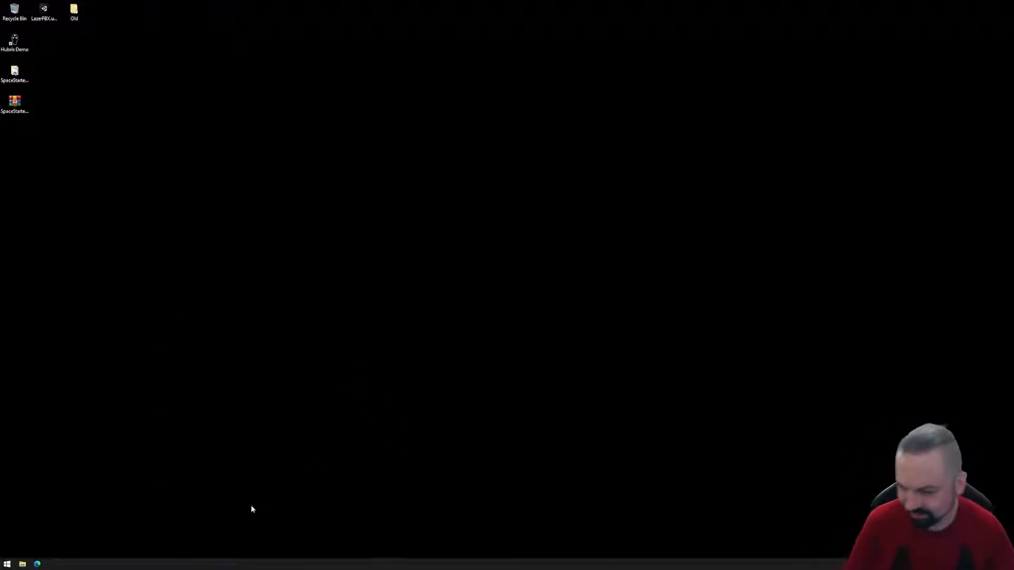
# - Launch Blender and dismiss its splash screen
pyautogui.click(7, 563)
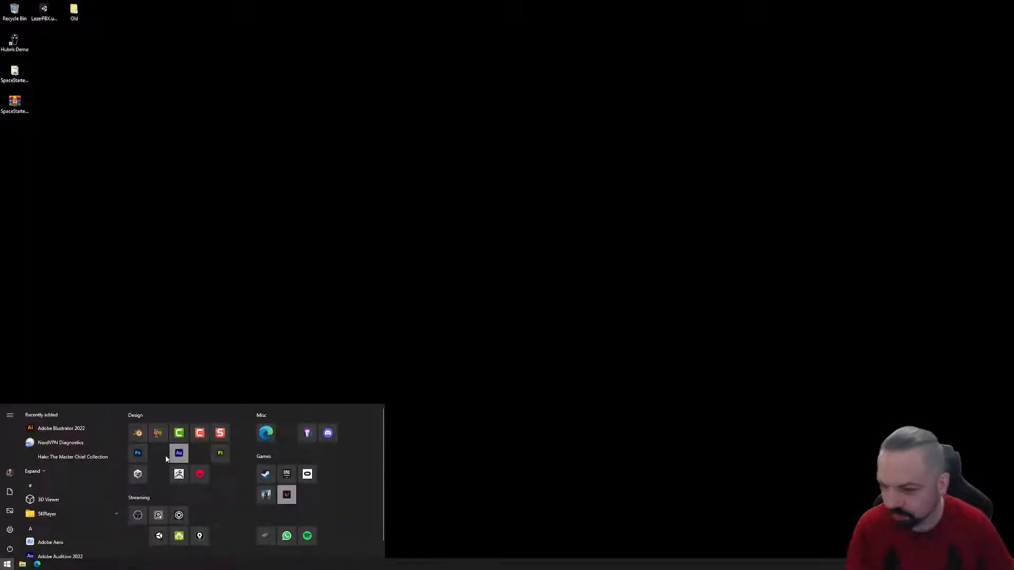
pyautogui.click(138, 433)
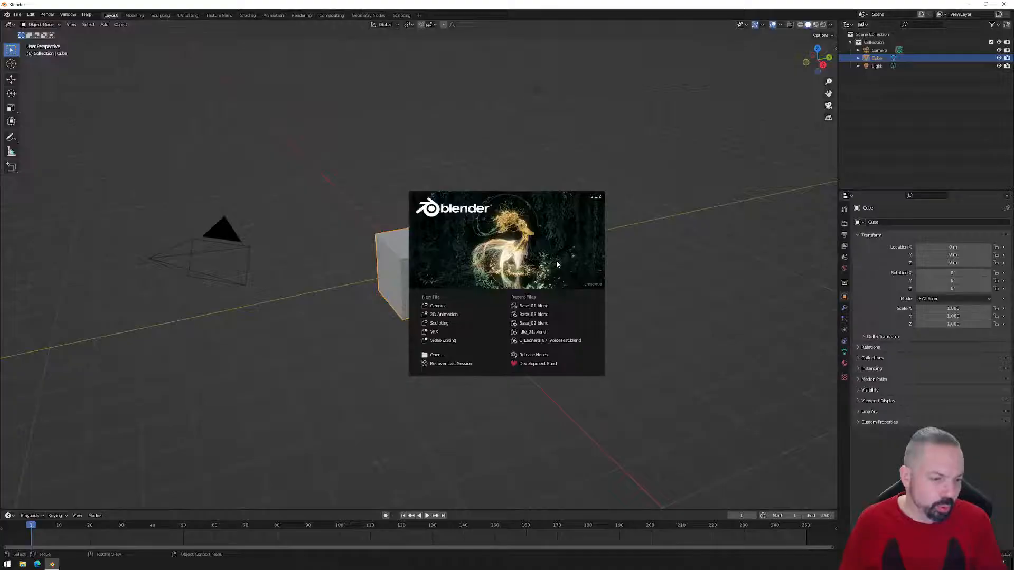
pyautogui.click(675, 266)
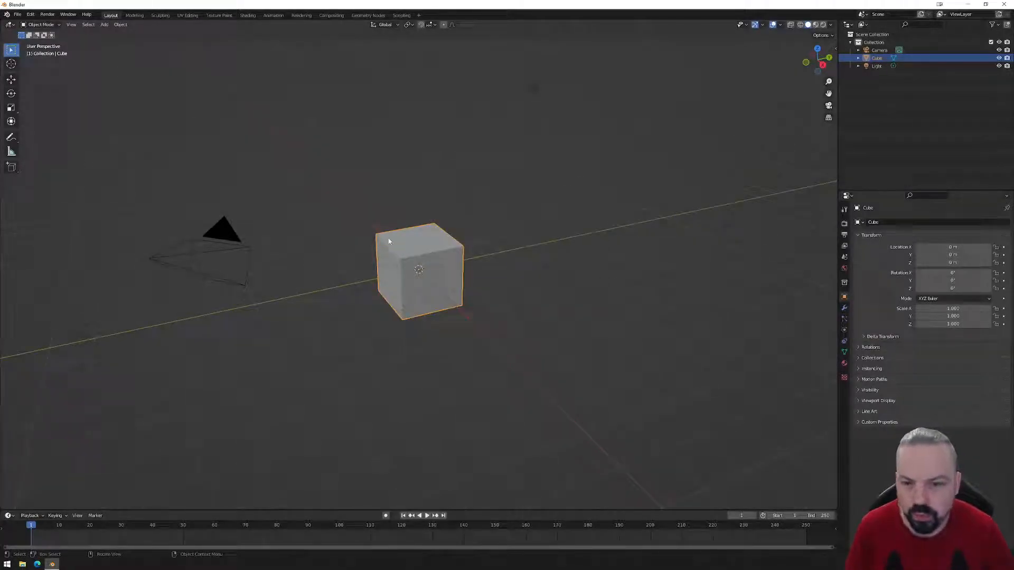
# - Delete the default cube, camera and light so the scene is empty
pyautogui.press('Delete')
pyautogui.moveTo(478, 281); pyautogui.dragTo(447, 286, button='middle')
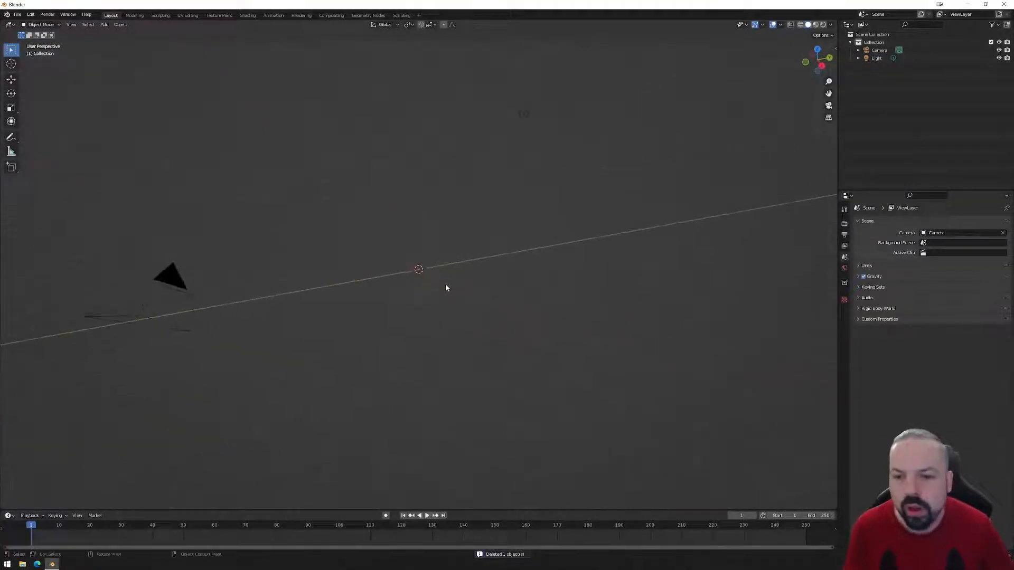
pyautogui.click(183, 271)
pyautogui.press('Delete')
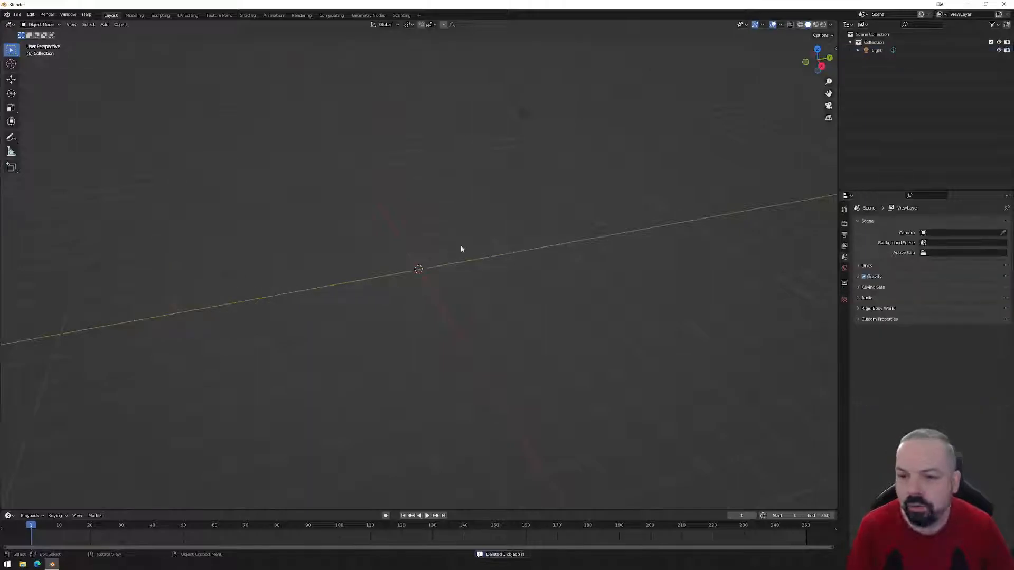
pyautogui.click(522, 115)
pyautogui.press('Delete')
pyautogui.moveTo(540, 227)
pyautogui.mouseDown(button='middle')
pyautogui.moveTo(530, 224)
pyautogui.moveTo(544, 228)
pyautogui.mouseUp(button='middle')
pyautogui.moveTo(528, 282)
pyautogui.mouseDown(button='middle')
pyautogui.moveTo(518, 287)
pyautogui.moveTo(543, 282)
pyautogui.moveTo(531, 298)
pyautogui.mouseUp(button='middle')
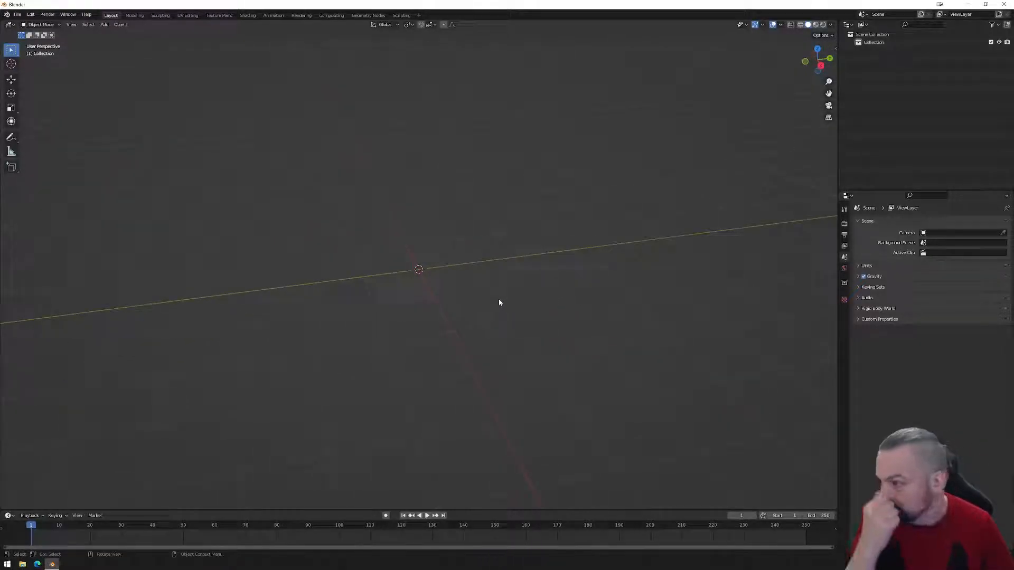
# - Switch to the right orthographic view and add a cube mesh at the origin
pyautogui.moveTo(400, 302); pyautogui.dragTo(461, 296, button='middle')
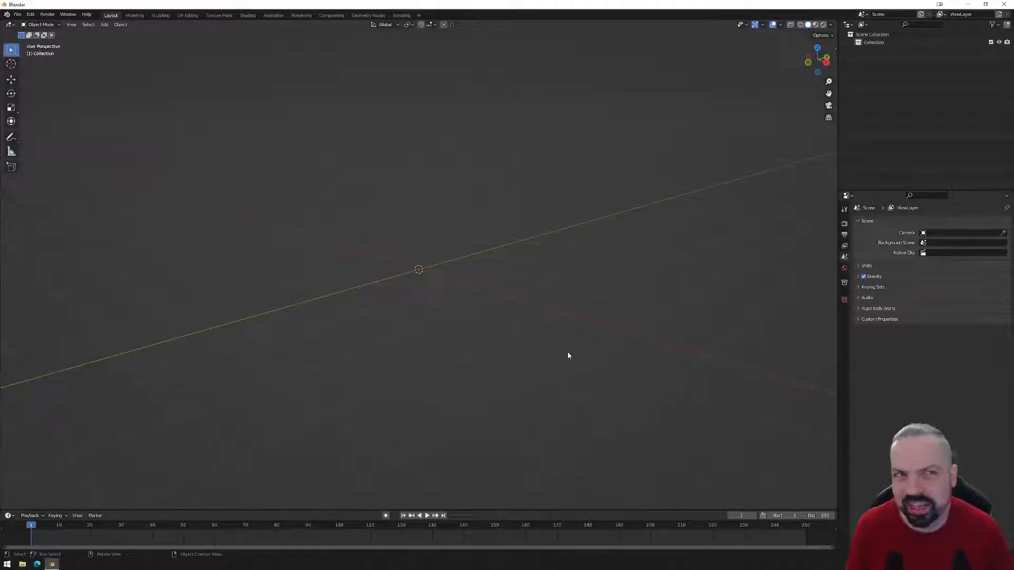
pyautogui.moveTo(685, 284); pyautogui.dragTo(660, 303, button='middle')
pyautogui.click(822, 66)
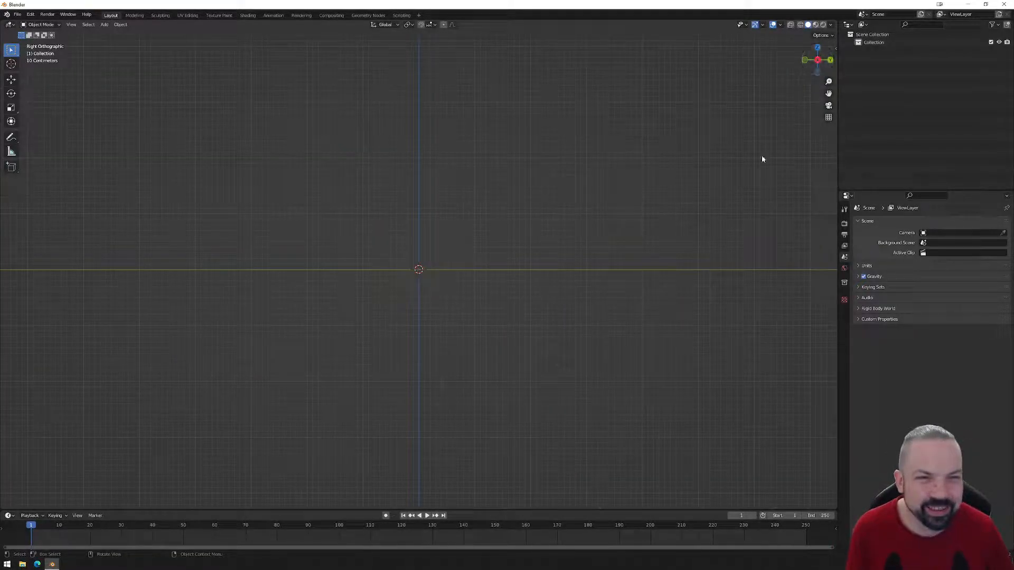
pyautogui.click(104, 24)
pyautogui.moveTo(121, 34)
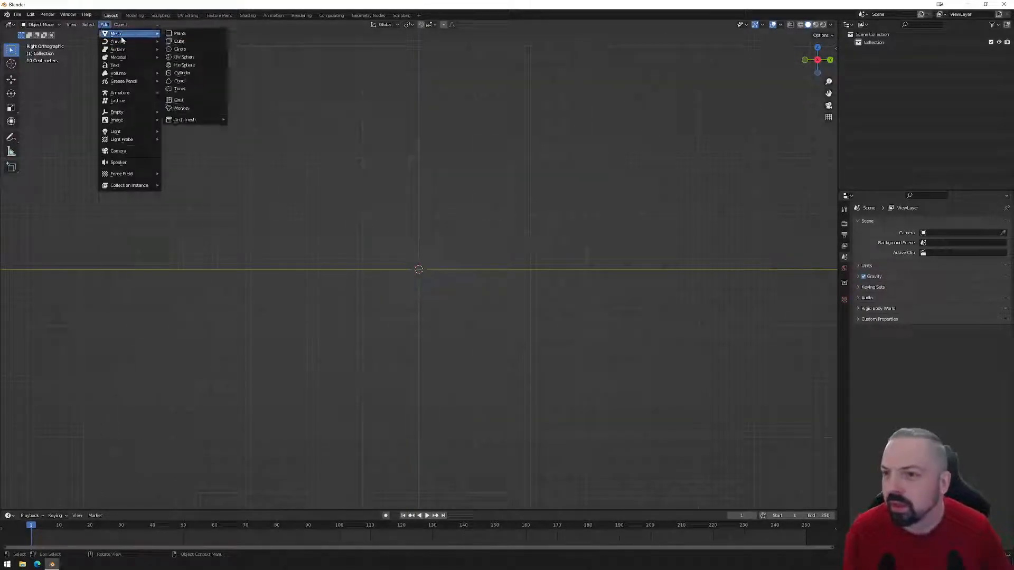
pyautogui.click(196, 41)
pyautogui.scroll(-1, 514, 278)
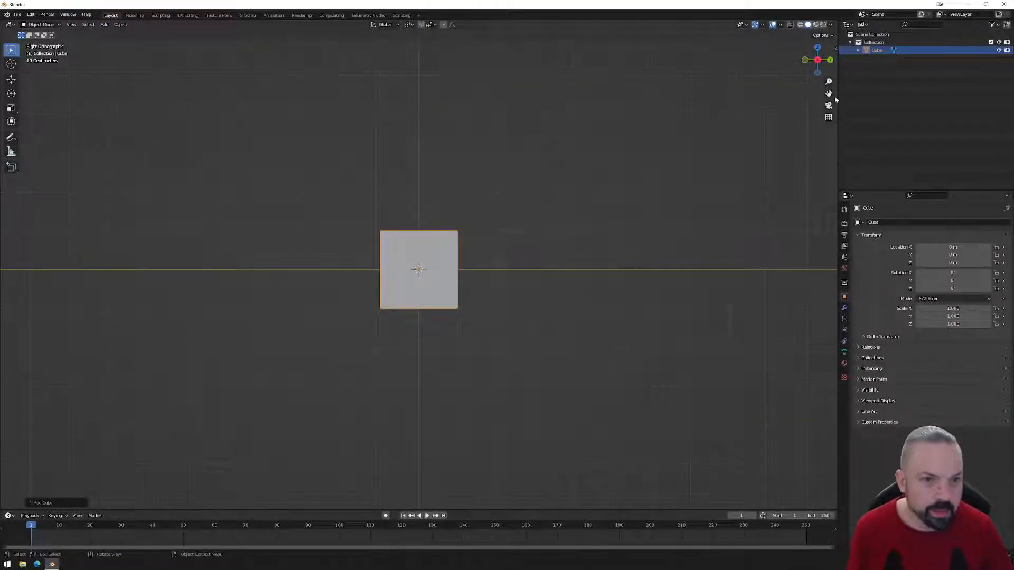
# - Set the cube's dimensions to 0.2 m in X and 1 m in Y
pyautogui.click(835, 50)
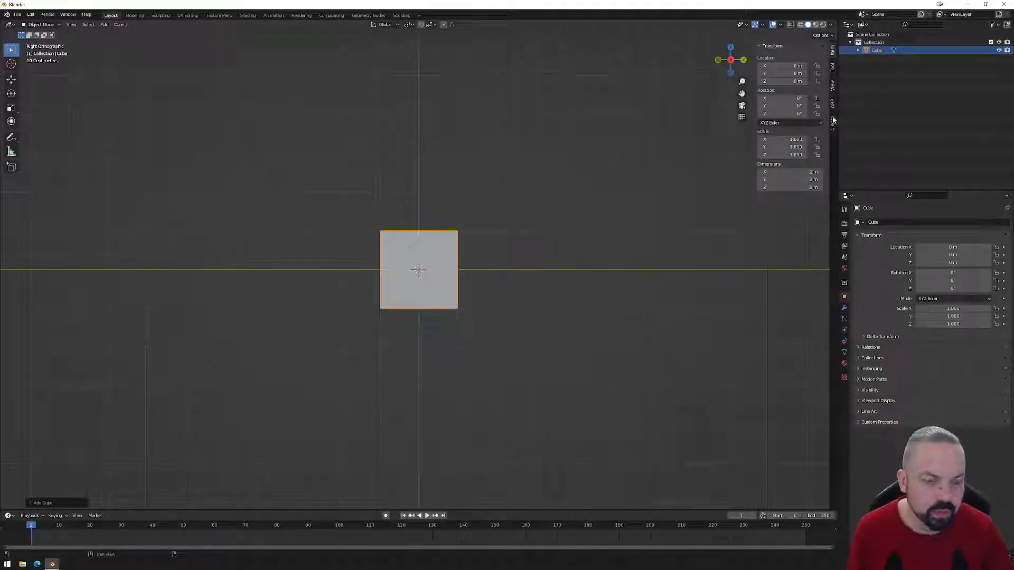
pyautogui.click(797, 172)
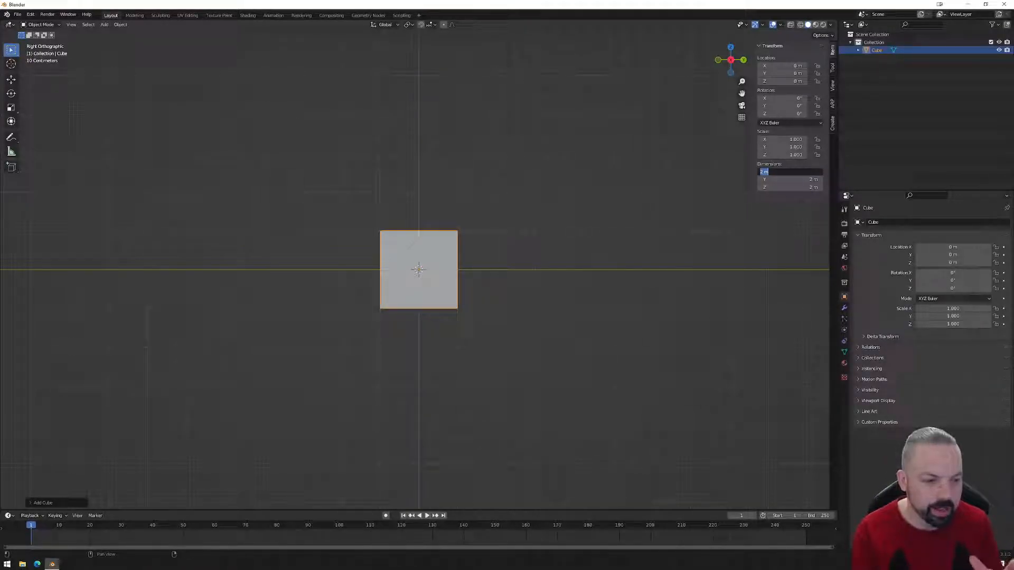
pyautogui.press('Return')
pyautogui.click(812, 172)
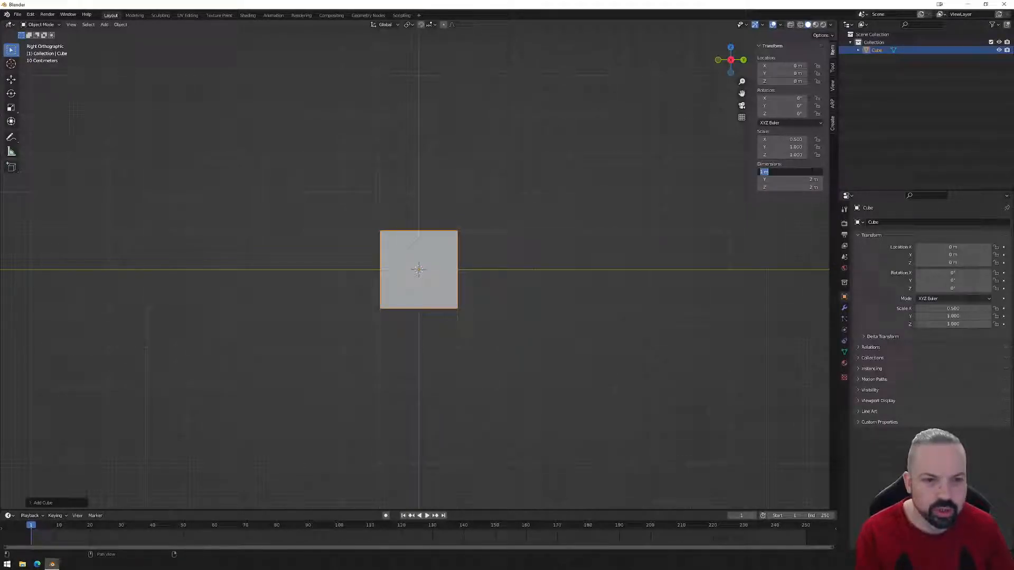
pyautogui.press('BackSpace')
pyautogui.write('0.2')
pyautogui.press('Tab')
pyautogui.write('1')
pyautogui.press('Return')
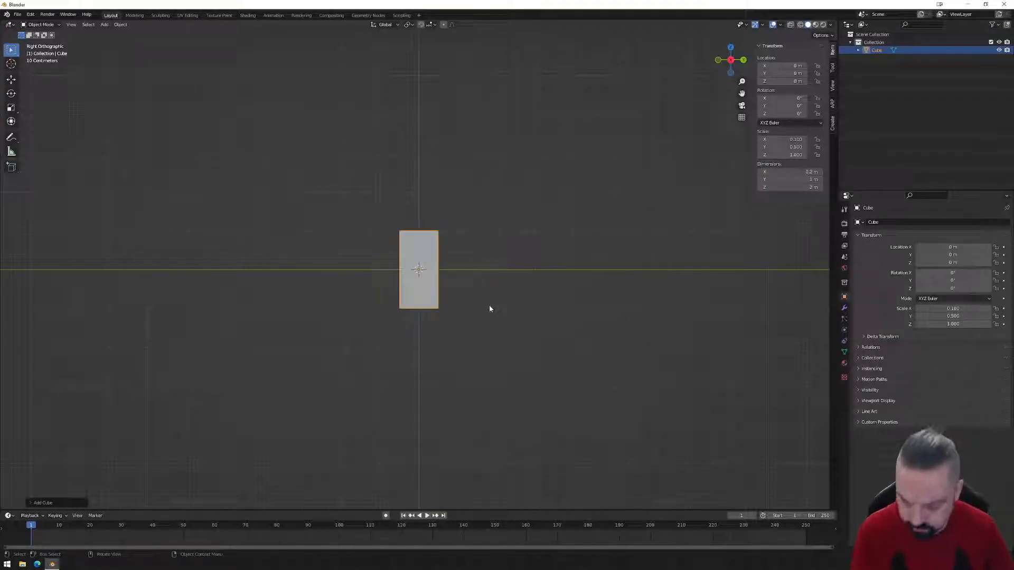
# - Move the box up 1 m along Z to stand on the ground line and apply all its transforms
pyautogui.press('g')
pyautogui.press('z')
pyautogui.press('z')
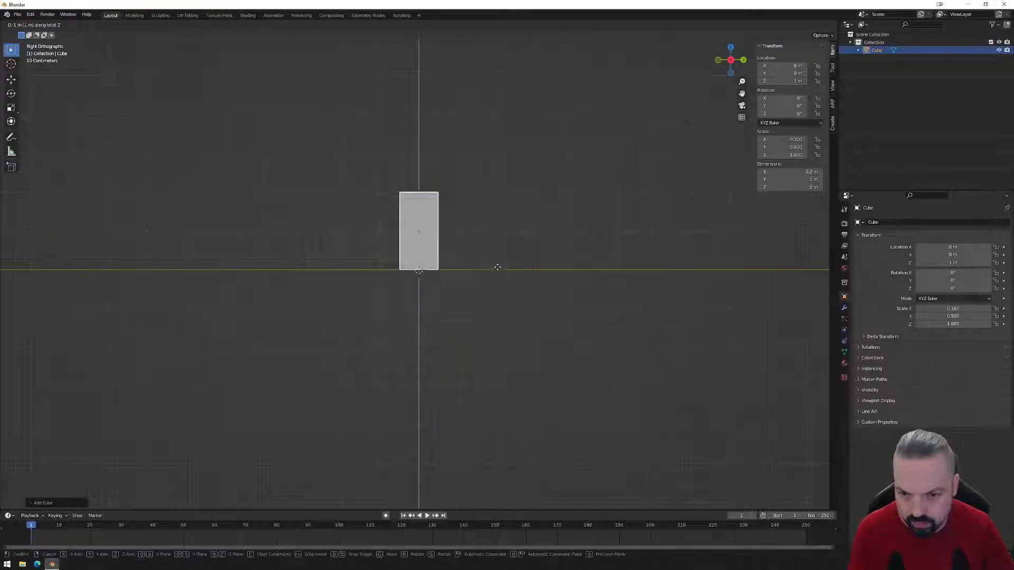
pyautogui.click(502, 258)
pyautogui.hotkey('ctrl', 'a')
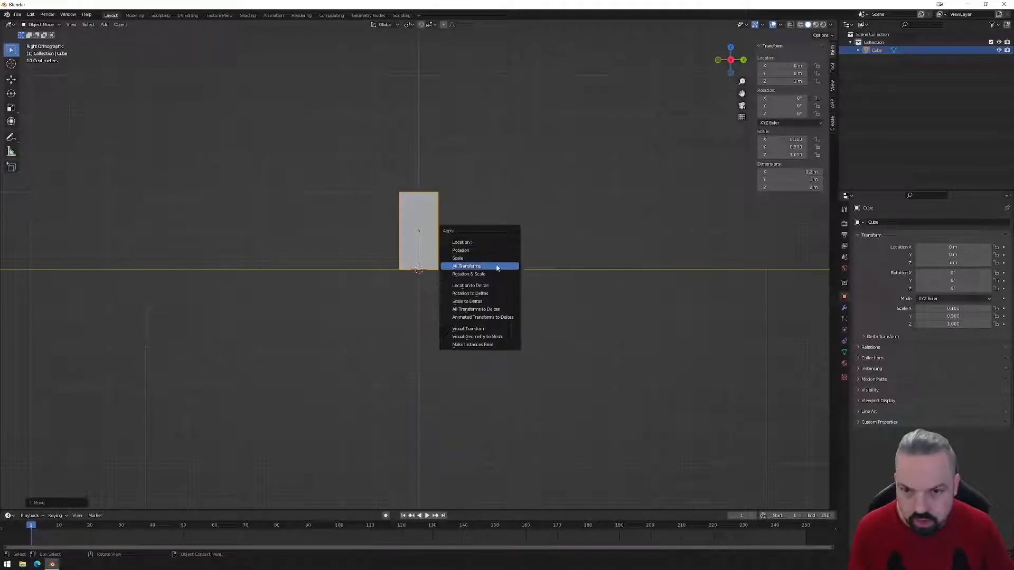
pyautogui.click(475, 265)
# - Set the box's X dimension to 0.1 m
pyautogui.moveTo(441, 303); pyautogui.dragTo(616, 257, button='middle')
pyautogui.click(803, 172)
pyautogui.write('.1')
pyautogui.press('Return')
pyautogui.moveTo(439, 237); pyautogui.dragTo(507, 222, button='middle')
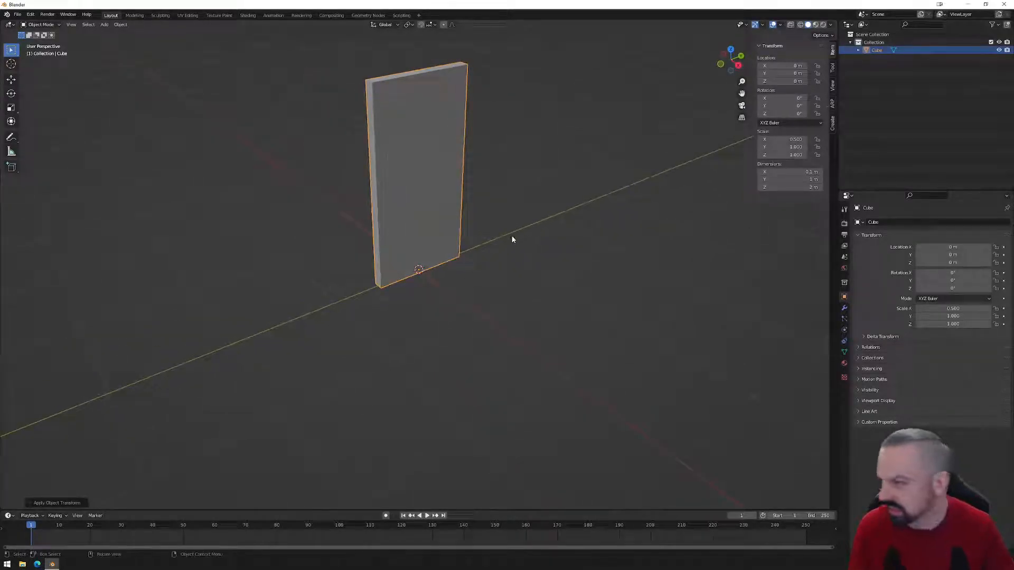
pyautogui.moveTo(527, 283); pyautogui.dragTo(547, 348, button='middle')
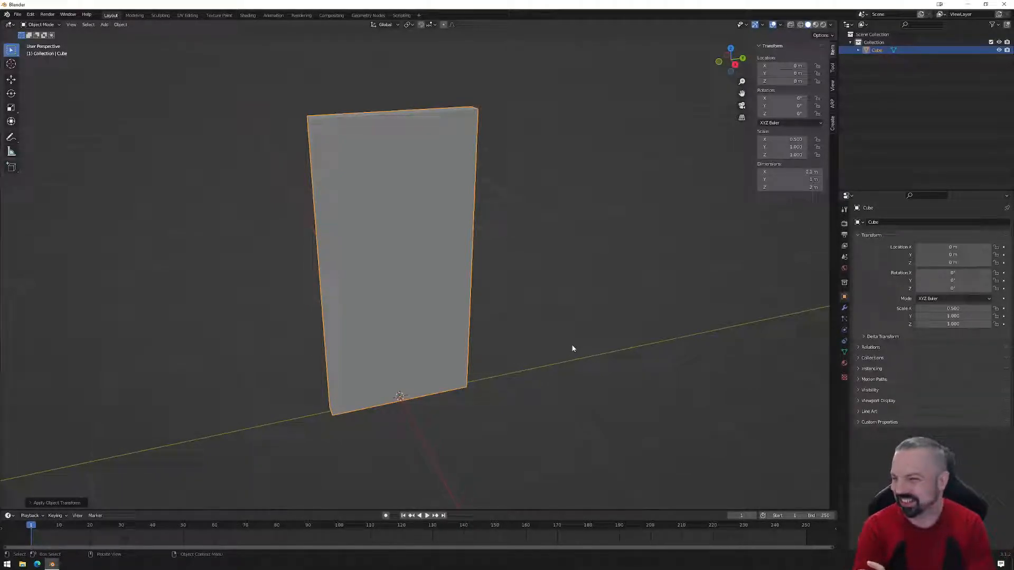
pyautogui.moveTo(374, 309); pyautogui.dragTo(479, 323, button='middle')
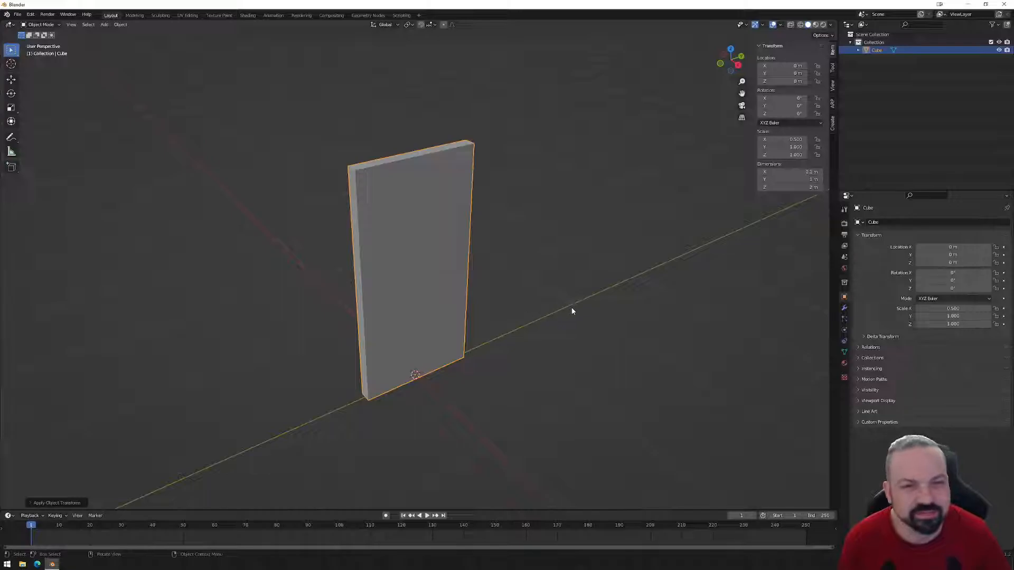
pyautogui.moveTo(572, 311); pyautogui.dragTo(628, 258, button='middle')
# - Add a cylinder mesh at the origin from the right orthographic view and set its vertices to 24
pyautogui.click(740, 64)
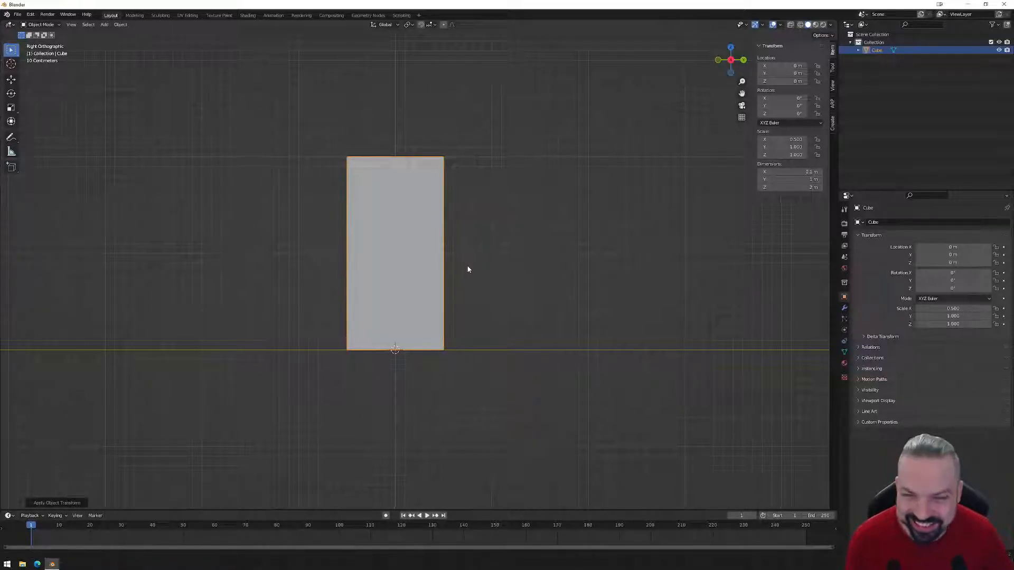
pyautogui.keyDown('shift'); pyautogui.moveTo(466, 267); pyautogui.dragTo(509, 262, button='middle'); pyautogui.keyUp('shift')
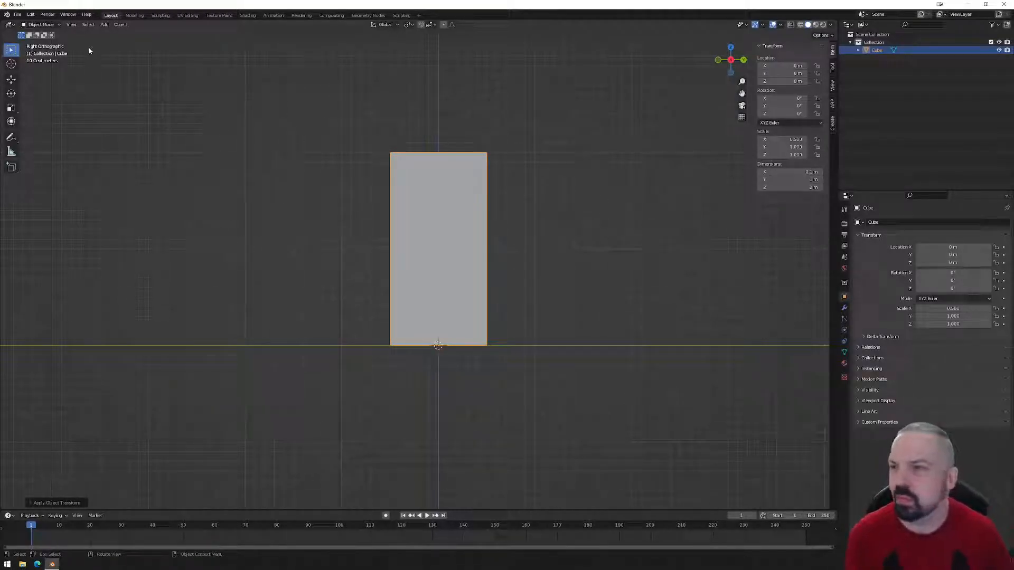
pyautogui.click(104, 25)
pyautogui.moveTo(123, 41)
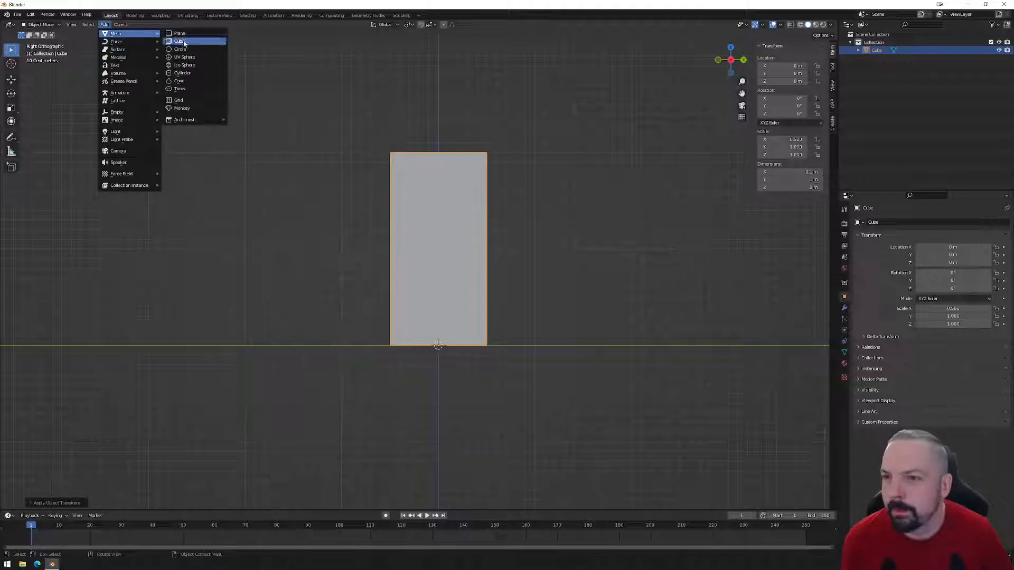
pyautogui.click(184, 72)
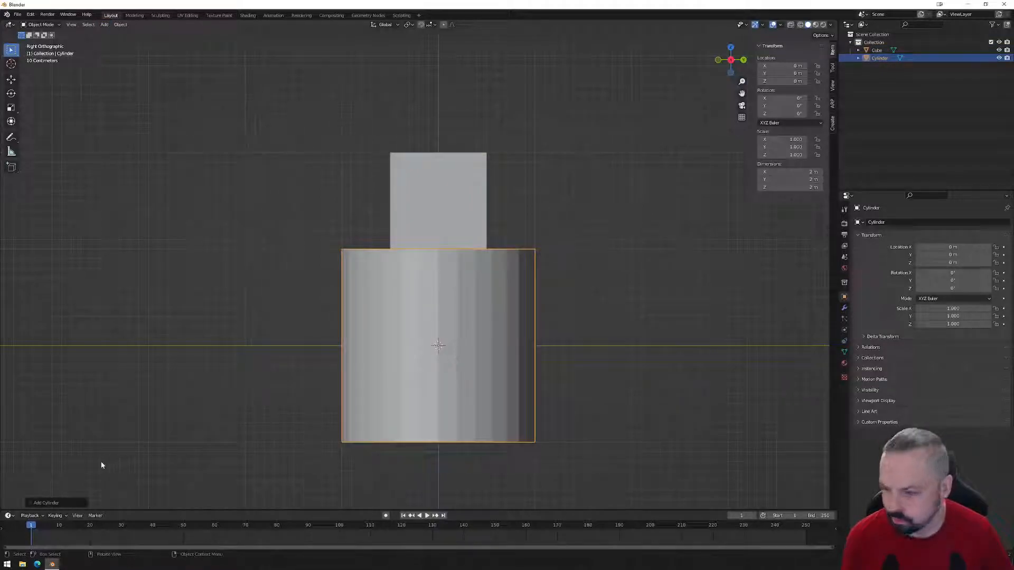
pyautogui.click(36, 502)
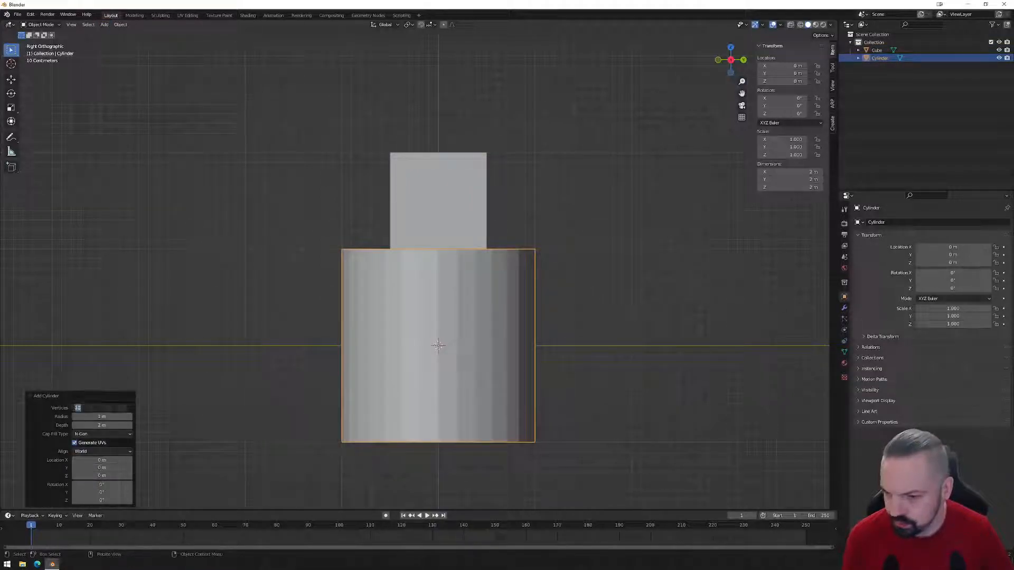
pyautogui.doubleClick(106, 408)
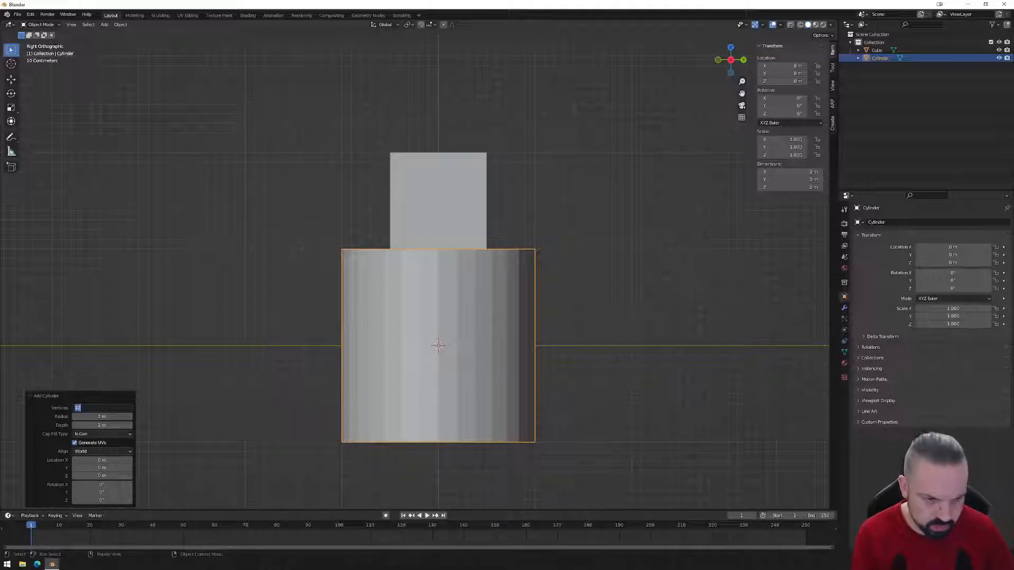
pyautogui.press('Return')
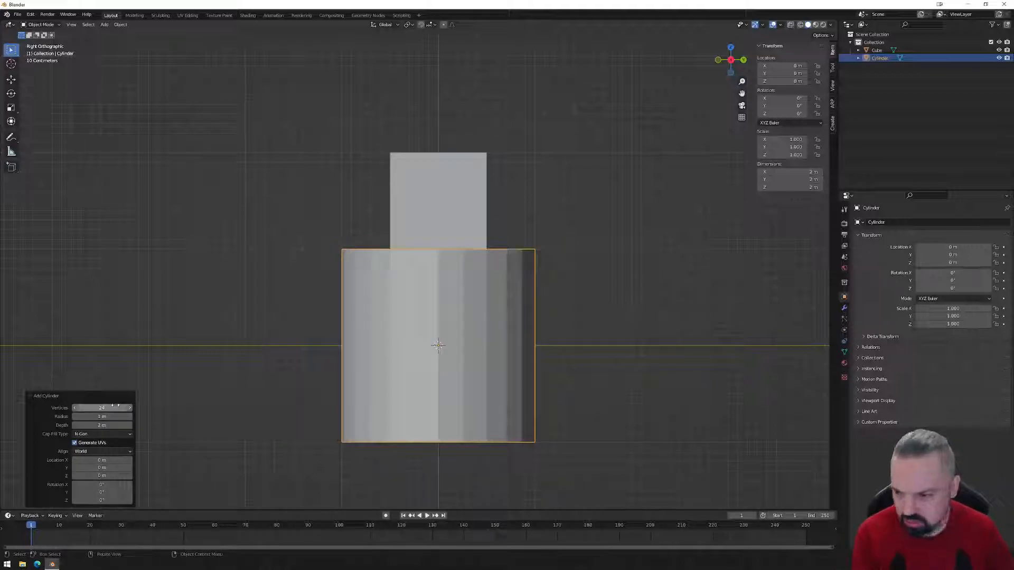
# - Rotate the cylinder 90° about the Y axis and move it up 1 m along Z to the box's mid-height
pyautogui.click(743, 58)
pyautogui.press('r')
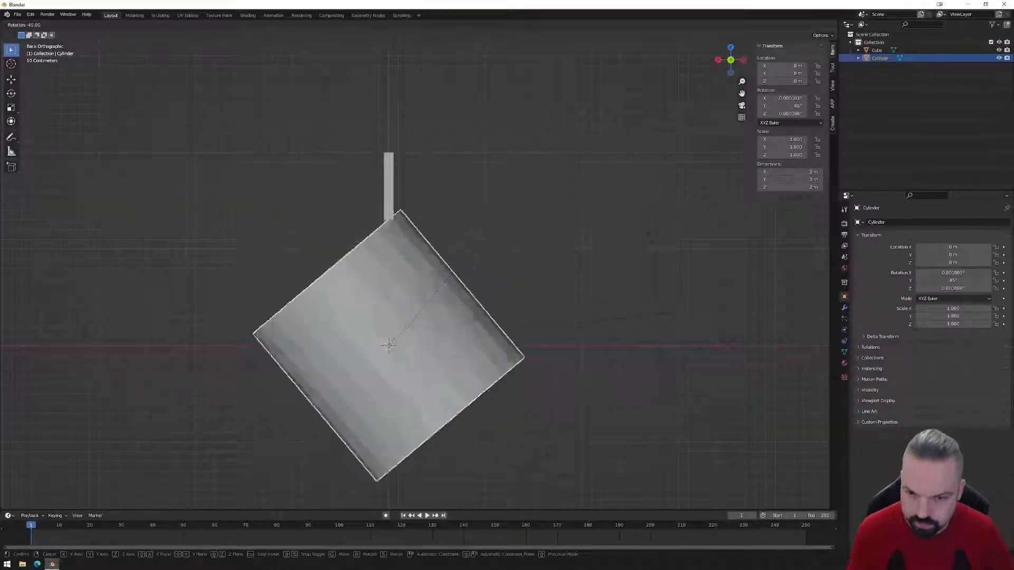
pyautogui.click(386, 246)
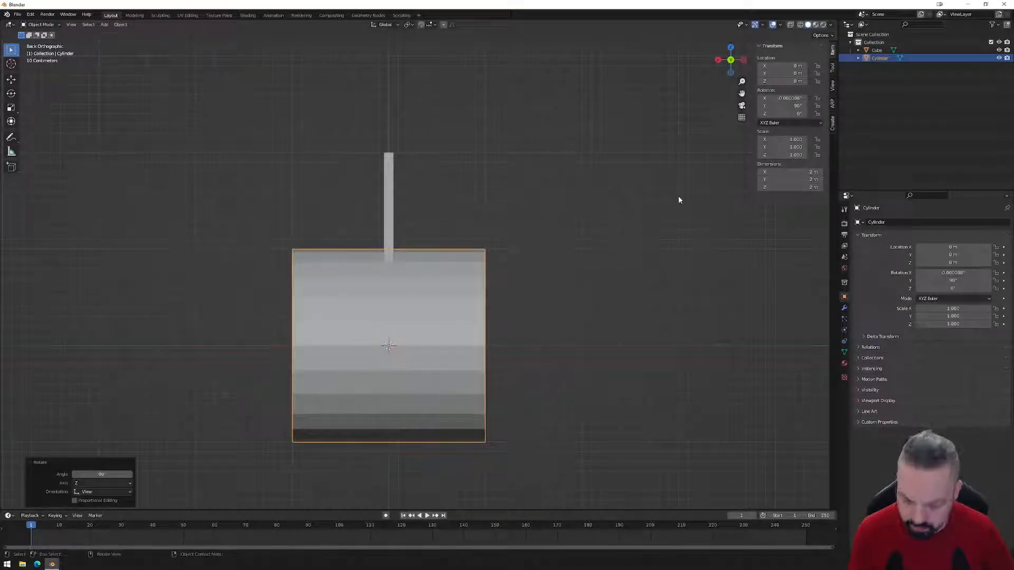
pyautogui.click(717, 59)
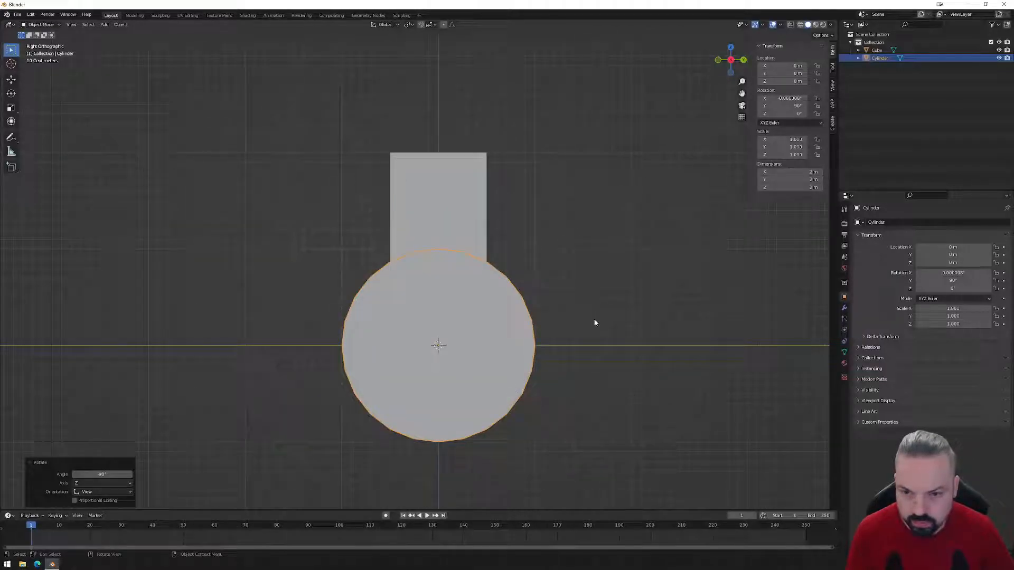
pyautogui.press('g')
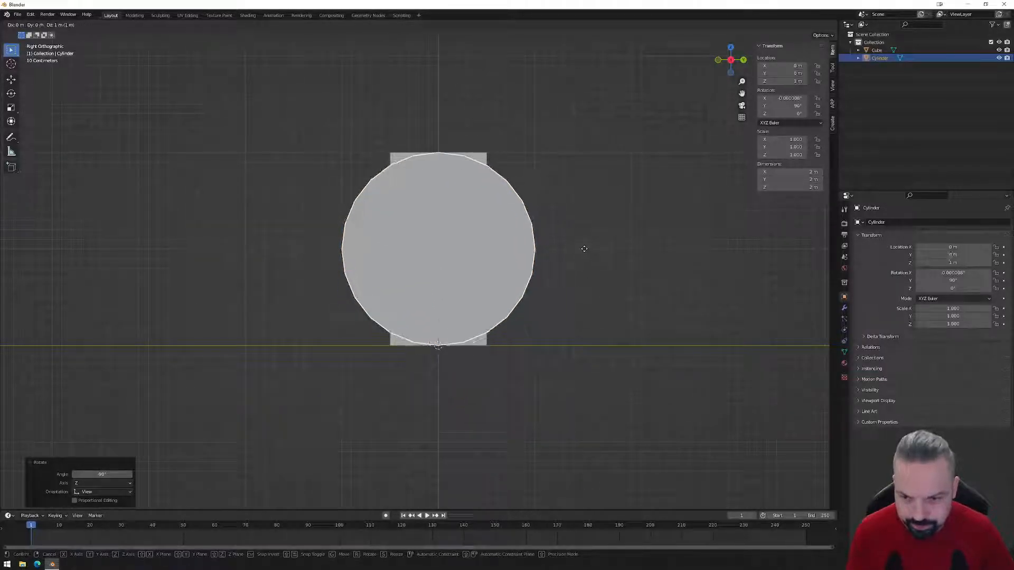
pyautogui.click(583, 249)
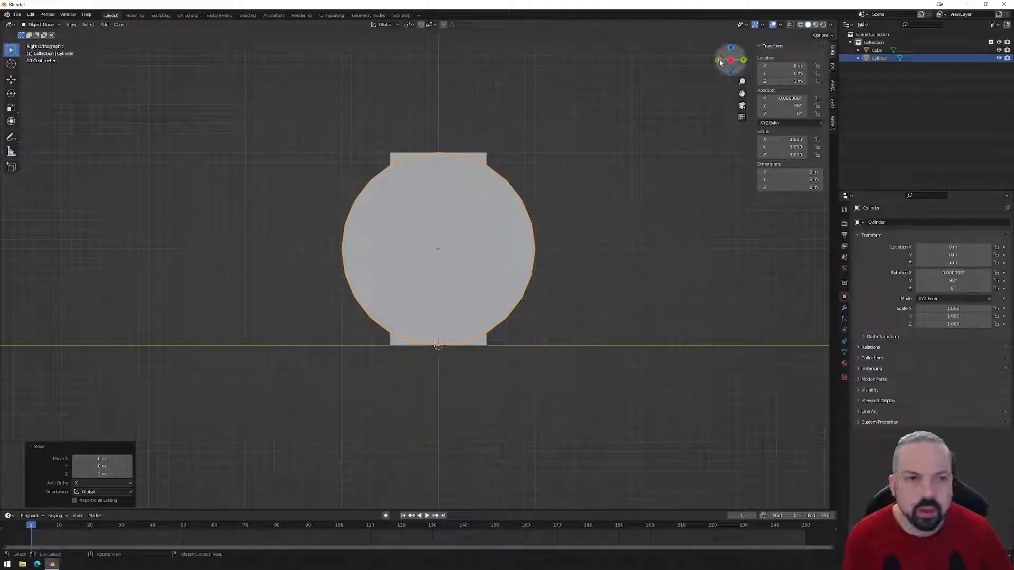
# - Scale the cylinder to 0.1 along the global X axis, making it a 0.2 m thick disc
pyautogui.click(743, 59)
pyautogui.press('s')
pyautogui.press('z')
pyautogui.press('x')
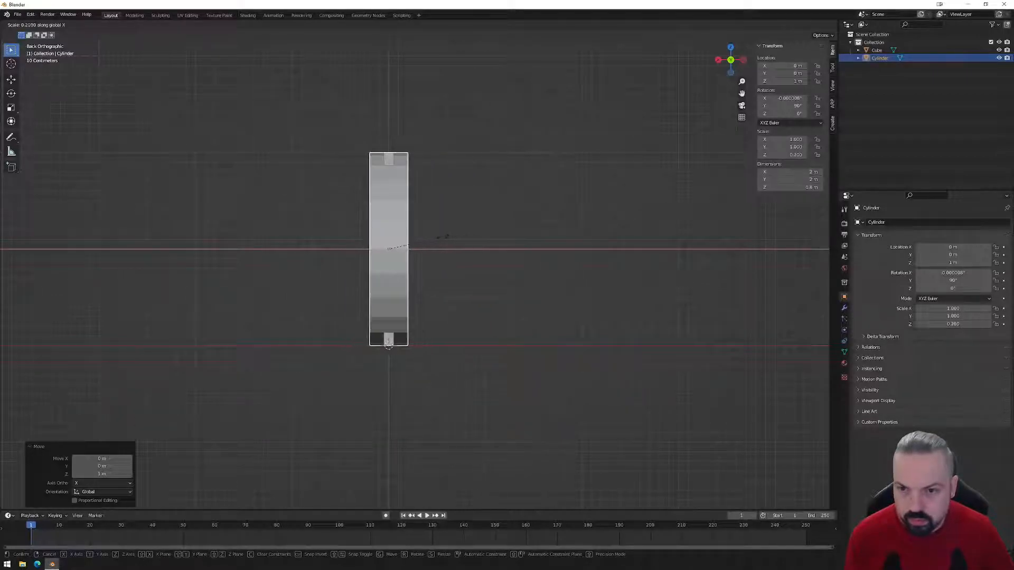
pyautogui.click(418, 238)
pyautogui.moveTo(417, 239); pyautogui.dragTo(531, 270, button='middle')
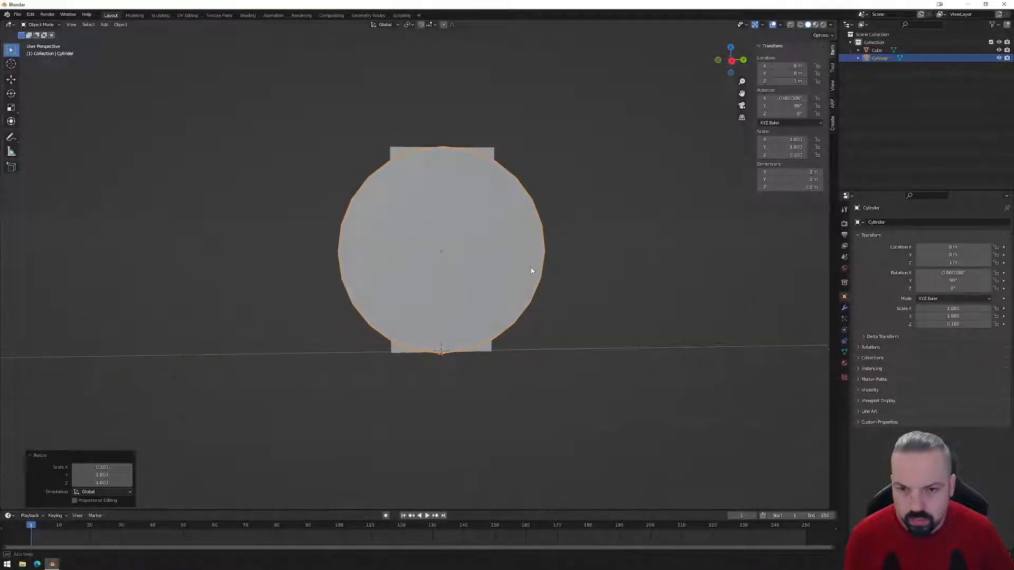
# - Rename the cube object as baseline
pyautogui.click(731, 60)
pyautogui.click(899, 51)
pyautogui.doubleClick(900, 53)
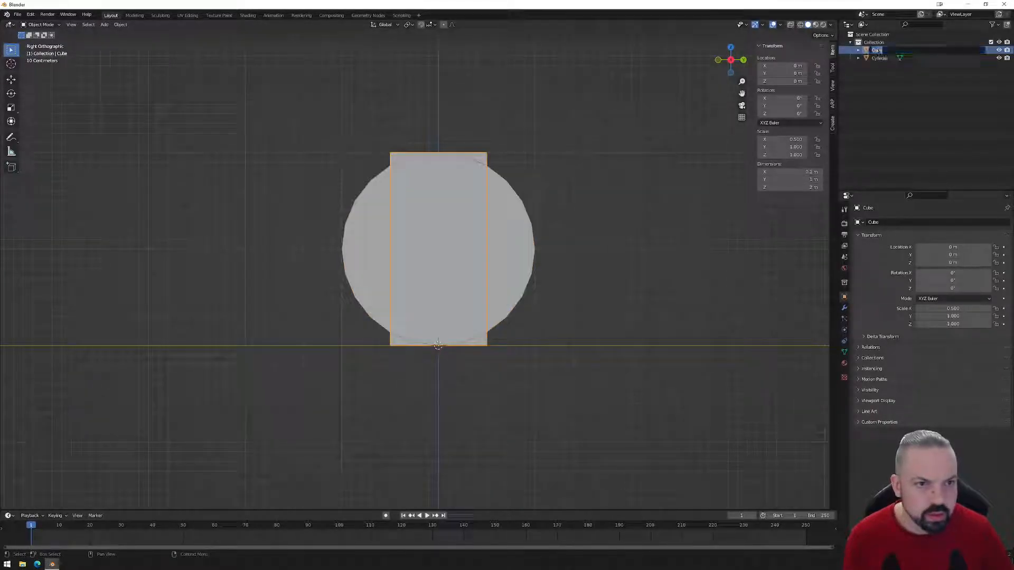
pyautogui.write('baseline')
pyautogui.press('Return')
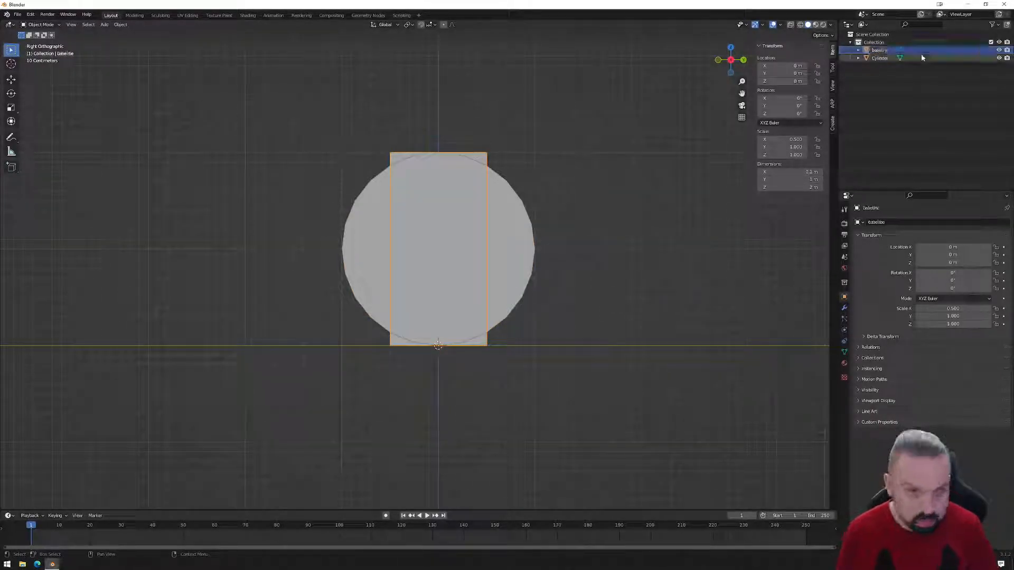
# - Select the cylinder and hide all other objects in the scene
pyautogui.click(887, 58)
pyautogui.hotkey('shift', 'h')
pyautogui.moveTo(553, 253); pyautogui.dragTo(588, 256, button='middle')
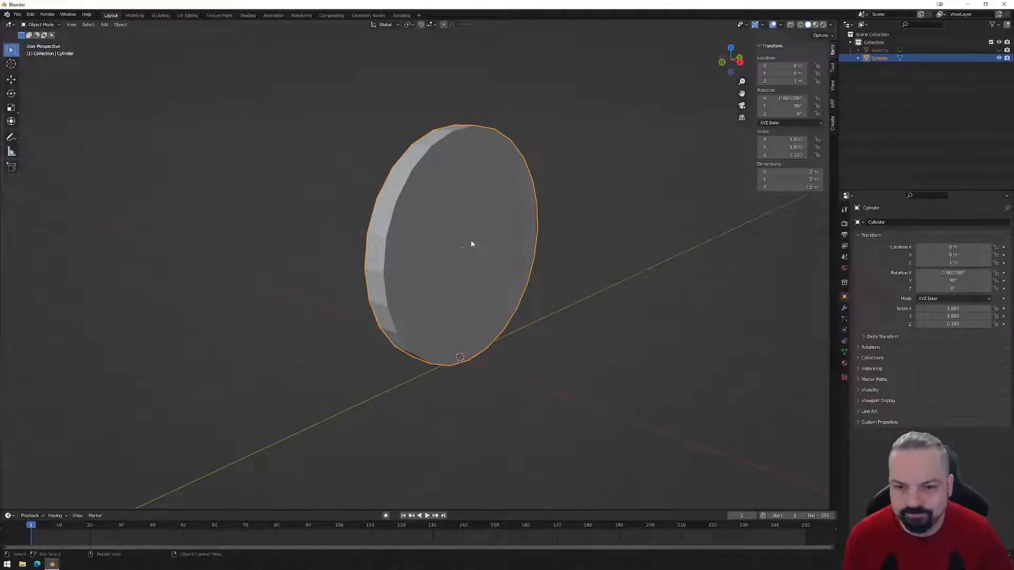
# - Enter Edit Mode on the cylinder in face selection and select both of its large round faces
pyautogui.press('Tab')
pyautogui.hotkey('alt', 'a')
pyautogui.press('3')
pyautogui.click(455, 252)
pyautogui.moveTo(455, 252)
pyautogui.mouseDown(button='middle')
pyautogui.moveTo(478, 260)
pyautogui.moveTo(441, 239)
pyautogui.mouseUp(button='middle')
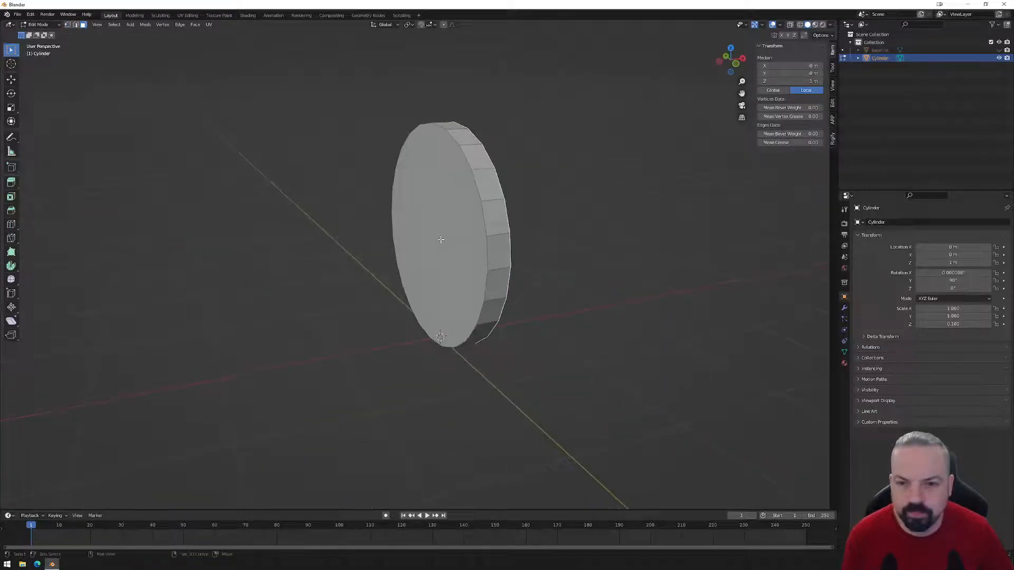
pyautogui.keyDown('shift'); pyautogui.click(441, 240); pyautogui.keyUp('shift')
pyautogui.moveTo(543, 243); pyautogui.dragTo(402, 235, button='middle')
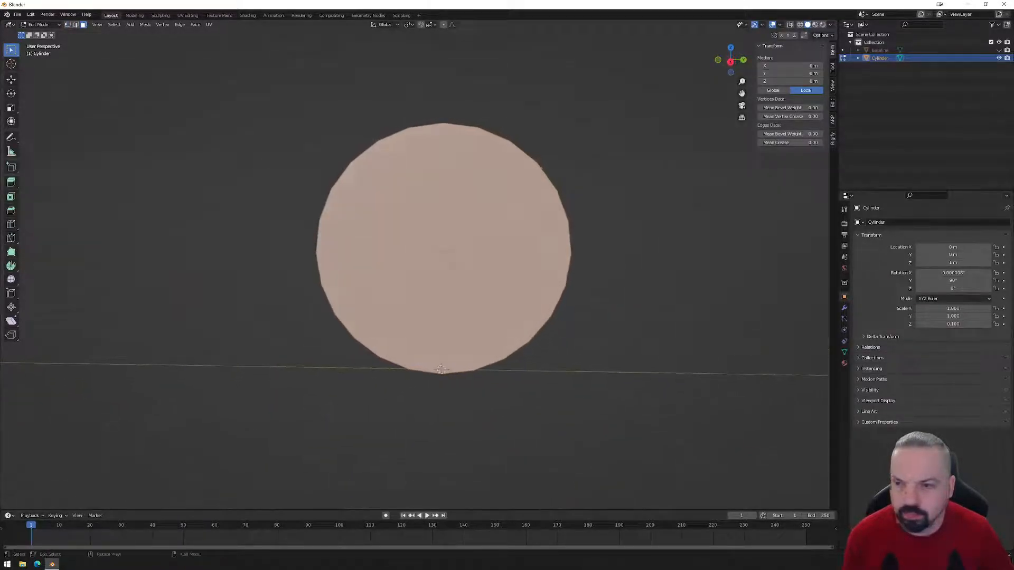
# - Inset both round faces of the disc with a thickness of 0.2 m
pyautogui.click(11, 197)
pyautogui.moveTo(464, 238); pyautogui.dragTo(444, 246)
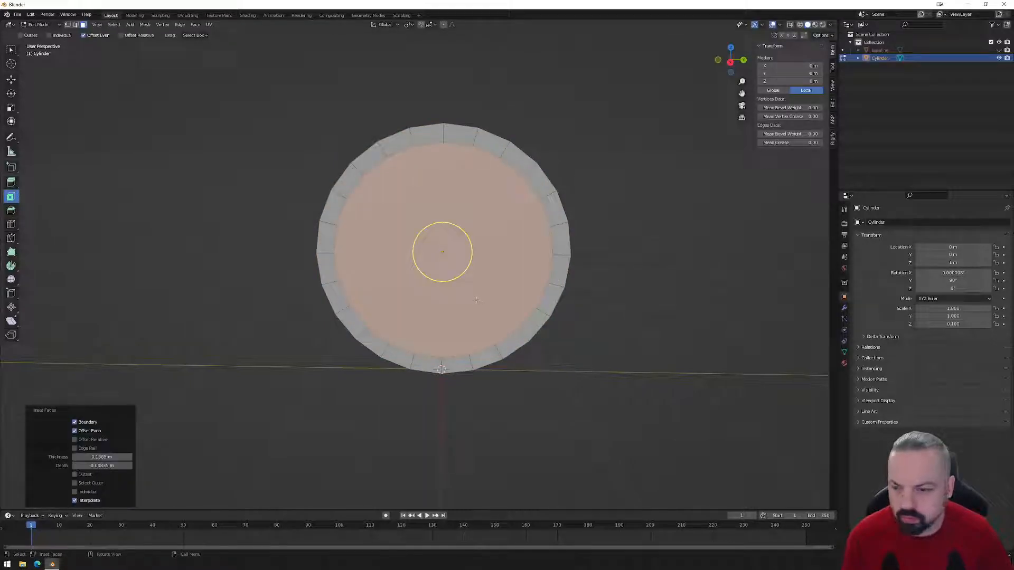
pyautogui.click(101, 459)
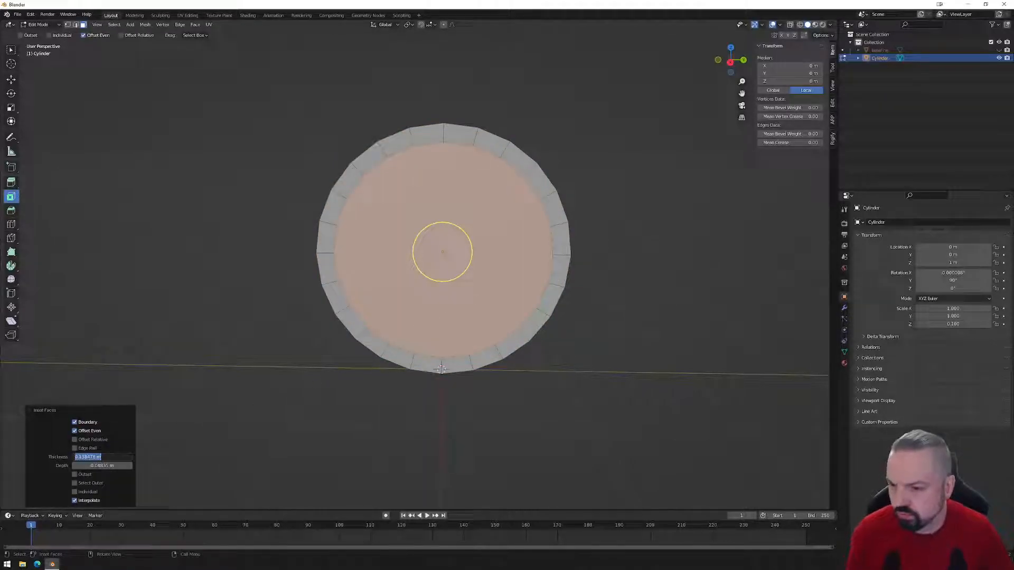
pyautogui.write('.2')
pyautogui.press('Return')
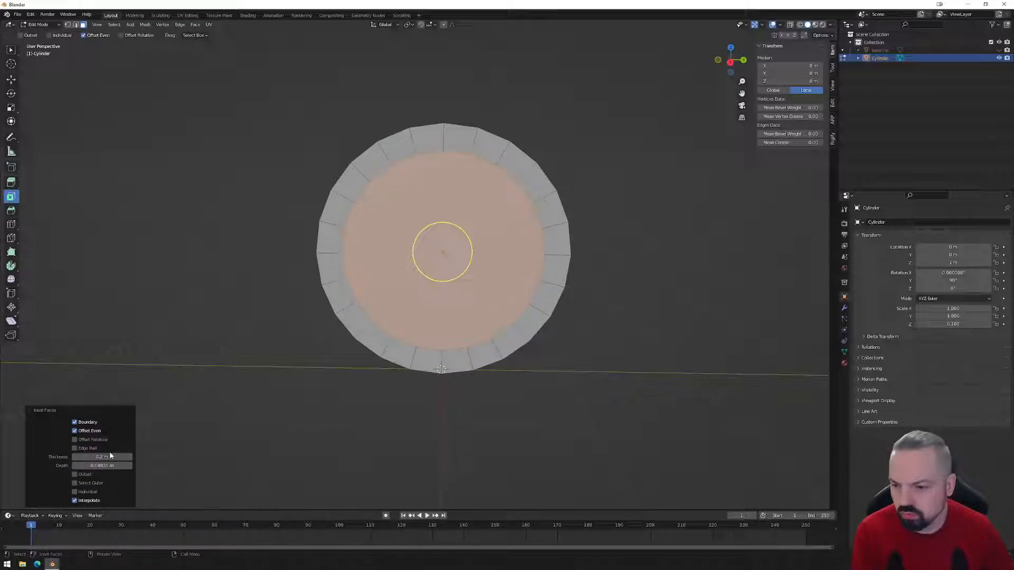
# - Try to extrude the inset faces along their normals, and undo back to the plain disc
pyautogui.moveTo(588, 305); pyautogui.dragTo(572, 271, button='middle')
pyautogui.rightClick(588, 259)
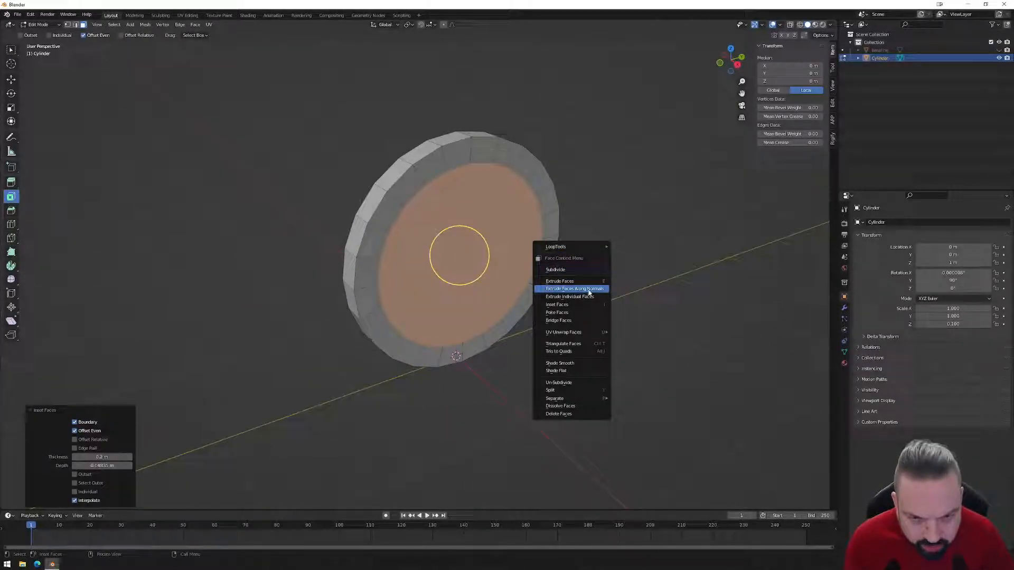
pyautogui.click(574, 289)
pyautogui.rightClick(579, 276)
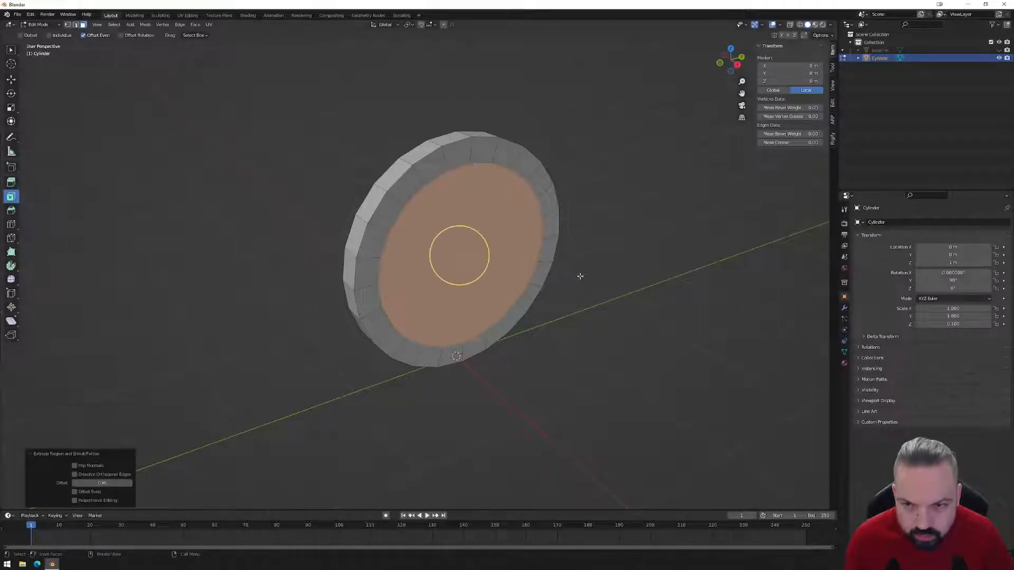
pyautogui.hotkey('ctrl', 'z')
# - Try a freehand inset of the disc's round faces with an inward extrusion, and undo both operations
pyautogui.moveTo(584, 273); pyautogui.dragTo(568, 259, button='middle')
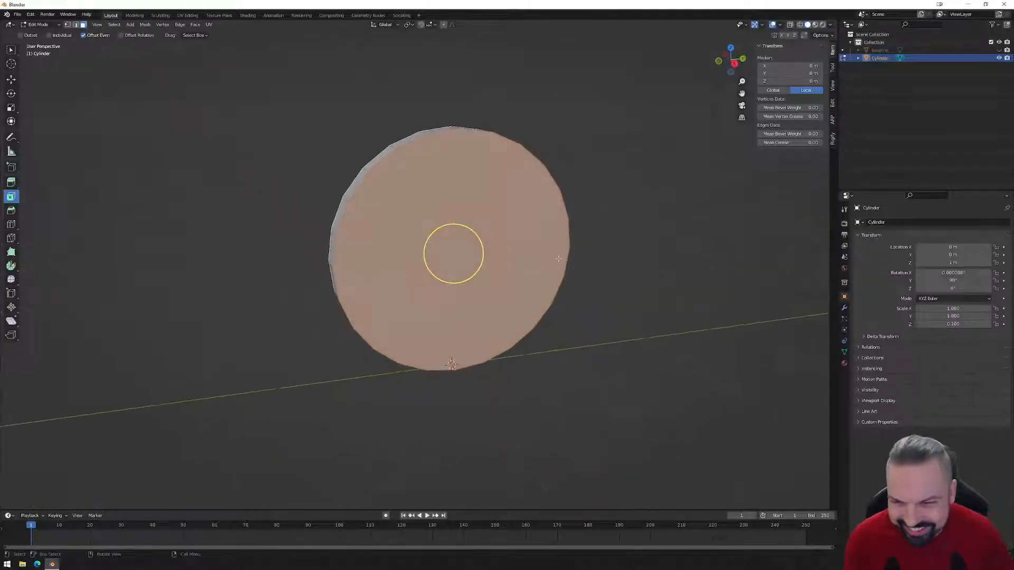
pyautogui.moveTo(477, 265); pyautogui.dragTo(457, 256)
pyautogui.rightClick(594, 280)
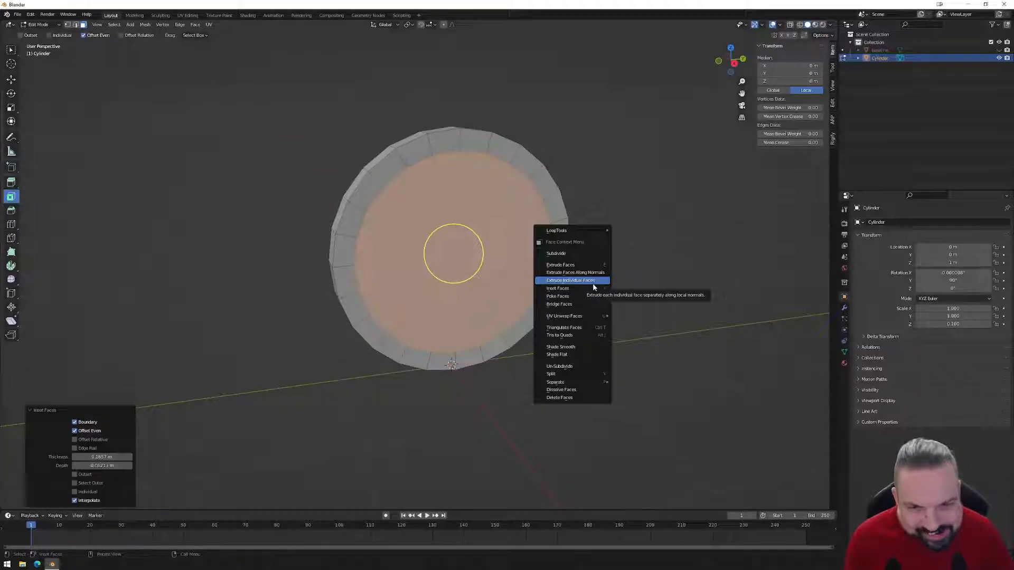
pyautogui.moveTo(587, 229)
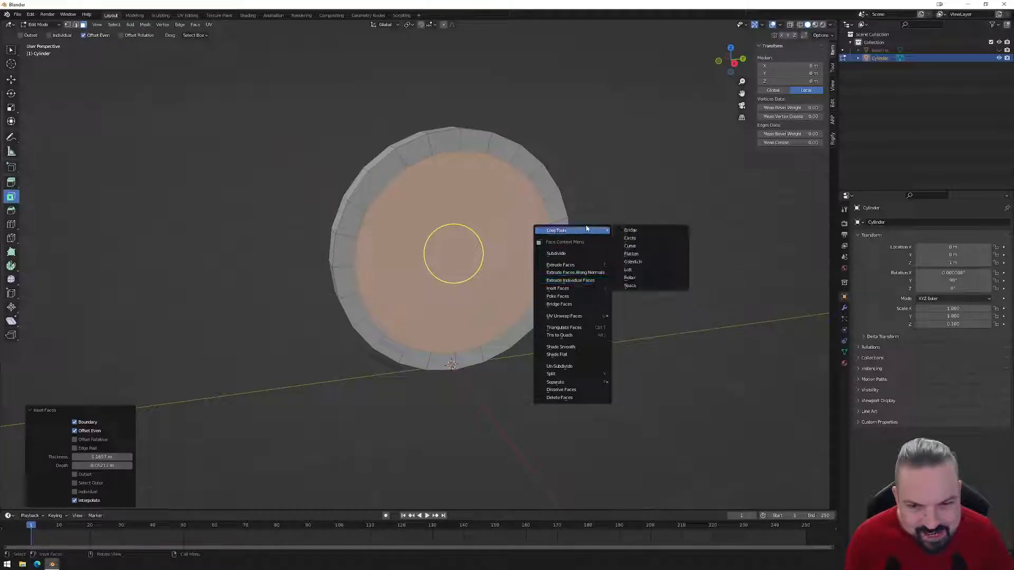
pyautogui.click(589, 277)
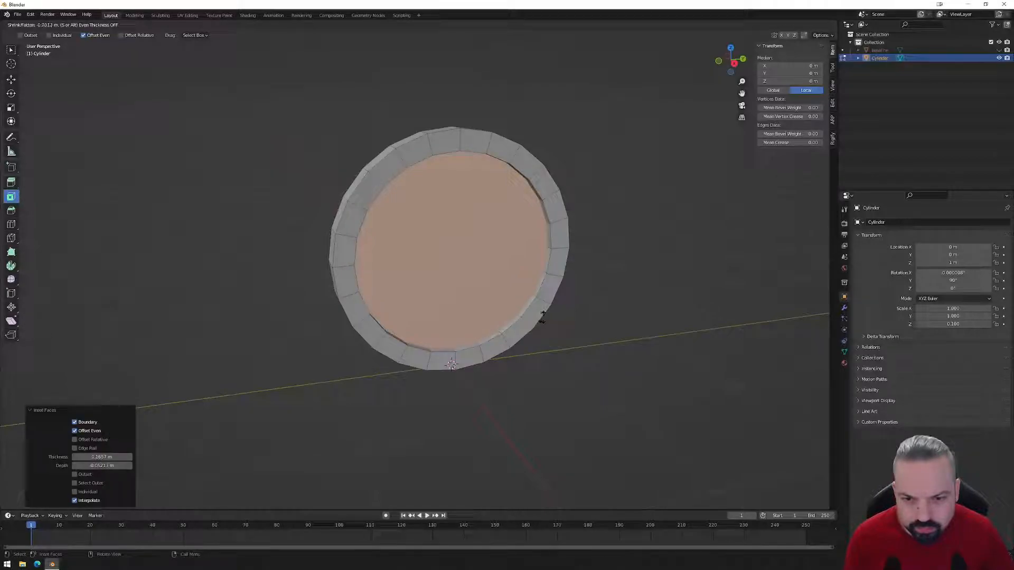
pyautogui.rightClick(561, 320)
pyautogui.hotkey('ctrl', 'z')
pyautogui.hotkey('ctrl', 'z')
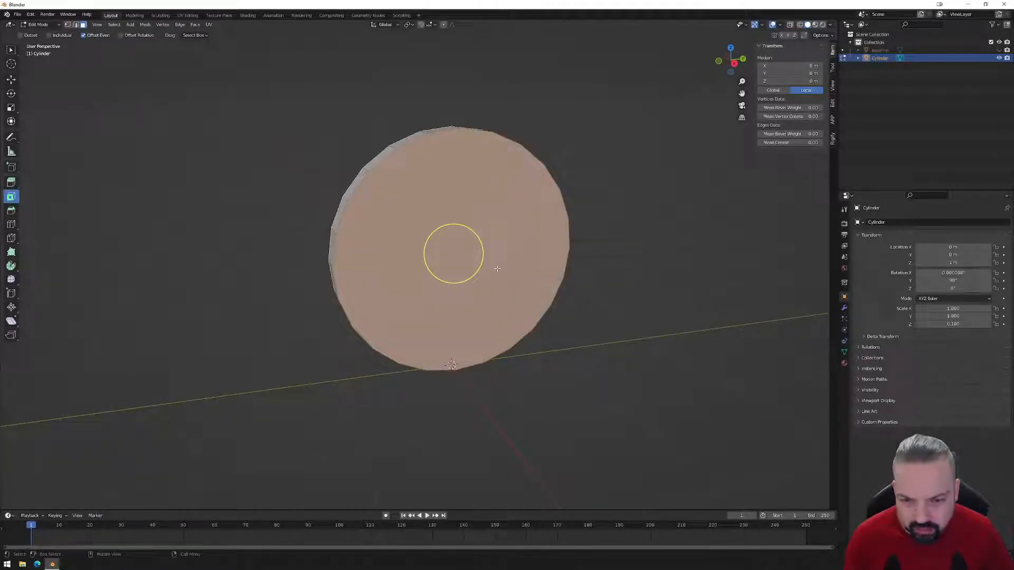
pyautogui.moveTo(481, 270); pyautogui.dragTo(471, 257)
pyautogui.moveTo(559, 283); pyautogui.dragTo(626, 287, button='middle')
pyautogui.hotkey('ctrl', 'z')
pyautogui.hotkey('ctrl', 'z')
# - Add the opposite round face to the selection, inset both by about 0.2 m and delete the inset faces
pyautogui.moveTo(529, 281); pyautogui.dragTo(624, 285, button='middle')
pyautogui.keyDown('shift'); pyautogui.click(433, 244); pyautogui.keyUp('shift')
pyautogui.moveTo(575, 248); pyautogui.dragTo(474, 267, button='middle')
pyautogui.moveTo(473, 263); pyautogui.dragTo(442, 250)
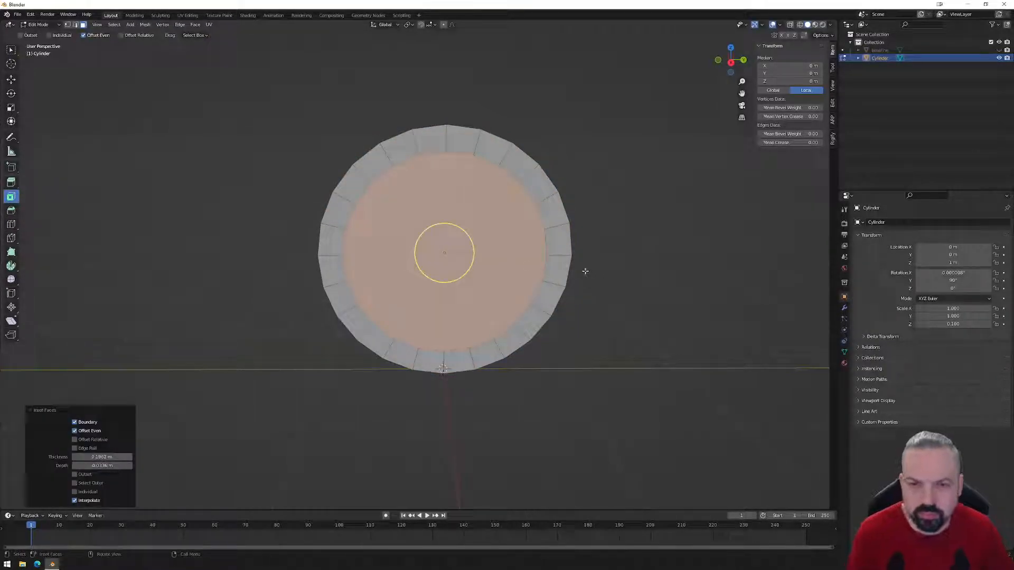
pyautogui.press('x')
pyautogui.click(567, 289)
pyautogui.moveTo(542, 271); pyautogui.dragTo(562, 275, button='middle')
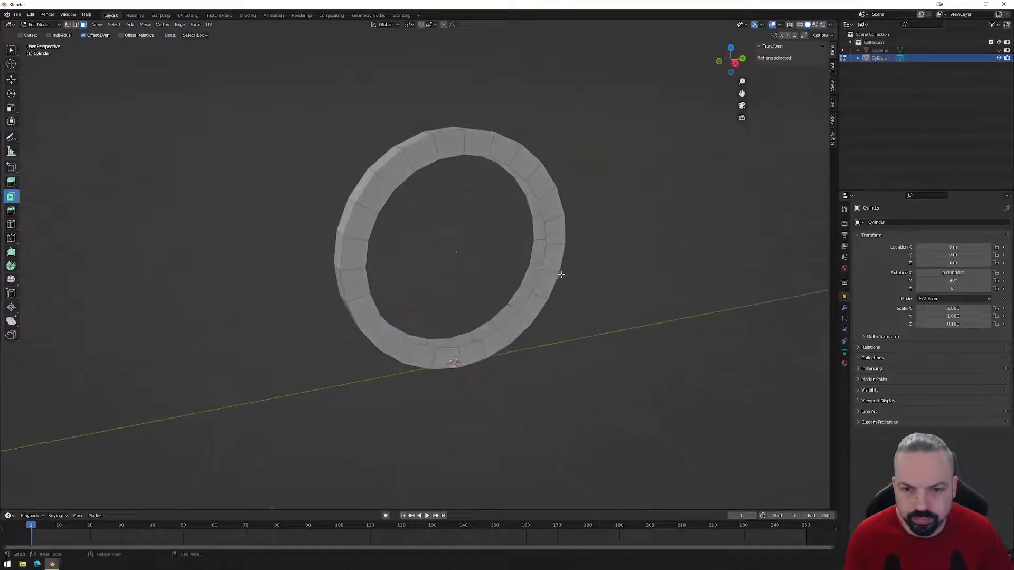
# - Bridge the two inner edge loops with faces to close the ring's inner wall
pyautogui.keyDown('alt'); pyautogui.click(545, 258); pyautogui.keyUp('alt')
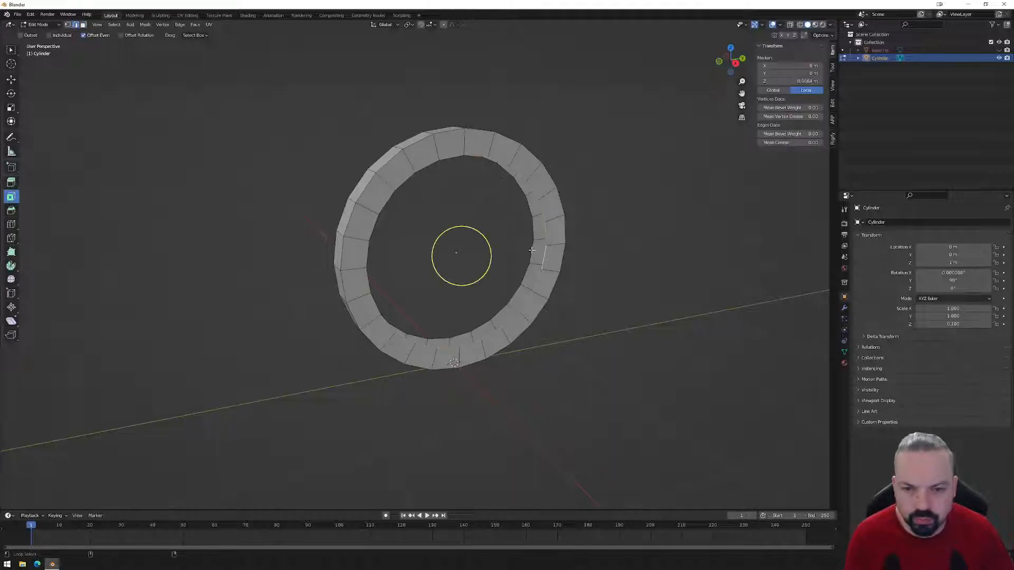
pyautogui.rightClick(604, 276)
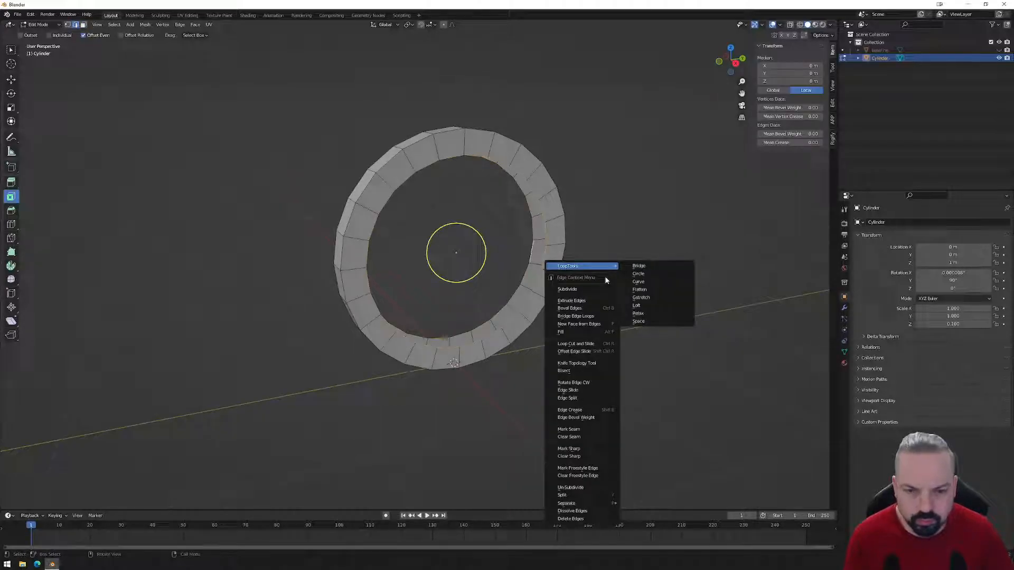
pyautogui.click(594, 317)
pyautogui.moveTo(548, 304); pyautogui.dragTo(392, 279, button='middle')
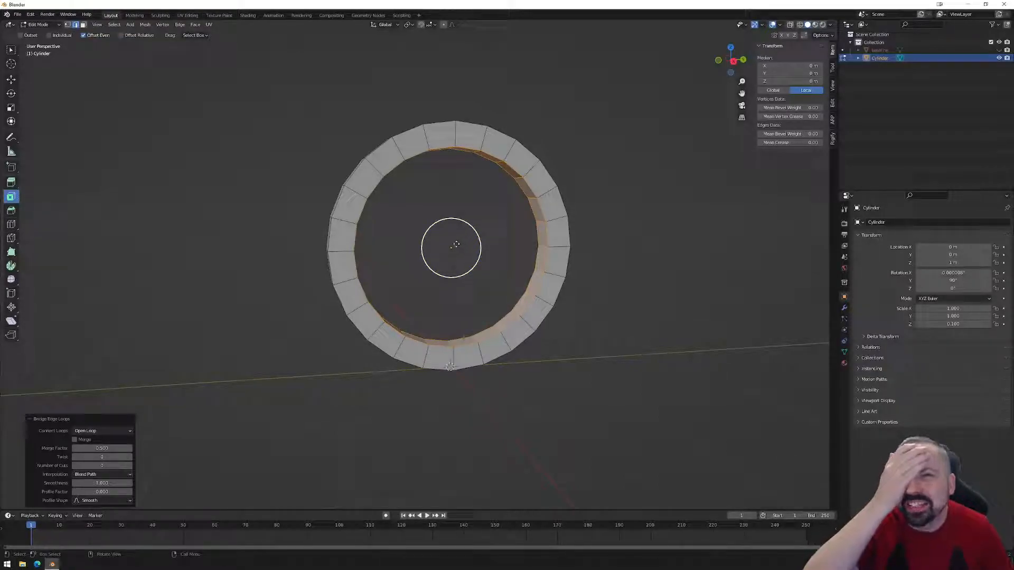
# - Mark the inner and outer circular edge loops on both sides of the ring as sharp
pyautogui.moveTo(456, 242); pyautogui.dragTo(520, 263, button='middle')
pyautogui.click(567, 216)
pyautogui.moveTo(614, 100); pyautogui.dragTo(307, 419)
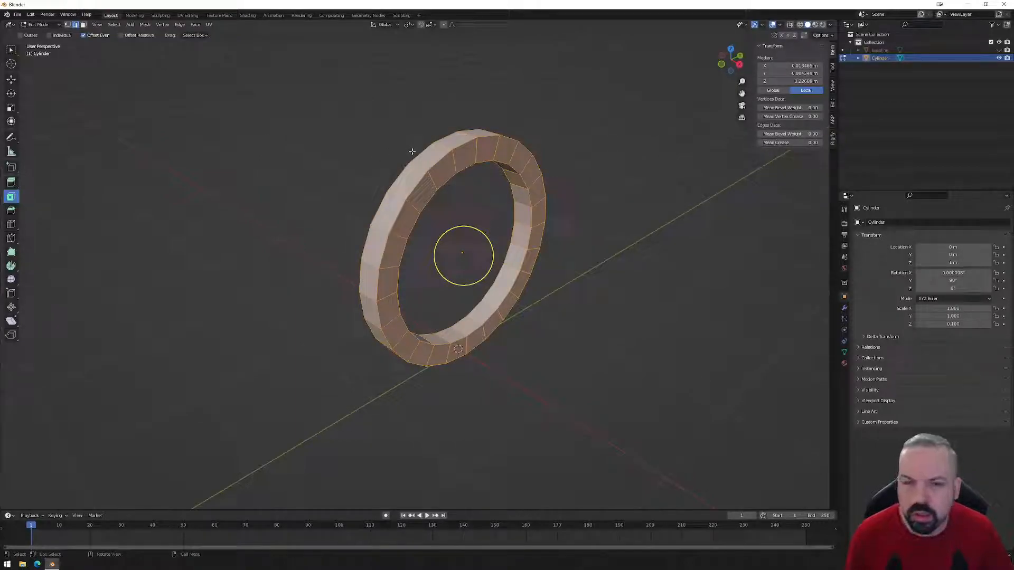
pyautogui.keyDown('alt'); pyautogui.click(431, 161); pyautogui.keyUp('alt')
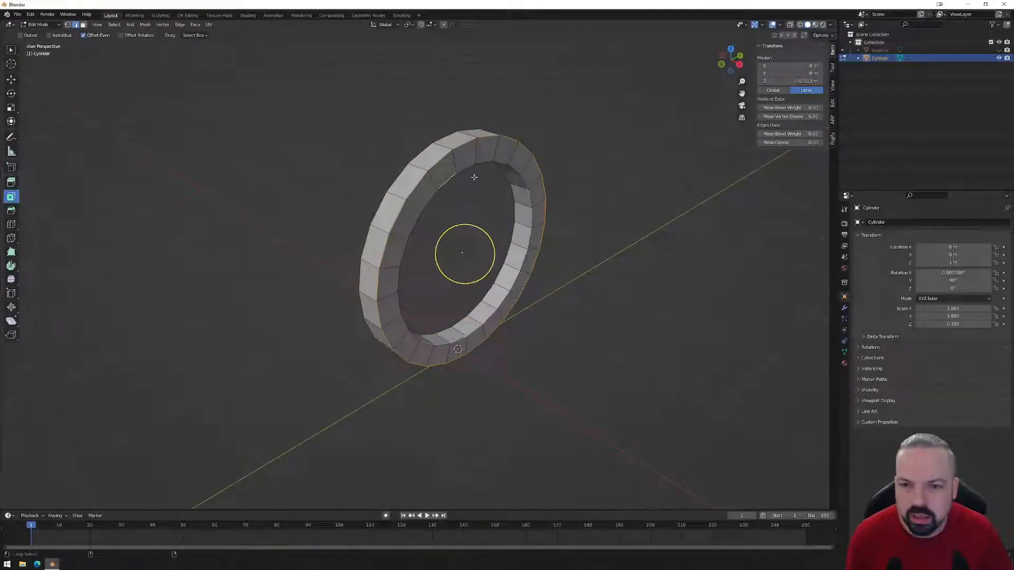
pyautogui.keyDown('alt'); pyautogui.keyDown('shift'); pyautogui.click(508, 181); pyautogui.keyUp('shift'); pyautogui.keyUp('alt')
pyautogui.rightClick(577, 245)
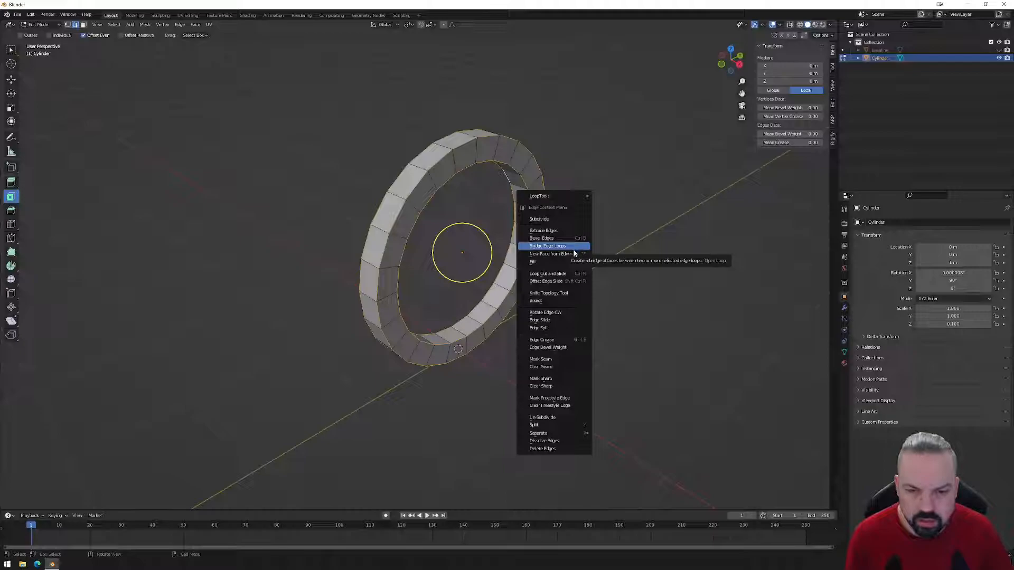
pyautogui.click(564, 378)
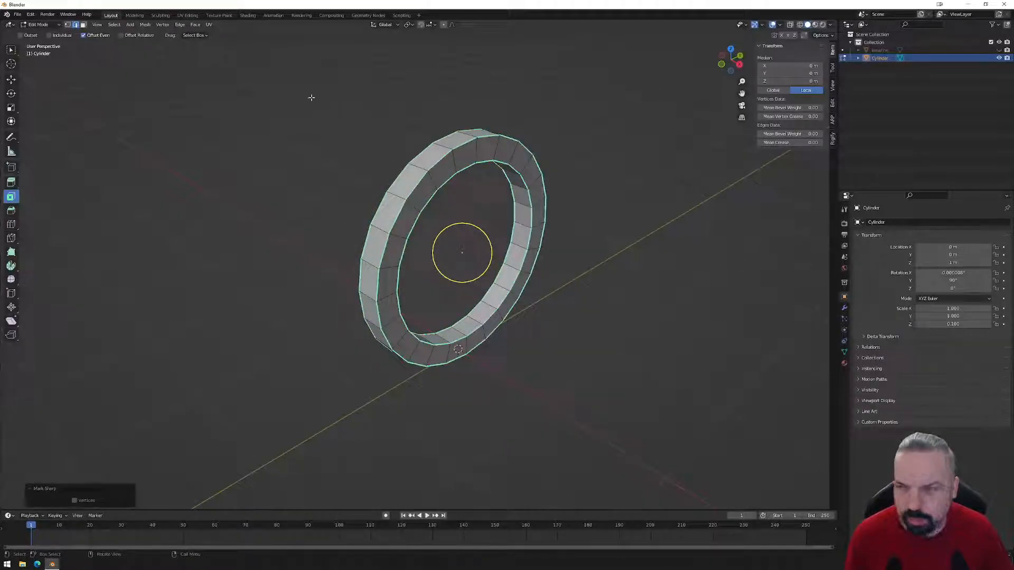
# - Return to Object Mode and apply Shade Smooth to the ring
pyautogui.press('Tab')
pyautogui.click(127, 25)
pyautogui.moveTo(105, 25)
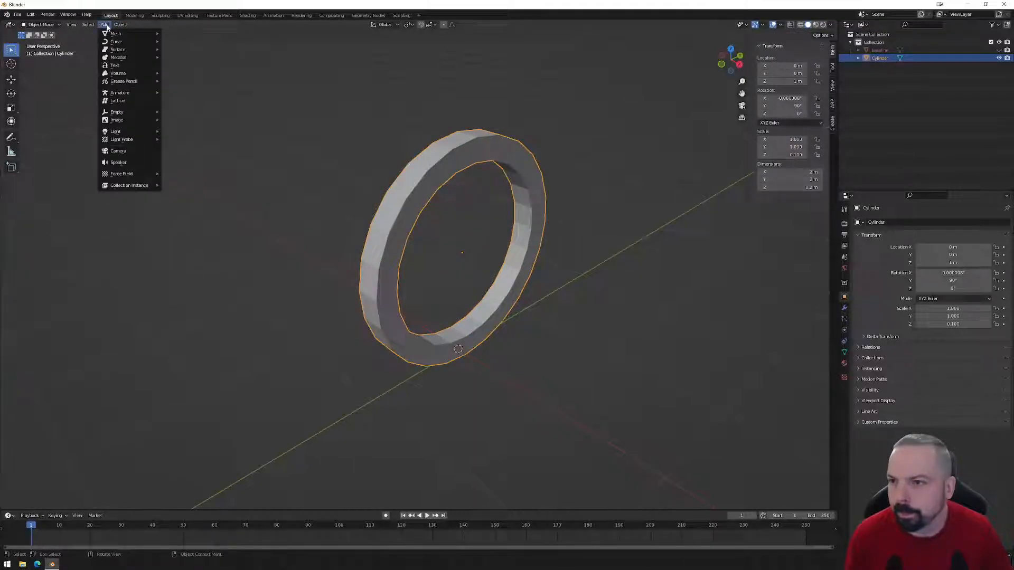
pyautogui.click(151, 195)
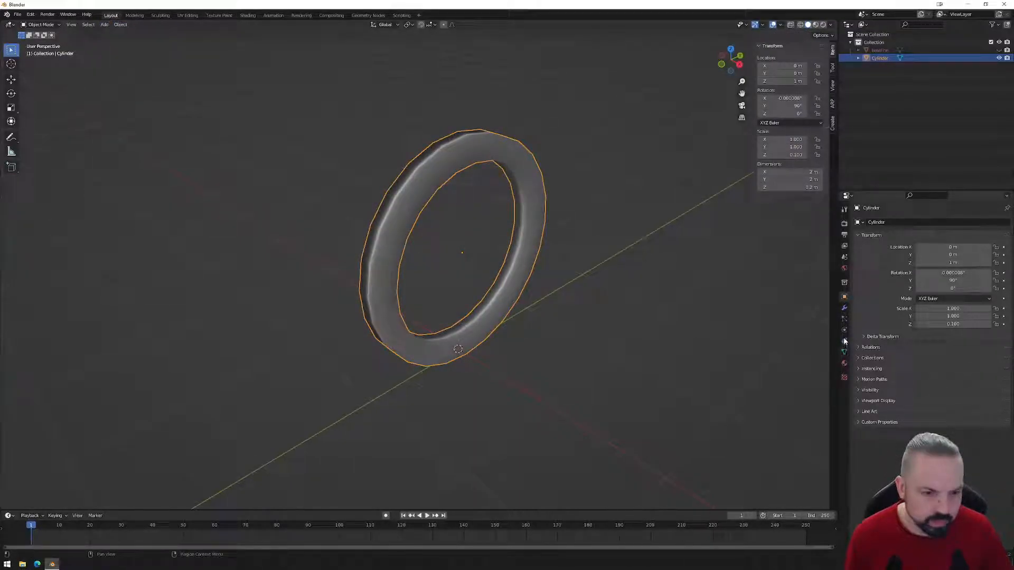
# - Enable Auto Smooth in the ring's mesh normals settings
pyautogui.click(843, 310)
pyautogui.click(844, 353)
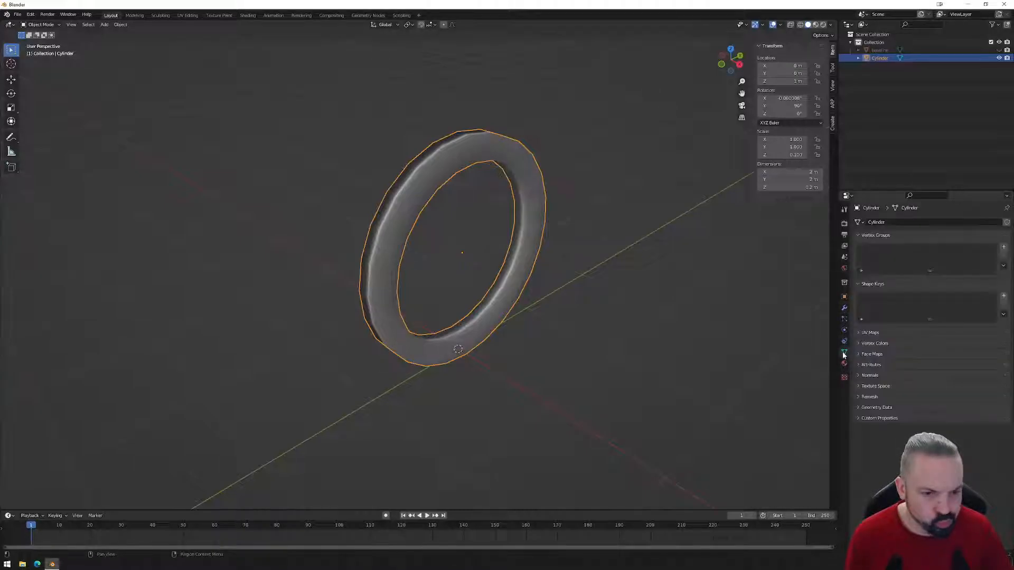
pyautogui.click(865, 376)
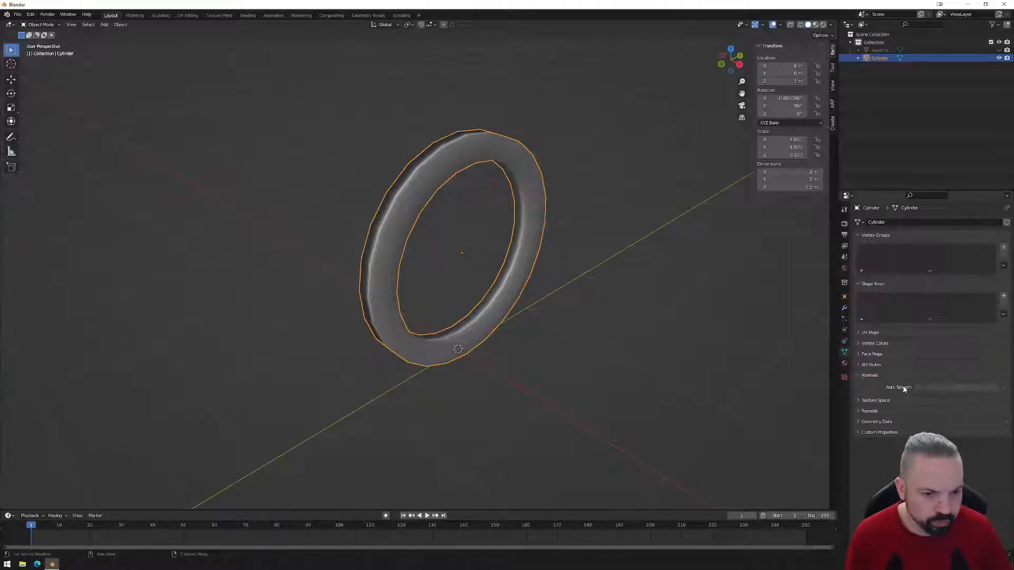
pyautogui.click(918, 387)
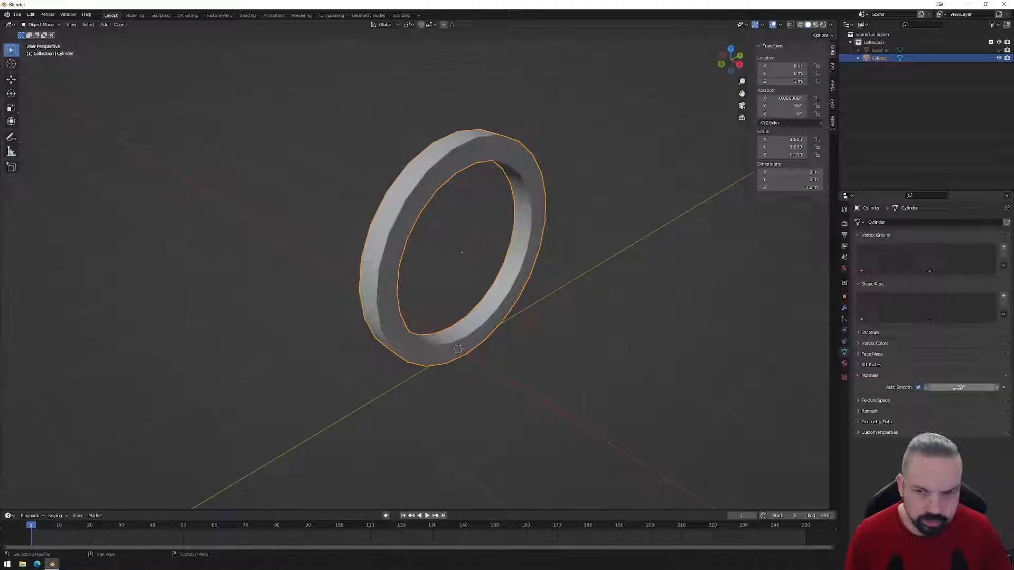
pyautogui.moveTo(692, 380); pyautogui.dragTo(552, 267, button='middle')
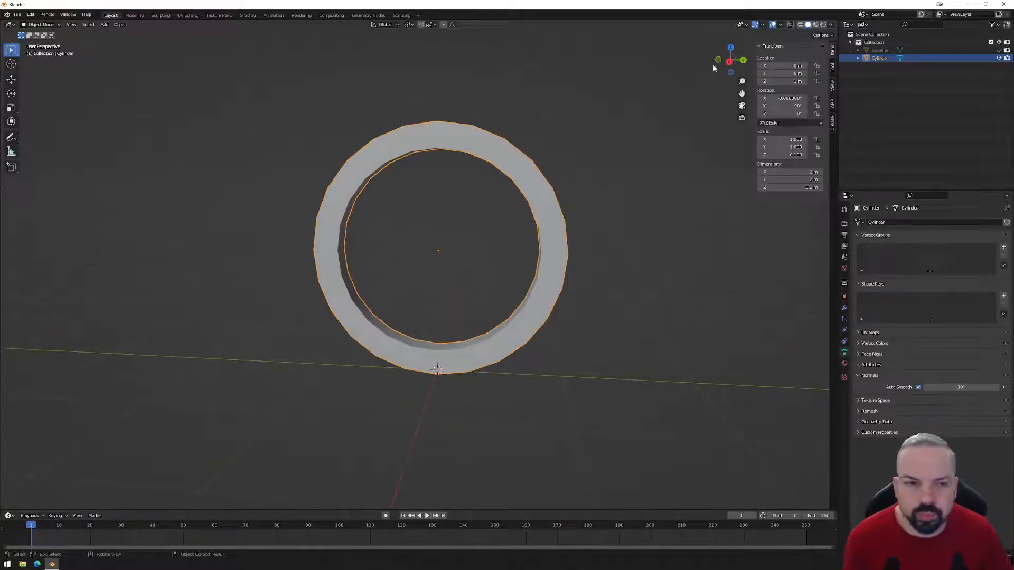
# - From the right orthographic view, add a second cylinder mesh at the origin with 16 vertices
pyautogui.scroll(4, 546, 276)
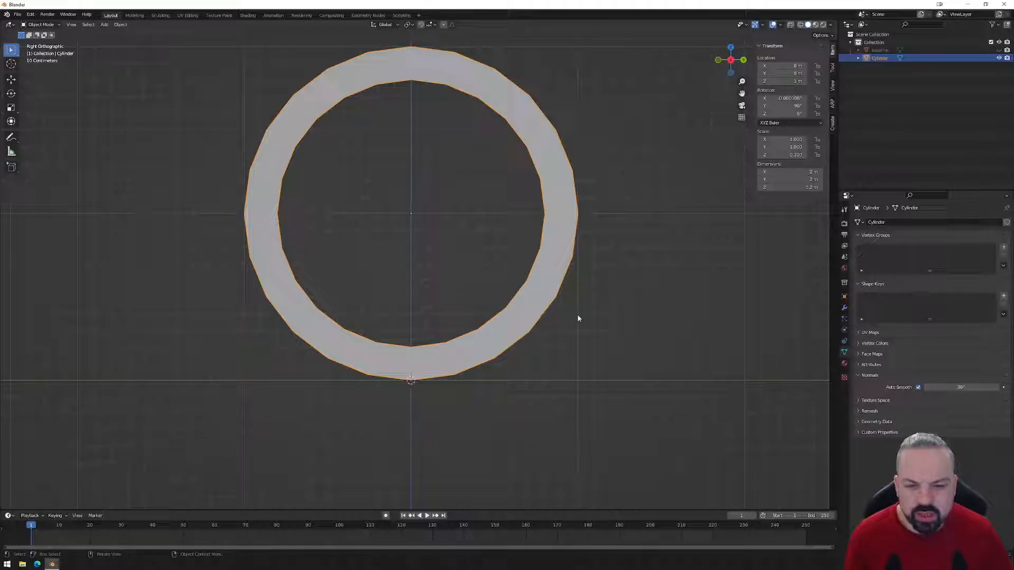
pyautogui.keyDown('shift'); pyautogui.moveTo(293, 321); pyautogui.dragTo(378, 300, button='middle'); pyautogui.keyUp('shift')
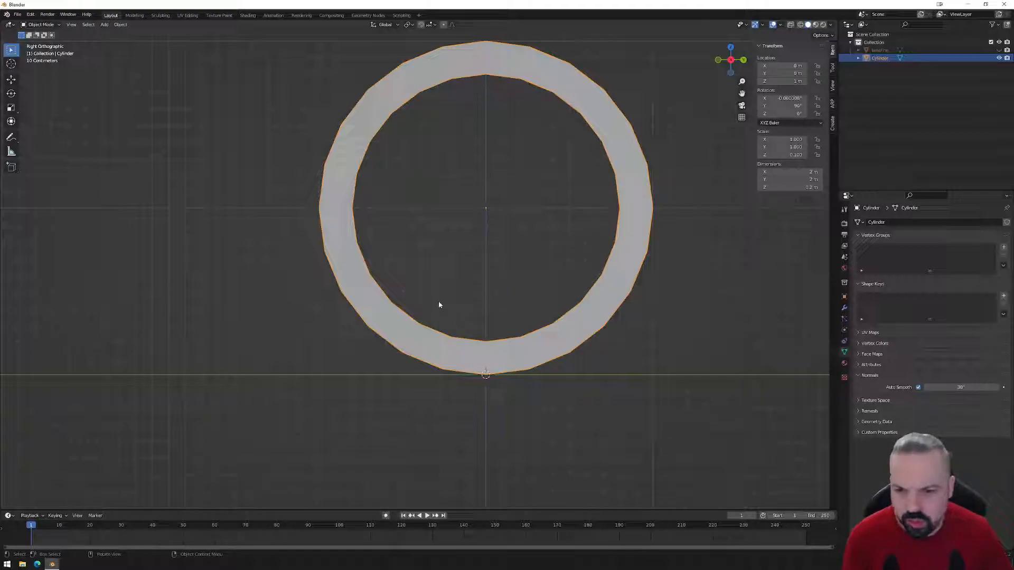
pyautogui.moveTo(482, 305)
pyautogui.mouseDown(button='middle')
pyautogui.moveTo(525, 322)
pyautogui.moveTo(496, 314)
pyautogui.mouseUp(button='middle')
pyautogui.click(738, 60)
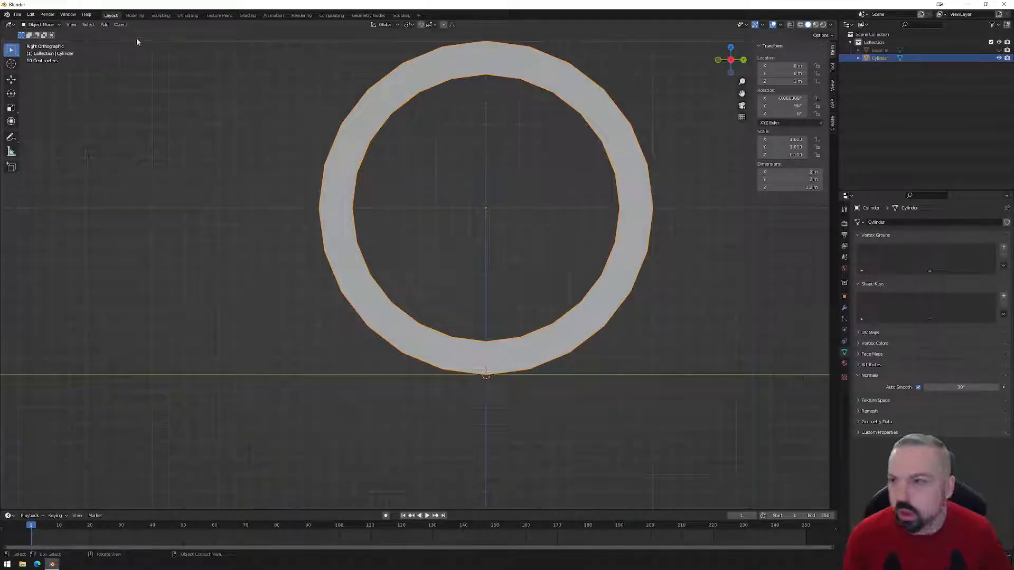
pyautogui.click(121, 24)
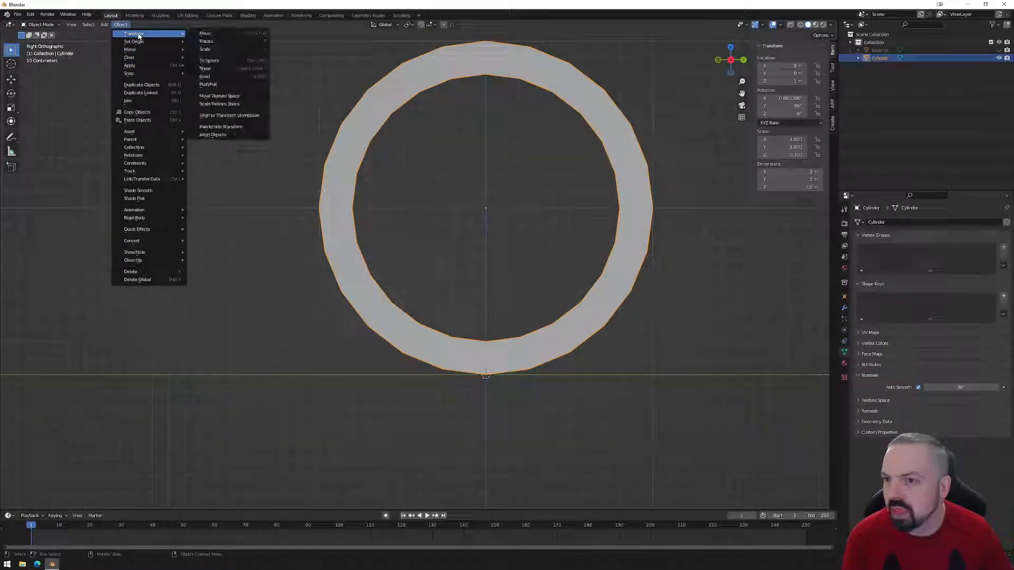
pyautogui.moveTo(105, 25)
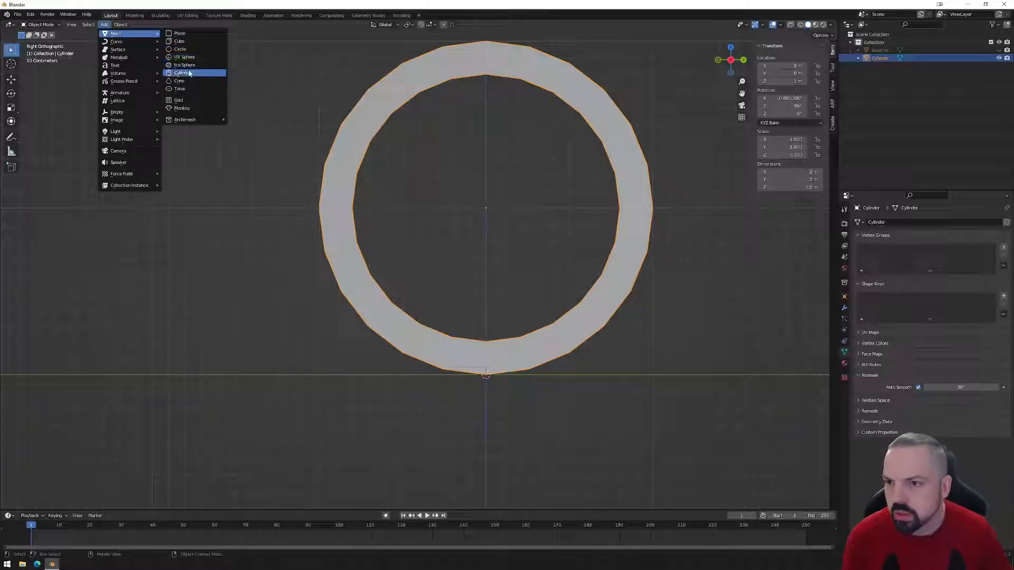
pyautogui.click(189, 73)
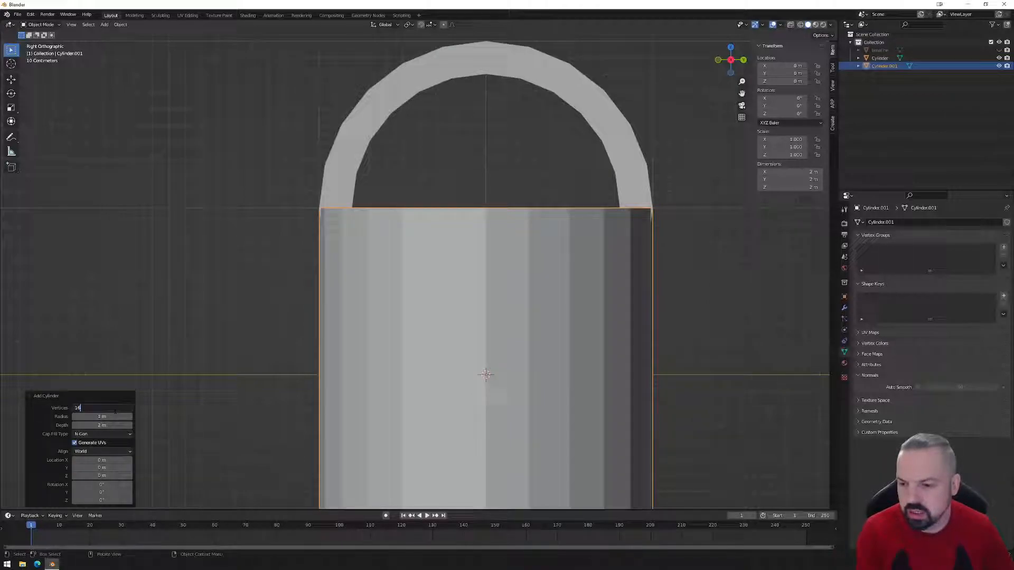
pyautogui.click(115, 412)
pyautogui.write('16')
pyautogui.press('Return')
pyautogui.scroll(-2, 577, 396)
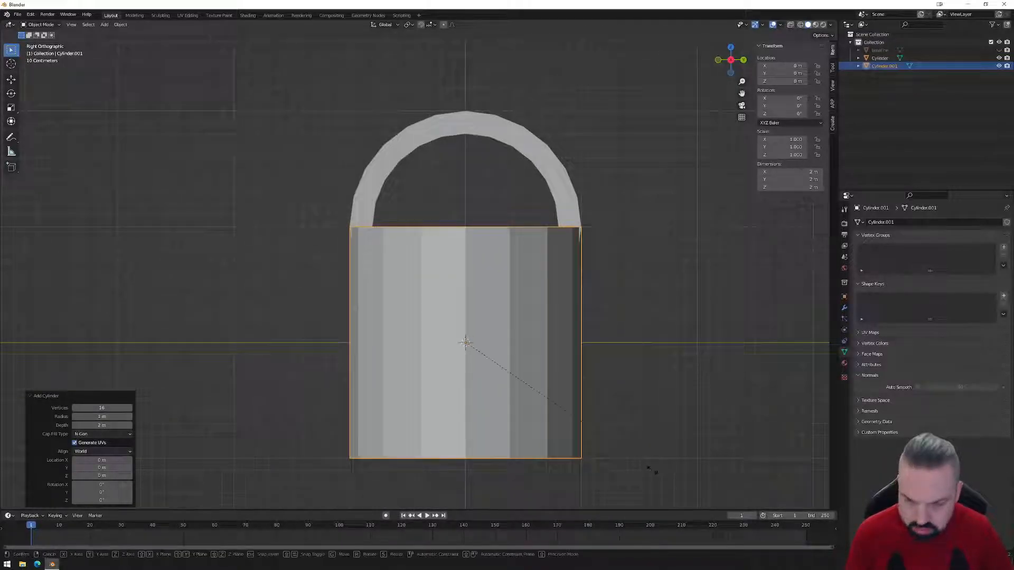
# - Scale the cylinder down to about 0.63 m and place it beside the ring's lower side, along negative Y near ground level
pyautogui.press('s')
pyautogui.click(520, 393)
pyautogui.press('s')
pyautogui.press('g')
pyautogui.press('ctrl')
pyautogui.click(403, 326)
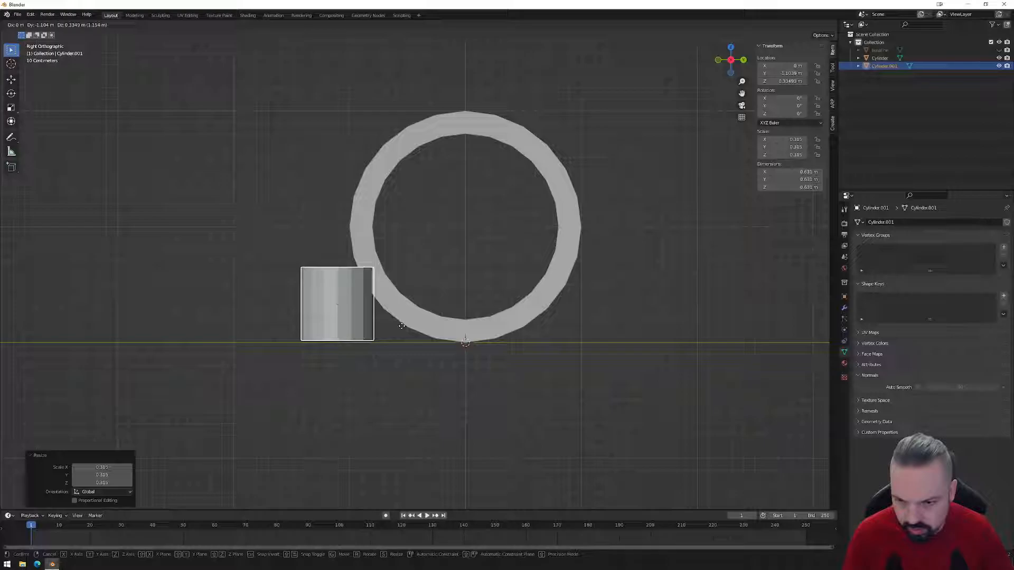
# - Shrink the cylinder further to about 0.43 m in diameter while comparing it with the ring from above
pyautogui.moveTo(401, 329); pyautogui.dragTo(457, 323, button='middle')
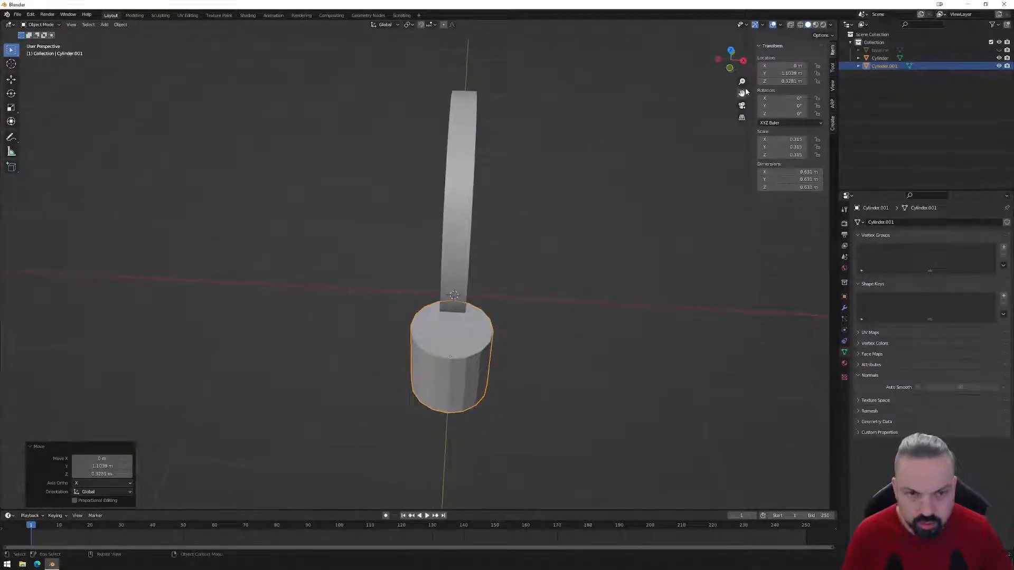
pyautogui.click(732, 52)
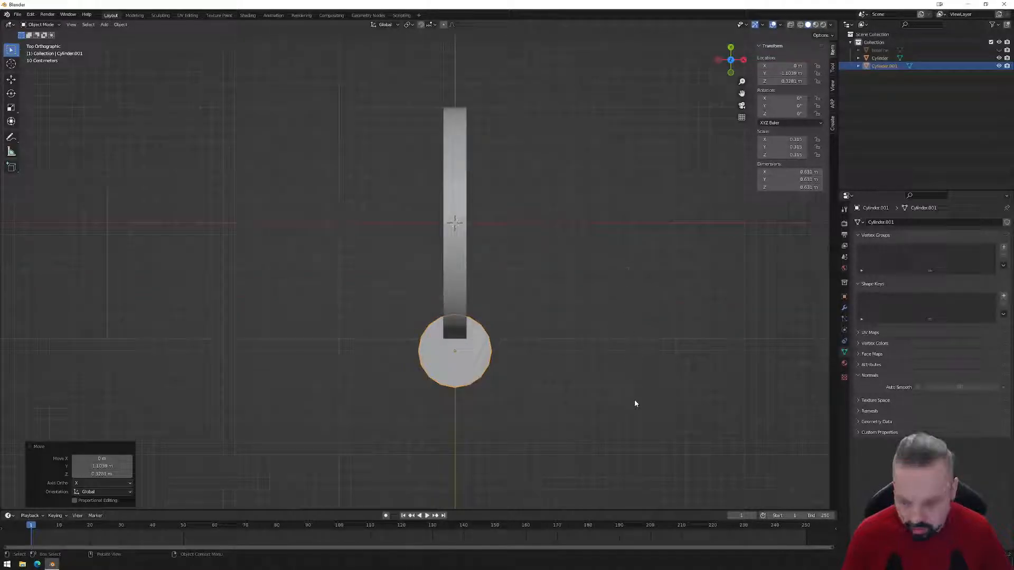
pyautogui.press('s')
pyautogui.click(579, 396)
pyautogui.moveTo(579, 396); pyautogui.dragTo(500, 317, button='middle')
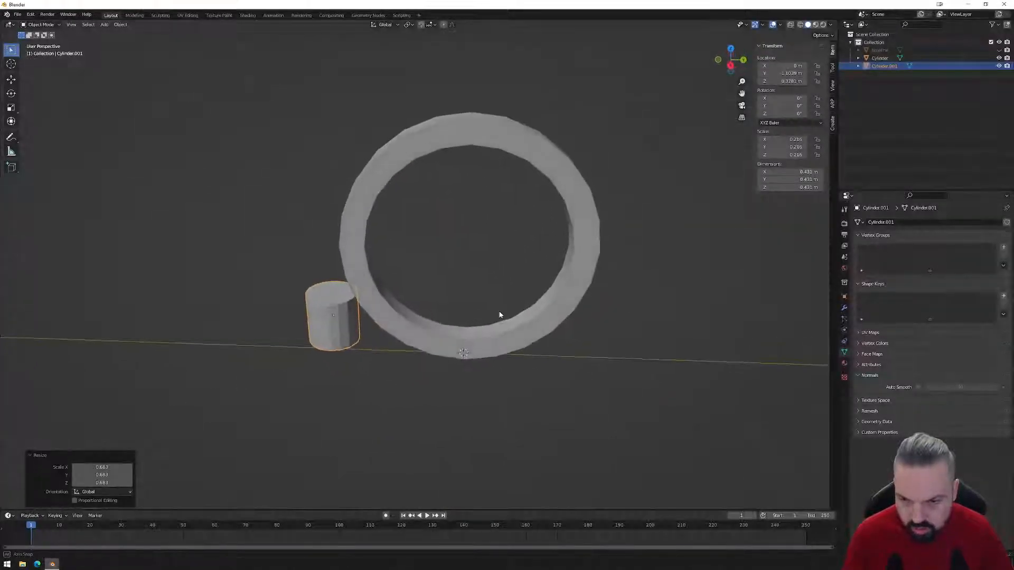
# - Try to lower the visible bottom vertices of the cylinder about 0.1 m along Z in Edit Mode from the right view
pyautogui.click(734, 67)
pyautogui.press('Tab')
pyautogui.moveTo(298, 320); pyautogui.dragTo(419, 357)
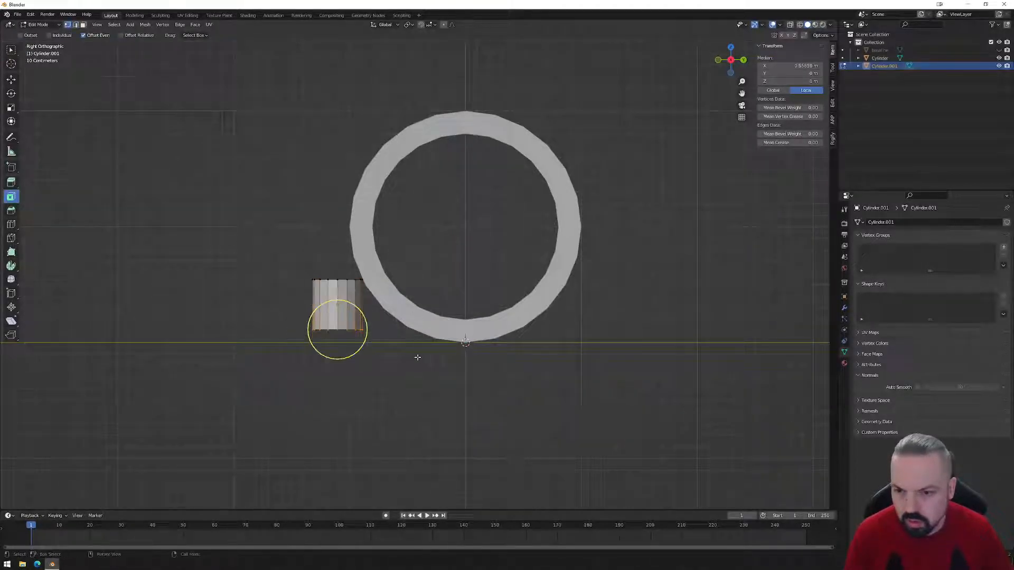
pyautogui.press('g')
pyautogui.press('z')
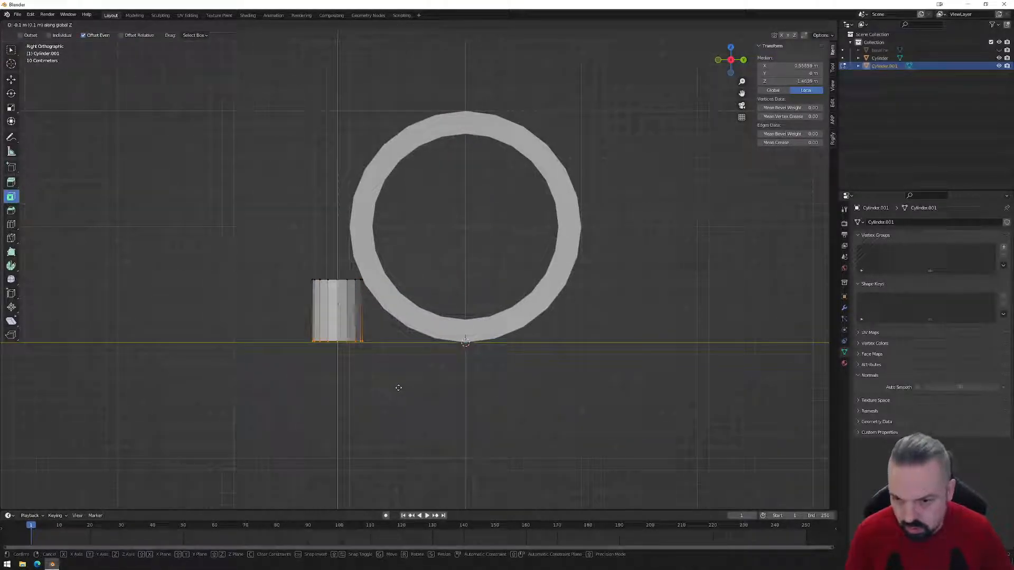
pyautogui.click(398, 388)
pyautogui.scroll(1, 367, 383)
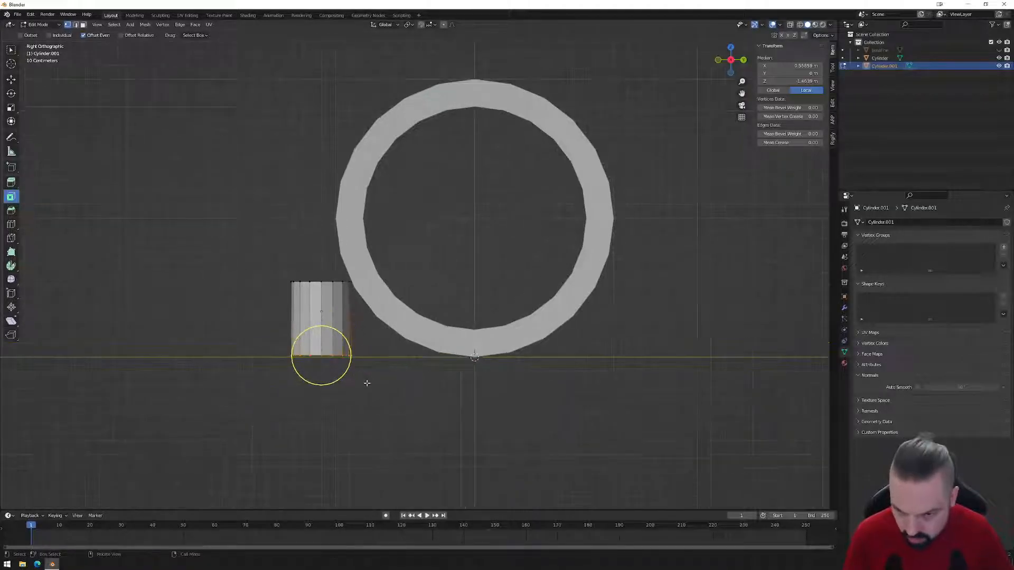
pyautogui.scroll(2, 366, 382)
pyautogui.keyDown('shift'); pyautogui.moveTo(355, 373); pyautogui.dragTo(455, 274, button='middle'); pyautogui.keyUp('shift')
pyautogui.moveTo(275, 261); pyautogui.dragTo(486, 334)
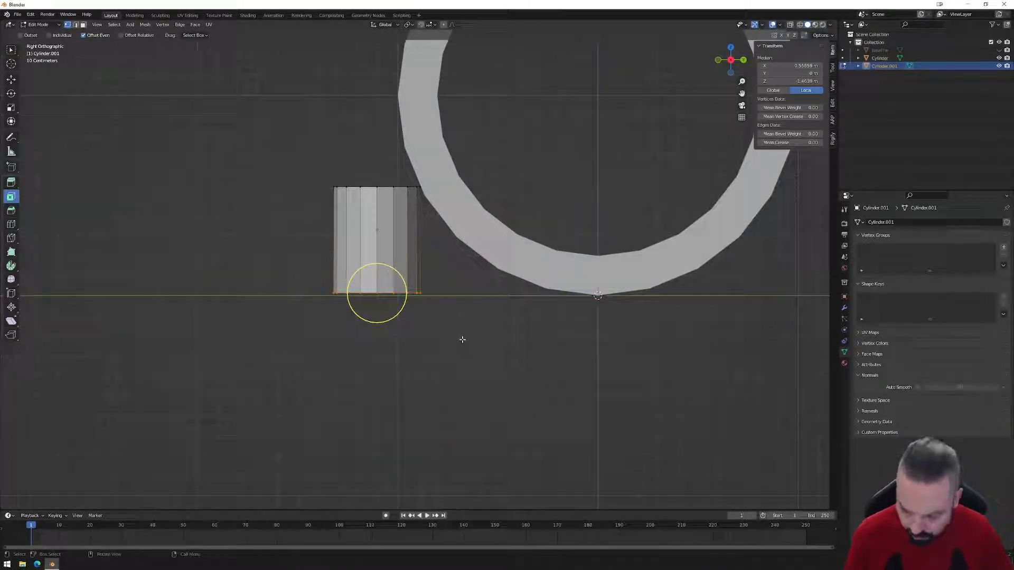
# - Turn on X-ray display and undo the last move of the cylinder's bottom vertices
pyautogui.click(789, 25)
pyautogui.click(311, 263)
pyautogui.moveTo(309, 261); pyautogui.dragTo(430, 284)
pyautogui.hotkey('ctrl', 'z')
pyautogui.hotkey('ctrl', 'z')
pyautogui.hotkey('ctrl', 'z')
# - Select all the cylinder's bottom vertices and lower them along Z to the ground line, making it about 0.54 m tall
pyautogui.moveTo(256, 235); pyautogui.dragTo(550, 305)
pyautogui.press('g')
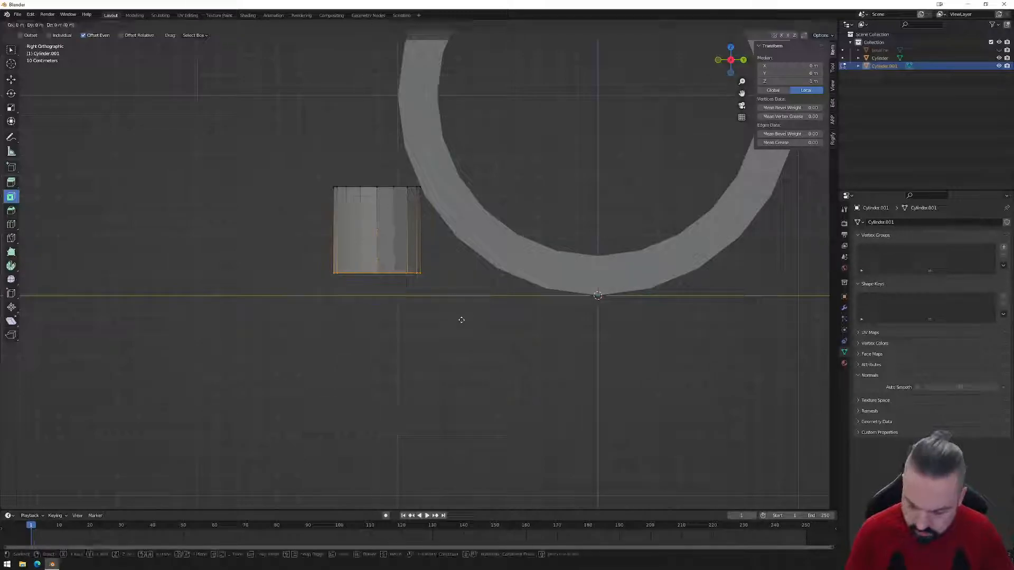
pyautogui.press('z')
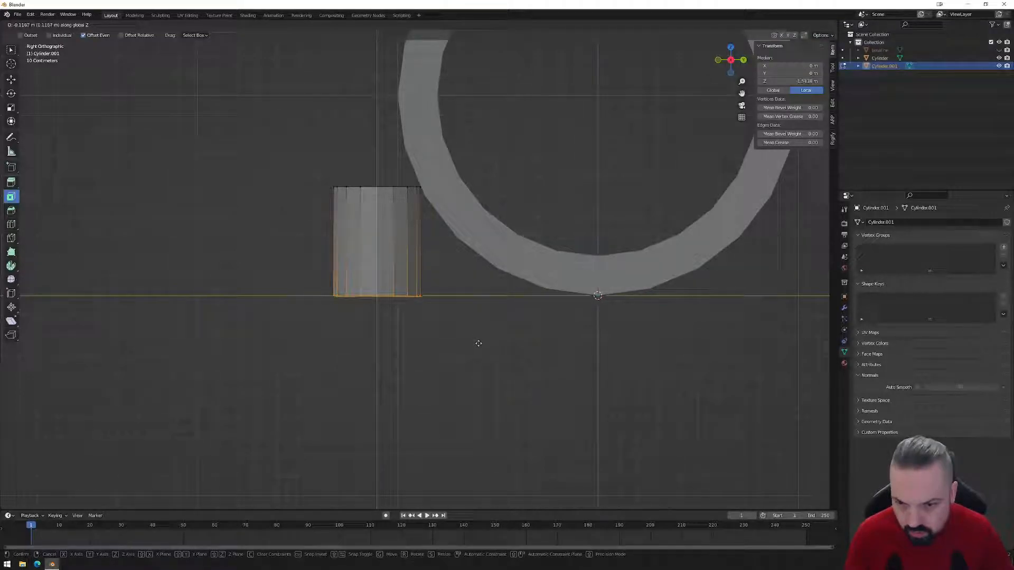
pyautogui.click(478, 343)
# - Select the cylinder's top face in face select mode and undo the stray inset made on it
pyautogui.moveTo(293, 161); pyautogui.dragTo(462, 211)
pyautogui.moveTo(453, 216); pyautogui.dragTo(465, 242, button='middle')
pyautogui.press('Tab')
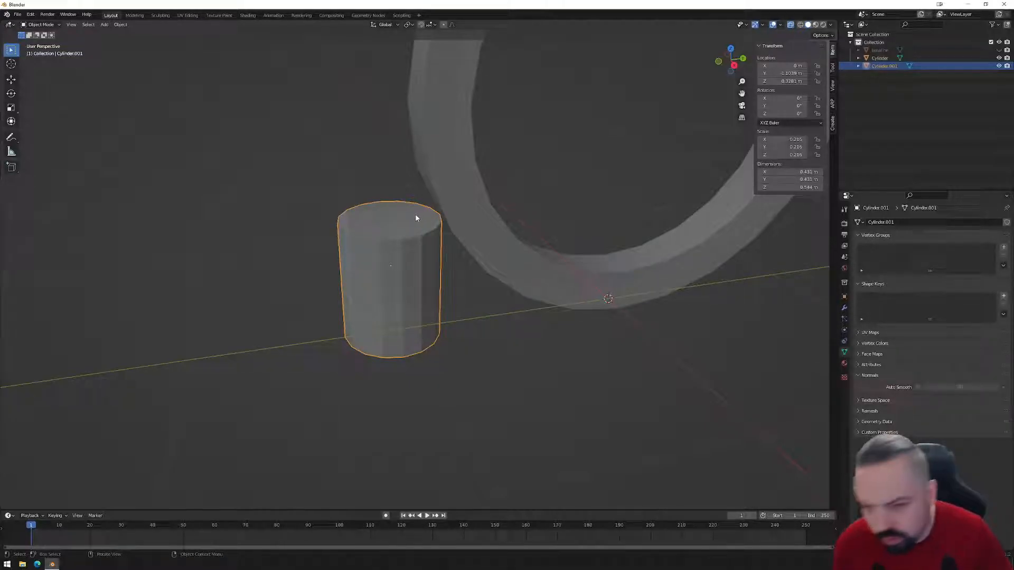
pyautogui.press('Tab')
pyautogui.moveTo(399, 220); pyautogui.dragTo(391, 219)
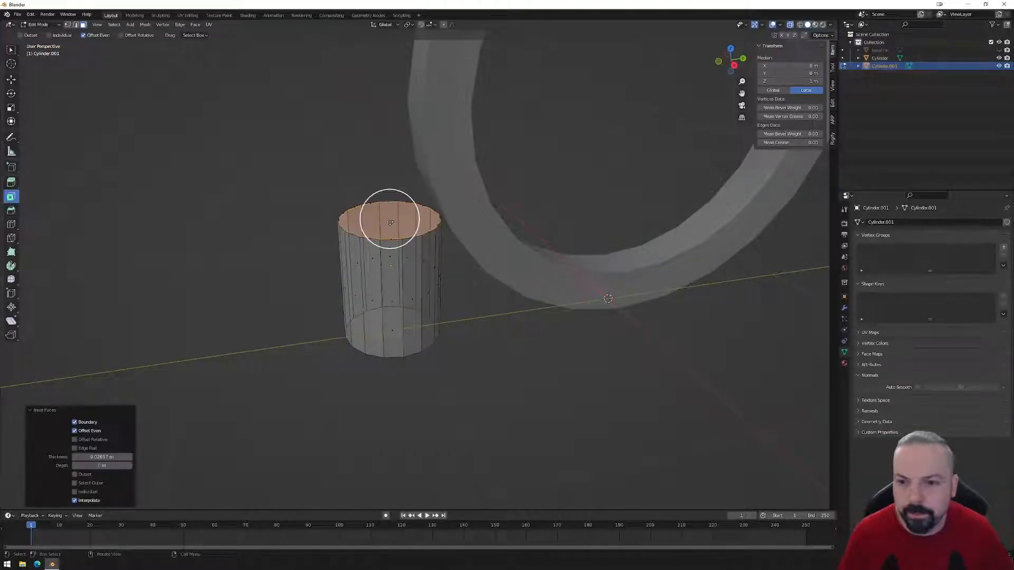
pyautogui.moveTo(391, 219); pyautogui.dragTo(428, 222, button='middle')
pyautogui.hotkey('ctrl', 'z')
# - Extrude the cylinder's top face upward by about 0.07 m and scale it to about 0.77 for a sloped shoulder
pyautogui.scroll(2, 421, 224)
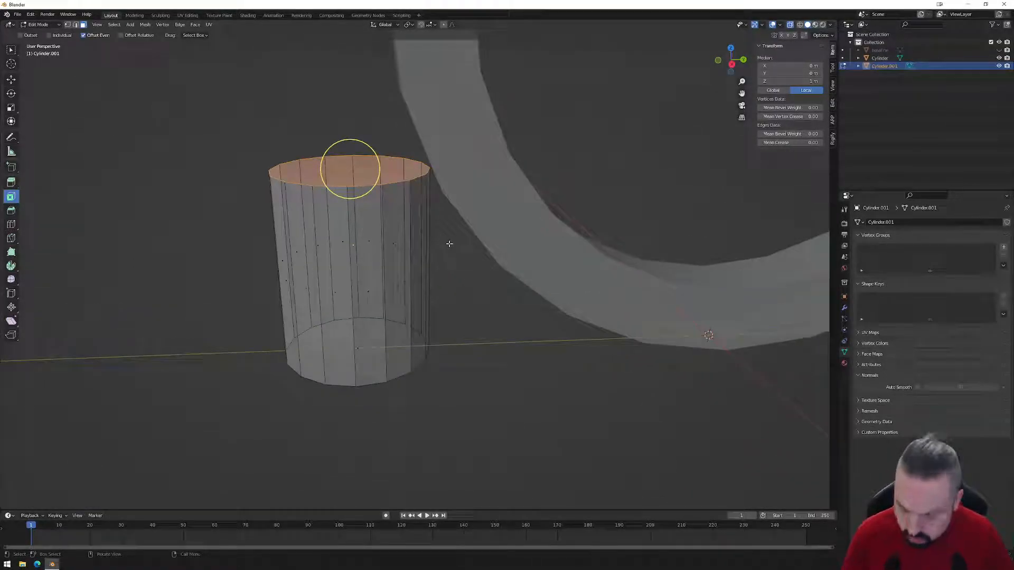
pyautogui.press('e')
pyautogui.click(455, 217)
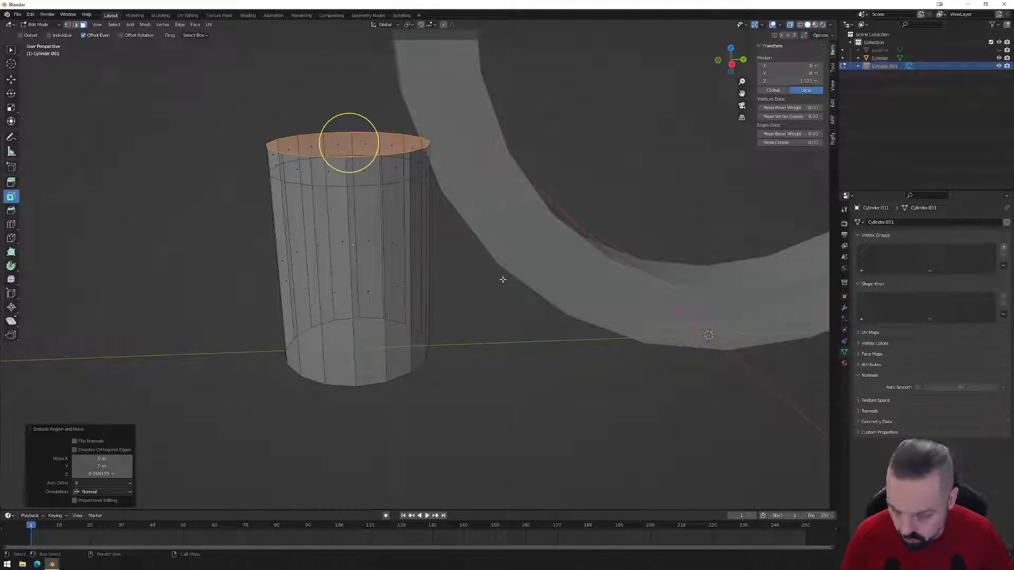
pyautogui.press('s')
pyautogui.click(472, 245)
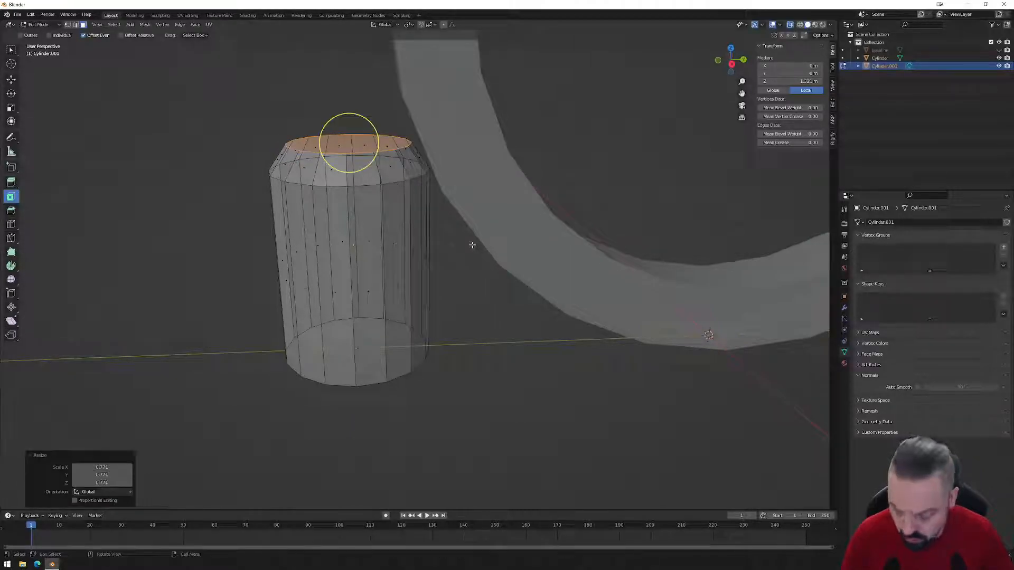
# - Extrude the top face slightly upward again and scale it to about 0.6 to continue the rounded cap
pyautogui.press('e')
pyautogui.click(472, 245)
pyautogui.press('s')
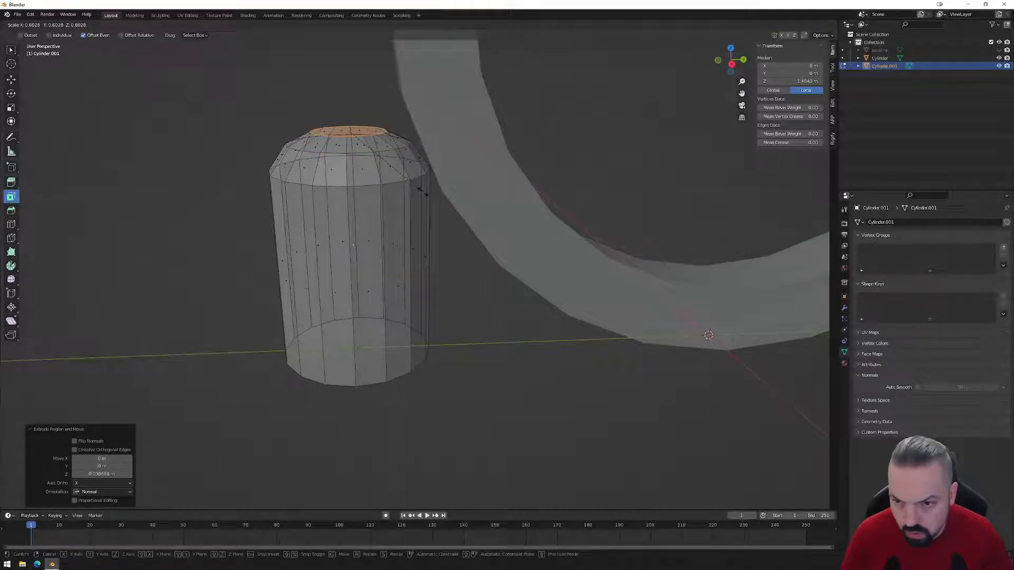
pyautogui.click(417, 186)
# - Extrude a third small cap level, scale it to about 0.4, and nudge it slightly down to finish the dome
pyautogui.press('e')
pyautogui.click(453, 199)
pyautogui.press('s')
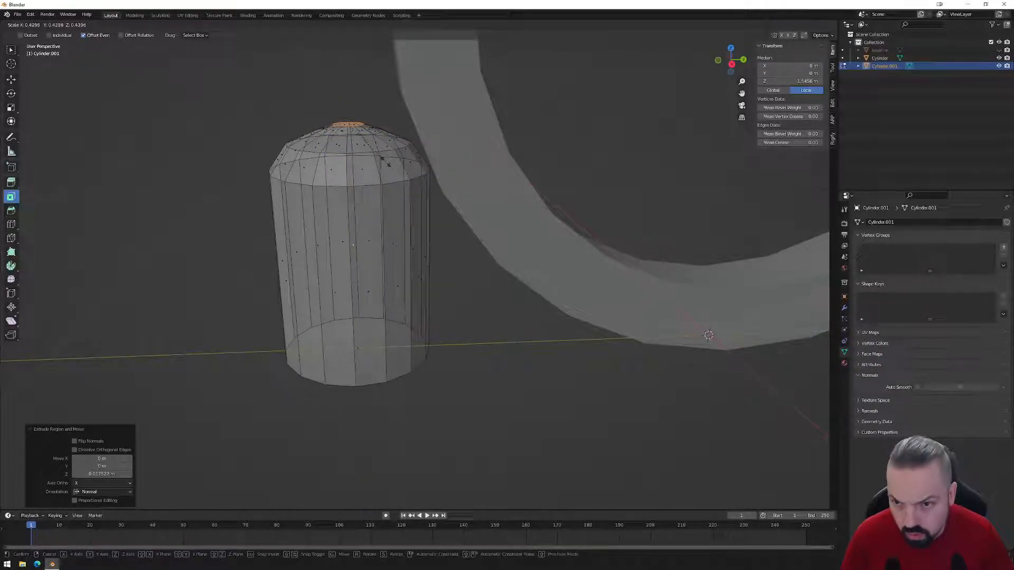
pyautogui.click(376, 155)
pyautogui.press('g')
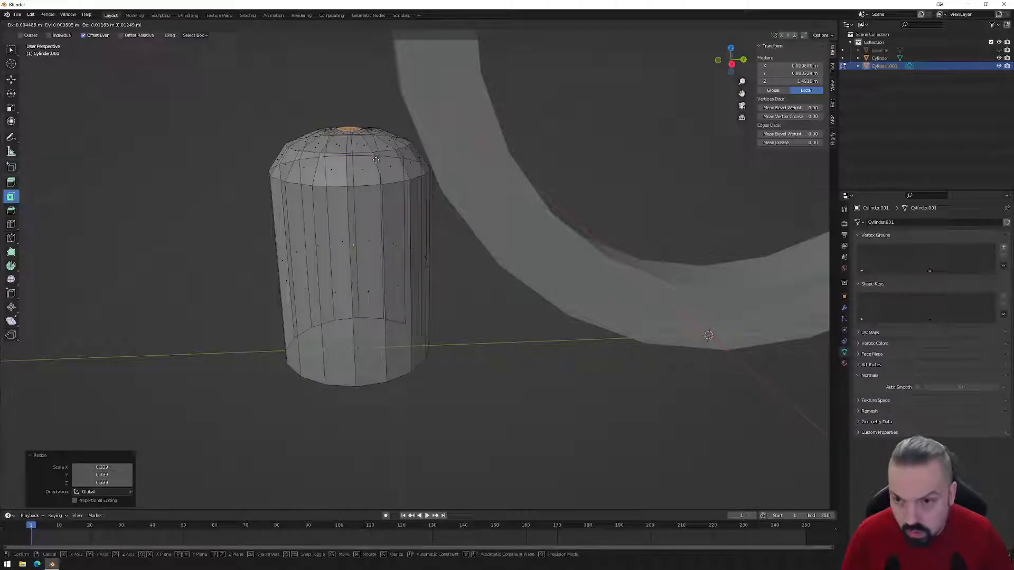
pyautogui.click(377, 157)
pyautogui.moveTo(377, 158); pyautogui.dragTo(489, 273, button='middle')
# - Return to Object Mode and apply Shade Smooth to the domed cylinder
pyautogui.press('Tab')
pyautogui.click(104, 24)
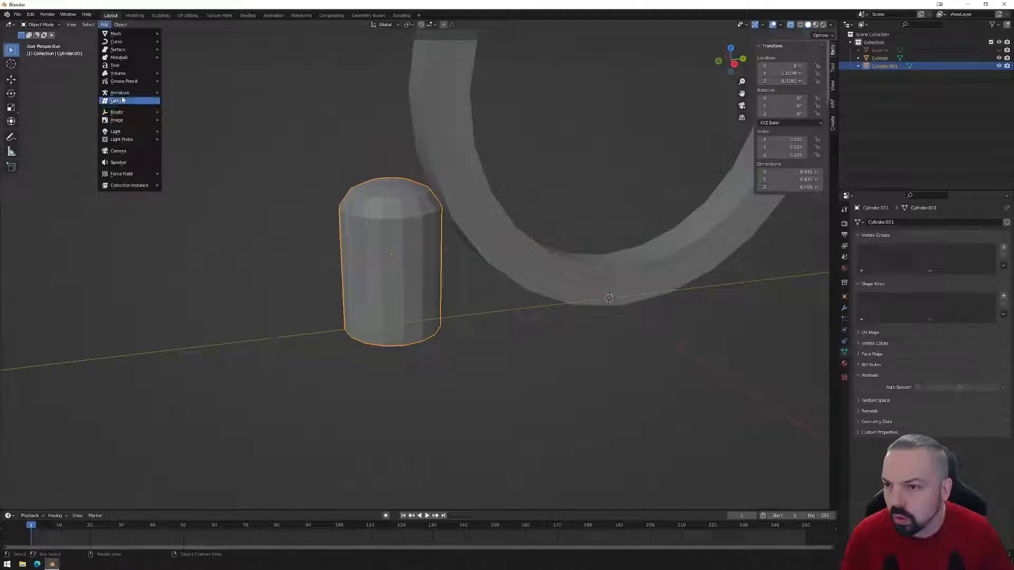
pyautogui.click(121, 24)
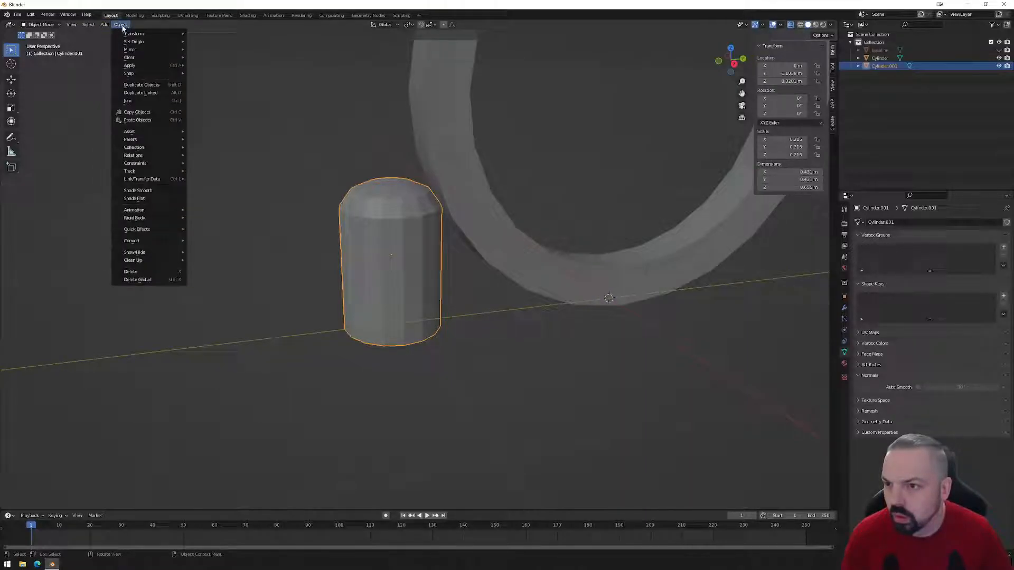
pyautogui.click(146, 191)
pyautogui.moveTo(403, 262); pyautogui.dragTo(414, 232, button='middle')
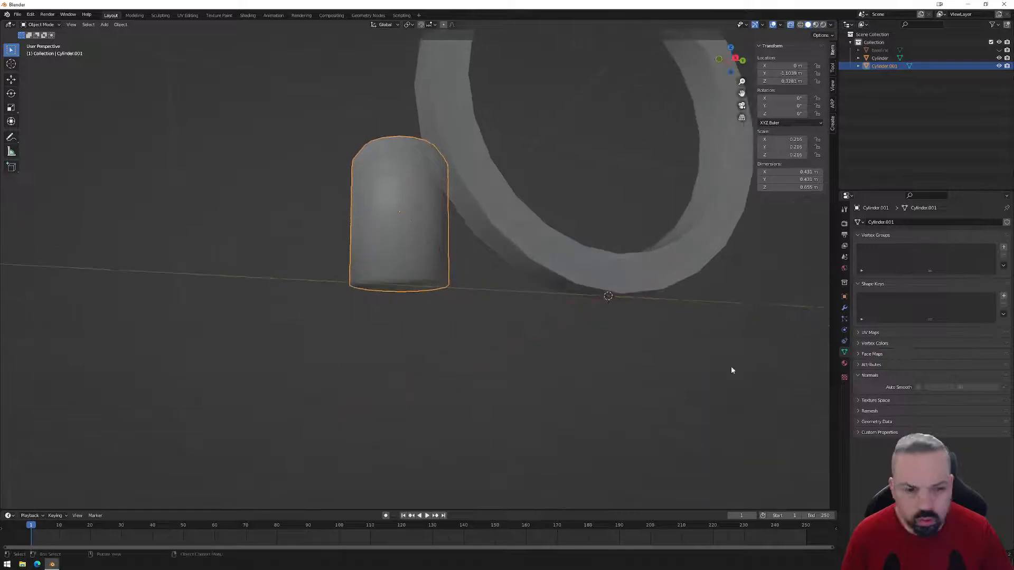
# - Enable Auto Smooth for the domed cylinder with an angle of 60°
pyautogui.click(917, 387)
pyautogui.moveTo(502, 317)
pyautogui.mouseDown(button='middle')
pyautogui.moveTo(499, 306)
pyautogui.moveTo(507, 324)
pyautogui.mouseUp(button='middle')
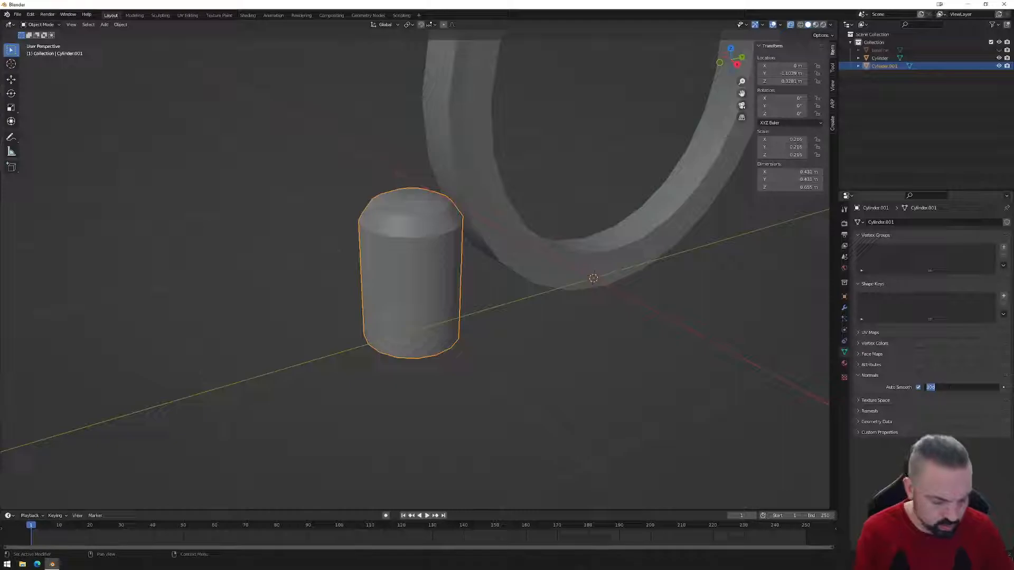
pyautogui.press('Return')
# - Move the domed cylinder about 0.2 m along Y so that it overlaps the ring's lower side
pyautogui.moveTo(502, 309); pyautogui.dragTo(451, 273, button='middle')
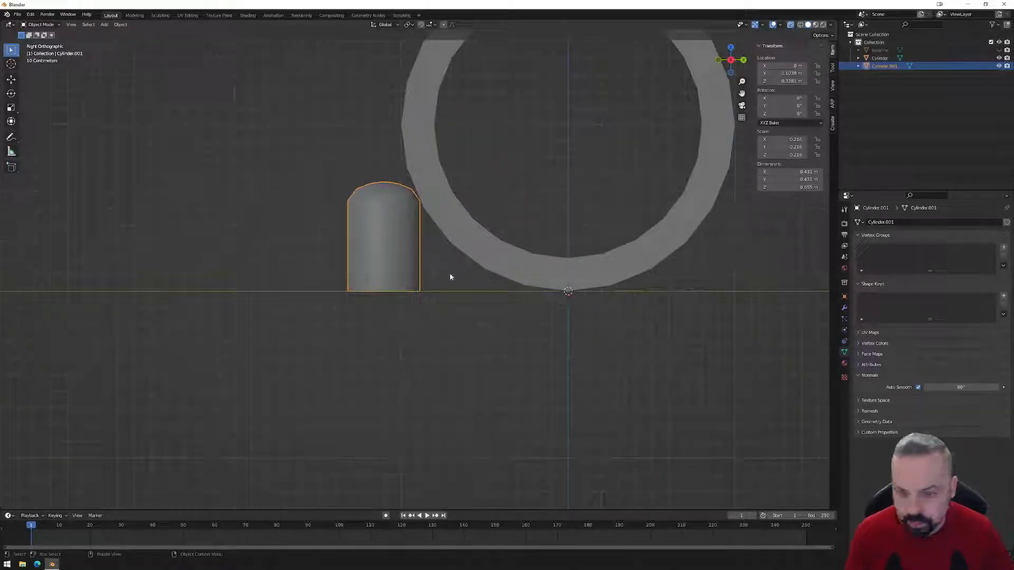
pyautogui.press('g')
pyautogui.press('x')
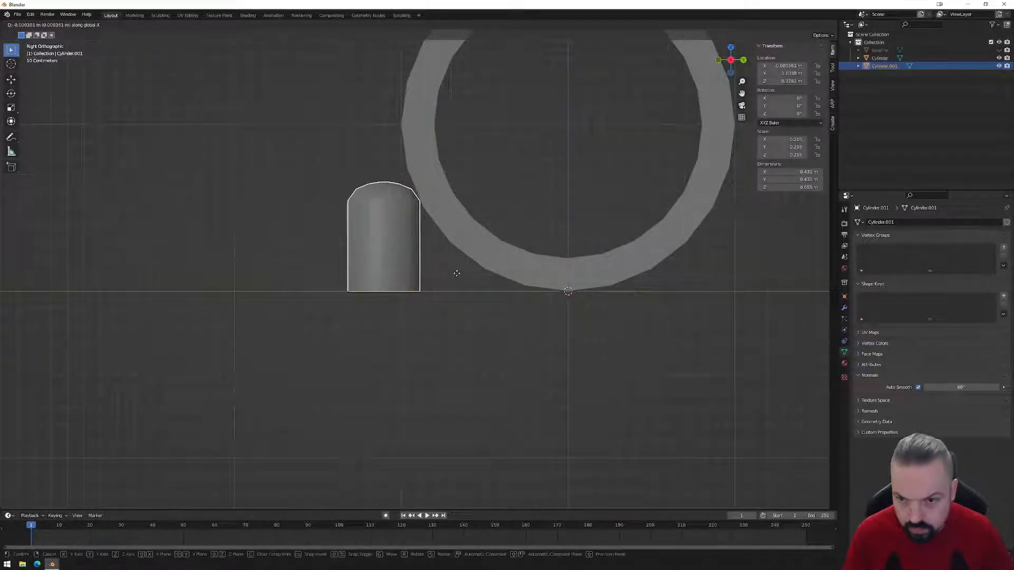
pyautogui.press('y')
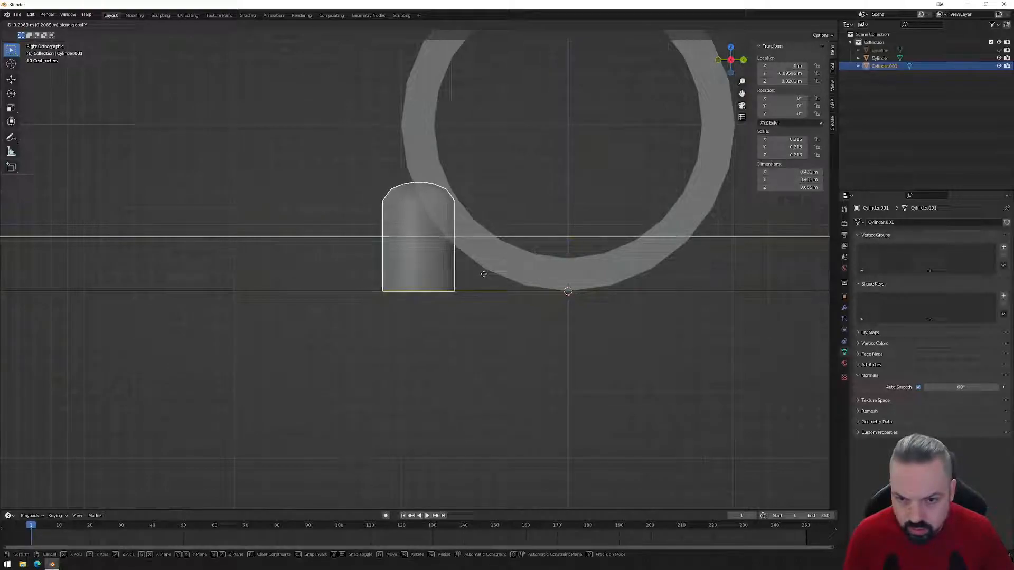
pyautogui.click(469, 280)
pyautogui.moveTo(470, 278); pyautogui.dragTo(424, 280, button='middle')
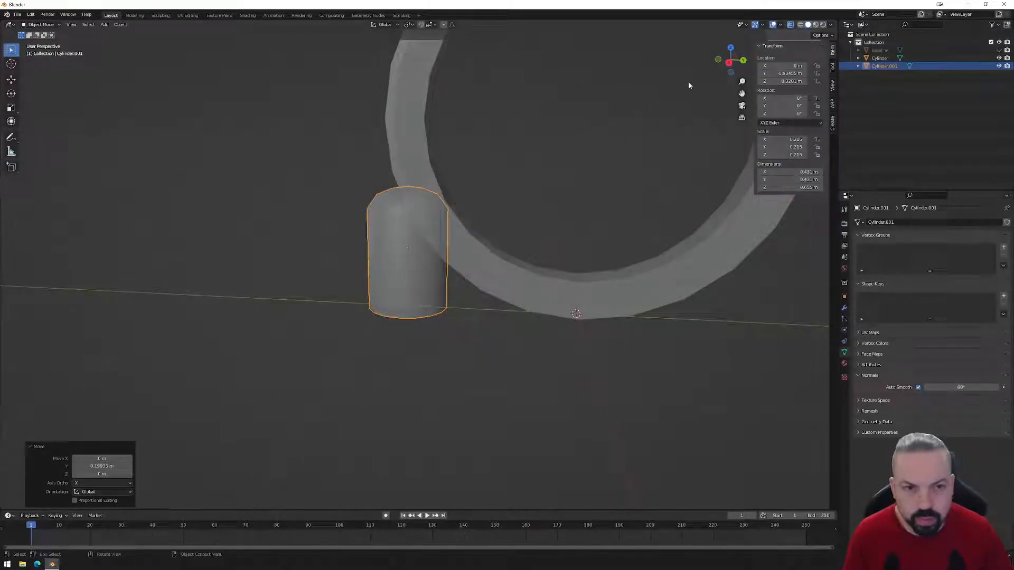
# - Turn off X-ray display and return to the right orthographic view with nothing selected
pyautogui.click(729, 64)
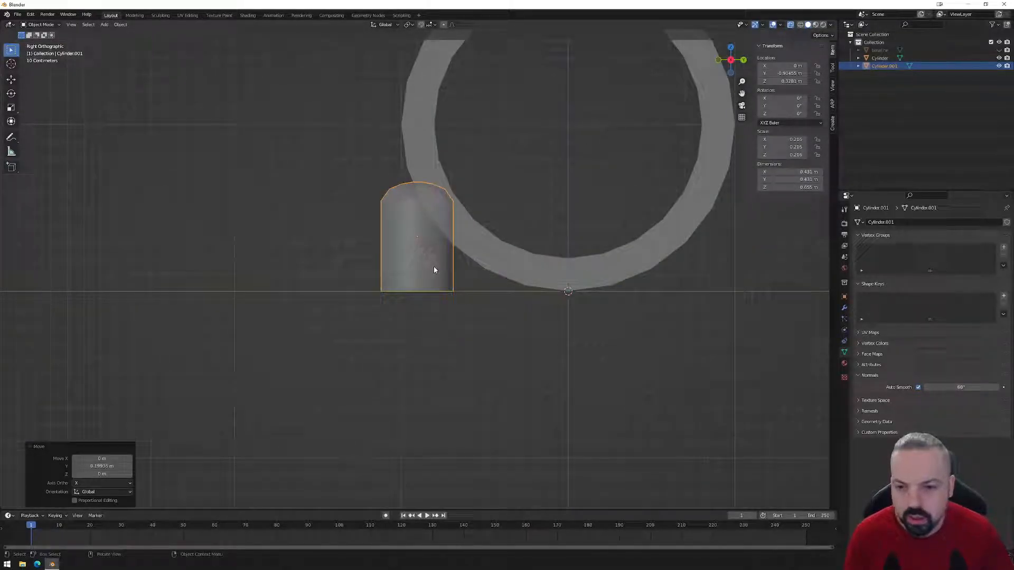
pyautogui.click(463, 262)
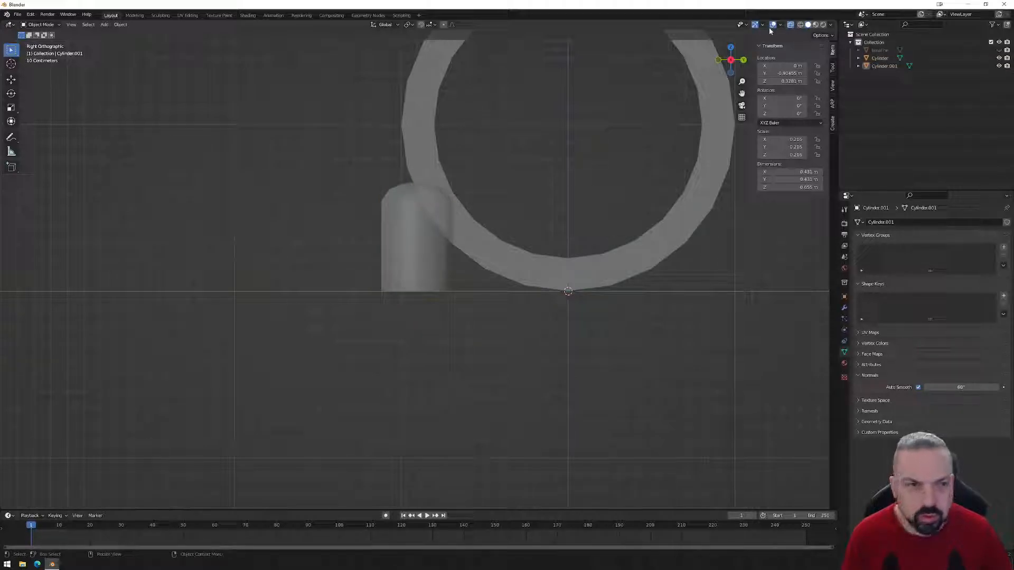
pyautogui.click(790, 25)
pyautogui.moveTo(486, 208)
pyautogui.mouseDown(button='middle')
pyautogui.moveTo(543, 235)
pyautogui.moveTo(475, 221)
pyautogui.moveTo(491, 217)
pyautogui.mouseUp(button='middle')
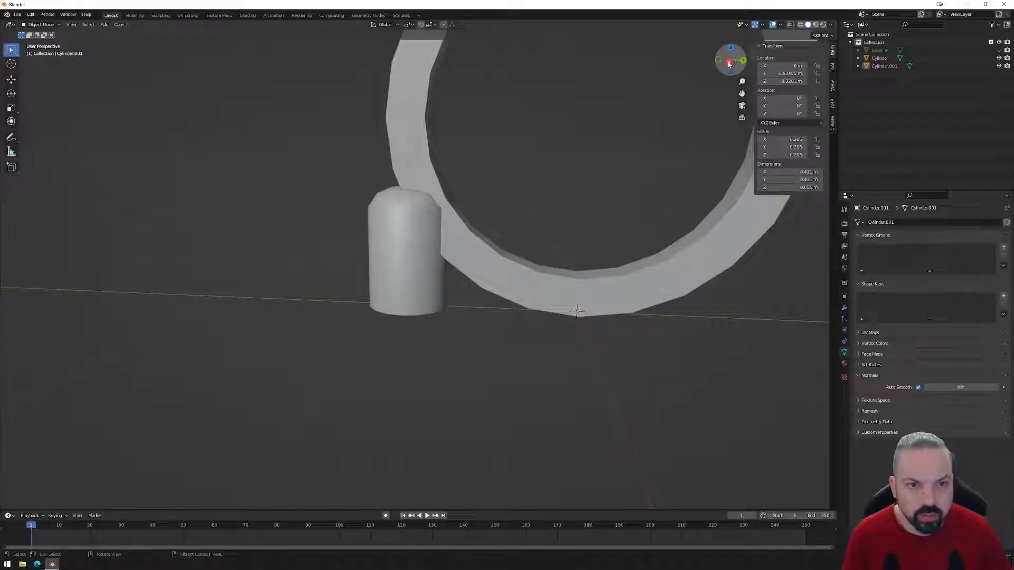
pyautogui.click(728, 63)
# - Duplicate the domed cylinder and move the copy 1.8 m along Y to the opposite side of the ring
pyautogui.click(301, 250)
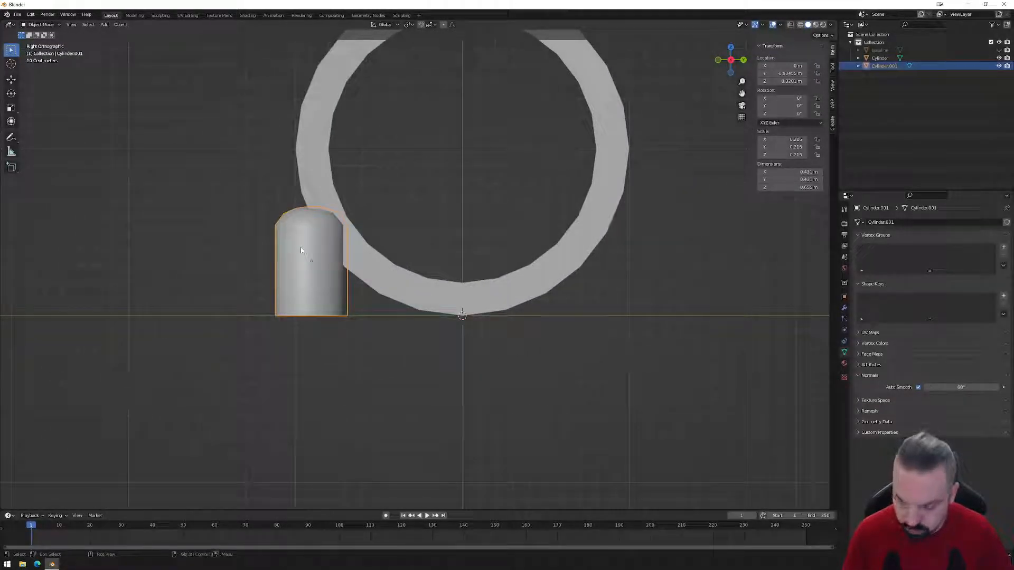
pyautogui.hotkey('shift', 'd')
pyautogui.press('y')
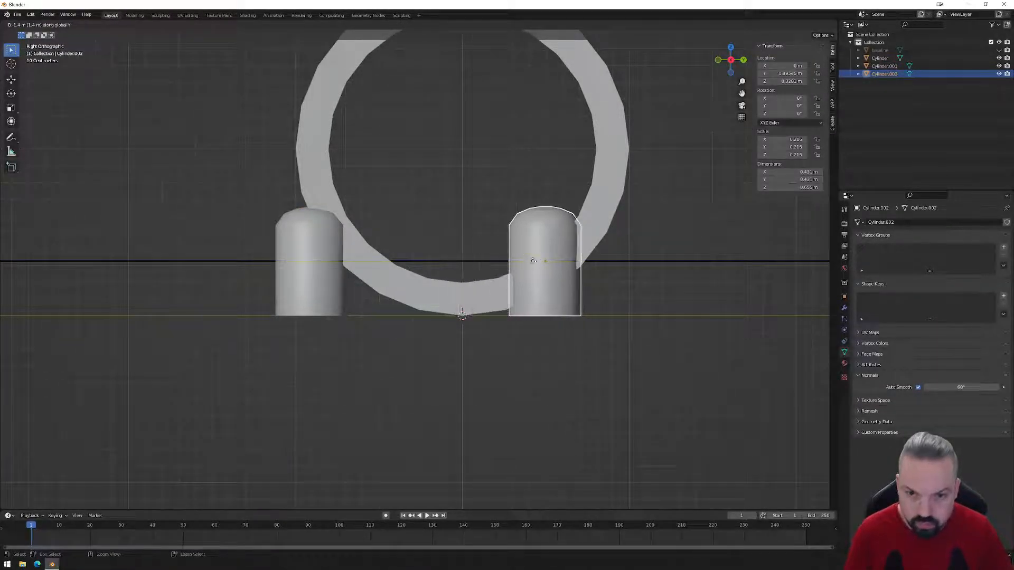
pyautogui.click(604, 267)
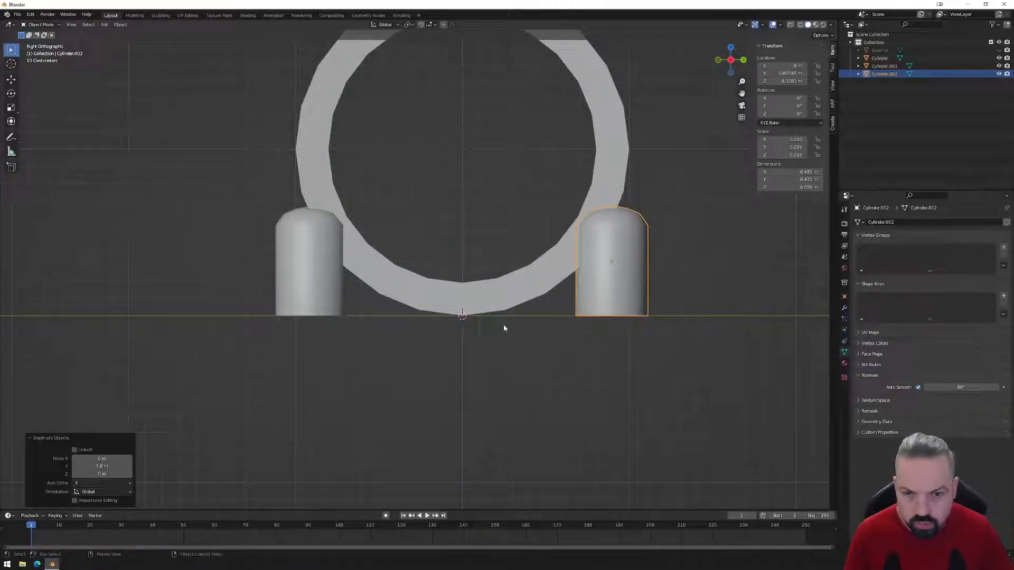
# - Add a cube at the origin and scale it down to about 0.22 m per side
pyautogui.click(389, 341)
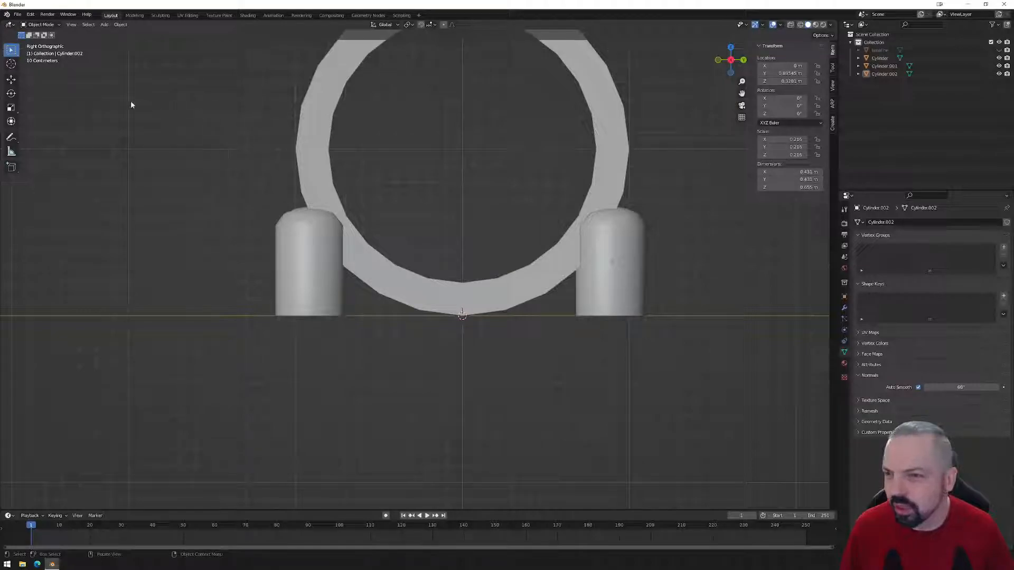
pyautogui.click(122, 26)
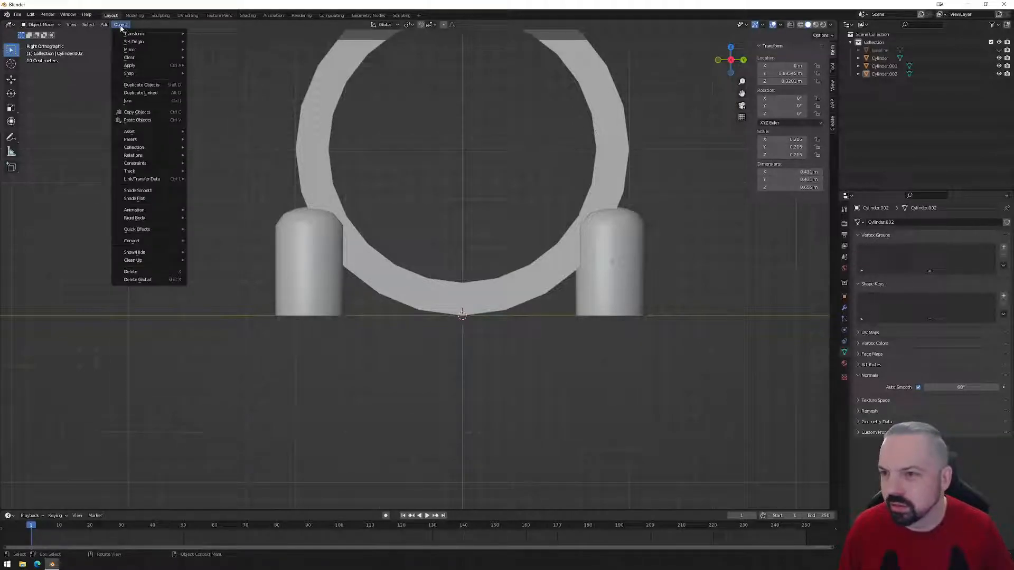
pyautogui.moveTo(105, 25)
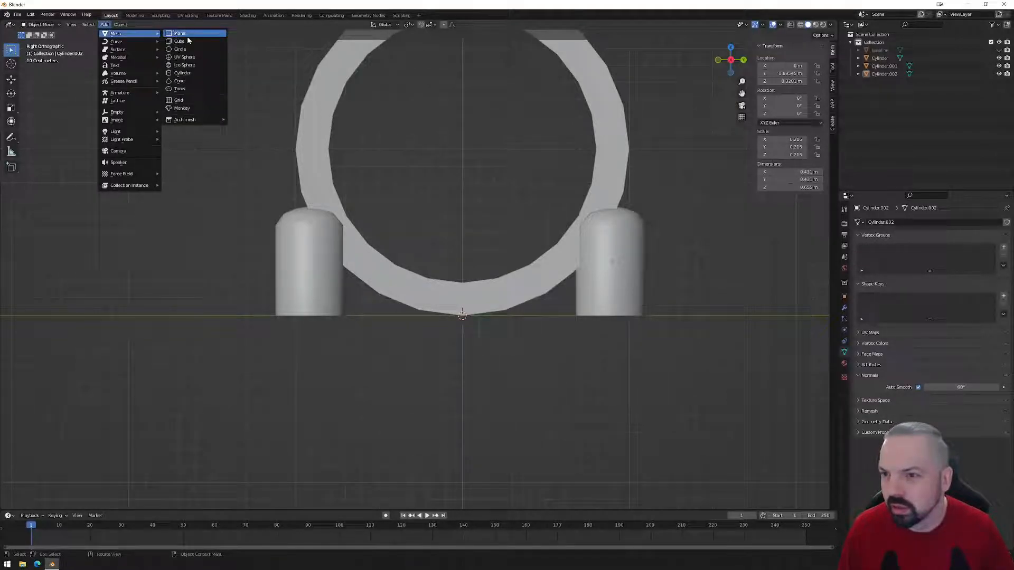
pyautogui.click(180, 41)
pyautogui.press('s')
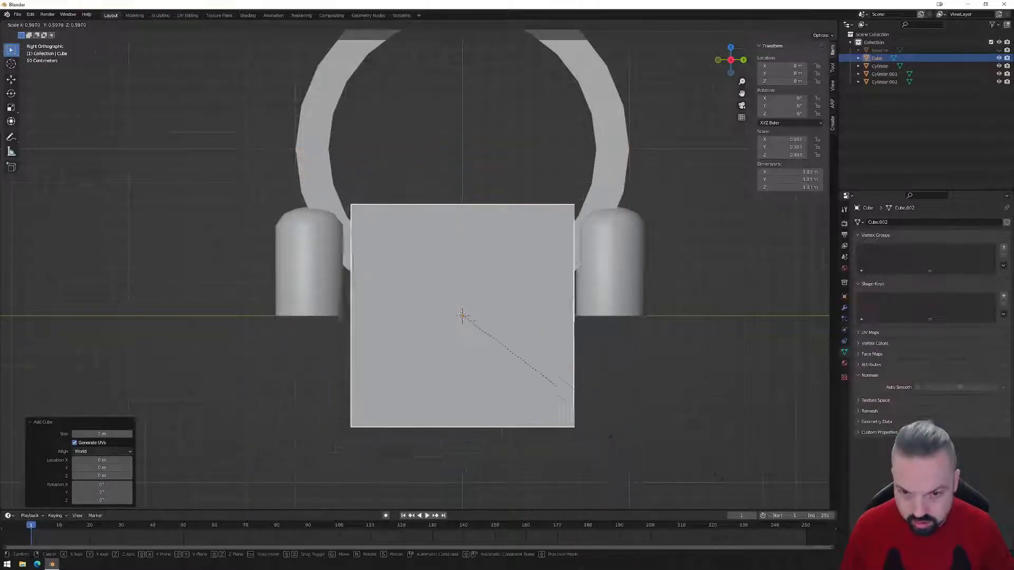
pyautogui.click(489, 344)
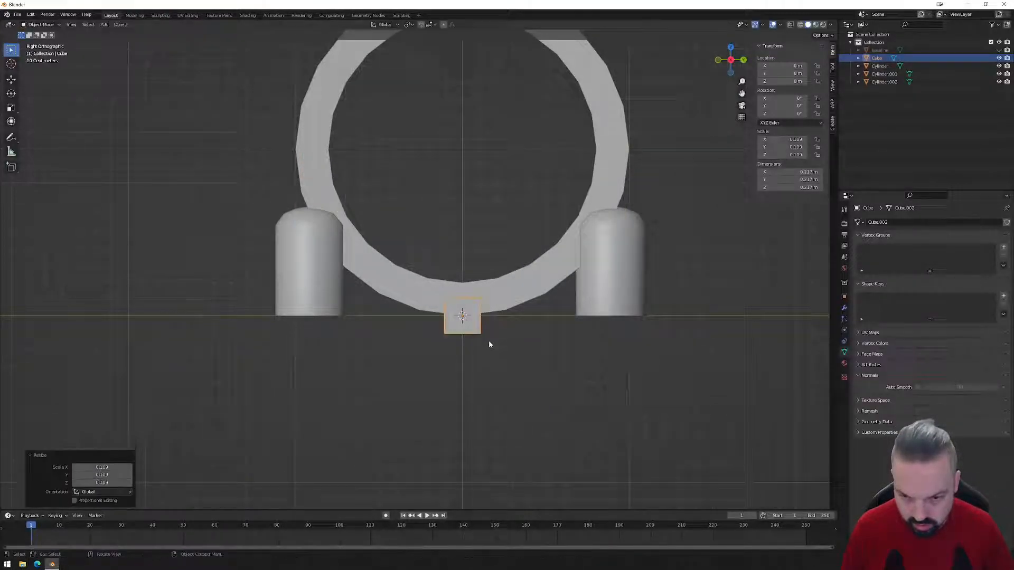
# - Raise the small cube 0.1 m along Z so that it rests on the ground line
pyautogui.press('g')
pyautogui.press('z')
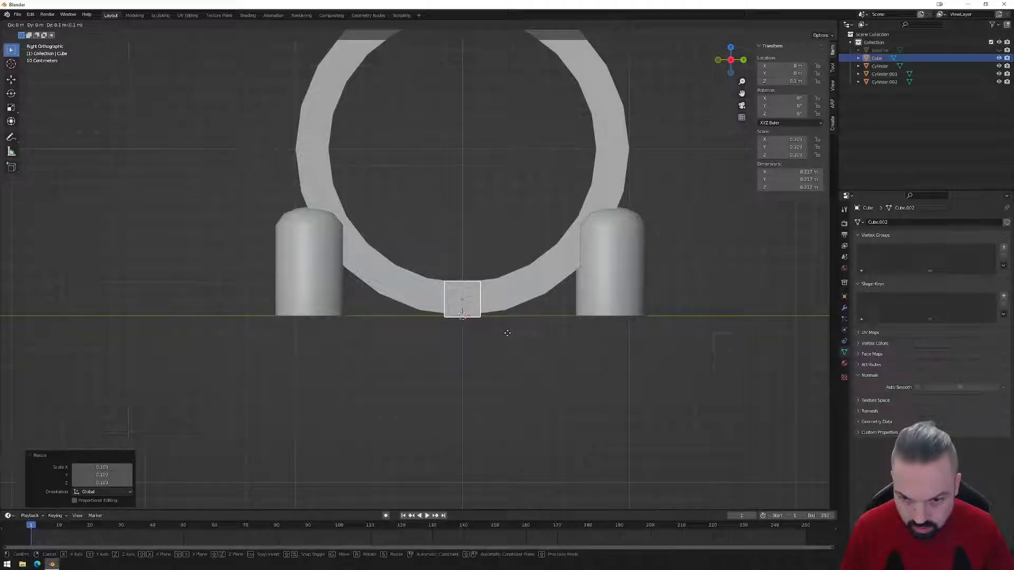
pyautogui.click(507, 331)
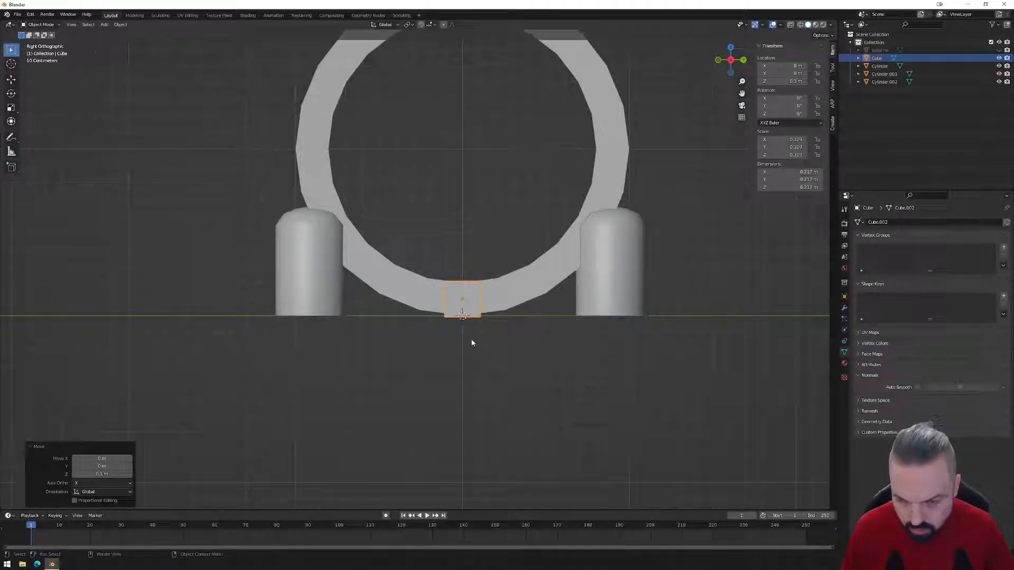
# - Edit the cube's mesh with X-ray display on and lower its top vertices about 0.05 m along Z
pyautogui.press('Tab')
pyautogui.press('Tab')
pyautogui.press('Tab')
pyautogui.hotkey('alt', 'z')
pyautogui.press('1')
pyautogui.moveTo(417, 260); pyautogui.dragTo(485, 292)
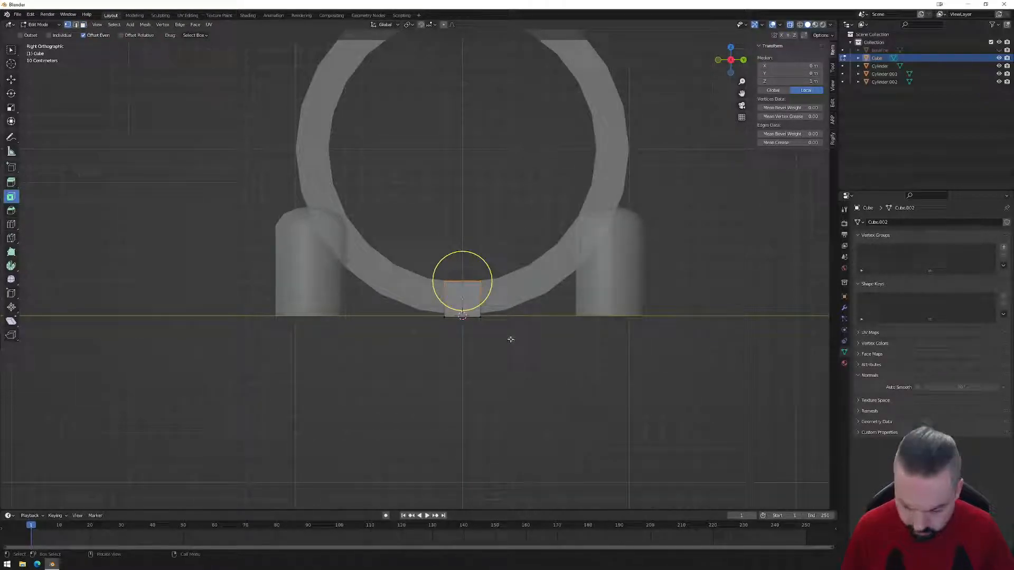
pyautogui.press('g')
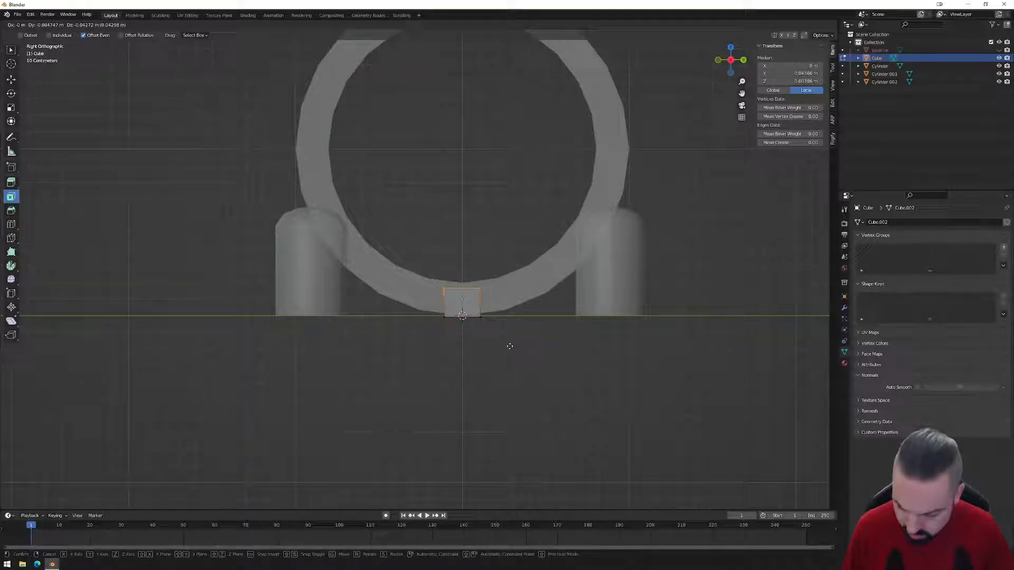
pyautogui.press('z')
pyautogui.click(518, 347)
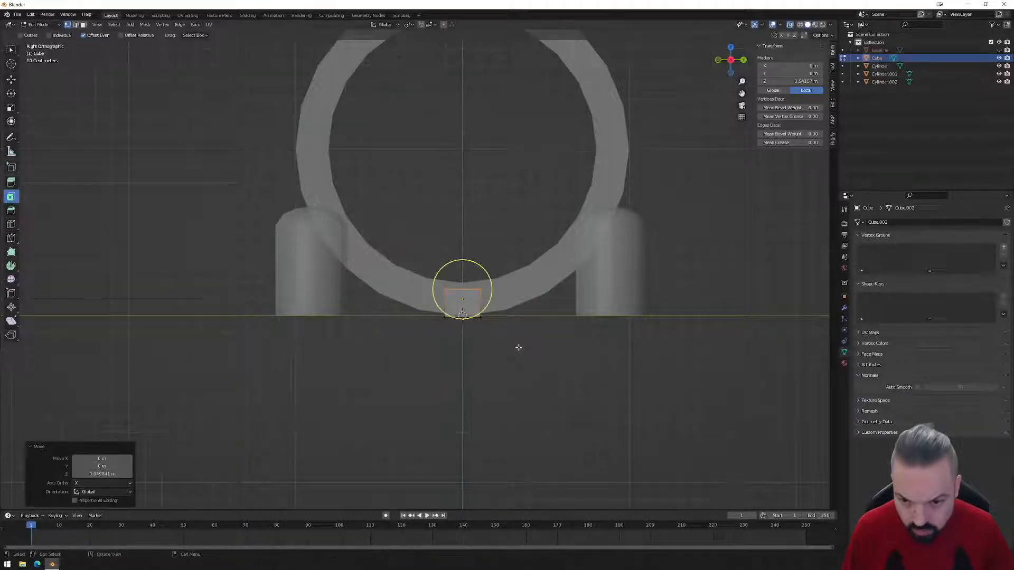
# - Move the cube's left-end vertices along the ground line until they extend beyond the outer side of the left domed cylinder
pyautogui.moveTo(397, 273); pyautogui.dragTo(456, 345)
pyautogui.press('g')
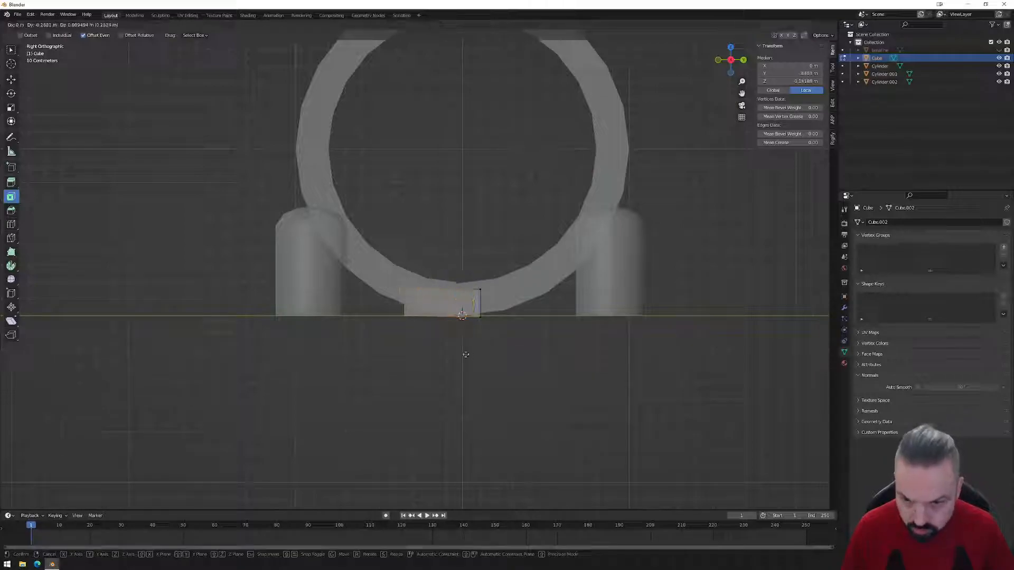
pyautogui.click(274, 352)
# - Move the block's top vertices at the ring's centre about 1.22 m along Y and 0.25 m up, to the left cylinder's outer edge
pyautogui.press('c')
pyautogui.moveTo(211, 301); pyautogui.dragTo(482, 288)
pyautogui.press('Escape')
pyautogui.press('g')
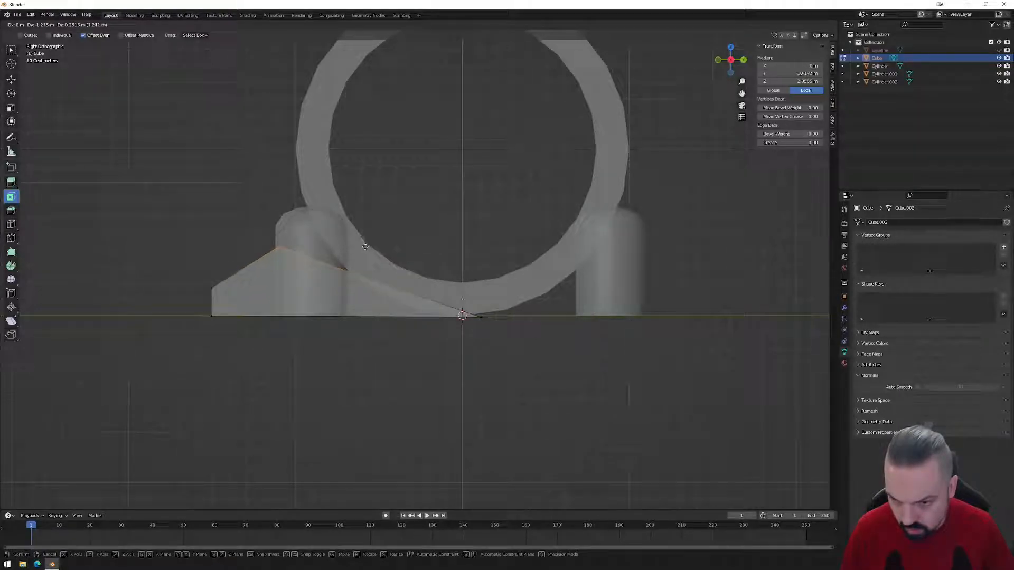
pyautogui.click(367, 249)
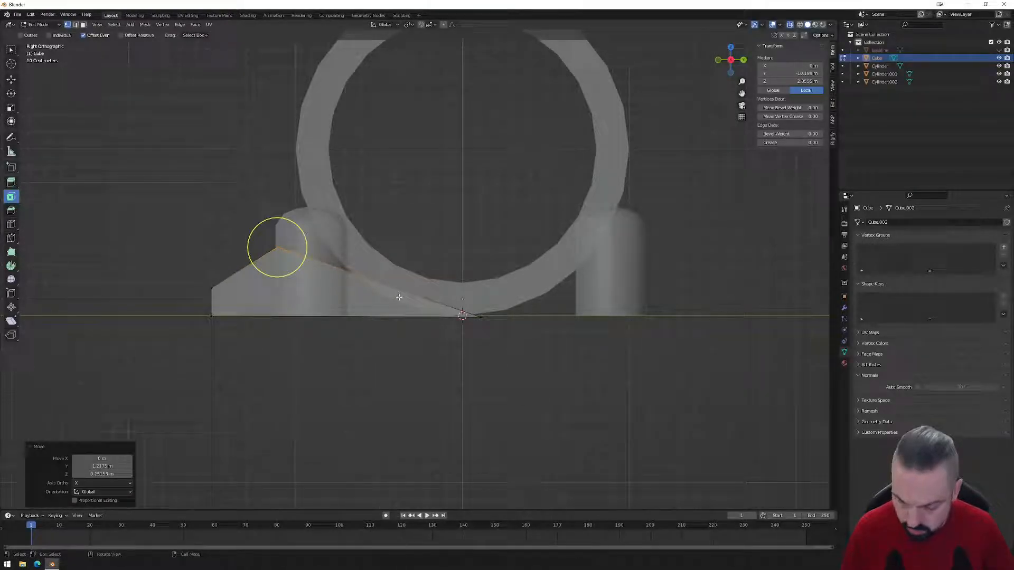
# - Add one centred loop cut across the block between its long top and bottom edges
pyautogui.press('k')
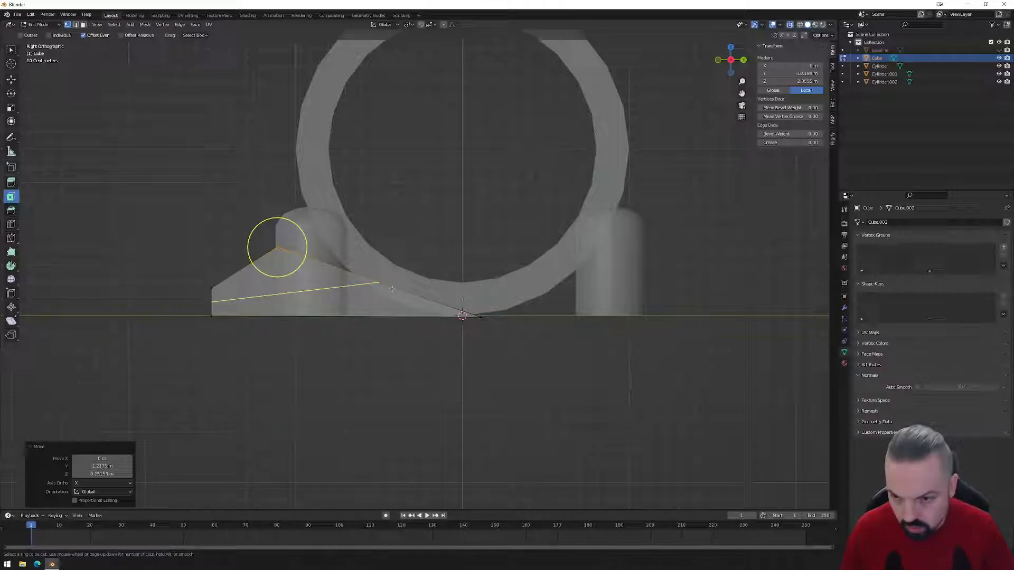
pyautogui.click(385, 311)
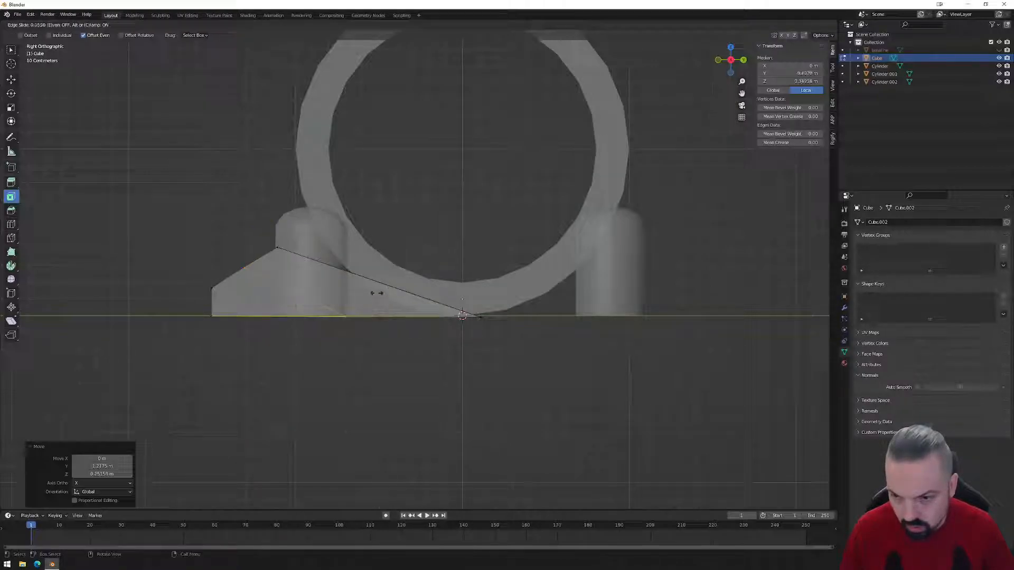
pyautogui.rightClick(378, 292)
# - Reposition the block's top vertices so that its outline rises in two slopes from the outer end to a peak beside the ring
pyautogui.click(277, 247)
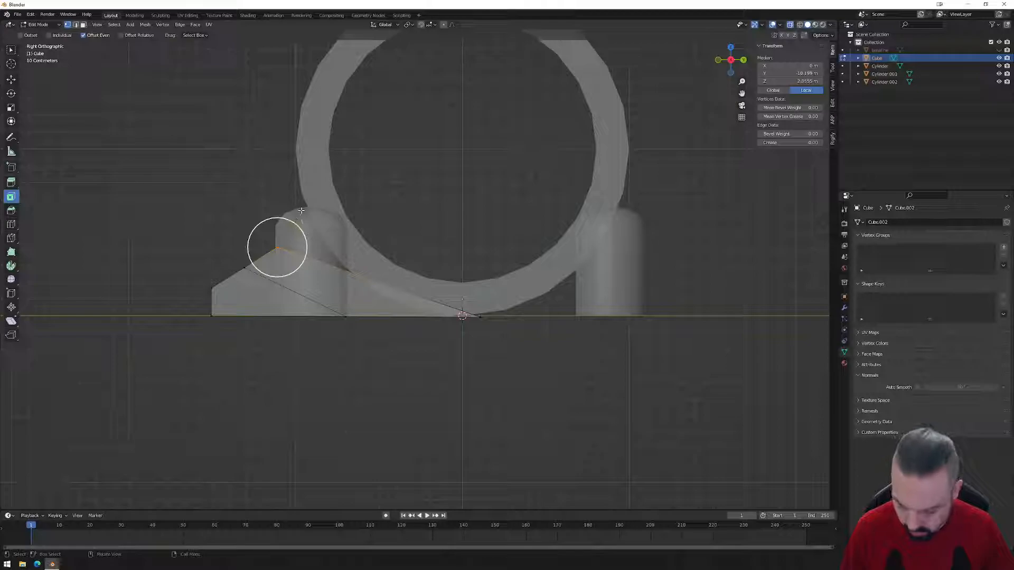
pyautogui.press('g')
pyautogui.click(355, 256)
pyautogui.click(243, 267)
pyautogui.press('g')
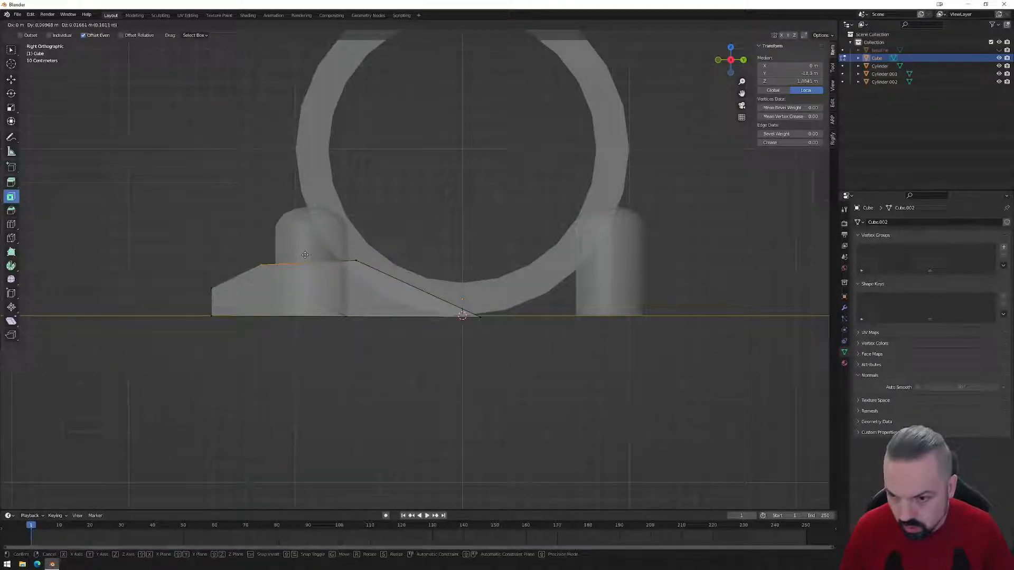
pyautogui.click(260, 264)
pyautogui.click(355, 261)
pyautogui.press('g')
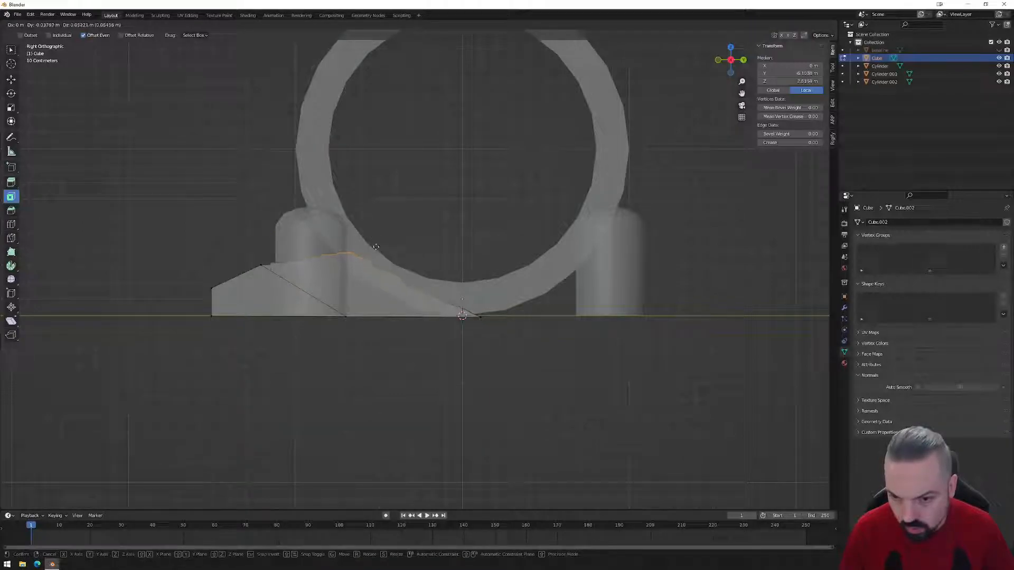
pyautogui.click(344, 249)
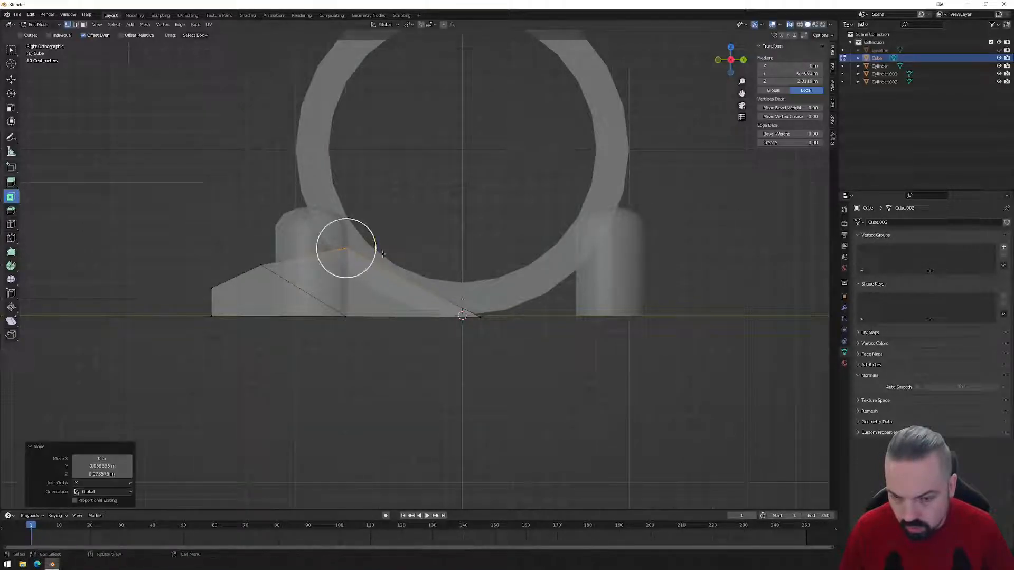
# - Move the block's bottom vertices along the ground line so that they sit directly beneath the matching top vertices
pyautogui.click(480, 316)
pyautogui.press('g')
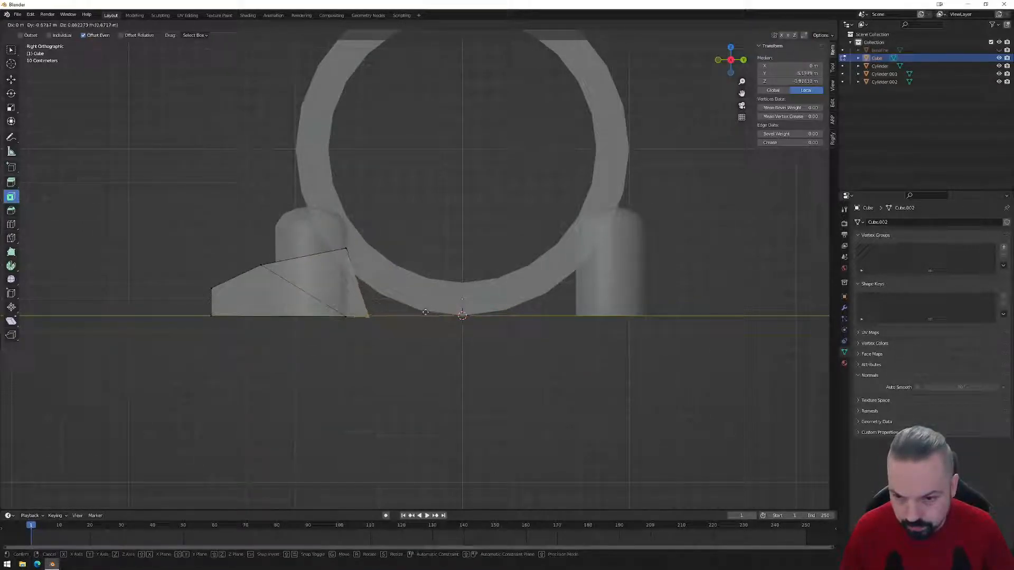
pyautogui.click(368, 316)
pyautogui.click(343, 317)
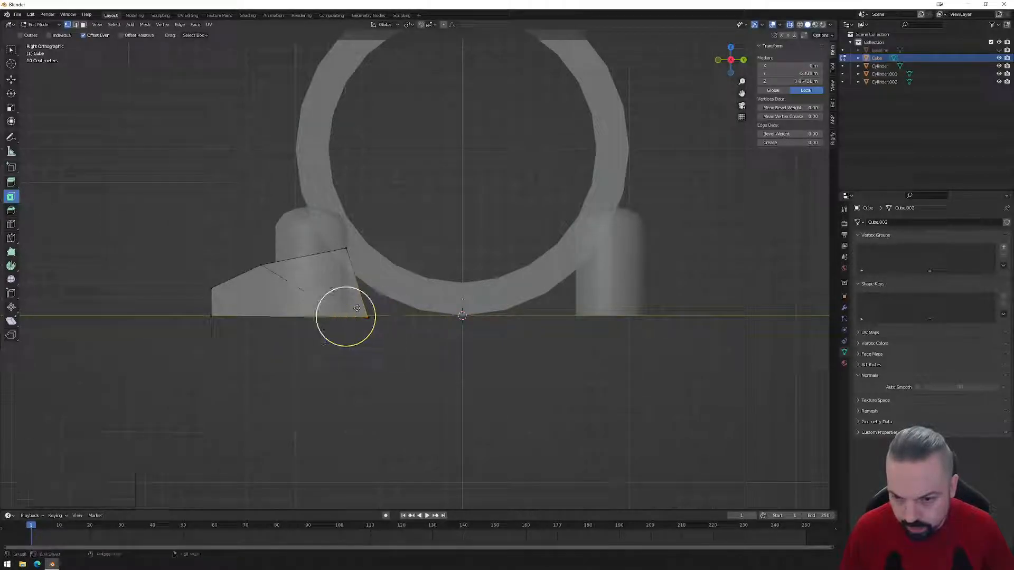
pyautogui.press('g')
pyautogui.click(313, 301)
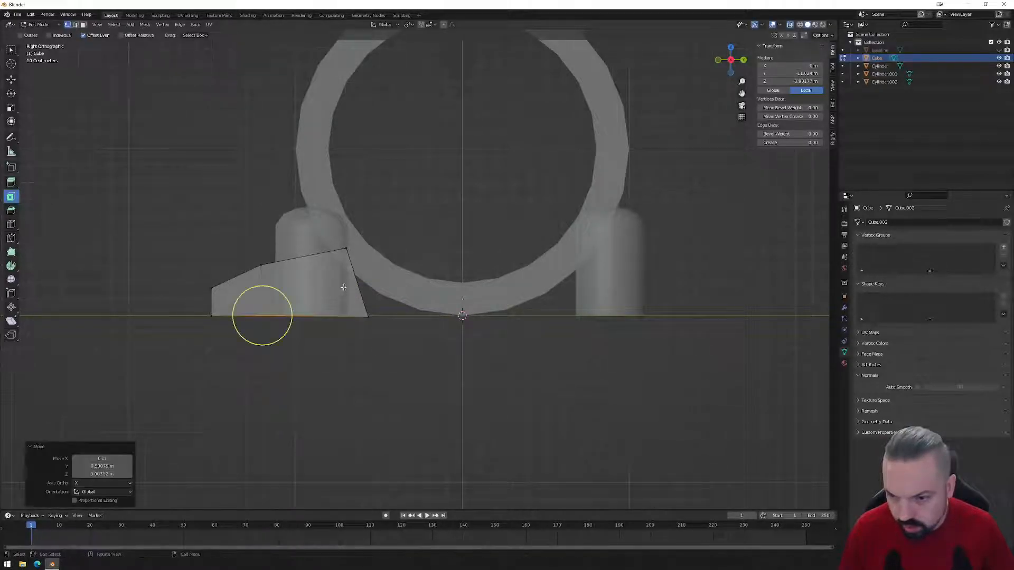
pyautogui.click(368, 316)
pyautogui.press('g')
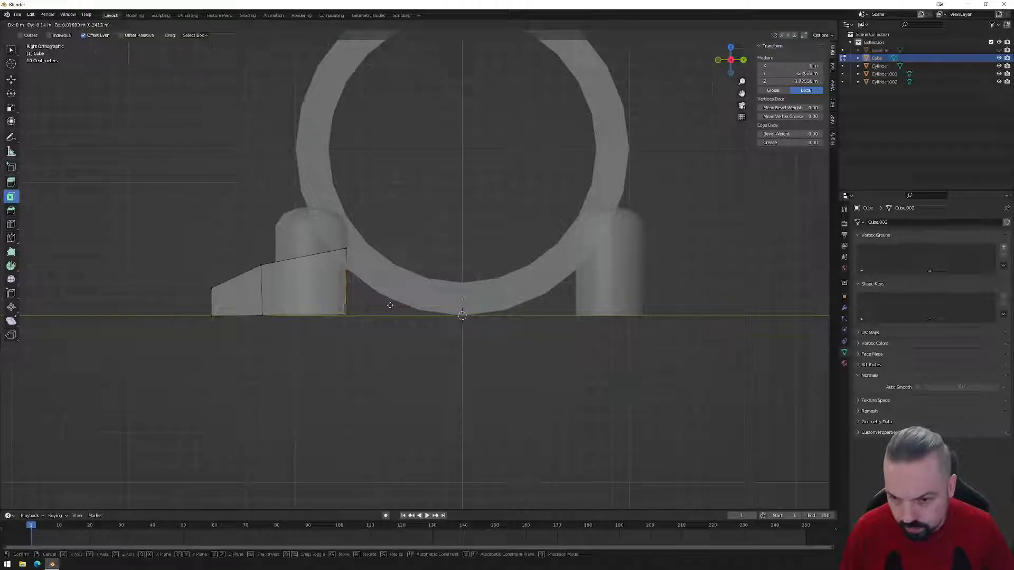
pyautogui.click(345, 316)
# - Extrude the block's inner end face along Y to the middle of the ring
pyautogui.moveTo(349, 262); pyautogui.dragTo(327, 321, button='middle')
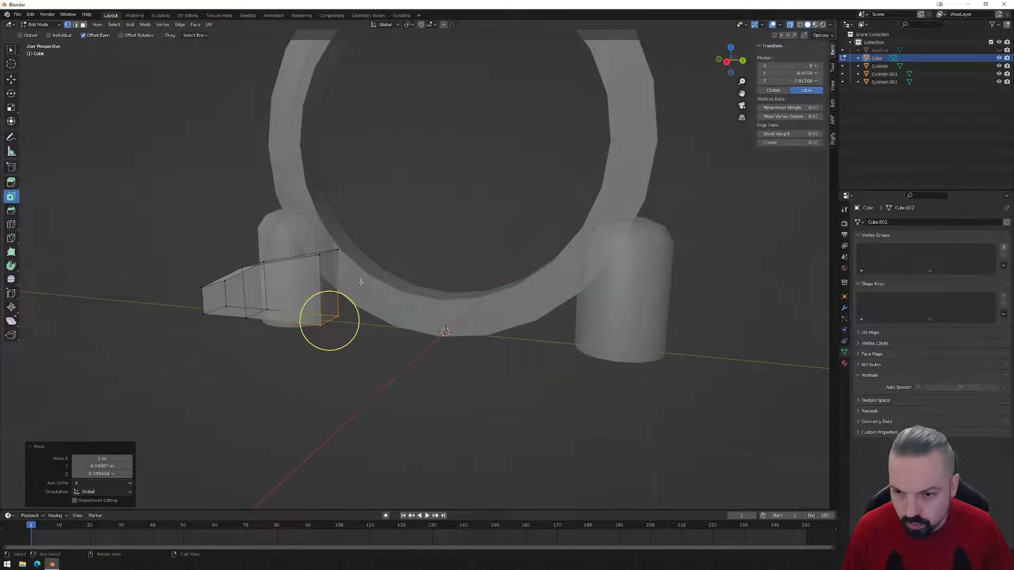
pyautogui.click(330, 285)
pyautogui.press('e')
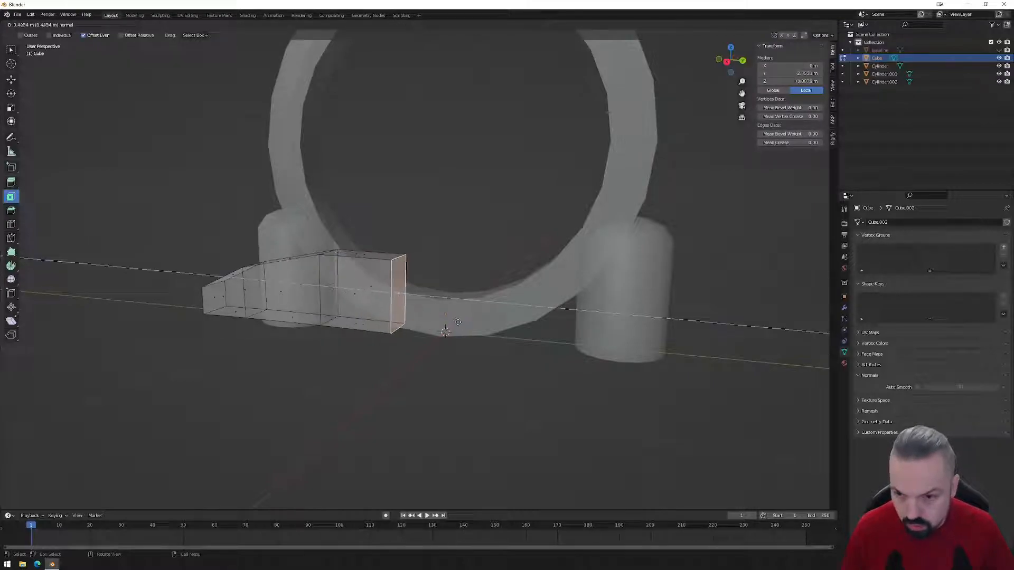
pyautogui.click(502, 339)
# - Delete the extruded end face at the ring's middle and return to the right orthographic view
pyautogui.moveTo(512, 342)
pyautogui.mouseDown(button='middle')
pyautogui.moveTo(527, 344)
pyautogui.moveTo(516, 347)
pyautogui.moveTo(516, 322)
pyautogui.mouseUp(button='middle')
pyautogui.press('x')
pyautogui.click(516, 348)
pyautogui.click(731, 63)
# - Move the open end's top vertices down onto the ring's inner curve and its bottom vertices about 0.31 m along Y to sit beneath them
pyautogui.press('1')
pyautogui.moveTo(496, 227); pyautogui.dragTo(450, 255)
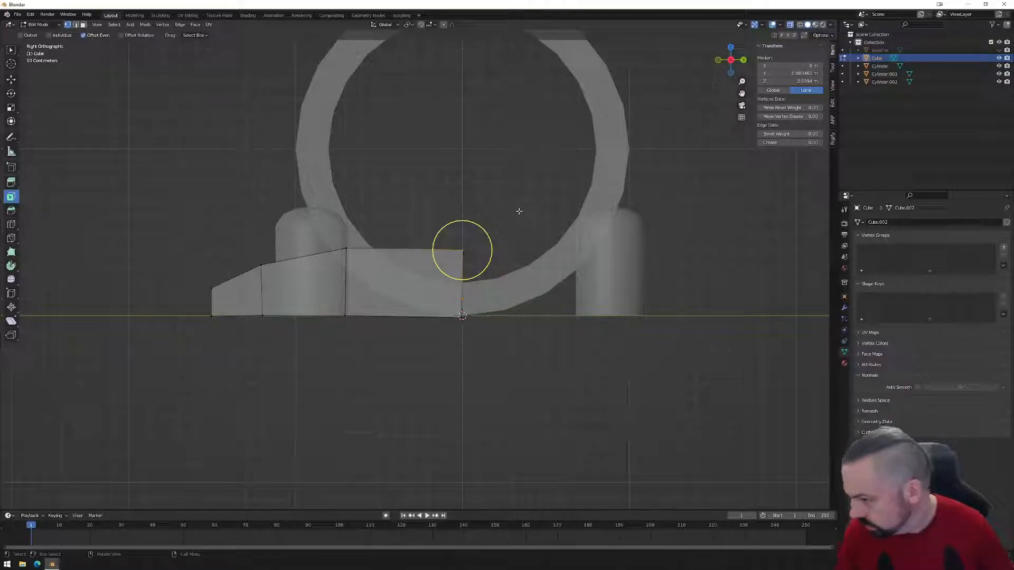
pyautogui.press('g')
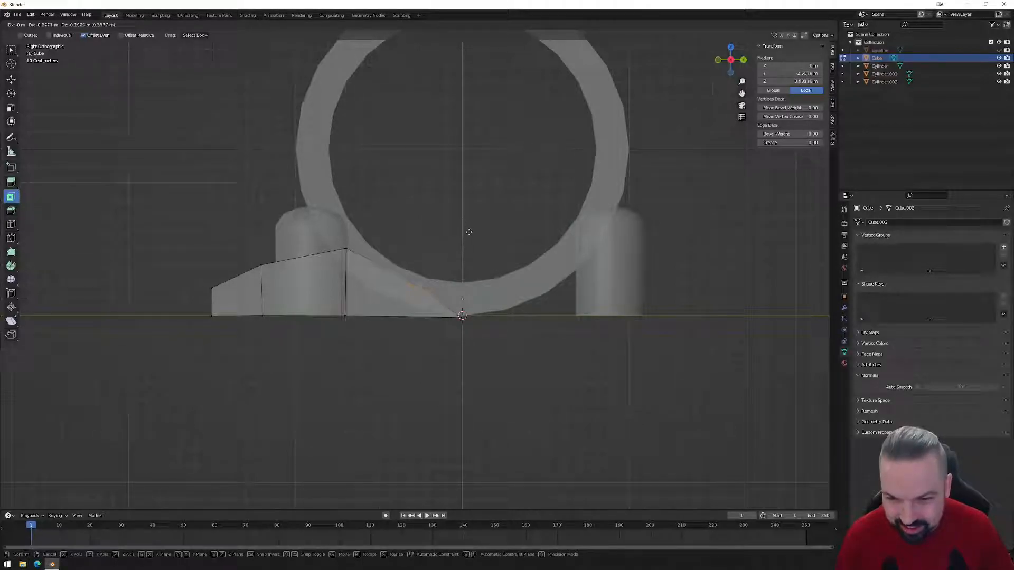
pyautogui.click(410, 285)
pyautogui.click(461, 316)
pyautogui.press('g')
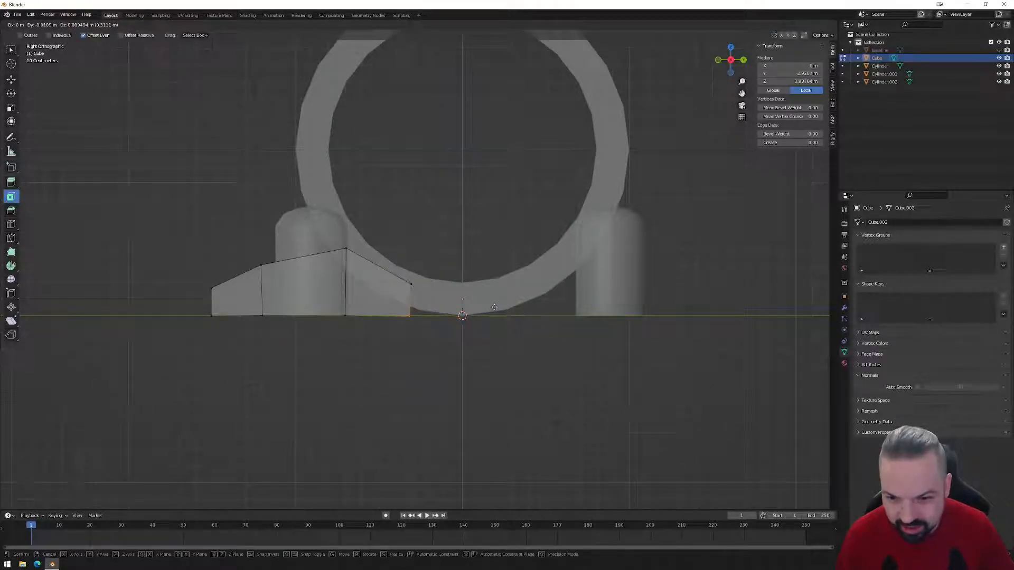
pyautogui.click(496, 307)
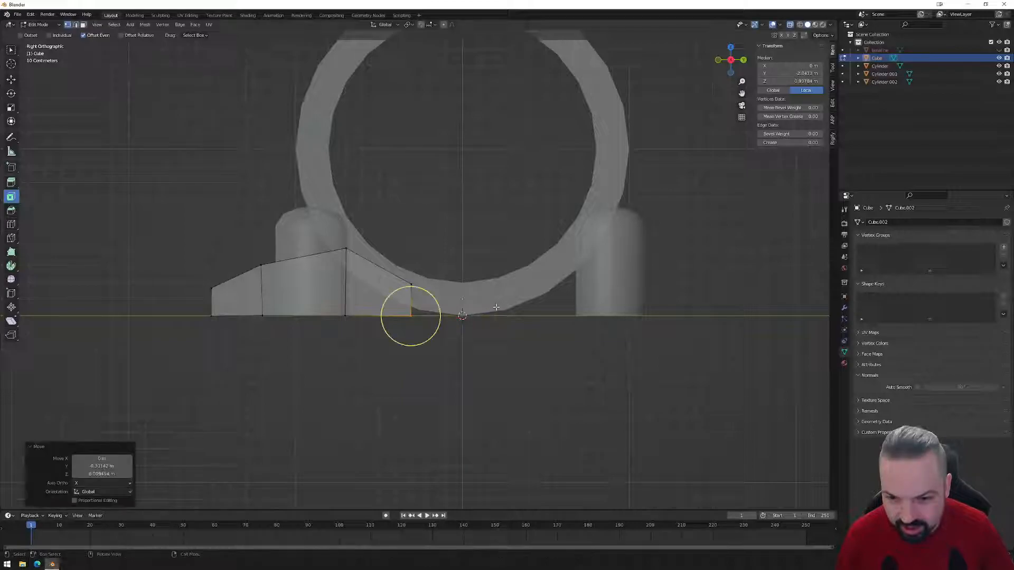
# - Extrude the open end about 0.3 m along Y to the ring's middle and slightly lower its new top vertices
pyautogui.click(422, 296)
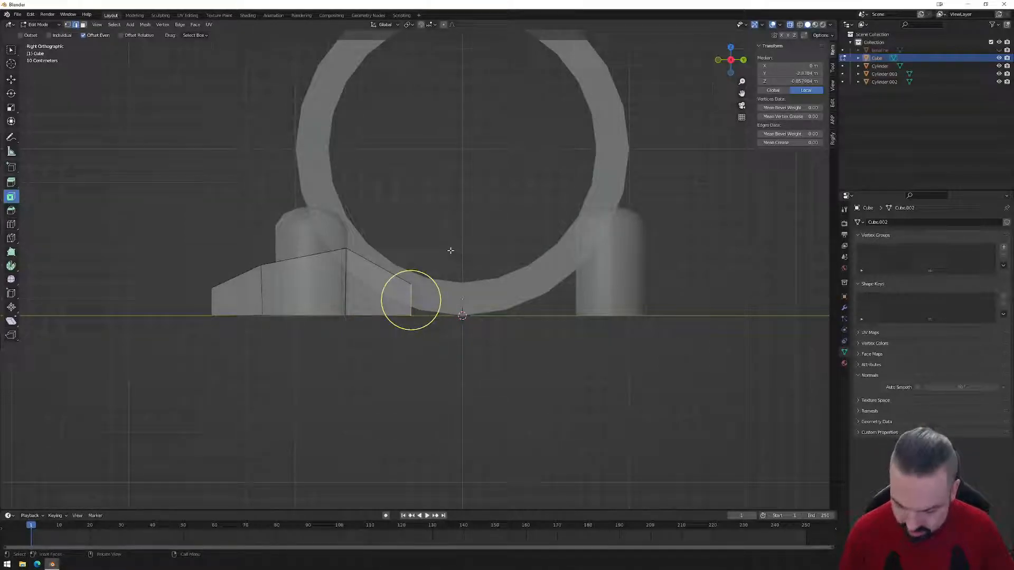
pyautogui.press('e')
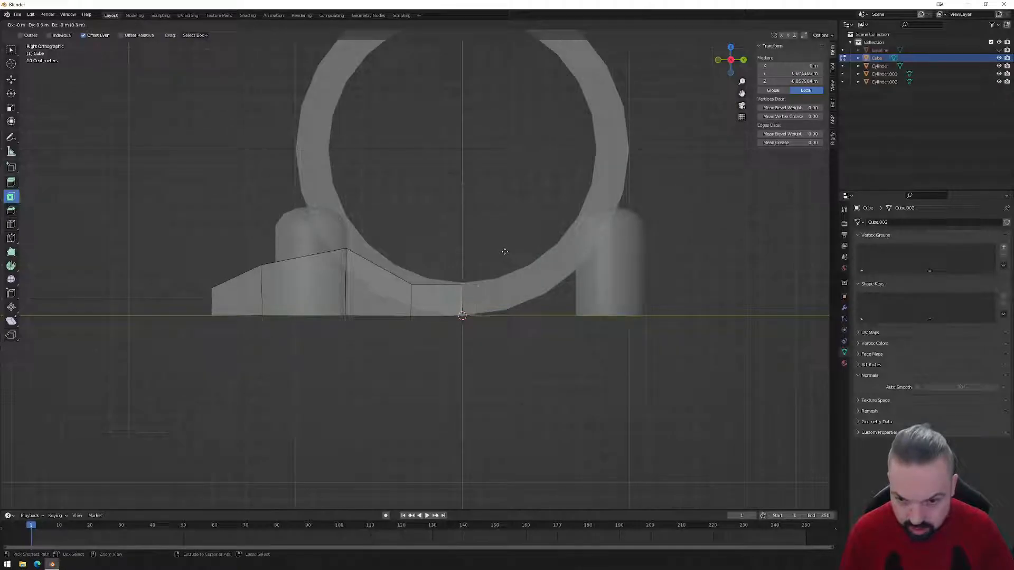
pyautogui.click(504, 251)
pyautogui.press('1')
pyautogui.moveTo(492, 260); pyautogui.dragTo(453, 291)
pyautogui.press('g')
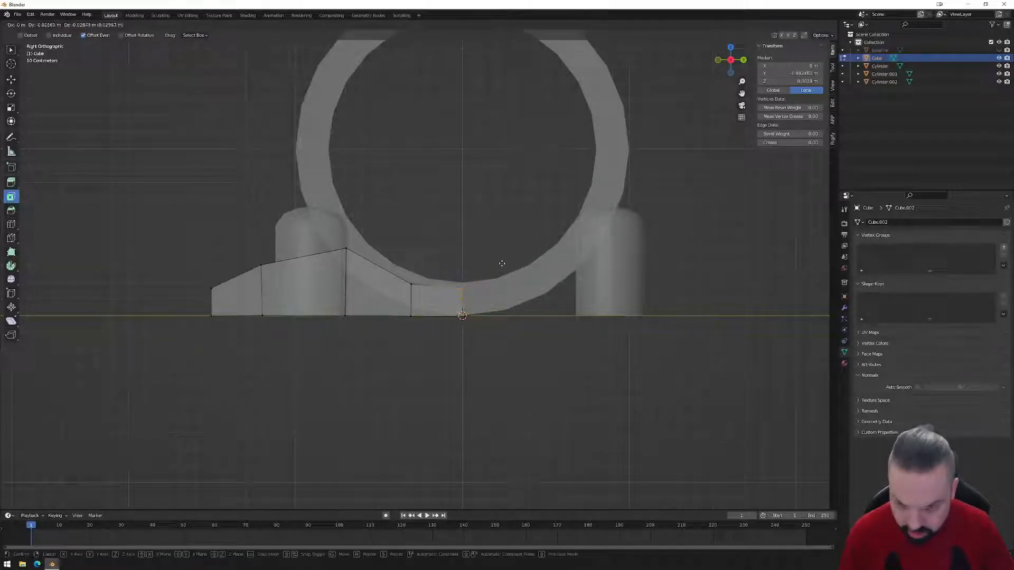
pyautogui.click(504, 269)
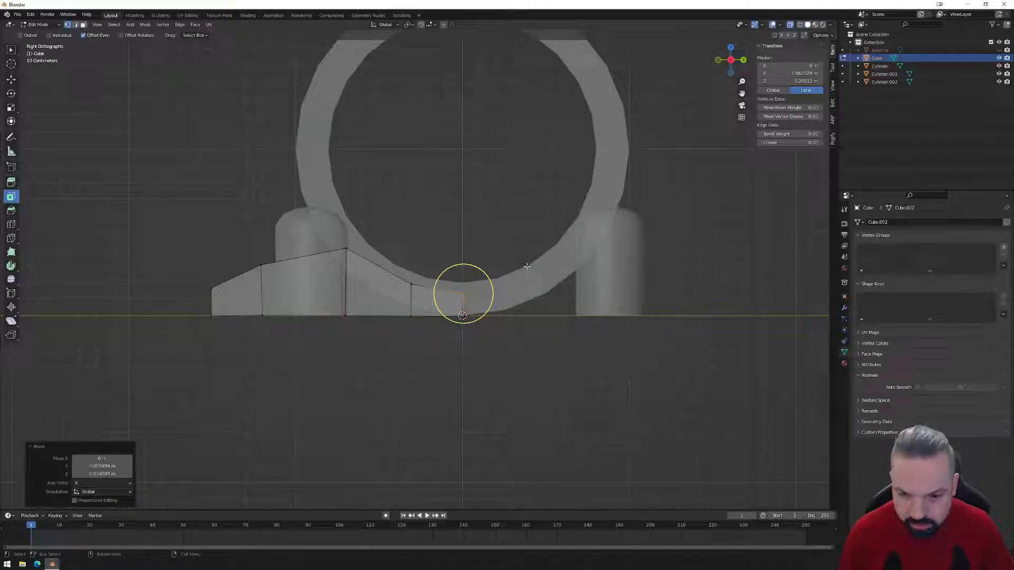
# - Select the vertices of the block's open end and flatten them to zero scale along Y
pyautogui.moveTo(535, 263); pyautogui.dragTo(440, 358)
pyautogui.press('s')
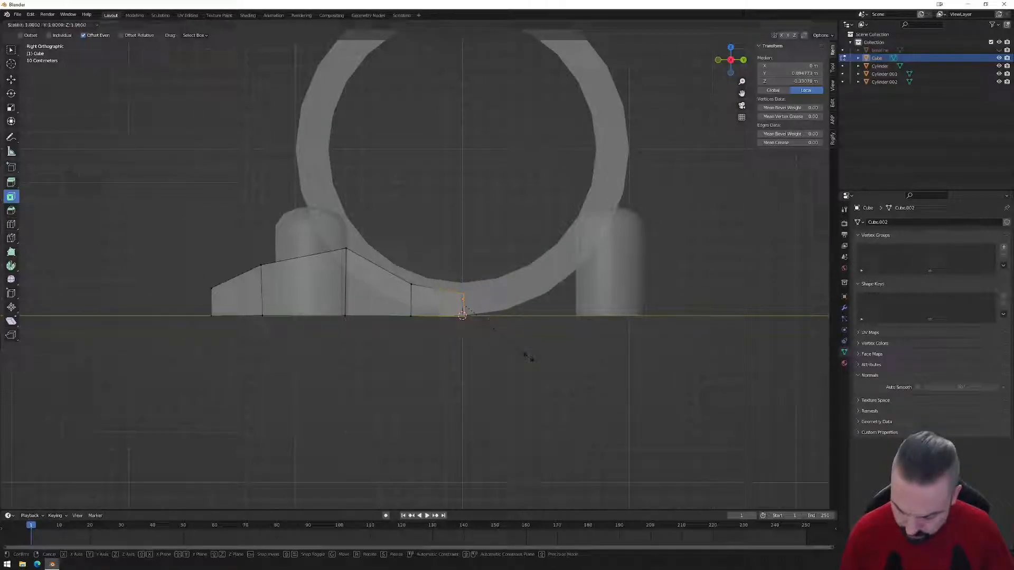
pyautogui.press('y')
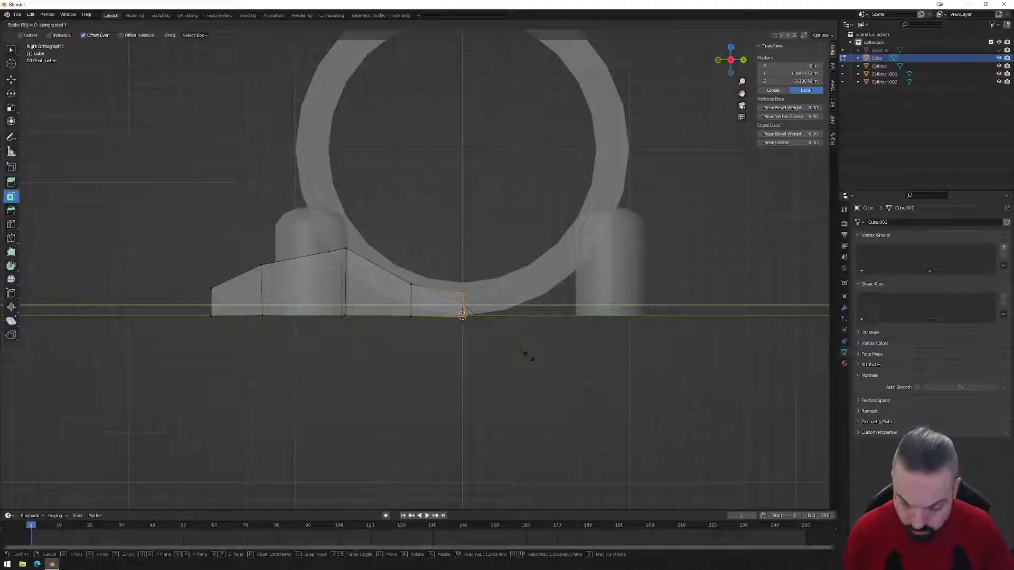
pyautogui.press('0')
pyautogui.press('Return')
pyautogui.press('Tab')
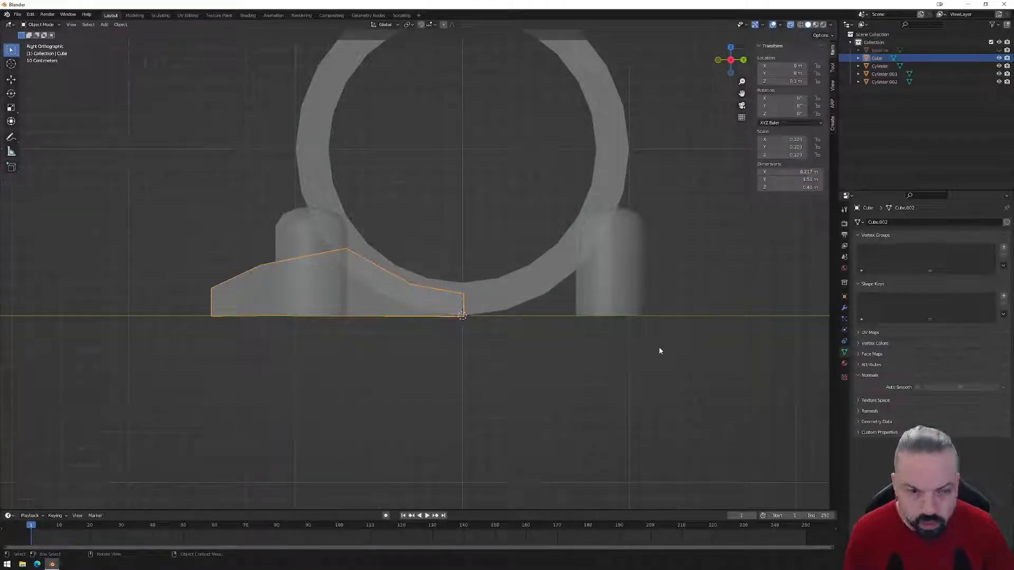
# - Add a Mirror modifier to the block with only the Y axis active and clipping enabled
pyautogui.click(844, 307)
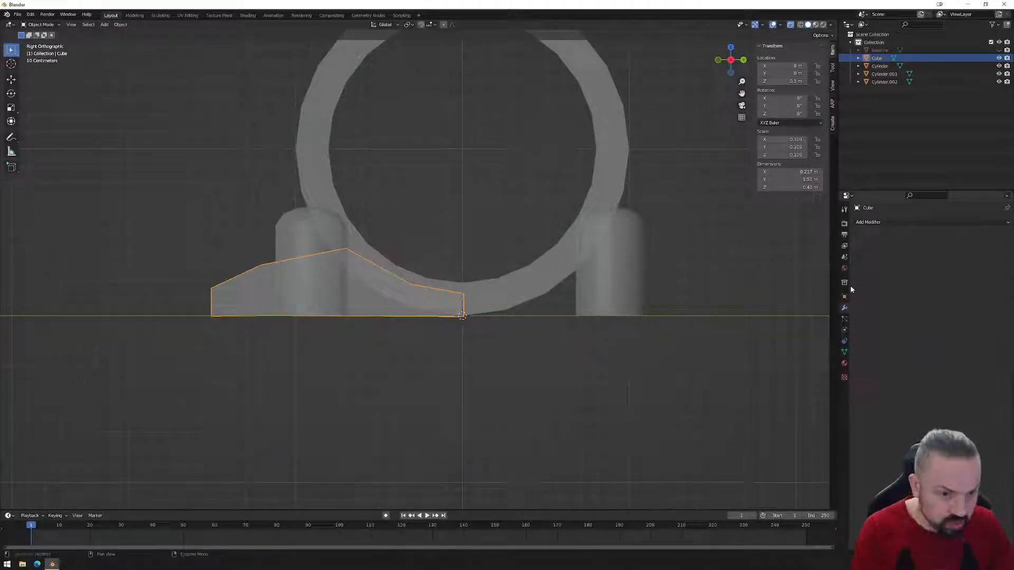
pyautogui.click(844, 297)
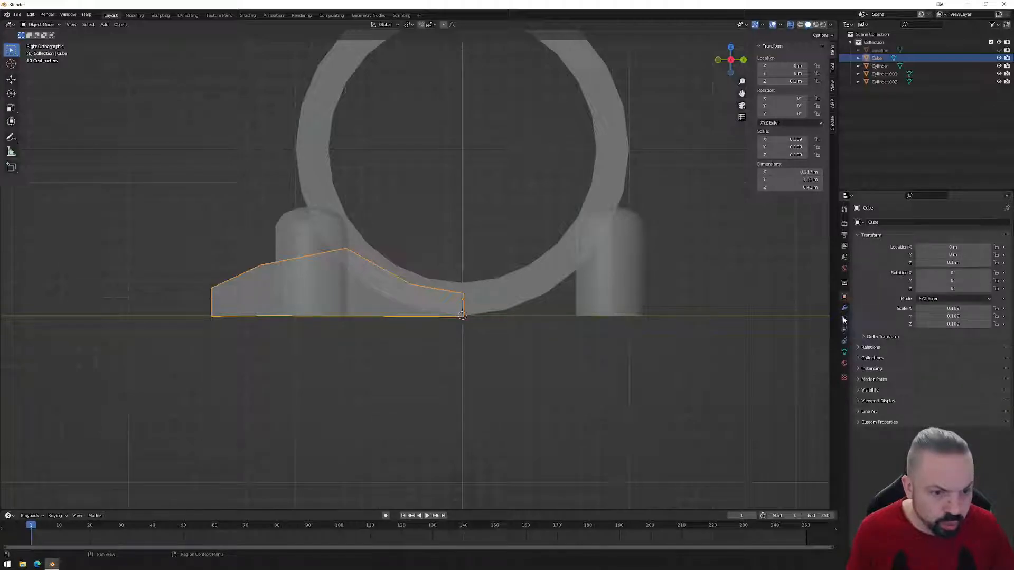
pyautogui.click(844, 308)
pyautogui.click(894, 226)
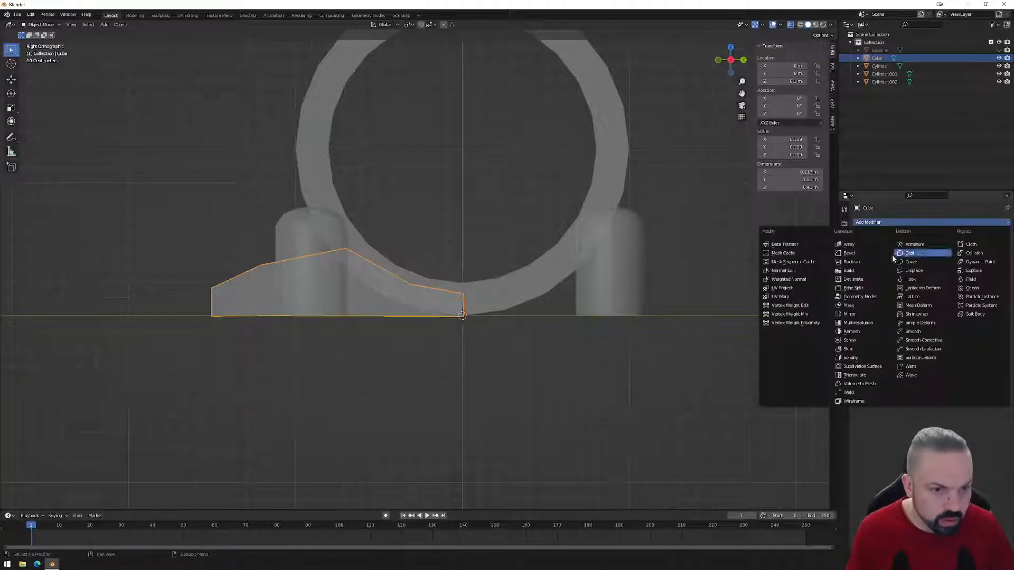
pyautogui.click(864, 316)
pyautogui.click(928, 246)
pyautogui.click(956, 247)
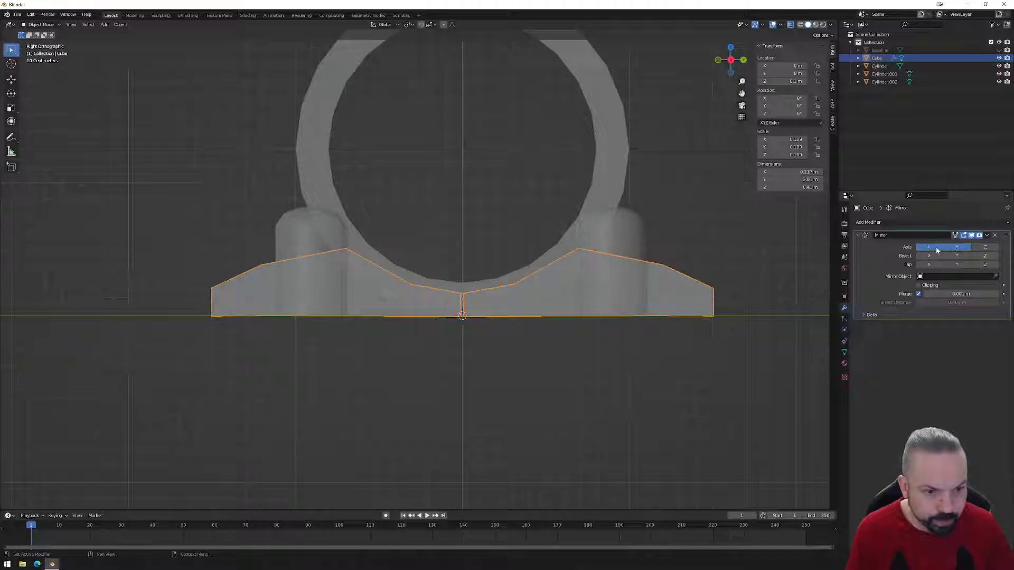
pyautogui.moveTo(560, 335); pyautogui.dragTo(525, 349, button='middle')
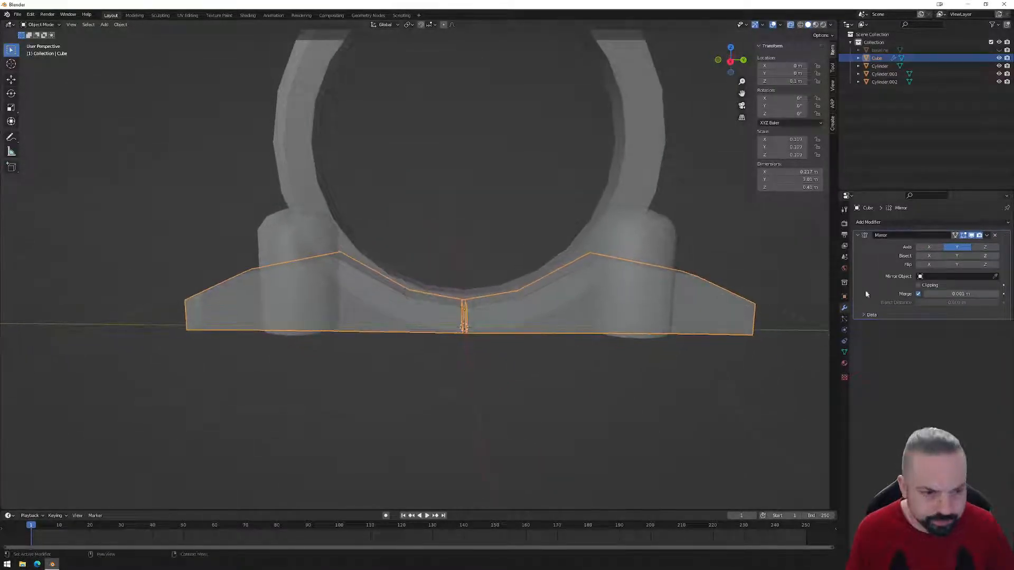
pyautogui.click(918, 285)
# - Move the block's inner end vertices at the ring's middle onto the mirror plane so both halves meet
pyautogui.click(730, 60)
pyautogui.moveTo(452, 276); pyautogui.dragTo(472, 331)
pyautogui.click(512, 313)
pyautogui.click(379, 314)
pyautogui.press('Tab')
pyautogui.moveTo(441, 285); pyautogui.dragTo(470, 318)
pyautogui.moveTo(446, 261); pyautogui.dragTo(501, 351)
pyautogui.scroll(4, 503, 340)
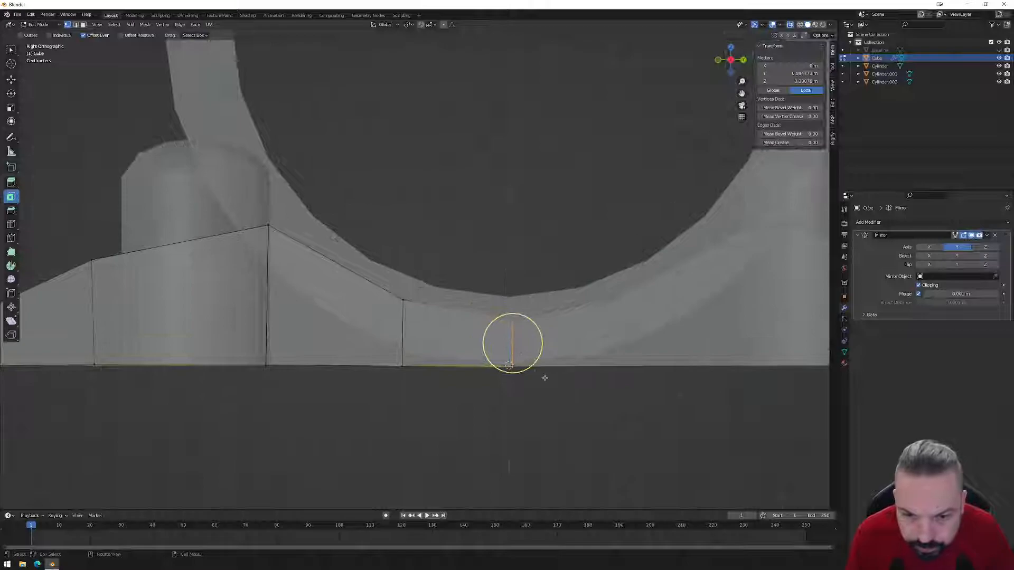
pyautogui.press('g')
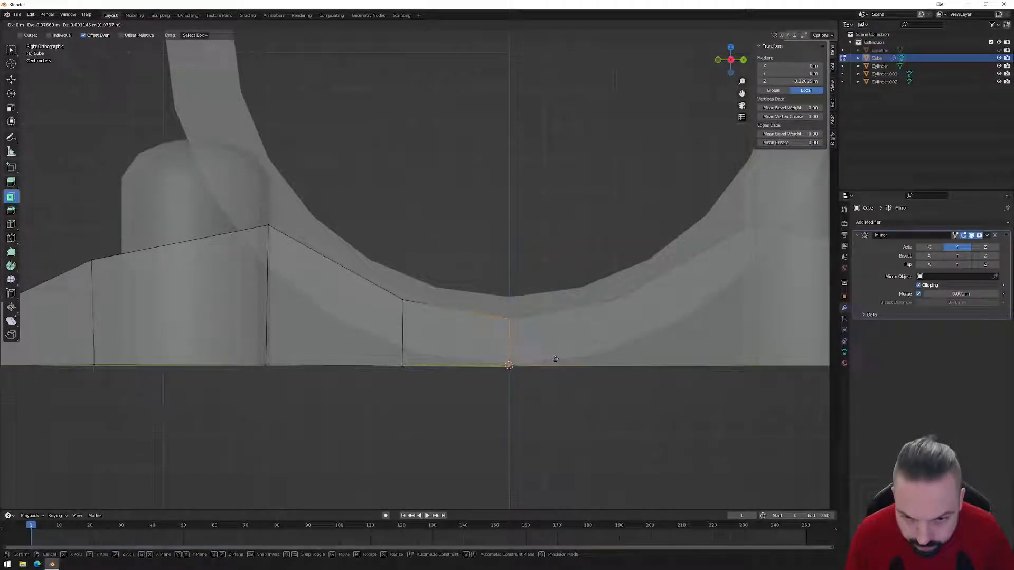
pyautogui.click(554, 359)
pyautogui.scroll(-5, 552, 355)
pyautogui.press('Tab')
# - Scale the mirrored base block along X to a width of about 0.118 m
pyautogui.moveTo(462, 356); pyautogui.dragTo(560, 351, button='middle')
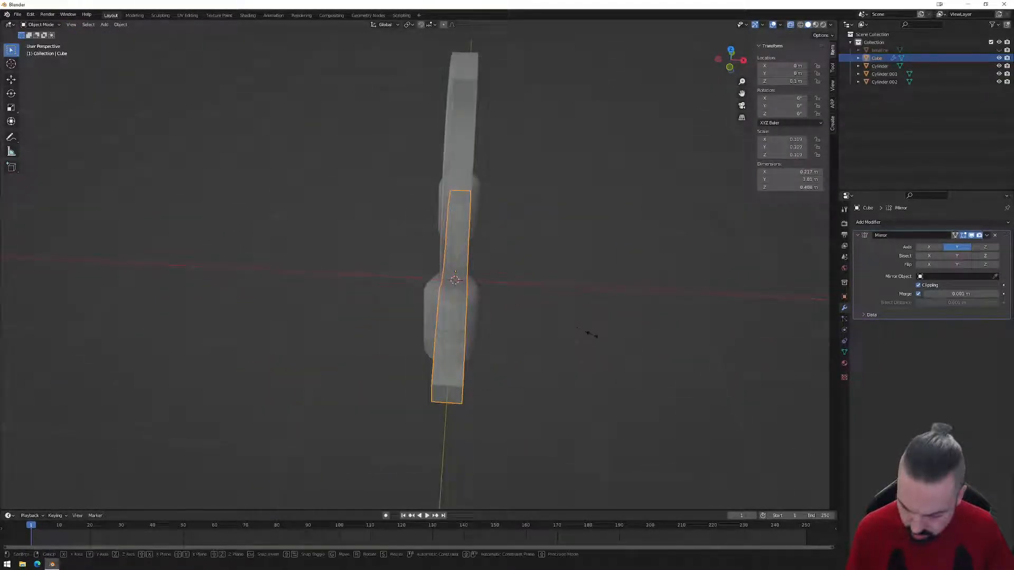
pyautogui.press('s')
pyautogui.press('x')
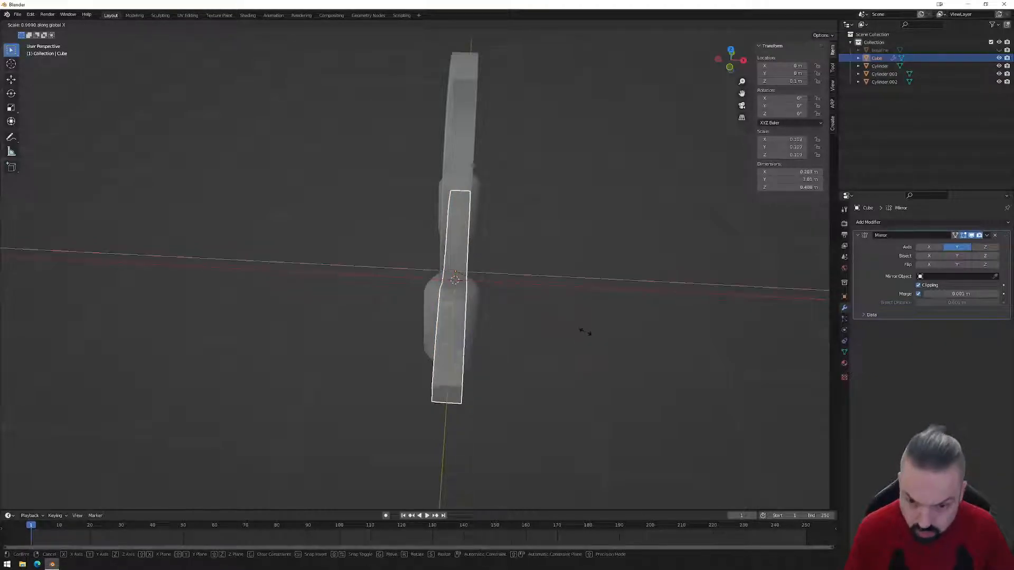
pyautogui.click(527, 319)
pyautogui.moveTo(547, 369)
pyautogui.mouseDown(button='middle')
pyautogui.moveTo(463, 344)
pyautogui.moveTo(553, 357)
pyautogui.mouseUp(button='middle')
pyautogui.press('Tab')
pyautogui.press('Tab')
pyautogui.click(619, 318)
pyautogui.moveTo(624, 318); pyautogui.dragTo(574, 291, button='middle')
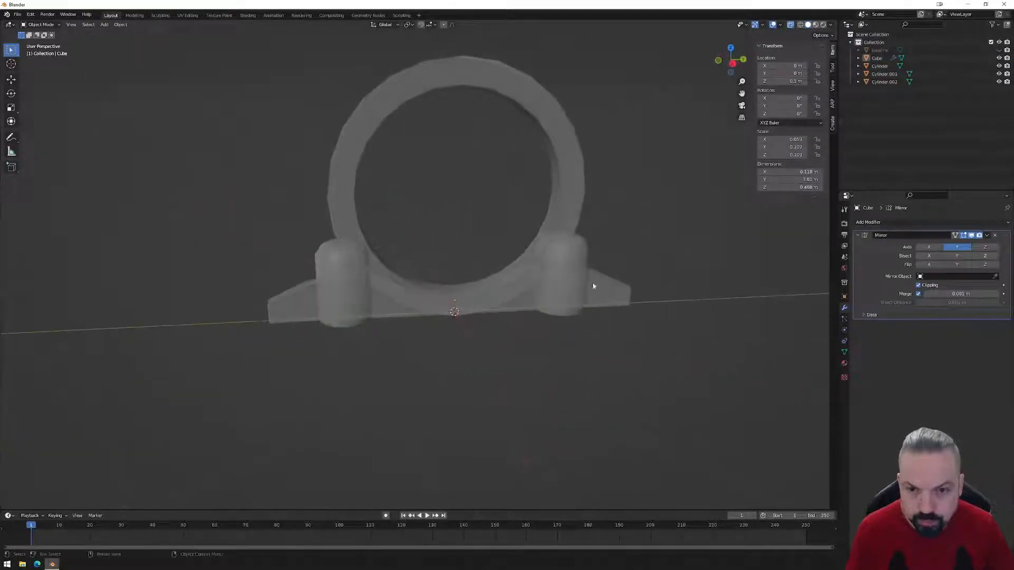
# - Turn off X-ray display and examine the ring's mesh in the right orthographic view
pyautogui.click(790, 25)
pyautogui.moveTo(593, 215); pyautogui.dragTo(505, 284, button='middle')
pyautogui.click(553, 198)
pyautogui.moveTo(552, 198); pyautogui.dragTo(557, 186, button='middle')
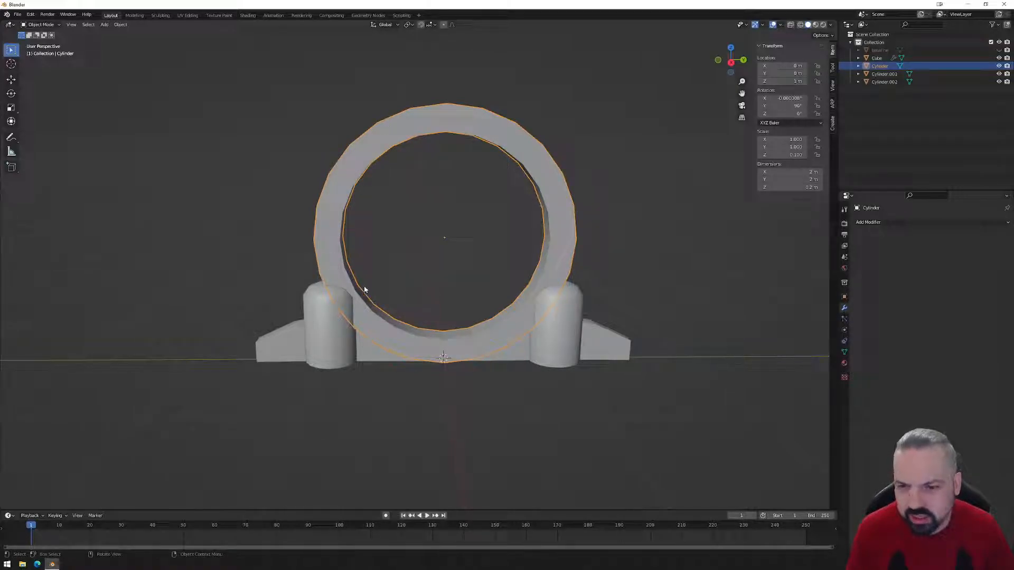
pyautogui.click(731, 62)
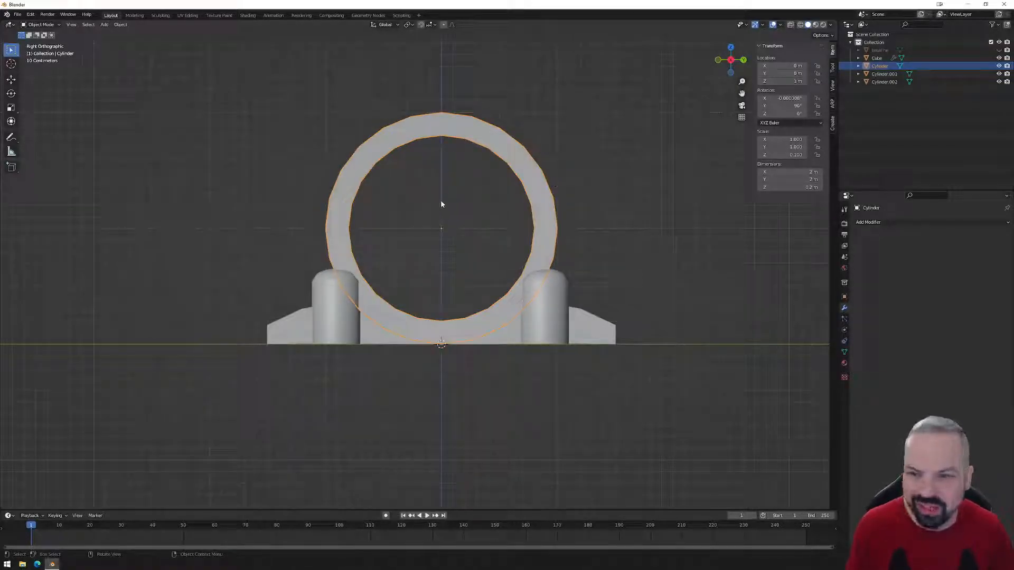
pyautogui.press('Tab')
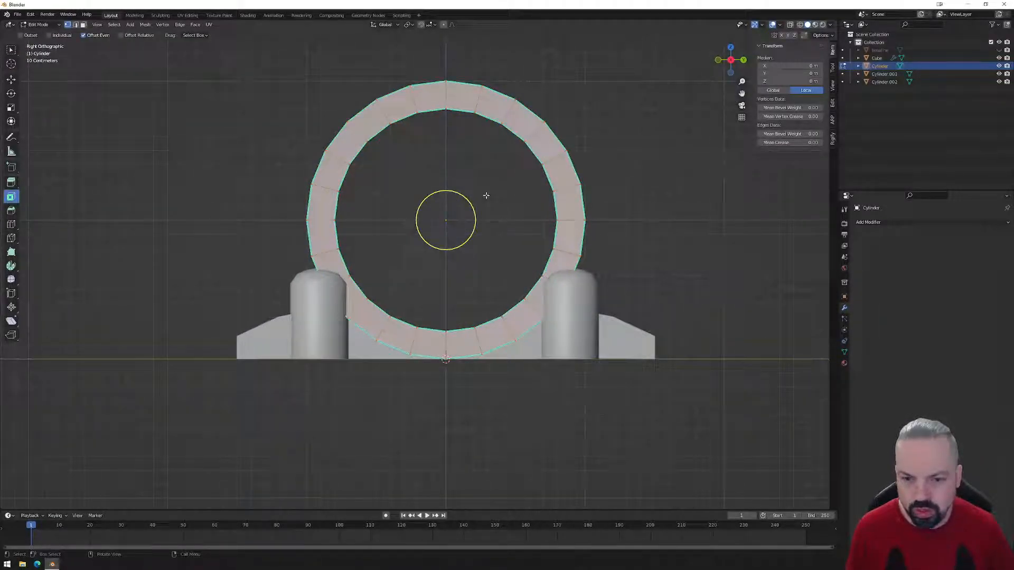
pyautogui.press('Tab')
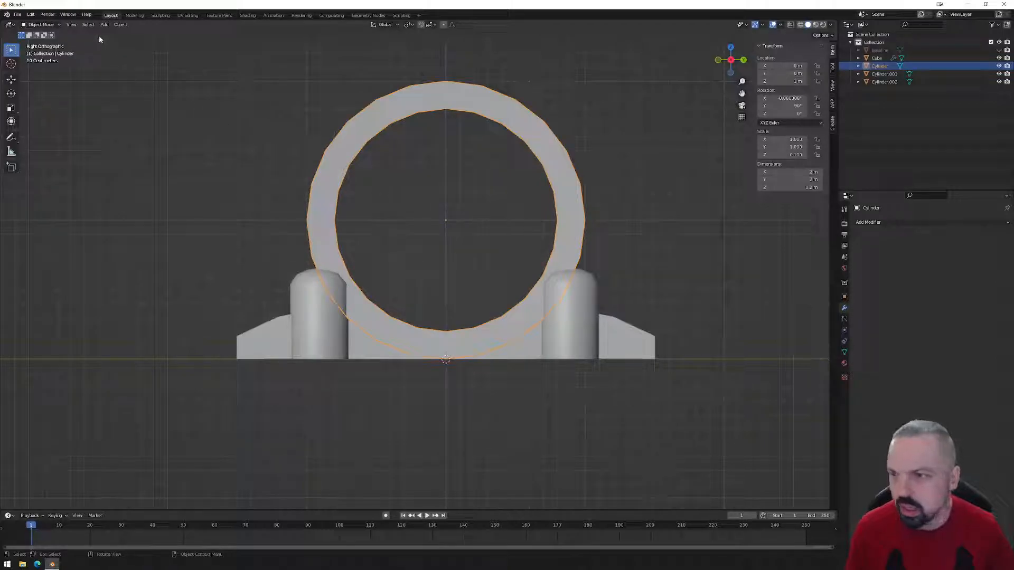
# - Add a mesh cylinder with 48 vertices at the origin
pyautogui.click(105, 25)
pyautogui.moveTo(112, 35)
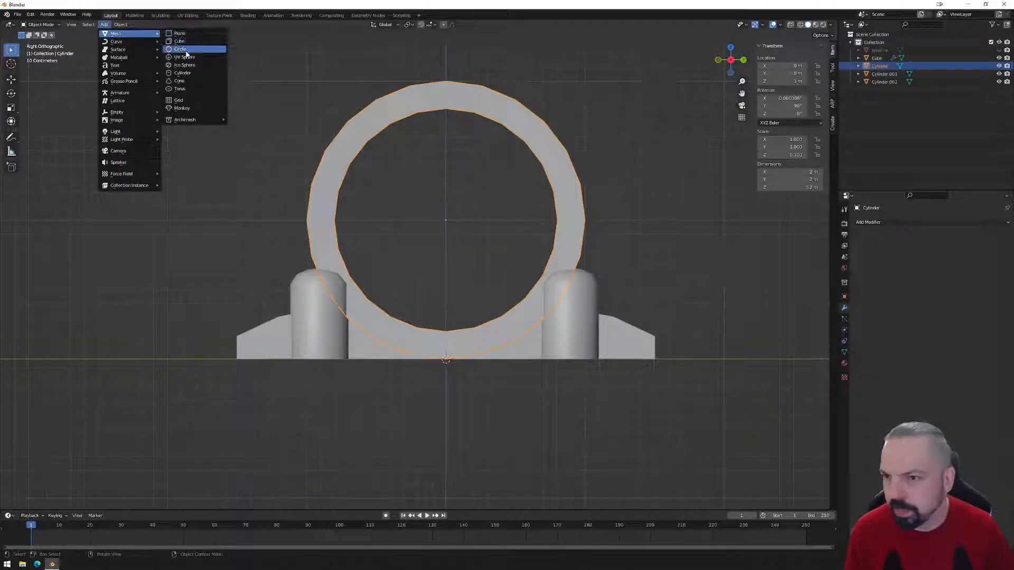
pyautogui.click(184, 73)
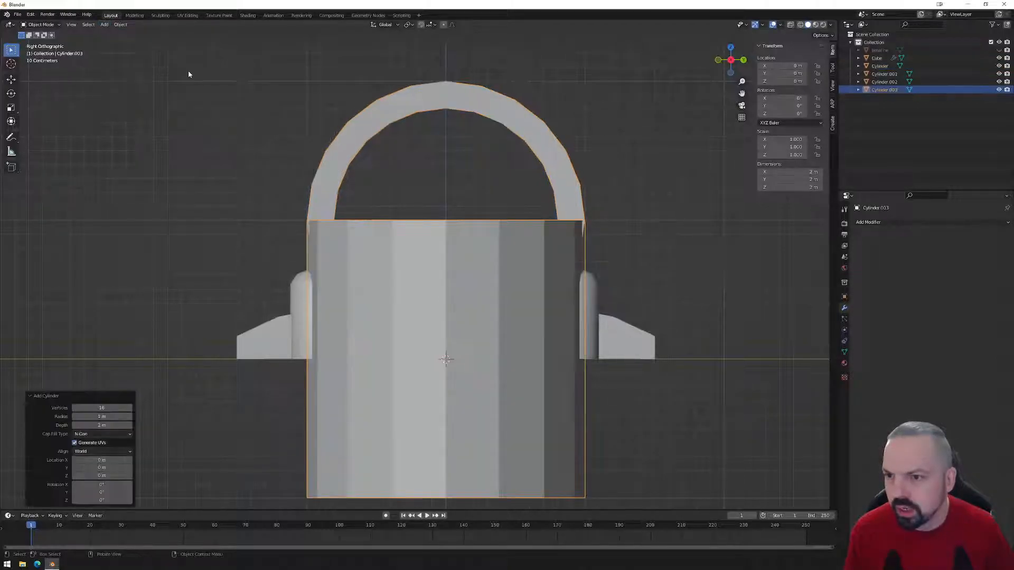
pyautogui.click(101, 407)
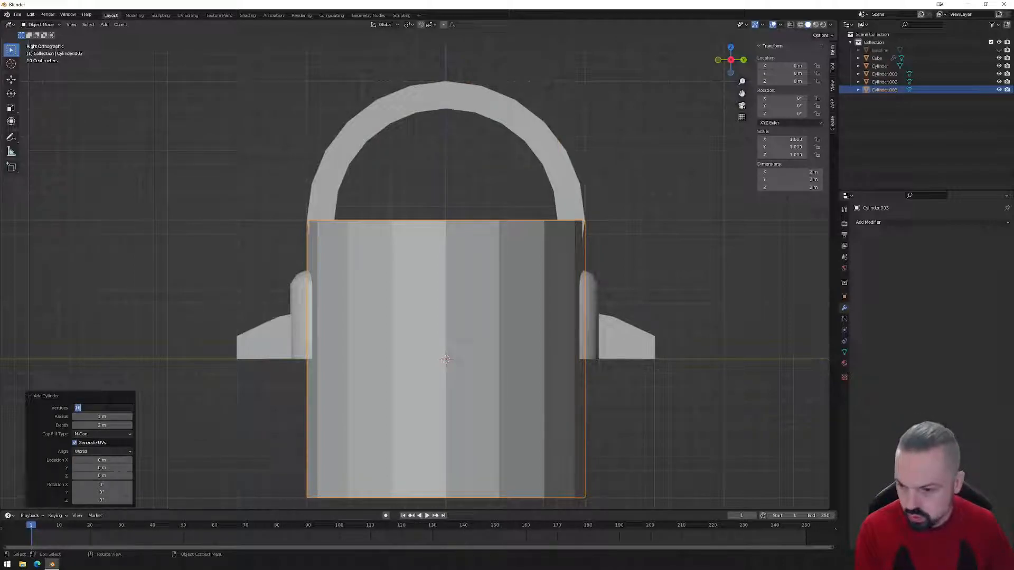
pyautogui.press('Return')
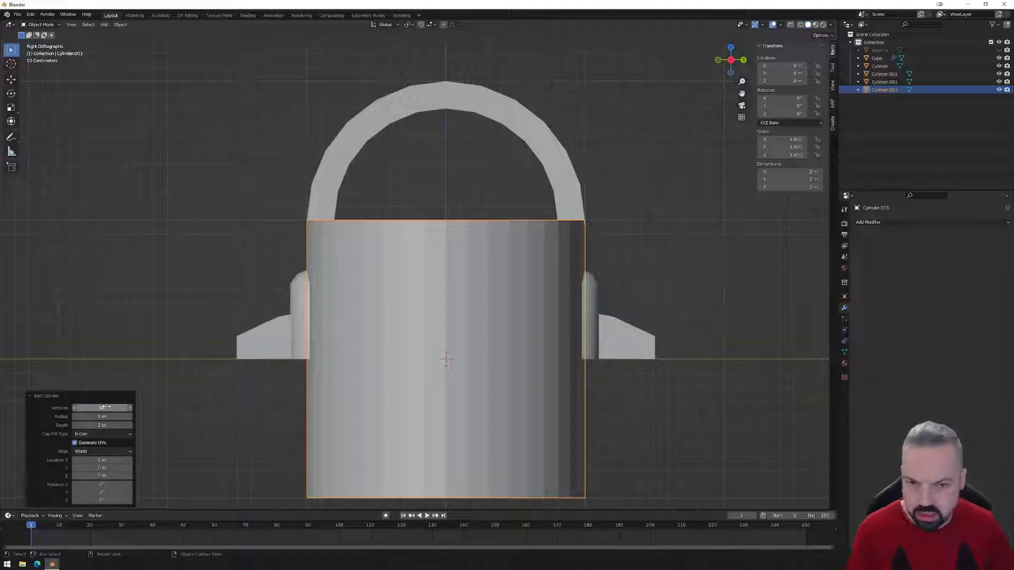
# - Rotate the new cylinder 90° in the back view and scale it to 0.1 along X
pyautogui.click(743, 60)
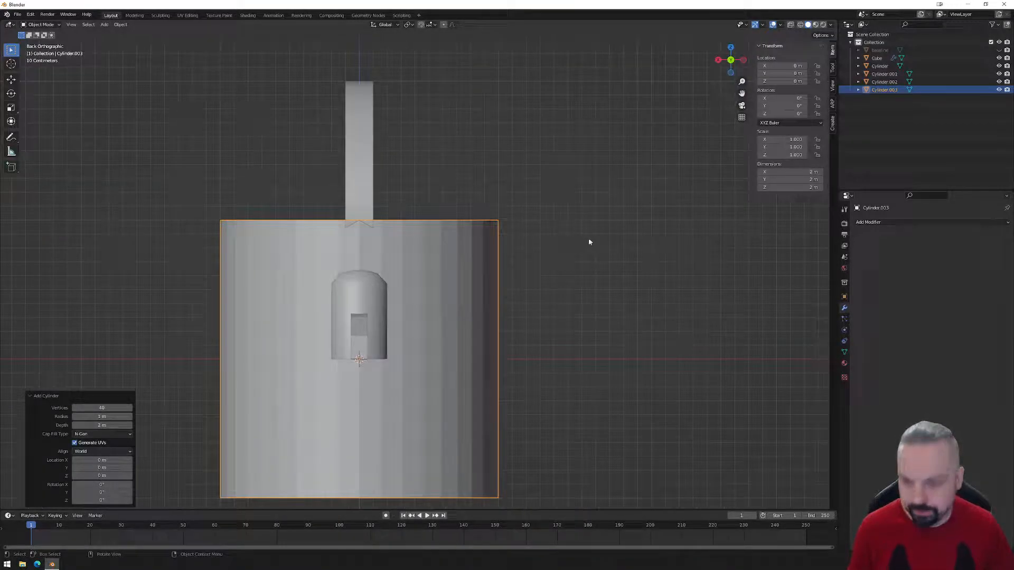
pyautogui.press('r')
pyautogui.keyDown('ctrl'); pyautogui.click(326, 271); pyautogui.keyUp('ctrl')
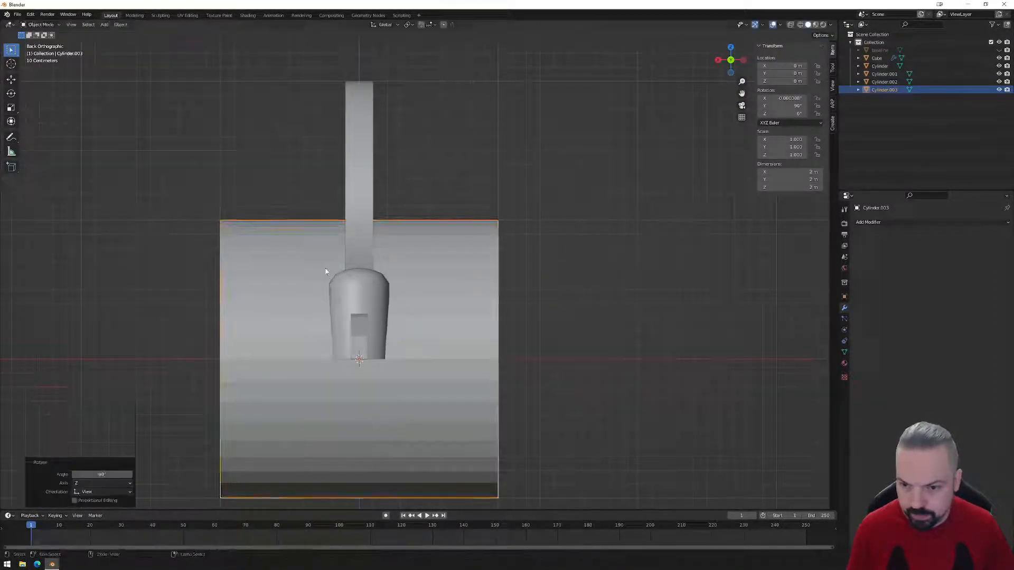
pyautogui.press('s')
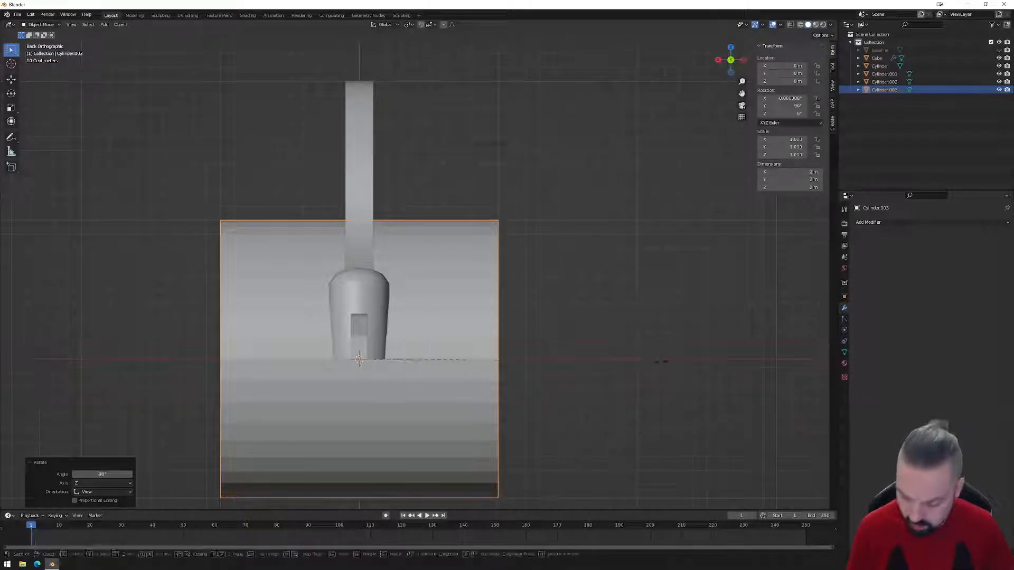
pyautogui.press('x')
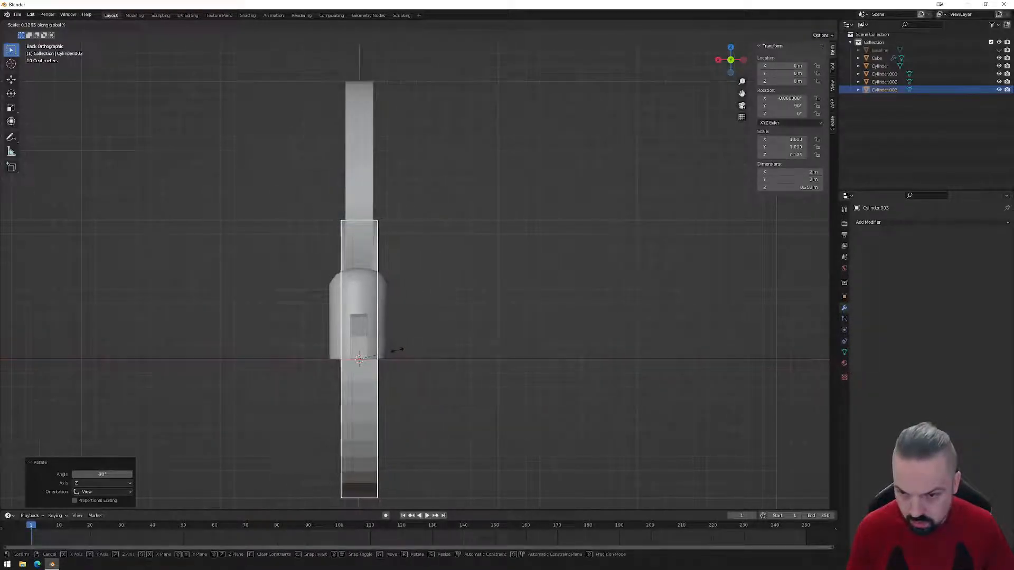
pyautogui.click(385, 351)
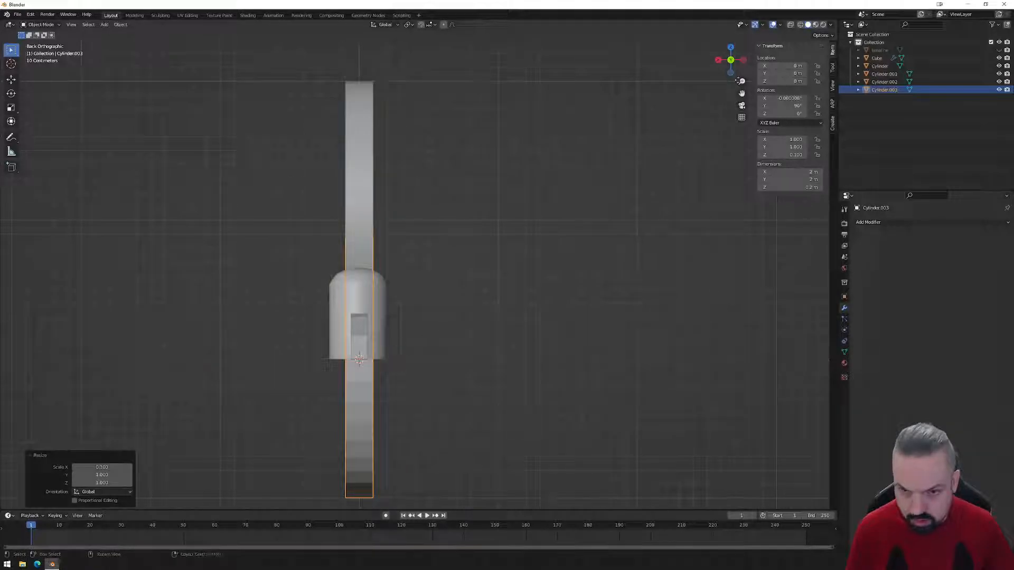
# - Move the flattened cylinder up 1 m along Z so it coincides with the ring
pyautogui.click(718, 60)
pyautogui.press('g')
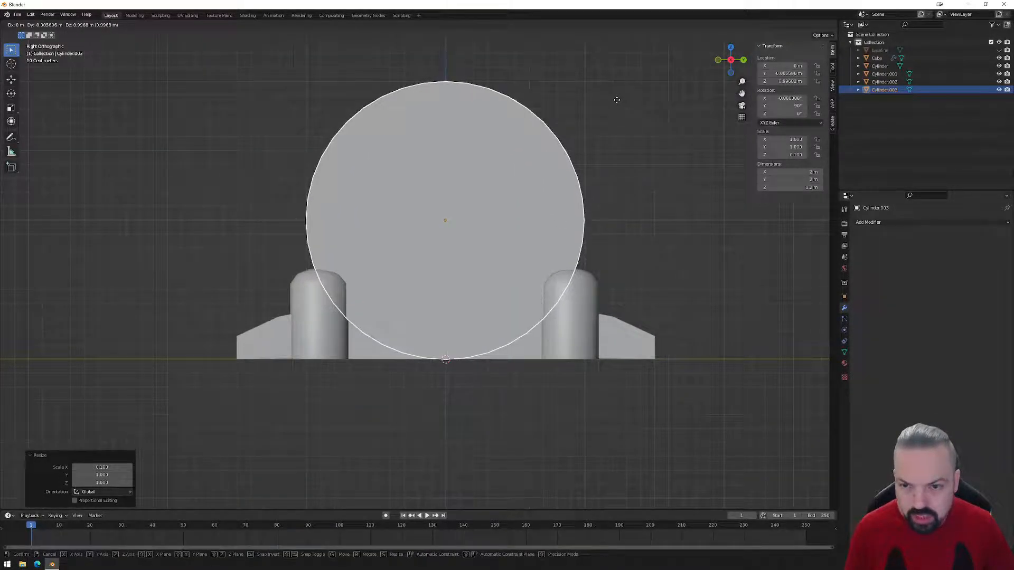
pyautogui.press('ctrl')
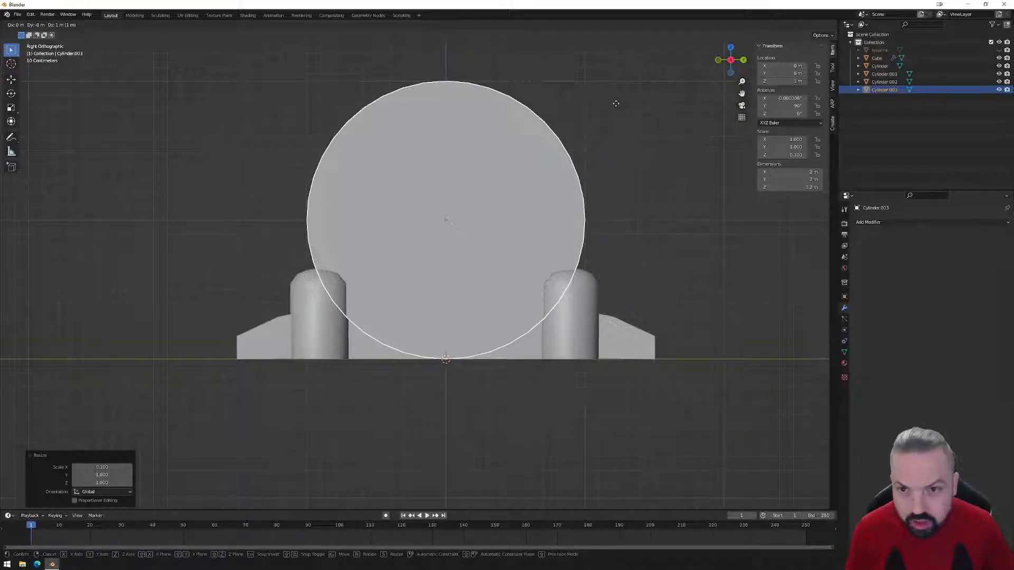
pyautogui.click(615, 103)
pyautogui.moveTo(616, 103); pyautogui.dragTo(582, 167, button='middle')
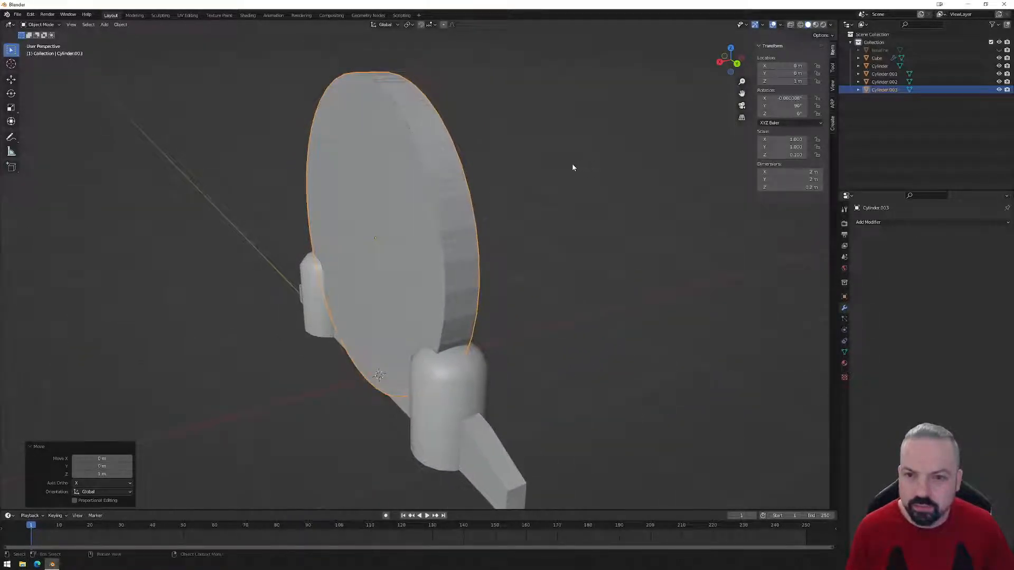
# - Delete the old, coarser ring and keep the new disc
pyautogui.click(460, 186)
pyautogui.press('Delete')
pyautogui.moveTo(462, 185); pyautogui.dragTo(545, 177, button='middle')
pyautogui.moveTo(358, 134); pyautogui.dragTo(457, 190, button='middle')
# - Select the disc's front and back faces and inset them both by about 0.18 m
pyautogui.click(457, 189)
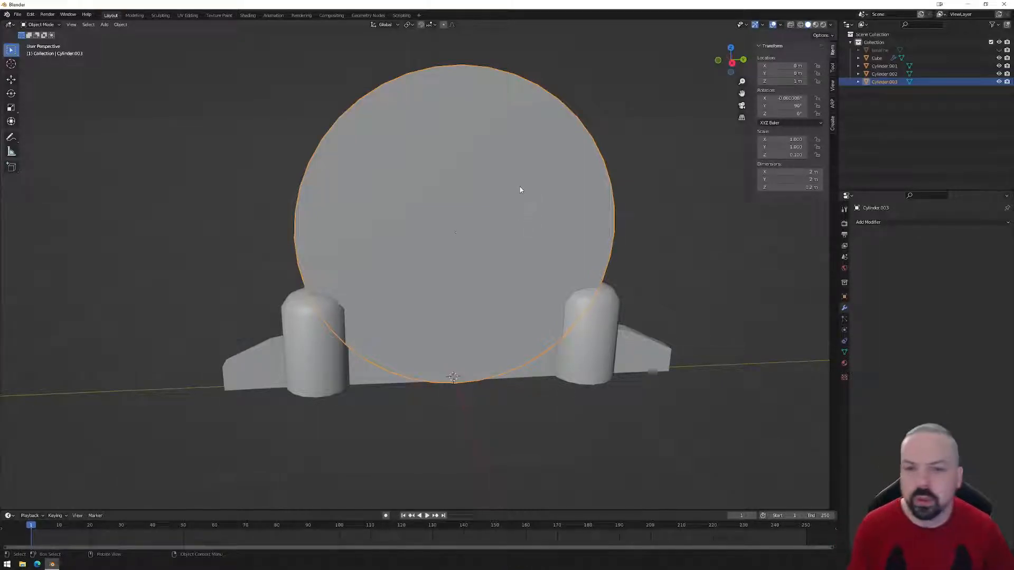
pyautogui.press('Tab')
pyautogui.moveTo(537, 192); pyautogui.dragTo(526, 193, button='middle')
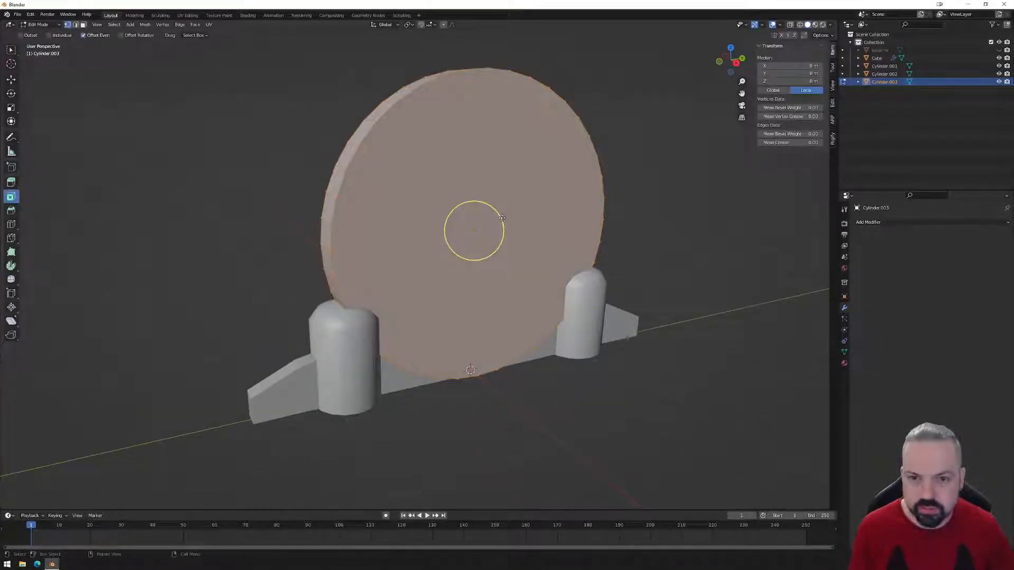
pyautogui.click(401, 236)
pyautogui.moveTo(395, 236); pyautogui.dragTo(480, 227, button='middle')
pyautogui.keyDown('shift'); pyautogui.click(463, 210); pyautogui.keyUp('shift')
pyautogui.moveTo(563, 205); pyautogui.dragTo(453, 200, button='middle')
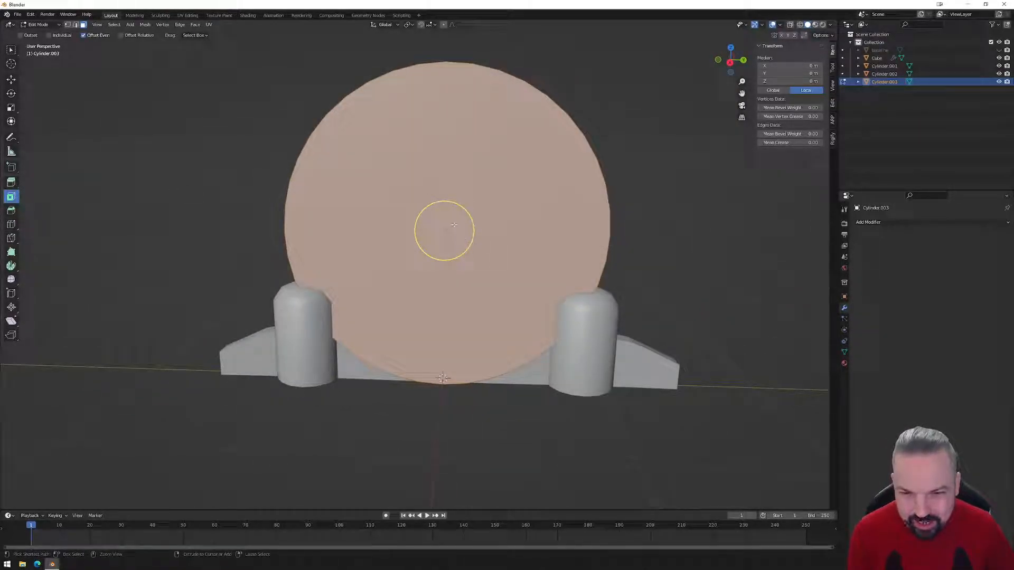
pyautogui.moveTo(470, 245); pyautogui.dragTo(440, 230)
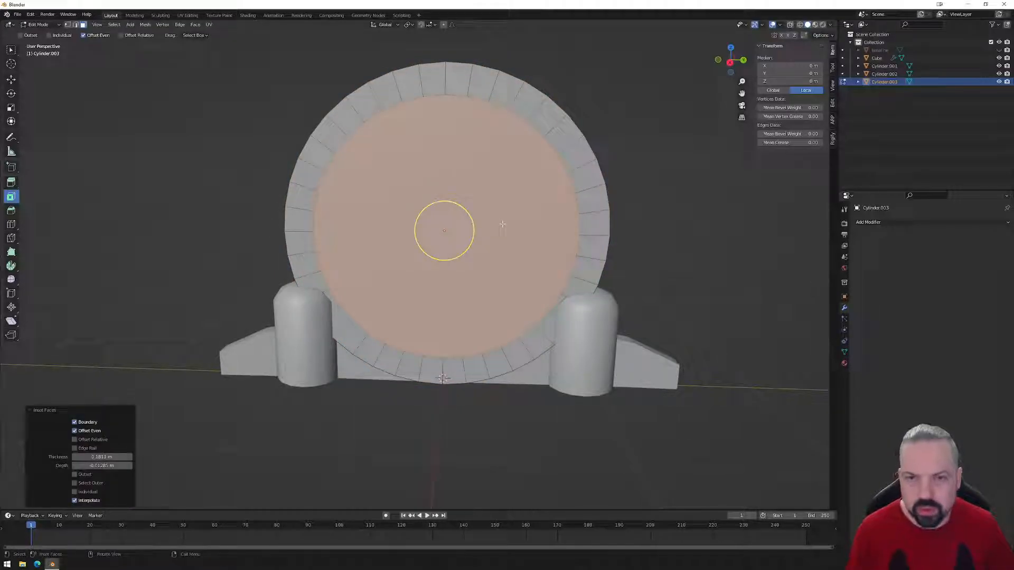
# - Delete the two inset faces to open the middle of the new ring
pyautogui.press('x')
pyautogui.click(502, 227)
pyautogui.moveTo(503, 226); pyautogui.dragTo(507, 233, button='middle')
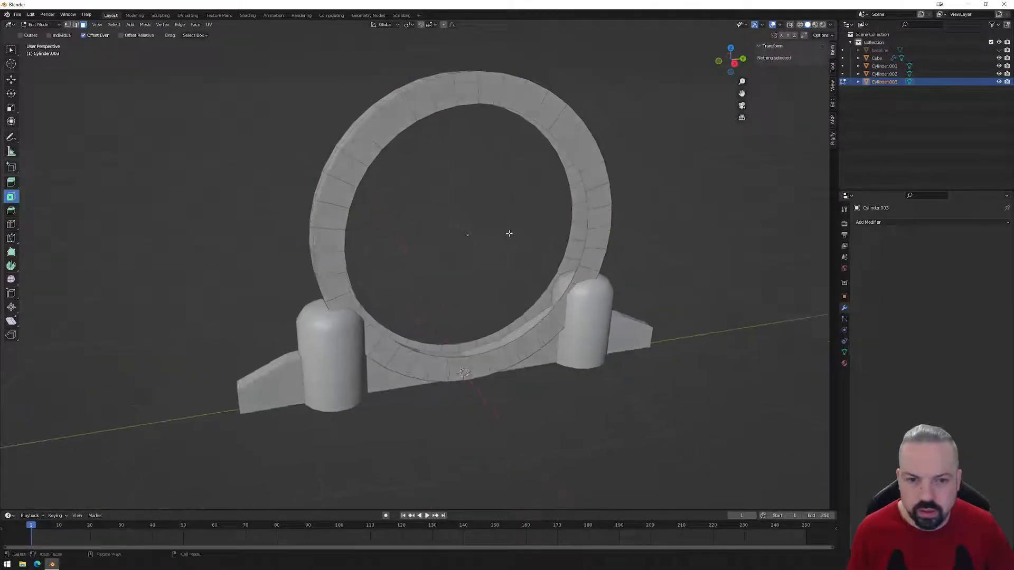
# - Select the ring's front and back inner edge loops and bridge them to close the inner wall
pyautogui.press('c')
pyautogui.click(588, 229)
pyautogui.keyDown('alt'); pyautogui.click(588, 223); pyautogui.keyUp('alt')
pyautogui.keyDown('alt'); pyautogui.keyDown('shift'); pyautogui.click(572, 202); pyautogui.keyUp('shift'); pyautogui.keyUp('alt')
pyautogui.rightClick(628, 211)
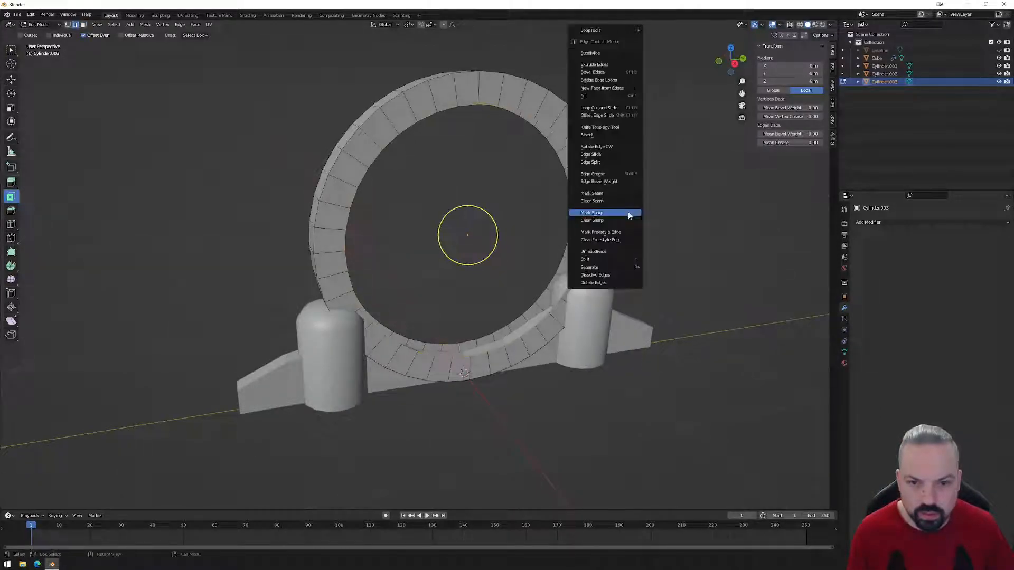
pyautogui.click(617, 80)
# - Add two centred edge loops around the ring's outer rim and scale them up by about 1.047
pyautogui.moveTo(600, 102); pyautogui.dragTo(418, 208, button='middle')
pyautogui.hotkey('ctrl', 'r')
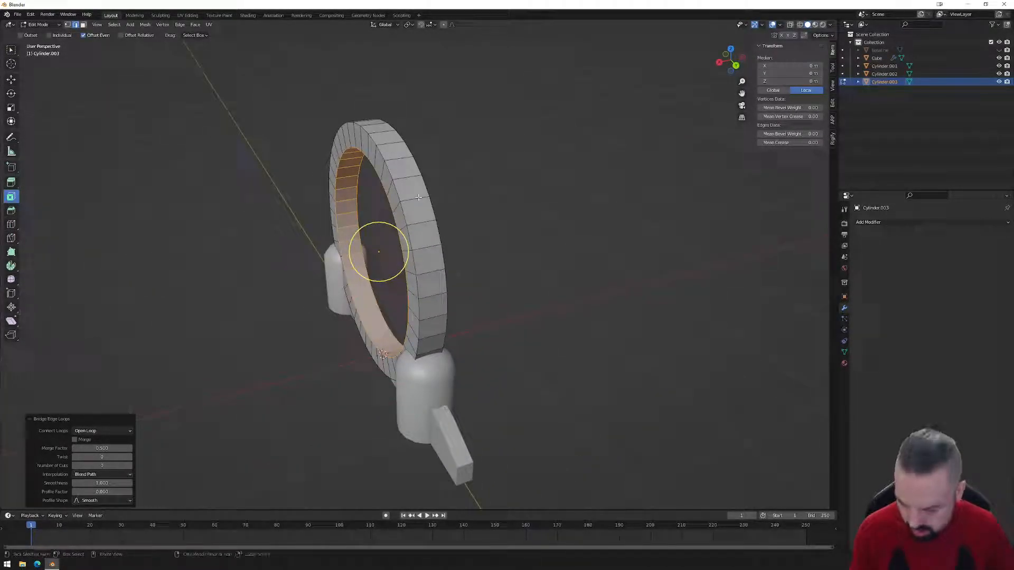
pyautogui.click(418, 197)
pyautogui.rightClick(418, 198)
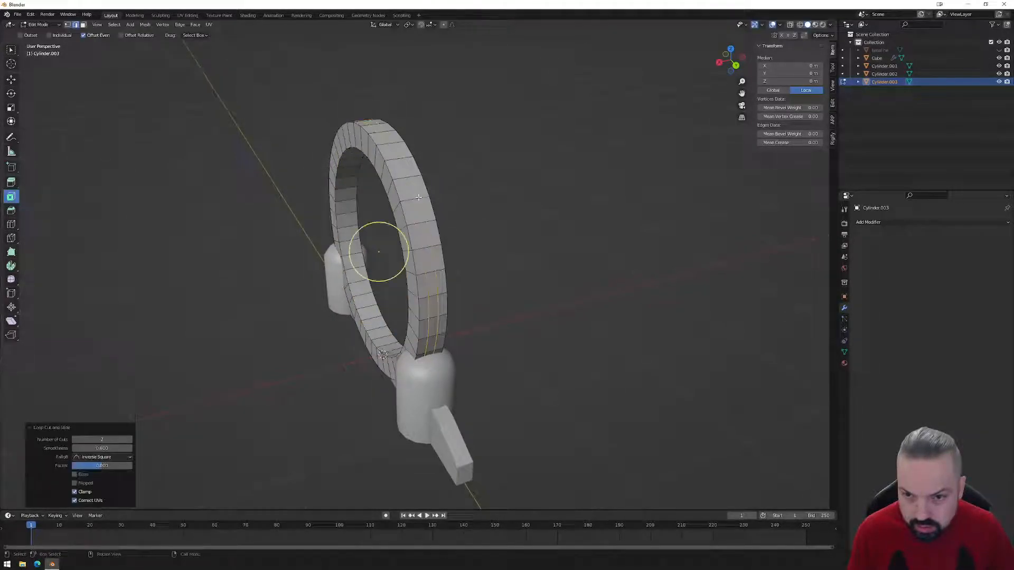
pyautogui.press('s')
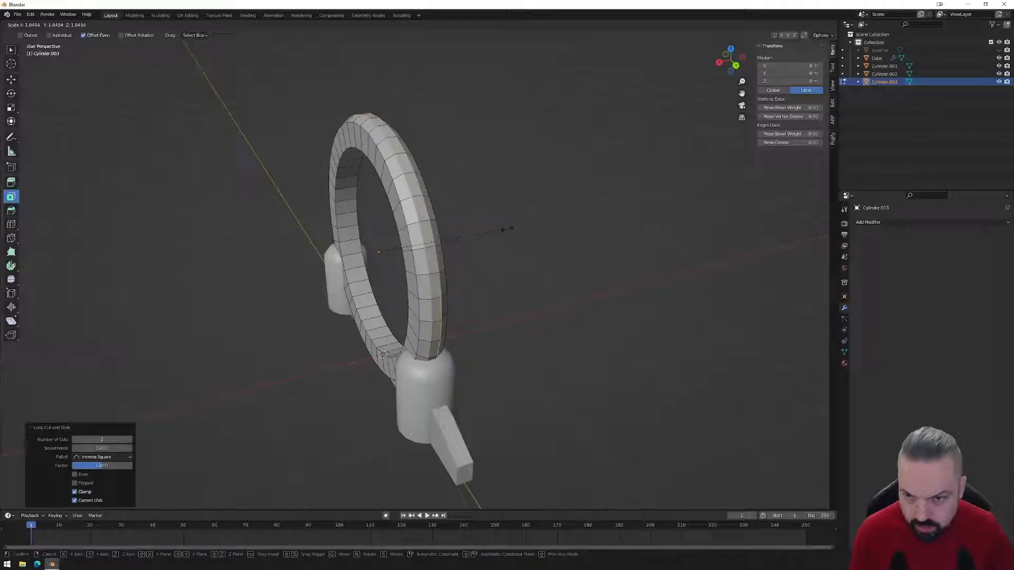
pyautogui.click(508, 229)
# - Add two evenly spaced edge loops around the ring's inner wall without sliding them
pyautogui.moveTo(482, 242); pyautogui.dragTo(586, 228, button='middle')
pyautogui.scroll(3, 588, 229)
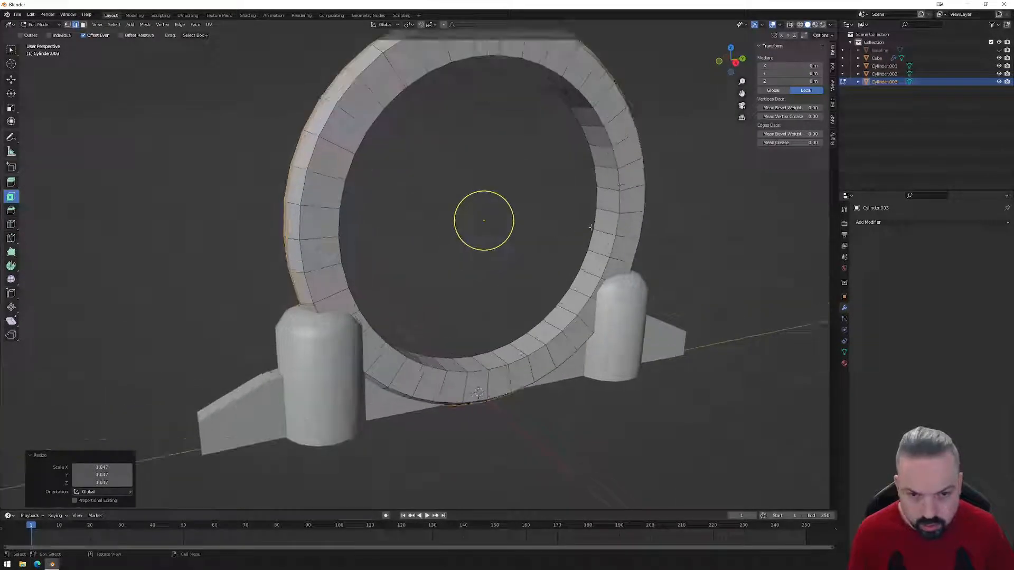
pyautogui.keyDown('alt'); pyautogui.click(610, 212); pyautogui.keyUp('alt')
pyautogui.hotkey('ctrl', 'r')
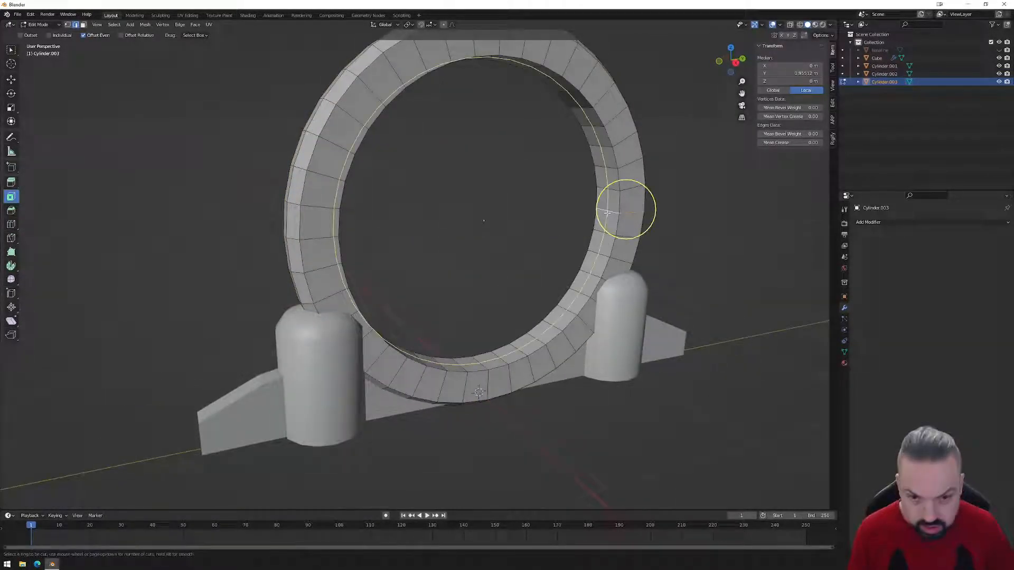
pyautogui.scroll(1, 607, 212)
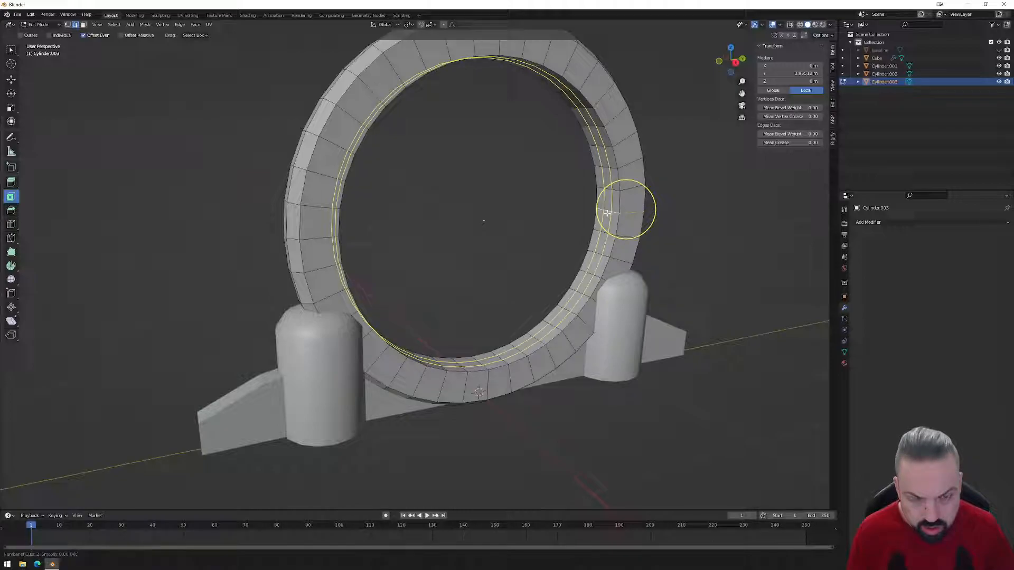
pyautogui.click(607, 212)
pyautogui.rightClick(608, 212)
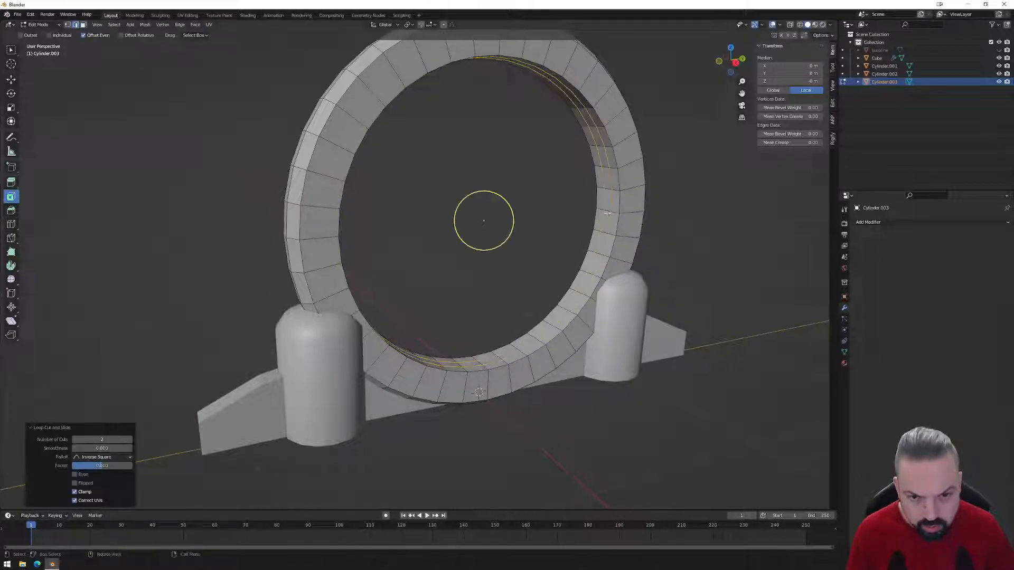
# - Select the middle band of faces around the ring's inner wall and extrude it along its normals into a recessed groove
pyautogui.click(606, 209)
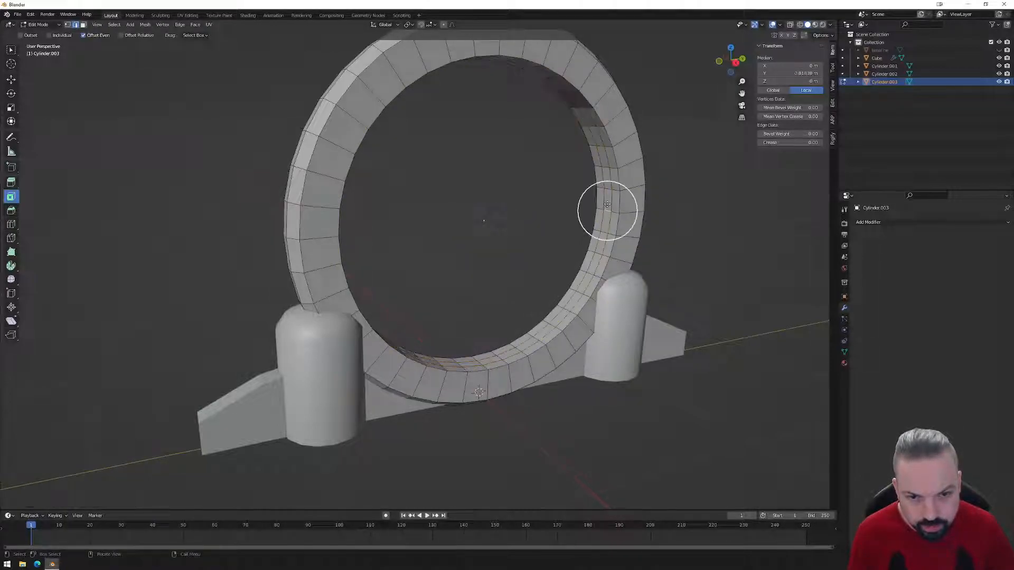
pyautogui.keyDown('shift'); pyautogui.click(607, 202); pyautogui.keyUp('shift')
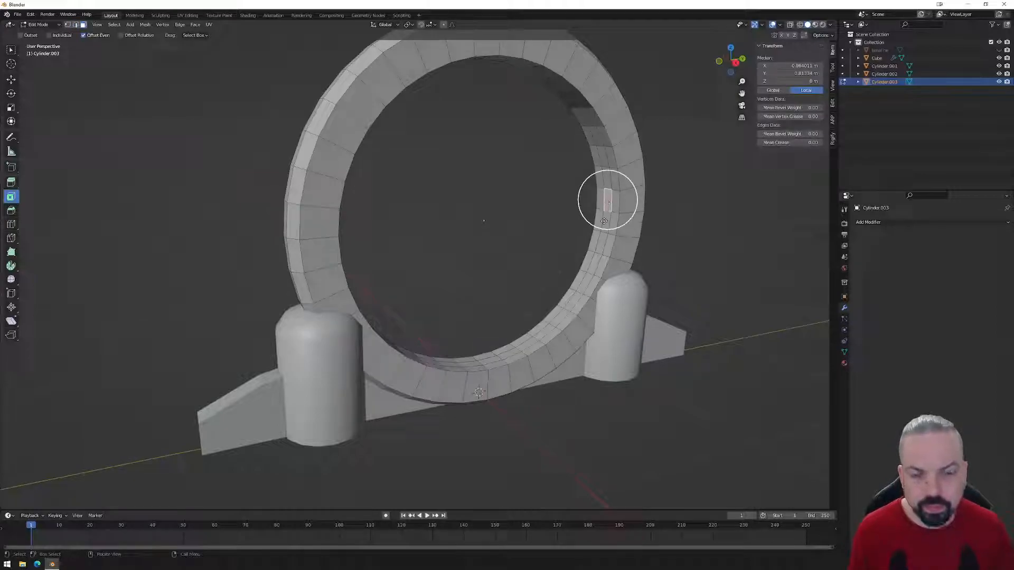
pyautogui.keyDown('ctrl'); pyautogui.click(491, 360); pyautogui.keyUp('ctrl')
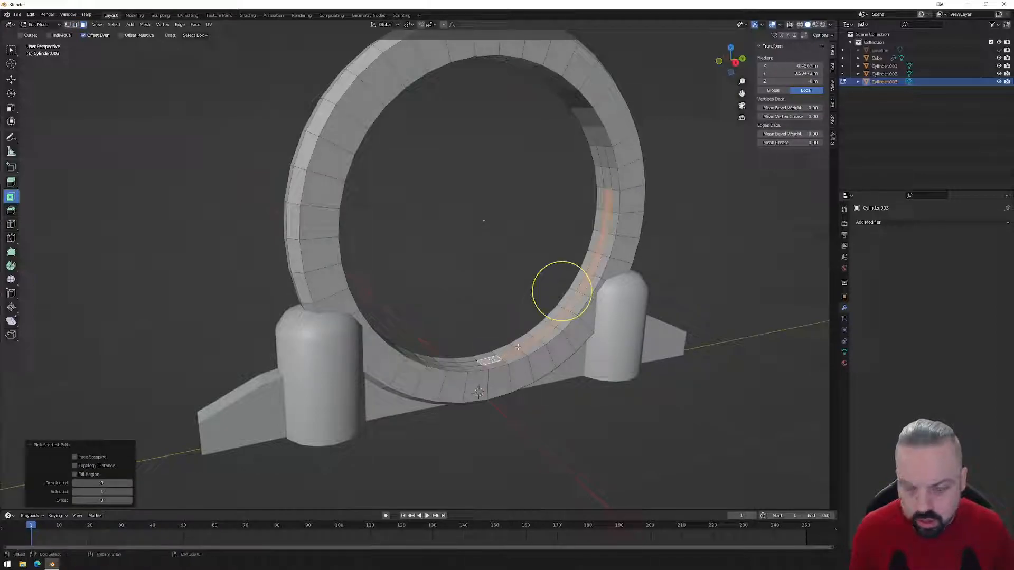
pyautogui.moveTo(539, 323); pyautogui.dragTo(458, 324, button='middle')
pyautogui.keyDown('ctrl'); pyautogui.click(295, 178); pyautogui.keyUp('ctrl')
pyautogui.moveTo(330, 209); pyautogui.dragTo(513, 149, button='middle')
pyautogui.moveTo(570, 189); pyautogui.dragTo(531, 224, button='middle')
pyautogui.moveTo(14, 184); pyautogui.dragTo(58, 213)
pyautogui.moveTo(477, 229); pyautogui.dragTo(474, 230)
pyautogui.moveTo(502, 227)
pyautogui.mouseDown(button='middle')
pyautogui.moveTo(473, 217)
pyautogui.moveTo(515, 219)
pyautogui.mouseUp(button='middle')
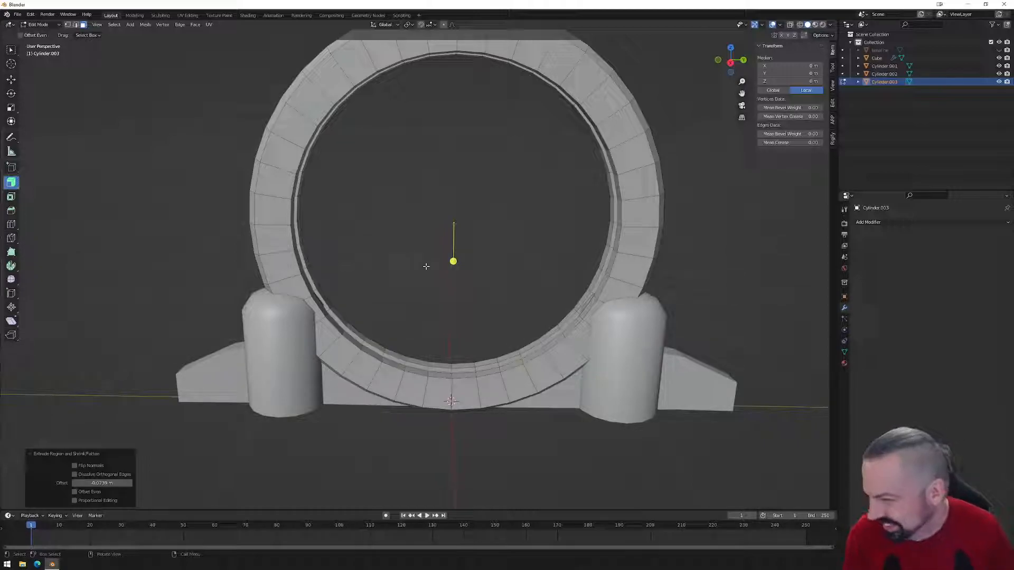
# - Try to set smooth shading on the ring in Object Mode
pyautogui.moveTo(435, 259); pyautogui.dragTo(663, 228, button='middle')
pyautogui.press('Tab')
pyautogui.rightClick(663, 232)
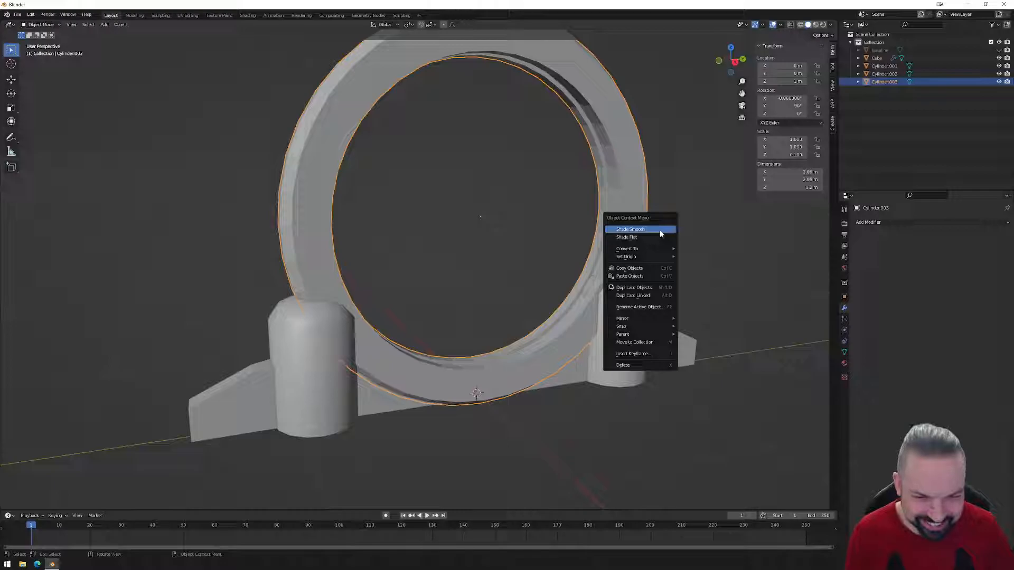
pyautogui.click(659, 234)
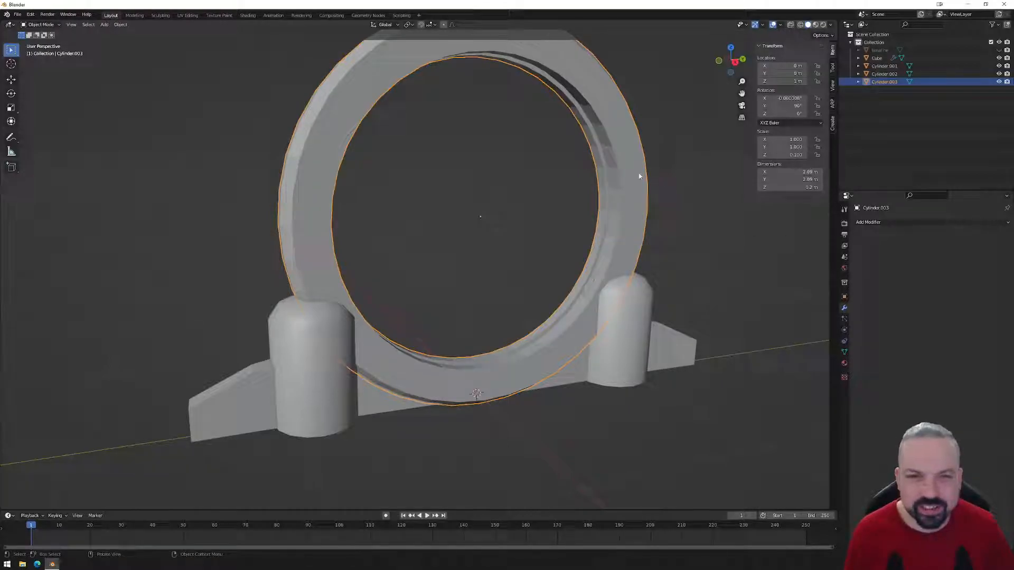
# - Select the edge loops bounding the ring's front and back faces and inner groove, and mark them sharp
pyautogui.press('Tab')
pyautogui.moveTo(589, 173); pyautogui.dragTo(610, 179, button='middle')
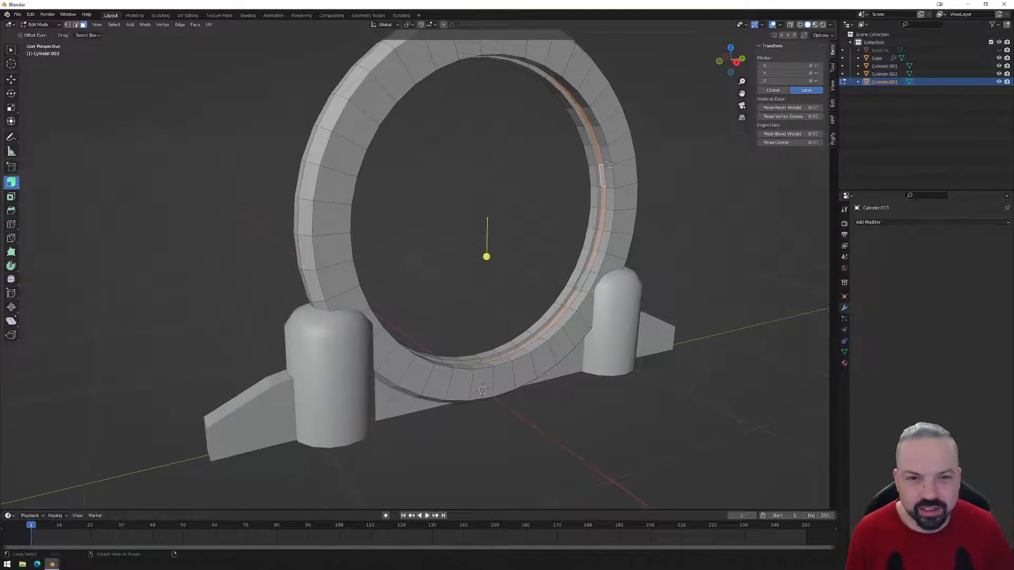
pyautogui.click(608, 157)
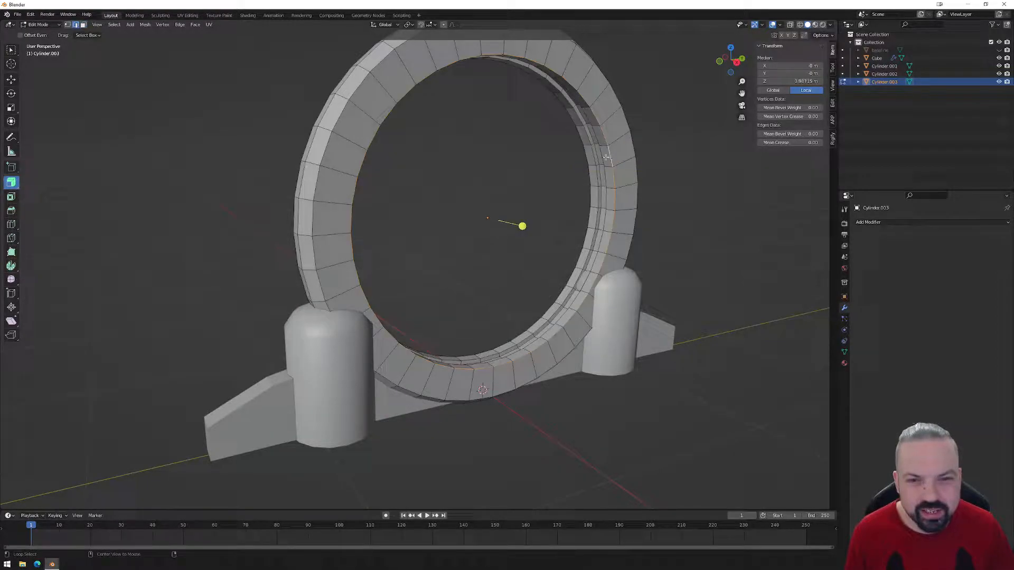
pyautogui.keyDown('alt'); pyautogui.keyDown('shift'); pyautogui.click(595, 152); pyautogui.keyUp('shift'); pyautogui.keyUp('alt')
pyautogui.keyDown('alt'); pyautogui.keyDown('shift'); pyautogui.click(589, 153); pyautogui.keyUp('shift'); pyautogui.keyUp('alt')
pyautogui.moveTo(522, 179); pyautogui.dragTo(640, 172, button='middle')
pyautogui.keyDown('alt'); pyautogui.keyDown('shift'); pyautogui.click(318, 137); pyautogui.keyUp('shift'); pyautogui.keyUp('alt')
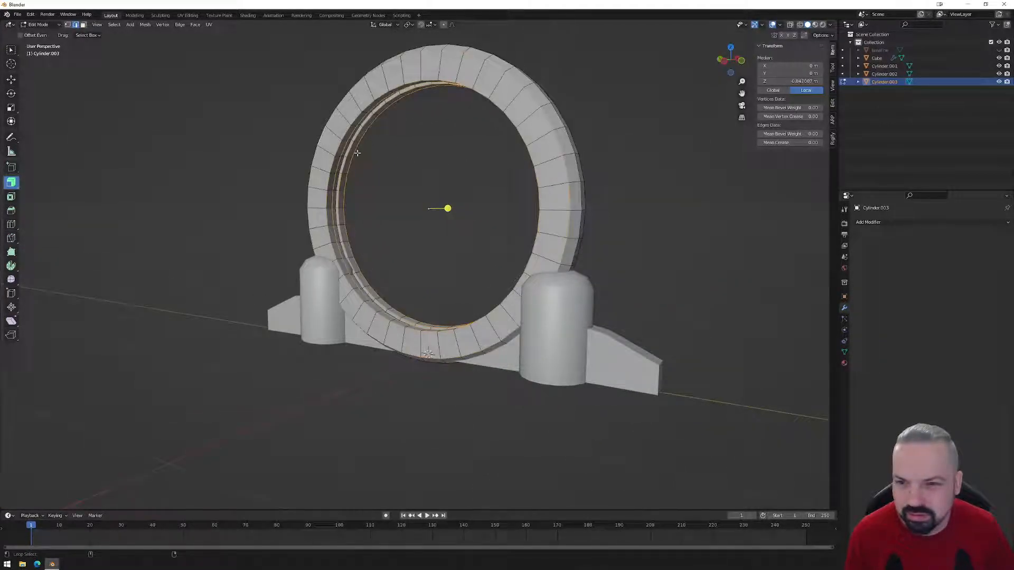
pyautogui.moveTo(357, 152); pyautogui.dragTo(353, 151, button='middle')
pyautogui.keyDown('alt'); pyautogui.keyDown('shift'); pyautogui.click(358, 149); pyautogui.keyUp('shift'); pyautogui.keyUp('alt')
pyautogui.keyDown('alt'); pyautogui.keyDown('shift'); pyautogui.click(359, 150); pyautogui.keyUp('shift'); pyautogui.keyUp('alt')
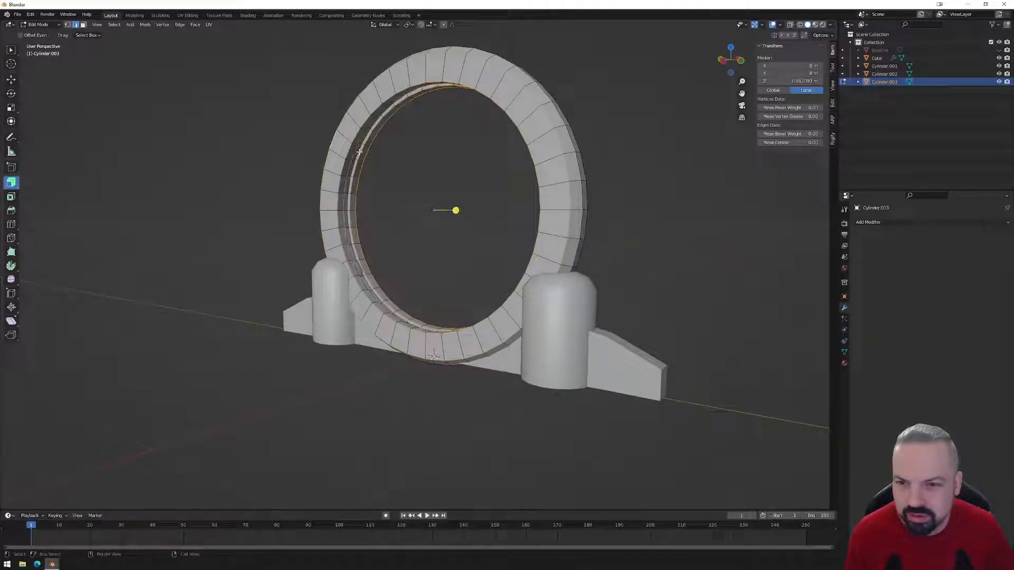
pyautogui.keyDown('alt'); pyautogui.keyDown('shift'); pyautogui.click(355, 154); pyautogui.keyUp('shift'); pyautogui.keyUp('alt')
pyautogui.rightClick(429, 178)
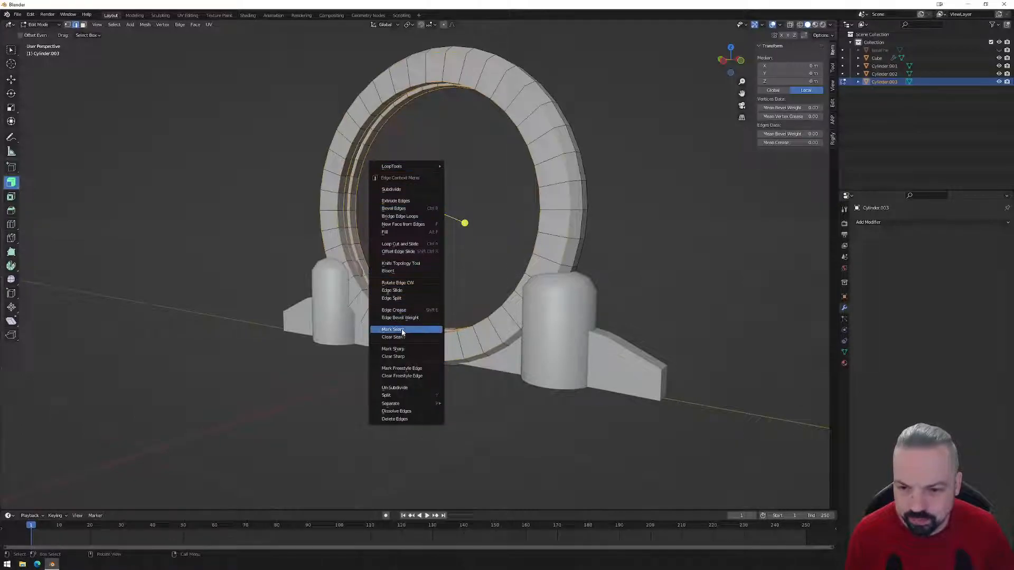
pyautogui.click(407, 346)
# - Select the two raised edge loops around the ring's outer rim and mark them sharp
pyautogui.moveTo(407, 258); pyautogui.dragTo(518, 245, button='middle')
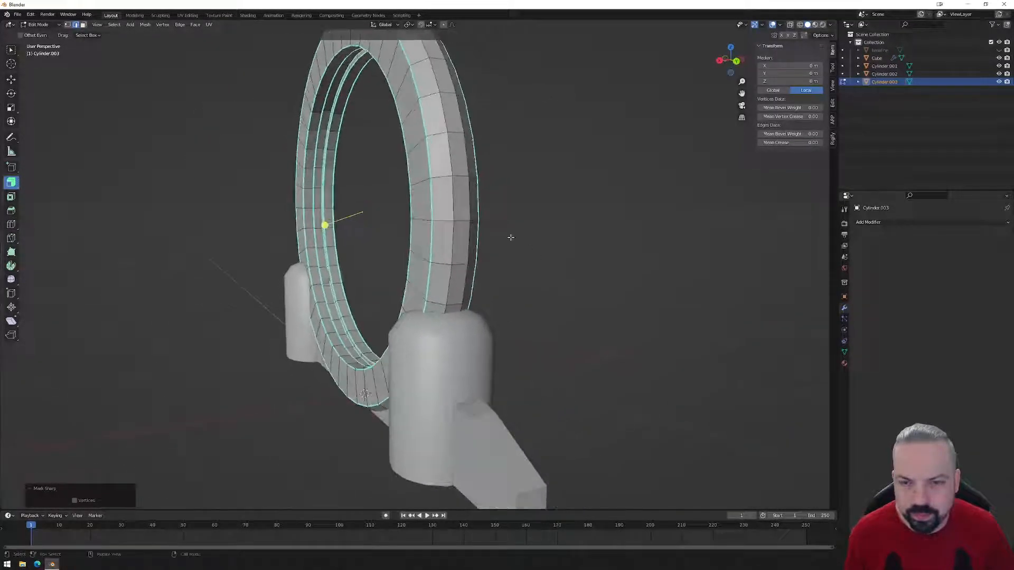
pyautogui.keyDown('alt'); pyautogui.click(454, 155); pyautogui.keyUp('alt')
pyautogui.keyDown('alt'); pyautogui.keyDown('shift'); pyautogui.click(464, 154); pyautogui.keyUp('shift'); pyautogui.keyUp('alt')
pyautogui.rightClick(522, 186)
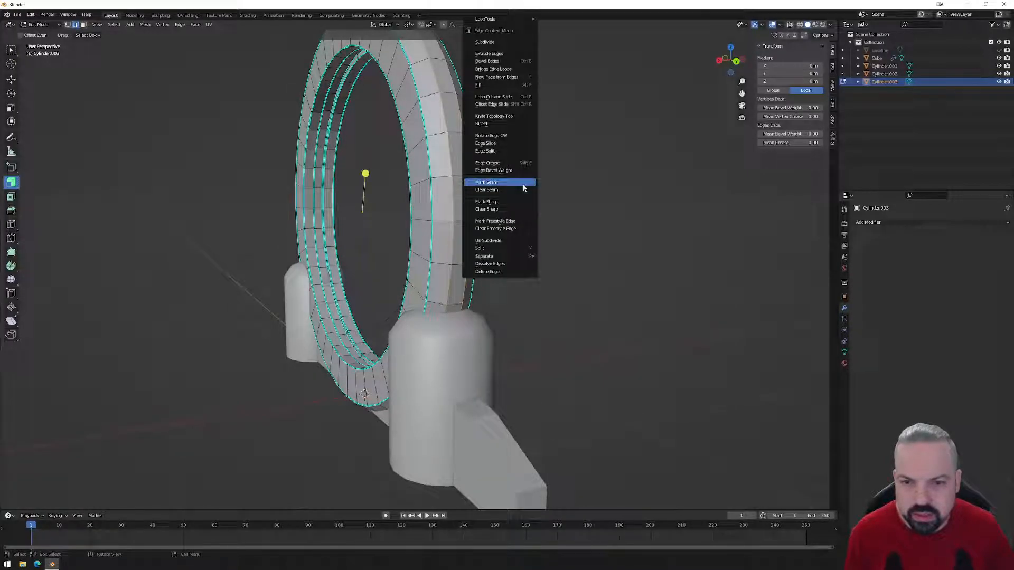
pyautogui.click(515, 201)
pyautogui.moveTo(516, 202); pyautogui.dragTo(532, 226, button='middle')
# - Return to Object Mode and enable Auto Smooth for the ring's normals at 45°
pyautogui.press('Tab')
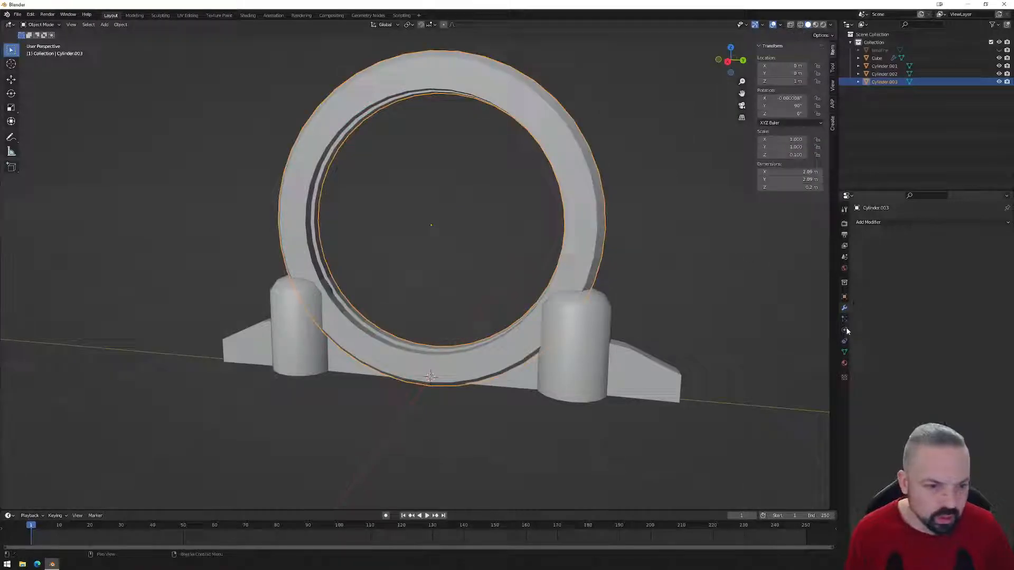
pyautogui.click(844, 353)
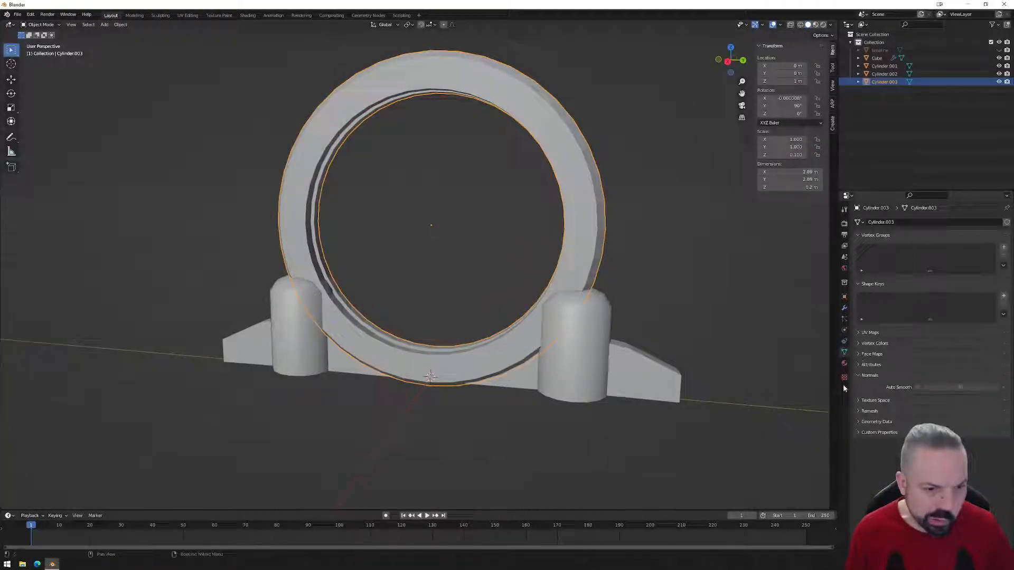
pyautogui.click(918, 388)
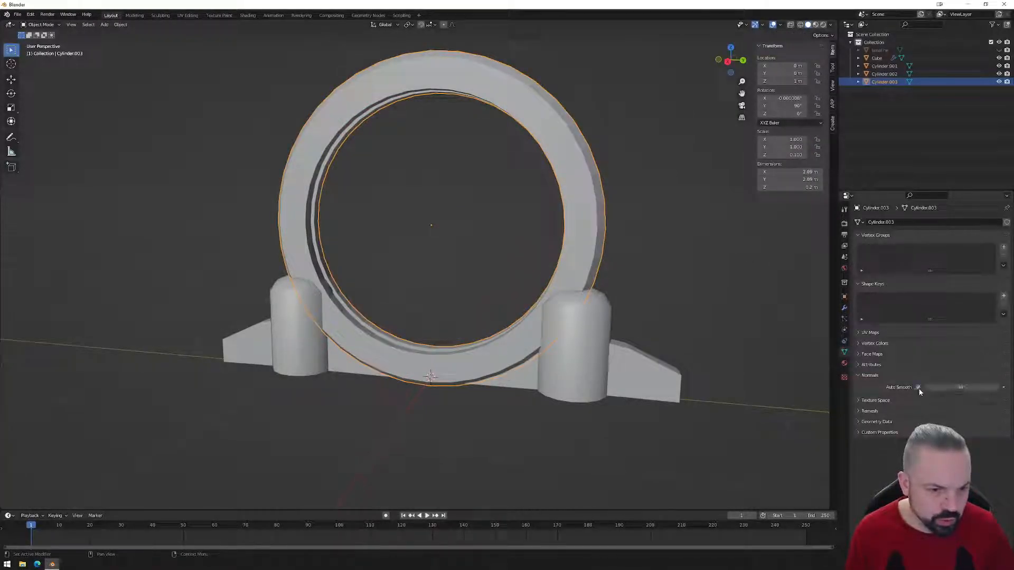
pyautogui.click(932, 387)
pyautogui.write('45')
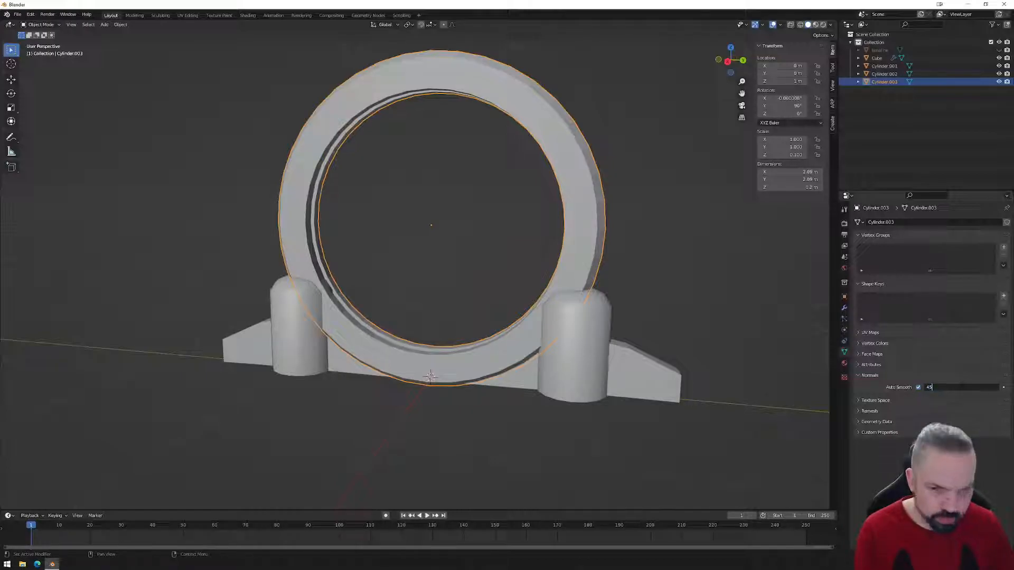
pyautogui.press('Return')
# - Apply Shade Smooth to the ring
pyautogui.moveTo(683, 301)
pyautogui.mouseDown(button='middle')
pyautogui.moveTo(691, 297)
pyautogui.moveTo(667, 303)
pyautogui.mouseUp(button='middle')
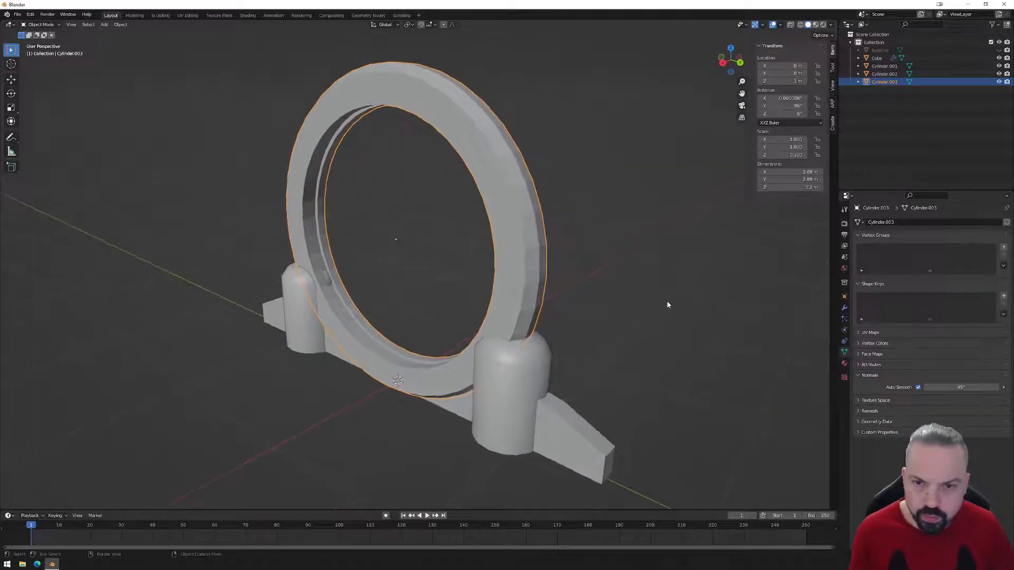
pyautogui.click(121, 24)
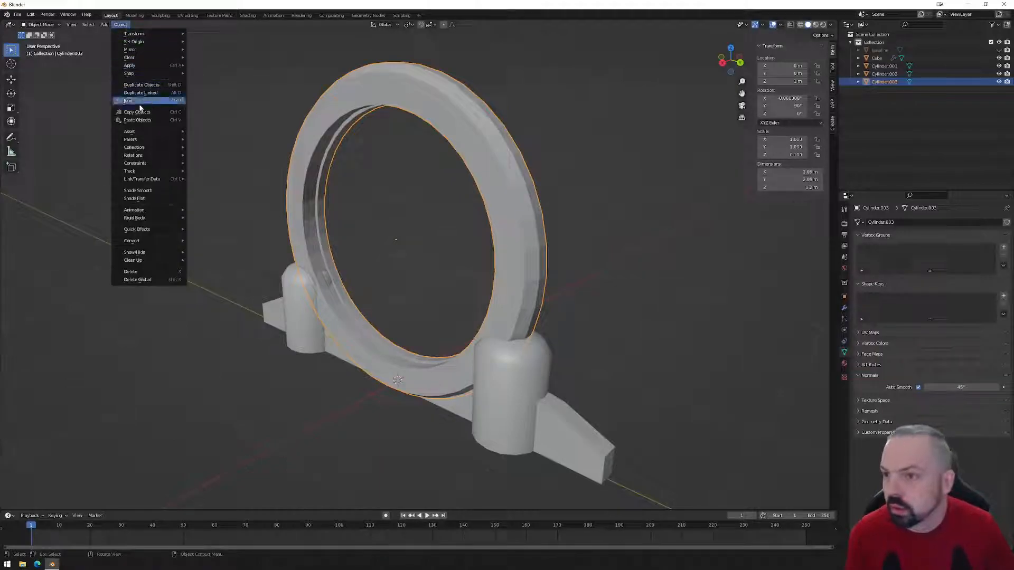
pyautogui.click(134, 189)
pyautogui.moveTo(224, 190); pyautogui.dragTo(544, 214, button='middle')
pyautogui.scroll(2, 544, 214)
pyautogui.click(509, 193)
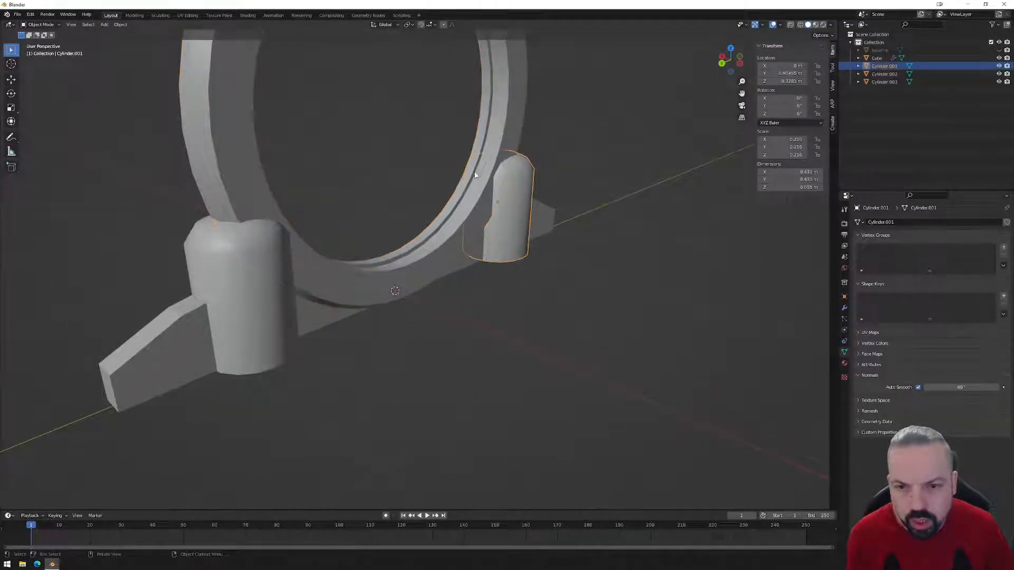
pyautogui.moveTo(498, 173); pyautogui.dragTo(448, 174, button='middle')
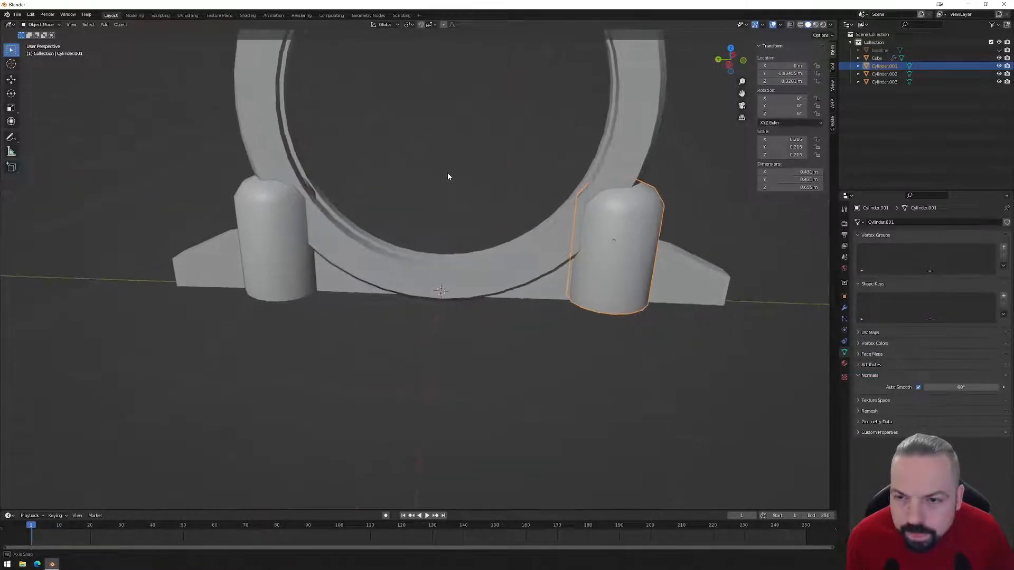
pyautogui.click(730, 65)
pyautogui.press('g')
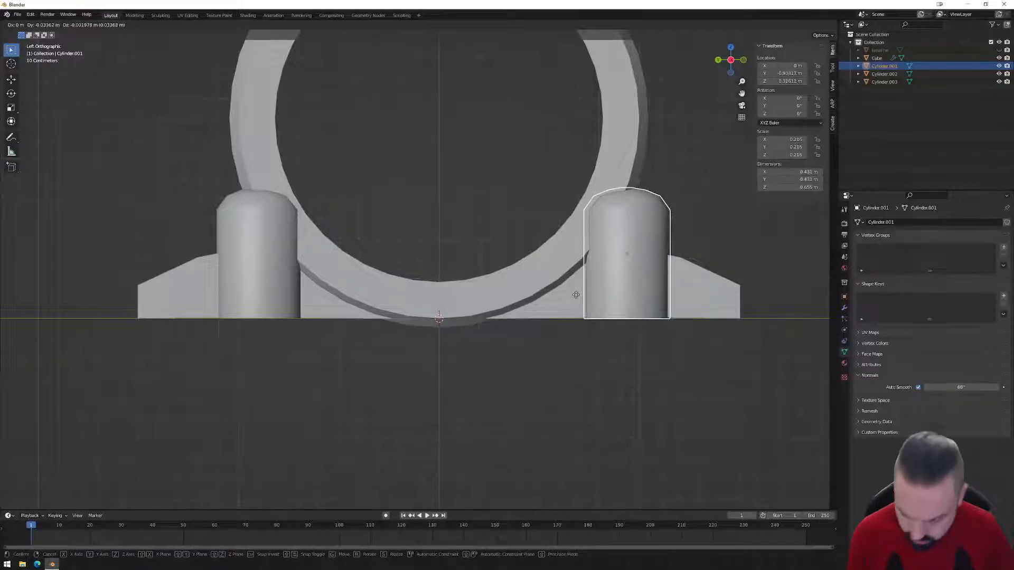
pyautogui.press('y')
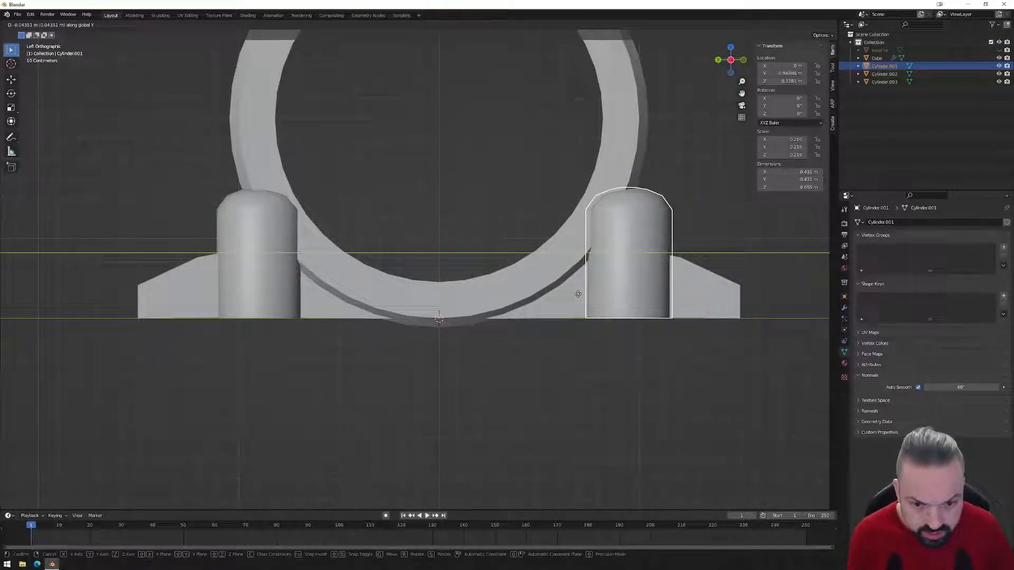
pyautogui.press('0')
pyautogui.press('Return')
pyautogui.moveTo(578, 294); pyautogui.dragTo(655, 150, button='middle')
pyautogui.click(730, 64)
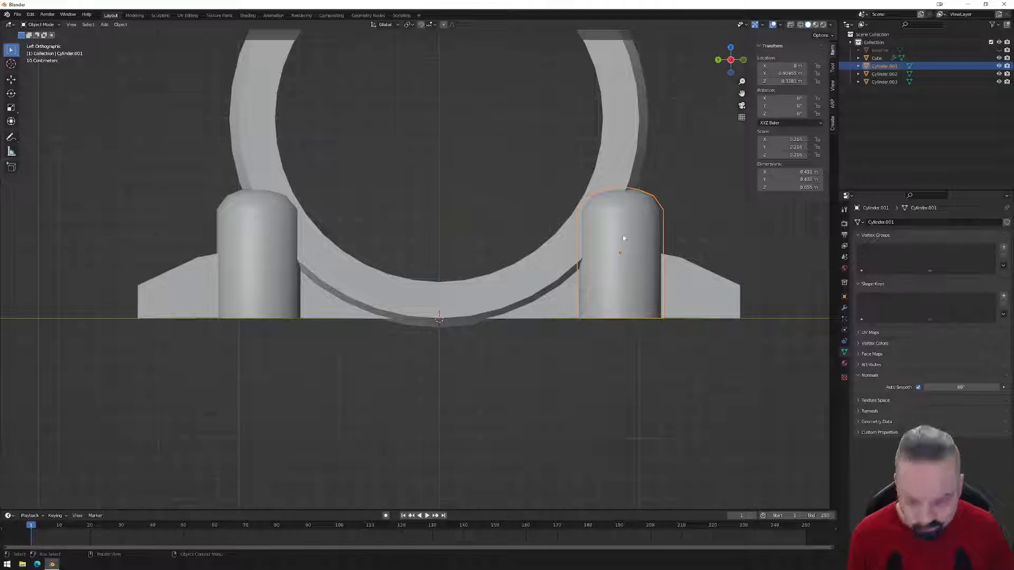
# - Move the domed cylinder on the negative-Y side about 0.014 m outward along Y
pyautogui.press('g')
pyautogui.press('y')
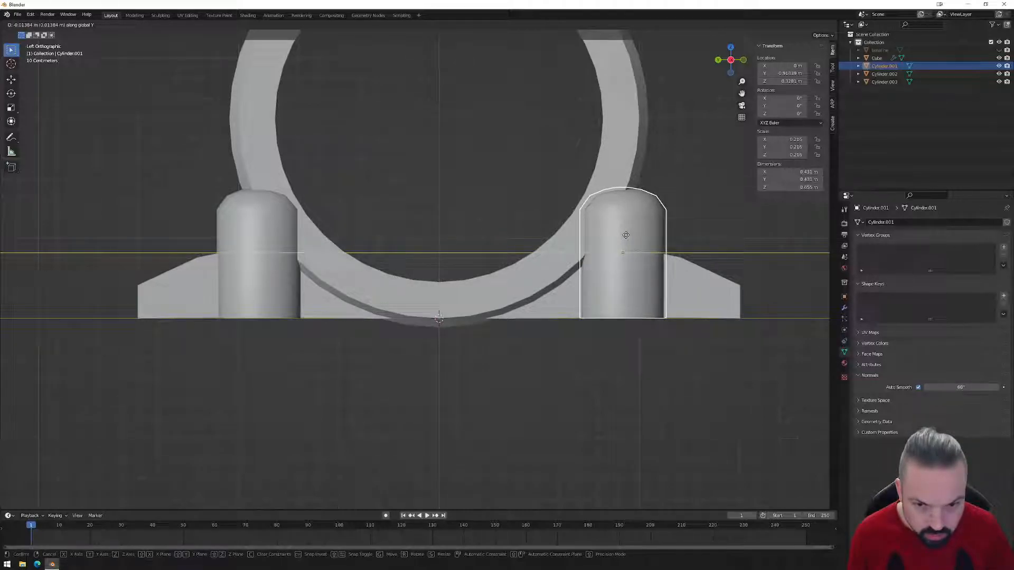
pyautogui.click(625, 236)
pyautogui.moveTo(625, 235); pyautogui.dragTo(643, 170, button='middle')
# - Delete the domed cylinder on the negative-Y side and select the sloped base block
pyautogui.click(729, 61)
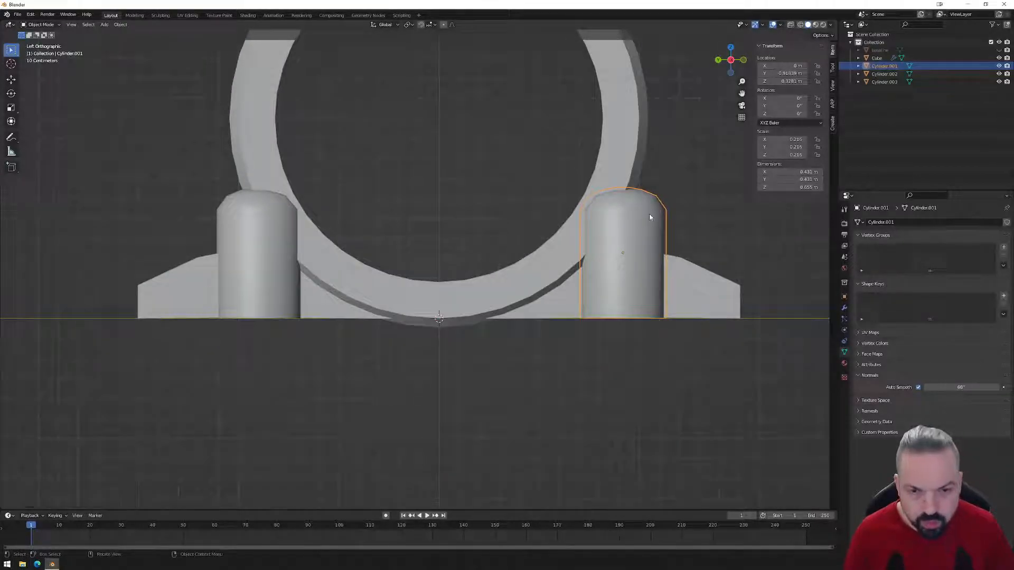
pyautogui.press('Delete')
pyautogui.click(203, 281)
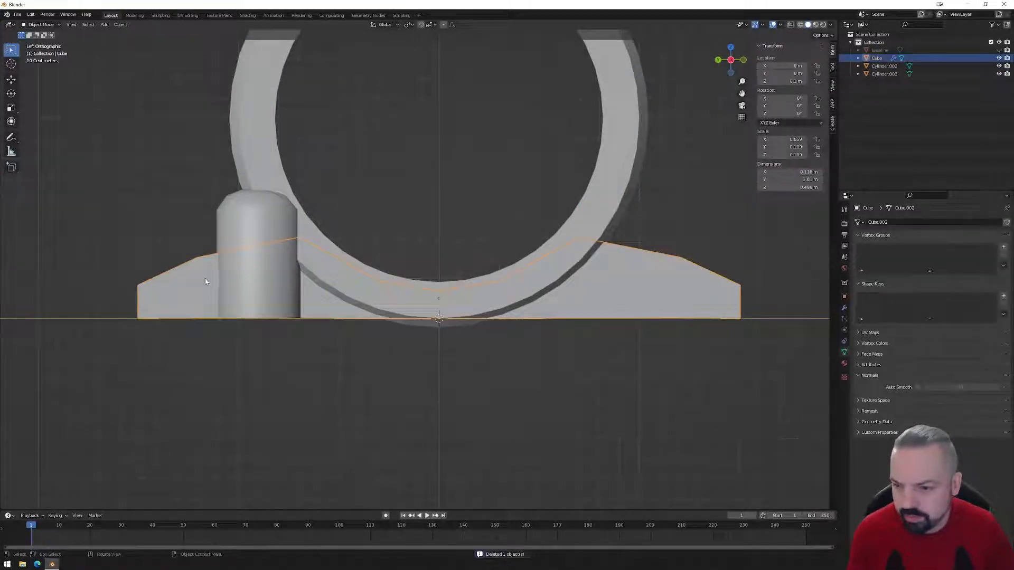
# - Join the remaining domed cylinder into the sloped base block, keeping the base block as the active object
pyautogui.click(231, 226)
pyautogui.keyDown('shift'); pyautogui.click(203, 274); pyautogui.keyUp('shift')
pyautogui.rightClick(283, 376)
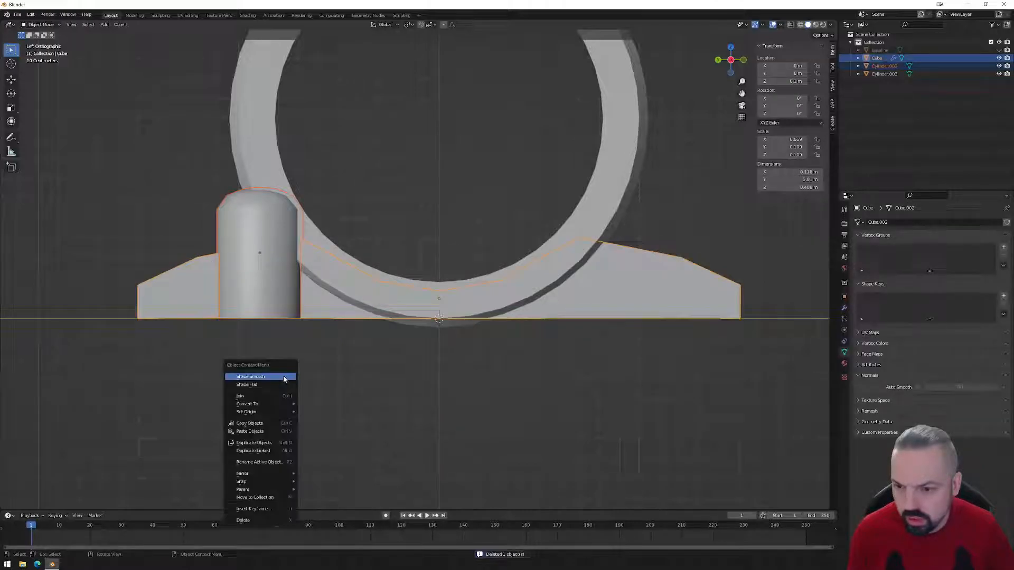
pyautogui.click(284, 396)
# - In Edit Mode, move the joined domed cylinder about 0.02 m outward along Y, and return to Object Mode
pyautogui.moveTo(292, 323); pyautogui.dragTo(303, 316, button='middle')
pyautogui.click(741, 60)
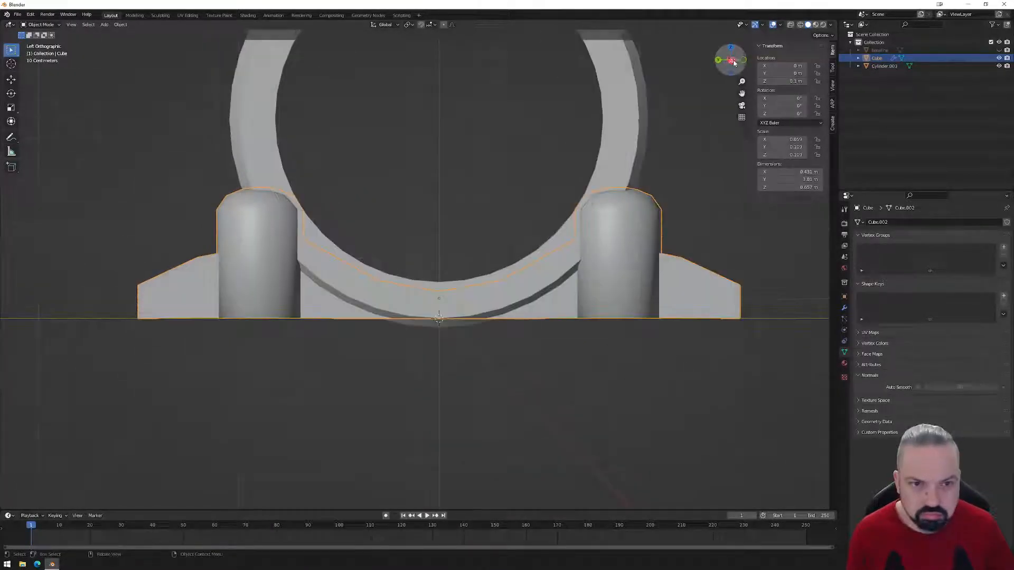
pyautogui.press('Tab')
pyautogui.moveTo(213, 177); pyautogui.dragTo(320, 207)
pyautogui.hotkey('ctrl', 'l')
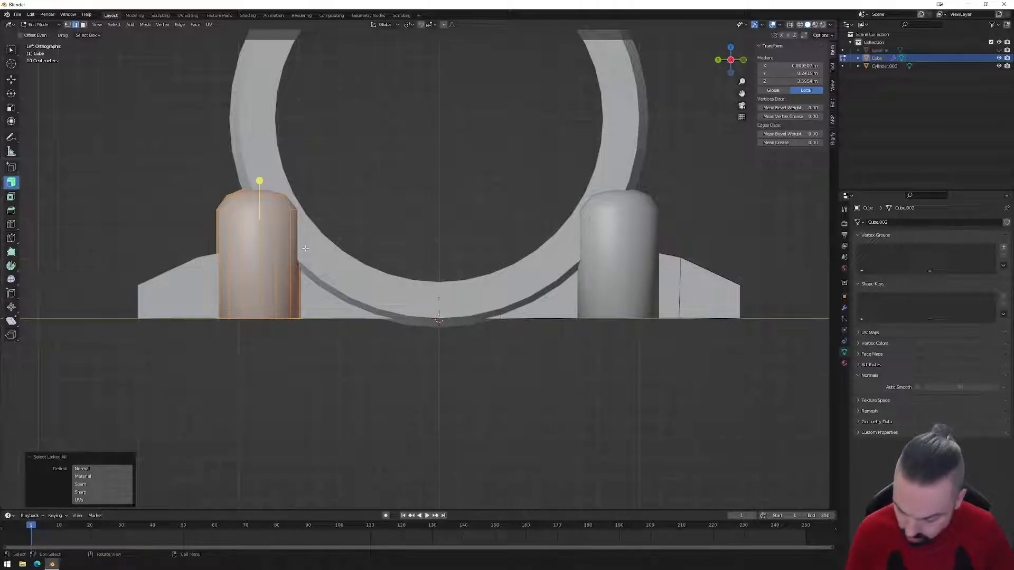
pyautogui.press('g')
pyautogui.press('y')
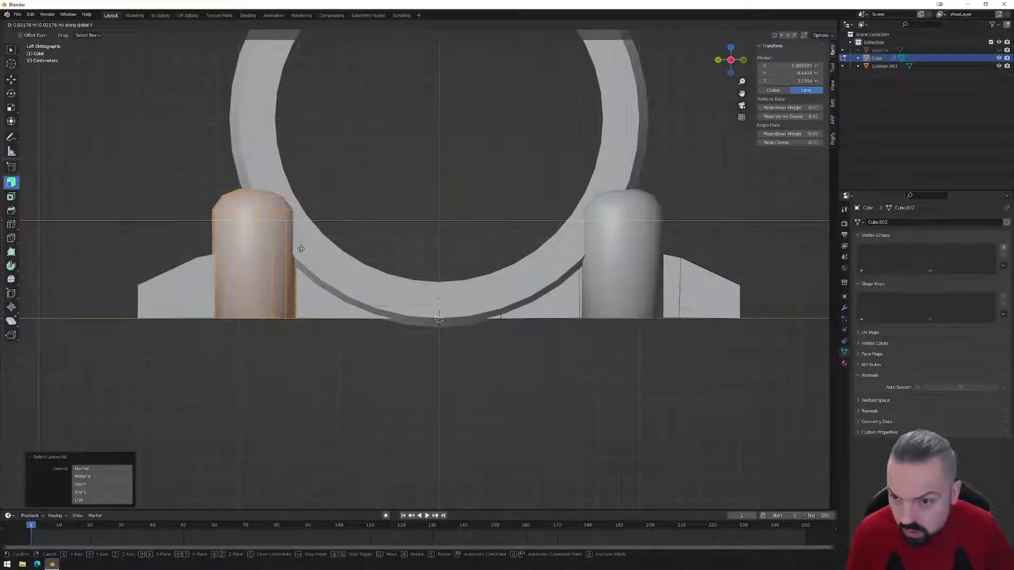
pyautogui.click(301, 248)
pyautogui.moveTo(370, 240); pyautogui.dragTo(411, 334, button='middle')
pyautogui.press('Tab')
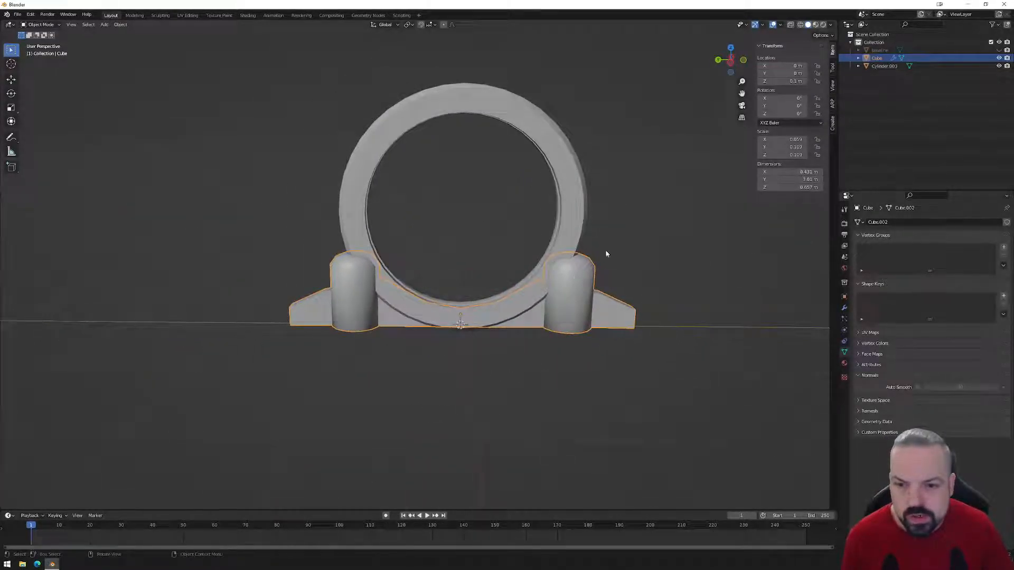
# - Inspect the joined base and its mirrored cylinders from several angles in Object and Edit Mode, with the mesh deselected
pyautogui.click(732, 64)
pyautogui.keyDown('shift'); pyautogui.moveTo(591, 294); pyautogui.dragTo(527, 301, button='middle'); pyautogui.keyUp('shift')
pyautogui.moveTo(319, 316); pyautogui.dragTo(357, 281, button='middle')
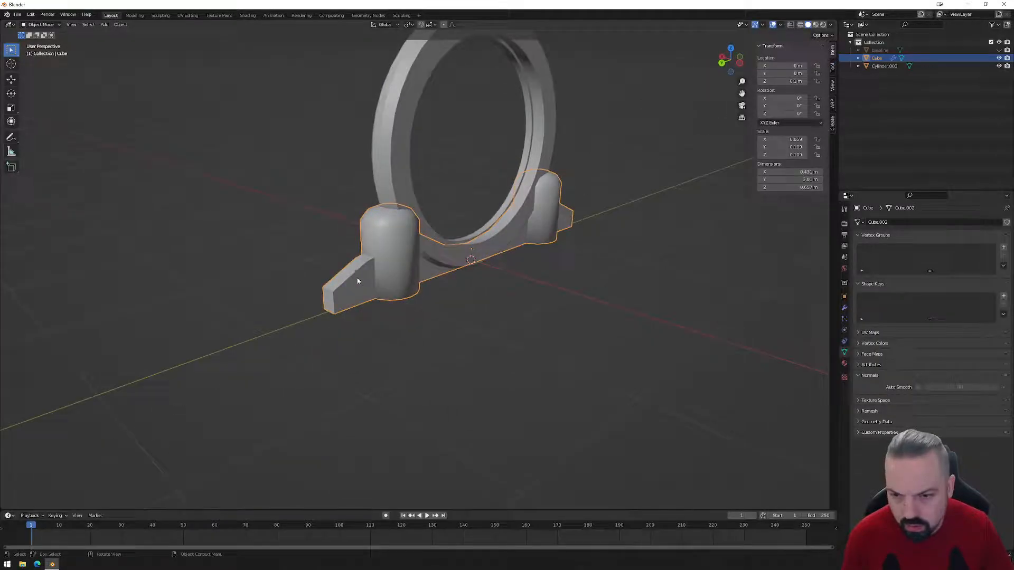
pyautogui.press('Tab')
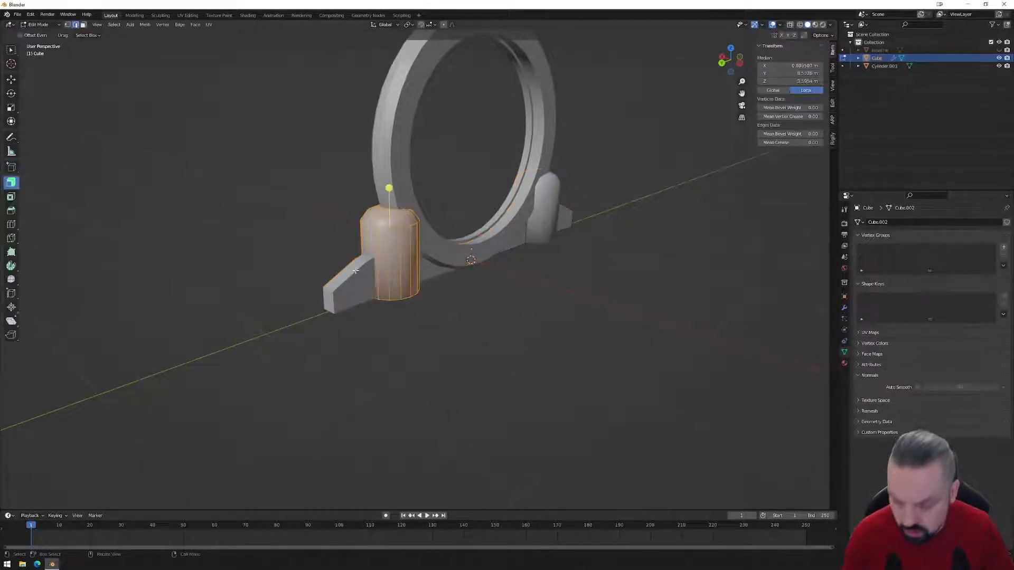
pyautogui.press('Tab')
pyautogui.moveTo(324, 263); pyautogui.dragTo(335, 285, button='middle')
pyautogui.press('Tab')
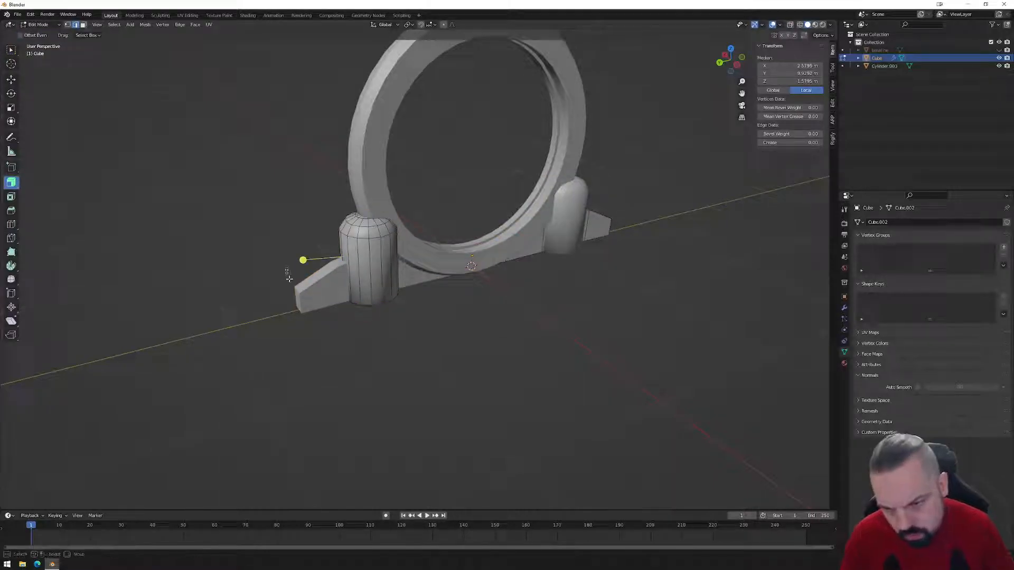
pyautogui.hotkey('alt', 'a')
pyautogui.moveTo(327, 328)
pyautogui.mouseDown(button='middle')
pyautogui.moveTo(349, 300)
pyautogui.moveTo(339, 290)
pyautogui.moveTo(545, 270)
pyautogui.moveTo(351, 282)
pyautogui.moveTo(365, 274)
pyautogui.mouseUp(button='middle')
pyautogui.press('Tab')
pyautogui.press('Tab')
pyautogui.click(731, 64)
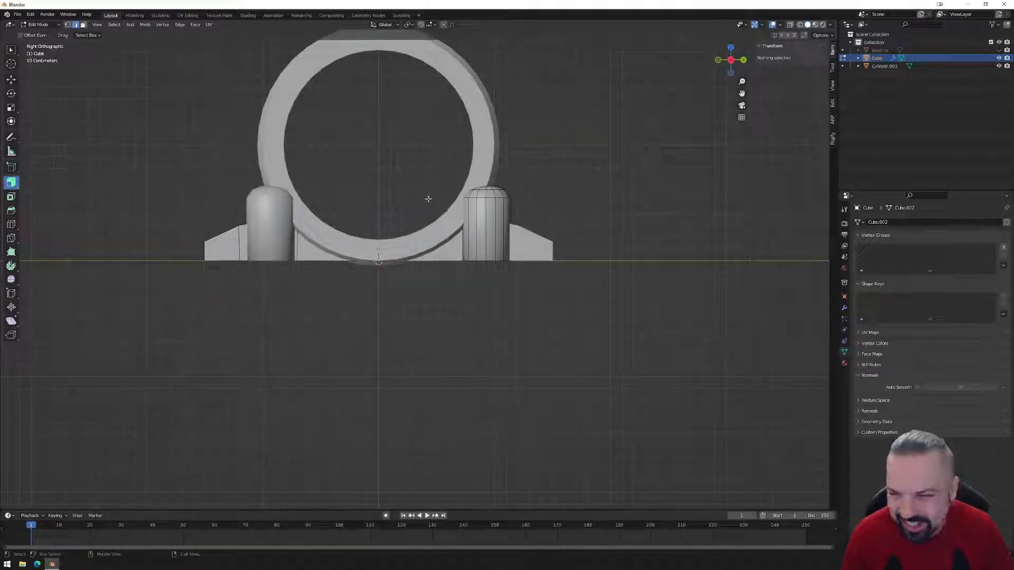
pyautogui.moveTo(428, 167); pyautogui.dragTo(531, 284)
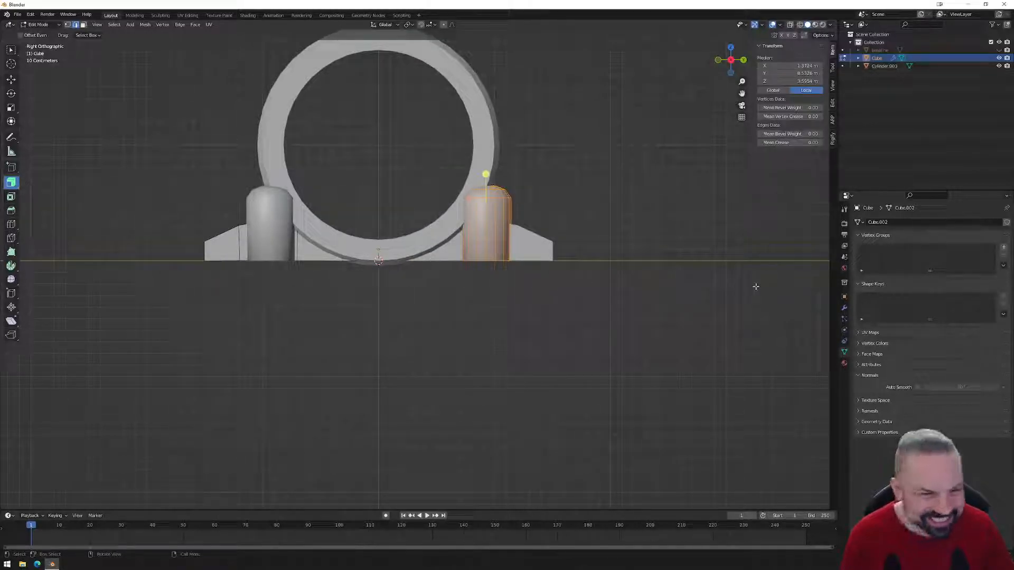
pyautogui.click(844, 308)
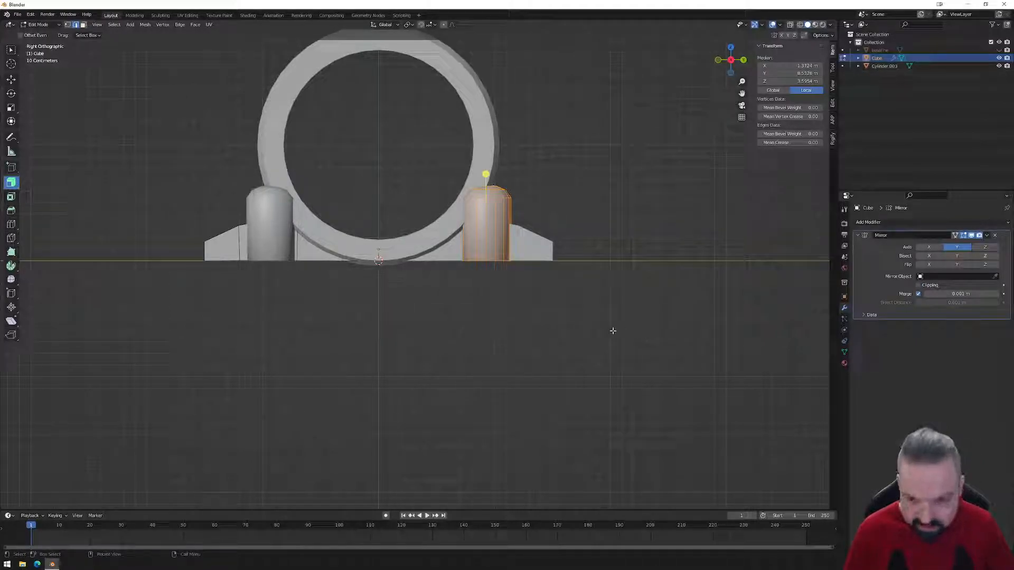
pyautogui.press('g')
pyautogui.press('Escape')
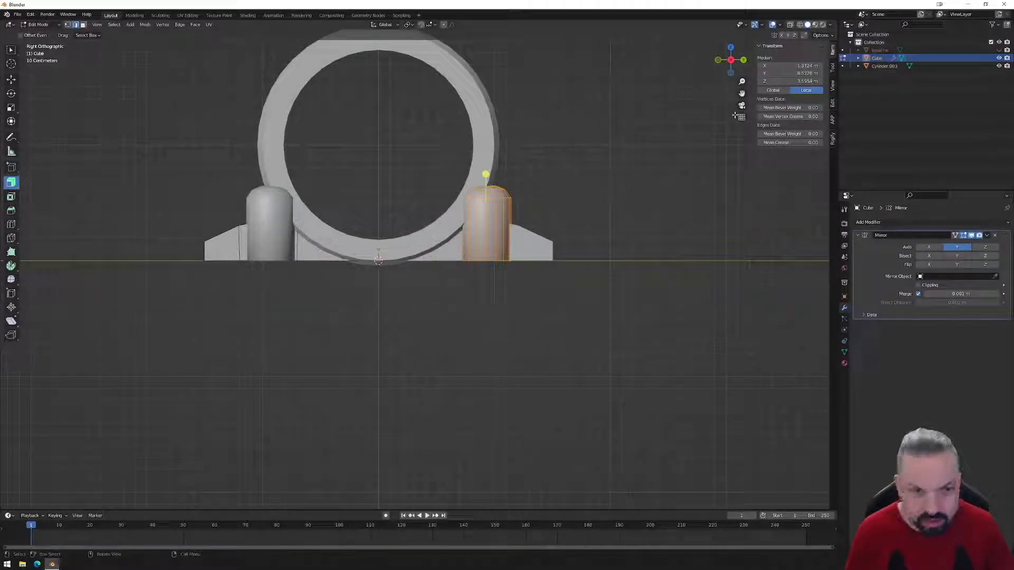
# - Enable X-ray, select the entire domed cylinder and move it about 1.9 m along negative Y to the other end of the base
pyautogui.click(790, 25)
pyautogui.moveTo(408, 166); pyautogui.dragTo(531, 296)
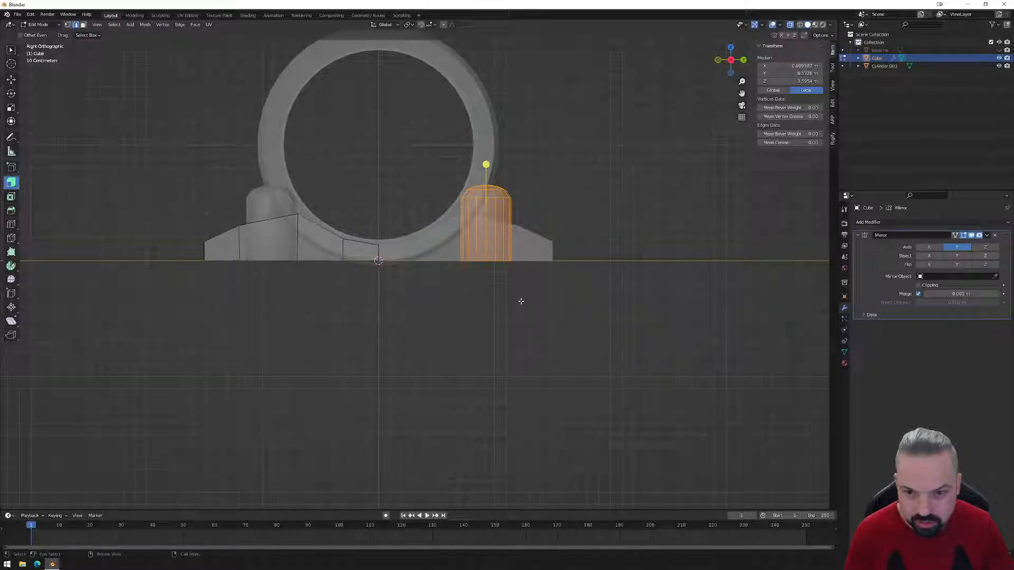
pyautogui.press('g')
pyautogui.press('y')
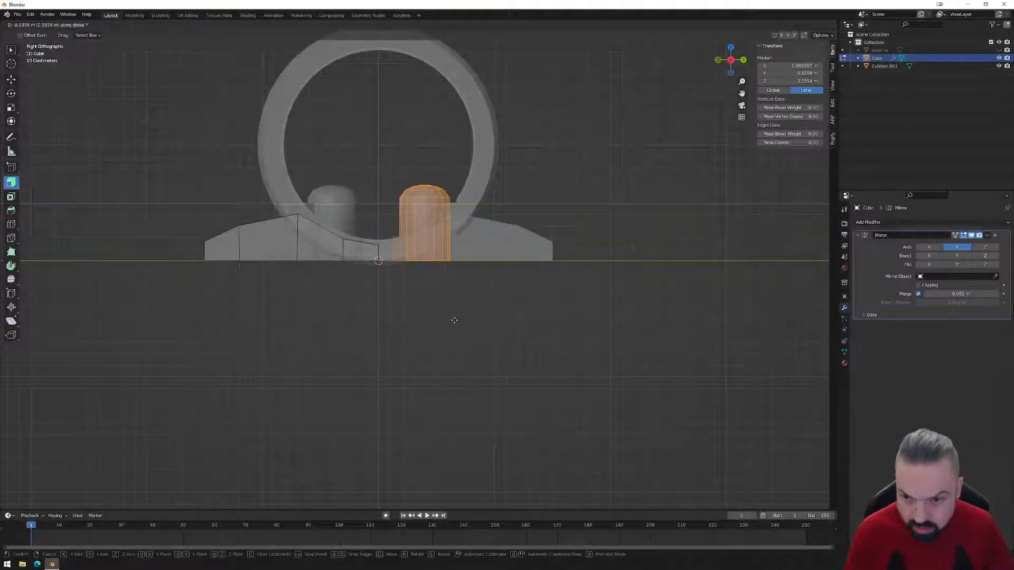
pyautogui.click(301, 322)
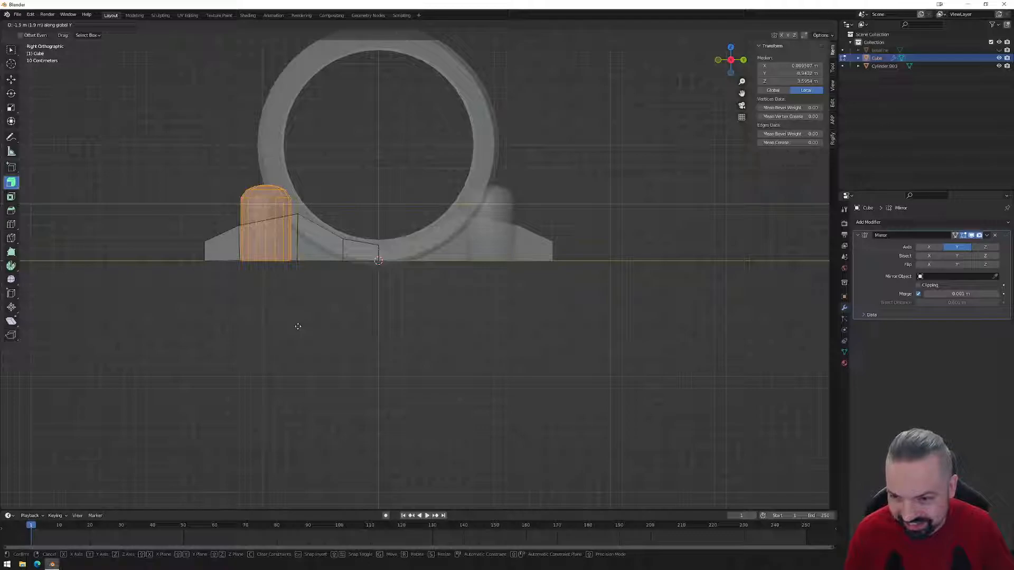
# - Duplicate the base block's outer sloped top face and reposition its ends into a near-vertical strip standing outside the domed cylinder
pyautogui.moveTo(266, 280); pyautogui.dragTo(339, 268, button='middle')
pyautogui.click(333, 259)
pyautogui.click(735, 63)
pyautogui.hotkey('shift', 'd')
pyautogui.click(417, 74)
pyautogui.keyDown('shift'); pyautogui.moveTo(423, 114); pyautogui.dragTo(425, 198, button='middle'); pyautogui.keyUp('shift')
pyautogui.press('g')
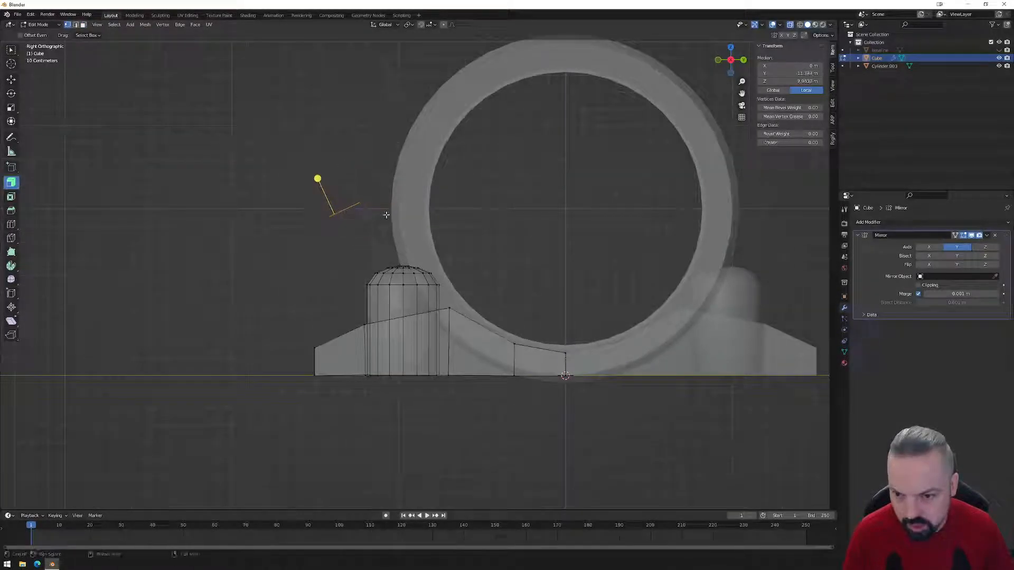
pyautogui.press('g')
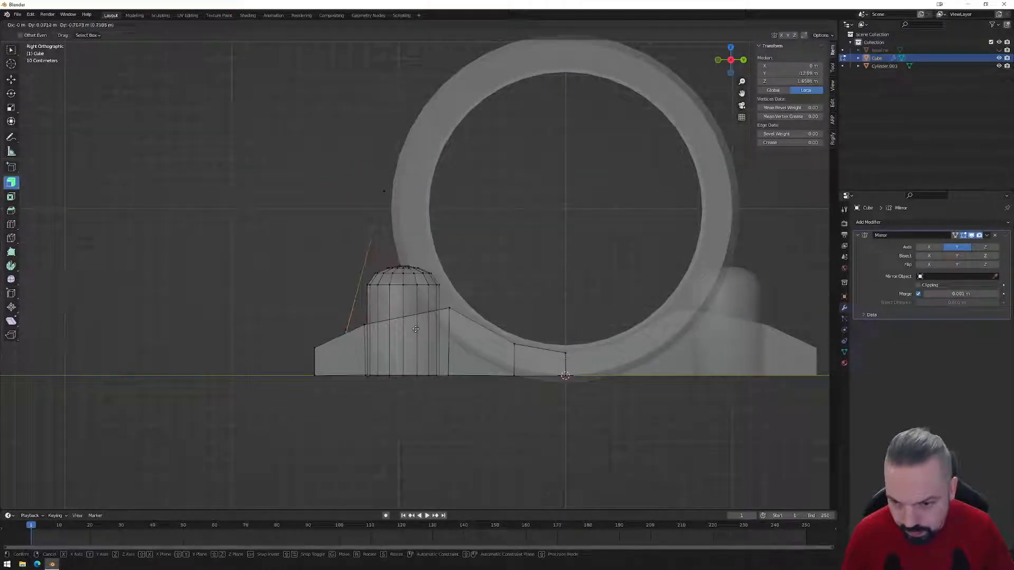
pyautogui.click(377, 323)
pyautogui.press('g')
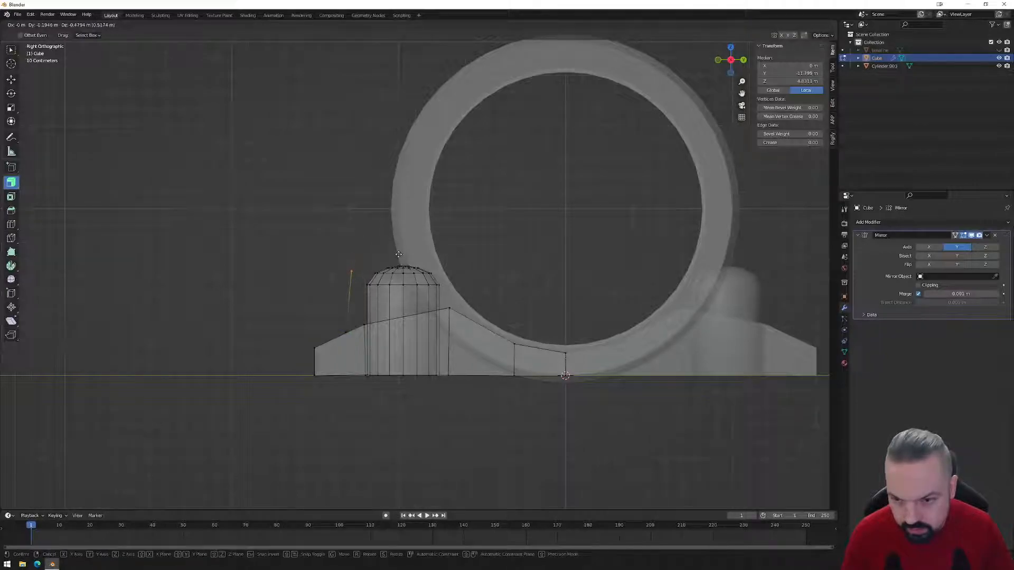
pyautogui.click(395, 242)
# - Select the whole near-vertical strip and narrow it along X to a scale of about 0.42
pyautogui.moveTo(396, 246); pyautogui.dragTo(431, 316, button='middle')
pyautogui.click(373, 307)
pyautogui.keyDown('shift'); pyautogui.click(357, 310); pyautogui.keyUp('shift')
pyautogui.scroll(2, 433, 326)
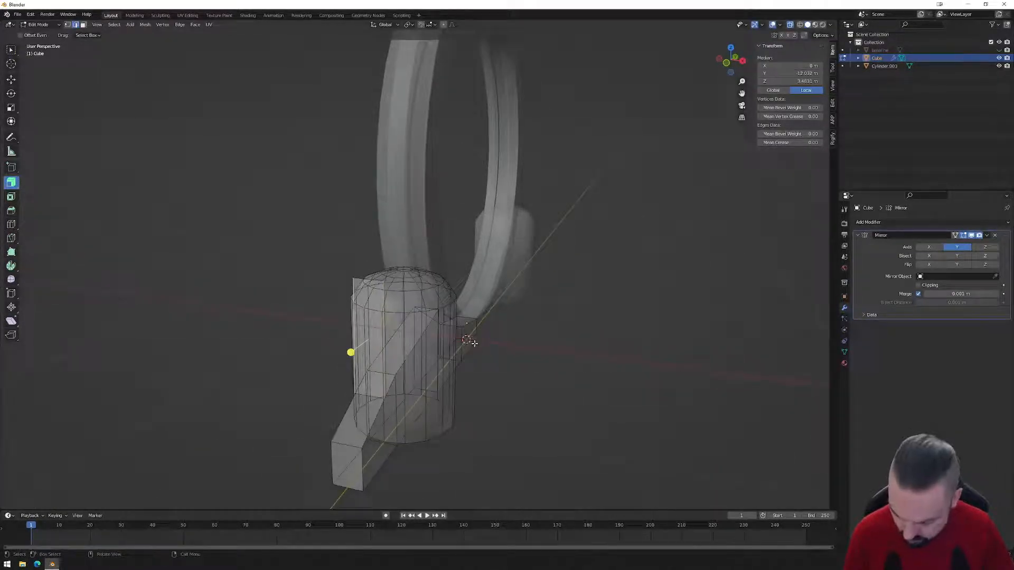
pyautogui.press('s')
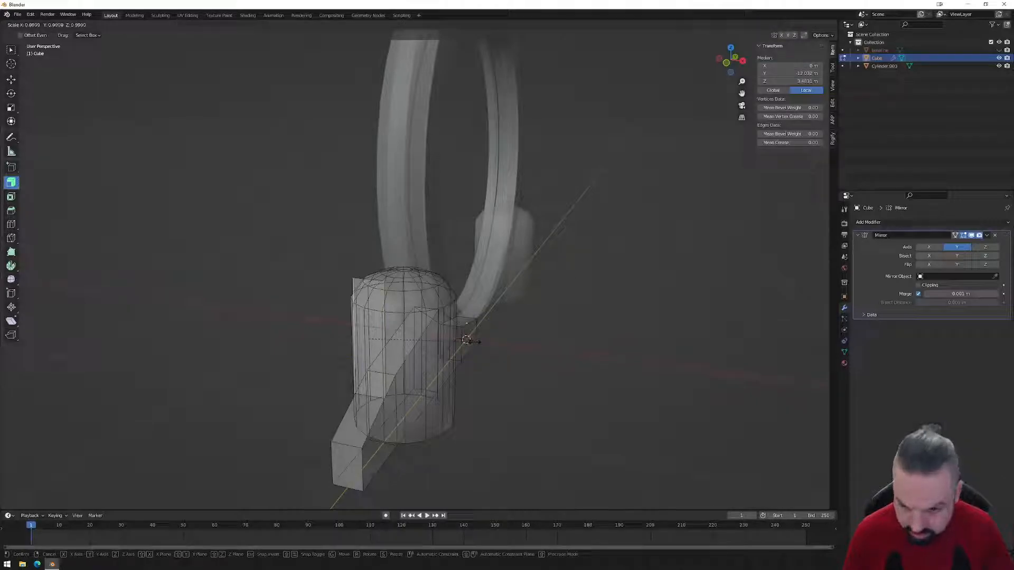
pyautogui.press('x')
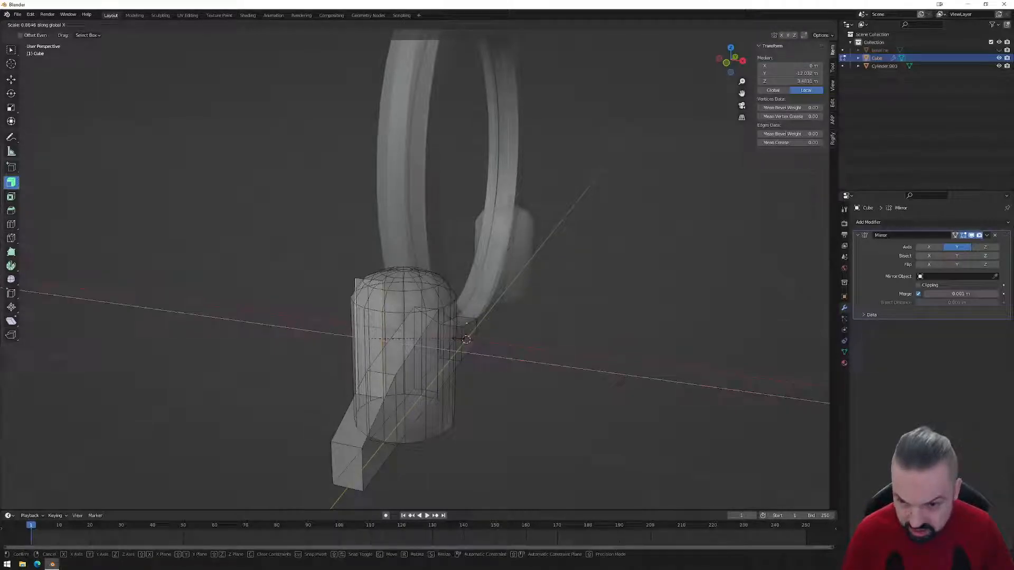
pyautogui.click(415, 340)
pyautogui.moveTo(415, 340); pyautogui.dragTo(383, 317, button='middle')
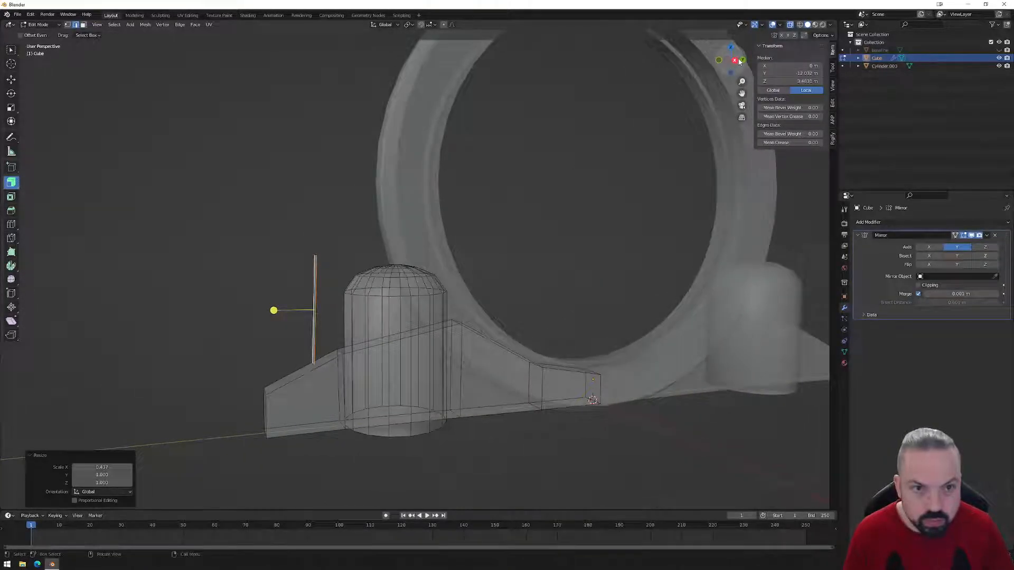
# - Raise the strip's top edge by about 0.28 m and extrude it in segments that curve inward up to the ring's outer side
pyautogui.click(735, 60)
pyautogui.moveTo(316, 238); pyautogui.dragTo(361, 263, button='middle')
pyautogui.click(318, 261)
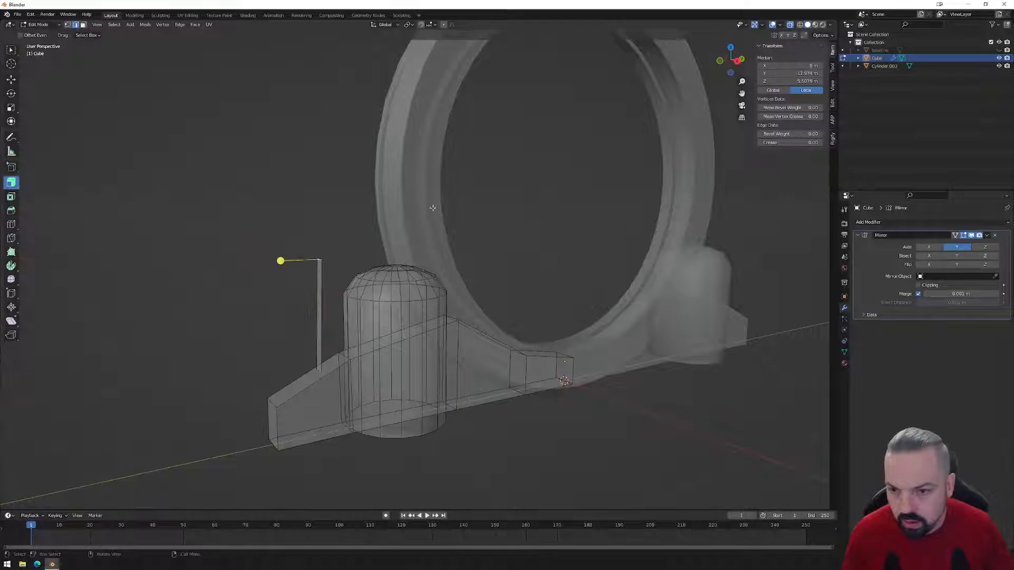
pyautogui.click(737, 62)
pyautogui.press('g')
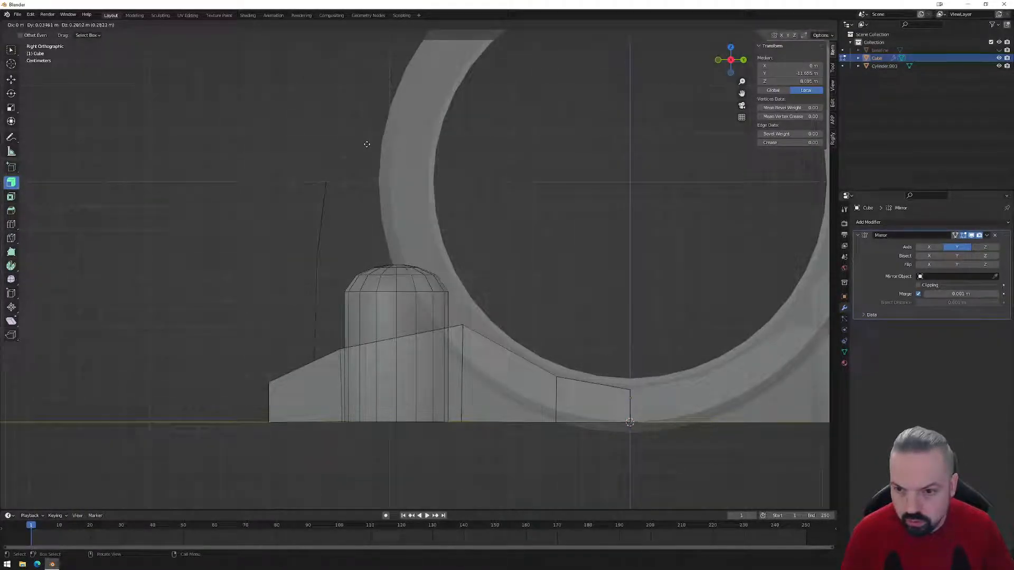
pyautogui.click(368, 142)
pyautogui.press('e')
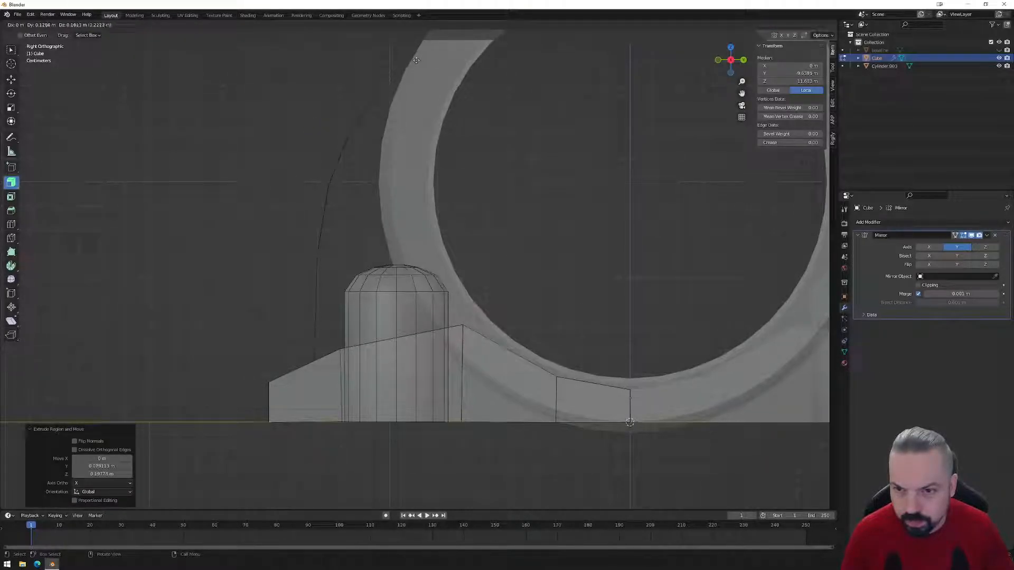
pyautogui.click(443, 54)
pyautogui.scroll(-3, 392, 134)
pyautogui.moveTo(412, 166)
pyautogui.mouseDown(button='middle')
pyautogui.moveTo(465, 183)
pyautogui.moveTo(430, 173)
pyautogui.mouseUp(button='middle')
pyautogui.scroll(1, 430, 173)
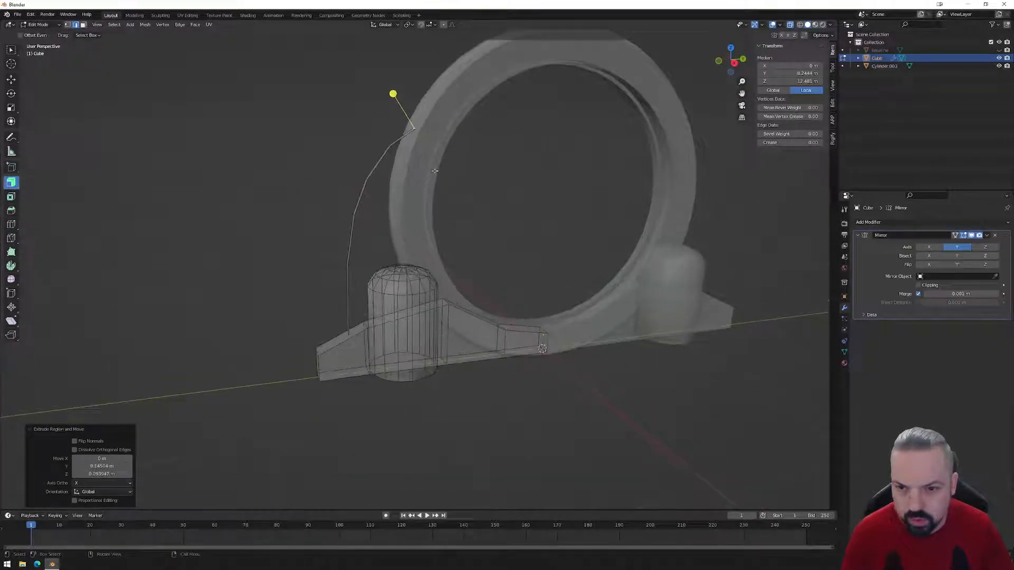
# - Extrude the strip's end edge back down in segments, following the outer curve on its inner side into the domed cylinder and base
pyautogui.click(734, 62)
pyautogui.press('g')
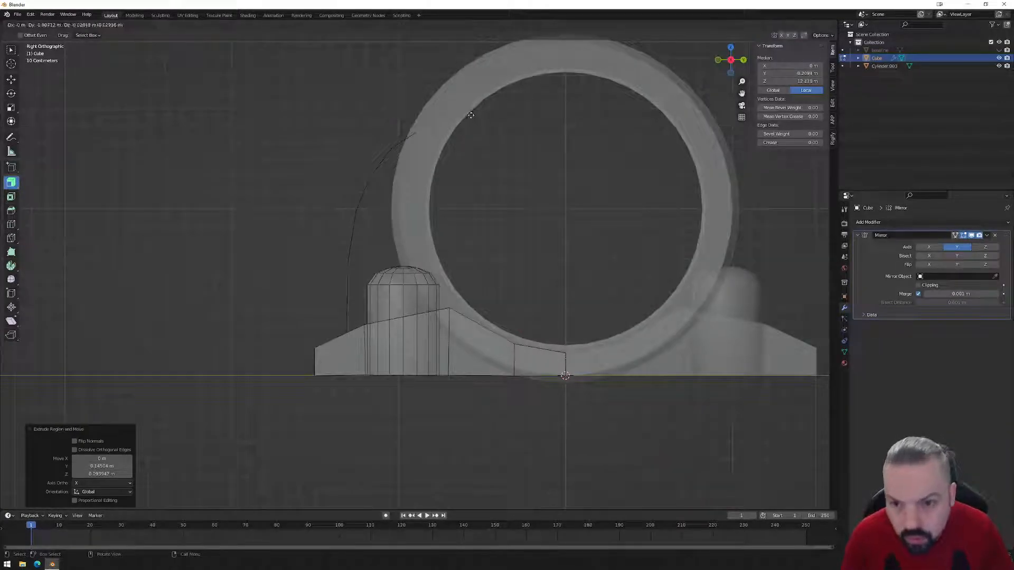
pyautogui.click(448, 139)
pyautogui.press('e')
pyautogui.click(432, 171)
pyautogui.press('e')
pyautogui.click(420, 209)
pyautogui.press('e')
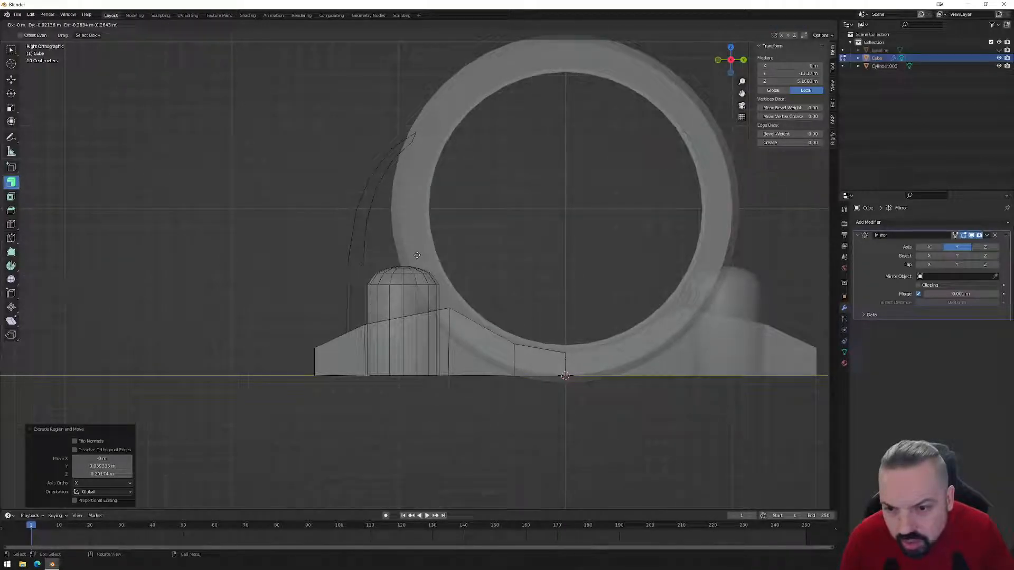
pyautogui.click(419, 254)
pyautogui.press('e')
pyautogui.click(427, 279)
pyautogui.press('e')
pyautogui.click(429, 344)
pyautogui.press('e')
pyautogui.rightClick(400, 350)
# - Fill faces between the outer and inner edges along the curved arm's positive-X side, segment by segment
pyautogui.moveTo(400, 351); pyautogui.dragTo(461, 368, button='middle')
pyautogui.scroll(3, 402, 271)
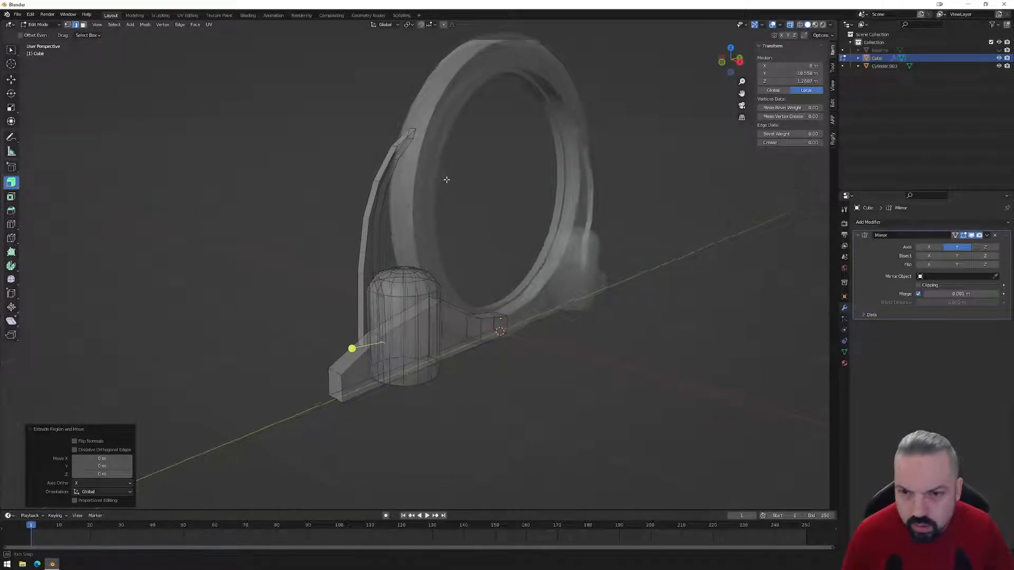
pyautogui.click(401, 110)
pyautogui.keyDown('shift'); pyautogui.click(401, 120); pyautogui.keyUp('shift')
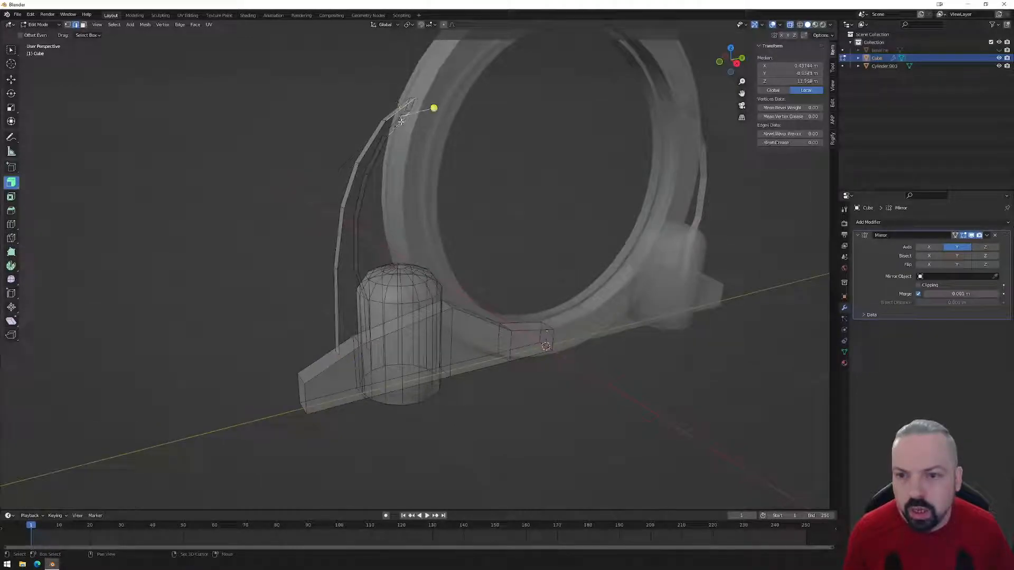
pyautogui.press('f')
pyautogui.click(368, 148)
pyautogui.keyDown('shift'); pyautogui.click(378, 158); pyautogui.keyUp('shift')
pyautogui.press('f')
pyautogui.click(355, 182)
pyautogui.keyDown('shift'); pyautogui.click(365, 191); pyautogui.keyUp('shift')
pyautogui.press('f')
pyautogui.click(342, 228)
pyautogui.keyDown('shift'); pyautogui.click(358, 233); pyautogui.keyUp('shift')
pyautogui.press('f')
pyautogui.click(338, 284)
pyautogui.keyDown('shift'); pyautogui.click(351, 278); pyautogui.keyUp('shift')
pyautogui.press('f')
pyautogui.click(359, 276)
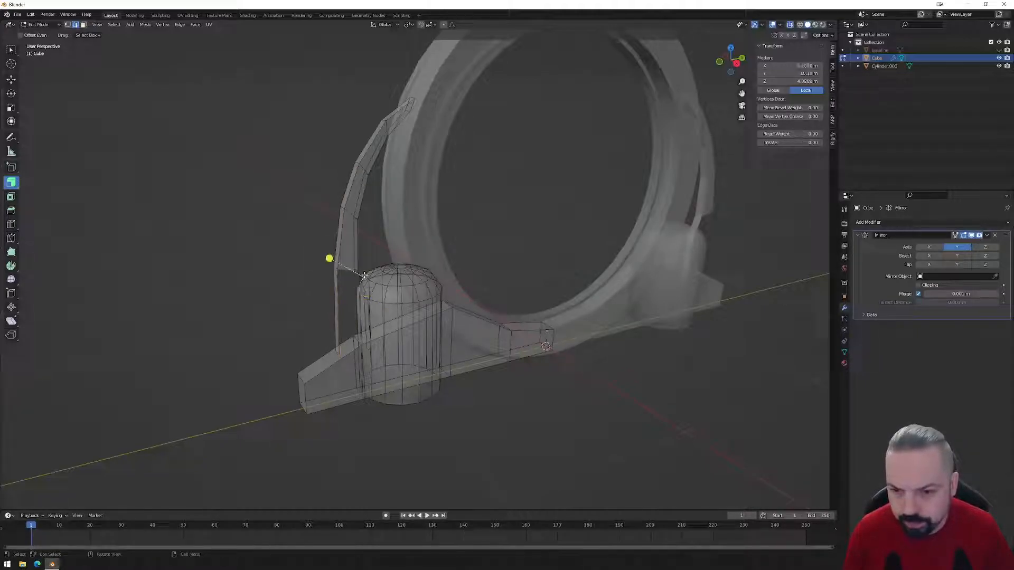
pyautogui.click(360, 279)
pyautogui.keyDown('shift'); pyautogui.click(339, 282); pyautogui.keyUp('shift')
pyautogui.press('f')
# - Fill the lowest face on the curved arm's negative-X side, where it meets the base block
pyautogui.moveTo(339, 282); pyautogui.dragTo(459, 311, button='middle')
pyautogui.scroll(3, 343, 301)
pyautogui.click(362, 320)
pyautogui.click(333, 330)
pyautogui.click(334, 330)
pyautogui.keyDown('shift'); pyautogui.click(318, 331); pyautogui.keyUp('shift')
pyautogui.press('f')
pyautogui.scroll(-4, 459, 310)
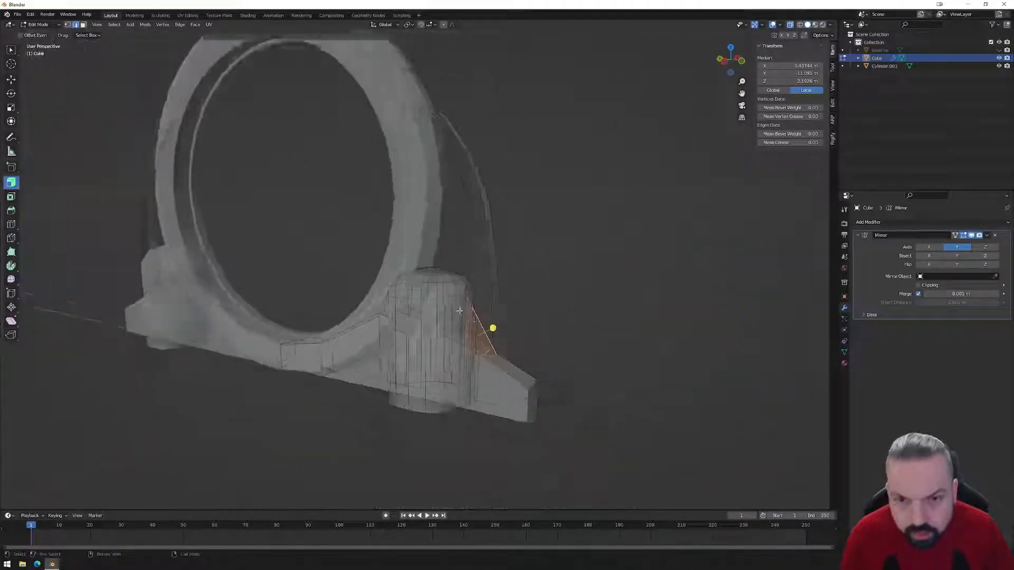
# - Fill the remaining faces between the outer and inner edges on the curved arm's negative-X side, working down from the ring
pyautogui.click(436, 141)
pyautogui.keyDown('shift'); pyautogui.click(429, 149); pyautogui.keyUp('shift')
pyautogui.press('f')
pyautogui.click(452, 156)
pyautogui.keyDown('shift'); pyautogui.click(446, 178); pyautogui.keyUp('shift')
pyautogui.press('f')
pyautogui.click(466, 193)
pyautogui.keyDown('shift'); pyautogui.click(457, 207); pyautogui.keyUp('shift')
pyautogui.press('f')
pyautogui.click(476, 238)
pyautogui.keyDown('shift'); pyautogui.click(465, 248); pyautogui.keyUp('shift')
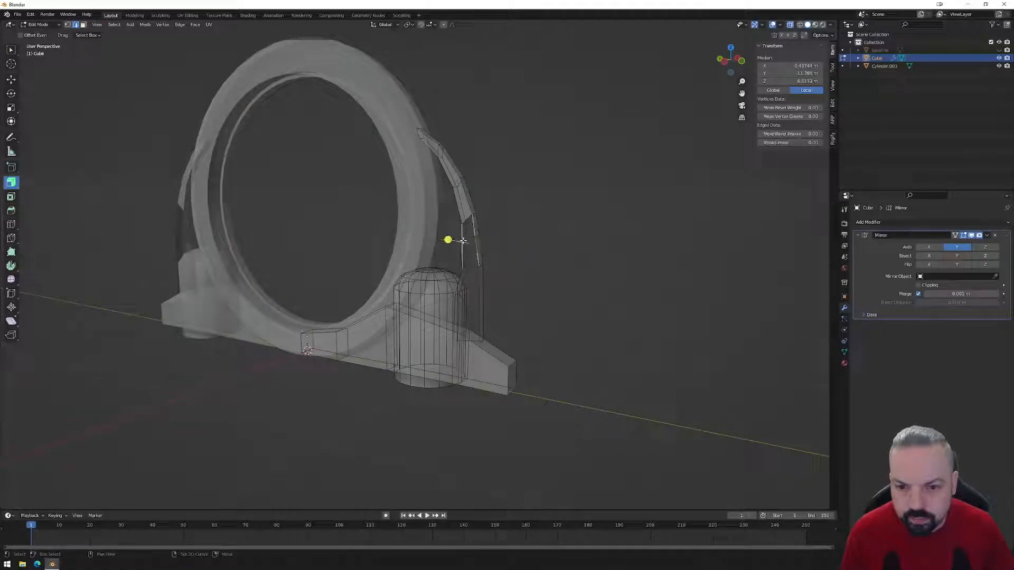
pyautogui.press('f')
pyautogui.click(478, 279)
pyautogui.keyDown('shift'); pyautogui.click(469, 303); pyautogui.keyUp('shift')
pyautogui.press('f')
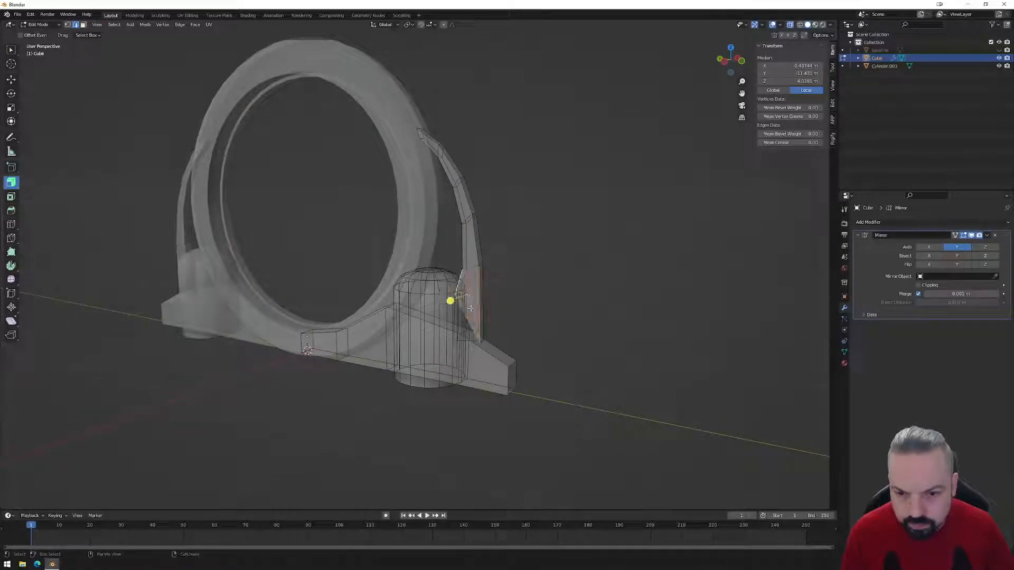
pyautogui.click(464, 316)
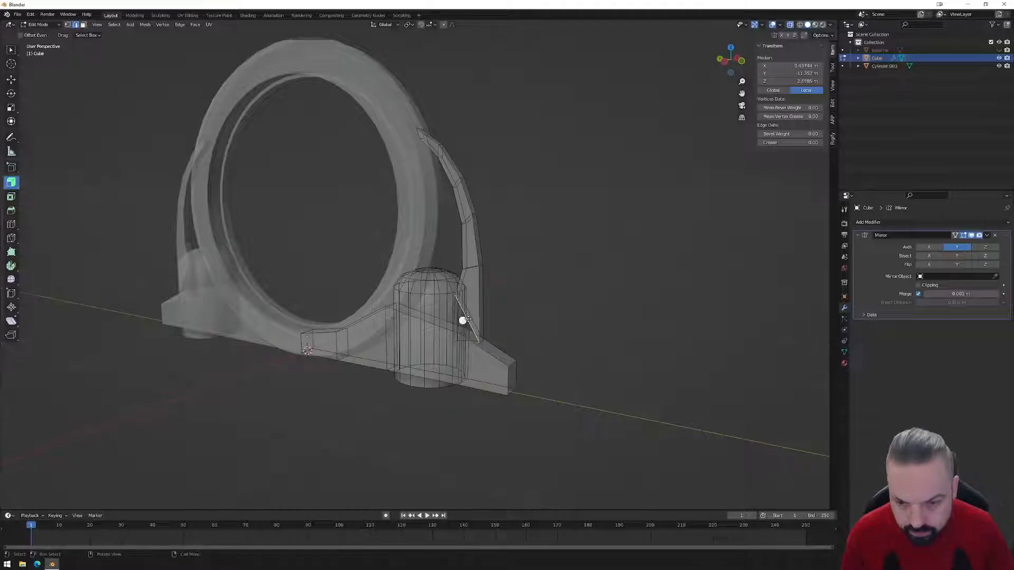
# - Fill the remaining gap at the curved arm's lower end beside the cylinder, then leave Edit Mode and turn off X-ray
pyautogui.scroll(3, 464, 317)
pyautogui.moveTo(492, 339); pyautogui.dragTo(488, 269, button='middle')
pyautogui.keyDown('shift'); pyautogui.click(463, 336); pyautogui.keyUp('shift')
pyautogui.press('f')
pyautogui.scroll(-4, 464, 293)
pyautogui.press('Tab')
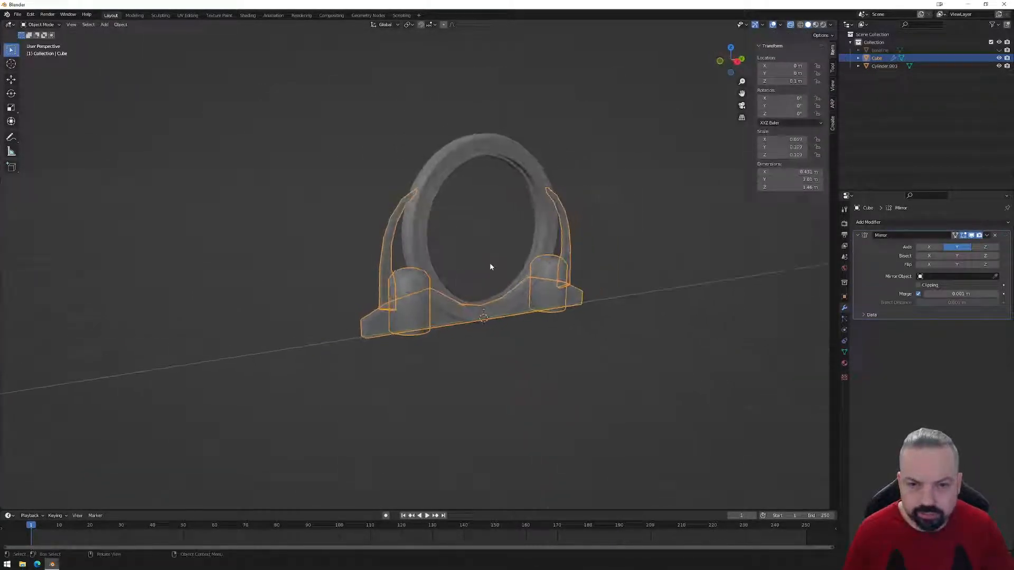
pyautogui.click(791, 25)
pyautogui.moveTo(548, 173); pyautogui.dragTo(502, 199, button='middle')
pyautogui.click(553, 194)
pyautogui.scroll(3, 418, 208)
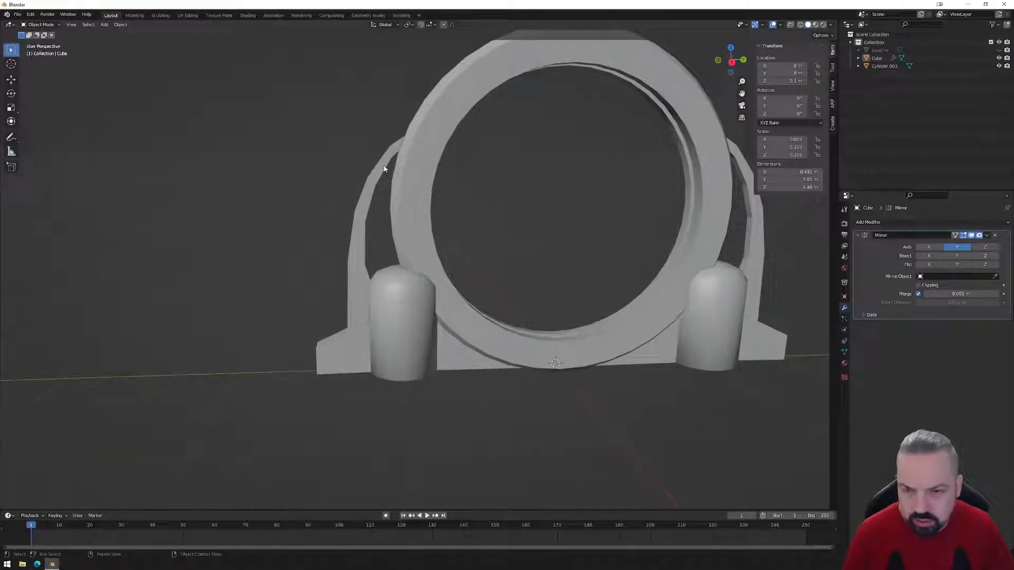
# - Add four centred loop cuts across the curved arm, one in each long segment from the ring down to the cylinder
pyautogui.press('Tab')
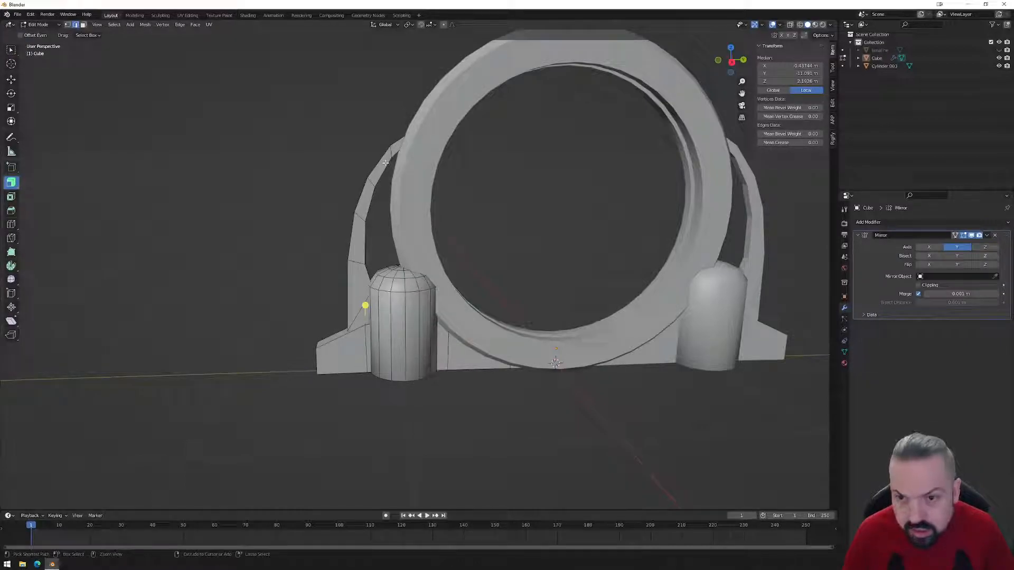
pyautogui.click(402, 134)
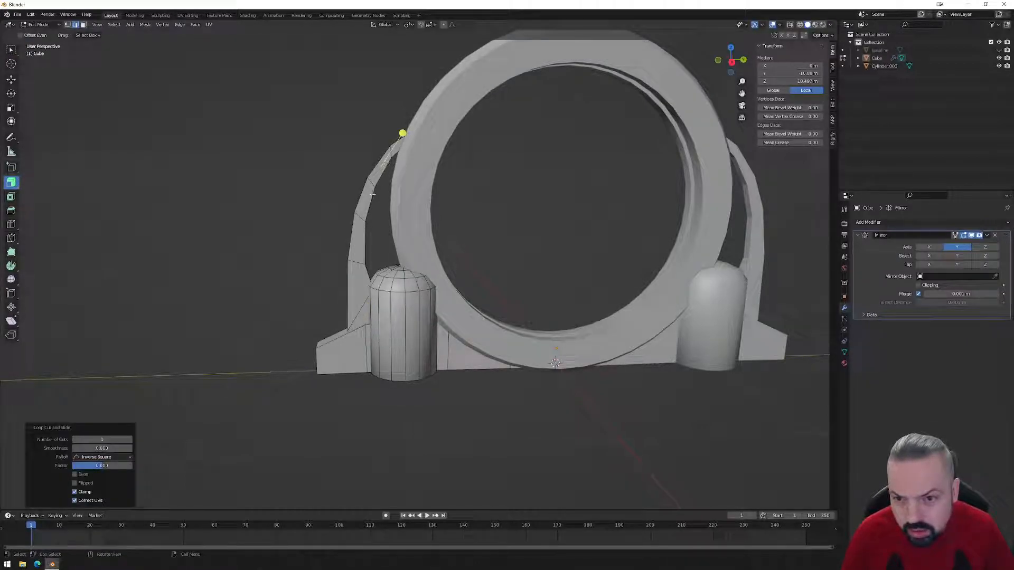
pyautogui.click(368, 198)
pyautogui.rightClick(368, 197)
pyautogui.hotkey('ctrl', 'r')
pyautogui.click(357, 239)
pyautogui.rightClick(358, 240)
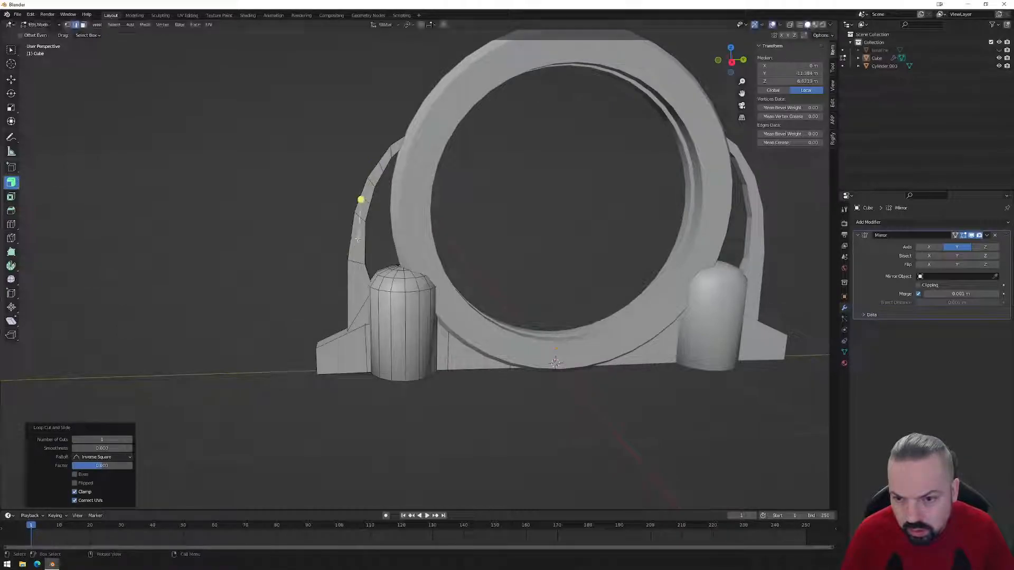
pyautogui.hotkey('ctrl', 'r')
pyautogui.click(358, 283)
pyautogui.rightClick(358, 284)
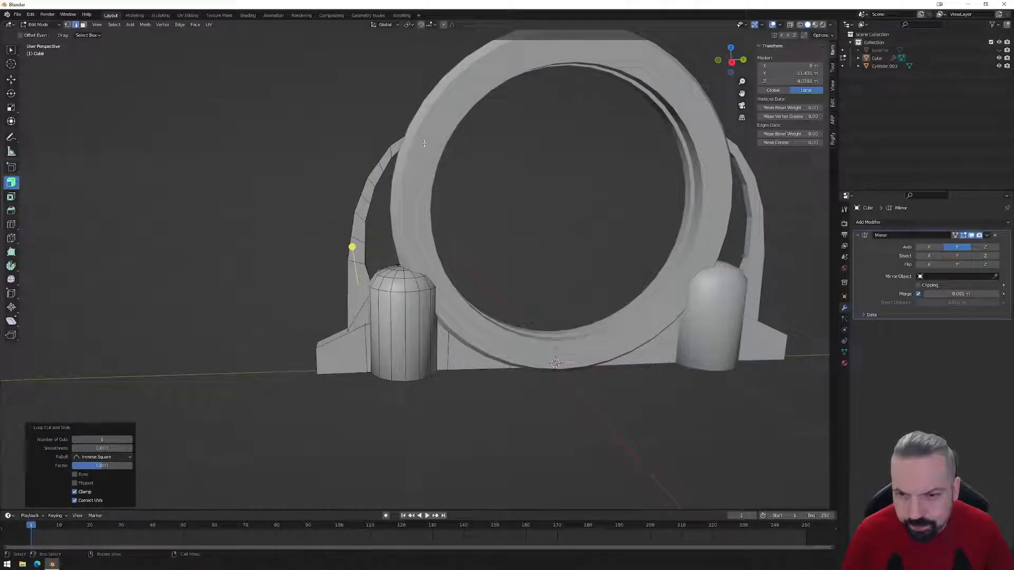
# - In the right side view with X-ray on, nudge the arm's uppermost new loop slightly outward to round the curve
pyautogui.click(733, 64)
pyautogui.scroll(3, 348, 81)
pyautogui.press('1')
pyautogui.moveTo(364, 108); pyautogui.dragTo(365, 108)
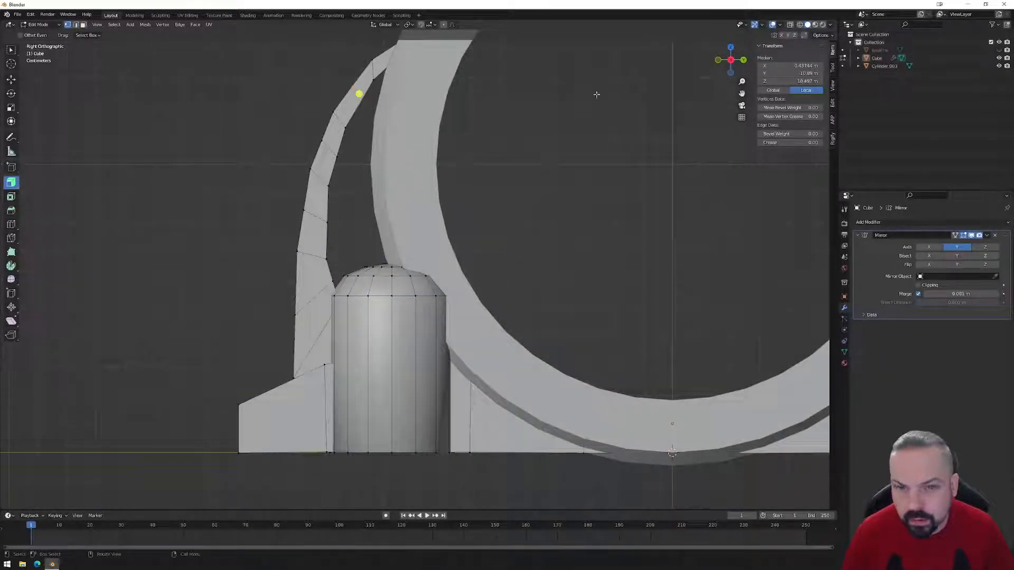
pyautogui.click(789, 25)
pyautogui.moveTo(348, 71); pyautogui.dragTo(366, 111)
pyautogui.press('g')
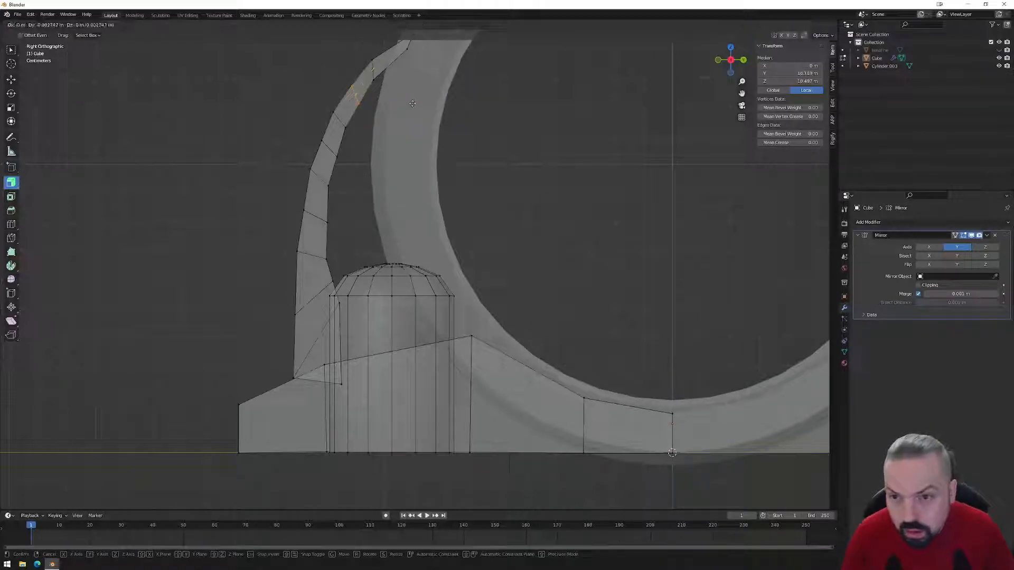
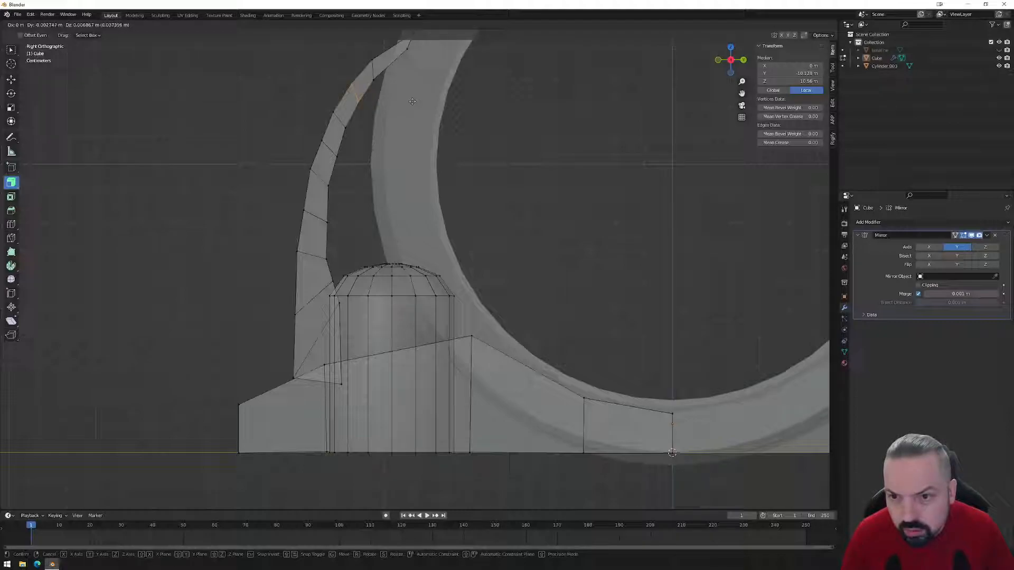
pyautogui.click(411, 101)
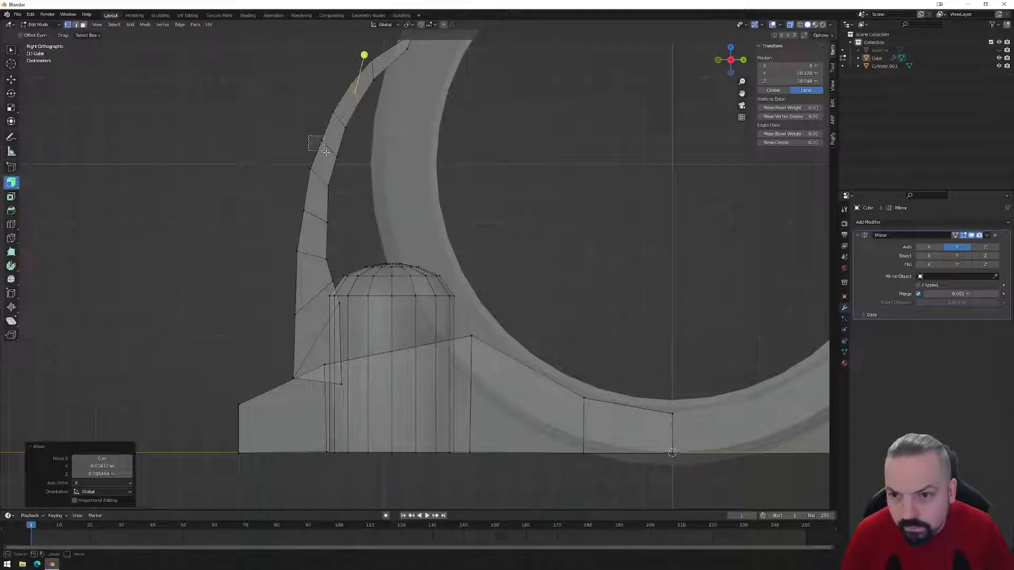
# - Nudge the two middle new loops of the arm slightly outward to smooth its curve
pyautogui.moveTo(344, 165); pyautogui.dragTo(345, 165)
pyautogui.press('g')
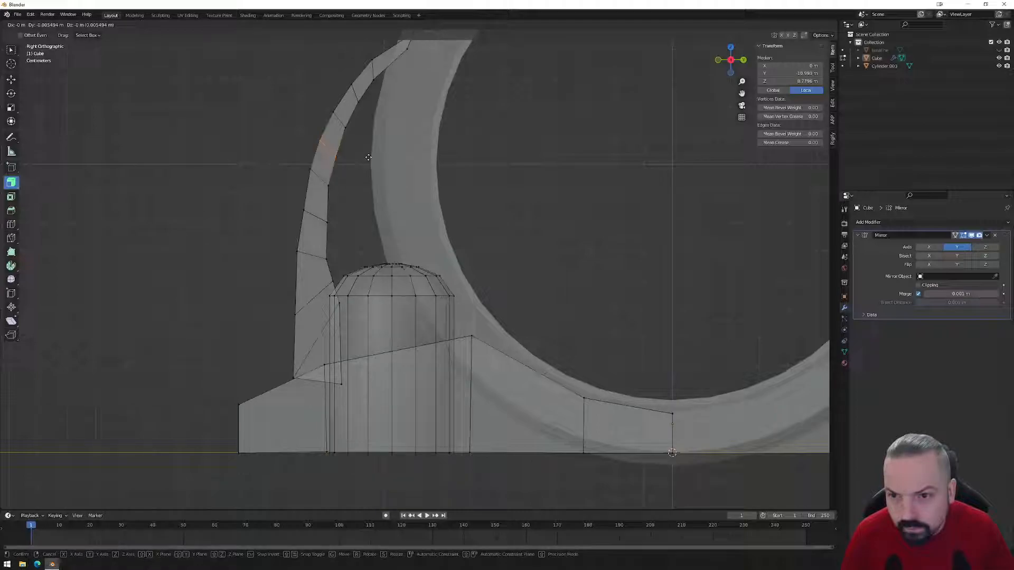
pyautogui.moveTo(291, 199); pyautogui.dragTo(325, 235)
pyautogui.press('g')
pyautogui.click(359, 221)
# - Adjust the lowest new loop's outer vertices, and its inner vertices beside the dome, to even out the arm's curve
pyautogui.moveTo(290, 285); pyautogui.dragTo(305, 329)
pyautogui.press('g')
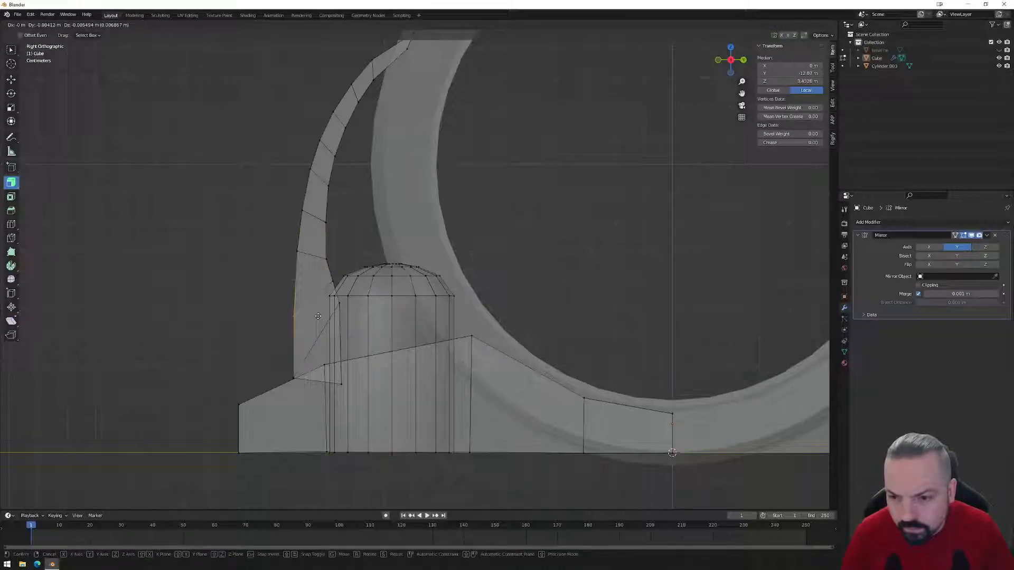
pyautogui.click(318, 316)
pyautogui.click(331, 277)
pyautogui.press('g')
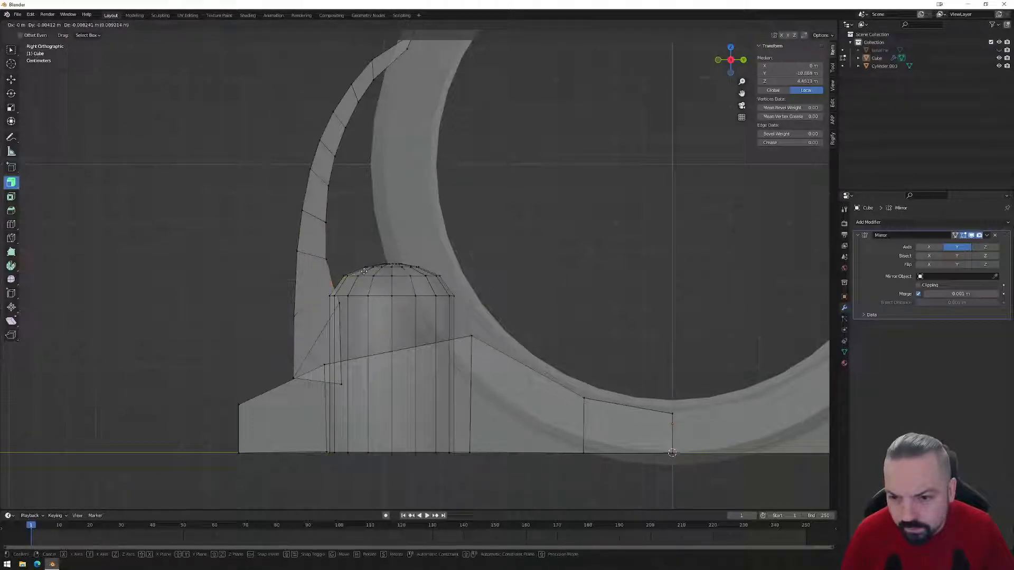
pyautogui.click(363, 272)
# - Return to Object Mode, turn off X-ray and select the base object with its arms
pyautogui.moveTo(363, 272); pyautogui.dragTo(525, 201, button='middle')
pyautogui.press('Tab')
pyautogui.scroll(-3, 482, 222)
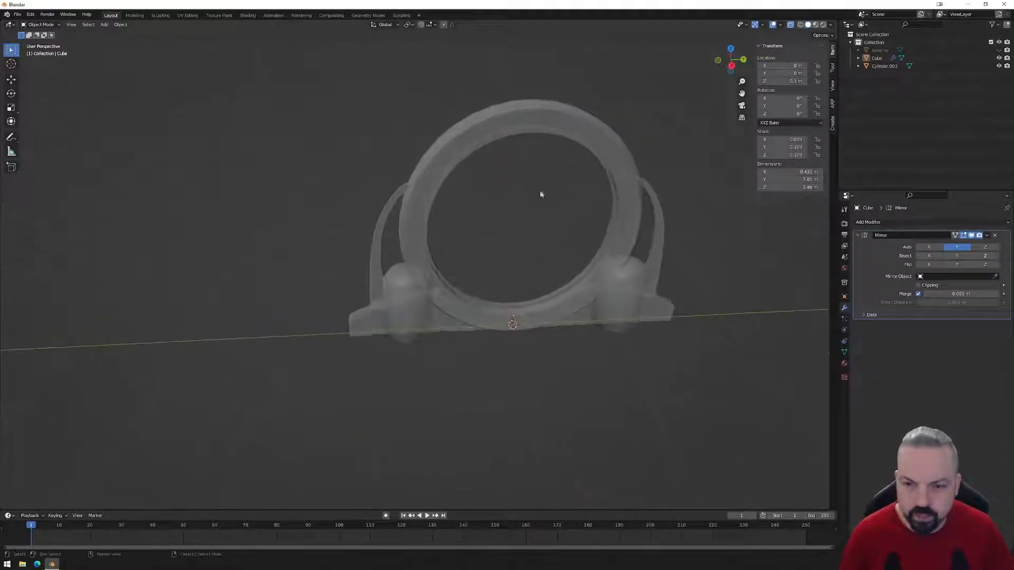
pyautogui.moveTo(570, 170); pyautogui.dragTo(631, 158, button='middle')
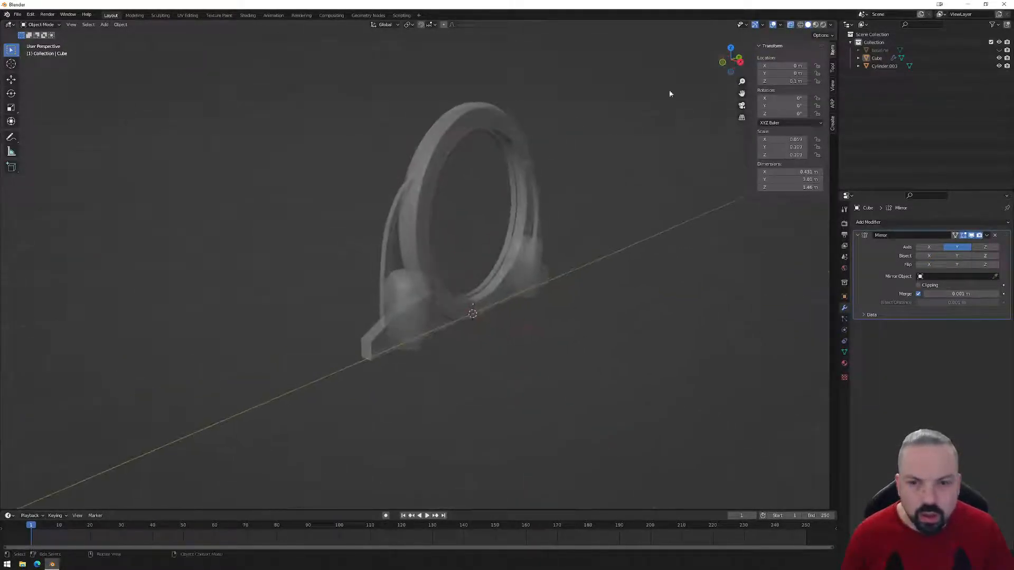
pyautogui.click(790, 24)
pyautogui.moveTo(566, 206); pyautogui.dragTo(458, 231, button='middle')
pyautogui.click(458, 231)
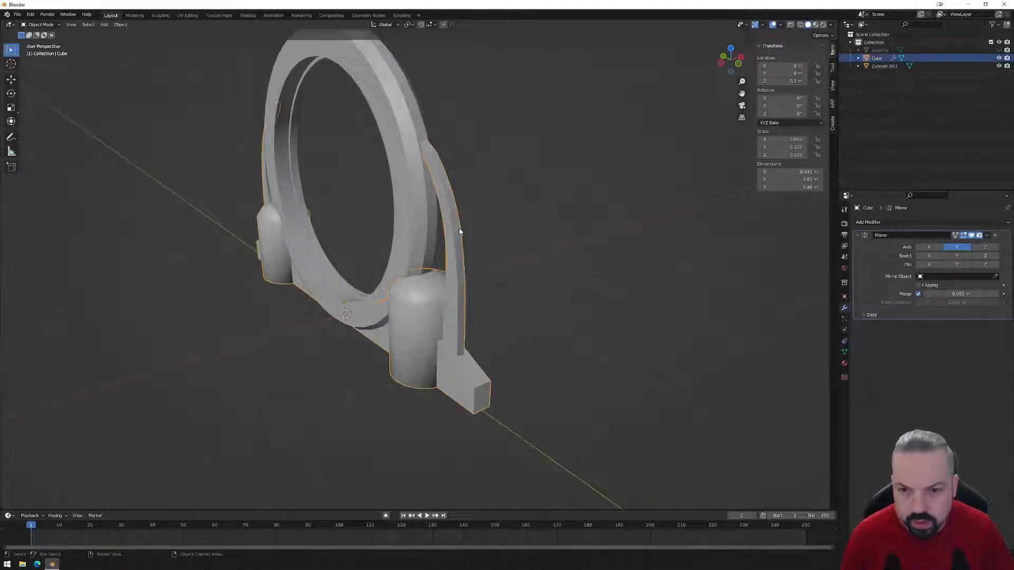
# - Enable Auto Smooth for the base object's normals and set its angle to 60°
pyautogui.click(104, 24)
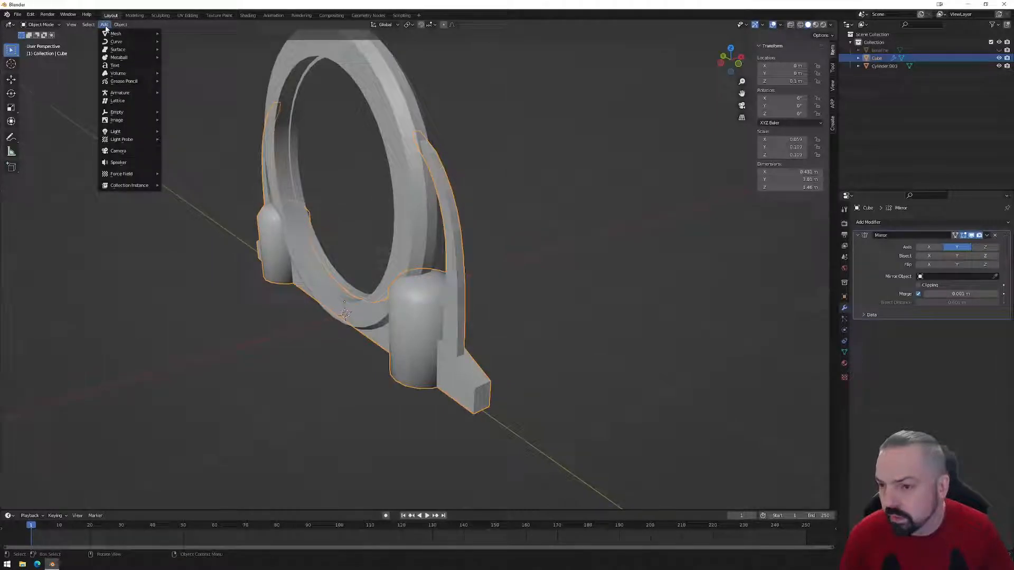
pyautogui.click(844, 352)
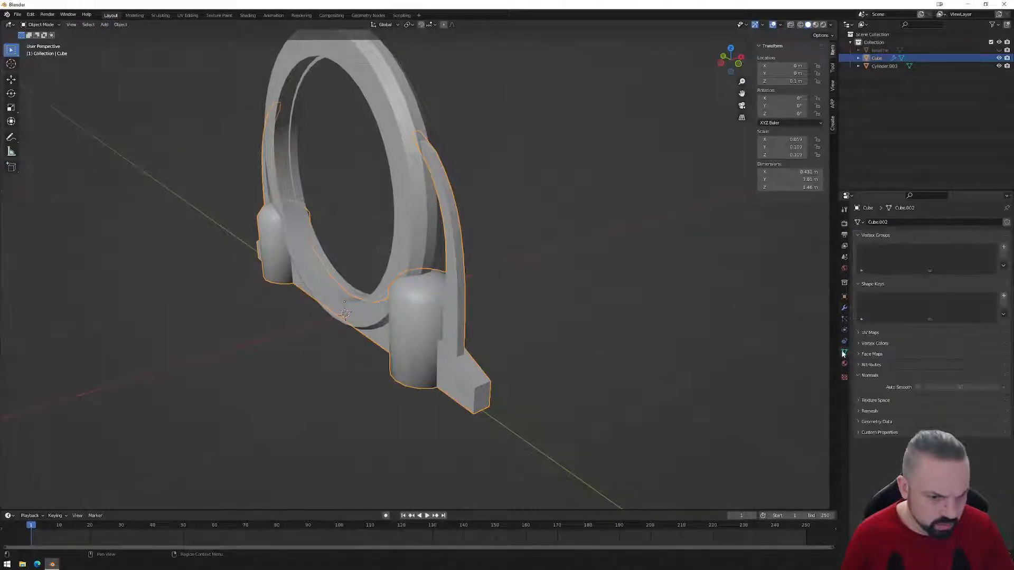
pyautogui.click(917, 387)
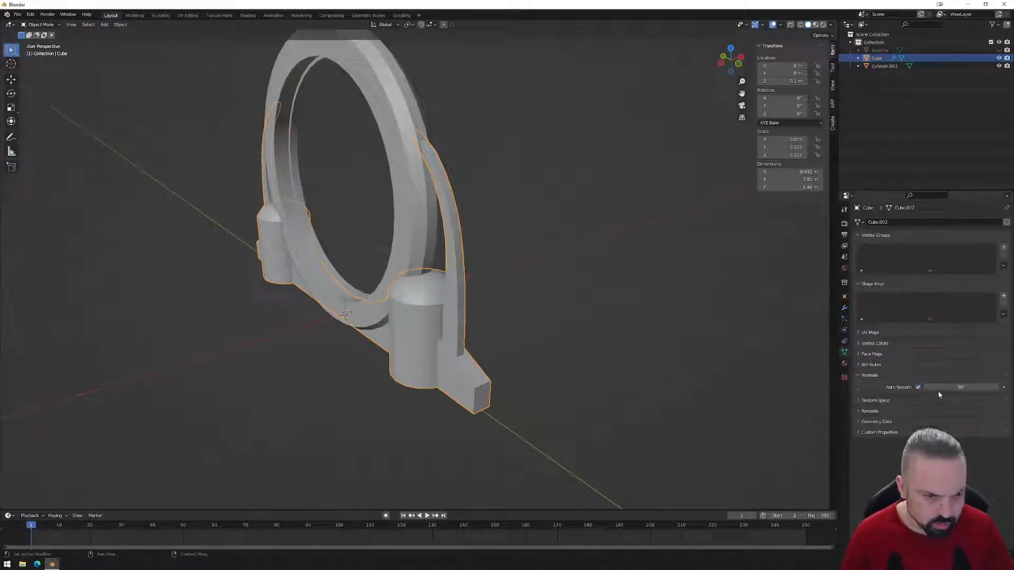
pyautogui.doubleClick(932, 388)
pyautogui.write('60')
pyautogui.press('Return')
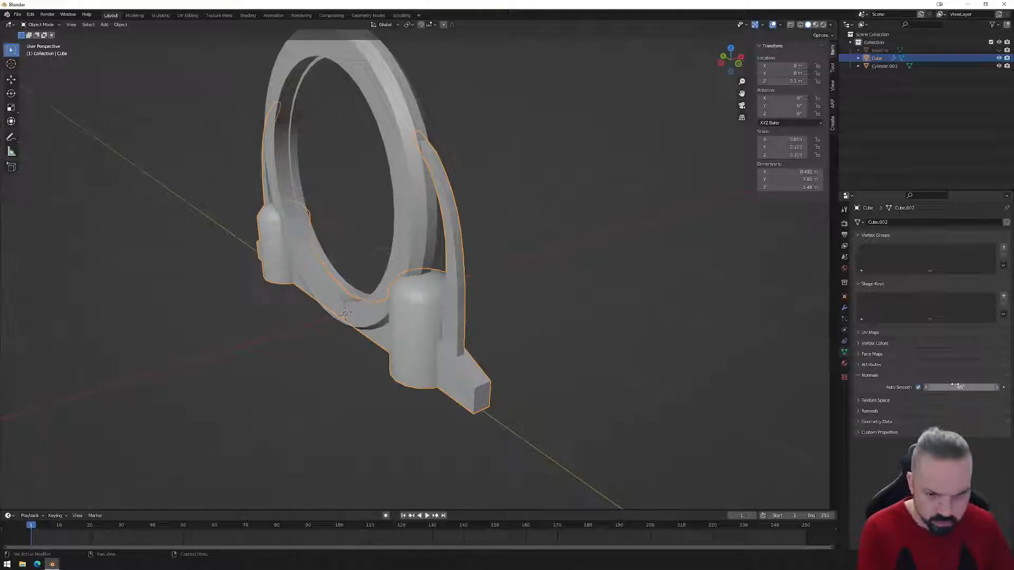
# - Select the long edge loops along both sides of the curved arm and mark them sharp
pyautogui.moveTo(531, 303)
pyautogui.mouseDown(button='middle')
pyautogui.moveTo(519, 305)
pyautogui.moveTo(535, 310)
pyautogui.mouseUp(button='middle')
pyautogui.press('Tab')
pyautogui.press('2')
pyautogui.keyDown('alt'); pyautogui.click(461, 248); pyautogui.keyUp('alt')
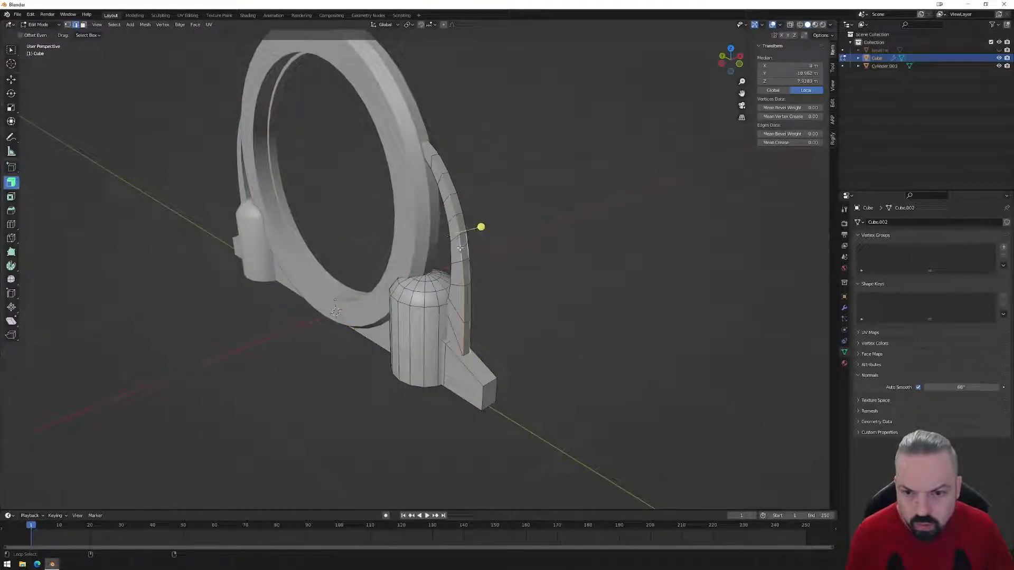
pyautogui.moveTo(450, 249); pyautogui.dragTo(387, 241, button='middle')
pyautogui.keyDown('alt'); pyautogui.keyDown('shift'); pyautogui.click(367, 230); pyautogui.keyUp('shift'); pyautogui.keyUp('alt')
pyautogui.rightClick(387, 242)
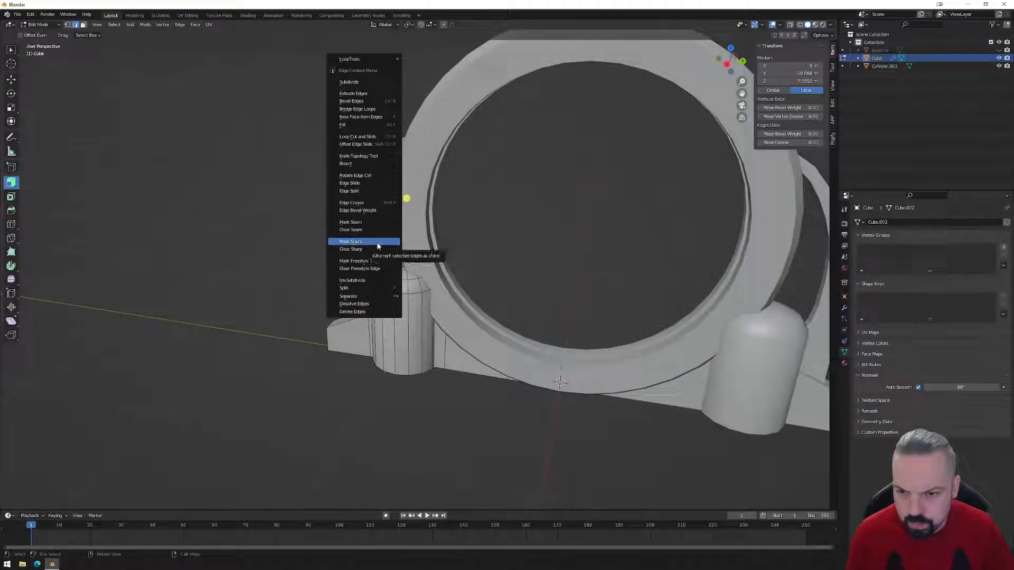
pyautogui.click(380, 242)
# - Apply Shade Smooth to the base object in Object Mode, then set its Auto Smooth angle to 60°
pyautogui.press('Tab')
pyautogui.moveTo(389, 240); pyautogui.dragTo(536, 256, button='middle')
pyautogui.click(945, 387)
pyautogui.write('60')
pyautogui.press('Return')
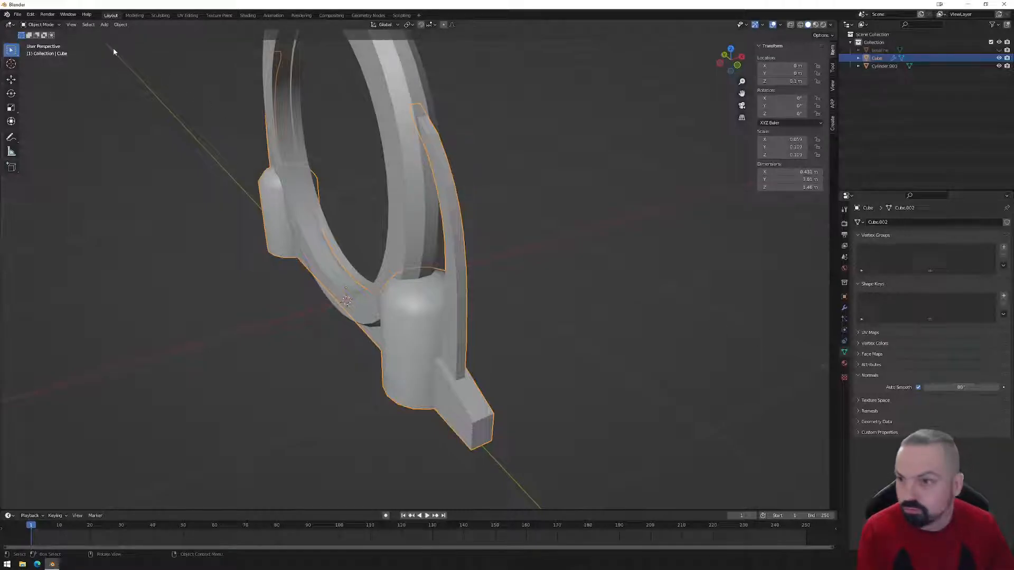
pyautogui.click(120, 24)
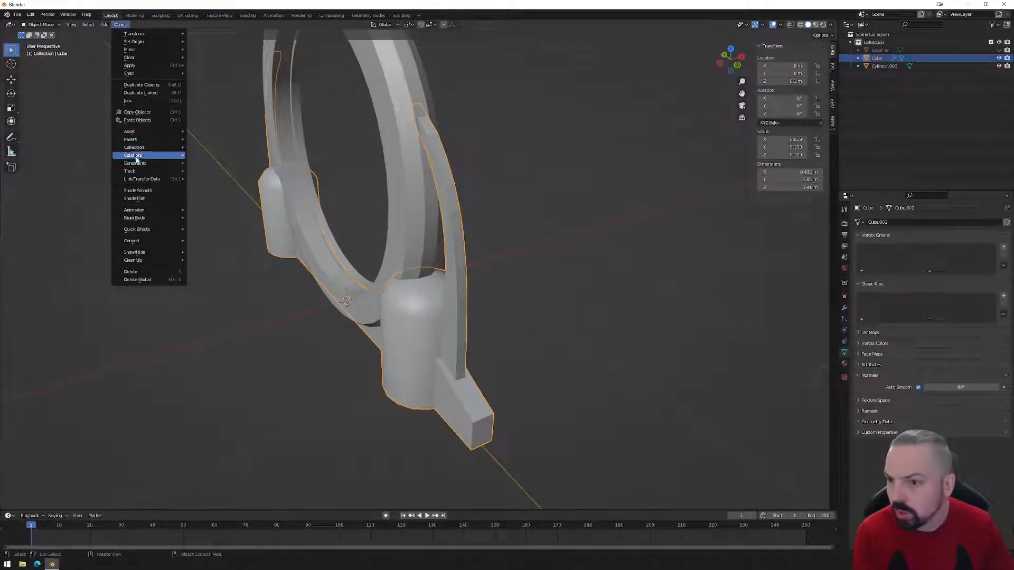
pyautogui.click(136, 190)
pyautogui.moveTo(380, 219); pyautogui.dragTo(388, 201, button='middle')
pyautogui.click(948, 387)
pyautogui.write('60')
pyautogui.press('Return')
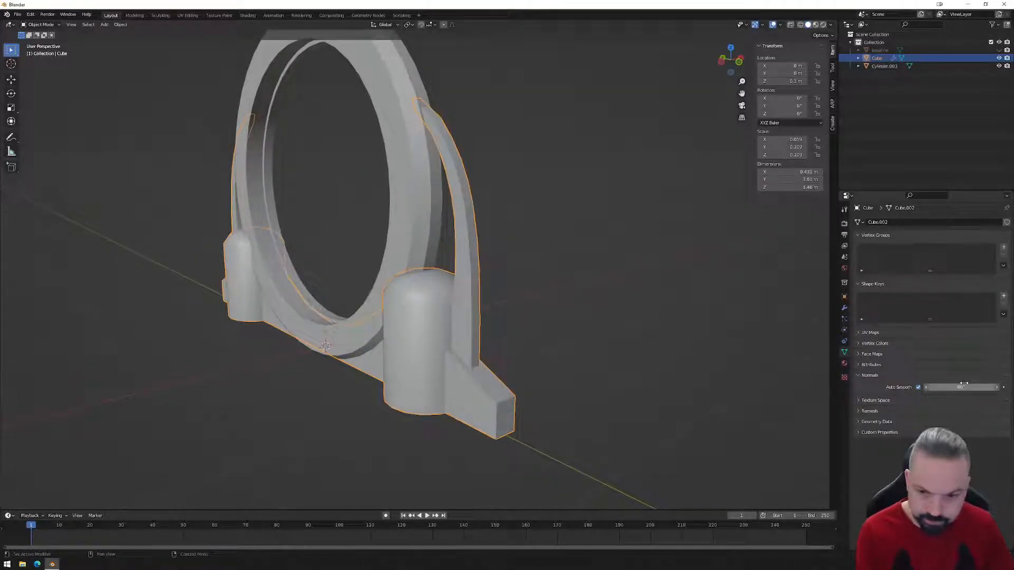
# - Select four evenly spaced vertical side faces around the domed cylinder in face mode
pyautogui.moveTo(552, 336); pyautogui.dragTo(461, 334, button='middle')
pyautogui.scroll(2, 426, 348)
pyautogui.click(460, 335)
pyautogui.click(366, 308)
pyautogui.press('Tab')
pyautogui.scroll(4, 373, 301)
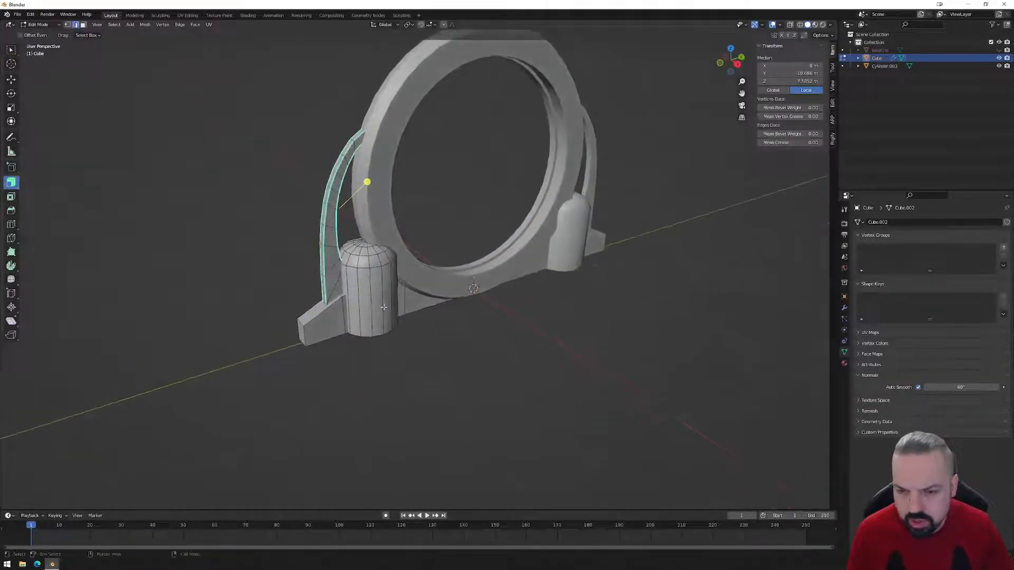
pyautogui.press('3')
pyautogui.click(378, 295)
pyautogui.moveTo(400, 301); pyautogui.dragTo(275, 264, button='middle')
pyautogui.keyDown('shift'); pyautogui.click(469, 330); pyautogui.keyUp('shift')
# - Try to extrude the selected cylinder faces with Extrude Individual, then undo the attempt
pyautogui.click(12, 183)
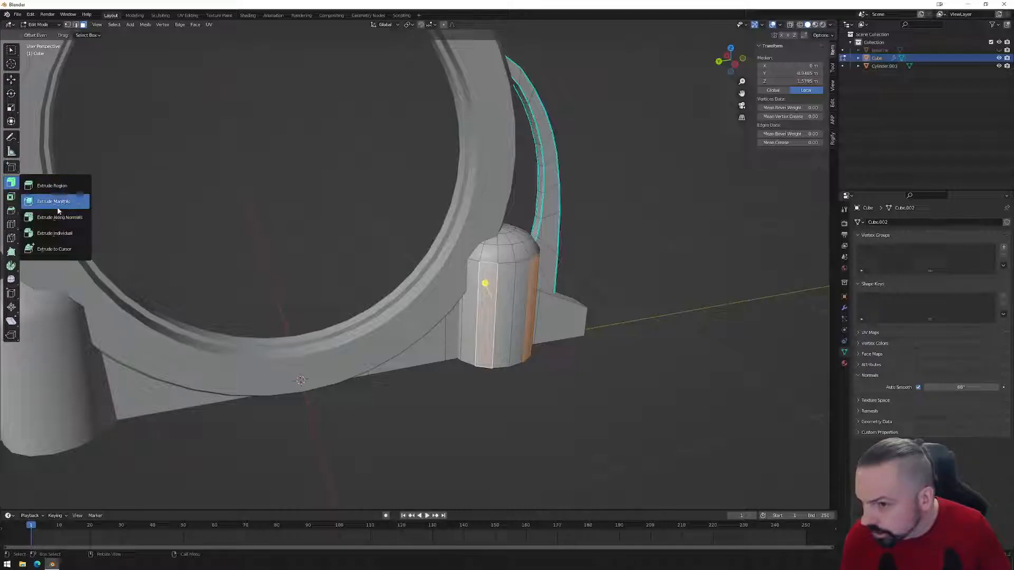
pyautogui.click(55, 232)
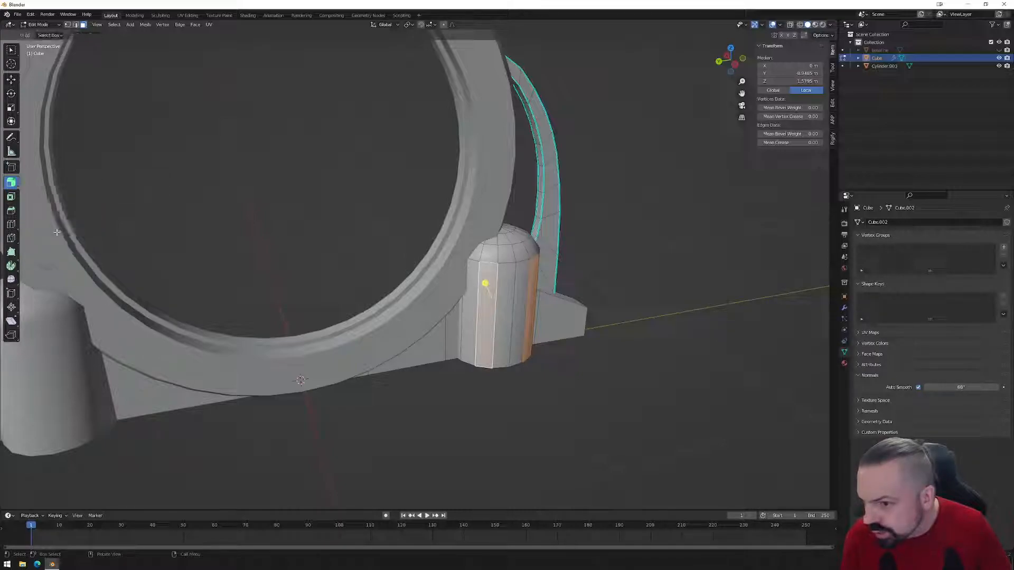
pyautogui.moveTo(483, 281); pyautogui.dragTo(484, 213)
pyautogui.click(484, 212)
pyautogui.moveTo(484, 213); pyautogui.dragTo(417, 272, button='middle')
pyautogui.hotkey('ctrl', 'z')
# - Extrude the four selected cylinder faces outward with Extrude Along Normals to form vertical fins
pyautogui.scroll(3, 417, 272)
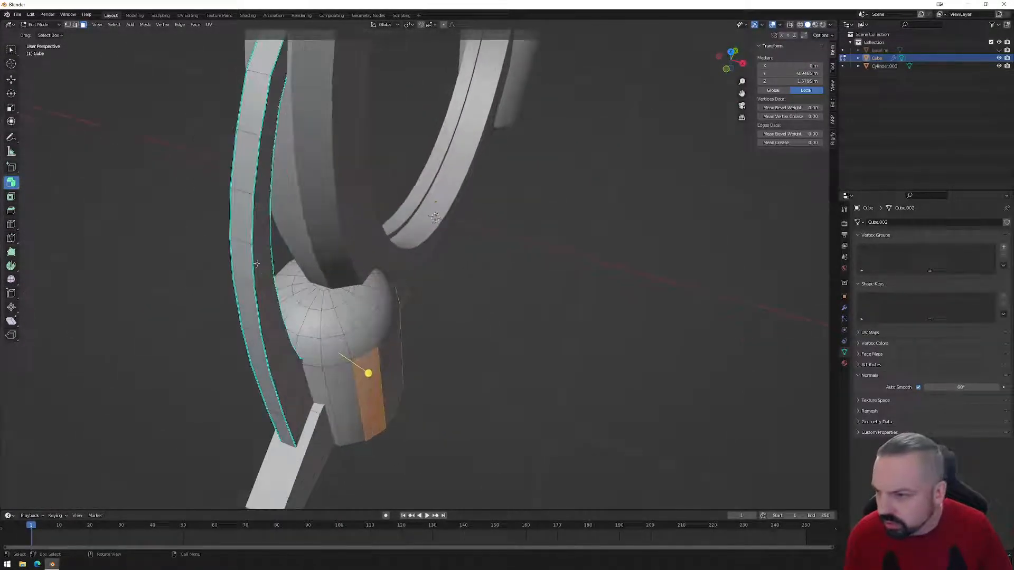
pyautogui.moveTo(10, 189); pyautogui.dragTo(55, 217)
pyautogui.moveTo(368, 373); pyautogui.dragTo(404, 277)
# - From the top view, move the outer face of the cylinder's inner negative-X fin about 0.02 m toward both negative X and negative Y
pyautogui.click(731, 52)
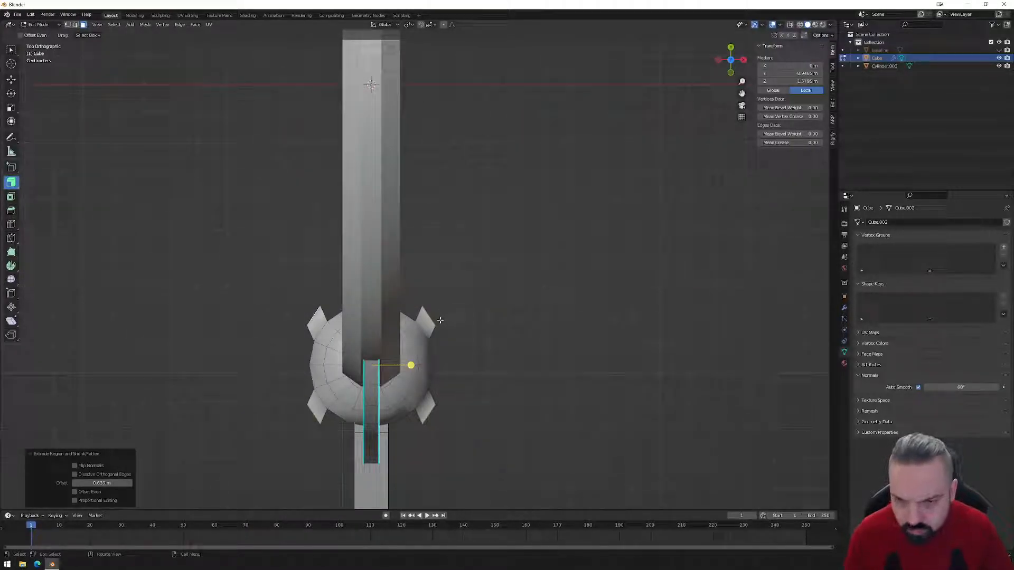
pyautogui.keyDown('ctrl'); pyautogui.moveTo(492, 454); pyautogui.dragTo(266, 379); pyautogui.keyUp('ctrl')
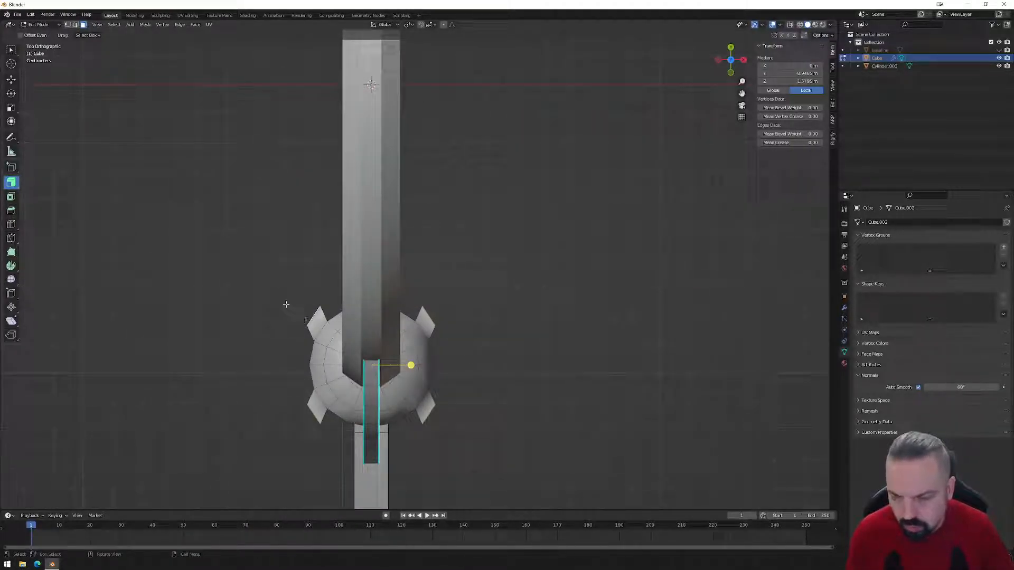
pyautogui.moveTo(290, 324); pyautogui.dragTo(413, 382, button='middle')
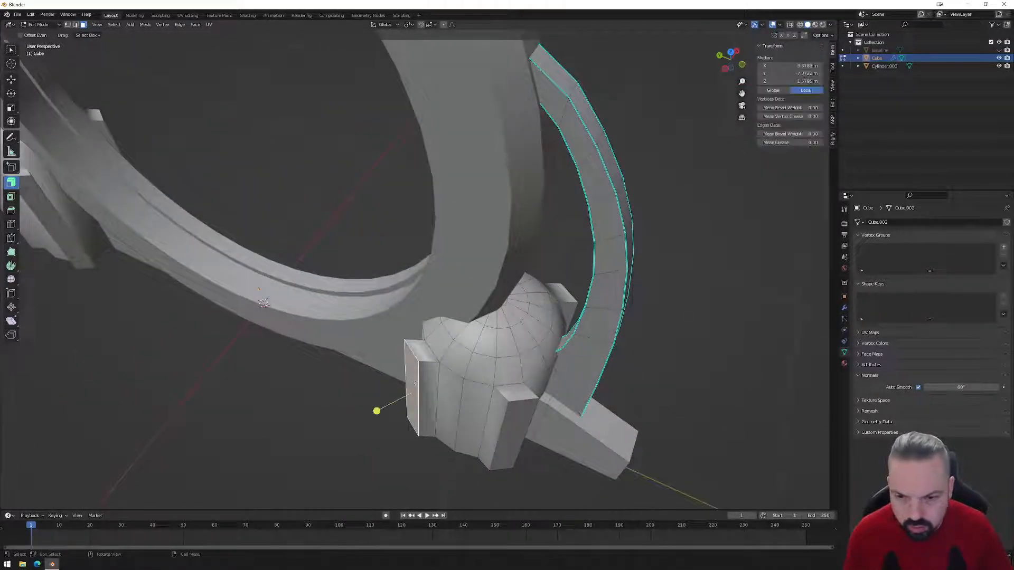
pyautogui.click(730, 51)
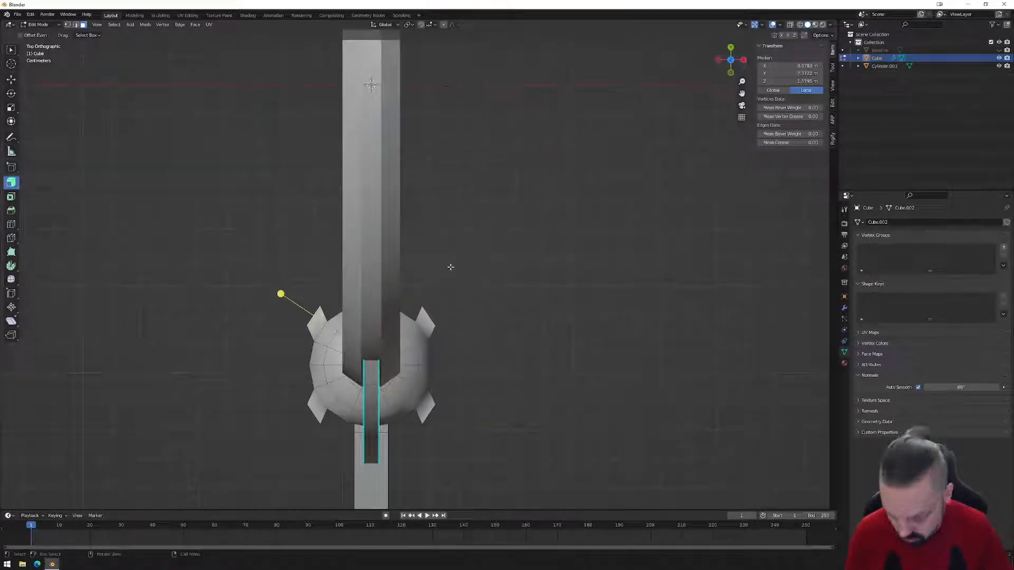
pyautogui.press('g')
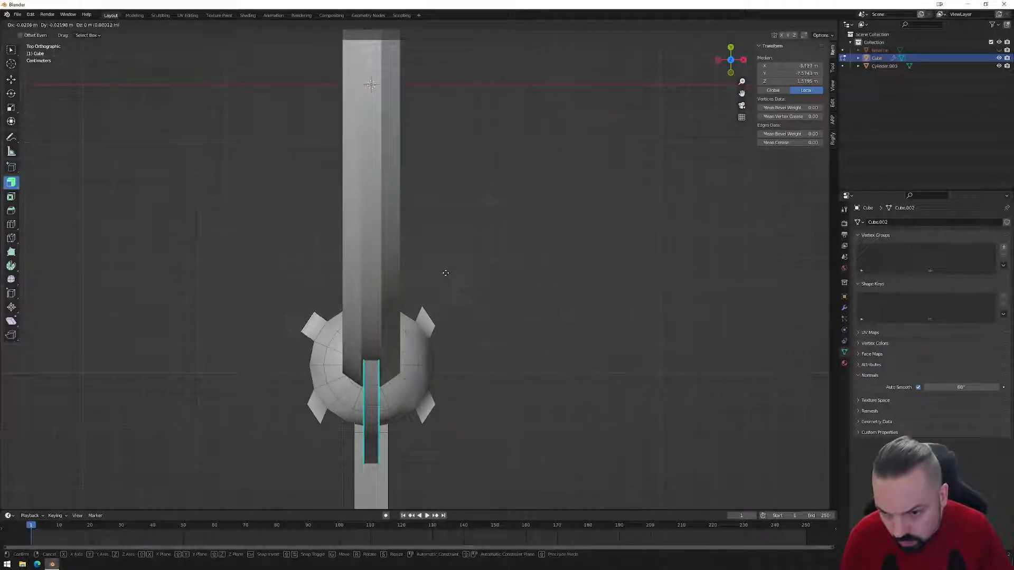
pyautogui.click(446, 273)
pyautogui.moveTo(276, 300); pyautogui.dragTo(335, 486, button='middle')
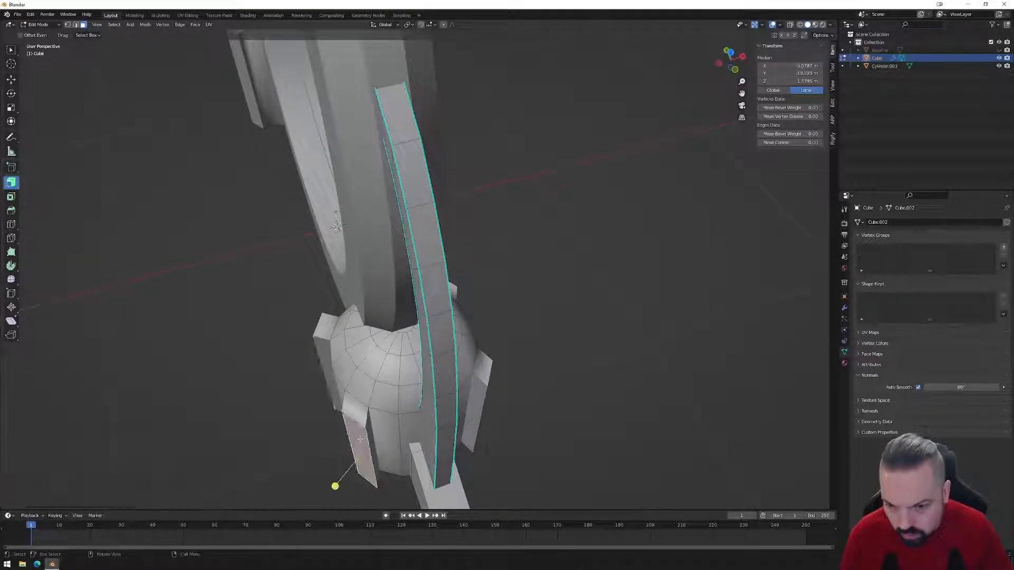
# - From the top view, move the outer faces of the outer negative-X fin and inner positive-X fin about 0.02 m outward in X, toward the cylinder's centre in Y
pyautogui.click(730, 52)
pyautogui.press('g')
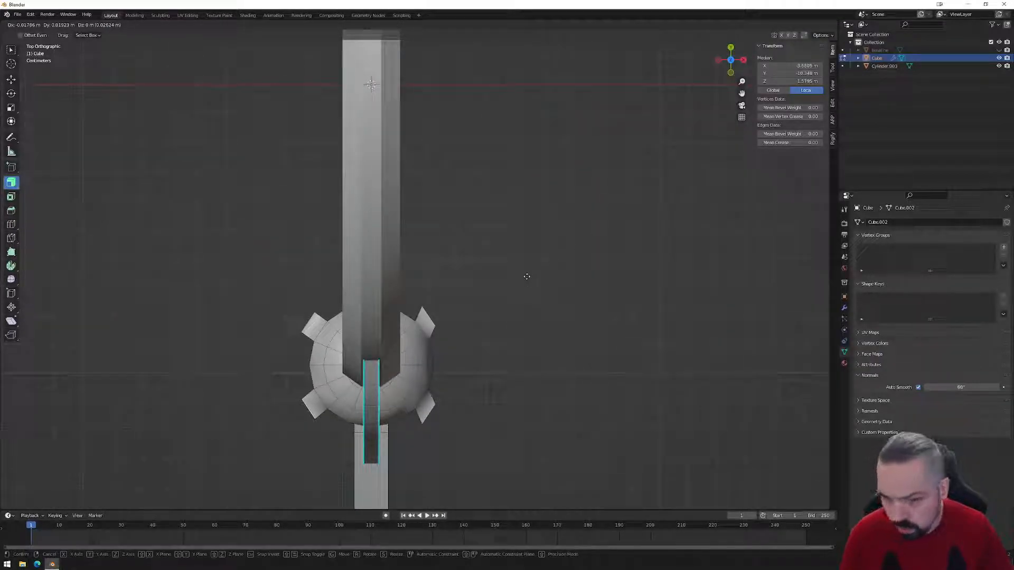
pyautogui.click(527, 276)
pyautogui.moveTo(464, 306); pyautogui.dragTo(396, 301, button='middle')
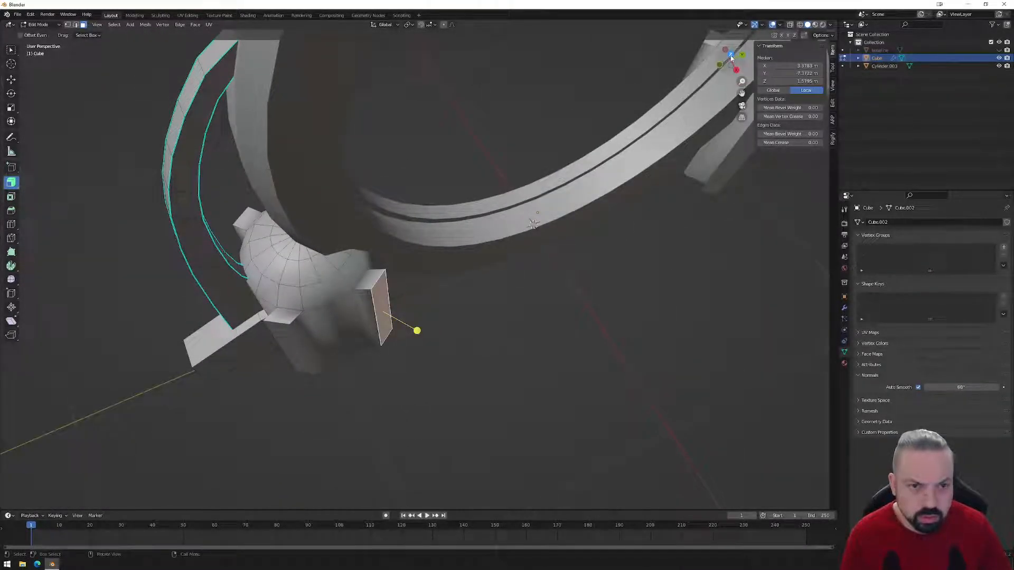
pyautogui.click(731, 56)
pyautogui.press('g')
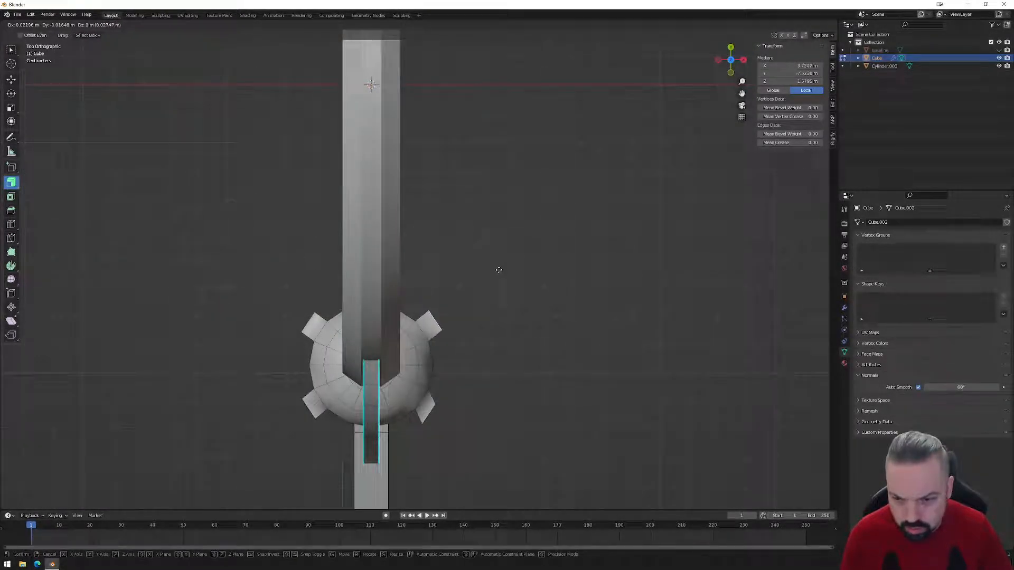
pyautogui.click(498, 273)
# - From the top view, move the outer face of the cylinder's outer positive-X fin outward in X to straighten the fin
pyautogui.moveTo(483, 425); pyautogui.dragTo(462, 404, button='middle')
pyautogui.click(396, 421)
pyautogui.click(731, 55)
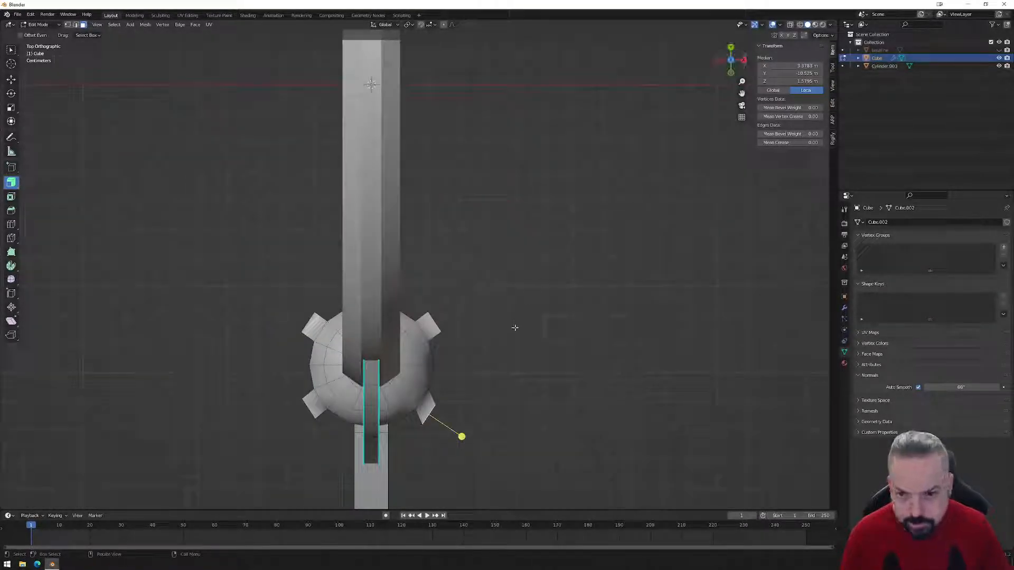
pyautogui.press('g')
pyautogui.click(521, 326)
# - Select the outer faces of all four cylinder fins and scale them to about 0.874 from the left view
pyautogui.moveTo(500, 364); pyautogui.dragTo(384, 306, button='middle')
pyautogui.keyDown('shift'); pyautogui.click(373, 320); pyautogui.keyUp('shift')
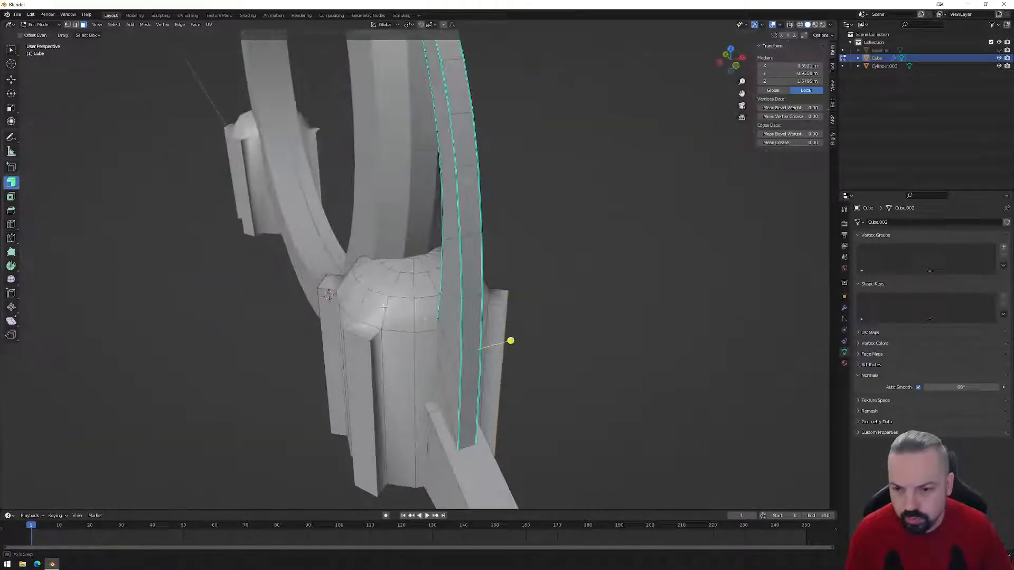
pyautogui.keyDown('shift'); pyautogui.click(364, 371); pyautogui.keyUp('shift')
pyautogui.moveTo(365, 371); pyautogui.dragTo(475, 350, button='middle')
pyautogui.keyDown('shift'); pyautogui.click(469, 340); pyautogui.keyUp('shift')
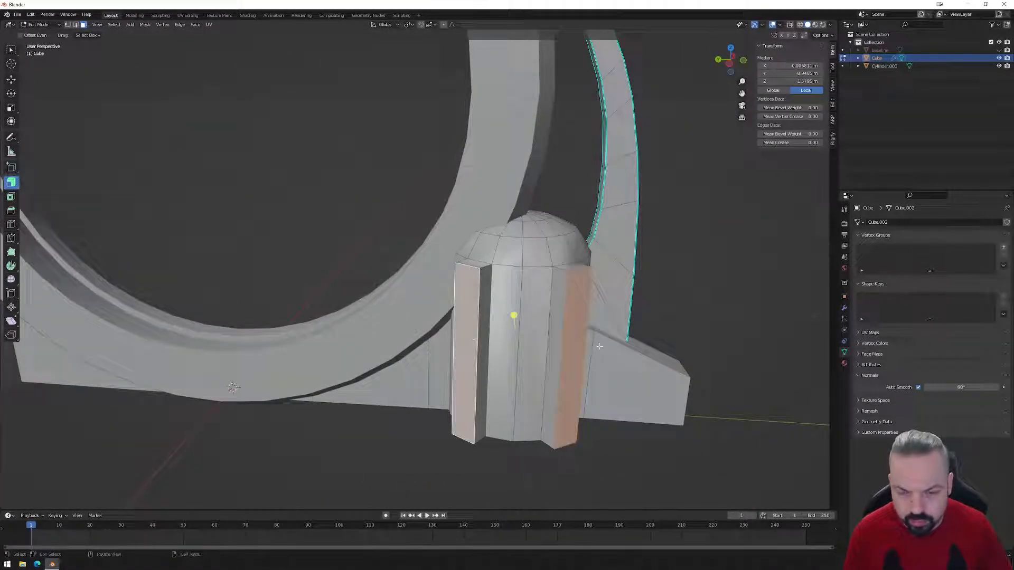
pyautogui.scroll(-2, 555, 371)
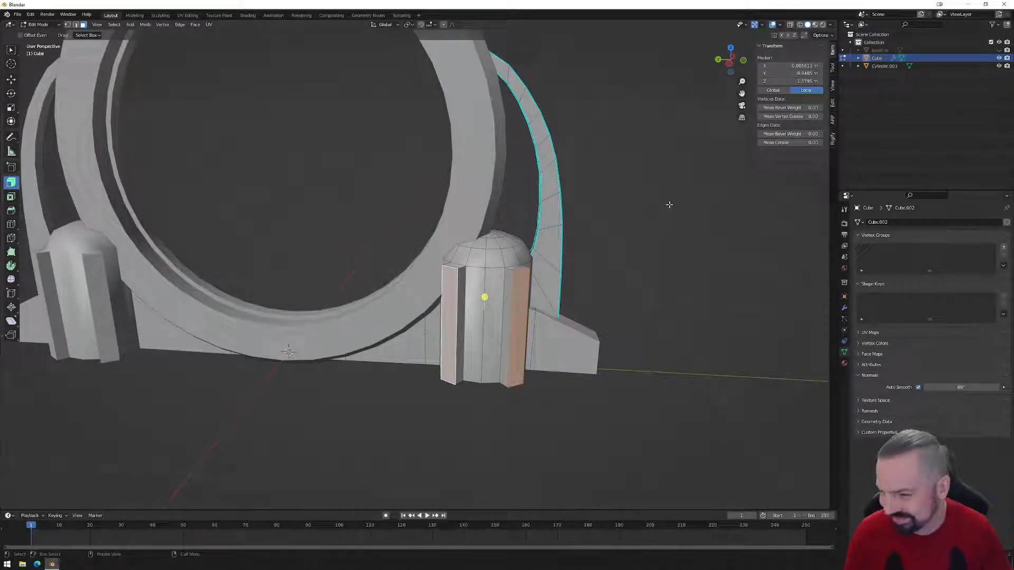
pyautogui.click(729, 65)
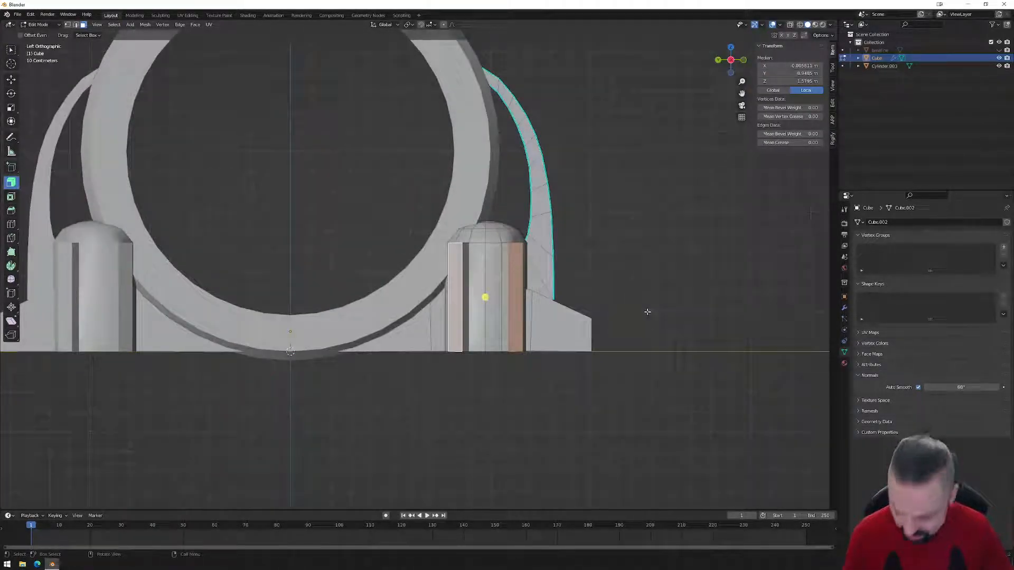
pyautogui.press('s')
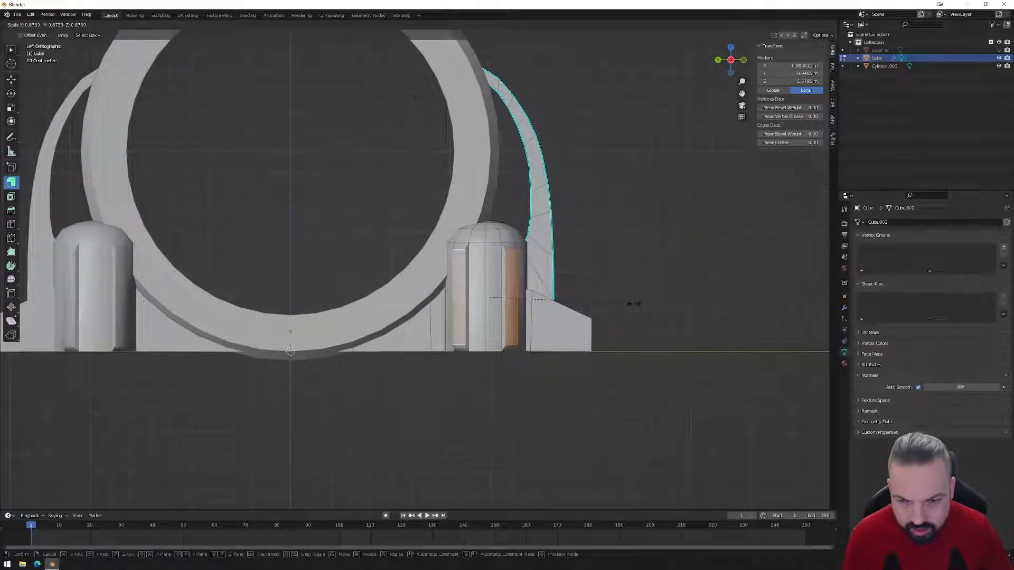
pyautogui.click(633, 304)
# - Lower the four selected fin faces about 0.03 m along Z, and scale them to about 1.224 from the top view
pyautogui.press('g')
pyautogui.press('z')
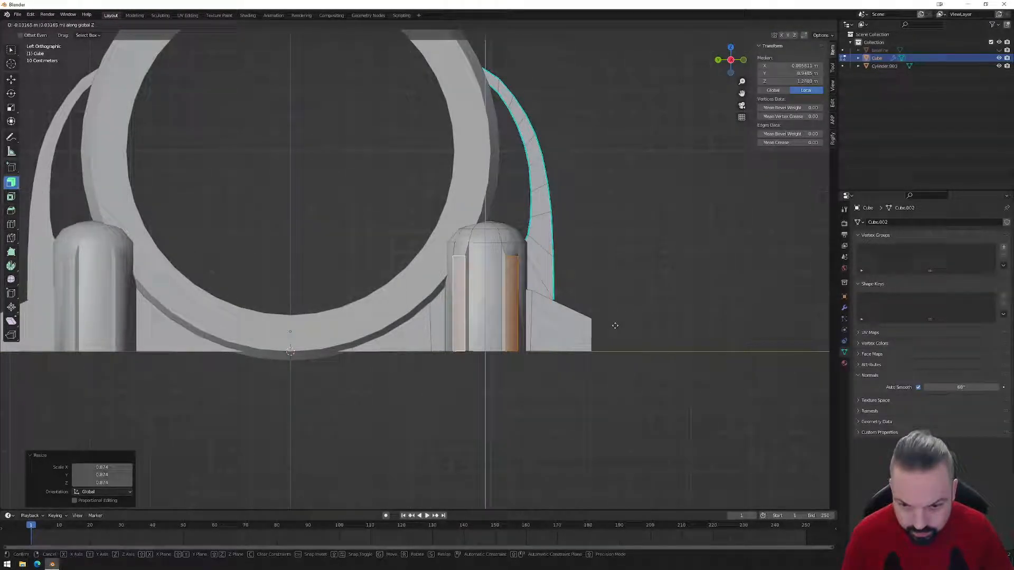
pyautogui.click(615, 326)
pyautogui.moveTo(607, 314); pyautogui.dragTo(601, 283, button='middle')
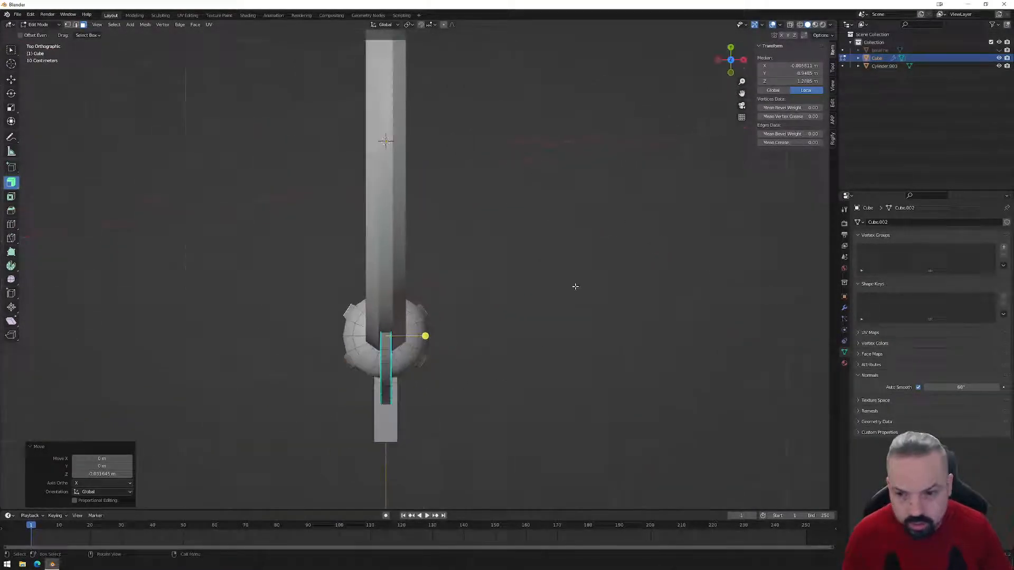
pyautogui.press('s')
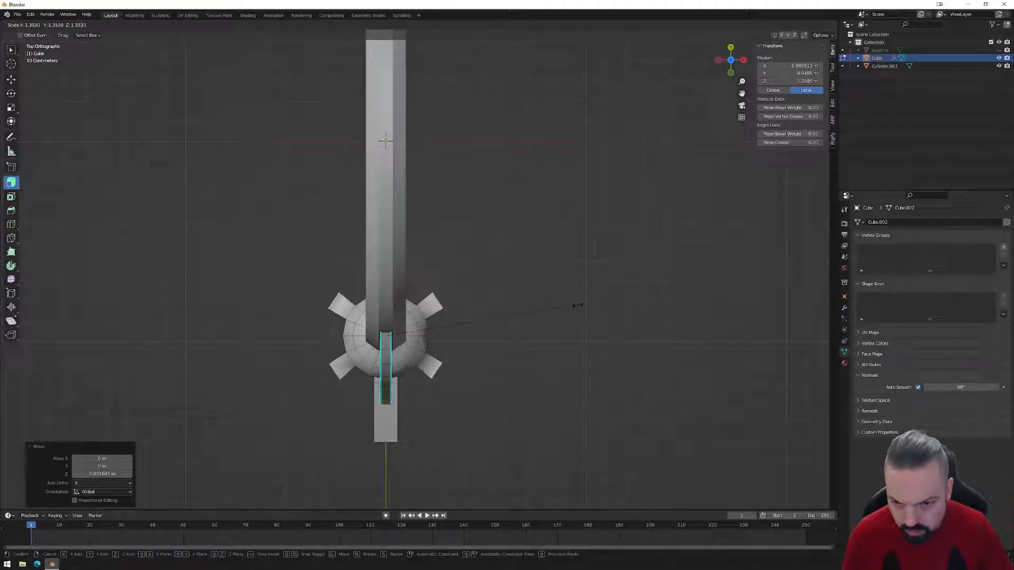
pyautogui.click(558, 298)
# - From the left view, lower only the upper outer vertices of the fins about 0.09 m along Z to slope the fin tops
pyautogui.moveTo(481, 333); pyautogui.dragTo(483, 302, button='middle')
pyautogui.click(731, 62)
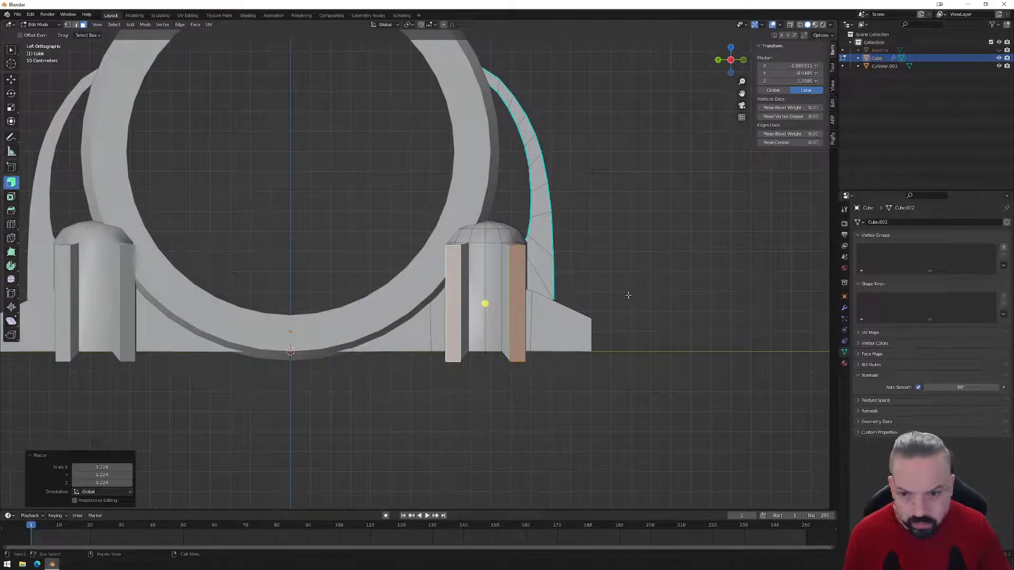
pyautogui.press('1')
pyautogui.keyDown('ctrl'); pyautogui.moveTo(616, 410); pyautogui.dragTo(383, 309); pyautogui.keyUp('ctrl')
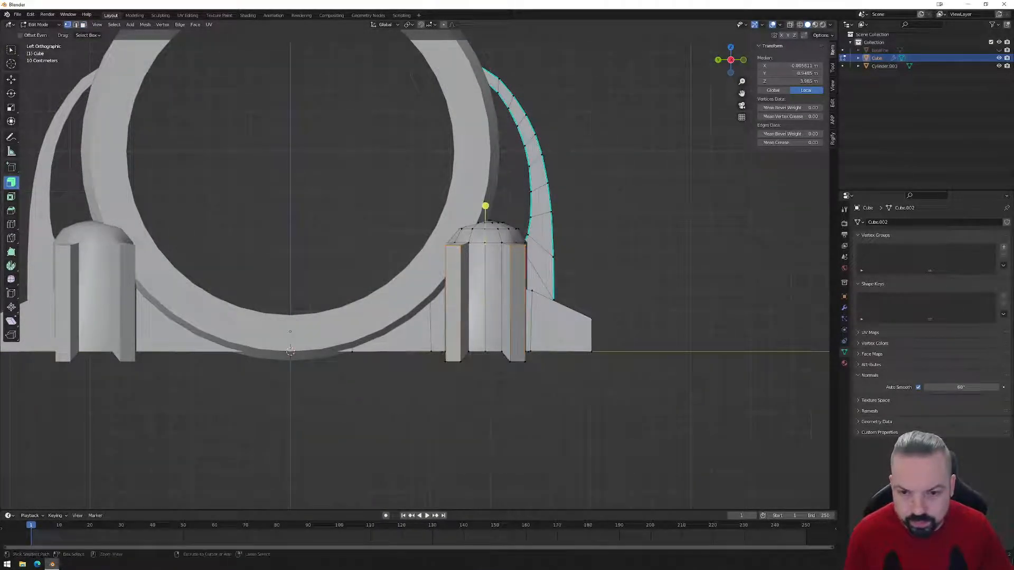
pyautogui.press('g')
pyautogui.press('z')
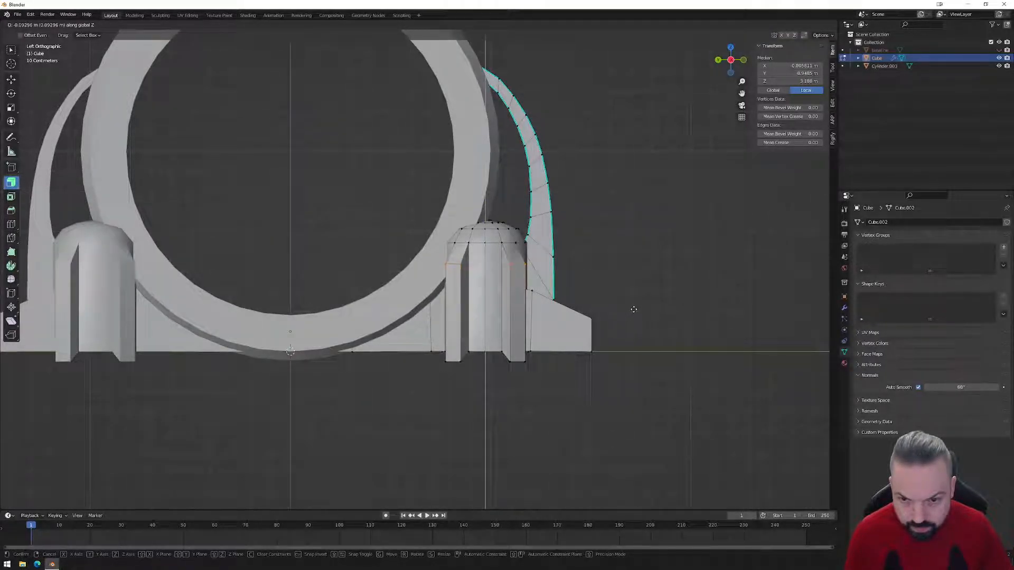
pyautogui.click(634, 309)
# - Using X-ray, select the fins' bottom outer vertices, raise them along Z to the base's ground level, and inspect the shape in object mode
pyautogui.keyDown('shift'); pyautogui.moveTo(578, 396); pyautogui.dragTo(435, 359); pyautogui.keyUp('shift')
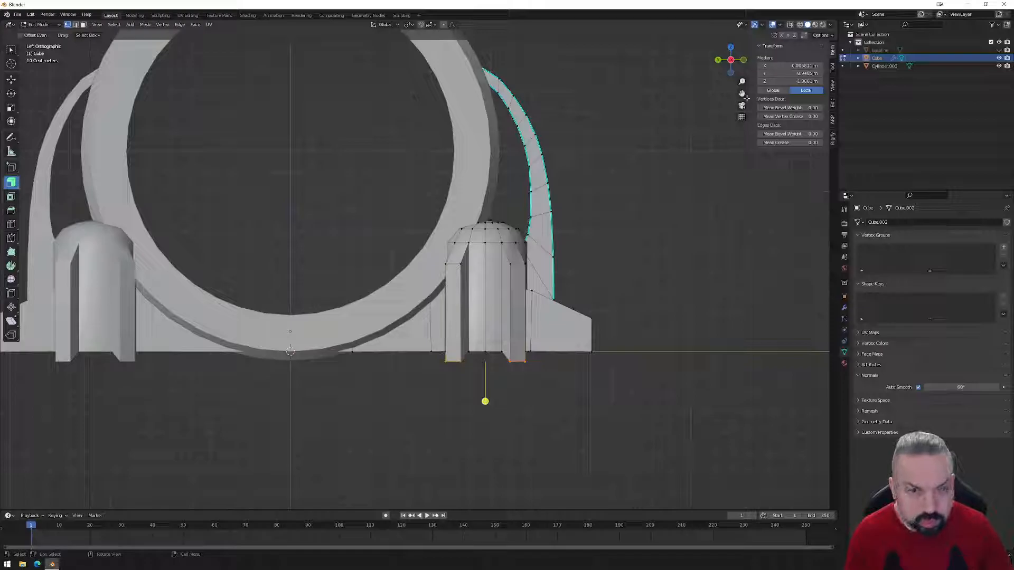
pyautogui.click(791, 24)
pyautogui.keyDown('shift'); pyautogui.moveTo(583, 399); pyautogui.dragTo(423, 354); pyautogui.keyUp('shift')
pyautogui.press('g')
pyautogui.press('z')
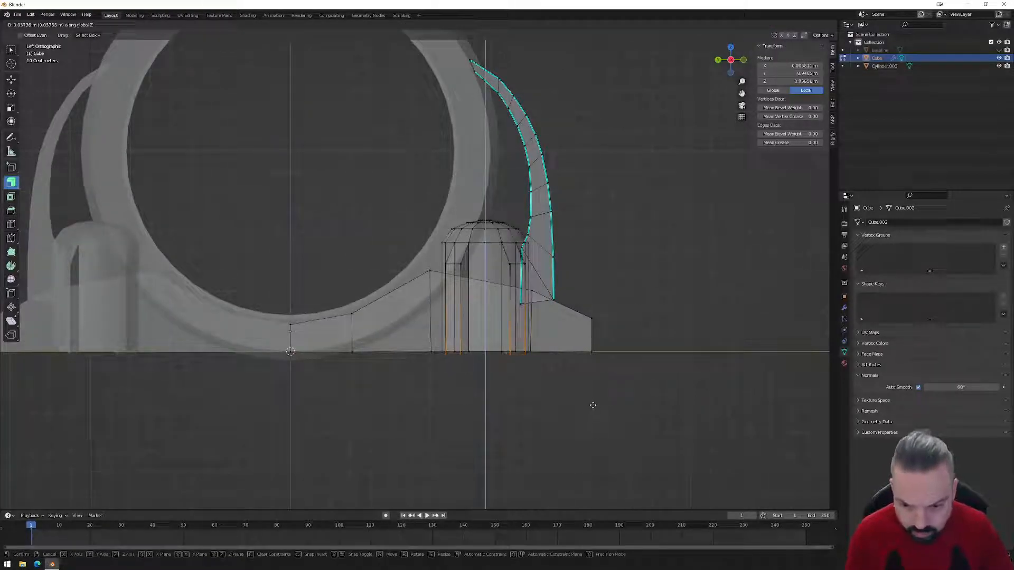
pyautogui.click(595, 406)
pyautogui.press('Tab')
pyautogui.moveTo(634, 335); pyautogui.dragTo(482, 385, button='middle')
pyautogui.click(790, 25)
pyautogui.moveTo(544, 316); pyautogui.dragTo(469, 216, button='middle')
# - Add two centred lengthwise loop cuts along the outer face of the curved support arm
pyautogui.press('Tab')
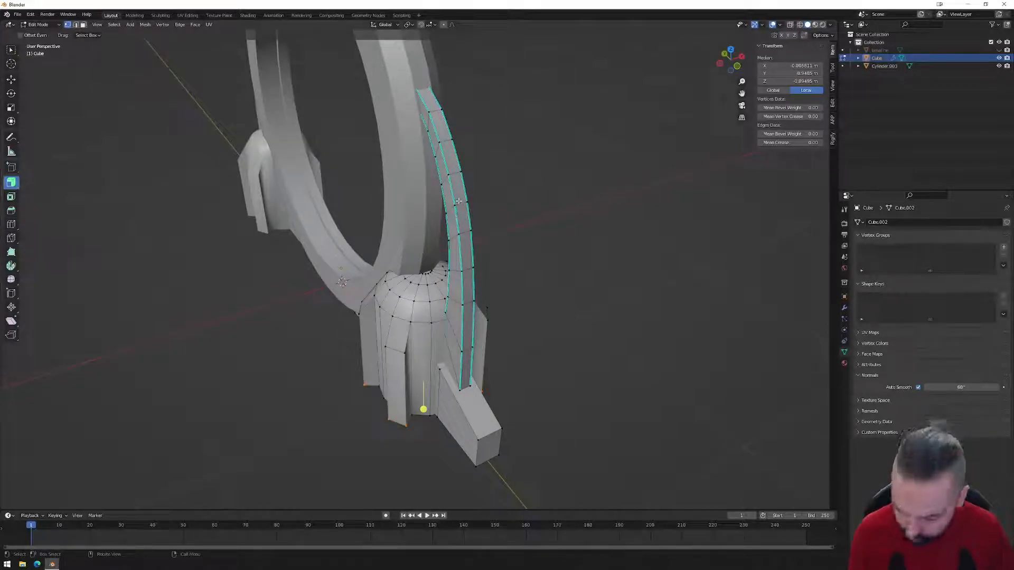
pyautogui.hotkey('ctrl', 'r')
pyautogui.scroll(1, 462, 200)
pyautogui.click(461, 201)
pyautogui.rightClick(461, 200)
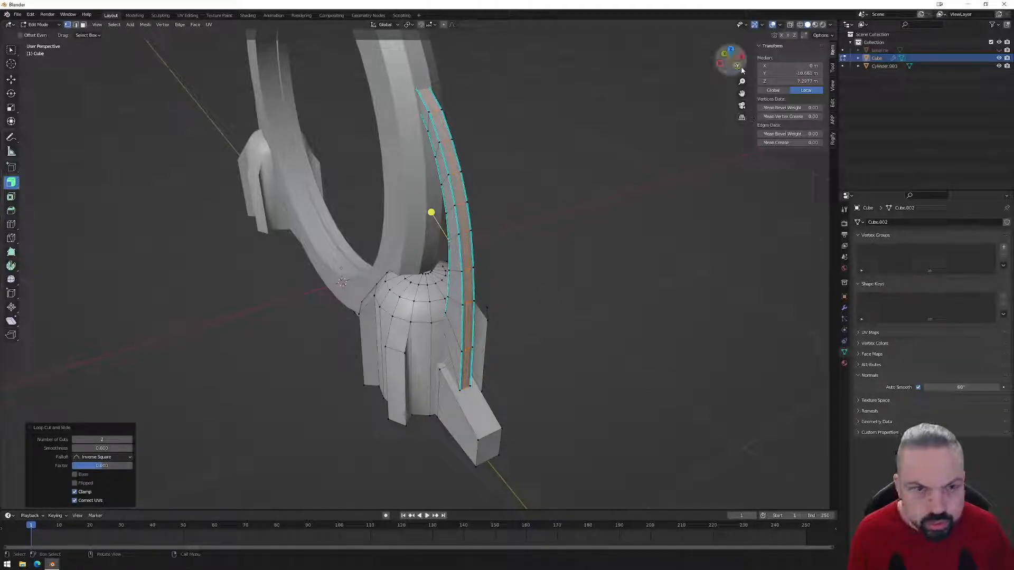
# - From the left view, scale the support arm's new edge loops to about 1.111 so its outer face bulges outward
pyautogui.keyDown('alt'); pyautogui.moveTo(554, 240); pyautogui.dragTo(624, 212, button='middle'); pyautogui.keyUp('alt')
pyautogui.keyDown('alt'); pyautogui.moveTo(617, 217); pyautogui.dragTo(648, 140, button='middle'); pyautogui.keyUp('alt')
pyautogui.press('s')
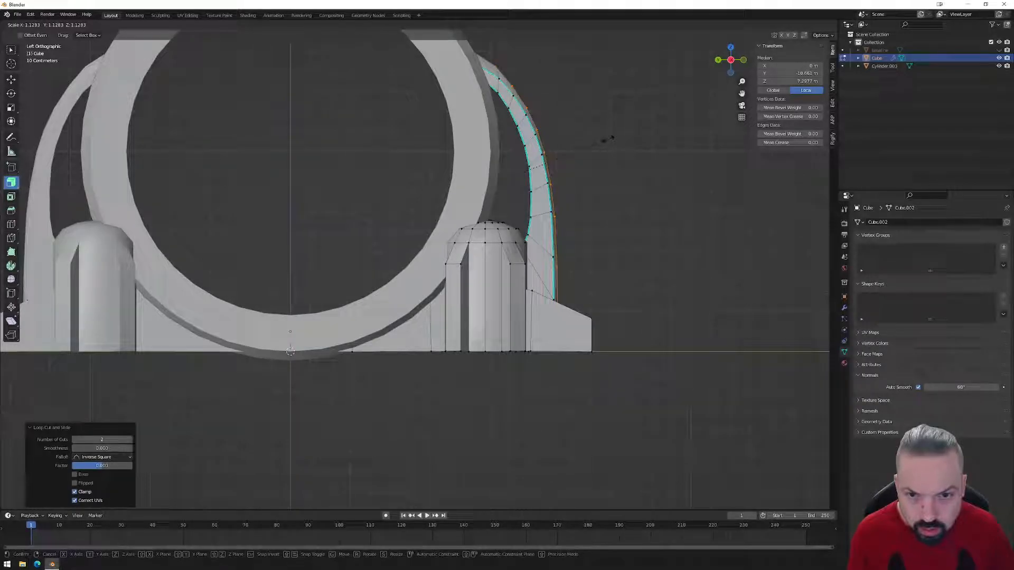
pyautogui.click(606, 140)
pyautogui.moveTo(584, 174); pyautogui.dragTo(459, 200, button='middle')
pyautogui.click(719, 62)
pyautogui.moveTo(426, 144); pyautogui.dragTo(607, 159, button='middle')
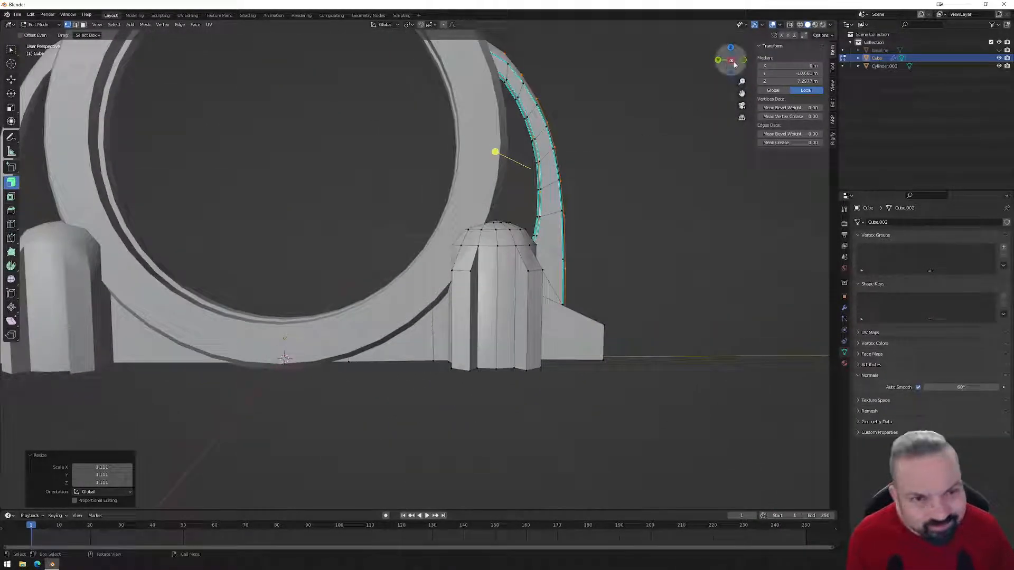
# - With X-ray on, move the second outer vertex pair from the arm's upper end about 0.015 m toward negative Y and 0.017 m down
pyautogui.click(731, 63)
pyautogui.keyDown('shift'); pyautogui.moveTo(572, 121); pyautogui.dragTo(498, 197, button='middle'); pyautogui.keyUp('shift')
pyautogui.scroll(3, 498, 197)
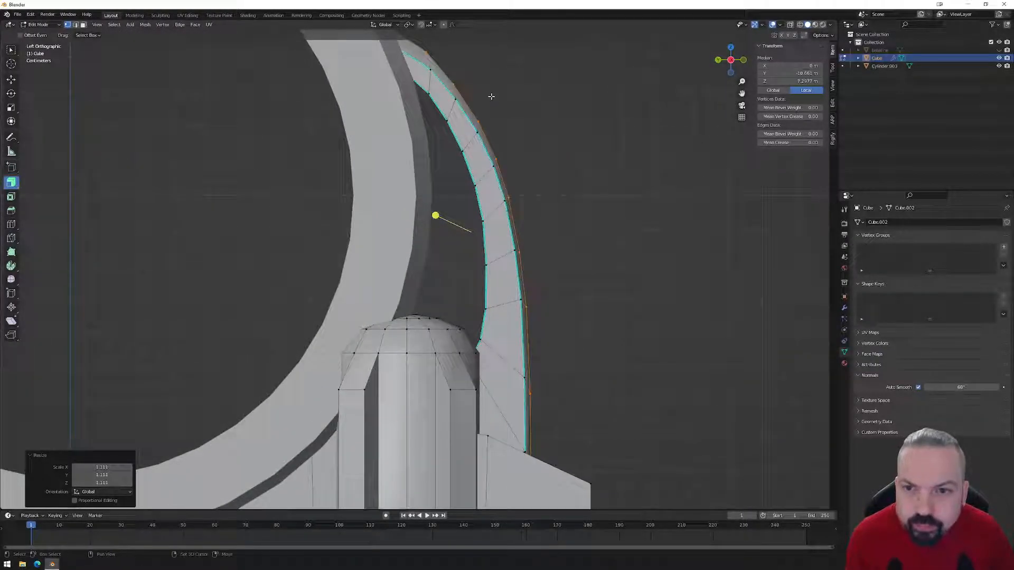
pyautogui.keyDown('shift'); pyautogui.moveTo(491, 97); pyautogui.dragTo(490, 138, button='middle'); pyautogui.keyUp('shift')
pyautogui.moveTo(415, 78); pyautogui.dragTo(446, 105)
pyautogui.hotkey('alt', 'z')
pyautogui.press('g')
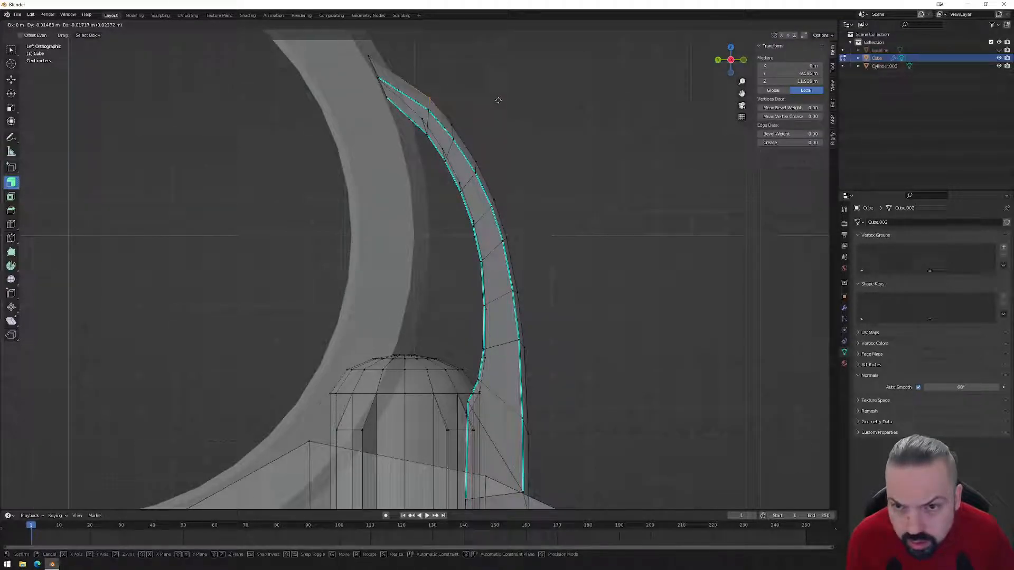
pyautogui.click(498, 101)
# - Move the third outer vertex pair about 0.016 m toward negative Y and 0.022 m down, and shift the pair below it outward and down
pyautogui.press('g')
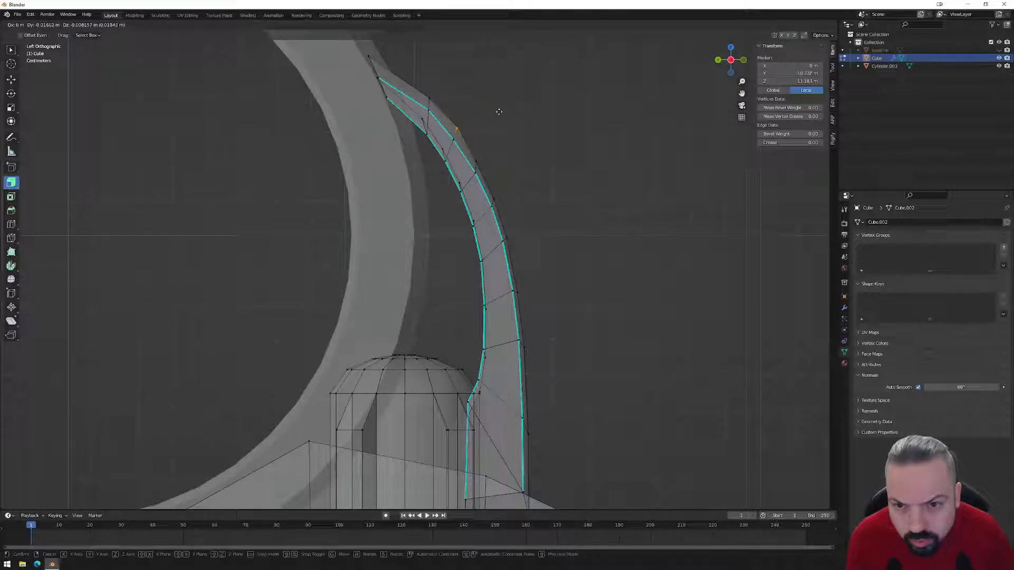
pyautogui.click(499, 116)
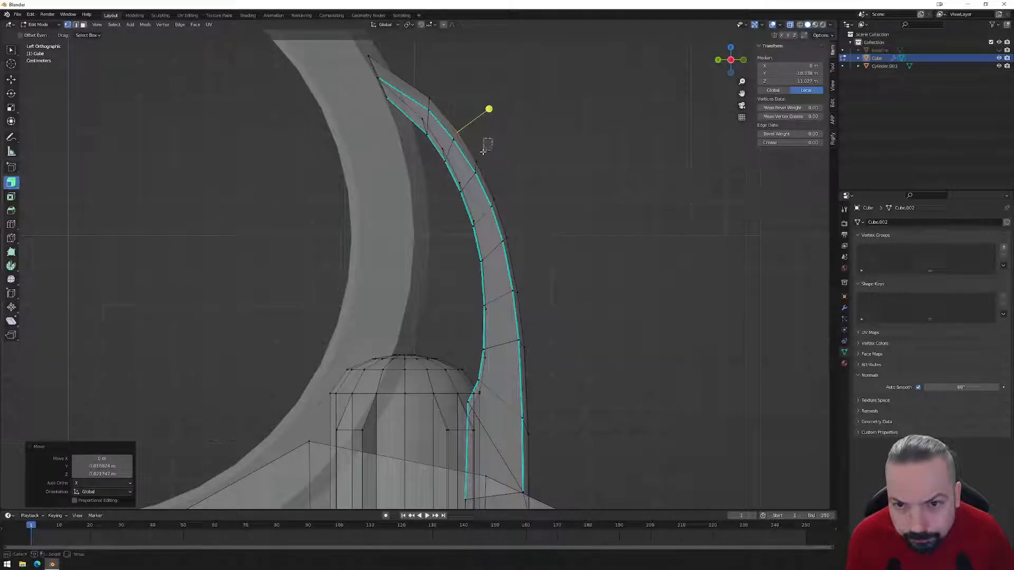
pyautogui.press('g')
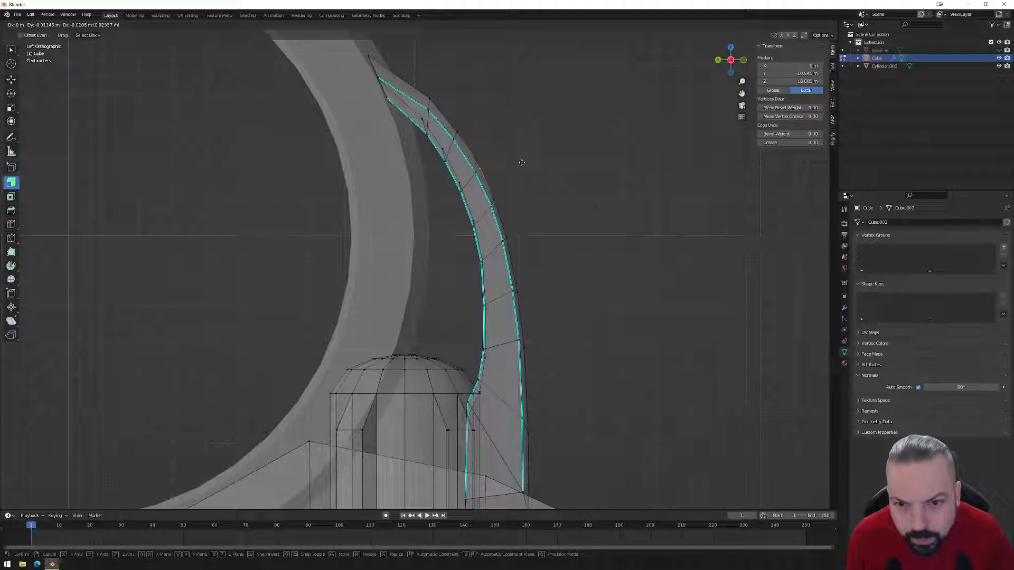
# - Move the vertices along the upper and middle outer side of the curved arm onto its highlighted outer edge in side view
pyautogui.click(520, 159)
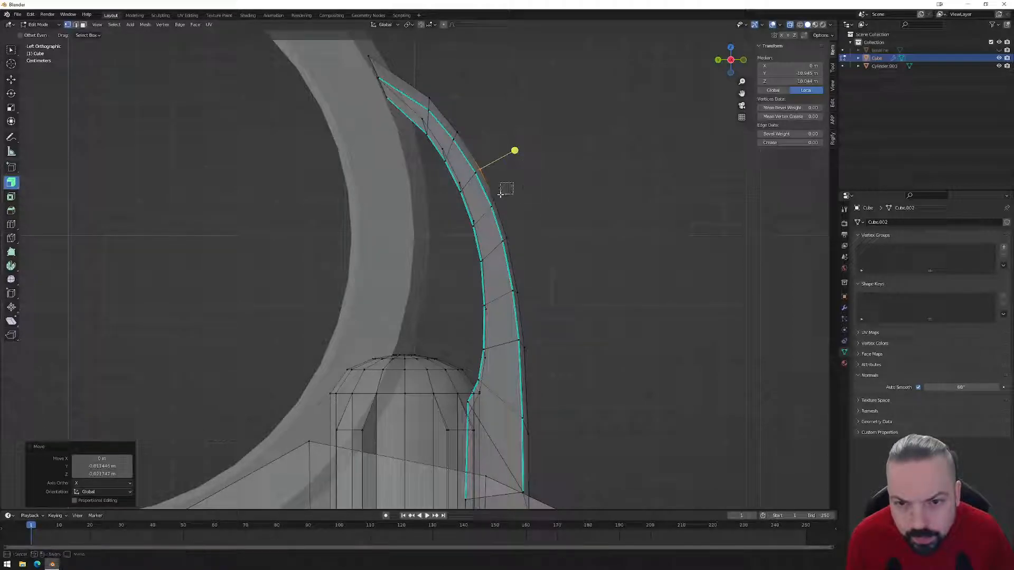
pyautogui.press('g')
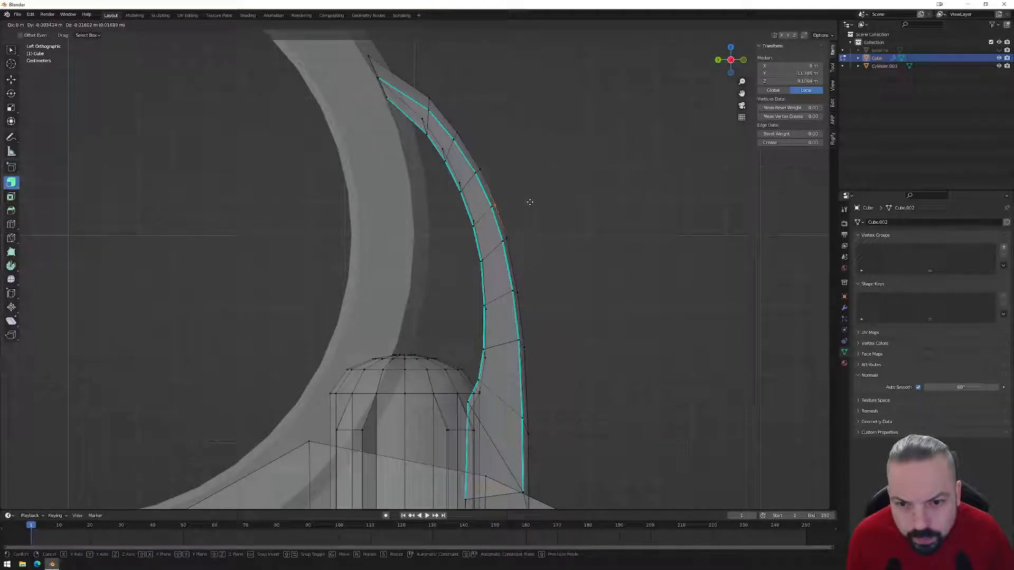
pyautogui.click(530, 201)
pyautogui.click(517, 229)
pyautogui.keyDown('shift'); pyautogui.moveTo(535, 297); pyautogui.dragTo(537, 239, button='middle'); pyautogui.keyUp('shift')
pyautogui.moveTo(542, 227); pyautogui.dragTo(515, 243)
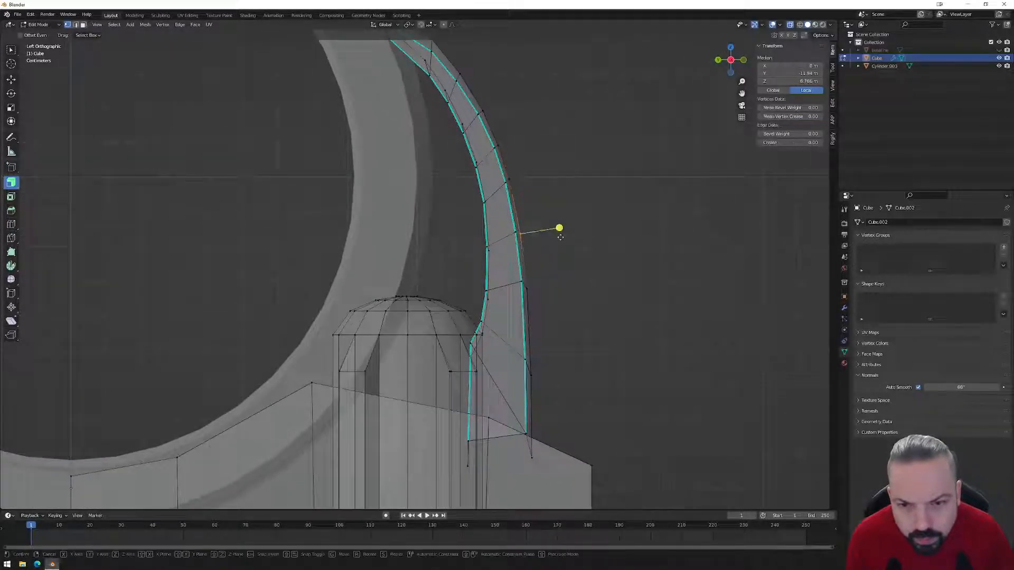
pyautogui.press('g')
pyautogui.click(560, 231)
# - Move the two lower outer vertices of the curved arm to line up with its outer contour
pyautogui.moveTo(548, 274); pyautogui.dragTo(522, 297)
pyautogui.press('g')
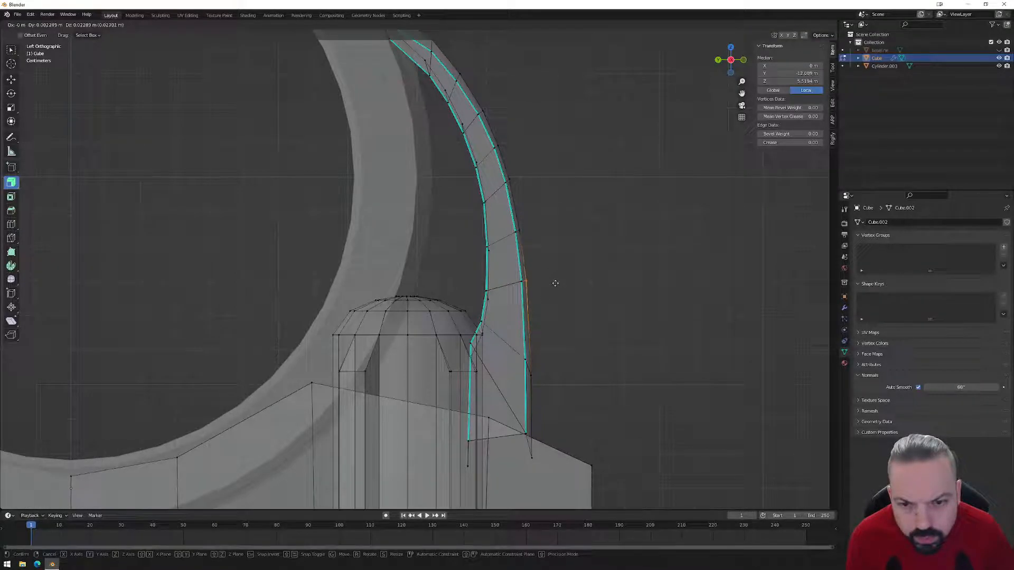
pyautogui.click(555, 283)
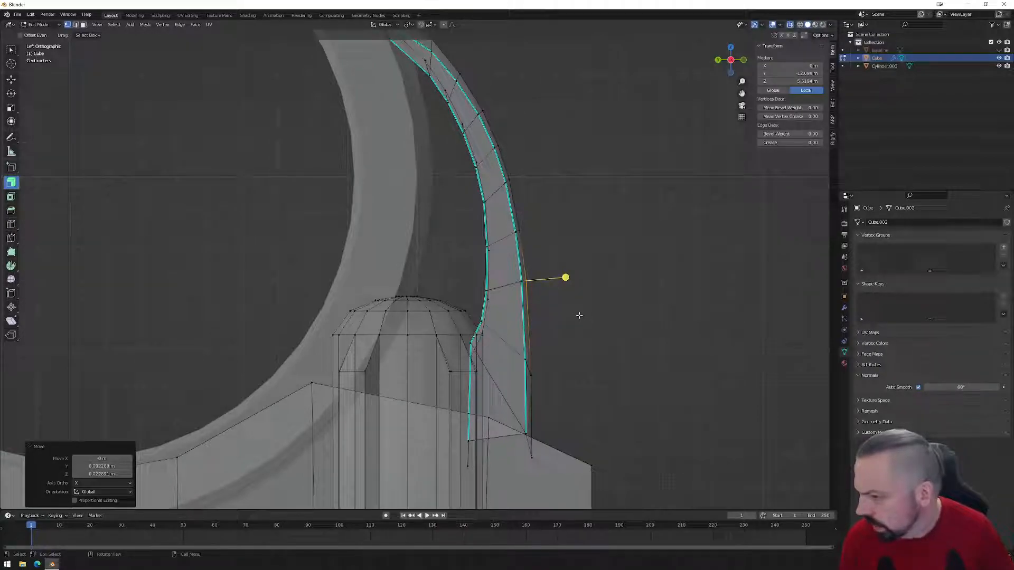
pyautogui.click(528, 371)
pyautogui.press('g')
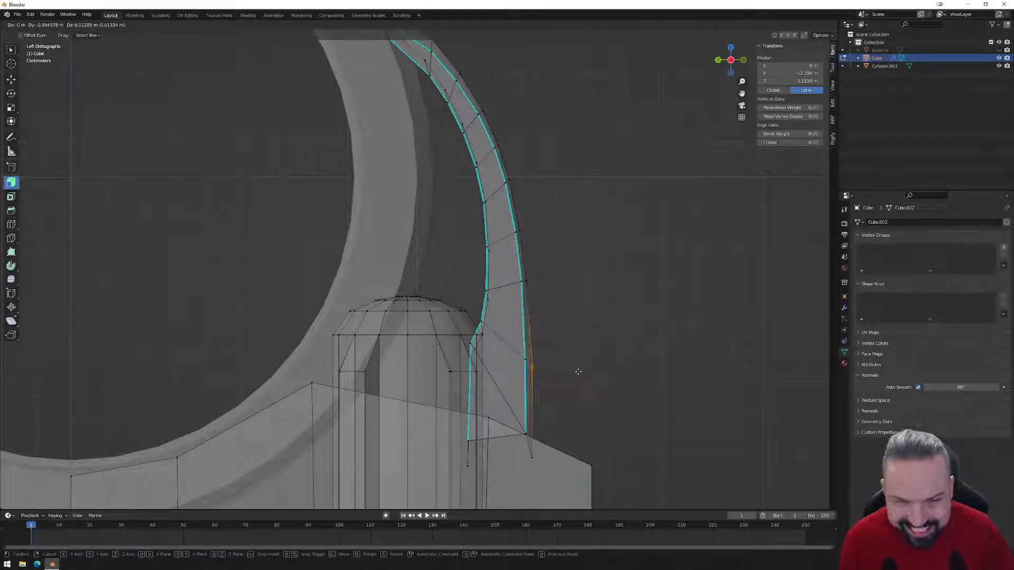
pyautogui.click(575, 371)
# - Reposition the two outer corner vertices at the foot of the curved arm so they sit level inside the base
pyautogui.keyDown('shift'); pyautogui.moveTo(556, 411); pyautogui.dragTo(554, 378, button='middle'); pyautogui.keyUp('shift')
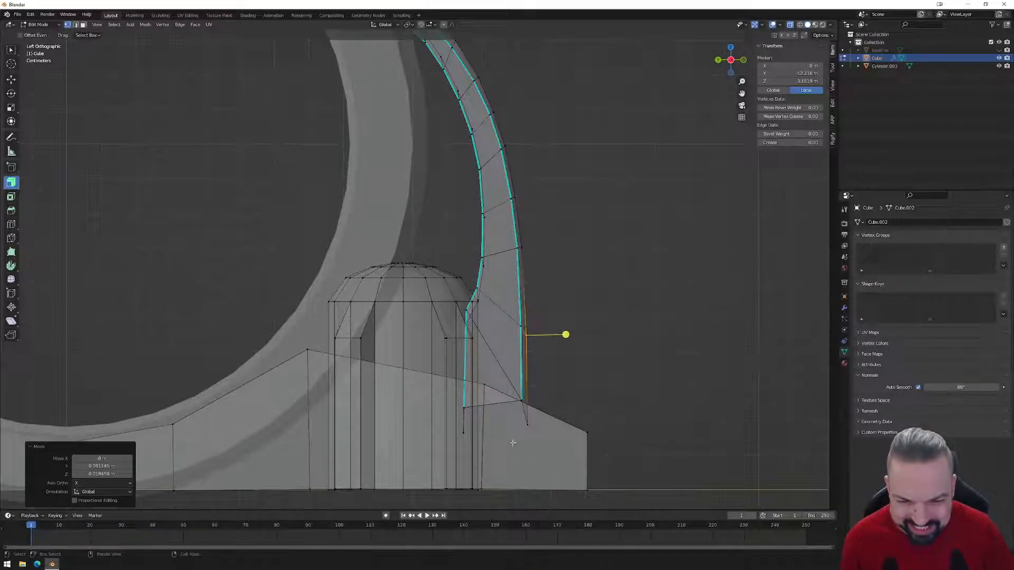
pyautogui.click(530, 422)
pyautogui.press('g')
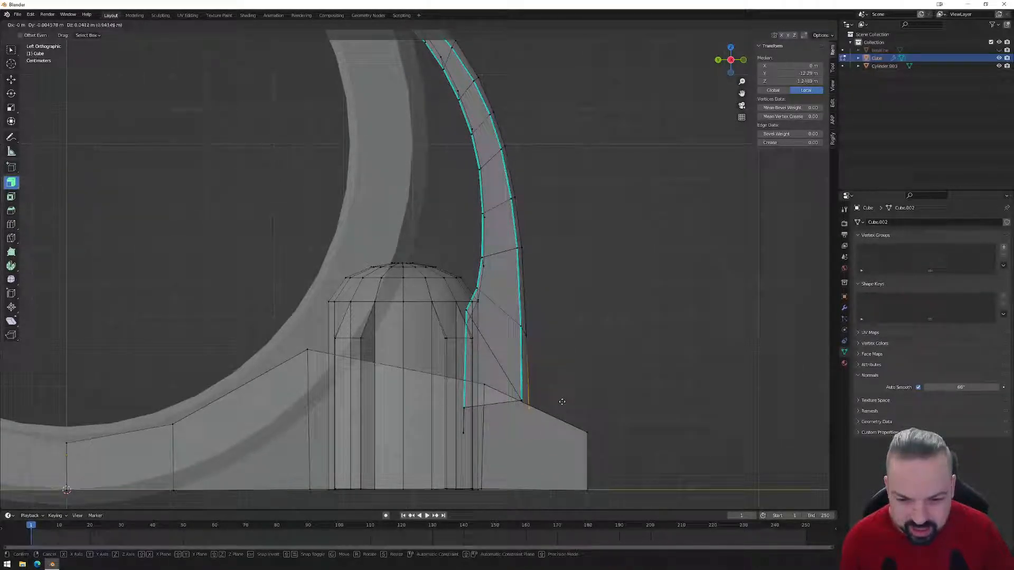
pyautogui.click(560, 409)
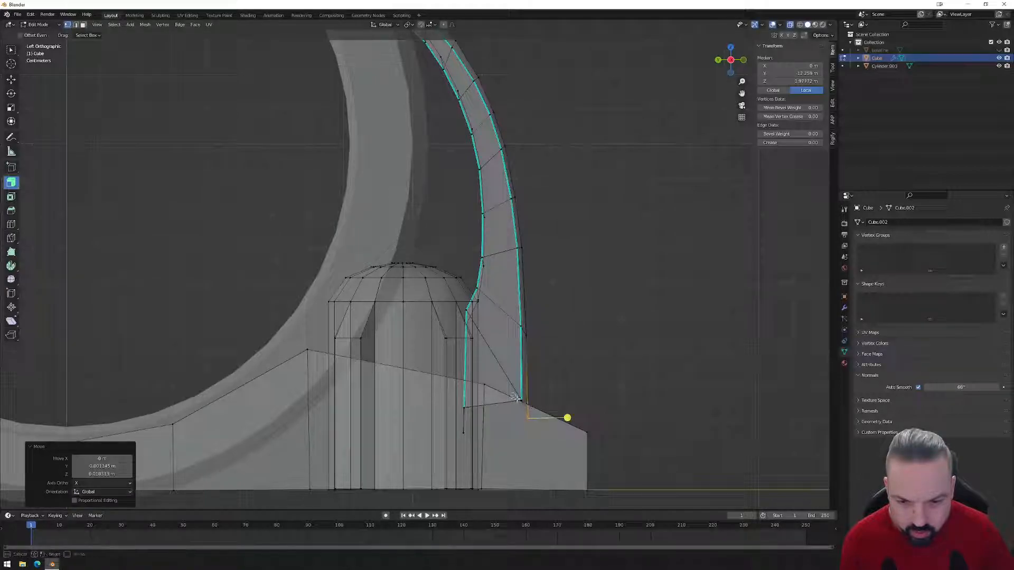
pyautogui.click(561, 399)
pyautogui.press('g')
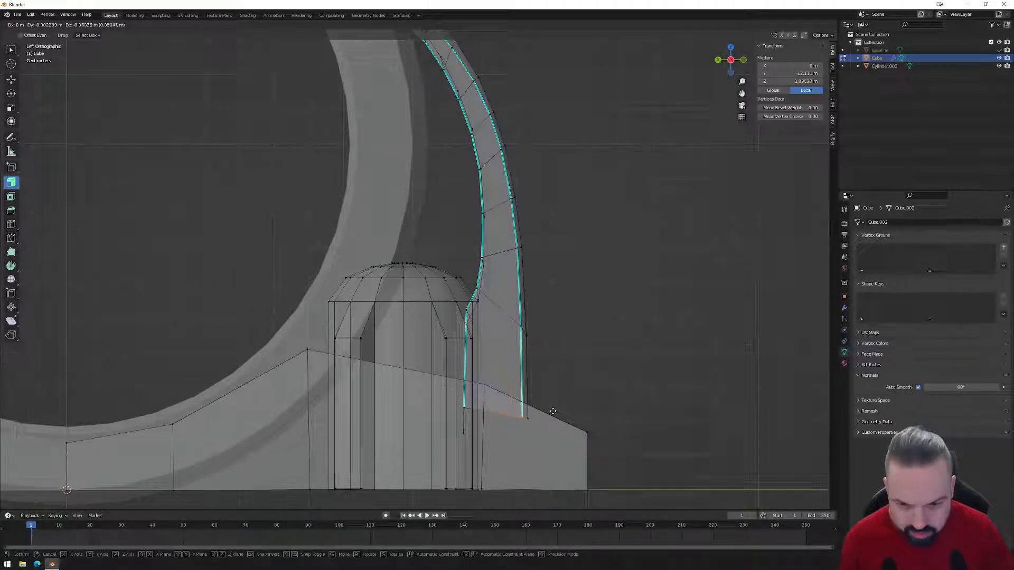
pyautogui.click(552, 413)
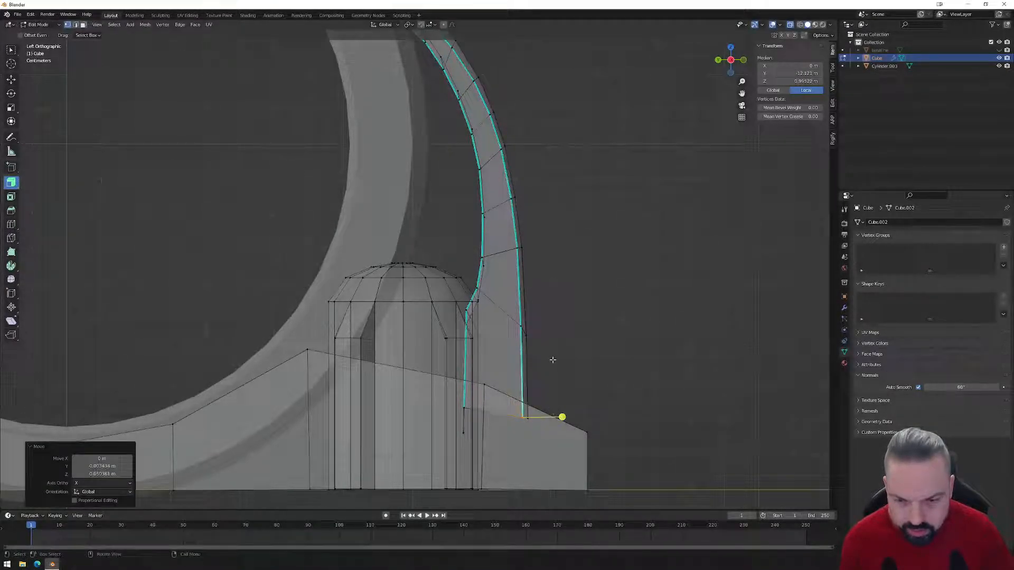
# - Return to Object Mode and enable the Statistics overlay in the 3D viewport
pyautogui.scroll(-3, 549, 357)
pyautogui.press('Tab')
pyautogui.moveTo(553, 301)
pyautogui.mouseDown(button='middle')
pyautogui.moveTo(498, 312)
pyautogui.moveTo(544, 300)
pyautogui.mouseUp(button='middle')
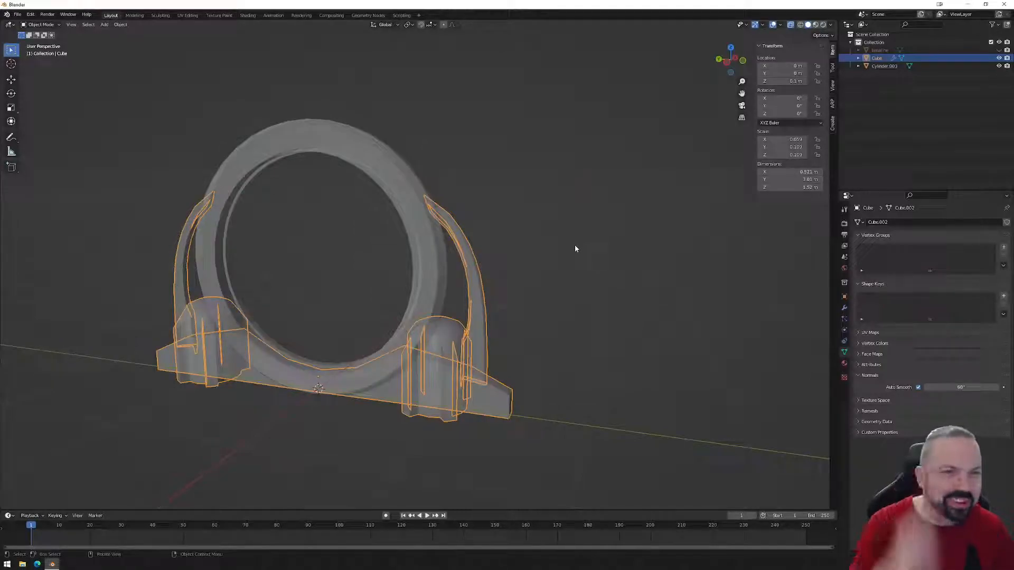
pyautogui.click(782, 26)
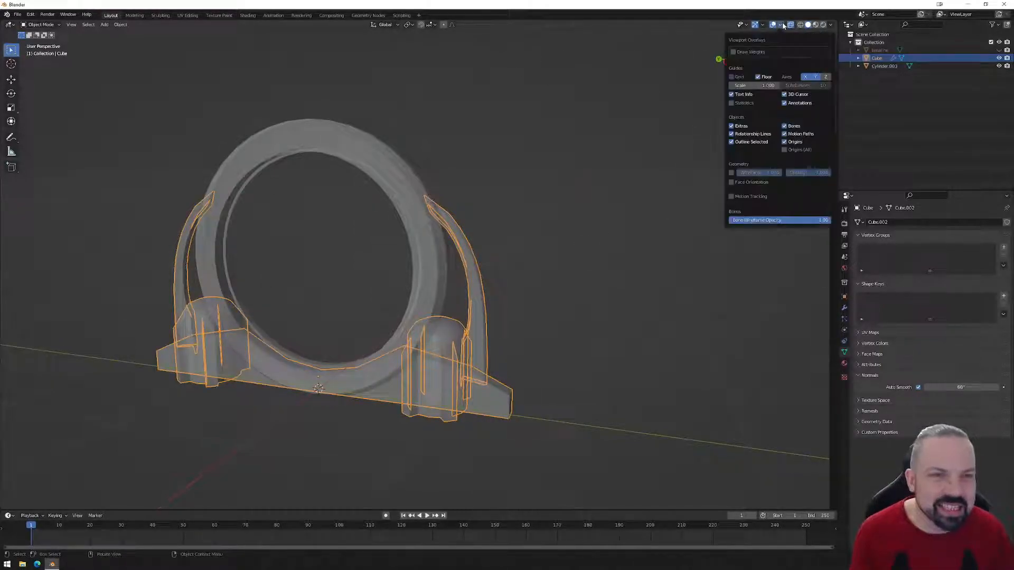
pyautogui.click(732, 102)
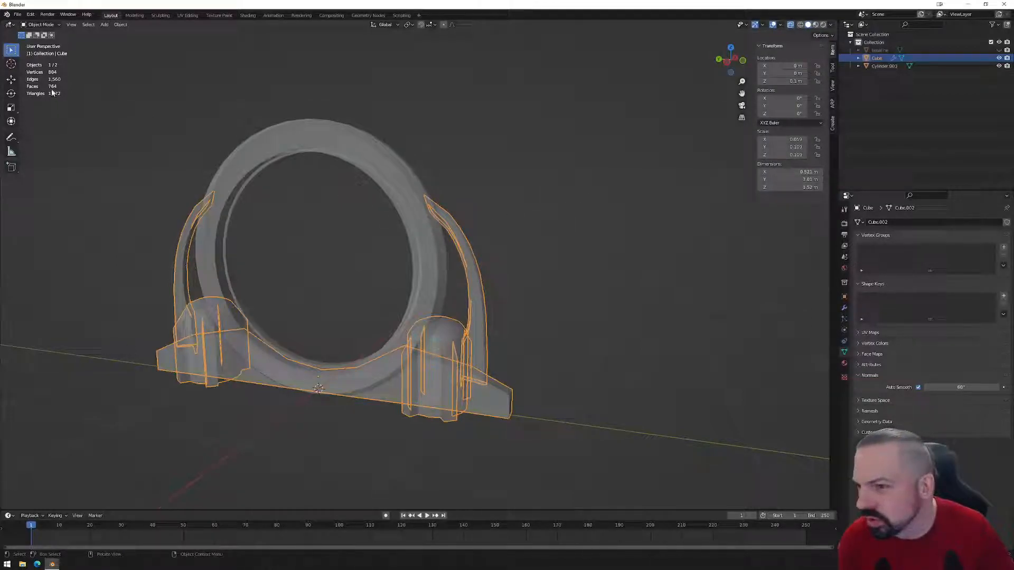
# - Select the base and the ring together and check their combined geometry statistics
pyautogui.keyDown('shift'); pyautogui.click(352, 159); pyautogui.keyUp('shift')
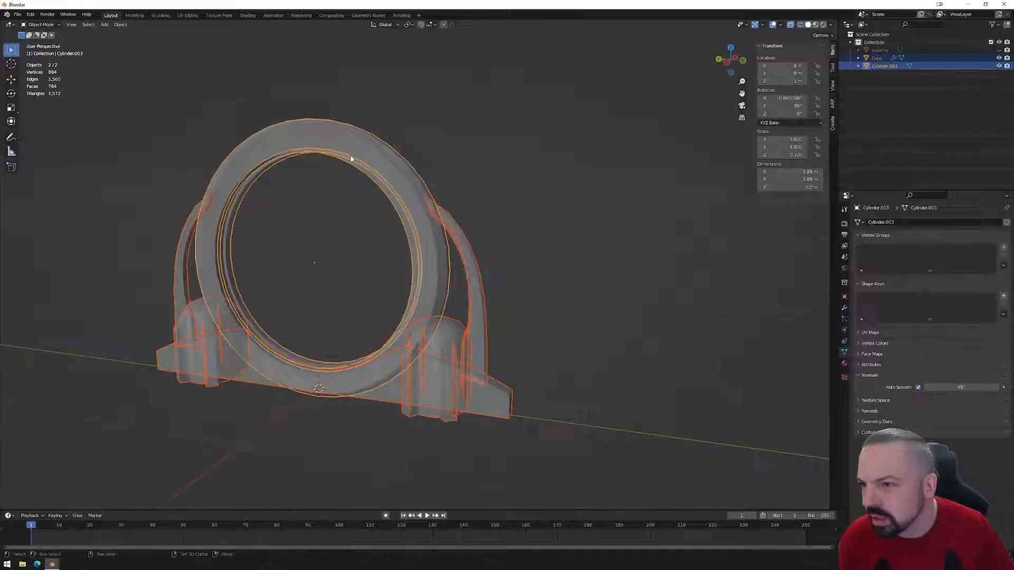
pyautogui.click(475, 161)
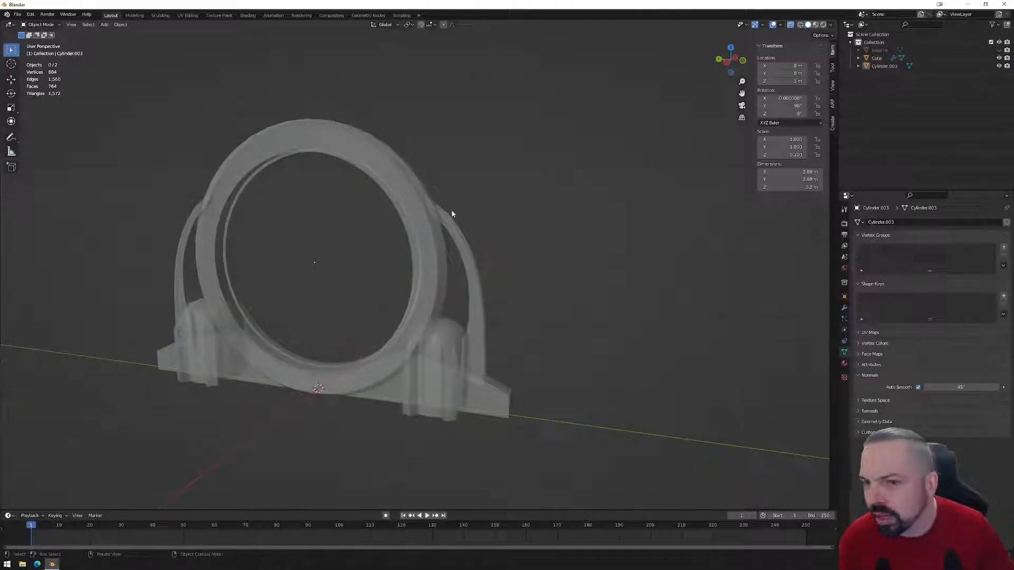
pyautogui.click(428, 203)
pyautogui.keyDown('shift'); pyautogui.click(399, 174); pyautogui.keyUp('shift')
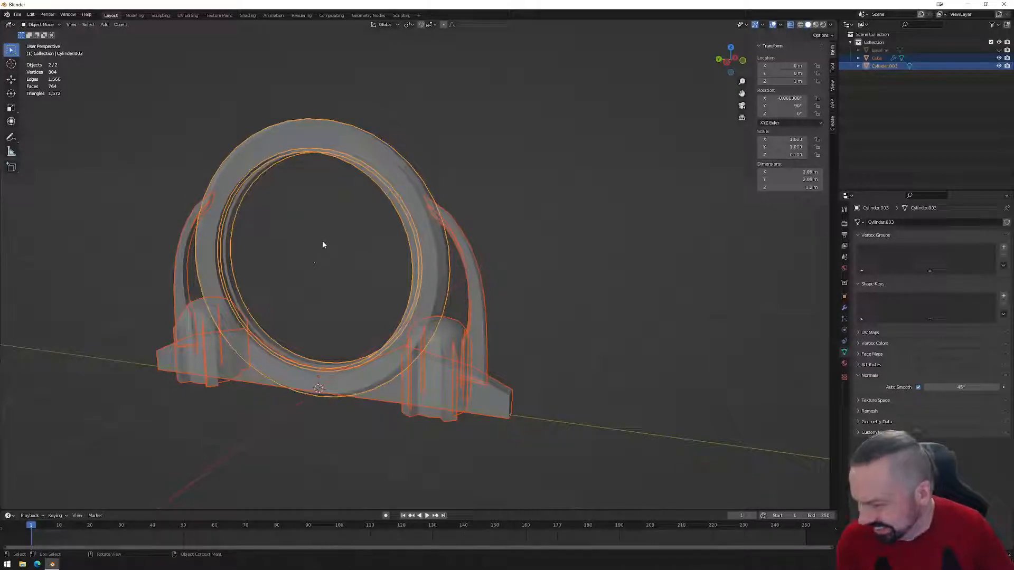
pyautogui.moveTo(484, 270); pyautogui.dragTo(520, 271, button='middle')
pyautogui.click(488, 294)
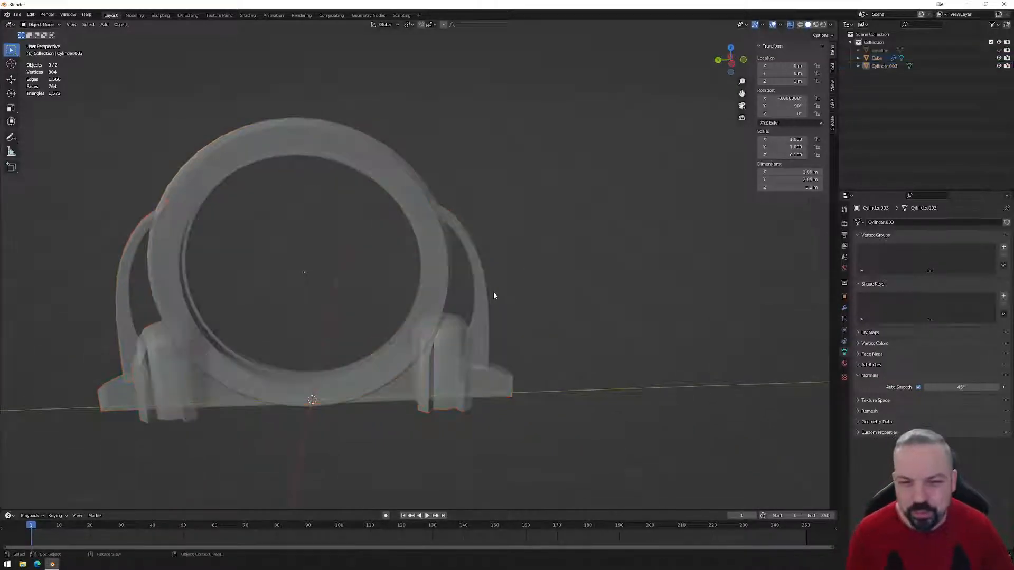
pyautogui.keyDown('shift'); pyautogui.click(448, 290); pyautogui.keyUp('shift')
pyautogui.moveTo(448, 290); pyautogui.dragTo(446, 321, button='middle')
pyautogui.scroll(1, 447, 319)
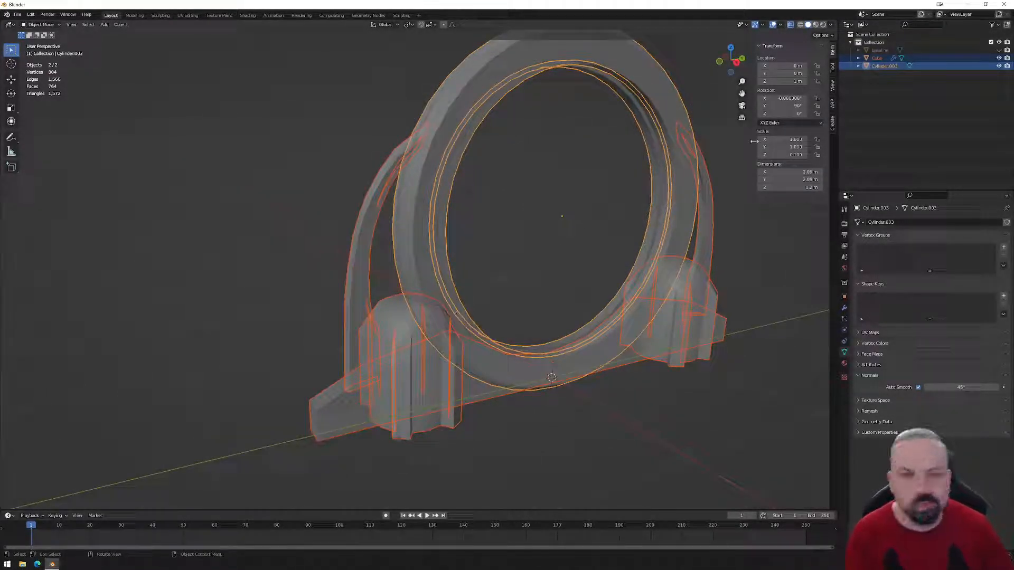
# - Switch to the web browser and look through the Google results for "how to get polygons in blender"
pyautogui.click(37, 564)
pyautogui.moveTo(284, 4); pyautogui.dragTo(0, 26)
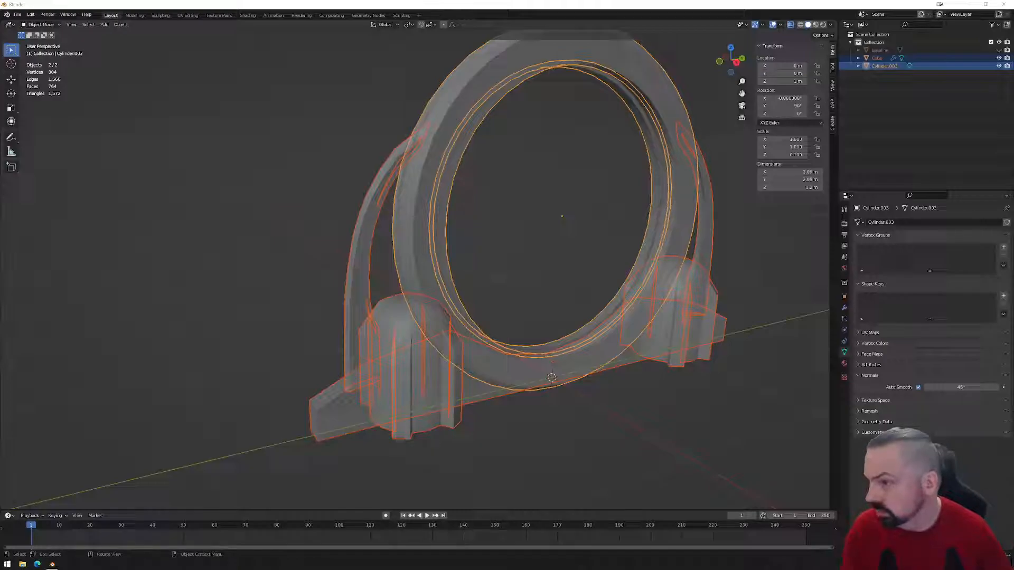
pyautogui.moveTo(0, 51); pyautogui.dragTo(555, 86)
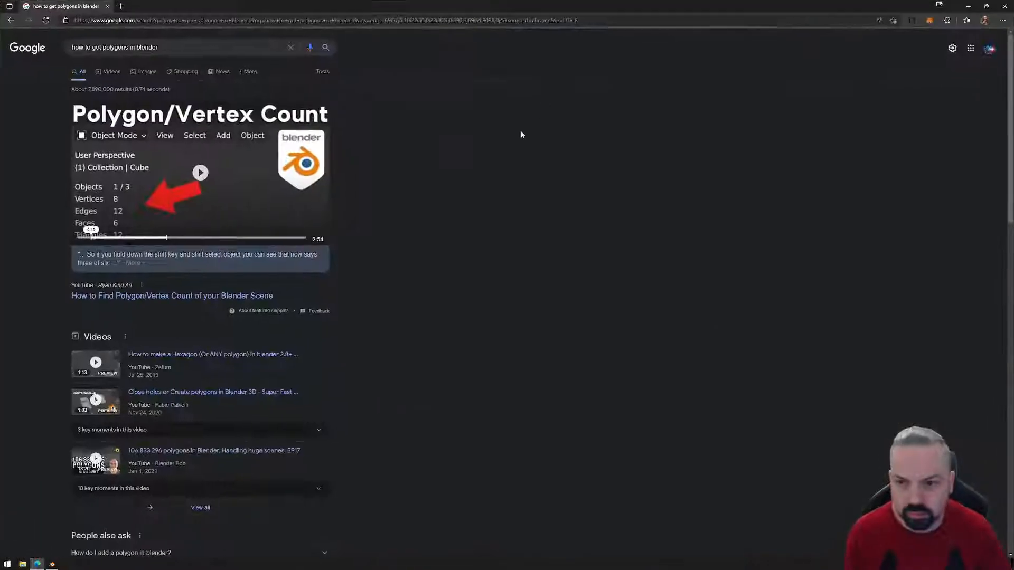
pyautogui.scroll(-6, 364, 356)
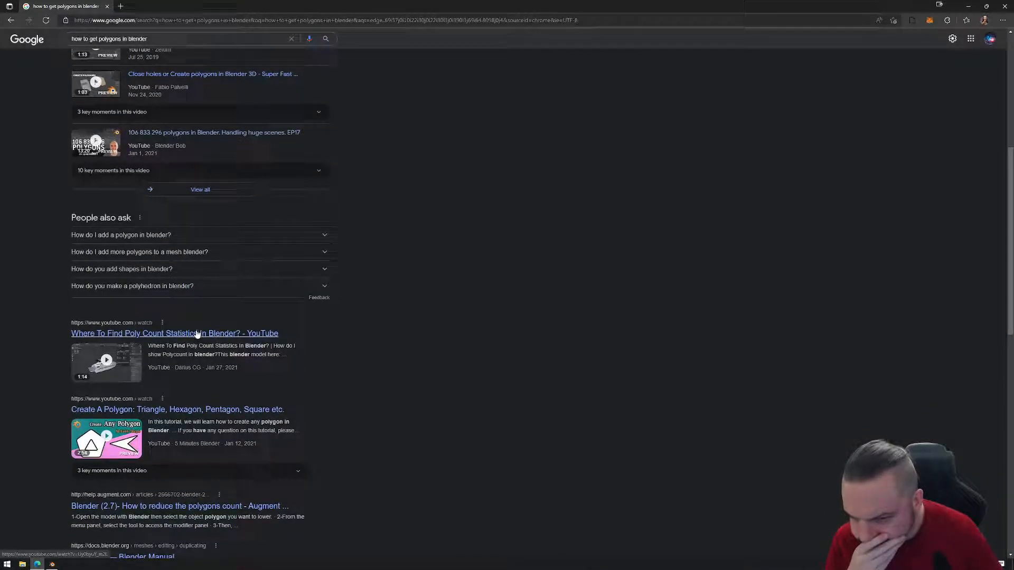
pyautogui.scroll(-2, 196, 349)
pyautogui.scroll(-3, 188, 431)
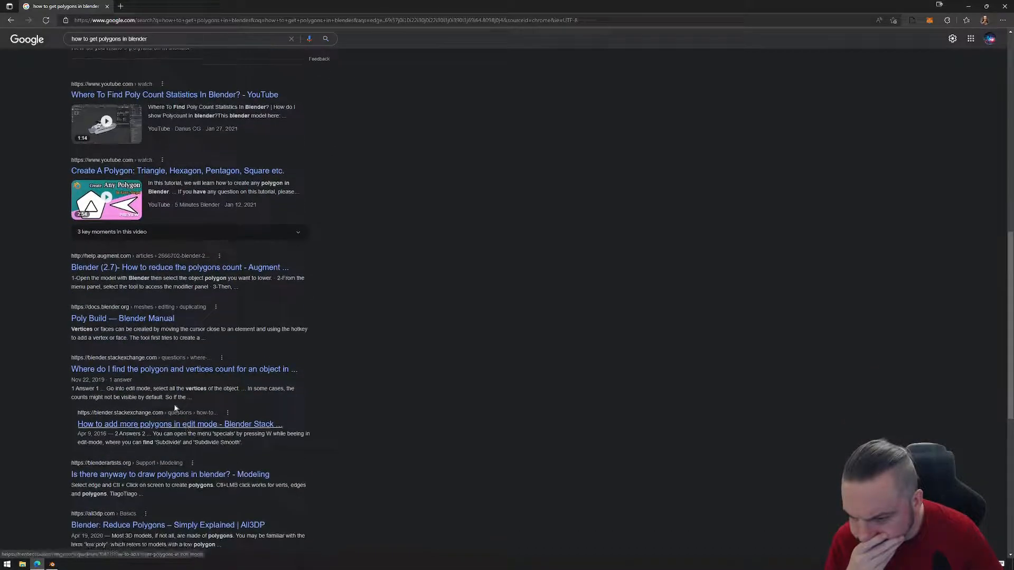
# - Read the Stack Exchange answer on finding an object's polygon and vertices count in Blender 2.8, then return to Blender
pyautogui.click(165, 370)
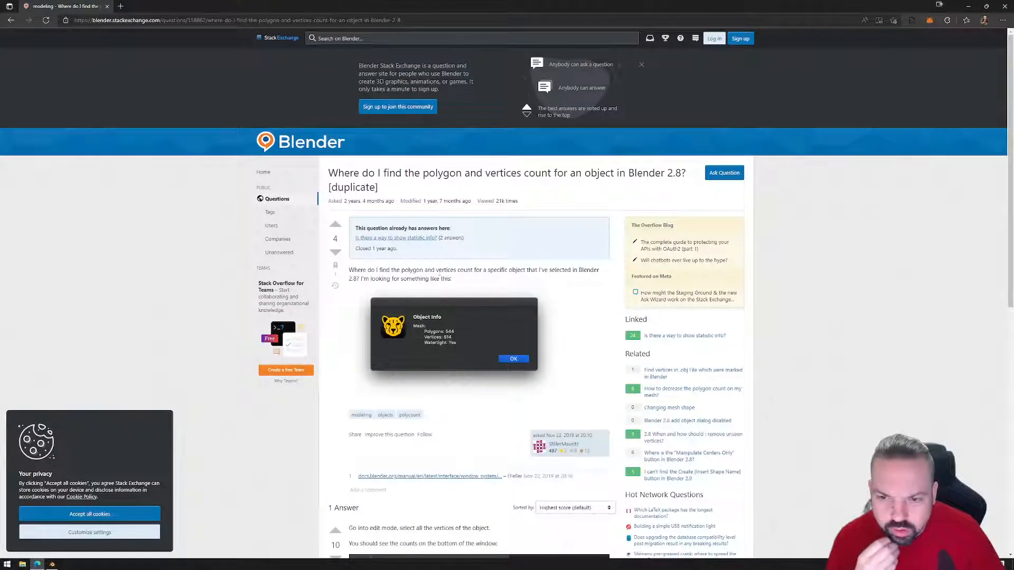
pyautogui.scroll(-5, 425, 346)
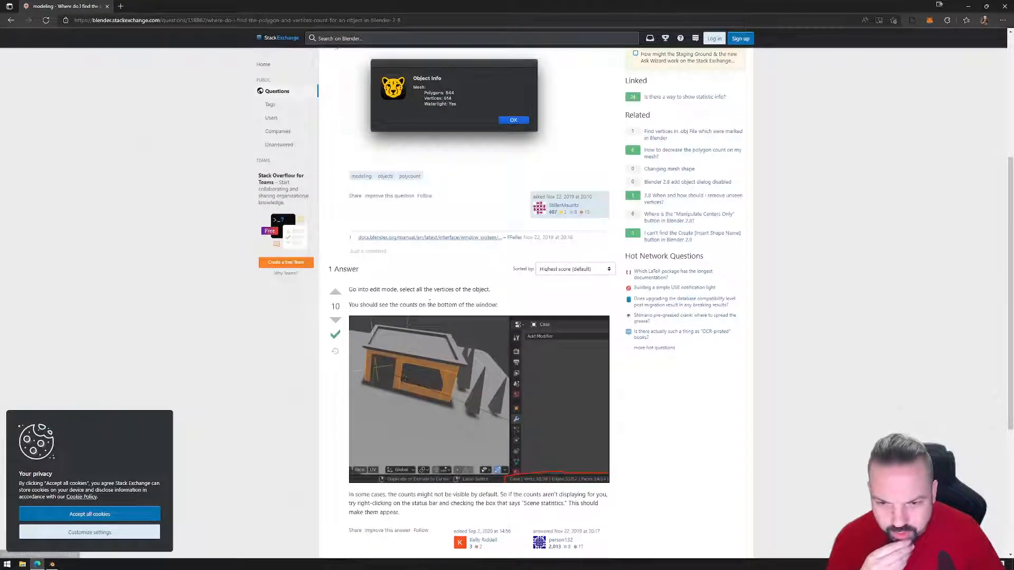
pyautogui.scroll(-2, 442, 336)
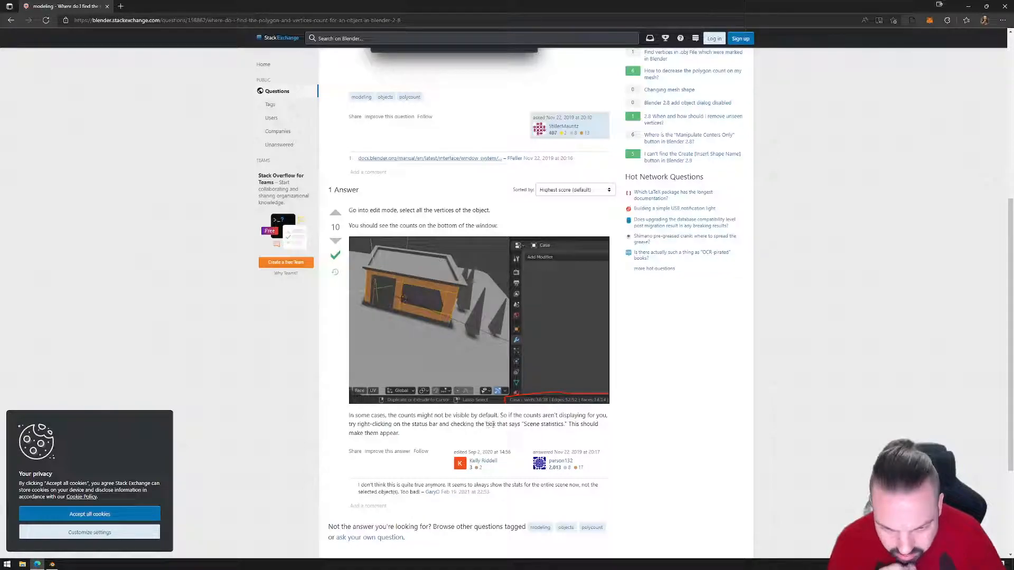
pyautogui.scroll(-2, 497, 422)
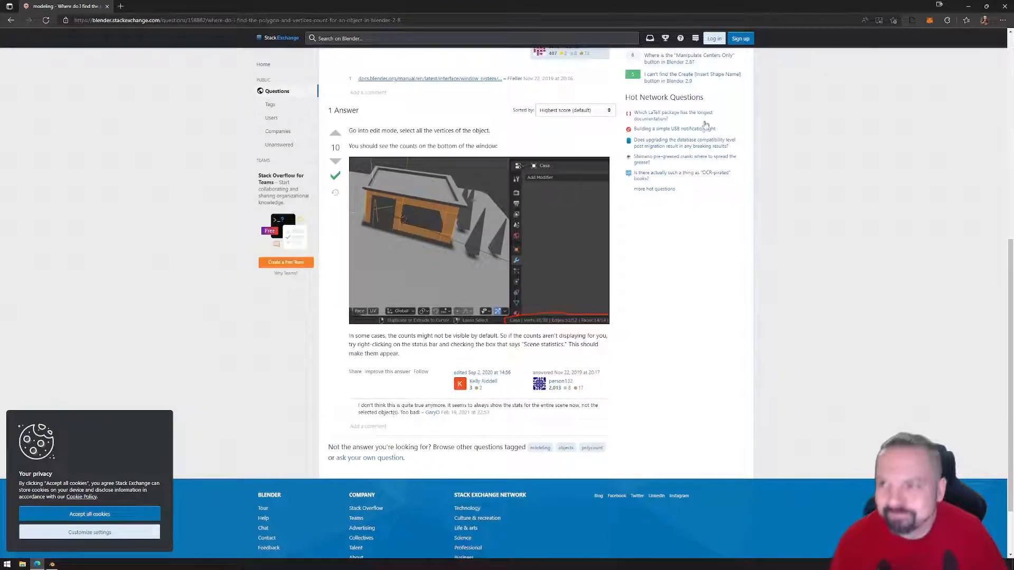
pyautogui.click(968, 7)
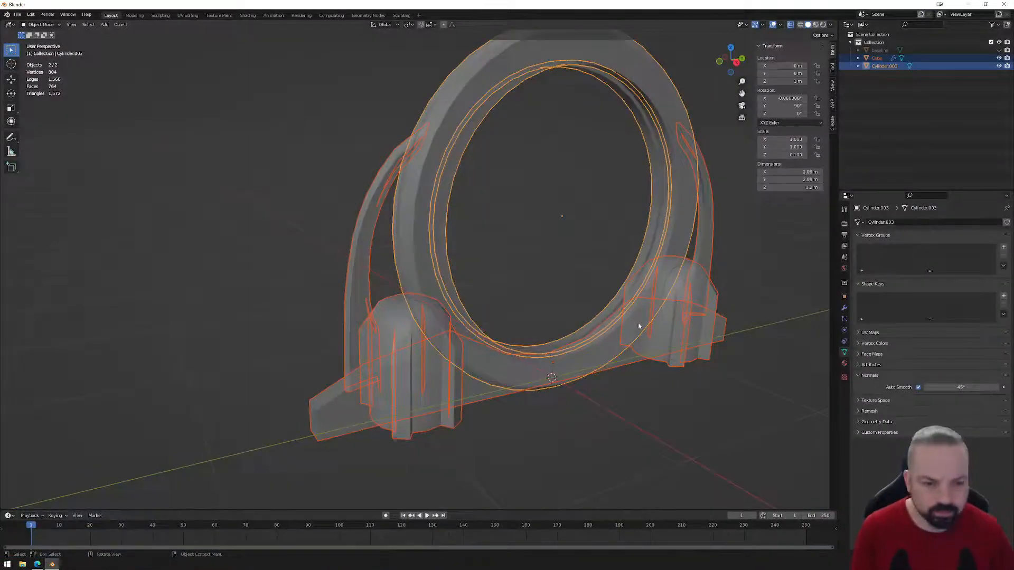
# - Look through the Viewport and System preferences for a statistics display option, including the Selection and Subdivision settings
pyautogui.click(31, 15)
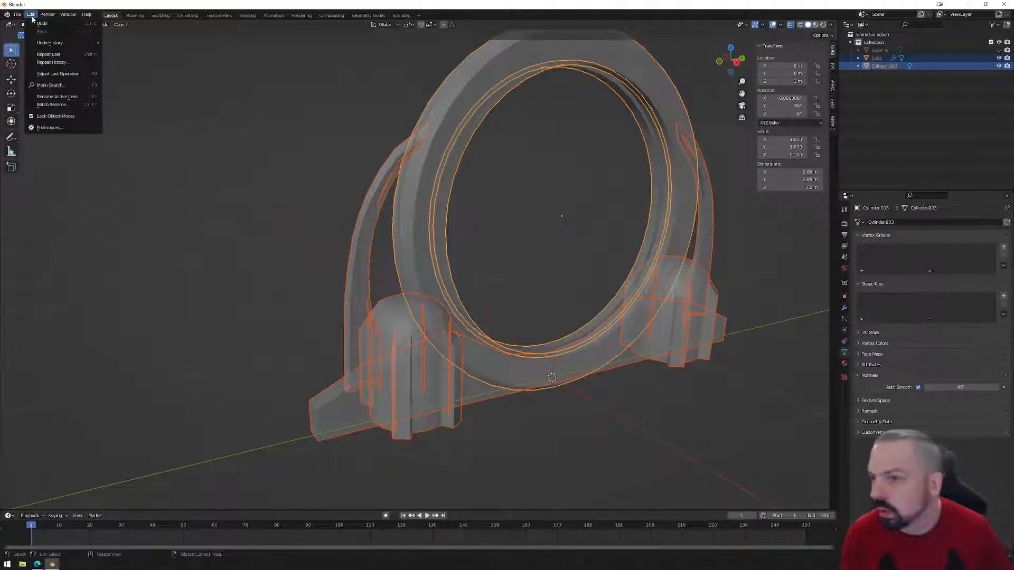
pyautogui.click(50, 127)
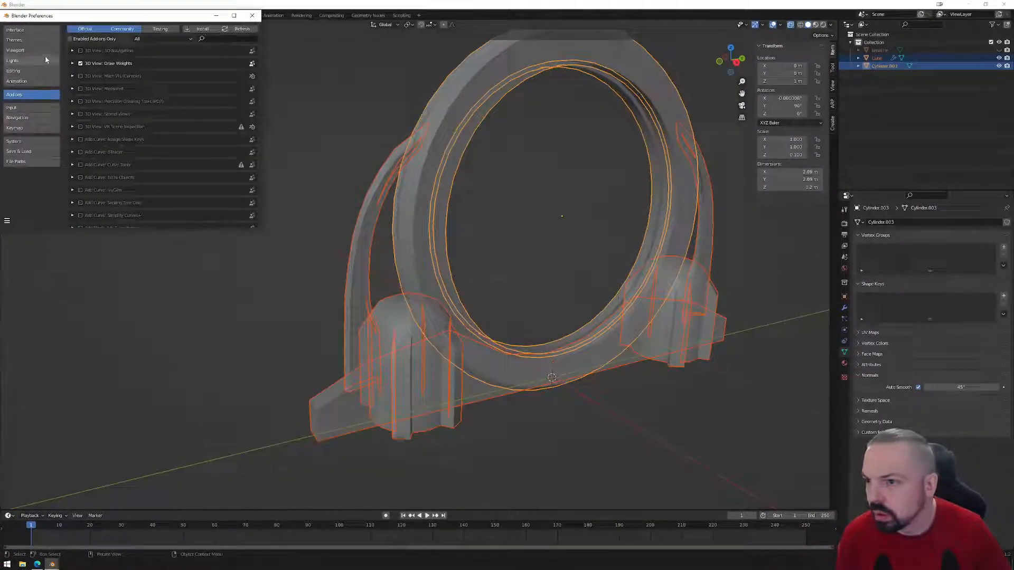
pyautogui.click(27, 50)
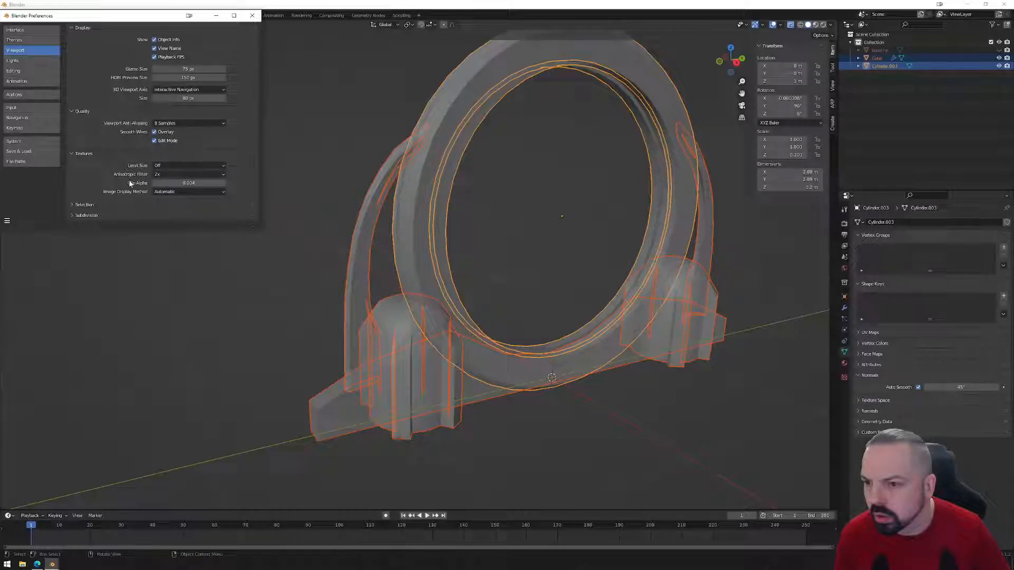
pyautogui.click(82, 205)
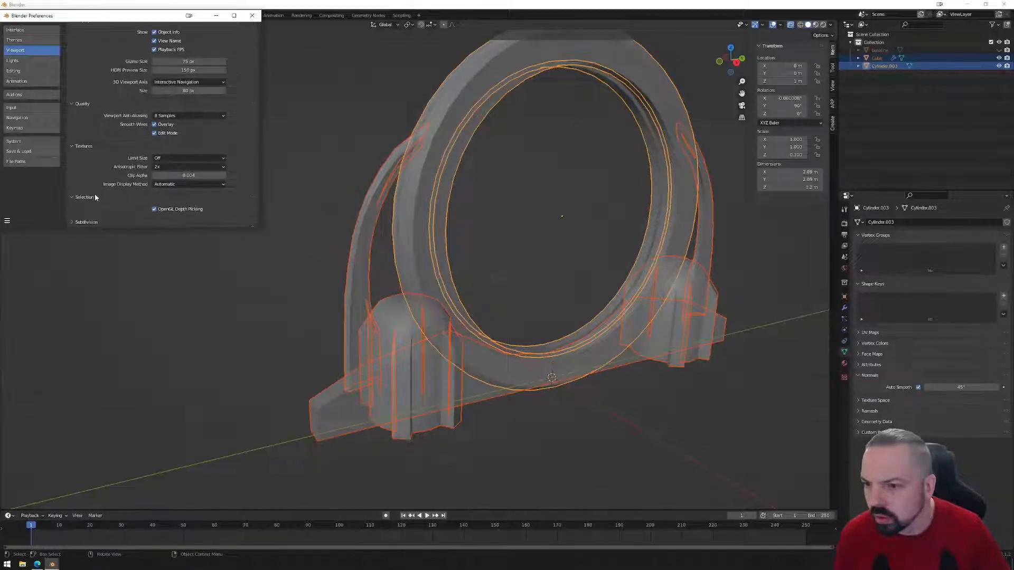
pyautogui.click(87, 221)
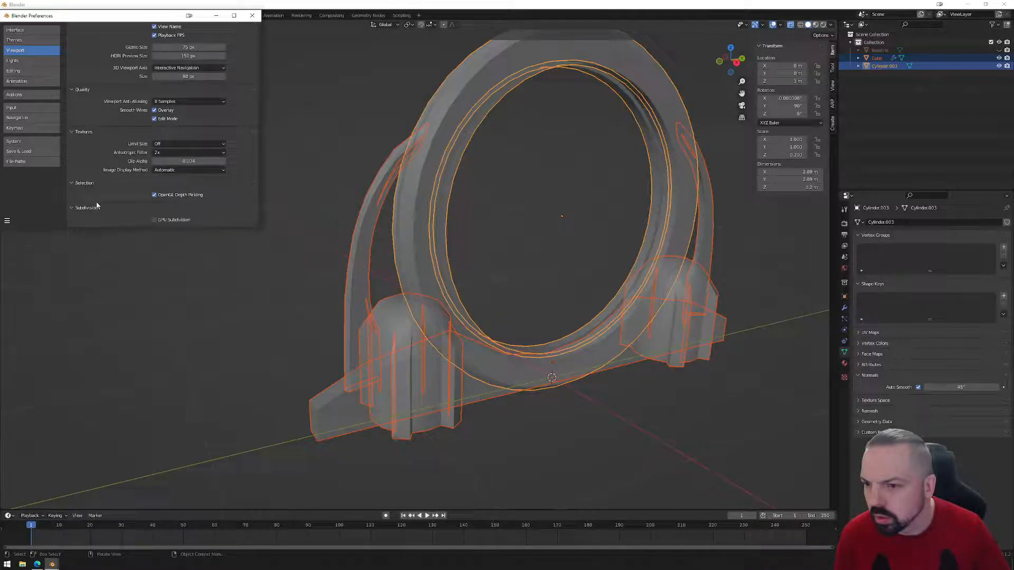
pyautogui.click(29, 141)
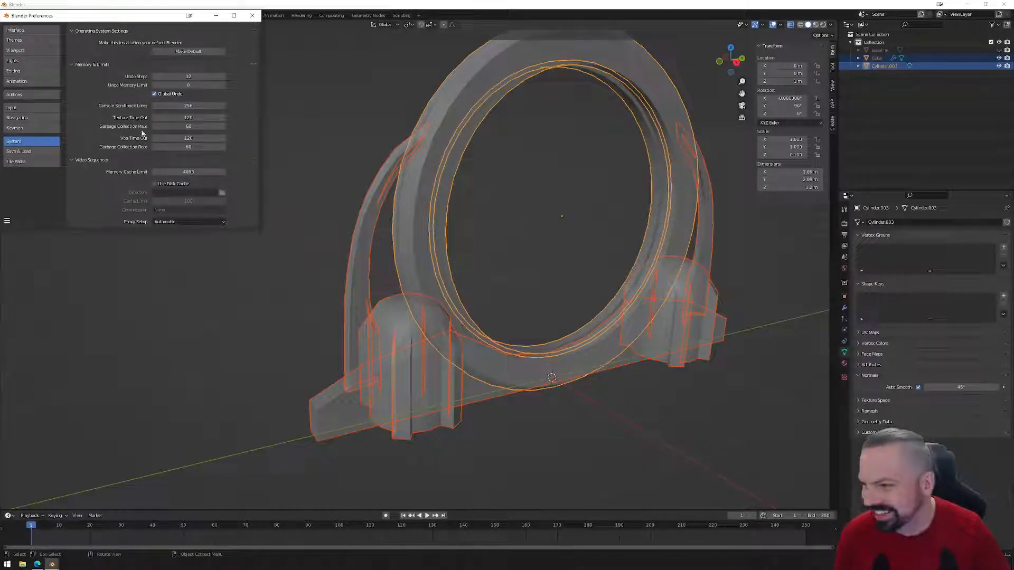
pyautogui.click(251, 16)
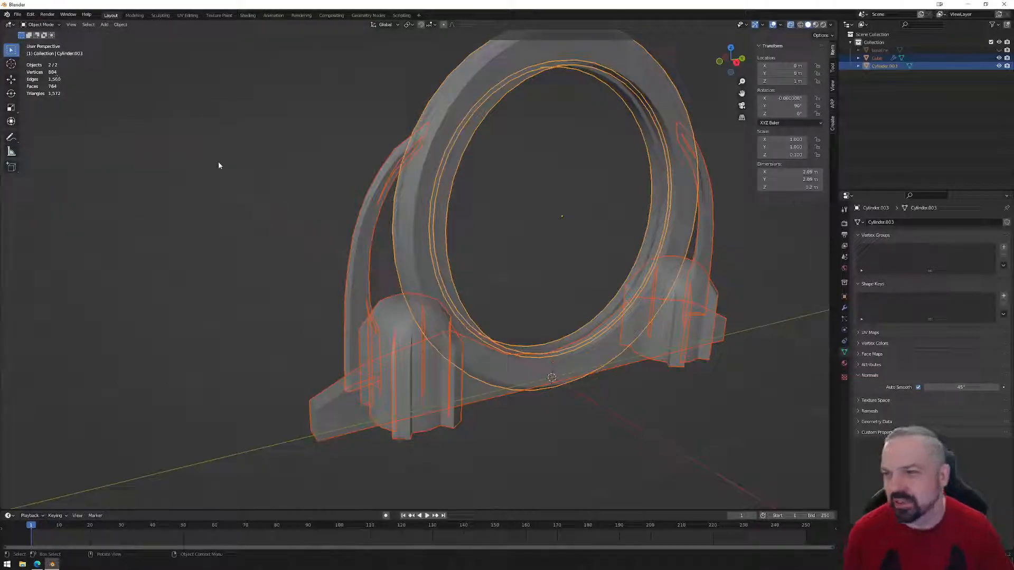
# - Open the base mesh for editing and inspect the faces on the underside of its domed tower
pyautogui.moveTo(490, 284)
pyautogui.mouseDown(button='middle')
pyautogui.moveTo(616, 294)
pyautogui.moveTo(503, 295)
pyautogui.moveTo(511, 310)
pyautogui.moveTo(486, 317)
pyautogui.moveTo(502, 274)
pyautogui.mouseUp(button='middle')
pyautogui.moveTo(420, 374); pyautogui.dragTo(430, 362, button='middle')
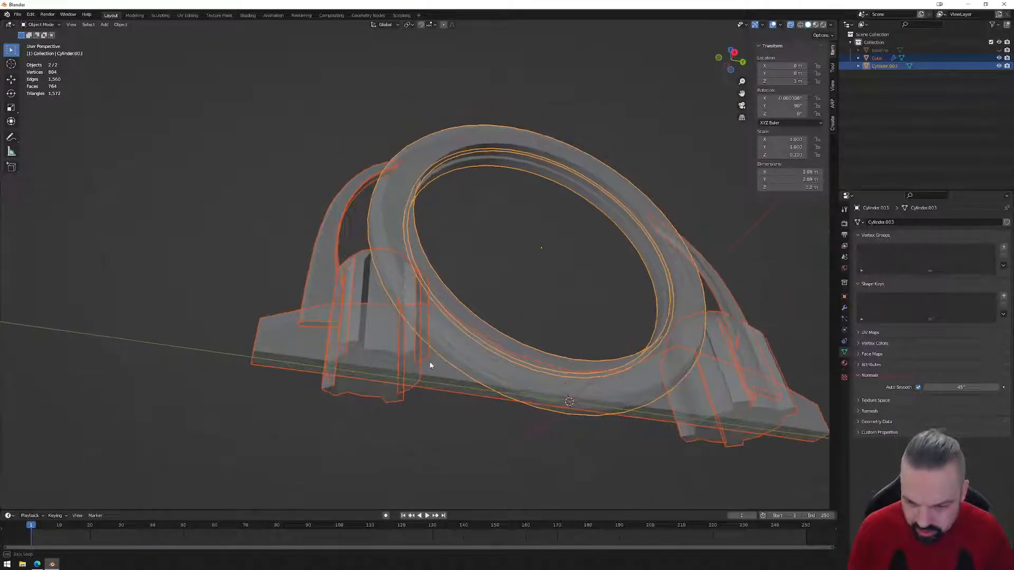
pyautogui.click(391, 371)
pyautogui.press('Tab')
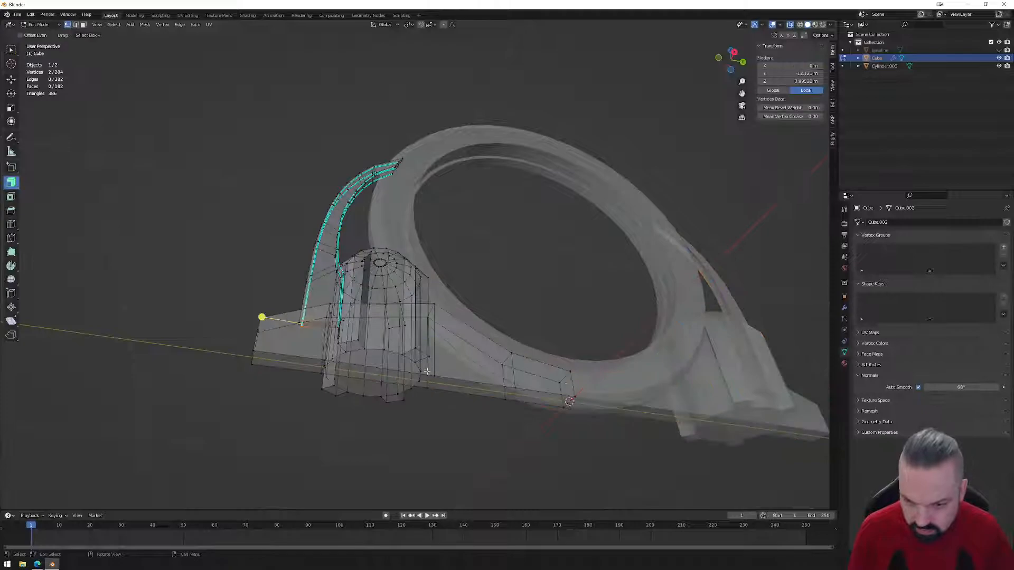
pyautogui.moveTo(418, 360); pyautogui.dragTo(374, 369, button='middle')
pyautogui.click(372, 359)
pyautogui.moveTo(371, 360); pyautogui.dragTo(382, 373, button='middle')
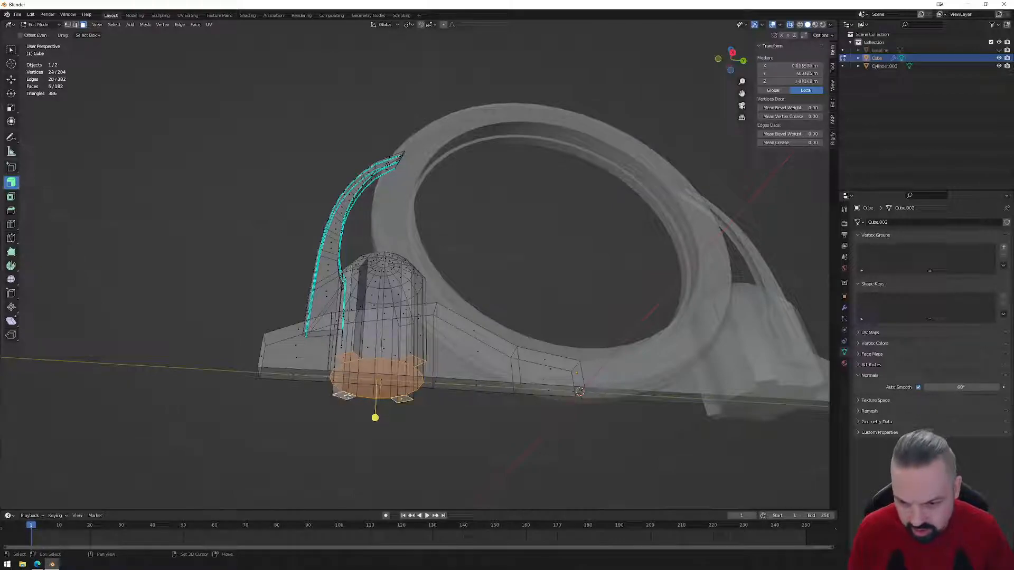
pyautogui.moveTo(404, 374); pyautogui.dragTo(478, 418, button='middle')
pyautogui.moveTo(442, 386); pyautogui.dragTo(456, 363, button='middle')
# - Merge the base's bottom-edge vertices beside the tower's outer side into the outer bottom corners with At Last, on both faces
pyautogui.click(434, 384)
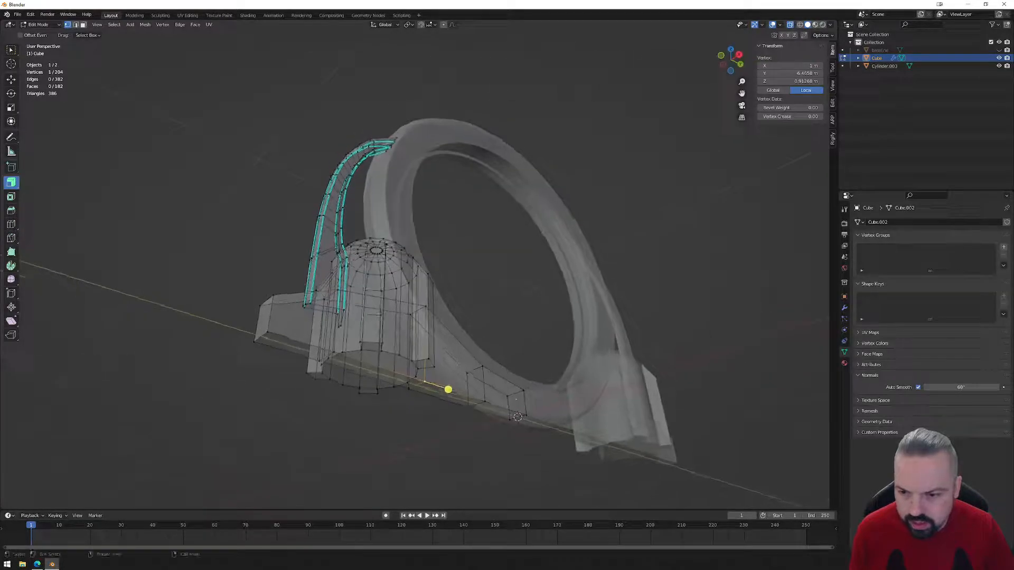
pyautogui.click(334, 352)
pyautogui.moveTo(334, 352); pyautogui.dragTo(305, 360, button='middle')
pyautogui.keyDown('shift'); pyautogui.click(258, 361); pyautogui.keyUp('shift')
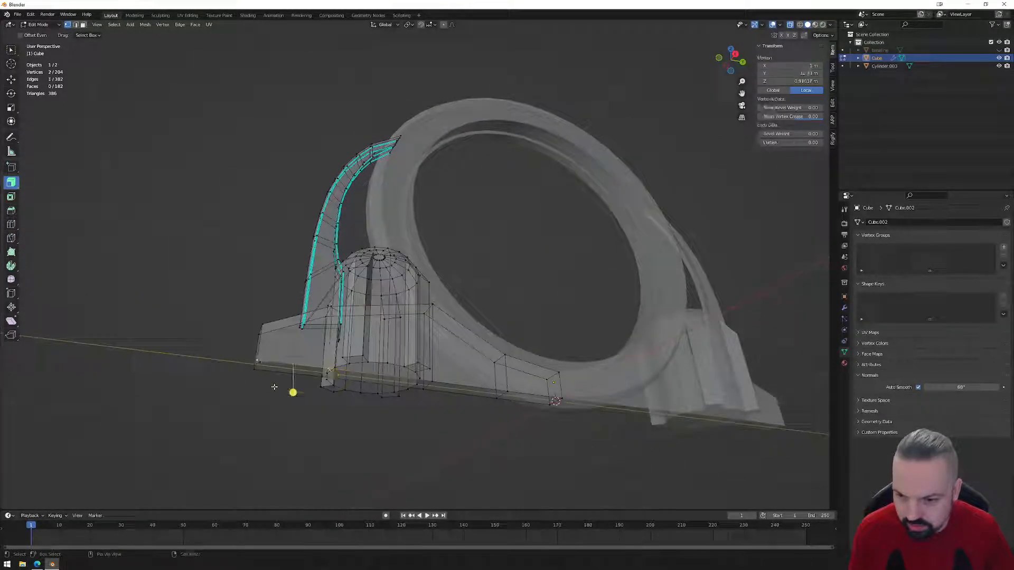
pyautogui.rightClick(275, 392)
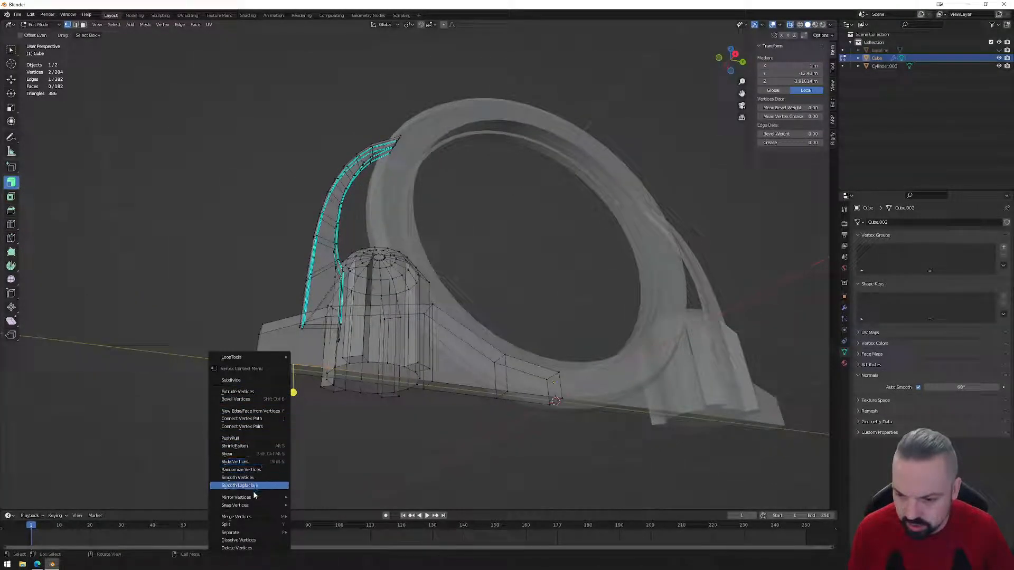
pyautogui.moveTo(253, 505)
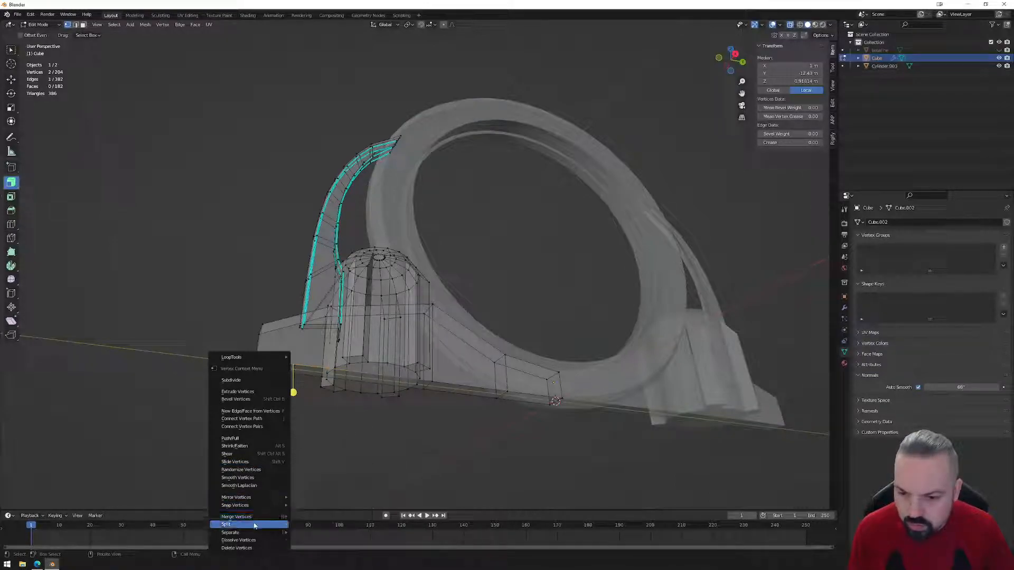
pyautogui.click(311, 505)
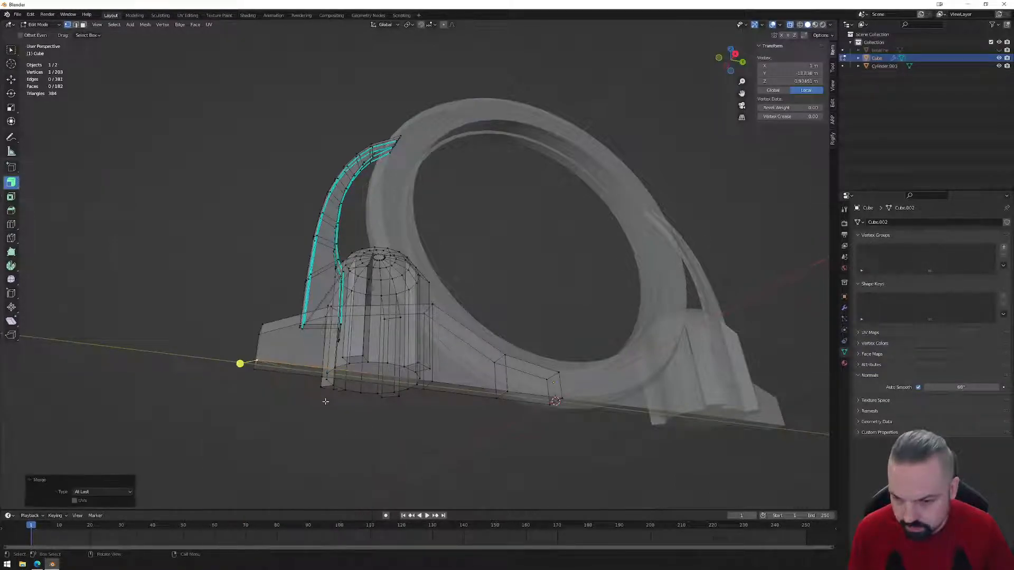
pyautogui.keyDown('shift'); pyautogui.click(322, 375); pyautogui.keyUp('shift')
pyautogui.rightClick(264, 394)
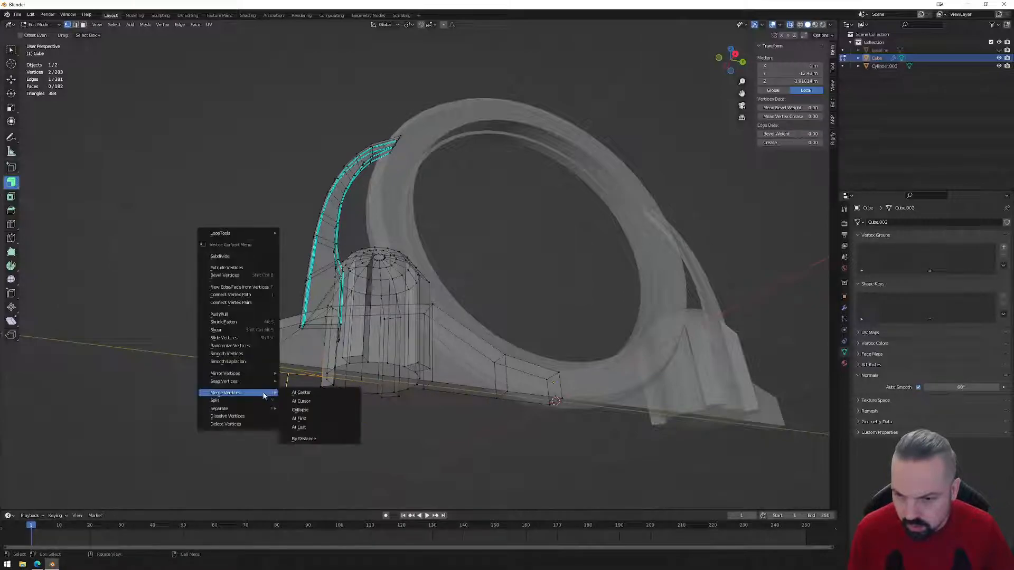
pyautogui.click(303, 428)
# - Merge the base's bottom vertices at the tower's inner side into the outer bottom corners with At Last, on both faces
pyautogui.moveTo(373, 390); pyautogui.dragTo(353, 423, button='middle')
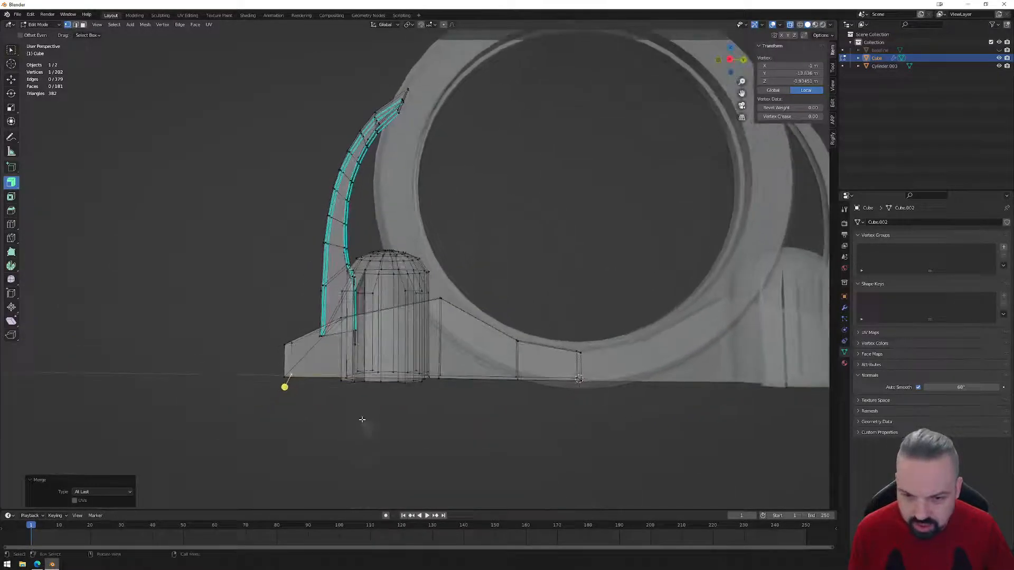
pyautogui.click(438, 379)
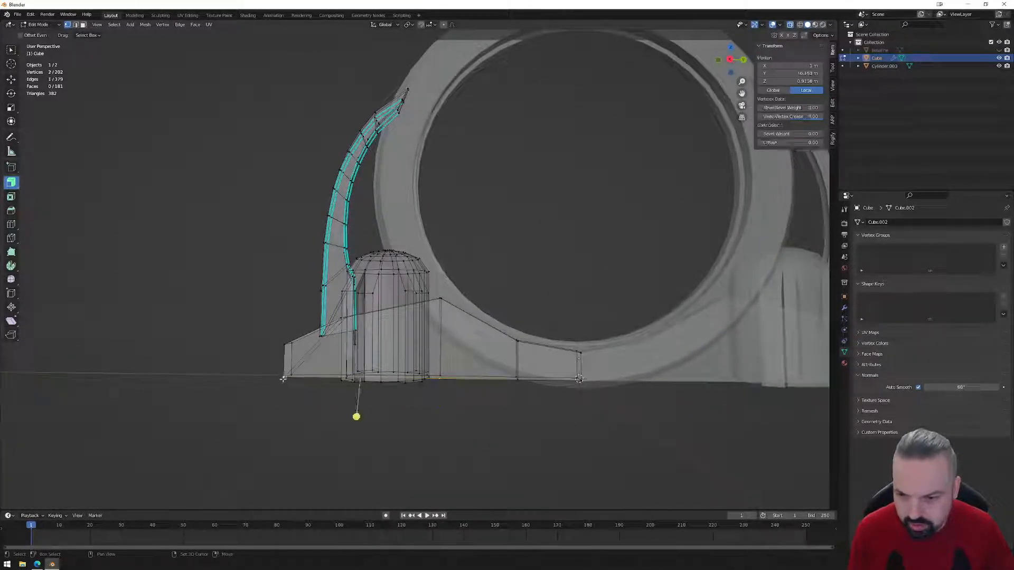
pyautogui.keyDown('shift'); pyautogui.click(282, 379); pyautogui.keyUp('shift')
pyautogui.rightClick(279, 420)
pyautogui.moveTo(280, 419)
pyautogui.click(328, 453)
pyautogui.click(441, 380)
pyautogui.keyDown('shift'); pyautogui.click(291, 375); pyautogui.keyUp('shift')
pyautogui.rightClick(274, 412)
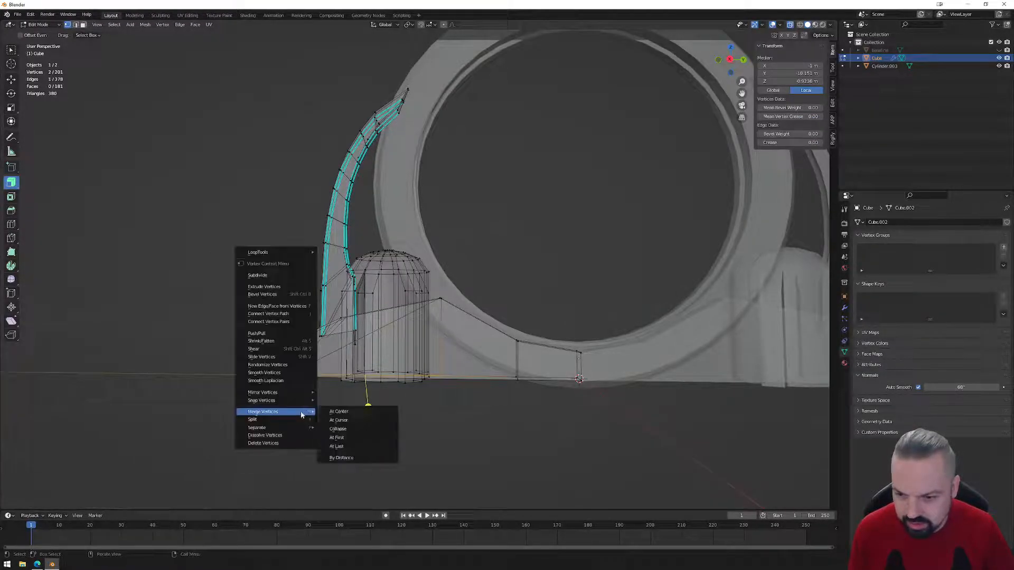
pyautogui.click(337, 447)
# - Merge the bottom vertices between tower and middle into the base's bottom centre vertices with At Last, on both faces
pyautogui.moveTo(385, 407); pyautogui.dragTo(498, 396, button='middle')
pyautogui.click(514, 377)
pyautogui.moveTo(574, 377); pyautogui.dragTo(577, 378, button='middle')
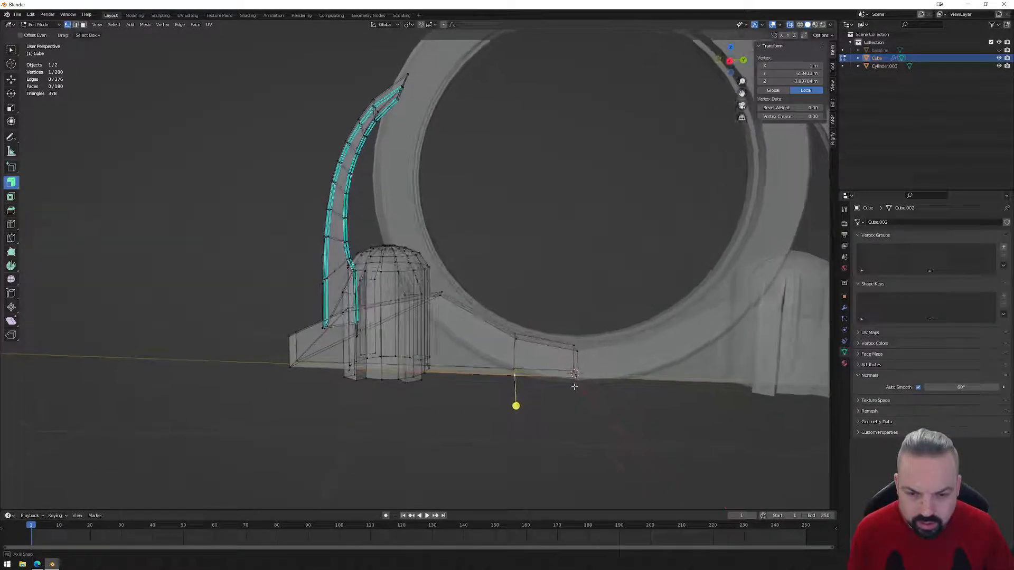
pyautogui.keyDown('shift'); pyautogui.click(575, 376); pyautogui.keyUp('shift')
pyautogui.rightClick(561, 409)
pyautogui.moveTo(561, 409)
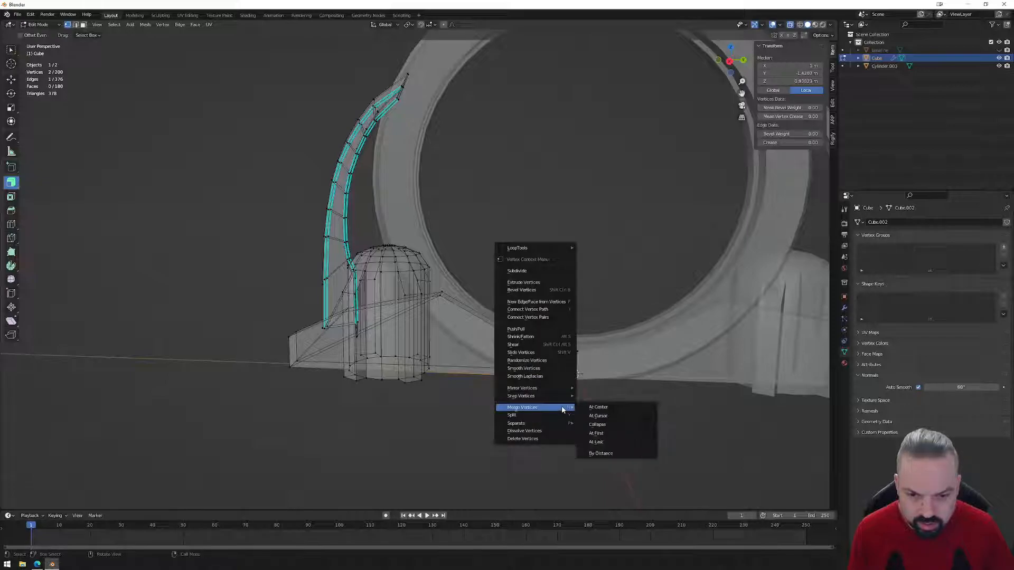
pyautogui.click(602, 438)
pyautogui.keyDown('shift'); pyautogui.click(513, 371); pyautogui.keyUp('shift')
pyautogui.rightClick(536, 399)
pyautogui.moveTo(538, 400)
pyautogui.click(585, 432)
# - Merge the top-edge vertices below the ring into the base's top centre vertices with At Last, on both faces
pyautogui.moveTo(584, 432); pyautogui.dragTo(494, 381, button='middle')
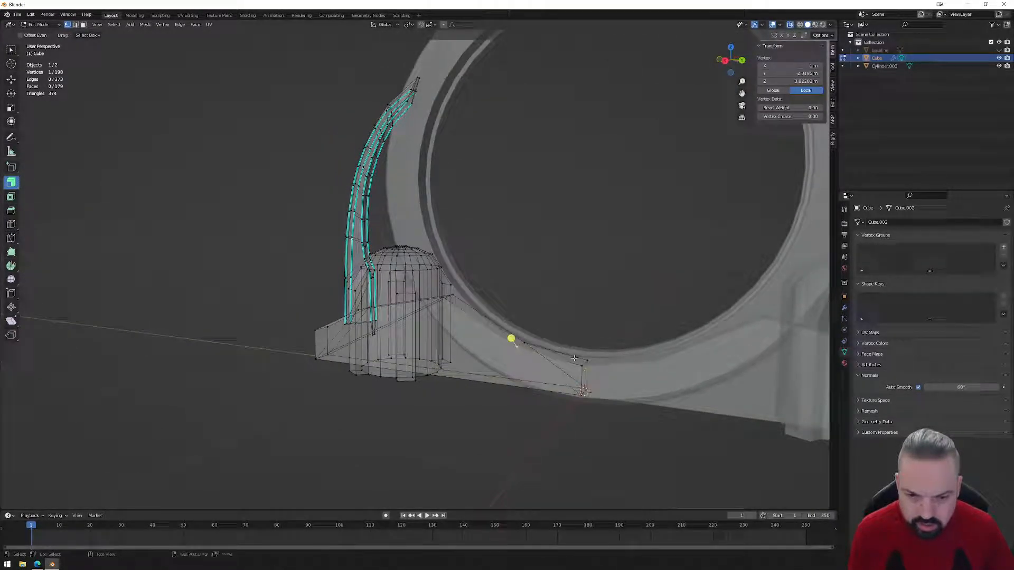
pyautogui.keyDown('shift'); pyautogui.click(547, 328); pyautogui.keyUp('shift')
pyautogui.rightClick(550, 411)
pyautogui.moveTo(560, 411)
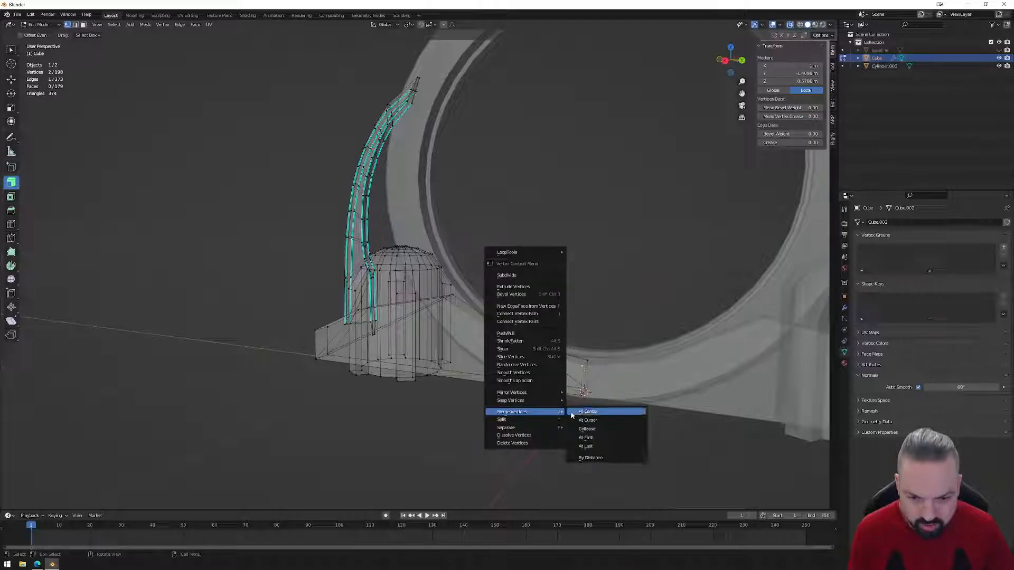
pyautogui.click(584, 446)
pyautogui.keyDown('shift'); pyautogui.click(604, 391); pyautogui.keyUp('shift')
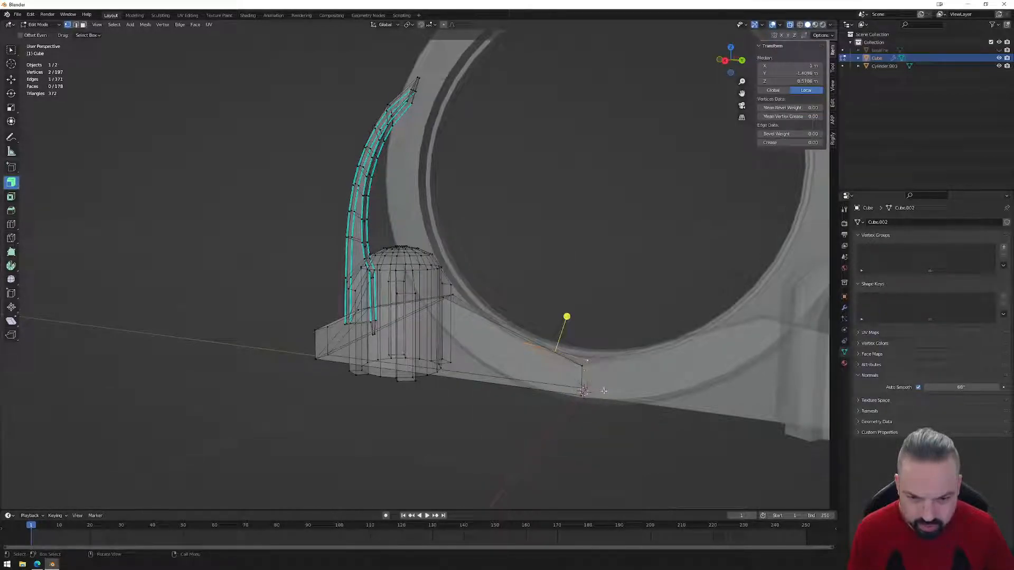
pyautogui.rightClick(606, 417)
pyautogui.moveTo(607, 430)
pyautogui.click(643, 457)
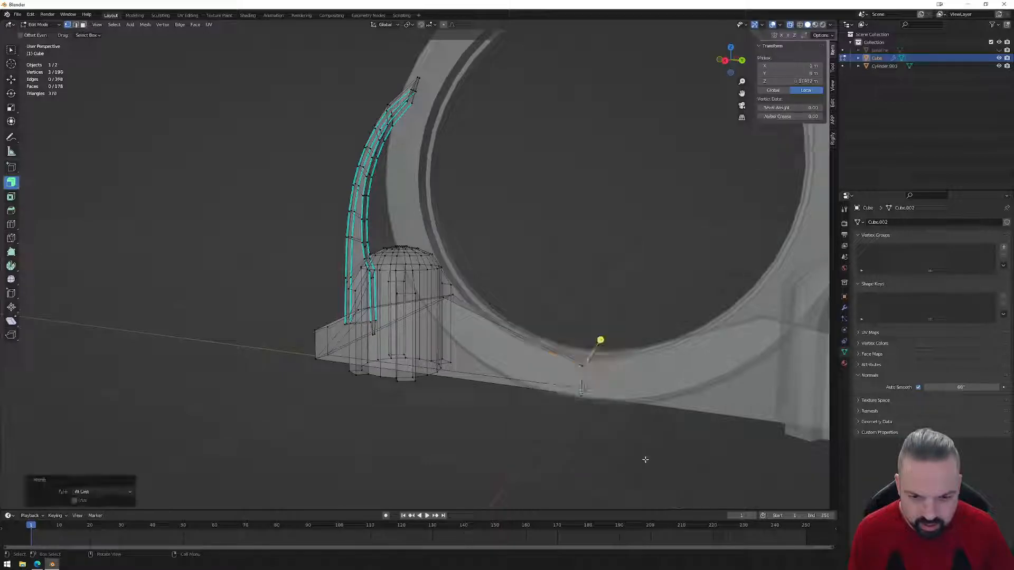
# - Move the base's top centre vertices down in the right side view so the top edge hides behind the ring, and leave editing
pyautogui.click(725, 60)
pyautogui.moveTo(596, 166); pyautogui.dragTo(602, 177, button='middle')
pyautogui.click(730, 62)
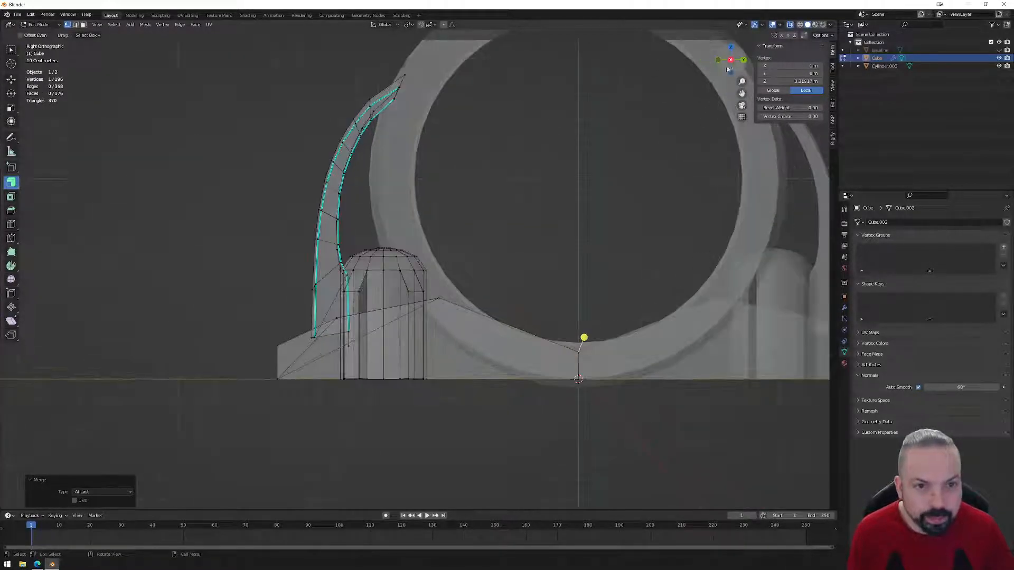
pyautogui.keyDown('shift'); pyautogui.click(584, 344); pyautogui.keyUp('shift')
pyautogui.press('g')
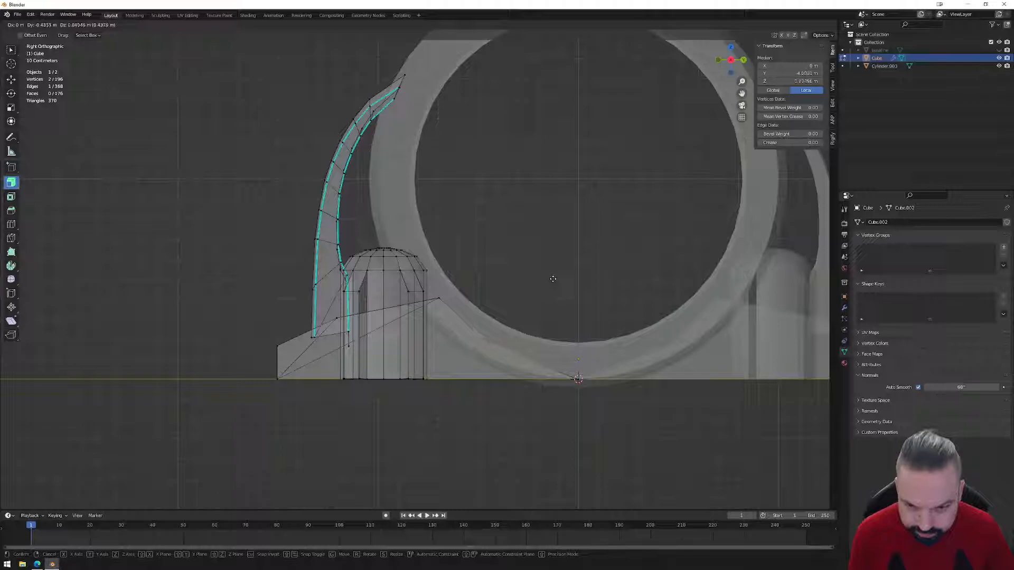
pyautogui.click(552, 279)
pyautogui.press('Tab')
# - Examine the simplified base from several angles, both as an object and as an editable mesh
pyautogui.moveTo(595, 242); pyautogui.dragTo(538, 275, button='middle')
pyautogui.scroll(-2, 470, 317)
pyautogui.moveTo(468, 317); pyautogui.dragTo(492, 369, button='middle')
pyautogui.click(453, 376)
pyautogui.click(402, 321)
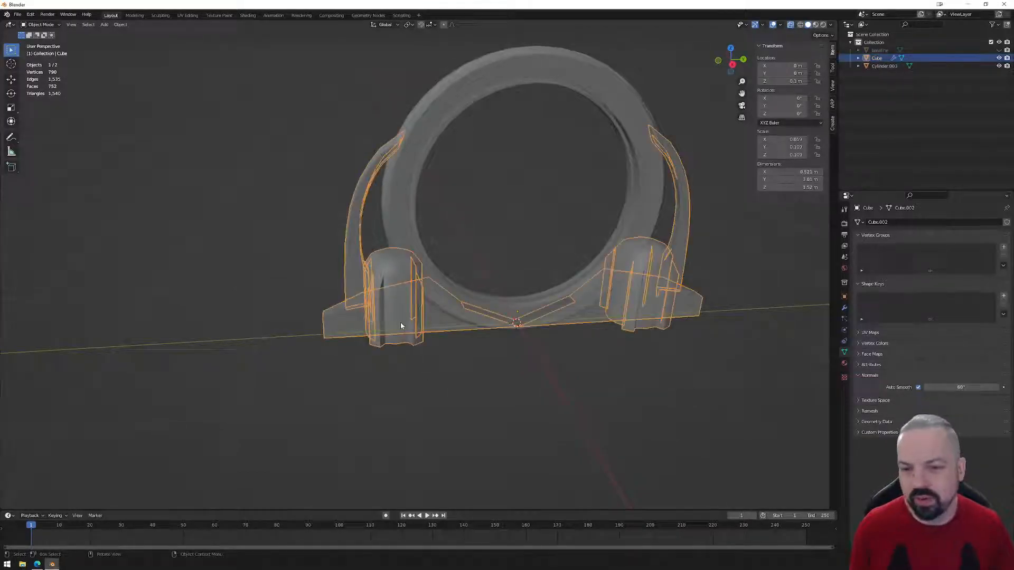
pyautogui.press('Tab')
pyautogui.moveTo(401, 257); pyautogui.dragTo(536, 202, button='middle')
pyautogui.scroll(3, 400, 275)
pyautogui.scroll(-2, 331, 312)
pyautogui.press('Tab')
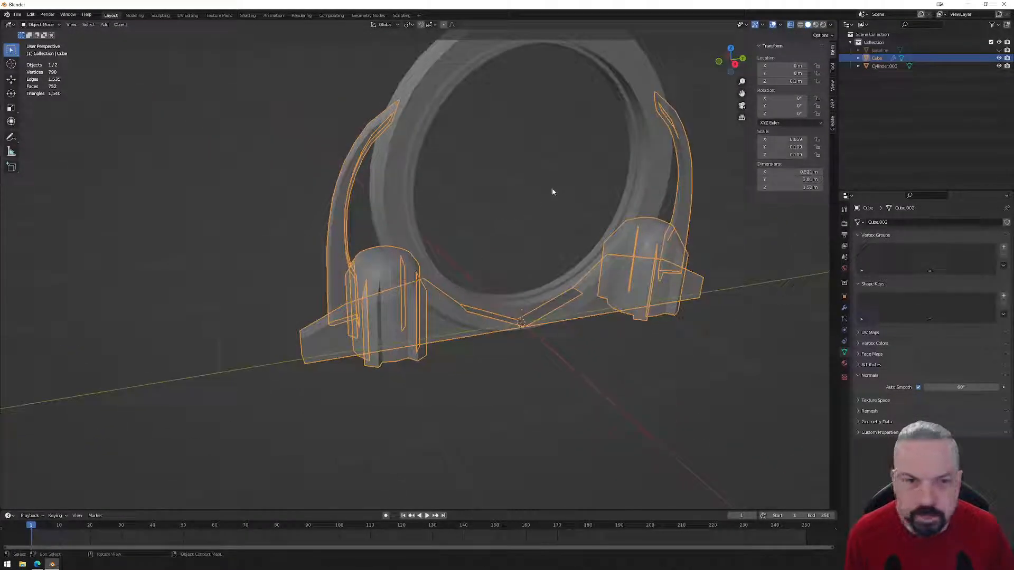
# - Turn off X-ray, select the ring and check the solid model from the right side view
pyautogui.click(790, 24)
pyautogui.moveTo(441, 260); pyautogui.dragTo(508, 239, button='middle')
pyautogui.click(536, 205)
pyautogui.moveTo(535, 205); pyautogui.dragTo(478, 218, button='middle')
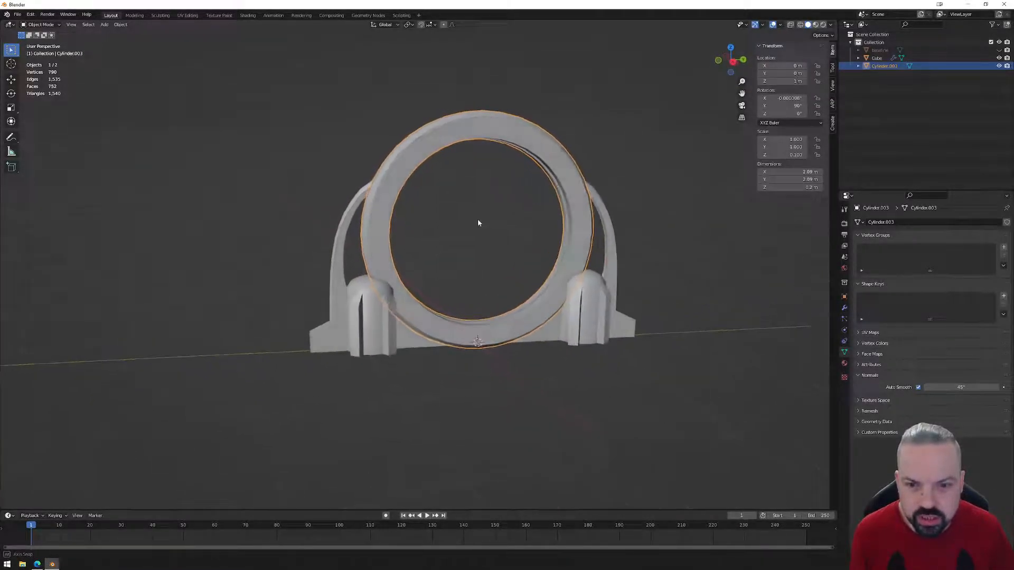
pyautogui.click(730, 60)
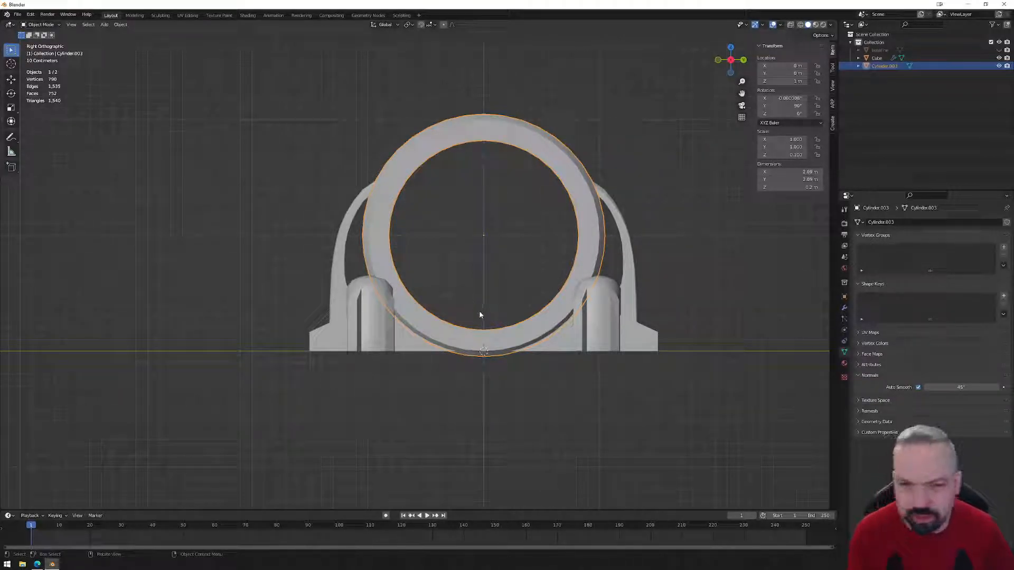
pyautogui.moveTo(480, 287)
pyautogui.mouseDown(button='middle')
pyautogui.moveTo(500, 296)
pyautogui.moveTo(485, 302)
pyautogui.mouseUp(button='middle')
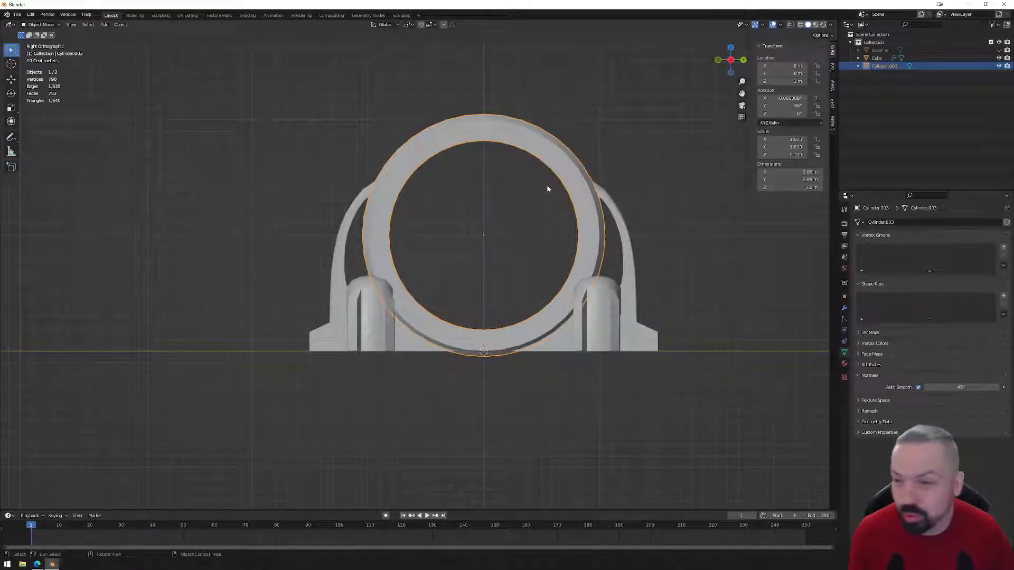
pyautogui.scroll(3, 480, 192)
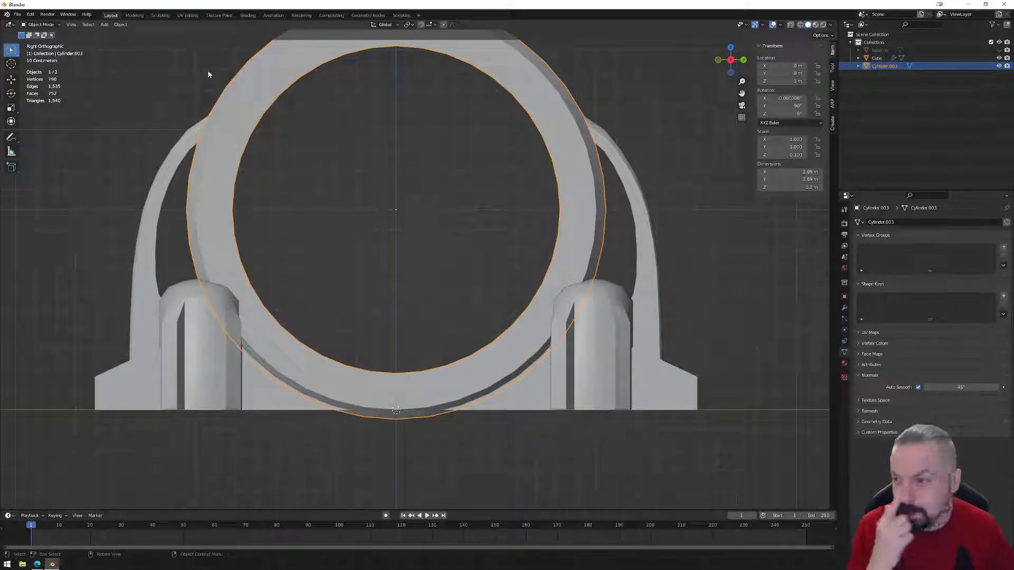
# - Add a mesh plane at the base's centre and rotate it 90° so it stands upright, parallel to the ring
pyautogui.click(104, 25)
pyautogui.moveTo(117, 34)
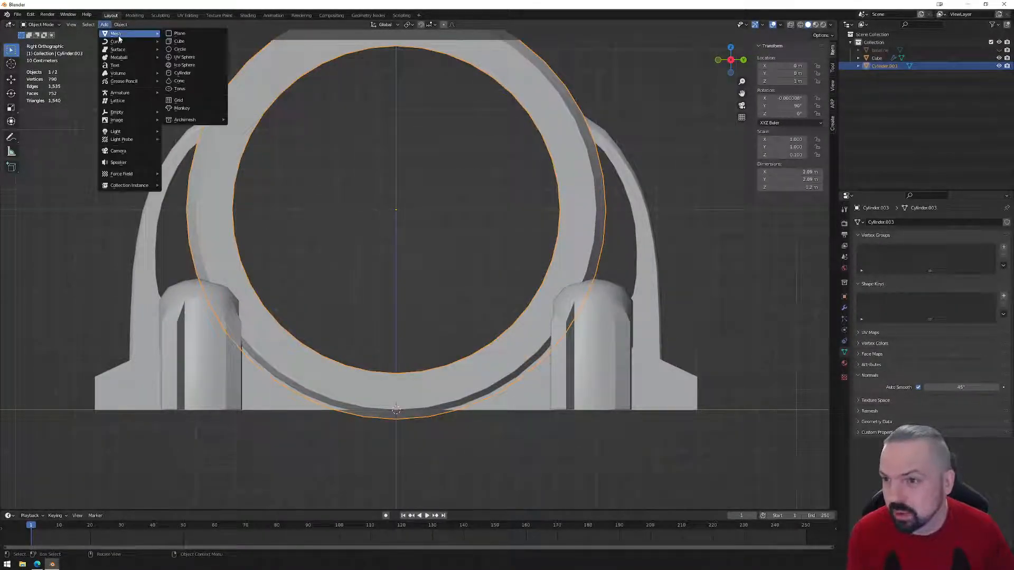
pyautogui.click(179, 34)
pyautogui.scroll(-5, 376, 258)
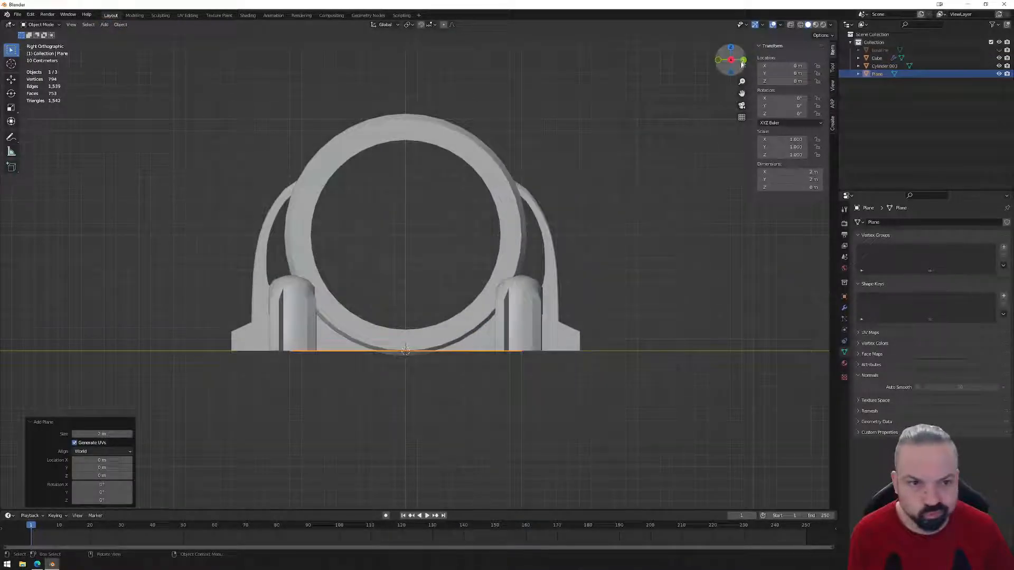
pyautogui.click(742, 59)
pyautogui.press('r')
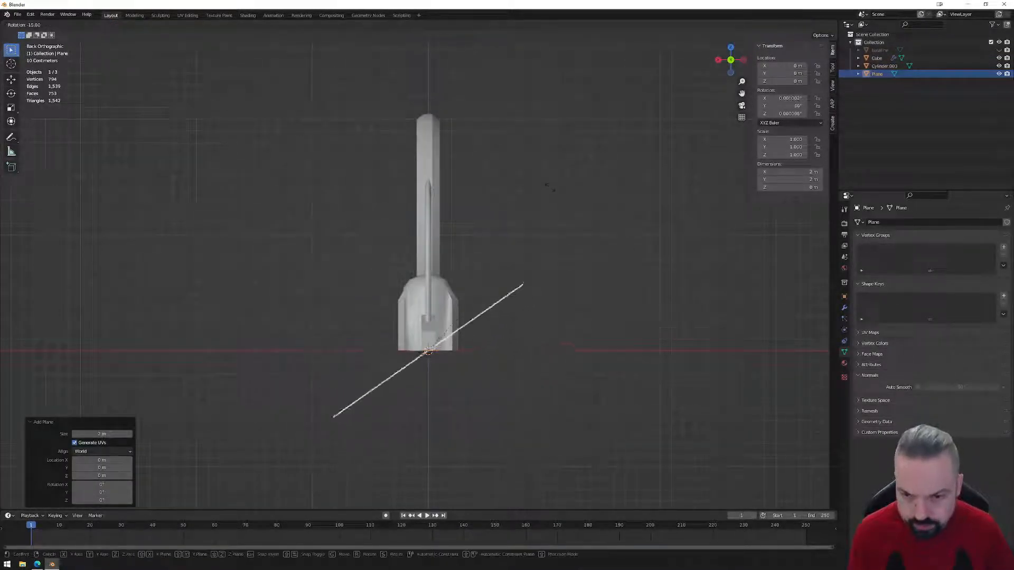
pyautogui.click(397, 187)
# - Raise the plane 1 m to the ring's centre and scale it to 0.843 so it covers the ring's opening
pyautogui.click(718, 60)
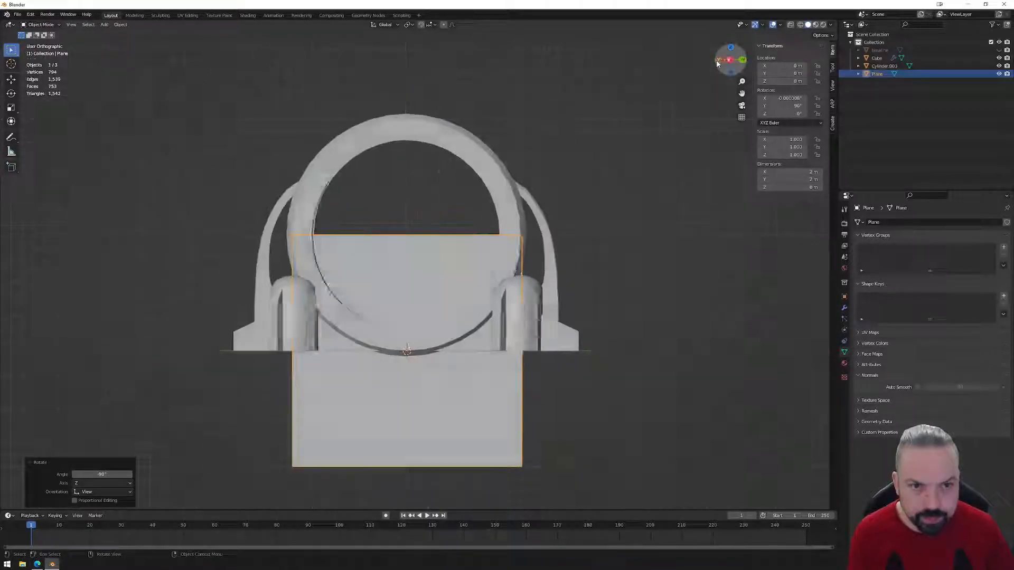
pyautogui.press('g')
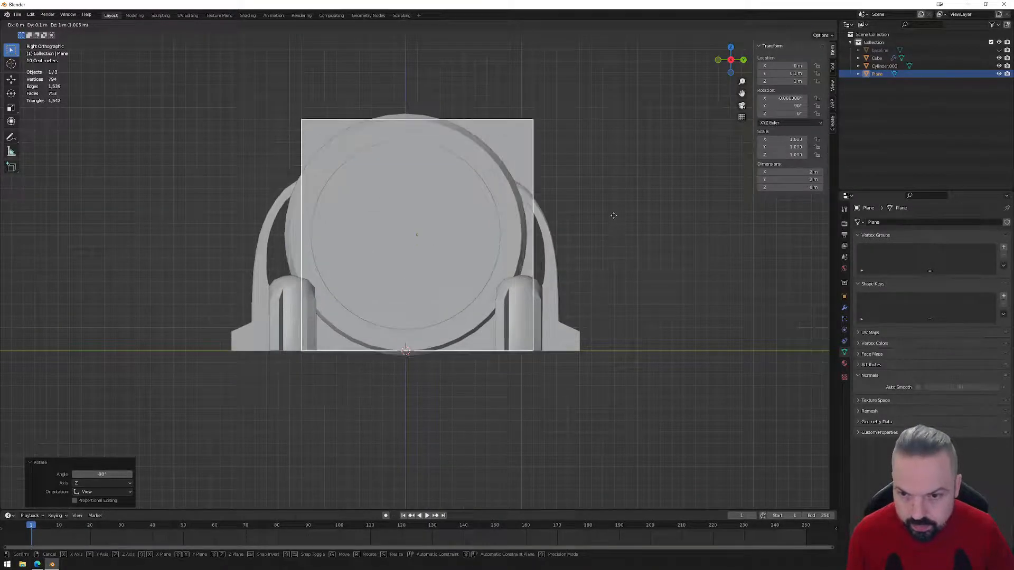
pyautogui.press('Return')
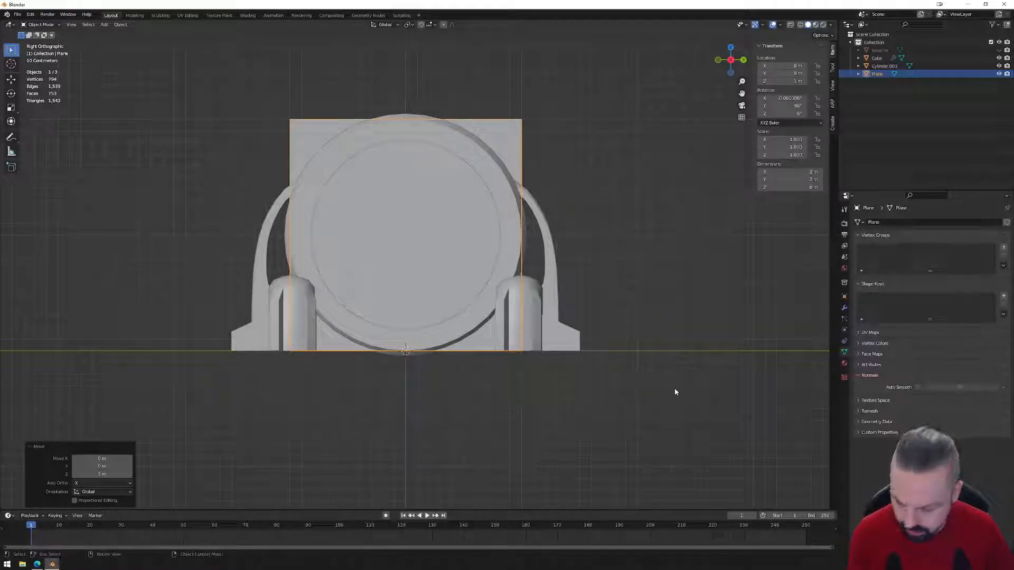
pyautogui.press('s')
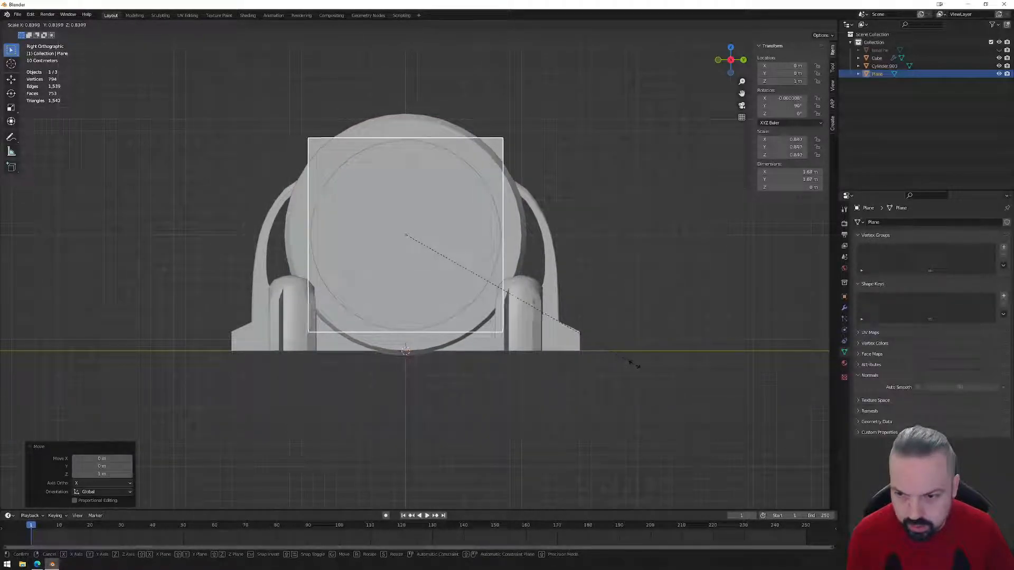
pyautogui.click(635, 363)
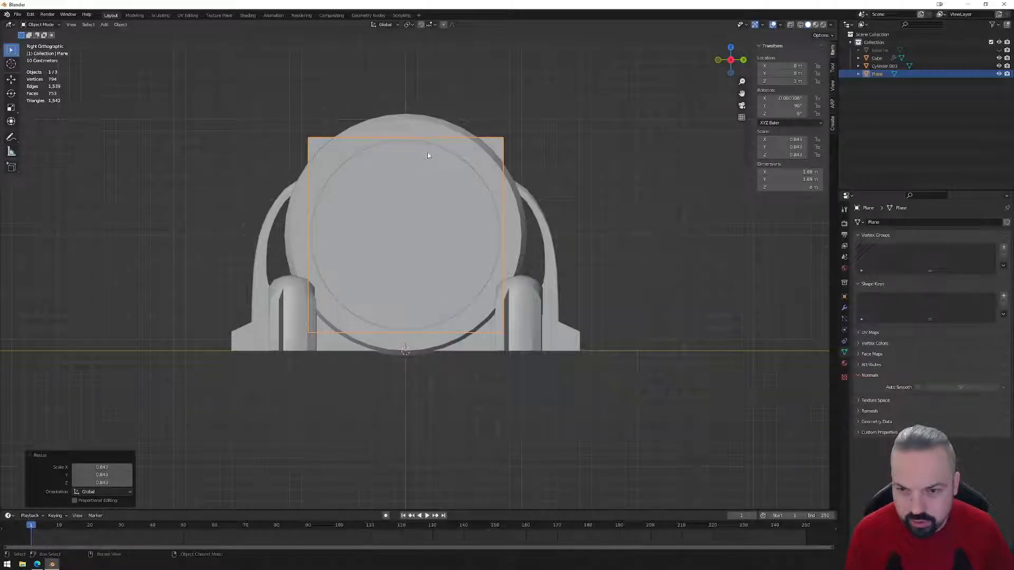
# - Add one vertical and one horizontal loop cut through the middle of the plane's mesh
pyautogui.press('Tab')
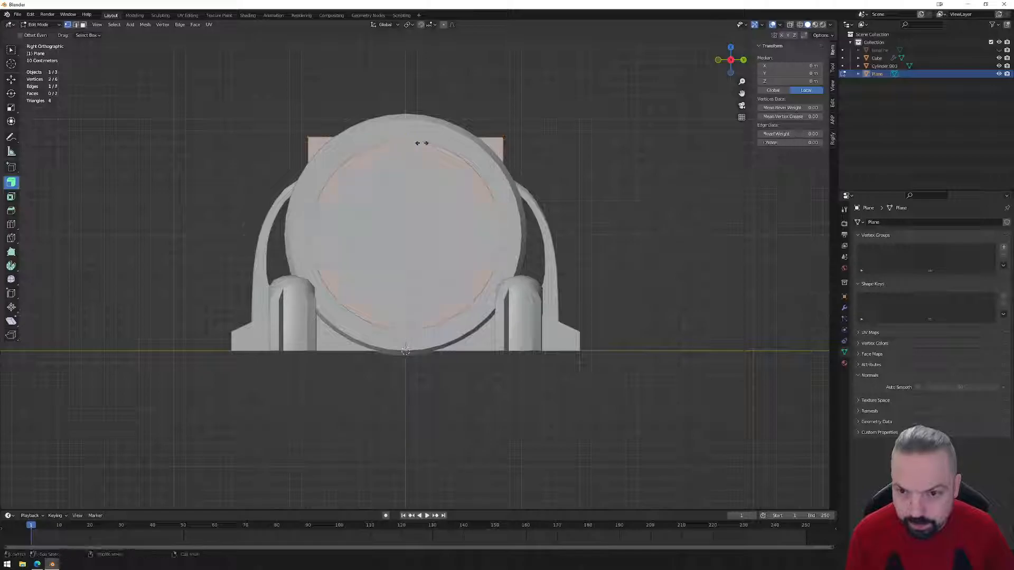
pyautogui.click(422, 142)
pyautogui.click(505, 233)
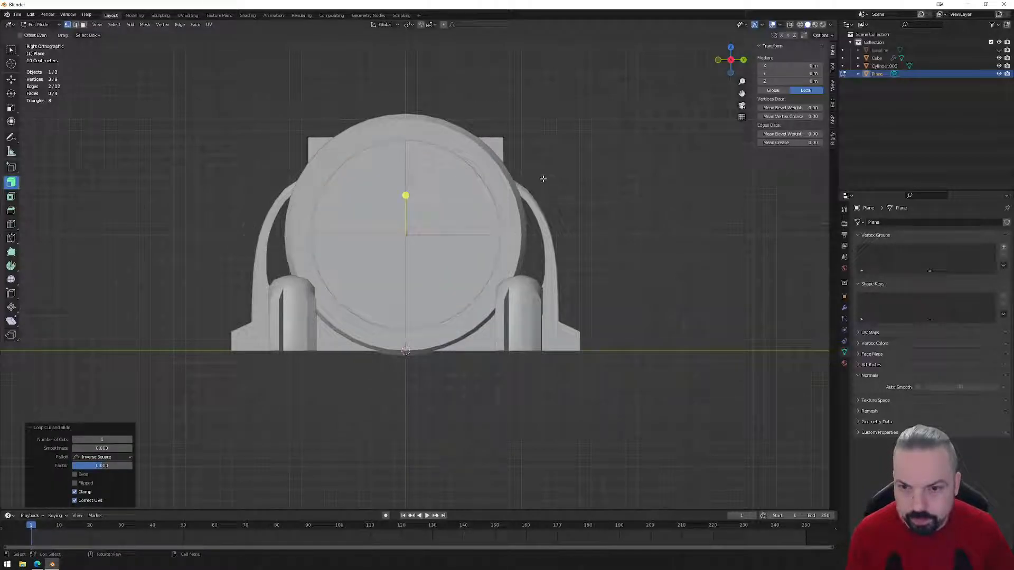
# - Select the plane's four corner vertices and scale them inward to form an eight-sided outline around the opening
pyautogui.moveTo(541, 117); pyautogui.dragTo(494, 153)
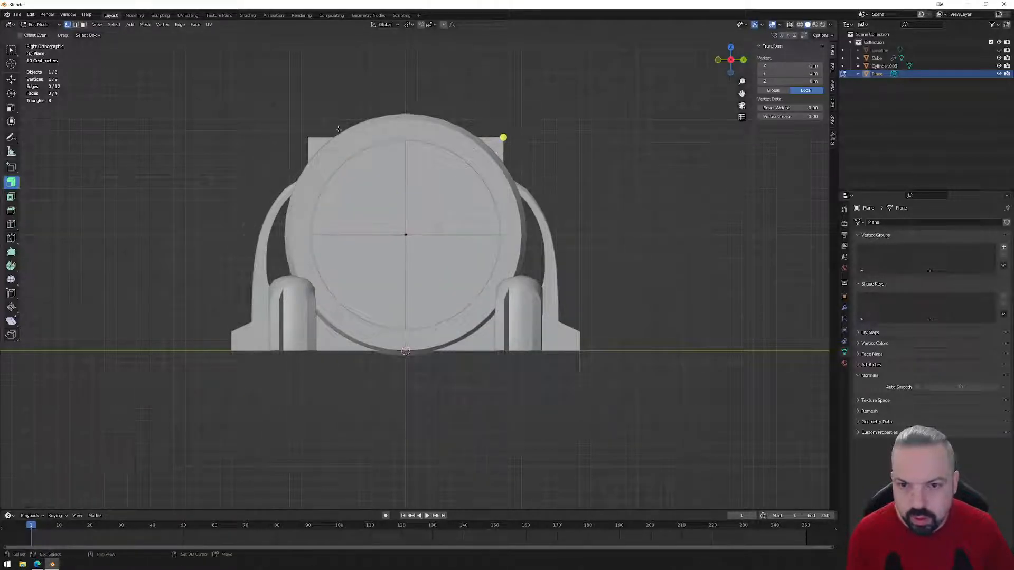
pyautogui.keyDown('shift'); pyautogui.moveTo(295, 125); pyautogui.dragTo(326, 159); pyautogui.keyUp('shift')
pyautogui.keyDown('shift'); pyautogui.moveTo(259, 362); pyautogui.dragTo(321, 338); pyautogui.keyUp('shift')
pyautogui.keyDown('shift'); pyautogui.moveTo(532, 392); pyautogui.dragTo(501, 347); pyautogui.keyUp('shift')
pyautogui.press('s')
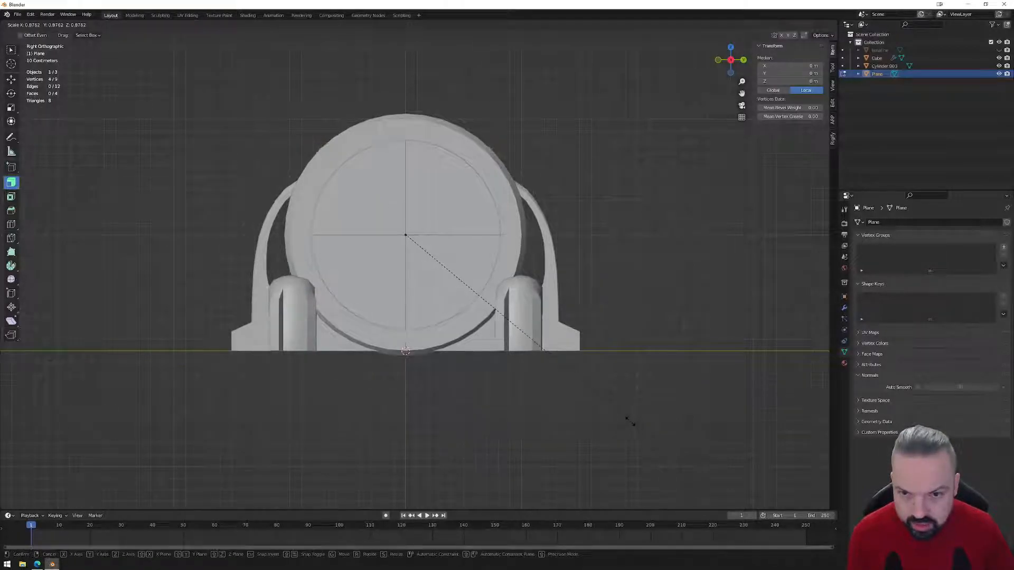
pyautogui.click(610, 406)
pyautogui.moveTo(610, 405); pyautogui.dragTo(545, 283, button='middle')
# - Scale the whole plane up by about 1.045 in the right side view so its edges overlap the ring
pyautogui.press('Tab')
pyautogui.moveTo(593, 206); pyautogui.dragTo(556, 201, button='middle')
pyautogui.click(735, 63)
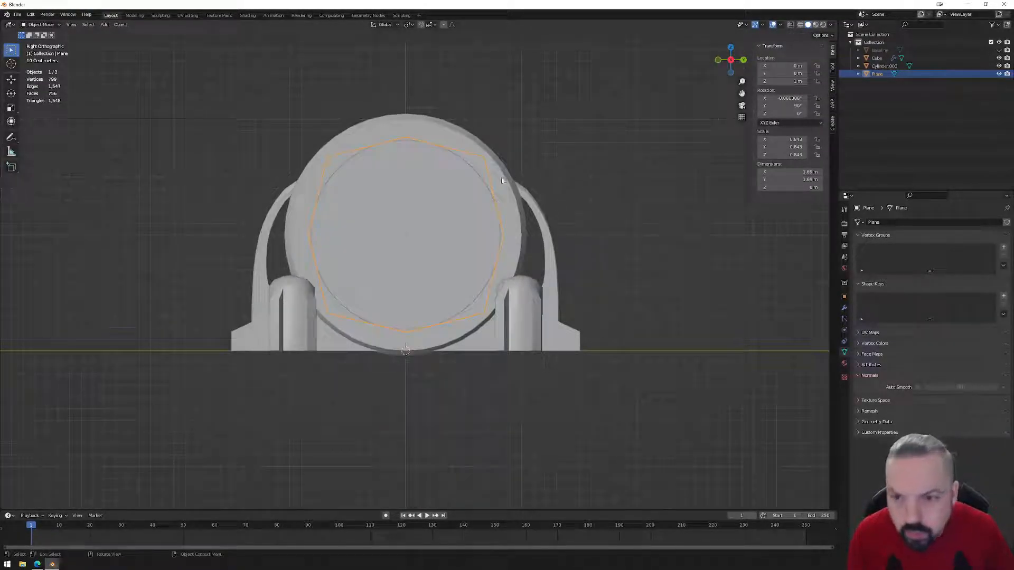
pyautogui.scroll(1, 502, 176)
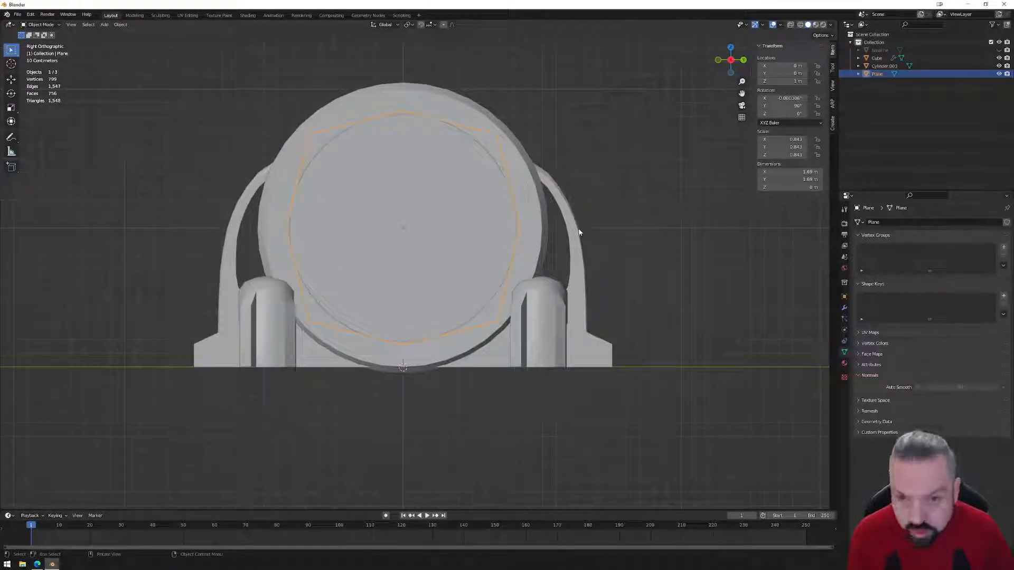
pyautogui.press('s')
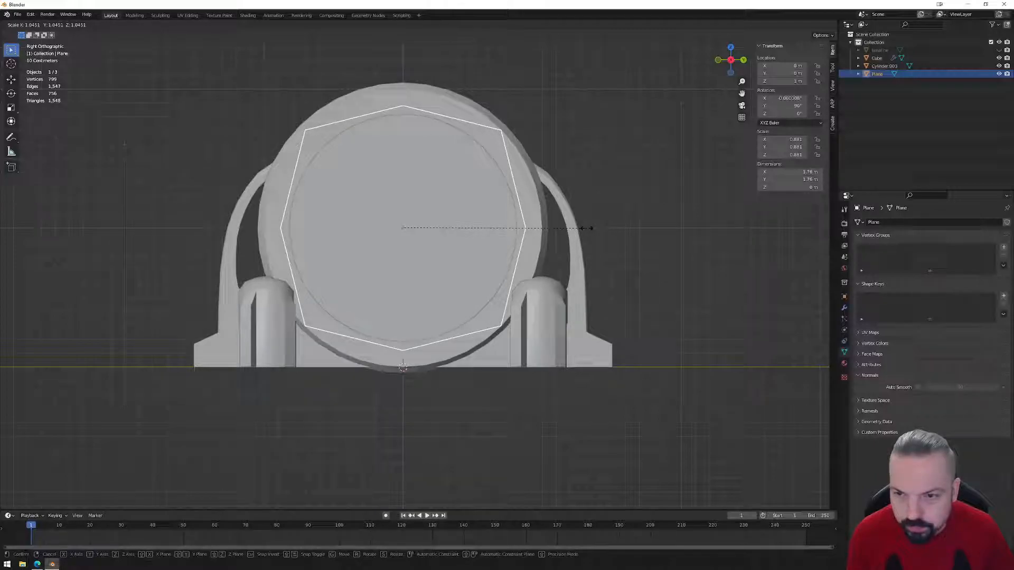
pyautogui.click(587, 230)
pyautogui.press('Tab')
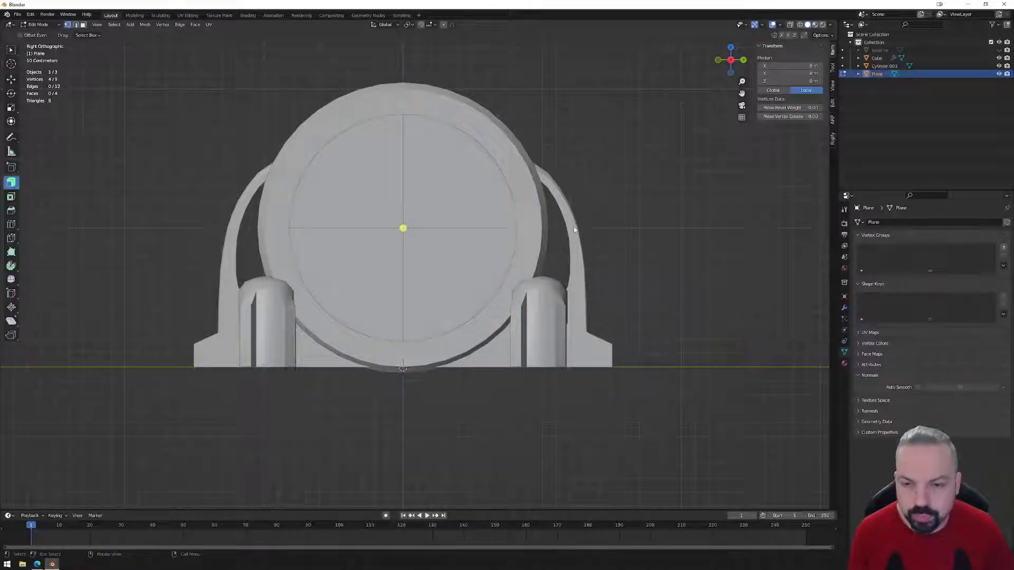
pyautogui.press('Tab')
# - Turn on X-ray in the front view and move the plane about 0.032 m along the X axis inside the ring's thickness
pyautogui.moveTo(464, 197); pyautogui.dragTo(514, 216, button='middle')
pyautogui.click(728, 65)
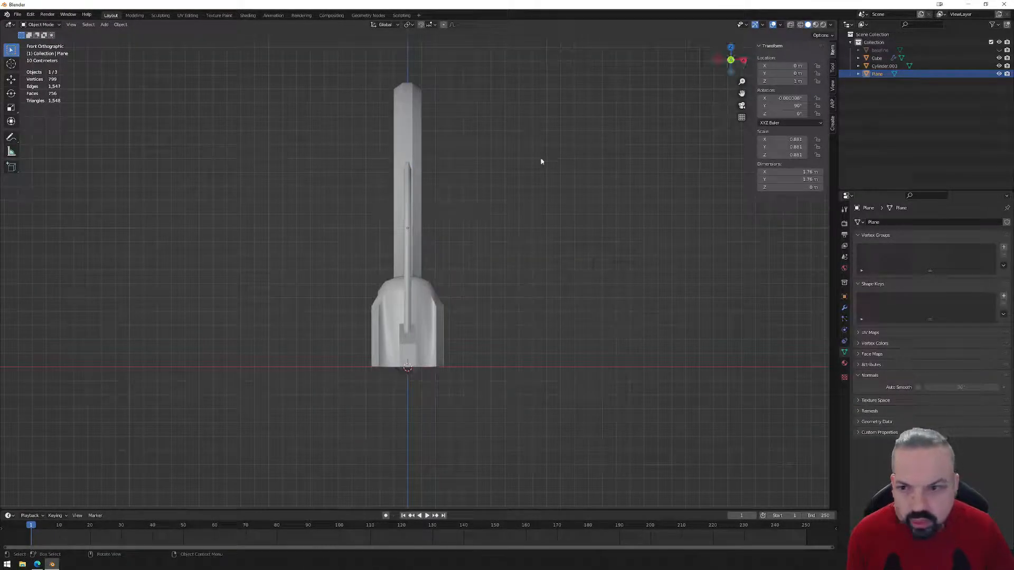
pyautogui.click(791, 24)
pyautogui.scroll(3, 457, 167)
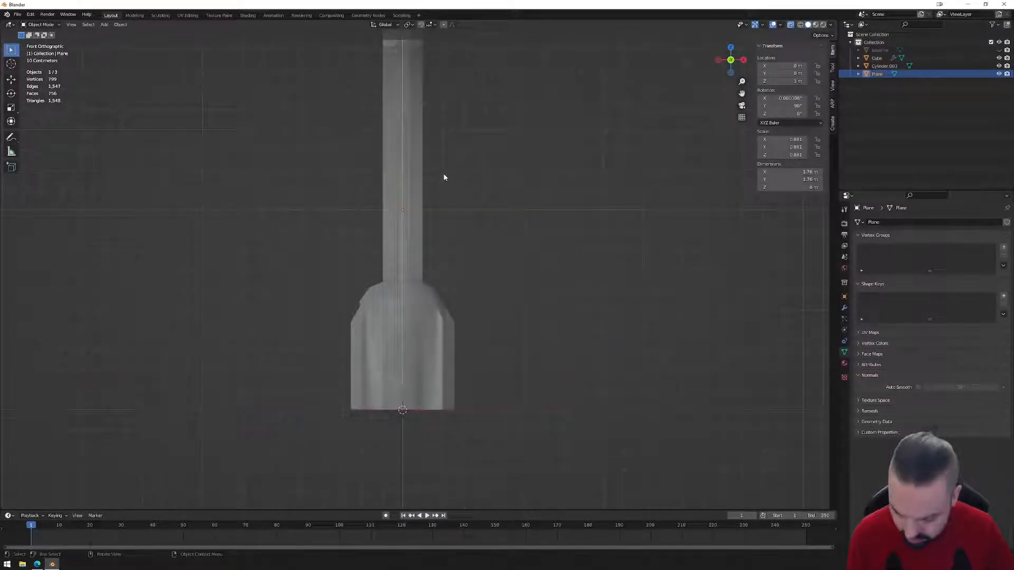
pyautogui.press('g')
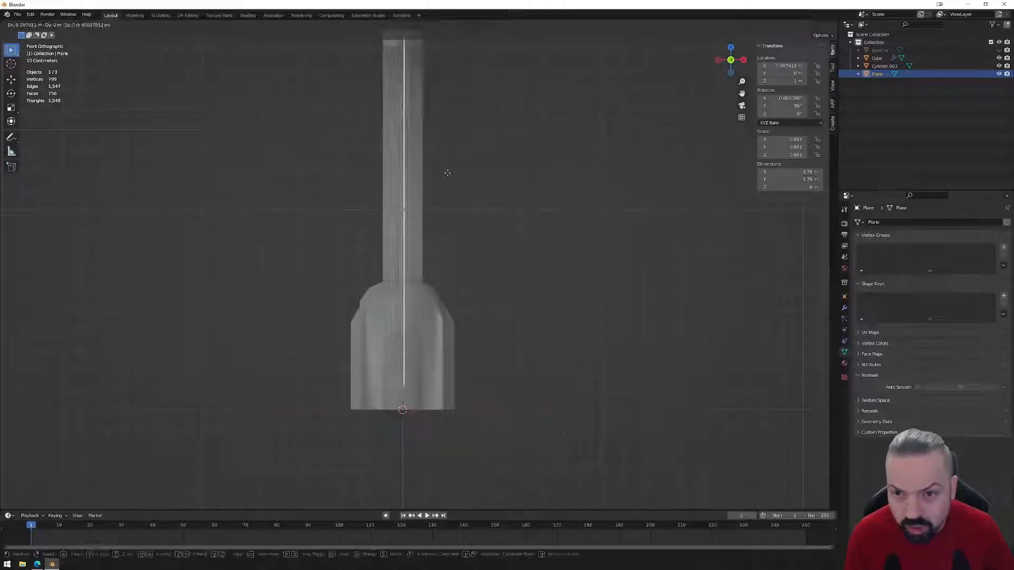
pyautogui.press('x')
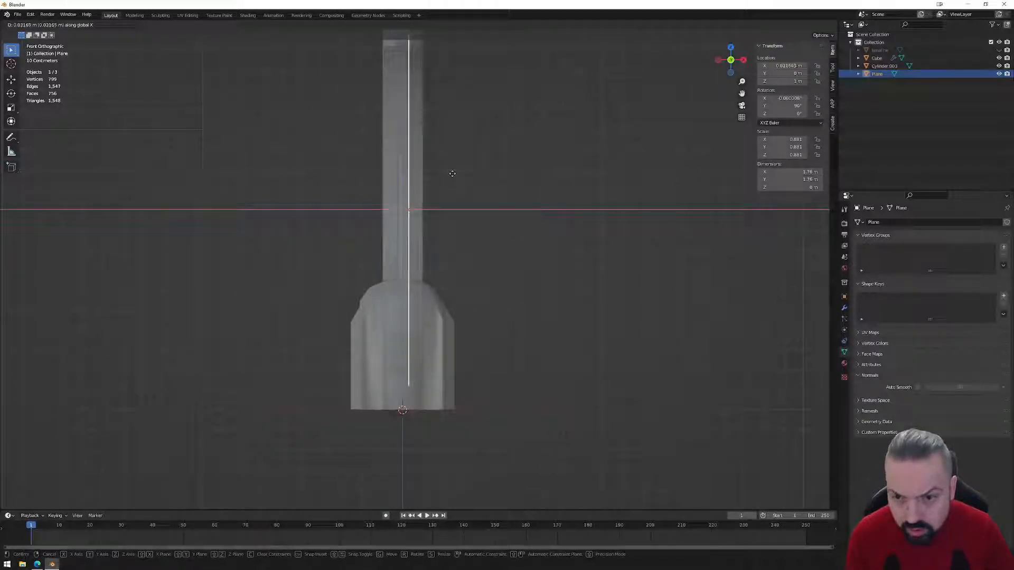
pyautogui.click(452, 173)
# - Duplicate the plane in place, rotate the copy 180° and move it along X to about -0.03 m on the ring's opposite side
pyautogui.scroll(-1, 509, 217)
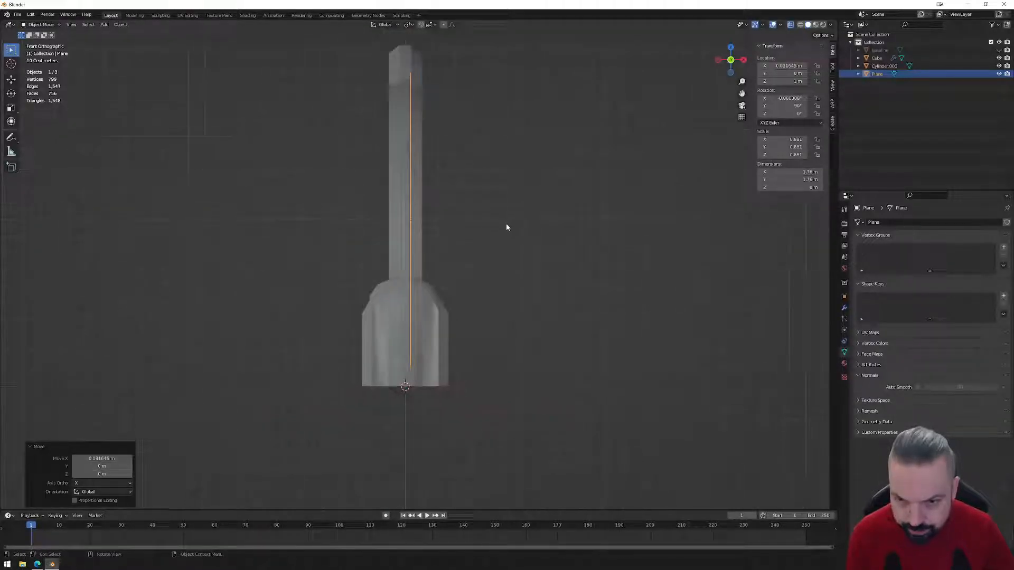
pyautogui.hotkey('shift', 'd')
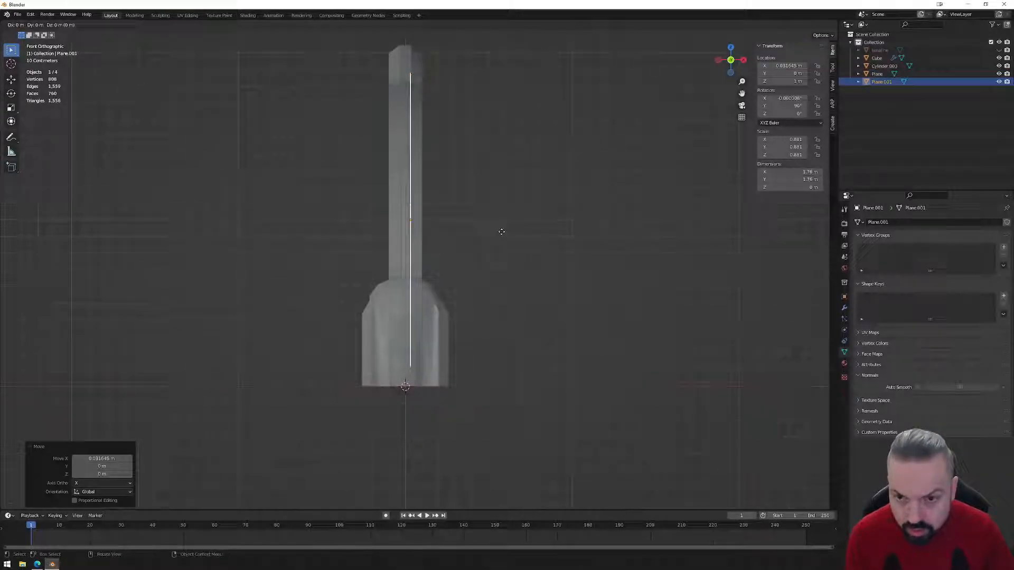
pyautogui.rightClick(502, 231)
pyautogui.press('r')
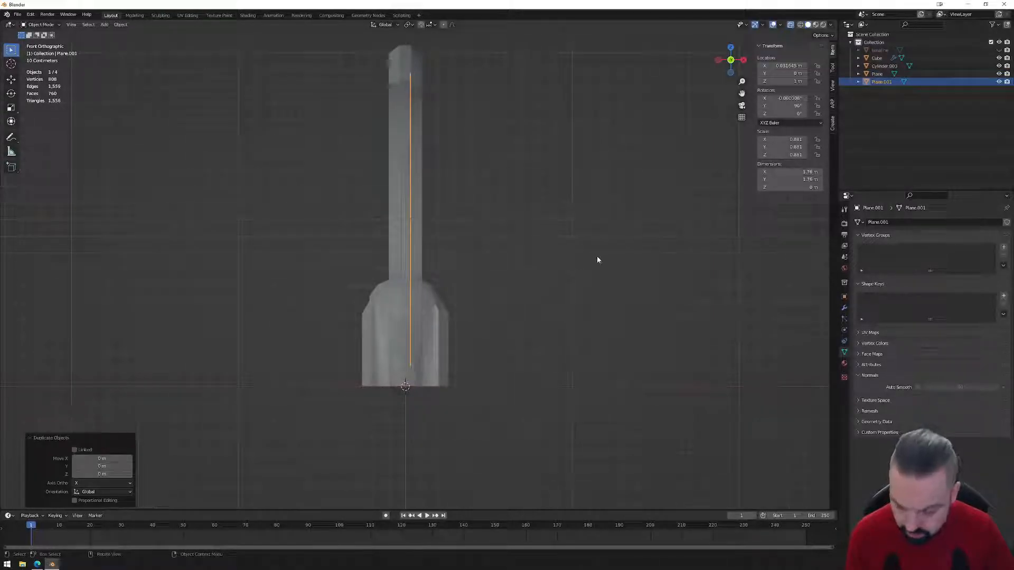
pyautogui.click(372, 211)
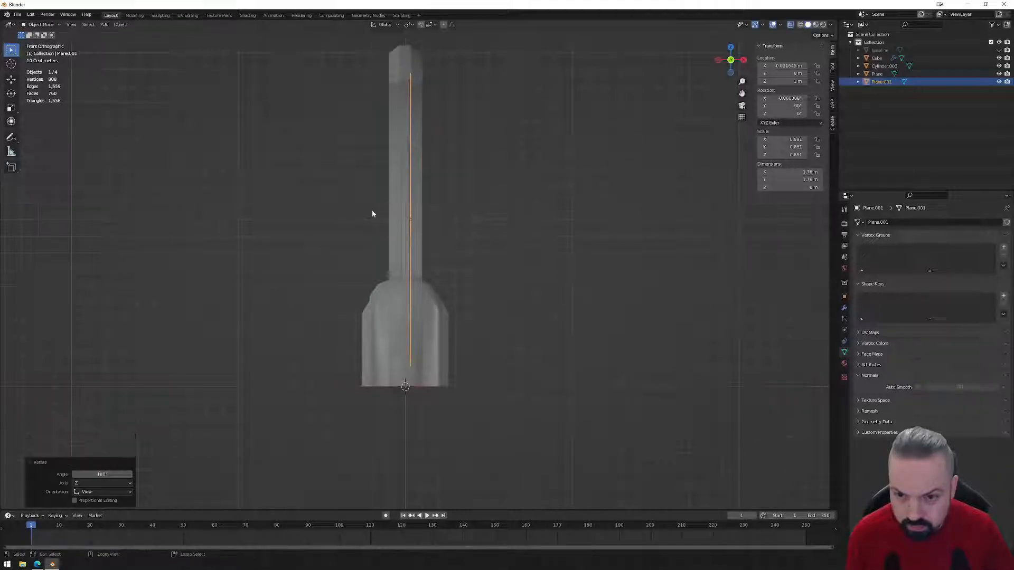
pyautogui.press('g')
pyautogui.press('x')
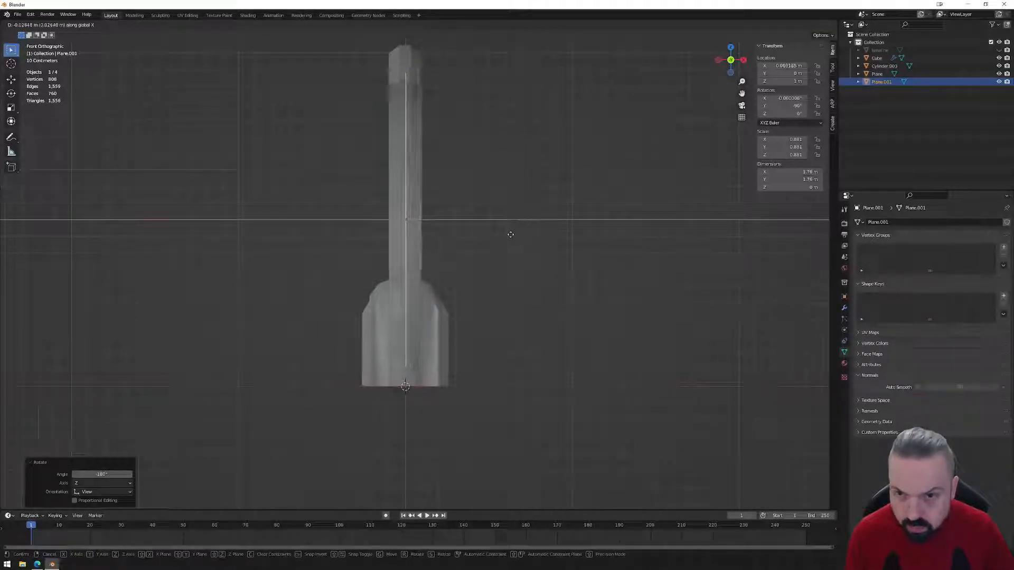
pyautogui.click(505, 232)
# - Examine the two planes inside the ring from several angles, with X-ray and as a solid model
pyautogui.moveTo(506, 235); pyautogui.dragTo(453, 271, button='middle')
pyautogui.press('Tab')
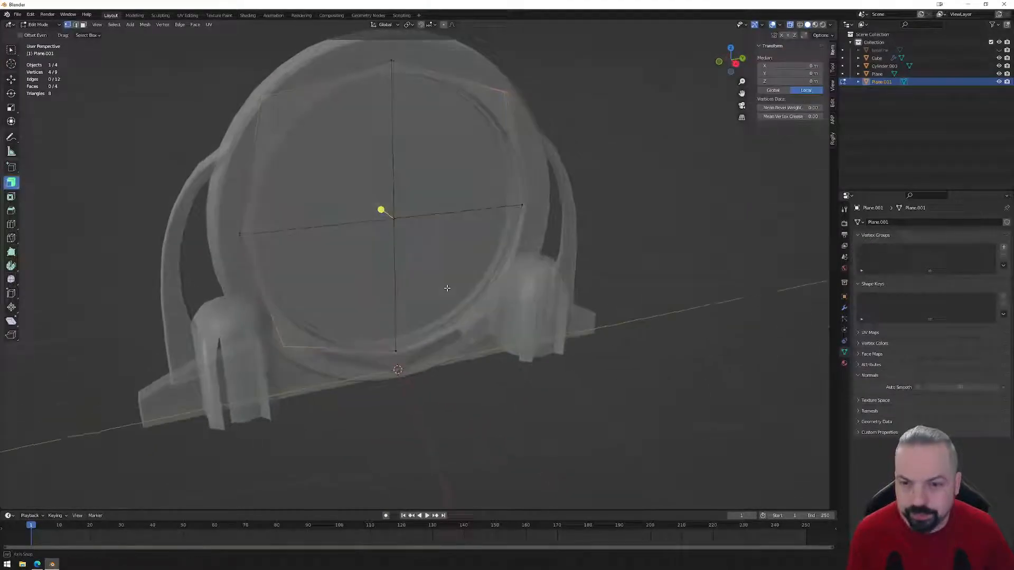
pyautogui.press('Tab')
pyautogui.moveTo(491, 324); pyautogui.dragTo(591, 284, button='middle')
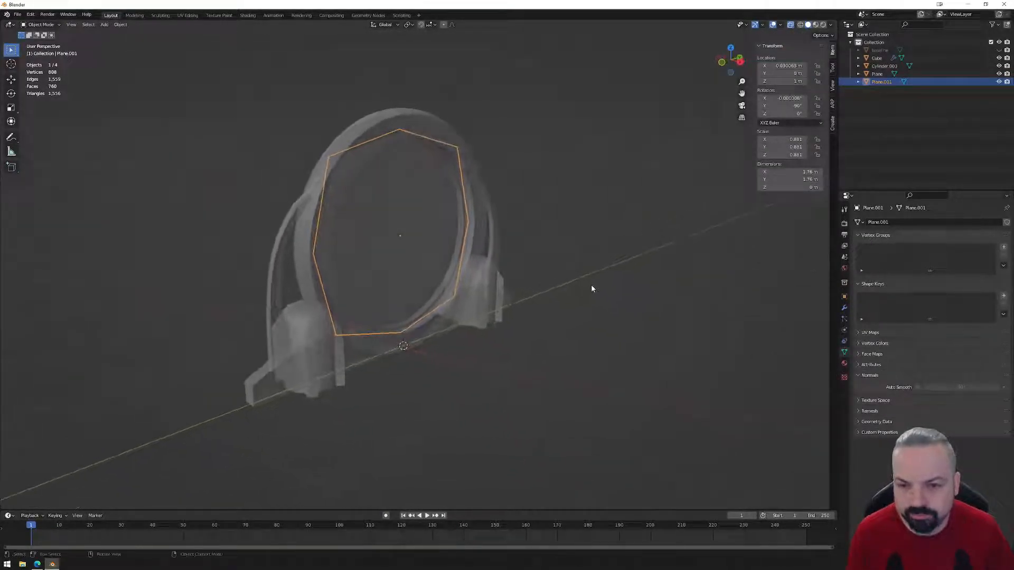
pyautogui.moveTo(520, 344); pyautogui.dragTo(485, 366, button='middle')
pyautogui.click(502, 358)
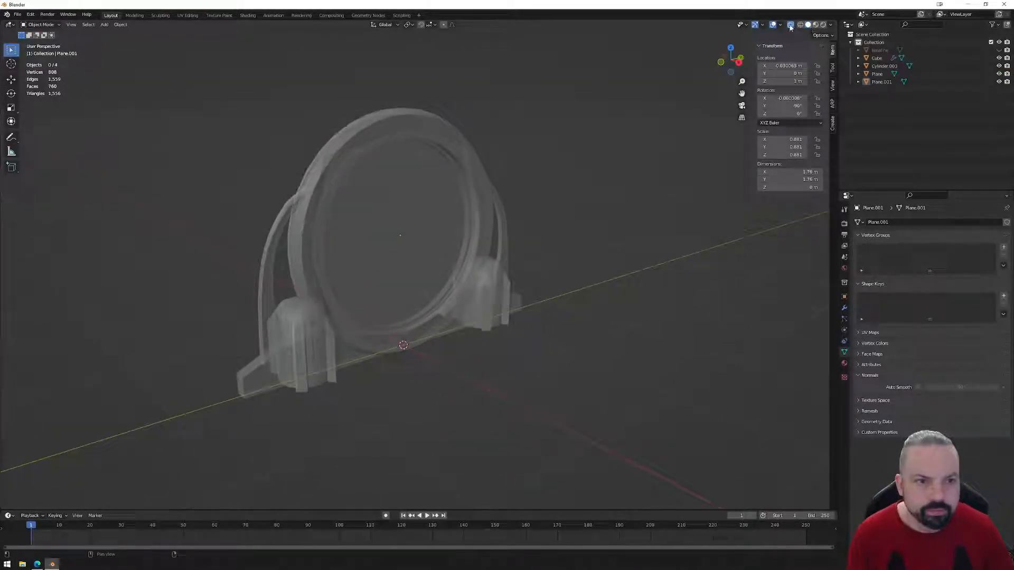
pyautogui.click(790, 25)
pyautogui.moveTo(549, 248); pyautogui.dragTo(486, 250, button='middle')
pyautogui.moveTo(429, 245); pyautogui.dragTo(517, 327, button='middle')
pyautogui.moveTo(446, 361)
pyautogui.mouseDown(button='middle')
pyautogui.moveTo(441, 346)
pyautogui.moveTo(421, 361)
pyautogui.moveTo(464, 369)
pyautogui.moveTo(492, 357)
pyautogui.moveTo(423, 355)
pyautogui.moveTo(396, 371)
pyautogui.moveTo(458, 368)
pyautogui.mouseUp(button='middle')
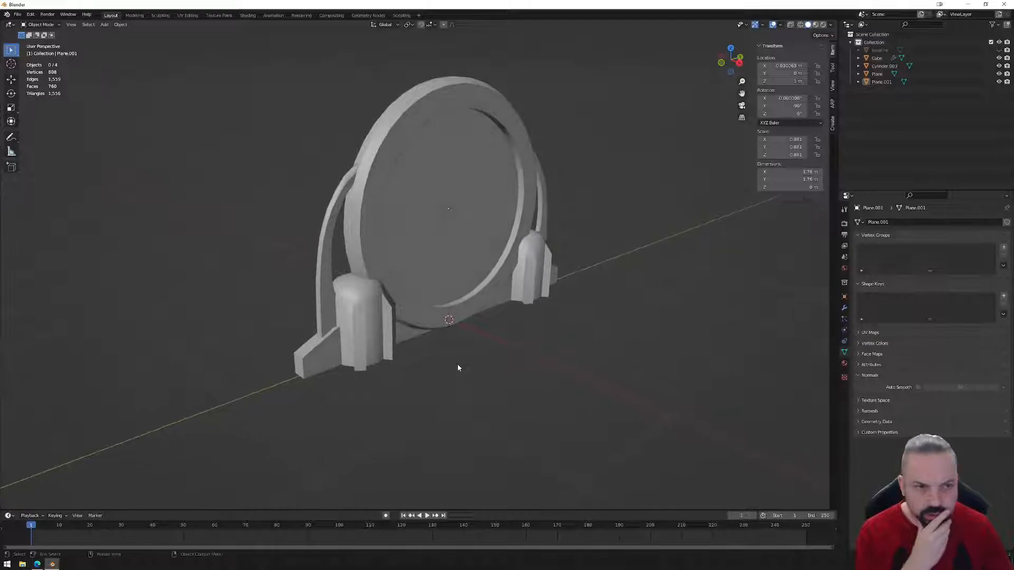
pyautogui.moveTo(579, 330); pyautogui.dragTo(552, 330, button='middle')
# - Try to join the ring and both planes into the base object
pyautogui.click(876, 59)
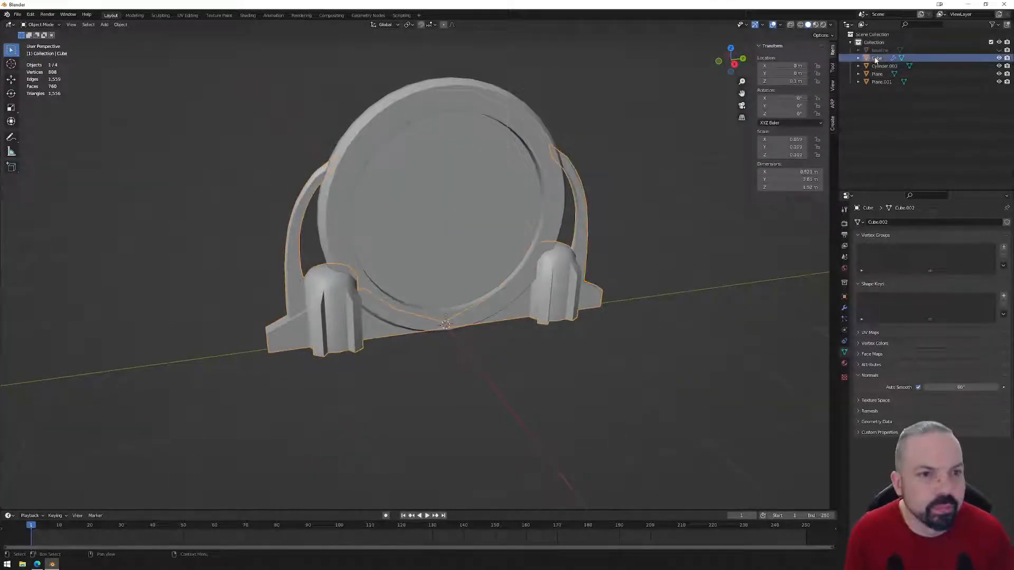
pyautogui.click(489, 225)
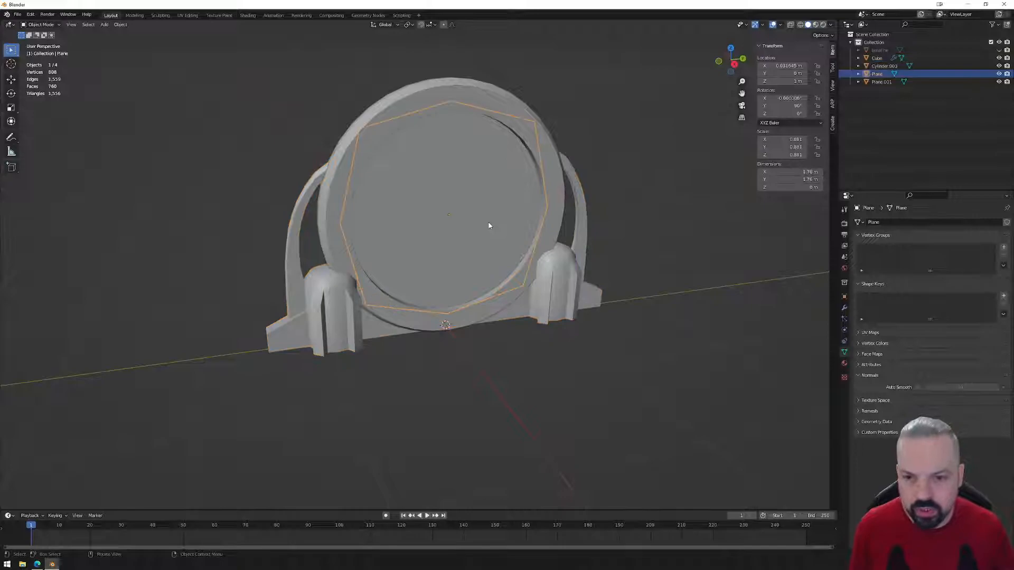
pyautogui.click(877, 59)
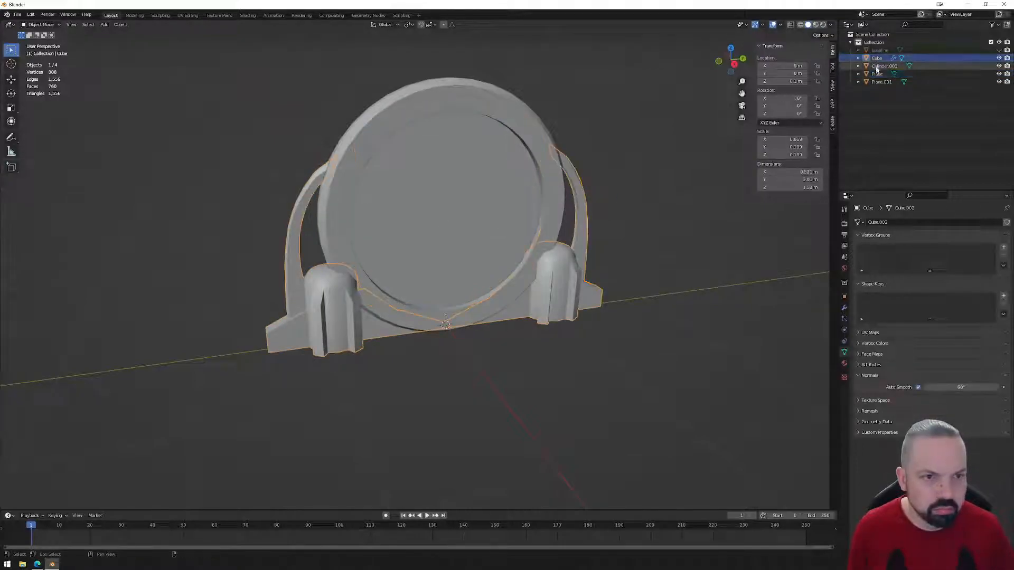
pyautogui.keyDown('shift'); pyautogui.click(876, 83); pyautogui.keyUp('shift')
pyautogui.rightClick(660, 227)
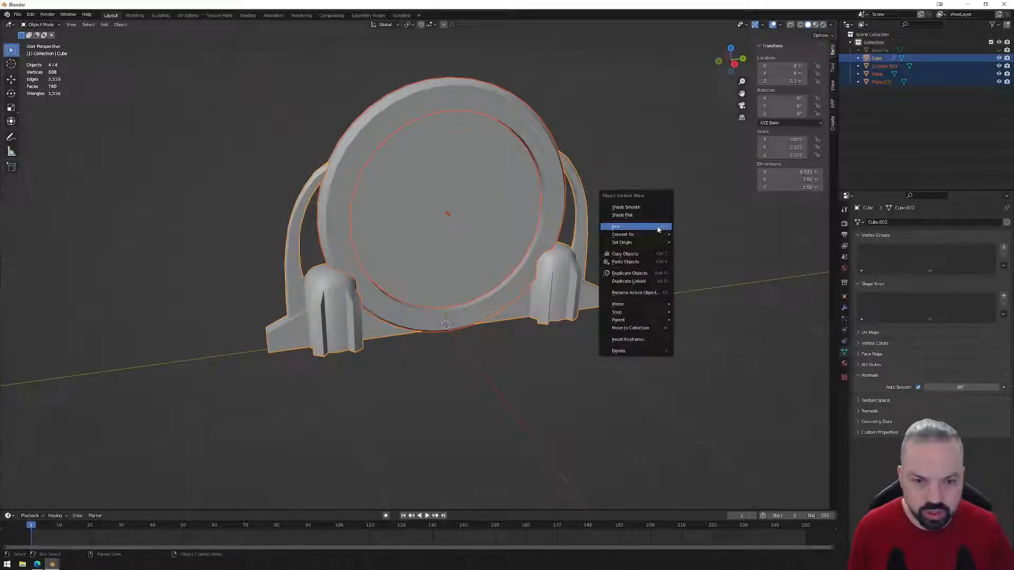
pyautogui.click(659, 228)
pyautogui.moveTo(603, 254); pyautogui.dragTo(617, 244, button='middle')
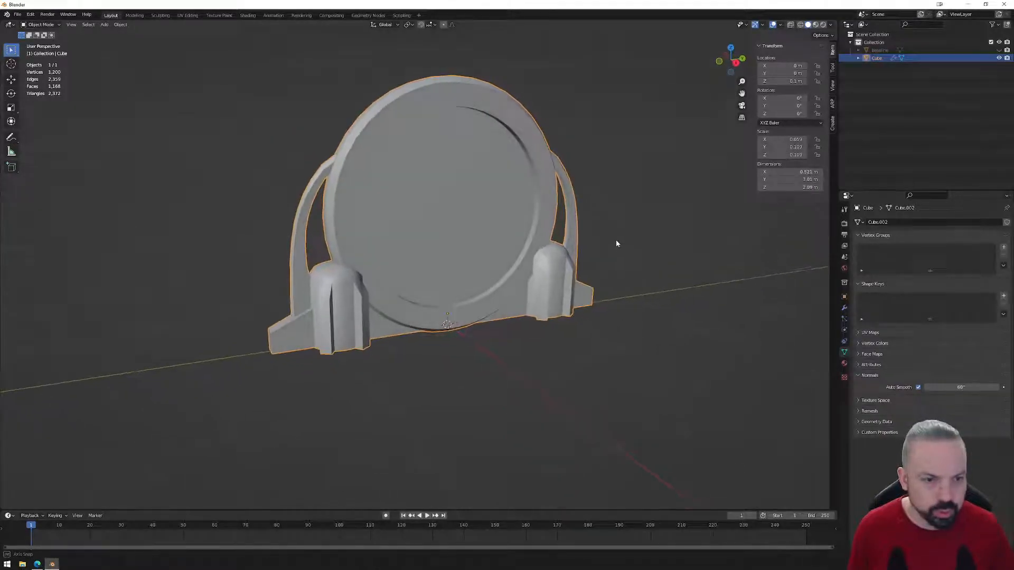
# - Check the joined object's Mirror modifier and mesh, and undo the join
pyautogui.click(843, 310)
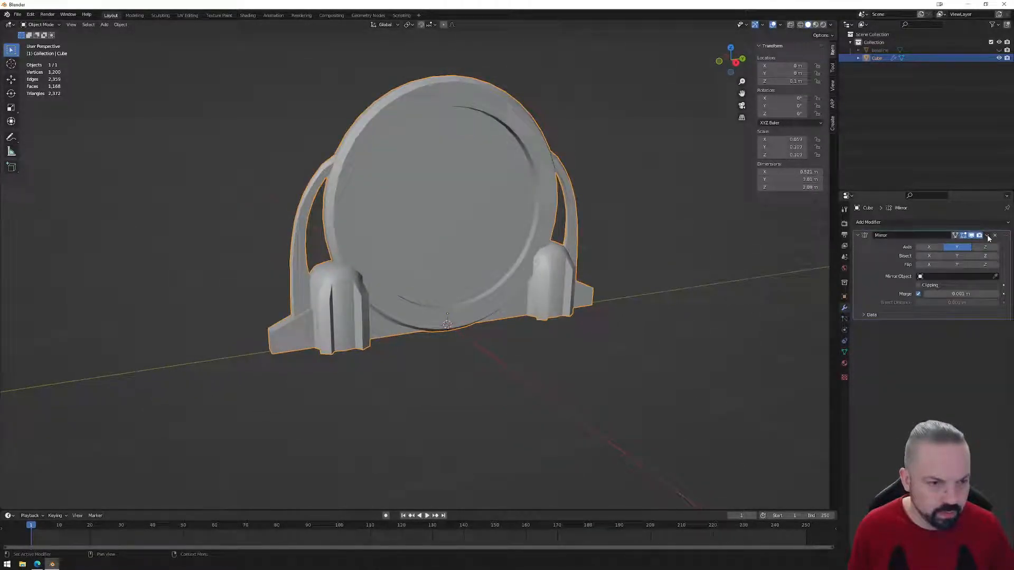
pyautogui.press('Tab')
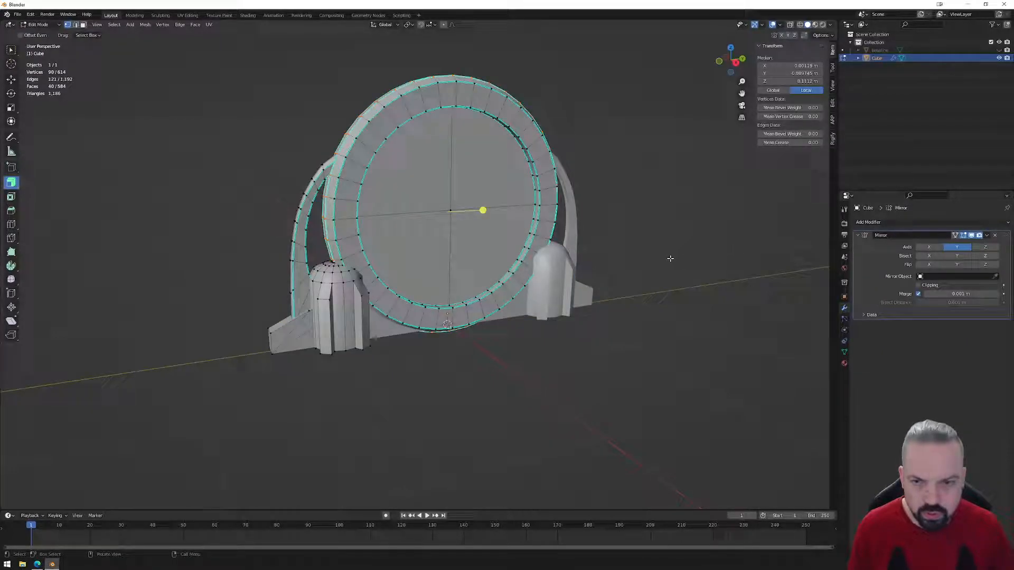
pyautogui.hotkey('ctrl', 'z')
pyautogui.hotkey('ctrl', 'z')
pyautogui.hotkey('ctrl', 'z')
pyautogui.hotkey('ctrl', 'z')
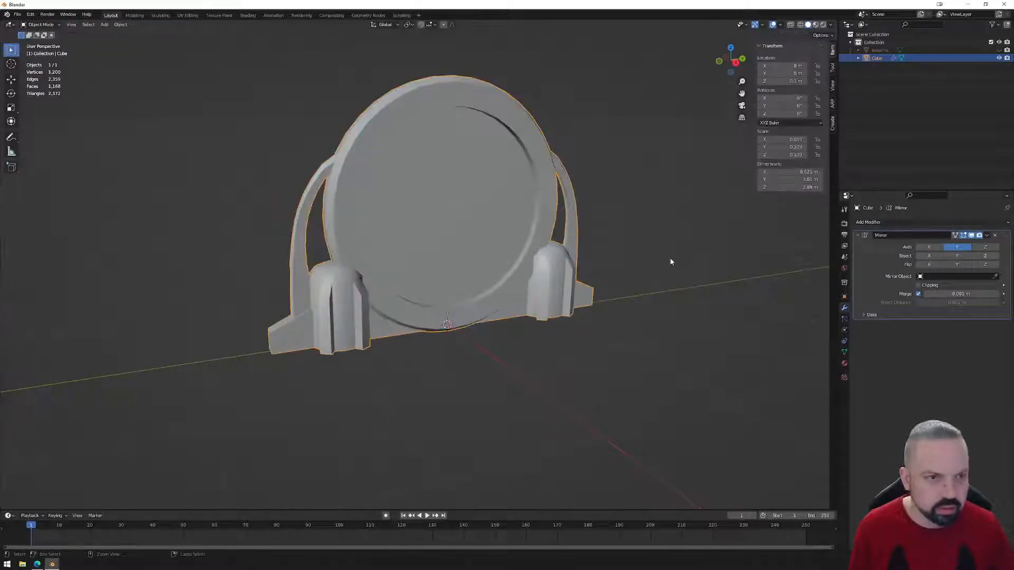
pyautogui.hotkey('ctrl', 'z')
pyautogui.hotkey('ctrl', 'z')
pyautogui.hotkey('ctrl', 'z')
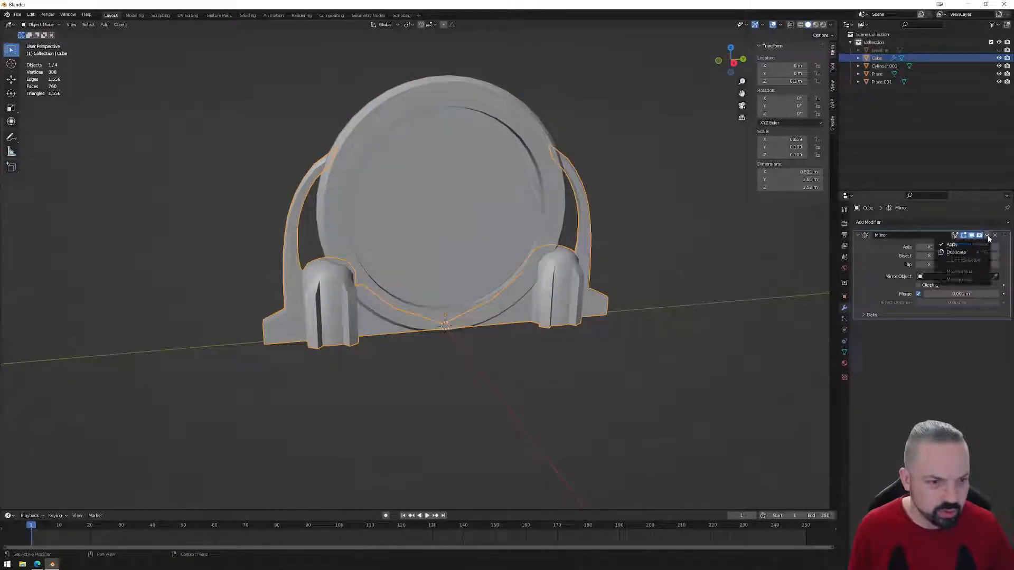
# - Apply the base's Mirror modifier and join the ring and both planes into the base object
pyautogui.hotkey('ctrl', 'z')
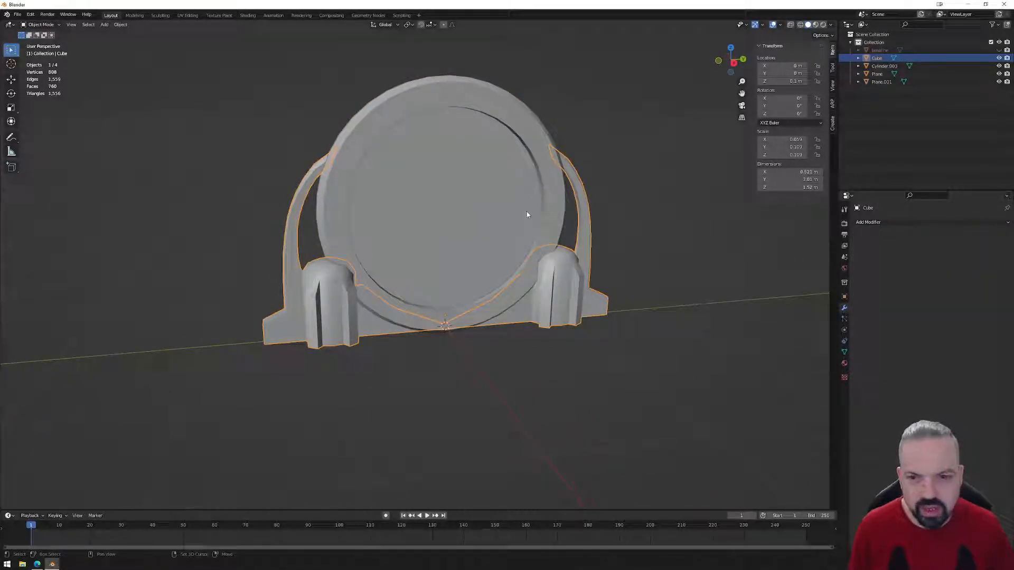
pyautogui.press('a')
pyautogui.rightClick(632, 182)
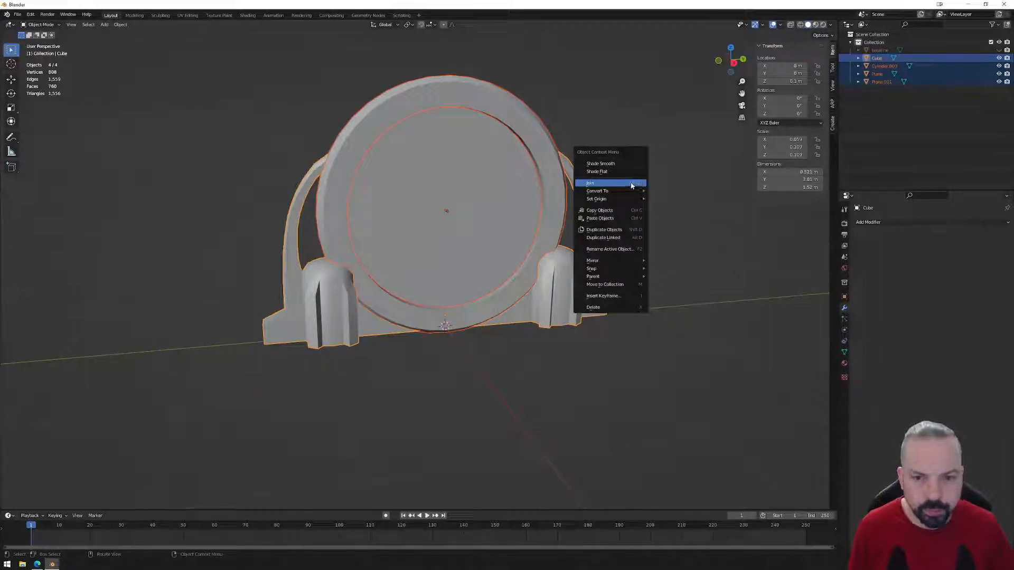
pyautogui.click(632, 183)
# - Rename the joined object as Portal and check it in the 3D view
pyautogui.doubleClick(875, 59)
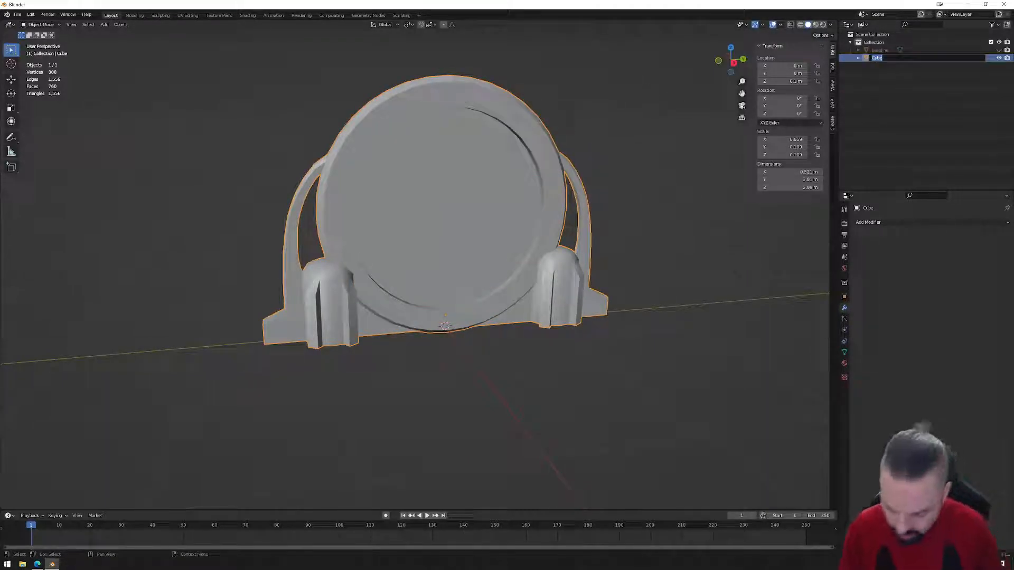
pyautogui.write('f')
pyautogui.press('Return')
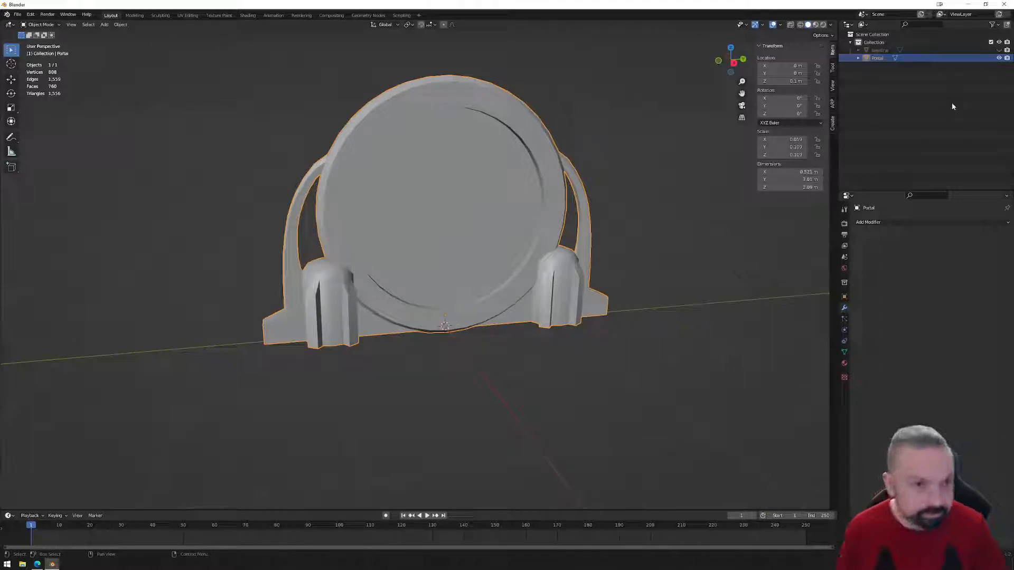
pyautogui.moveTo(475, 327); pyautogui.dragTo(559, 301, button='middle')
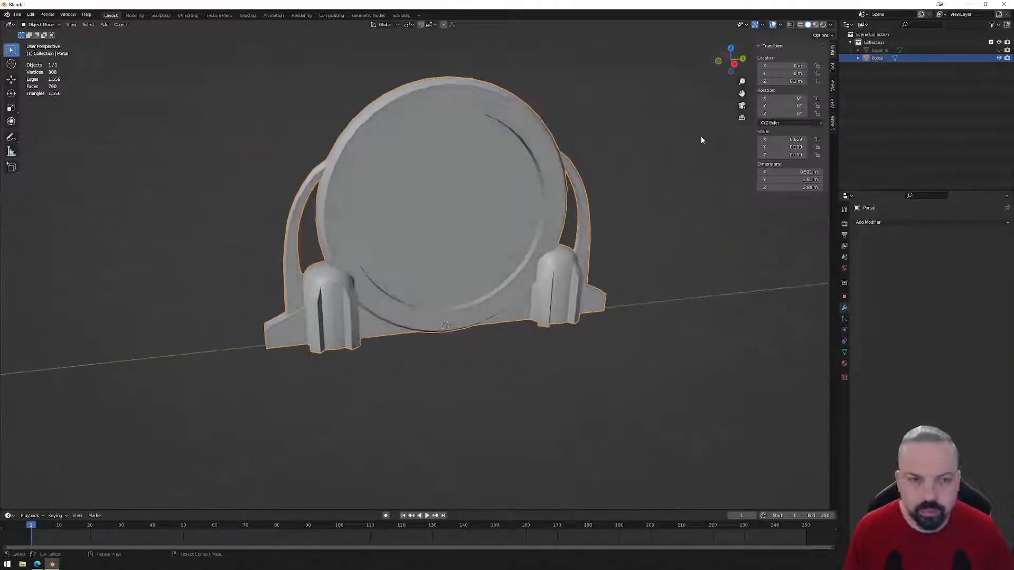
# - Rename the Portal object as Portal_low and duplicate it in place
pyautogui.doubleClick(876, 58)
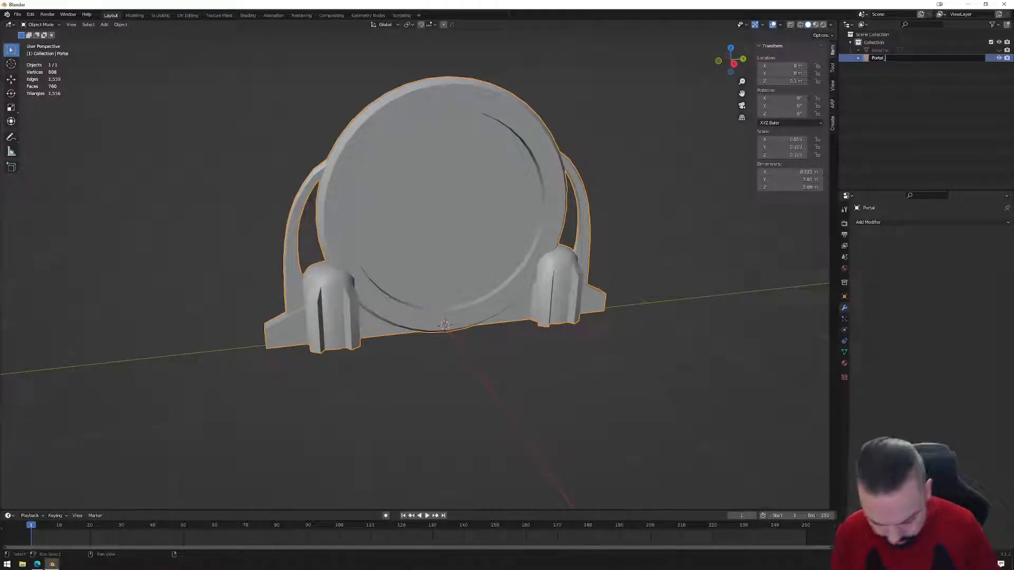
pyautogui.press('Return')
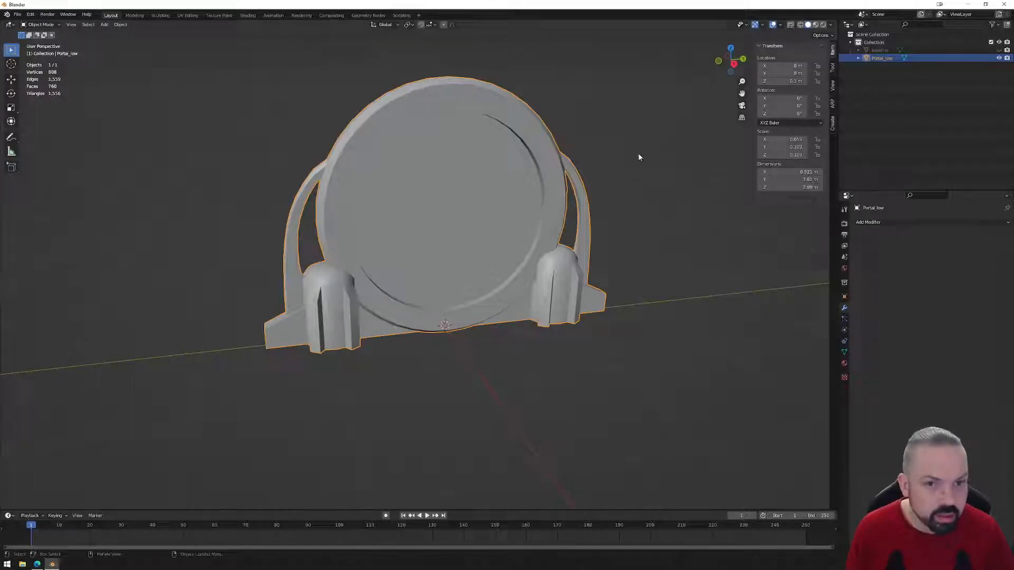
pyautogui.hotkey('shift', 'd')
pyautogui.rightClick(637, 162)
# - Rename the duplicated object as Portal_high
pyautogui.click(890, 67)
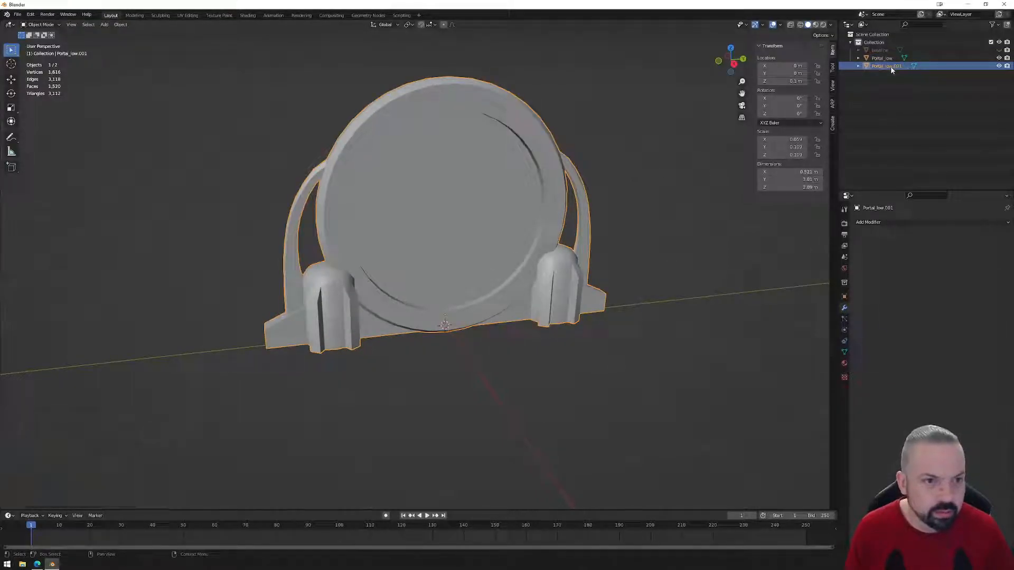
pyautogui.doubleClick(886, 67)
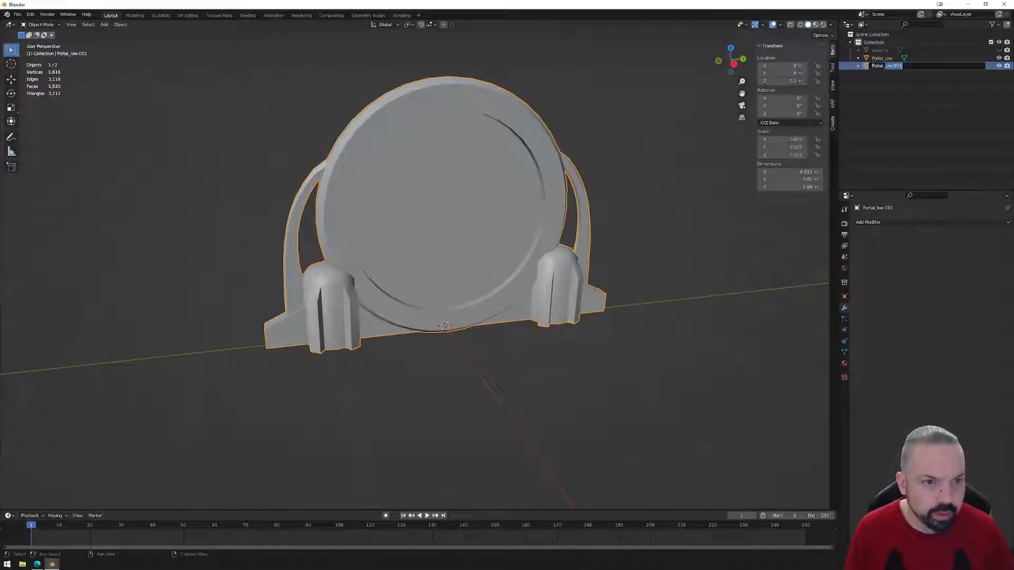
pyautogui.write('High')
pyautogui.press('Return')
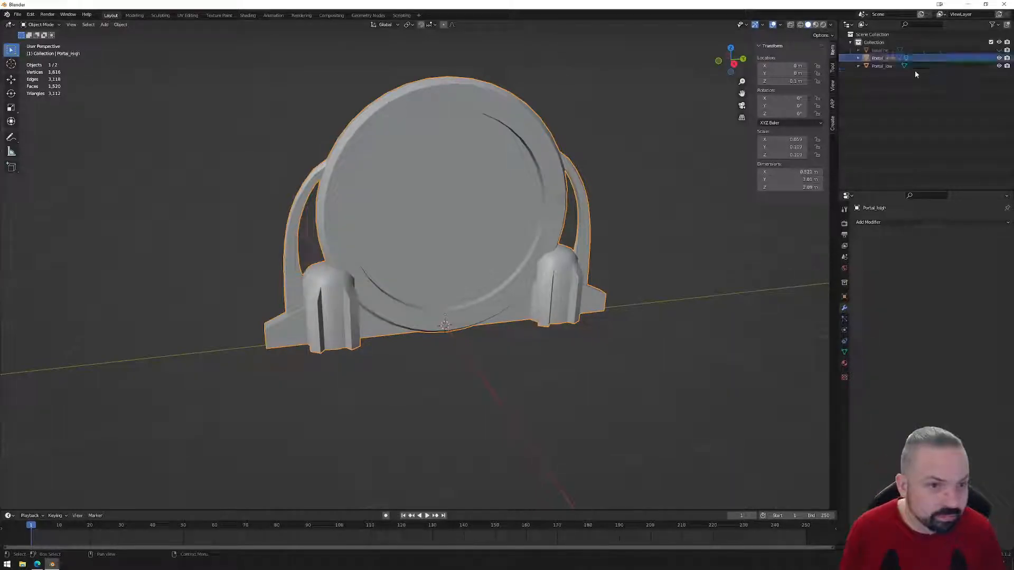
pyautogui.doubleClick(887, 59)
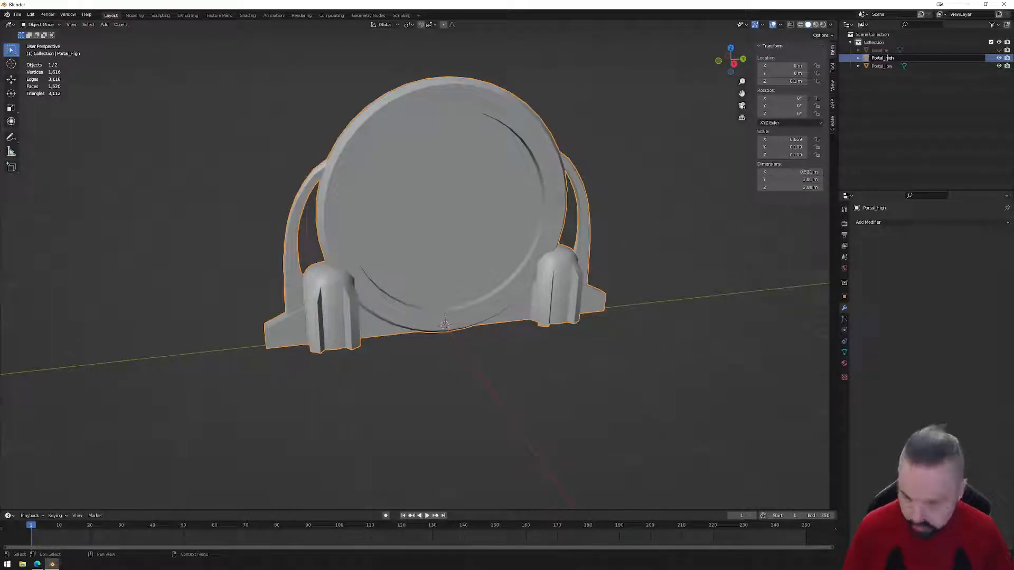
pyautogui.press('Return')
# - Hide Portal_low in the viewport and check Portal_high's mesh from several angles
pyautogui.moveTo(539, 62); pyautogui.dragTo(695, 132, button='middle')
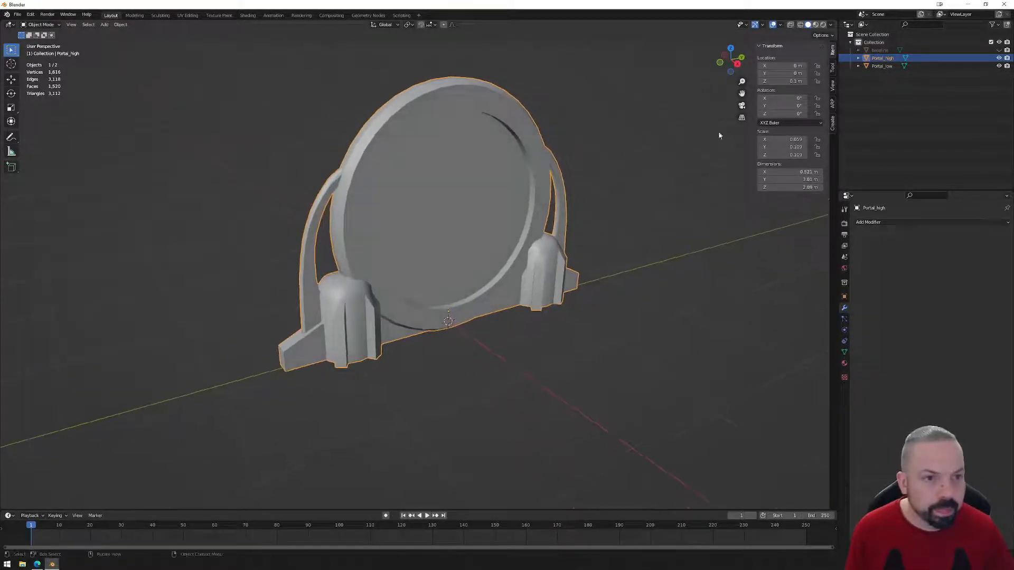
pyautogui.click(997, 66)
pyautogui.moveTo(662, 166); pyautogui.dragTo(555, 188, button='middle')
pyautogui.scroll(2, 555, 188)
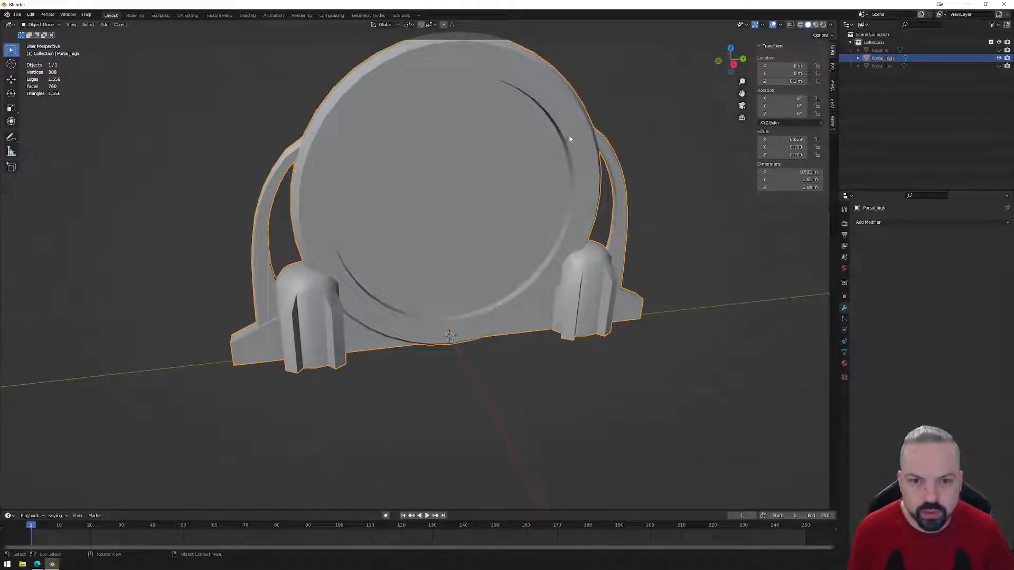
pyautogui.moveTo(665, 208); pyautogui.dragTo(559, 159, button='middle')
pyautogui.press('Tab')
pyautogui.press('Tab')
pyautogui.moveTo(610, 276); pyautogui.dragTo(546, 243, button='middle')
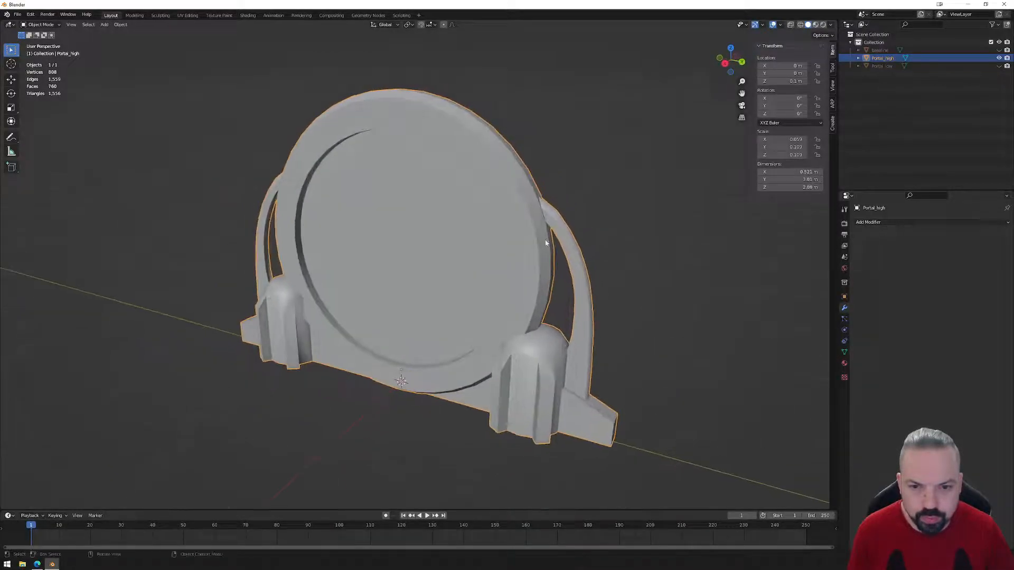
# - Add a Multiresolution modifier to Portal_high, subdivide it twice, and compare the smoothed shape with the base mesh
pyautogui.click(871, 223)
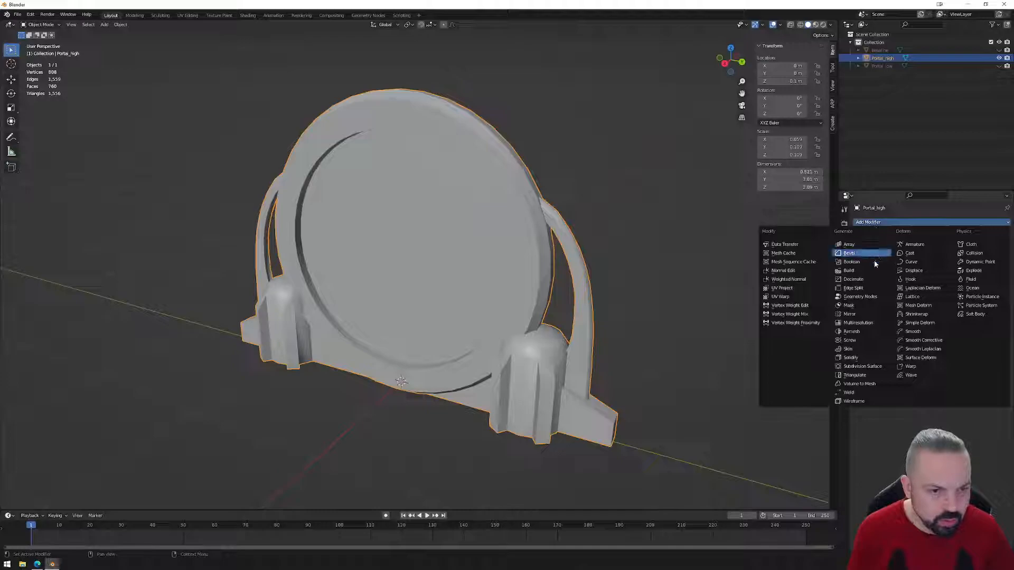
pyautogui.click(870, 323)
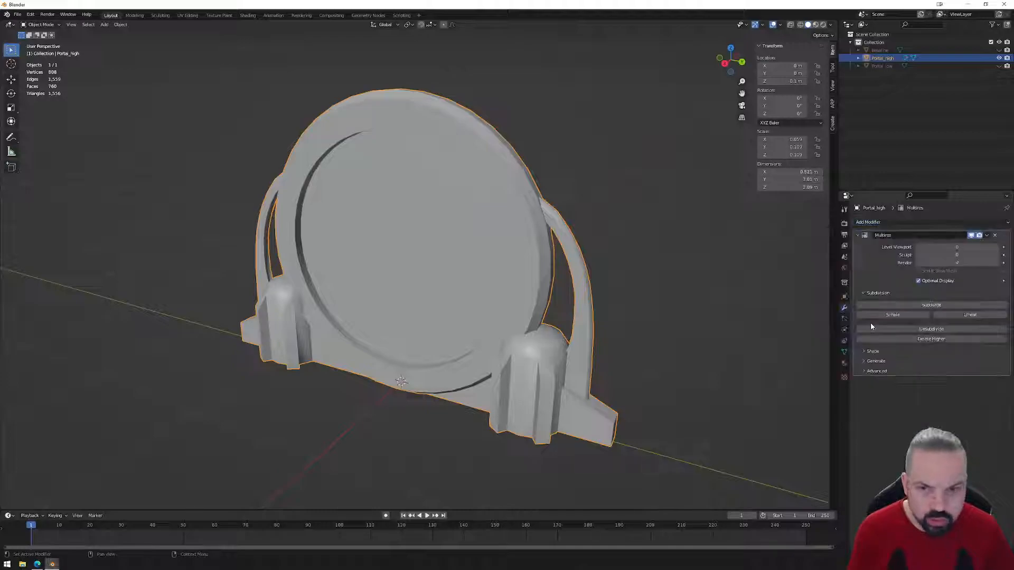
pyautogui.click(953, 306)
pyautogui.click(952, 305)
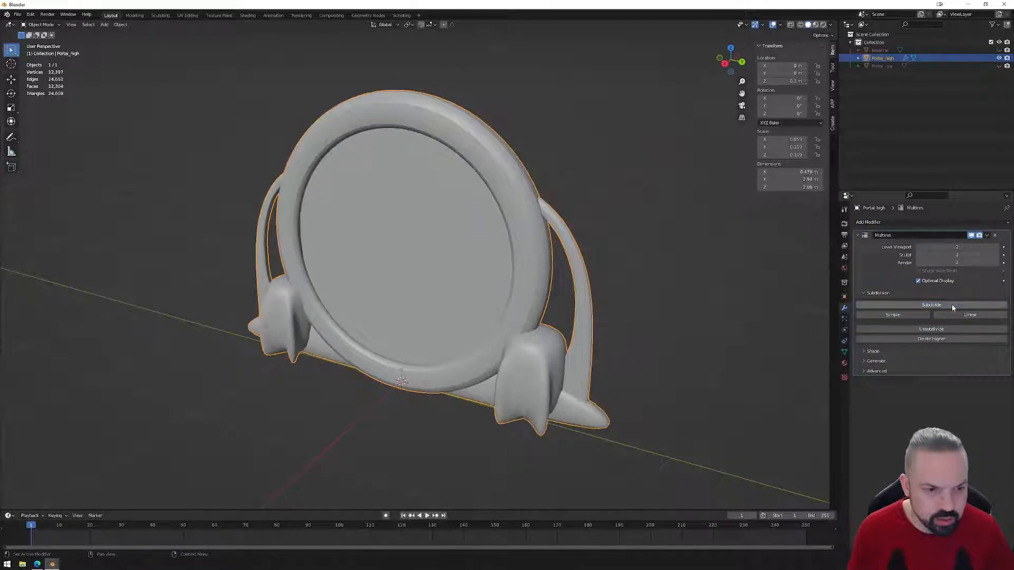
pyautogui.moveTo(649, 288)
pyautogui.mouseDown(button='middle')
pyautogui.moveTo(719, 264)
pyautogui.moveTo(729, 274)
pyautogui.moveTo(660, 290)
pyautogui.moveTo(539, 261)
pyautogui.moveTo(549, 222)
pyautogui.moveTo(526, 201)
pyautogui.moveTo(476, 206)
pyautogui.moveTo(499, 187)
pyautogui.mouseUp(button='middle')
pyautogui.press('Tab')
pyautogui.press('Tab')
pyautogui.scroll(2, 477, 203)
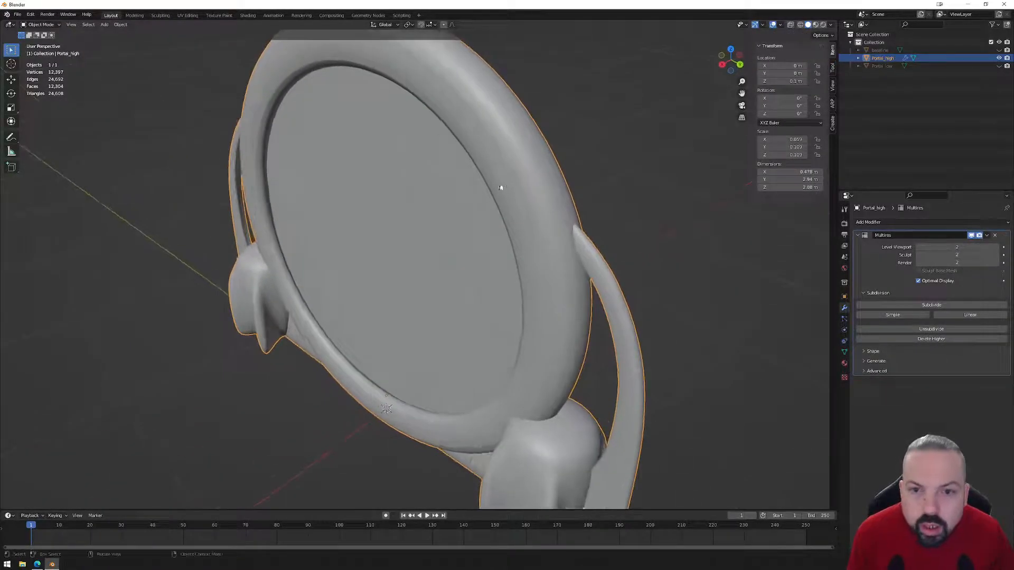
# - Select the ring's inner and outer edge loops on Portal_high and compare the base mesh with the subdivided shape
pyautogui.press('Tab')
pyautogui.keyDown('alt'); pyautogui.click(496, 134); pyautogui.keyUp('alt')
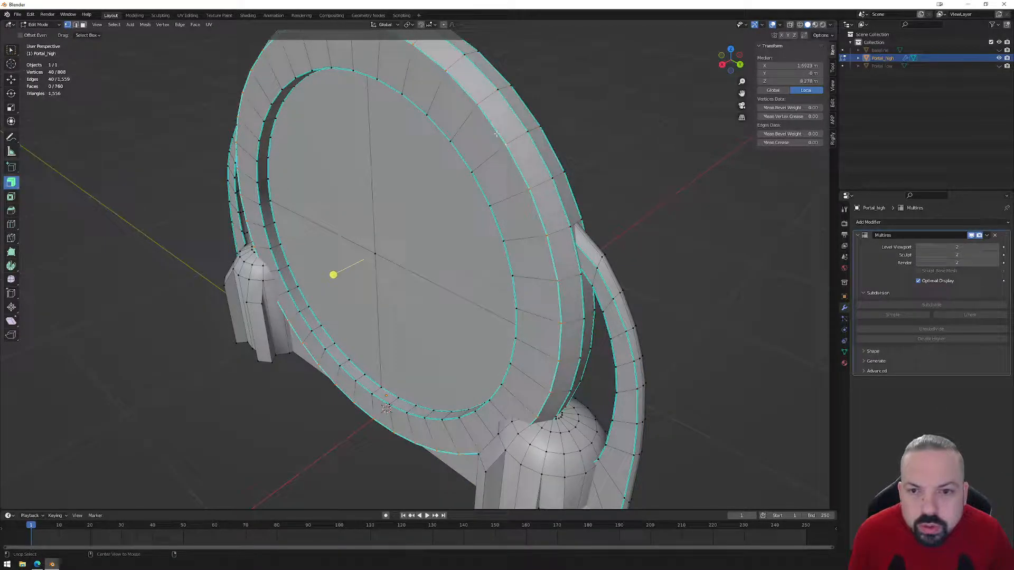
pyautogui.keyDown('alt'); pyautogui.click(513, 113); pyautogui.keyUp('alt')
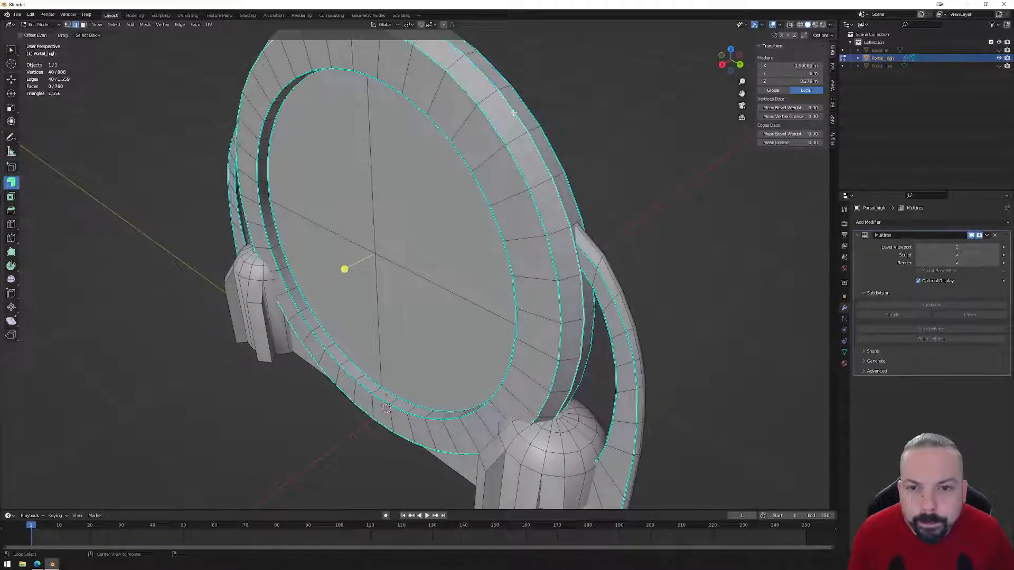
pyautogui.keyDown('alt'); pyautogui.keyDown('shift'); pyautogui.click(495, 127); pyautogui.keyUp('shift'); pyautogui.keyUp('alt')
pyautogui.keyDown('alt'); pyautogui.keyDown('shift'); pyautogui.click(536, 118); pyautogui.keyUp('shift'); pyautogui.keyUp('alt')
pyautogui.moveTo(591, 124); pyautogui.dragTo(517, 138, button='middle')
pyautogui.keyDown('alt'); pyautogui.keyDown('shift'); pyautogui.click(328, 137); pyautogui.keyUp('shift'); pyautogui.keyUp('alt')
pyautogui.keyDown('alt'); pyautogui.keyDown('shift'); pyautogui.click(346, 154); pyautogui.keyUp('shift'); pyautogui.keyUp('alt')
pyautogui.moveTo(347, 154); pyautogui.dragTo(549, 138, button='middle')
pyautogui.keyDown('alt'); pyautogui.keyDown('shift'); pyautogui.click(483, 139); pyautogui.keyUp('shift'); pyautogui.keyUp('alt')
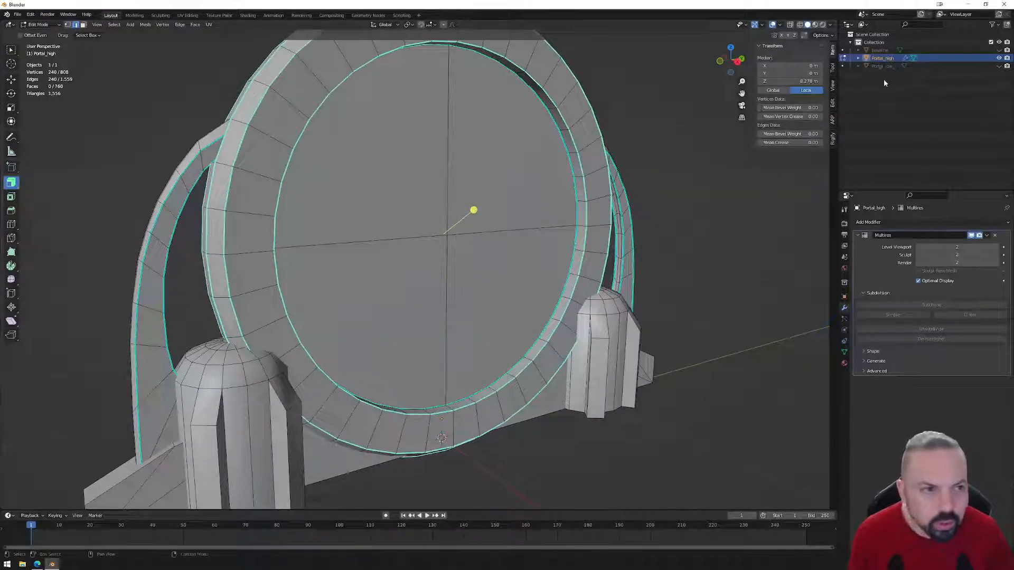
pyautogui.press('Tab')
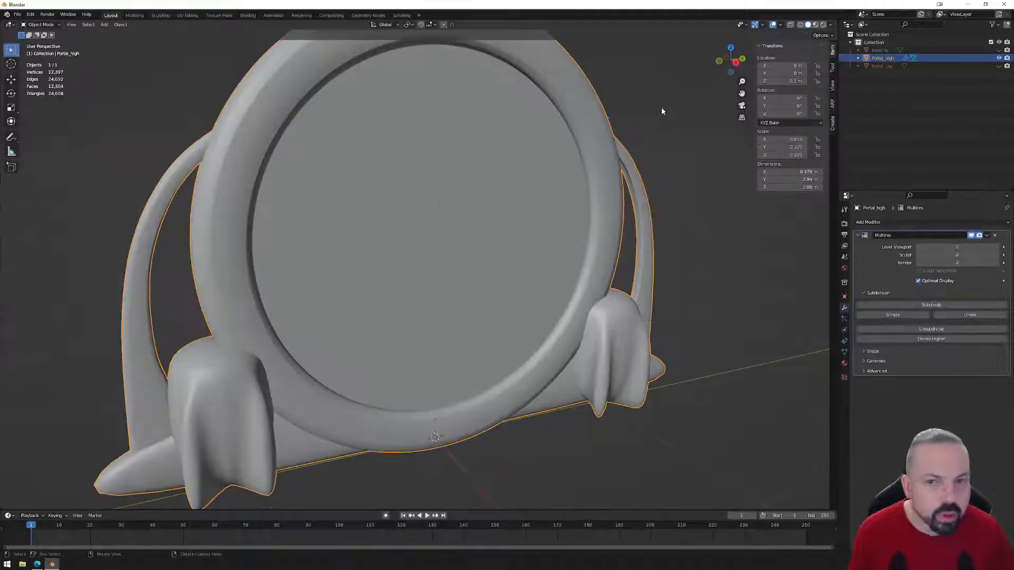
pyautogui.press('Tab')
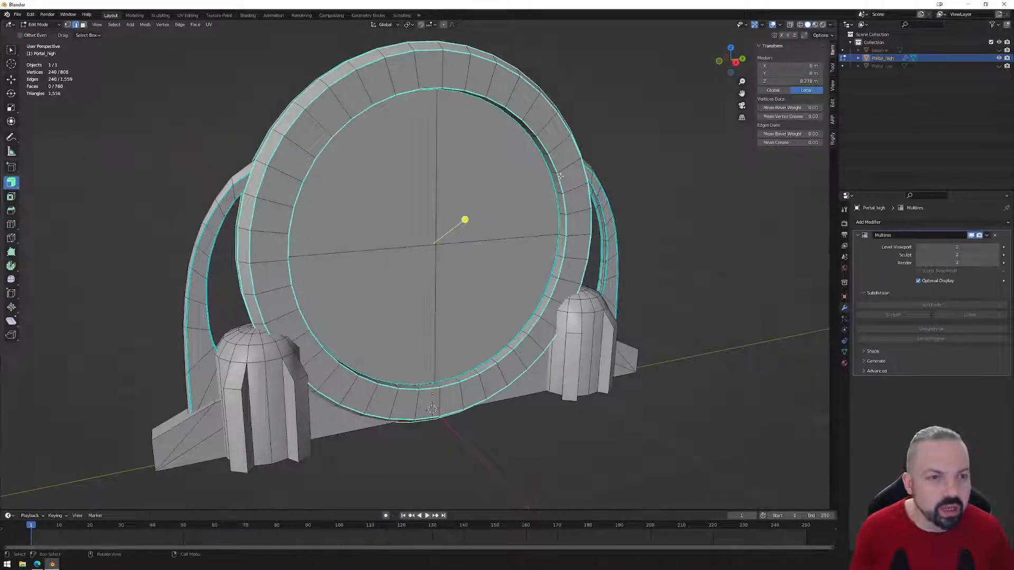
# - Separate the eight faces of the two planes filling the ring's opening from Portal_high into their own object
pyautogui.press('3')
pyautogui.click(482, 190)
pyautogui.keyDown('shift'); pyautogui.click(389, 199); pyautogui.keyUp('shift')
pyautogui.keyDown('shift'); pyautogui.click(396, 277); pyautogui.keyUp('shift')
pyautogui.keyDown('shift'); pyautogui.click(464, 287); pyautogui.keyUp('shift')
pyautogui.moveTo(320, 282); pyautogui.dragTo(483, 294, button='middle')
pyautogui.keyDown('shift'); pyautogui.click(487, 190); pyautogui.keyUp('shift')
pyautogui.keyDown('shift'); pyautogui.click(404, 182); pyautogui.keyUp('shift')
pyautogui.keyDown('shift'); pyautogui.click(400, 269); pyautogui.keyUp('shift')
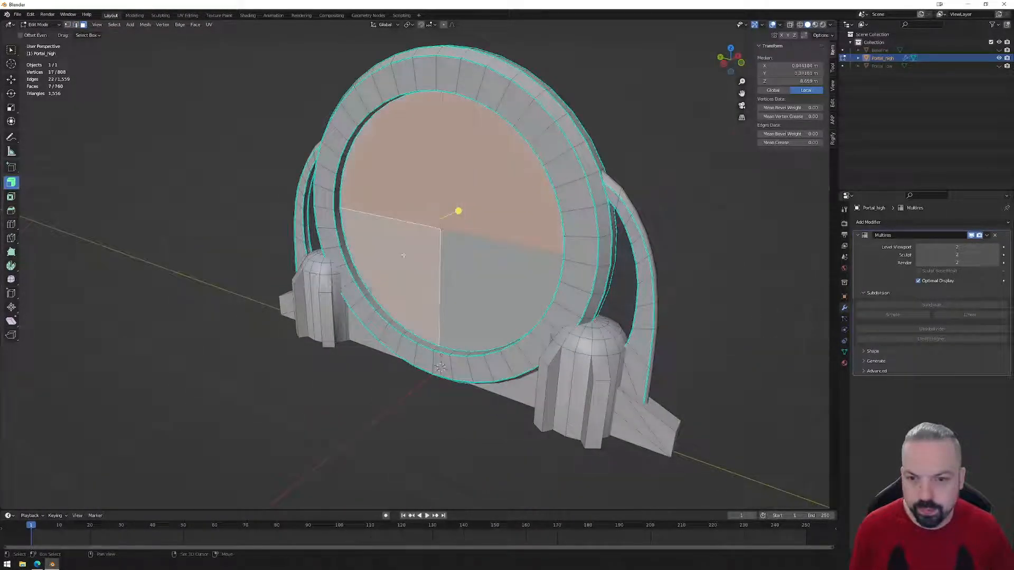
pyautogui.keyDown('shift'); pyautogui.click(482, 275); pyautogui.keyUp('shift')
pyautogui.moveTo(489, 300); pyautogui.dragTo(612, 269, button='middle')
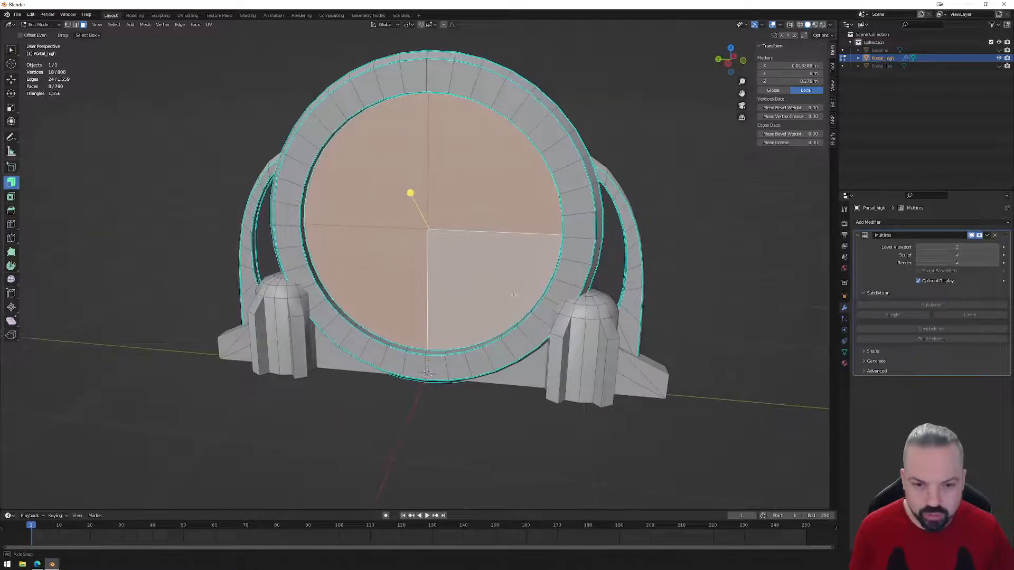
pyautogui.rightClick(647, 200)
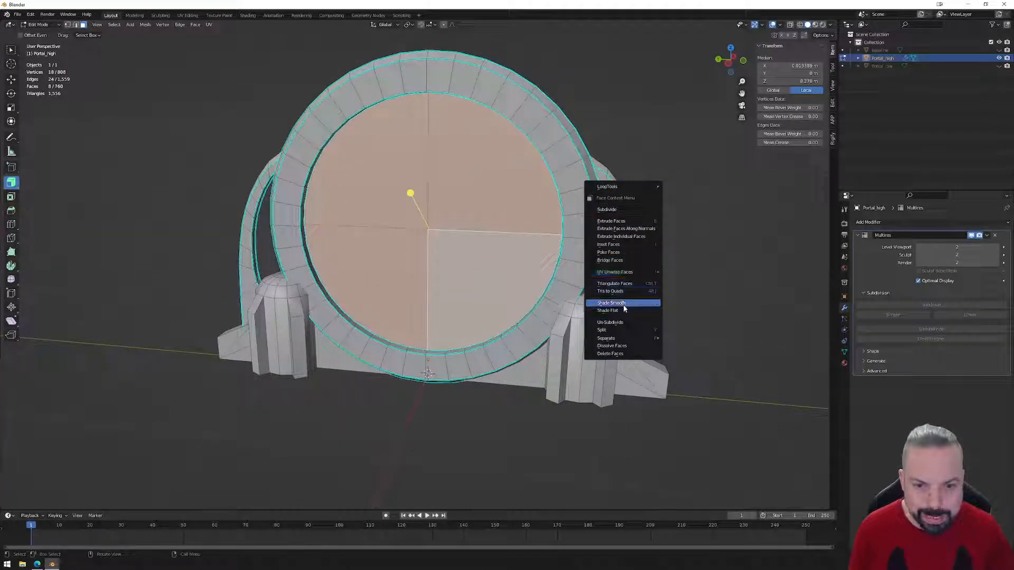
pyautogui.moveTo(607, 337)
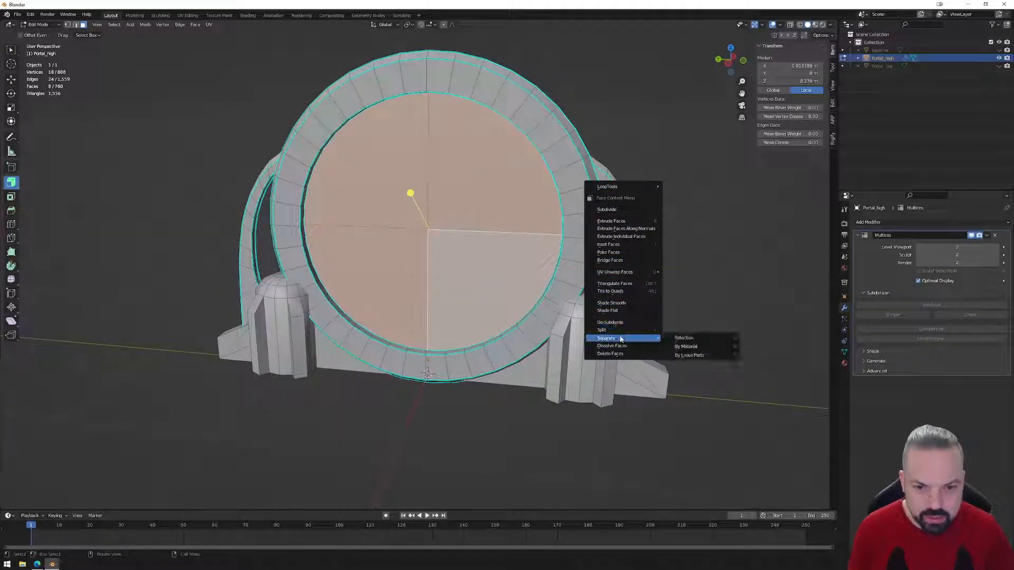
pyautogui.click(686, 337)
pyautogui.press('Tab')
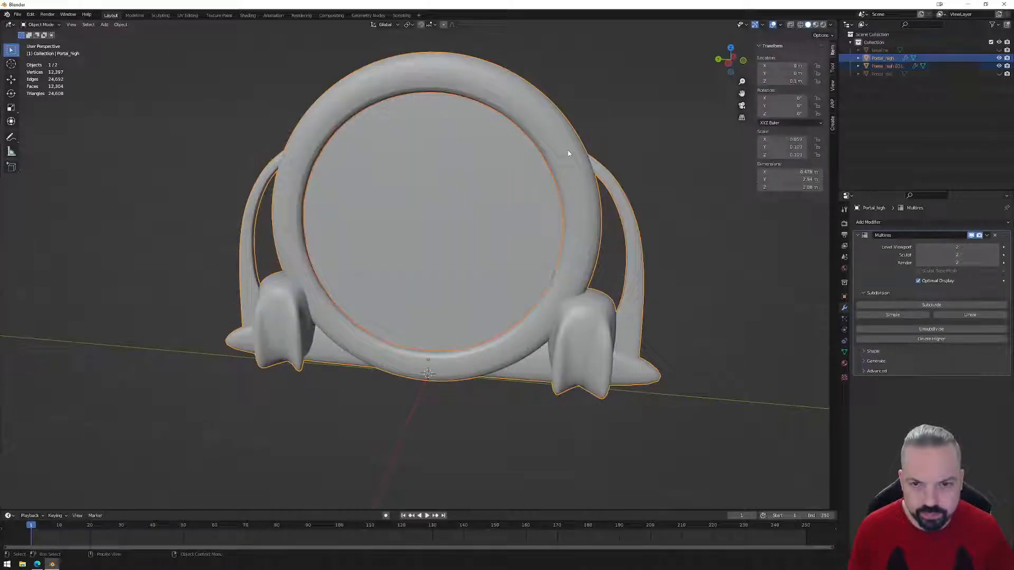
# - Try to bevel the ring's inner and outer edge loops on both sides of Portal_high, and undo the bevel
pyautogui.press('Tab')
pyautogui.moveTo(583, 149); pyautogui.dragTo(536, 126, button='middle')
pyautogui.keyDown('alt'); pyautogui.click(548, 108); pyautogui.keyUp('alt')
pyautogui.press('2')
pyautogui.keyDown('alt'); pyautogui.click(553, 107); pyautogui.keyUp('alt')
pyautogui.keyDown('alt'); pyautogui.keyDown('shift'); pyautogui.click(557, 101); pyautogui.keyUp('shift'); pyautogui.keyUp('alt')
pyautogui.moveTo(611, 117); pyautogui.dragTo(552, 128, button='middle')
pyautogui.moveTo(610, 148); pyautogui.dragTo(514, 148, button='middle')
pyautogui.keyDown('alt'); pyautogui.keyDown('shift'); pyautogui.click(535, 158); pyautogui.keyUp('shift'); pyautogui.keyUp('alt')
pyautogui.keyDown('alt'); pyautogui.keyDown('shift'); pyautogui.click(399, 160); pyautogui.keyUp('shift'); pyautogui.keyUp('alt')
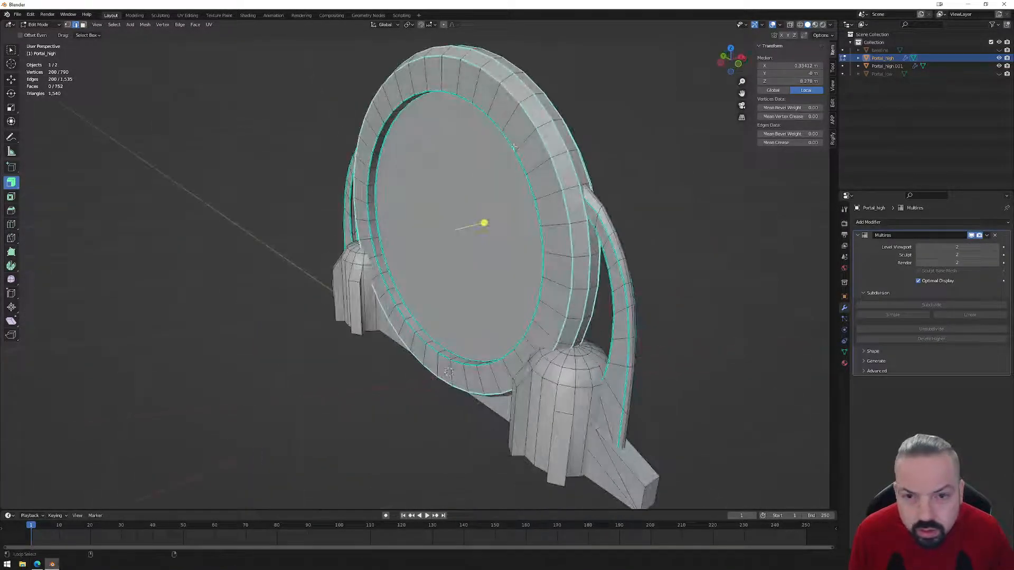
pyautogui.keyDown('alt'); pyautogui.keyDown('shift'); pyautogui.click(397, 106); pyautogui.keyUp('shift'); pyautogui.keyUp('alt')
pyautogui.moveTo(397, 106); pyautogui.dragTo(506, 143, button='middle')
pyautogui.scroll(1, 551, 151)
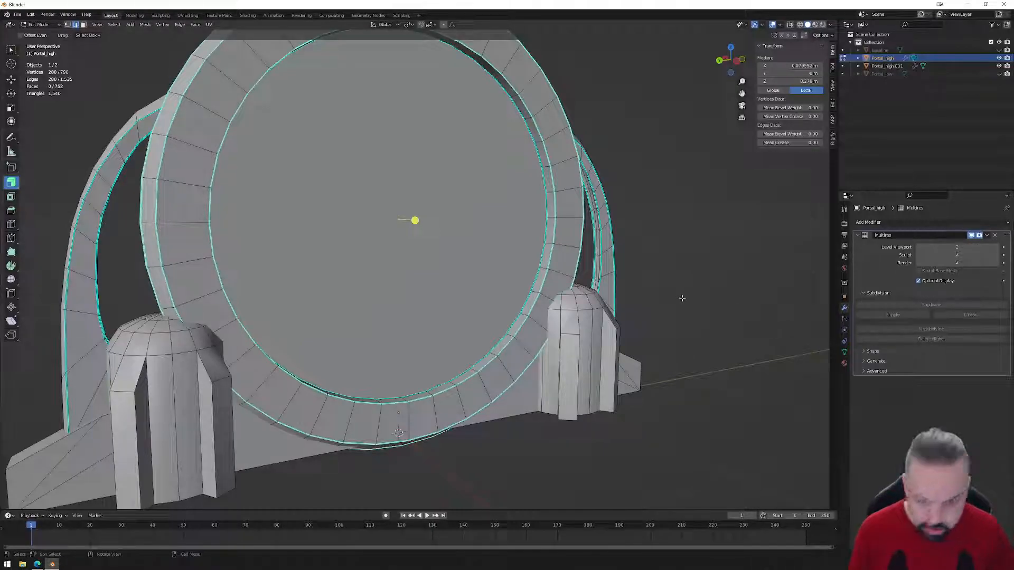
pyautogui.moveTo(655, 261); pyautogui.dragTo(228, 239, button='middle')
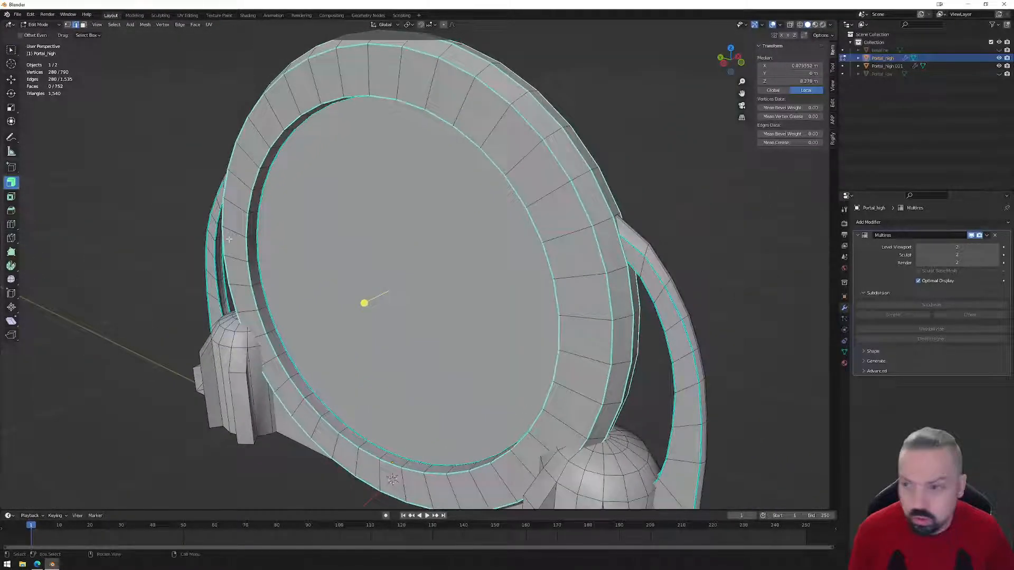
pyautogui.click(11, 211)
pyautogui.moveTo(365, 304); pyautogui.dragTo(361, 306)
pyautogui.hotkey('ctrl', 'z')
pyautogui.hotkey('ctrl', 'z')
# - Clear the edge selection and apply Portal_high's scale in Object Mode
pyautogui.moveTo(485, 294); pyautogui.dragTo(503, 290, button='middle')
pyautogui.scroll(-5, 510, 278)
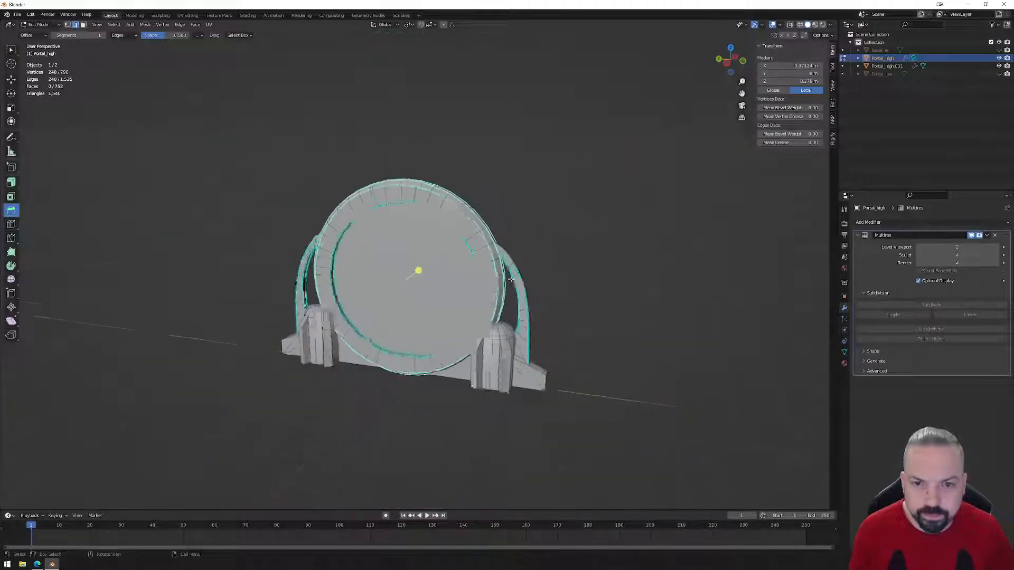
pyautogui.scroll(-1, 510, 279)
pyautogui.click(585, 243)
pyautogui.moveTo(311, 164); pyautogui.dragTo(416, 176, button='middle')
pyautogui.scroll(2, 434, 212)
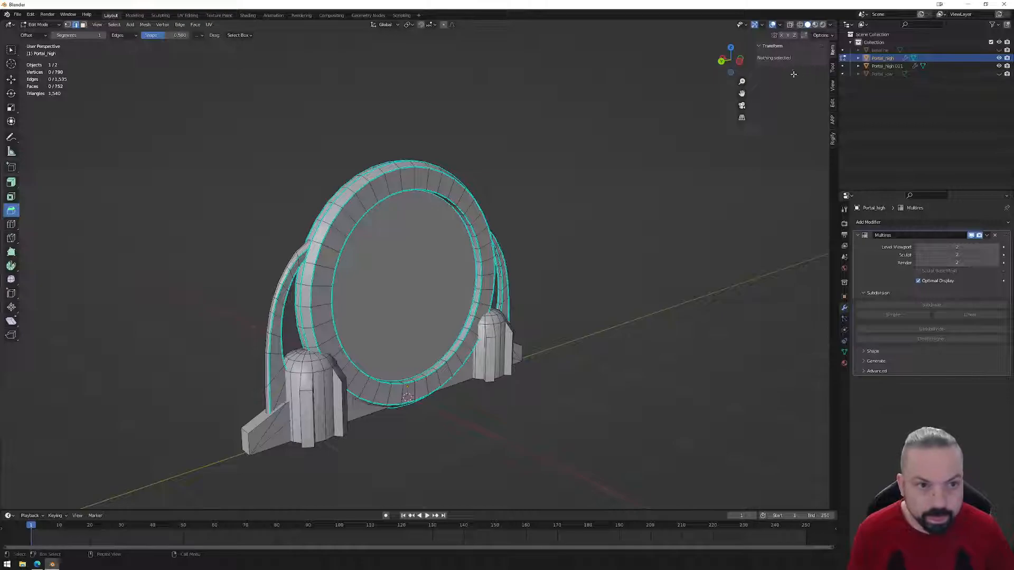
pyautogui.moveTo(565, 219); pyautogui.dragTo(546, 214, button='middle')
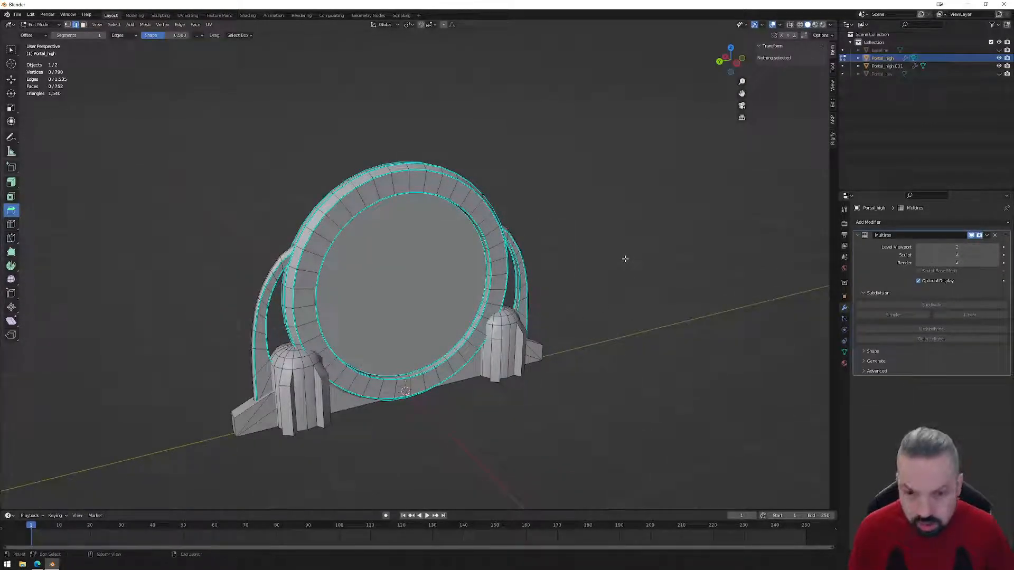
pyautogui.press('Tab')
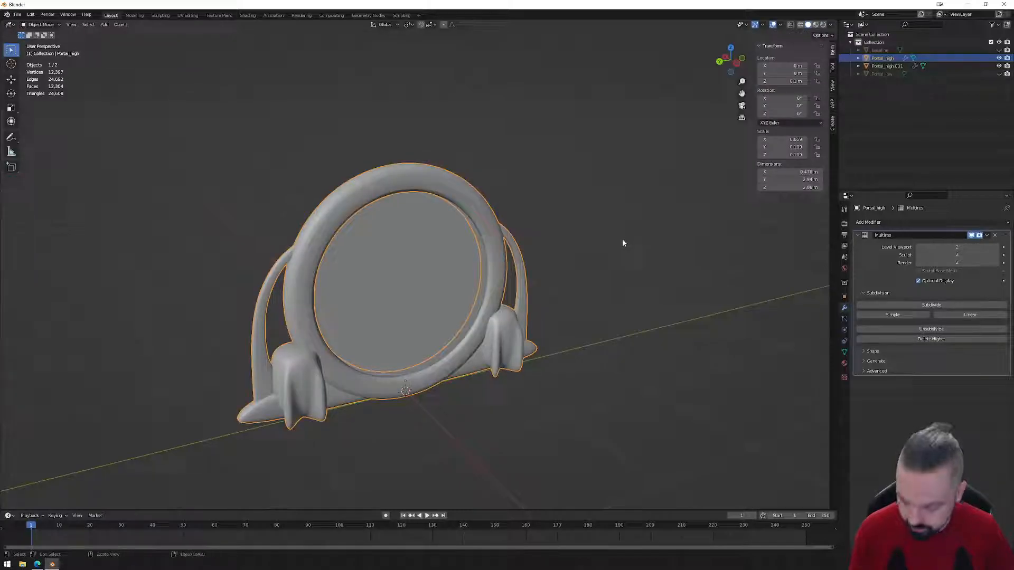
pyautogui.hotkey('ctrl', 'a')
pyautogui.click(623, 243)
# - Bevel six edge loops around the ring's inner and outer rims by about 0.005 m with 2 segments
pyautogui.press('Tab')
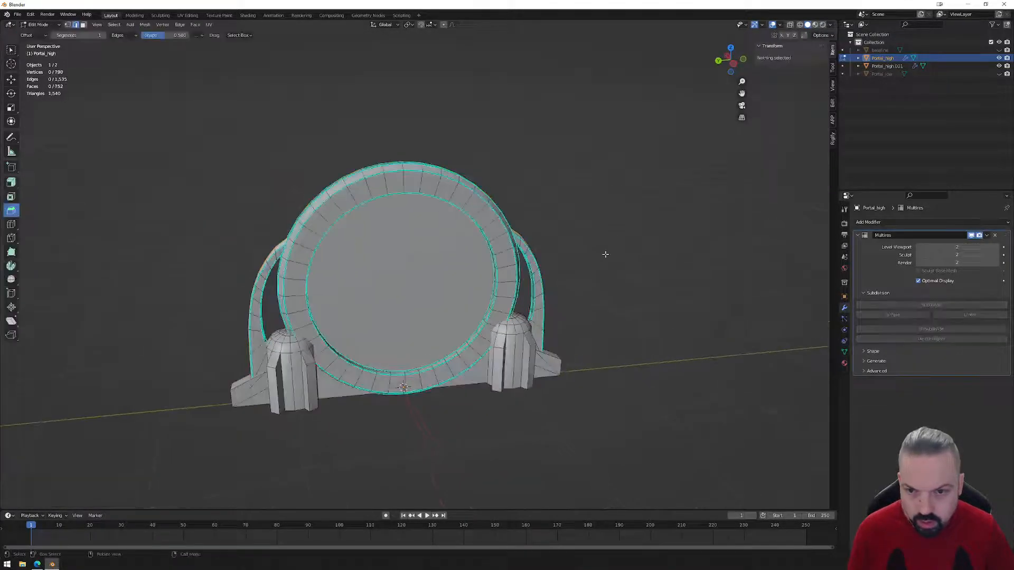
pyautogui.moveTo(602, 251); pyautogui.dragTo(588, 251, button='middle')
pyautogui.scroll(5, 505, 234)
pyautogui.moveTo(505, 233); pyautogui.dragTo(530, 228, button='middle')
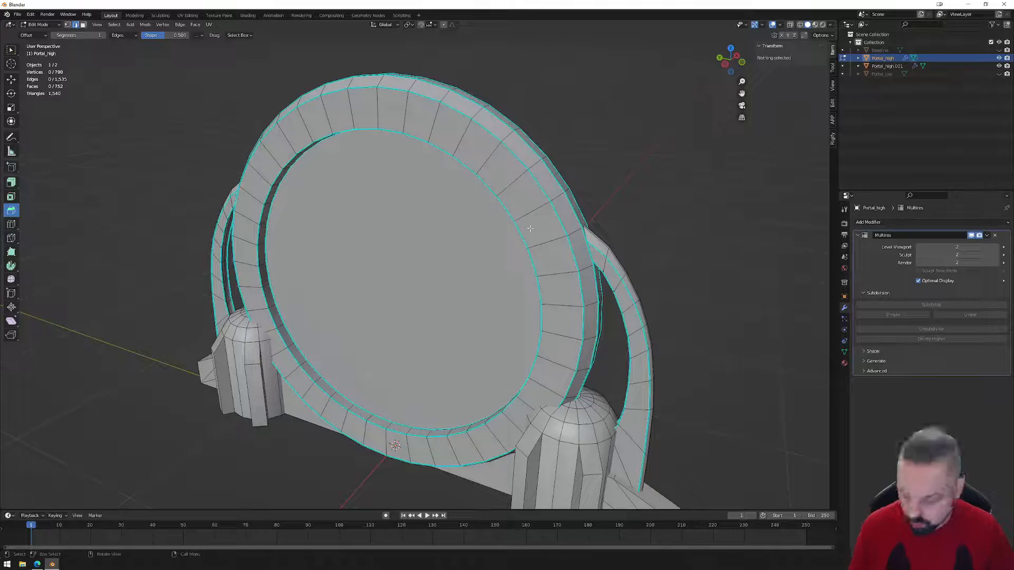
pyautogui.keyDown('alt'); pyautogui.click(520, 161); pyautogui.keyUp('alt')
pyautogui.keyDown('alt'); pyautogui.keyDown('shift'); pyautogui.click(527, 150); pyautogui.keyUp('shift'); pyautogui.keyUp('alt')
pyautogui.moveTo(527, 150); pyautogui.dragTo(455, 211, button='middle')
pyautogui.keyDown('alt'); pyautogui.keyDown('shift'); pyautogui.click(497, 182); pyautogui.keyUp('shift'); pyautogui.keyUp('alt')
pyautogui.keyDown('alt'); pyautogui.keyDown('shift'); pyautogui.click(413, 187); pyautogui.keyUp('shift'); pyautogui.keyUp('alt')
pyautogui.keyDown('alt'); pyautogui.keyDown('shift'); pyautogui.click(411, 207); pyautogui.keyUp('shift'); pyautogui.keyUp('alt')
pyautogui.keyDown('alt'); pyautogui.keyDown('shift'); pyautogui.click(451, 202); pyautogui.keyUp('shift'); pyautogui.keyUp('alt')
pyautogui.moveTo(362, 262); pyautogui.dragTo(373, 258)
pyautogui.moveTo(374, 258); pyautogui.dragTo(378, 250, button='middle')
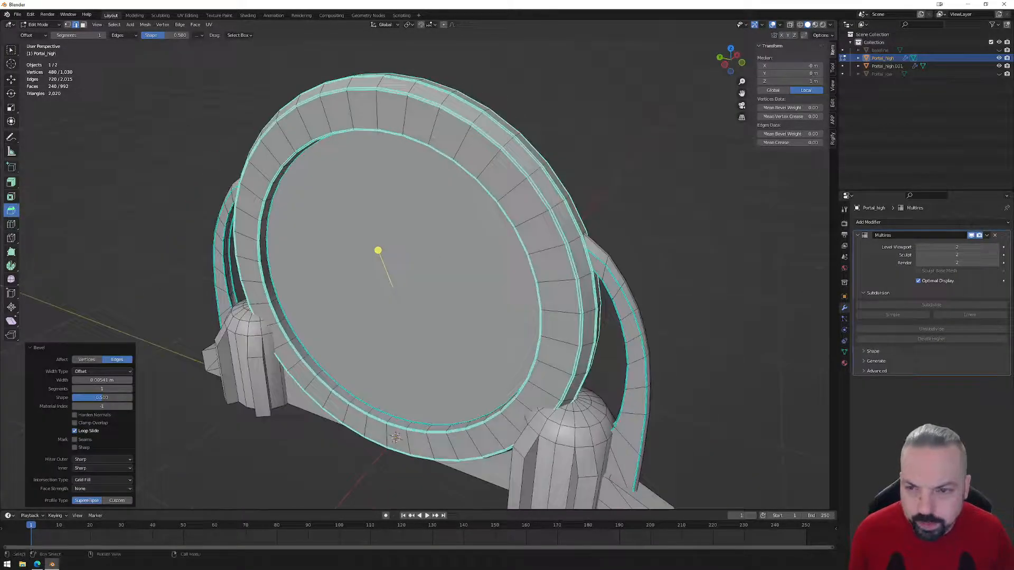
pyautogui.click(130, 391)
# - Deselect the beveled edges and inspect the ring's rims up close in the base mesh and the subdivided shape
pyautogui.moveTo(275, 275); pyautogui.dragTo(525, 167, button='middle')
pyautogui.scroll(4, 489, 163)
pyautogui.moveTo(632, 128); pyautogui.dragTo(592, 181, button='middle')
pyautogui.click(592, 180)
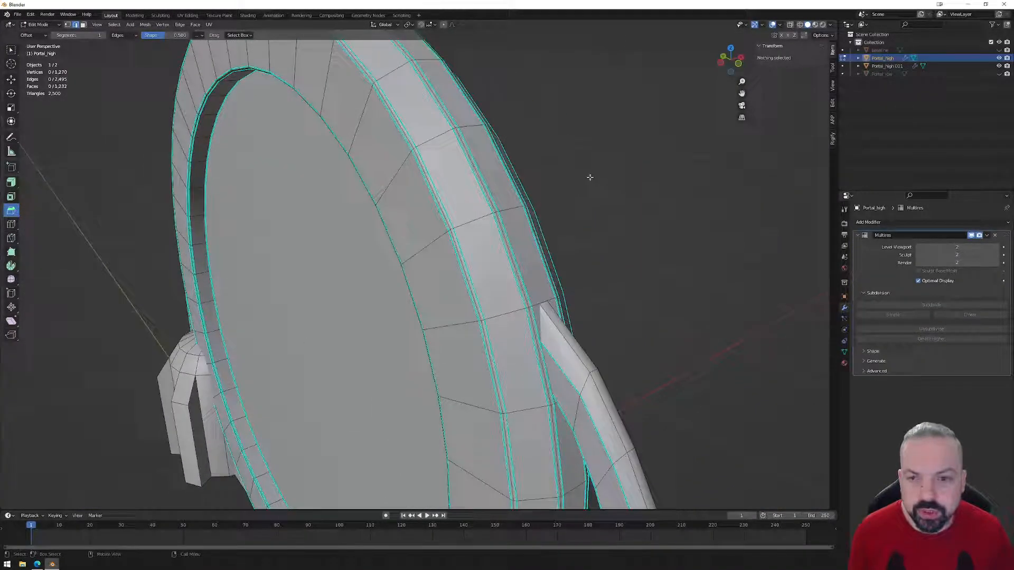
pyautogui.press('Tab')
pyautogui.scroll(-3, 572, 185)
pyautogui.moveTo(468, 231); pyautogui.dragTo(586, 195, button='middle')
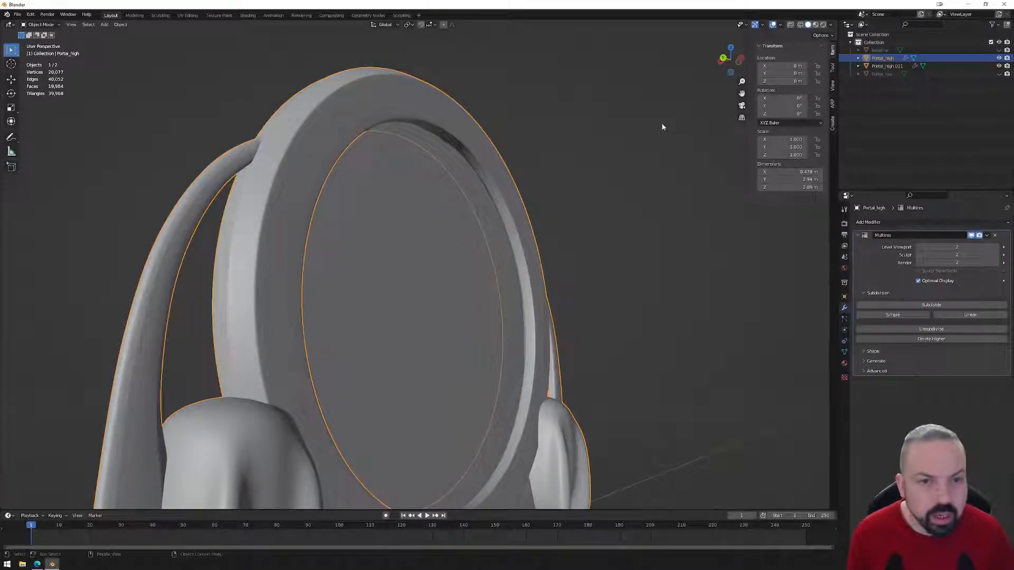
# - Hide the Portal_high.001 object in the viewport
pyautogui.moveTo(665, 124); pyautogui.dragTo(623, 129, button='middle')
pyautogui.click(998, 66)
pyautogui.moveTo(628, 165); pyautogui.dragTo(501, 189, button='middle')
pyautogui.scroll(2, 547, 193)
# - Bevel the two recessed edge loops running along the ring's inner face on Portal_high and check the subdivided shape
pyautogui.press('Tab')
pyautogui.keyDown('alt'); pyautogui.click(572, 183); pyautogui.keyUp('alt')
pyautogui.keyDown('alt'); pyautogui.keyDown('shift'); pyautogui.click(475, 189); pyautogui.keyUp('shift'); pyautogui.keyUp('alt')
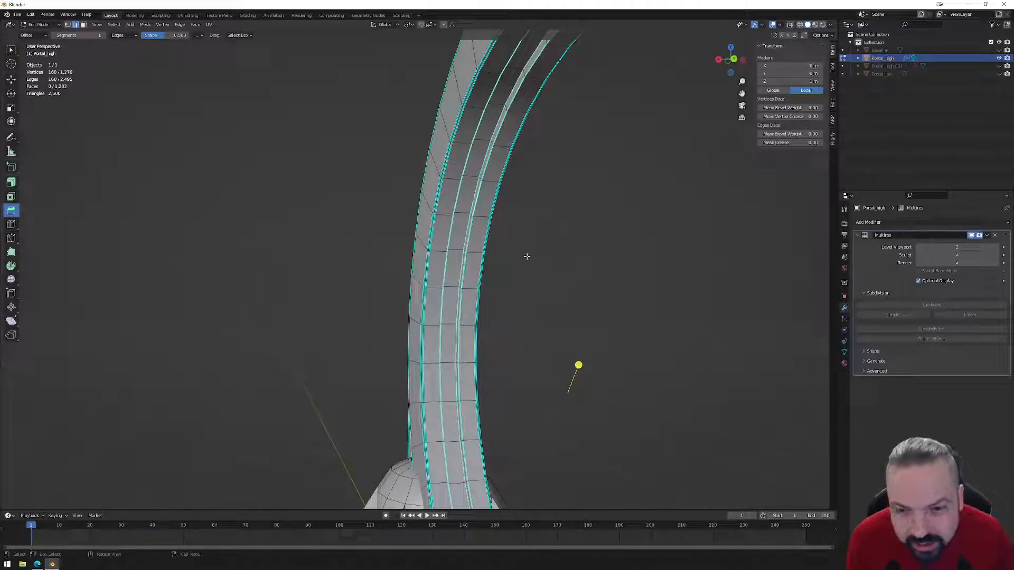
pyautogui.hotkey('ctrl', 'b')
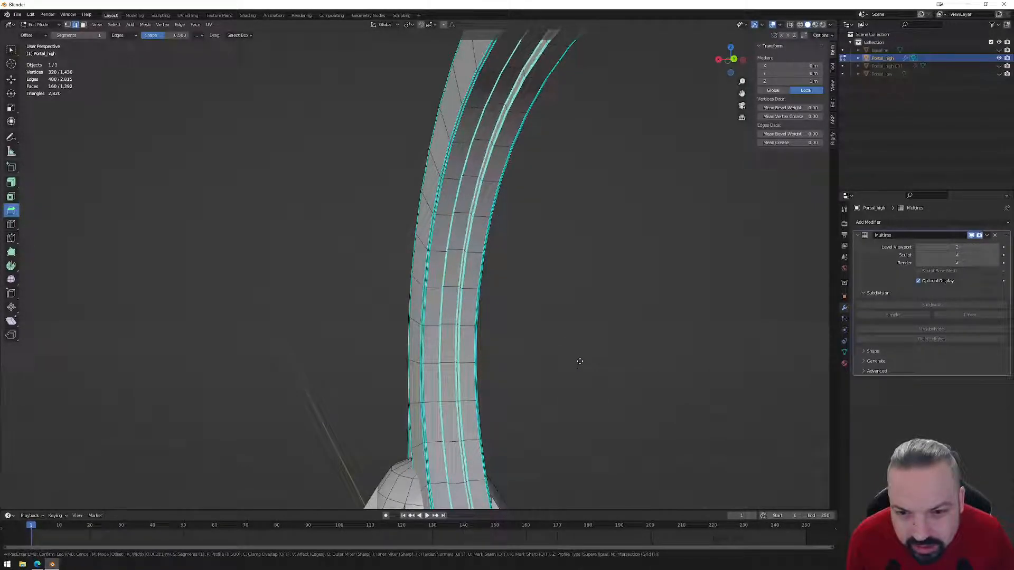
pyautogui.click(579, 360)
pyautogui.moveTo(591, 259); pyautogui.dragTo(588, 231, button='middle')
pyautogui.press('Tab')
# - Bevel the outer edges of the curved support arm beside the ring and check the subdivided shape
pyautogui.scroll(-6, 513, 266)
pyautogui.press('Tab')
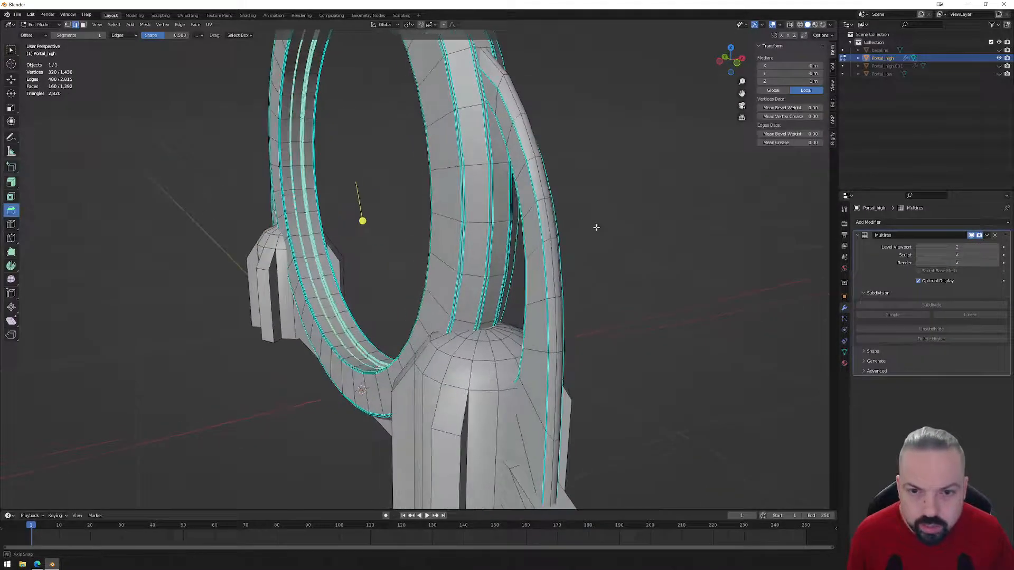
pyautogui.moveTo(553, 199); pyautogui.dragTo(649, 211, button='middle')
pyautogui.keyDown('alt'); pyautogui.keyDown('shift'); pyautogui.click(323, 203); pyautogui.keyUp('shift'); pyautogui.keyUp('alt')
pyautogui.moveTo(323, 203); pyautogui.dragTo(383, 211, button='middle')
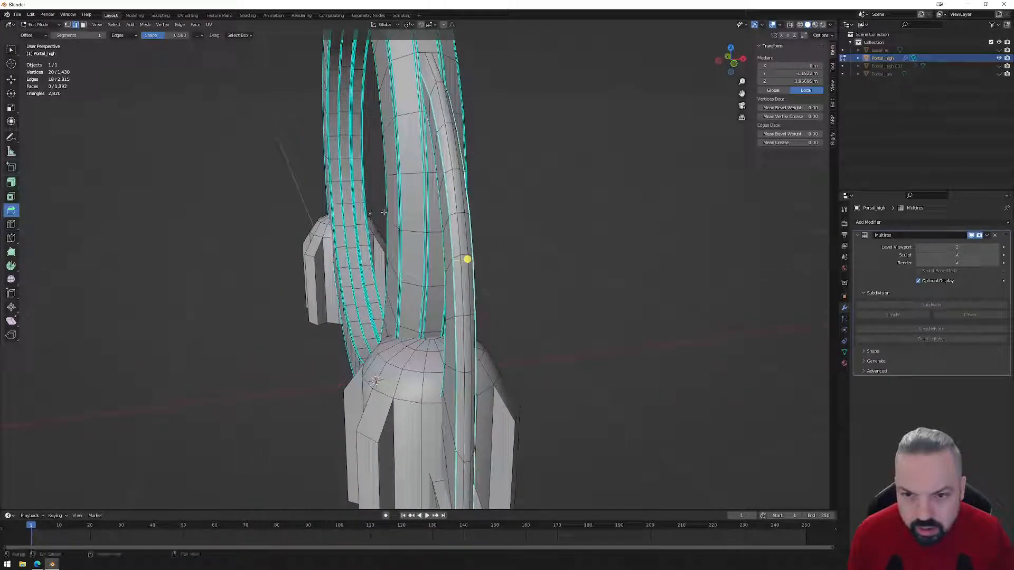
pyautogui.keyDown('alt'); pyautogui.keyDown('shift'); pyautogui.click(456, 198); pyautogui.keyUp('shift'); pyautogui.keyUp('alt')
pyautogui.moveTo(458, 239); pyautogui.dragTo(452, 238)
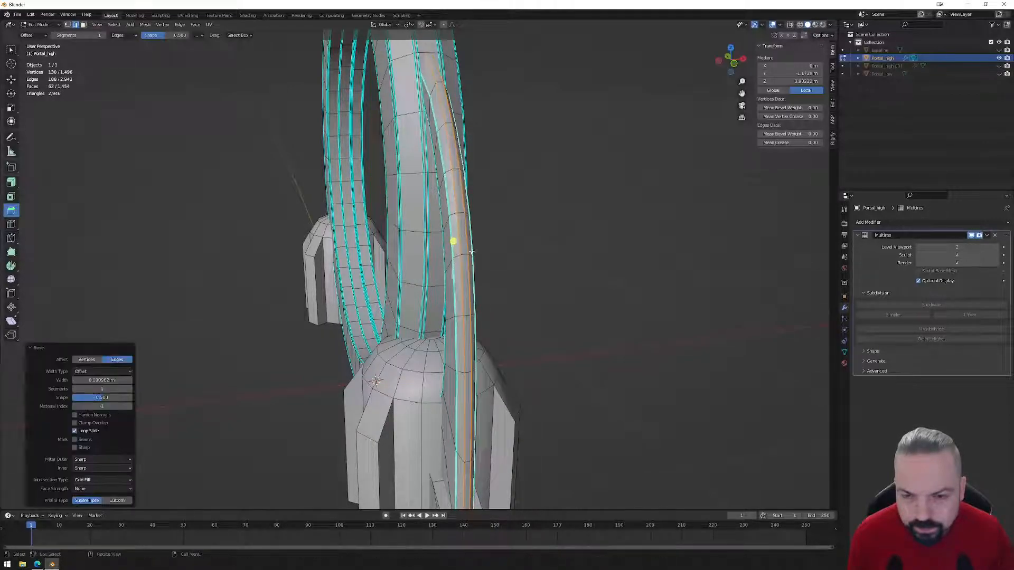
pyautogui.moveTo(452, 237); pyautogui.dragTo(587, 216, button='middle')
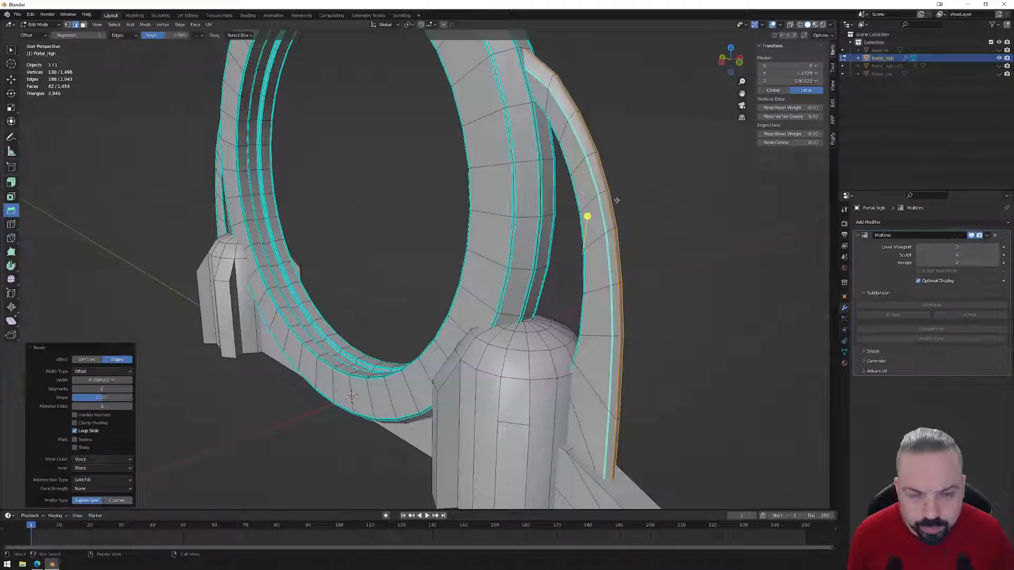
pyautogui.press('Tab')
pyautogui.moveTo(643, 200); pyautogui.dragTo(480, 235, button='middle')
pyautogui.scroll(2, 480, 249)
pyautogui.press('Tab')
pyautogui.scroll(2, 454, 235)
pyautogui.keyDown('alt'); pyautogui.click(407, 218); pyautogui.keyUp('alt')
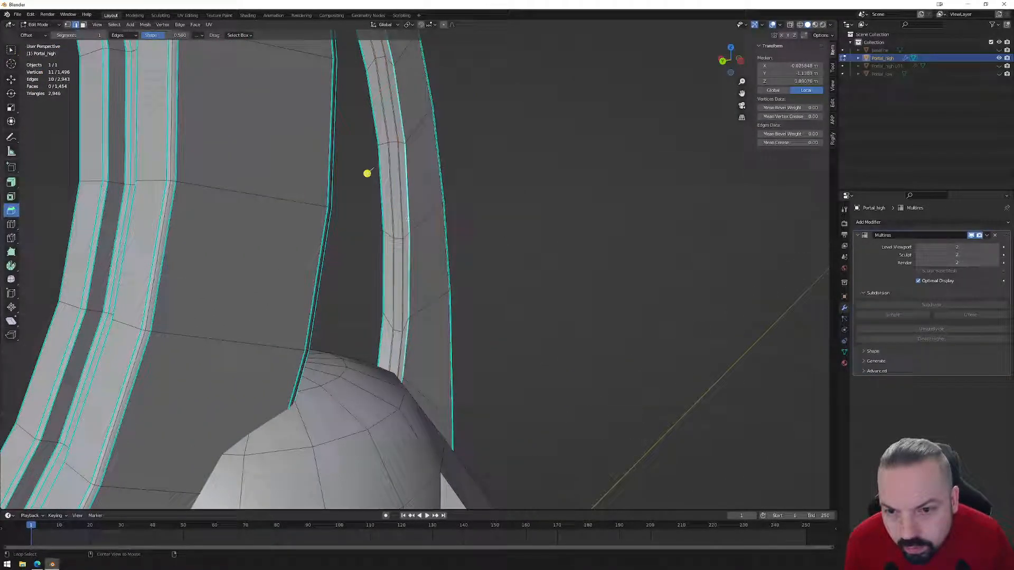
pyautogui.keyDown('alt'); pyautogui.keyDown('shift'); pyautogui.click(383, 216); pyautogui.keyUp('shift'); pyautogui.keyUp('alt')
pyautogui.keyDown('alt'); pyautogui.keyDown('shift'); pyautogui.click(393, 221); pyautogui.keyUp('shift'); pyautogui.keyUp('alt')
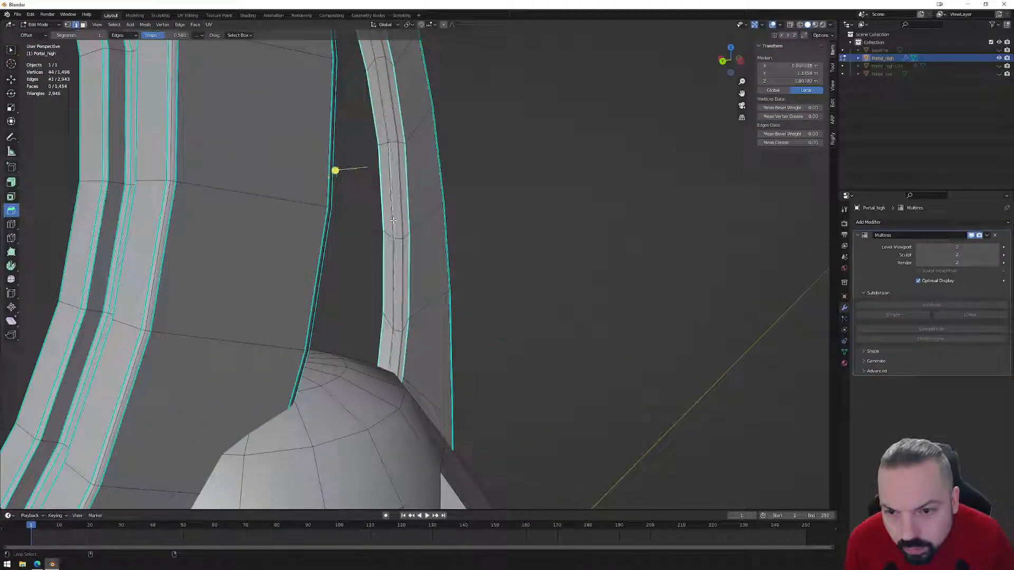
pyautogui.moveTo(402, 221); pyautogui.dragTo(410, 220, button='middle')
pyautogui.scroll(2, 413, 219)
pyautogui.hotkey('alt', 'a')
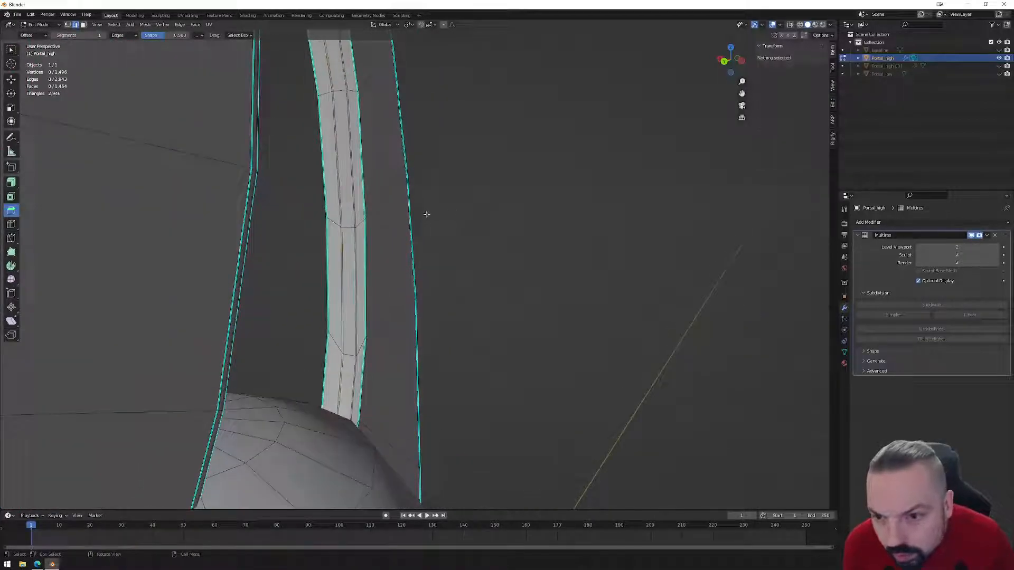
# - Try to bevel the inner edges of the curved support arm, and undo the bevel
pyautogui.click(364, 198)
pyautogui.keyDown('alt'); pyautogui.keyDown('shift'); pyautogui.click(324, 198); pyautogui.keyUp('shift'); pyautogui.keyUp('alt')
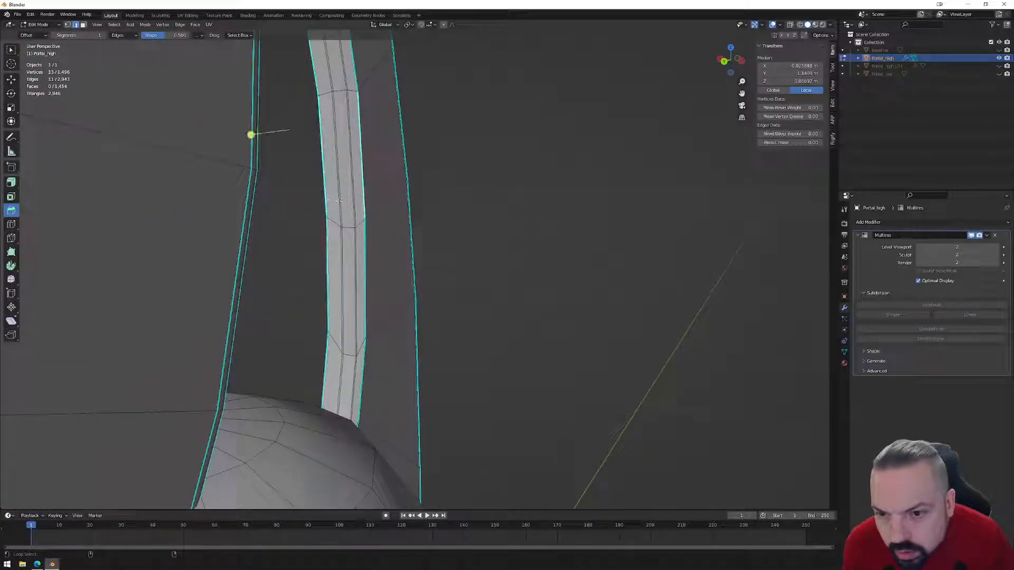
pyautogui.keyDown('shift'); pyautogui.click(363, 195); pyautogui.keyUp('shift')
pyautogui.moveTo(233, 133); pyautogui.dragTo(228, 137)
pyautogui.hotkey('ctrl', 'z')
# - Bevel the two inner edges of the curved support arm, check the subdivided shape and return to the base mesh
pyautogui.keyDown('shift'); pyautogui.click(371, 179); pyautogui.keyUp('shift')
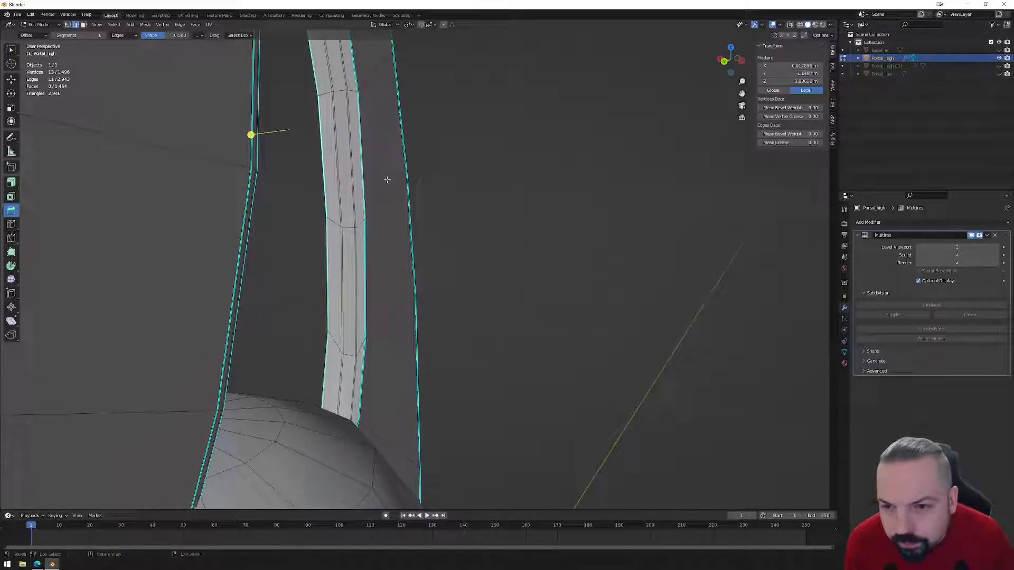
pyautogui.keyDown('shift'); pyautogui.click(363, 182); pyautogui.keyUp('shift')
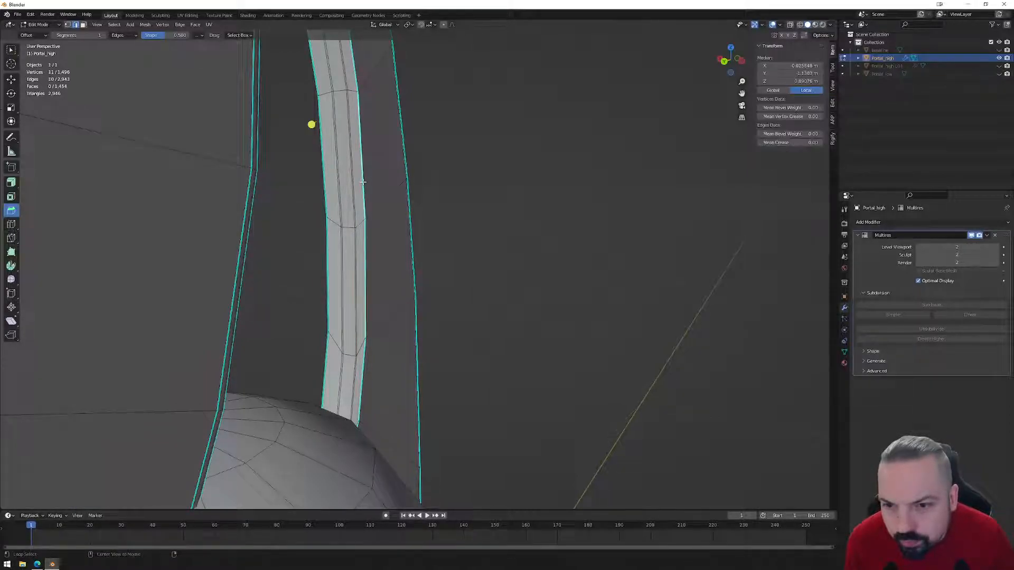
pyautogui.keyDown('alt'); pyautogui.keyDown('shift'); pyautogui.click(319, 182); pyautogui.keyUp('shift'); pyautogui.keyUp('alt')
pyautogui.moveTo(267, 130); pyautogui.dragTo(261, 136)
pyautogui.press('Tab')
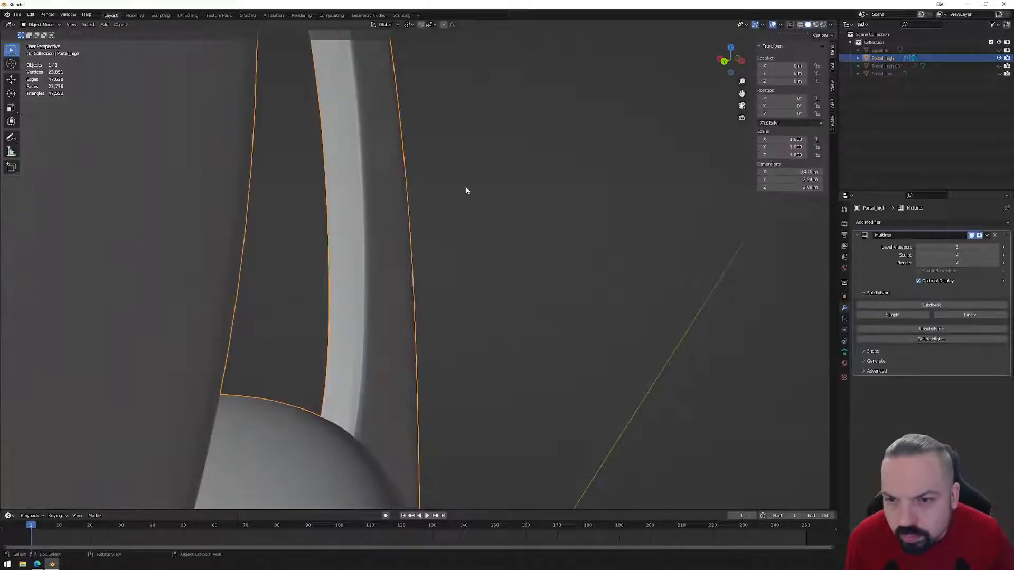
pyautogui.moveTo(465, 188); pyautogui.dragTo(488, 254, button='middle')
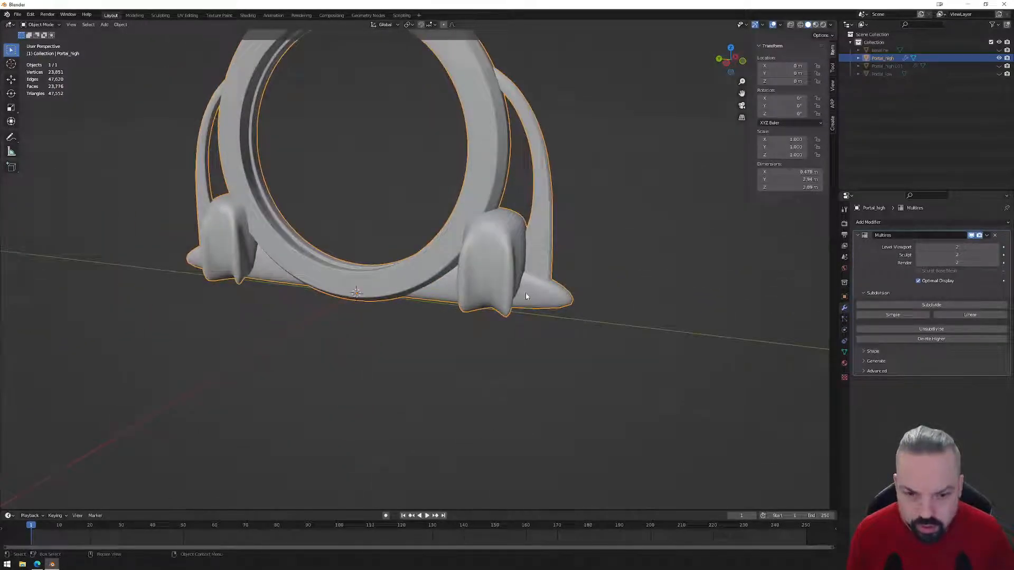
pyautogui.press('Tab')
pyautogui.moveTo(536, 300); pyautogui.dragTo(640, 323, button='middle')
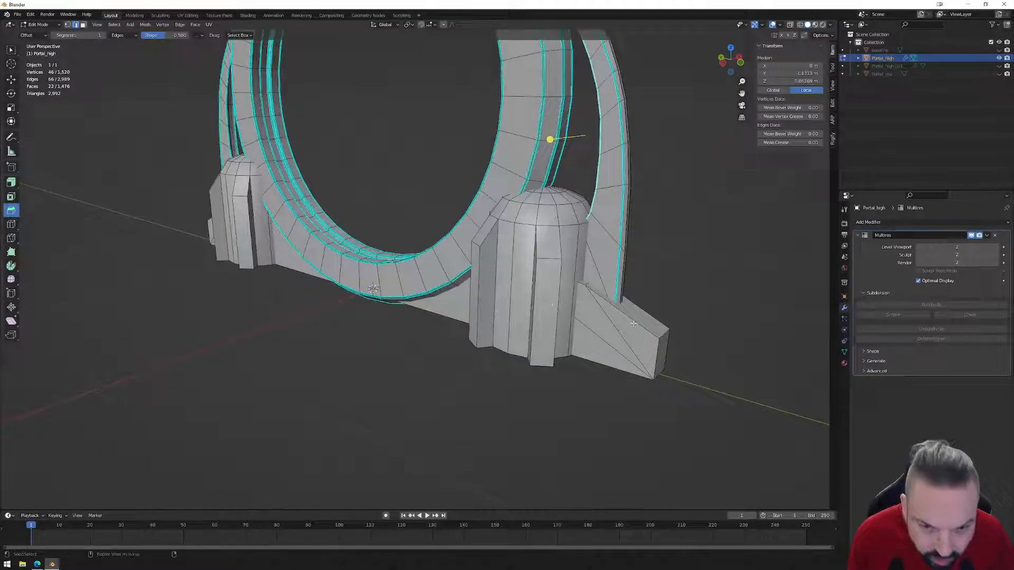
pyautogui.keyDown('alt'); pyautogui.keyDown('shift'); pyautogui.click(661, 327); pyautogui.keyUp('shift'); pyautogui.keyUp('alt')
pyautogui.keyDown('alt'); pyautogui.keyDown('shift'); pyautogui.click(666, 347); pyautogui.keyUp('shift'); pyautogui.keyUp('alt')
pyautogui.keyDown('alt'); pyautogui.keyDown('shift'); pyautogui.click(659, 372); pyautogui.keyUp('shift'); pyautogui.keyUp('alt')
pyautogui.keyDown('alt'); pyautogui.keyDown('shift'); pyautogui.click(621, 372); pyautogui.keyUp('shift'); pyautogui.keyUp('alt')
pyautogui.moveTo(696, 364); pyautogui.dragTo(512, 364, button='middle')
pyautogui.keyDown('shift'); pyautogui.click(434, 428); pyautogui.keyUp('shift')
pyautogui.keyDown('shift'); pyautogui.click(706, 401); pyautogui.keyUp('shift')
pyautogui.moveTo(707, 401); pyautogui.dragTo(626, 358, button='middle')
pyautogui.keyDown('shift'); pyautogui.click(622, 356); pyautogui.keyUp('shift')
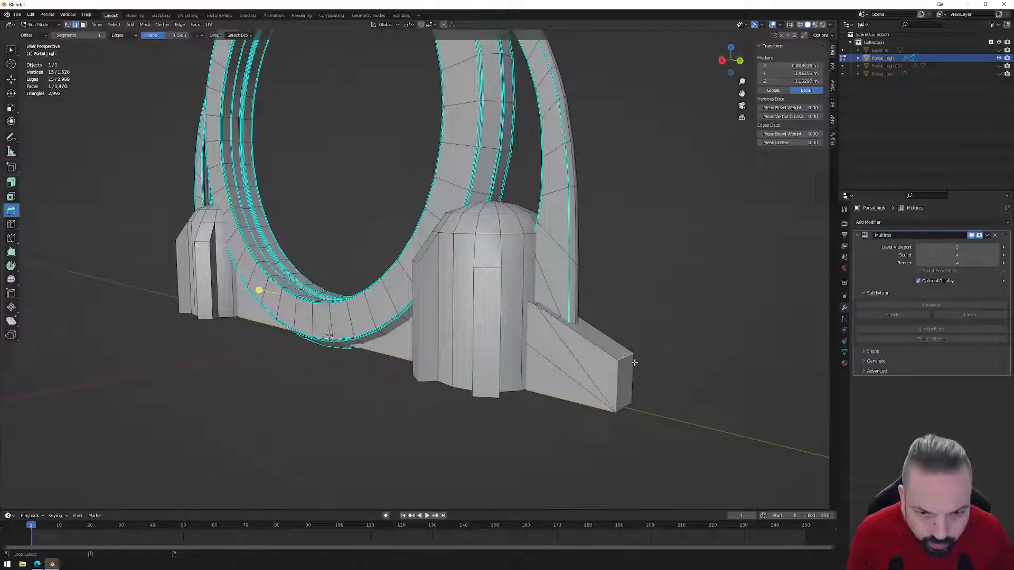
pyautogui.keyDown('alt'); pyautogui.keyDown('shift'); pyautogui.click(626, 405); pyautogui.keyUp('shift'); pyautogui.keyUp('alt')
pyautogui.keyDown('alt'); pyautogui.keyDown('shift'); pyautogui.click(595, 345); pyautogui.keyUp('shift'); pyautogui.keyUp('alt')
pyautogui.keyDown('alt'); pyautogui.keyDown('shift'); pyautogui.click(606, 335); pyautogui.keyUp('shift'); pyautogui.keyUp('alt')
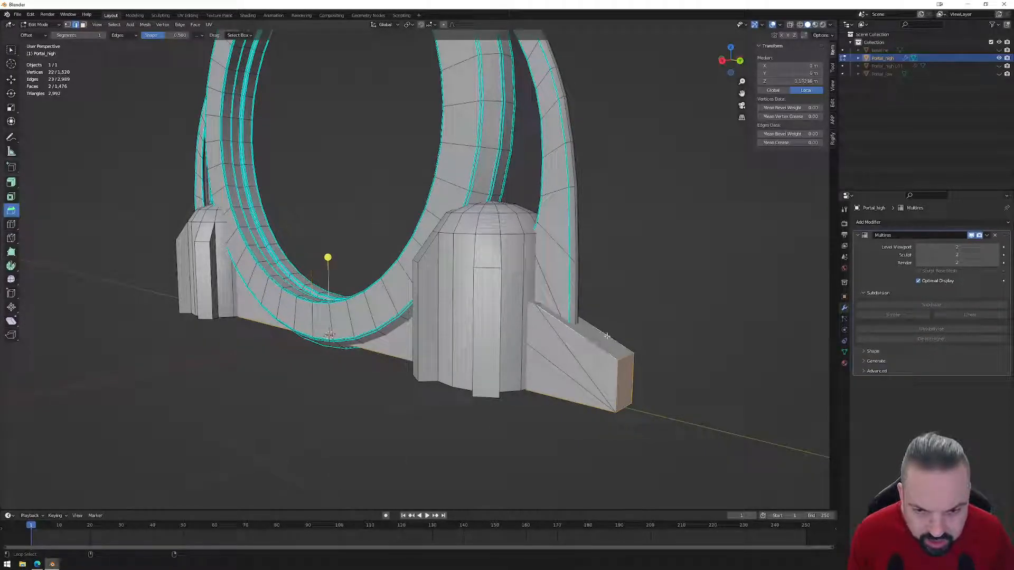
pyautogui.moveTo(414, 314)
pyautogui.mouseDown(button='middle')
pyautogui.moveTo(457, 315)
pyautogui.moveTo(417, 316)
pyautogui.mouseUp(button='middle')
pyautogui.click(696, 340)
# - Select the edges around the end face of the wedge-shaped foot block beside the pillar
pyautogui.click(633, 355)
pyautogui.keyDown('shift'); pyautogui.click(646, 348); pyautogui.keyUp('shift')
pyautogui.keyDown('shift'); pyautogui.click(658, 381); pyautogui.keyUp('shift')
pyautogui.keyDown('shift'); pyautogui.click(665, 376); pyautogui.keyUp('shift')
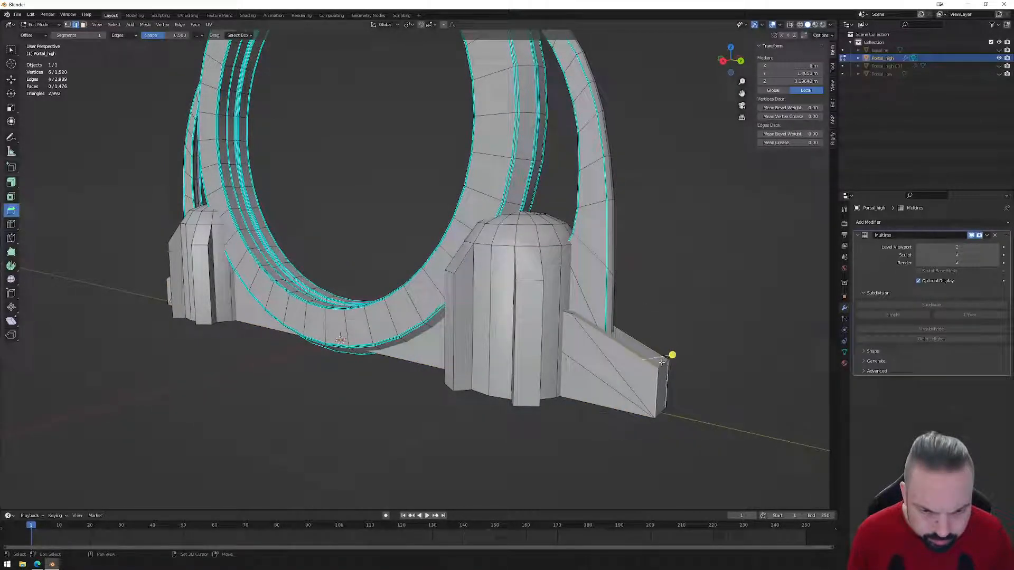
pyautogui.keyDown('shift'); pyautogui.click(628, 413); pyautogui.keyUp('shift')
pyautogui.moveTo(686, 406); pyautogui.dragTo(303, 392, button='middle')
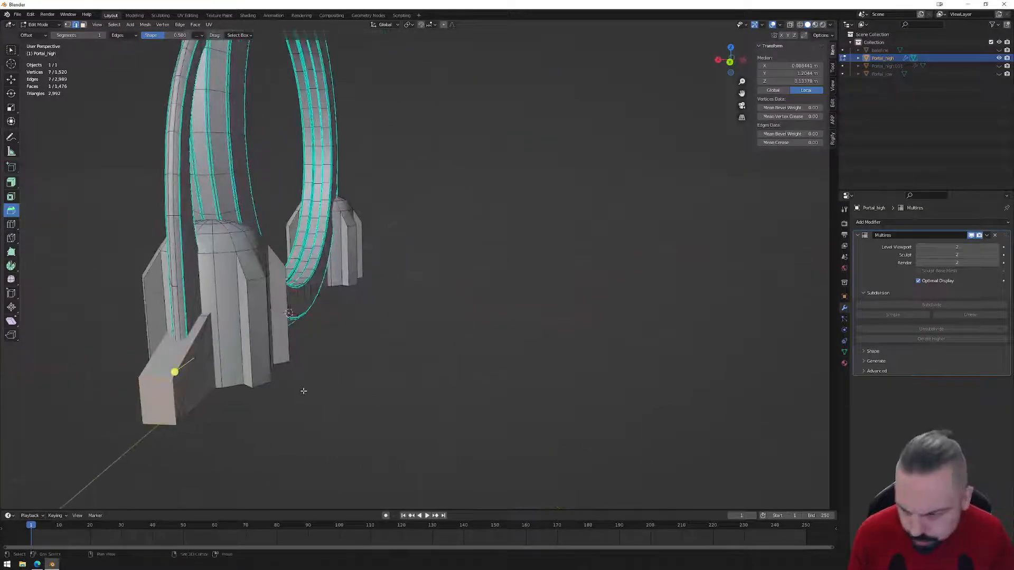
# - Add the foot block's remaining long edges and end corner edges on both sides to the selection
pyautogui.keyDown('shift'); pyautogui.click(209, 316); pyautogui.keyUp('shift')
pyautogui.moveTo(209, 316); pyautogui.dragTo(319, 356, button='middle')
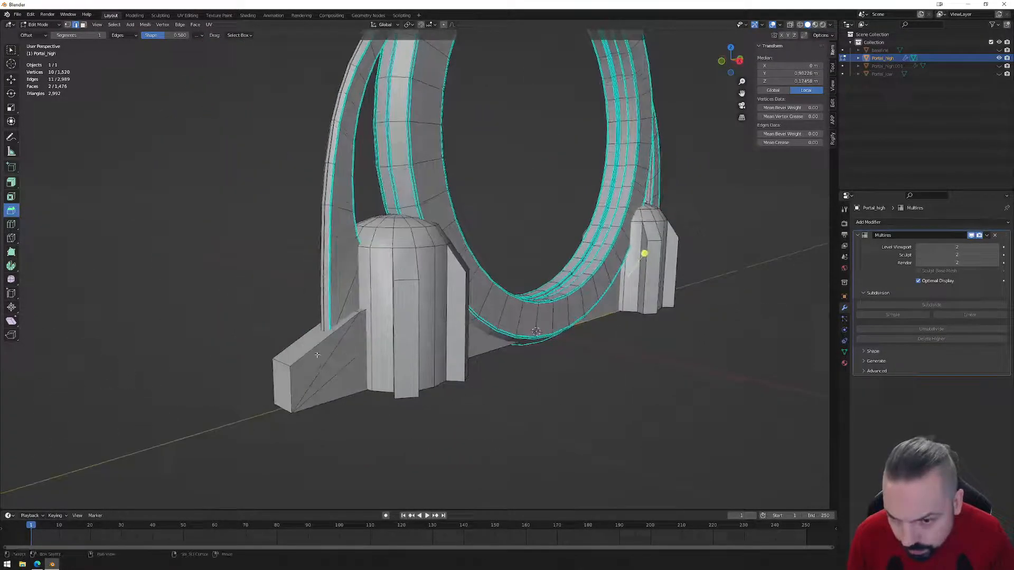
pyautogui.keyDown('shift'); pyautogui.click(319, 334); pyautogui.keyUp('shift')
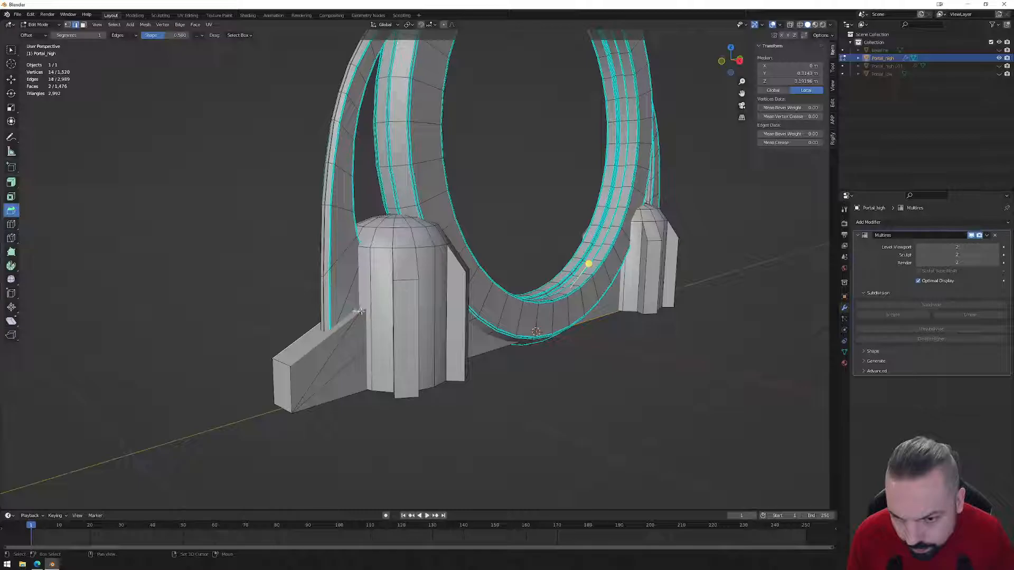
pyautogui.moveTo(349, 319); pyautogui.dragTo(600, 328, button='middle')
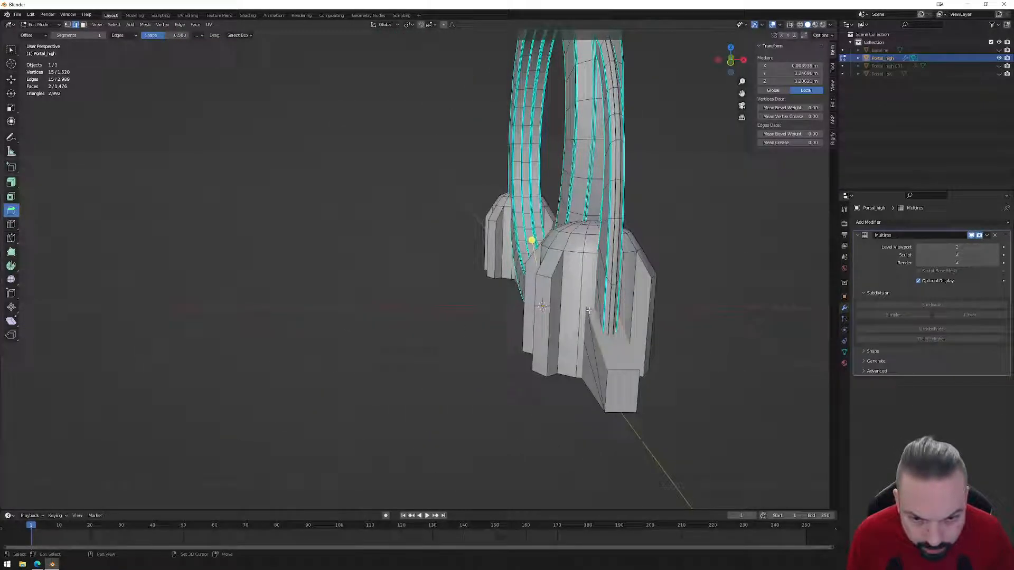
pyautogui.keyDown('shift'); pyautogui.click(605, 380); pyautogui.keyUp('shift')
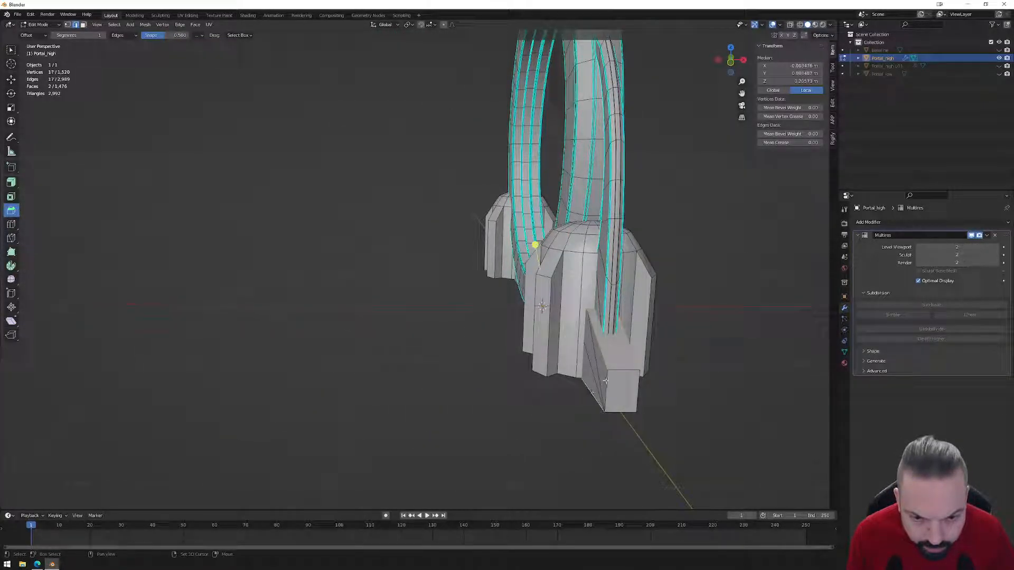
pyautogui.keyDown('shift'); pyautogui.click(638, 381); pyautogui.keyUp('shift')
pyautogui.moveTo(584, 410); pyautogui.dragTo(556, 389, button='middle')
pyautogui.keyDown('shift'); pyautogui.click(568, 336); pyautogui.keyUp('shift')
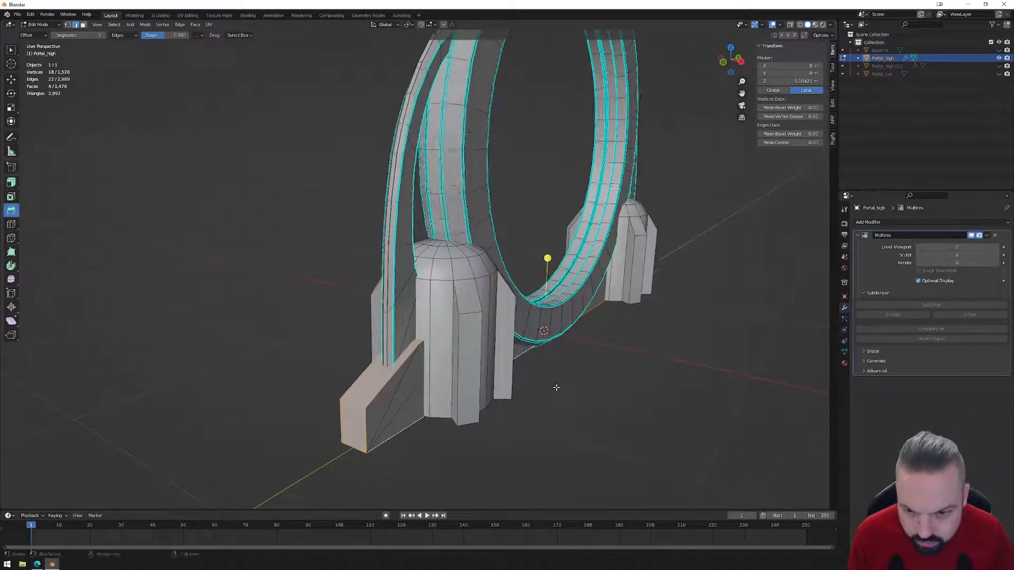
# - Bevel the selected foot block edges with 2 segments and check the subdivided shape
pyautogui.moveTo(546, 259); pyautogui.dragTo(549, 255)
pyautogui.click(549, 256)
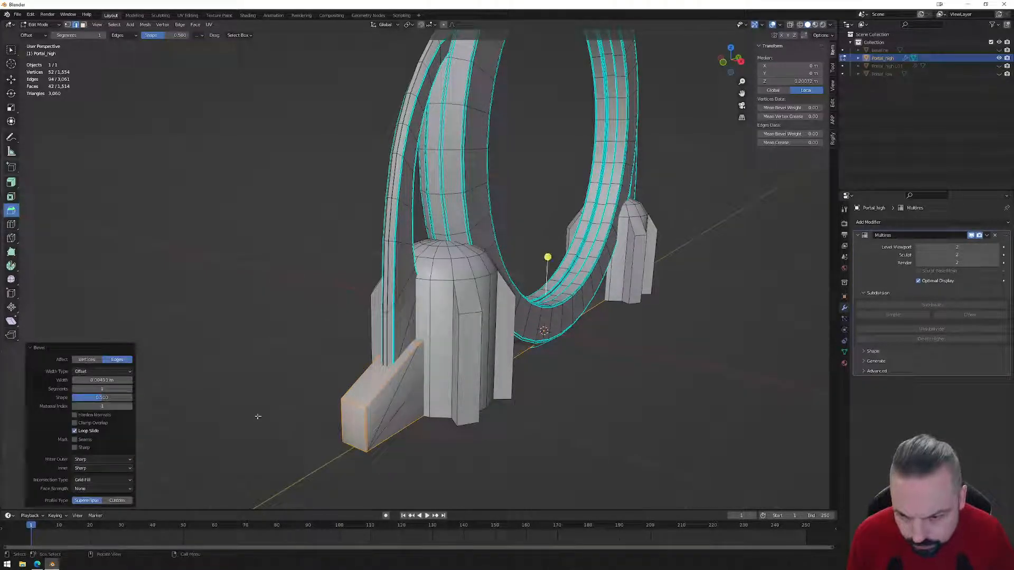
pyautogui.click(129, 389)
pyautogui.click(560, 385)
pyautogui.moveTo(568, 380); pyautogui.dragTo(474, 337, button='middle')
pyautogui.press('Tab')
pyautogui.press('Tab')
# - Select the long side edges and lower edges of the outer fin on the domed pillar
pyautogui.click(489, 283)
pyautogui.scroll(3, 549, 306)
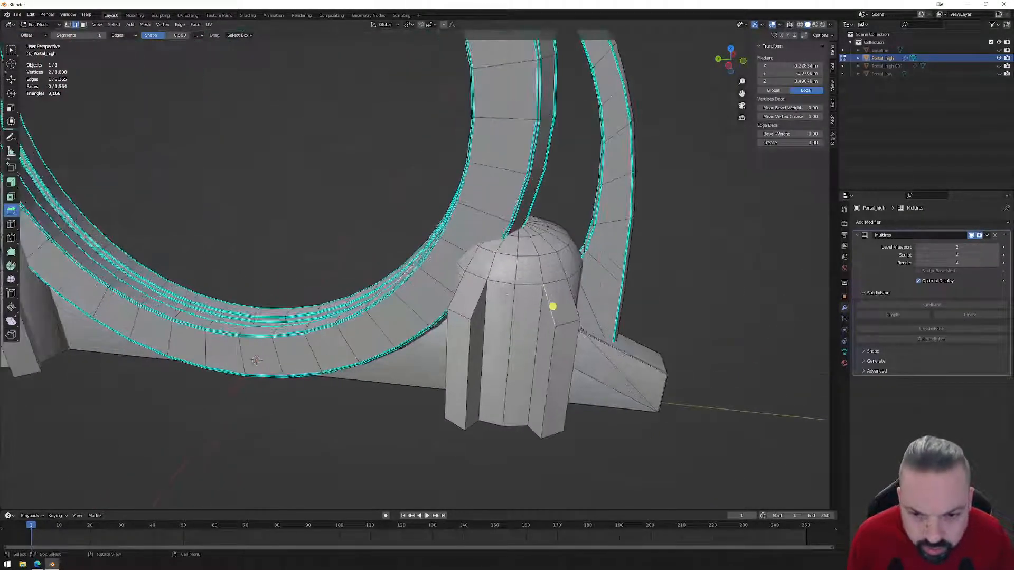
pyautogui.keyDown('shift'); pyautogui.click(523, 353); pyautogui.keyUp('shift')
pyautogui.moveTo(574, 297); pyautogui.dragTo(443, 338, button='middle')
pyautogui.keyDown('shift'); pyautogui.click(440, 339); pyautogui.keyUp('shift')
pyautogui.keyDown('shift'); pyautogui.click(441, 346); pyautogui.keyUp('shift')
pyautogui.keyDown('shift'); pyautogui.click(434, 369); pyautogui.keyUp('shift')
pyautogui.keyDown('shift'); pyautogui.click(416, 466); pyautogui.keyUp('shift')
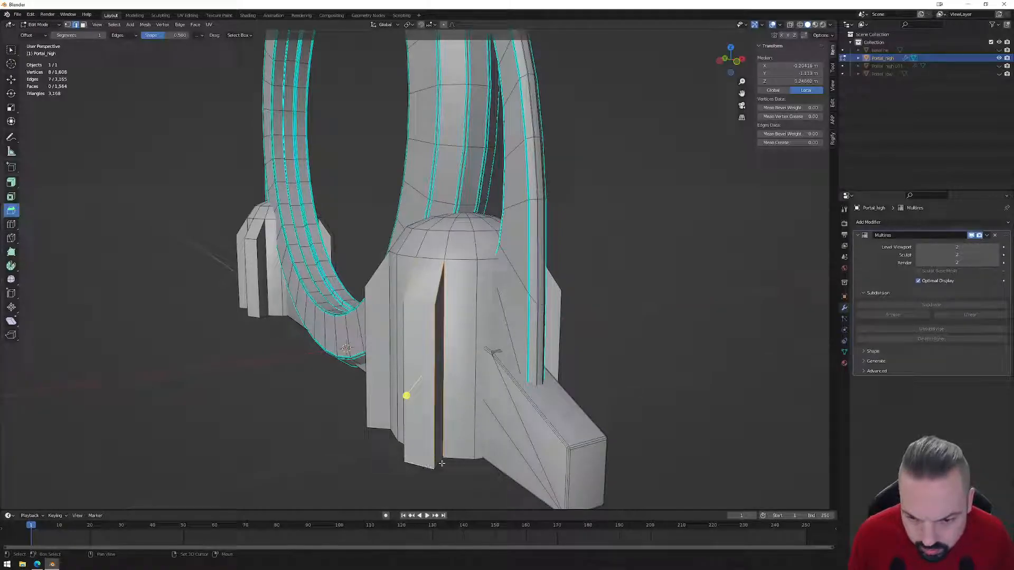
pyautogui.keyDown('shift'); pyautogui.click(440, 464); pyautogui.keyUp('shift')
pyautogui.keyDown('shift'); pyautogui.click(405, 418); pyautogui.keyUp('shift')
# - Add the outer fin's bottom edges and the adjoining bottom rim edges of the pillar to the selection
pyautogui.moveTo(404, 416); pyautogui.dragTo(472, 415, button='middle')
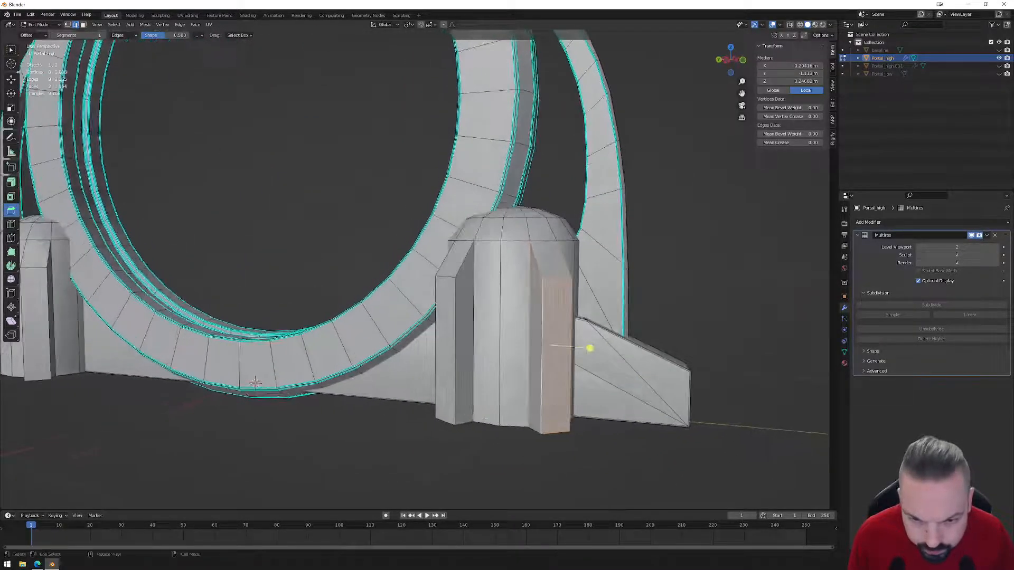
pyautogui.keyDown('shift'); pyautogui.click(533, 431); pyautogui.keyUp('shift')
pyautogui.moveTo(533, 432); pyautogui.dragTo(532, 392, button='middle')
pyautogui.keyDown('shift'); pyautogui.click(556, 345); pyautogui.keyUp('shift')
pyautogui.keyDown('alt'); pyautogui.keyDown('shift'); pyautogui.click(550, 333); pyautogui.keyUp('shift'); pyautogui.keyUp('alt')
pyautogui.keyDown('alt'); pyautogui.keyDown('shift'); pyautogui.click(491, 342); pyautogui.keyUp('shift'); pyautogui.keyUp('alt')
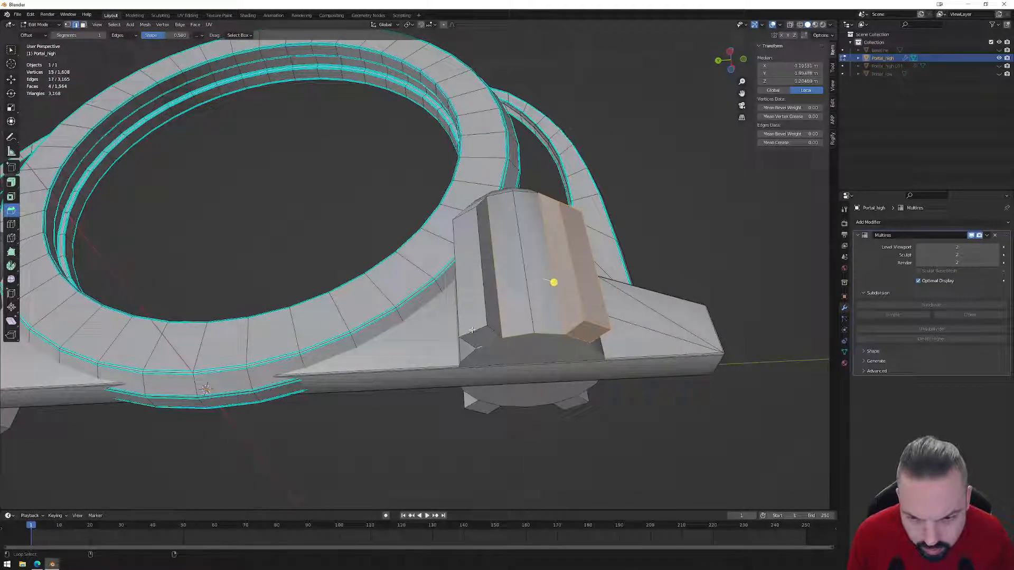
# - Add the edges of the fin nearest the ring and the bottom rim on the pillar's opposite side to the selection
pyautogui.moveTo(490, 329); pyautogui.dragTo(494, 375, button='middle')
pyautogui.keyDown('shift'); pyautogui.click(494, 344); pyautogui.keyUp('shift')
pyautogui.keyDown('alt'); pyautogui.keyDown('shift'); pyautogui.click(486, 388); pyautogui.keyUp('shift'); pyautogui.keyUp('alt')
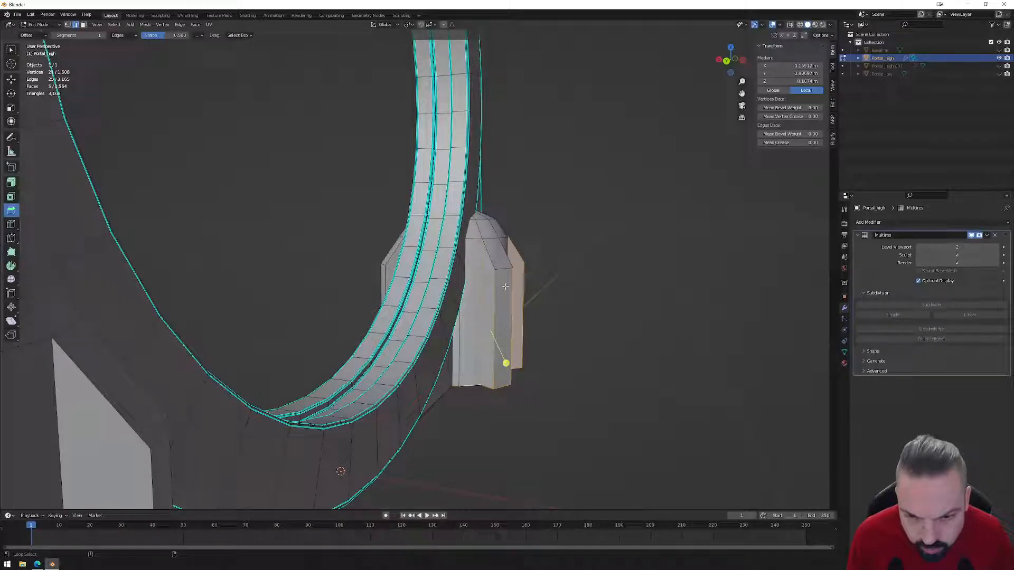
pyautogui.keyDown('alt'); pyautogui.keyDown('shift'); pyautogui.click(509, 261); pyautogui.keyUp('shift'); pyautogui.keyUp('alt')
pyautogui.moveTo(509, 260); pyautogui.dragTo(430, 402, button='middle')
pyautogui.keyDown('alt'); pyautogui.keyDown('shift'); pyautogui.click(390, 455); pyautogui.keyUp('shift'); pyautogui.keyUp('alt')
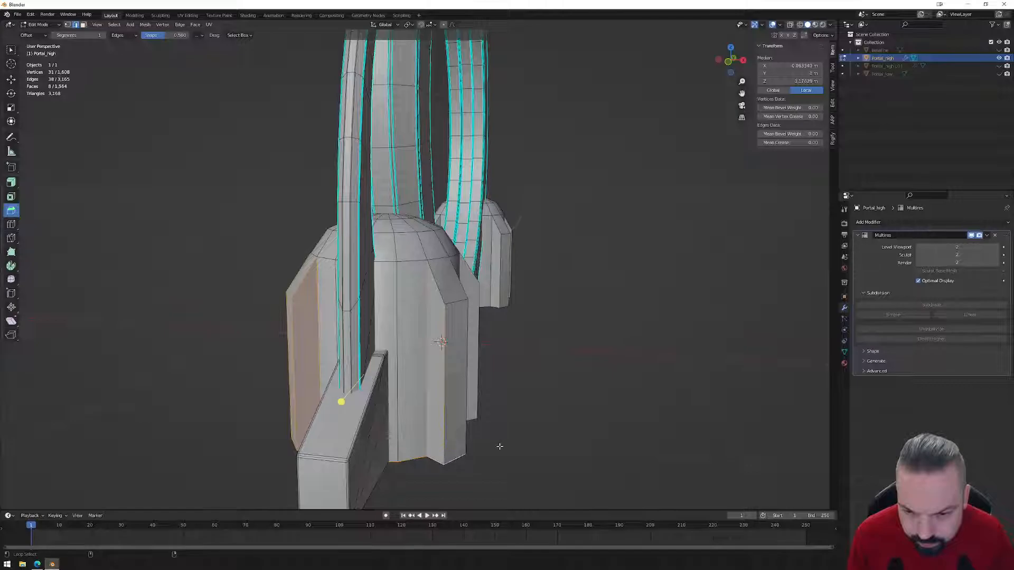
# - Add the opposite side's outer fin edges and the neighbouring fin's lower edges to the selection
pyautogui.moveTo(492, 448); pyautogui.dragTo(451, 451, button='middle')
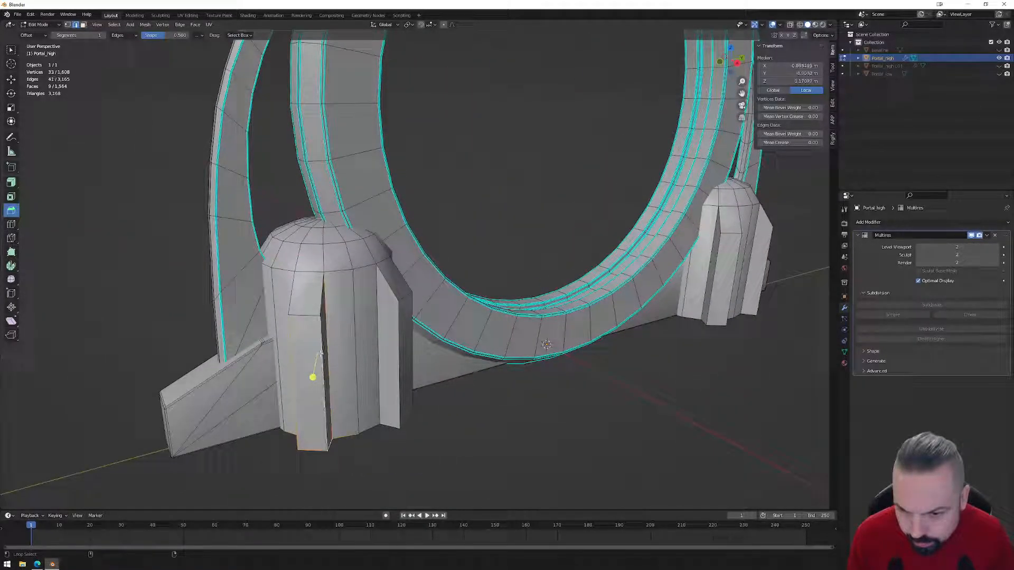
pyautogui.keyDown('alt'); pyautogui.keyDown('shift'); pyautogui.click(289, 292); pyautogui.keyUp('shift'); pyautogui.keyUp('alt')
pyautogui.moveTo(306, 322)
pyautogui.mouseDown(button='middle')
pyautogui.moveTo(376, 338)
pyautogui.moveTo(298, 317)
pyautogui.mouseUp(button='middle')
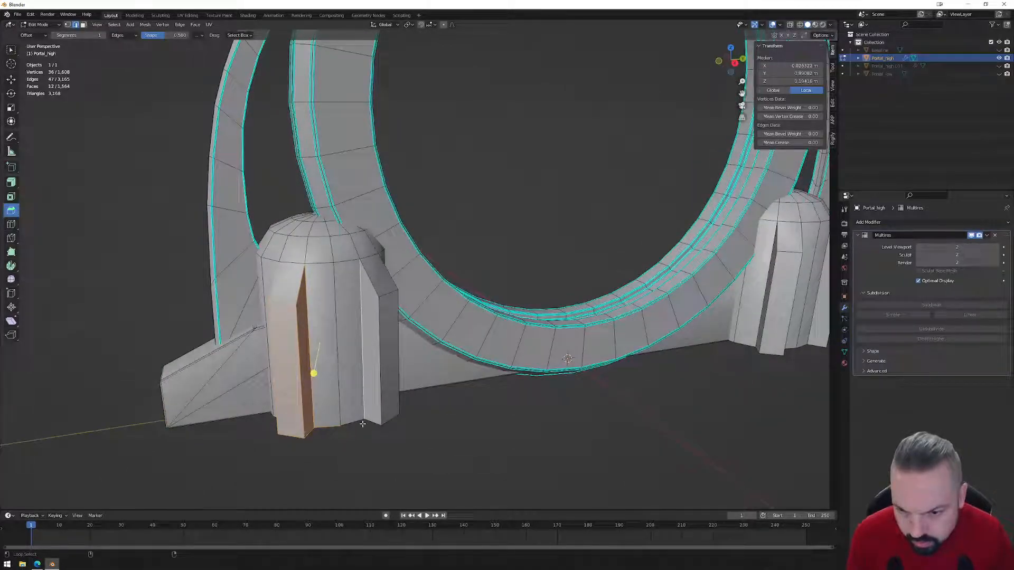
pyautogui.keyDown('alt'); pyautogui.keyDown('shift'); pyautogui.click(388, 420); pyautogui.keyUp('shift'); pyautogui.keyUp('alt')
pyautogui.keyDown('alt'); pyautogui.keyDown('shift'); pyautogui.click(422, 388); pyautogui.keyUp('shift'); pyautogui.keyUp('alt')
# - Add the remaining bottom and upper bend edges of the fins on the first domed pillar to the selection
pyautogui.moveTo(424, 392); pyautogui.dragTo(357, 398, button='middle')
pyautogui.keyDown('shift'); pyautogui.click(385, 393); pyautogui.keyUp('shift')
pyautogui.moveTo(379, 349); pyautogui.dragTo(365, 376, button='middle')
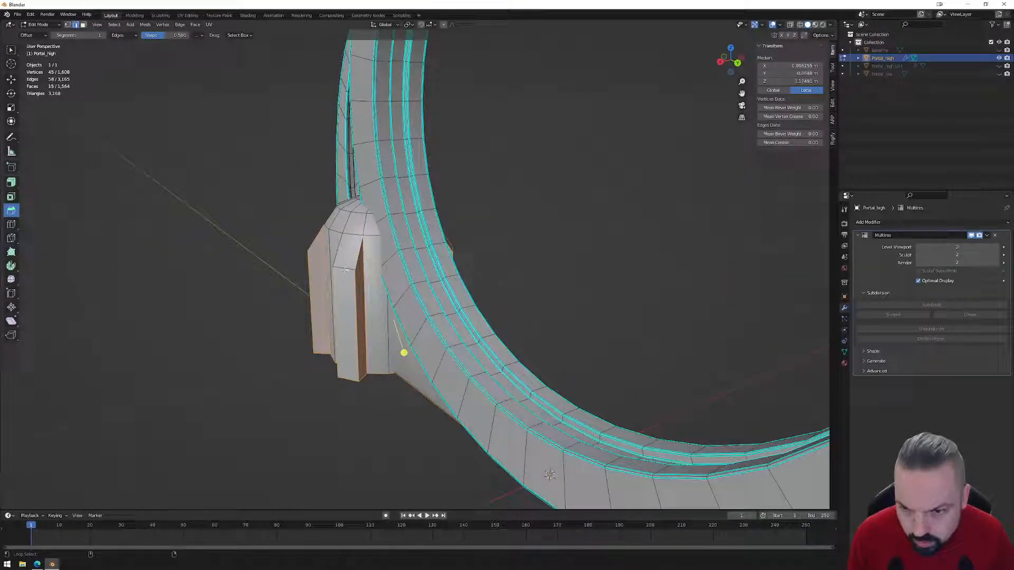
pyautogui.keyDown('alt'); pyautogui.keyDown('shift'); pyautogui.click(332, 251); pyautogui.keyUp('shift'); pyautogui.keyUp('alt')
pyautogui.hotkey('ctrl', 'z')
pyautogui.keyDown('shift'); pyautogui.click(336, 255); pyautogui.keyUp('shift')
pyautogui.moveTo(339, 275); pyautogui.dragTo(465, 317, button='middle')
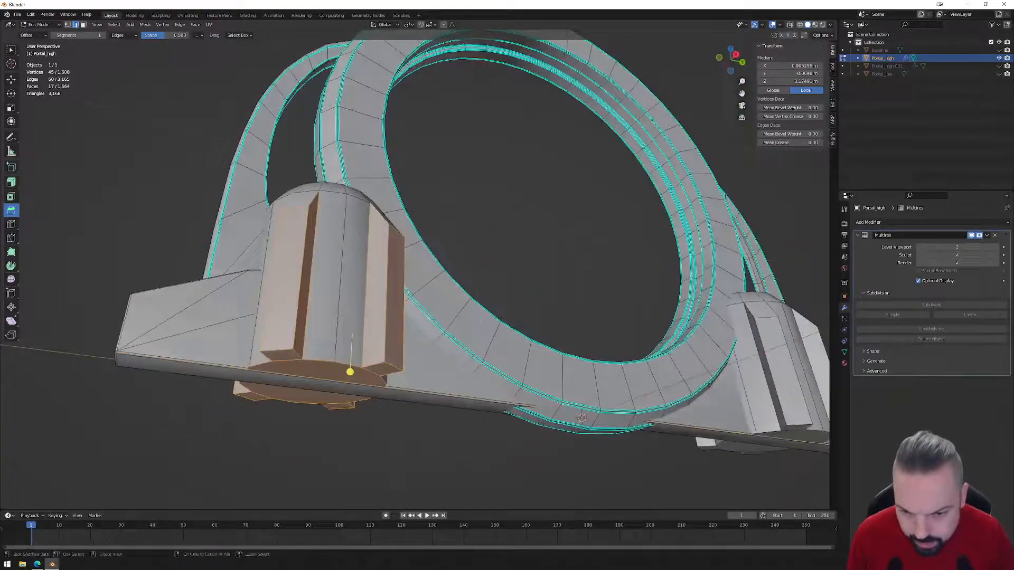
# - Add the side, bend and lower edges of the fin nearest the ring on the second domed pillar to the selection
pyautogui.keyDown('ctrl'); pyautogui.moveTo(590, 428); pyautogui.dragTo(680, 458); pyautogui.keyUp('ctrl')
pyautogui.moveTo(521, 381); pyautogui.dragTo(595, 436, button='middle')
pyautogui.scroll(-4, 489, 414)
pyautogui.keyDown('shift'); pyautogui.moveTo(581, 380); pyautogui.dragTo(493, 353, button='middle'); pyautogui.keyUp('shift')
pyautogui.scroll(3, 550, 362)
pyautogui.scroll(3, 494, 353)
pyautogui.keyDown('alt'); pyautogui.keyDown('shift'); pyautogui.click(539, 366); pyautogui.keyUp('shift'); pyautogui.keyUp('alt')
pyautogui.keyDown('alt'); pyautogui.keyDown('shift'); pyautogui.click(537, 279); pyautogui.keyUp('shift'); pyautogui.keyUp('alt')
pyautogui.keyDown('alt'); pyautogui.keyDown('shift'); pyautogui.click(555, 262); pyautogui.keyUp('shift'); pyautogui.keyUp('alt')
pyautogui.keyDown('alt'); pyautogui.keyDown('shift'); pyautogui.click(524, 246); pyautogui.keyUp('shift'); pyautogui.keyUp('alt')
pyautogui.moveTo(524, 245); pyautogui.dragTo(639, 268, button='middle')
pyautogui.keyDown('alt'); pyautogui.keyDown('shift'); pyautogui.click(639, 268); pyautogui.keyUp('shift'); pyautogui.keyUp('alt')
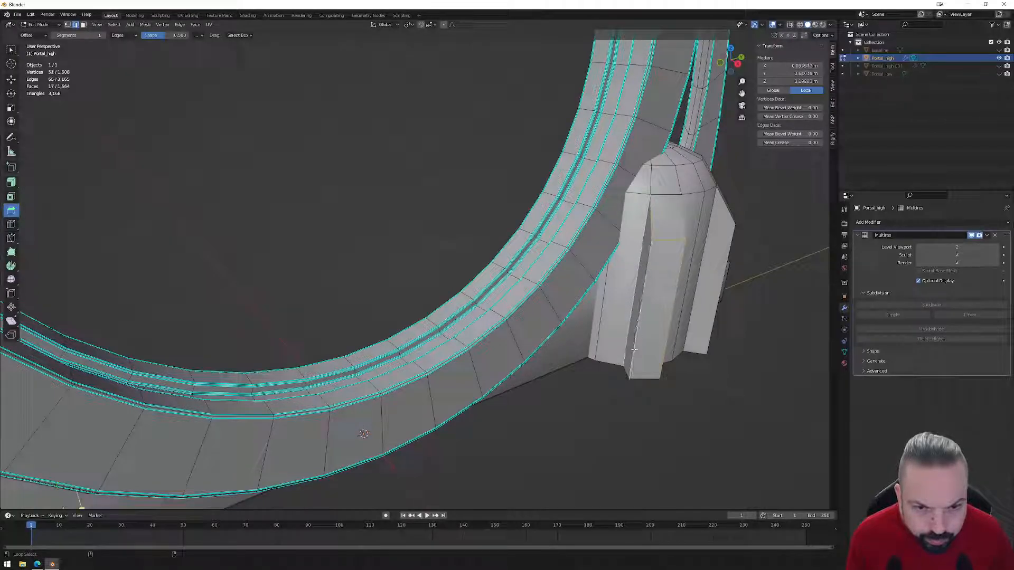
pyautogui.keyDown('alt'); pyautogui.keyDown('shift'); pyautogui.click(625, 370); pyautogui.keyUp('shift'); pyautogui.keyUp('alt')
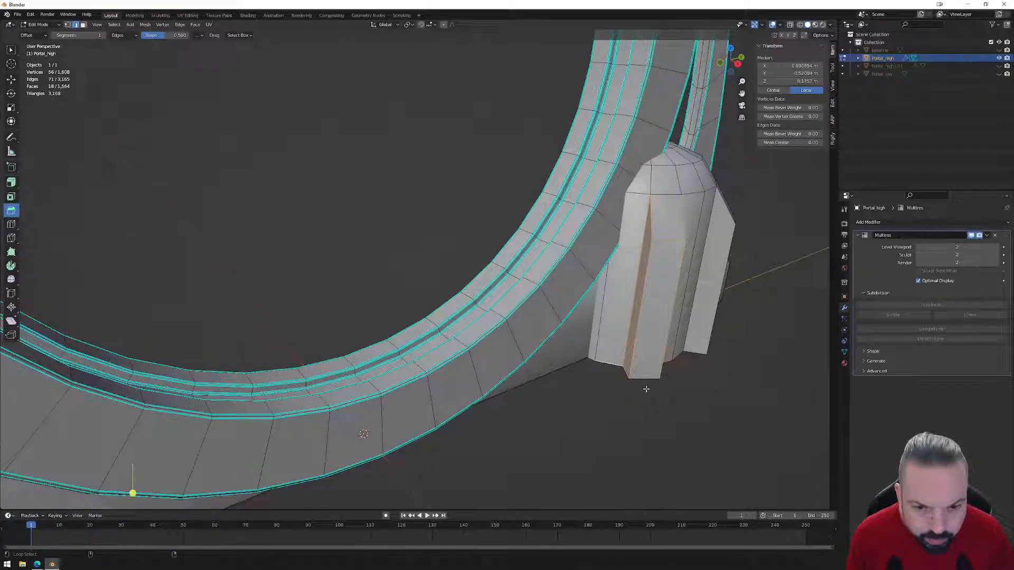
# - Add the second pillar's bottom rim edges between the fins and the outer fin's long side and bend edges to the selection
pyautogui.moveTo(667, 391); pyautogui.dragTo(575, 430, button='middle')
pyautogui.keyDown('alt'); pyautogui.keyDown('shift'); pyautogui.click(539, 439); pyautogui.keyUp('shift'); pyautogui.keyUp('alt')
pyautogui.keyDown('alt'); pyautogui.keyDown('shift'); pyautogui.click(593, 444); pyautogui.keyUp('shift'); pyautogui.keyUp('alt')
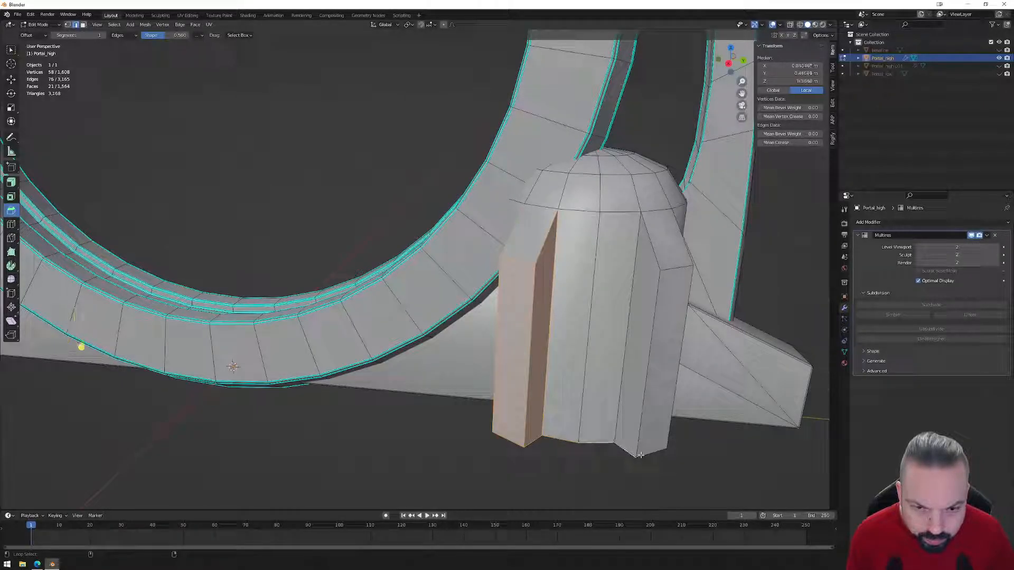
pyautogui.keyDown('alt'); pyautogui.keyDown('shift'); pyautogui.click(620, 413); pyautogui.keyUp('shift'); pyautogui.keyUp('alt')
pyautogui.keyDown('alt'); pyautogui.keyDown('shift'); pyautogui.click(648, 353); pyautogui.keyUp('shift'); pyautogui.keyUp('alt')
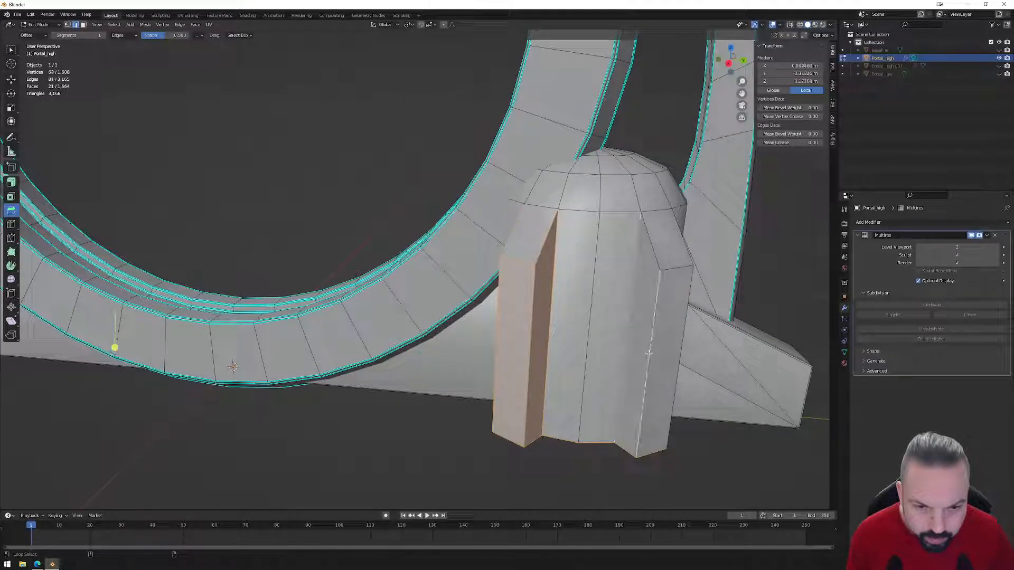
pyautogui.keyDown('alt'); pyautogui.keyDown('shift'); pyautogui.click(675, 267); pyautogui.keyUp('shift'); pyautogui.keyUp('alt')
pyautogui.moveTo(676, 267); pyautogui.dragTo(550, 308, button='middle')
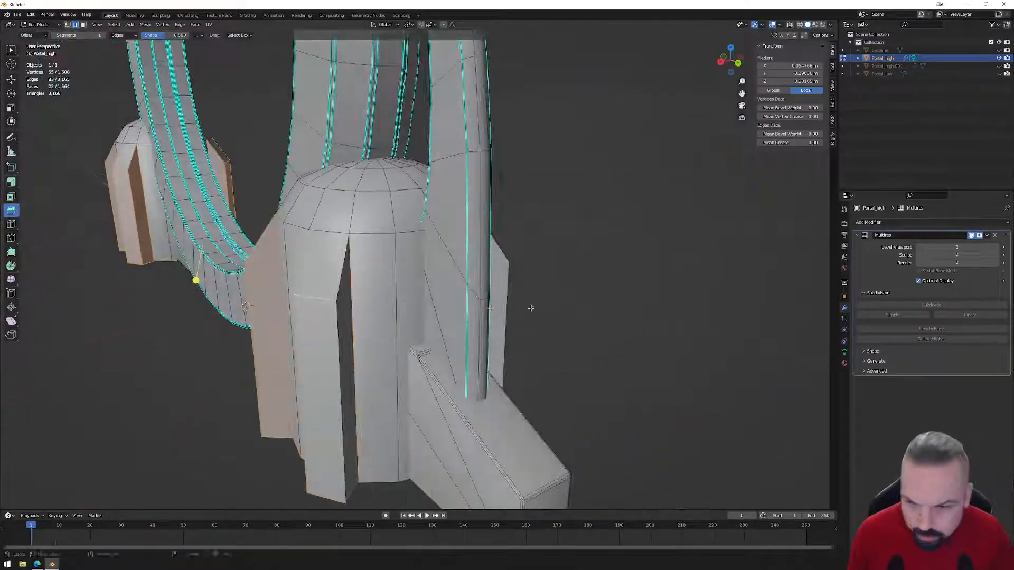
# - Add the outer fin's other side edge and the adjoining bottom rim edges of the second pillar to the selection
pyautogui.keyDown('alt'); pyautogui.keyDown('shift'); pyautogui.click(336, 325); pyautogui.keyUp('shift'); pyautogui.keyUp('alt')
pyautogui.moveTo(339, 346); pyautogui.dragTo(343, 325, button='middle')
pyautogui.keyDown('alt'); pyautogui.keyDown('shift'); pyautogui.click(352, 392); pyautogui.keyUp('shift'); pyautogui.keyUp('alt')
pyautogui.keyDown('alt'); pyautogui.keyDown('shift'); pyautogui.click(368, 392); pyautogui.keyUp('shift'); pyautogui.keyUp('alt')
pyautogui.moveTo(403, 398)
pyautogui.mouseDown(button='middle')
pyautogui.moveTo(412, 399)
pyautogui.moveTo(399, 408)
pyautogui.mouseUp(button='middle')
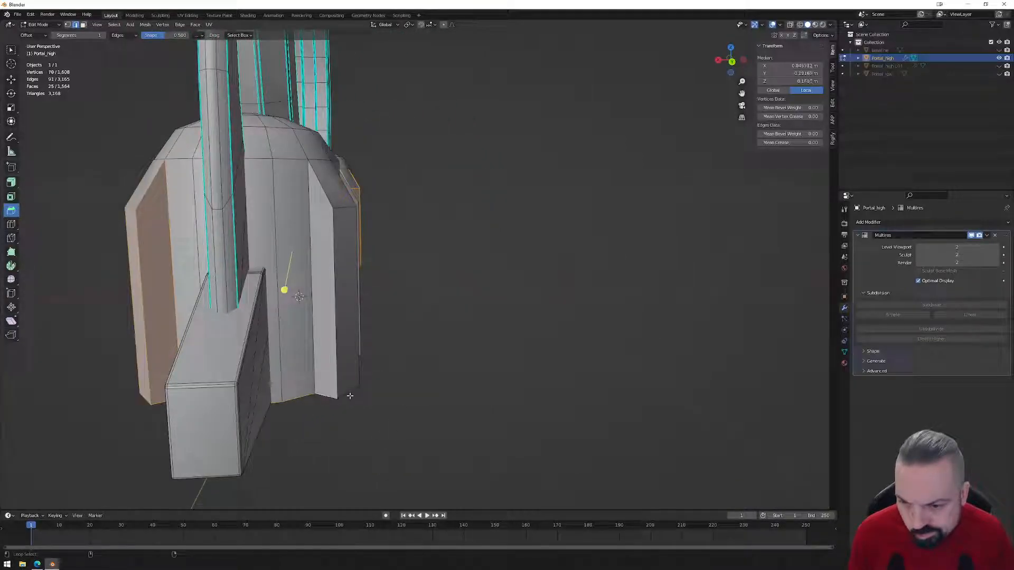
# - Add the side, bend and lower edges of the outer fin on the second pillar's opposite side to the selection
pyautogui.keyDown('alt'); pyautogui.keyDown('shift'); pyautogui.click(318, 329); pyautogui.keyUp('shift'); pyautogui.keyUp('alt')
pyautogui.keyDown('alt'); pyautogui.keyDown('shift'); pyautogui.click(333, 298); pyautogui.keyUp('shift'); pyautogui.keyUp('alt')
pyautogui.keyDown('alt'); pyautogui.keyDown('shift'); pyautogui.click(328, 194); pyautogui.keyUp('shift'); pyautogui.keyUp('alt')
pyautogui.moveTo(391, 280); pyautogui.dragTo(223, 268, button='middle')
pyautogui.keyDown('alt'); pyautogui.keyDown('shift'); pyautogui.click(215, 220); pyautogui.keyUp('shift'); pyautogui.keyUp('alt')
pyautogui.keyDown('alt'); pyautogui.keyDown('shift'); pyautogui.click(218, 190); pyautogui.keyUp('shift'); pyautogui.keyUp('alt')
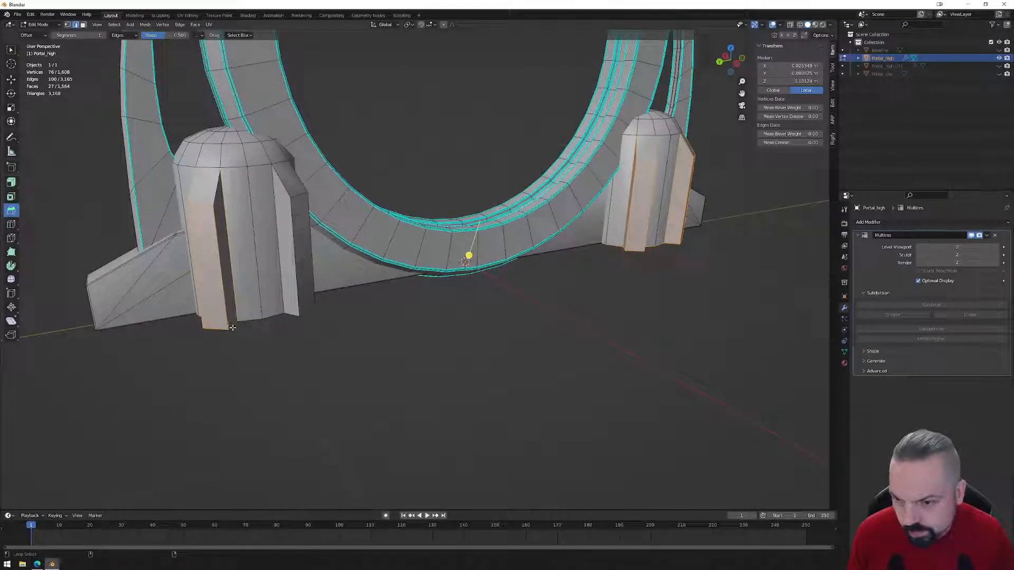
# - Add the opposite side's bottom rim edges and the side, bottom and bend edges of the fin nearest the ring to the selection
pyautogui.keyDown('alt'); pyautogui.keyDown('shift'); pyautogui.click(232, 327); pyautogui.keyUp('shift'); pyautogui.keyUp('alt')
pyautogui.keyDown('alt'); pyautogui.keyDown('shift'); pyautogui.click(296, 315); pyautogui.keyUp('shift'); pyautogui.keyUp('alt')
pyautogui.keyDown('alt'); pyautogui.keyDown('shift'); pyautogui.click(308, 313); pyautogui.keyUp('shift'); pyautogui.keyUp('alt')
pyautogui.keyDown('alt'); pyautogui.keyDown('shift'); pyautogui.click(297, 280); pyautogui.keyUp('shift'); pyautogui.keyUp('alt')
pyautogui.keyDown('alt'); pyautogui.keyDown('shift'); pyautogui.click(312, 264); pyautogui.keyUp('shift'); pyautogui.keyUp('alt')
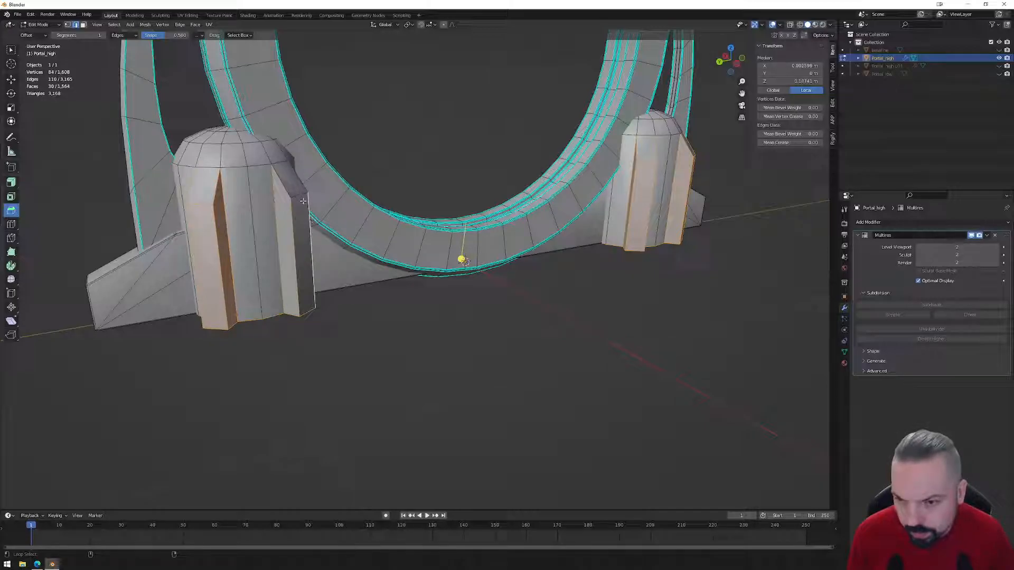
pyautogui.keyDown('alt'); pyautogui.keyDown('shift'); pyautogui.click(300, 196); pyautogui.keyUp('shift'); pyautogui.keyUp('alt')
pyautogui.keyDown('alt'); pyautogui.keyDown('shift'); pyautogui.click(297, 180); pyautogui.keyUp('shift'); pyautogui.keyUp('alt')
# - Try beveling the selected fin and bottom rim edges with 2 segments, check the subdivided mesh in Object Mode, and undo the bevel
pyautogui.moveTo(338, 222); pyautogui.dragTo(262, 235, button='middle')
pyautogui.moveTo(416, 276); pyautogui.dragTo(256, 358, button='middle')
pyautogui.keyDown('alt'); pyautogui.keyDown('shift'); pyautogui.click(446, 285); pyautogui.keyUp('shift'); pyautogui.keyUp('alt')
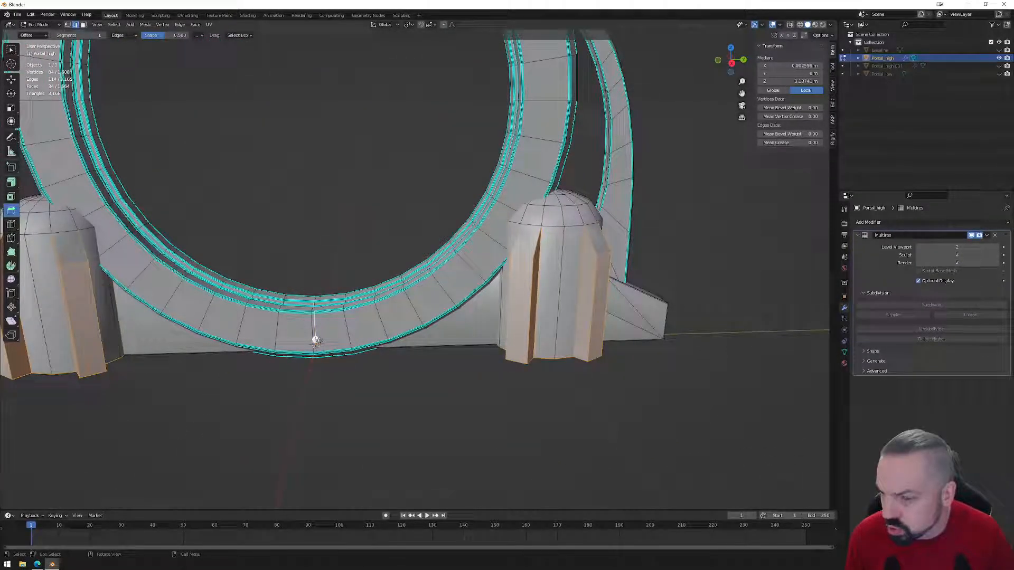
pyautogui.moveTo(318, 341); pyautogui.dragTo(317, 343)
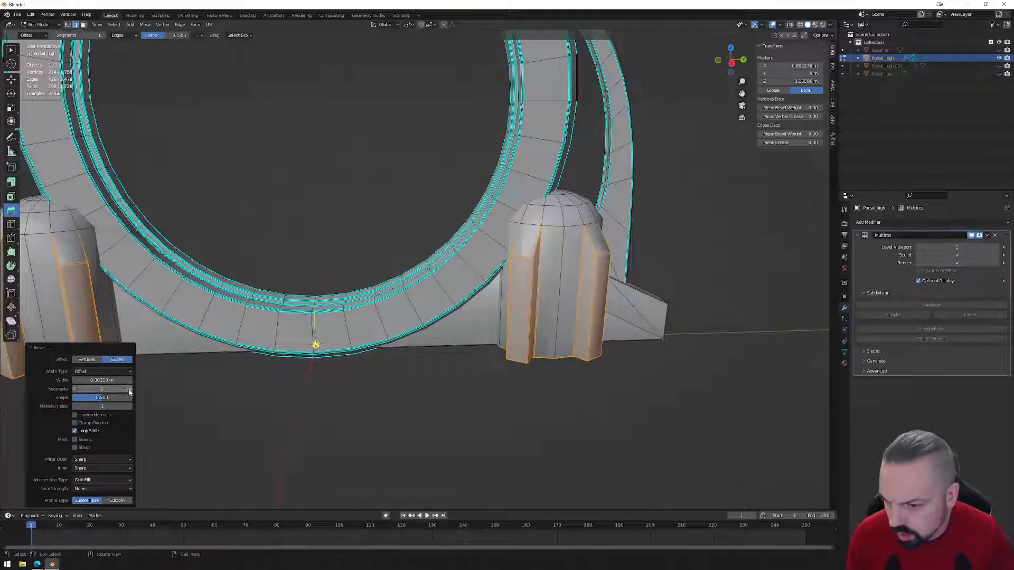
pyautogui.click(130, 389)
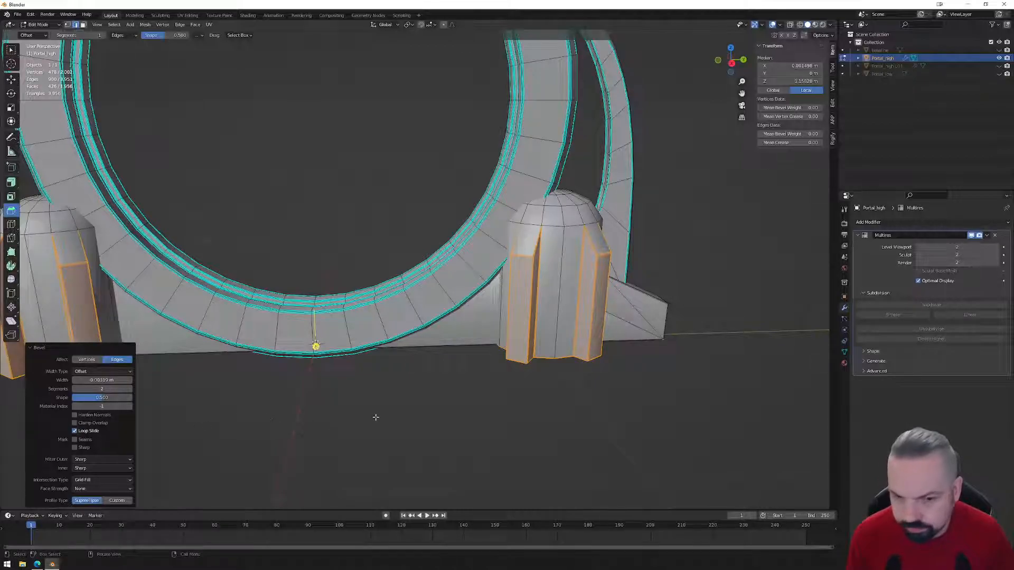
pyautogui.press('Tab')
pyautogui.moveTo(368, 417); pyautogui.dragTo(359, 387, button='middle')
pyautogui.scroll(-3, 395, 415)
pyautogui.press('Tab')
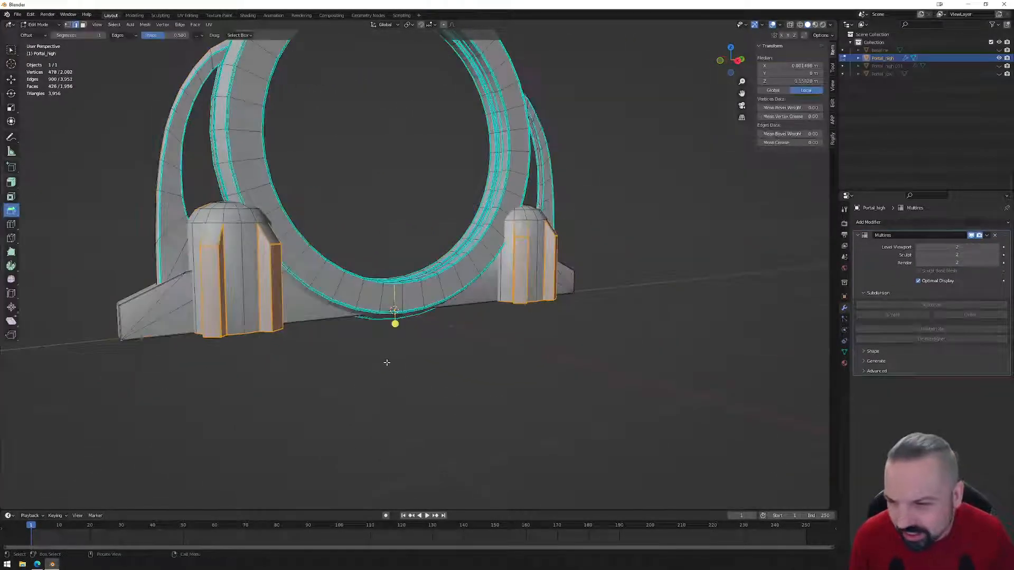
pyautogui.scroll(4, 364, 379)
pyautogui.hotkey('ctrl', 'z')
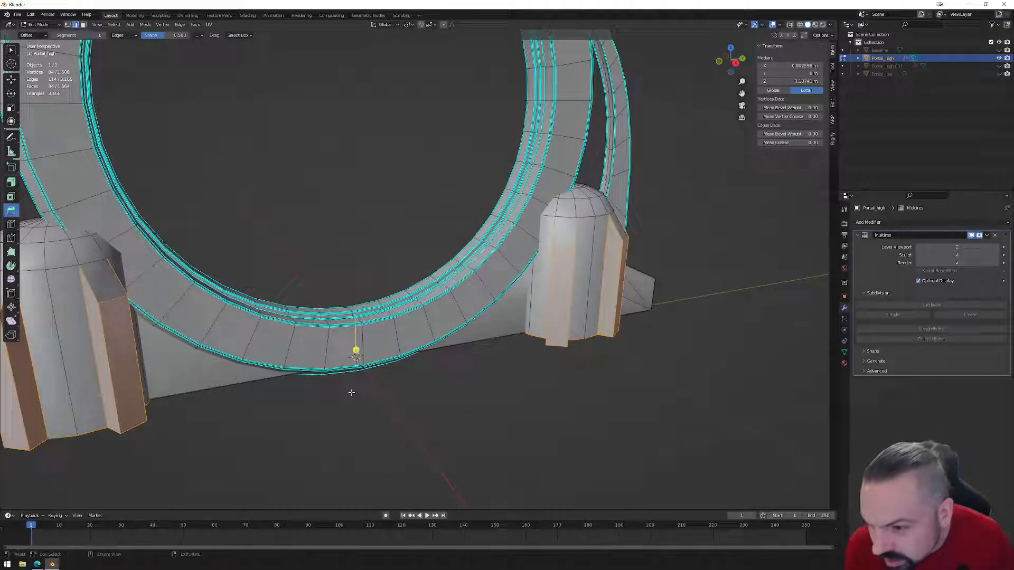
# - Add the short top edges where the fins meet the domes on both pillars to the selection
pyautogui.moveTo(110, 269); pyautogui.dragTo(362, 358, button='middle')
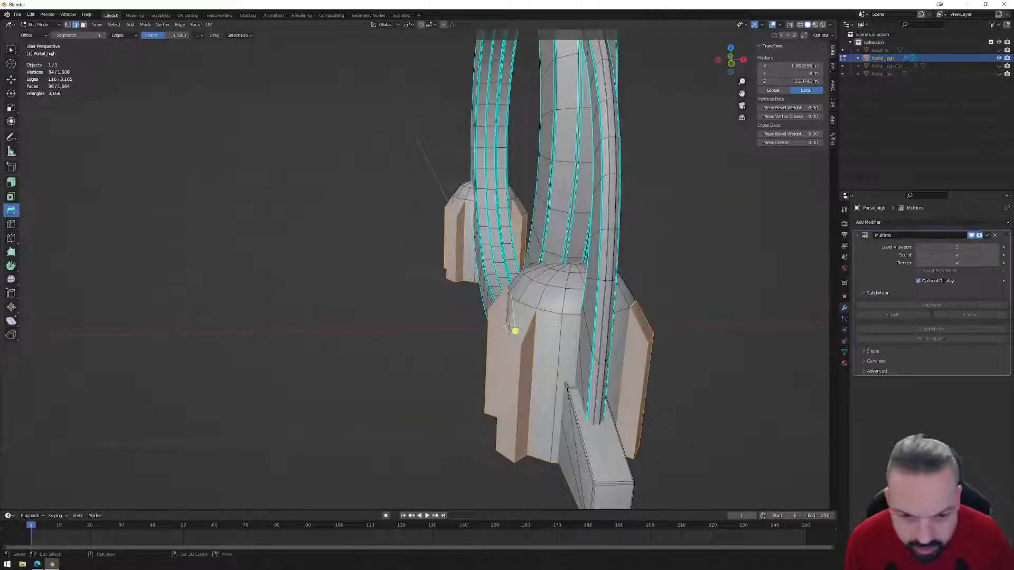
pyautogui.moveTo(510, 329); pyautogui.dragTo(517, 290, button='middle')
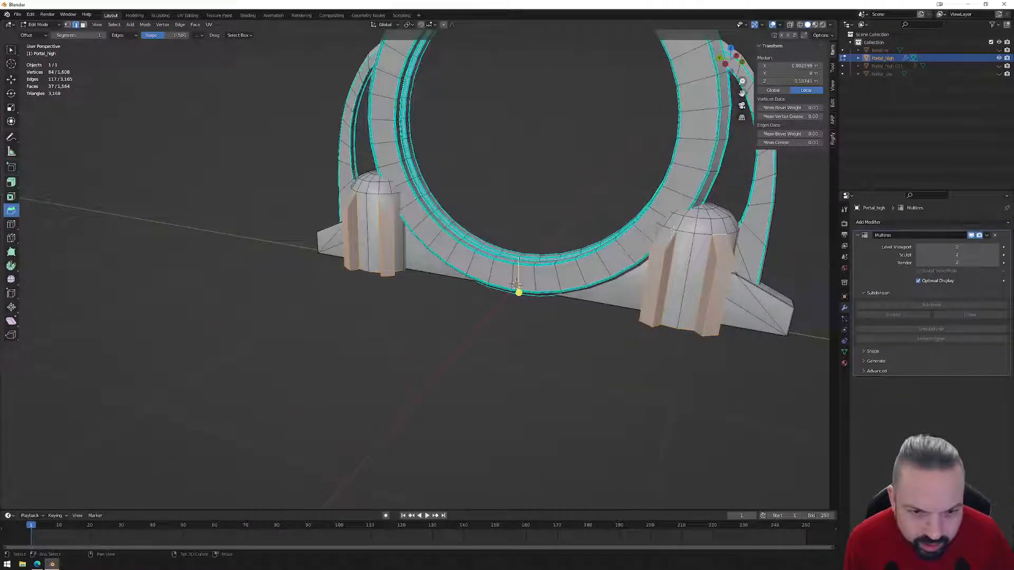
pyautogui.keyDown('shift'); pyautogui.click(387, 194); pyautogui.keyUp('shift')
pyautogui.moveTo(386, 193); pyautogui.dragTo(447, 217, button='middle')
pyautogui.scroll(3, 388, 254)
pyautogui.keyDown('shift'); pyautogui.click(388, 254); pyautogui.keyUp('shift')
pyautogui.moveTo(388, 254); pyautogui.dragTo(458, 282, button='middle')
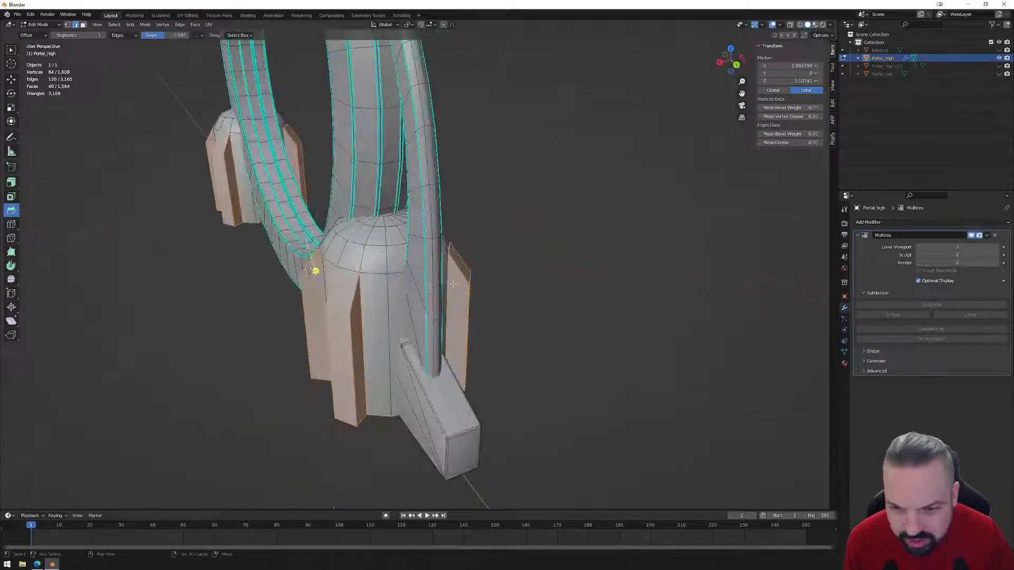
pyautogui.keyDown('shift'); pyautogui.click(348, 270); pyautogui.keyUp('shift')
pyautogui.moveTo(349, 270); pyautogui.dragTo(432, 352, button='middle')
pyautogui.keyDown('shift'); pyautogui.click(365, 278); pyautogui.keyUp('shift')
pyautogui.scroll(-2, 395, 319)
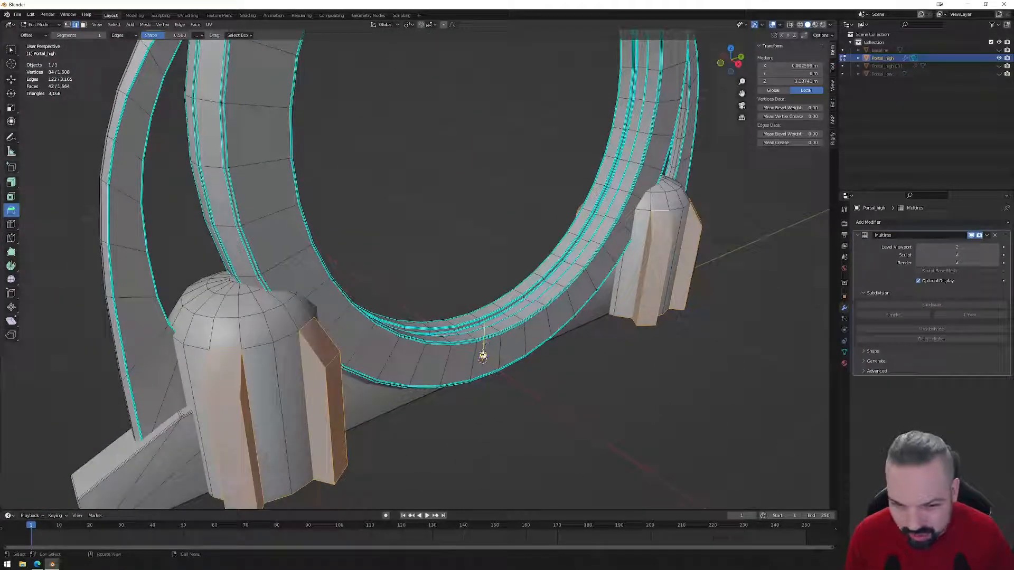
# - Try beveling the fin edges including their top edges with 2 segments and inspect the subdivided pillars in Object Mode
pyautogui.hotkey('ctrl', 'b')
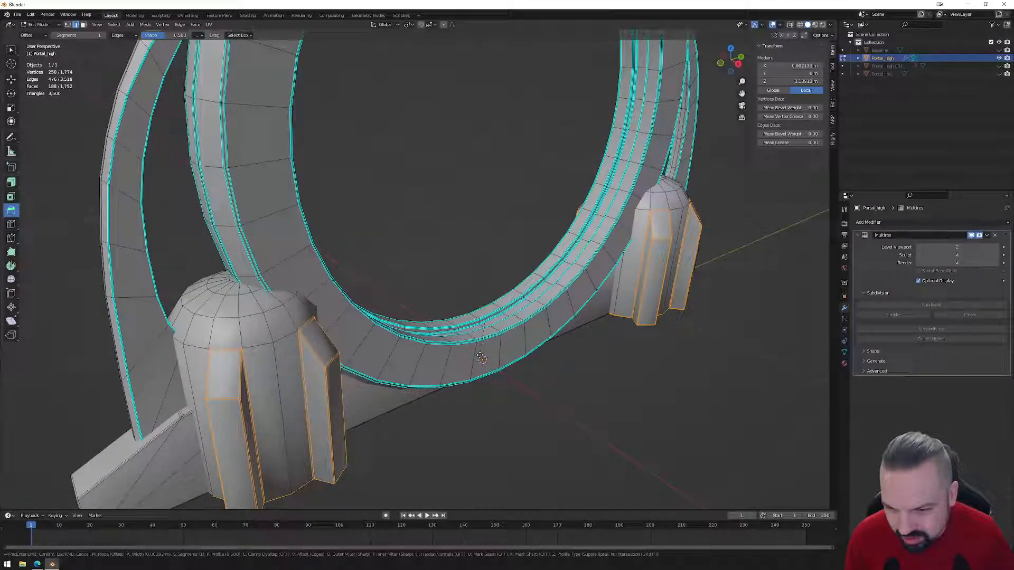
pyautogui.click(478, 355)
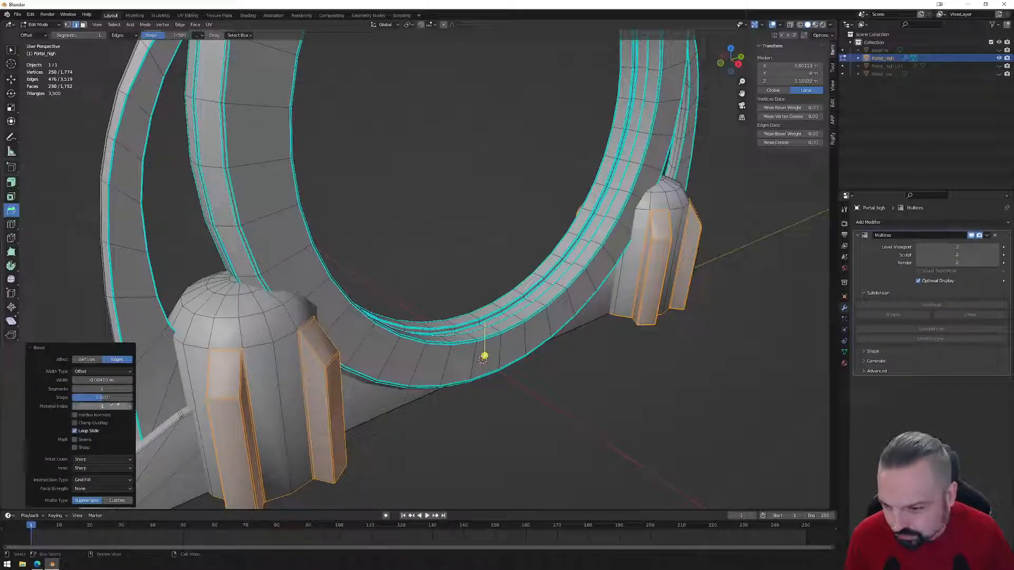
pyautogui.click(130, 389)
pyautogui.press('Tab')
pyautogui.moveTo(443, 410); pyautogui.dragTo(420, 410, button='middle')
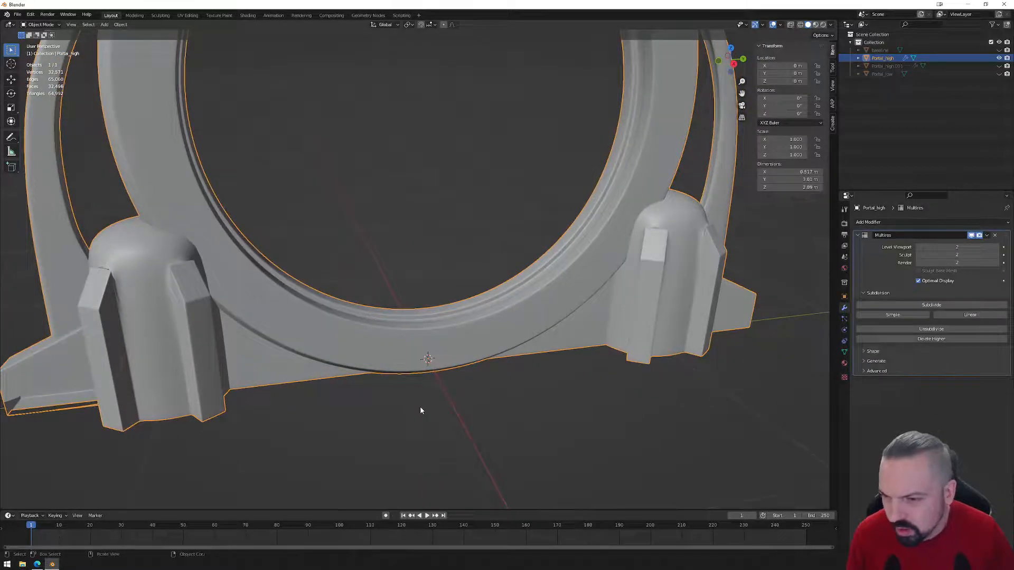
pyautogui.press('Tab')
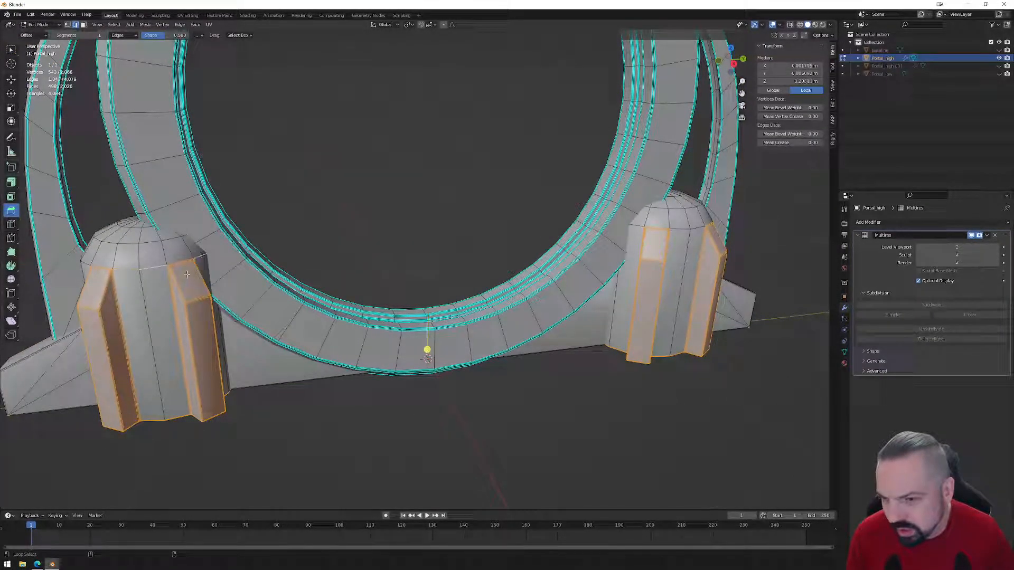
# - Try adding the dome base edges to the beveled selection and beveling again, and undo back to the unbeveled fins
pyautogui.keyDown('alt'); pyautogui.keyDown('shift'); pyautogui.click(90, 263); pyautogui.keyUp('shift'); pyautogui.keyUp('alt')
pyautogui.moveTo(89, 264); pyautogui.dragTo(196, 297, button='middle')
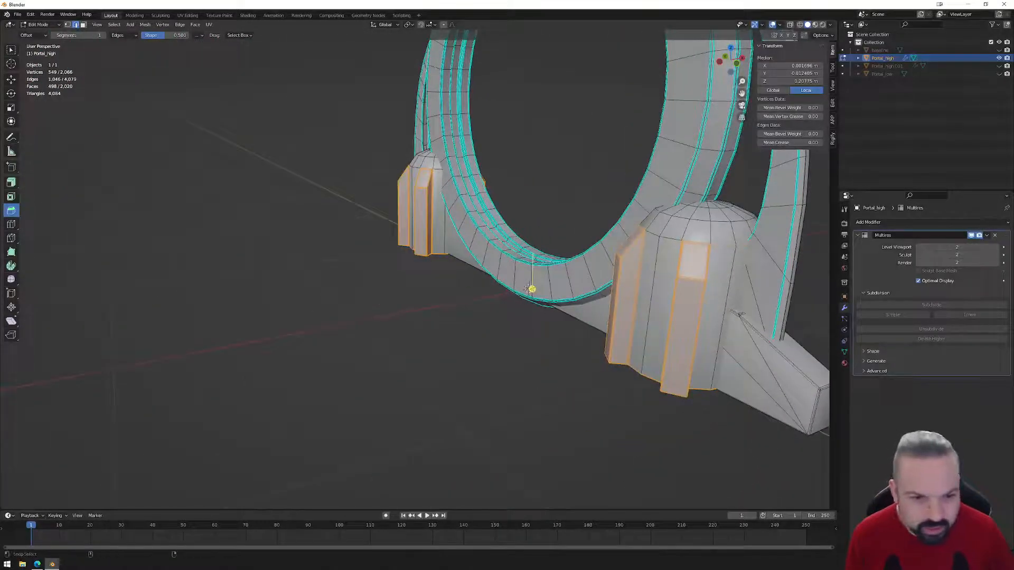
pyautogui.keyDown('alt'); pyautogui.keyDown('shift'); pyautogui.click(665, 245); pyautogui.keyUp('shift'); pyautogui.keyUp('alt')
pyautogui.moveTo(570, 264); pyautogui.dragTo(680, 270, button='middle')
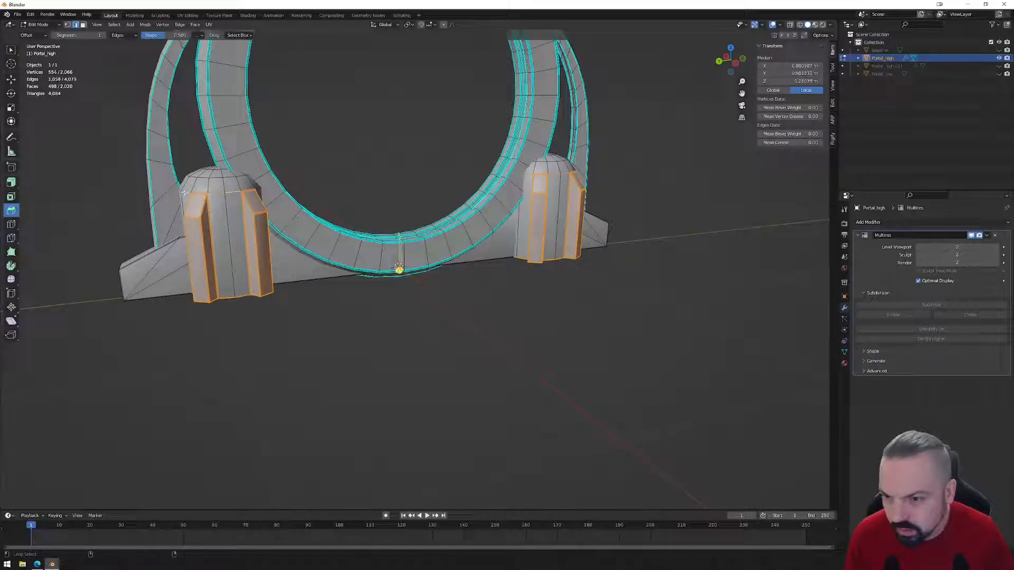
pyautogui.moveTo(257, 189); pyautogui.dragTo(372, 296, button='middle')
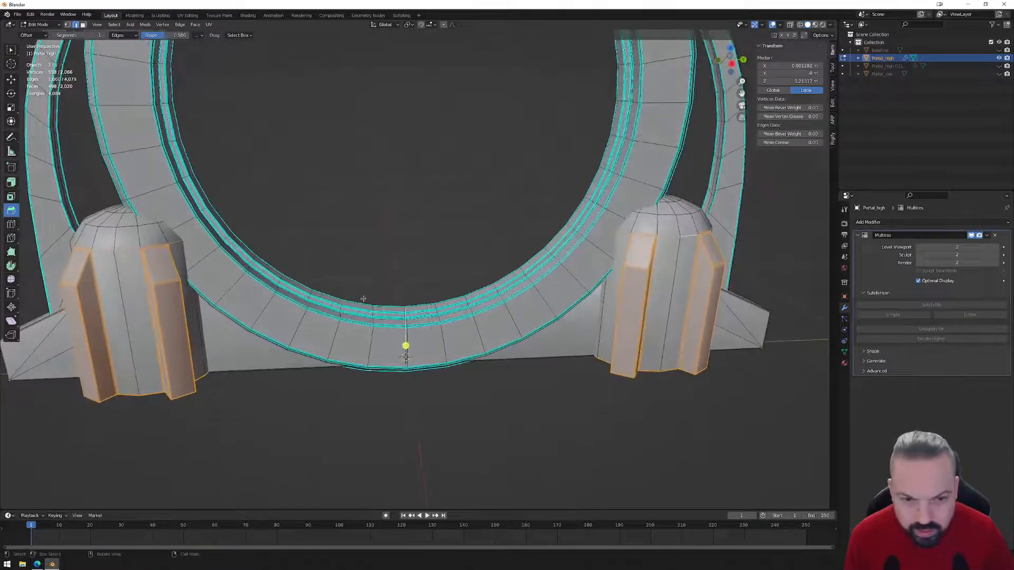
pyautogui.moveTo(406, 349); pyautogui.dragTo(407, 352)
pyautogui.rightClick(405, 349)
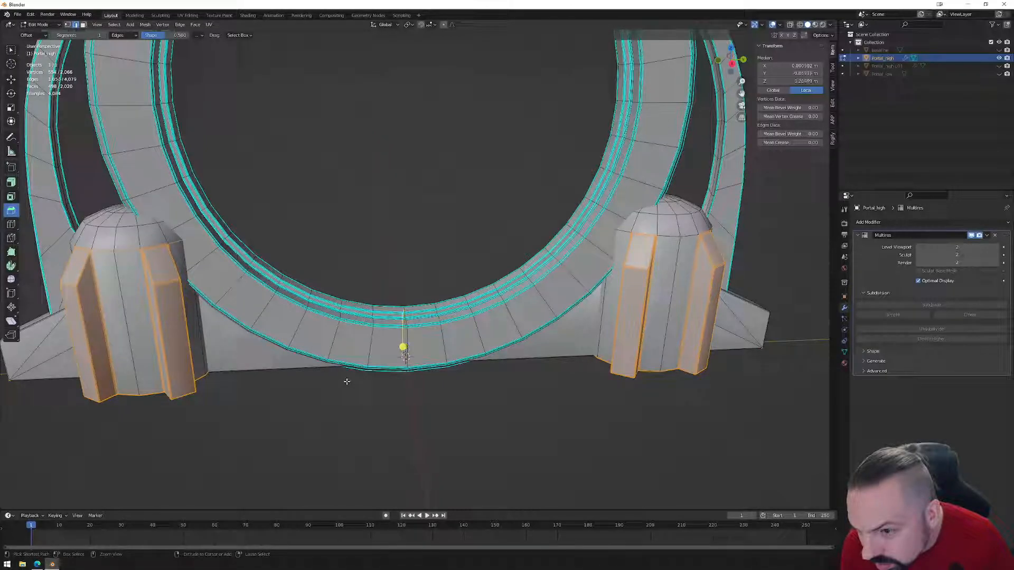
pyautogui.hotkey('ctrl', 'z')
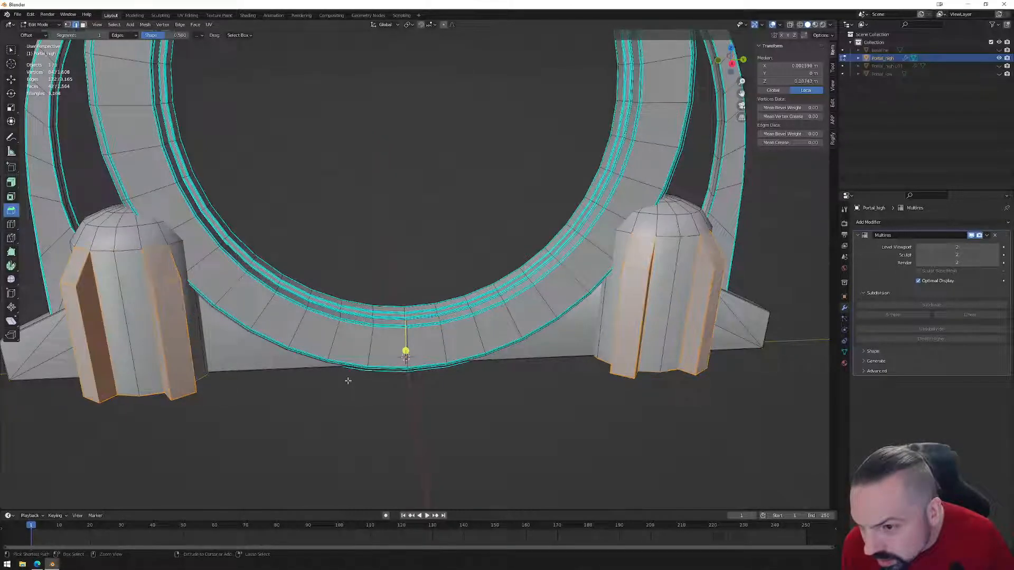
# - Add the dome base edges between and beside the fins on the visible side of both pillars to the selection
pyautogui.keyDown('alt'); pyautogui.keyDown('shift'); pyautogui.click(127, 251); pyautogui.keyUp('shift'); pyautogui.keyUp('alt')
pyautogui.keyDown('alt'); pyautogui.keyDown('shift'); pyautogui.click(176, 242); pyautogui.keyUp('shift'); pyautogui.keyUp('alt')
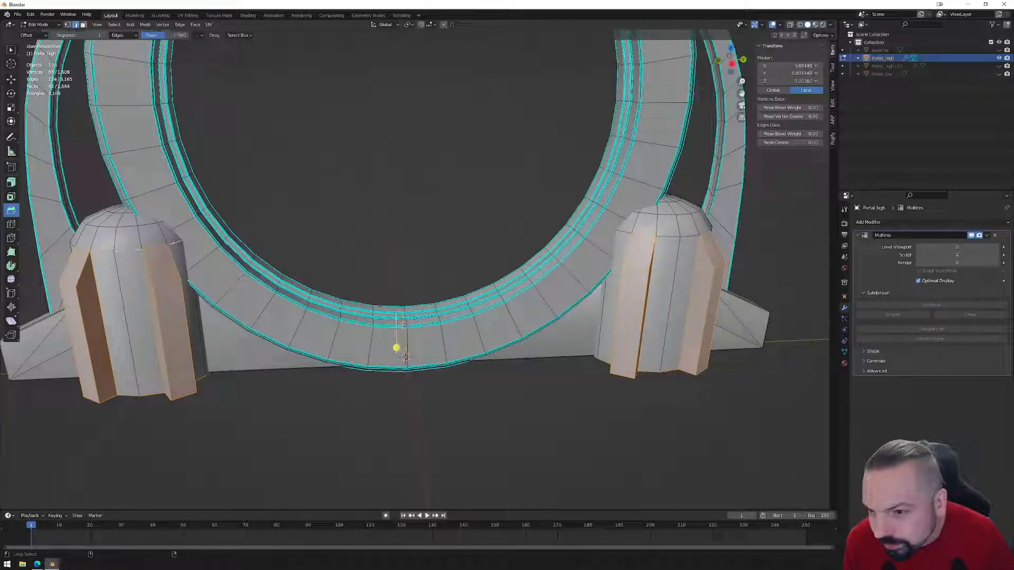
pyautogui.keyDown('alt'); pyautogui.keyDown('shift'); pyautogui.click(73, 243); pyautogui.keyUp('shift'); pyautogui.keyUp('alt')
pyautogui.hotkey('ctrl', 'z')
pyautogui.keyDown('alt'); pyautogui.keyDown('shift'); pyautogui.click(71, 245); pyautogui.keyUp('shift'); pyautogui.keyUp('alt')
pyautogui.keyDown('alt'); pyautogui.keyDown('shift'); pyautogui.click(668, 238); pyautogui.keyUp('shift'); pyautogui.keyUp('alt')
pyautogui.keyDown('alt'); pyautogui.keyDown('shift'); pyautogui.click(617, 231); pyautogui.keyUp('shift'); pyautogui.keyUp('alt')
# - Add the remaining dome base edges on the pillars' other sides to the selection
pyautogui.moveTo(733, 263); pyautogui.dragTo(674, 265, button='middle')
pyautogui.keyDown('alt'); pyautogui.keyDown('shift'); pyautogui.click(494, 288); pyautogui.keyUp('shift'); pyautogui.keyUp('alt')
pyautogui.moveTo(495, 287); pyautogui.dragTo(463, 301, button='middle')
pyautogui.moveTo(422, 259); pyautogui.dragTo(355, 264, button='middle')
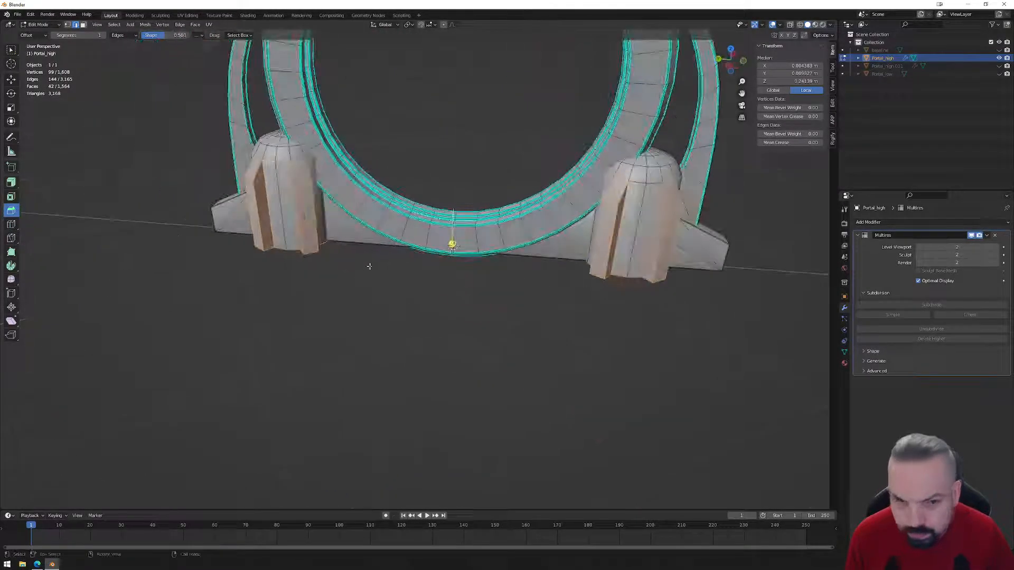
pyautogui.keyDown('alt'); pyautogui.keyDown('shift'); pyautogui.click(640, 186); pyautogui.keyUp('shift'); pyautogui.keyUp('alt')
pyautogui.moveTo(640, 186); pyautogui.dragTo(489, 214, button='middle')
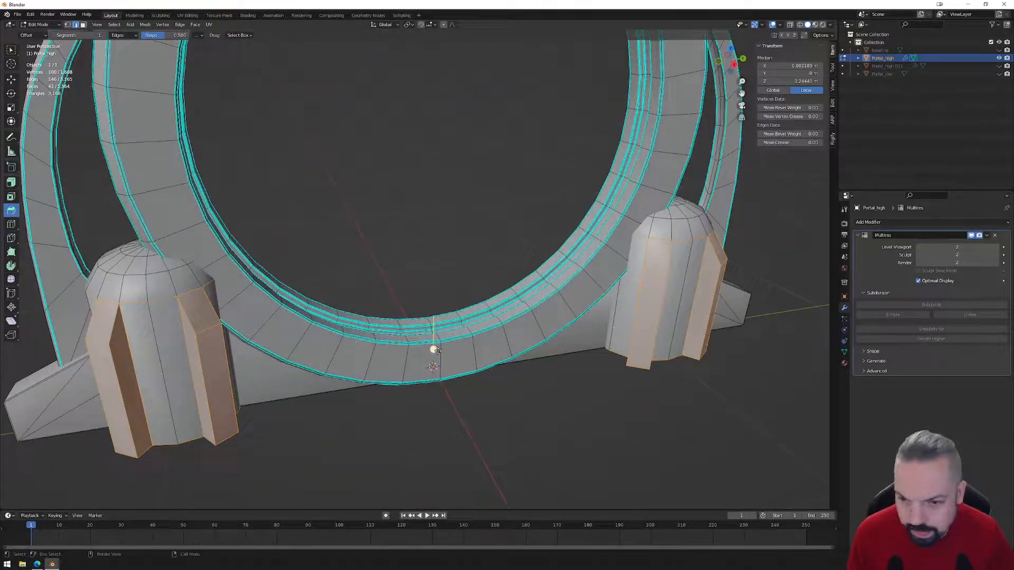
# - Bevel the selected fin, bottom rim and dome base edges with 2 segments and check the subdivided gate in Object Mode
pyautogui.hotkey('ctrl', 'b')
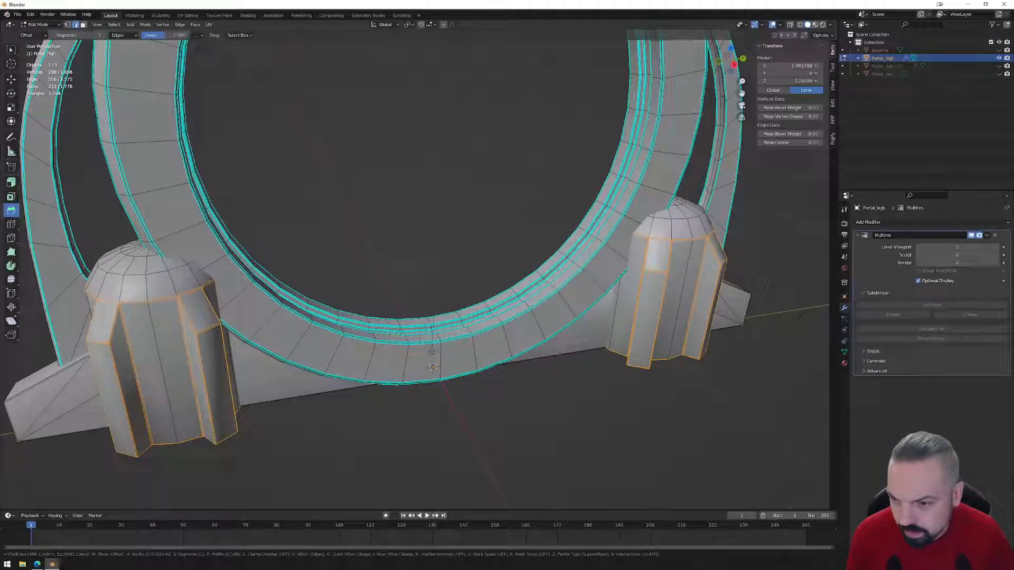
pyautogui.click(433, 351)
pyautogui.click(129, 390)
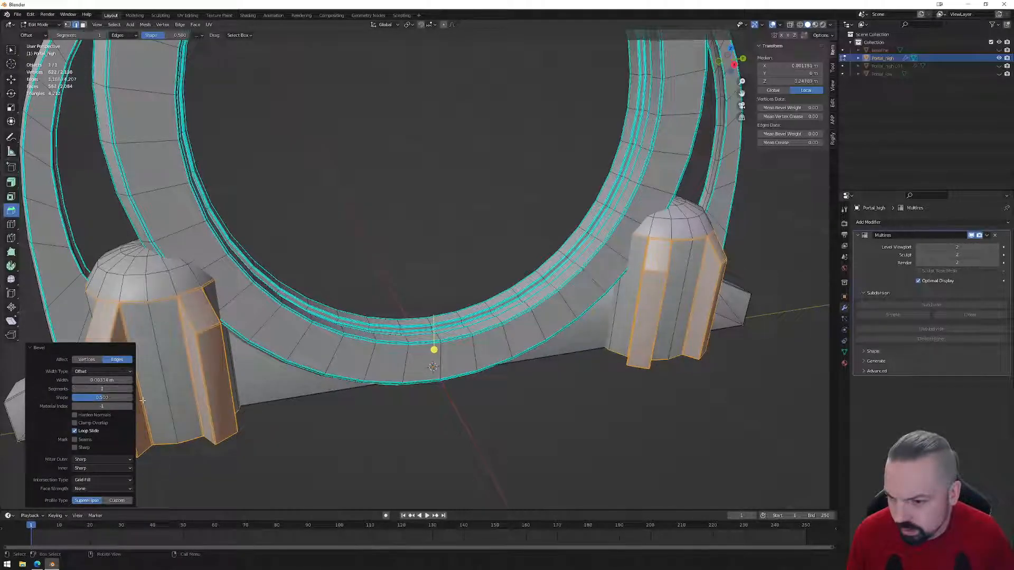
pyautogui.press('Tab')
pyautogui.moveTo(355, 422); pyautogui.dragTo(527, 381, button='middle')
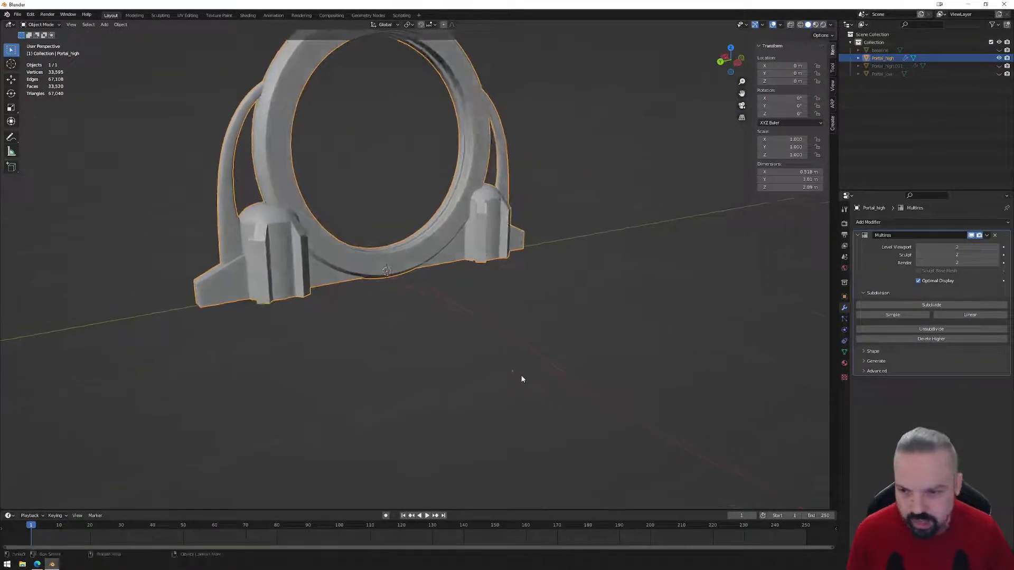
pyautogui.moveTo(421, 277); pyautogui.dragTo(429, 307, button='middle')
pyautogui.press('Tab')
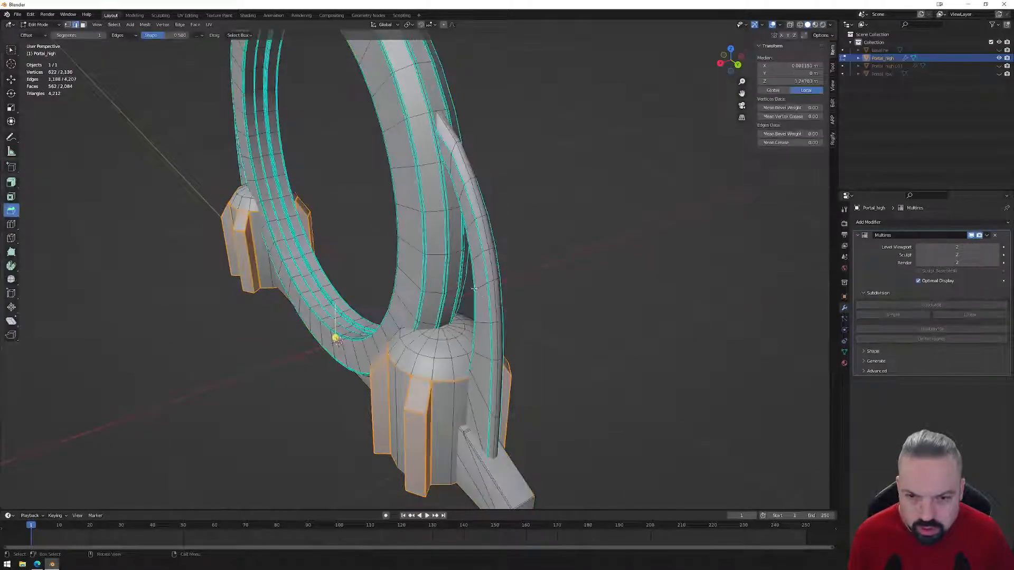
# - Try widening Portal_high's side arms by selecting their inner edge loops and scaling them along X by about 1.5
pyautogui.keyDown('alt'); pyautogui.click(473, 278); pyautogui.keyUp('alt')
pyautogui.moveTo(546, 285); pyautogui.dragTo(497, 288, button='middle')
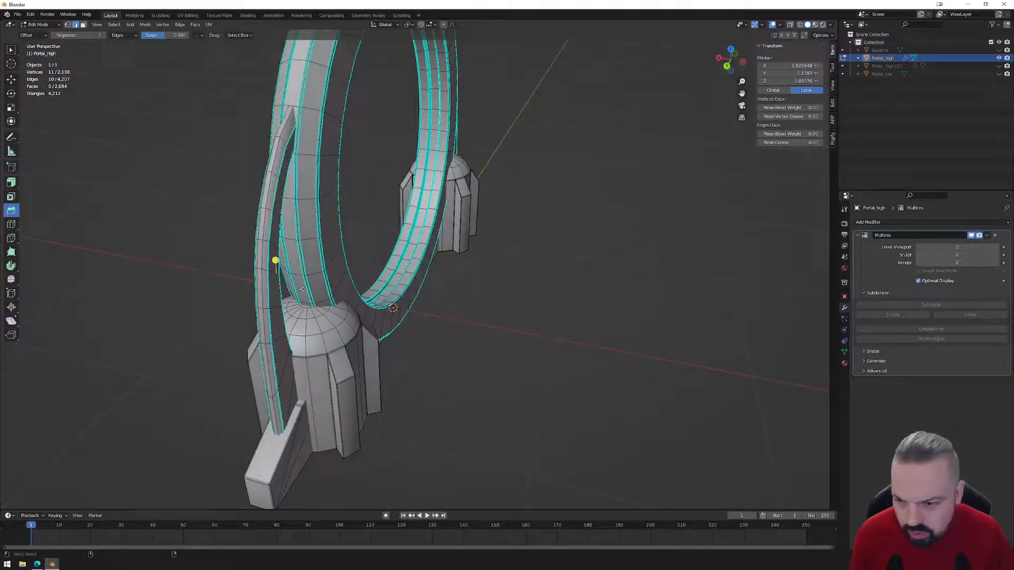
pyautogui.keyDown('alt'); pyautogui.keyDown('shift'); pyautogui.click(281, 287); pyautogui.keyUp('shift'); pyautogui.keyUp('alt')
pyautogui.moveTo(281, 287); pyautogui.dragTo(380, 289, button='middle')
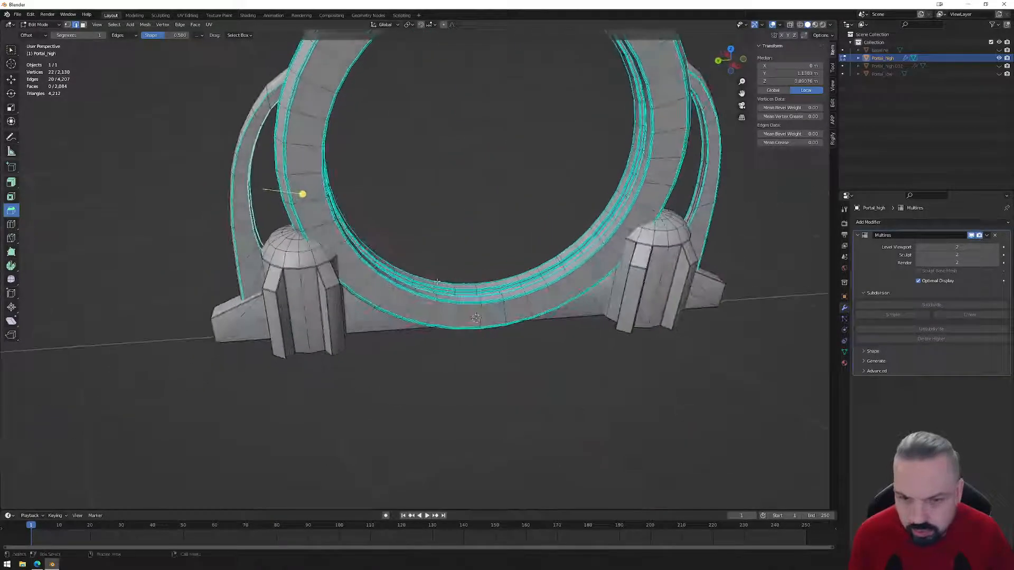
pyautogui.moveTo(633, 317); pyautogui.dragTo(464, 281, button='middle')
pyautogui.keyDown('alt'); pyautogui.keyDown('shift'); pyautogui.click(511, 285); pyautogui.keyUp('shift'); pyautogui.keyUp('alt')
pyautogui.keyDown('alt'); pyautogui.keyDown('shift'); pyautogui.click(526, 298); pyautogui.keyUp('shift'); pyautogui.keyUp('alt')
pyautogui.keyDown('alt'); pyautogui.keyDown('shift'); pyautogui.click(501, 258); pyautogui.keyUp('shift'); pyautogui.keyUp('alt')
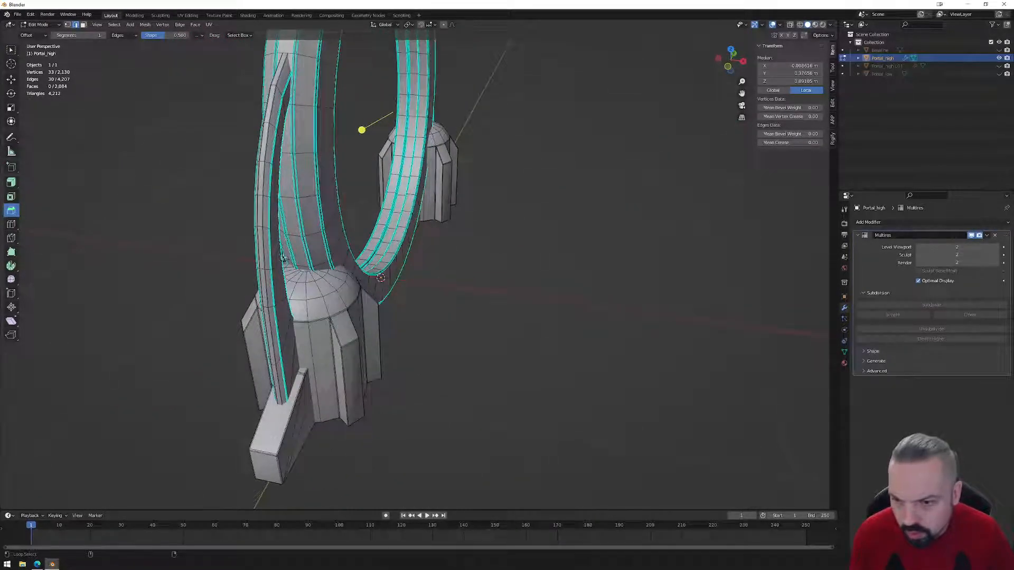
pyautogui.keyDown('alt'); pyautogui.keyDown('shift'); pyautogui.click(360, 248); pyautogui.keyUp('shift'); pyautogui.keyUp('alt')
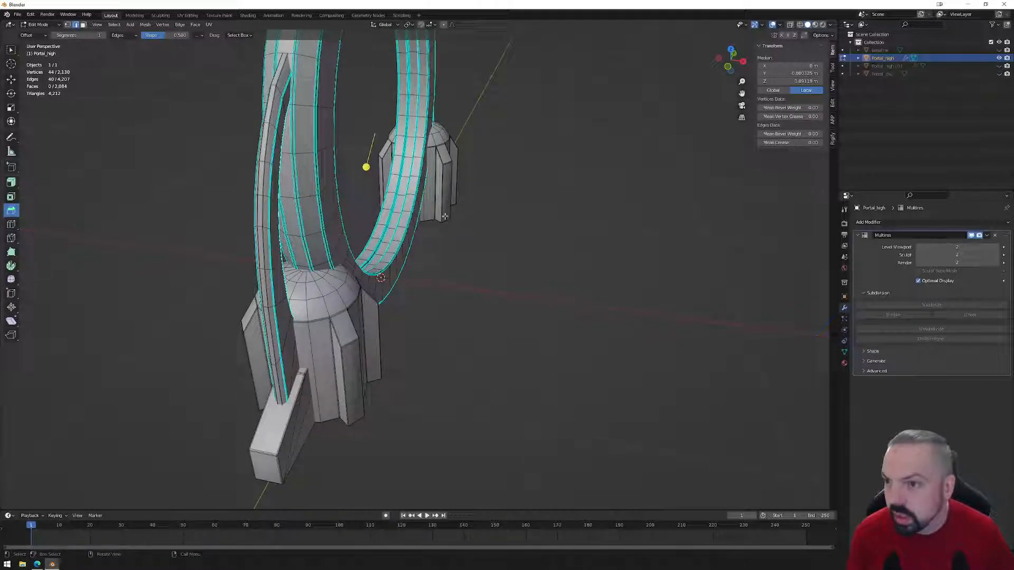
pyautogui.press('s')
pyautogui.press('x')
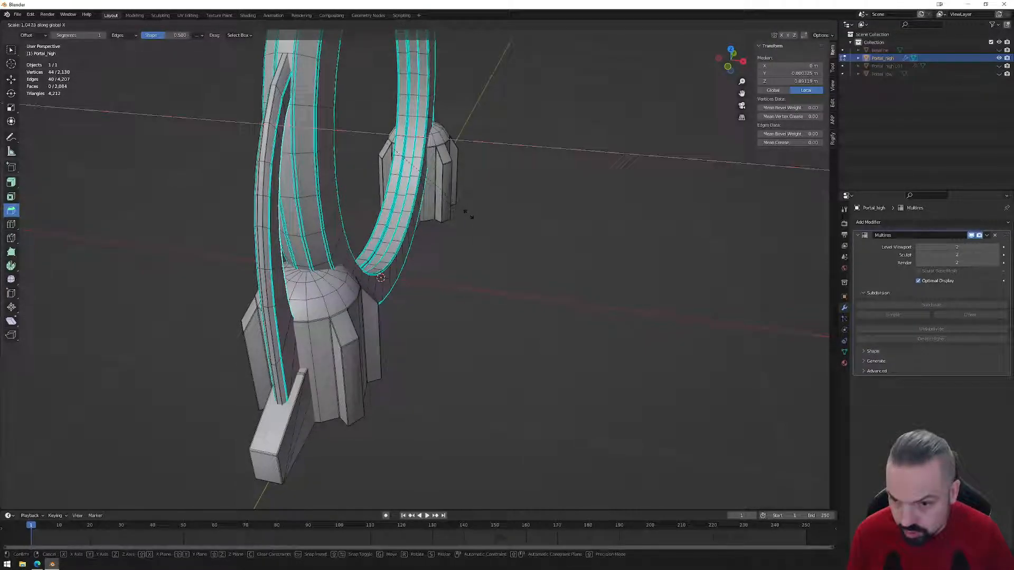
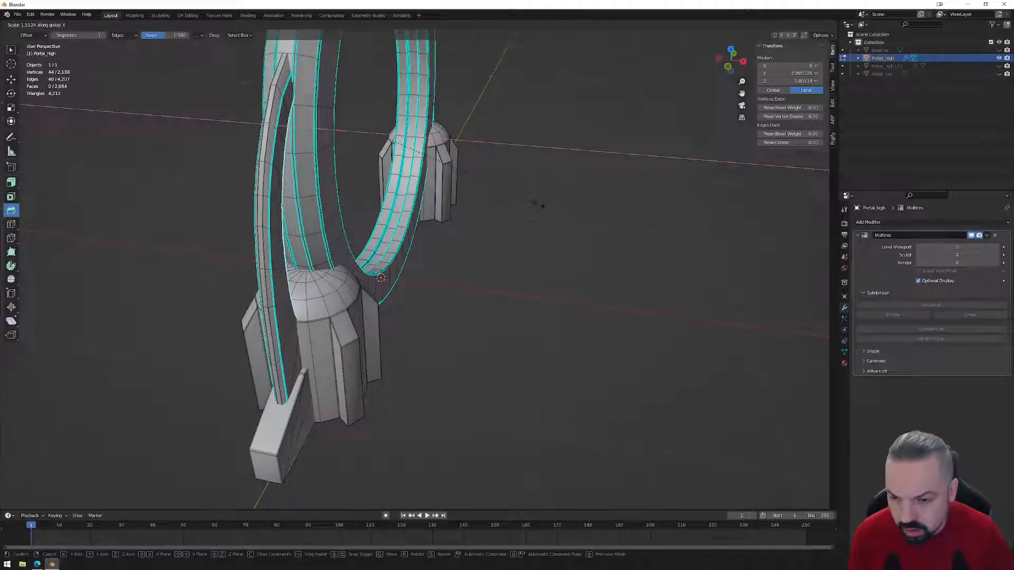
pyautogui.click(538, 204)
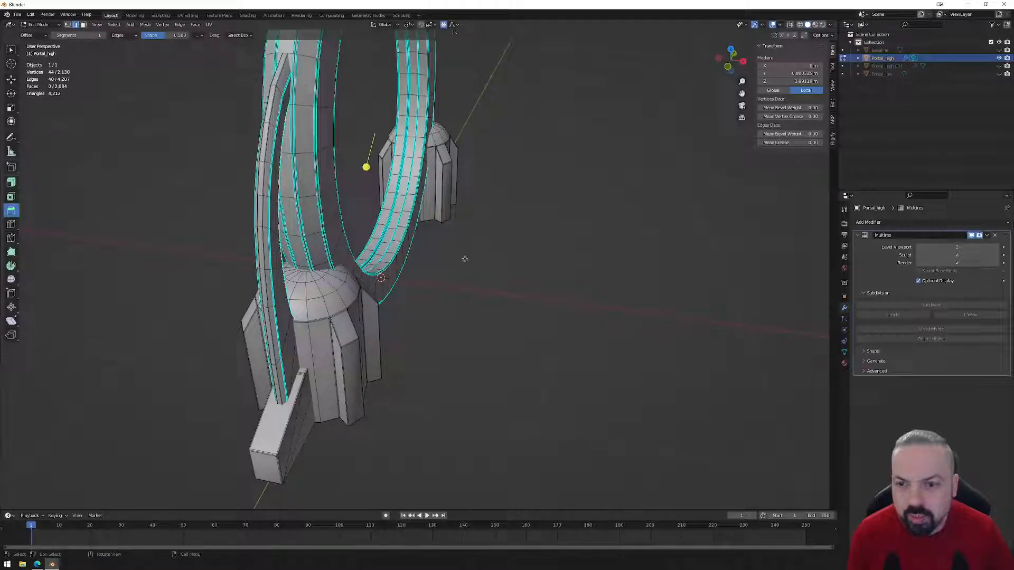
# - Select both side arms of Portal_high with all their linked geometry and separate them into their own object
pyautogui.moveTo(458, 314); pyautogui.dragTo(656, 101, button='middle')
pyautogui.scroll(-2, 407, 283)
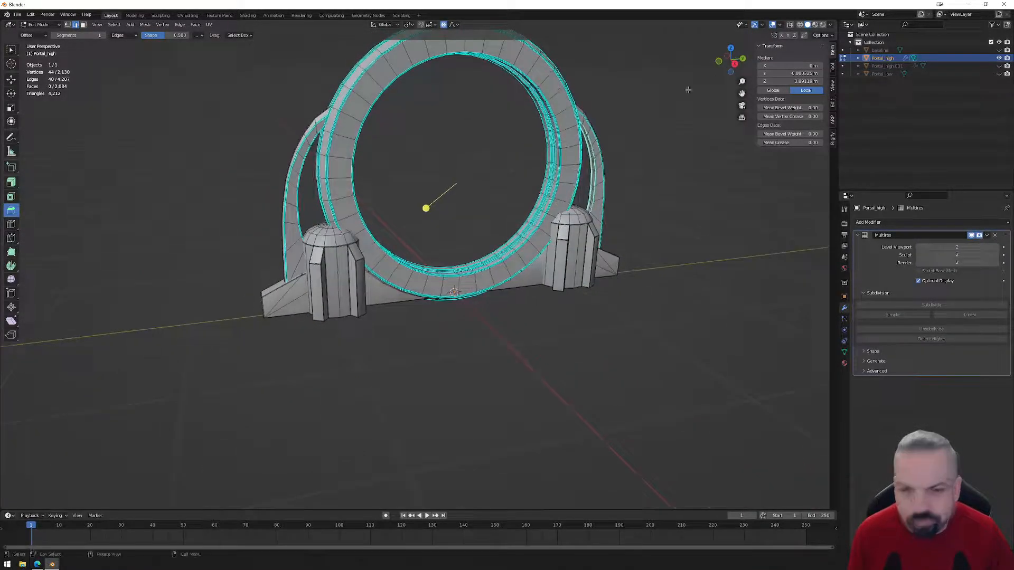
pyautogui.press('Tab')
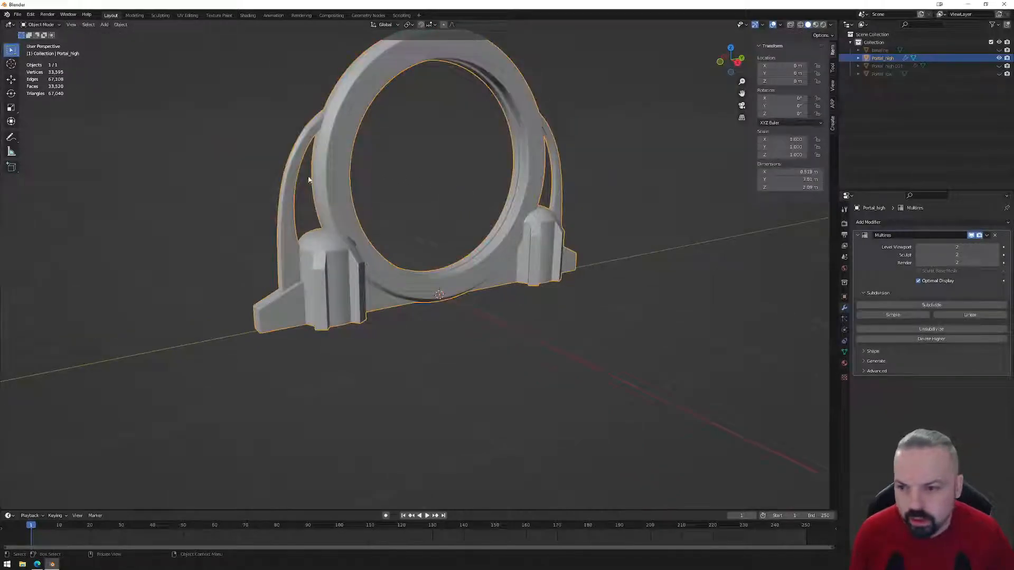
pyautogui.press('Tab')
pyautogui.click(293, 174)
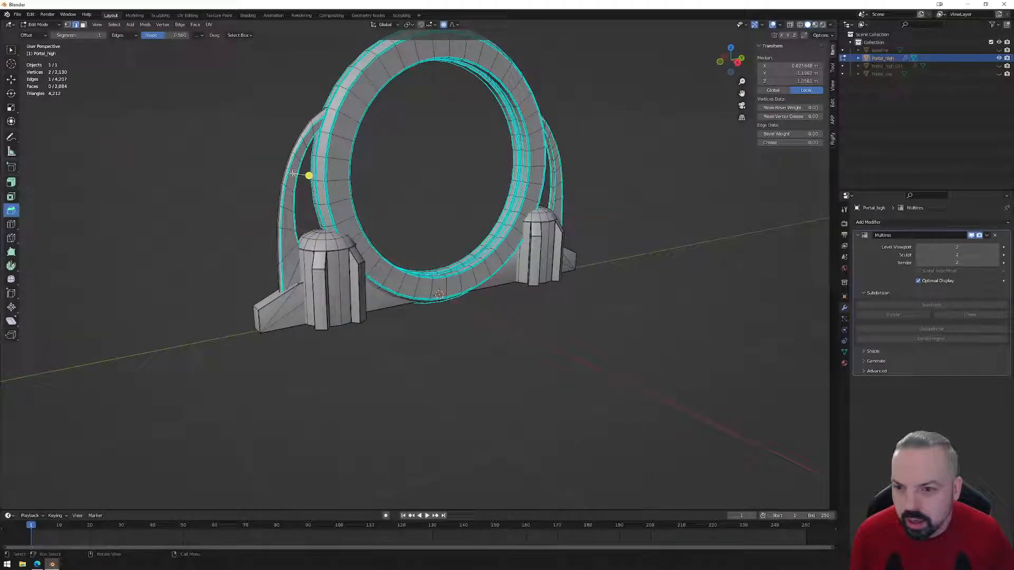
pyautogui.keyDown('shift'); pyautogui.click(556, 145); pyautogui.keyUp('shift')
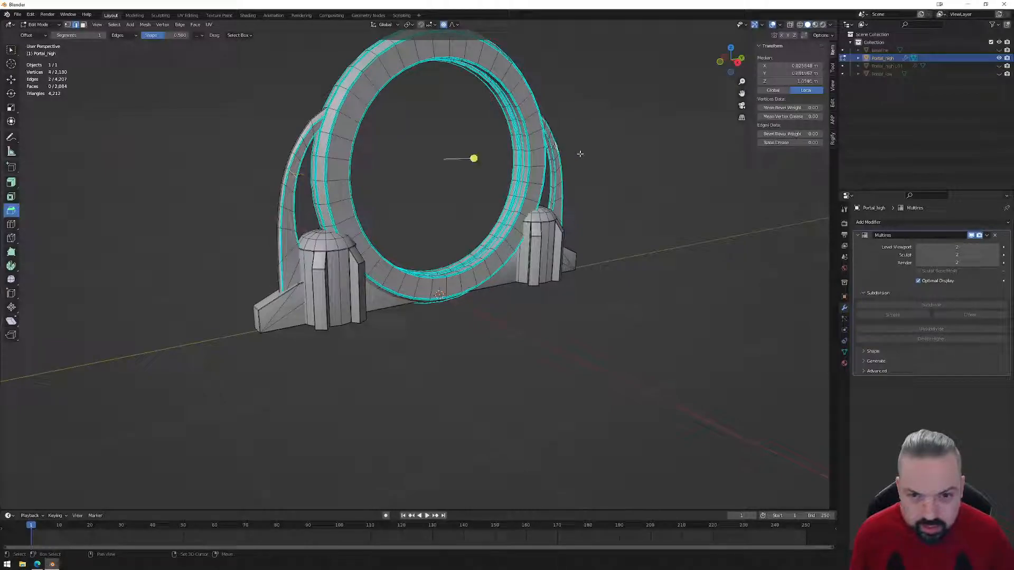
pyautogui.hotkey('ctrl', 'l')
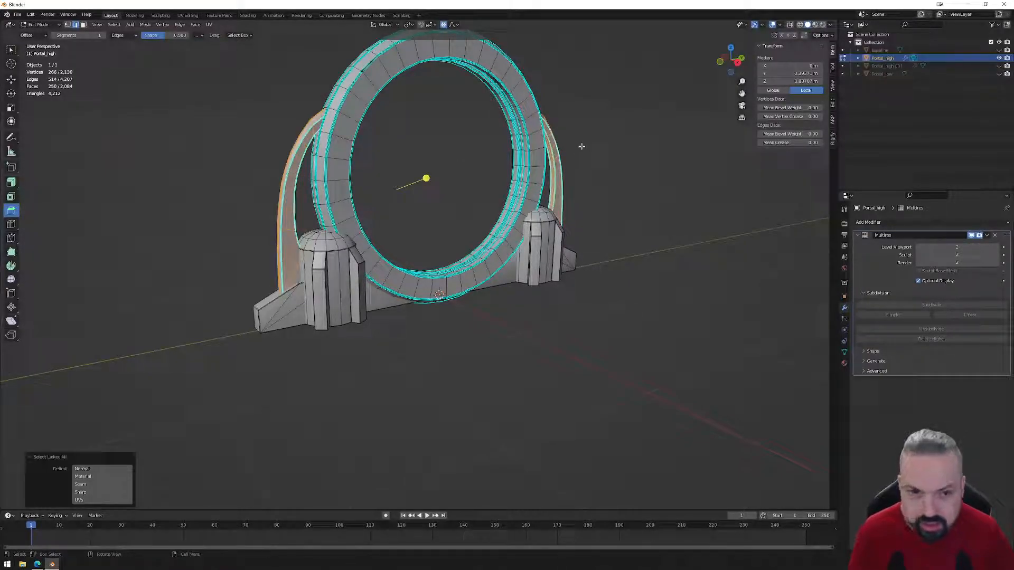
pyautogui.rightClick(589, 157)
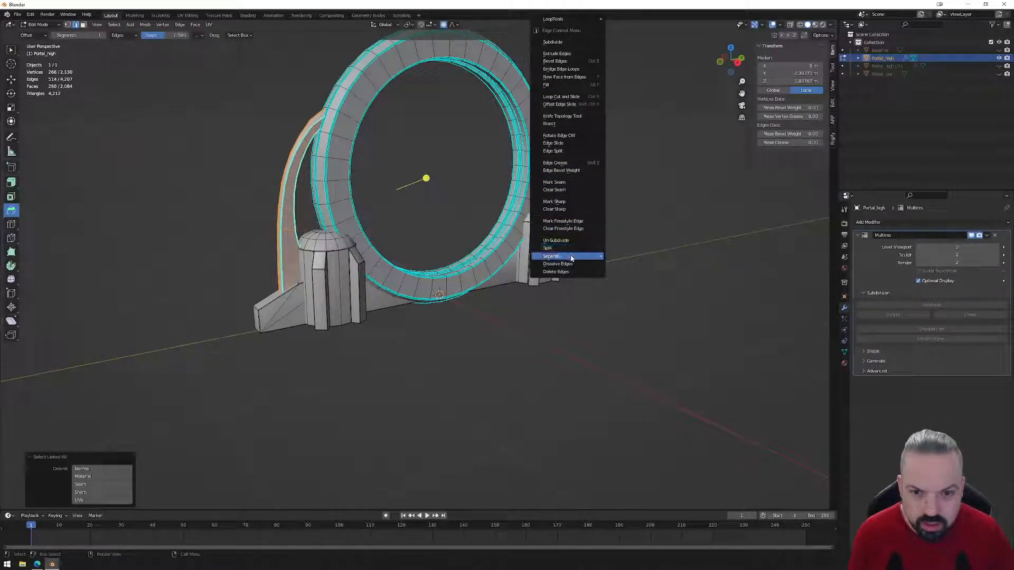
pyautogui.moveTo(576, 256)
pyautogui.click(626, 255)
pyautogui.moveTo(626, 256)
pyautogui.mouseDown(button='middle')
pyautogui.moveTo(524, 283)
pyautogui.moveTo(576, 293)
pyautogui.moveTo(595, 262)
pyautogui.moveTo(622, 258)
pyautogui.moveTo(614, 249)
pyautogui.mouseUp(button='middle')
pyautogui.press('Tab')
# - Open the separated arms for editing with X-ray on and select the lower inner vertices of both arms
pyautogui.click(530, 214)
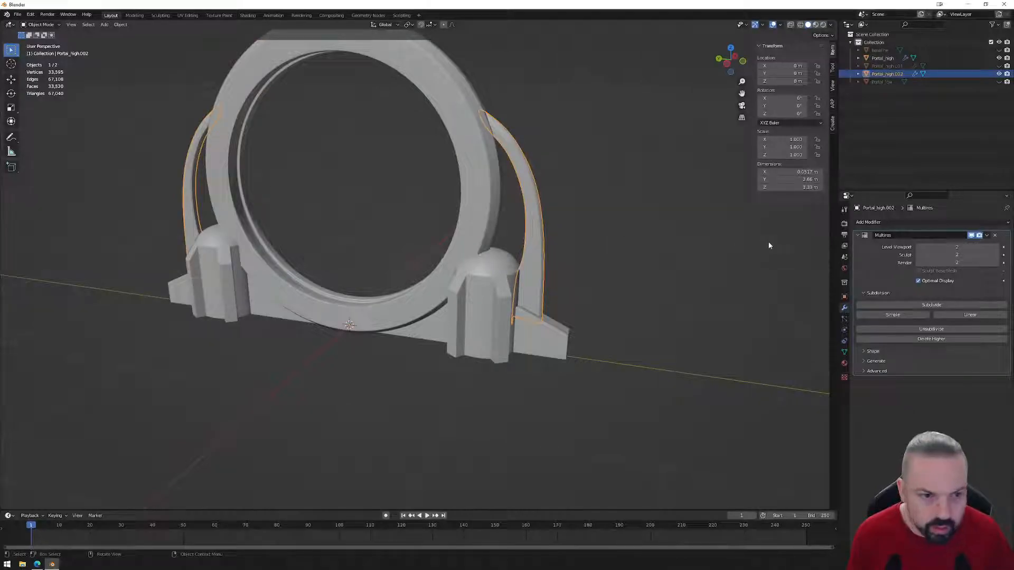
pyautogui.moveTo(802, 249); pyautogui.dragTo(475, 258, button='middle')
pyautogui.press('Tab')
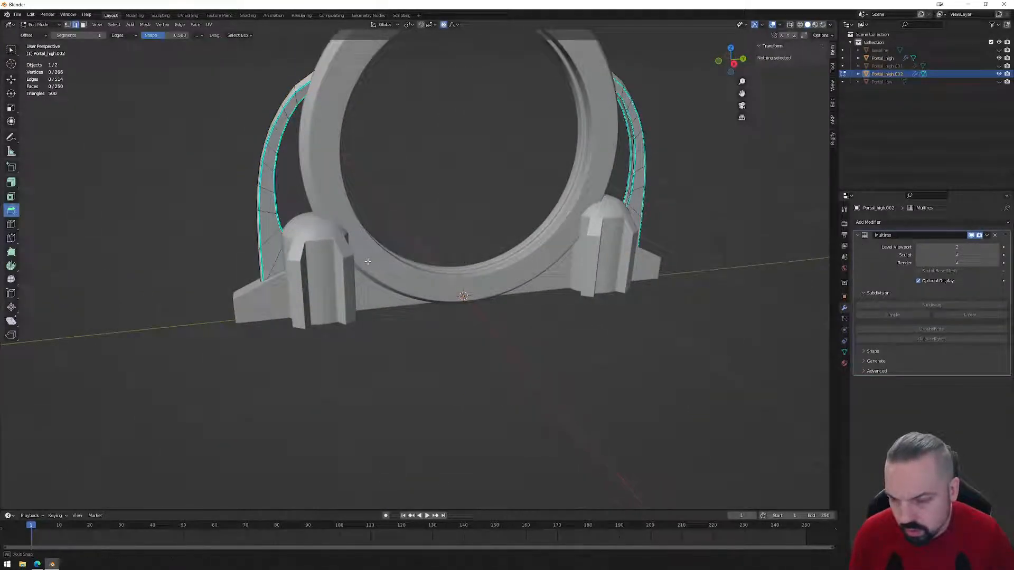
pyautogui.moveTo(368, 262); pyautogui.dragTo(364, 257, button='middle')
pyautogui.click(789, 25)
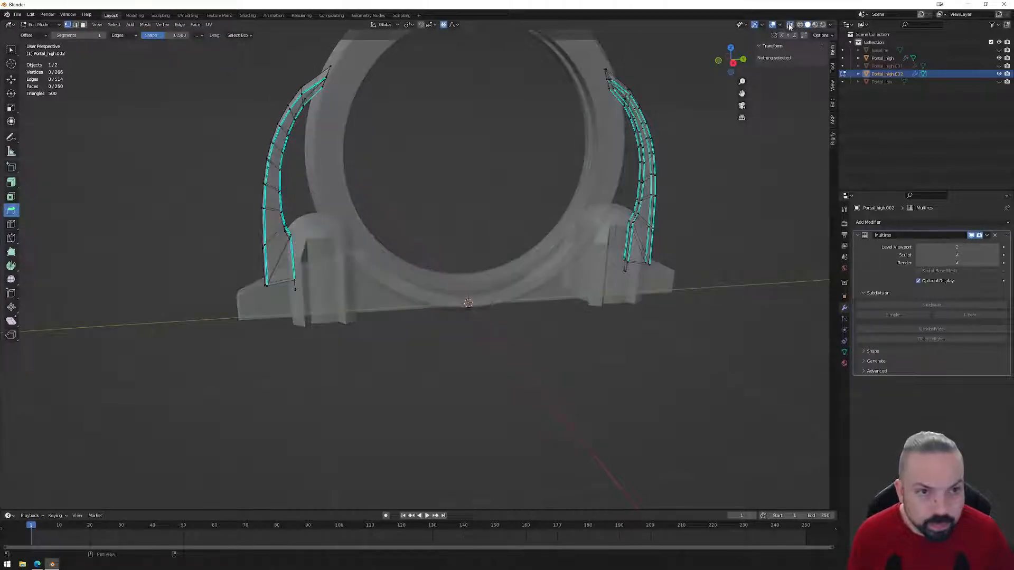
pyautogui.moveTo(313, 303); pyautogui.dragTo(277, 219)
pyautogui.moveTo(289, 224); pyautogui.dragTo(268, 226, button='middle')
pyautogui.keyDown('shift'); pyautogui.moveTo(619, 322); pyautogui.dragTo(683, 234); pyautogui.keyUp('shift')
pyautogui.moveTo(682, 235); pyautogui.dragTo(582, 170, button='middle')
pyautogui.moveTo(429, 183); pyautogui.dragTo(496, 209, button='middle')
pyautogui.keyDown('shift'); pyautogui.moveTo(318, 220); pyautogui.dragTo(276, 204); pyautogui.keyUp('shift')
pyautogui.keyDown('shift'); pyautogui.moveTo(623, 228); pyautogui.dragTo(651, 209); pyautogui.keyUp('shift')
pyautogui.moveTo(652, 209); pyautogui.dragTo(639, 252, button='middle')
# - Scale the selected lower arm vertices along X by about 1.7 with smooth proportional editing in front view
pyautogui.press('KP_1')
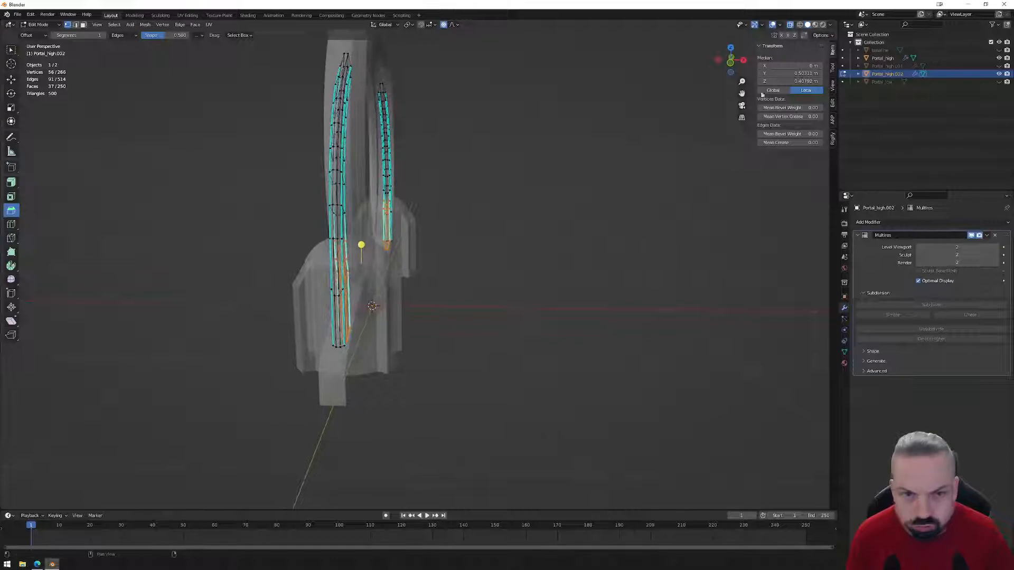
pyautogui.scroll(3, 410, 234)
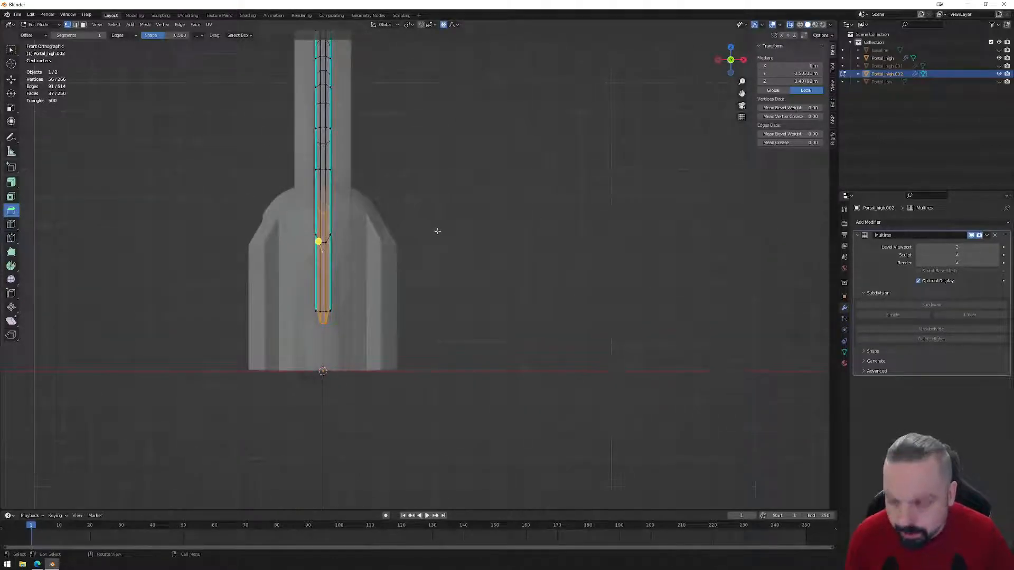
pyautogui.press('s')
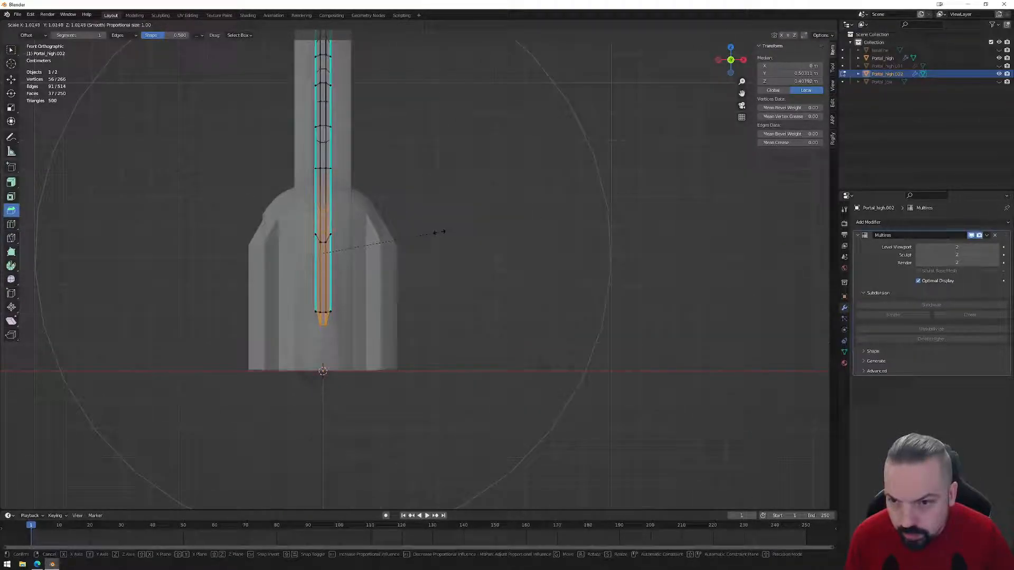
pyautogui.rightClick(439, 230)
pyautogui.press('s')
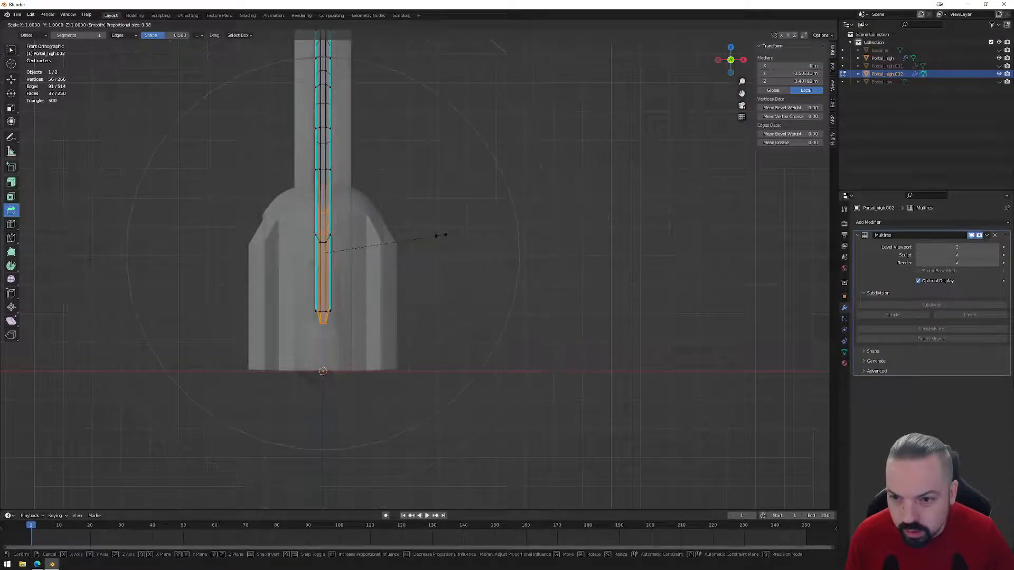
pyautogui.press('x')
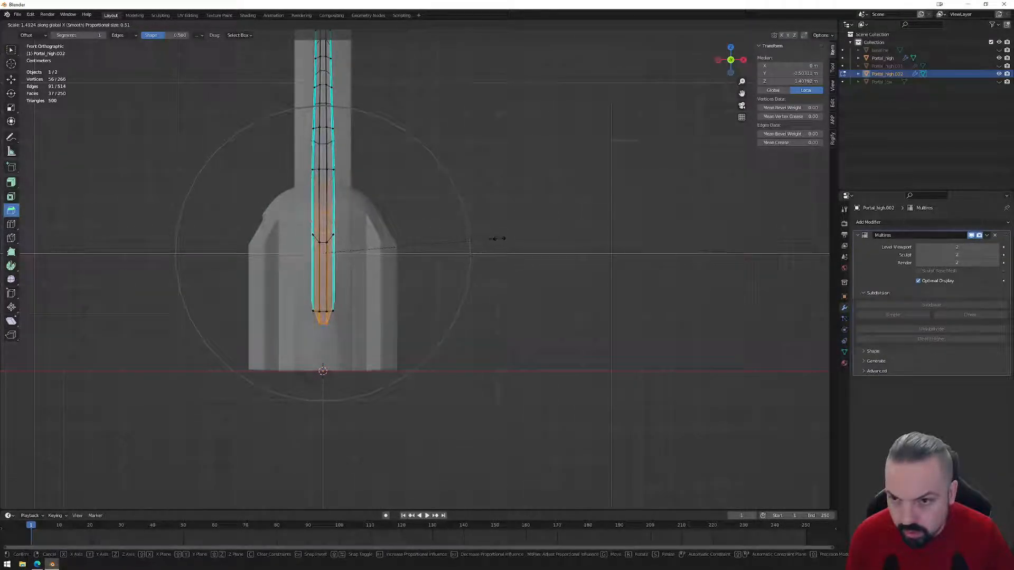
pyautogui.scroll(-3, 520, 239)
pyautogui.scroll(-1, 524, 239)
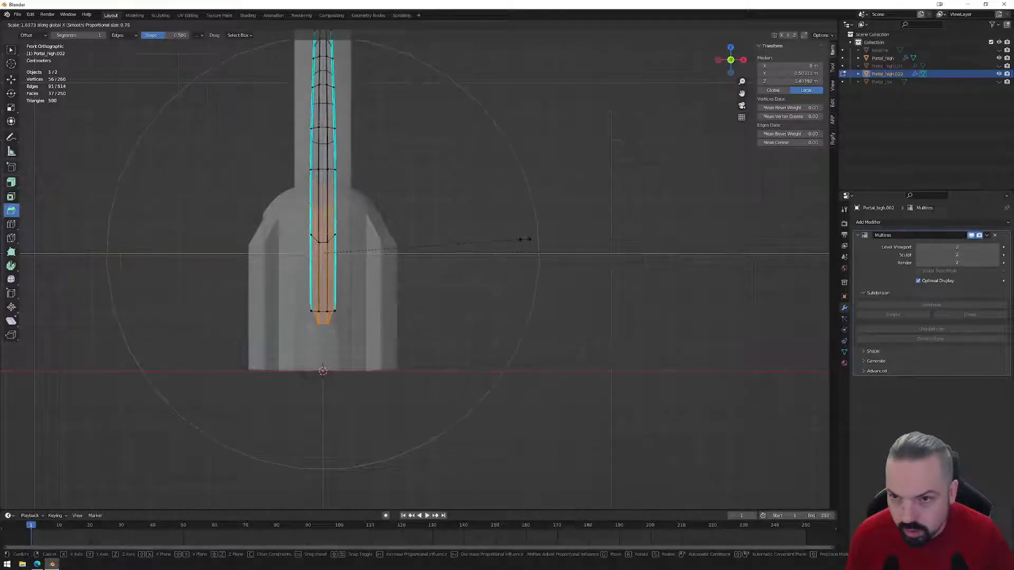
pyautogui.scroll(-2, 521, 239)
pyautogui.click(529, 240)
pyautogui.moveTo(529, 239); pyautogui.dragTo(452, 274, button='middle')
pyautogui.press('Tab')
pyautogui.scroll(-3, 453, 274)
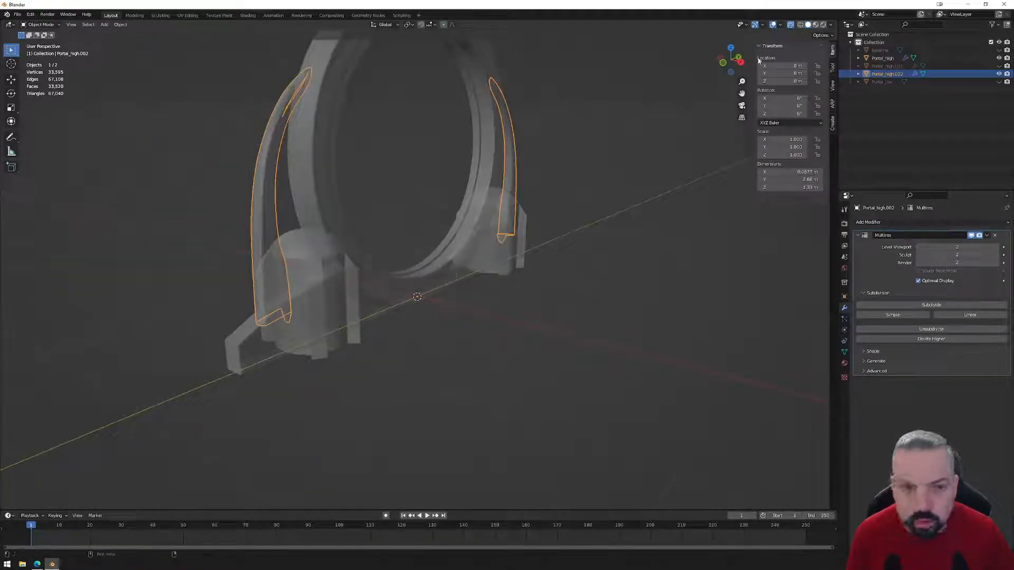
# - Turn X-ray off and examine the widened arms against the ring and pillars from several sides
pyautogui.click(790, 25)
pyautogui.moveTo(465, 198)
pyautogui.mouseDown(button='middle')
pyautogui.moveTo(546, 206)
pyautogui.moveTo(523, 201)
pyautogui.moveTo(578, 188)
pyautogui.moveTo(651, 199)
pyautogui.moveTo(592, 208)
pyautogui.mouseUp(button='middle')
pyautogui.scroll(-4, 447, 264)
pyautogui.moveTo(363, 287); pyautogui.dragTo(480, 301, button='middle')
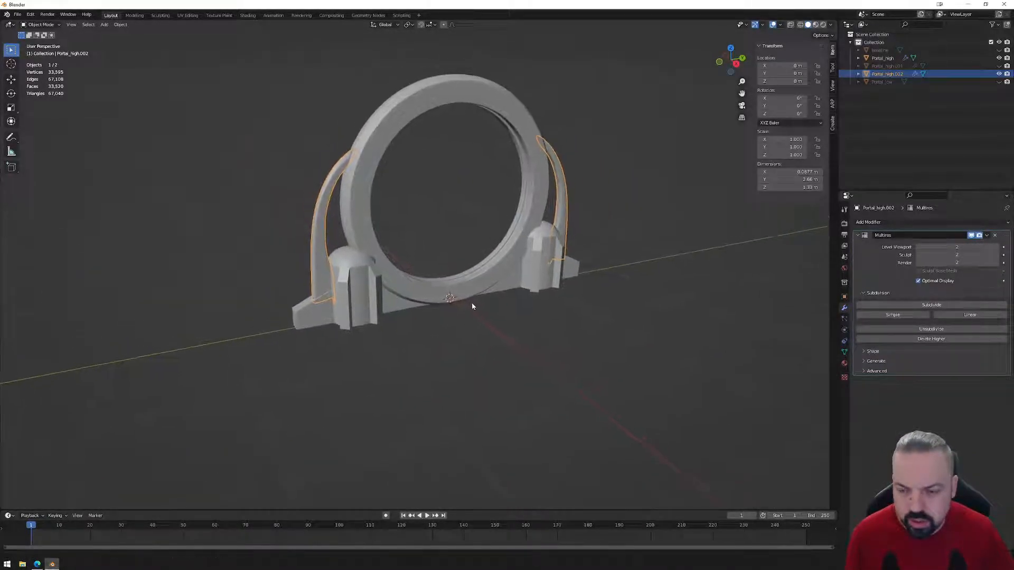
pyautogui.scroll(3, 458, 312)
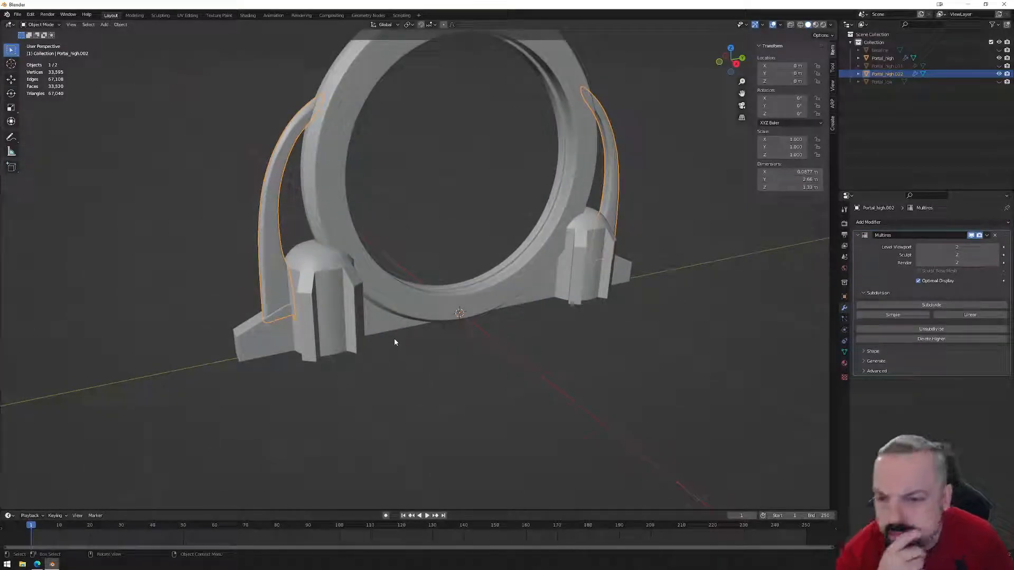
pyautogui.moveTo(394, 333); pyautogui.dragTo(372, 270, button='middle')
pyautogui.scroll(3, 355, 310)
pyautogui.moveTo(354, 311); pyautogui.dragTo(403, 328, button='middle')
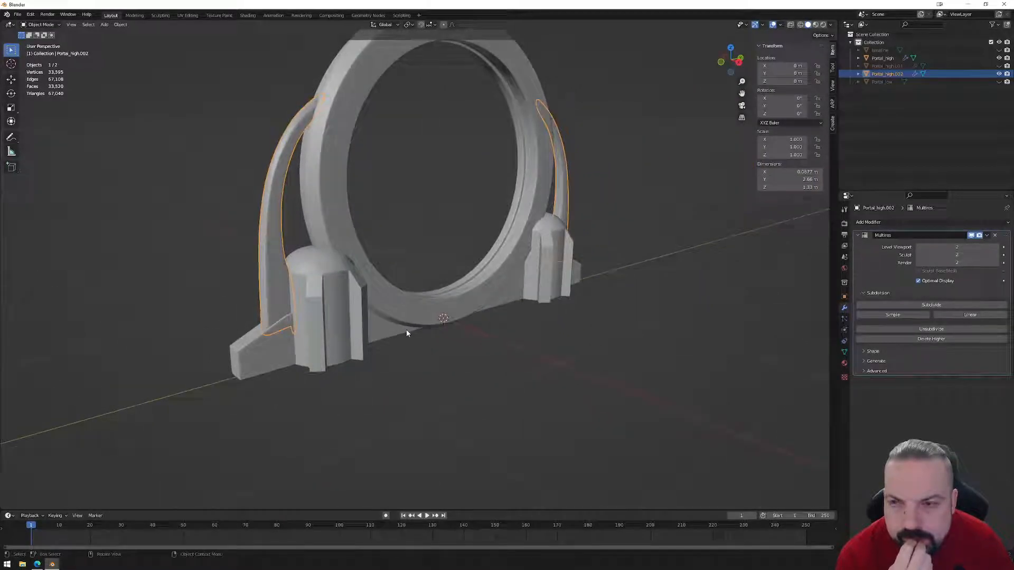
pyautogui.moveTo(469, 336); pyautogui.dragTo(674, 362, button='middle')
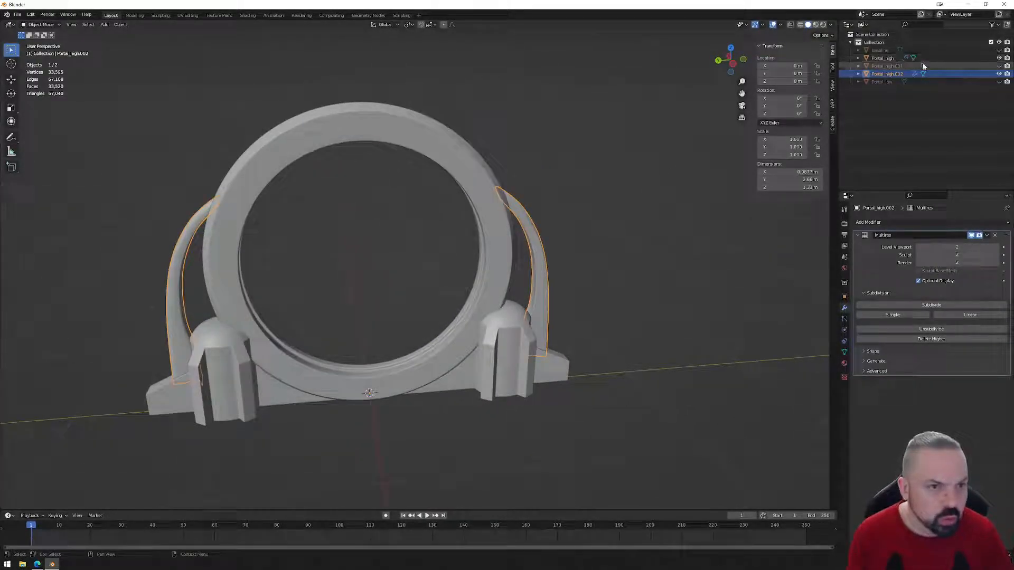
# - Show Portal_low alongside the high-poly objects and open it for editing
pyautogui.click(998, 82)
pyautogui.moveTo(660, 227); pyautogui.dragTo(540, 277, button='middle')
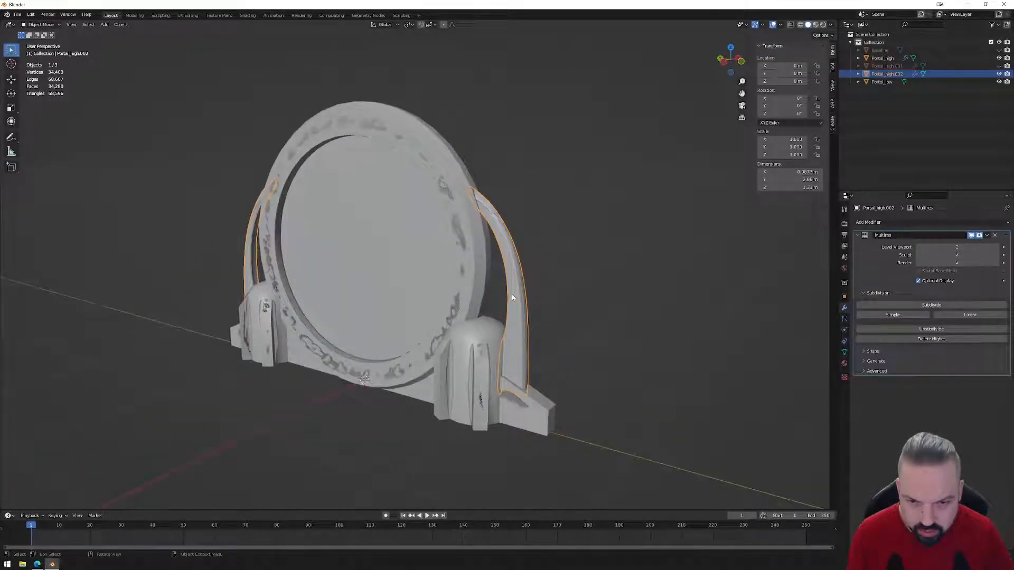
pyautogui.click(883, 83)
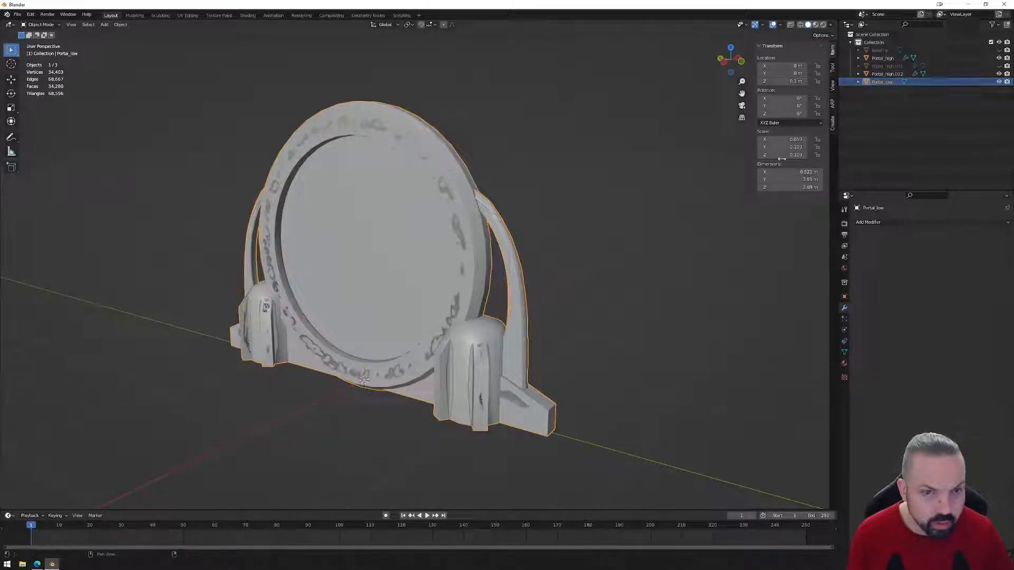
pyautogui.press('Tab')
pyautogui.moveTo(572, 268); pyautogui.dragTo(606, 274, button='middle')
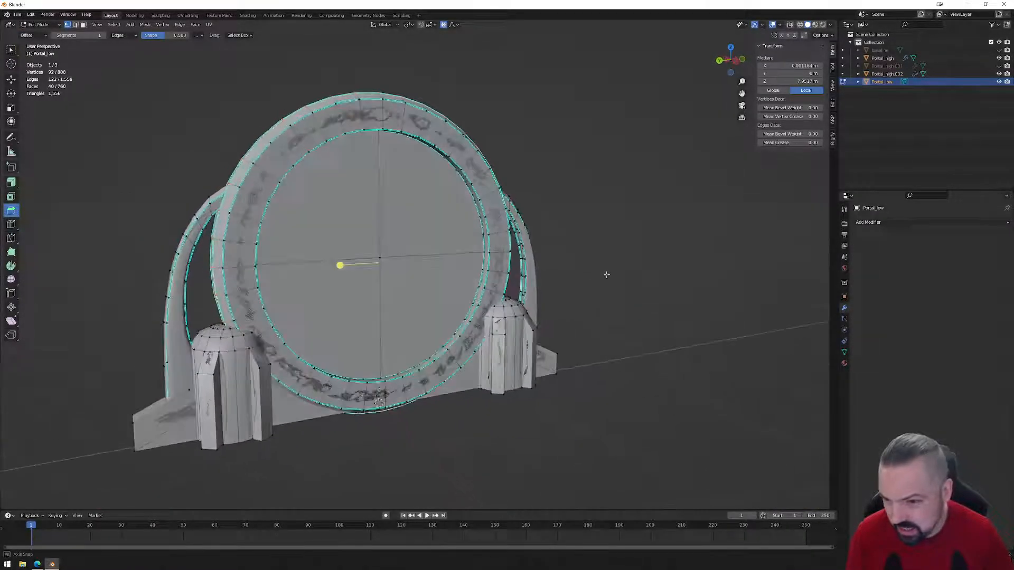
# - Select both side arms of Portal_low with their linked geometry and separate them into their own object
pyautogui.moveTo(368, 321); pyautogui.dragTo(252, 309, button='middle')
pyautogui.click(244, 293)
pyautogui.keyDown('alt'); pyautogui.keyDown('shift'); pyautogui.click(546, 248); pyautogui.keyUp('shift'); pyautogui.keyUp('alt')
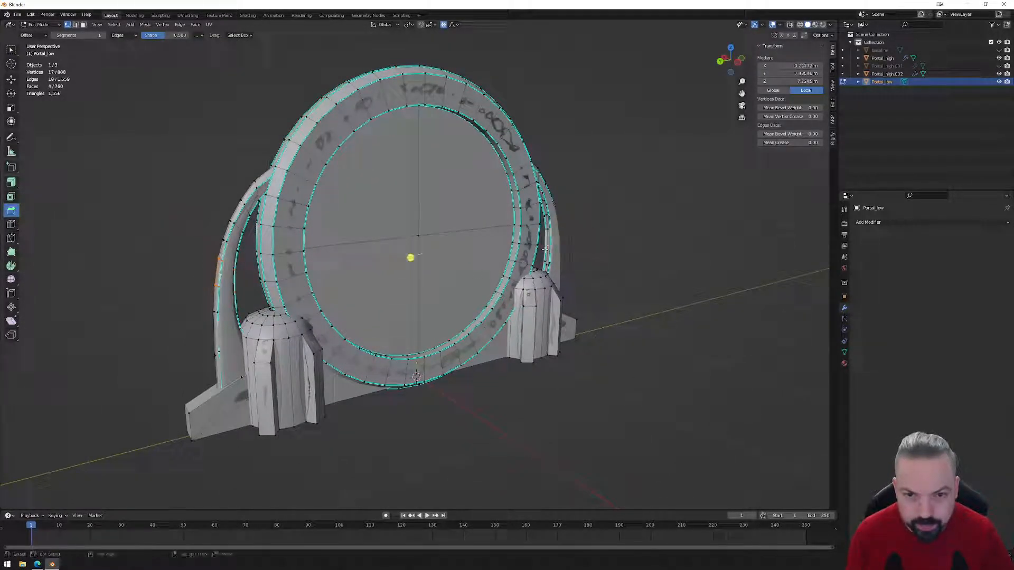
pyautogui.hotkey('ctrl', 'l')
pyautogui.rightClick(611, 264)
pyautogui.moveTo(614, 266)
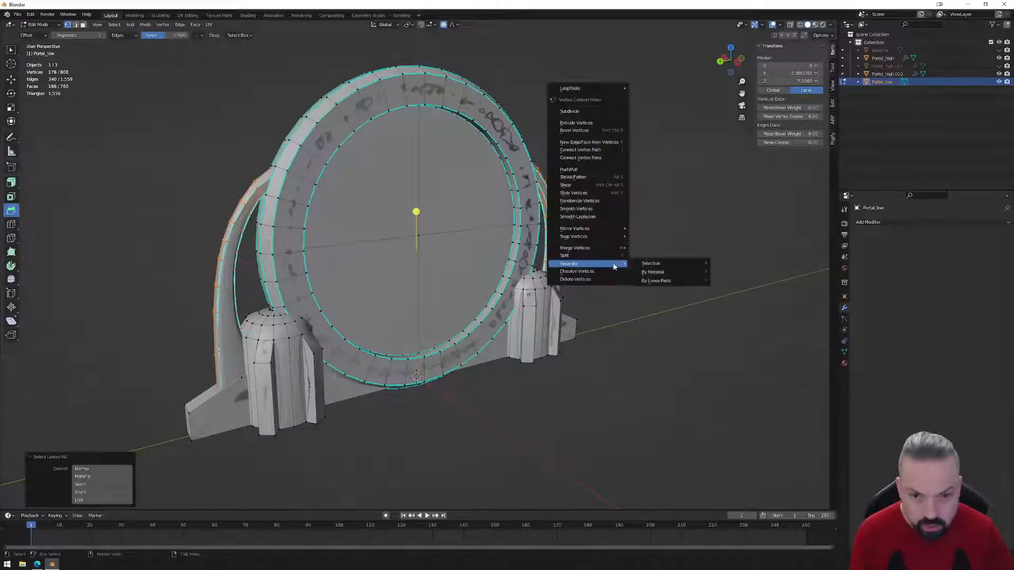
pyautogui.click(649, 263)
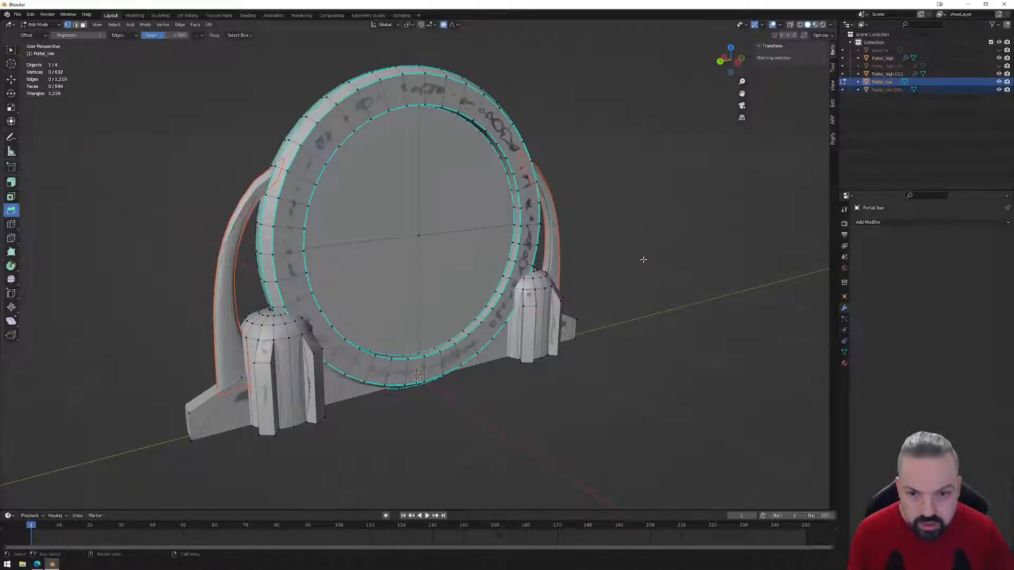
pyautogui.press('Tab')
# - Open Portal_low.001 for editing with X-ray on and select the inner lower-end vertices of both side arms
pyautogui.click(561, 249)
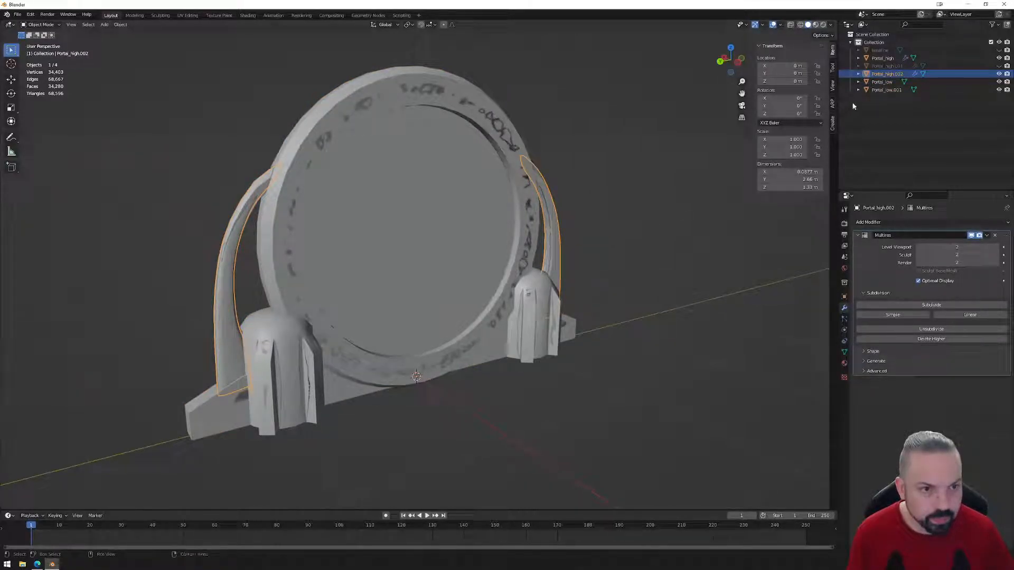
pyautogui.click(885, 89)
pyautogui.press('Tab')
pyautogui.moveTo(625, 231); pyautogui.dragTo(587, 230, button='middle')
pyautogui.click(789, 25)
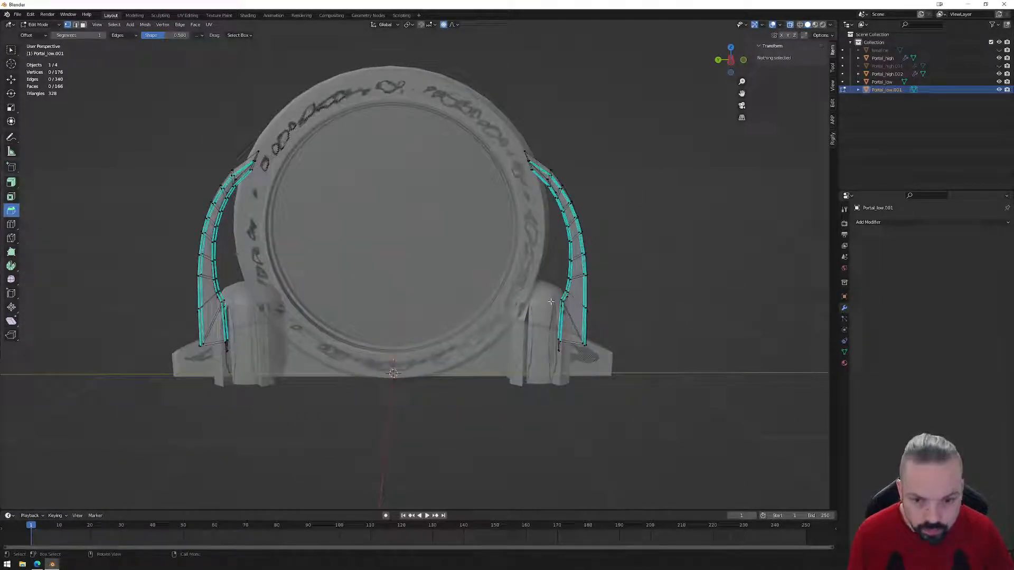
pyautogui.moveTo(566, 336); pyautogui.dragTo(567, 337)
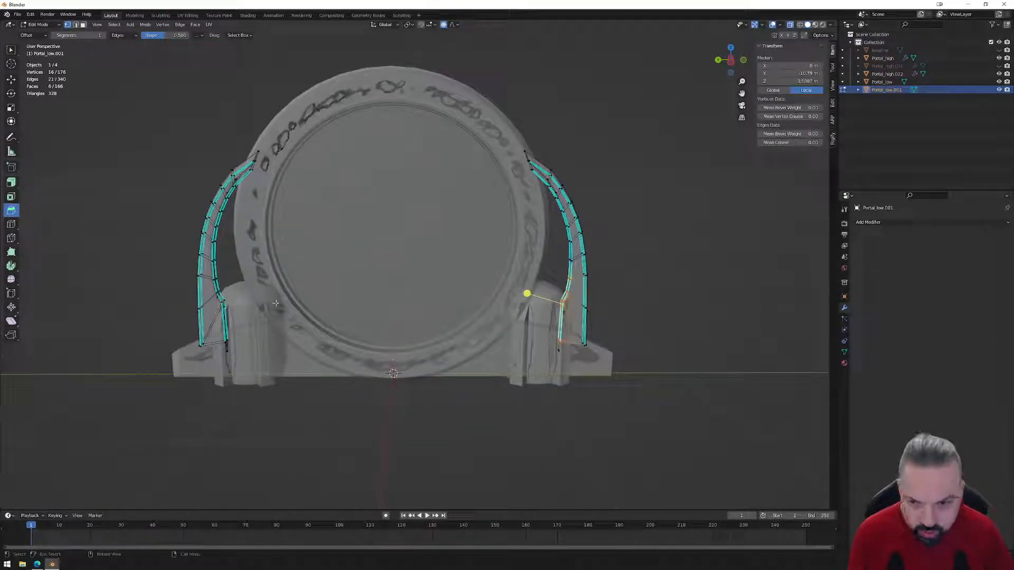
pyautogui.keyDown('shift'); pyautogui.moveTo(209, 275); pyautogui.dragTo(241, 351); pyautogui.keyUp('shift')
# - Scale the selected lower arm vertices along X by about 1.5 with smooth proportional editing in back view and leave mesh editing
pyautogui.moveTo(242, 351); pyautogui.dragTo(458, 269, button='middle')
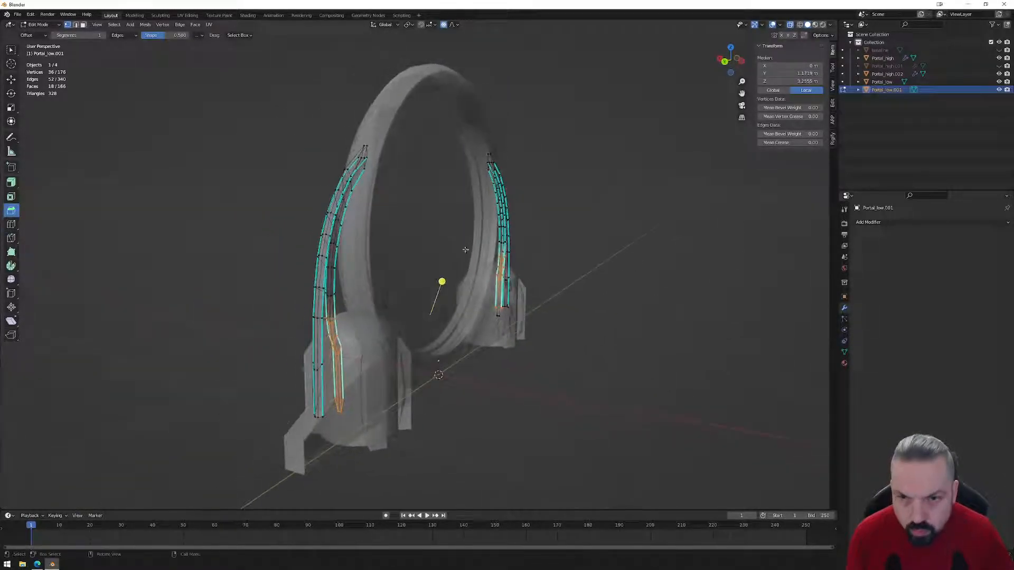
pyautogui.moveTo(492, 178); pyautogui.dragTo(598, 165, button='middle')
pyautogui.click(728, 59)
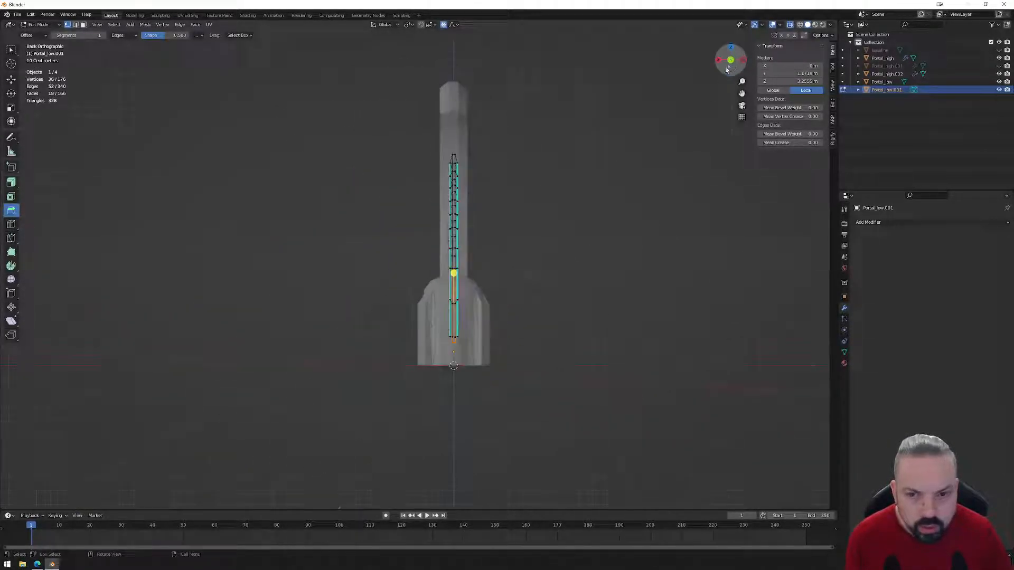
pyautogui.scroll(4, 511, 279)
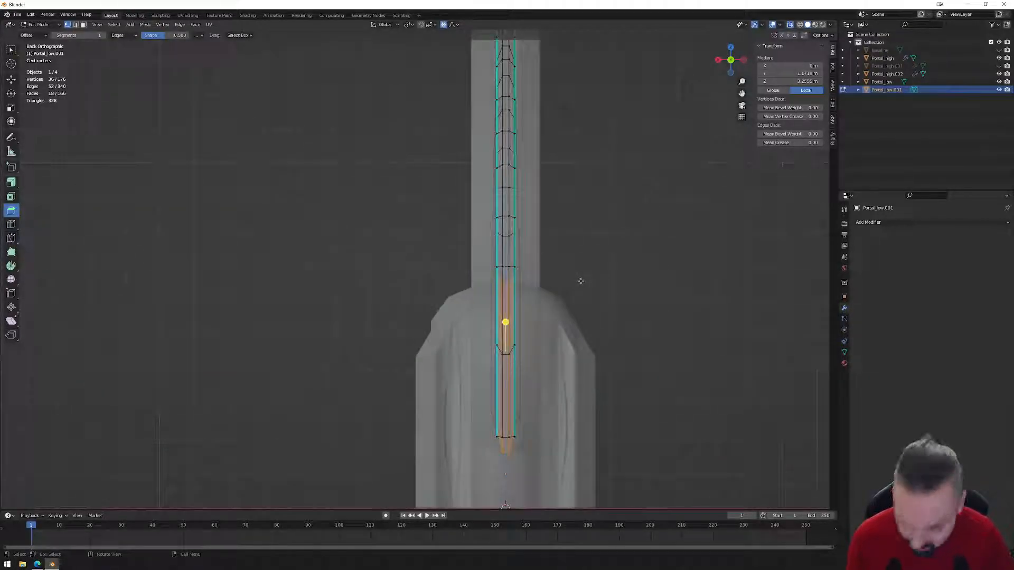
pyautogui.press('s')
pyautogui.press('x')
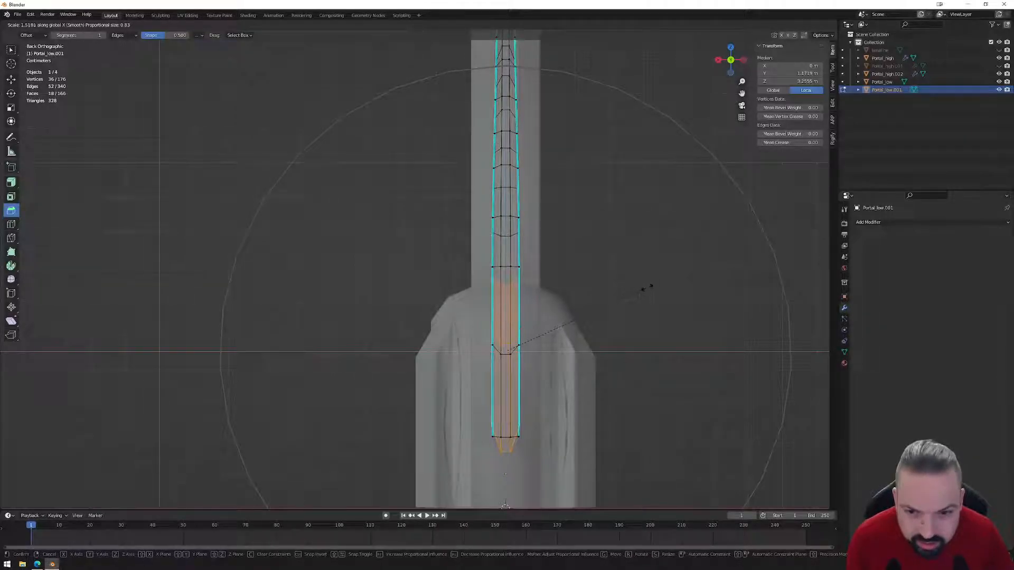
pyautogui.click(651, 288)
pyautogui.scroll(-2, 644, 288)
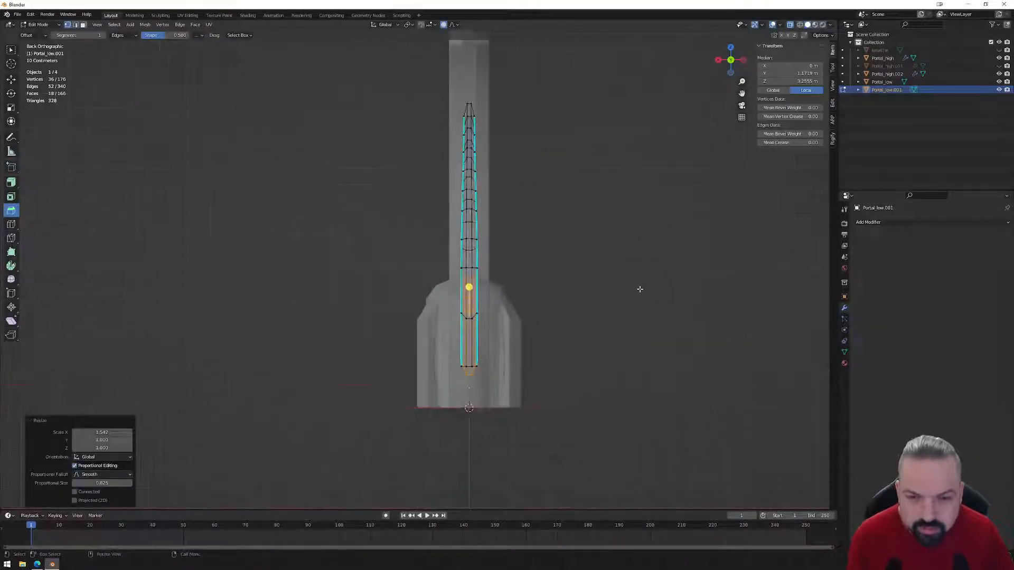
pyautogui.press('Tab')
pyautogui.moveTo(543, 276); pyautogui.dragTo(635, 269, button='middle')
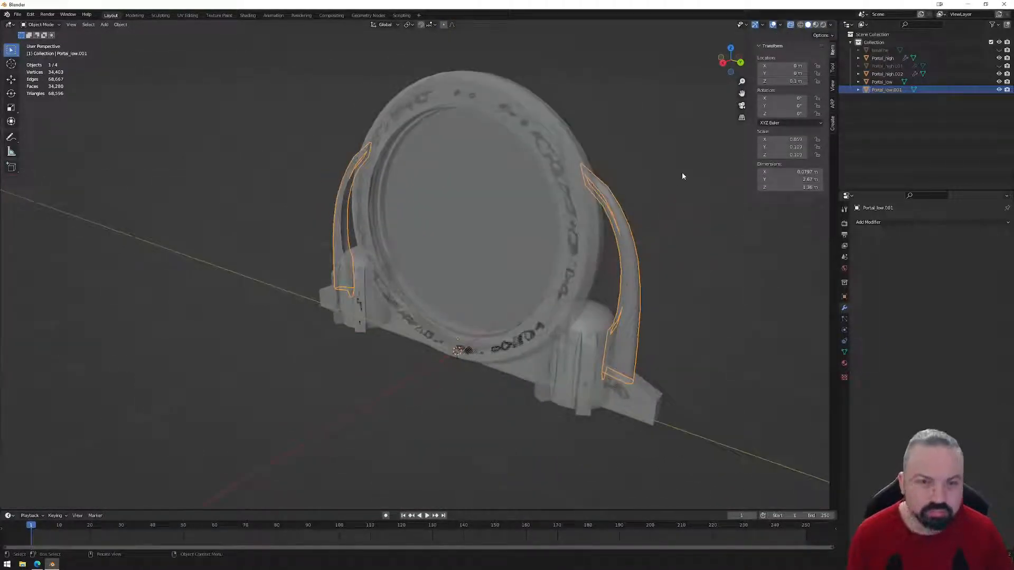
# - Hide Portal_high and Portal_high.002 and join the side arms Portal_low.001 with Portal_low
pyautogui.click(999, 57)
pyautogui.click(999, 74)
pyautogui.click(886, 82)
pyautogui.keyDown('shift'); pyautogui.click(887, 90); pyautogui.keyUp('shift')
pyautogui.rightClick(681, 224)
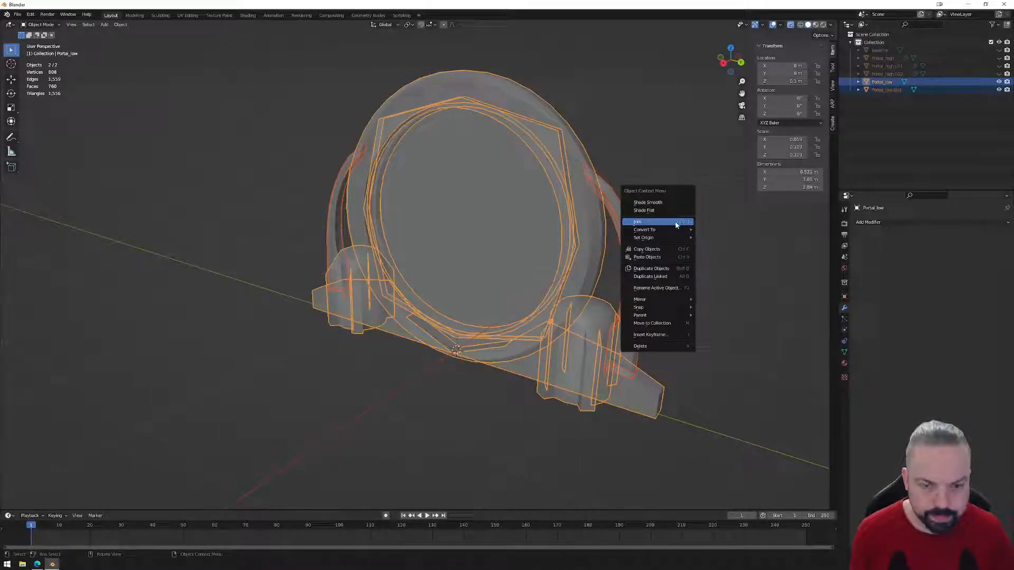
pyautogui.click(673, 222)
pyautogui.moveTo(673, 221); pyautogui.dragTo(719, 239, button='middle')
pyautogui.press('Tab')
pyautogui.press('Tab')
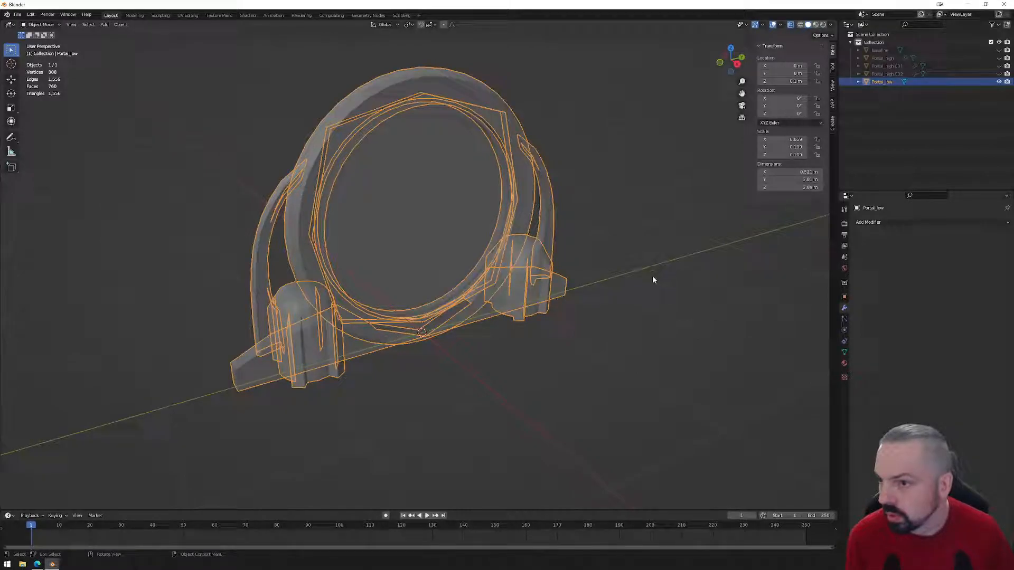
pyautogui.moveTo(642, 290); pyautogui.dragTo(616, 285, button='middle')
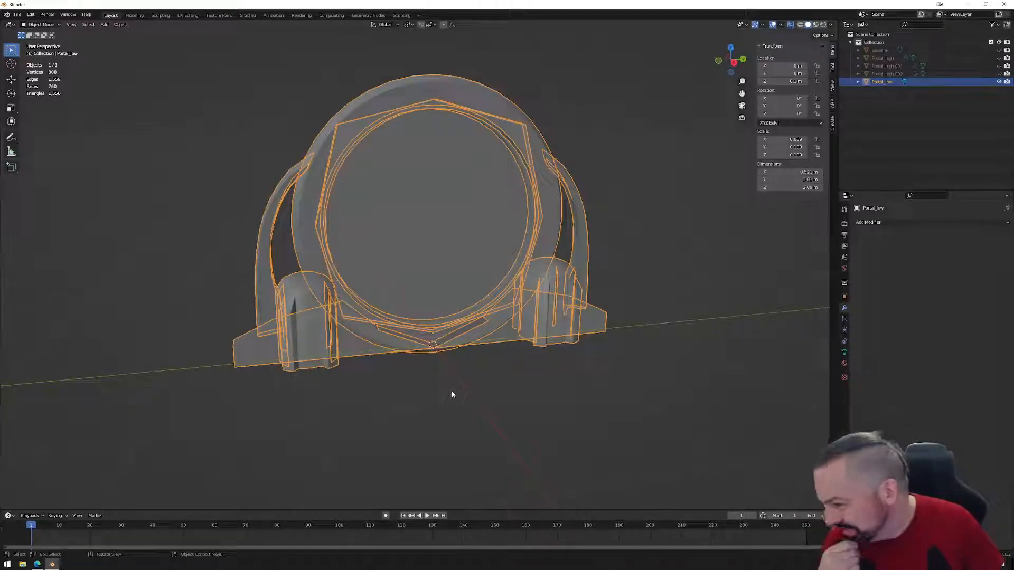
pyautogui.moveTo(439, 359); pyautogui.dragTo(445, 383, button='middle')
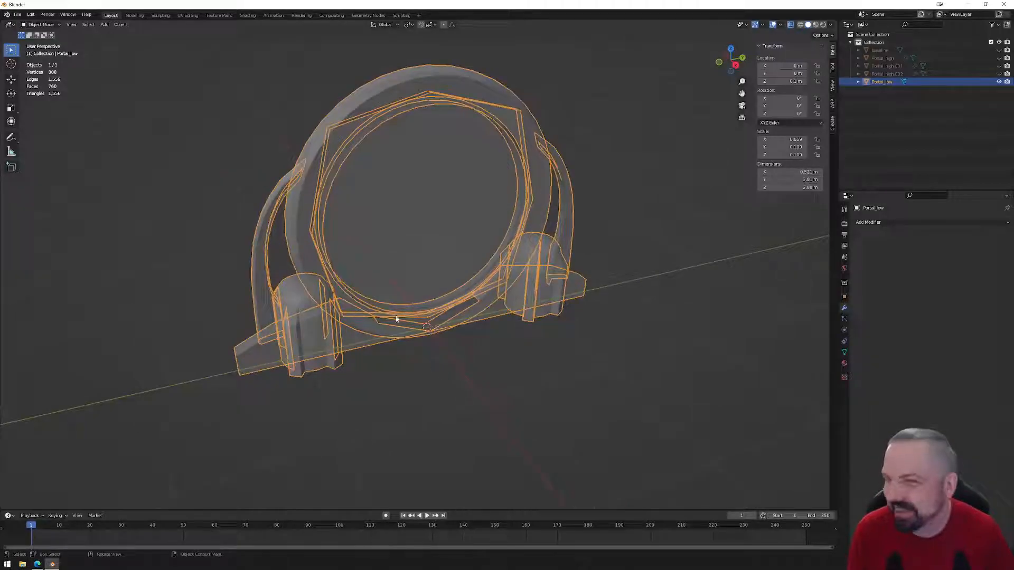
# - Switch to the web browser and search Google Images for "POST MODERN"
pyautogui.click(37, 564)
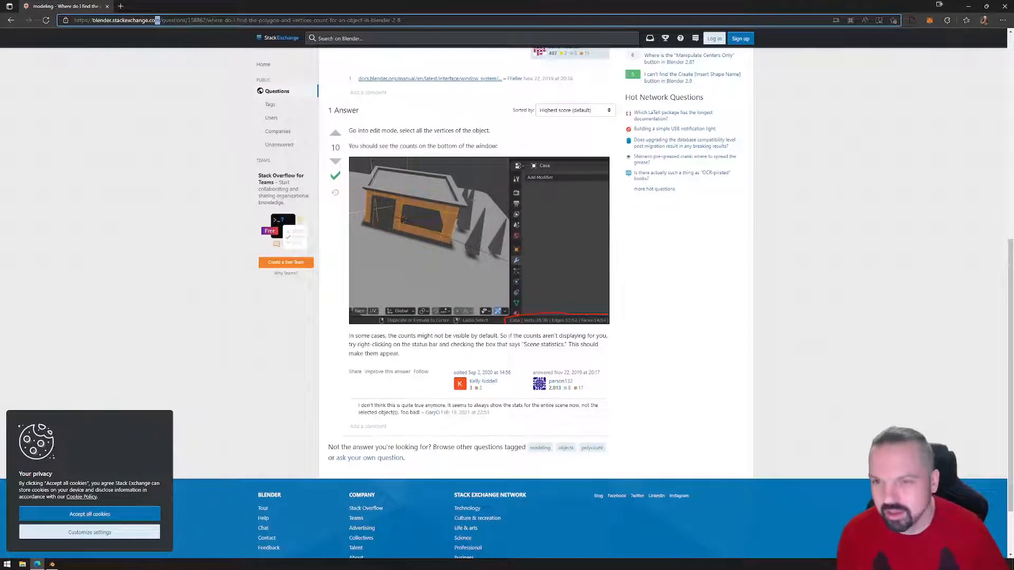
pyautogui.moveTo(403, 20); pyautogui.dragTo(73, 20)
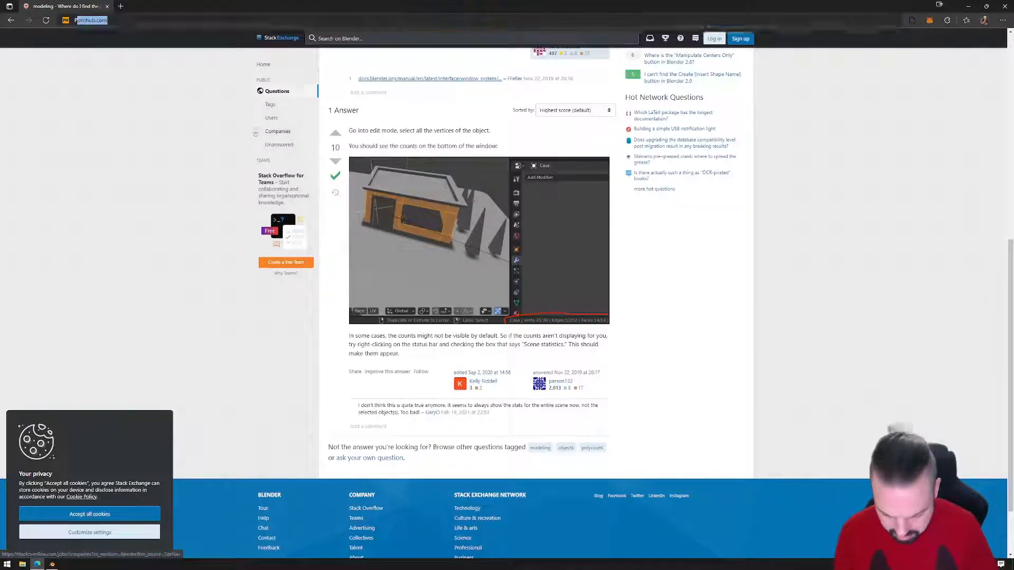
pyautogui.write('POST MODERN')
pyautogui.press('Return')
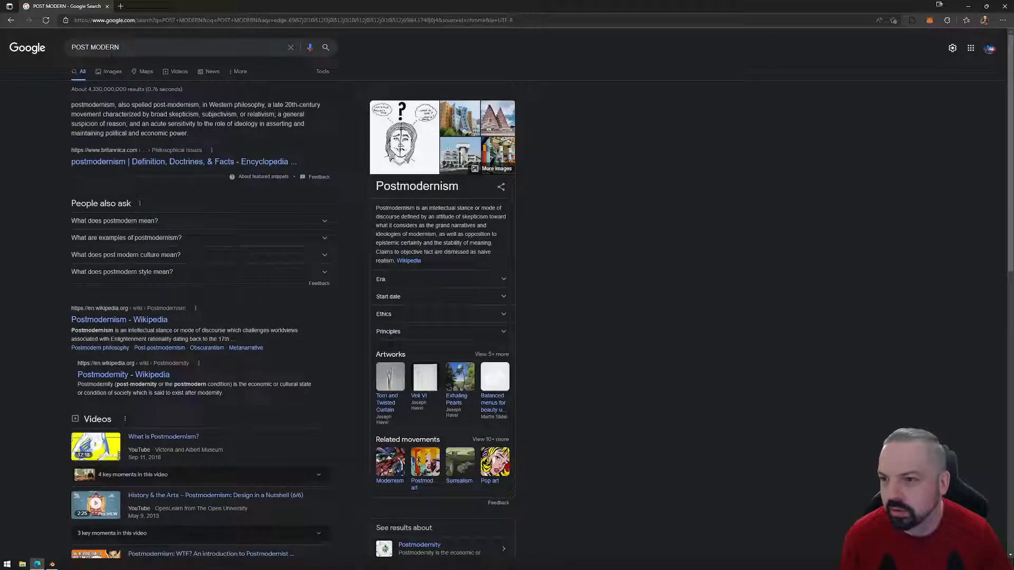
pyautogui.click(111, 71)
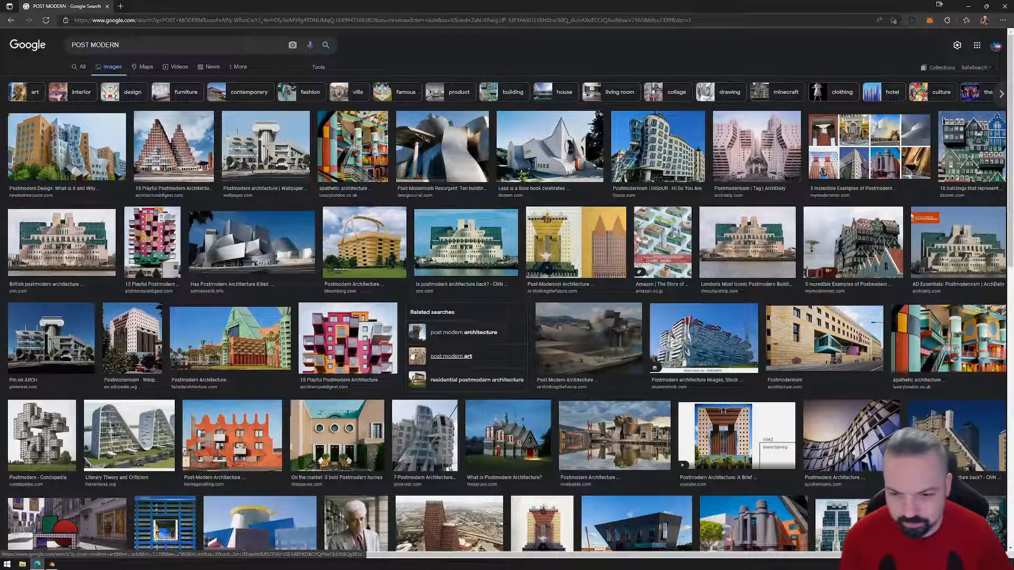
# - Look through the postmodern image results for architectural style references
pyautogui.scroll(-3, 415, 356)
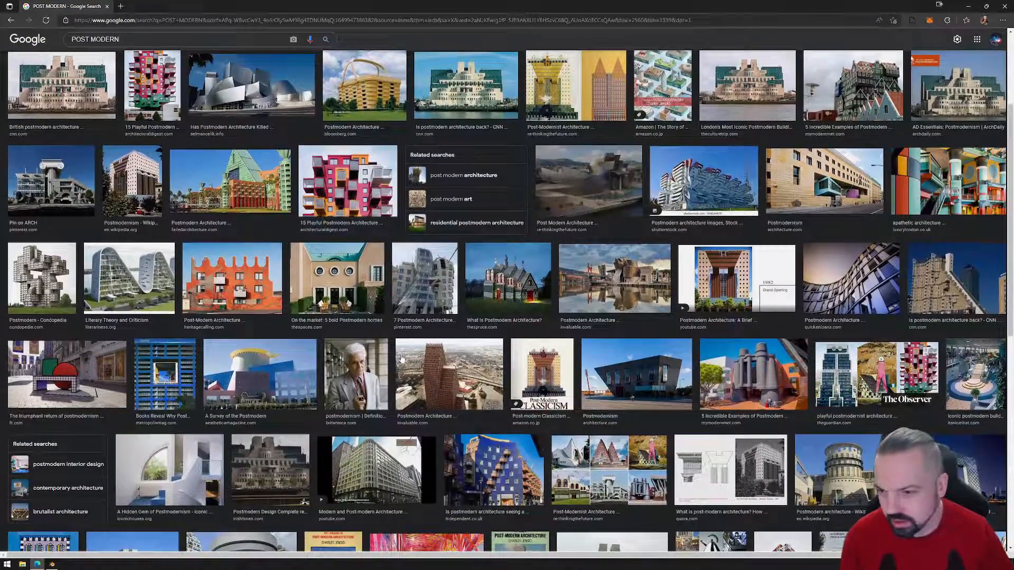
pyautogui.scroll(-1, 402, 358)
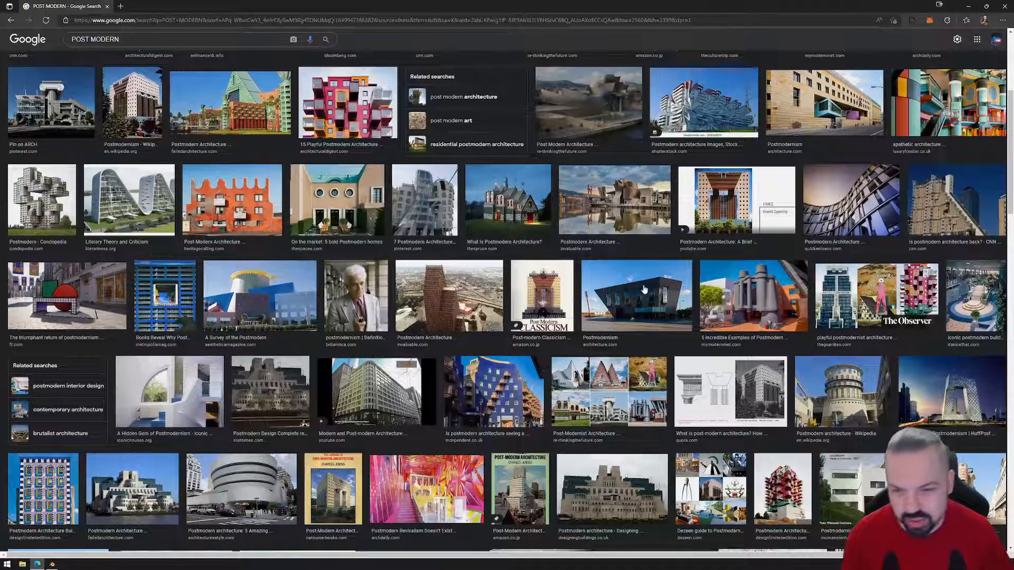
pyautogui.scroll(-2, 644, 289)
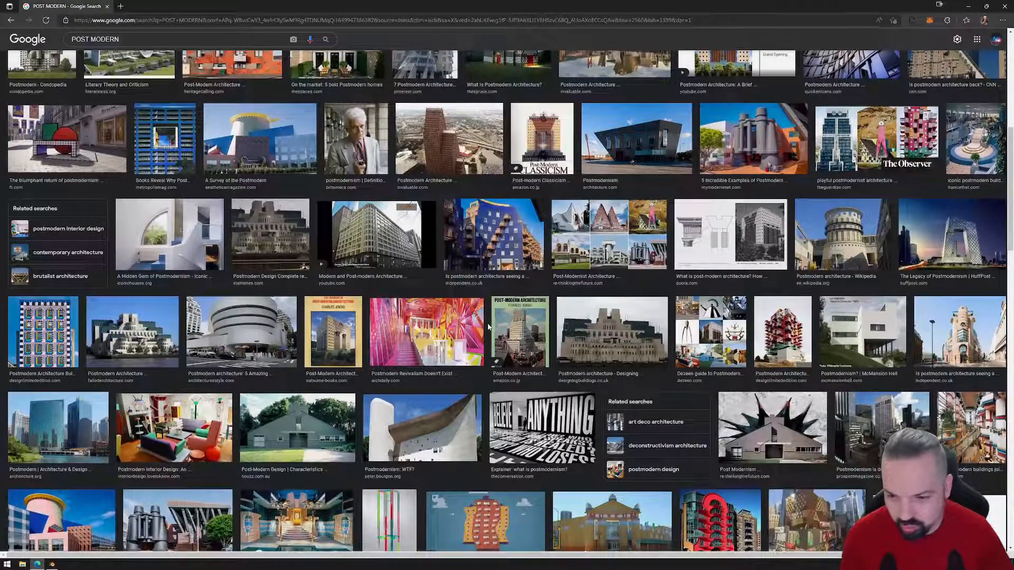
pyautogui.scroll(-1, 484, 333)
pyautogui.scroll(-2, 463, 338)
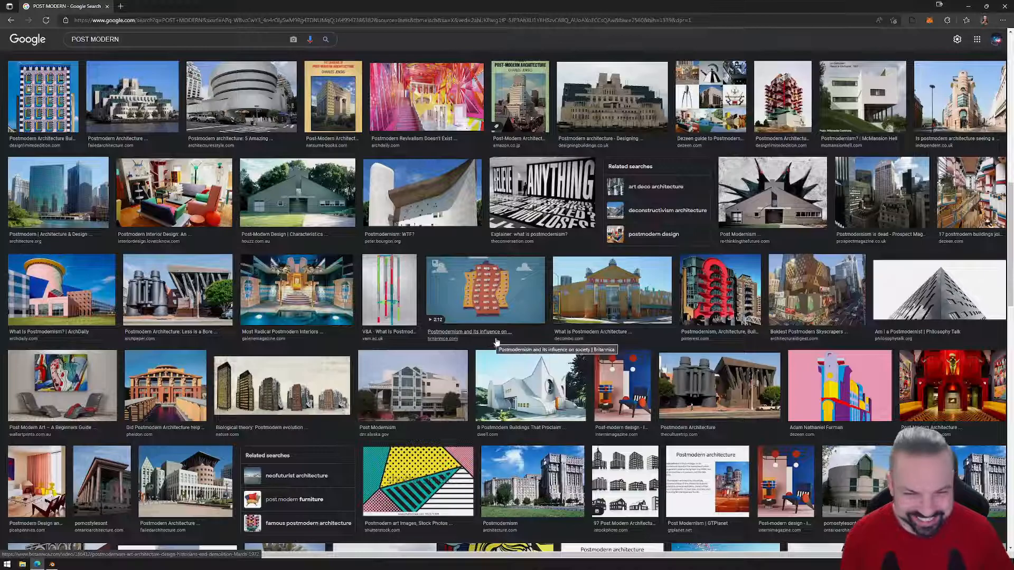
pyautogui.scroll(-1, 561, 339)
pyautogui.scroll(-2, 560, 339)
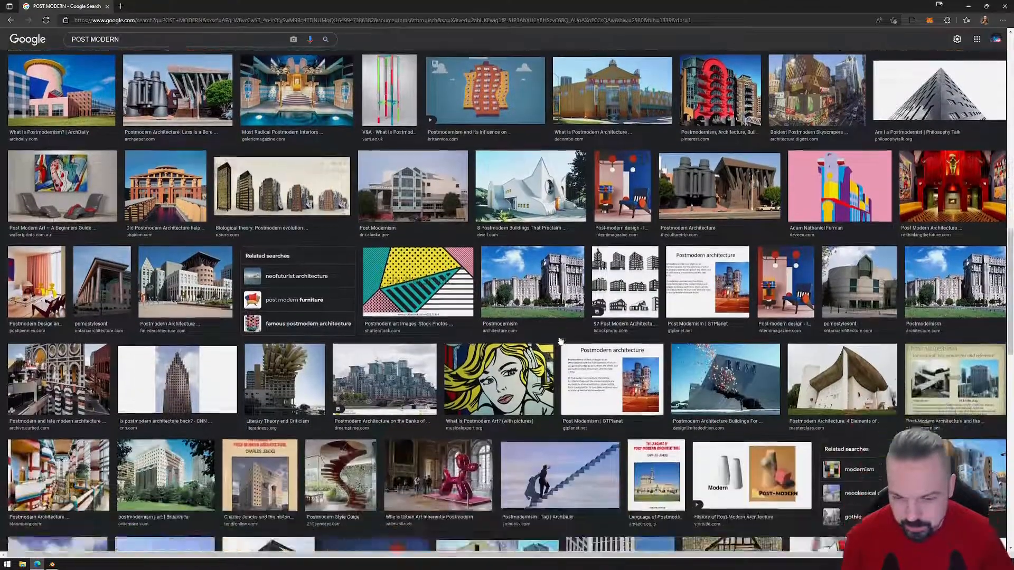
pyautogui.scroll(-2, 560, 340)
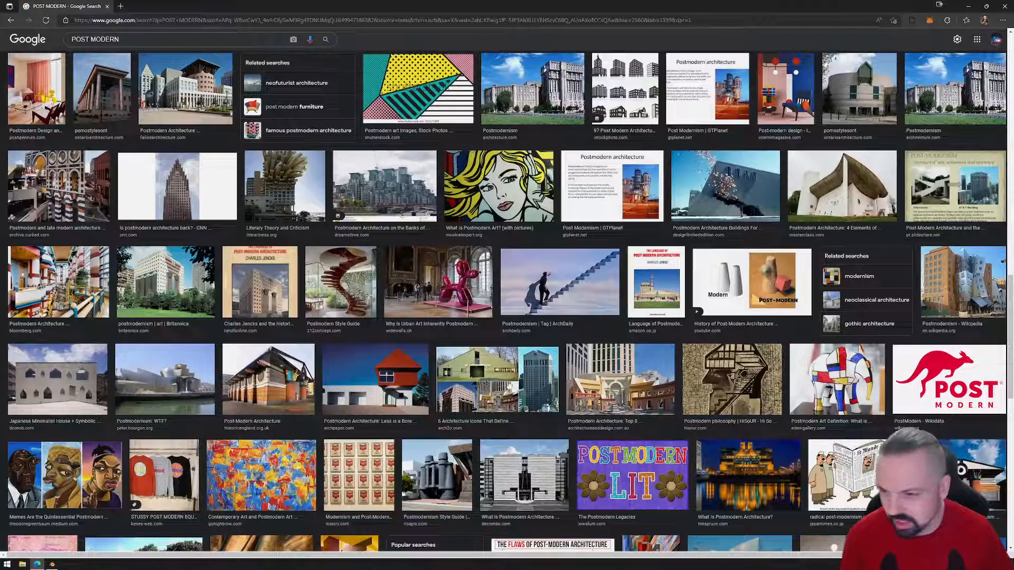
pyautogui.scroll(-1, 569, 362)
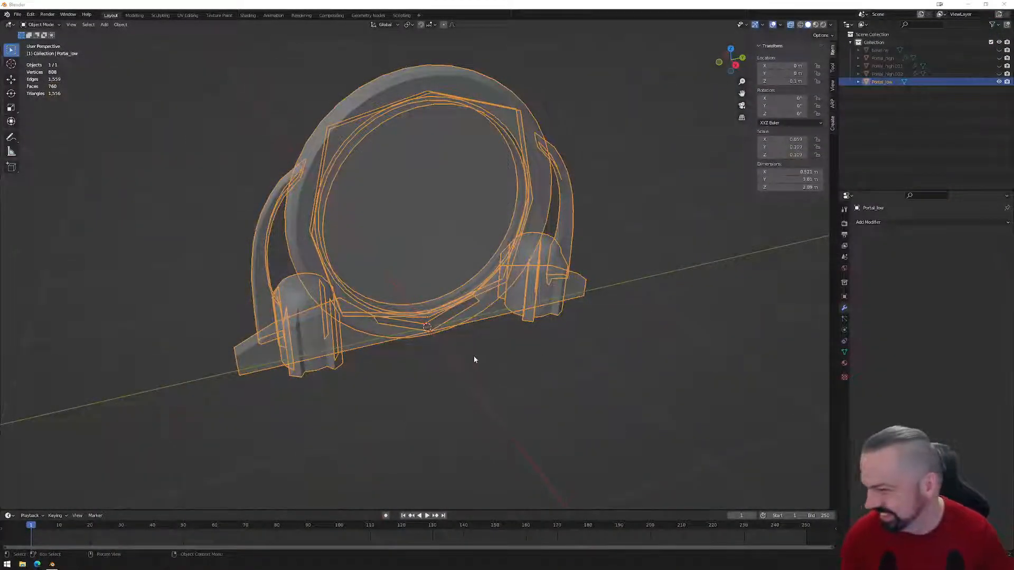
# - Back in Blender, turn X-ray off, hide Portal_low and show the baseline and all Portal_high objects
pyautogui.moveTo(445, 276); pyautogui.dragTo(708, 113, button='middle')
pyautogui.click(790, 24)
pyautogui.moveTo(595, 174); pyautogui.dragTo(511, 357, button='middle')
pyautogui.click(999, 82)
pyautogui.moveTo(998, 74); pyautogui.dragTo(1000, 59)
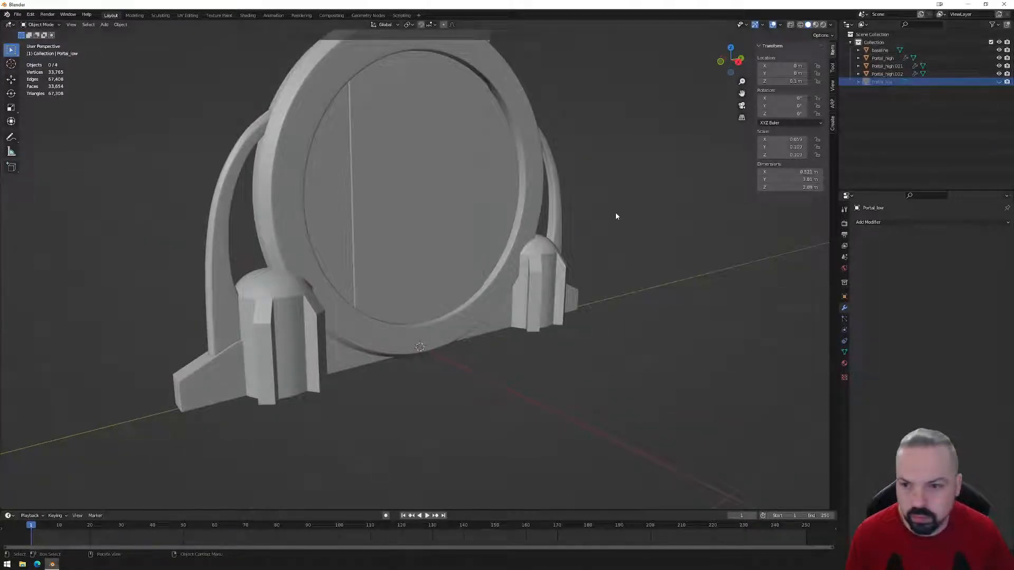
# - Delete the baseline reference block inside the ring
pyautogui.moveTo(616, 211); pyautogui.dragTo(528, 179, button='middle')
pyautogui.click(477, 161)
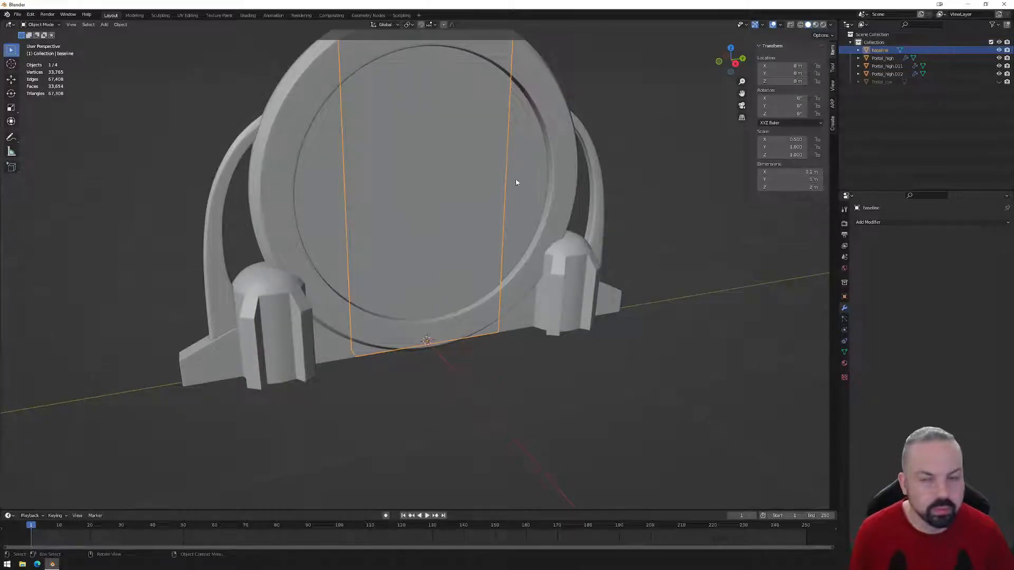
pyautogui.press('Delete')
pyautogui.moveTo(401, 221); pyautogui.dragTo(474, 343, button='middle')
pyautogui.scroll(2, 474, 344)
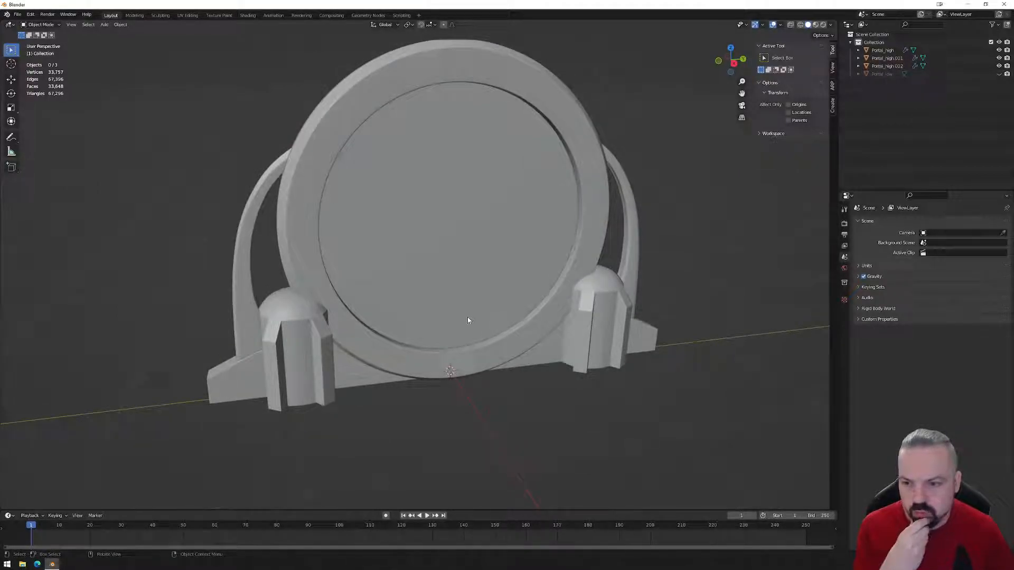
# - Check the high-poly gate's side arms, hide all three Portal_high objects and show only Portal_low
pyautogui.moveTo(249, 319); pyautogui.dragTo(475, 202, button='middle')
pyautogui.click(274, 316)
pyautogui.moveTo(406, 335); pyautogui.dragTo(407, 356, button='middle')
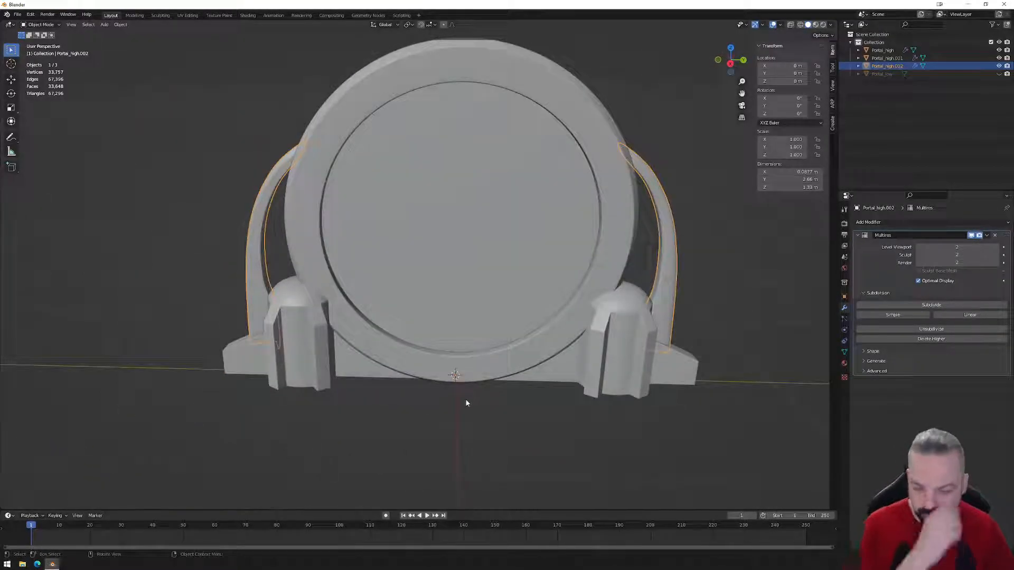
pyautogui.moveTo(459, 407); pyautogui.dragTo(483, 406, button='middle')
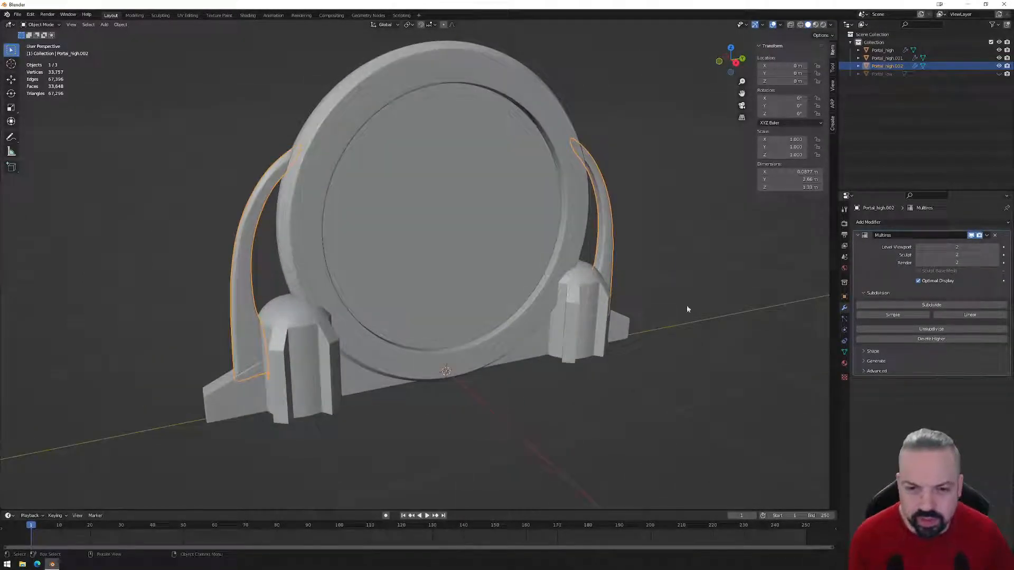
pyautogui.moveTo(999, 66); pyautogui.dragTo(998, 50)
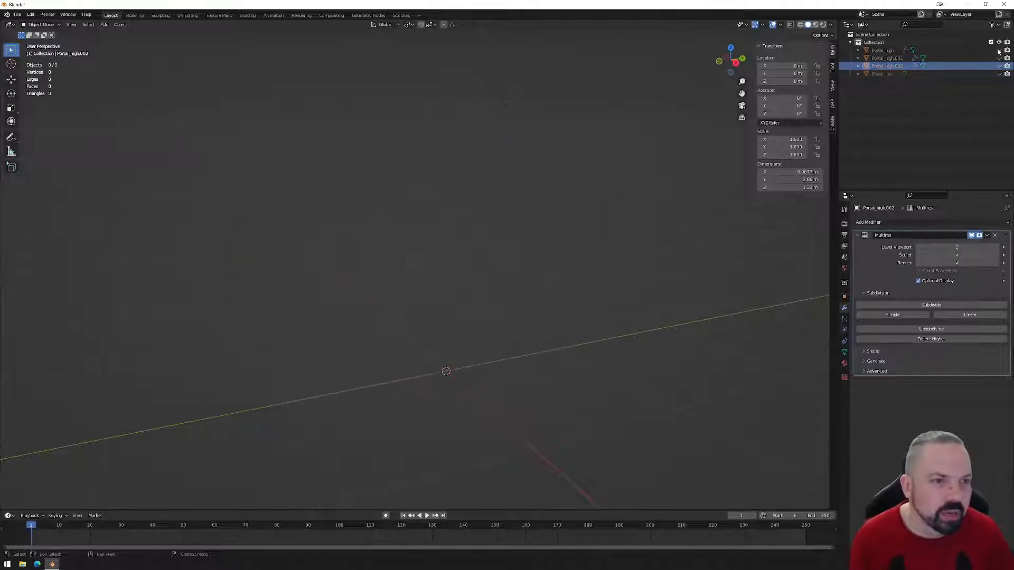
pyautogui.click(982, 75)
pyautogui.click(998, 74)
pyautogui.moveTo(518, 295); pyautogui.dragTo(469, 287, button='middle')
pyautogui.moveTo(410, 240); pyautogui.dragTo(347, 234, button='middle')
pyautogui.scroll(-4, 376, 237)
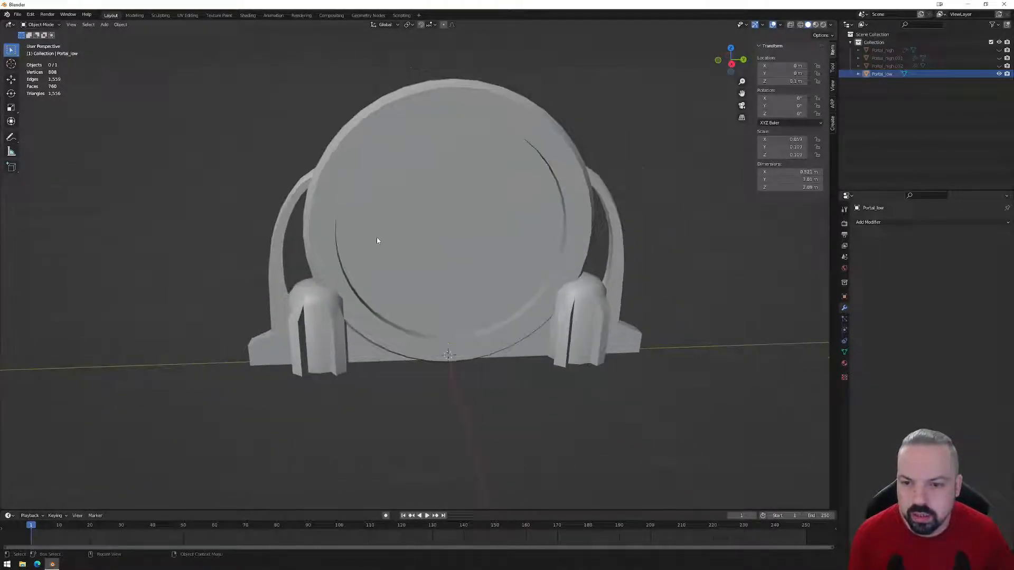
# - Select the whole Portal_low mesh in Edit Mode with X-ray on and disable Auto Smooth in its normals settings
pyautogui.press('Tab')
pyautogui.moveTo(305, 142); pyautogui.dragTo(752, 435)
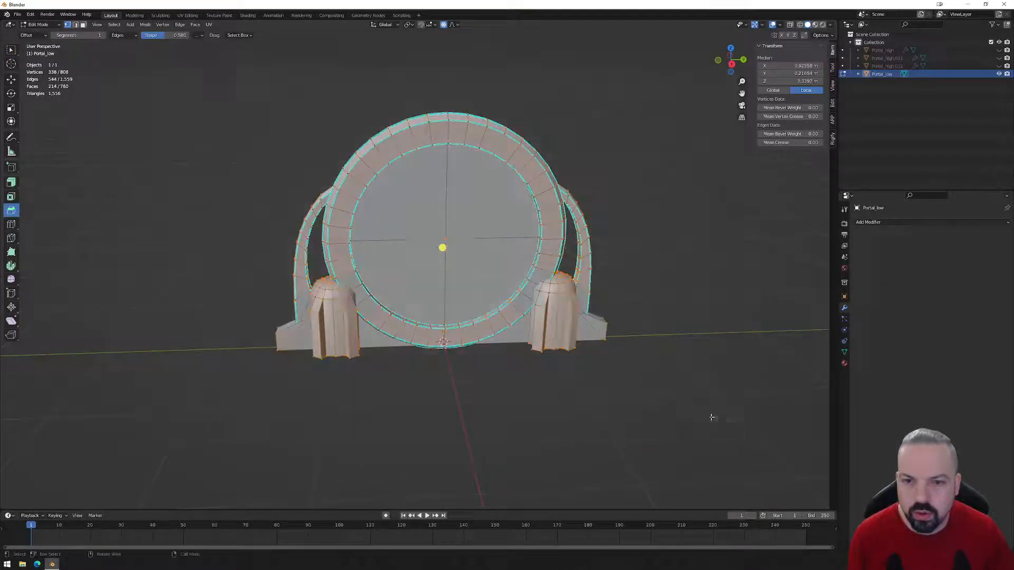
pyautogui.click(844, 352)
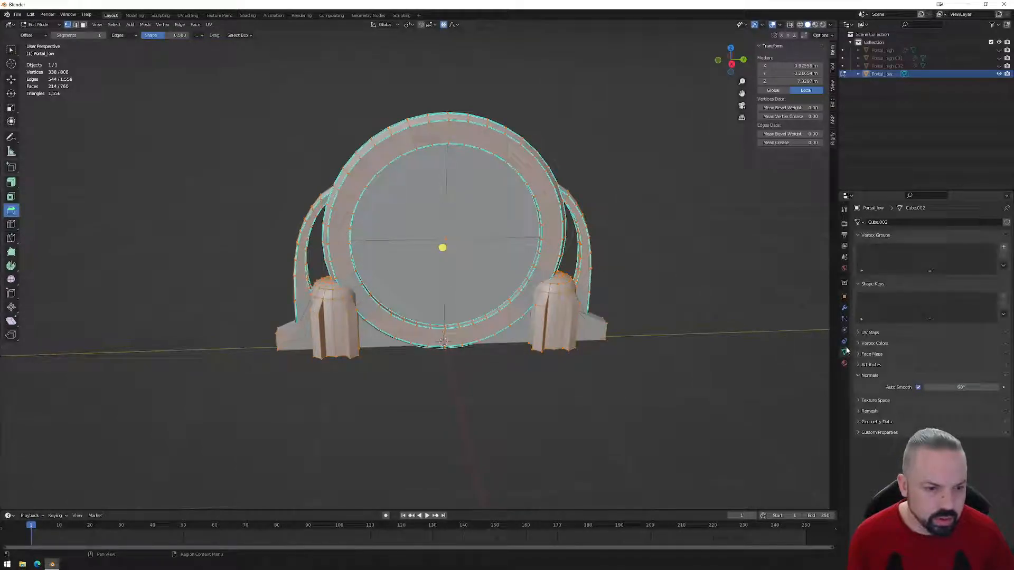
pyautogui.click(709, 305)
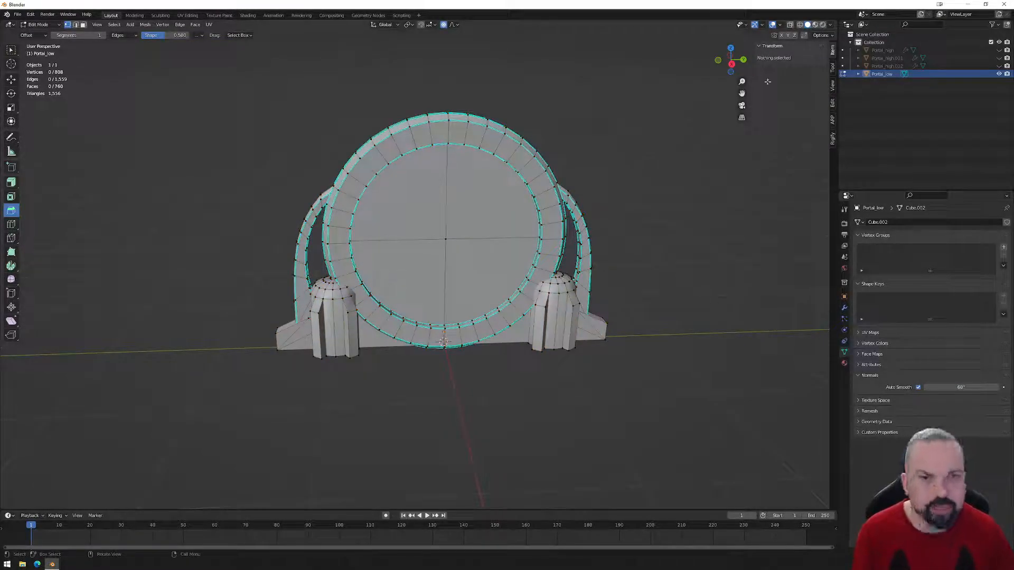
pyautogui.click(790, 25)
pyautogui.moveTo(210, 78); pyautogui.dragTo(708, 421)
pyautogui.click(917, 388)
# - Turn X-ray off, apply Shade Smooth to Portal_low in Object Mode and return to Edit Mode
pyautogui.moveTo(632, 339)
pyautogui.mouseDown(button='middle')
pyautogui.moveTo(651, 337)
pyautogui.moveTo(638, 322)
pyautogui.mouseUp(button='middle')
pyautogui.press('Tab')
pyautogui.click(790, 25)
pyautogui.moveTo(555, 227)
pyautogui.mouseDown(button='middle')
pyautogui.moveTo(600, 229)
pyautogui.moveTo(563, 221)
pyautogui.mouseUp(button='middle')
pyautogui.click(121, 24)
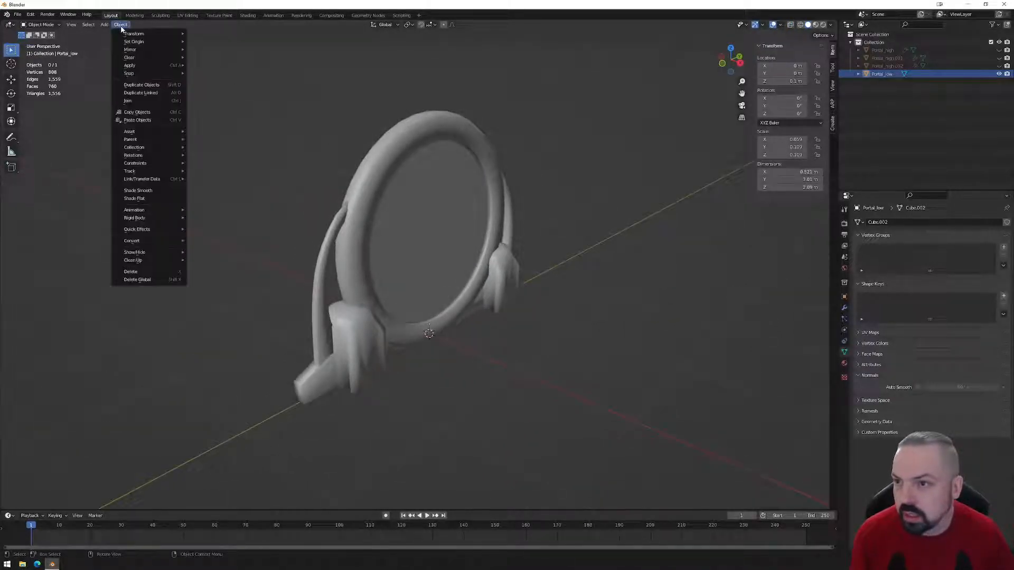
pyautogui.click(152, 190)
pyautogui.moveTo(411, 290); pyautogui.dragTo(565, 346, button='middle')
pyautogui.scroll(4, 384, 291)
pyautogui.scroll(-4, 461, 322)
pyautogui.scroll(3, 494, 347)
pyautogui.click(560, 341)
pyautogui.press('Tab')
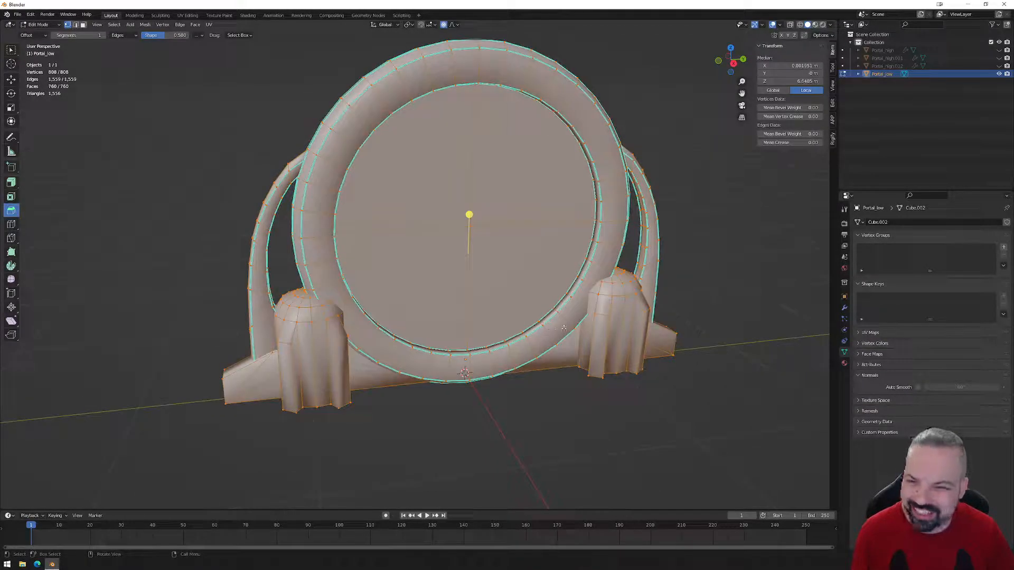
pyautogui.keyDown('alt'); pyautogui.click(574, 303); pyautogui.keyUp('alt')
pyautogui.moveTo(418, 318); pyautogui.dragTo(440, 327, button='middle')
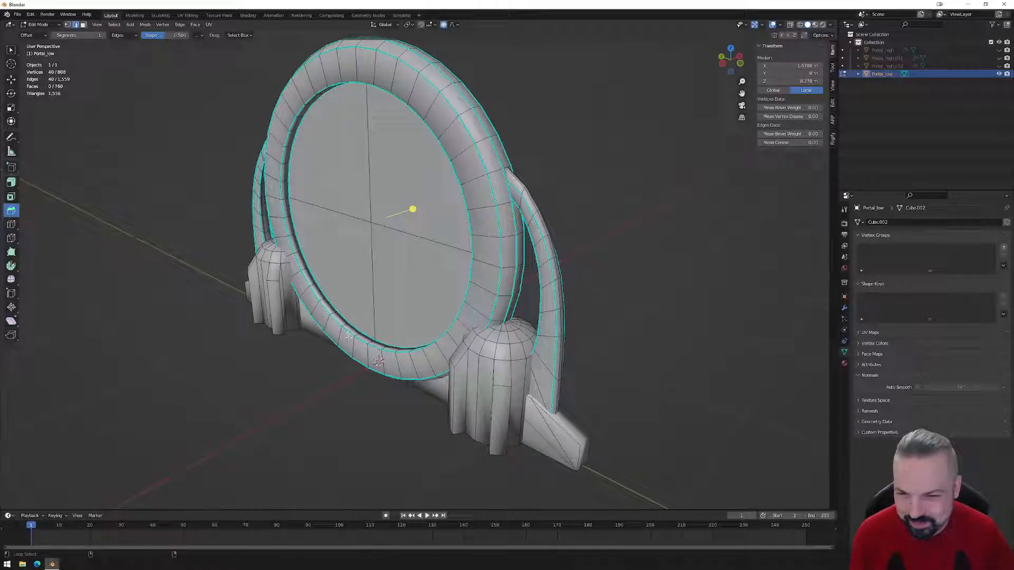
pyautogui.rightClick(356, 343)
pyautogui.moveTo(355, 345)
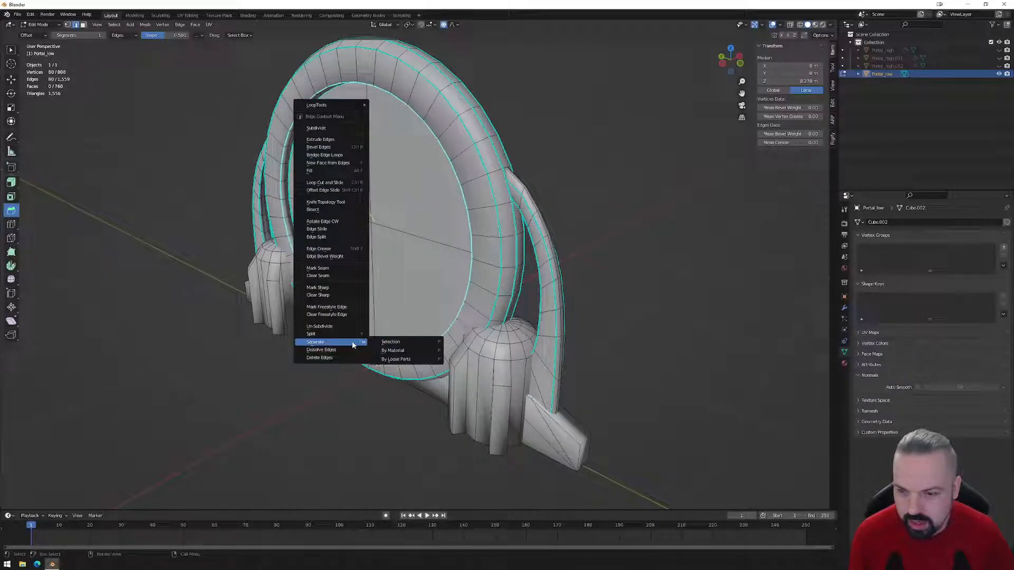
pyautogui.scroll(-3, 425, 272)
# - Turn X-ray on, select the whole Portal_low mesh and clear the sharp marks from all its edges
pyautogui.moveTo(196, 59); pyautogui.dragTo(680, 429)
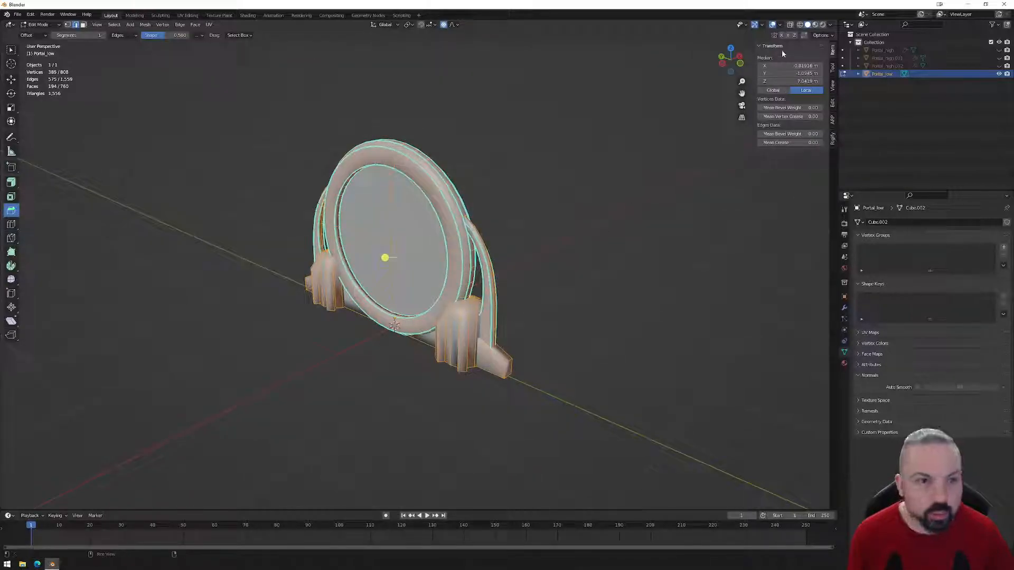
pyautogui.click(790, 25)
pyautogui.moveTo(237, 74); pyautogui.dragTo(647, 421)
pyautogui.rightClick(502, 299)
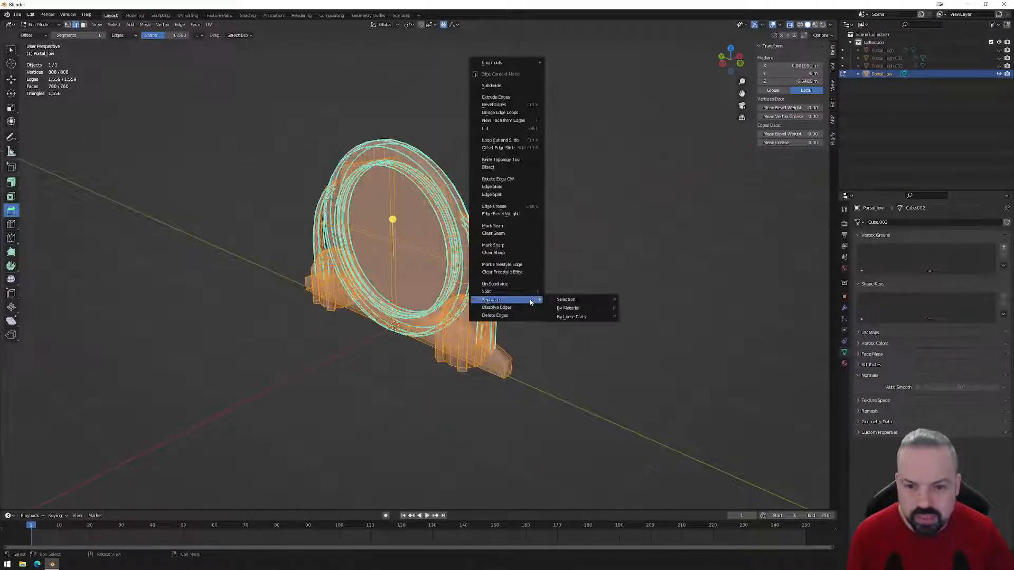
pyautogui.click(493, 245)
pyautogui.moveTo(475, 275); pyautogui.dragTo(401, 328, button='middle')
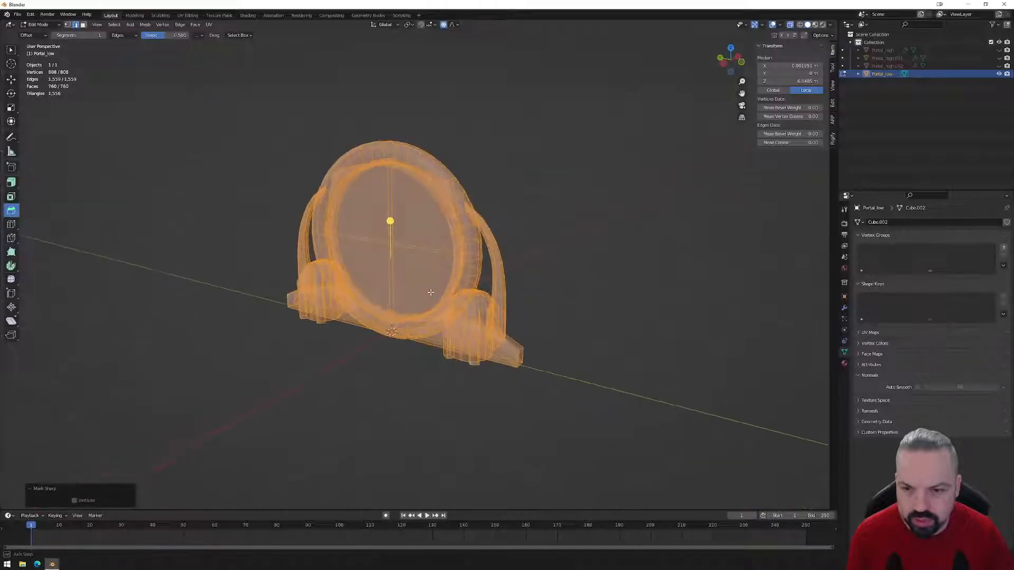
# - Select the two edge loops around the ring's inner opening and mark them as seams
pyautogui.scroll(4, 396, 335)
pyautogui.keyDown('alt'); pyautogui.click(375, 344); pyautogui.keyUp('alt')
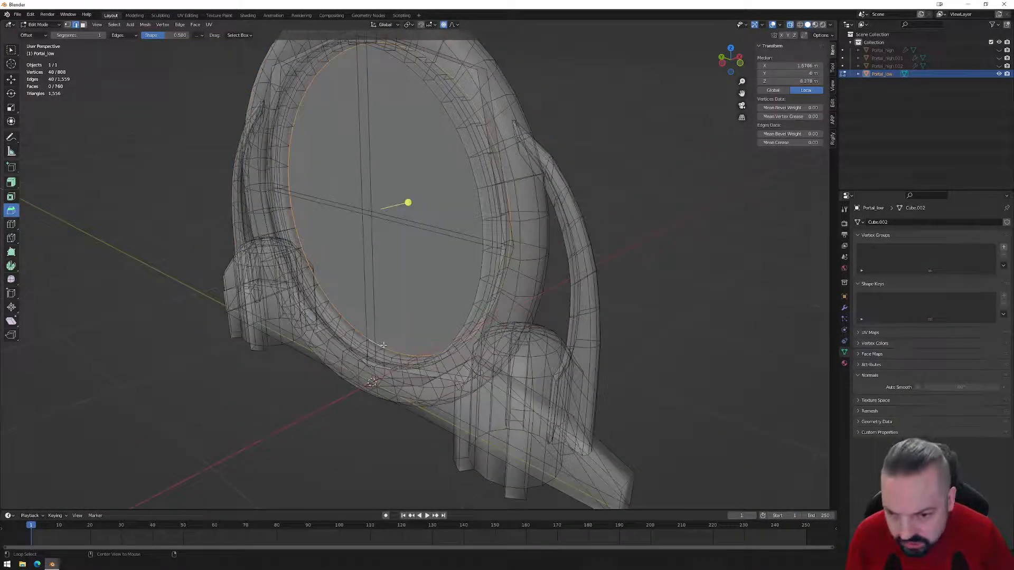
pyautogui.keyDown('alt'); pyautogui.keyDown('shift'); pyautogui.click(336, 348); pyautogui.keyUp('shift'); pyautogui.keyUp('alt')
pyautogui.rightClick(350, 353)
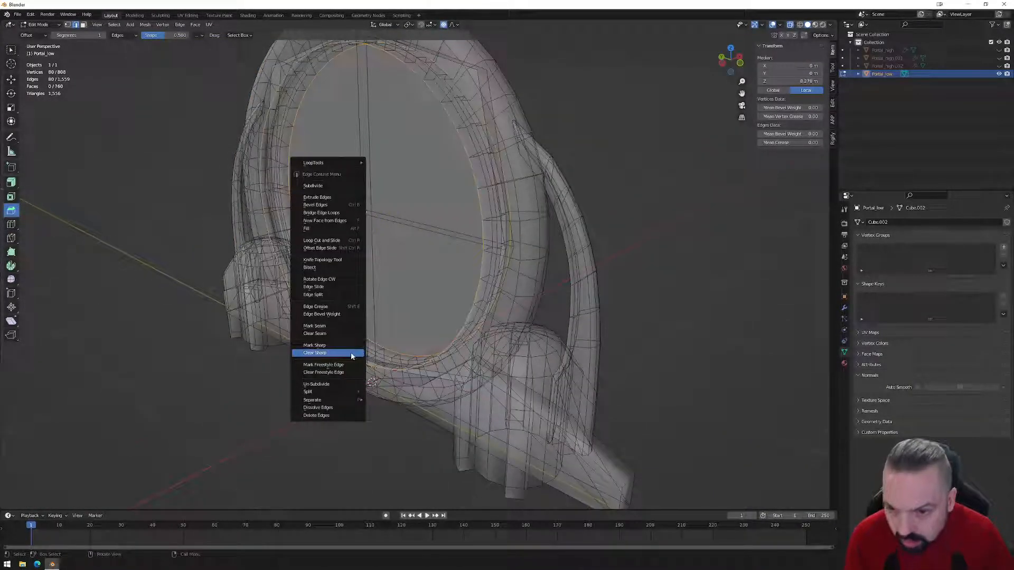
pyautogui.moveTo(396, 319); pyautogui.dragTo(418, 323, button='middle')
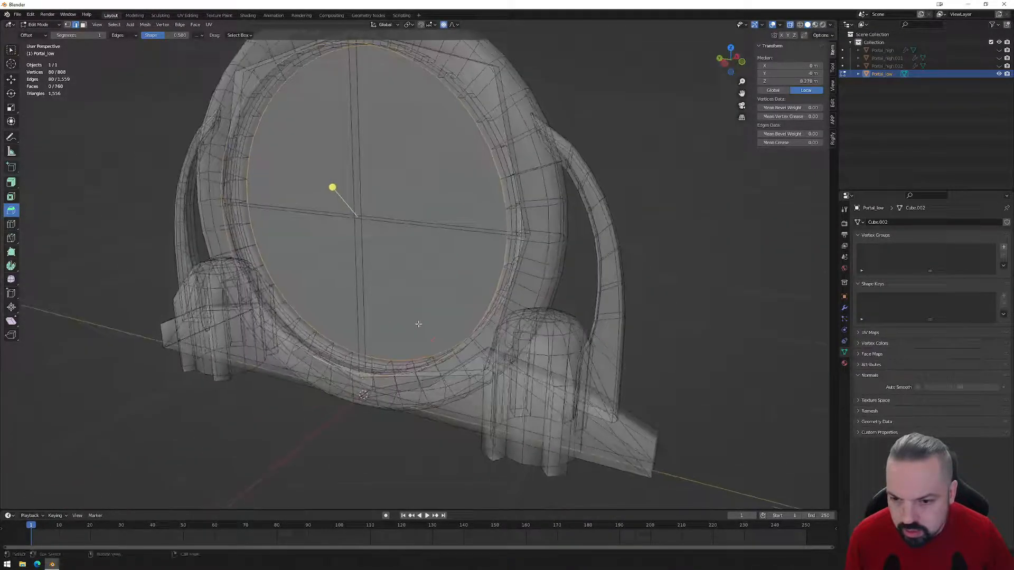
pyautogui.rightClick(332, 352)
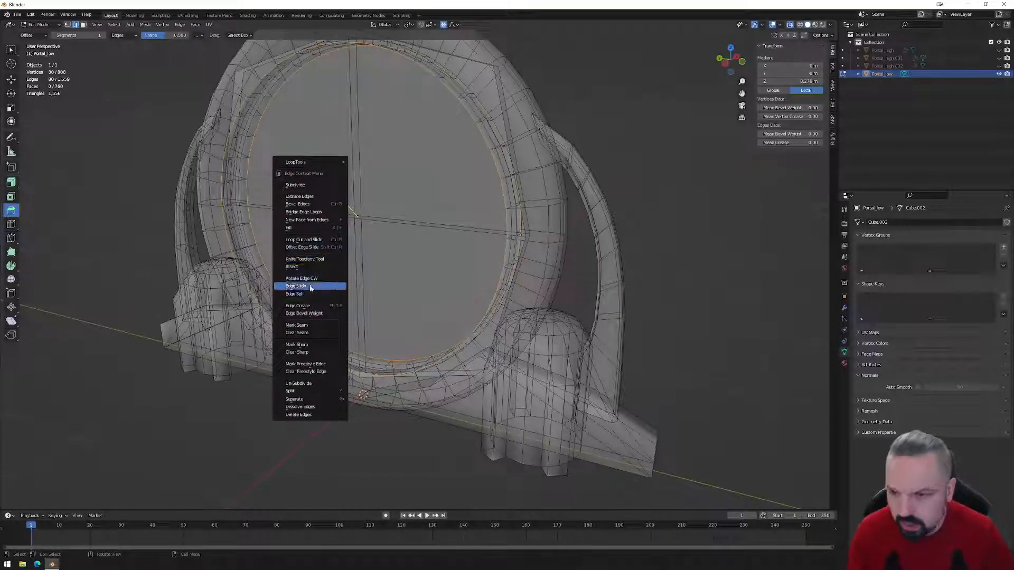
pyautogui.click(307, 325)
pyautogui.moveTo(324, 345); pyautogui.dragTo(355, 334, button='middle')
# - Select the edge loop around the outside of the ring and mark it as a seam
pyautogui.moveTo(475, 263); pyautogui.dragTo(456, 134, button='middle')
pyautogui.keyDown('alt'); pyautogui.click(446, 122); pyautogui.keyUp('alt')
pyautogui.rightClick(505, 174)
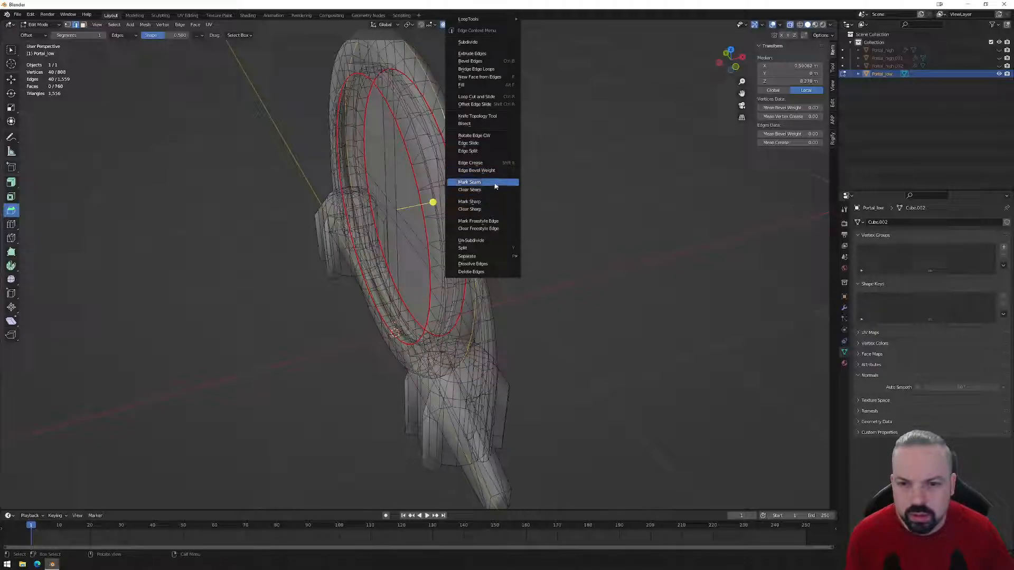
pyautogui.click(494, 182)
pyautogui.moveTo(495, 182); pyautogui.dragTo(617, 303, button='middle')
# - Switch to face selection and delete three hidden faces where the side arm's base ends inside the pillar
pyautogui.scroll(1, 574, 288)
pyautogui.keyDown('alt'); pyautogui.click(577, 293); pyautogui.keyUp('alt')
pyautogui.scroll(1, 608, 338)
pyautogui.keyDown('shift'); pyautogui.moveTo(605, 351); pyautogui.dragTo(691, 398, button='middle'); pyautogui.keyUp('shift')
pyautogui.scroll(3, 574, 319)
pyautogui.press('3')
pyautogui.click(717, 377)
pyautogui.keyDown('shift'); pyautogui.click(722, 378); pyautogui.keyUp('shift')
pyautogui.keyDown('shift'); pyautogui.click(724, 380); pyautogui.keyUp('shift')
pyautogui.press('x')
pyautogui.click(713, 401)
# - Delete the four leftover vertices of the side arm's end inside the same pillar
pyautogui.click(654, 367)
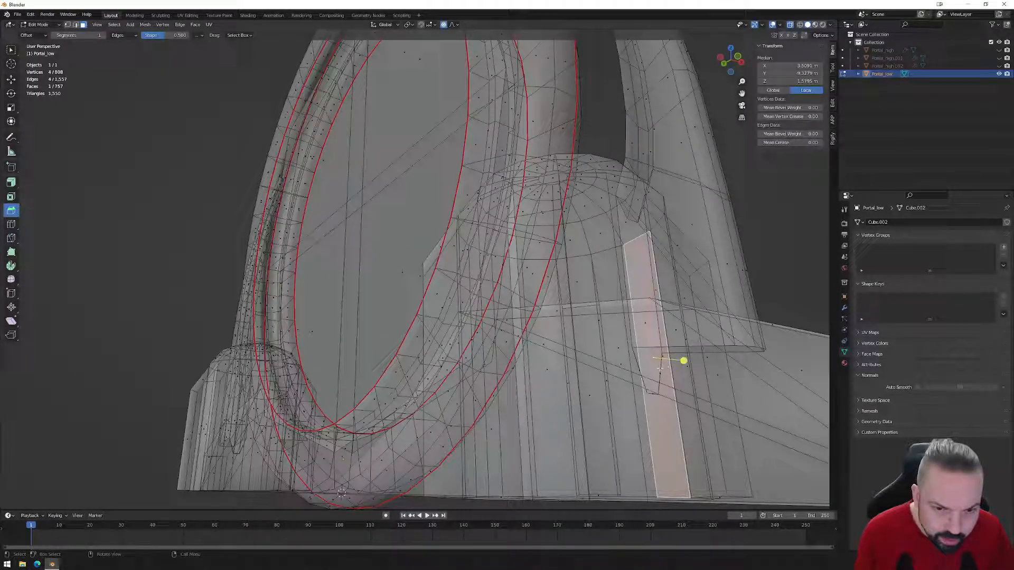
pyautogui.click(660, 368)
pyautogui.moveTo(681, 347); pyautogui.dragTo(661, 296, button='middle')
pyautogui.click(659, 294)
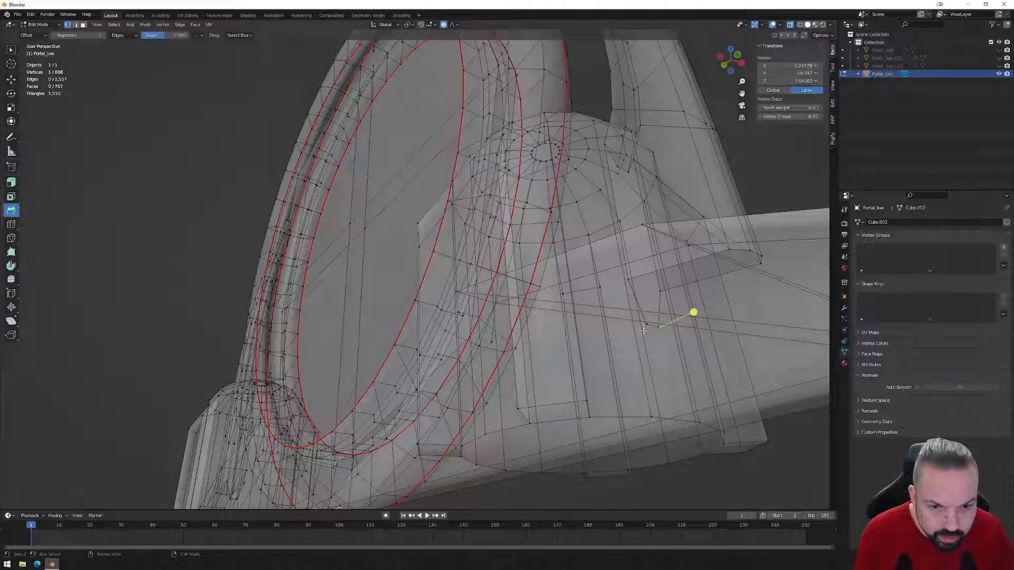
pyautogui.moveTo(665, 322); pyautogui.dragTo(666, 324)
pyautogui.press('x')
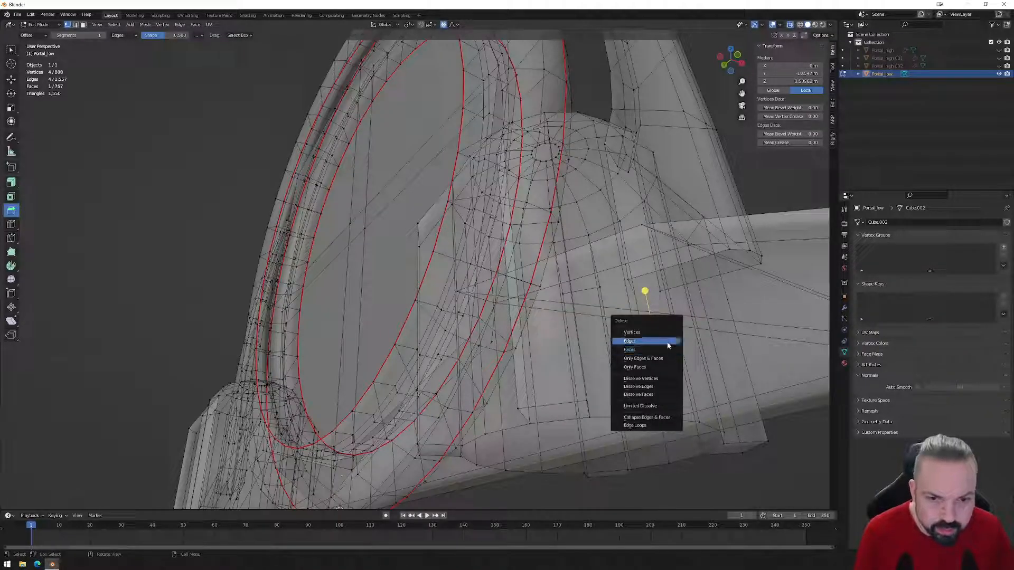
pyautogui.click(668, 345)
pyautogui.hotkey('ctrl', 'z')
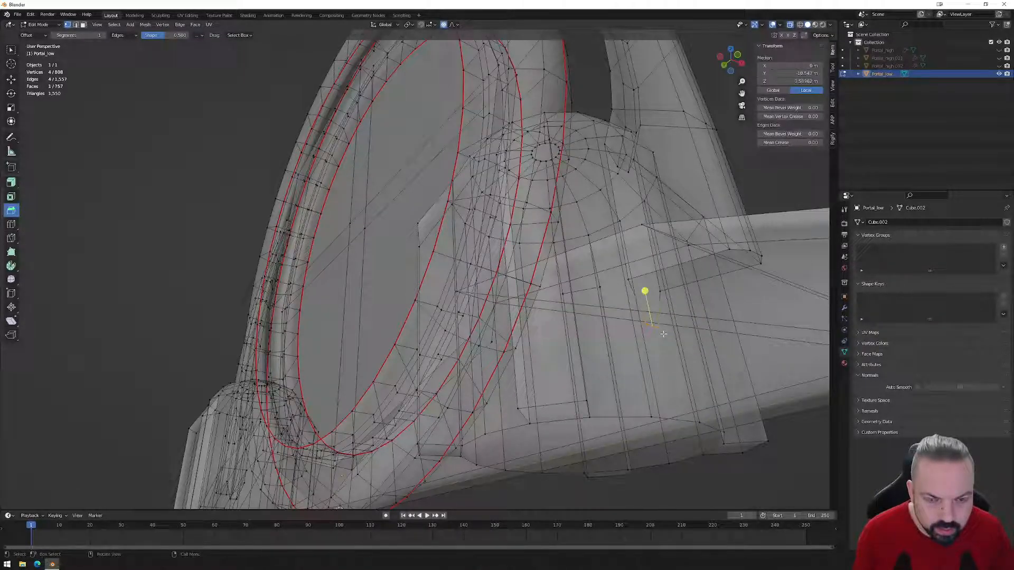
pyautogui.rightClick(671, 344)
pyautogui.press('Escape')
pyautogui.press('x')
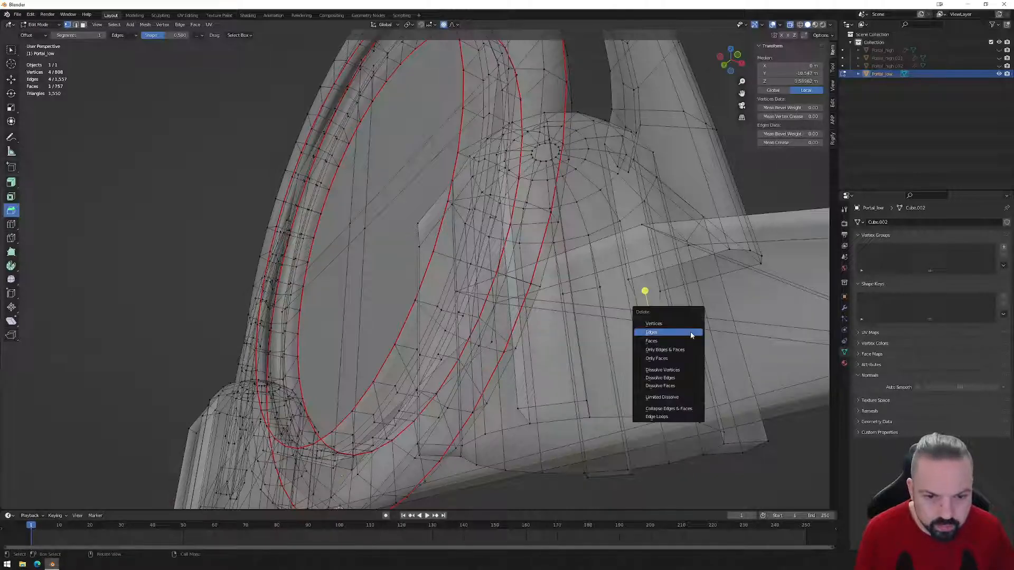
pyautogui.click(684, 325)
# - Delete the matching hidden side-arm vertices inside the opposite pillar
pyautogui.moveTo(446, 355); pyautogui.dragTo(391, 317, button='middle')
pyautogui.scroll(-3, 421, 338)
pyautogui.scroll(5, 391, 316)
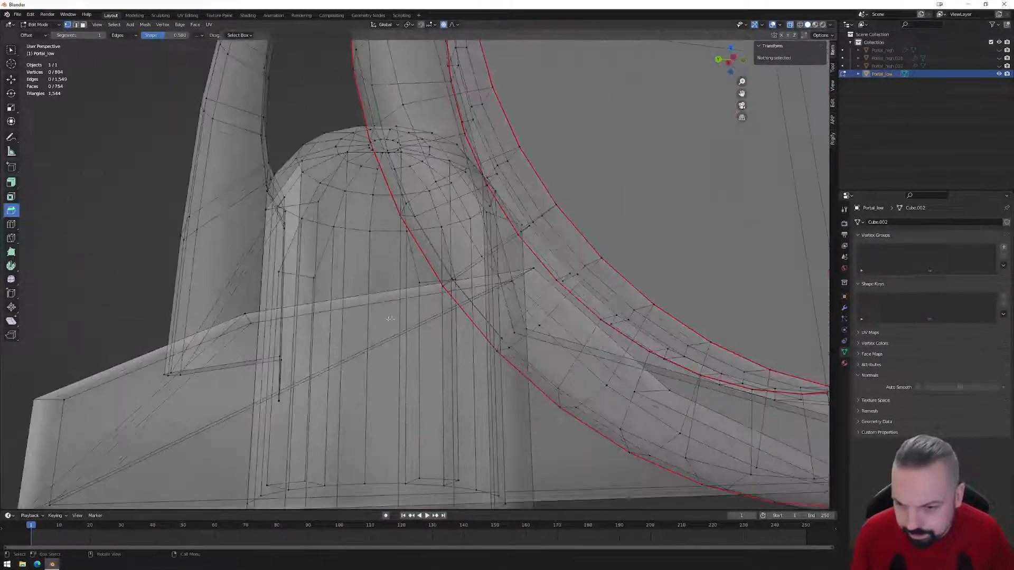
pyautogui.moveTo(287, 388); pyautogui.dragTo(290, 332)
pyautogui.moveTo(325, 384); pyautogui.dragTo(489, 394, button='middle')
pyautogui.press('x')
pyautogui.click(300, 394)
pyautogui.scroll(-4, 326, 379)
pyautogui.press('Tab')
pyautogui.press('Tab')
# - Select all front and back faces of the central disc inside the ring
pyautogui.moveTo(496, 107); pyautogui.dragTo(489, 204, button='middle')
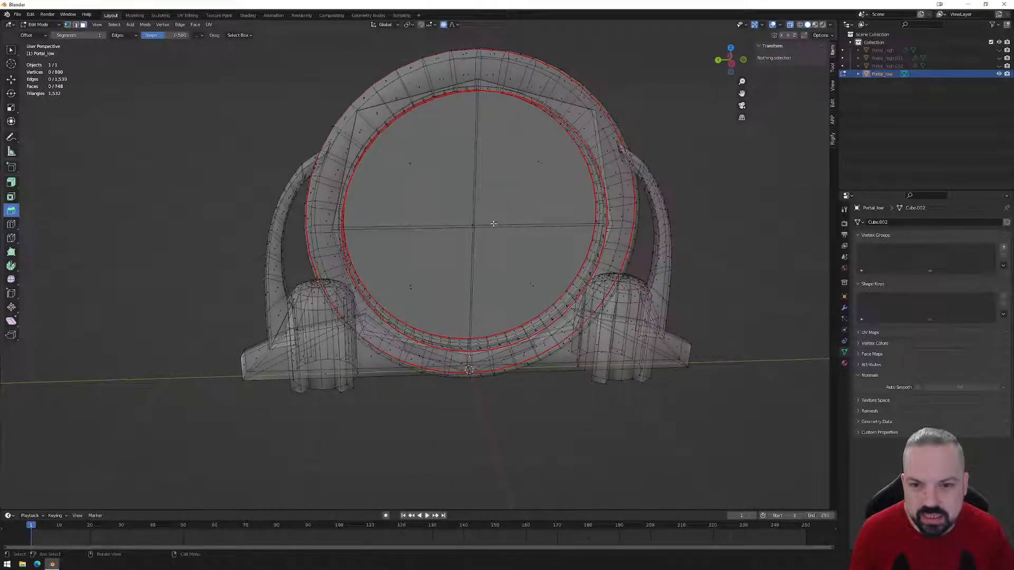
pyautogui.click(545, 162)
pyautogui.keyDown('shift'); pyautogui.click(412, 179); pyautogui.keyUp('shift')
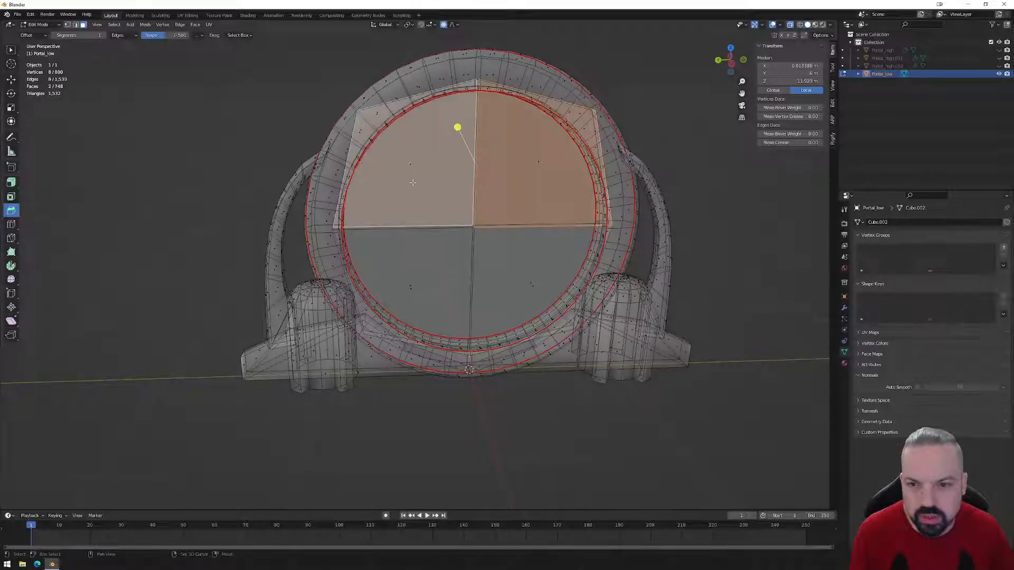
pyautogui.moveTo(401, 157); pyautogui.dragTo(547, 300)
pyautogui.moveTo(478, 288); pyautogui.dragTo(595, 264, button='middle')
pyautogui.press('g')
pyautogui.press('x')
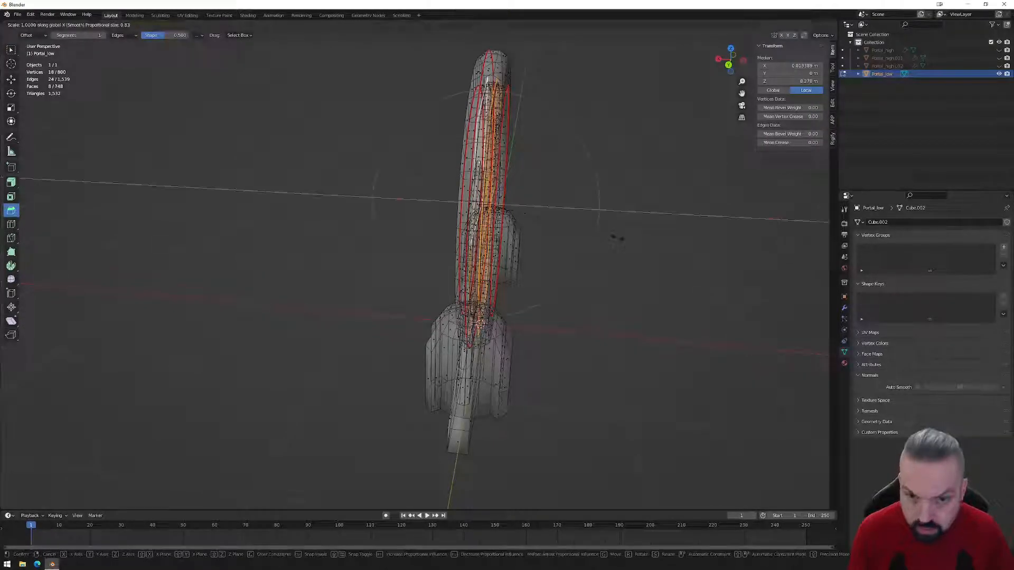
pyautogui.rightClick(590, 237)
# - With proportional editing off, scale the selected disc faces to about 0.41 along X and return to Object Mode
pyautogui.moveTo(621, 243); pyautogui.dragTo(580, 239, button='middle')
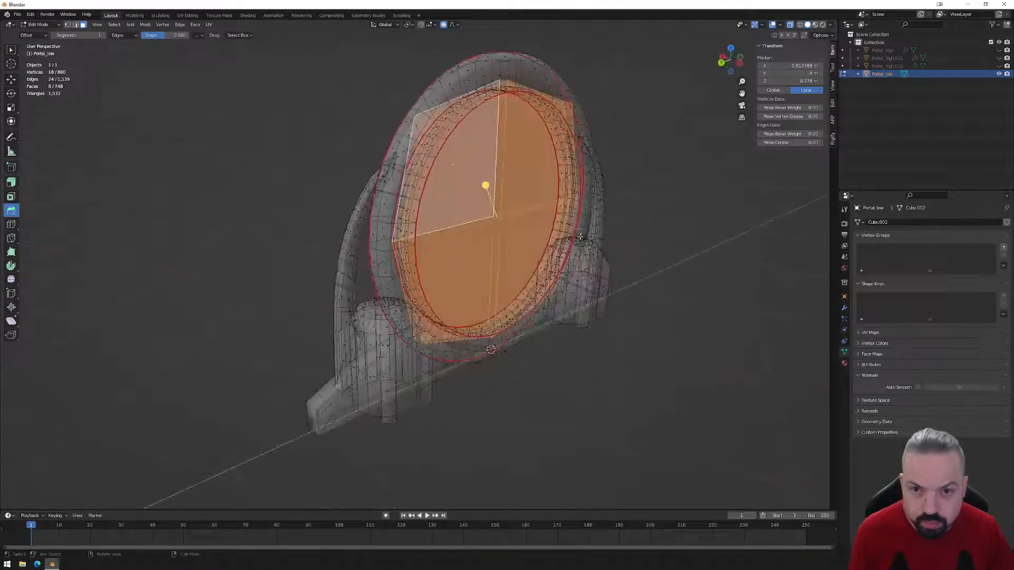
pyautogui.moveTo(472, 191); pyautogui.dragTo(507, 206, button='middle')
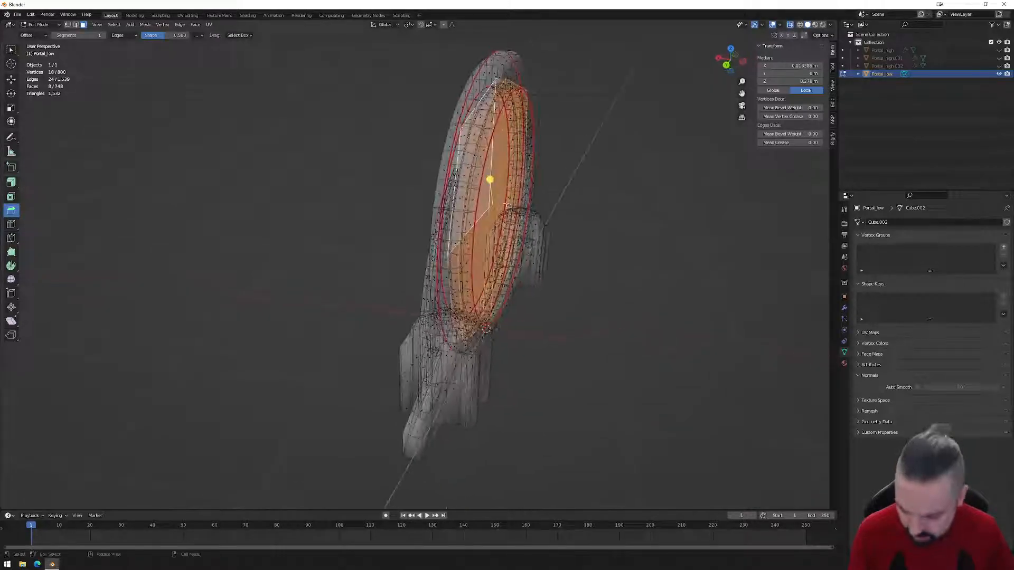
pyautogui.press('s')
pyautogui.press('x')
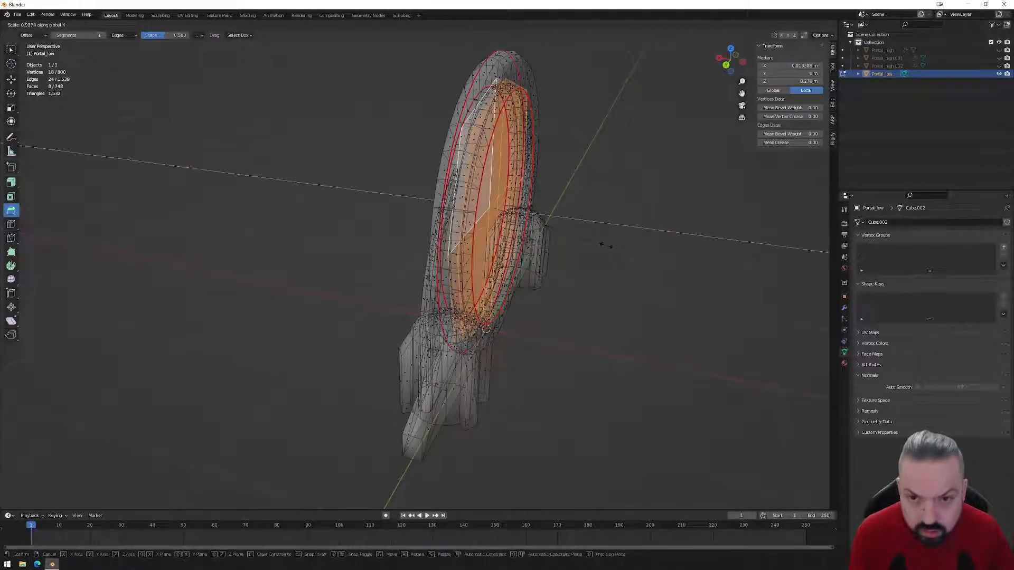
pyautogui.click(552, 240)
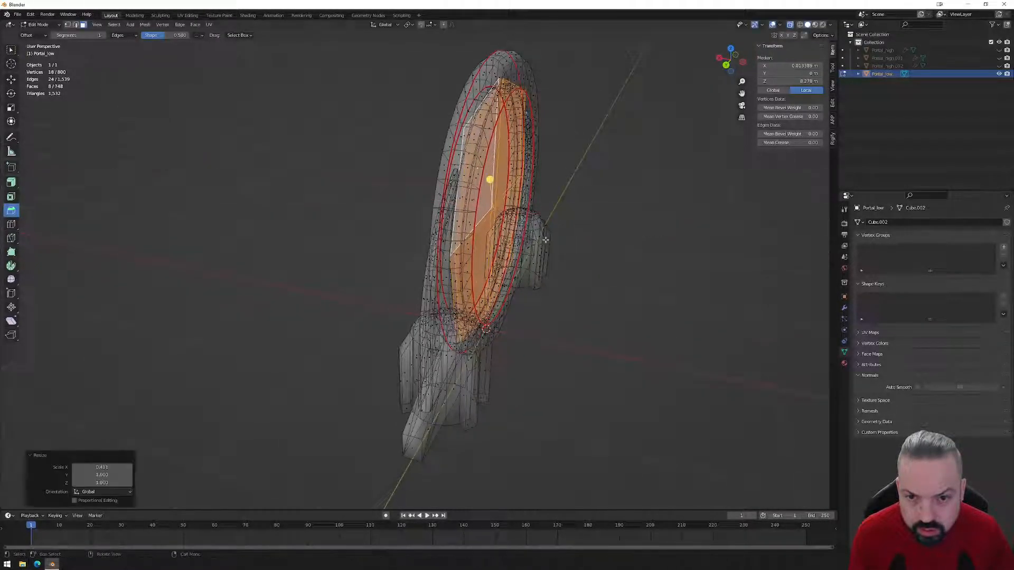
pyautogui.moveTo(551, 240); pyautogui.dragTo(505, 243, button='middle')
pyautogui.press('Tab')
pyautogui.moveTo(531, 293); pyautogui.dragTo(540, 218, button='middle')
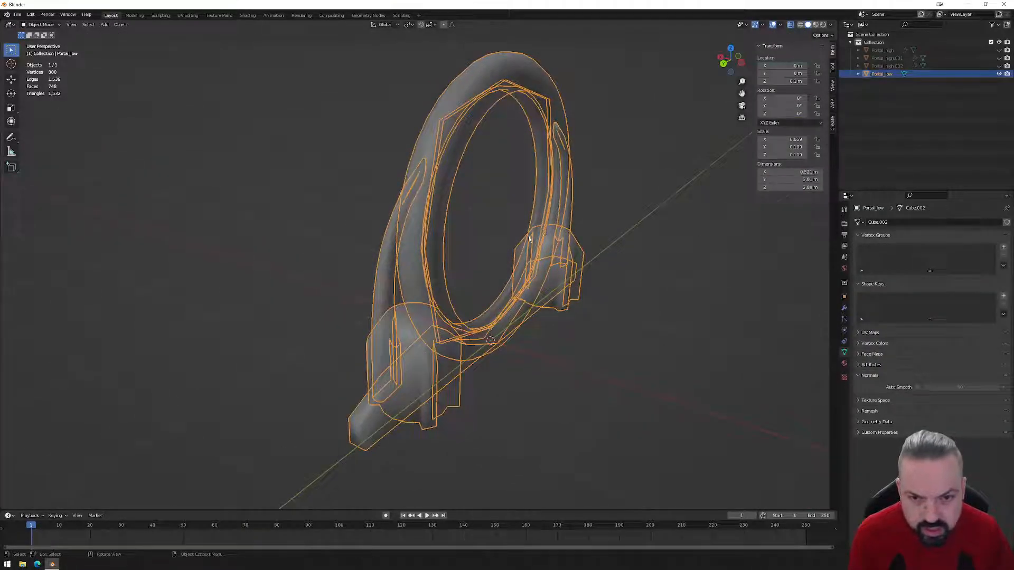
# - Inset the portal's central disc faces and scale the inset faces down to about 0.81
pyautogui.press('KP_1')
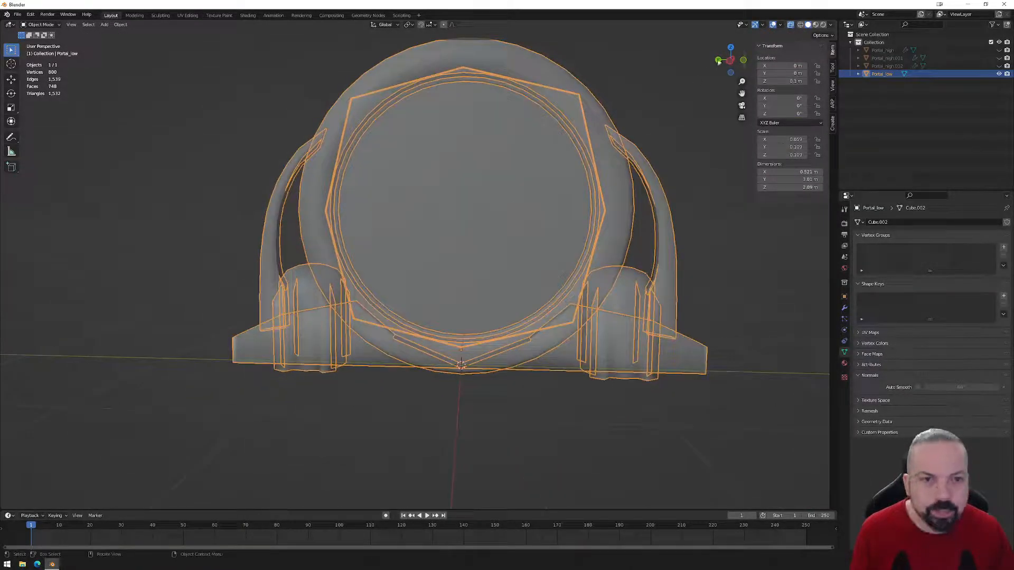
pyautogui.click(731, 63)
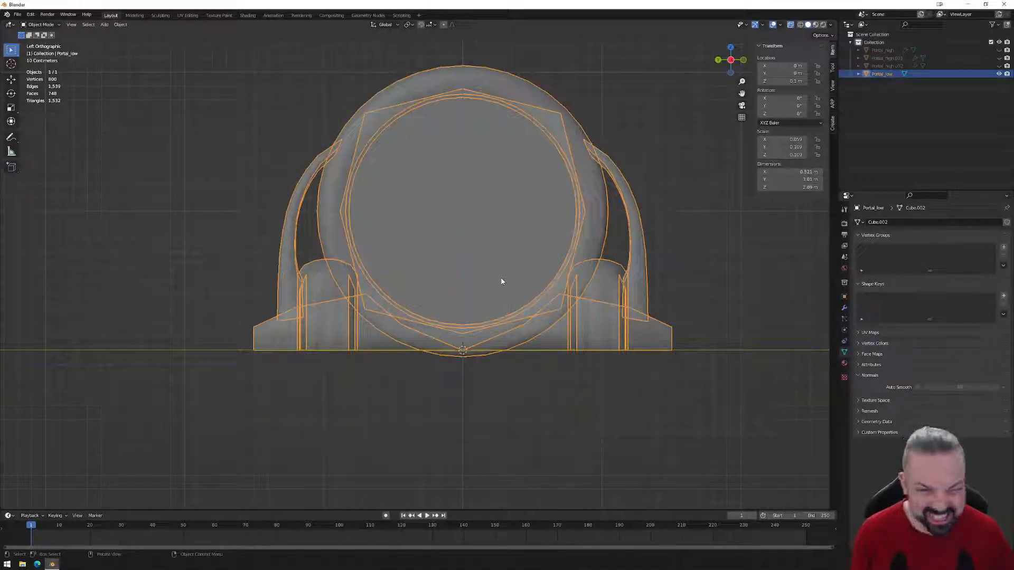
pyautogui.moveTo(506, 287)
pyautogui.mouseDown(button='middle')
pyautogui.moveTo(525, 294)
pyautogui.moveTo(516, 300)
pyautogui.mouseUp(button='middle')
pyautogui.press('Tab')
pyautogui.moveTo(509, 246); pyautogui.dragTo(507, 242, button='middle')
pyautogui.moveTo(378, 137); pyautogui.dragTo(446, 208)
pyautogui.moveTo(540, 285); pyautogui.dragTo(537, 286)
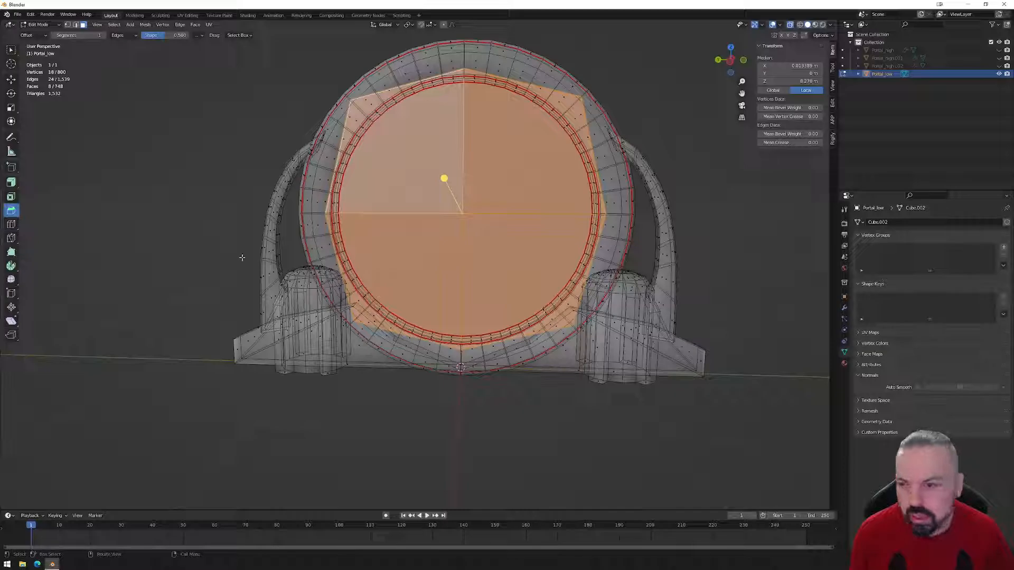
pyautogui.click(12, 197)
pyautogui.moveTo(482, 234); pyautogui.dragTo(462, 216)
pyautogui.click(730, 60)
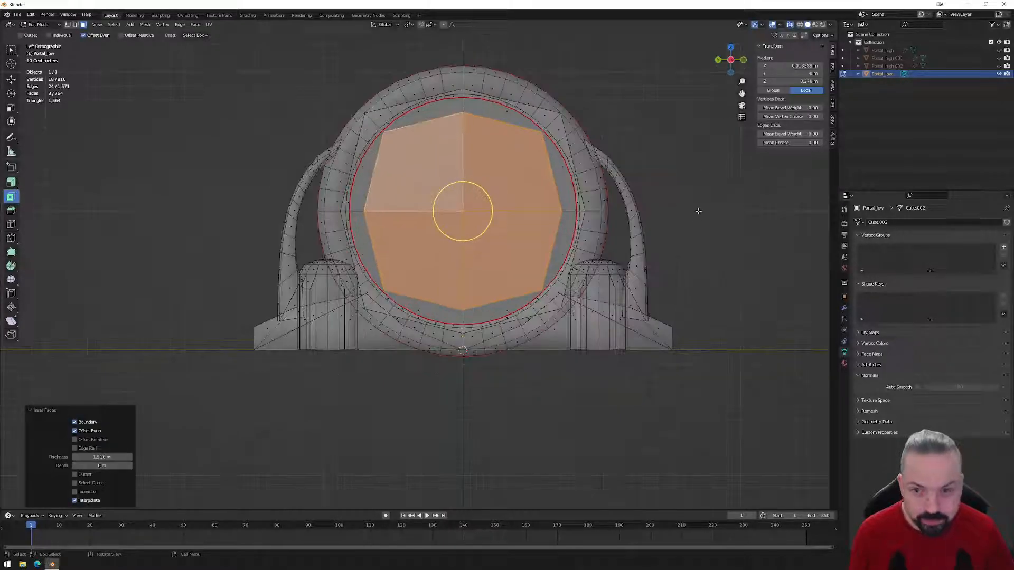
pyautogui.press('s')
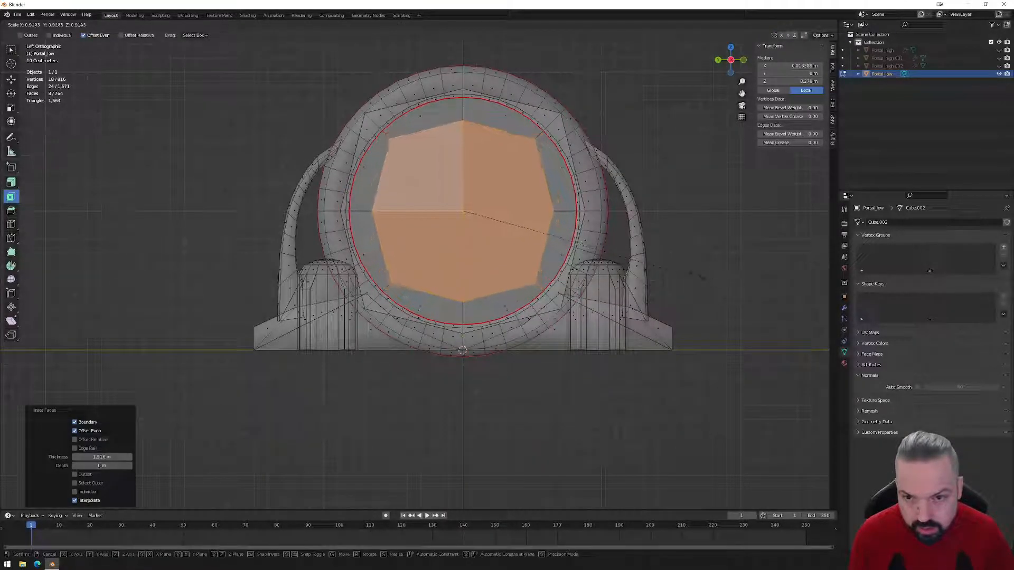
pyautogui.click(662, 293)
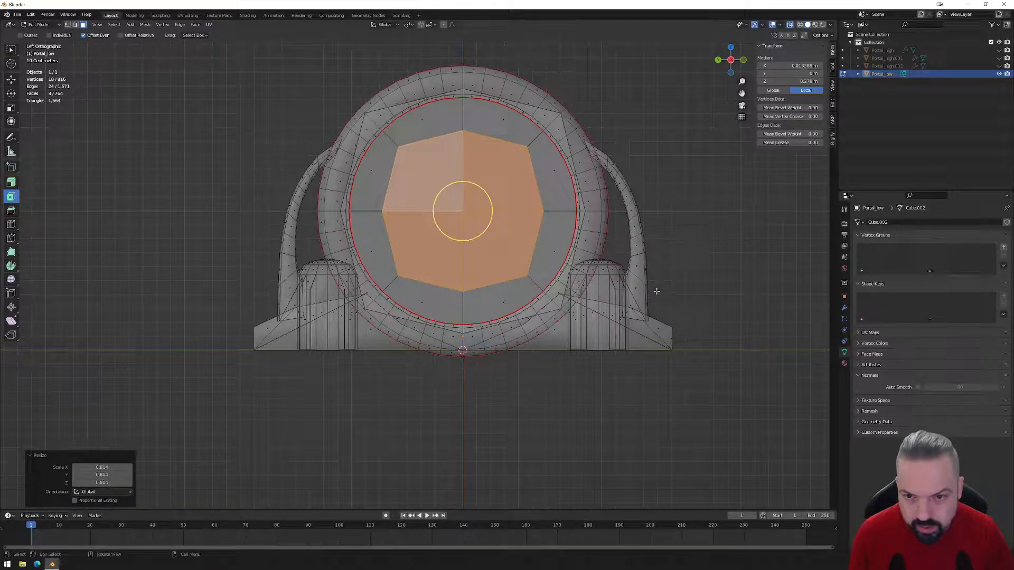
# - Inset the disc's inner faces a second time, scale them down around the centre, and return to Object Mode
pyautogui.moveTo(484, 234); pyautogui.dragTo(466, 220)
pyautogui.press('s')
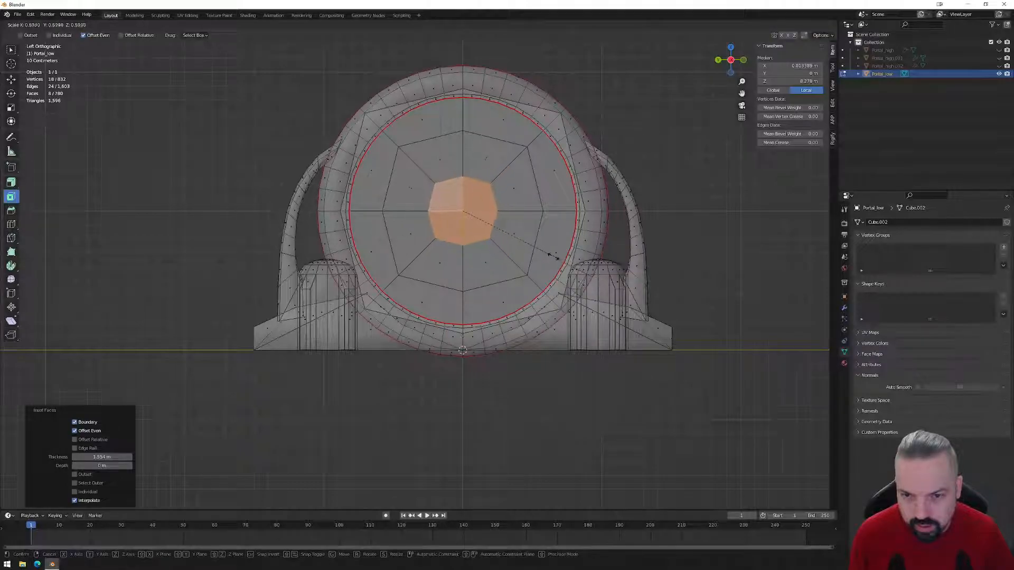
pyautogui.click(559, 258)
pyautogui.moveTo(460, 254); pyautogui.dragTo(490, 282, button='middle')
pyautogui.press('Tab')
pyautogui.moveTo(588, 288); pyautogui.dragTo(554, 285, button='middle')
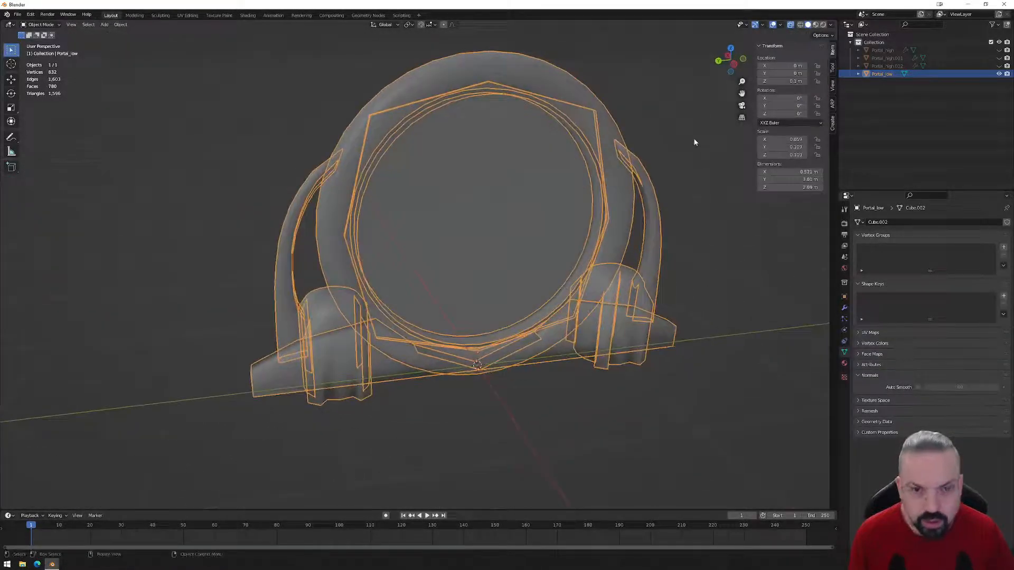
pyautogui.click(693, 139)
# - Turn off X-ray and mark the inner edge loops of both side arches as seams
pyautogui.click(791, 26)
pyautogui.moveTo(545, 188)
pyautogui.mouseDown(button='middle')
pyautogui.moveTo(604, 183)
pyautogui.moveTo(592, 195)
pyautogui.moveTo(548, 173)
pyautogui.moveTo(546, 192)
pyautogui.mouseUp(button='middle')
pyautogui.click(628, 229)
pyautogui.press('Tab')
pyautogui.moveTo(628, 230); pyautogui.dragTo(613, 232, button='middle')
pyautogui.keyDown('alt'); pyautogui.click(613, 263); pyautogui.keyUp('alt')
pyautogui.press('2')
pyautogui.keyDown('alt'); pyautogui.click(612, 264); pyautogui.keyUp('alt')
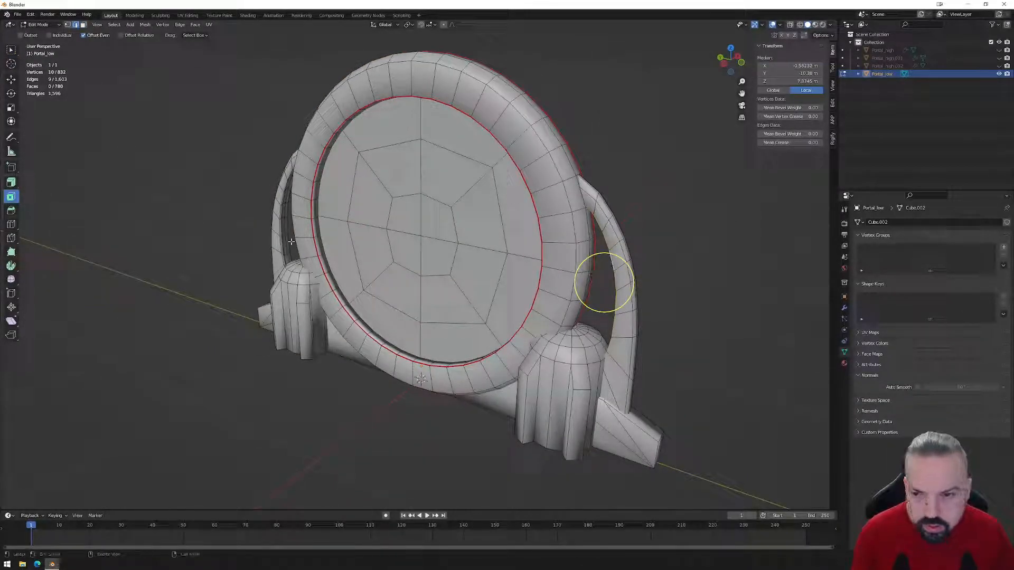
pyautogui.keyDown('alt'); pyautogui.keyDown('shift'); pyautogui.click(418, 245); pyautogui.keyUp('shift'); pyautogui.keyUp('alt')
pyautogui.rightClick(279, 264)
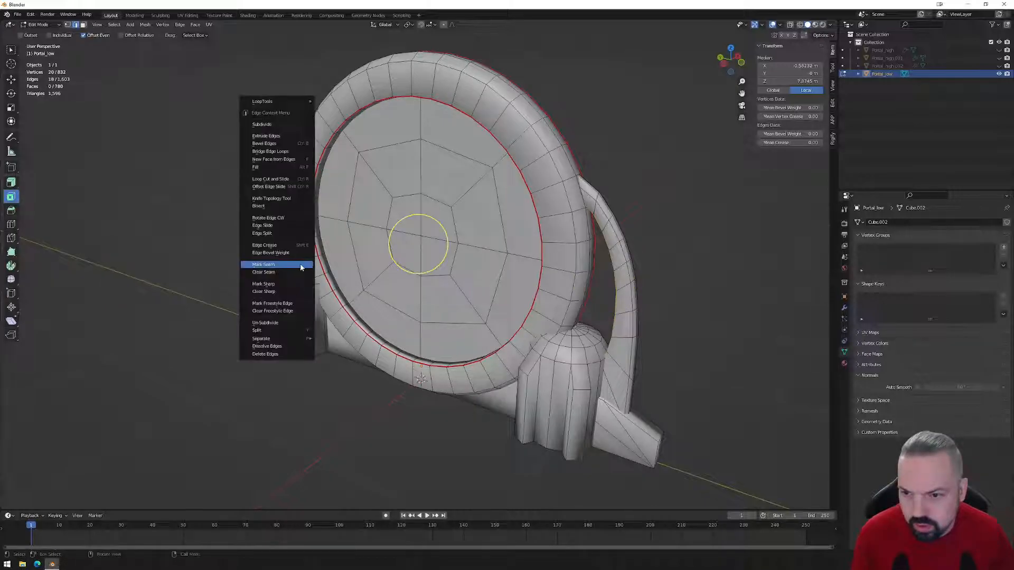
pyautogui.click(300, 264)
# - Mark the bottom rim edges around the first side pillar as seams
pyautogui.moveTo(300, 267); pyautogui.dragTo(422, 327, button='middle')
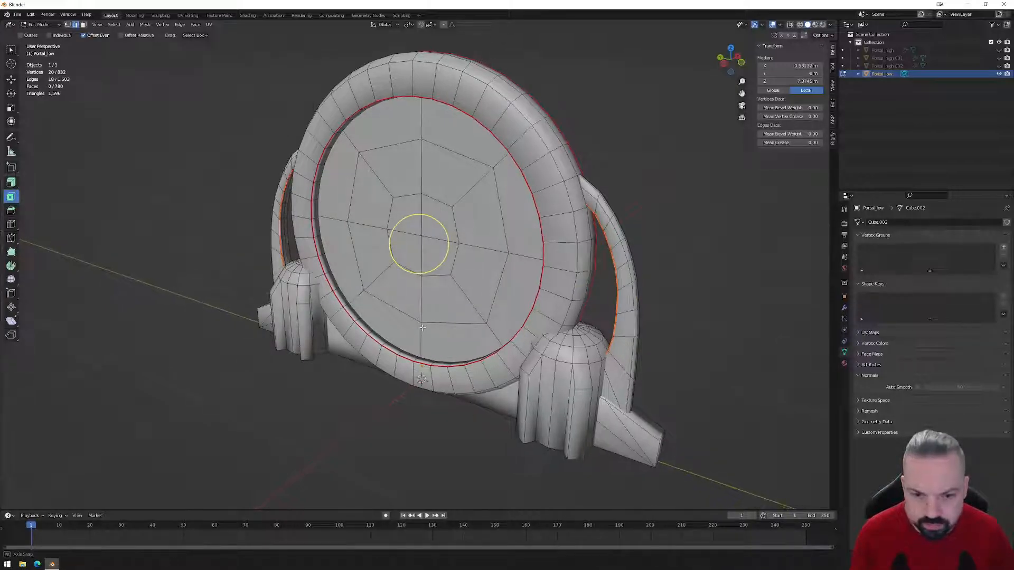
pyautogui.keyDown('alt'); pyautogui.keyDown('shift'); pyautogui.click(542, 447); pyautogui.keyUp('shift'); pyautogui.keyUp('alt')
pyautogui.keyDown('alt'); pyautogui.keyDown('shift'); pyautogui.click(530, 445); pyautogui.keyUp('shift'); pyautogui.keyUp('alt')
pyautogui.keyDown('alt'); pyautogui.keyDown('shift'); pyautogui.click(528, 443); pyautogui.keyUp('shift'); pyautogui.keyUp('alt')
pyautogui.moveTo(528, 443); pyautogui.dragTo(454, 474, button='middle')
pyautogui.keyDown('alt'); pyautogui.keyDown('shift'); pyautogui.click(589, 441); pyautogui.keyUp('shift'); pyautogui.keyUp('alt')
pyautogui.keyDown('alt'); pyautogui.keyDown('shift'); pyautogui.click(597, 443); pyautogui.keyUp('shift'); pyautogui.keyUp('alt')
pyautogui.keyDown('alt'); pyautogui.keyDown('shift'); pyautogui.click(536, 464); pyautogui.keyUp('shift'); pyautogui.keyUp('alt')
pyautogui.moveTo(528, 476); pyautogui.dragTo(411, 473, button='middle')
pyautogui.keyDown('alt'); pyautogui.keyDown('shift'); pyautogui.click(350, 457); pyautogui.keyUp('shift'); pyautogui.keyUp('alt')
pyautogui.moveTo(349, 457); pyautogui.dragTo(424, 427, button='middle')
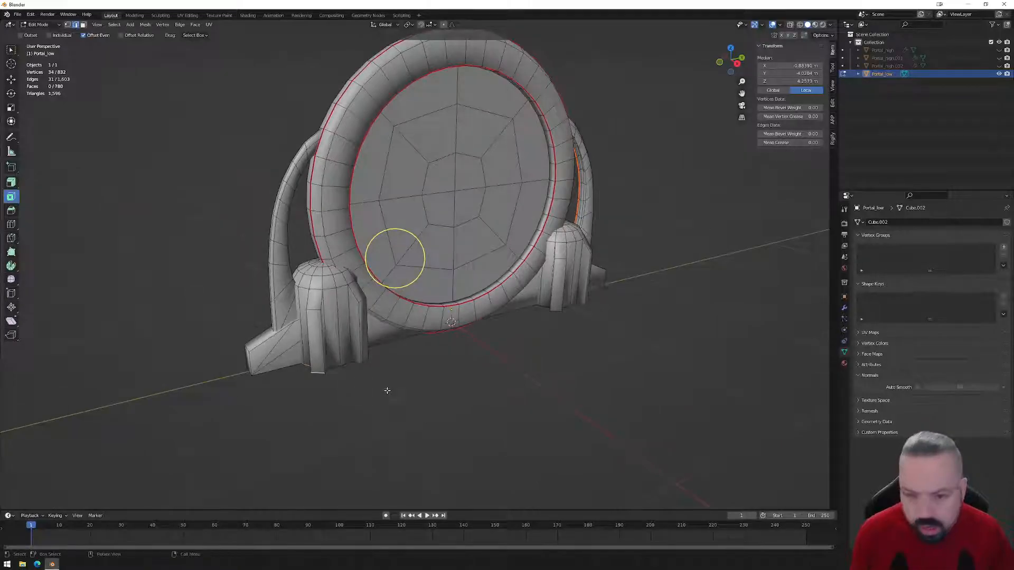
pyautogui.scroll(3, 385, 390)
pyautogui.keyDown('alt'); pyautogui.keyDown('shift'); pyautogui.click(264, 413); pyautogui.keyUp('shift'); pyautogui.keyUp('alt')
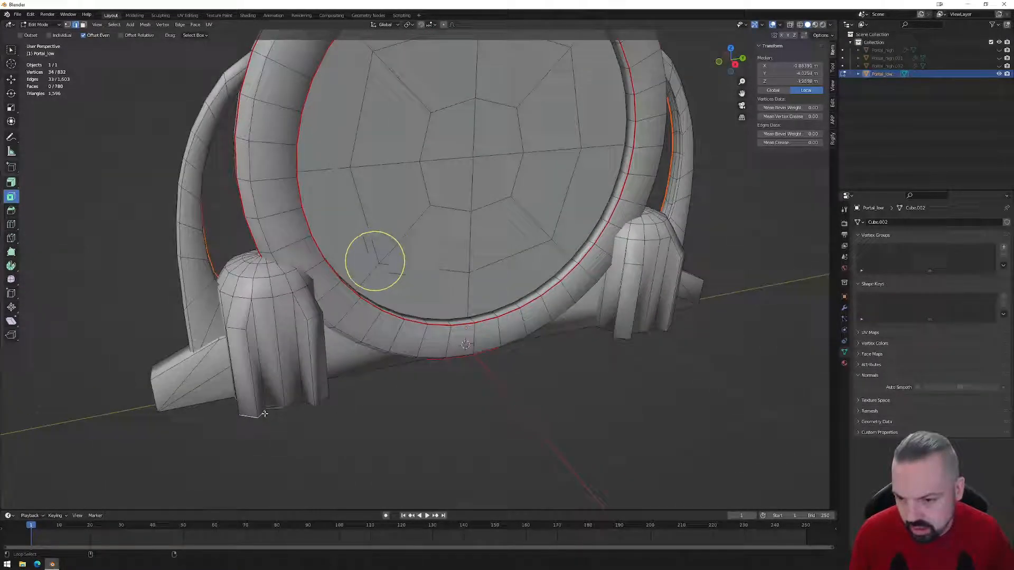
pyautogui.keyDown('alt'); pyautogui.keyDown('shift'); pyautogui.click(317, 404); pyautogui.keyUp('shift'); pyautogui.keyUp('alt')
pyautogui.moveTo(317, 404); pyautogui.dragTo(539, 403, button='middle')
pyautogui.rightClick(424, 402)
pyautogui.click(425, 405)
# - Mark the bottom rim edges all around the opposite side pillar as seams
pyautogui.click(534, 353)
pyautogui.click(553, 354)
pyautogui.keyDown('shift'); pyautogui.click(573, 350); pyautogui.keyUp('shift')
pyautogui.moveTo(571, 349); pyautogui.dragTo(533, 376, button='middle')
pyautogui.keyDown('alt'); pyautogui.keyDown('shift'); pyautogui.click(500, 323); pyautogui.keyUp('shift'); pyautogui.keyUp('alt')
pyautogui.keyDown('alt'); pyautogui.keyDown('shift'); pyautogui.click(543, 381); pyautogui.keyUp('shift'); pyautogui.keyUp('alt')
pyautogui.moveTo(603, 397); pyautogui.dragTo(520, 453, button='middle')
pyautogui.keyDown('alt'); pyautogui.keyDown('shift'); pyautogui.click(565, 444); pyautogui.keyUp('shift'); pyautogui.keyUp('alt')
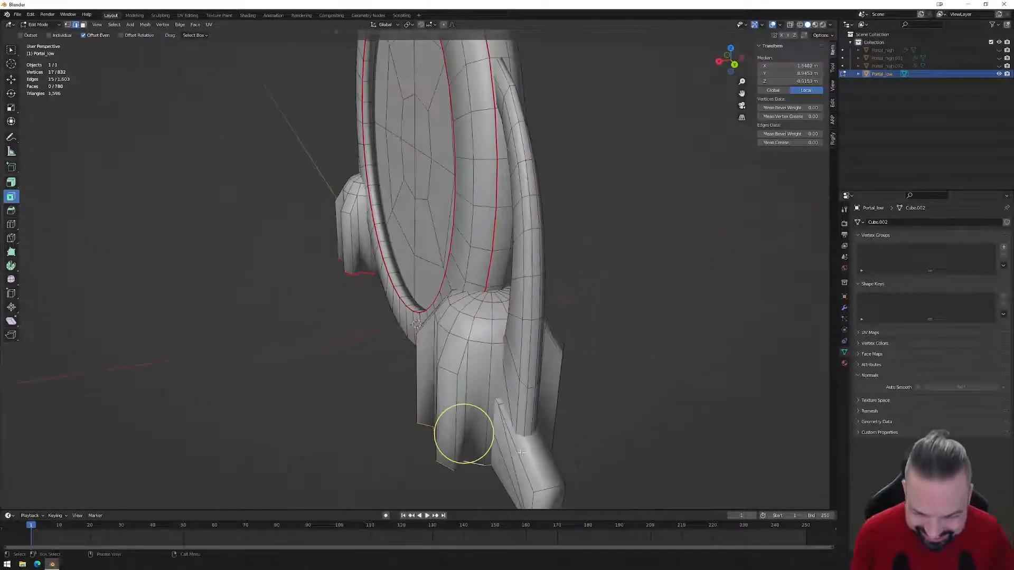
pyautogui.keyDown('alt'); pyautogui.keyDown('shift'); pyautogui.click(461, 468); pyautogui.keyUp('shift'); pyautogui.keyUp('alt')
pyautogui.moveTo(448, 470); pyautogui.dragTo(361, 420, button='middle')
pyautogui.keyDown('alt'); pyautogui.keyDown('shift'); pyautogui.click(444, 415); pyautogui.keyUp('shift'); pyautogui.keyUp('alt')
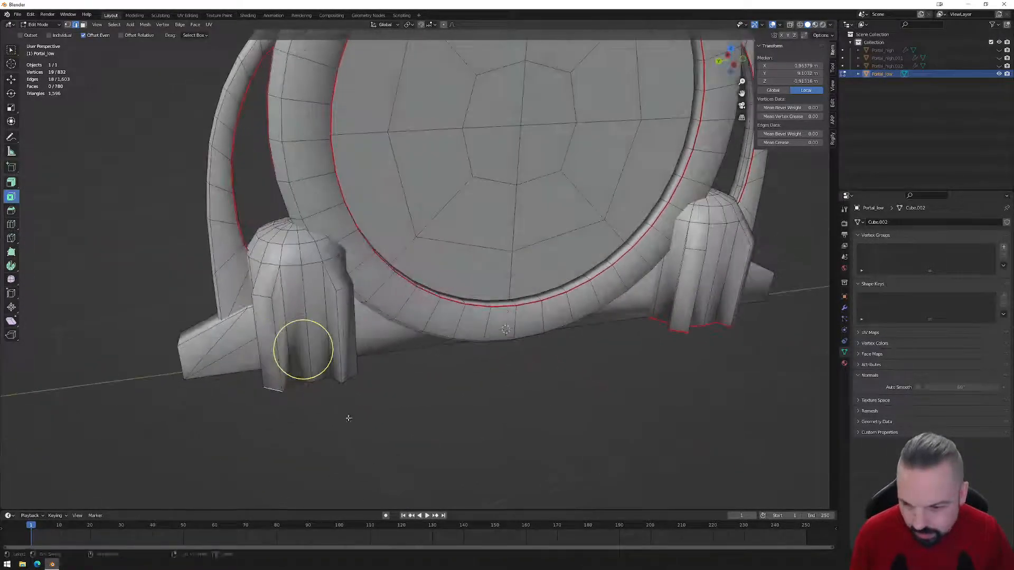
pyautogui.keyDown('alt'); pyautogui.keyDown('shift'); pyautogui.click(311, 387); pyautogui.keyUp('shift'); pyautogui.keyUp('alt')
pyautogui.keyDown('alt'); pyautogui.keyDown('shift'); pyautogui.click(333, 385); pyautogui.keyUp('shift'); pyautogui.keyUp('alt')
pyautogui.moveTo(333, 385); pyautogui.dragTo(341, 324, button='middle')
pyautogui.rightClick(315, 354)
pyautogui.click(315, 355)
# - Mark a seam along a vertical edge line of the positive-Y pillar, including the adjoining upper edges
pyautogui.keyDown('alt'); pyautogui.click(307, 288); pyautogui.keyUp('alt')
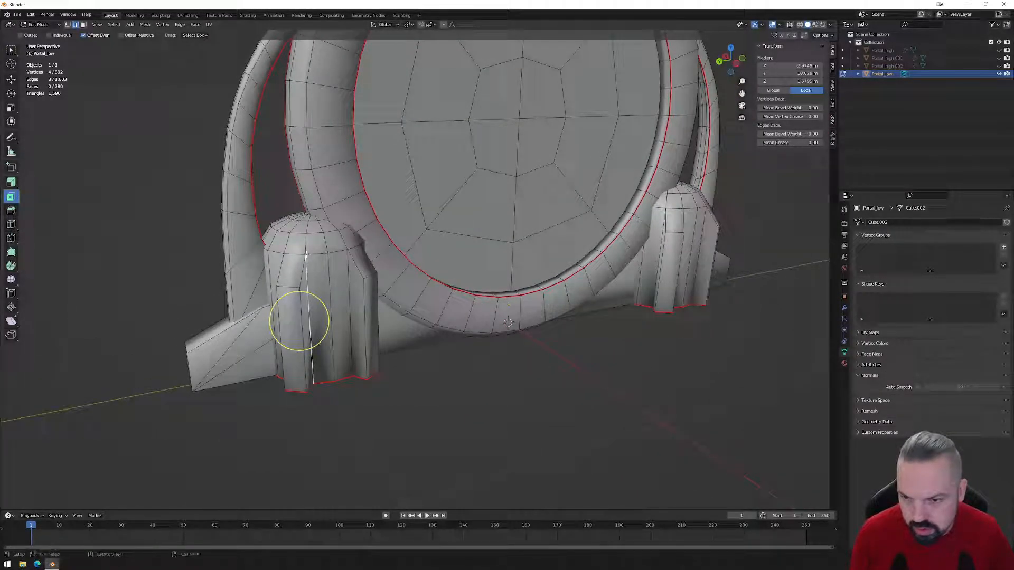
pyautogui.keyDown('shift'); pyautogui.click(307, 227); pyautogui.keyUp('shift')
pyautogui.rightClick(338, 302)
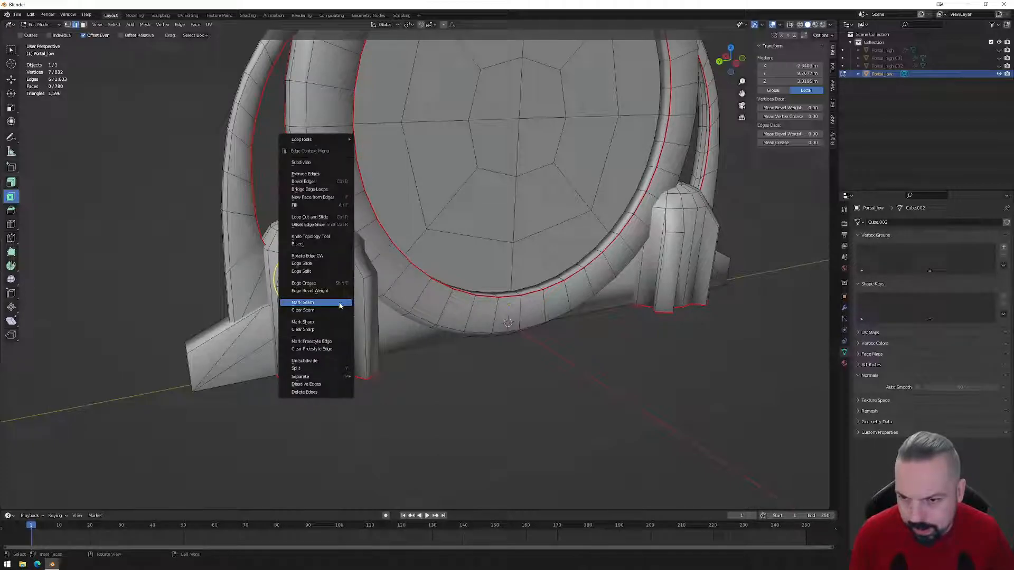
pyautogui.click(338, 305)
# - Mark a seam along a vertical edge line on the opposite face of the same pillar
pyautogui.moveTo(468, 378); pyautogui.dragTo(419, 383, button='middle')
pyautogui.keyDown('alt'); pyautogui.click(298, 243); pyautogui.keyUp('alt')
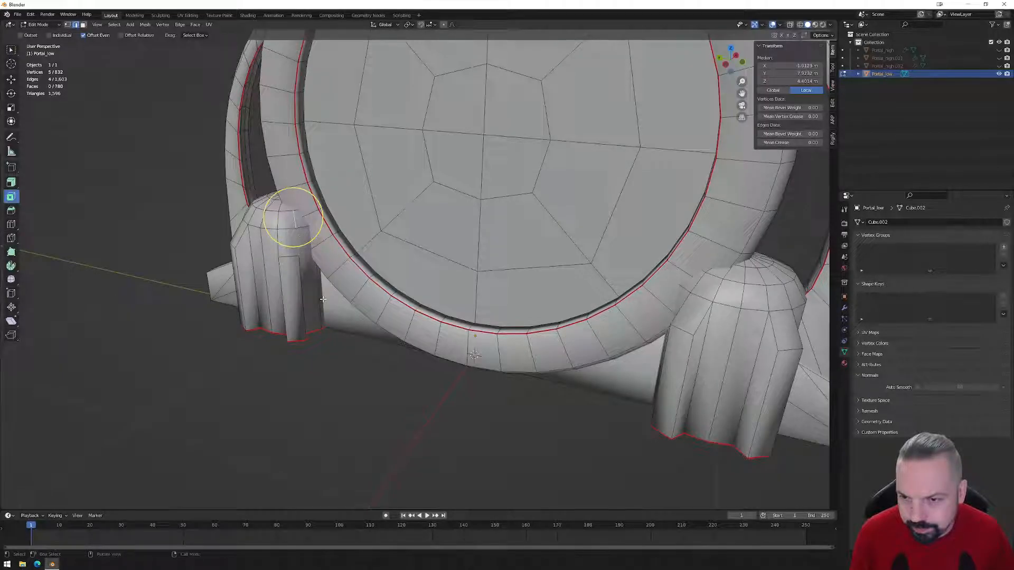
pyautogui.moveTo(322, 300); pyautogui.dragTo(305, 280, button='middle')
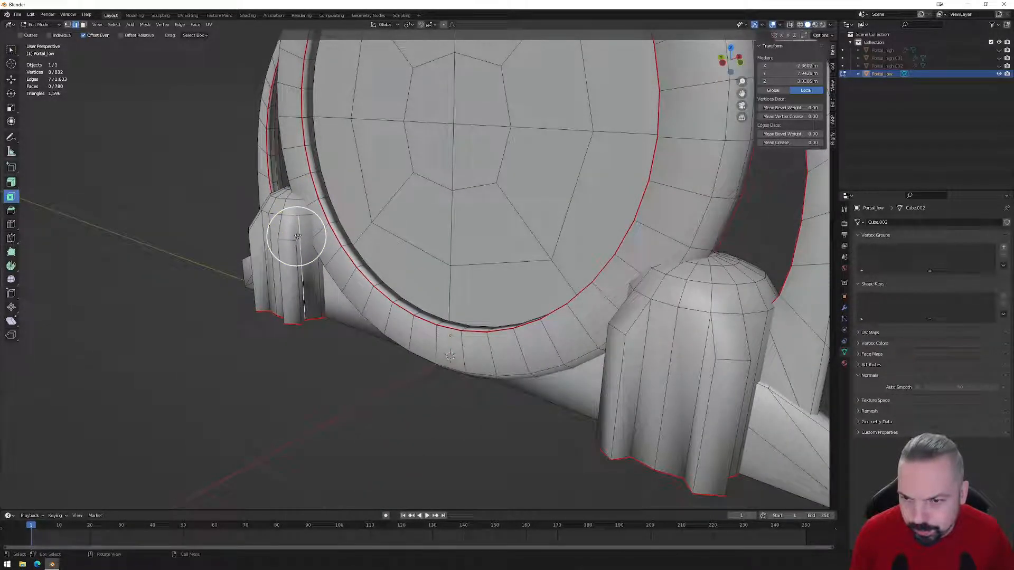
pyautogui.moveTo(299, 287); pyautogui.dragTo(451, 324, button='middle')
pyautogui.click(335, 327)
pyautogui.click(276, 316)
pyautogui.keyDown('shift'); pyautogui.click(345, 341); pyautogui.keyUp('shift')
pyautogui.keyDown('shift'); pyautogui.click(439, 365); pyautogui.keyUp('shift')
pyautogui.rightClick(499, 419)
pyautogui.click(499, 419)
# - Mark another set of connected edges on the side of the positive-Y pillar as a seam
pyautogui.moveTo(498, 419); pyautogui.dragTo(443, 412, button='middle')
pyautogui.click(332, 288)
pyautogui.keyDown('shift'); pyautogui.click(343, 248); pyautogui.keyUp('shift')
pyautogui.moveTo(346, 252); pyautogui.dragTo(307, 275, button='middle')
pyautogui.keyDown('shift'); pyautogui.click(309, 277); pyautogui.keyUp('shift')
pyautogui.rightClick(308, 335)
pyautogui.click(306, 334)
# - Extend the pillar's seams with a further vertical edge and its neighbouring edges below the dome
pyautogui.moveTo(306, 334); pyautogui.dragTo(418, 353, button='middle')
pyautogui.click(478, 349)
pyautogui.keyDown('shift'); pyautogui.click(472, 308); pyautogui.keyUp('shift')
pyautogui.moveTo(472, 310); pyautogui.dragTo(564, 258, button='middle')
pyautogui.keyDown('shift'); pyautogui.click(549, 299); pyautogui.keyUp('shift')
pyautogui.rightClick(556, 343)
pyautogui.click(556, 344)
# - Mark the second vertical edge on the pillar's front face and its connecting edges at the dome's base as a seam
pyautogui.click(521, 274)
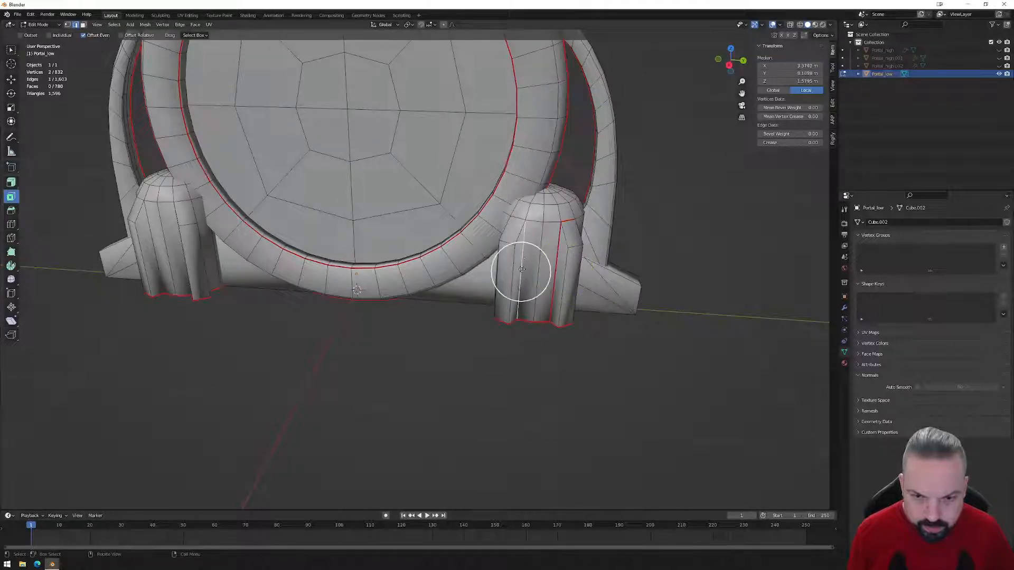
pyautogui.keyDown('shift'); pyautogui.click(519, 215); pyautogui.keyUp('shift')
pyautogui.moveTo(519, 216); pyautogui.dragTo(599, 215, button='middle')
pyautogui.keyDown('shift'); pyautogui.click(453, 247); pyautogui.keyUp('shift')
pyautogui.rightClick(492, 310)
pyautogui.click(492, 311)
# - Select the negative-Y pillar, arch and base half without the ring and disc, and delete their faces
pyautogui.moveTo(460, 243); pyautogui.dragTo(560, 301, button='middle')
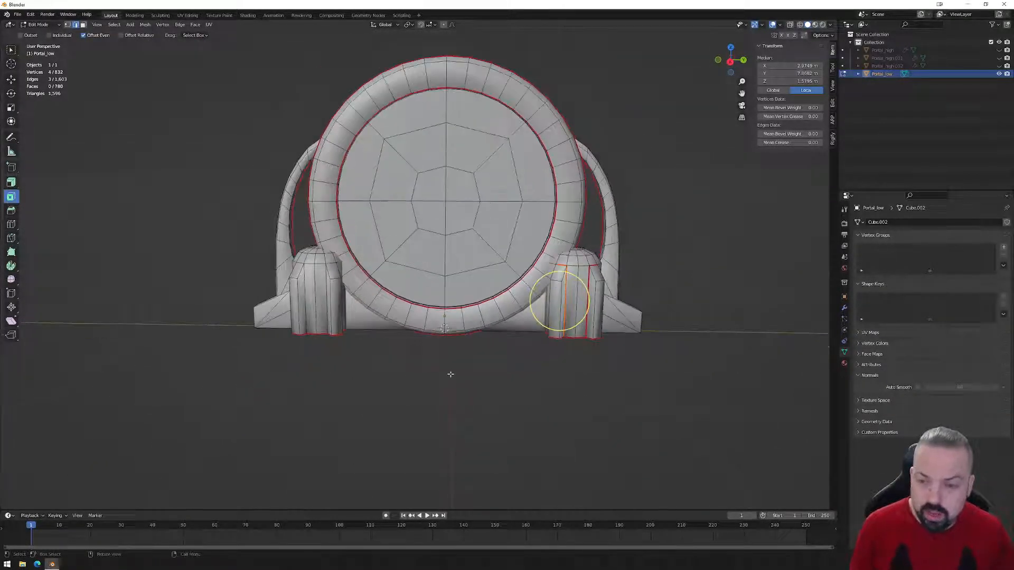
pyautogui.moveTo(424, 380); pyautogui.dragTo(345, 353, button='middle')
pyautogui.moveTo(256, 380); pyautogui.dragTo(335, 287)
pyautogui.moveTo(334, 291); pyautogui.dragTo(340, 313, button='middle')
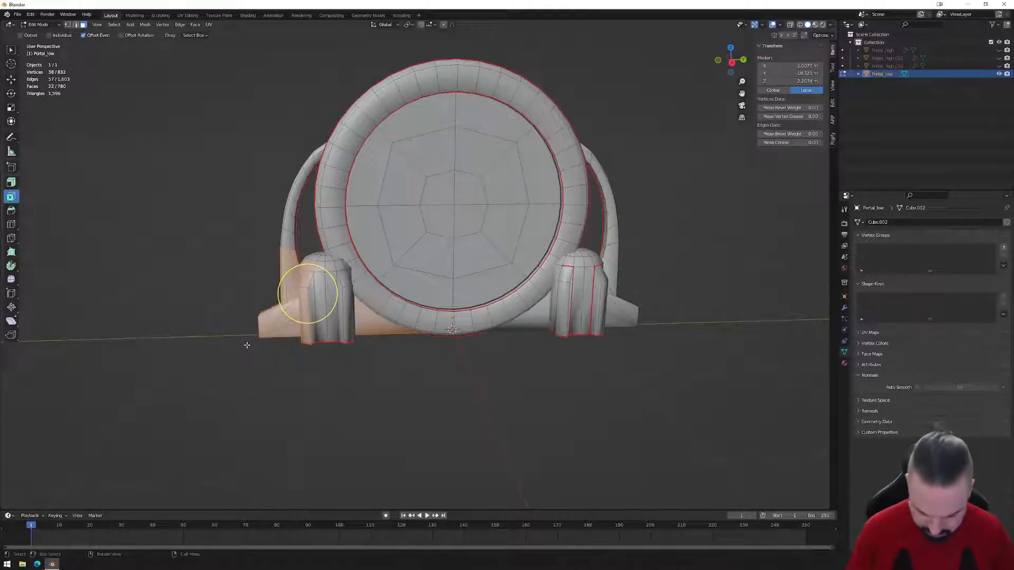
pyautogui.hotkey('ctrl', 'l')
pyautogui.moveTo(746, 370); pyautogui.dragTo(474, 216)
pyautogui.moveTo(621, 303); pyautogui.dragTo(385, 316, button='middle')
pyautogui.keyDown('ctrl'); pyautogui.moveTo(184, 317); pyautogui.dragTo(319, 247); pyautogui.keyUp('ctrl')
pyautogui.moveTo(319, 247); pyautogui.dragTo(199, 272, button='middle')
pyautogui.keyDown('ctrl'); pyautogui.moveTo(199, 273); pyautogui.dragTo(245, 341); pyautogui.keyUp('ctrl')
pyautogui.moveTo(322, 320); pyautogui.dragTo(448, 312, button='middle')
pyautogui.keyDown('ctrl'); pyautogui.moveTo(262, 338); pyautogui.dragTo(344, 287); pyautogui.keyUp('ctrl')
pyautogui.moveTo(362, 323); pyautogui.dragTo(230, 345, button='middle')
pyautogui.keyDown('ctrl'); pyautogui.moveTo(230, 344); pyautogui.dragTo(335, 293); pyautogui.keyUp('ctrl')
pyautogui.moveTo(344, 301); pyautogui.dragTo(518, 338, button='middle')
pyautogui.press('x')
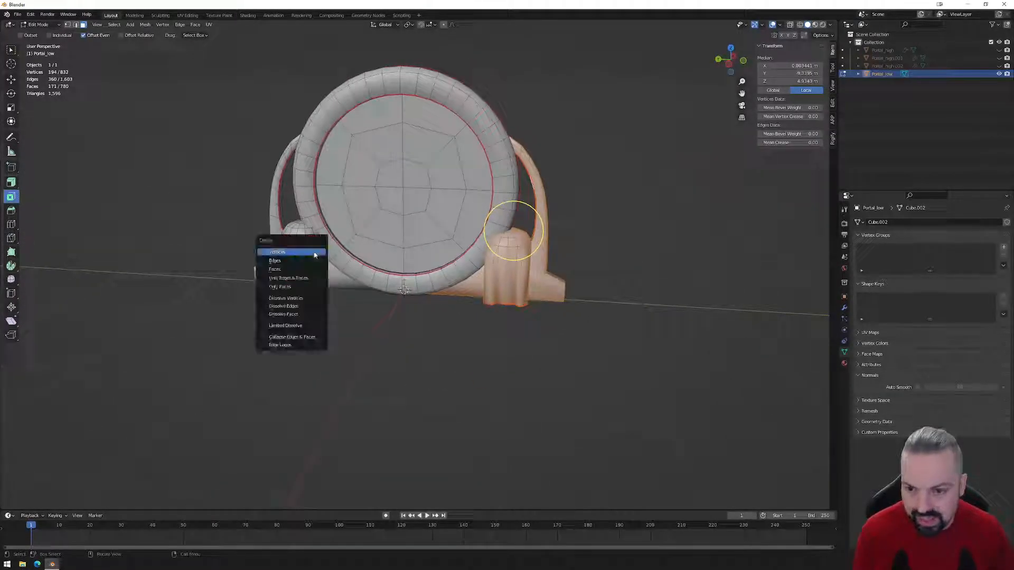
pyautogui.click(275, 269)
pyautogui.moveTo(430, 306); pyautogui.dragTo(456, 361, button='middle')
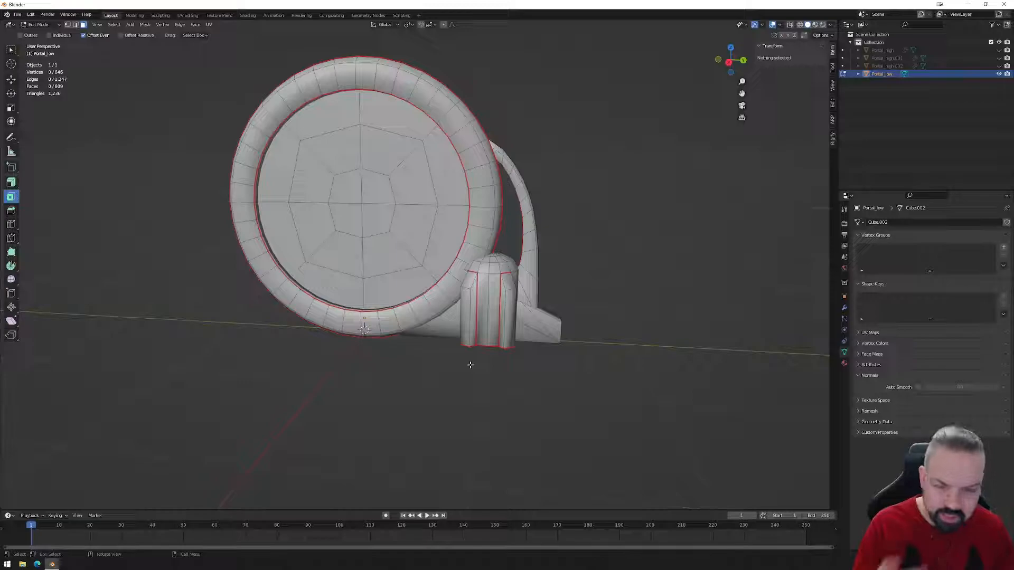
# - Mark the bottom edges and outer end edges of the remaining base half as seams
pyautogui.moveTo(455, 368); pyautogui.dragTo(438, 381, button='middle')
pyautogui.press('2')
pyautogui.click(395, 351)
pyautogui.keyDown('shift'); pyautogui.click(492, 372); pyautogui.keyUp('shift')
pyautogui.keyDown('shift'); pyautogui.click(371, 363); pyautogui.keyUp('shift')
pyautogui.keyDown('shift'); pyautogui.click(350, 362); pyautogui.keyUp('shift')
pyautogui.moveTo(350, 362); pyautogui.dragTo(356, 316, button='middle')
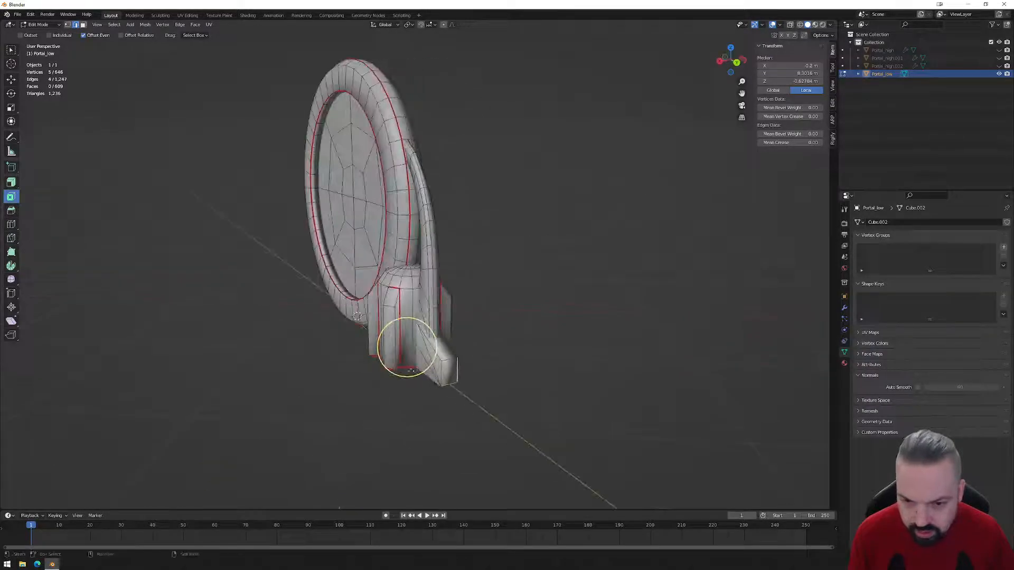
pyautogui.keyDown('shift'); pyautogui.click(442, 372); pyautogui.keyUp('shift')
pyautogui.rightClick(499, 398)
pyautogui.click(499, 397)
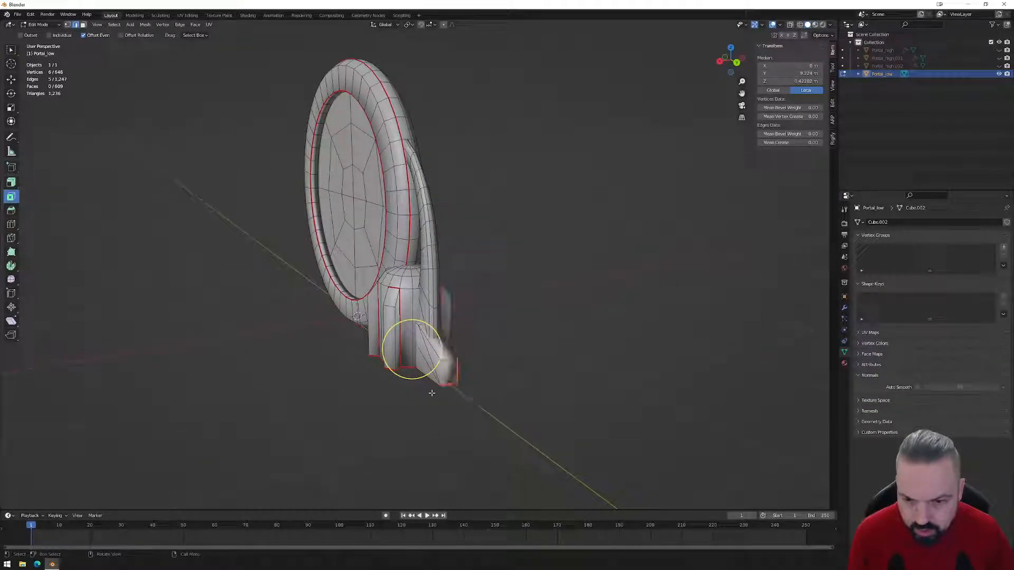
# - Turn on X-ray, select all of the portal's geometry and switch to the UV Editing workspace
pyautogui.moveTo(431, 394); pyautogui.dragTo(469, 388, button='middle')
pyautogui.scroll(-2, 470, 387)
pyautogui.keyDown('shift'); pyautogui.moveTo(428, 323); pyautogui.dragTo(458, 379, button='middle'); pyautogui.keyUp('shift')
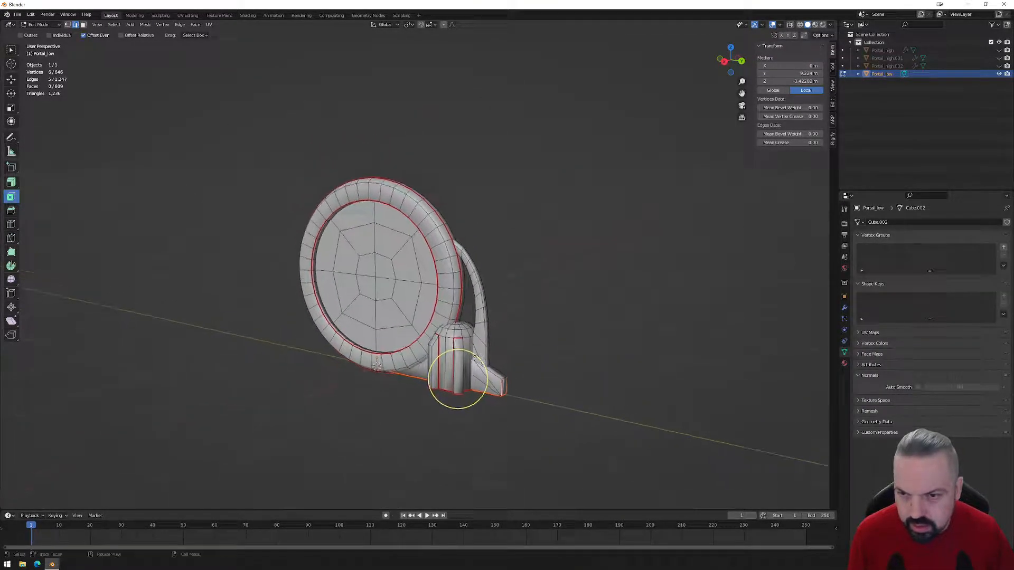
pyautogui.hotkey('ctrl', 'l')
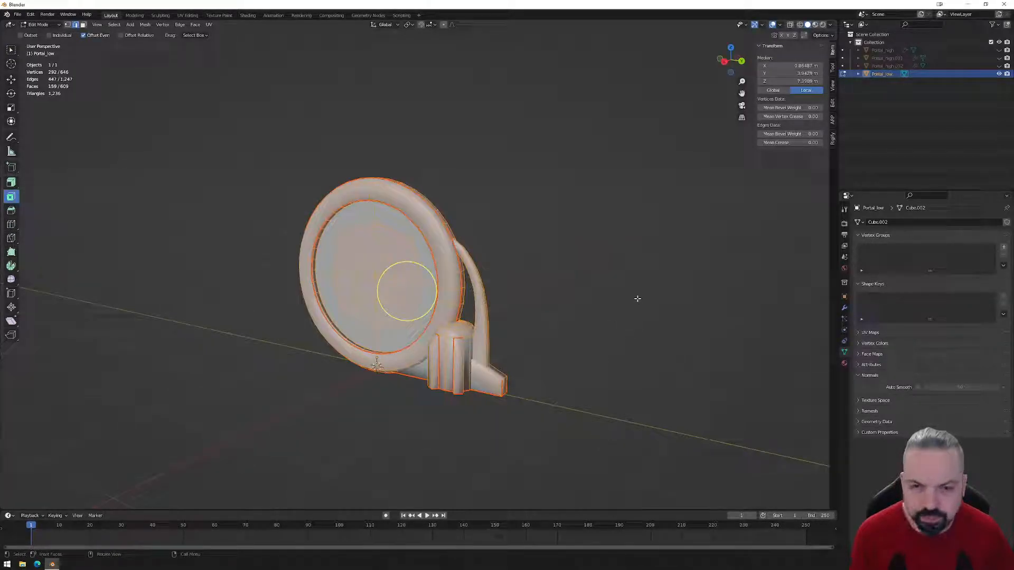
pyautogui.click(790, 25)
pyautogui.moveTo(215, 94); pyautogui.dragTo(616, 450)
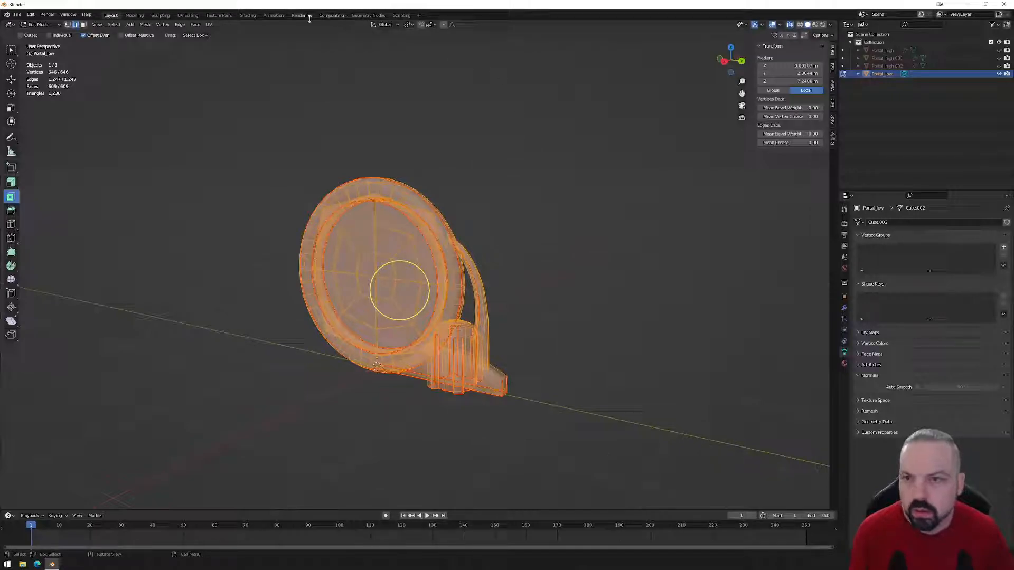
pyautogui.click(187, 16)
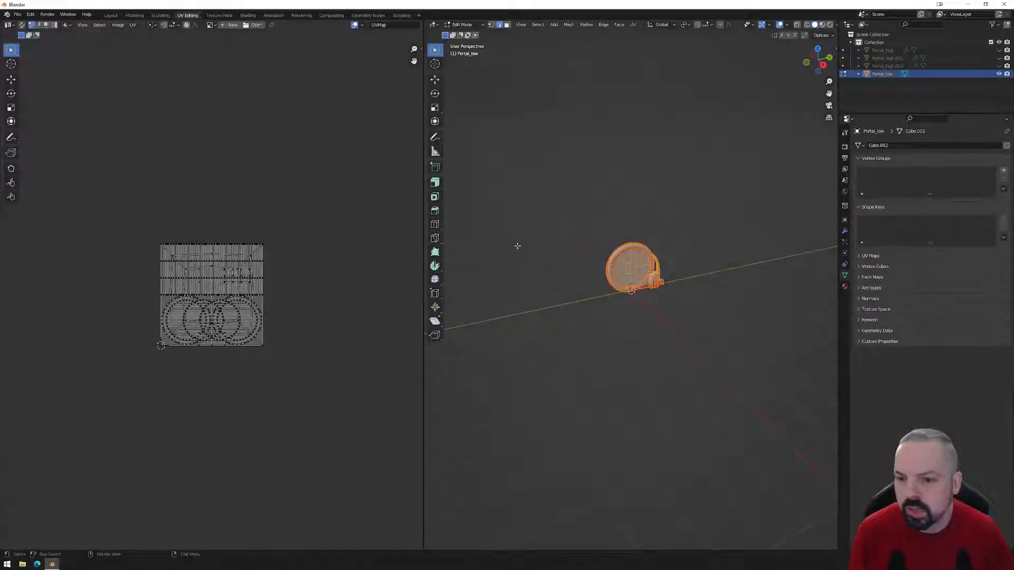
# - Select the whole mesh with X-ray on, unwrap it along its seams, and inspect the resulting UV islands
pyautogui.scroll(4, 166, 247)
pyautogui.moveTo(554, 176); pyautogui.dragTo(778, 350)
pyautogui.click(796, 25)
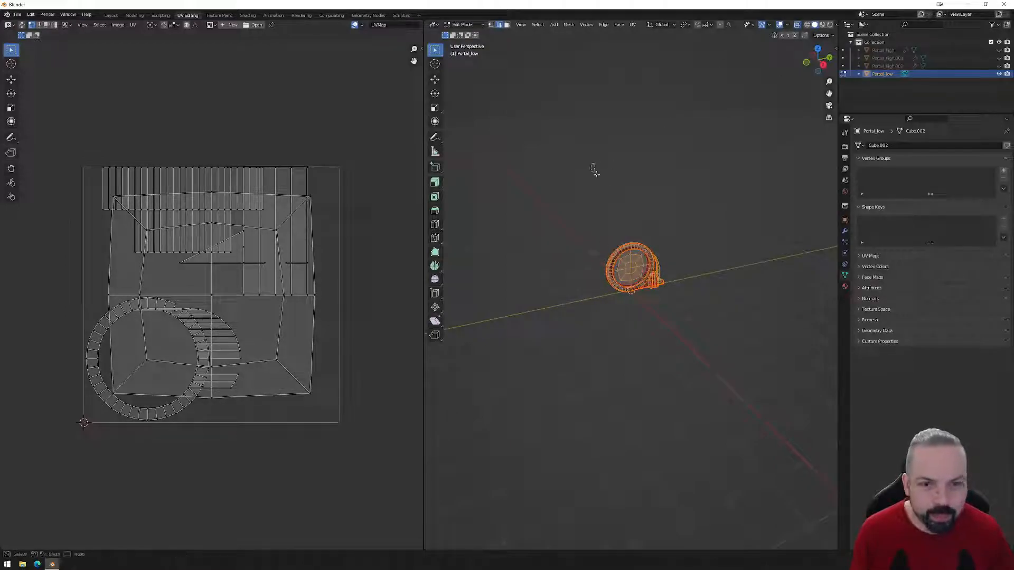
pyautogui.moveTo(590, 165); pyautogui.dragTo(718, 320)
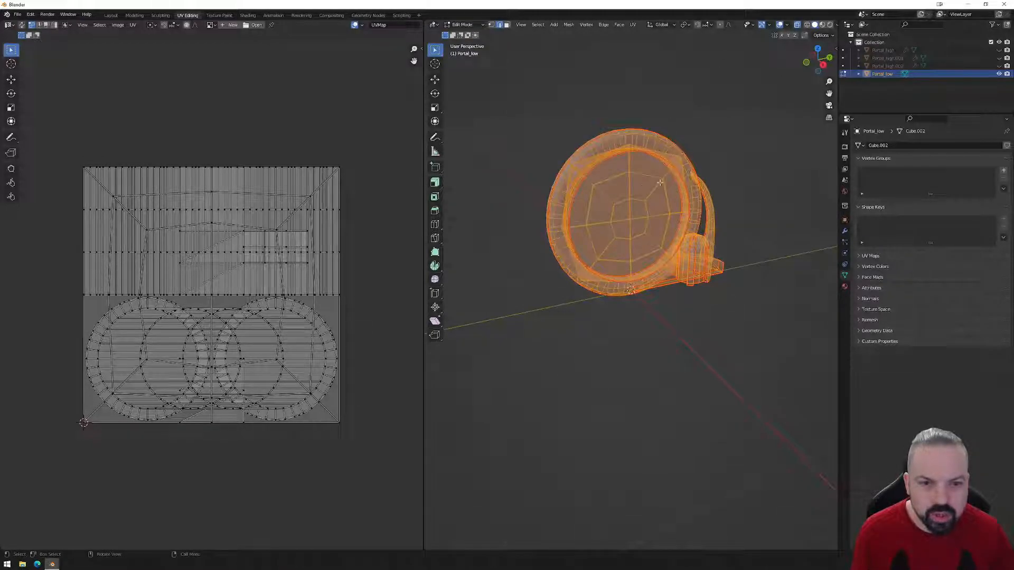
pyautogui.click(632, 25)
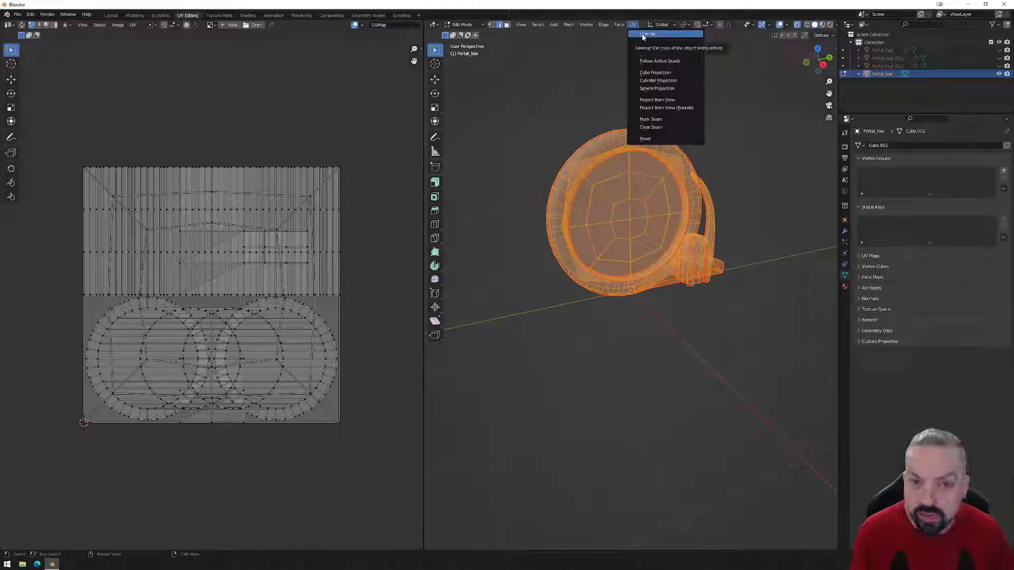
pyautogui.click(642, 34)
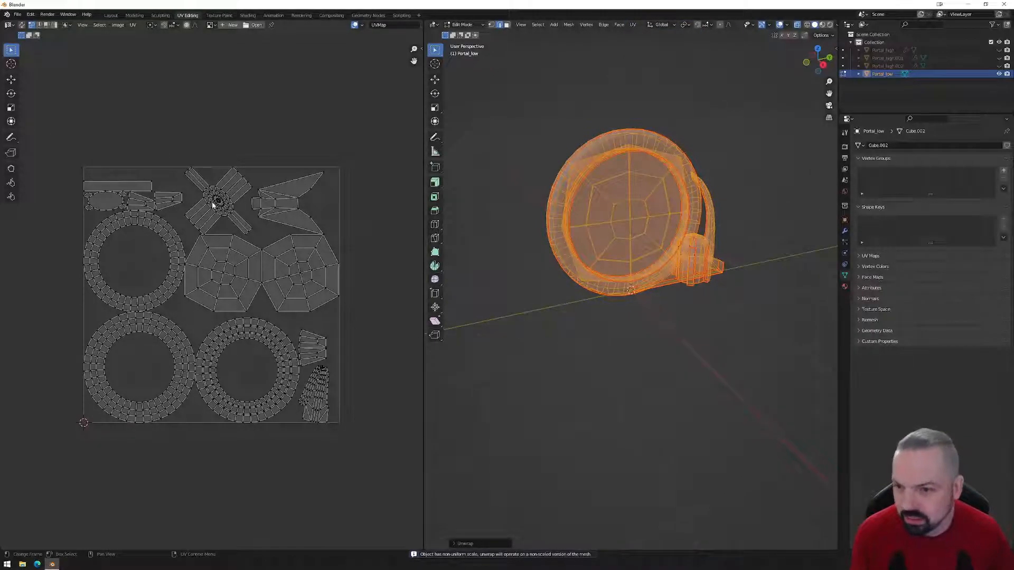
pyautogui.scroll(3, 216, 206)
pyautogui.moveTo(348, 337); pyautogui.dragTo(252, 273, button='middle')
pyautogui.moveTo(299, 424); pyautogui.dragTo(400, 458, button='middle')
pyautogui.moveTo(246, 250); pyautogui.dragTo(197, 342, button='middle')
pyautogui.scroll(-1, 277, 303)
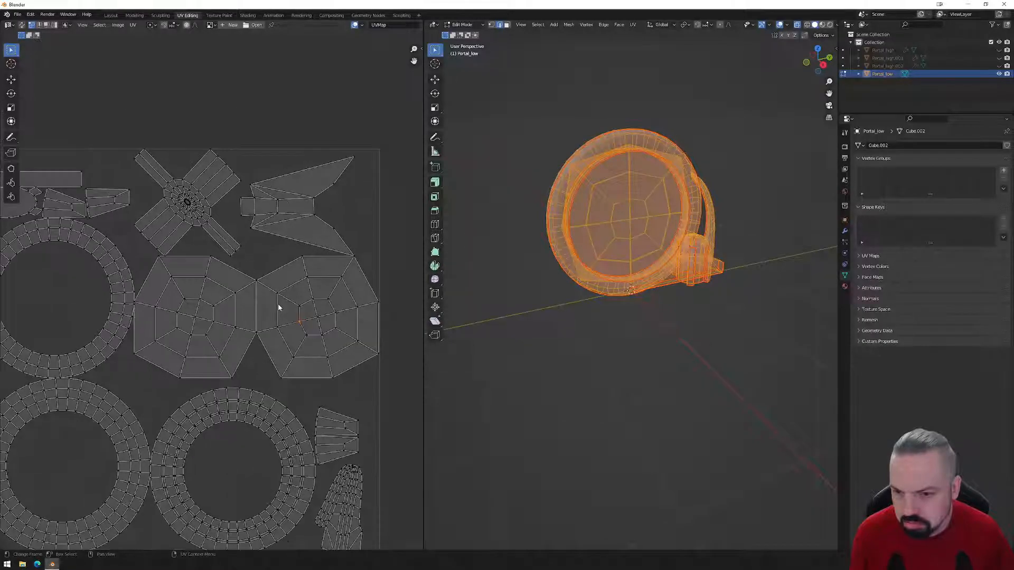
# - Select each of the two octagonal disc UV islands and rotate it 15° so its radial edges run straight
pyautogui.scroll(-1, 269, 326)
pyautogui.moveTo(268, 294); pyautogui.dragTo(293, 323)
pyautogui.click(195, 303)
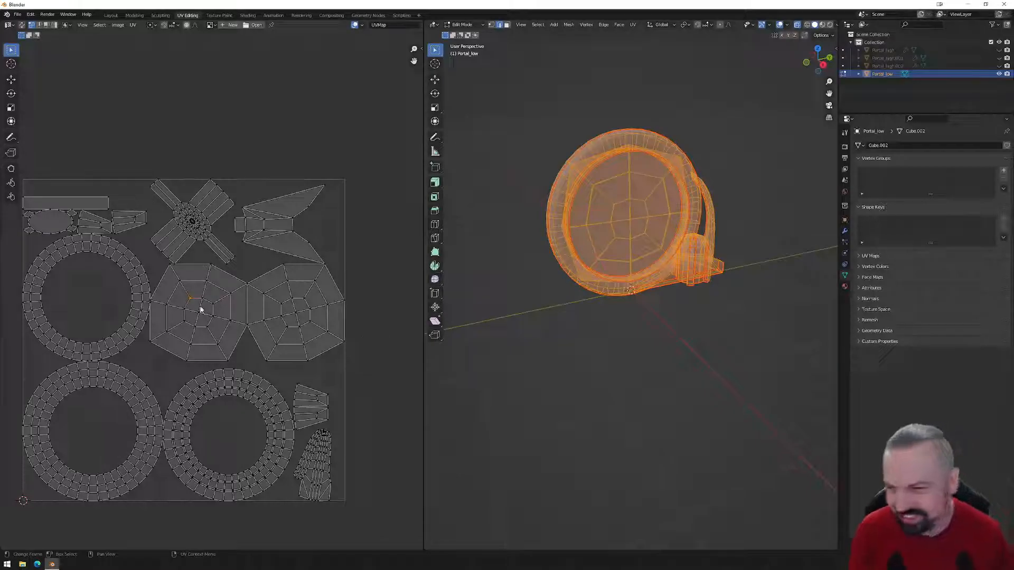
pyautogui.scroll(-1, 213, 303)
pyautogui.scroll(3, 213, 305)
pyautogui.scroll(-1, 253, 317)
pyautogui.scroll(3, 285, 314)
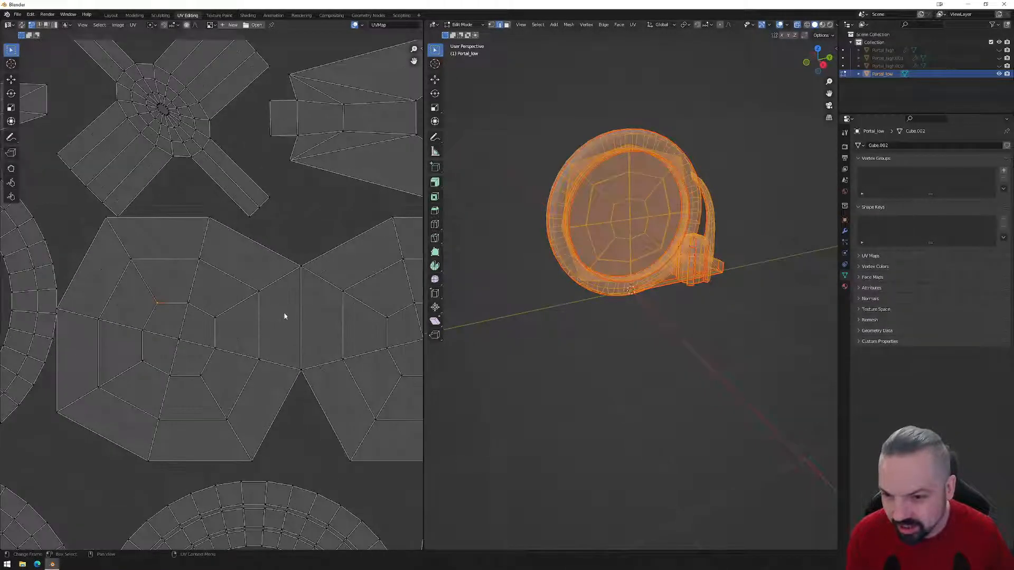
pyautogui.scroll(-2, 316, 309)
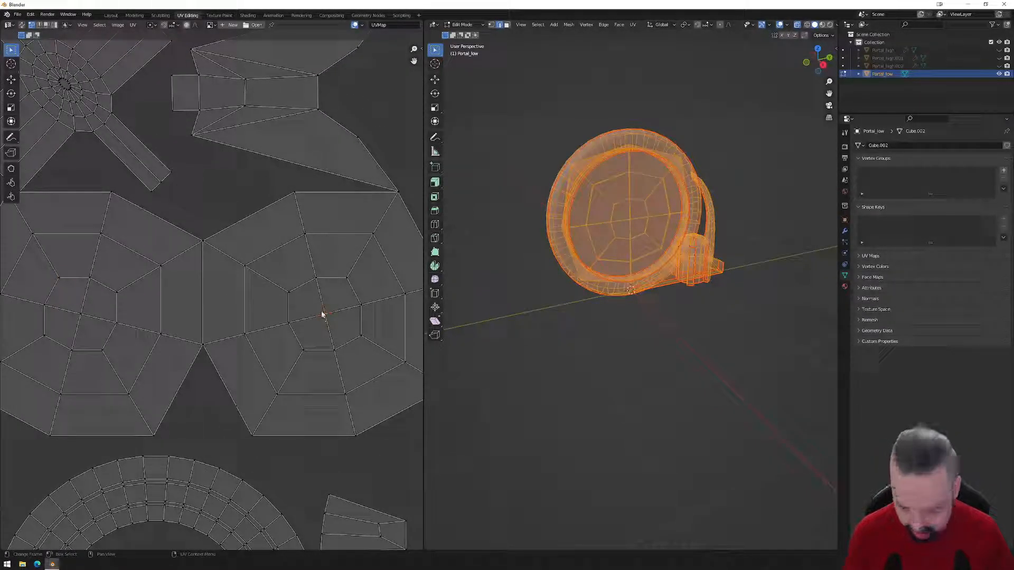
pyautogui.press('l')
pyautogui.scroll(1, 324, 308)
pyautogui.scroll(-1, 327, 303)
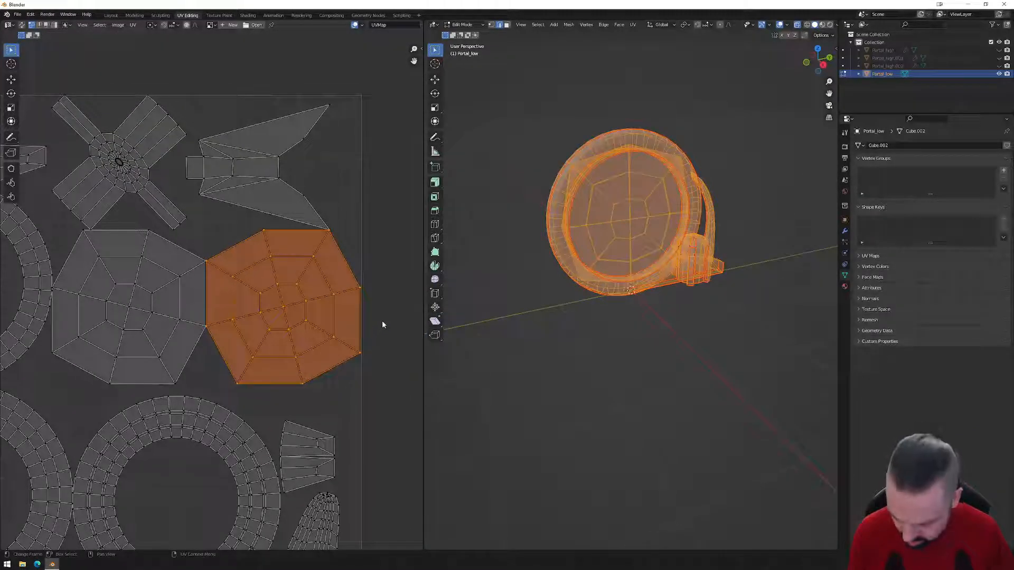
pyautogui.press('r')
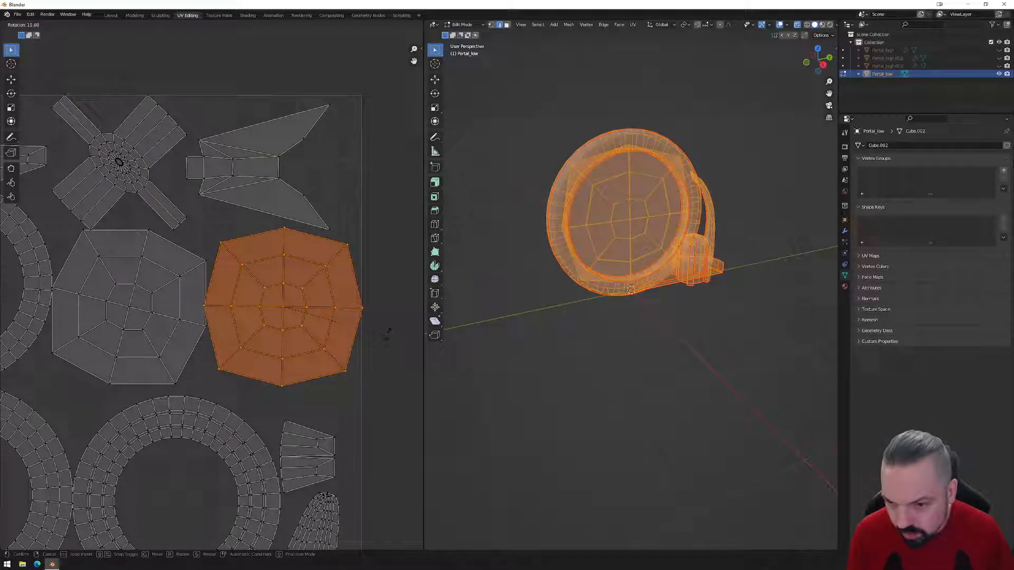
pyautogui.click(388, 331)
pyautogui.hotkey('alt', 'a')
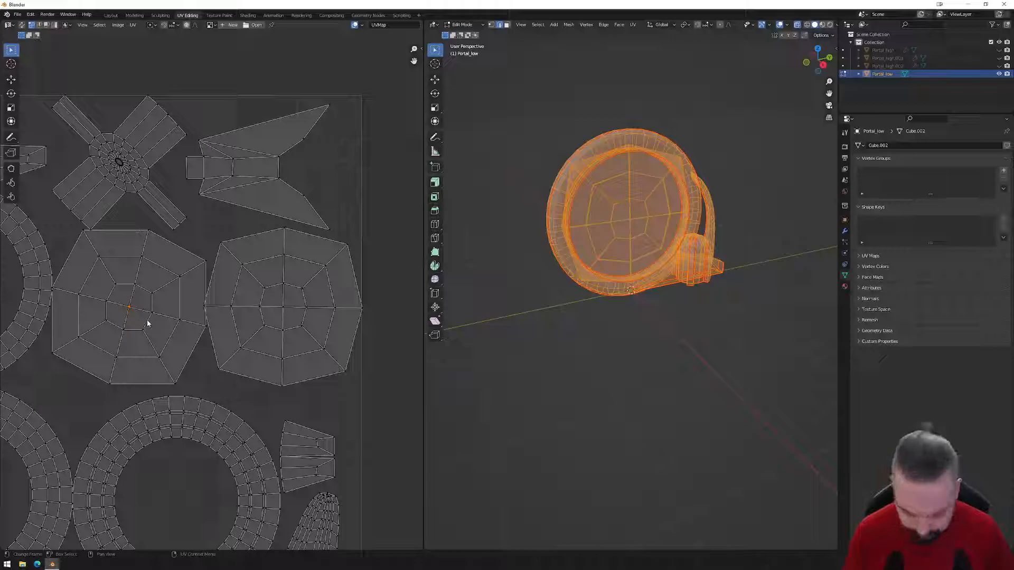
pyautogui.press('l')
pyautogui.press('r')
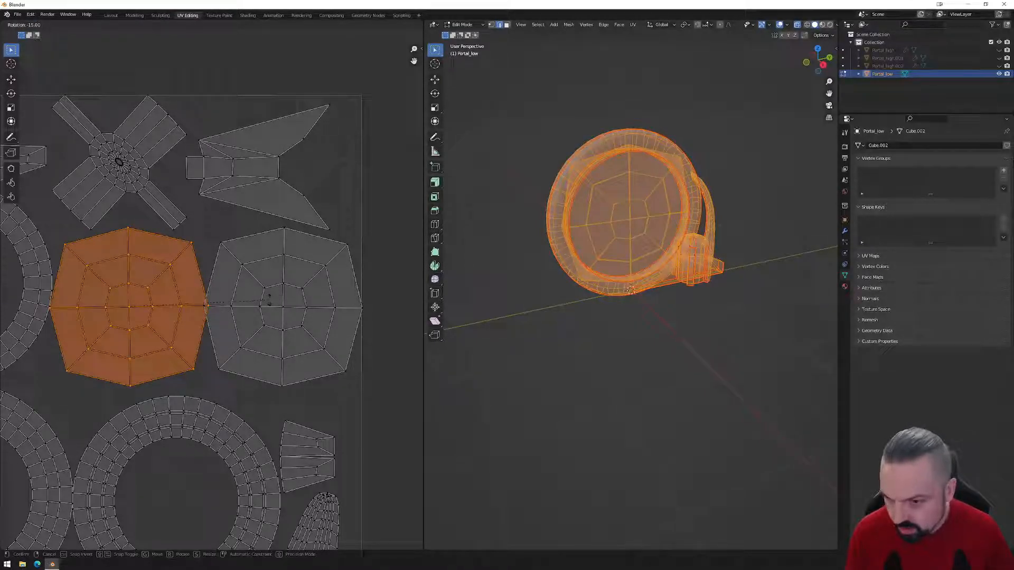
pyautogui.click(269, 301)
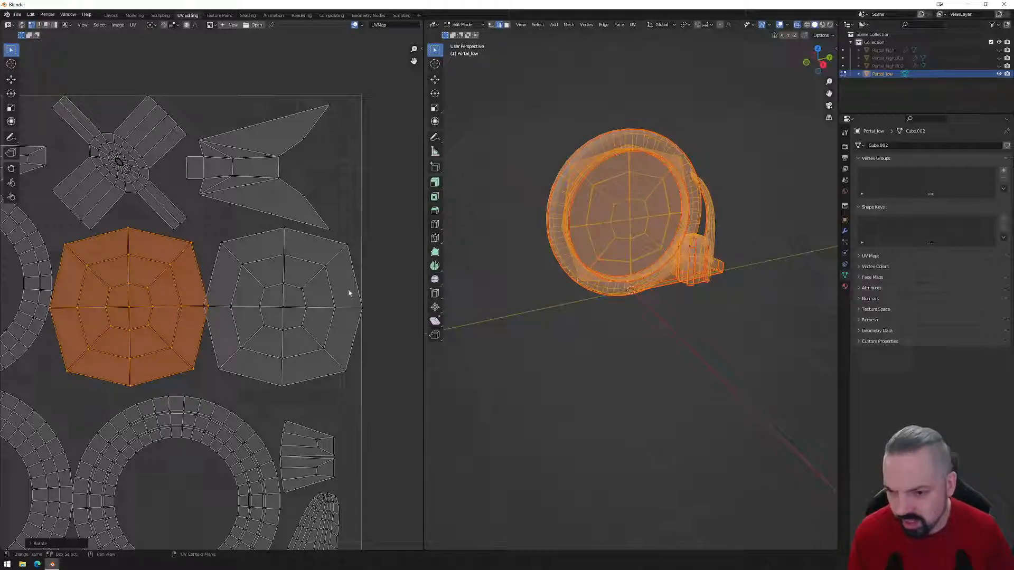
# - Clear the mesh selection, switch to face selection, select the linked faces of the portal's front disc and delete them
pyautogui.press('Tab')
pyautogui.moveTo(626, 271); pyautogui.dragTo(620, 243, button='middle')
pyautogui.press('Tab')
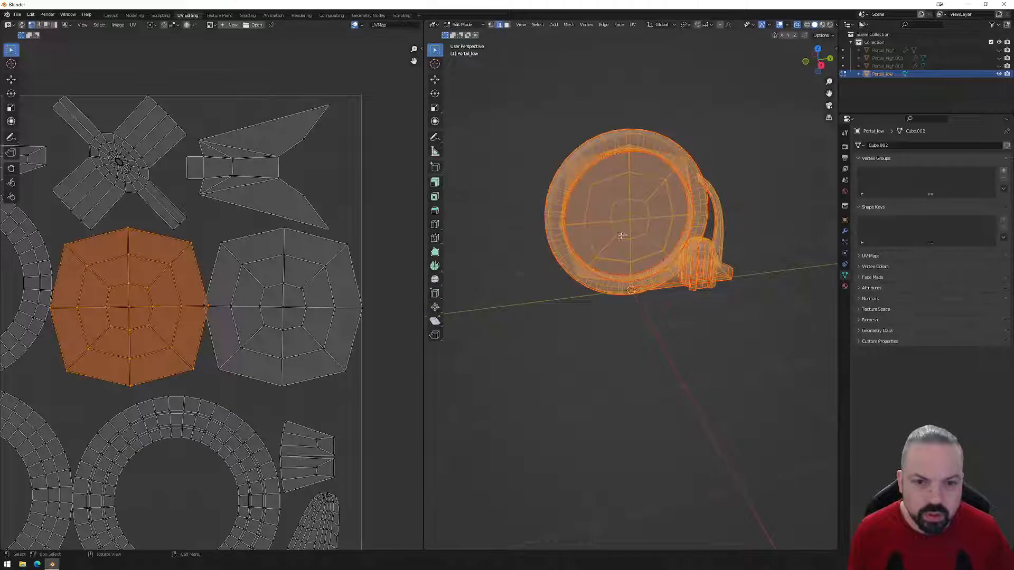
pyautogui.hotkey('alt', 'a')
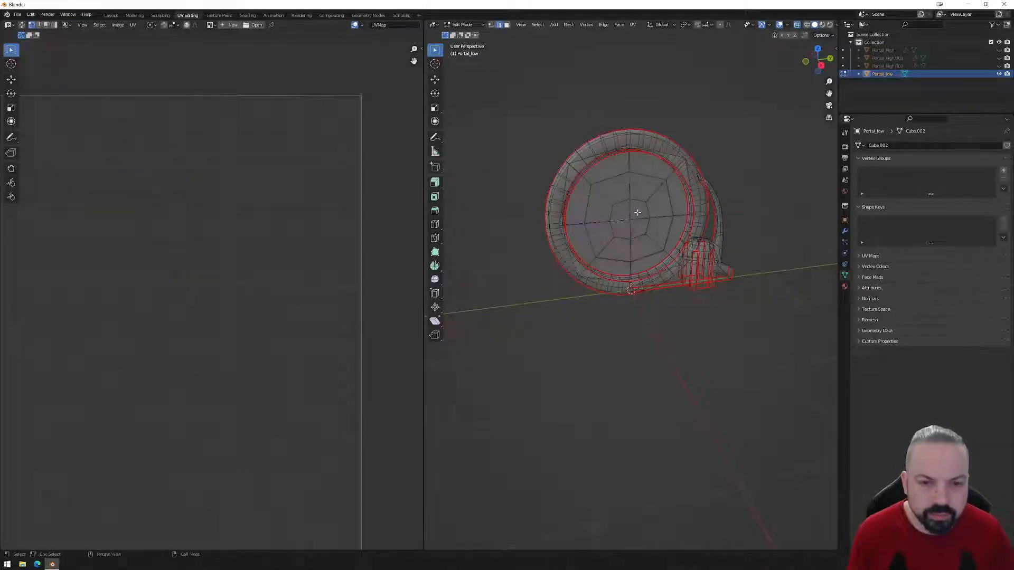
pyautogui.press('3')
pyautogui.click(637, 212)
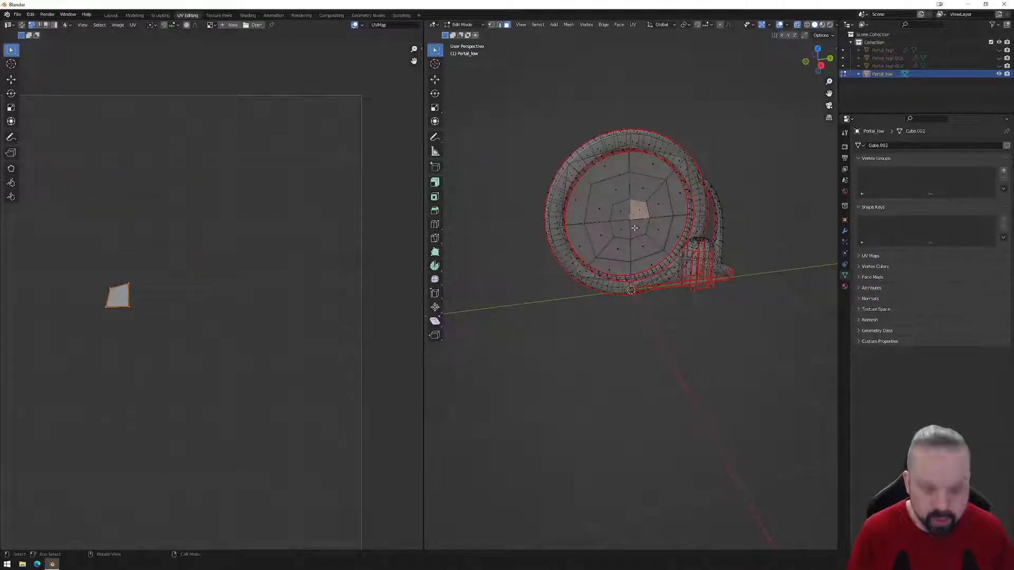
pyautogui.hotkey('ctrl', 'l')
pyautogui.press('x')
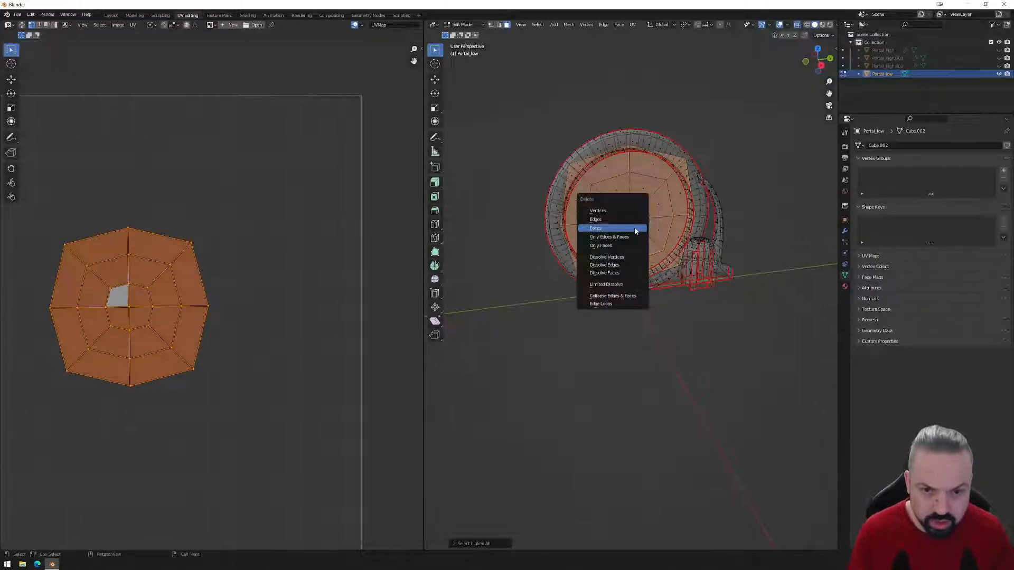
pyautogui.click(635, 227)
pyautogui.press('Tab')
pyautogui.press('Tab')
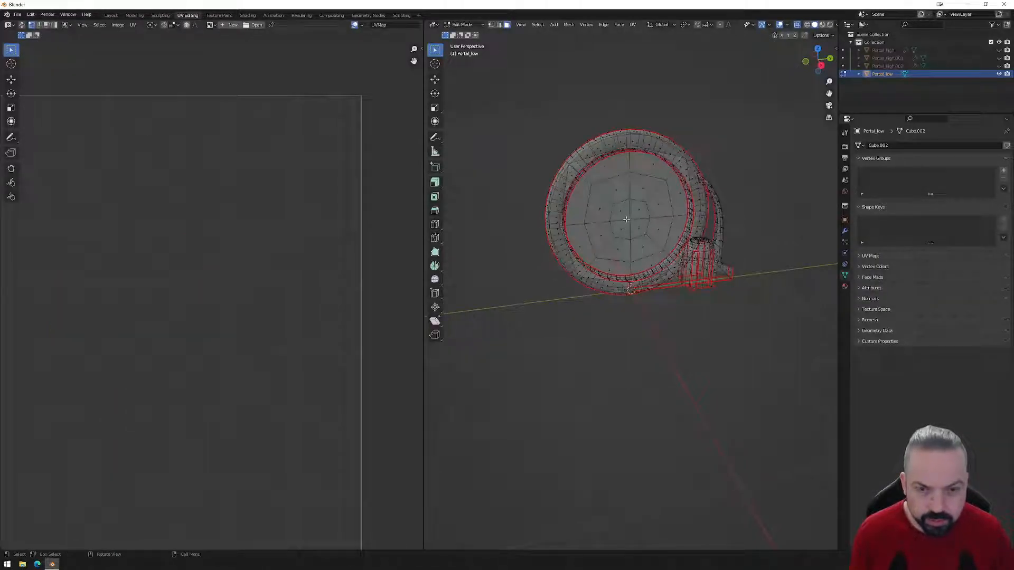
# - Select the whole mesh and inspect the remaining UV islands, especially the cross-shaped island's stretching
pyautogui.click(629, 216)
pyautogui.moveTo(507, 84); pyautogui.dragTo(789, 339)
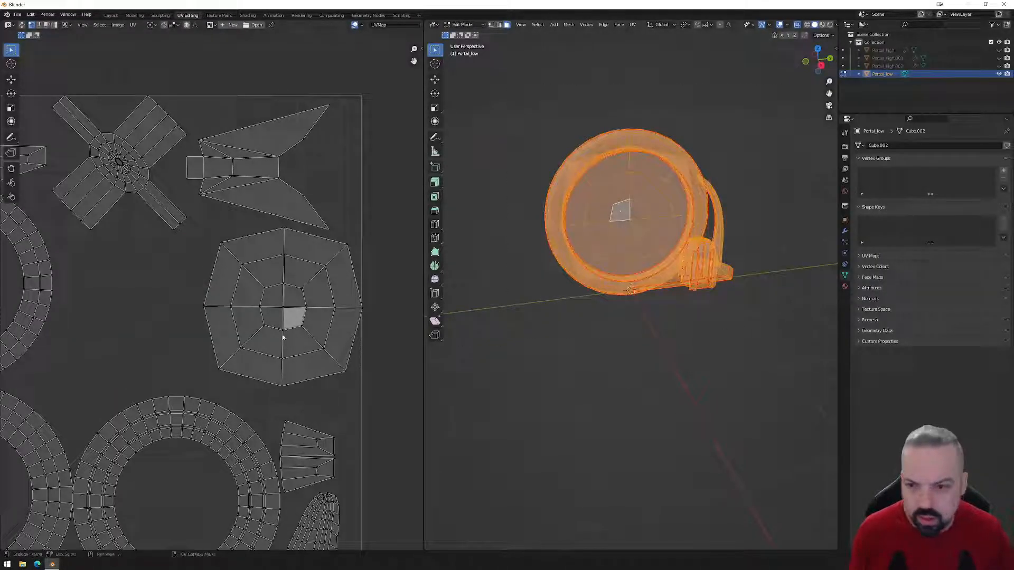
pyautogui.scroll(-3, 280, 334)
pyautogui.moveTo(213, 311); pyautogui.dragTo(310, 295, button='middle')
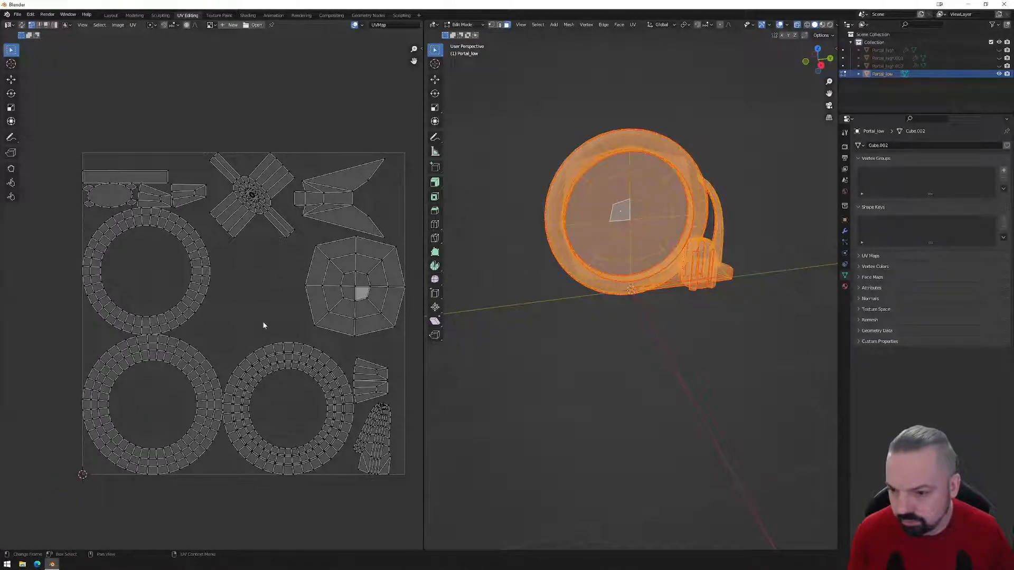
pyautogui.scroll(4, 255, 195)
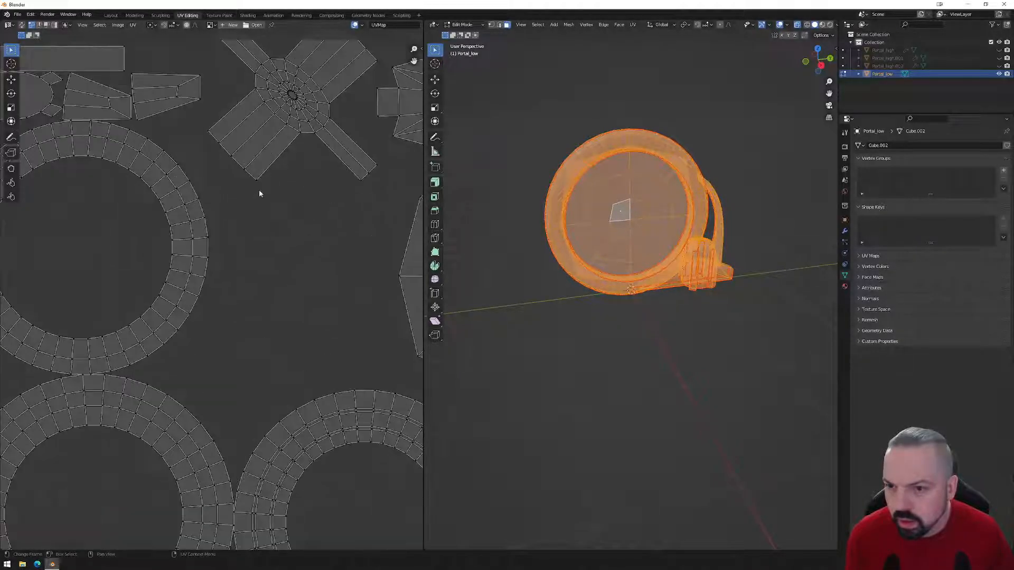
pyautogui.scroll(4, 246, 256)
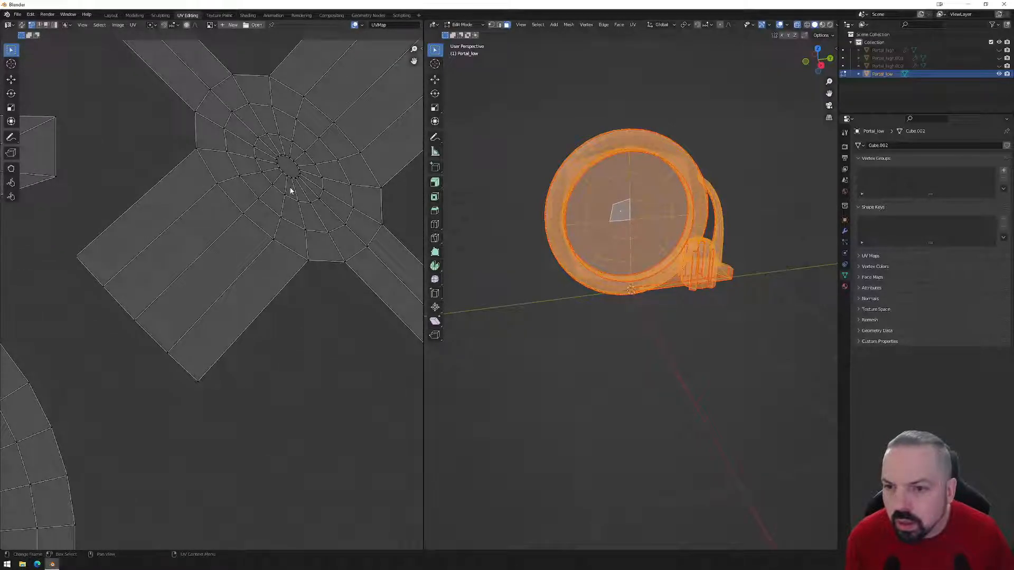
pyautogui.scroll(-6, 292, 211)
pyautogui.scroll(3, 231, 262)
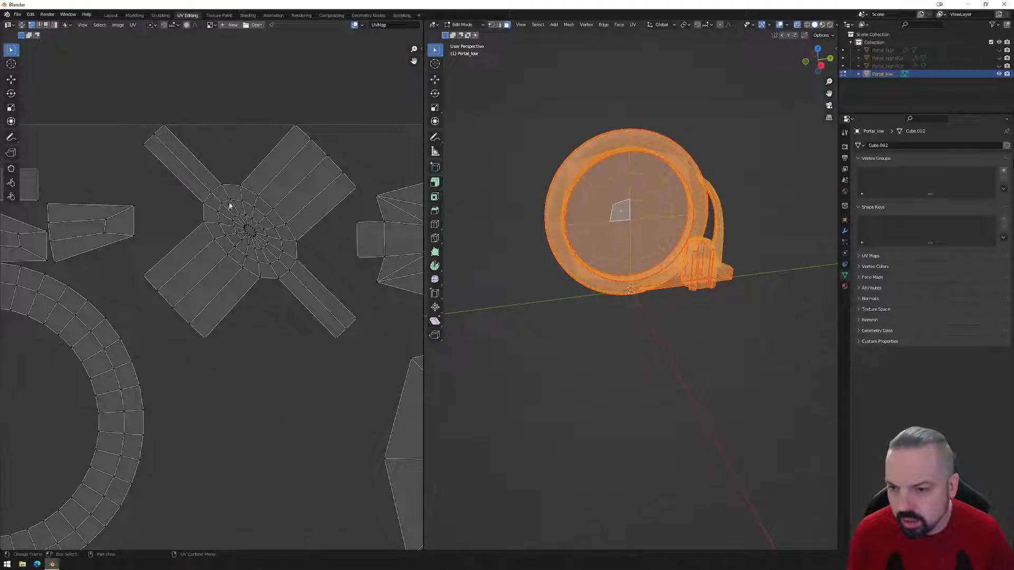
# - Apply all transforms to Portal_low in Object Mode
pyautogui.press('Tab')
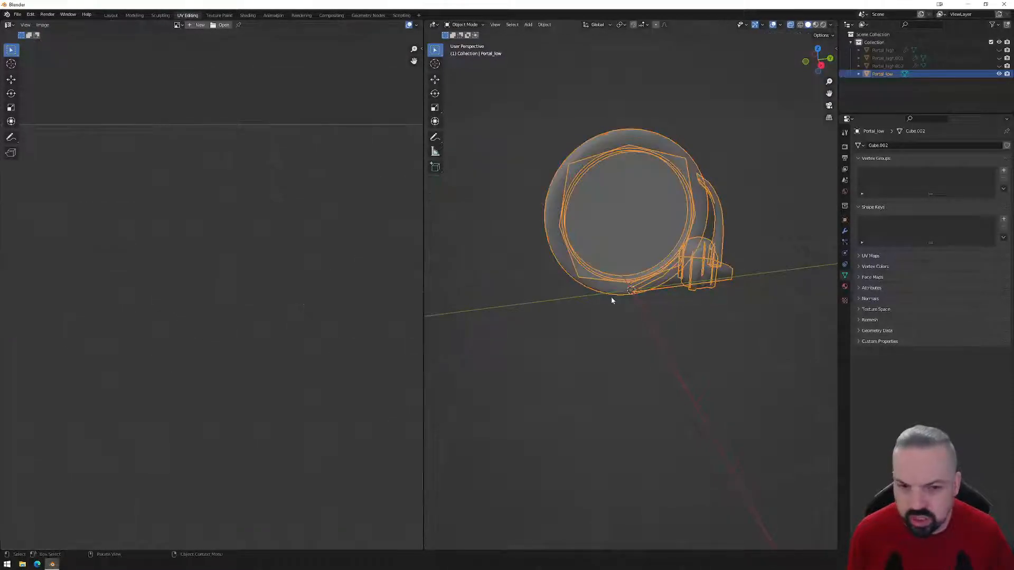
pyautogui.hotkey('ctrl', 'a')
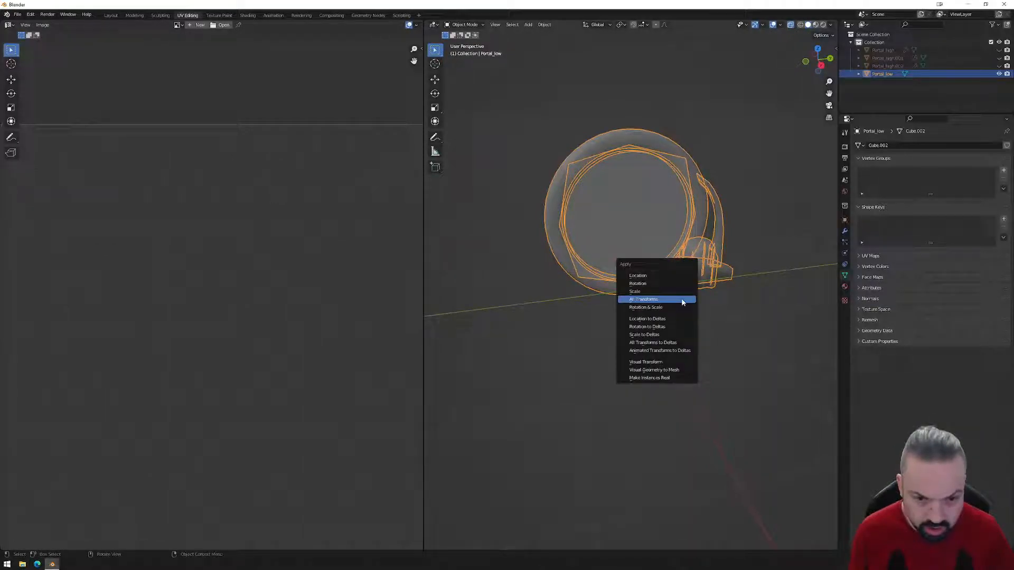
pyautogui.click(682, 299)
pyautogui.moveTo(502, 86); pyautogui.dragTo(792, 346)
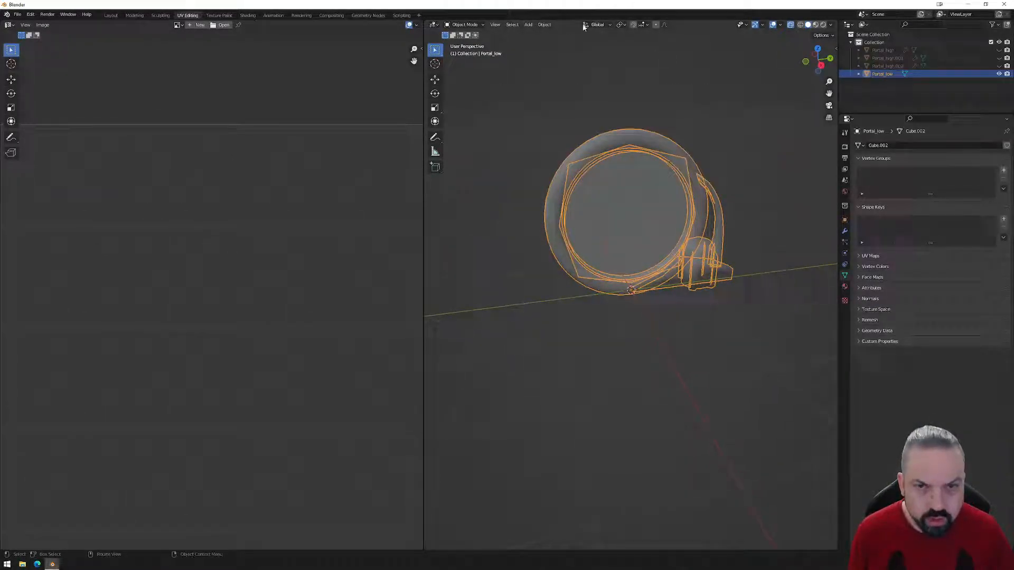
pyautogui.click(544, 24)
pyautogui.click(544, 25)
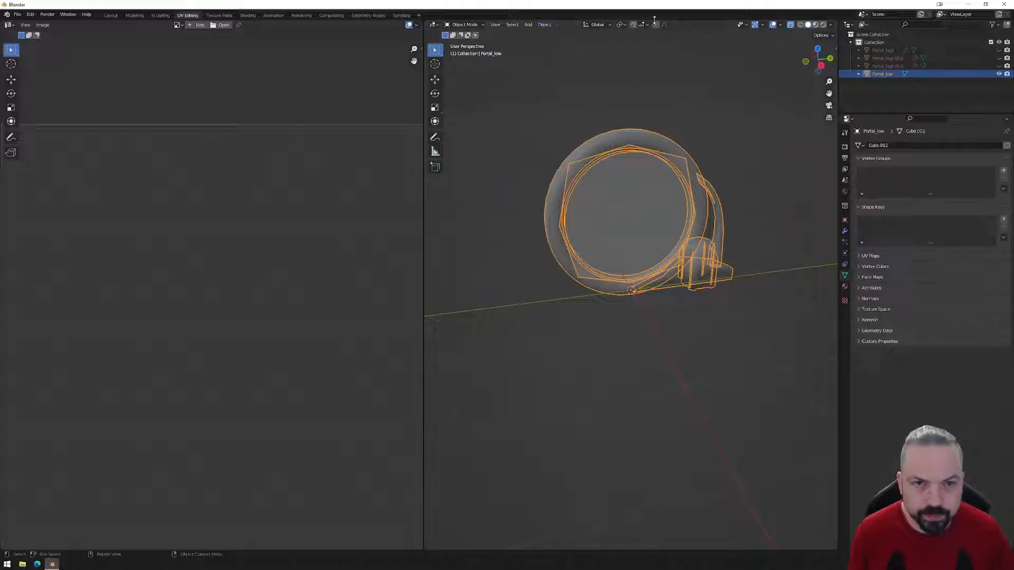
pyautogui.click(548, 24)
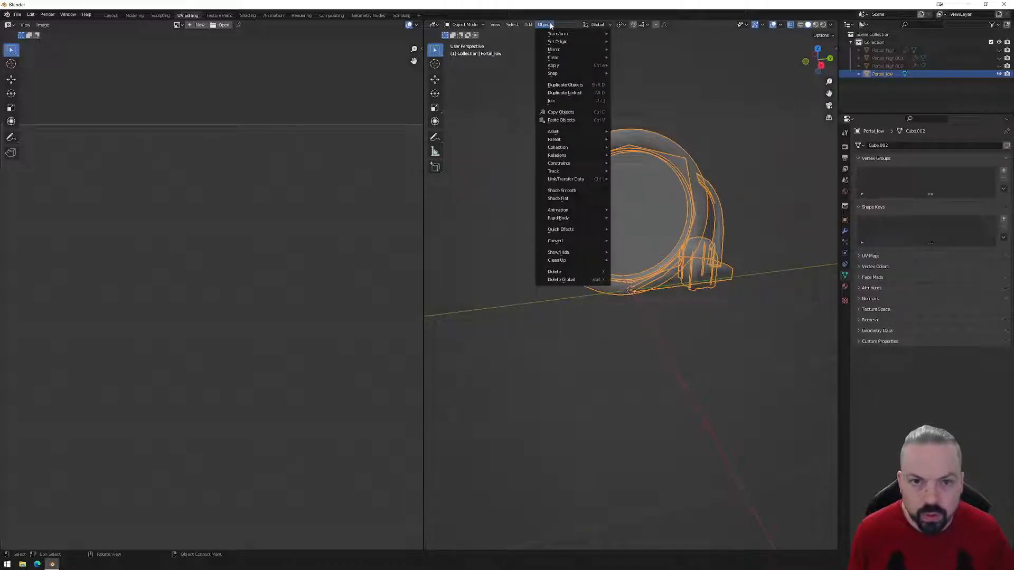
pyautogui.click(680, 132)
pyautogui.click(631, 151)
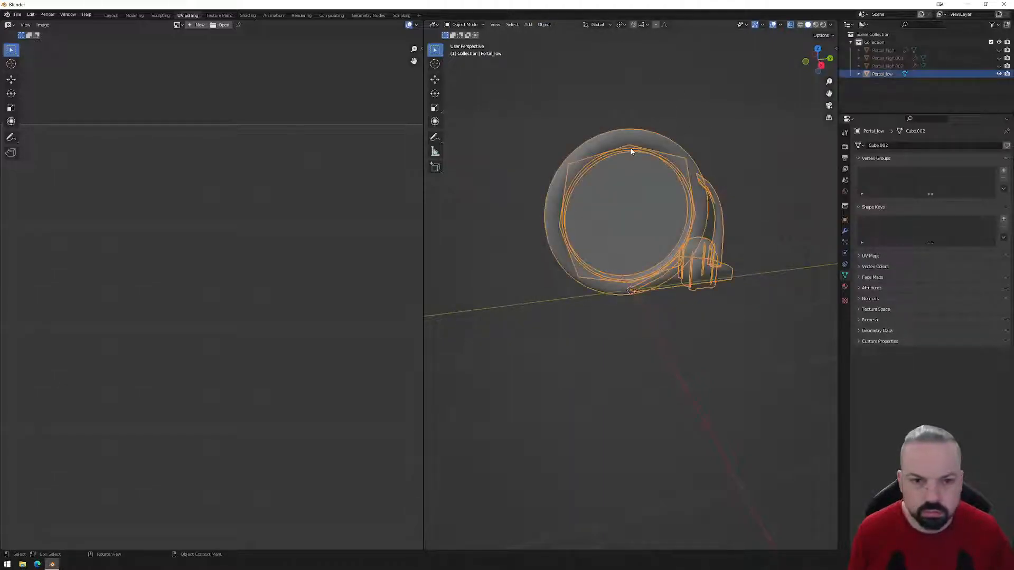
# - Unwrap the whole mesh again in Edit Mode and review the new UV layout
pyautogui.press('Tab')
pyautogui.moveTo(510, 68); pyautogui.dragTo(780, 320)
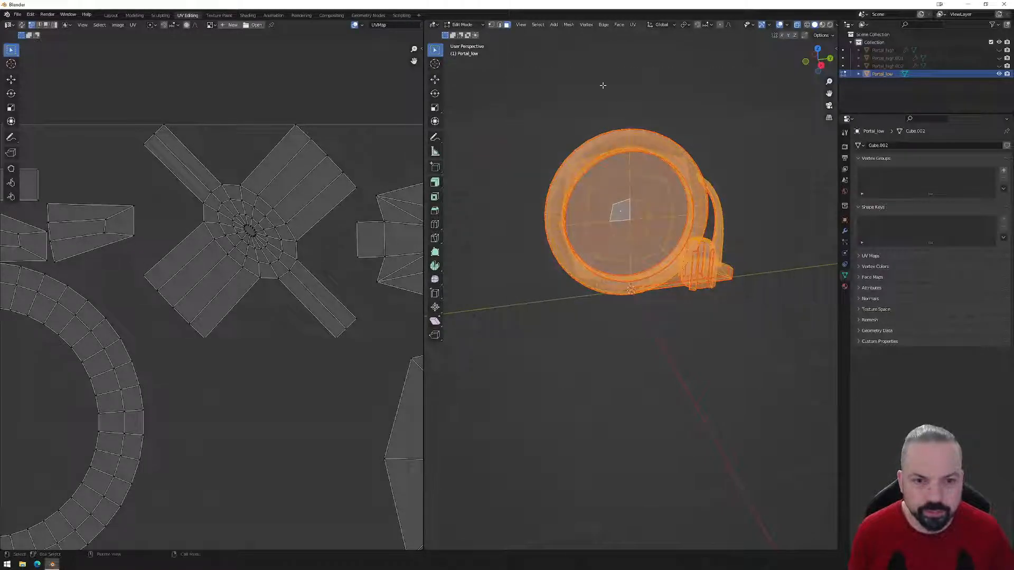
pyautogui.click(633, 24)
pyautogui.click(643, 35)
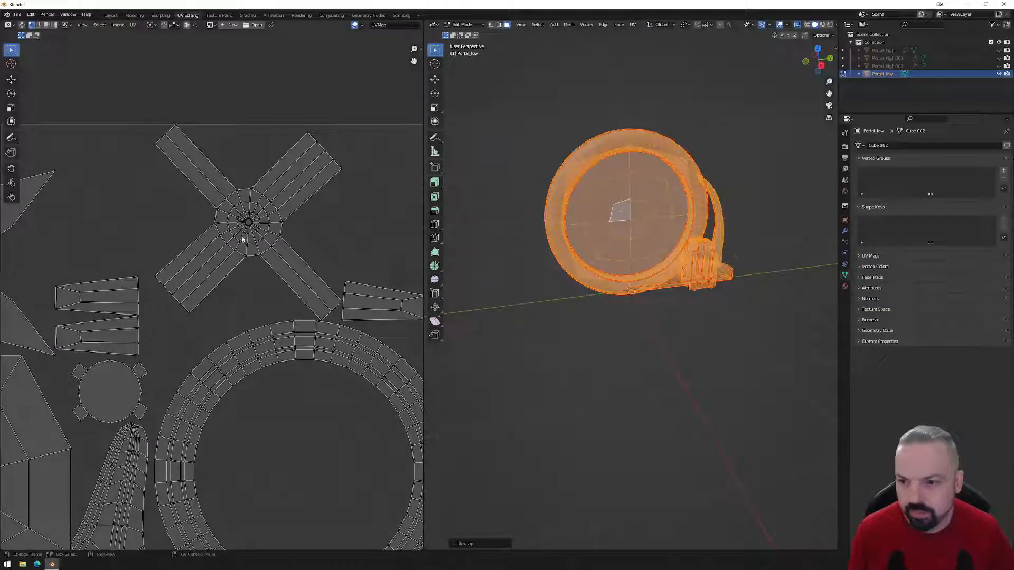
pyautogui.scroll(-5, 244, 270)
pyautogui.scroll(2, 225, 270)
pyautogui.scroll(-1, 226, 271)
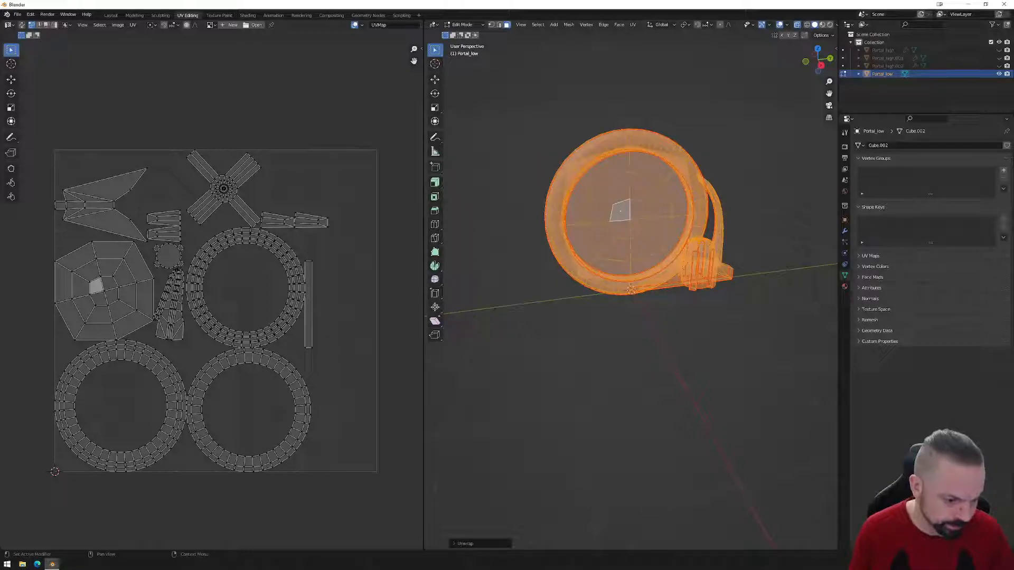
pyautogui.scroll(3, 264, 267)
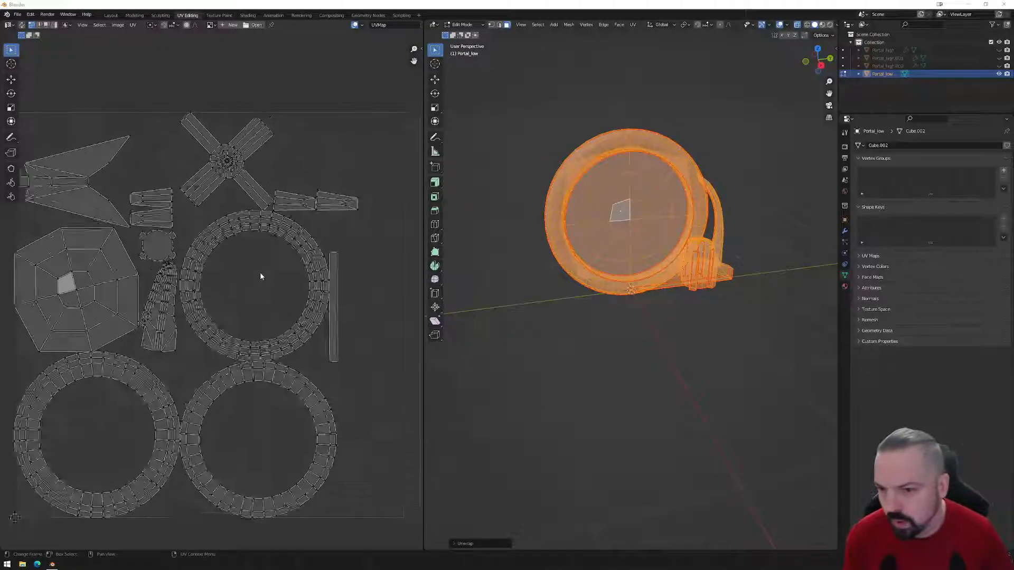
# - Select the tapered UV island beside the cross-shaped island, using island selection
pyautogui.click(355, 153)
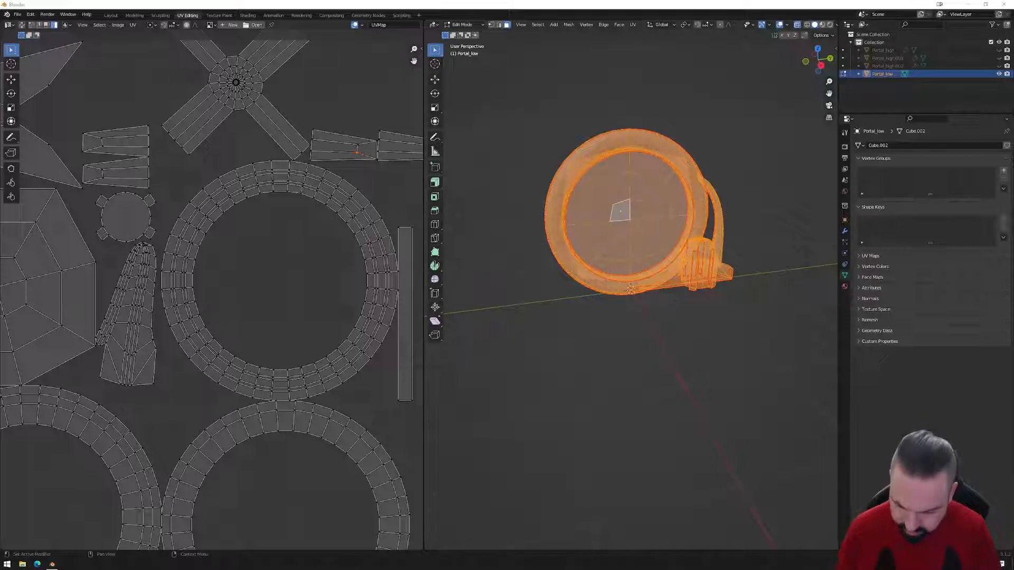
pyautogui.press('Home')
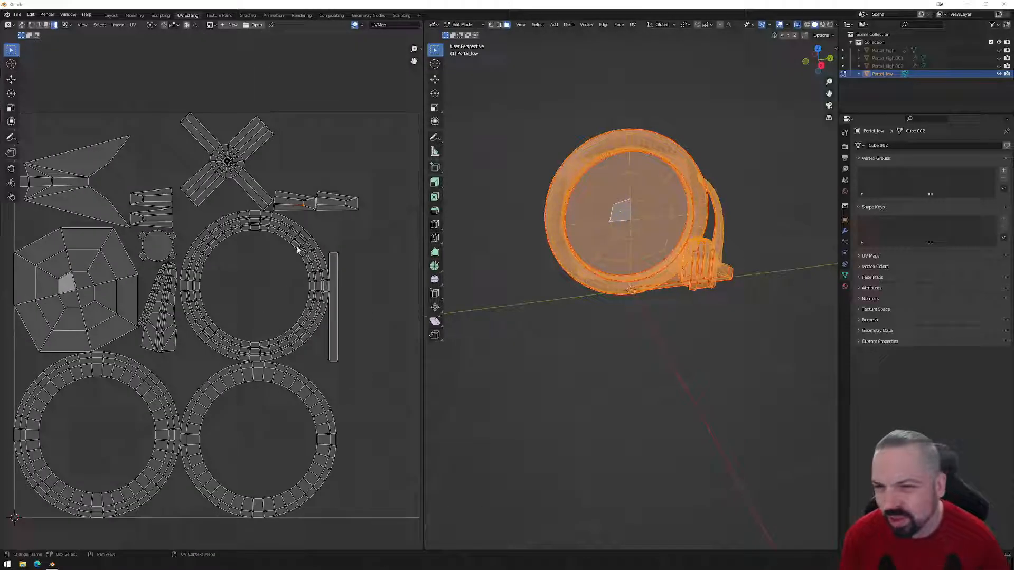
pyautogui.scroll(3, 305, 205)
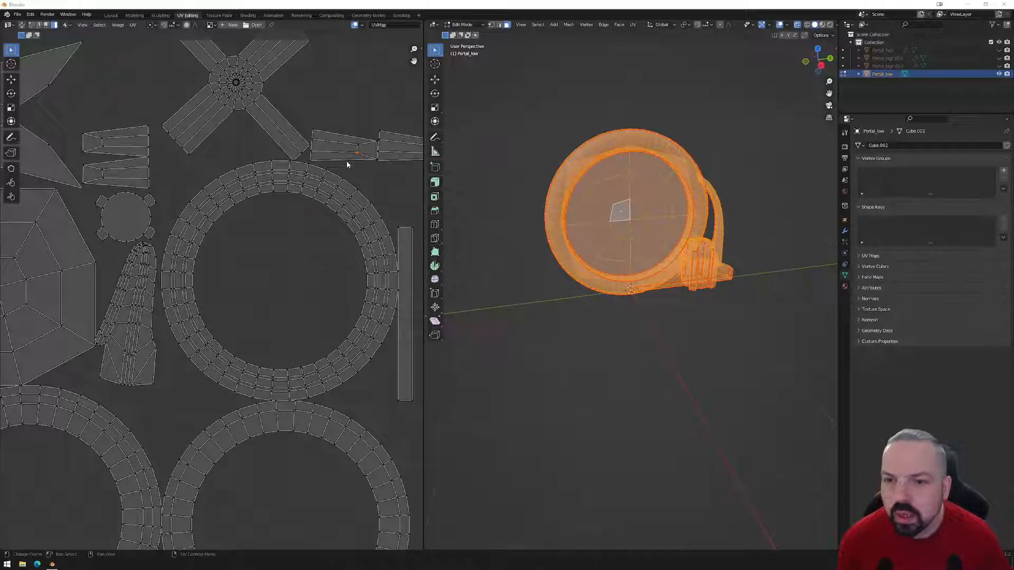
pyautogui.scroll(4, 287, 211)
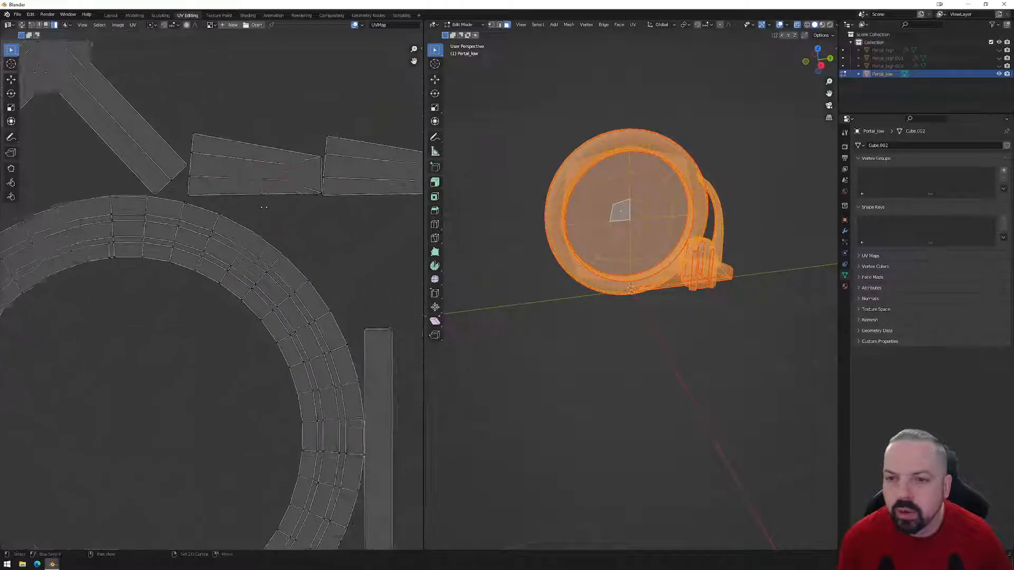
pyautogui.click(310, 133)
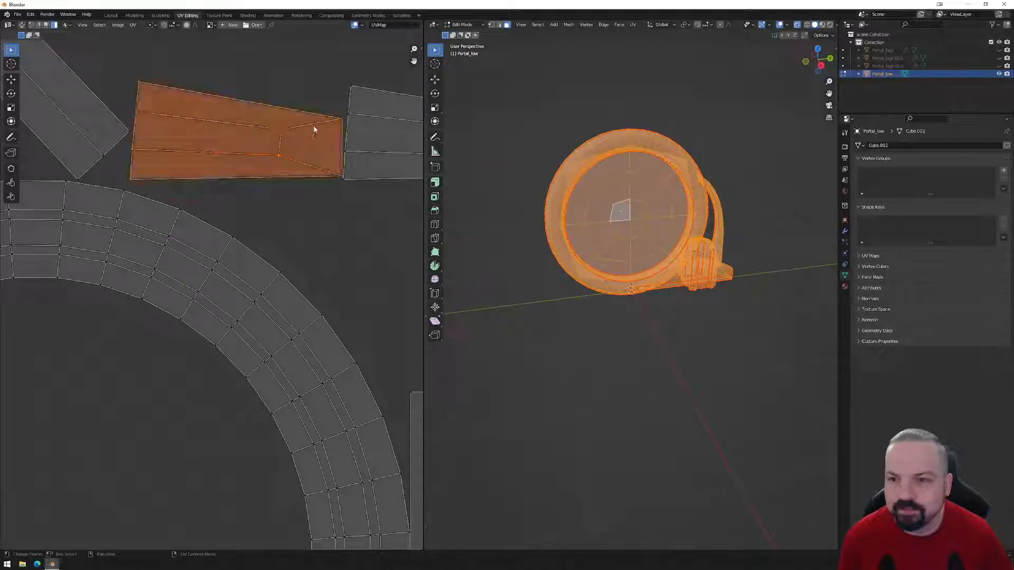
# - Switch to edge selection and clear the mesh selection to expose the seams around the domed post
pyautogui.moveTo(701, 322); pyautogui.dragTo(616, 321, button='middle')
pyautogui.scroll(4, 616, 321)
pyautogui.moveTo(715, 326); pyautogui.dragTo(669, 327, button='middle')
pyautogui.press('Tab')
pyautogui.moveTo(539, 308); pyautogui.dragTo(679, 304, button='middle')
pyautogui.press('Tab')
pyautogui.scroll(2, 679, 304)
pyautogui.press('2')
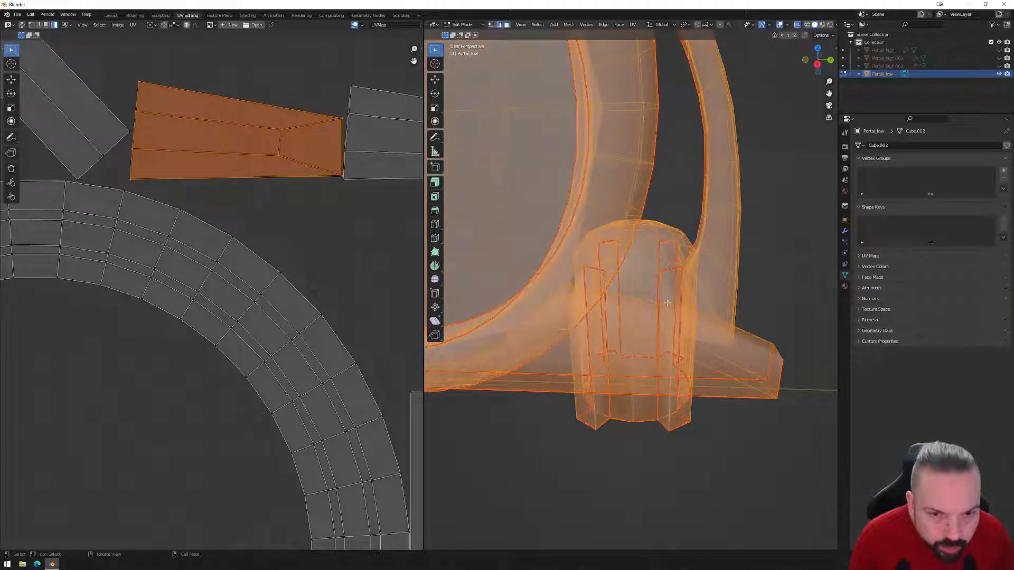
pyautogui.hotkey('alt', 'a')
# - Turn off X-ray and mark the missing seam edges on the sides of the domed post
pyautogui.moveTo(696, 299); pyautogui.dragTo(642, 303, button='middle')
pyautogui.keyDown('shift'); pyautogui.click(515, 294); pyautogui.keyUp('shift')
pyautogui.moveTo(516, 297); pyautogui.dragTo(565, 315, button='middle')
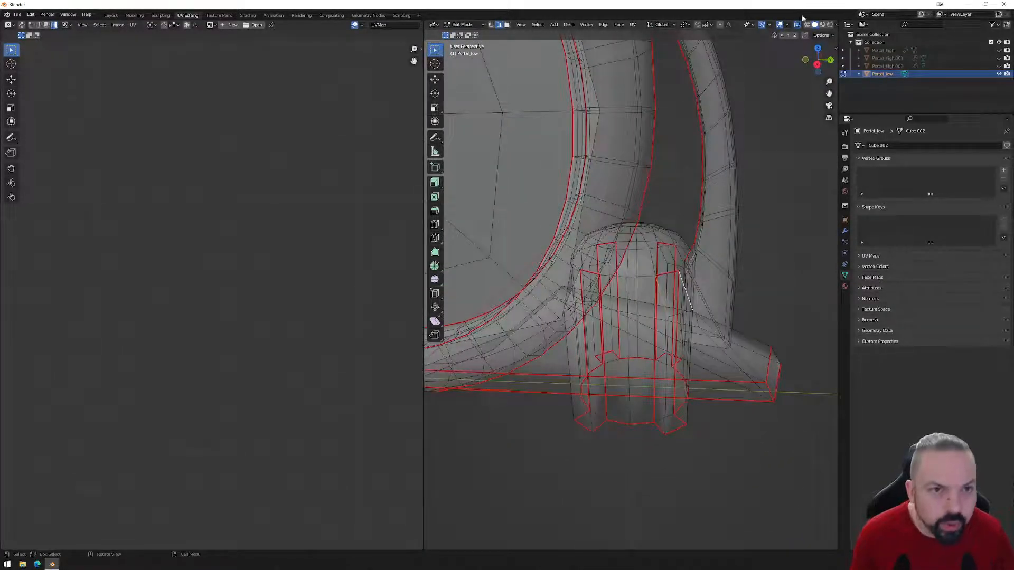
pyautogui.click(797, 25)
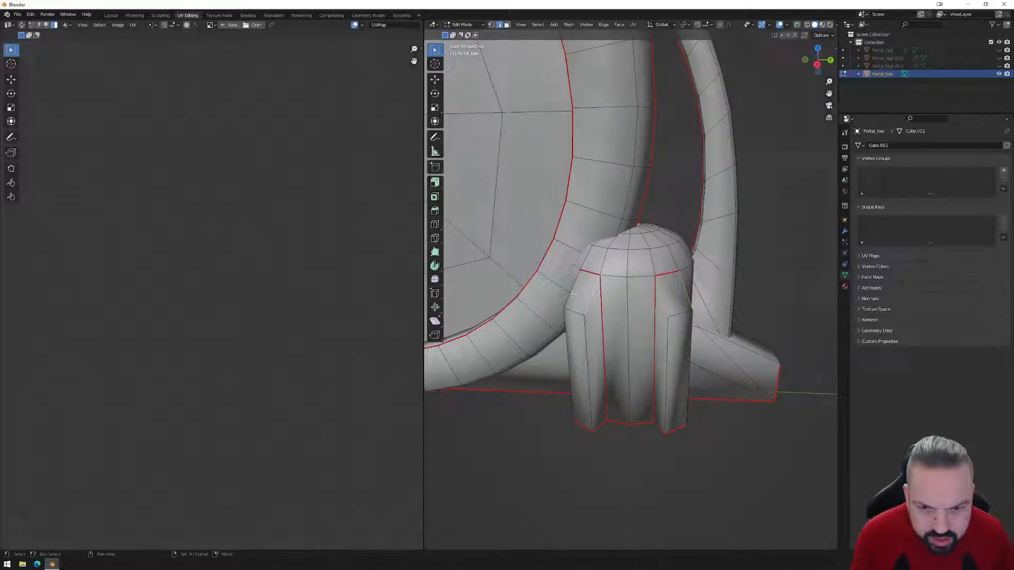
pyautogui.moveTo(571, 290); pyautogui.dragTo(667, 265, button='middle')
pyautogui.rightClick(628, 312)
pyautogui.click(628, 311)
pyautogui.scroll(-5, 631, 308)
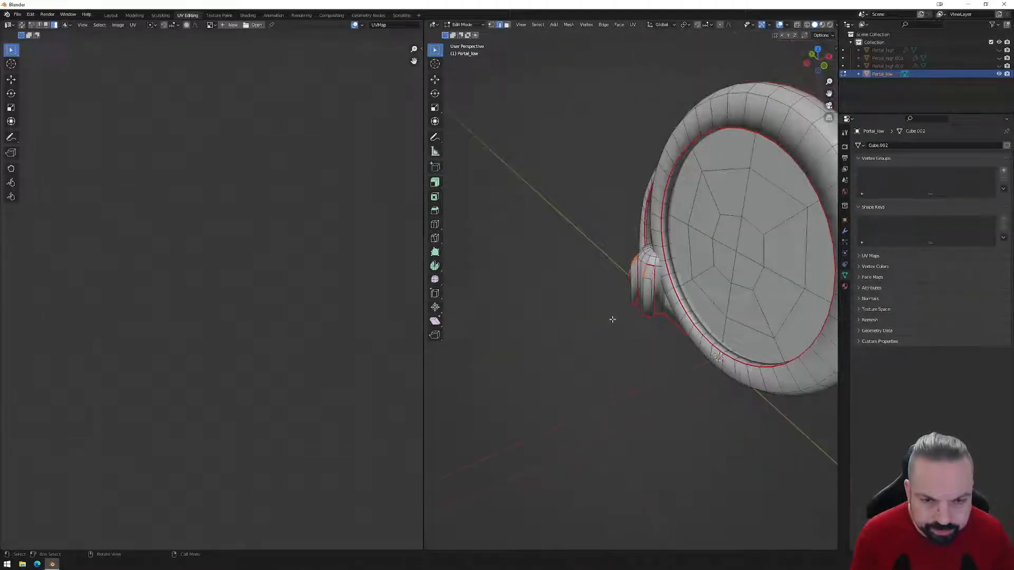
# - Select the whole mesh with X-ray on and unwrap it again using the updated seams
pyautogui.moveTo(607, 324); pyautogui.dragTo(570, 296, button='middle')
pyautogui.moveTo(528, 66); pyautogui.dragTo(829, 359)
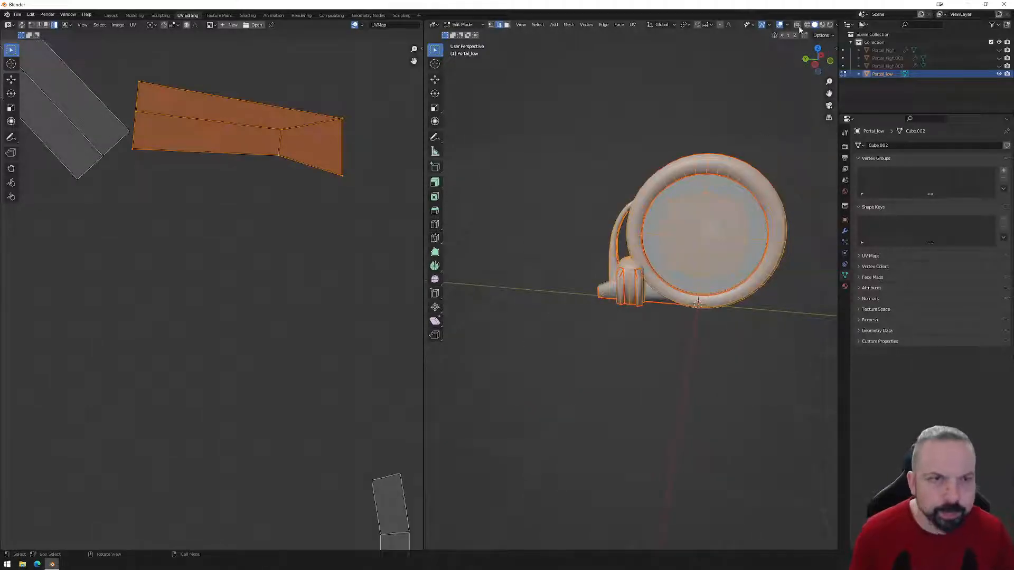
pyautogui.hotkey('alt', 'z')
pyautogui.moveTo(505, 134); pyautogui.dragTo(812, 364)
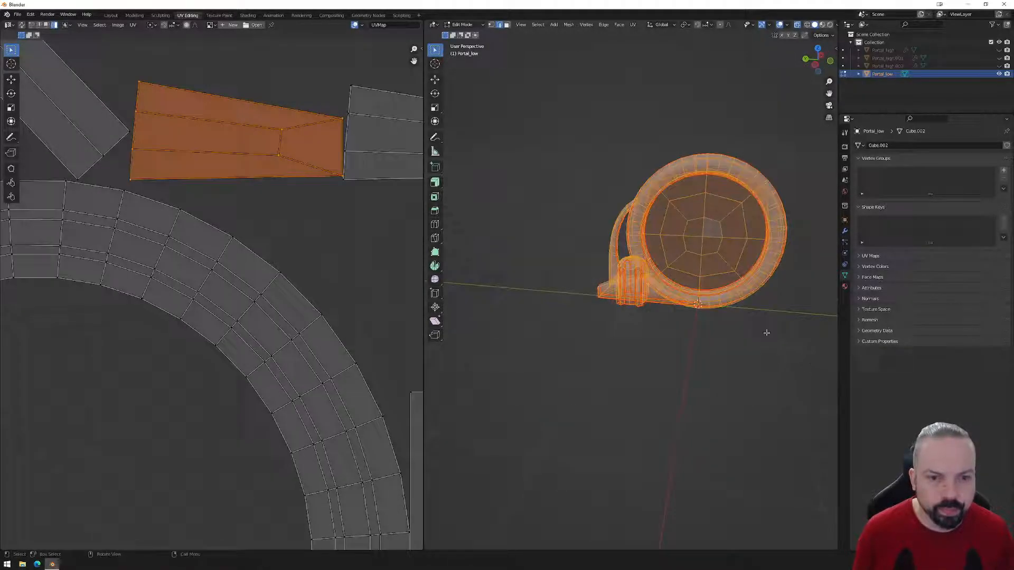
pyautogui.click(633, 25)
pyautogui.click(649, 38)
pyautogui.scroll(-3, 369, 261)
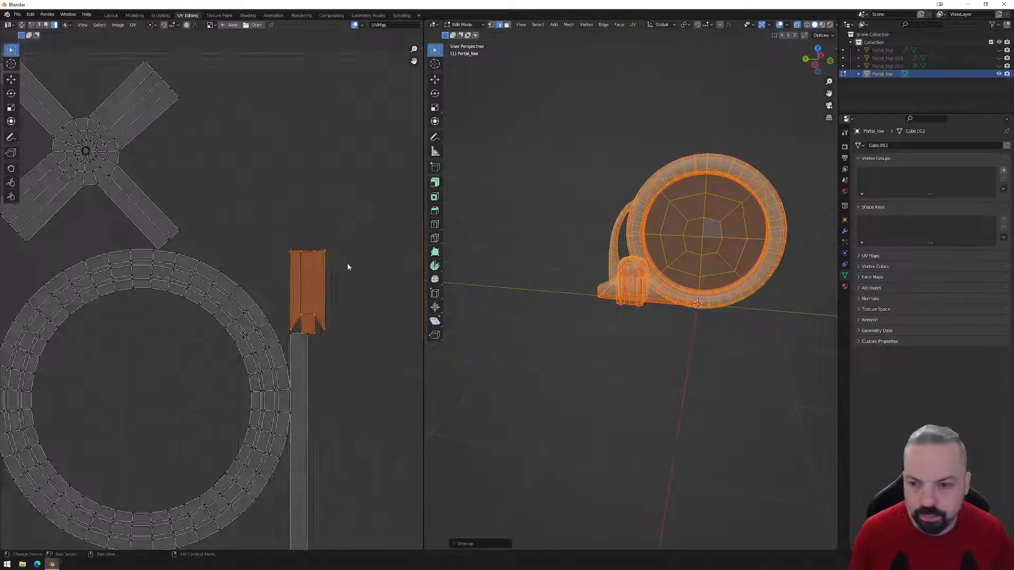
pyautogui.scroll(-4, 317, 296)
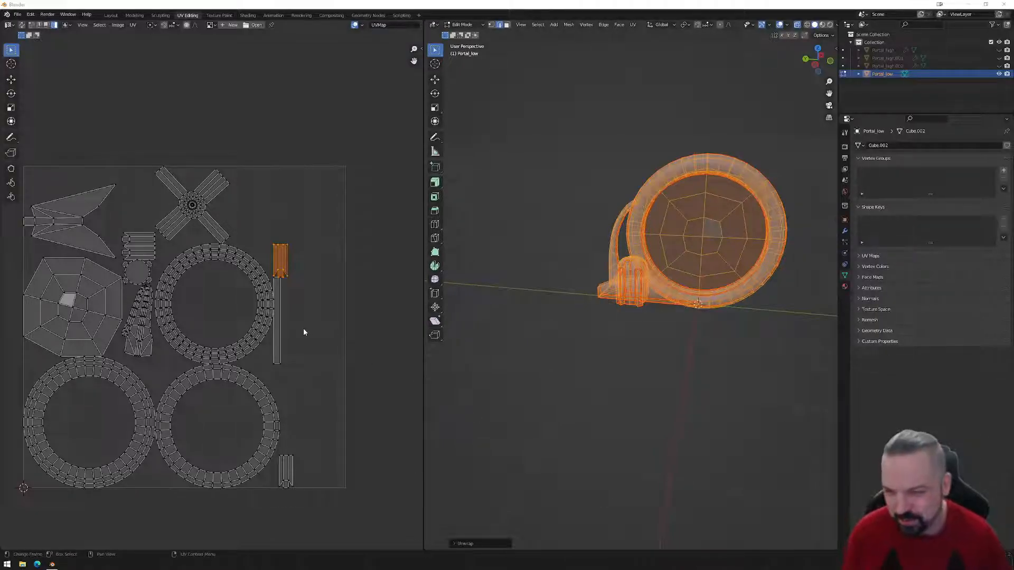
# - Move the two vertical notched strip islands side by side inside the upper ring island
pyautogui.scroll(2, 306, 333)
pyautogui.press('g')
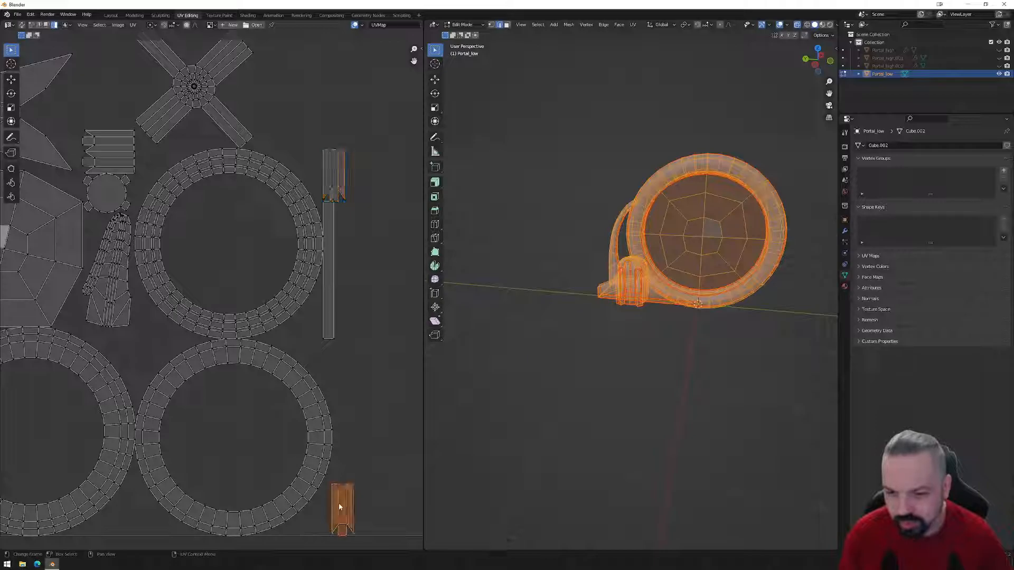
pyautogui.press('g')
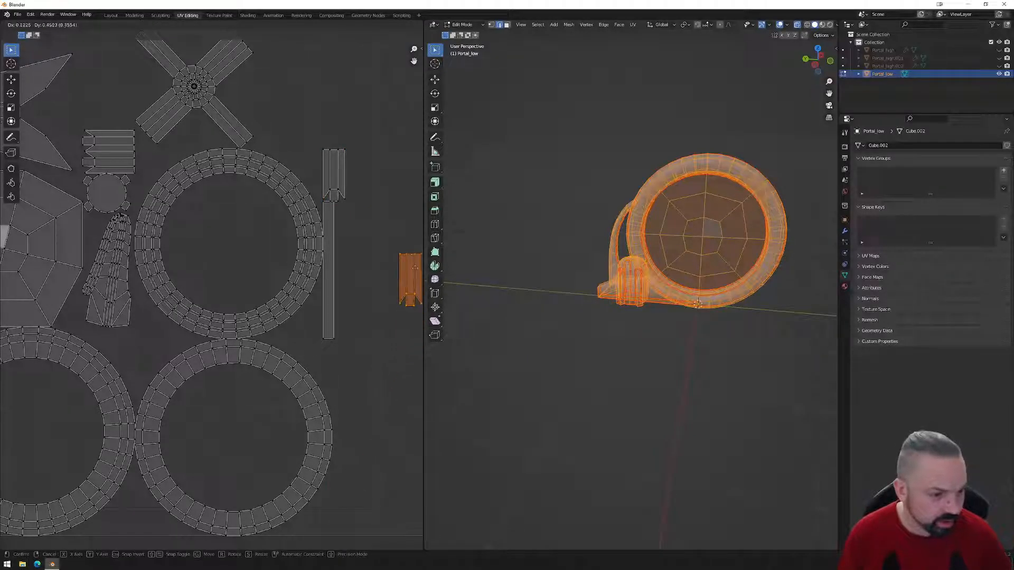
pyautogui.click(362, 166)
pyautogui.press('l')
pyautogui.press('g')
pyautogui.click(248, 203)
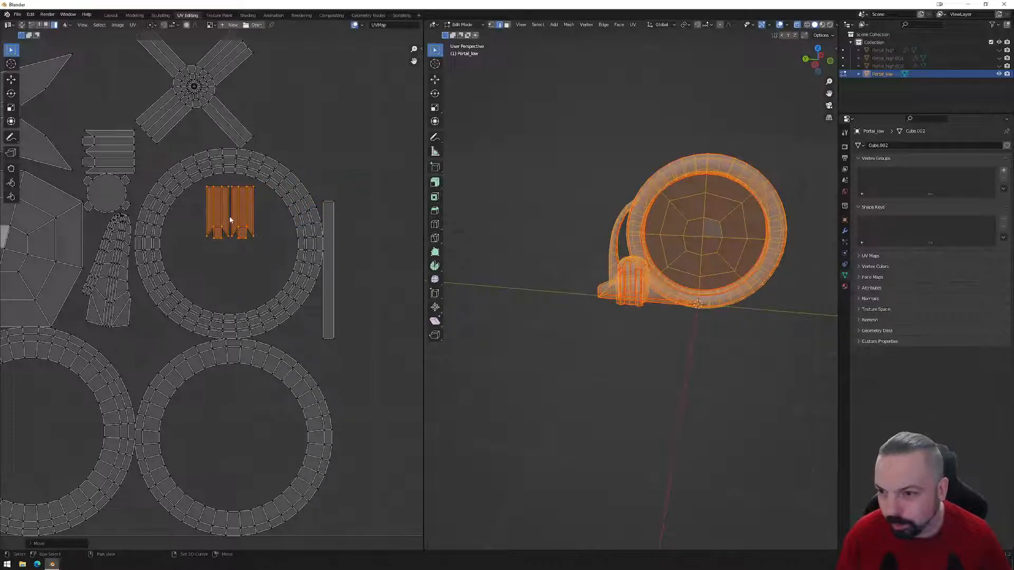
# - Move the small rounded-square island inside the lower-left ring island
pyautogui.moveTo(233, 217); pyautogui.dragTo(329, 243, button='middle')
pyautogui.scroll(-2, 307, 255)
pyautogui.scroll(1, 277, 284)
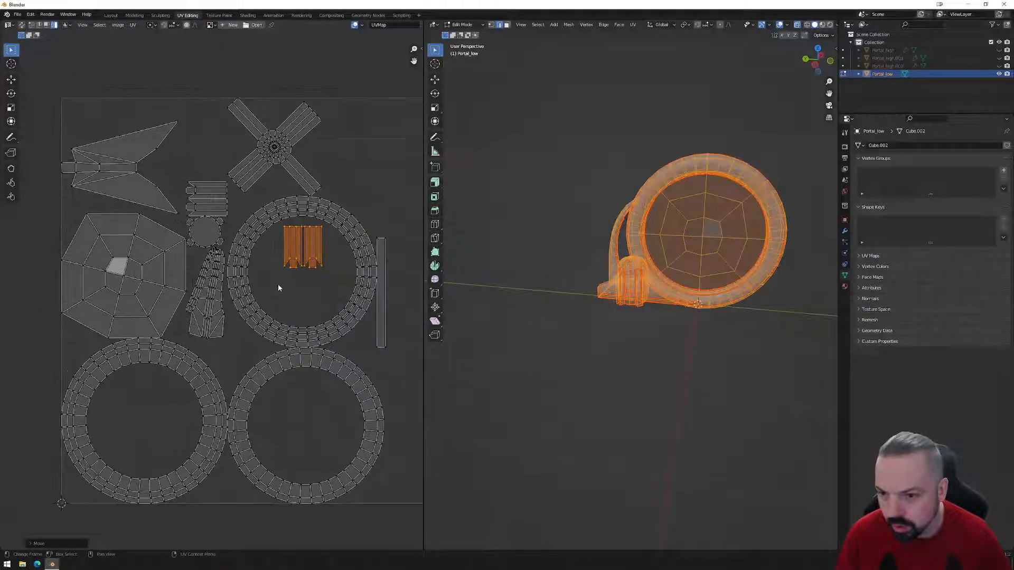
pyautogui.click(213, 292)
pyautogui.click(215, 243)
pyautogui.press('g')
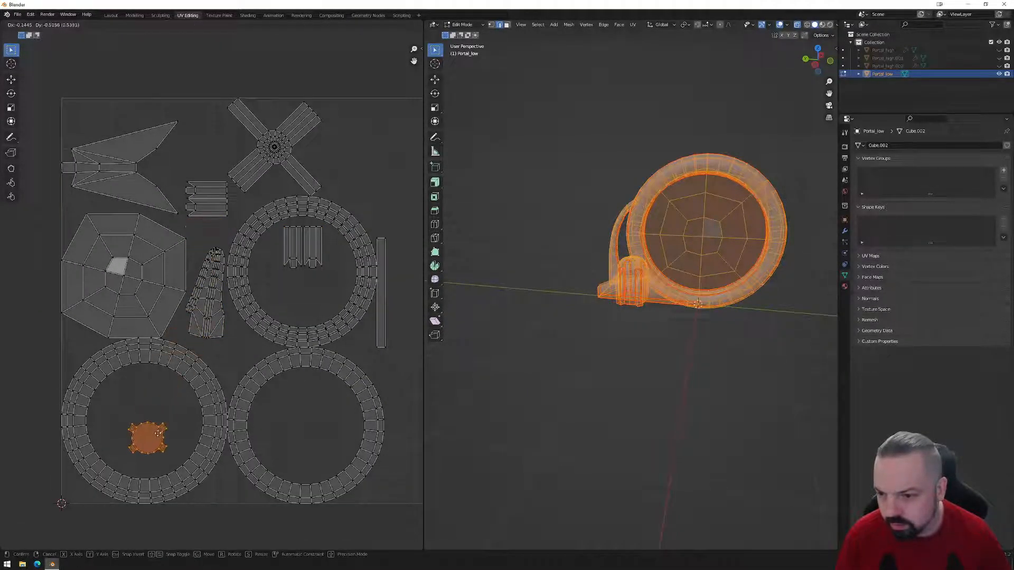
pyautogui.click(154, 381)
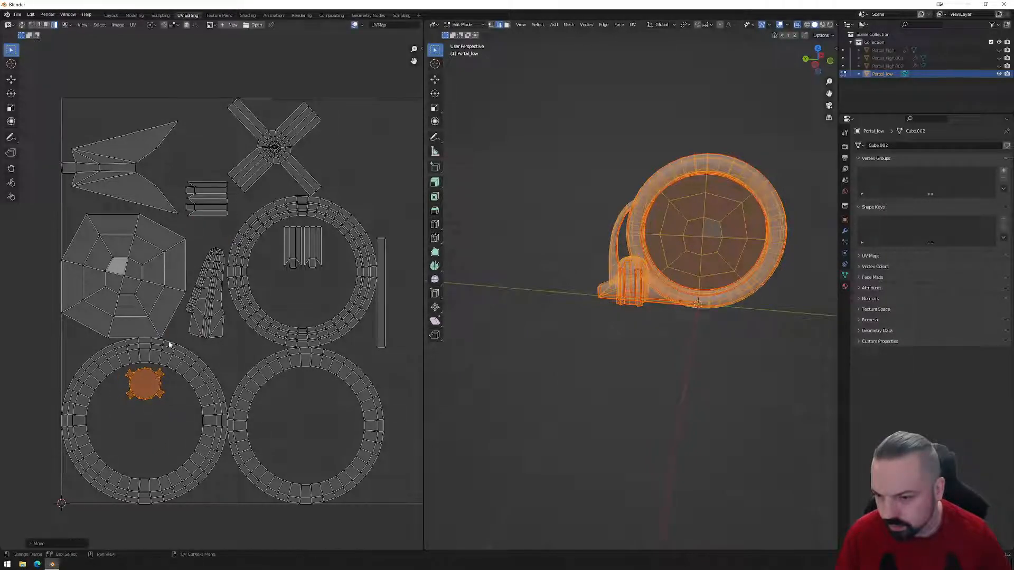
# - Move the two horizontal notched strip islands into the upper ring, rotate them vertical and align them below the other pair
pyautogui.click(221, 199)
pyautogui.press('g')
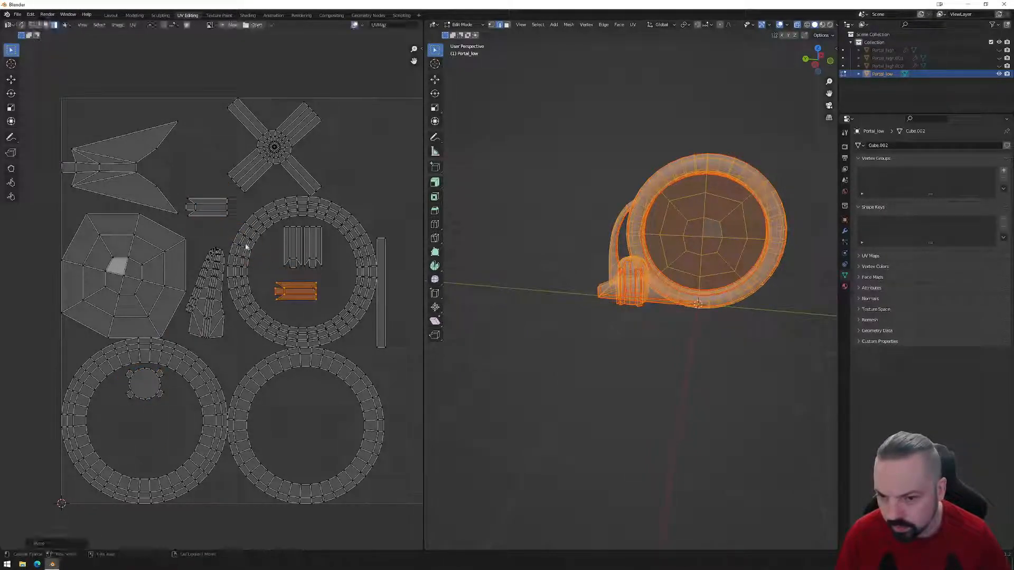
pyautogui.click(299, 280)
pyautogui.scroll(2, 322, 286)
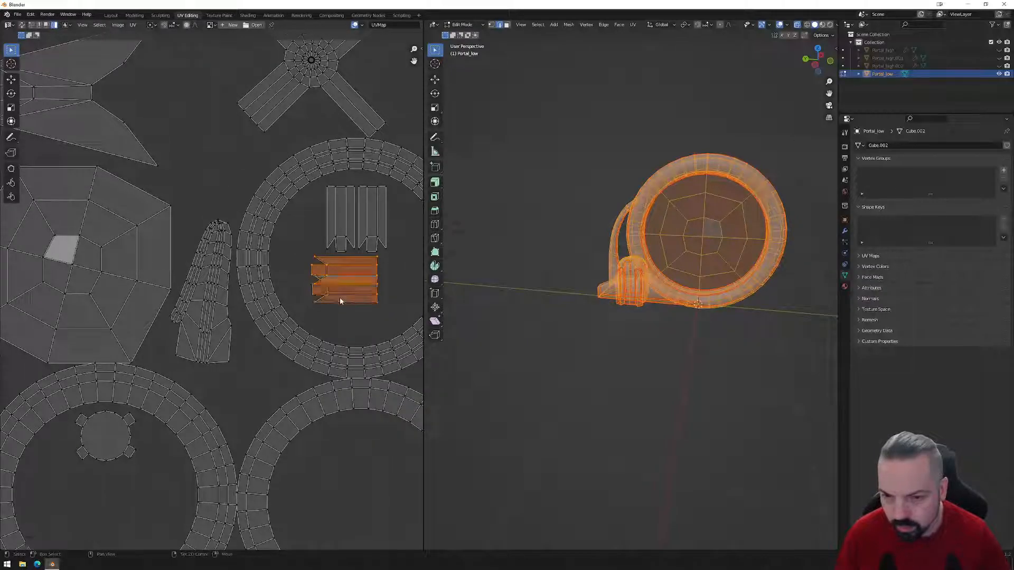
pyautogui.press('r')
pyautogui.click(364, 277)
pyautogui.press('g')
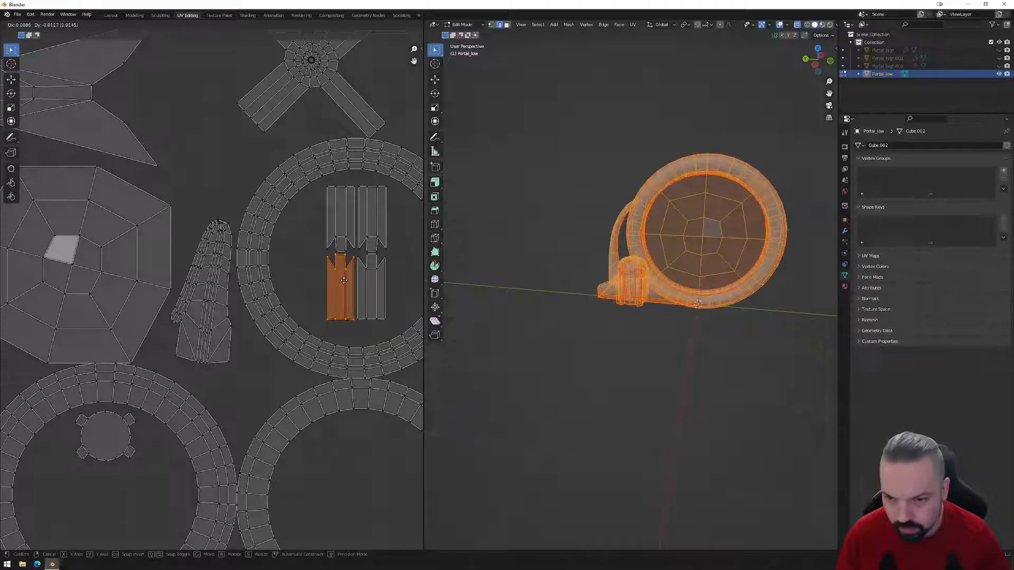
pyautogui.click(345, 282)
# - Nudge the long narrow strip island away from the upper ring
pyautogui.scroll(-3, 359, 280)
pyautogui.click(345, 291)
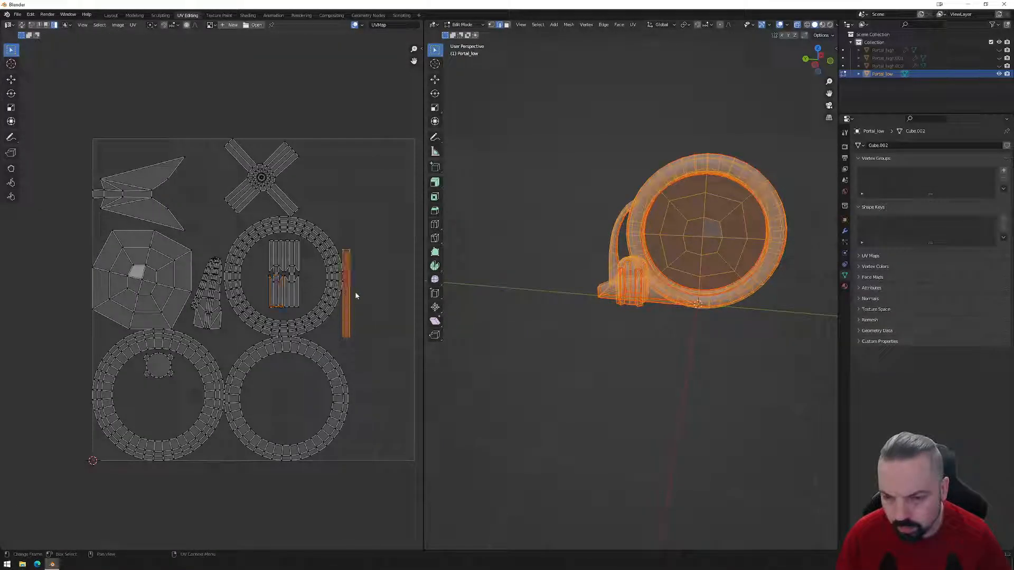
pyautogui.press('g')
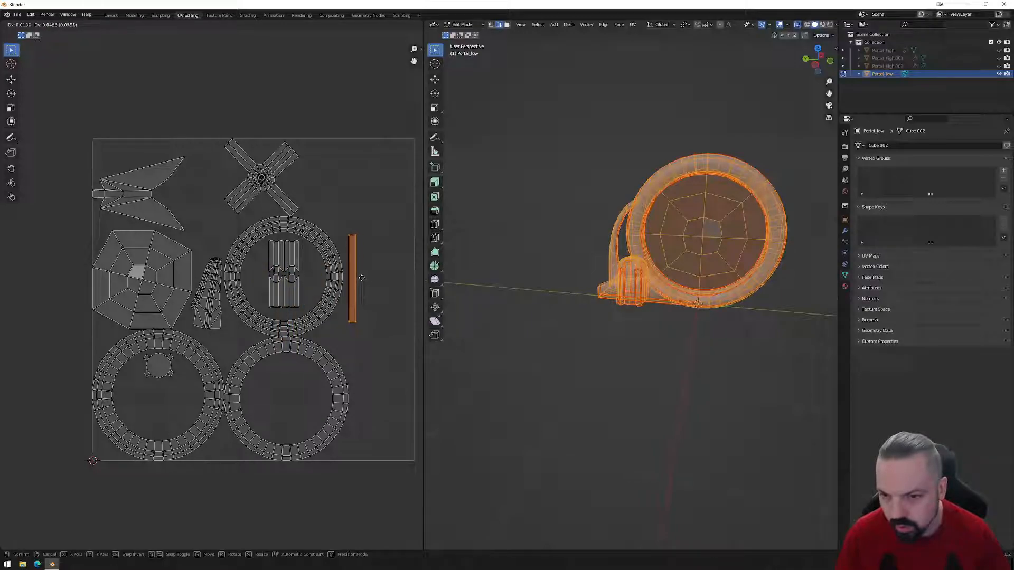
pyautogui.click(361, 277)
# - Rotate the cross-shaped island upright and move it down beside the octagonal disc island
pyautogui.click(279, 179)
pyautogui.press('r')
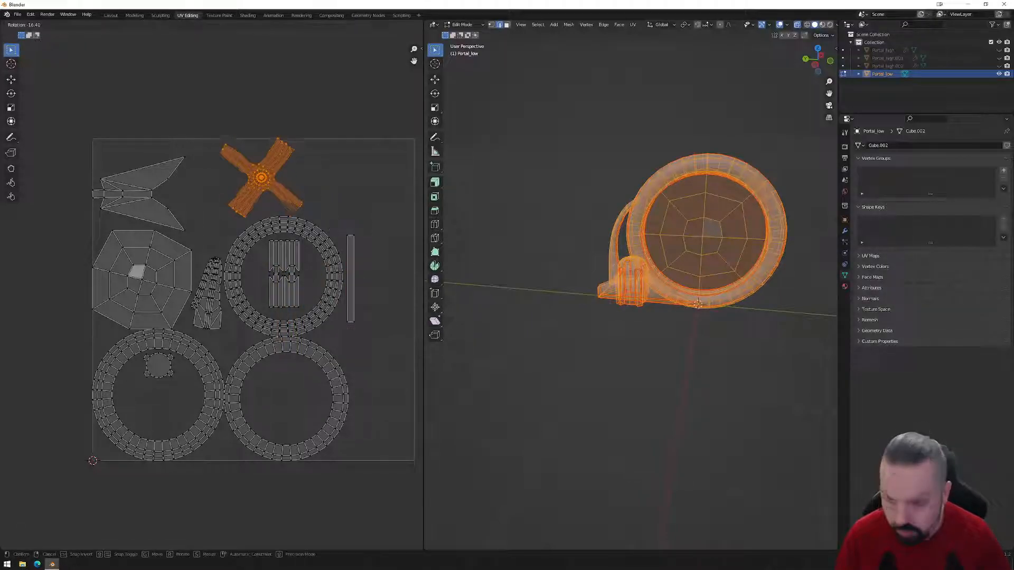
pyautogui.click(296, 158)
pyautogui.press('g')
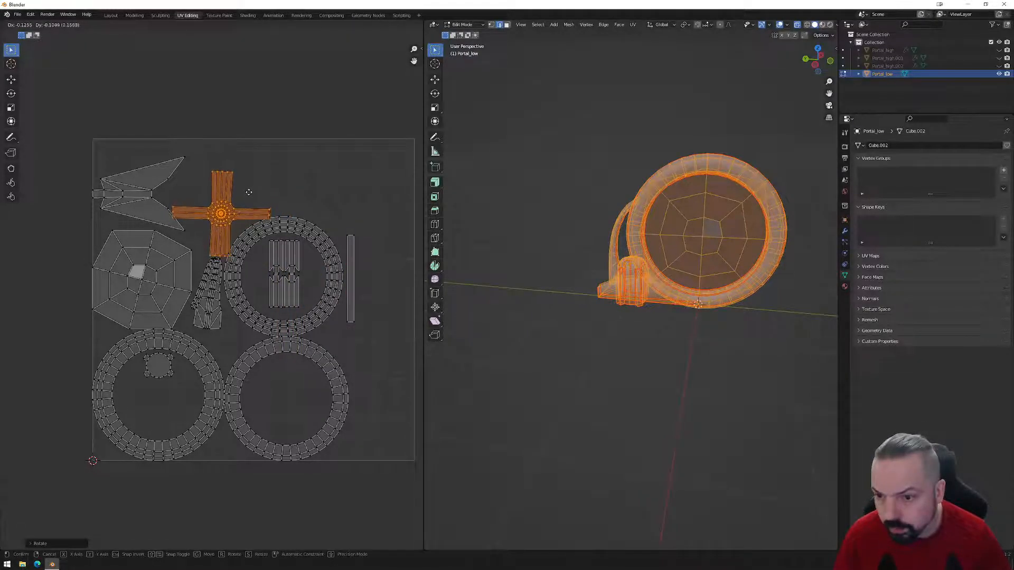
pyautogui.click(231, 199)
# - Rotate the octagonal disc island about 10 degrees to straighten it and move it outside the UV square
pyautogui.click(157, 258)
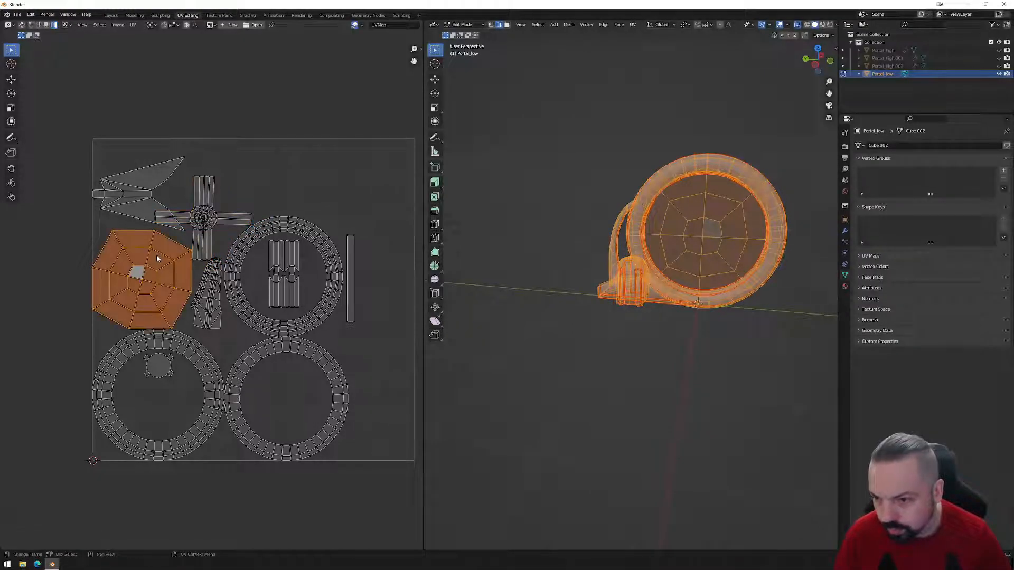
pyautogui.press('r')
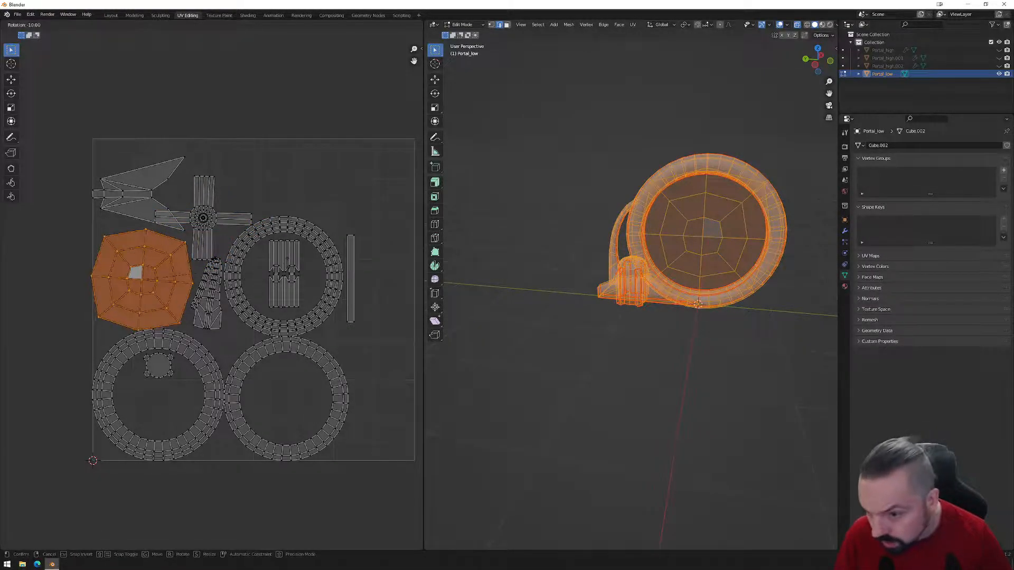
pyautogui.click(173, 285)
pyautogui.press('g')
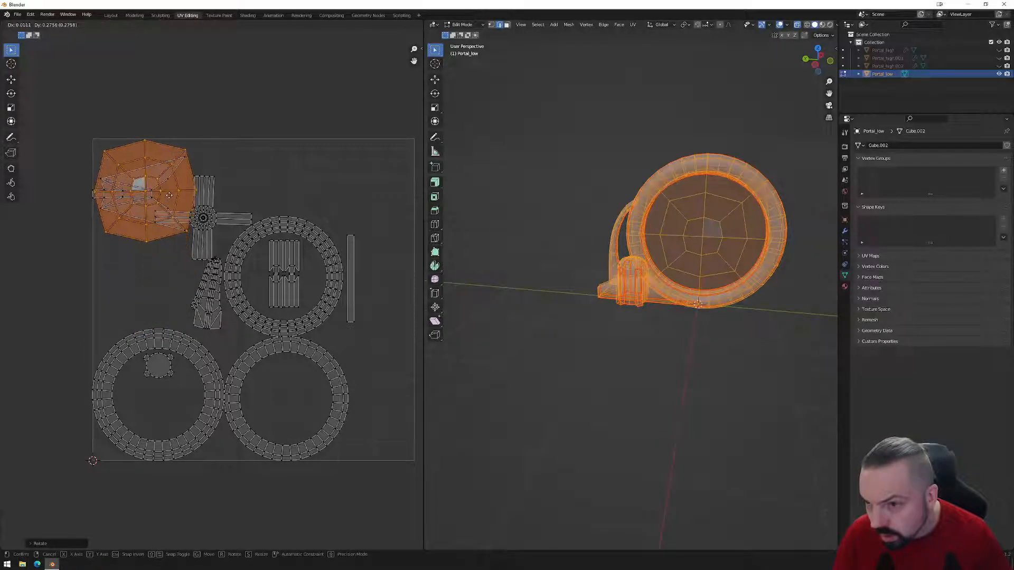
pyautogui.click(168, 198)
pyautogui.press('g')
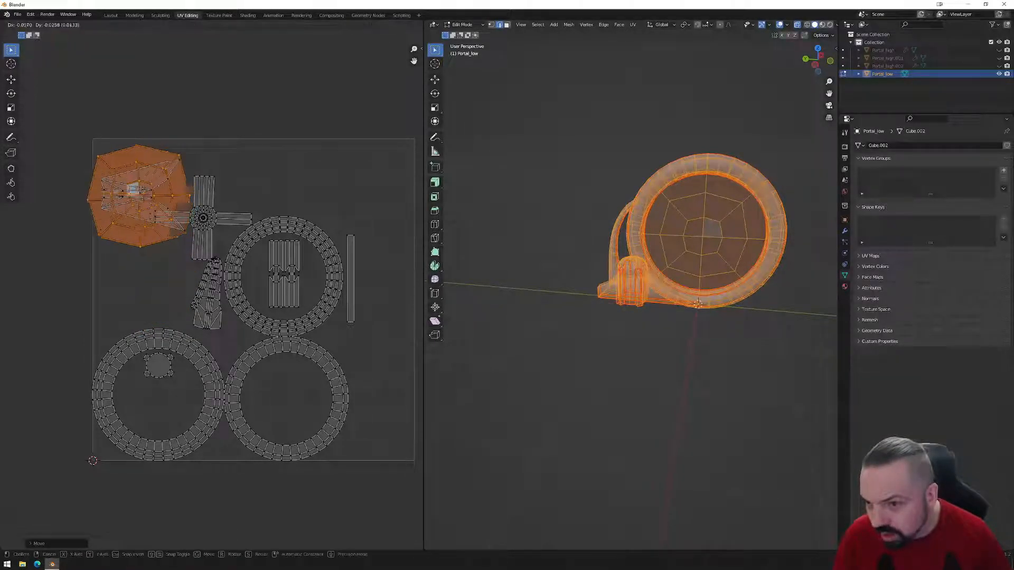
pyautogui.click(73, 193)
# - Move the winged island down above the lower-left ring and place the octagonal disc in the UV square's upper-left corner
pyautogui.click(140, 195)
pyautogui.press('g')
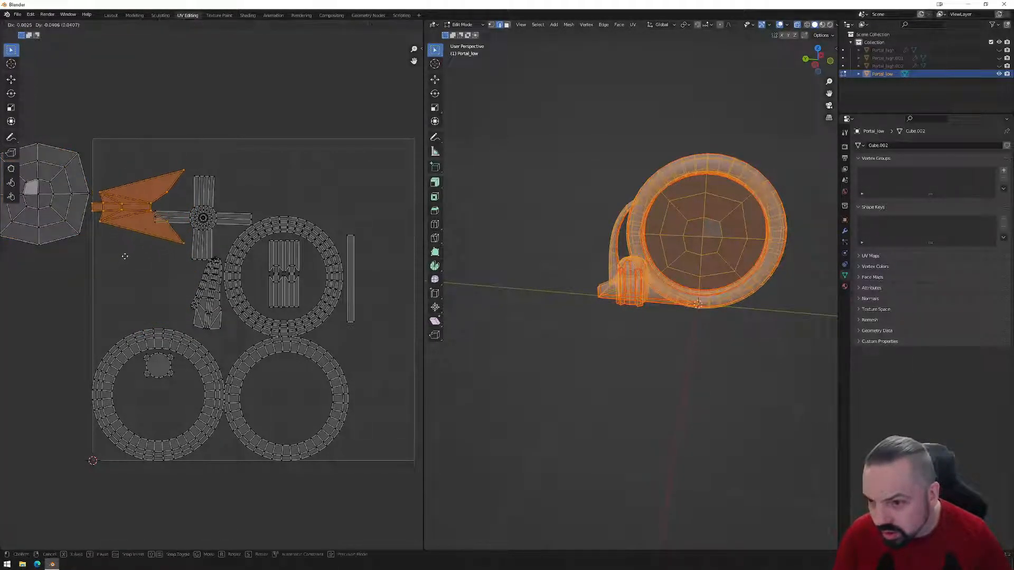
pyautogui.click(136, 284)
pyautogui.click(76, 223)
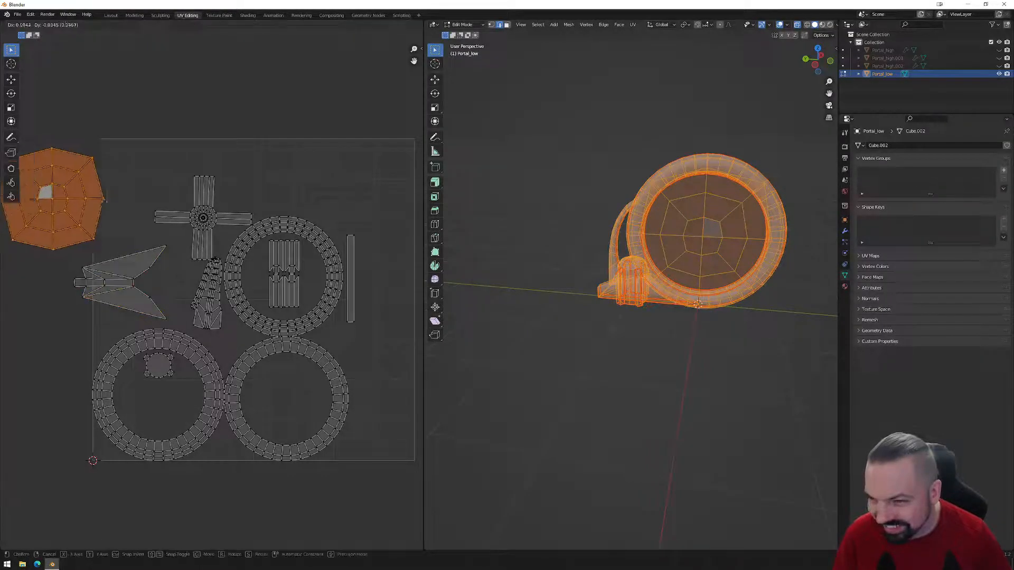
pyautogui.press('g')
pyautogui.click(187, 194)
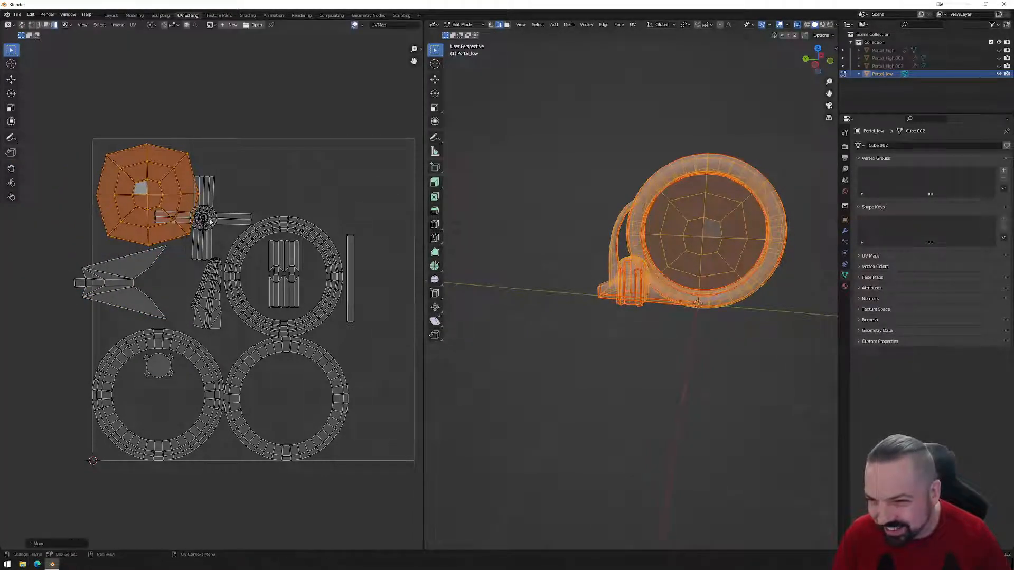
# - Move the cross-shaped island into the lower-right ring and place the small rounded-square island between its arms
pyautogui.click(204, 217)
pyautogui.press('g')
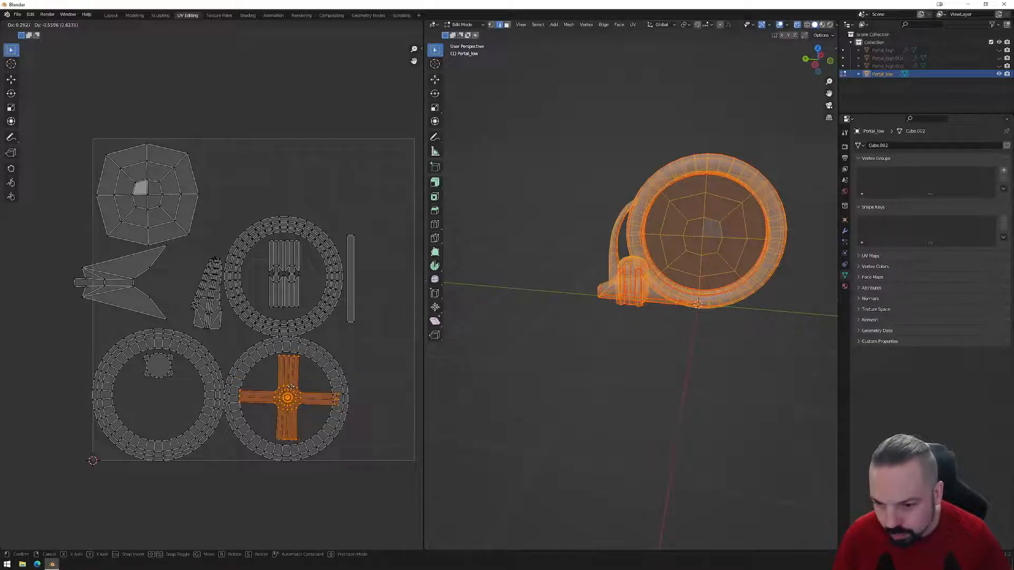
pyautogui.click(292, 389)
pyautogui.click(162, 364)
pyautogui.press('g')
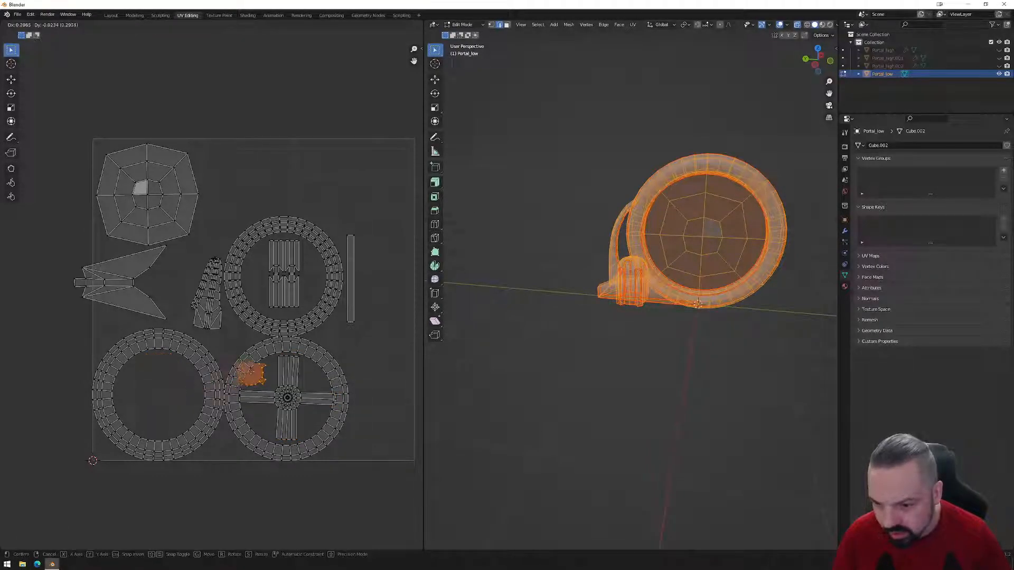
pyautogui.click(260, 374)
# - Shift the winged island right towards the inside of the UV square
pyautogui.click(137, 282)
pyautogui.press('g')
pyautogui.click(154, 281)
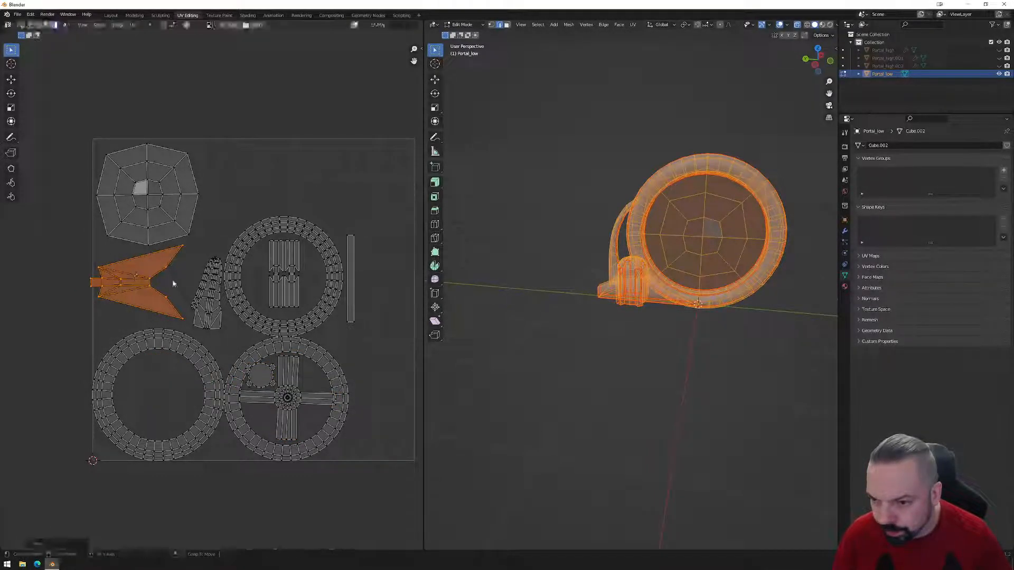
# - Move the long narrow strip island and the small rounded-square island inside the lower-left ring
pyautogui.click(350, 266)
pyautogui.press('g')
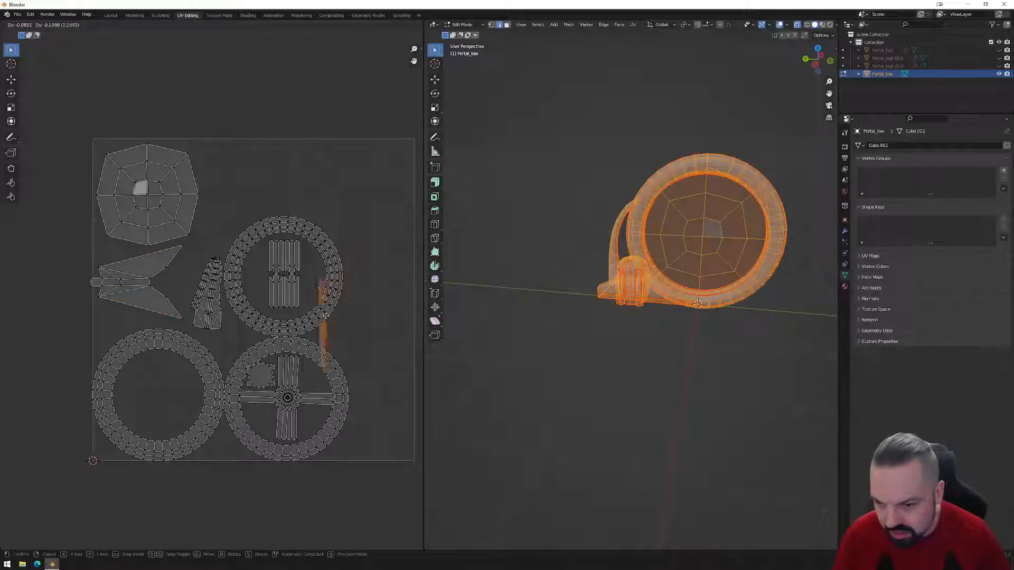
pyautogui.click(159, 384)
pyautogui.click(262, 375)
pyautogui.press('g')
pyautogui.click(189, 391)
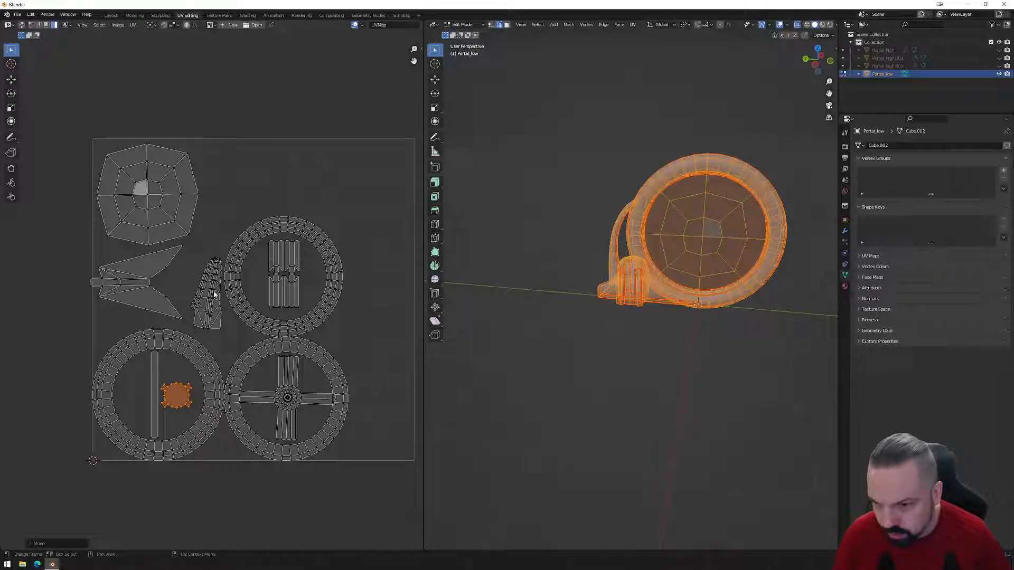
# - Move the winged island further inside the UV square, towards the tapered multi-strip island
pyautogui.click(207, 293)
pyautogui.click(140, 290)
pyautogui.press('g')
pyautogui.click(166, 292)
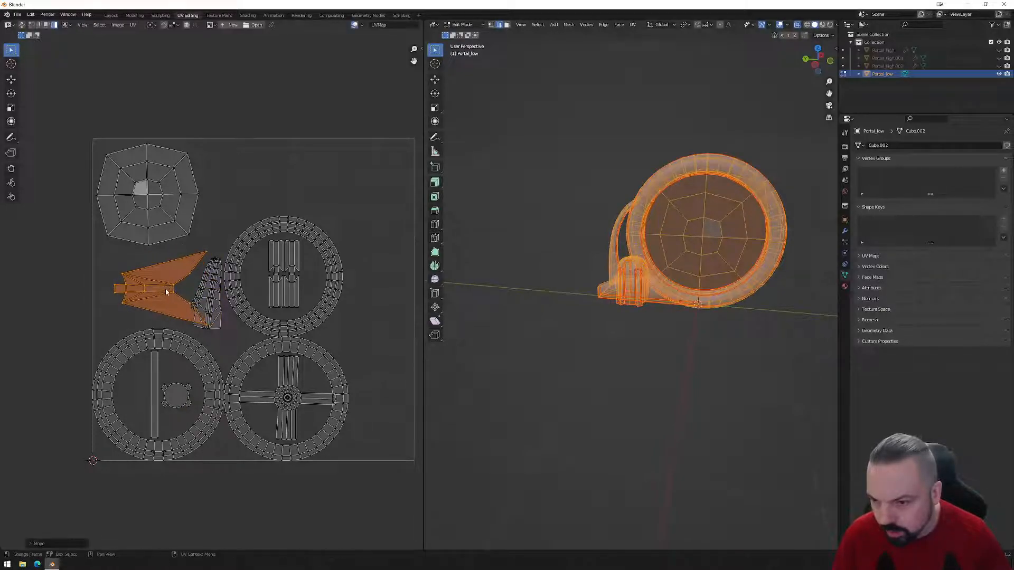
# - Move the tapered multi-strip island inside the upper ring and arrange it side by side with the paired strip islands
pyautogui.click(217, 296)
pyautogui.press('g')
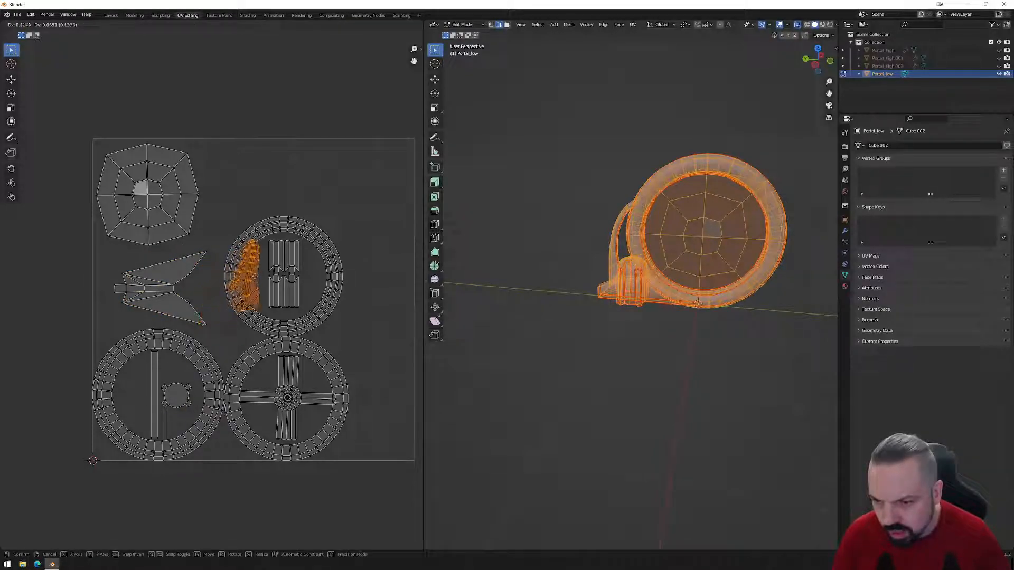
pyautogui.click(279, 265)
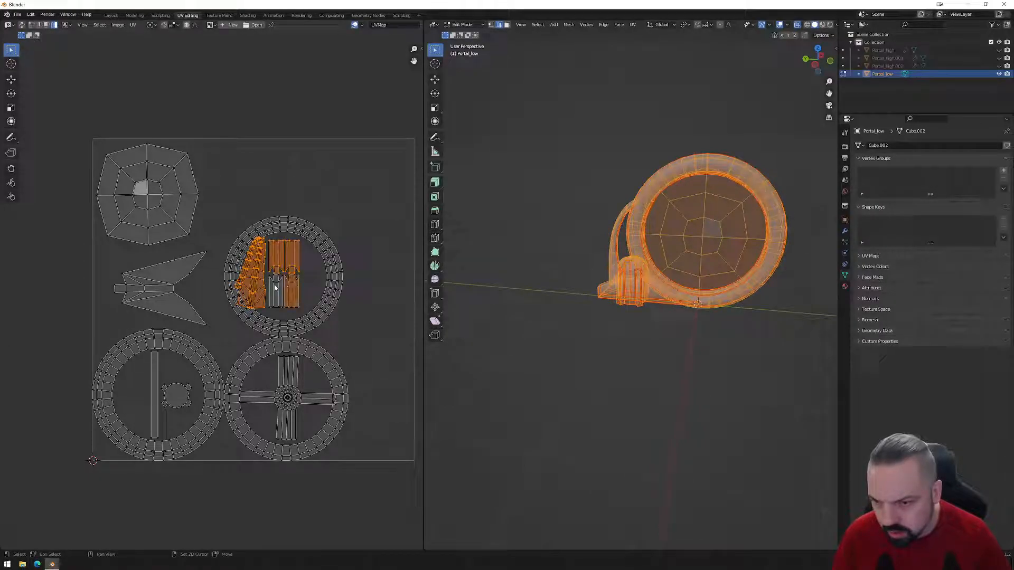
pyautogui.press('g')
pyautogui.click(293, 288)
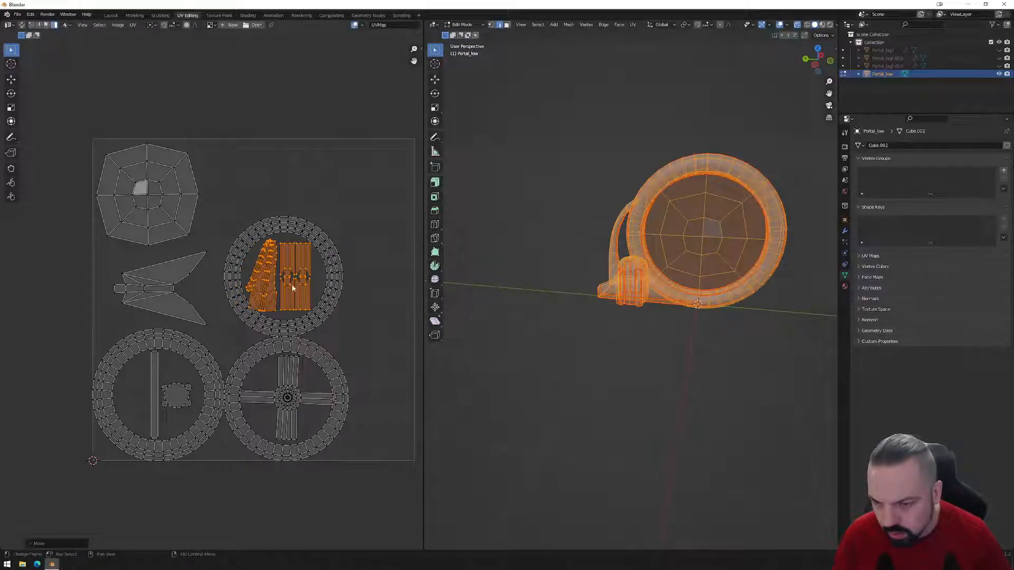
pyautogui.scroll(3, 293, 287)
pyautogui.click(265, 265)
pyautogui.press('g')
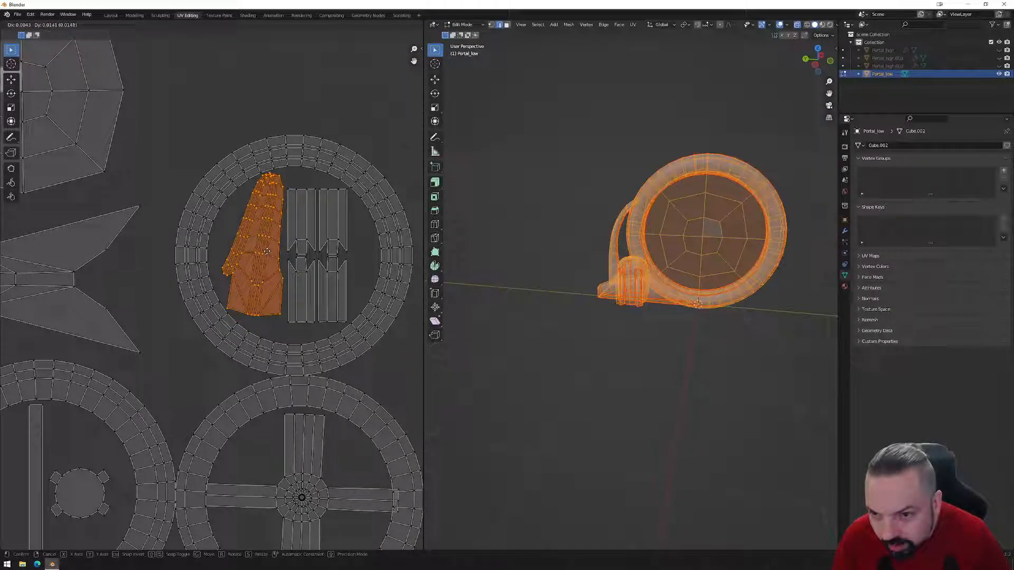
pyautogui.click(267, 258)
pyautogui.scroll(-2, 203, 293)
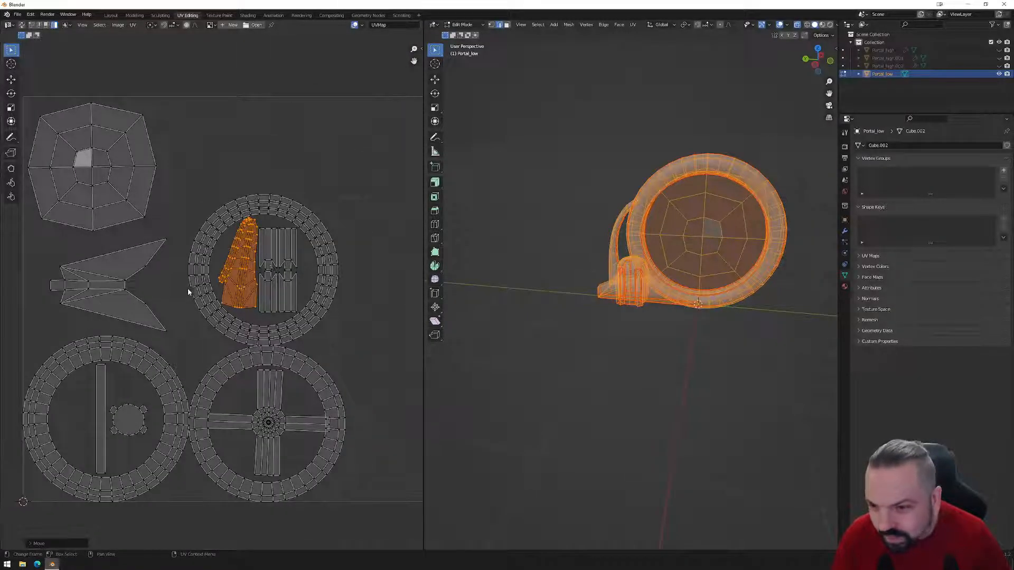
# - Move the winged island away from beneath the octagonal island to the free space beside the right-hand rings
pyautogui.hotkey('alt', 'a')
pyautogui.click(123, 284)
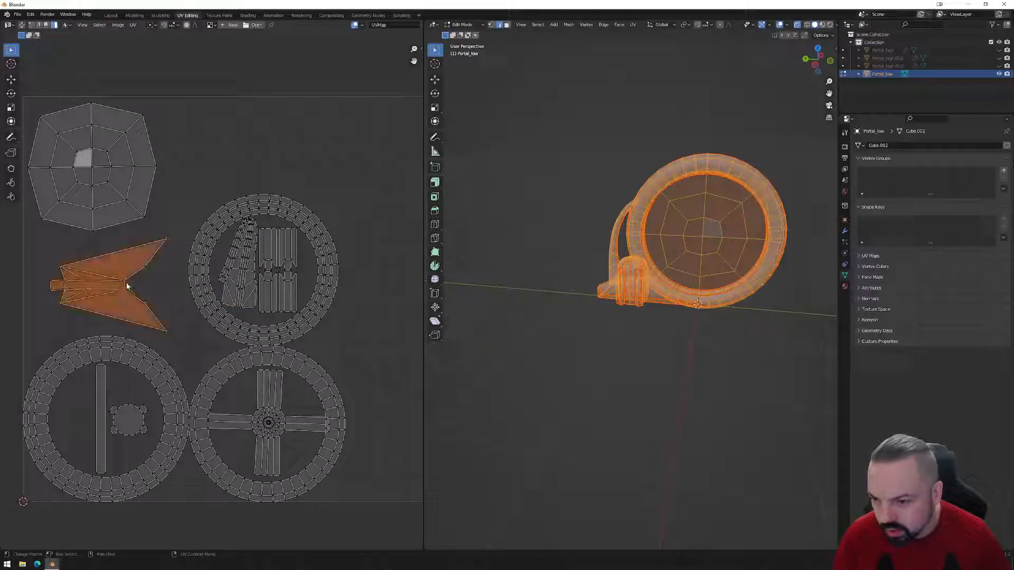
pyautogui.press('g')
pyautogui.click(354, 324)
# - Enlarge the octagonal island to about the width of the lower-left ring and place it directly above that ring
pyautogui.click(118, 185)
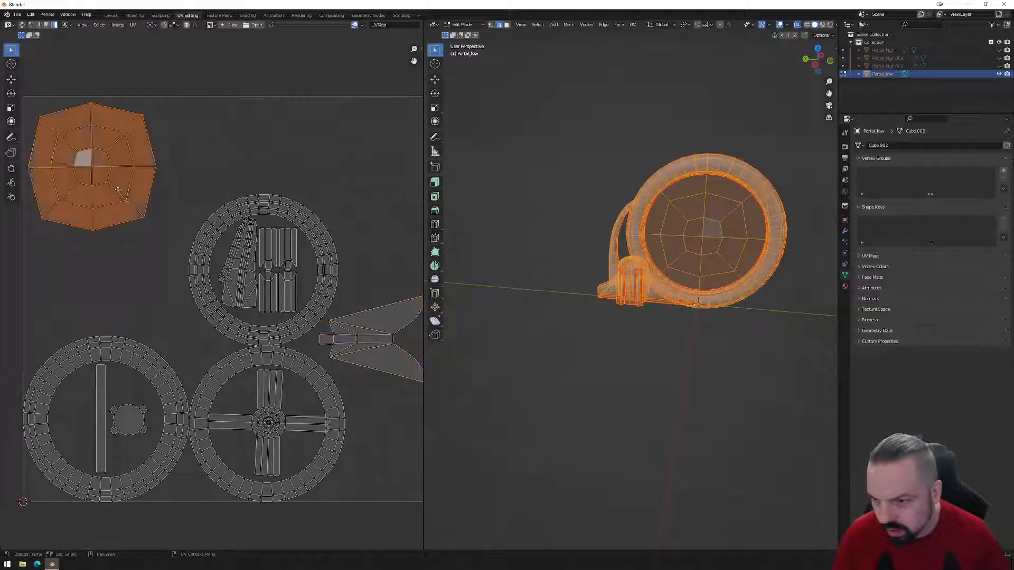
pyautogui.press('g')
pyautogui.click(128, 281)
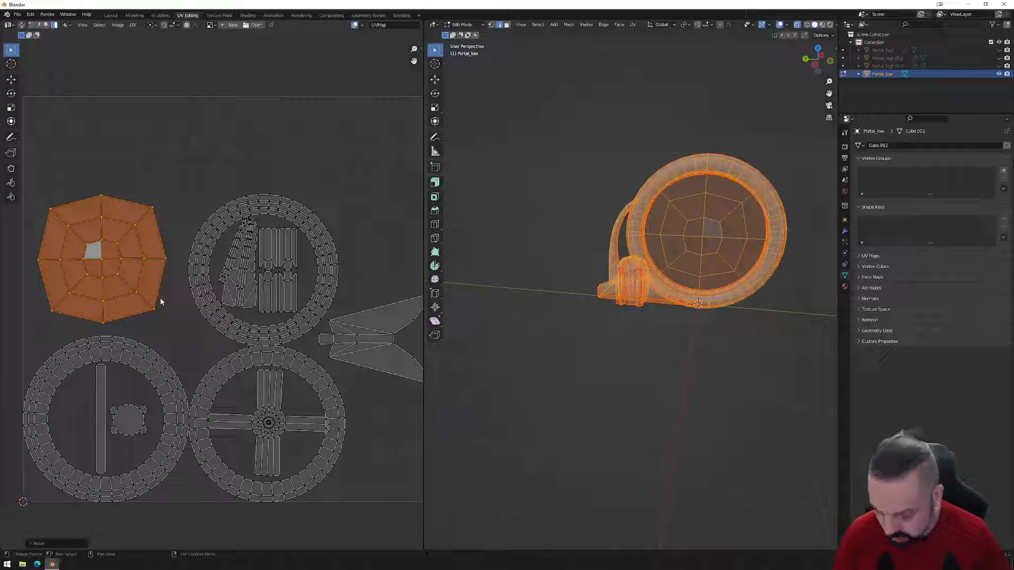
pyautogui.press('s')
pyautogui.click(178, 307)
pyautogui.press('g')
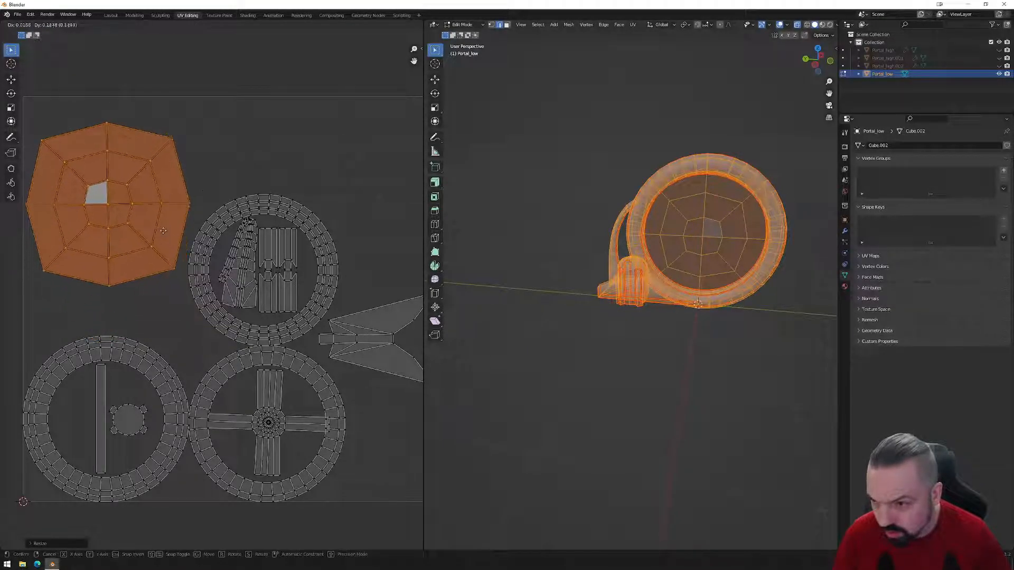
pyautogui.click(163, 279)
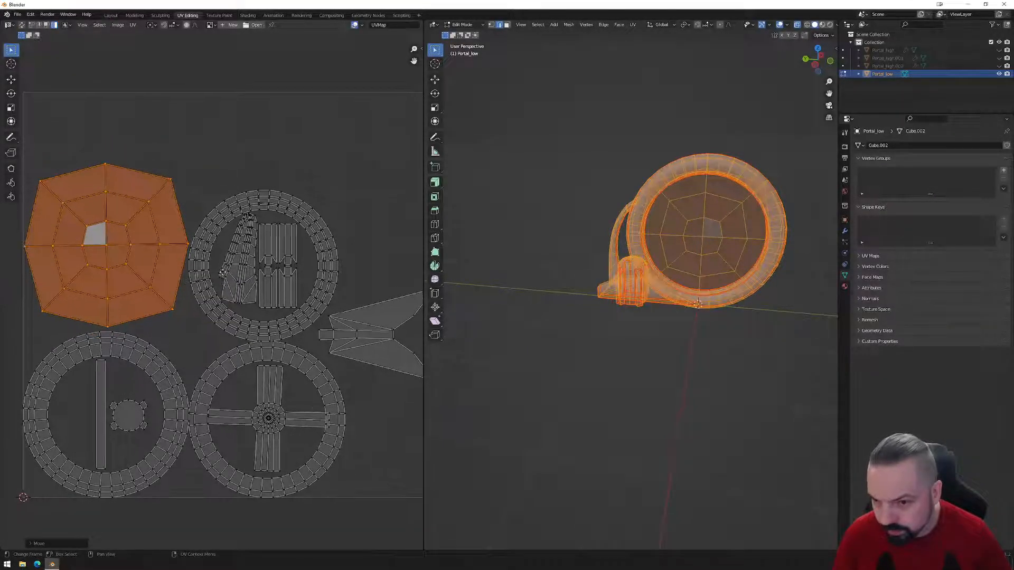
# - Move the winged island across to the outer left edge of the lower-left ring
pyautogui.scroll(-1, 206, 227)
pyautogui.click(340, 290)
pyautogui.press('g')
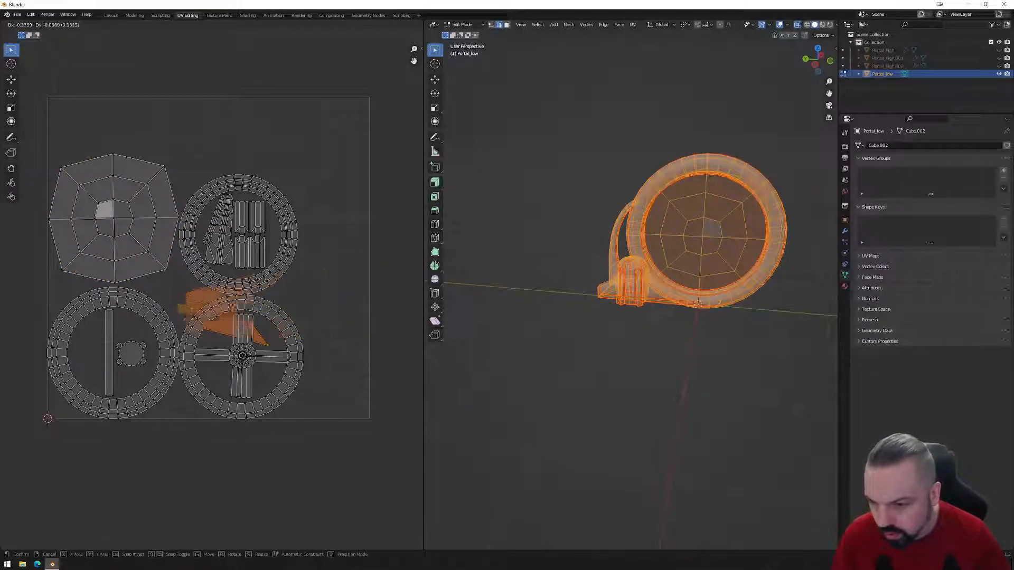
pyautogui.click(87, 349)
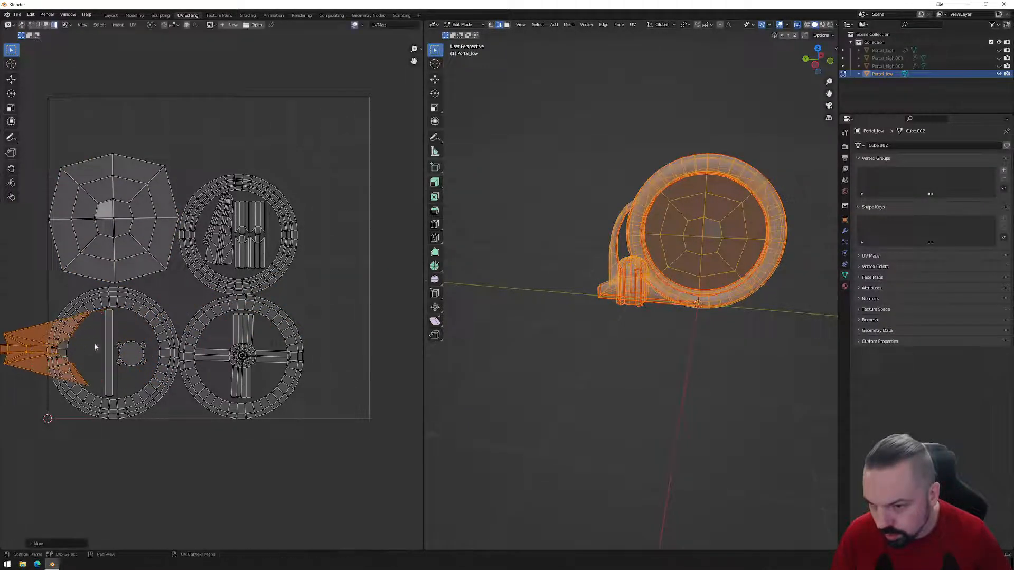
# - Move the long narrow strip and small rounded-square islands out of the lower-left ring to the UV square's upper-right area
pyautogui.click(109, 346)
pyautogui.keyDown('shift'); pyautogui.click(125, 352); pyautogui.keyUp('shift')
pyautogui.press('g')
pyautogui.click(348, 169)
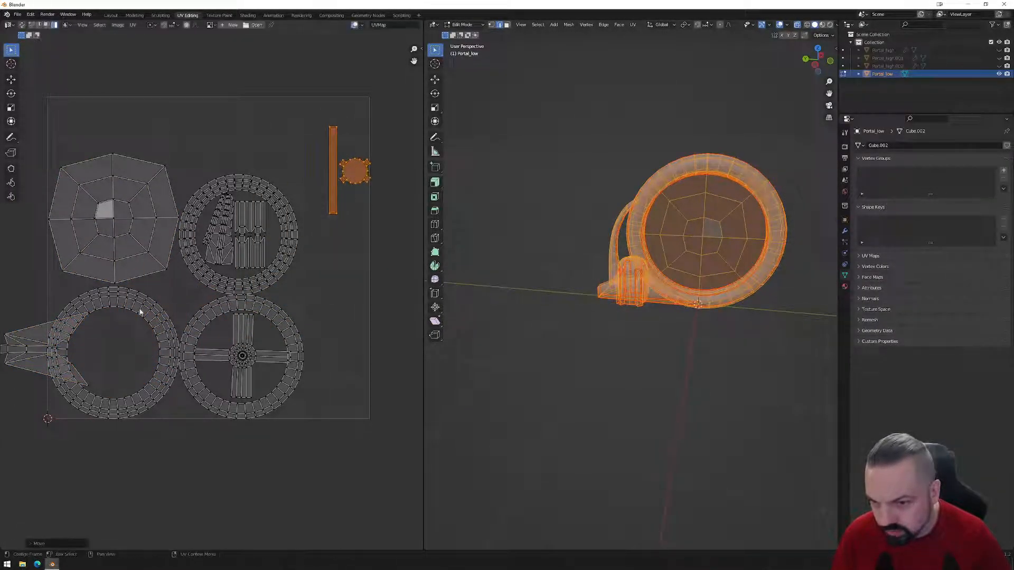
# - Move the winged island inside the lower-left ring and scale it down to fit within the opening
pyautogui.click(37, 346)
pyautogui.press('g')
pyautogui.click(111, 347)
pyautogui.scroll(2, 136, 360)
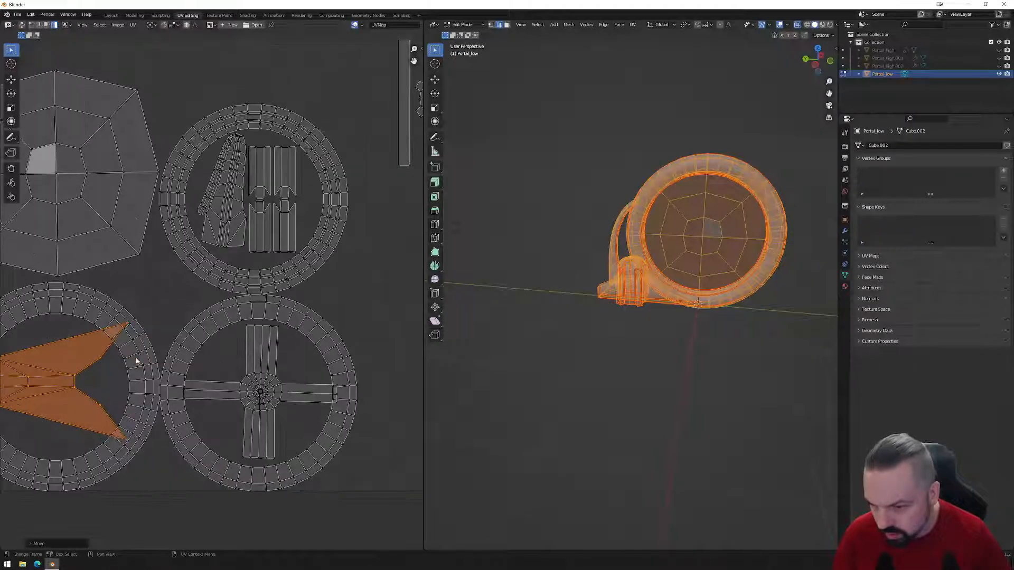
pyautogui.press('s')
pyautogui.click(138, 392)
pyautogui.moveTo(167, 370); pyautogui.dragTo(241, 331, button='middle')
pyautogui.press('g')
pyautogui.click(159, 353)
pyautogui.press('s')
pyautogui.click(175, 361)
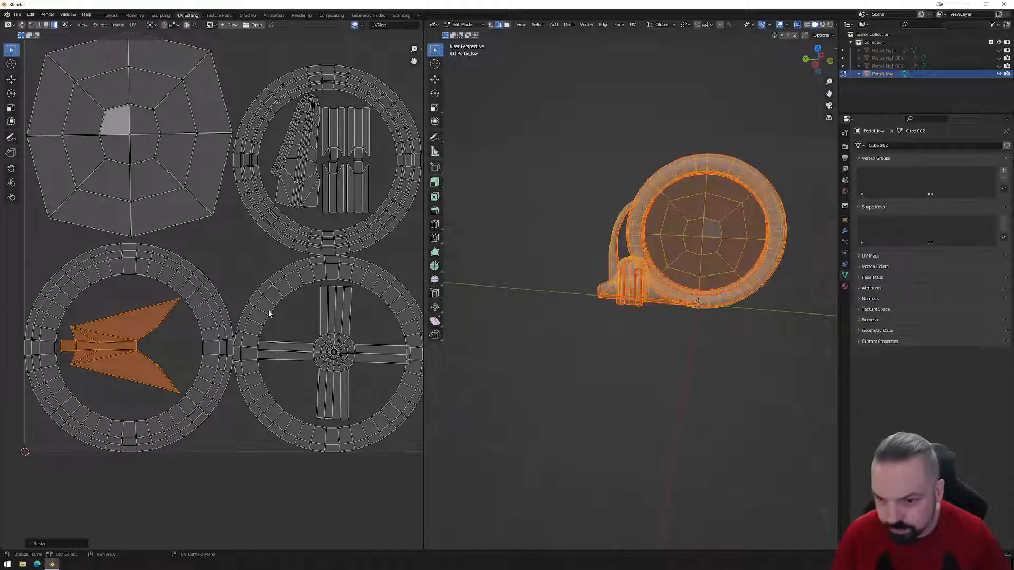
# - Scale up and reposition the octagonal and ring islands with their contents together so they fill the UV square
pyautogui.scroll(-3, 269, 314)
pyautogui.moveTo(82, 111); pyautogui.dragTo(336, 356)
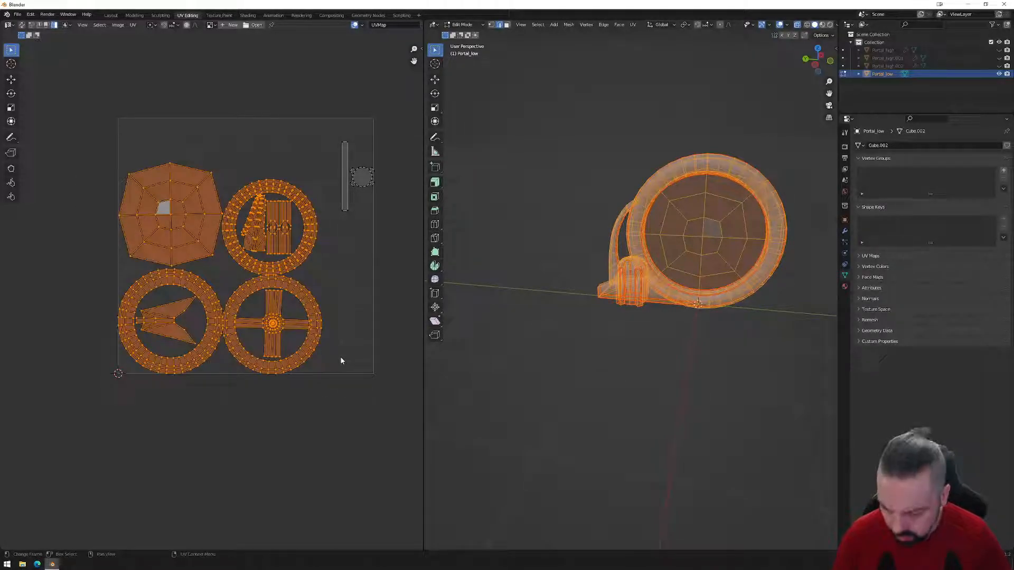
pyautogui.press('s')
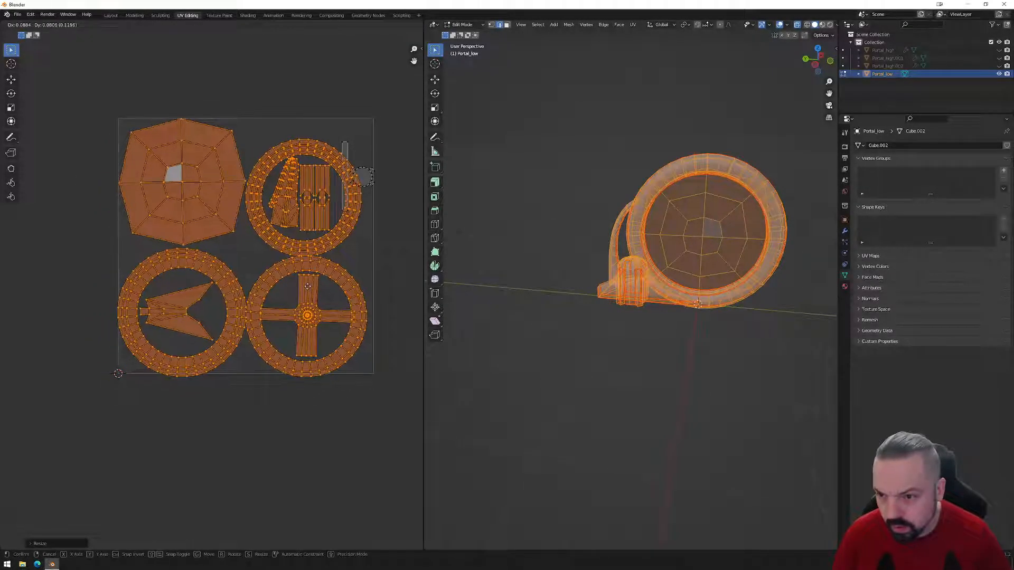
pyautogui.click(311, 281)
pyautogui.press('s')
pyautogui.click(360, 305)
pyautogui.press('g')
pyautogui.click(360, 304)
pyautogui.press('s')
pyautogui.click(362, 304)
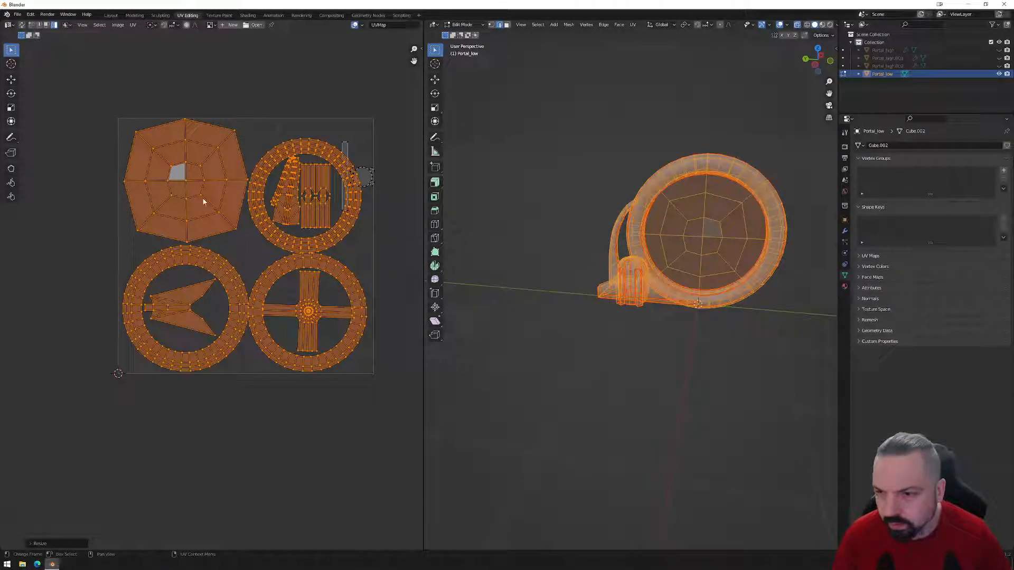
# - Rotate the octagonal island slightly to straighten it and shift it closer to the UV square's left edge
pyautogui.click(194, 183)
pyautogui.scroll(3, 201, 174)
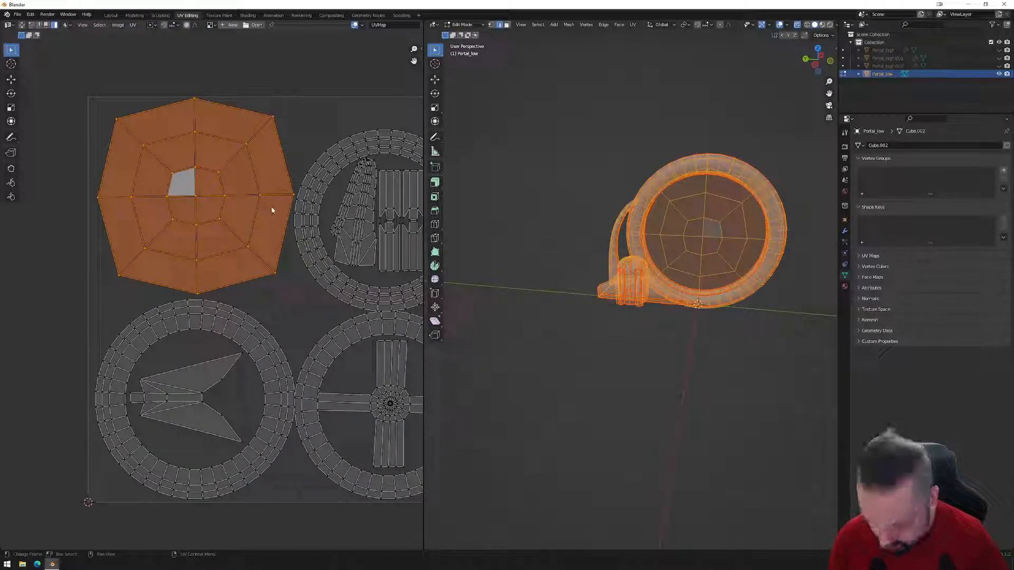
pyautogui.press('r')
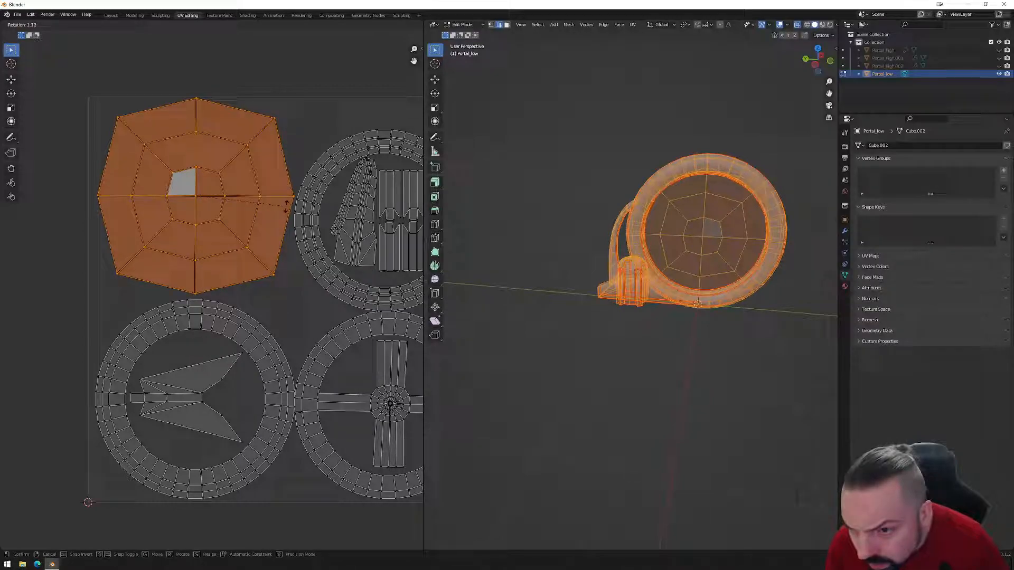
pyautogui.click(285, 202)
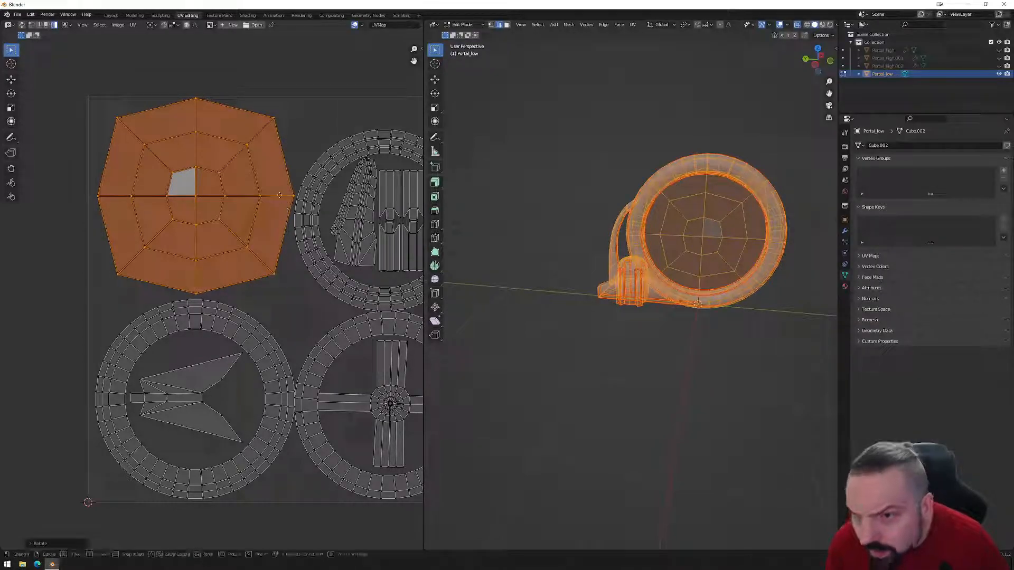
pyautogui.press('g')
pyautogui.click(274, 198)
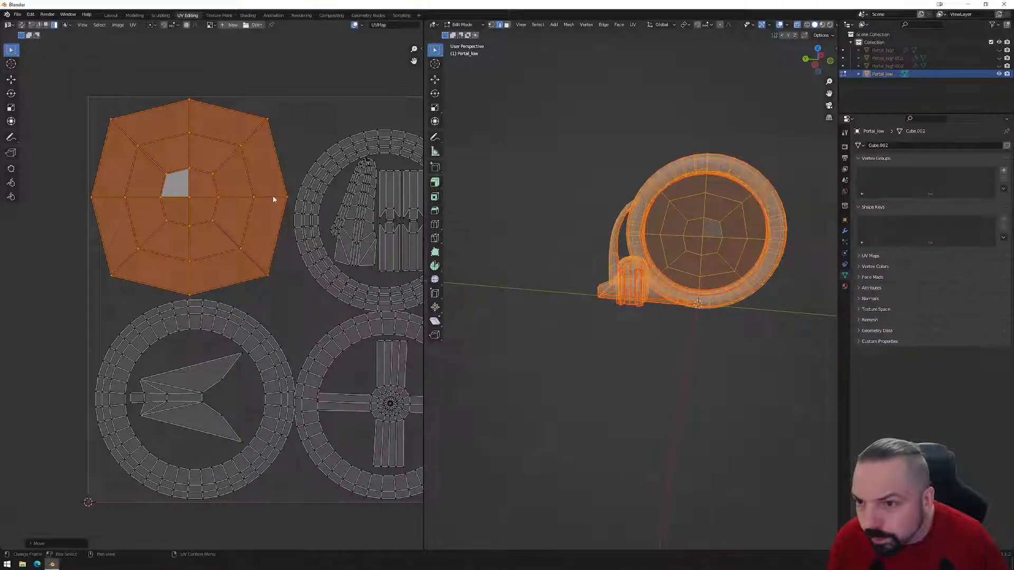
# - Move the long narrow strip and small rounded-square islands into the central gap between the four large islands
pyautogui.moveTo(293, 299); pyautogui.dragTo(213, 218, button='middle')
pyautogui.scroll(-2, 214, 219)
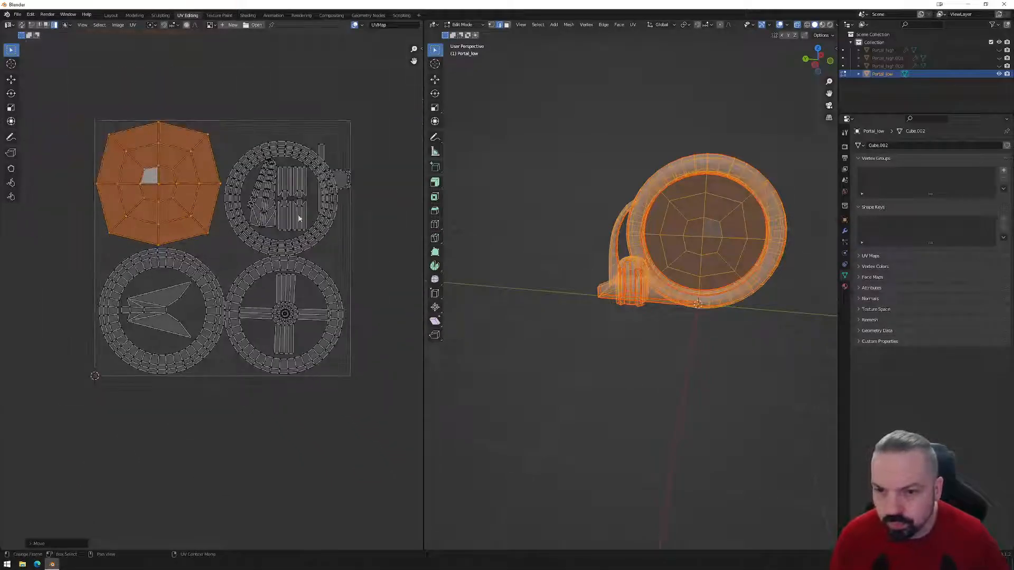
pyautogui.click(323, 154)
pyautogui.press('g')
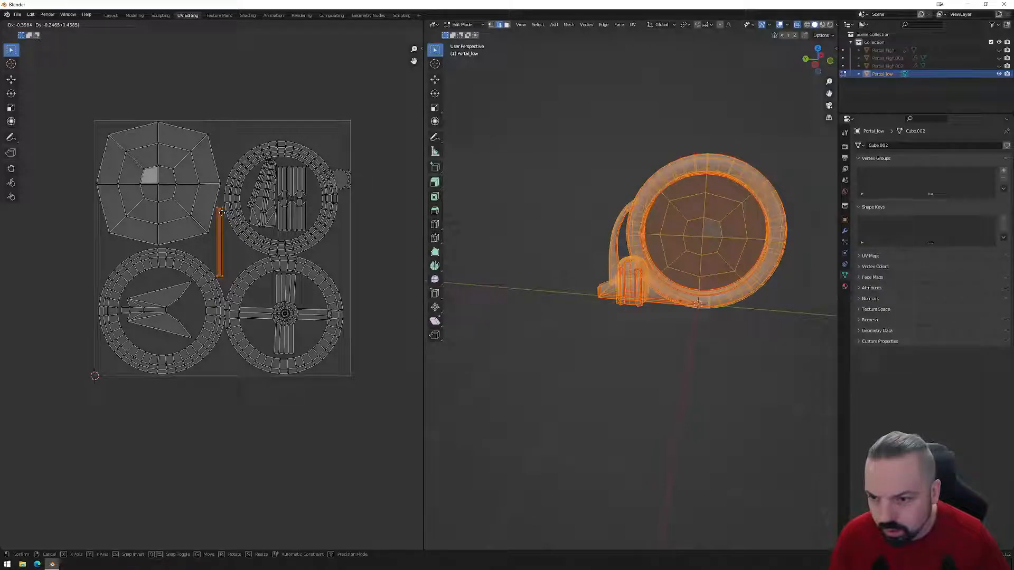
pyautogui.click(221, 212)
pyautogui.click(338, 184)
pyautogui.press('g')
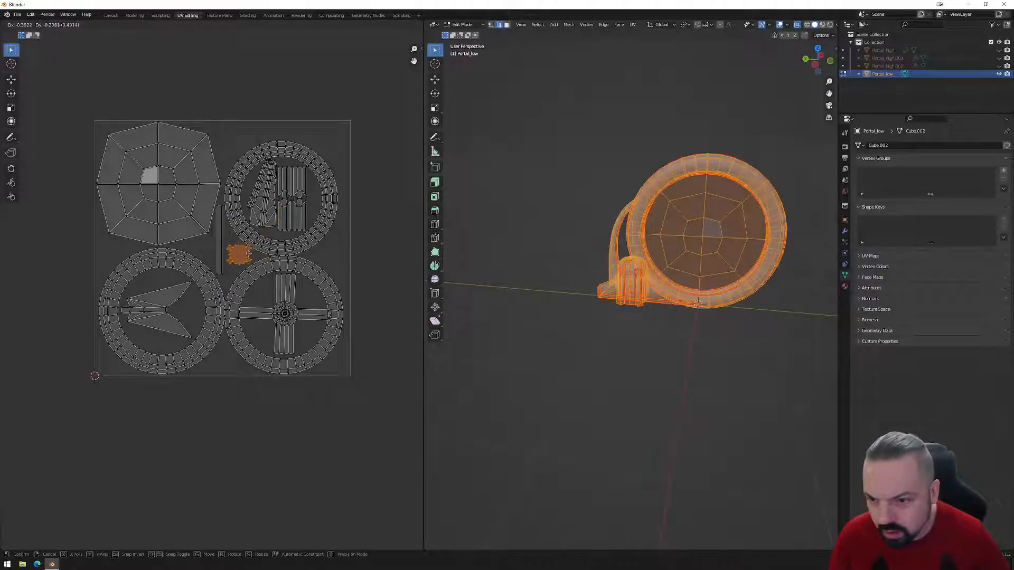
pyautogui.click(244, 255)
# - Examine the packed layout and the tapered multi-strip island inside the upper-right ring up close
pyautogui.moveTo(348, 142); pyautogui.dragTo(230, 238)
pyautogui.keyDown('shift'); pyautogui.moveTo(344, 373); pyautogui.dragTo(243, 278); pyautogui.keyUp('shift')
pyautogui.keyDown('shift'); pyautogui.moveTo(121, 385); pyautogui.dragTo(170, 268); pyautogui.keyUp('shift')
pyautogui.click(254, 239)
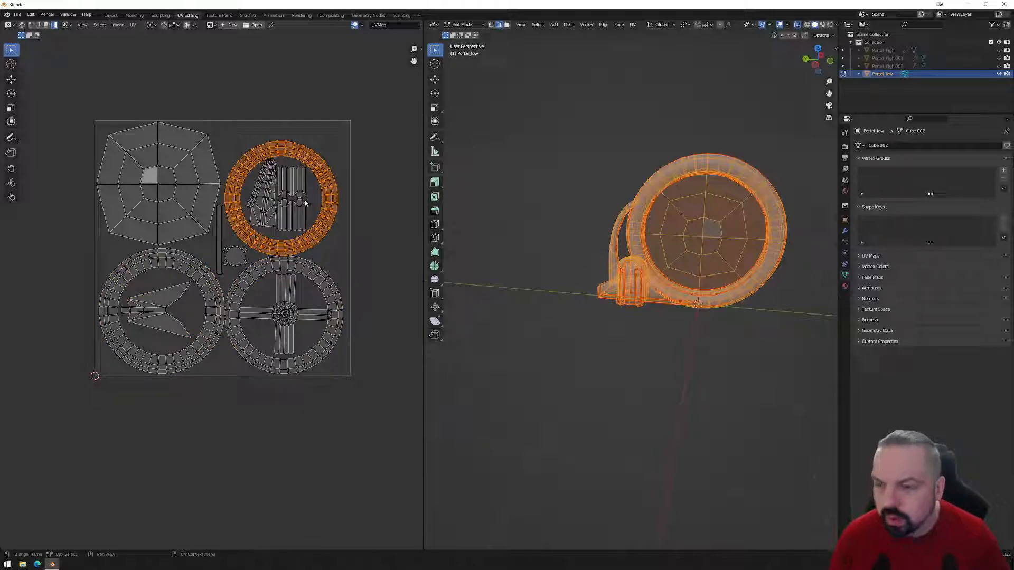
pyautogui.scroll(3, 333, 176)
pyautogui.moveTo(328, 137); pyautogui.dragTo(277, 165, button='middle')
pyautogui.moveTo(274, 79); pyautogui.dragTo(266, 203, button='middle')
pyautogui.scroll(3, 266, 201)
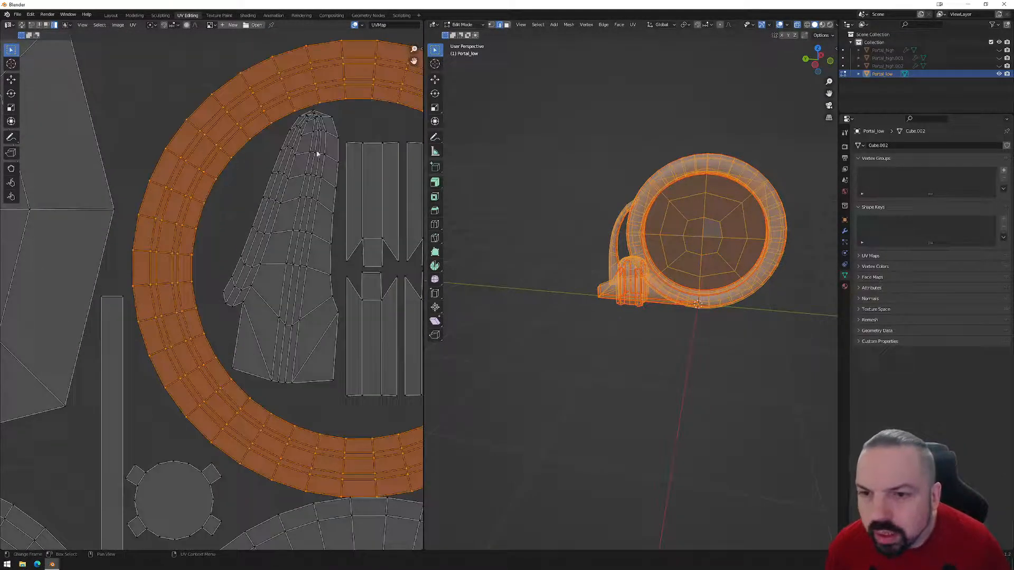
pyautogui.moveTo(332, 135); pyautogui.dragTo(312, 158, button='middle')
# - Delete the small face at the upper tip of the curved side arm where it meets the portal ring
pyautogui.moveTo(683, 256); pyautogui.dragTo(648, 244, button='middle')
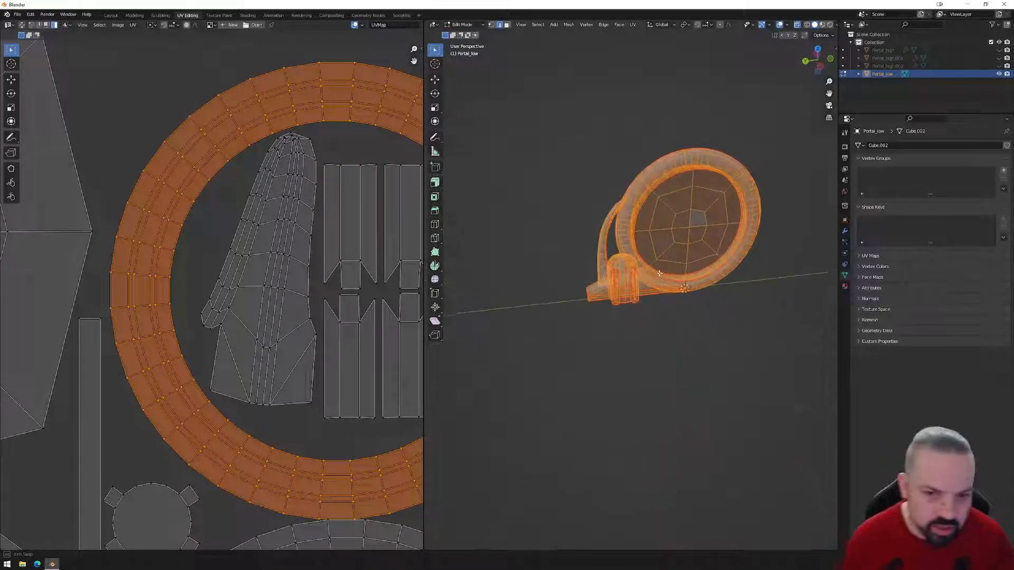
pyautogui.scroll(2, 648, 241)
pyautogui.keyDown('shift'); pyautogui.moveTo(646, 180); pyautogui.dragTo(622, 235, button='middle'); pyautogui.keyUp('shift')
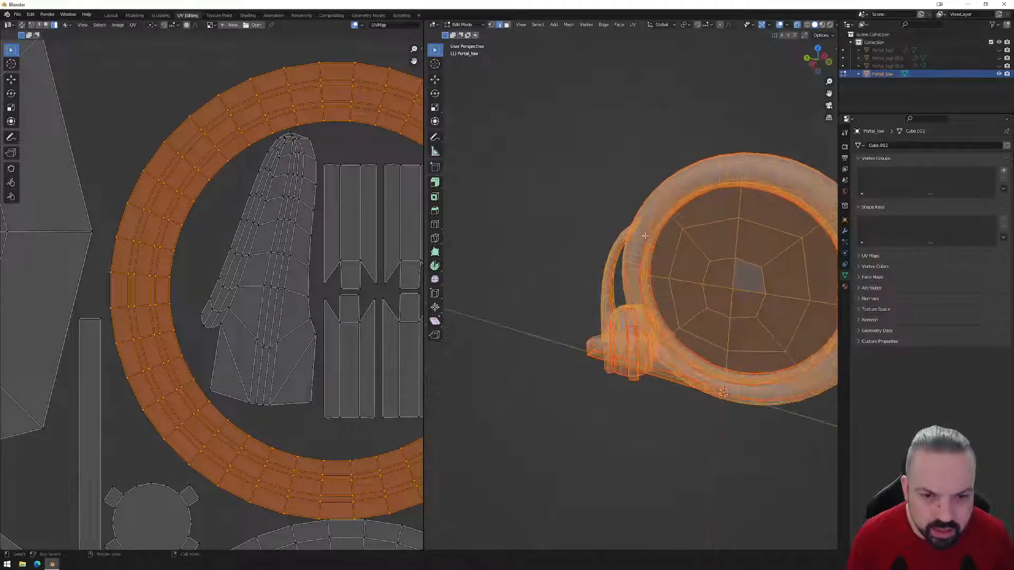
pyautogui.scroll(4, 628, 227)
pyautogui.moveTo(650, 196); pyautogui.dragTo(665, 188, button='middle')
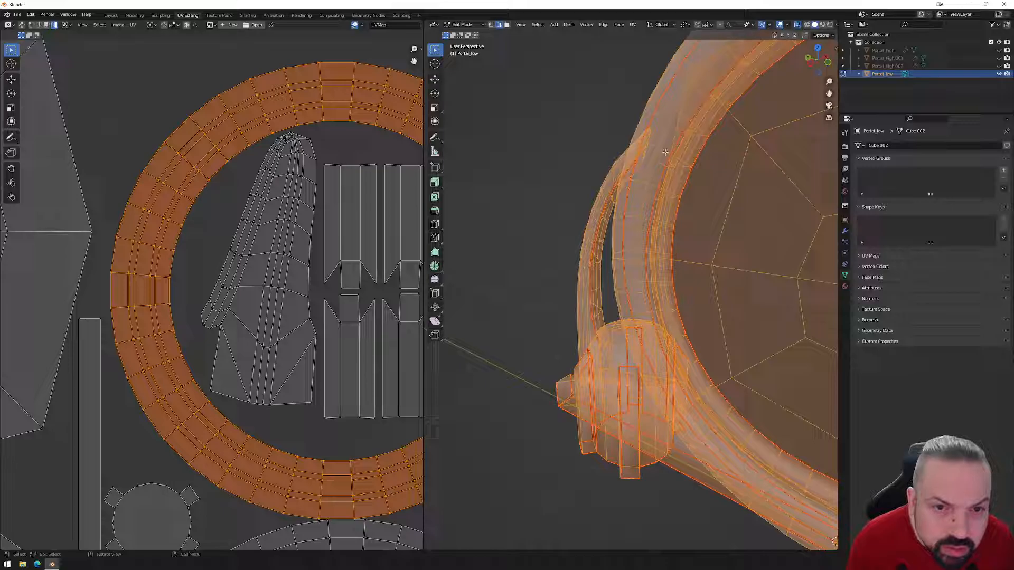
pyautogui.hotkey('alt', 'a')
pyautogui.moveTo(639, 146); pyautogui.dragTo(638, 145, button='middle')
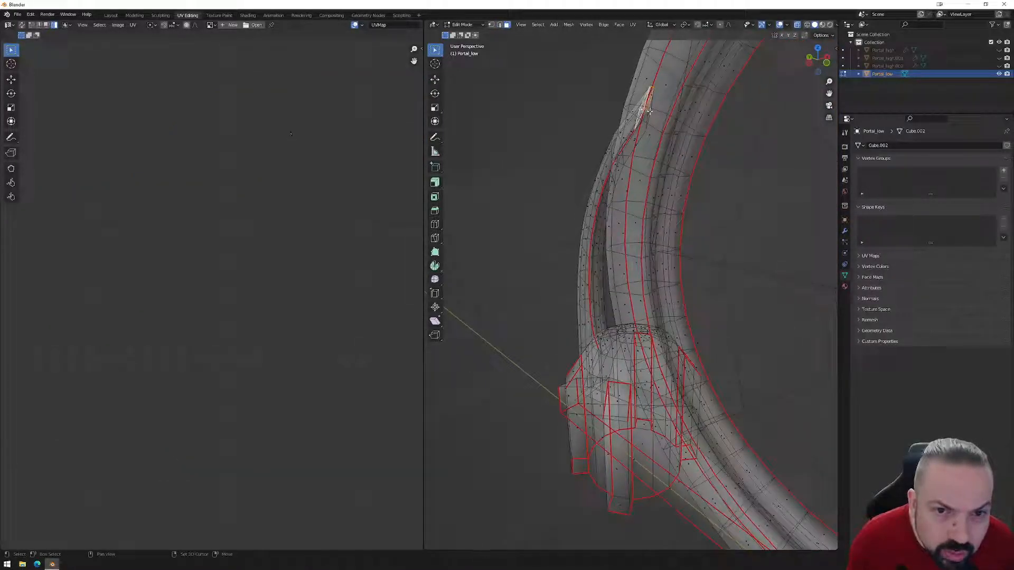
pyautogui.press('x')
pyautogui.click(667, 143)
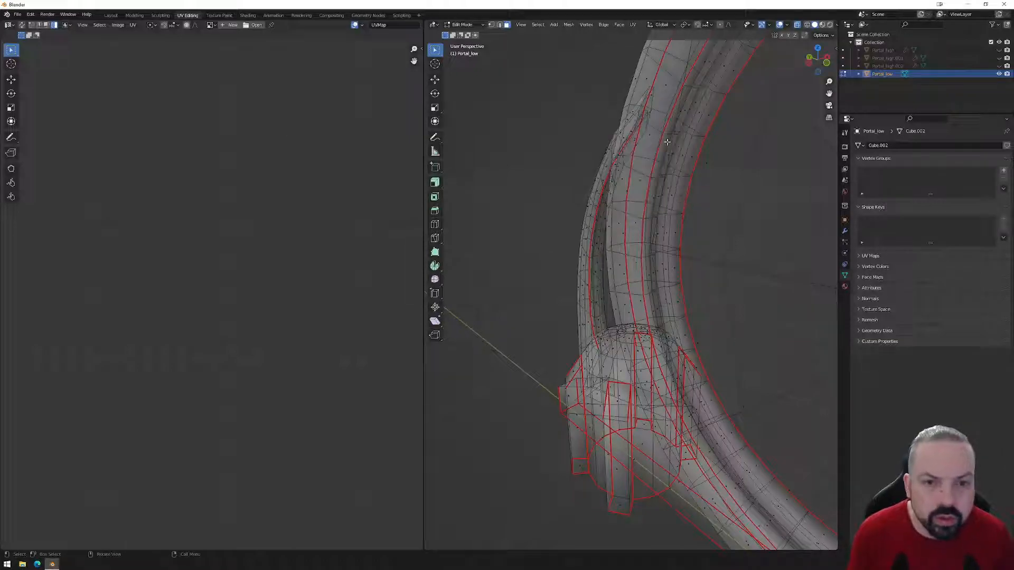
# - Reselect the entire portal mesh in Edit Mode to show all UV islands, and focus on the tapered multi-strip island
pyautogui.scroll(-2, 666, 144)
pyautogui.press('Tab')
pyautogui.moveTo(665, 149); pyautogui.dragTo(640, 214, button='middle')
pyautogui.scroll(-5, 663, 209)
pyautogui.scroll(-1, 211, 263)
pyautogui.moveTo(568, 174); pyautogui.dragTo(786, 396)
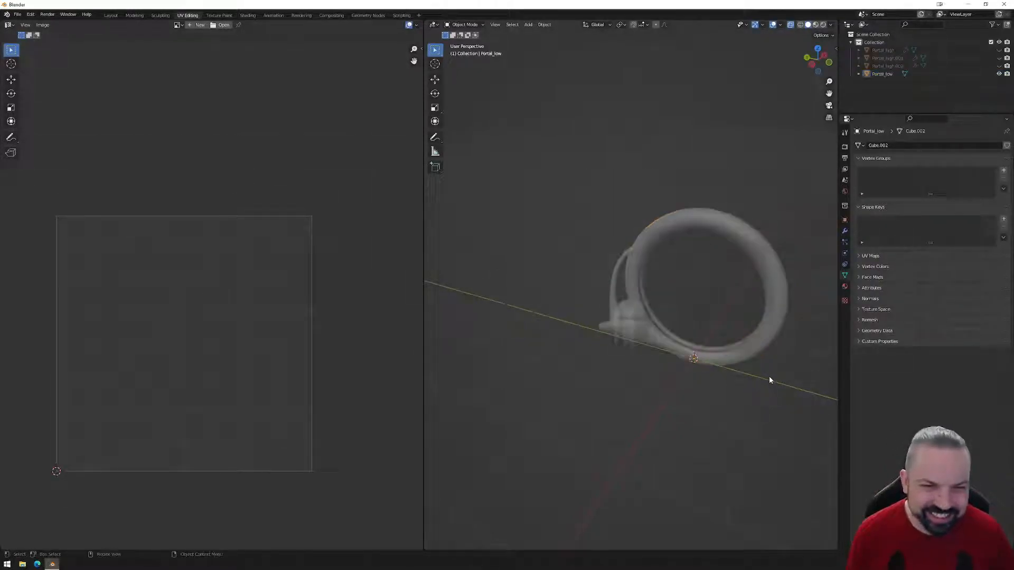
pyautogui.press('Tab')
pyautogui.moveTo(575, 172); pyautogui.dragTo(816, 391)
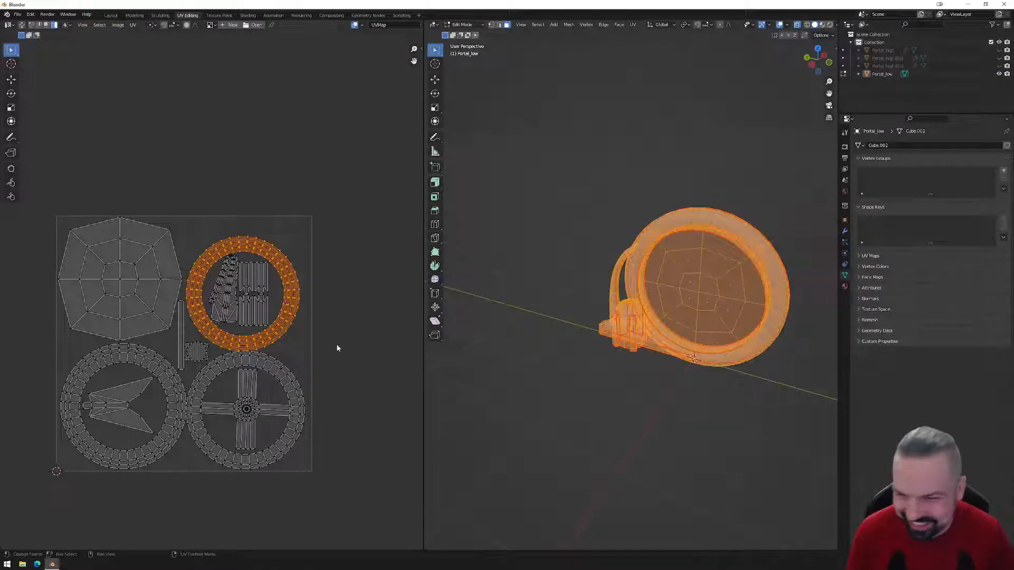
pyautogui.scroll(6, 234, 283)
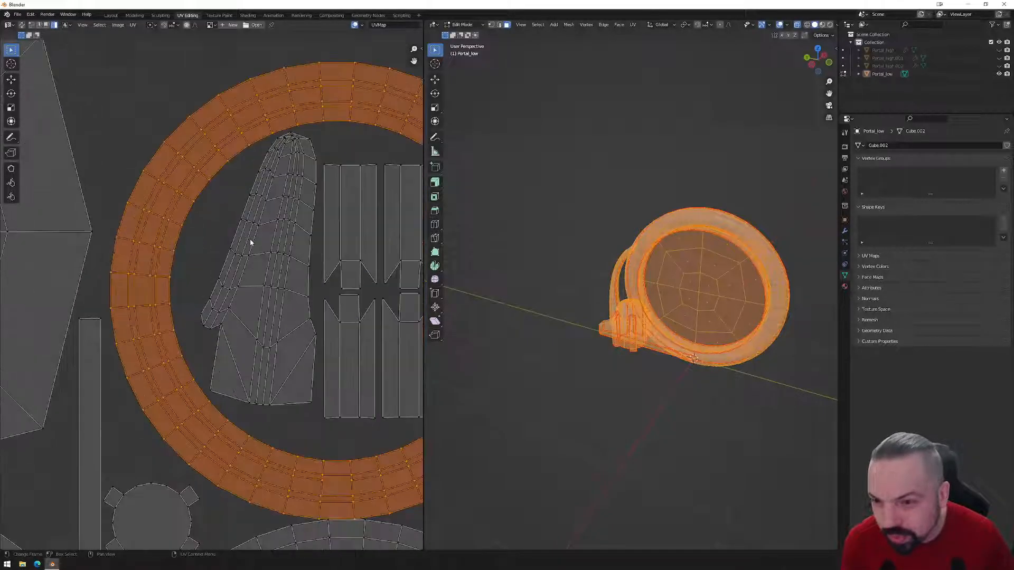
# - Unwrap the entire portal mesh again to regenerate its UV islands
pyautogui.moveTo(671, 258); pyautogui.dragTo(660, 287, button='middle')
pyautogui.scroll(5, 661, 237)
pyautogui.scroll(4, 651, 185)
pyautogui.scroll(-8, 661, 287)
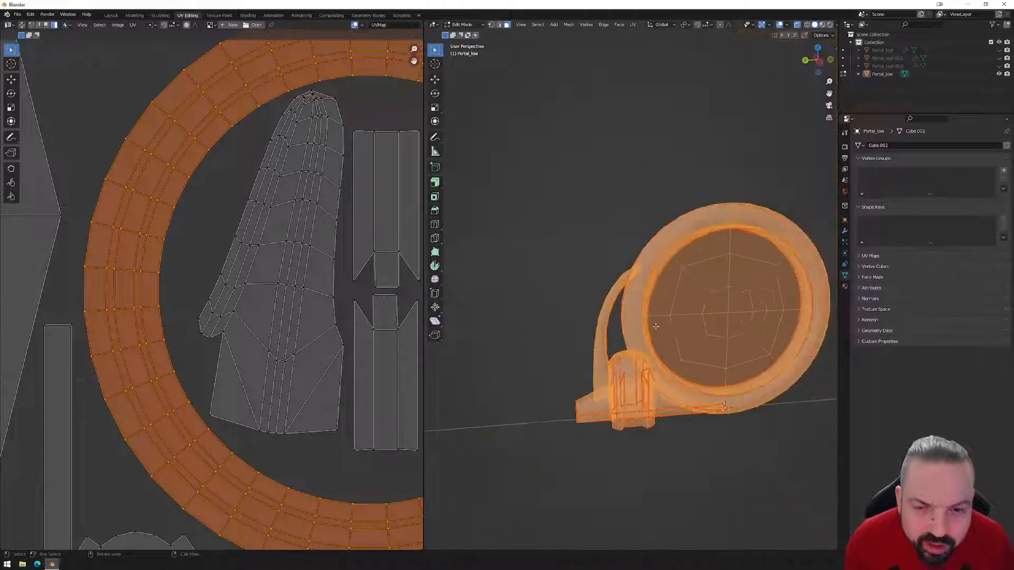
pyautogui.scroll(-2, 666, 327)
pyautogui.scroll(-6, 204, 313)
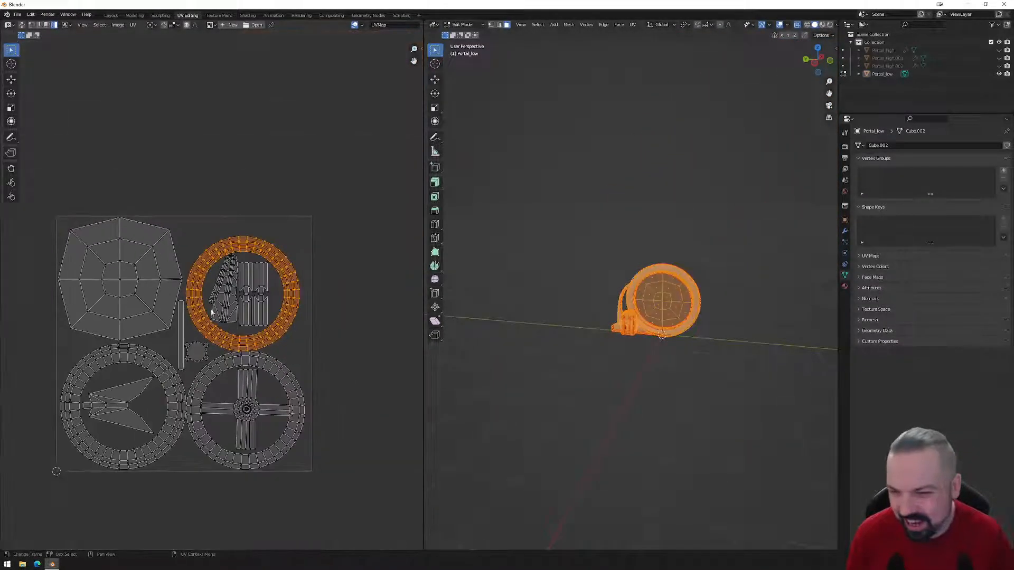
pyautogui.press('u')
pyautogui.click(643, 34)
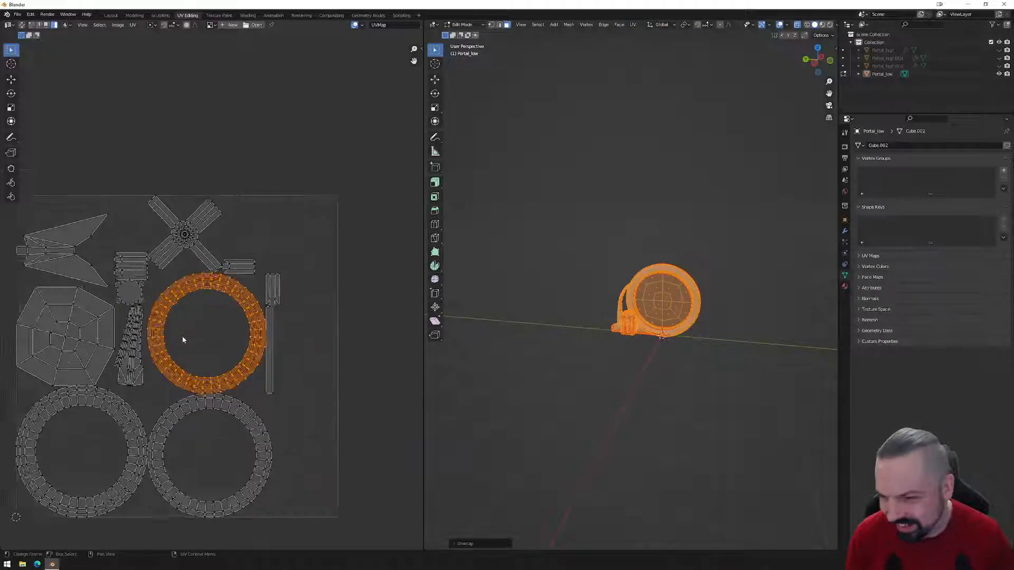
pyautogui.scroll(5, 181, 339)
pyautogui.scroll(-5, 177, 323)
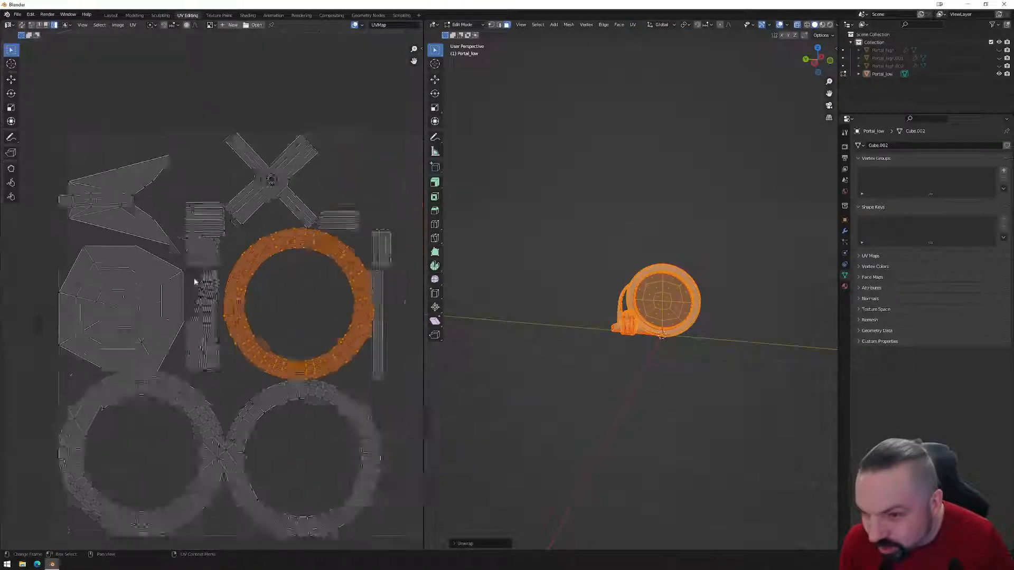
# - Move the forked arrow-shaped island inside the lower-left ring and the X-shaped island inside the upper-right ring
pyautogui.click(170, 249)
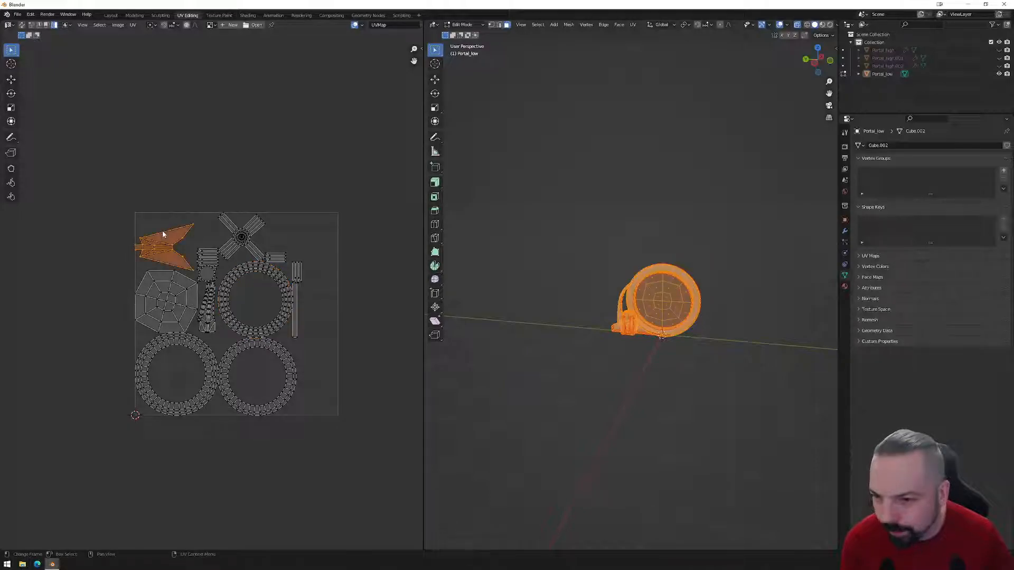
pyautogui.press('g')
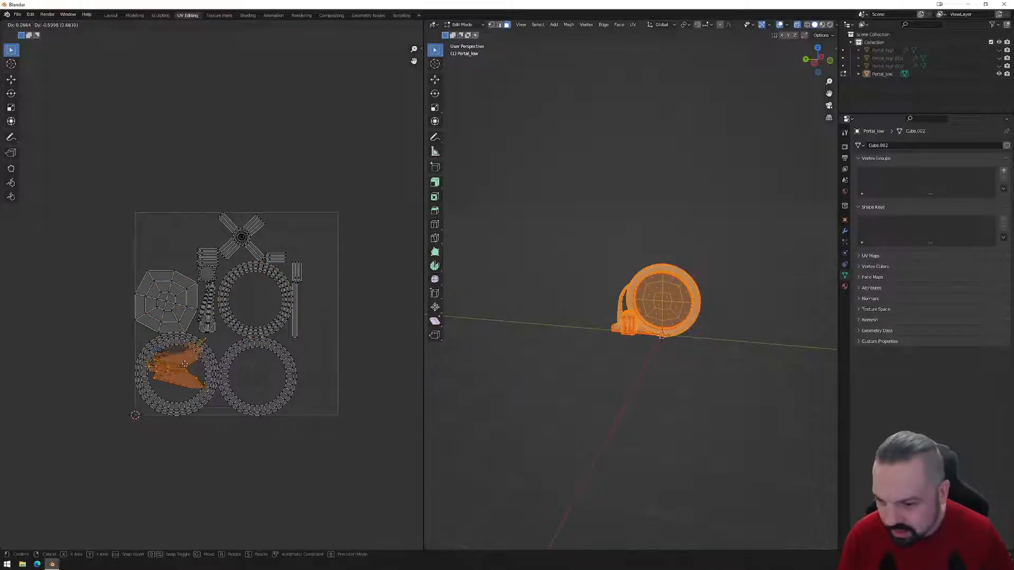
pyautogui.click(182, 370)
pyautogui.click(240, 241)
pyautogui.press('g')
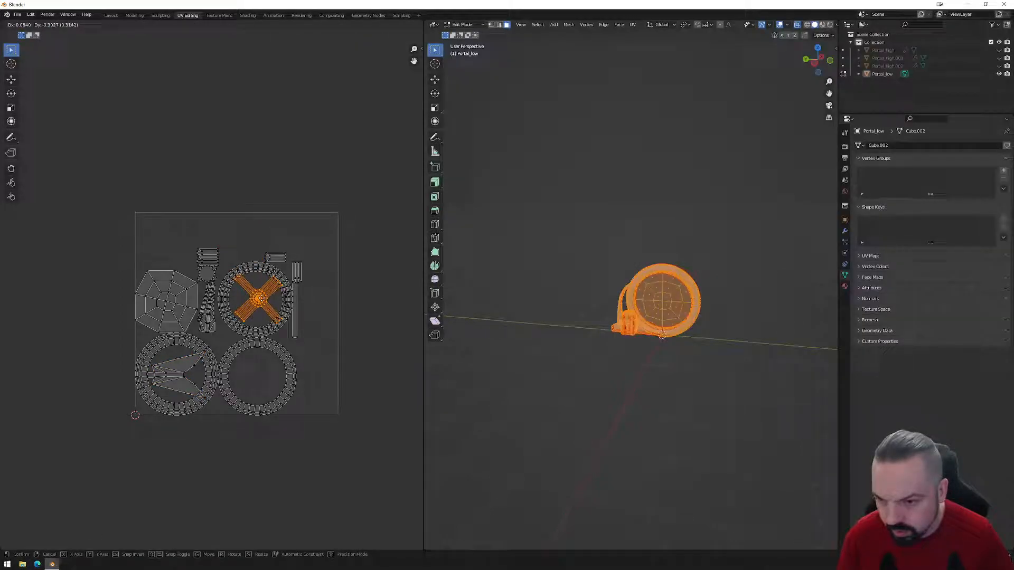
pyautogui.click(293, 312)
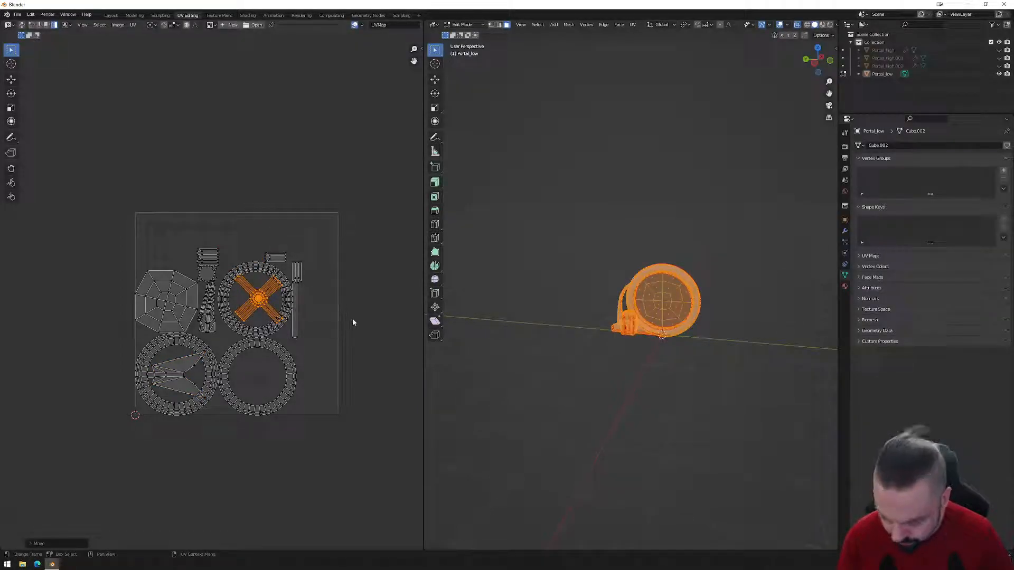
# - Scale the X-shaped island down slightly and centre it so it fits within the upper-right ring
pyautogui.scroll(4, 355, 316)
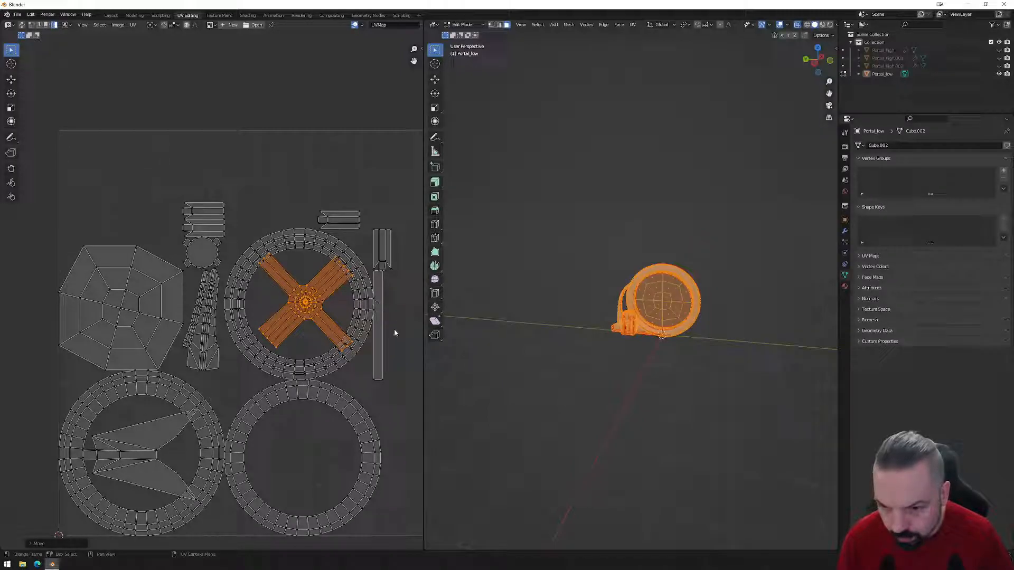
pyautogui.press('r')
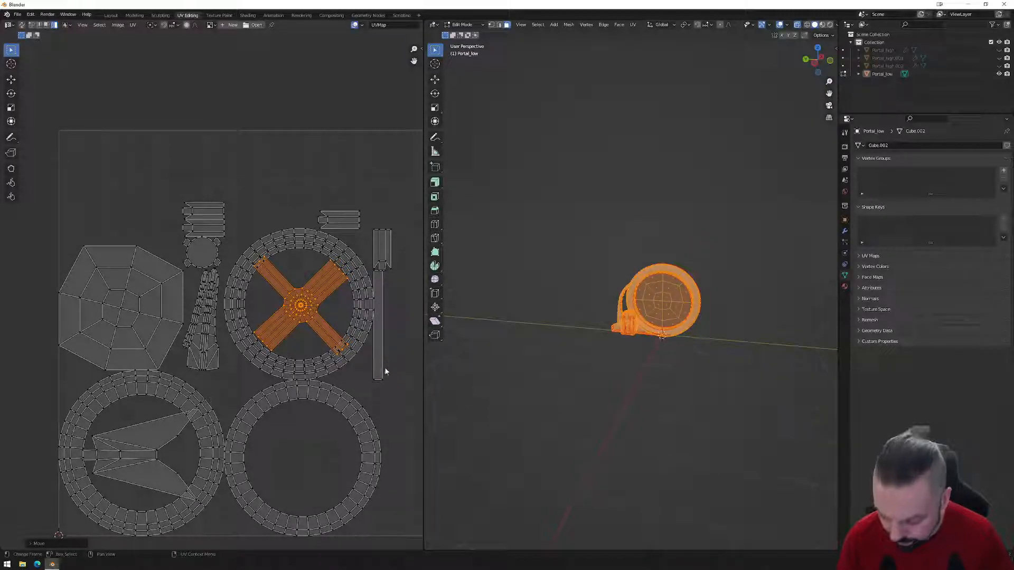
pyautogui.press('s')
pyautogui.click(353, 328)
pyautogui.press('g')
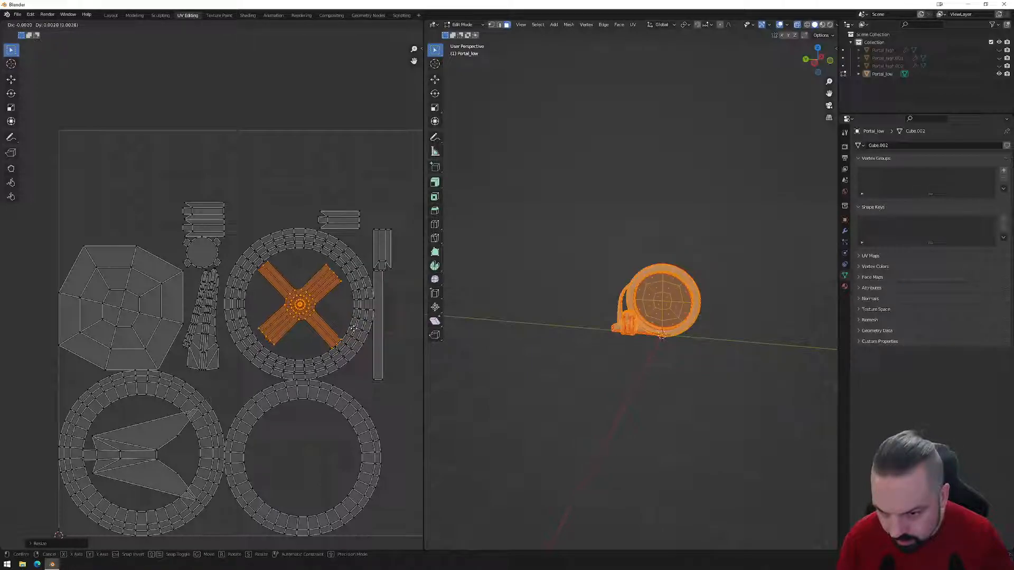
pyautogui.click(354, 329)
# - Move the horizontal strip island above the upper-right ring and the vertical one beside it into the lower-right ring
pyautogui.click(339, 220)
pyautogui.press('g')
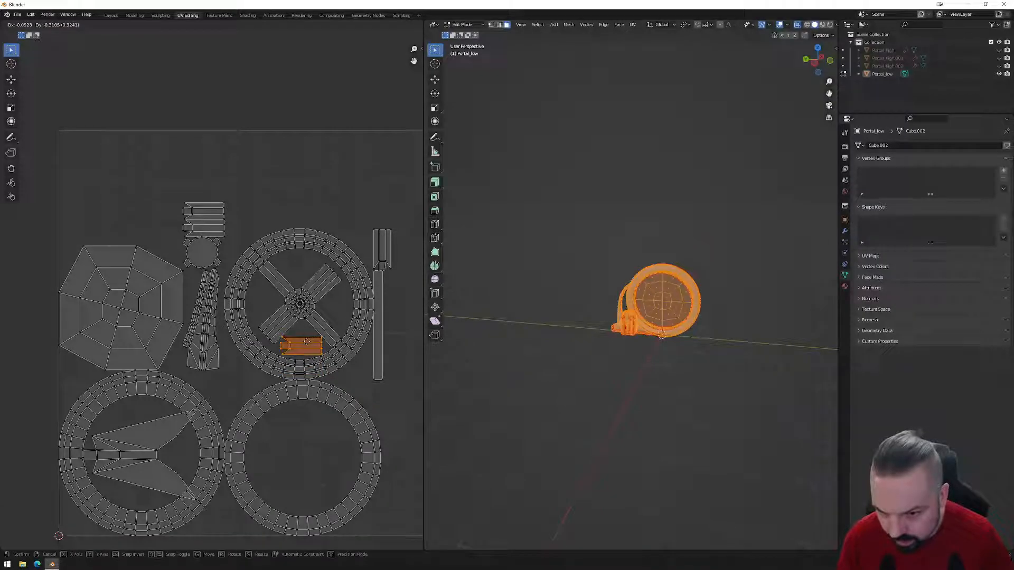
pyautogui.click(306, 411)
pyautogui.click(382, 248)
pyautogui.press('g')
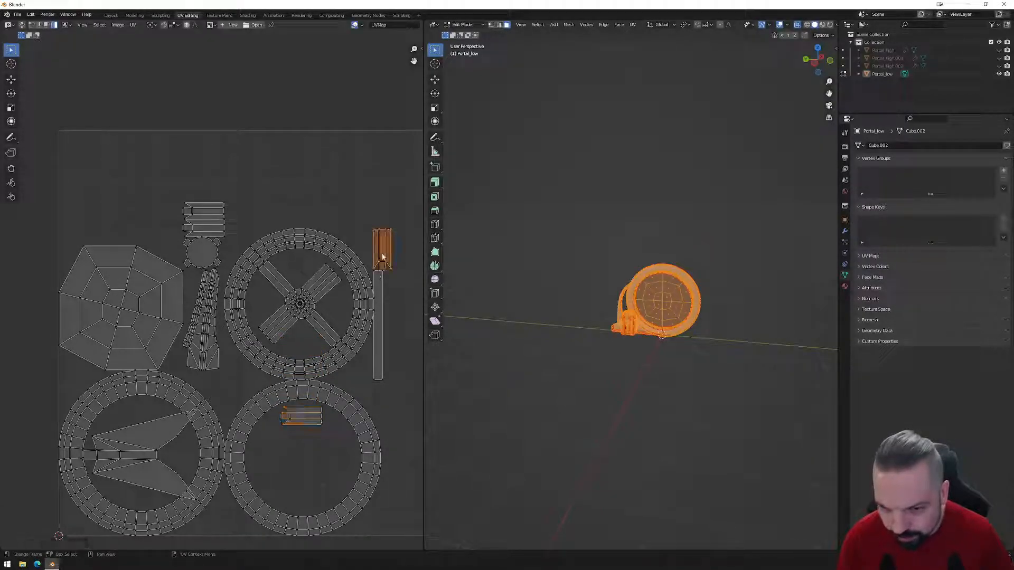
pyautogui.click(289, 453)
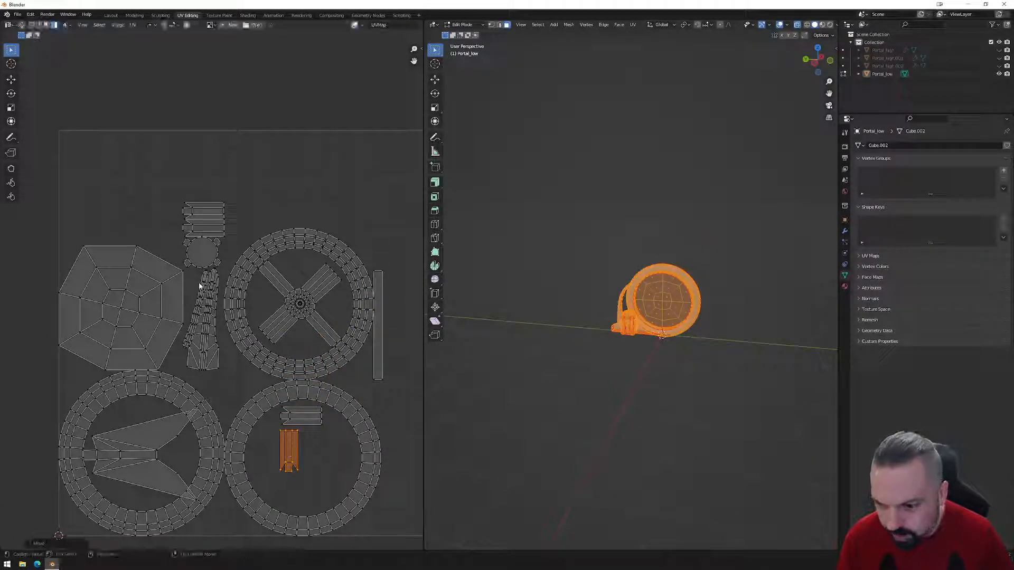
# - Move the two stacked strip islands into the lower-right ring, rotating the second upright beside the existing vertical strip
pyautogui.click(202, 221)
pyautogui.press('g')
pyautogui.click(303, 484)
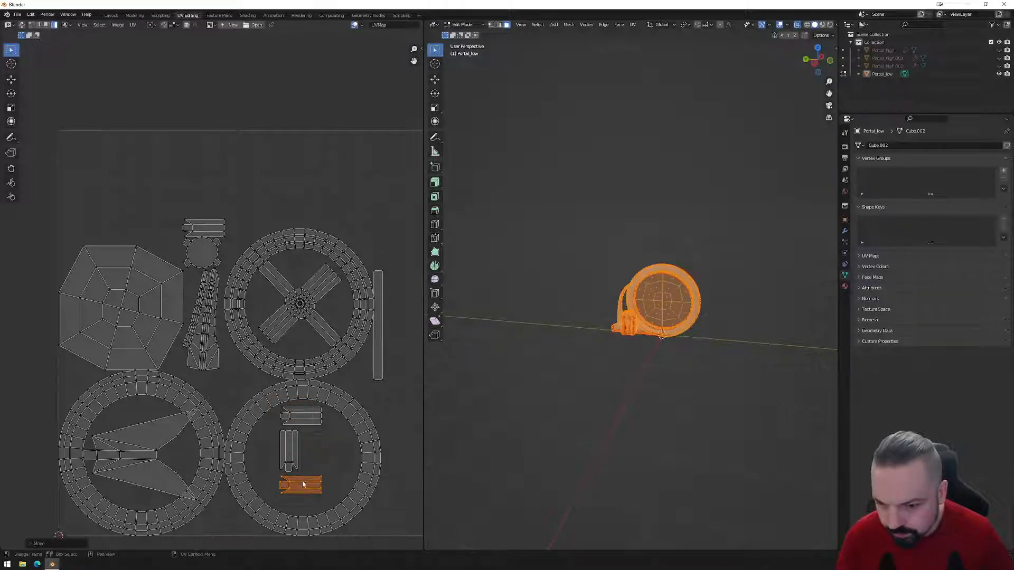
pyautogui.click(211, 230)
pyautogui.click(323, 454)
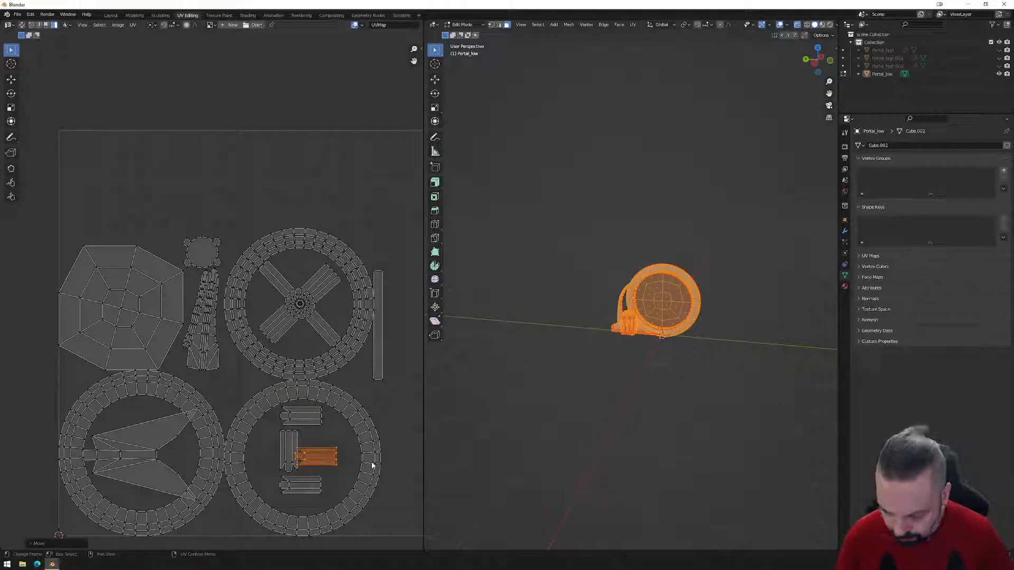
pyautogui.press('r')
pyautogui.click(320, 451)
pyautogui.press('g')
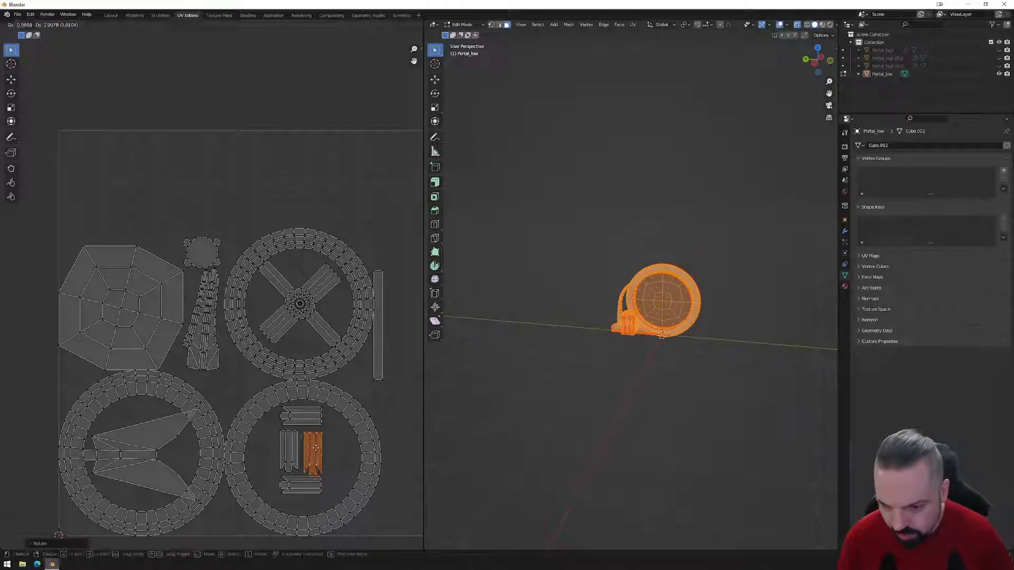
pyautogui.click(315, 445)
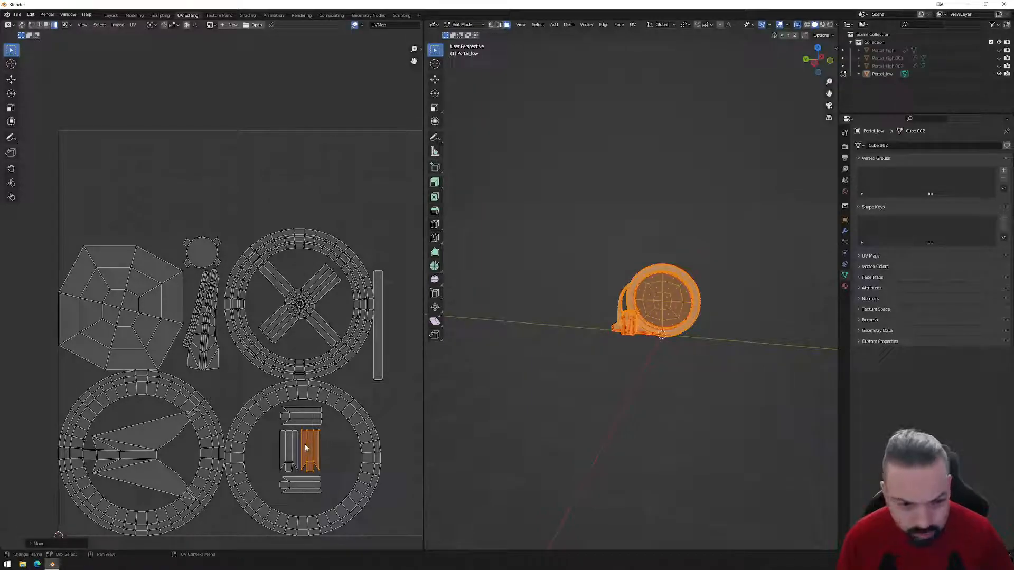
# - Move the long narrow strip island into the gap between the tapered island and the upper-right ring
pyautogui.click(210, 344)
pyautogui.click(203, 252)
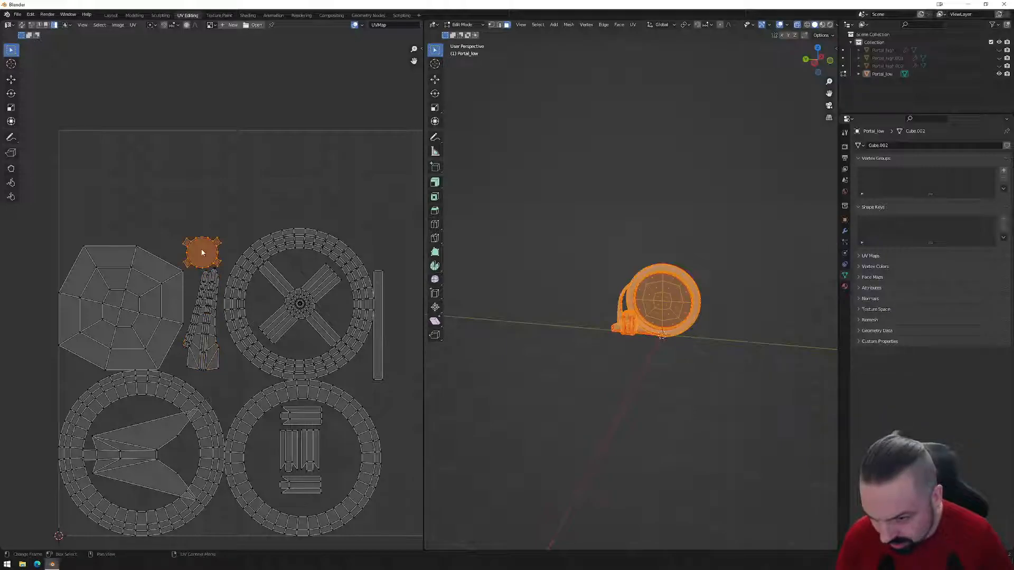
pyautogui.click(378, 323)
pyautogui.press('g')
pyautogui.click(223, 329)
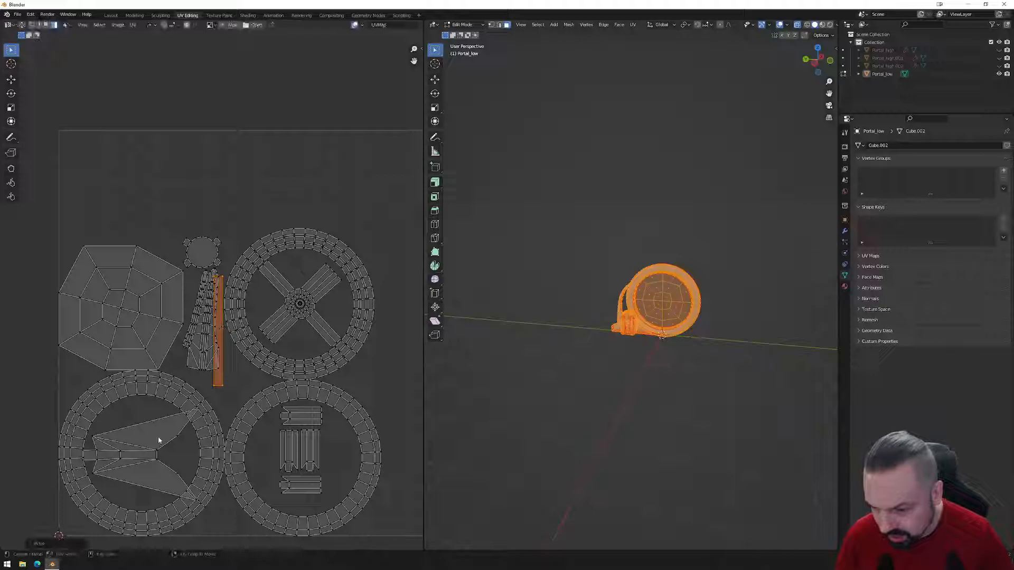
# - Scale down the forked island and recentre it inside the lower-left ring
pyautogui.click(160, 436)
pyautogui.press('s')
pyautogui.click(199, 474)
pyautogui.press('g')
pyautogui.click(189, 469)
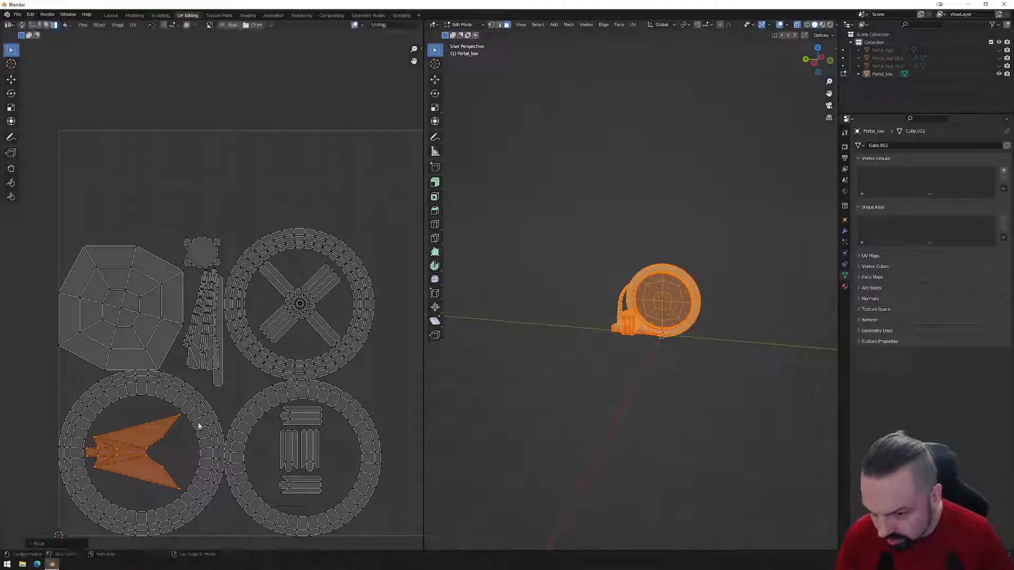
# - Move the tapered multi-strip island into the left half of the lower-right ring
pyautogui.click(215, 321)
pyautogui.click(222, 334)
pyautogui.click(194, 339)
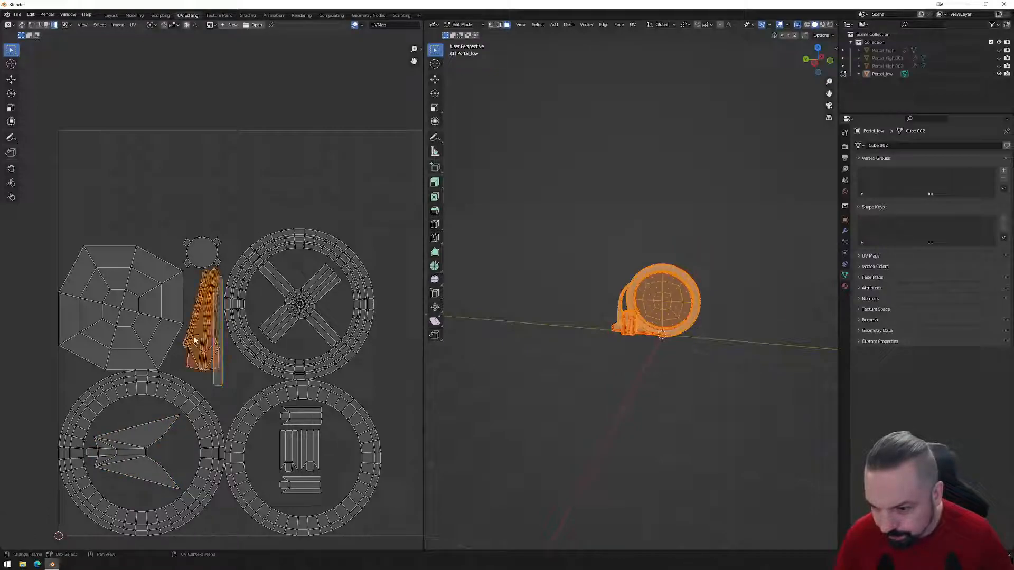
pyautogui.press('g')
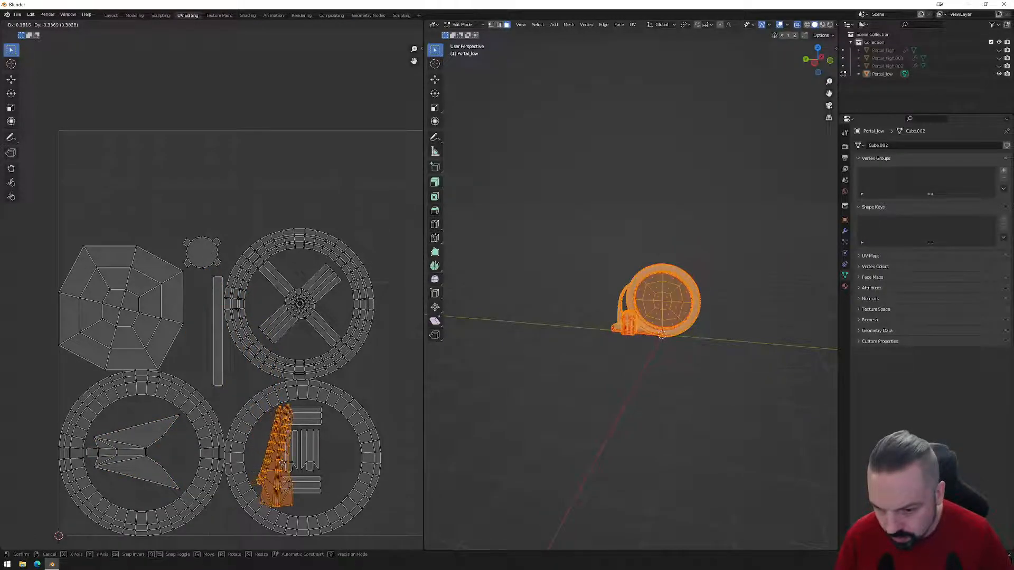
pyautogui.click(288, 458)
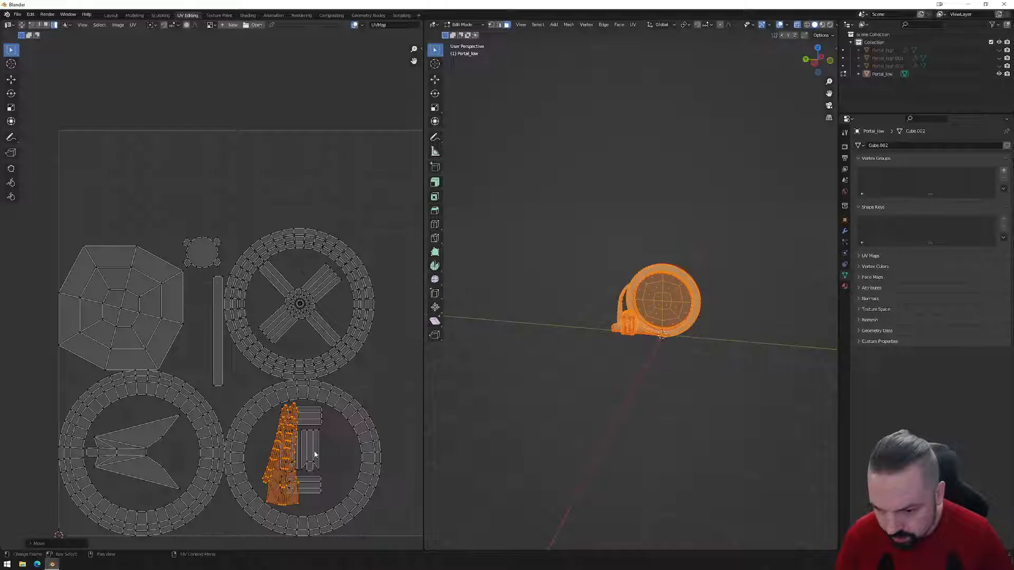
# - Shift the four small strip islands together to the right of the tapered island within the lower-right ring
pyautogui.scroll(3, 309, 449)
pyautogui.click(308, 356)
pyautogui.keyDown('shift'); pyautogui.click(294, 418); pyautogui.keyUp('shift')
pyautogui.keyDown('shift'); pyautogui.click(317, 420); pyautogui.keyUp('shift')
pyautogui.keyDown('shift'); pyautogui.click(316, 461); pyautogui.keyUp('shift')
pyautogui.press('g')
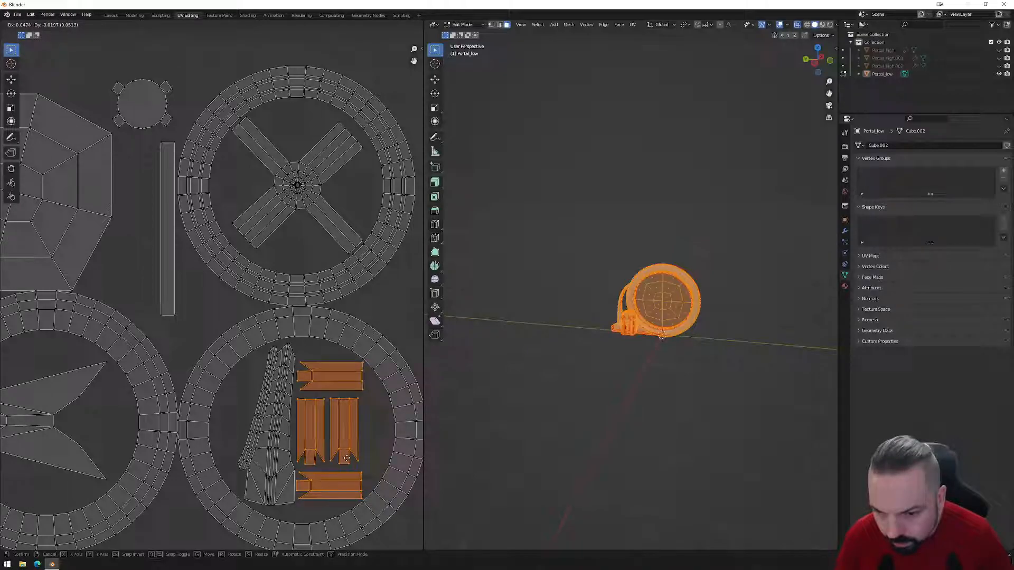
pyautogui.click(346, 460)
# - Rotate the octagonal disc island so its spokes align with the axes, and position it above the lower-left ring
pyautogui.scroll(-1, 284, 397)
pyautogui.click(157, 153)
pyautogui.scroll(-2, 168, 202)
pyautogui.click(150, 232)
pyautogui.press('r')
pyautogui.click(222, 235)
pyautogui.press('g')
pyautogui.click(159, 230)
pyautogui.press('s')
pyautogui.click(191, 278)
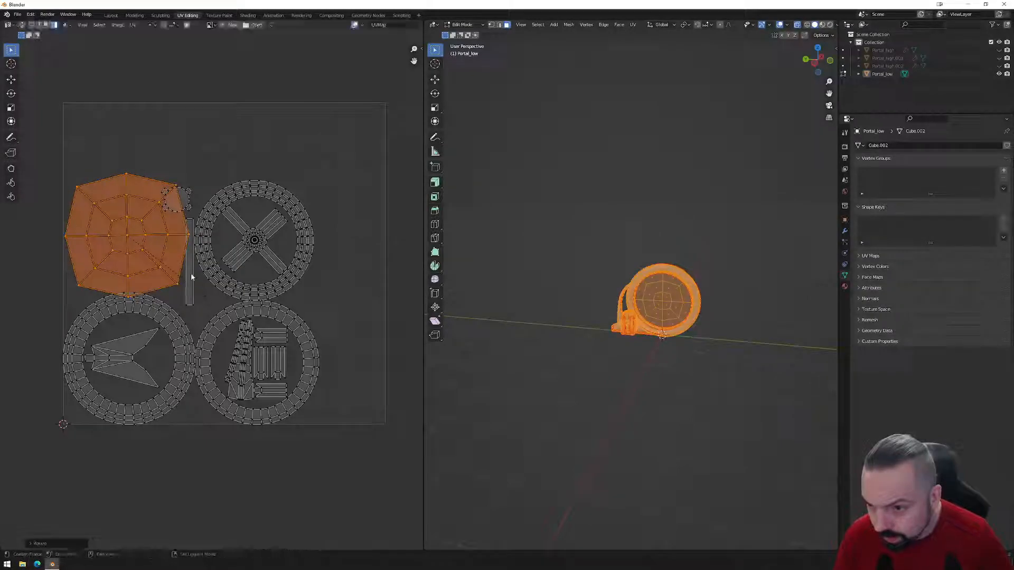
pyautogui.press('g')
pyautogui.click(193, 270)
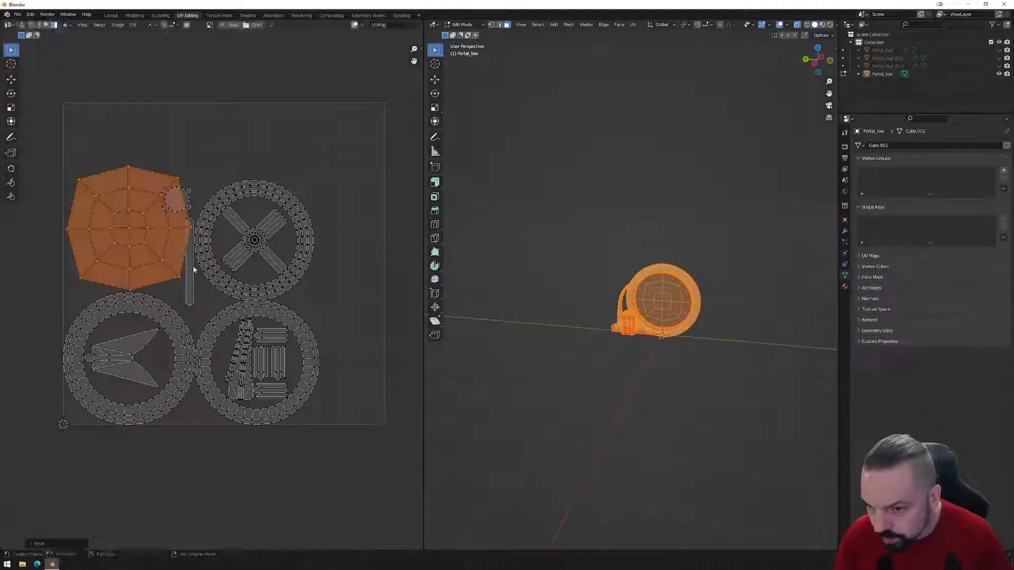
# - Fit the shrunken long strip into the central gap and the rounded-square island between the octagon and upper-right ring
pyautogui.click(192, 268)
pyautogui.press('g')
pyautogui.click(211, 316)
pyautogui.press('s')
pyautogui.click(222, 329)
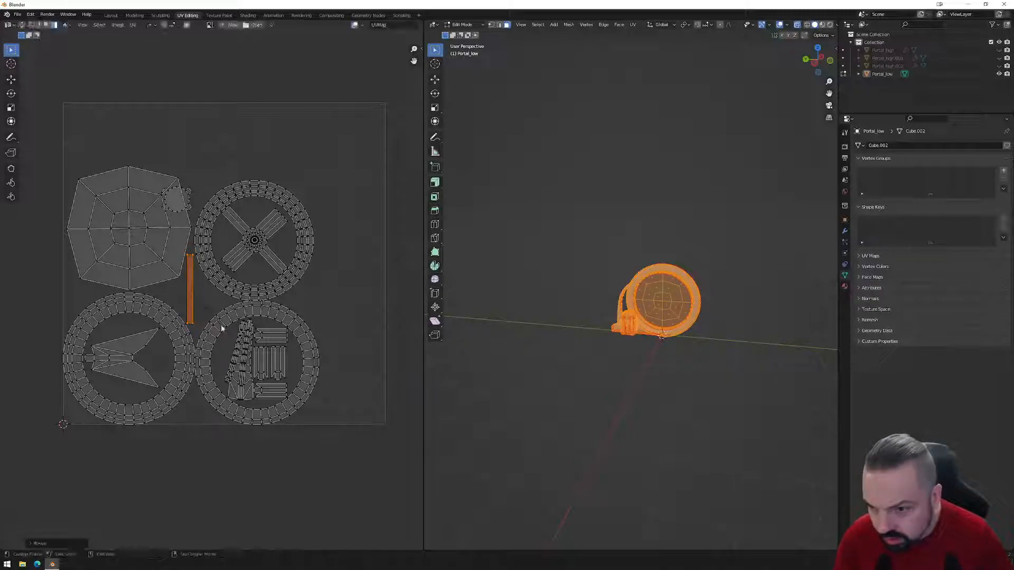
pyautogui.click(184, 196)
pyautogui.press('g')
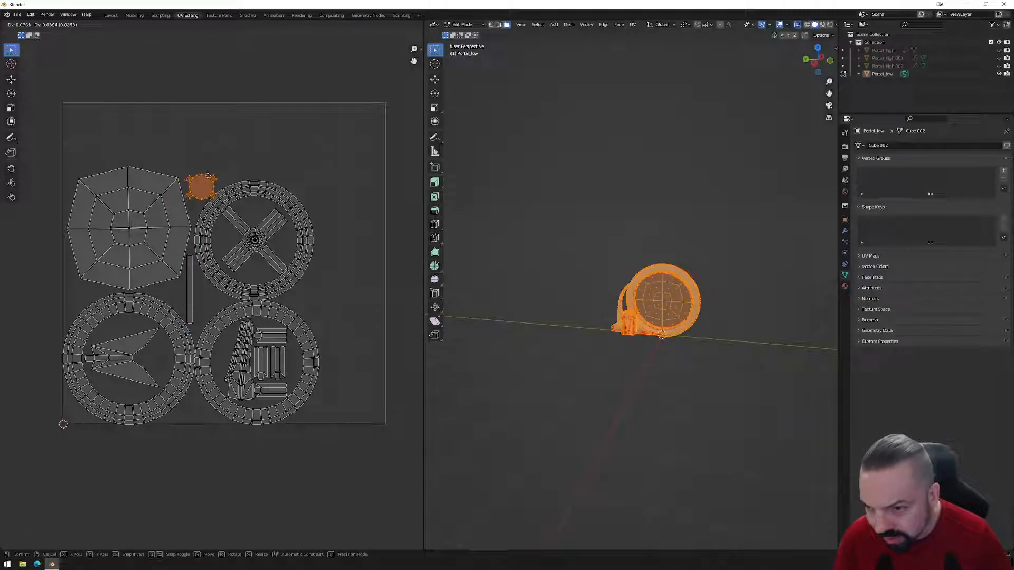
pyautogui.click(206, 174)
# - Scale all UV islands up together by about 1.2 and centre them so they fill the UV square
pyautogui.moveTo(50, 152); pyautogui.dragTo(354, 457)
pyautogui.press('s')
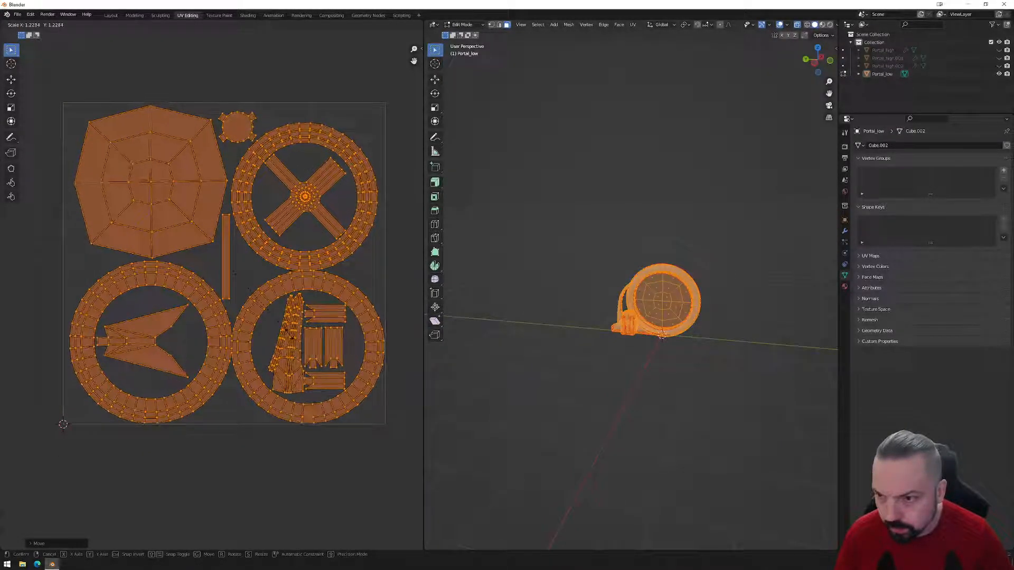
pyautogui.click(290, 338)
pyautogui.press('g')
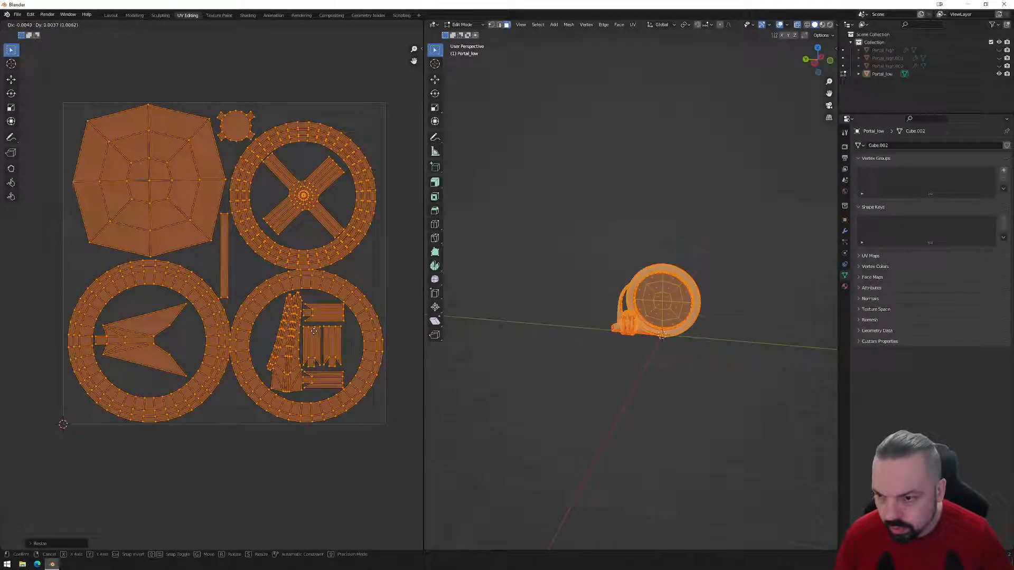
pyautogui.click(314, 332)
pyautogui.click(309, 466)
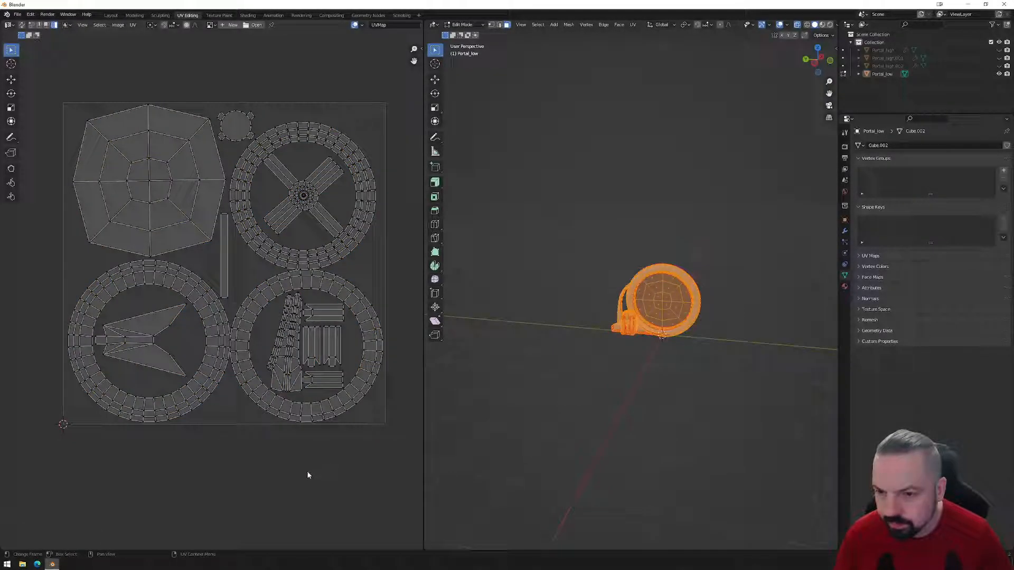
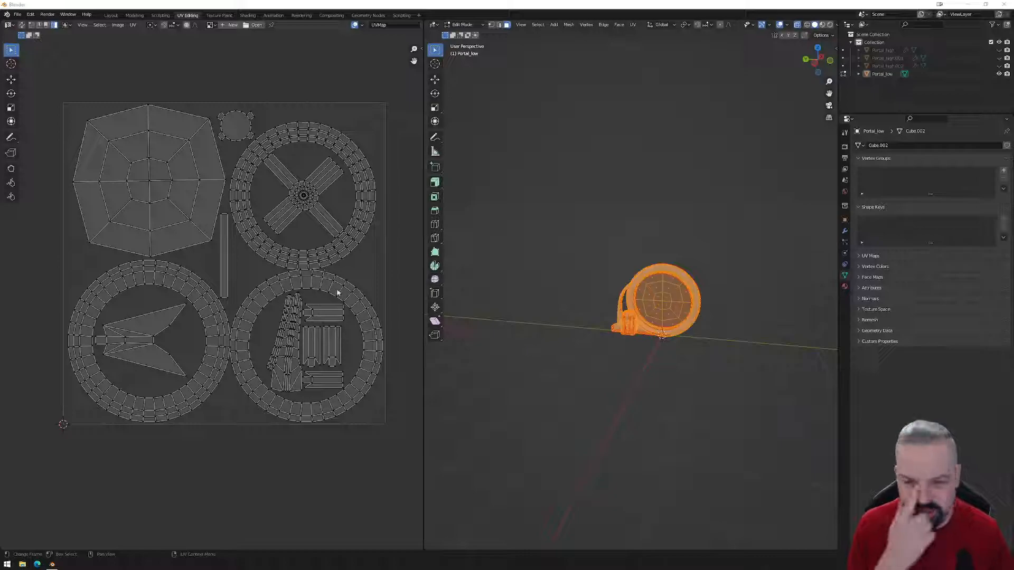
pyautogui.moveTo(578, 254); pyautogui.dragTo(623, 251, button='middle')
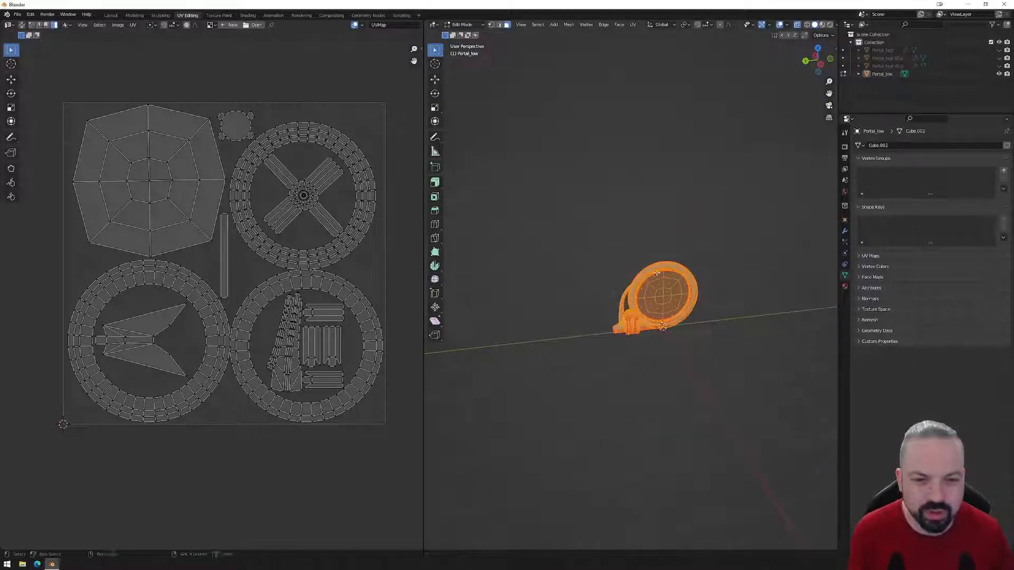
pyautogui.keyDown('shift'); pyautogui.moveTo(519, 184); pyautogui.dragTo(464, 208, button='middle'); pyautogui.keyUp('shift')
pyautogui.scroll(4, 464, 208)
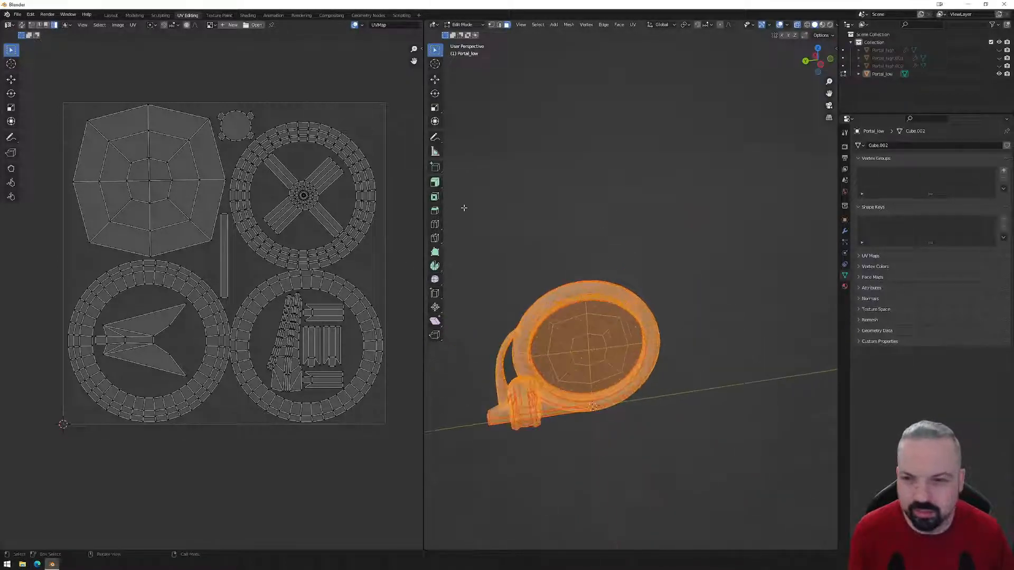
# - In the Layout workspace, hide Portal_low and unhide the three Portal_high objects
pyautogui.click(111, 16)
pyautogui.moveTo(422, 245); pyautogui.dragTo(582, 254, button='middle')
pyautogui.click(444, 258)
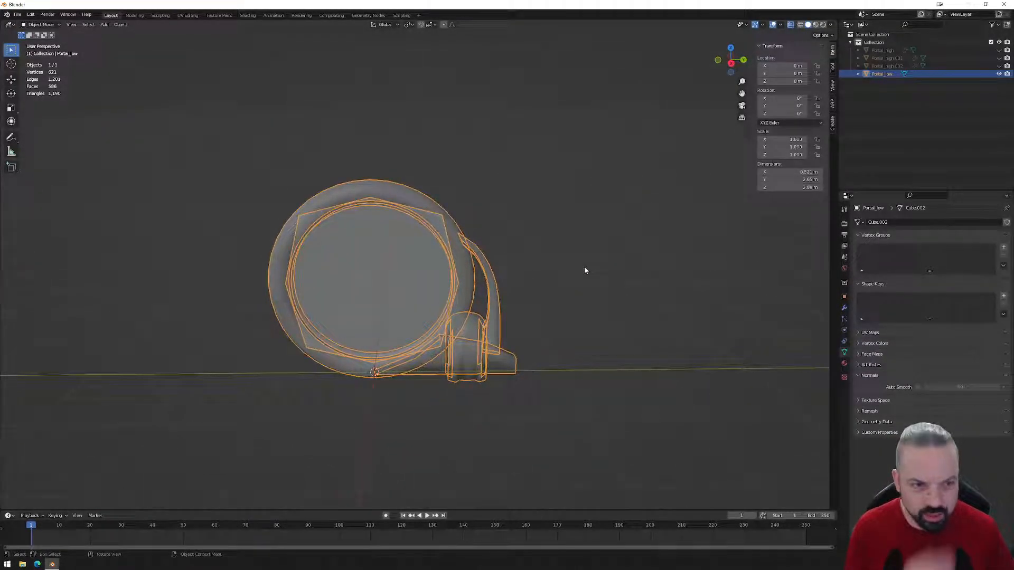
pyautogui.click(999, 74)
pyautogui.click(999, 66)
pyautogui.click(999, 59)
pyautogui.click(999, 50)
pyautogui.moveTo(558, 274); pyautogui.dragTo(528, 301, button='middle')
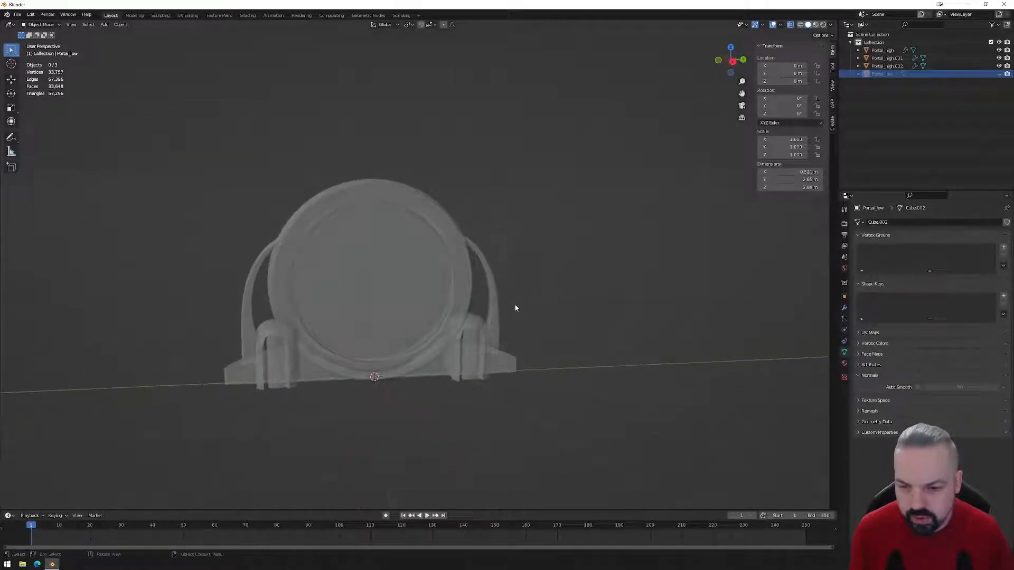
# - In Portal_high, delete the pillar and the half of the base on the negative Y side, keeping the positive Y half
pyautogui.click(274, 340)
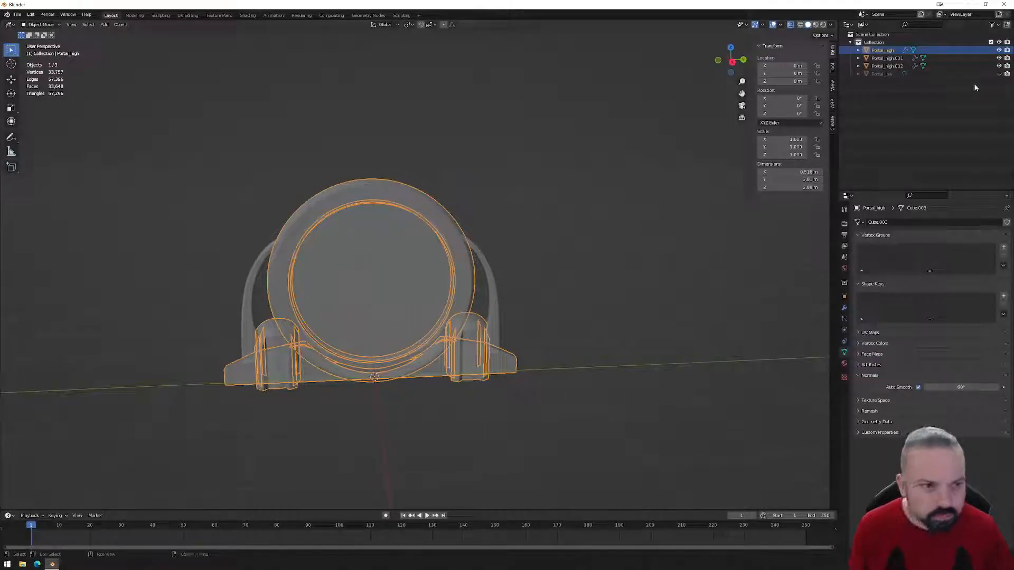
pyautogui.click(998, 74)
pyautogui.click(998, 74)
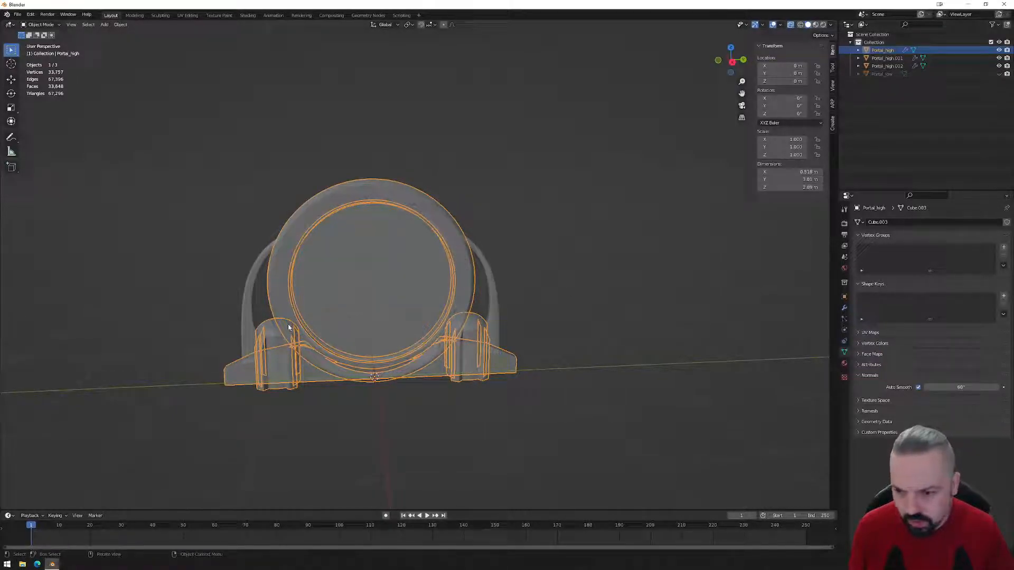
pyautogui.press('Tab')
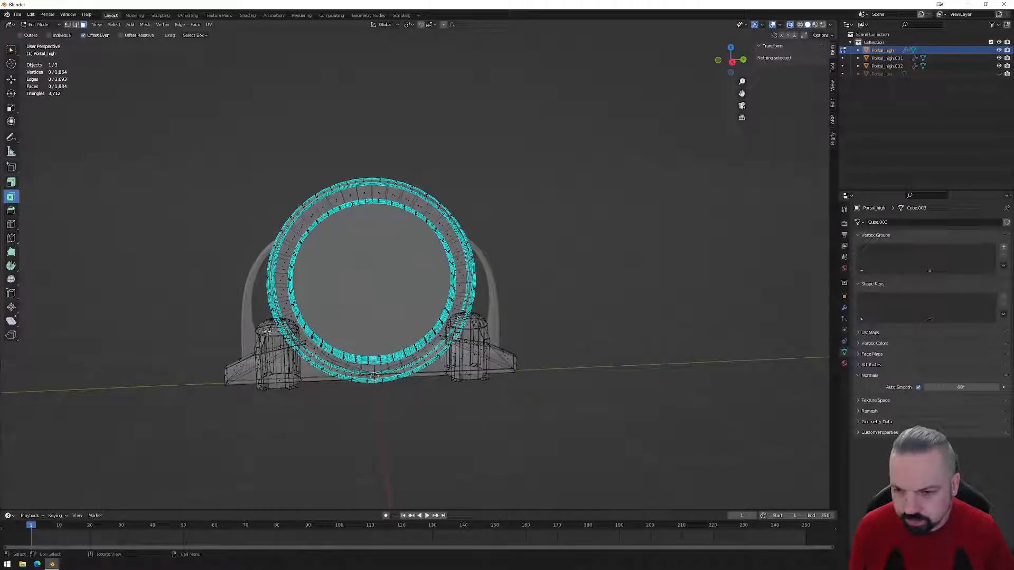
pyautogui.click(12, 51)
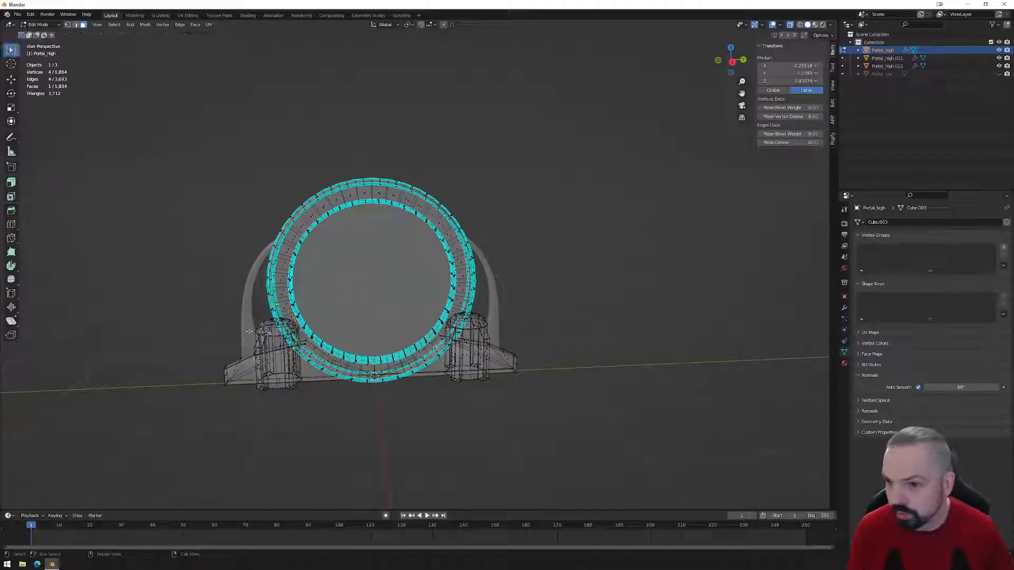
pyautogui.click(266, 333)
pyautogui.click(266, 330)
pyautogui.press('l')
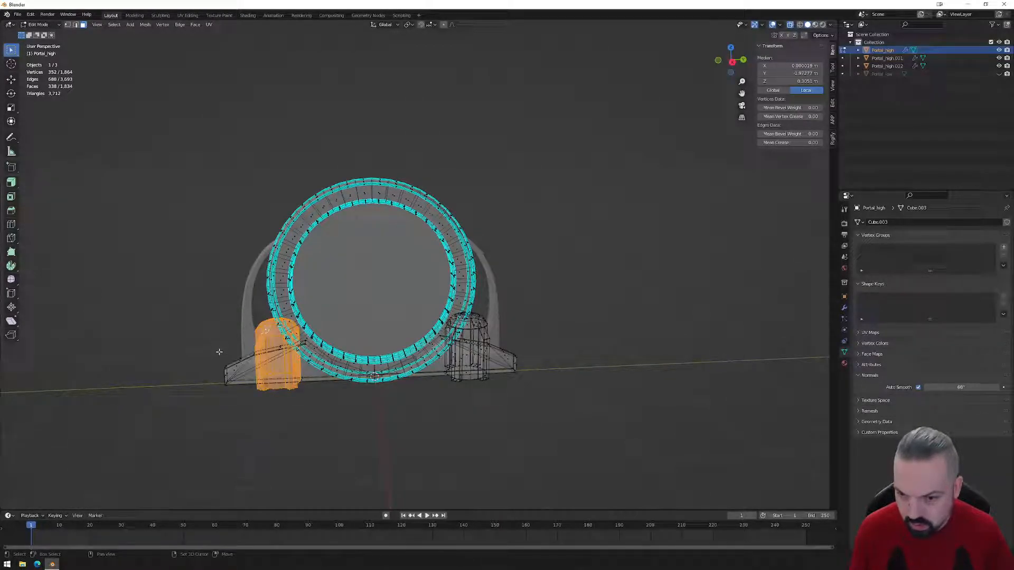
pyautogui.press('l')
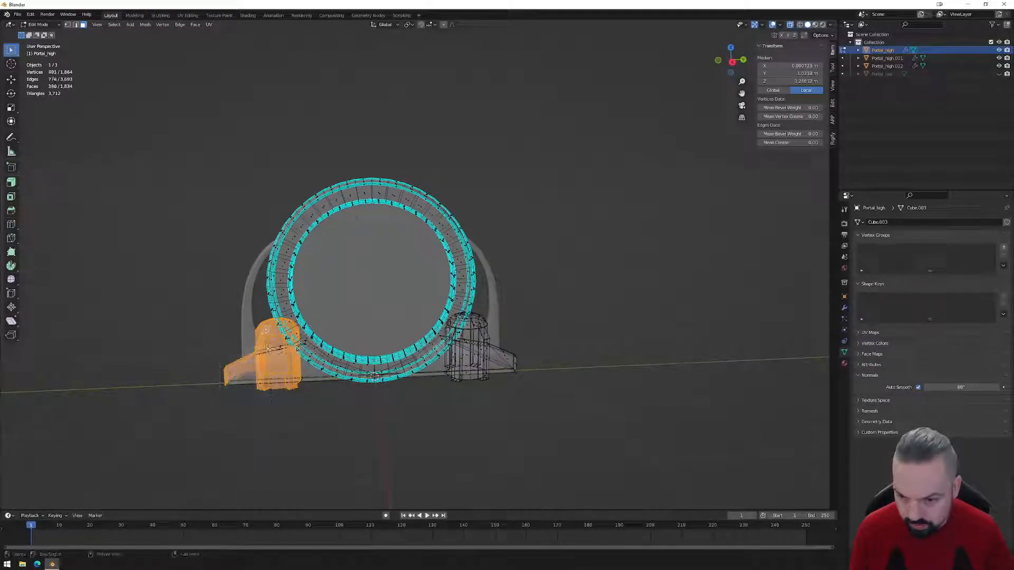
pyautogui.hotkey('ctrl', 'l')
pyautogui.keyDown('ctrl'); pyautogui.moveTo(578, 302); pyautogui.dragTo(378, 436); pyautogui.keyUp('ctrl')
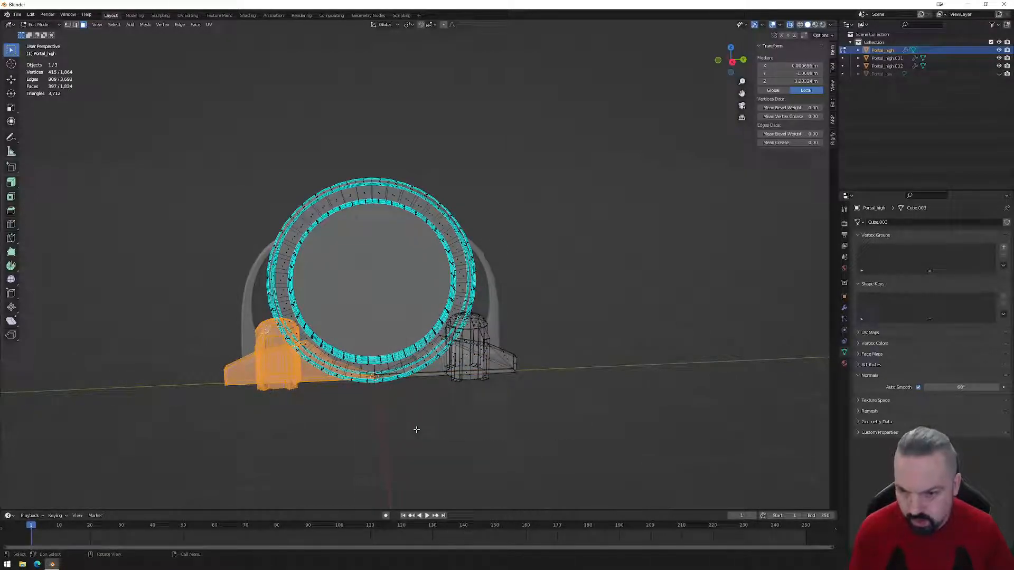
pyautogui.press('x')
pyautogui.click(417, 432)
pyautogui.press('Tab')
# - In Portal_high.002, delete the curved arm on the negative Y side
pyautogui.click(248, 345)
pyautogui.press('Tab')
pyautogui.press('l')
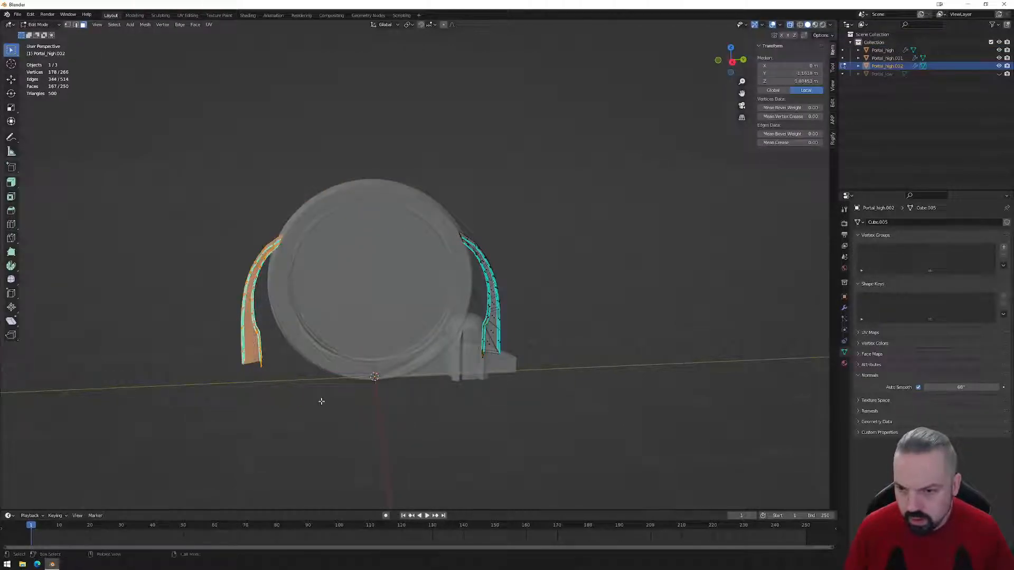
pyautogui.press('x')
pyautogui.click(322, 404)
pyautogui.press('Tab')
# - Turn off X-ray display and inspect the remaining high-poly half from the front at an angle
pyautogui.moveTo(324, 400)
pyautogui.mouseDown(button='middle')
pyautogui.moveTo(354, 401)
pyautogui.moveTo(333, 411)
pyautogui.mouseUp(button='middle')
pyautogui.click(430, 421)
pyautogui.moveTo(430, 420); pyautogui.dragTo(483, 379, button='middle')
pyautogui.moveTo(471, 334)
pyautogui.mouseDown(button='middle')
pyautogui.moveTo(440, 340)
pyautogui.moveTo(470, 333)
pyautogui.moveTo(460, 355)
pyautogui.moveTo(477, 353)
pyautogui.mouseUp(button='middle')
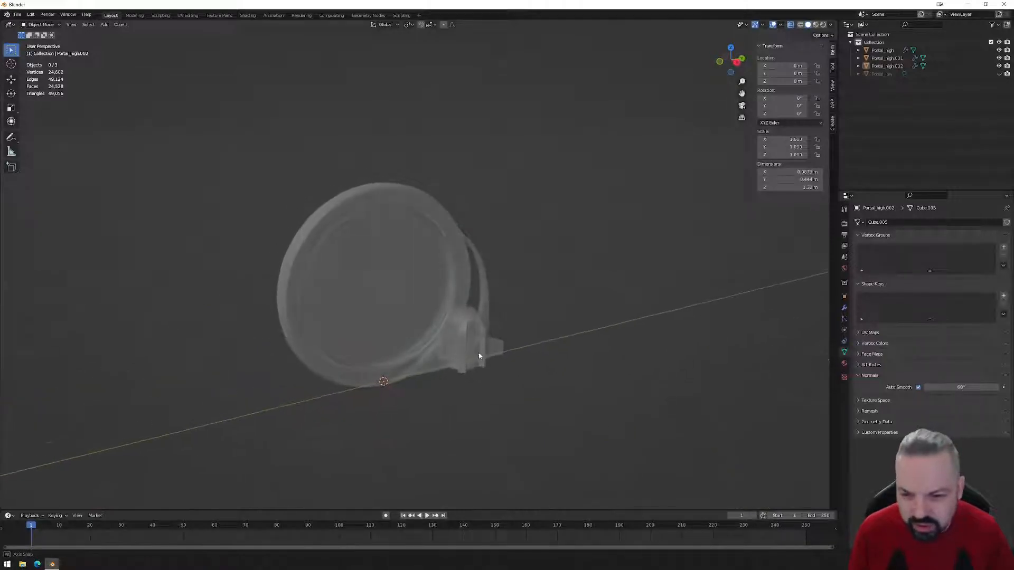
pyautogui.click(790, 25)
pyautogui.moveTo(548, 285); pyautogui.dragTo(422, 366, button='middle')
pyautogui.scroll(3, 422, 366)
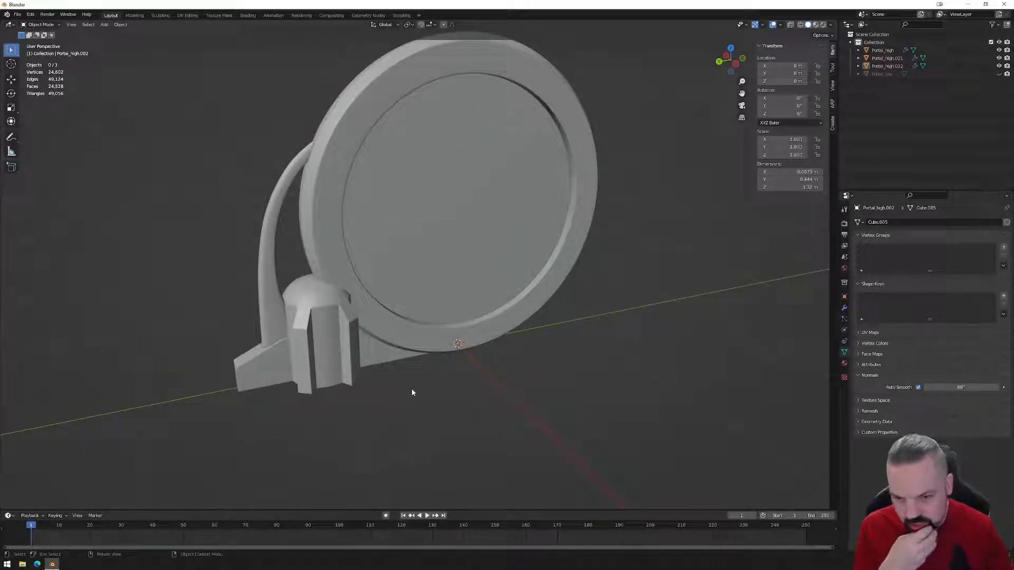
# - Separate the large outer ring from Portal_high into its own object, leaving the pillar and base, and check the separated pieces
pyautogui.click(481, 323)
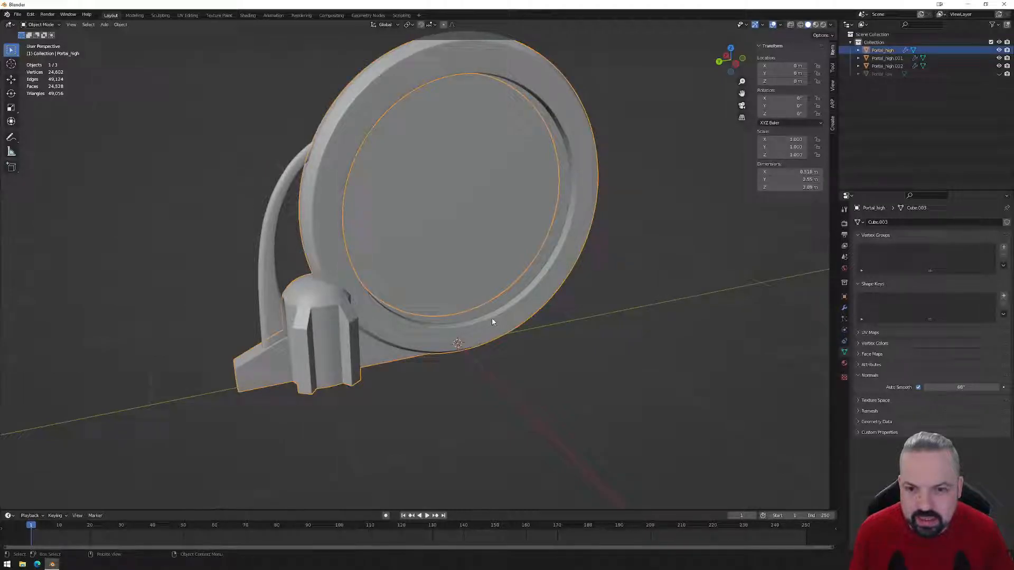
pyautogui.rightClick(516, 335)
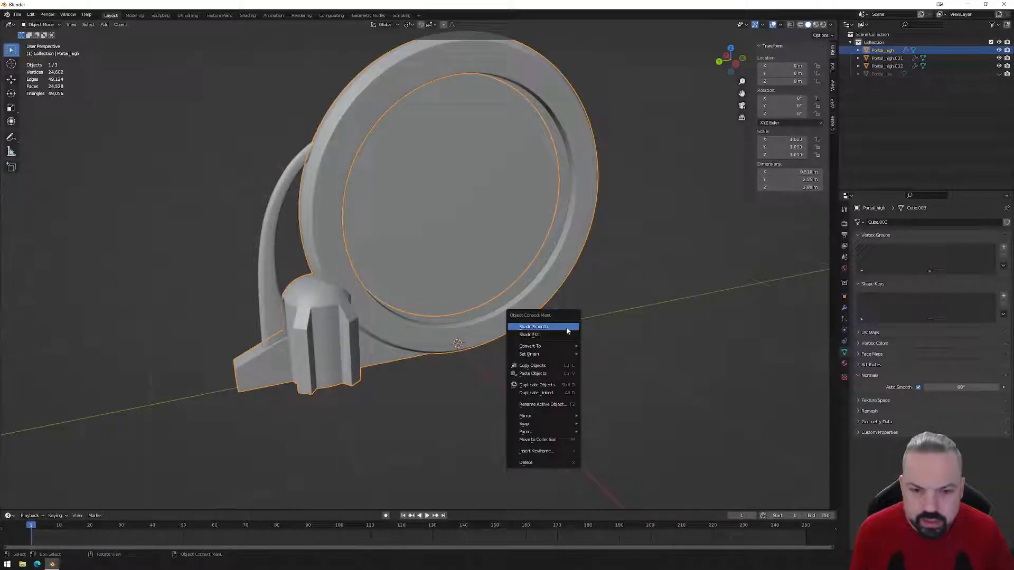
pyautogui.press('Tab')
pyautogui.moveTo(647, 164); pyautogui.dragTo(520, 236)
pyautogui.hotkey('ctrl', 'l')
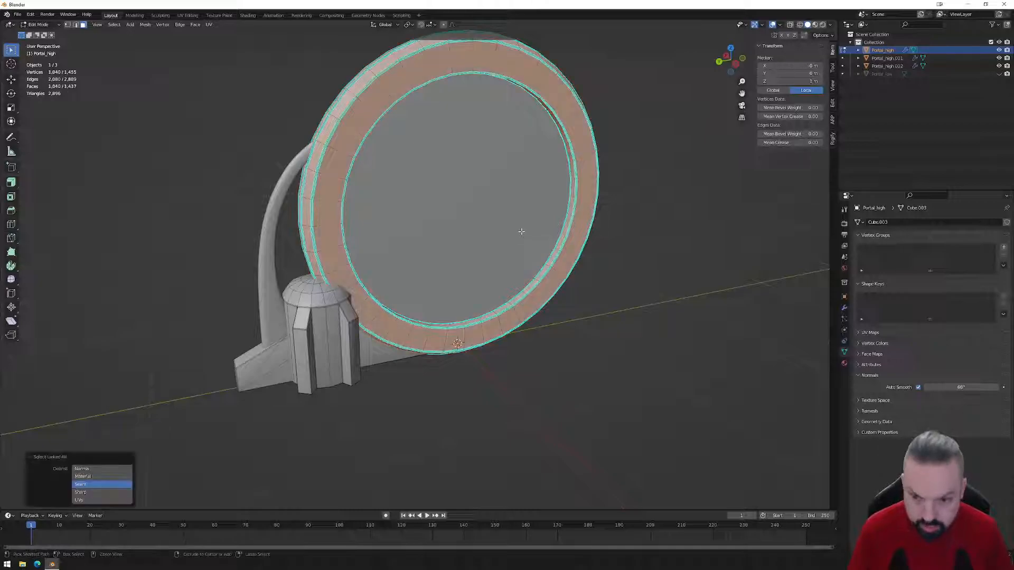
pyautogui.rightClick(591, 274)
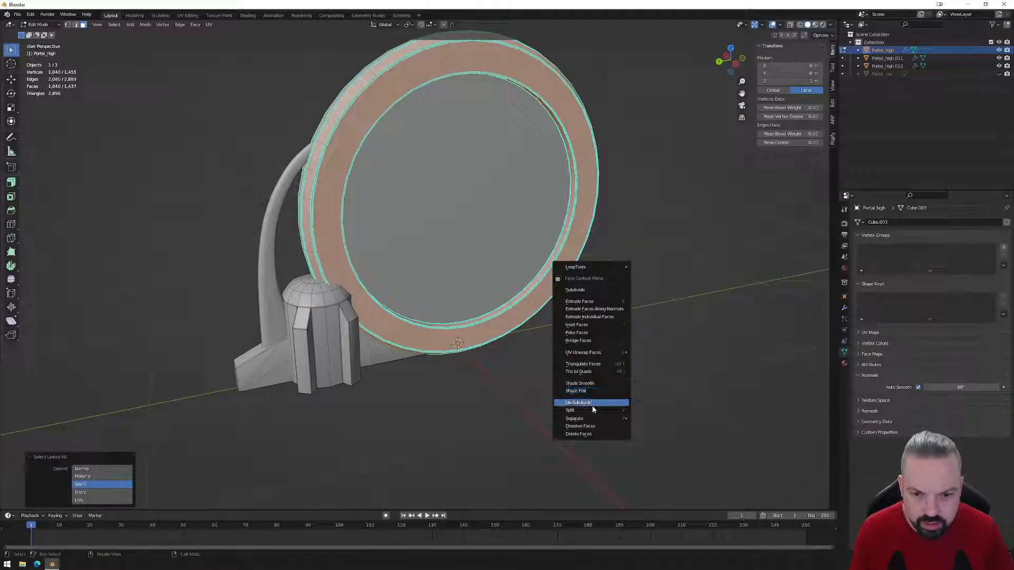
pyautogui.moveTo(593, 419)
pyautogui.click(645, 418)
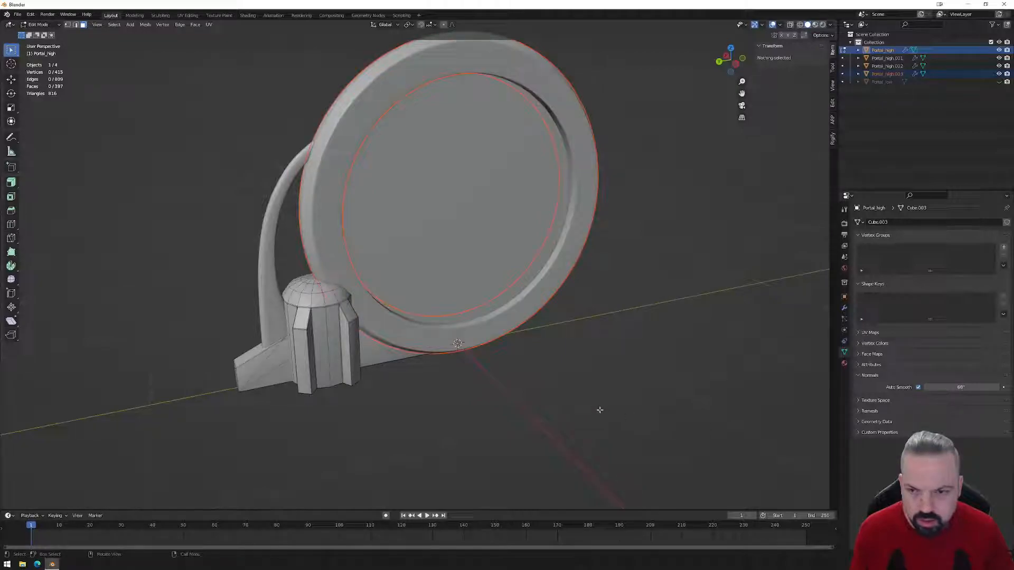
pyautogui.press('Tab')
pyautogui.click(375, 356)
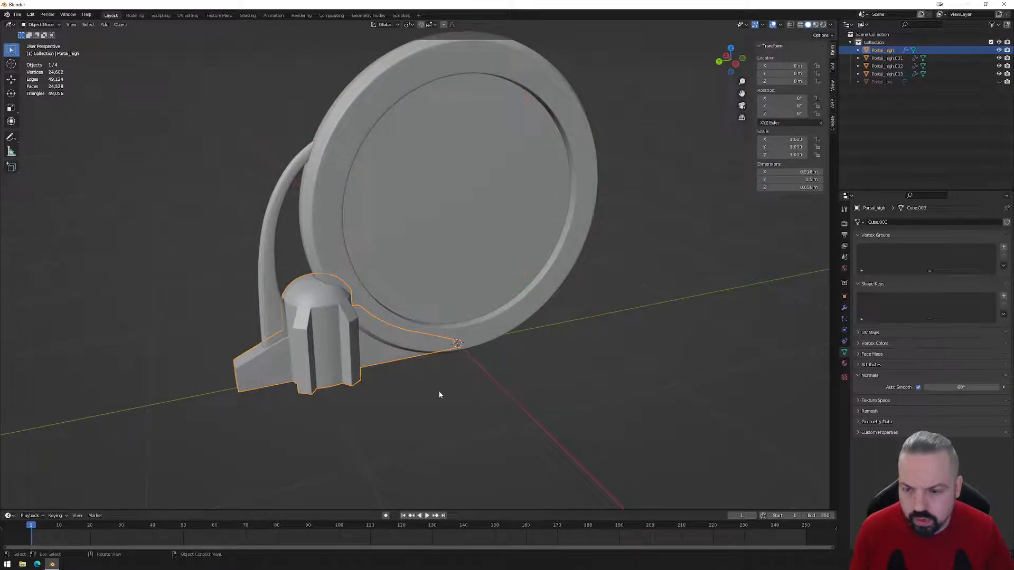
pyautogui.click(271, 297)
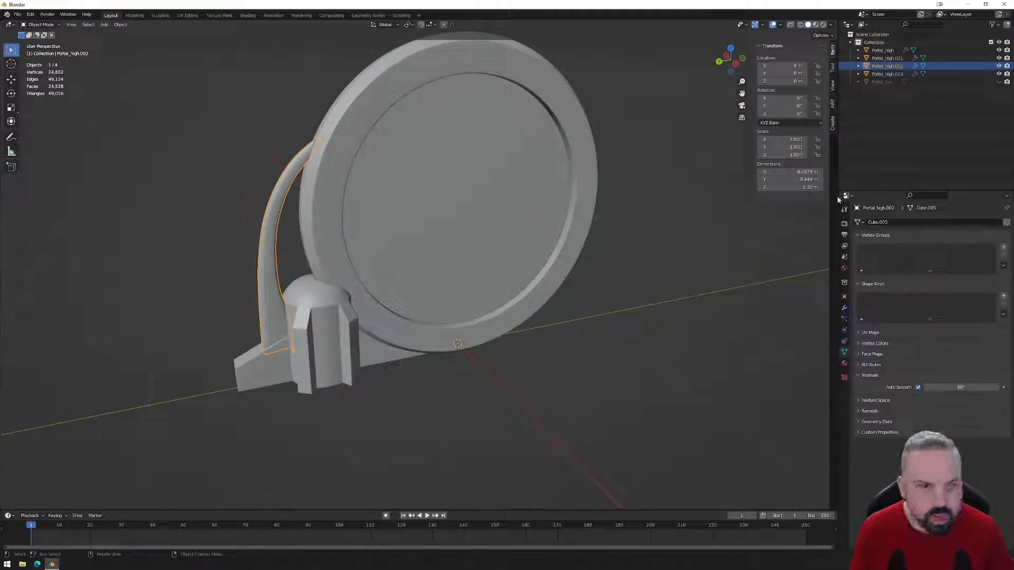
# - Unhide Portal_low, hide the four Portal_high objects, and view the model in left orthographic projection
pyautogui.click(883, 82)
pyautogui.click(998, 81)
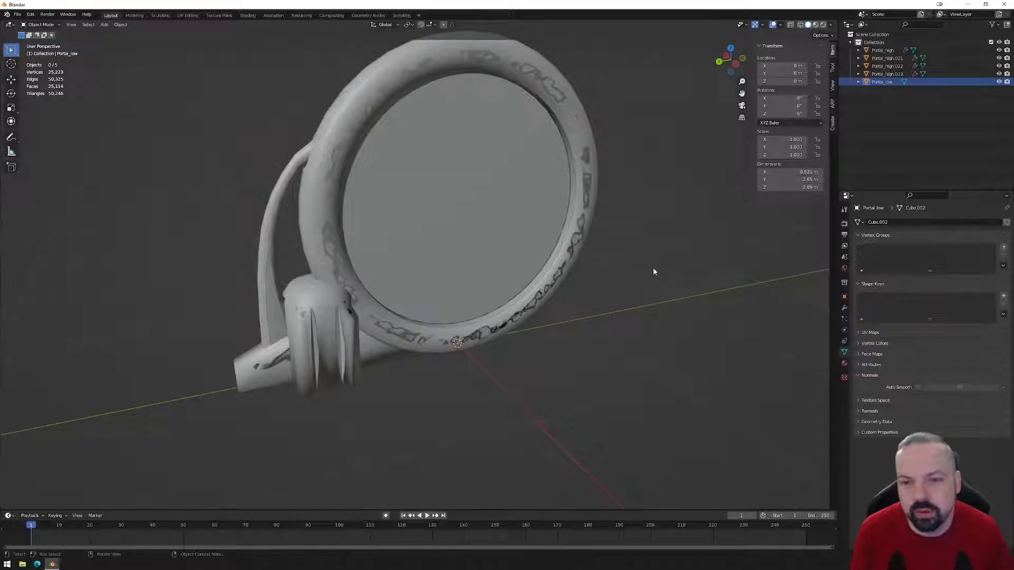
pyautogui.click(737, 67)
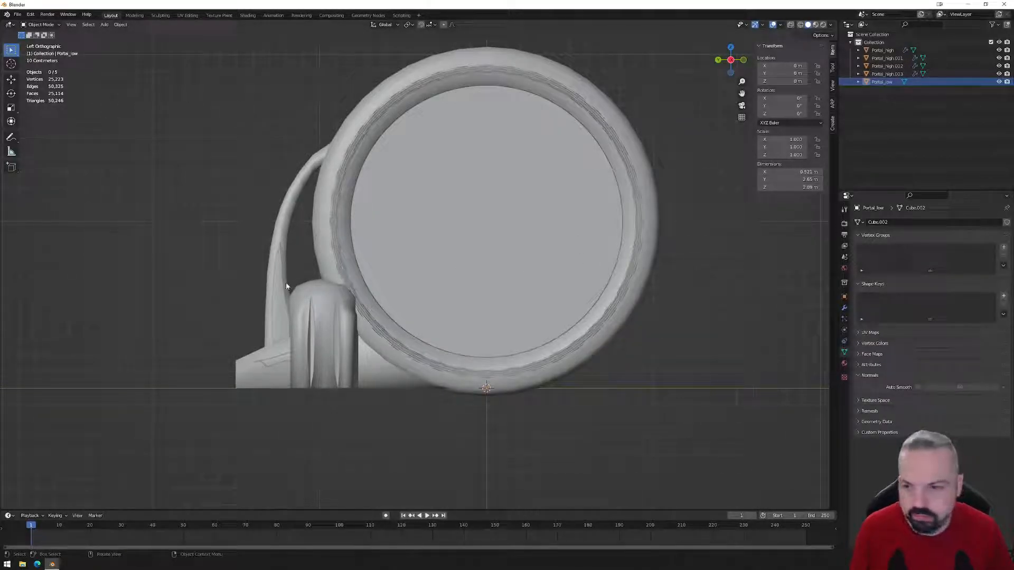
pyautogui.moveTo(998, 74); pyautogui.dragTo(1000, 51)
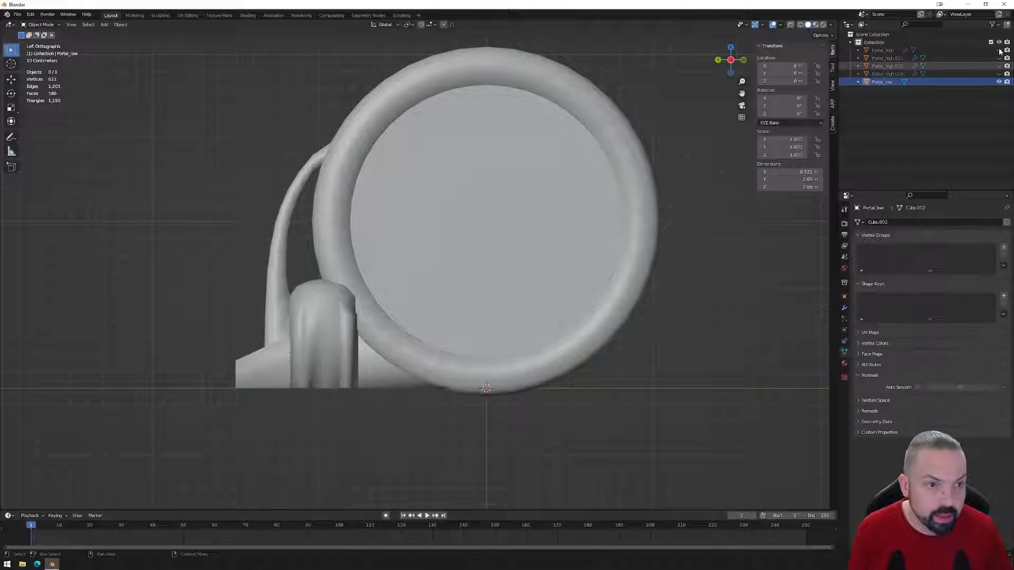
# - In wireframe display, move Portal_low's complete ring and centre disc -1.1 m along Y, away from the base
pyautogui.click(389, 319)
pyautogui.press('Tab')
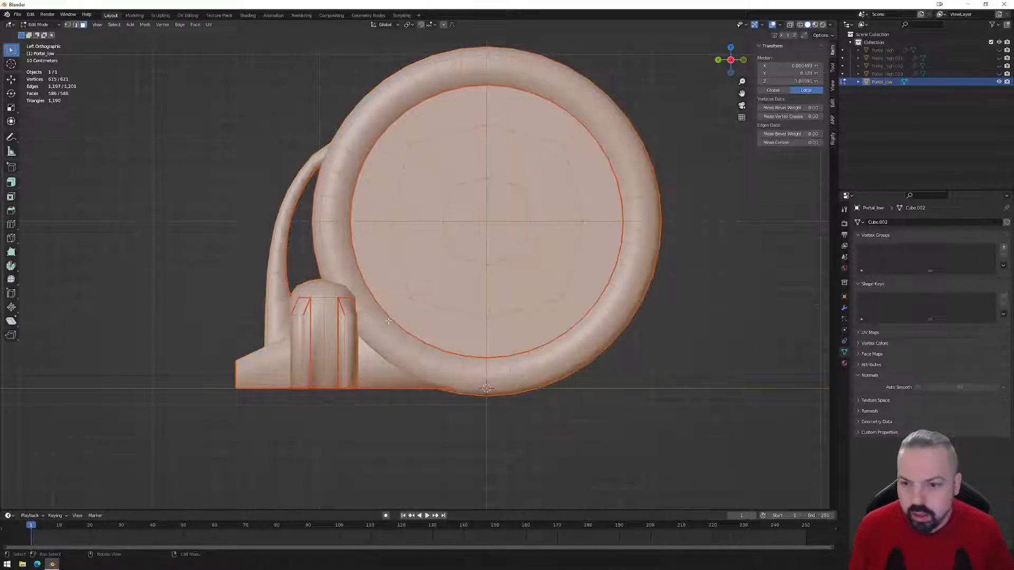
pyautogui.click(336, 234)
pyautogui.moveTo(303, 225); pyautogui.dragTo(421, 249)
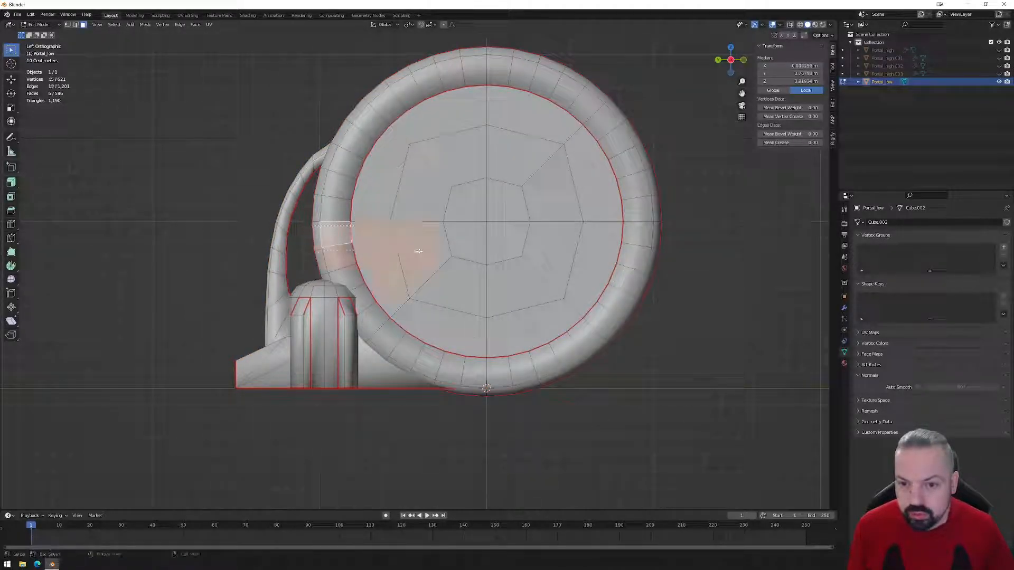
pyautogui.hotkey('ctrl', 'l')
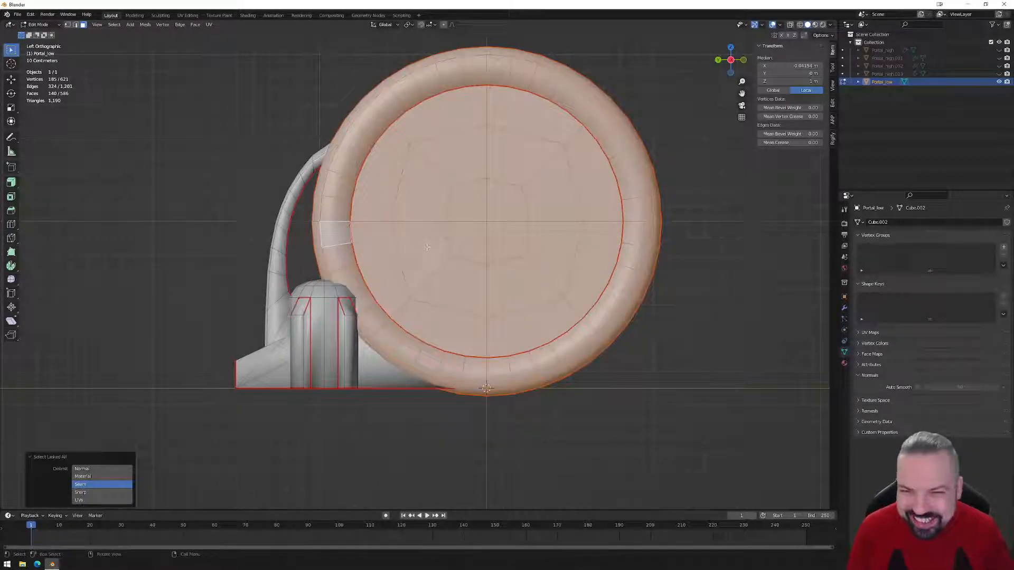
pyautogui.scroll(-2, 440, 272)
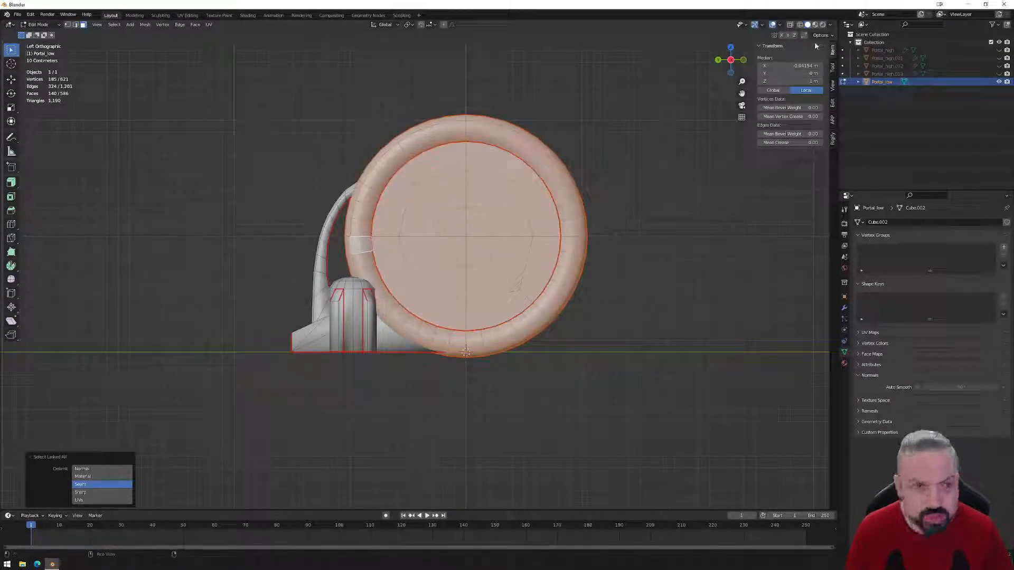
pyautogui.click(800, 24)
pyautogui.moveTo(565, 103); pyautogui.dragTo(465, 196)
pyautogui.hotkey('ctrl', 'l')
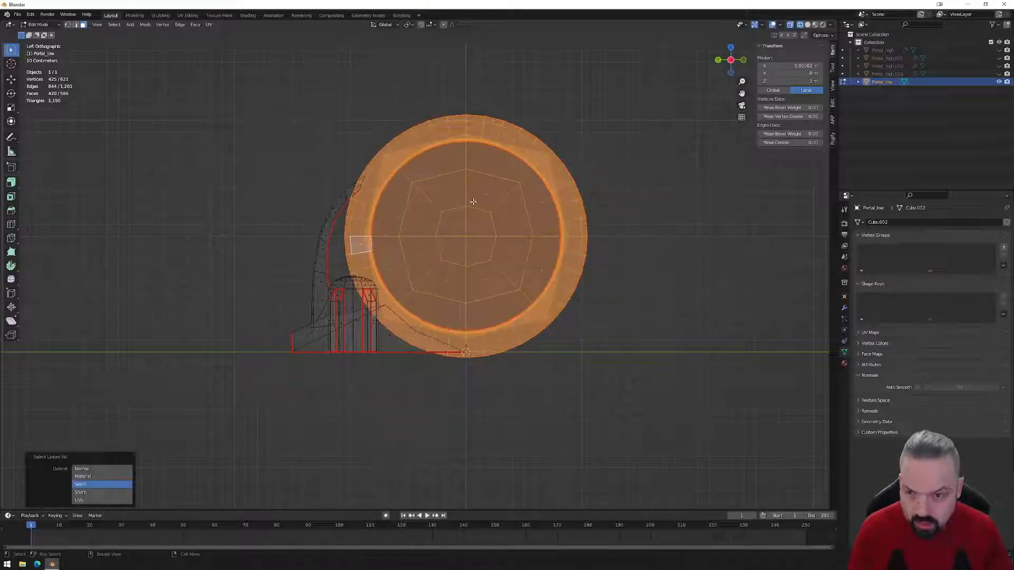
pyautogui.press('g')
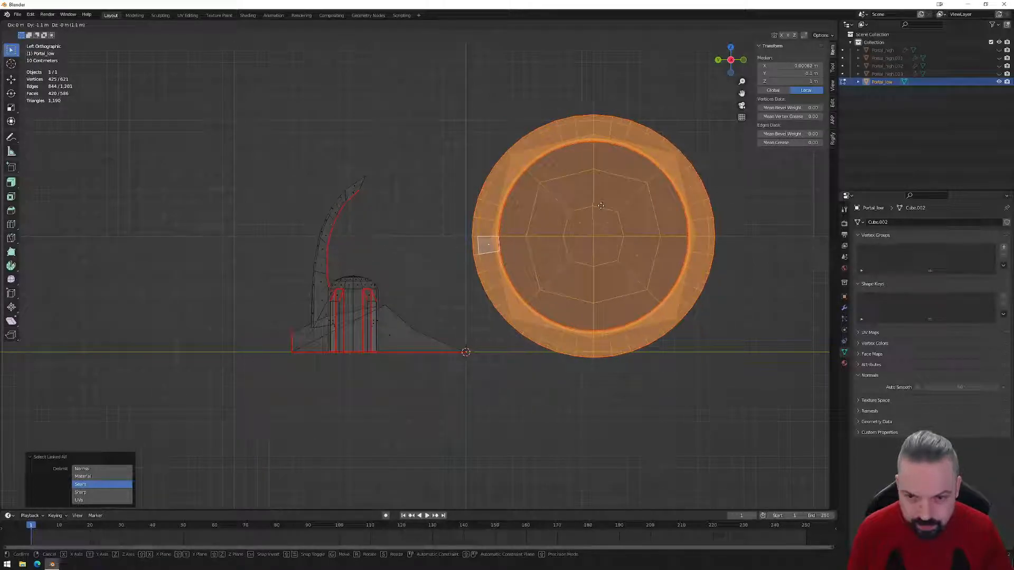
pyautogui.click(600, 206)
# - Move Portal_low's curved arm along positive Y so it stands clear of the pillar and base
pyautogui.moveTo(290, 217); pyautogui.dragTo(349, 247)
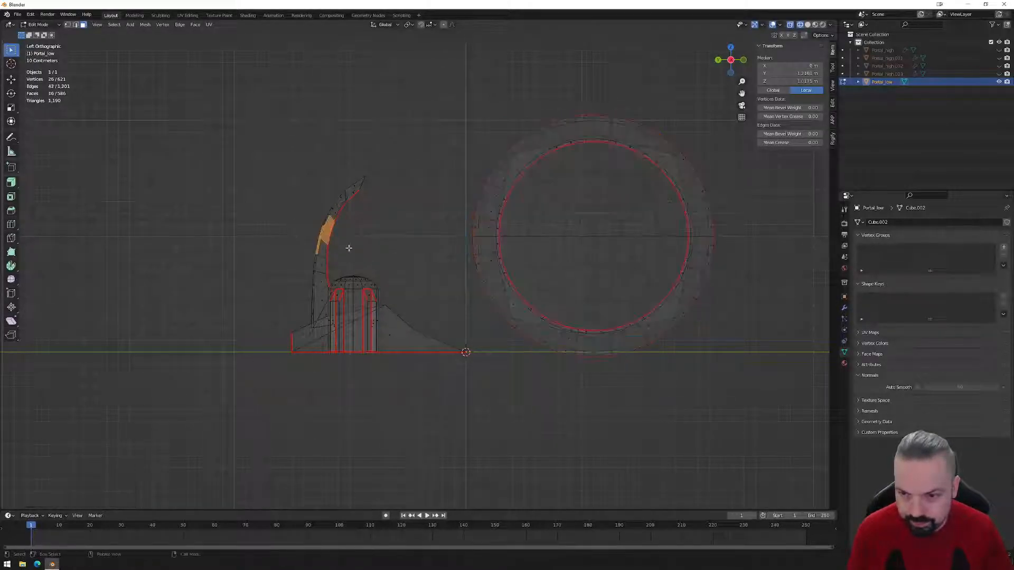
pyautogui.hotkey('ctrl', 'l')
pyautogui.press('g')
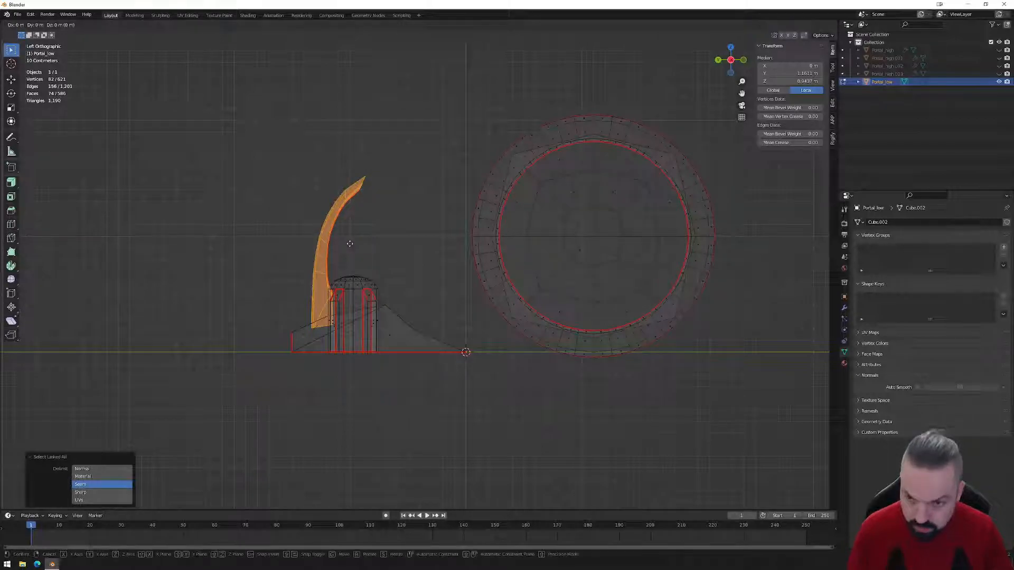
pyautogui.click(244, 246)
# - Move Portal_low's pillar together with its domed cap 1.9 m along Y, past the curved arm
pyautogui.moveTo(315, 270); pyautogui.dragTo(384, 290)
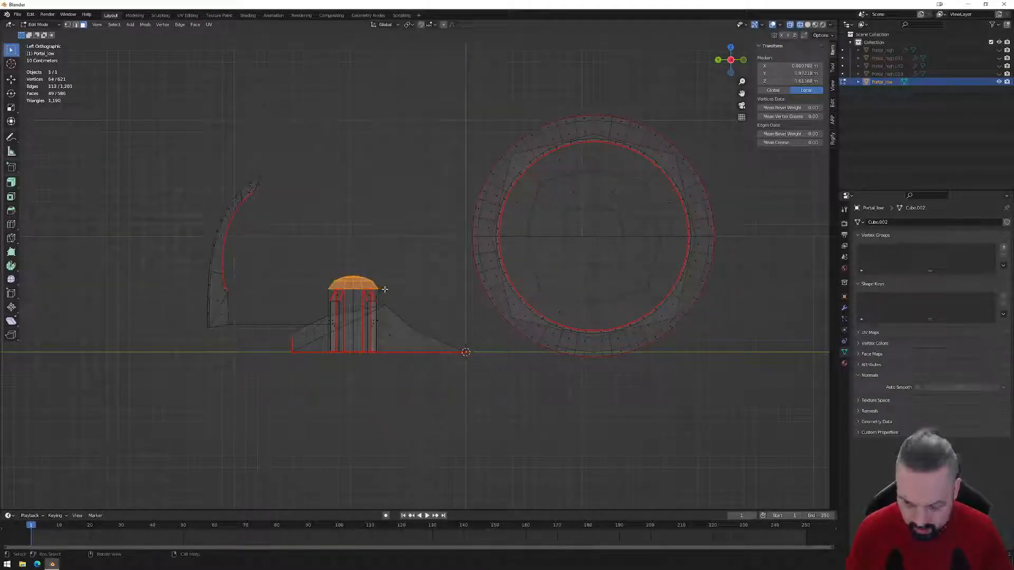
pyautogui.hotkey('ctrl', 'l')
pyautogui.keyDown('shift'); pyautogui.moveTo(312, 275); pyautogui.dragTo(380, 304); pyautogui.keyUp('shift')
pyautogui.hotkey('ctrl', 'l')
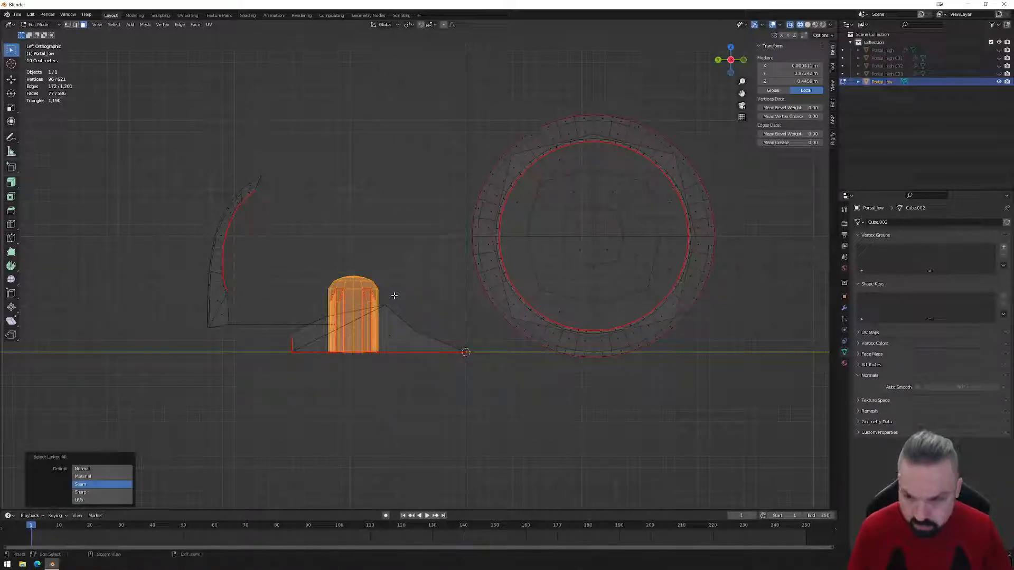
pyautogui.press('g')
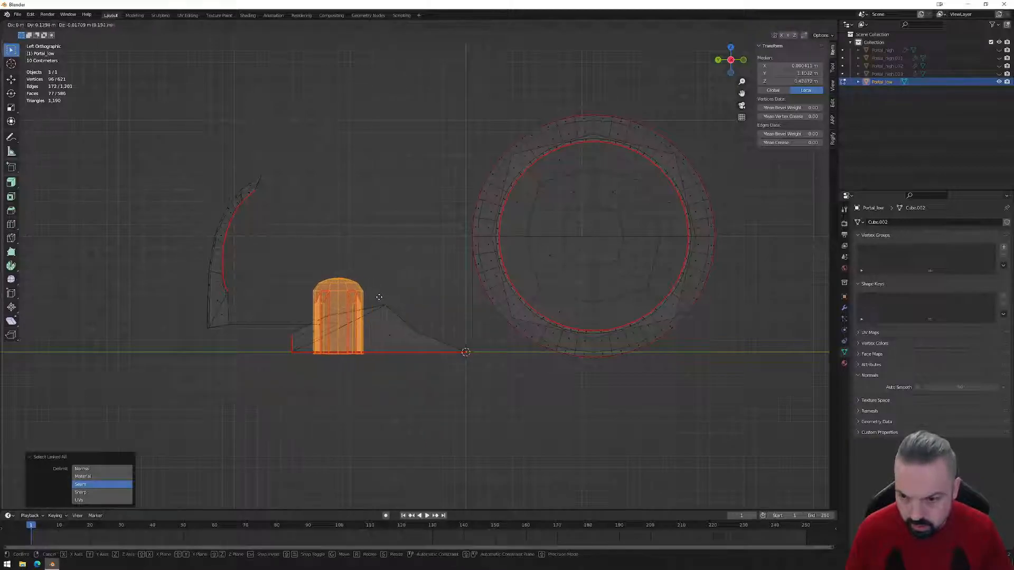
pyautogui.click(174, 295)
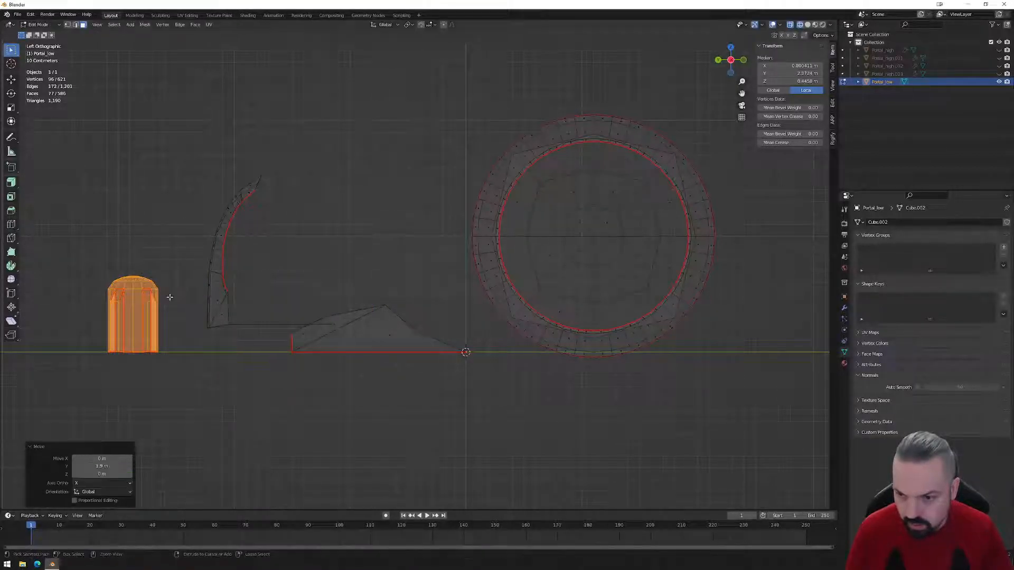
# - Unhide the four Portal_high objects and return Portal_low to Object Mode
pyautogui.moveTo(999, 73); pyautogui.dragTo(999, 51)
pyautogui.click(408, 161)
pyautogui.press('Tab')
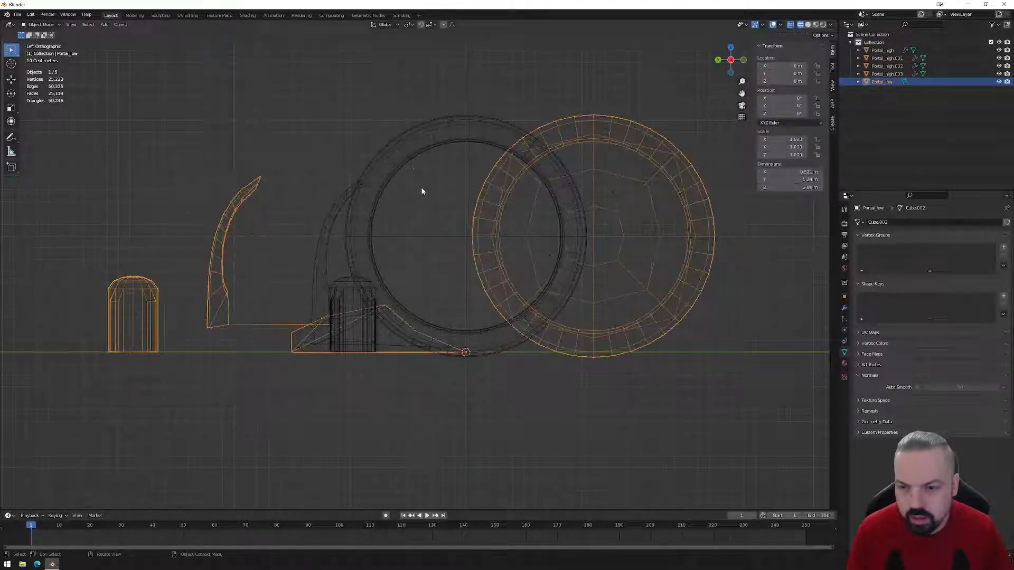
# - Move the two Portal_high ring objects -1.1 m along Y so they overlap Portal_low's ring
pyautogui.click(401, 156)
pyautogui.keyDown('shift'); pyautogui.click(389, 131); pyautogui.keyUp('shift')
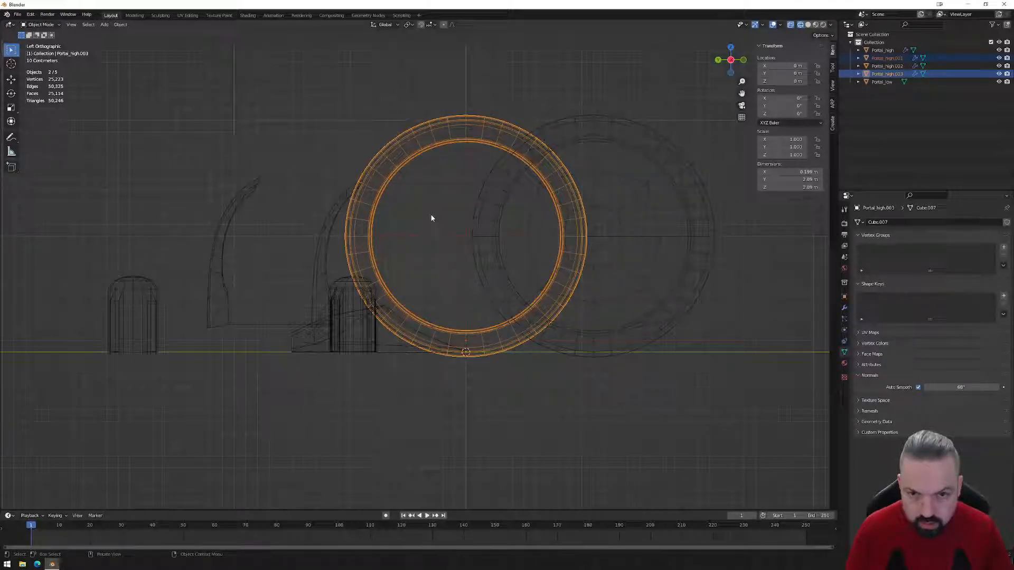
pyautogui.press('g')
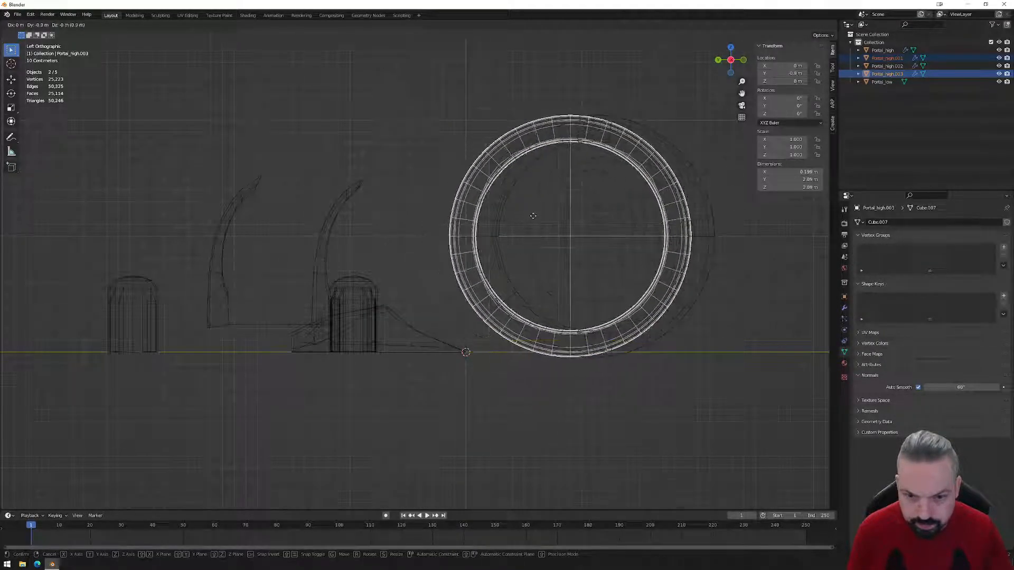
pyautogui.click(558, 213)
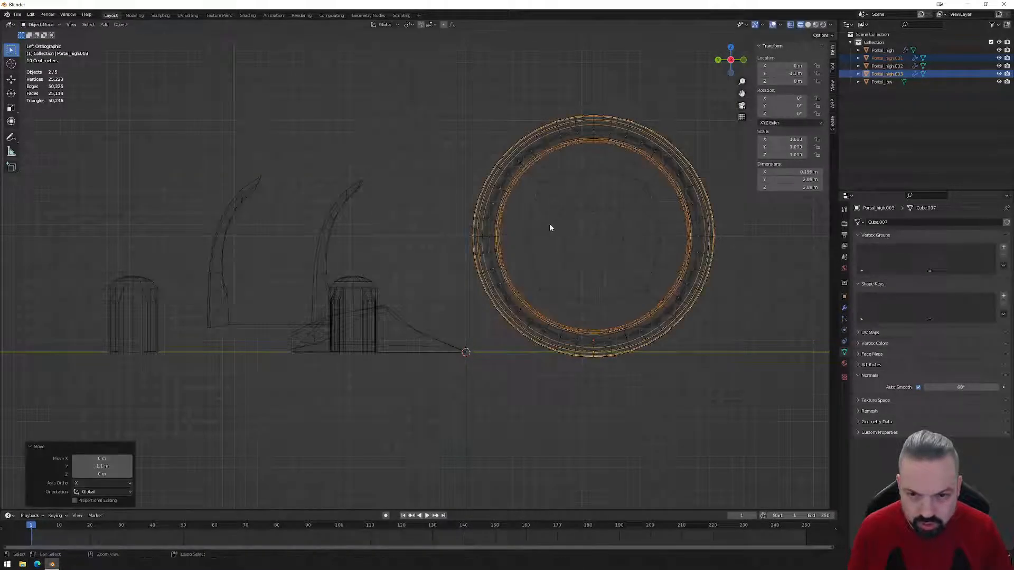
# - In Portal_high, select the whole pillar with its domed cap and move it 1.9 m along Y onto the low-poly pillar
pyautogui.click(369, 301)
pyautogui.press('Tab')
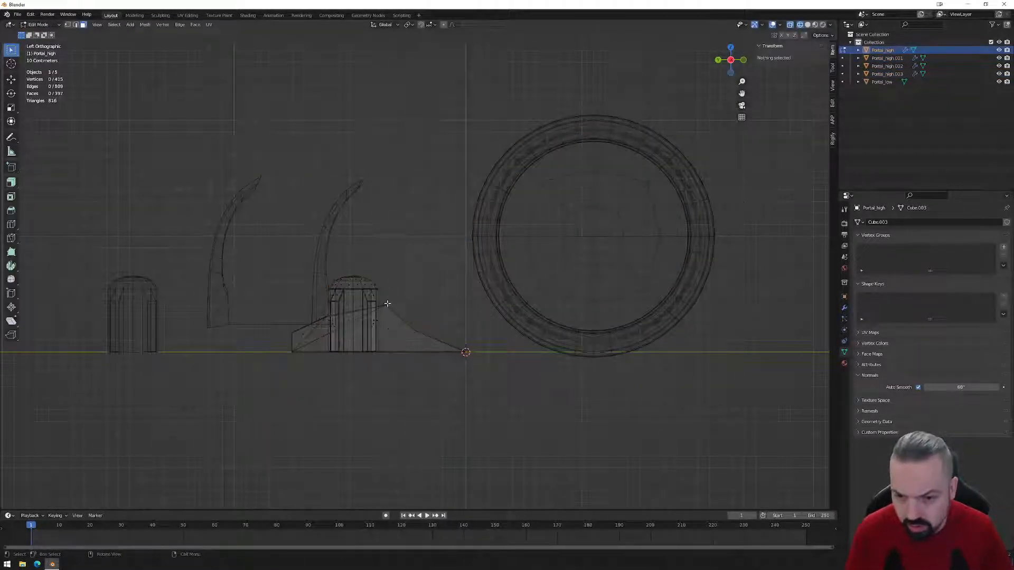
pyautogui.moveTo(387, 261); pyautogui.dragTo(332, 303)
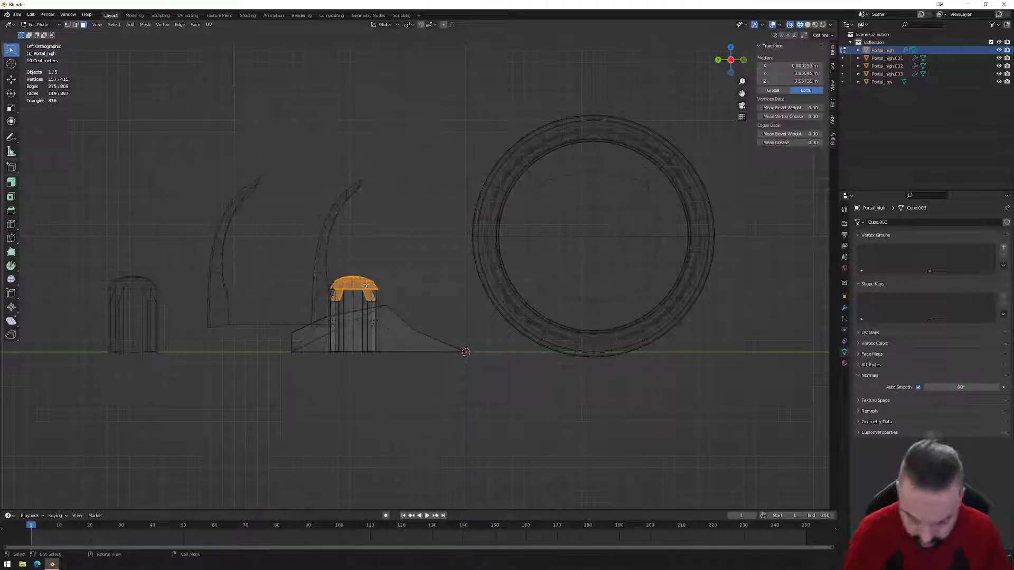
pyautogui.hotkey('ctrl', 'l')
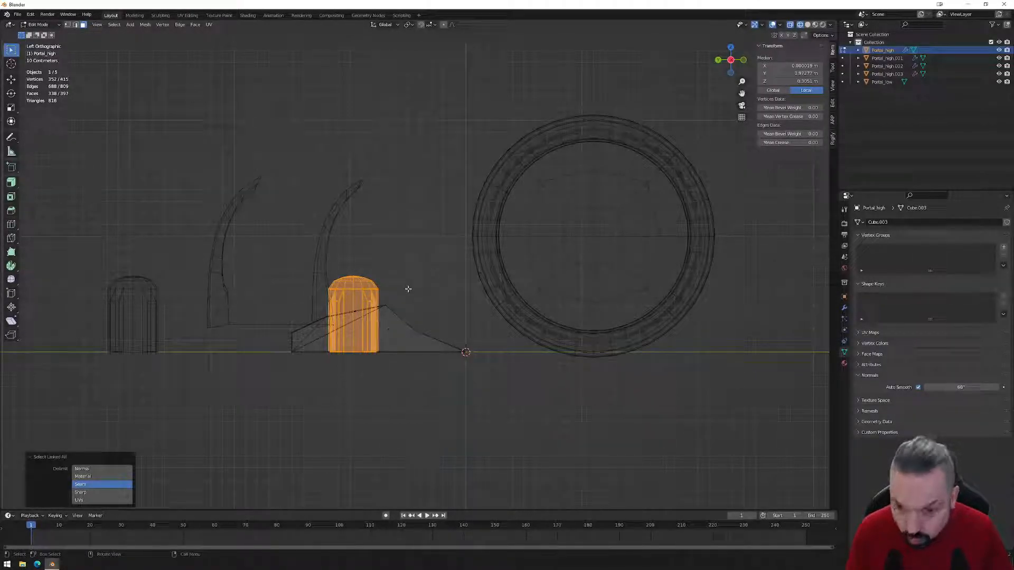
pyautogui.press('g')
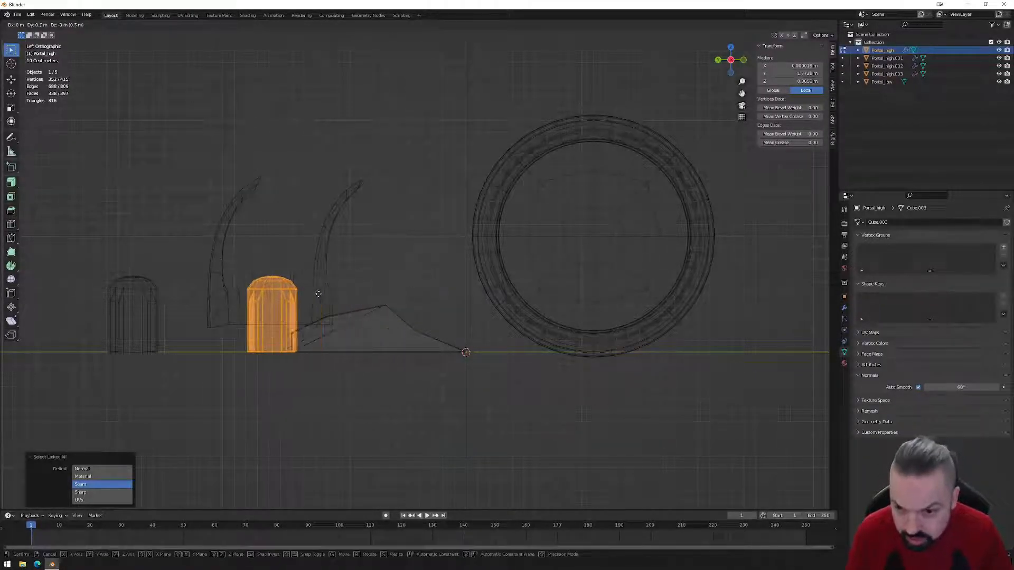
pyautogui.click(186, 294)
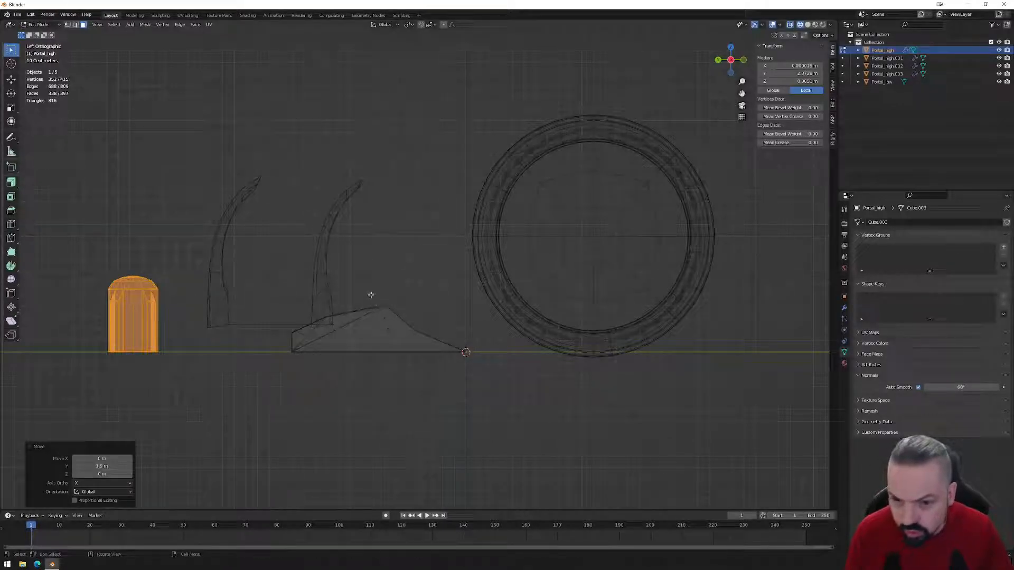
# - From the left view, move the high-poly curved arm along positive Y onto Portal_low's curved arm
pyautogui.moveTo(365, 290); pyautogui.dragTo(364, 245, button='middle')
pyautogui.press('Tab')
pyautogui.moveTo(279, 199); pyautogui.dragTo(363, 268)
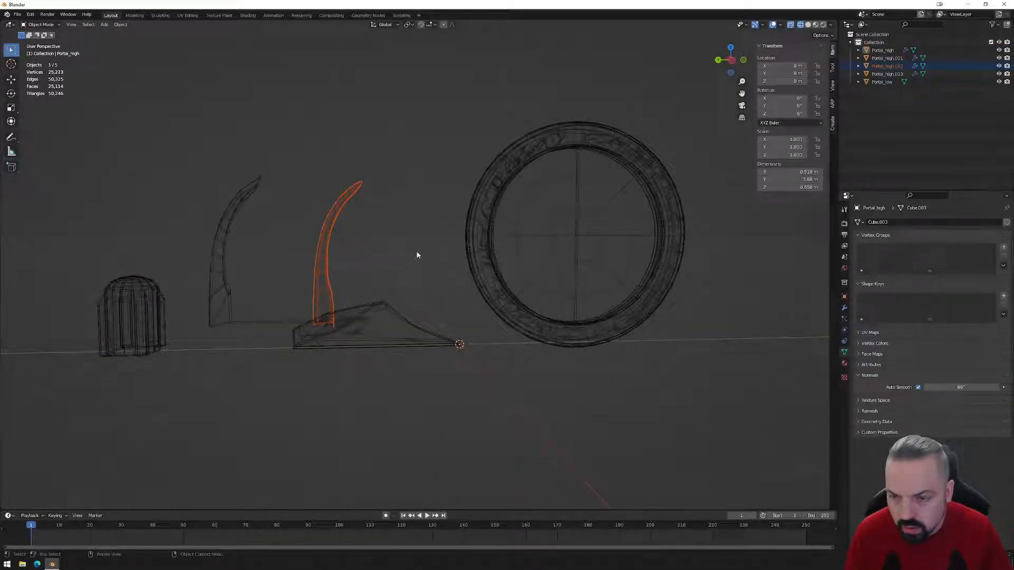
pyautogui.click(732, 60)
pyautogui.press('g')
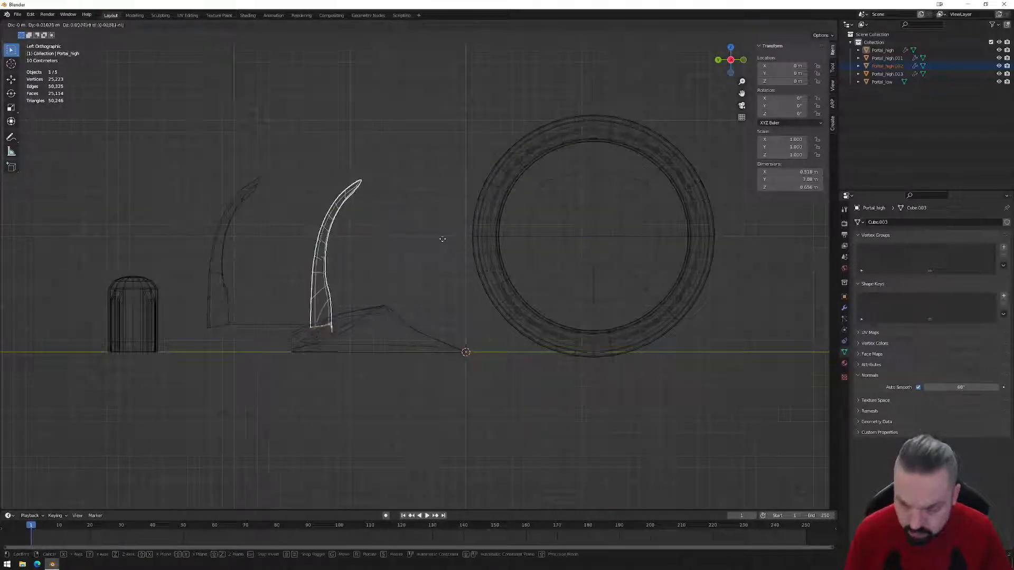
pyautogui.click(340, 244)
# - Examine the line running between the curved arm and the base, checking the high-poly meshes in Edit Mode from several angles
pyautogui.moveTo(366, 231); pyautogui.dragTo(311, 287, button='middle')
pyautogui.press('Tab')
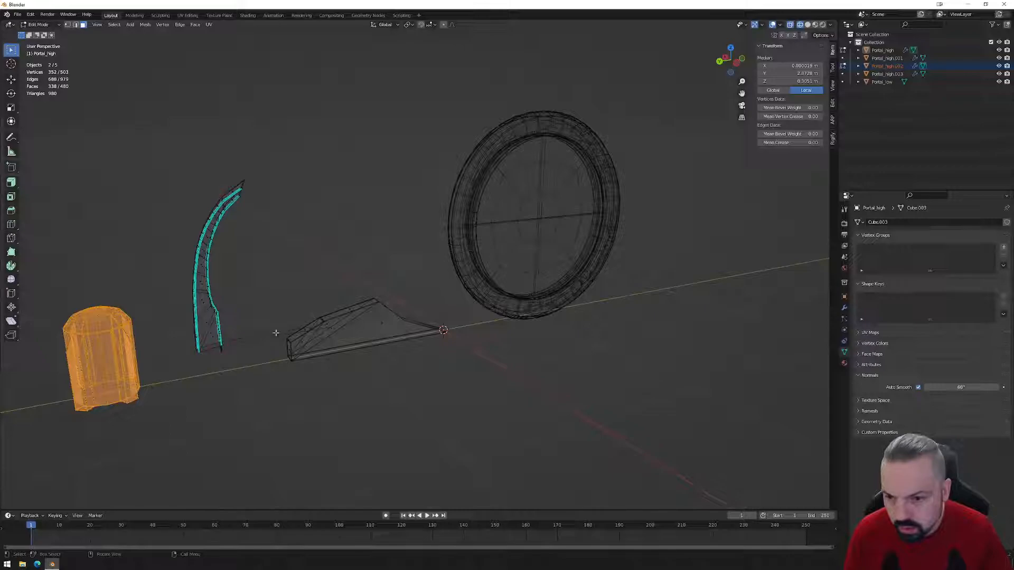
pyautogui.click(274, 331)
pyautogui.click(293, 331)
pyautogui.click(299, 330)
pyautogui.click(304, 329)
pyautogui.moveTo(303, 330); pyautogui.dragTo(272, 332, button='middle')
pyautogui.click(271, 331)
pyautogui.press('Tab')
pyautogui.moveTo(334, 258); pyautogui.dragTo(372, 211, button='middle')
pyautogui.press('Tab')
pyautogui.press('Tab')
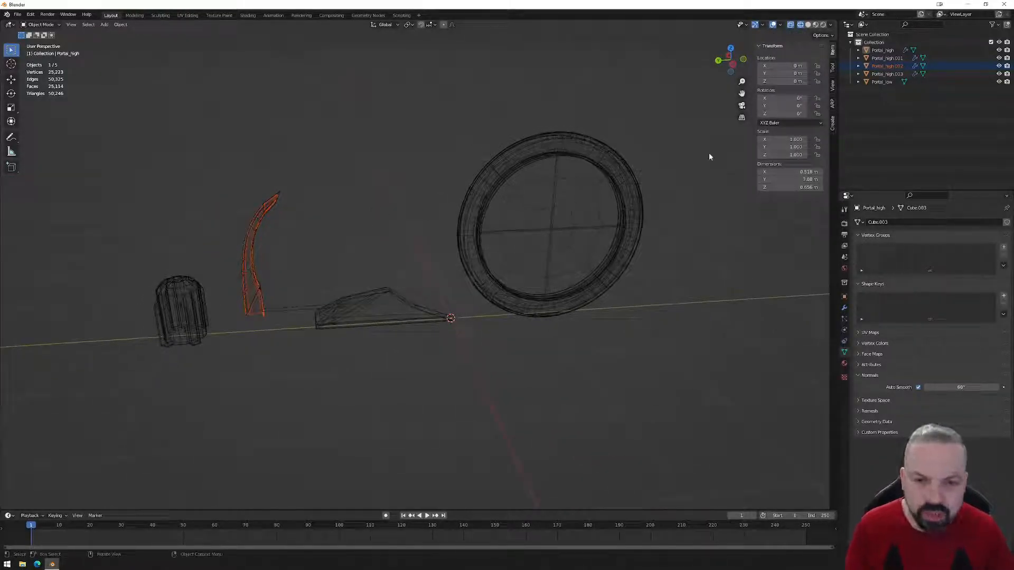
# - Join all four Portal_high objects into a single object and deselect it
pyautogui.click(897, 74)
pyautogui.keyDown('shift'); pyautogui.click(889, 51); pyautogui.keyUp('shift')
pyautogui.rightClick(669, 140)
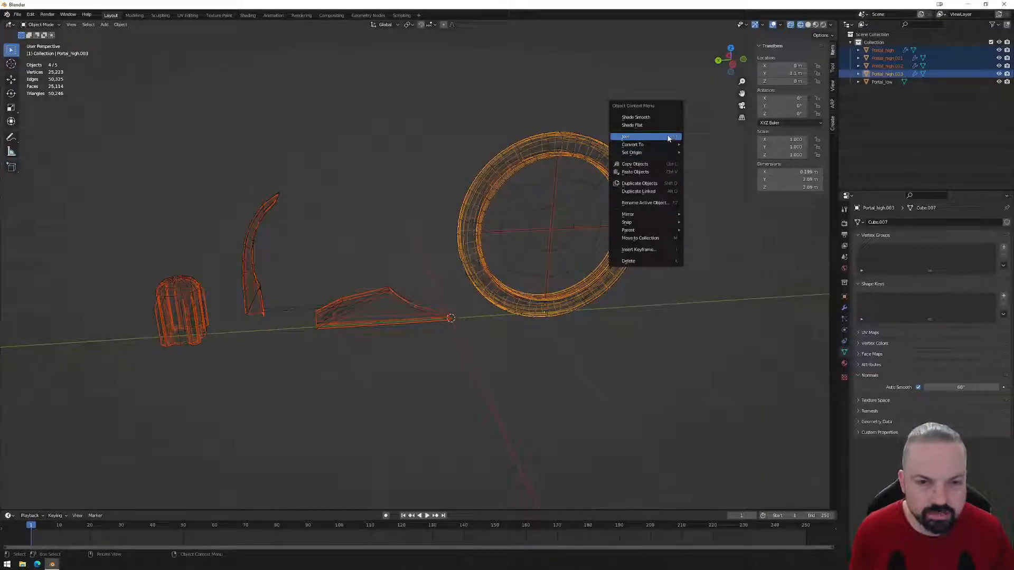
pyautogui.click(659, 137)
pyautogui.moveTo(661, 161); pyautogui.dragTo(673, 165, button='middle')
pyautogui.click(576, 274)
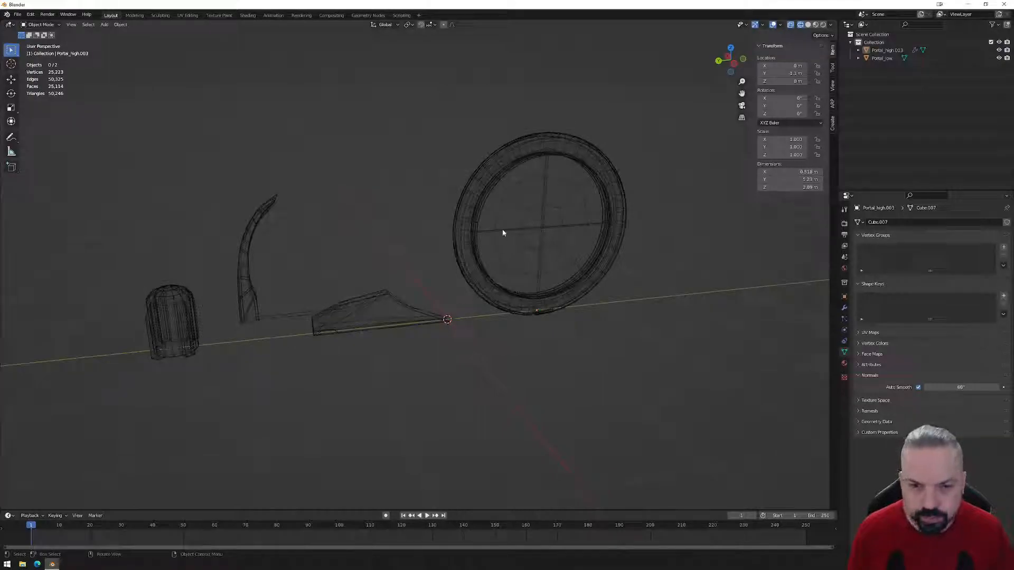
# - In the Shading workspace, give Portal_low a new material named Portal
pyautogui.click(886, 58)
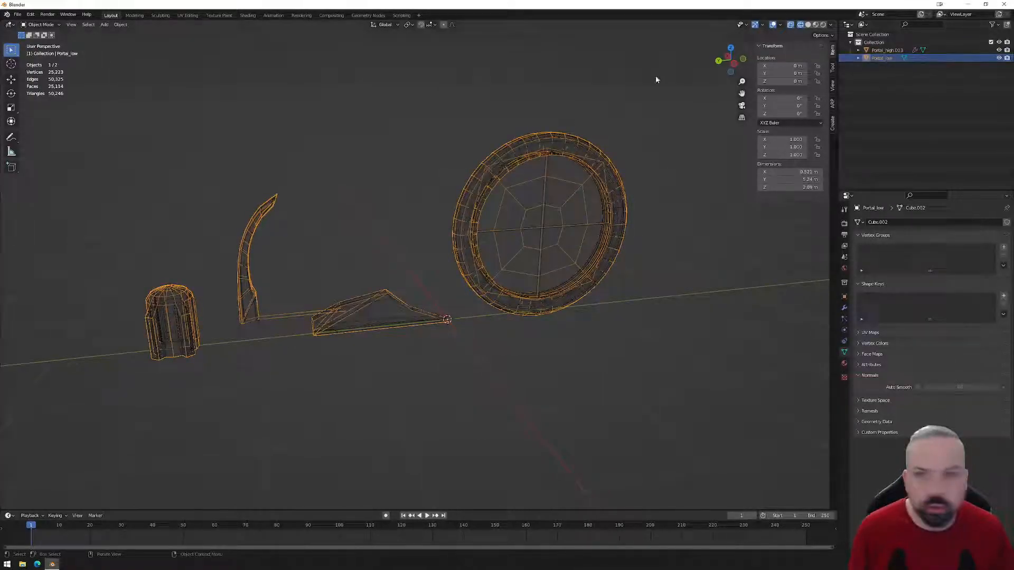
pyautogui.click(253, 16)
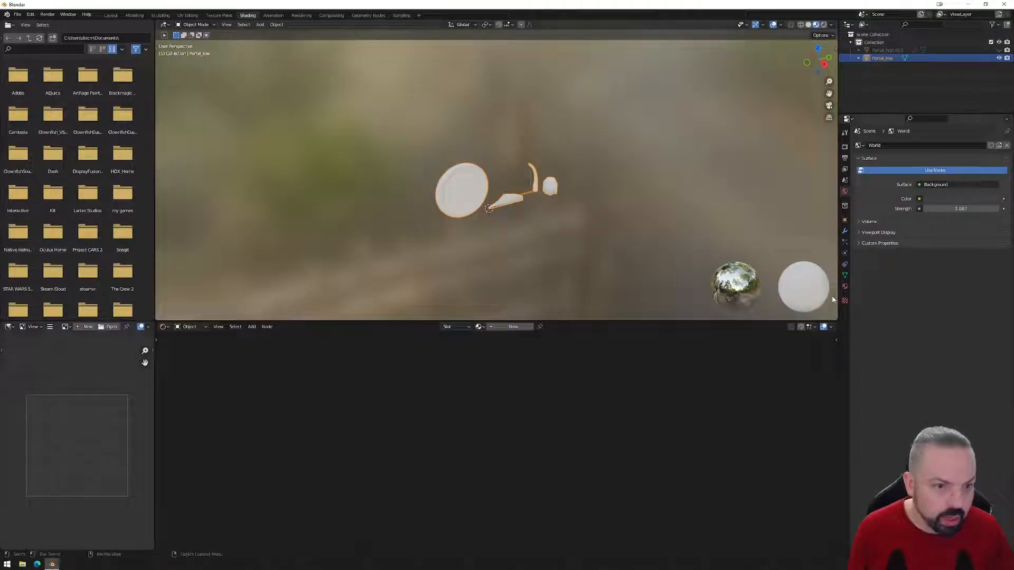
pyautogui.click(844, 286)
pyautogui.click(930, 180)
pyautogui.doubleClick(890, 147)
pyautogui.write('Portal')
pyautogui.press('Return')
# - Add an Image Texture node to the Portal material, placed unconnected beside the Principled BSDF node
pyautogui.moveTo(404, 410); pyautogui.dragTo(457, 397, button='middle')
pyautogui.scroll(2, 455, 393)
pyautogui.rightClick(451, 378)
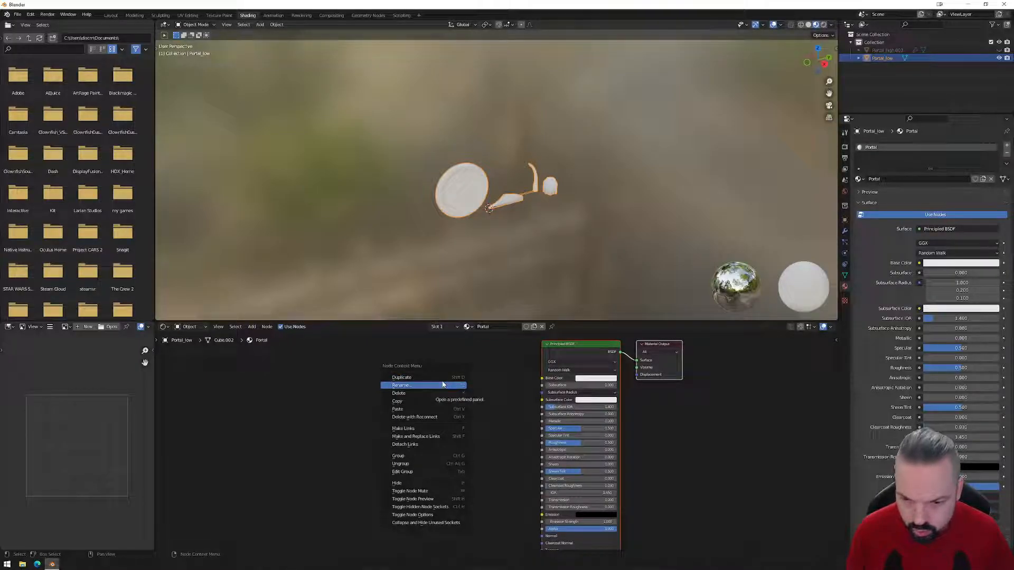
pyautogui.click(252, 326)
pyautogui.moveTo(270, 374)
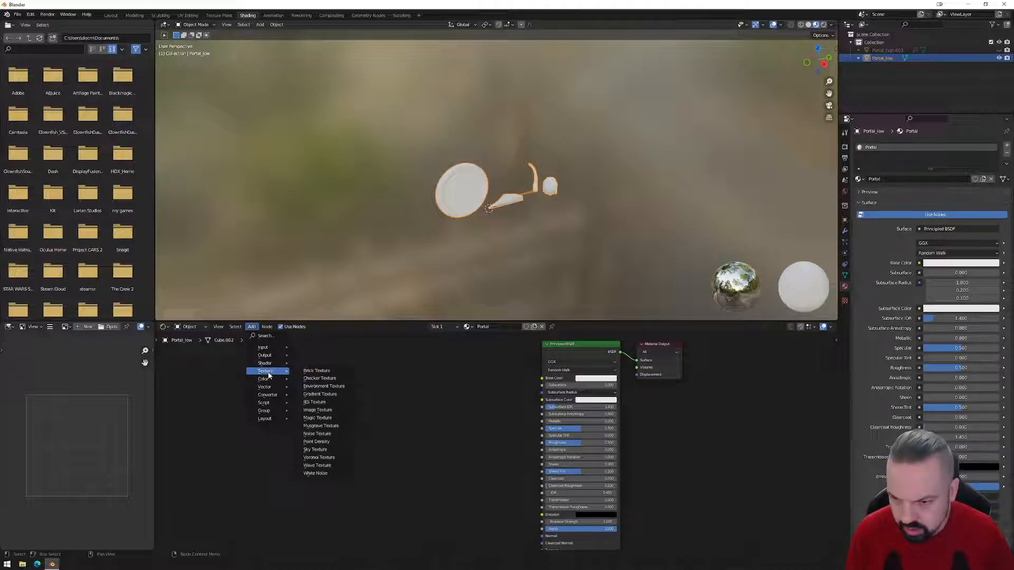
pyautogui.click(317, 410)
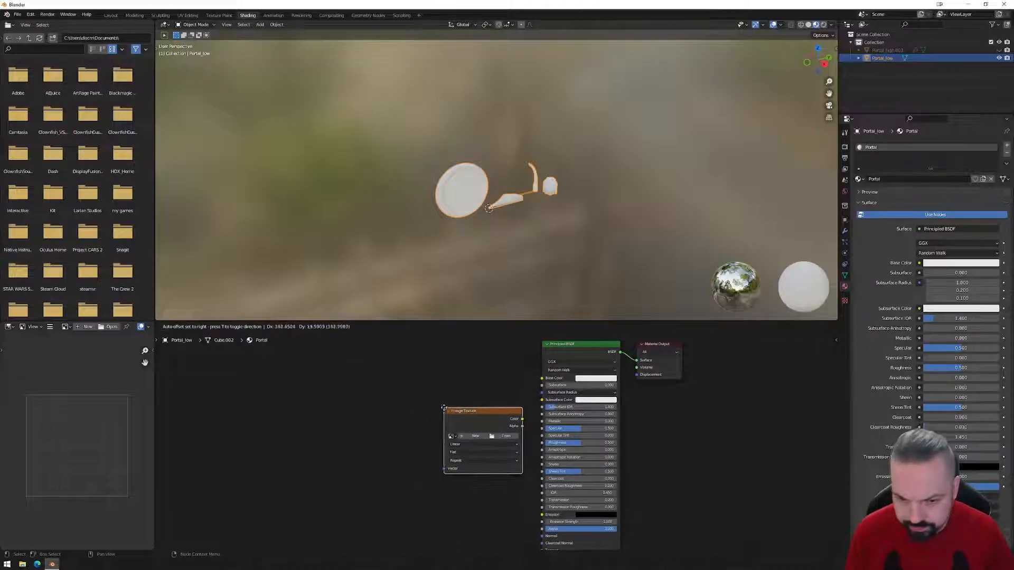
pyautogui.click(406, 363)
# - Create a new 2048 x 2048 px image named Portal_n in the Image Texture node
pyautogui.click(437, 390)
pyautogui.click(437, 403)
pyautogui.write('Eor')
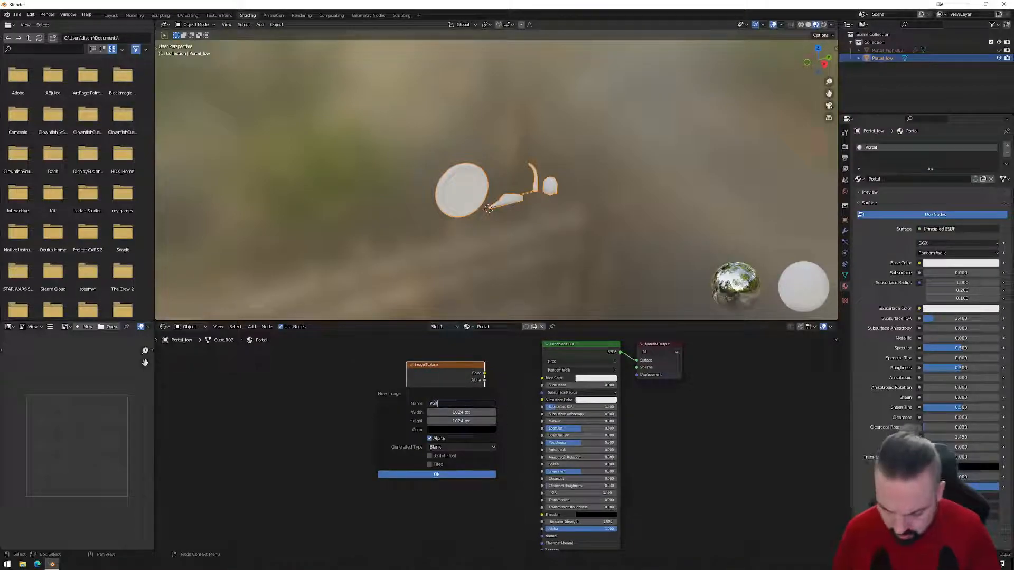
pyautogui.write('tal_r')
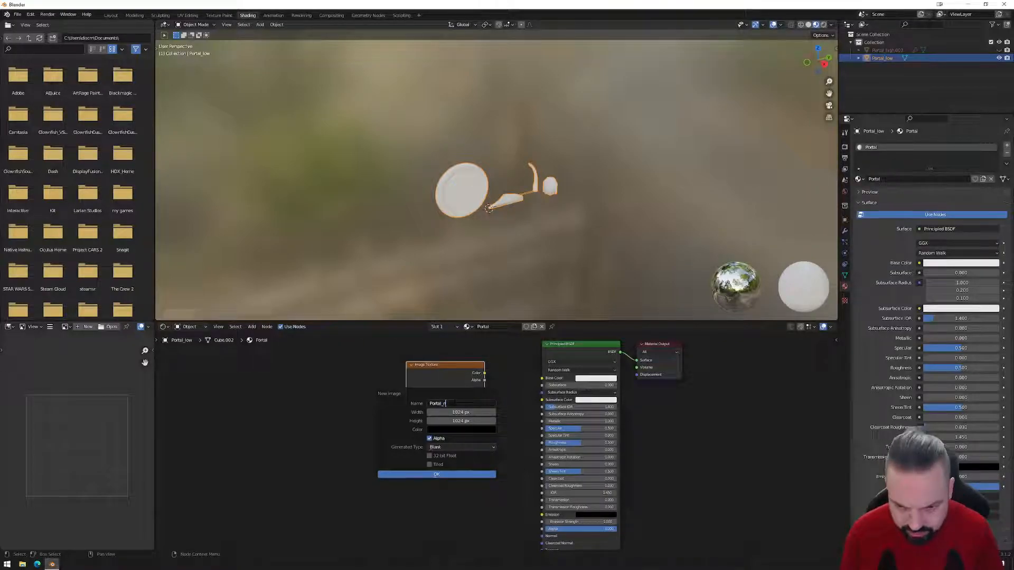
pyautogui.press('Tab')
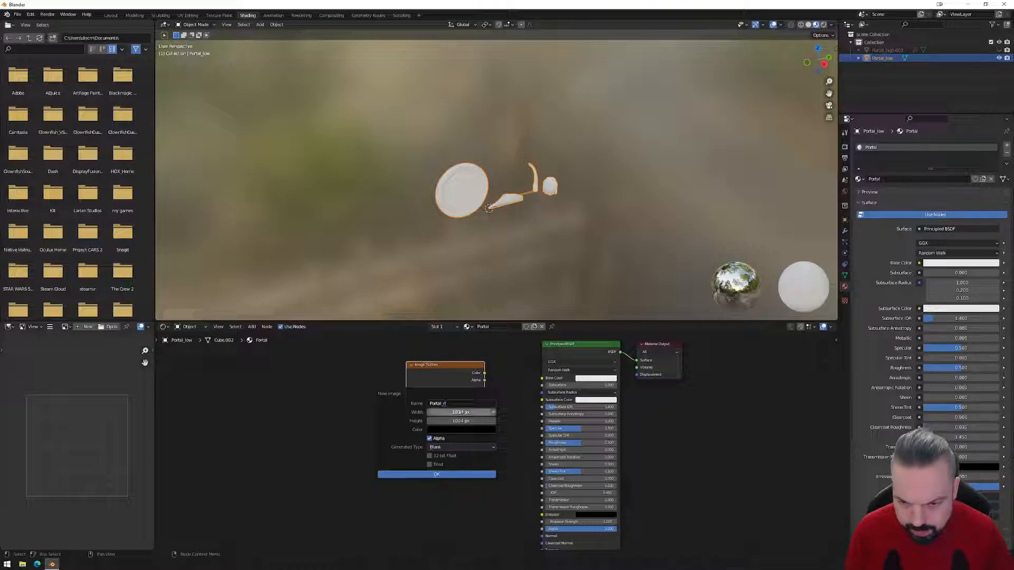
pyautogui.write('2048')
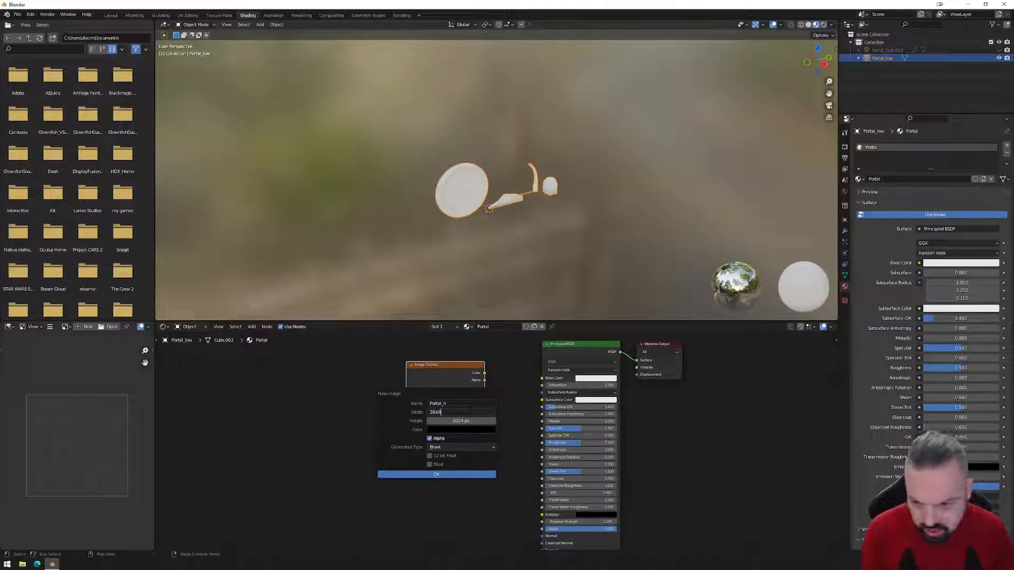
pyautogui.press('Tab')
pyautogui.write('2')
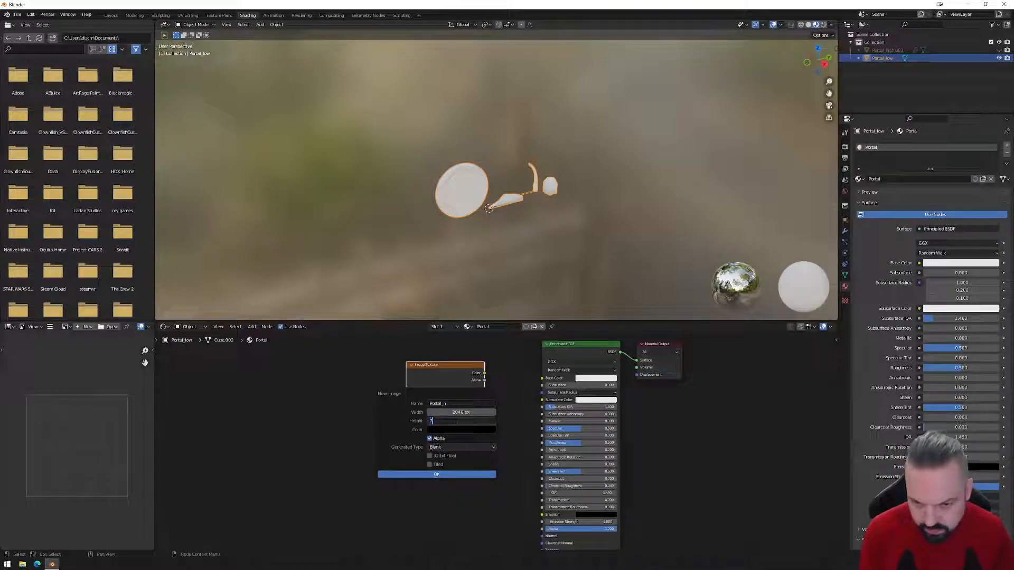
pyautogui.write('048')
pyautogui.press('Return')
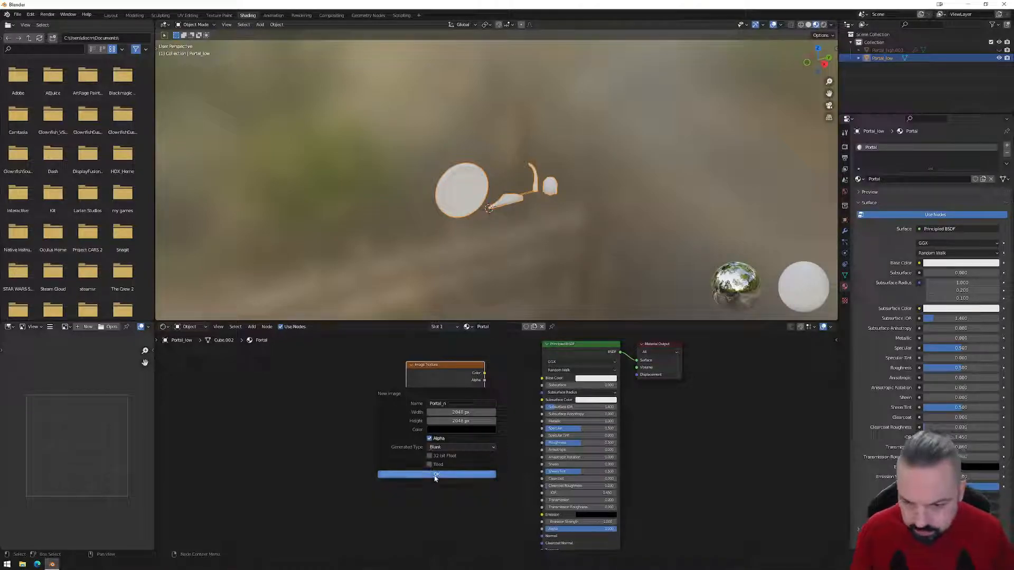
pyautogui.click(437, 475)
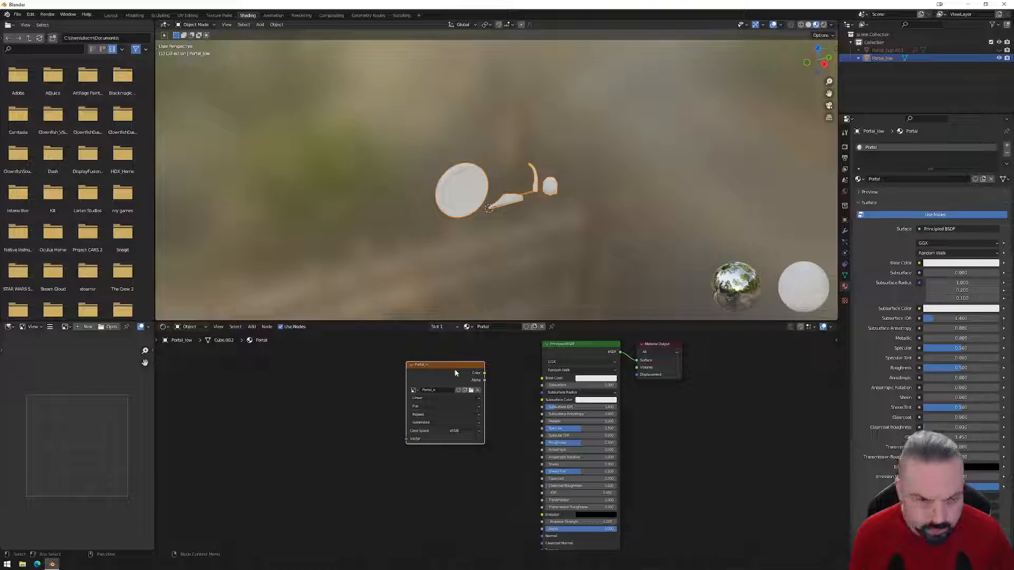
# - Set the render engine to Cycles and expand the Bake settings
pyautogui.click(844, 221)
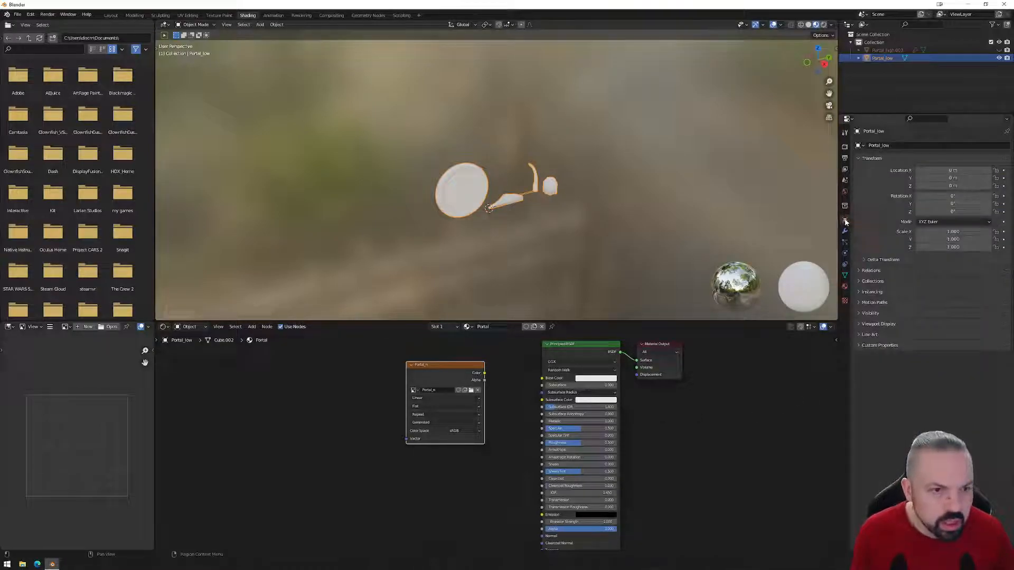
pyautogui.click(845, 147)
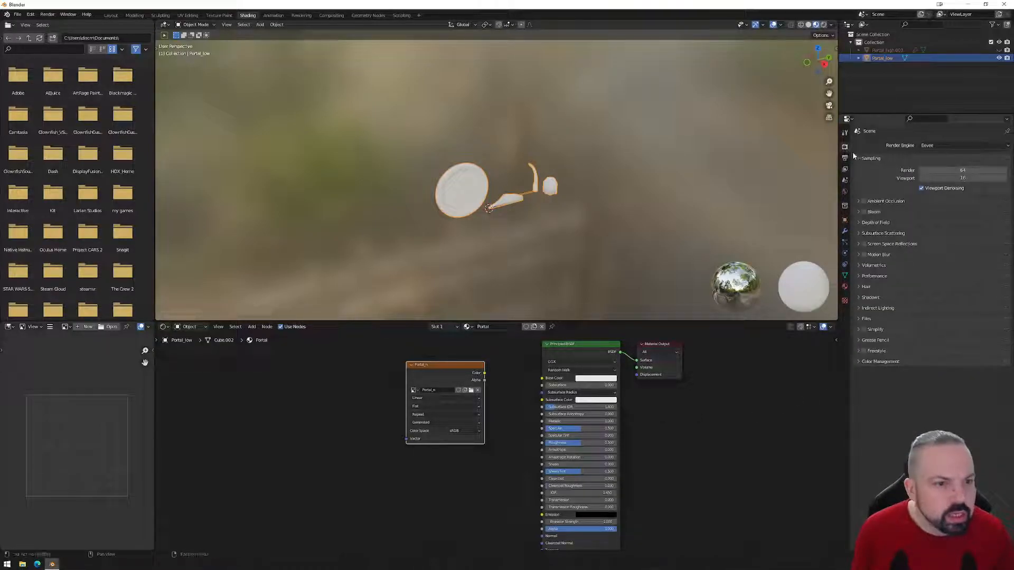
pyautogui.click(938, 146)
pyautogui.click(936, 174)
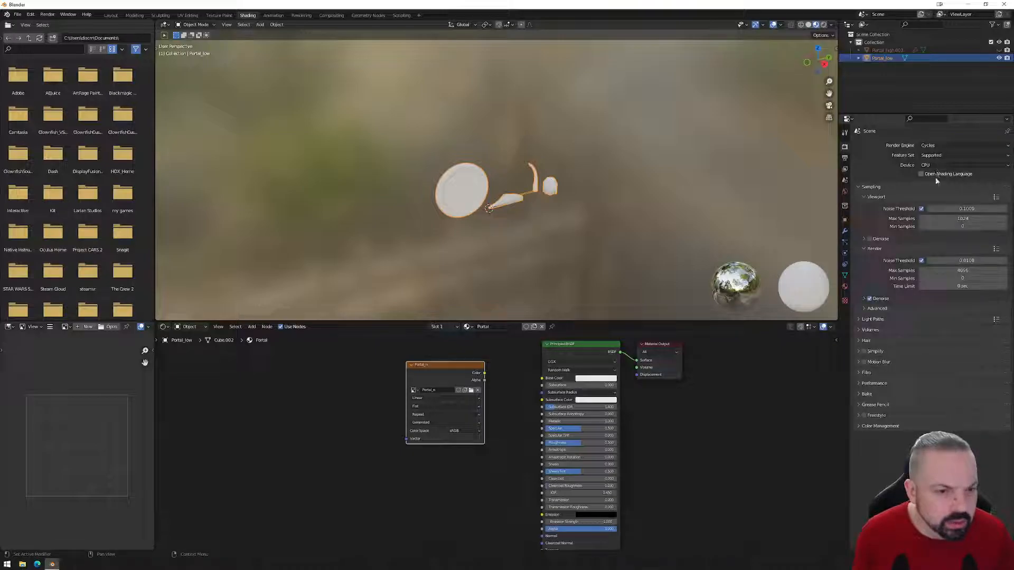
pyautogui.click(868, 394)
pyautogui.scroll(-3, 894, 436)
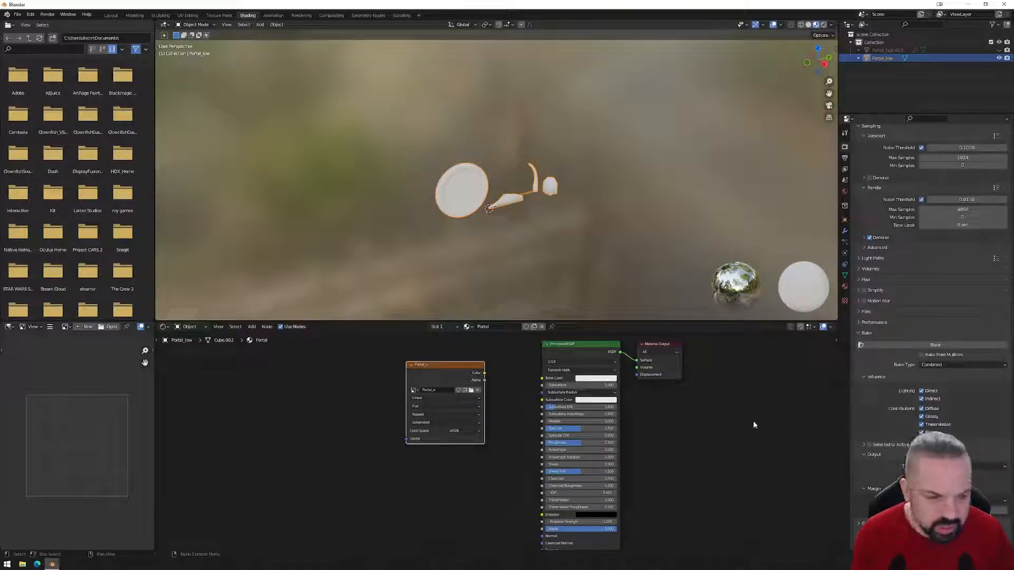
# - With the joined high-poly object selected and Portal_low active, set the bake type to Normal, enable Selected to Active and expand its options
pyautogui.click(887, 50)
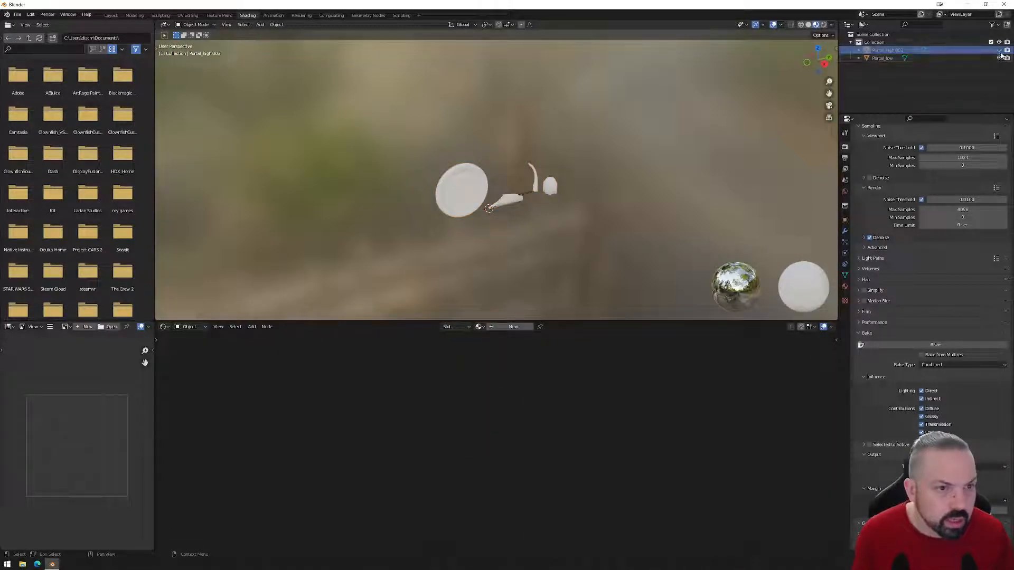
pyautogui.keyDown('ctrl'); pyautogui.click(880, 58); pyautogui.keyUp('ctrl')
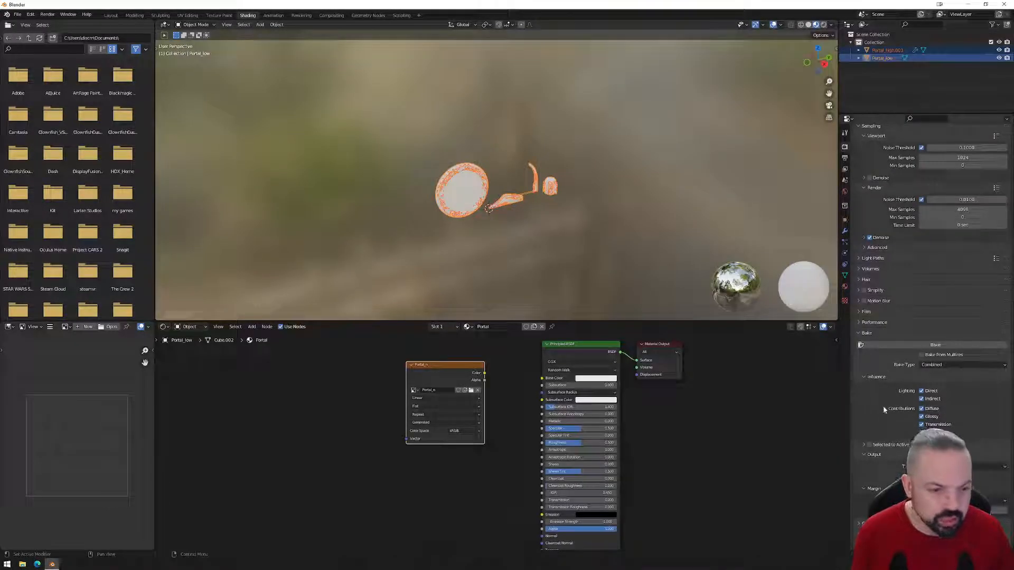
pyautogui.click(869, 444)
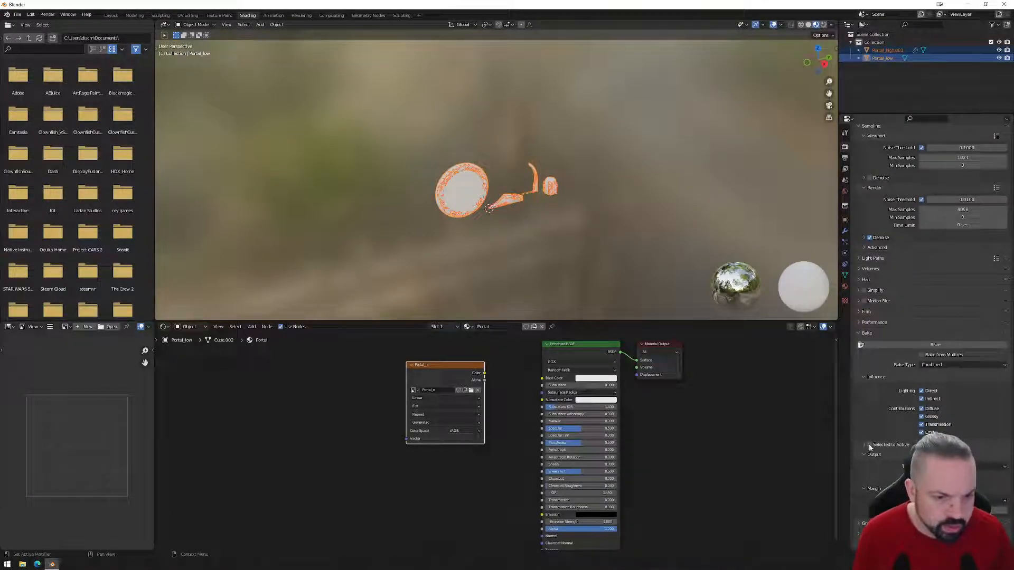
pyautogui.click(964, 365)
pyautogui.click(953, 409)
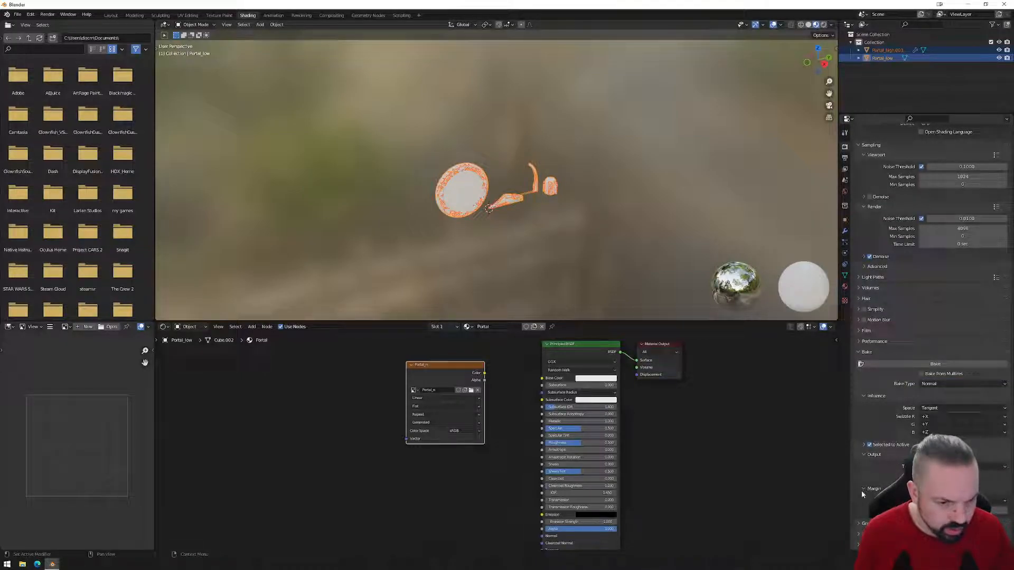
pyautogui.click(864, 444)
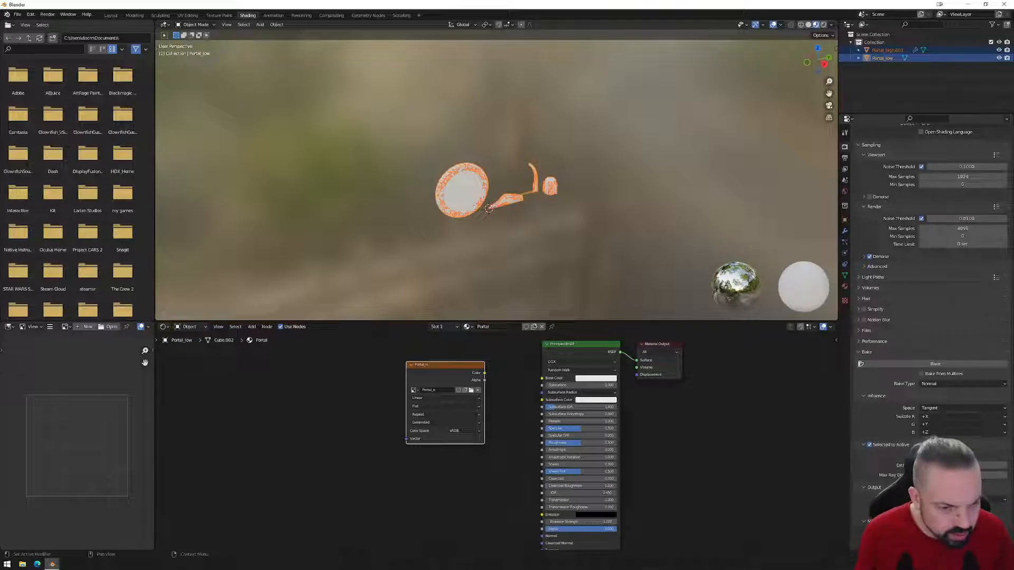
# - Bake the high-poly normals onto Portal_low's Portal_n image, widening the image editor until the whole map fits
pyautogui.scroll(-1, 934, 277)
pyautogui.scroll(-1, 934, 278)
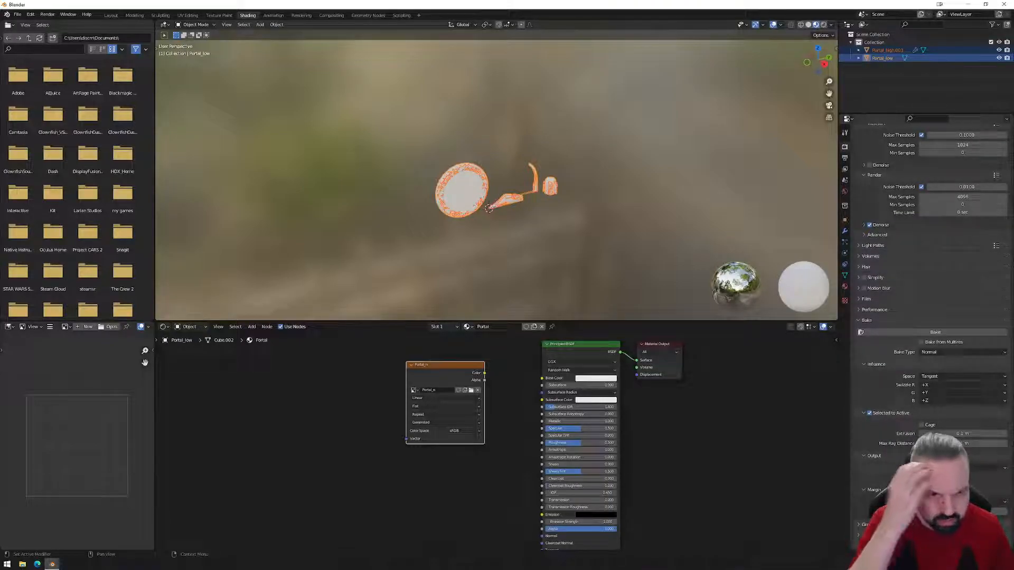
pyautogui.click(935, 332)
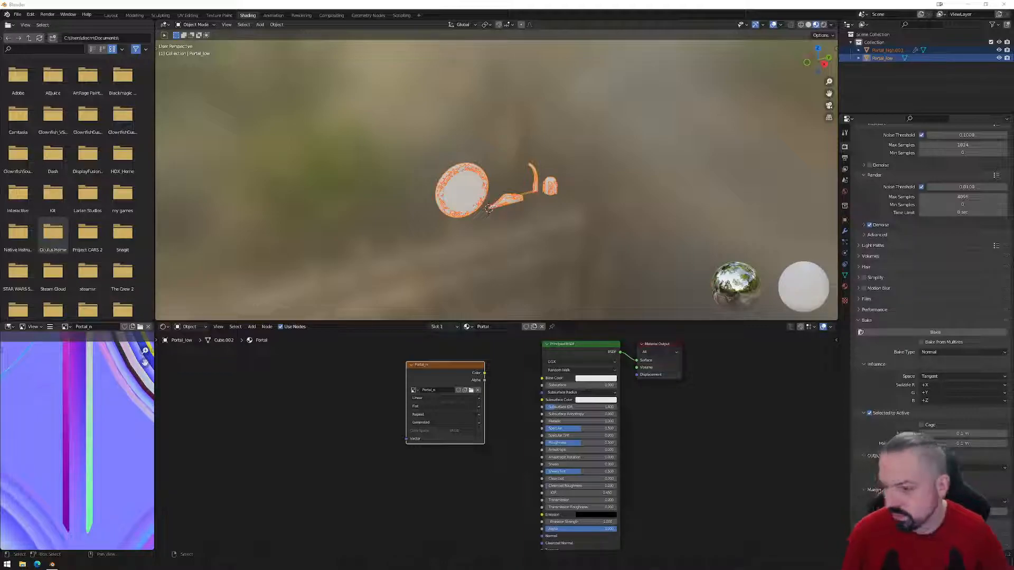
pyautogui.moveTo(155, 408); pyautogui.dragTo(294, 402)
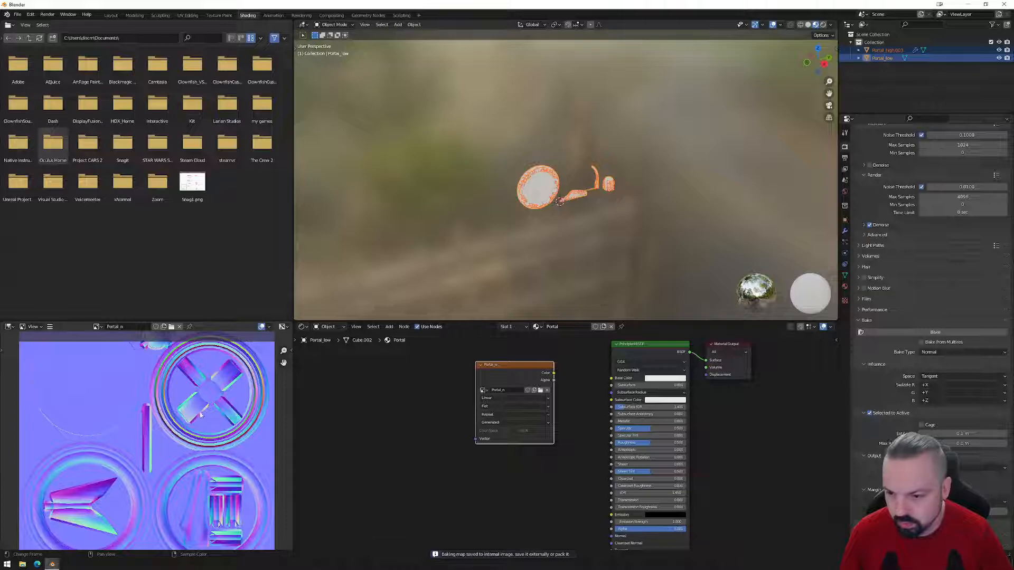
pyautogui.scroll(-1, 189, 421)
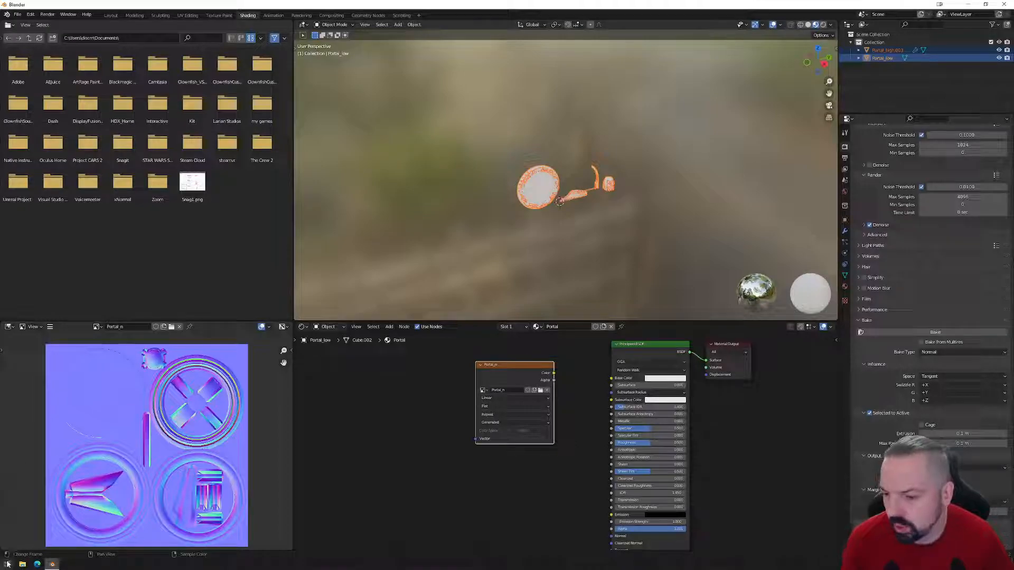
# - Minimize Blender to the desktop and launch Unity Hub
pyautogui.click(968, 6)
pyautogui.click(15, 74)
pyautogui.click(7, 559)
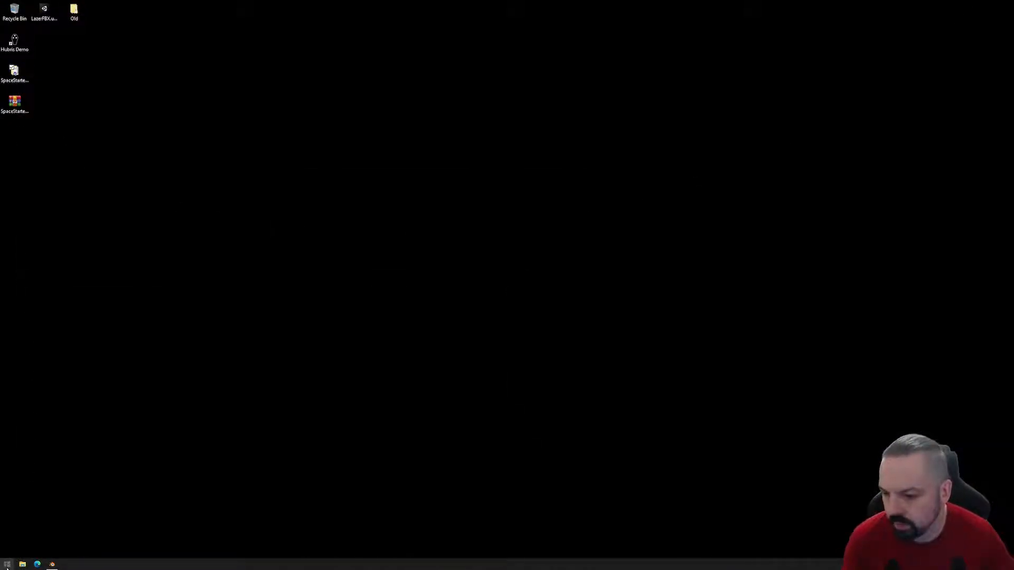
pyautogui.click(145, 259)
pyautogui.click(23, 78)
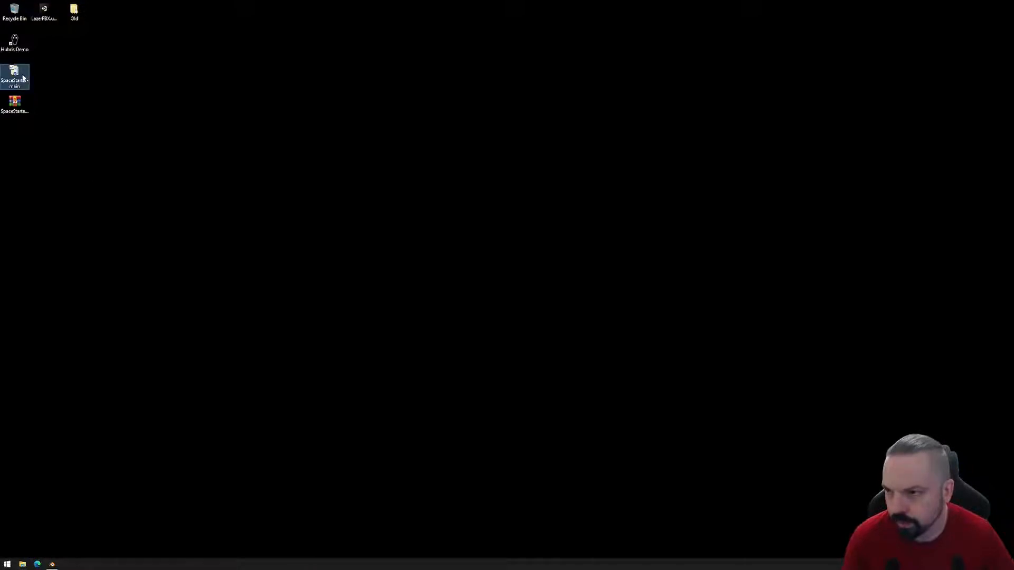
pyautogui.click(6, 562)
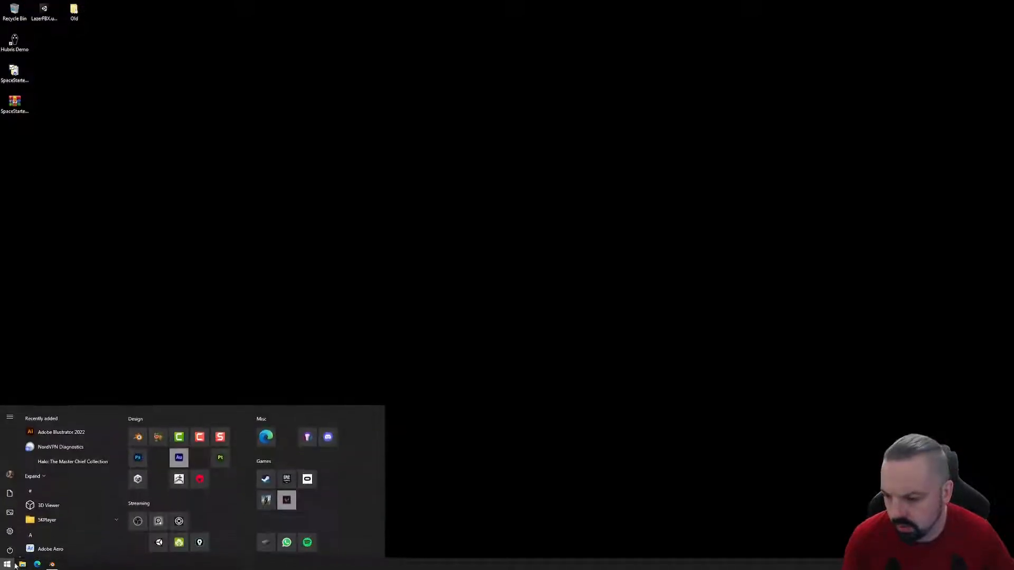
pyautogui.click(136, 473)
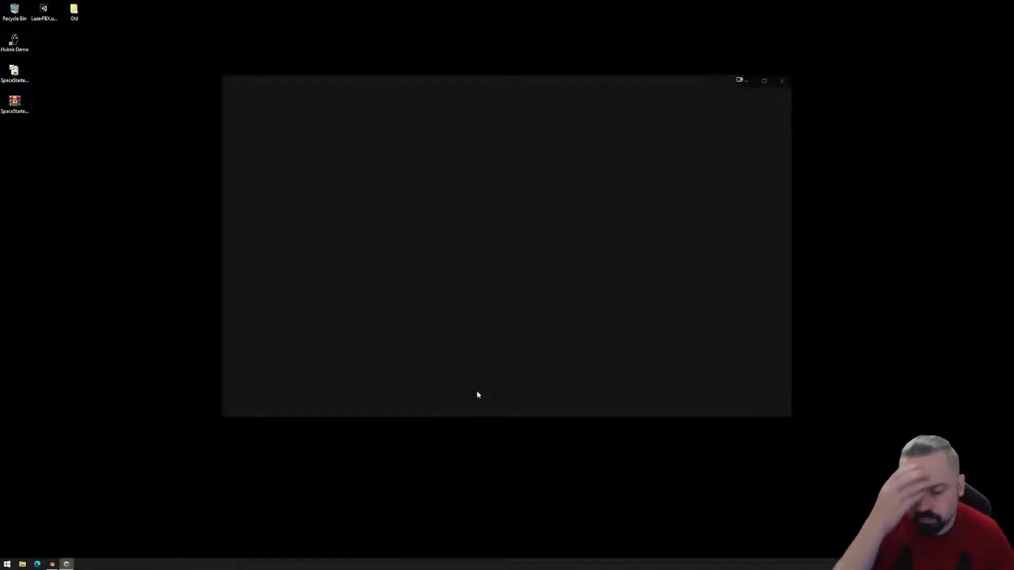
# - Open the SpaceStarter-main project folder from the desktop in the Unity editor
pyautogui.click(703, 127)
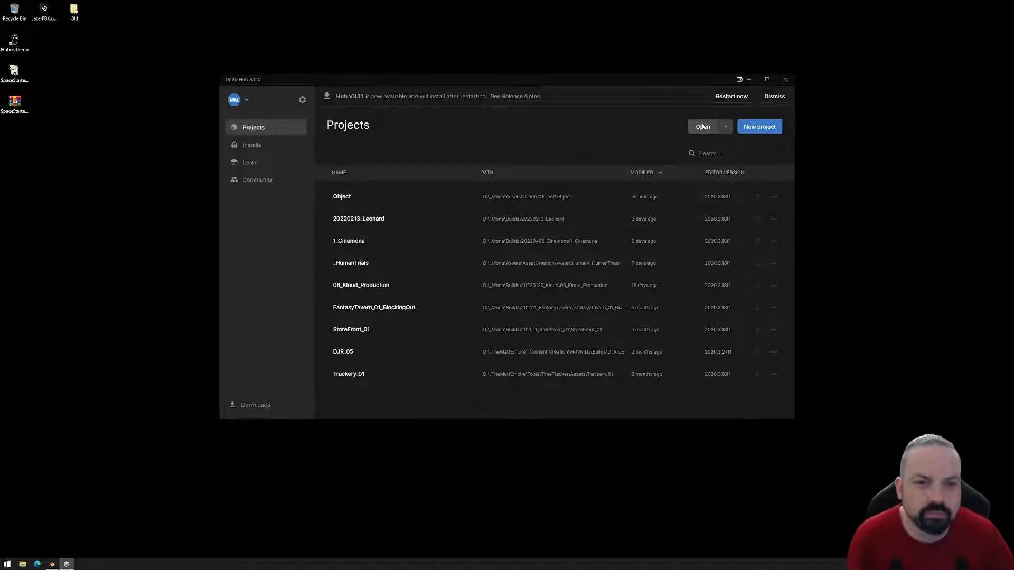
pyautogui.click(252, 189)
pyautogui.click(394, 139)
pyautogui.click(626, 346)
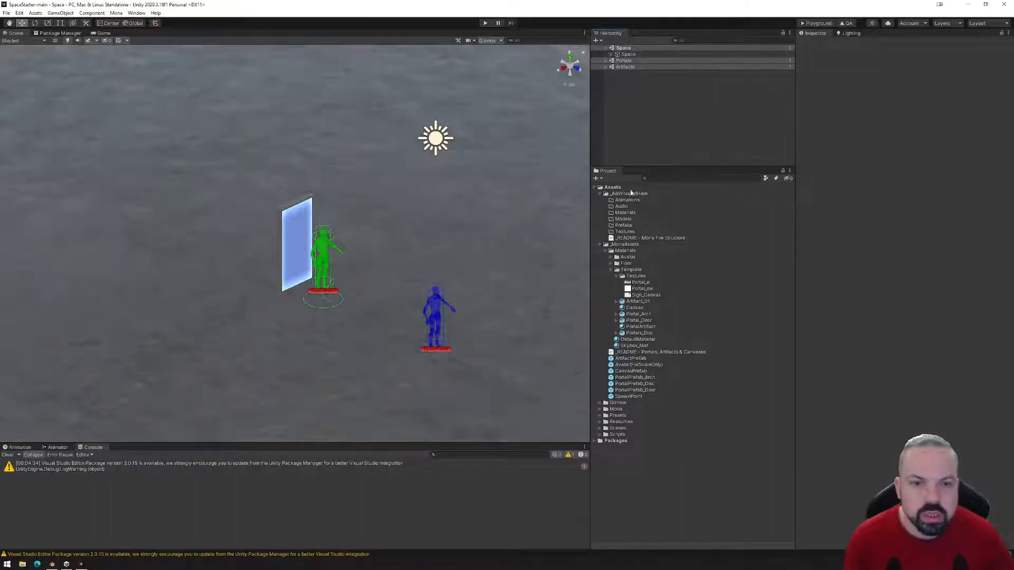
# - Create a new material named Emissive in the Materials folder of _AddYourArtHere
pyautogui.click(622, 213)
pyautogui.rightClick(628, 213)
pyautogui.moveTo(683, 220)
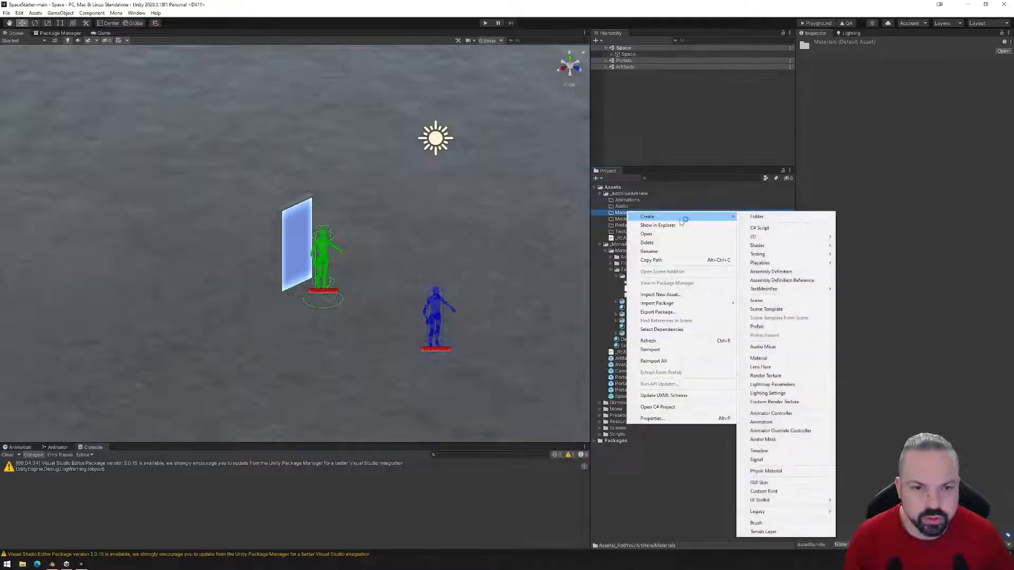
pyautogui.click(782, 358)
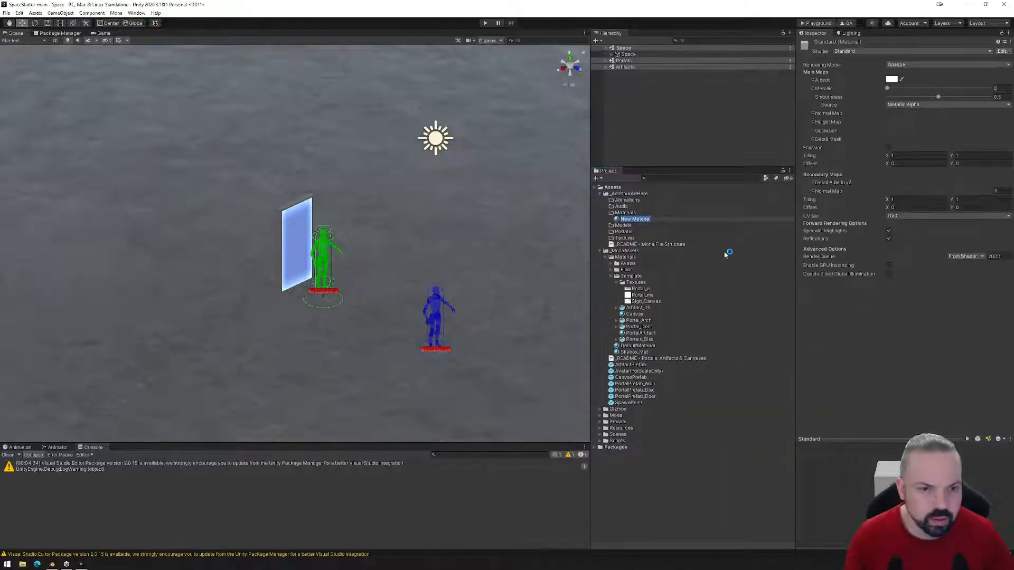
pyautogui.write('Emissive')
pyautogui.press('Return')
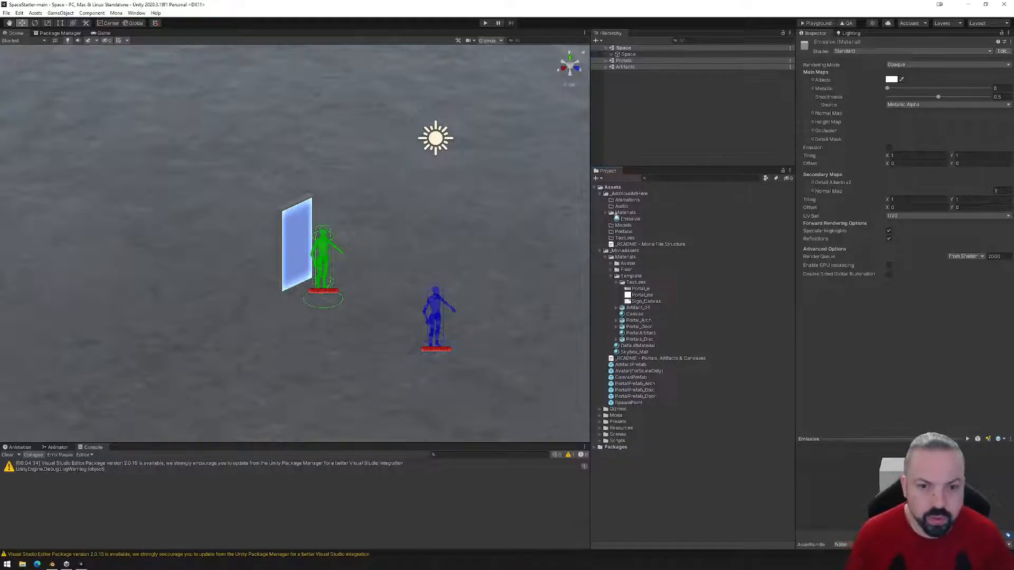
# - Enable emission on the Emissive material and set its HDR colour to pure red (255, 0, 0) with intensity 3
pyautogui.click(887, 148)
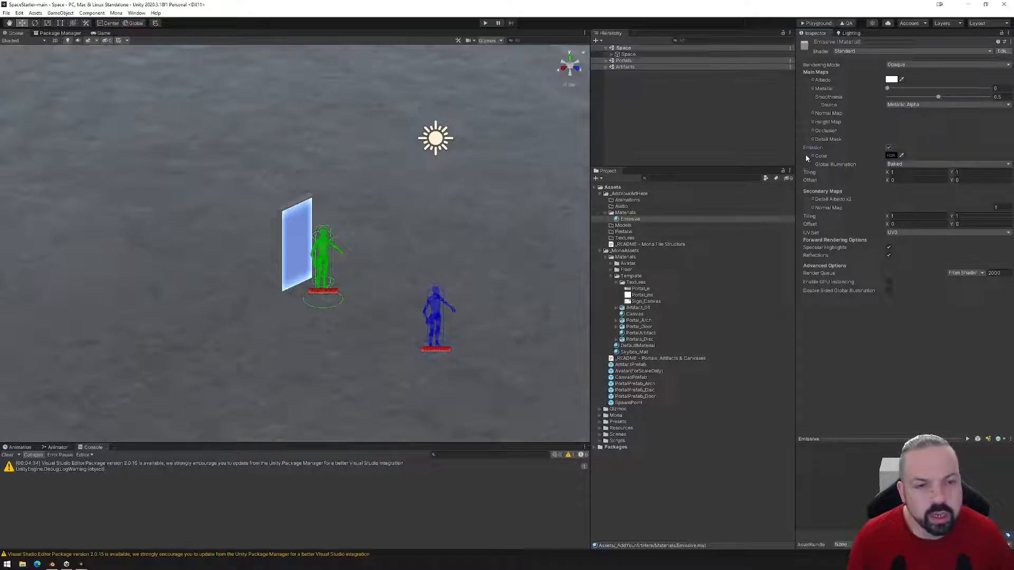
pyautogui.click(890, 156)
pyautogui.moveTo(925, 281); pyautogui.dragTo(958, 280)
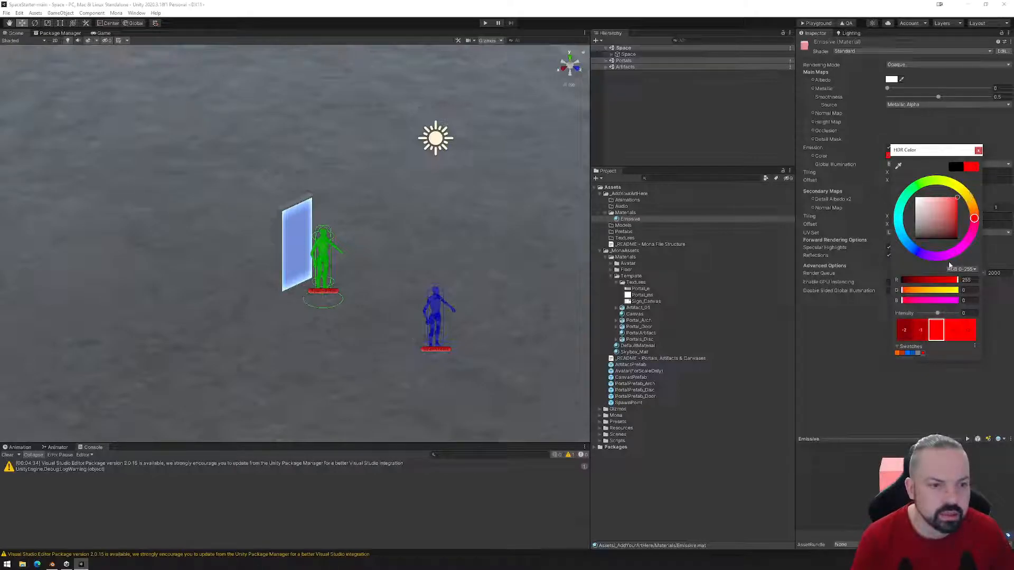
pyautogui.click(955, 329)
pyautogui.click(967, 330)
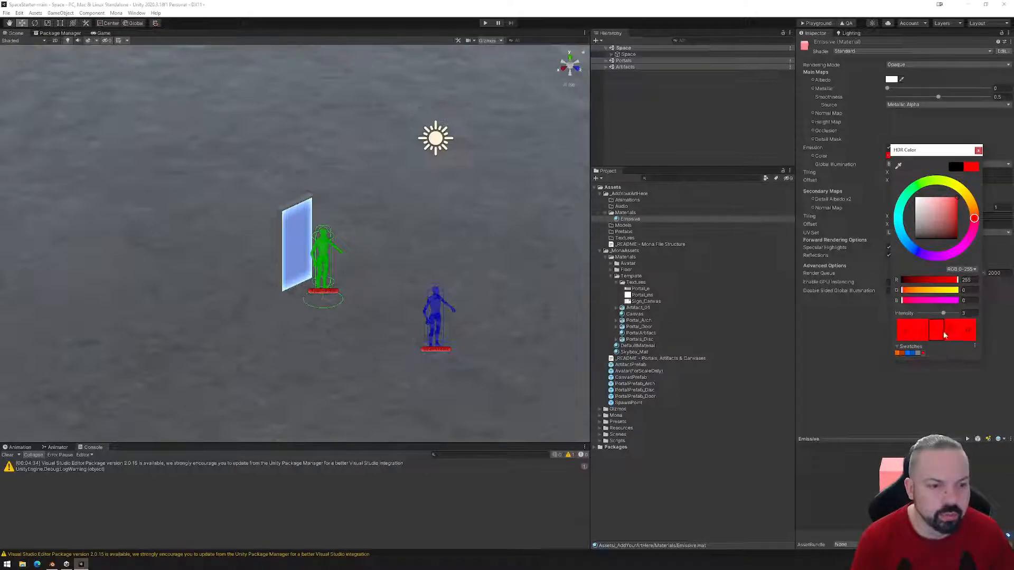
pyautogui.click(978, 150)
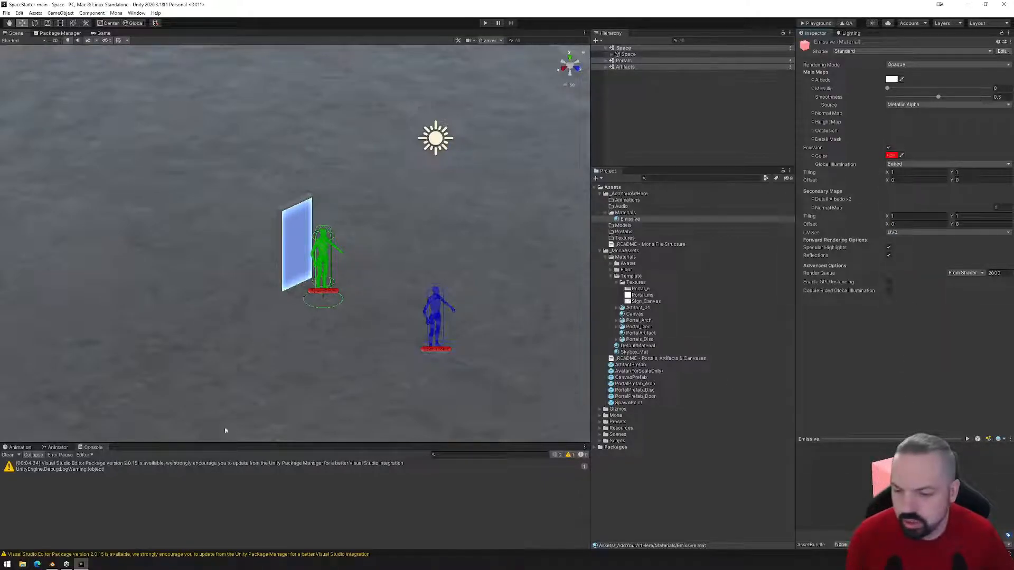
# - Switch to Blender and save the baked normal map as Portal_n.png in SpaceStarter-main's Assets/_AddYourArtHere/Textures folder
pyautogui.click(53, 564)
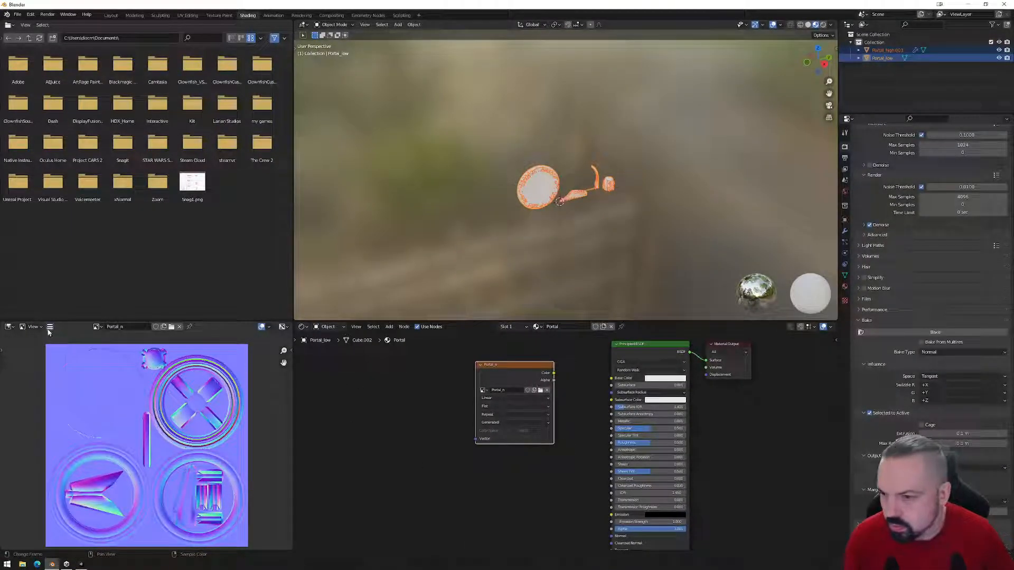
pyautogui.click(50, 327)
pyautogui.moveTo(62, 343)
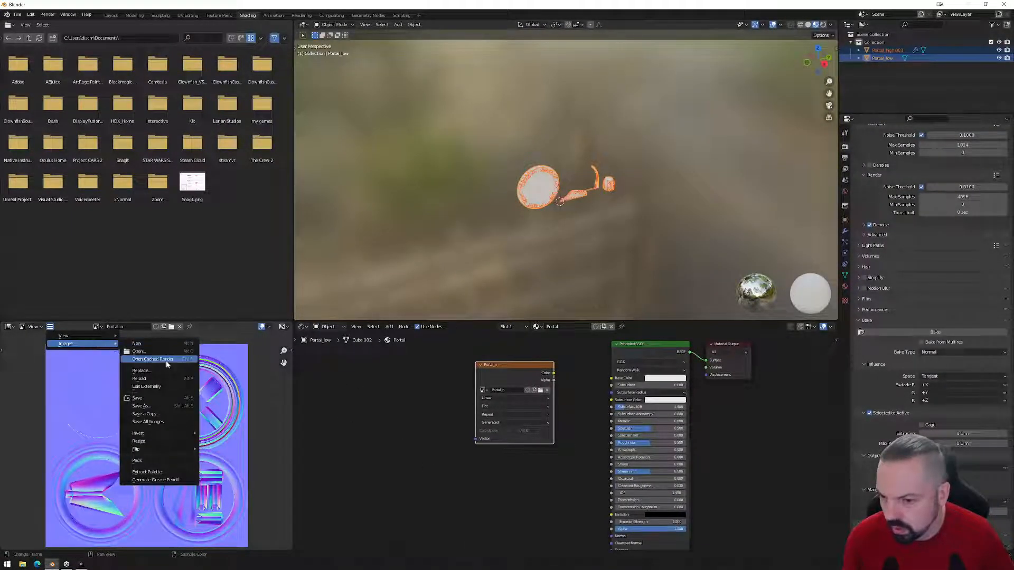
pyautogui.click(159, 404)
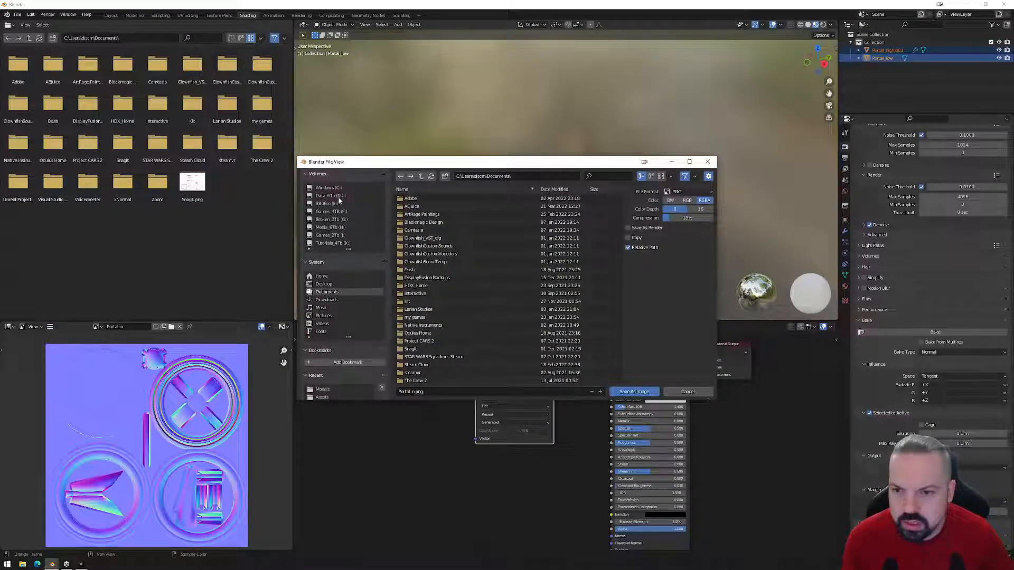
pyautogui.click(324, 284)
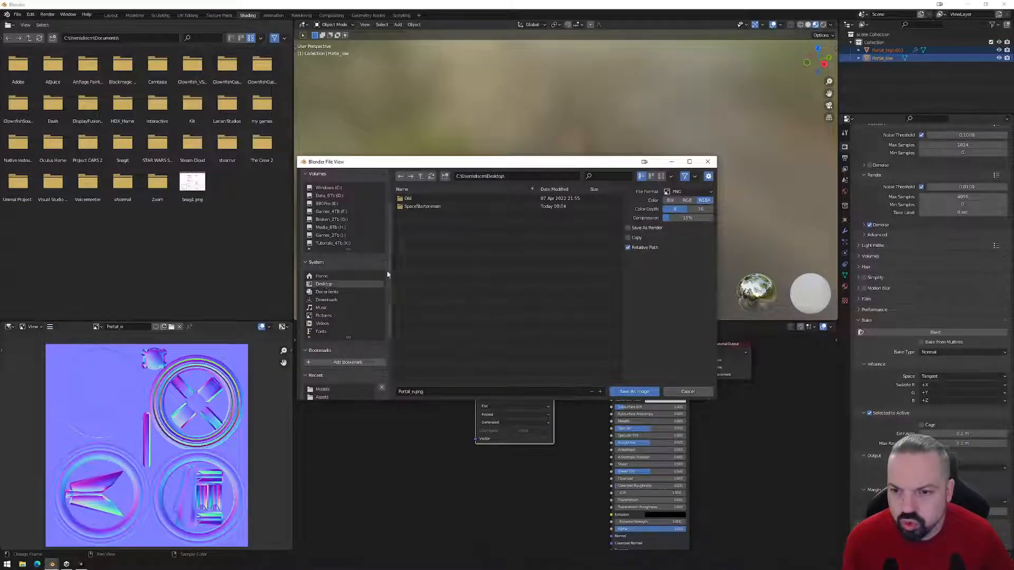
pyautogui.doubleClick(419, 205)
pyautogui.doubleClick(419, 207)
pyautogui.doubleClick(420, 199)
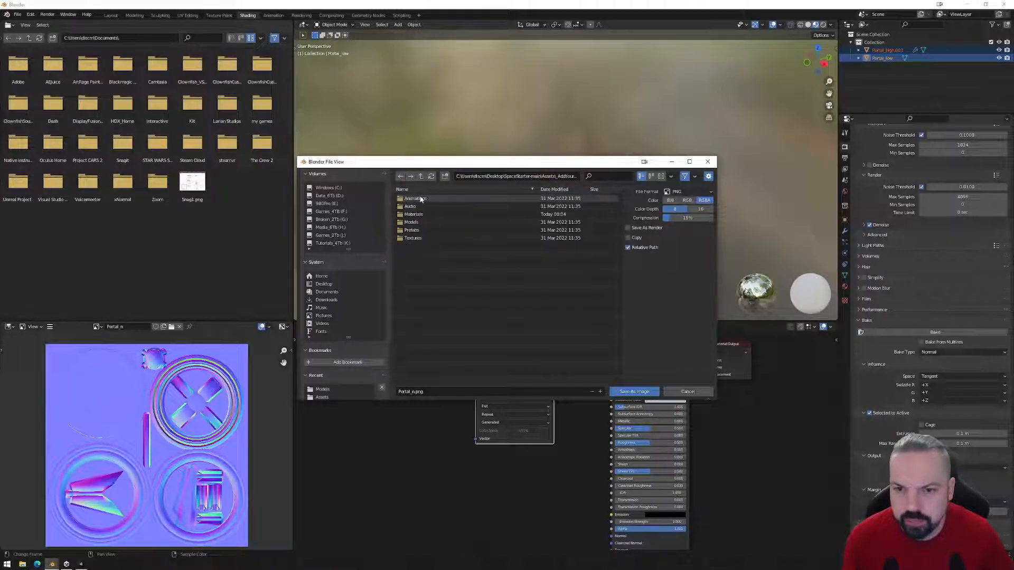
pyautogui.doubleClick(414, 240)
pyautogui.click(426, 392)
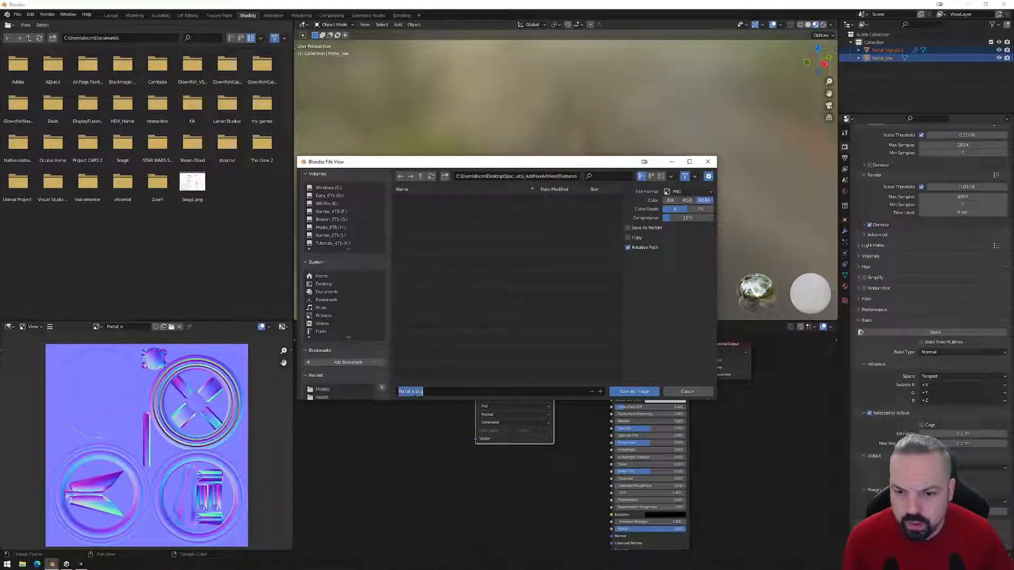
pyautogui.click(635, 394)
pyautogui.click(635, 394)
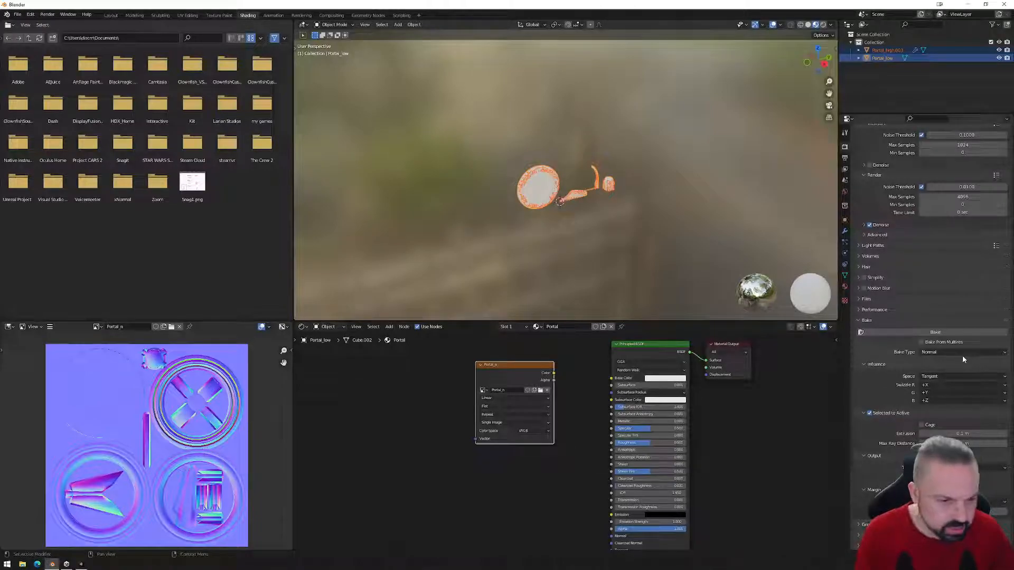
# - With Bake from Multires off, set the bake type to Diffuse and bake the map into the selected image node
pyautogui.scroll(4, 961, 348)
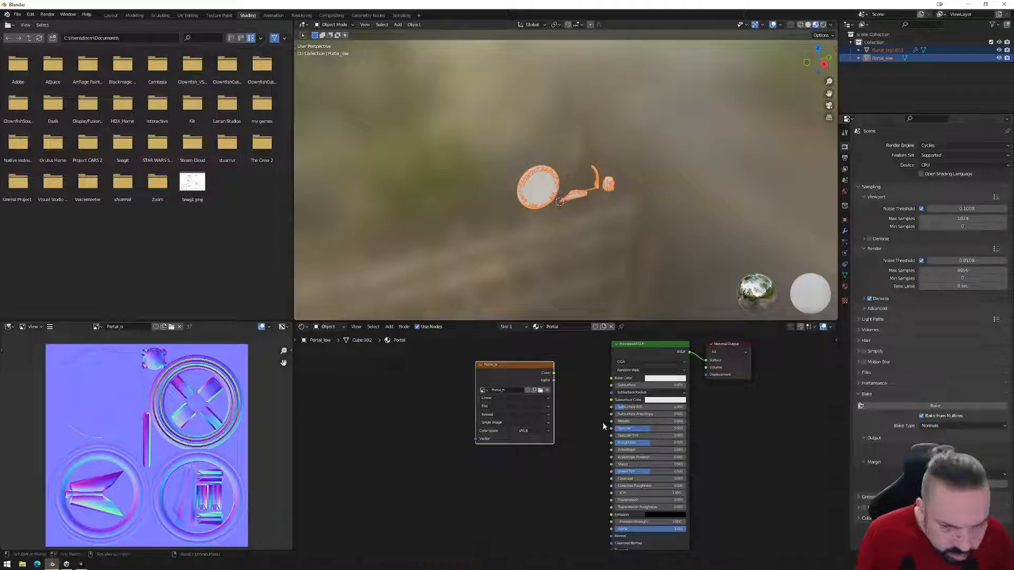
pyautogui.moveTo(516, 370); pyautogui.dragTo(516, 368)
pyautogui.click(945, 426)
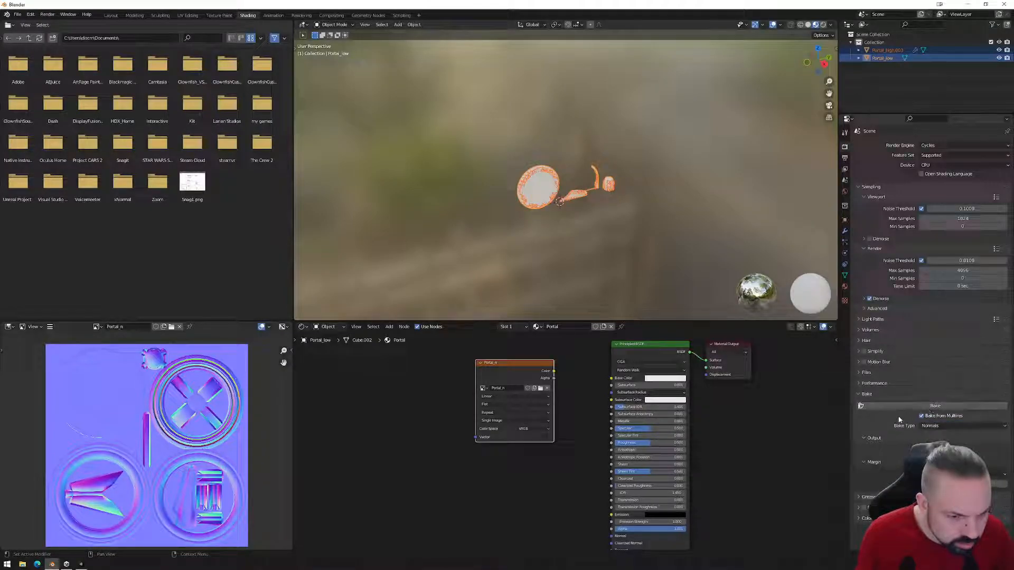
pyautogui.click(922, 416)
pyautogui.click(945, 426)
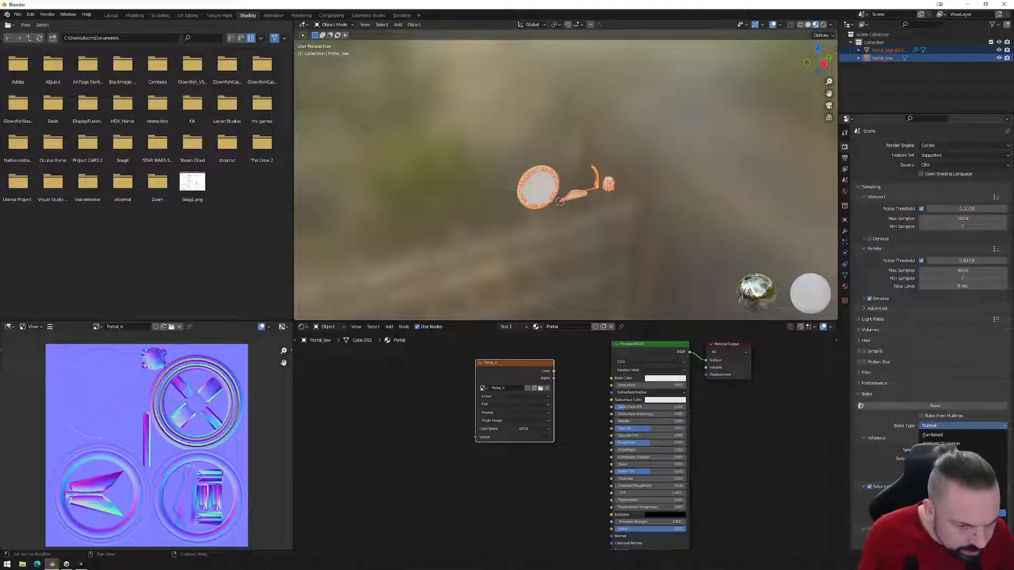
pyautogui.click(945, 513)
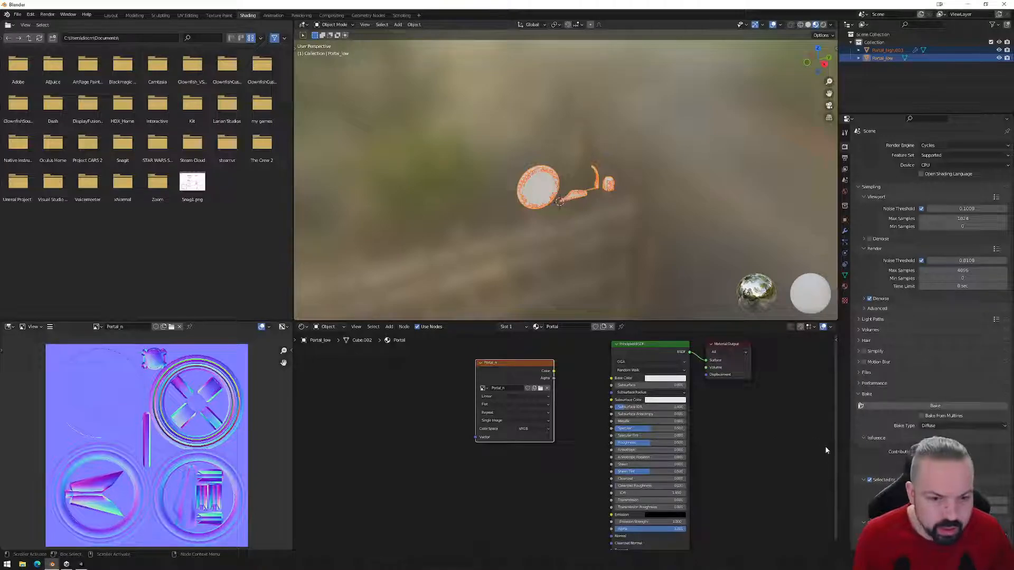
pyautogui.click(938, 406)
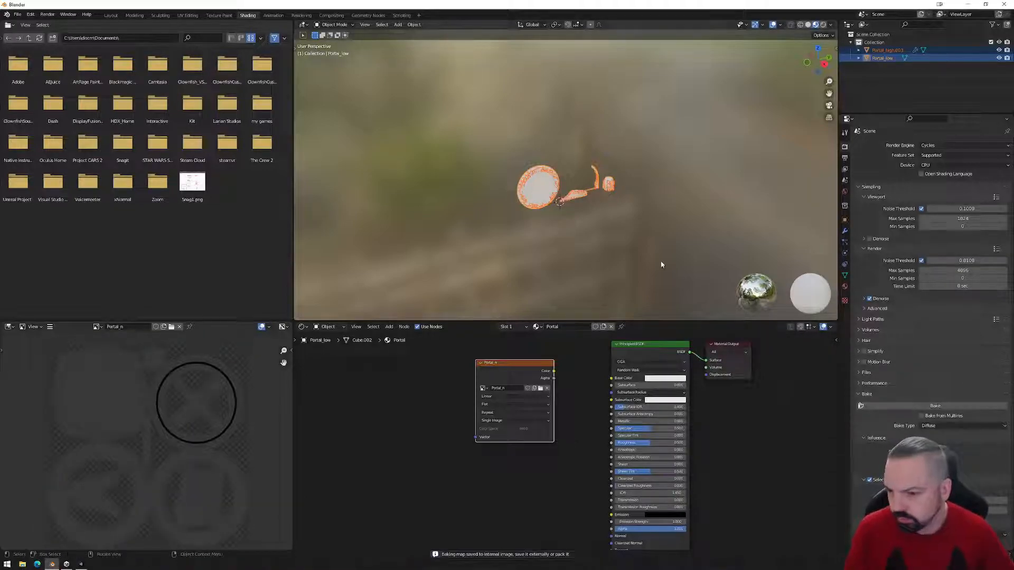
# - Save the baked diffuse image as a PNG file in the Unity project's Textures folder
pyautogui.click(50, 327)
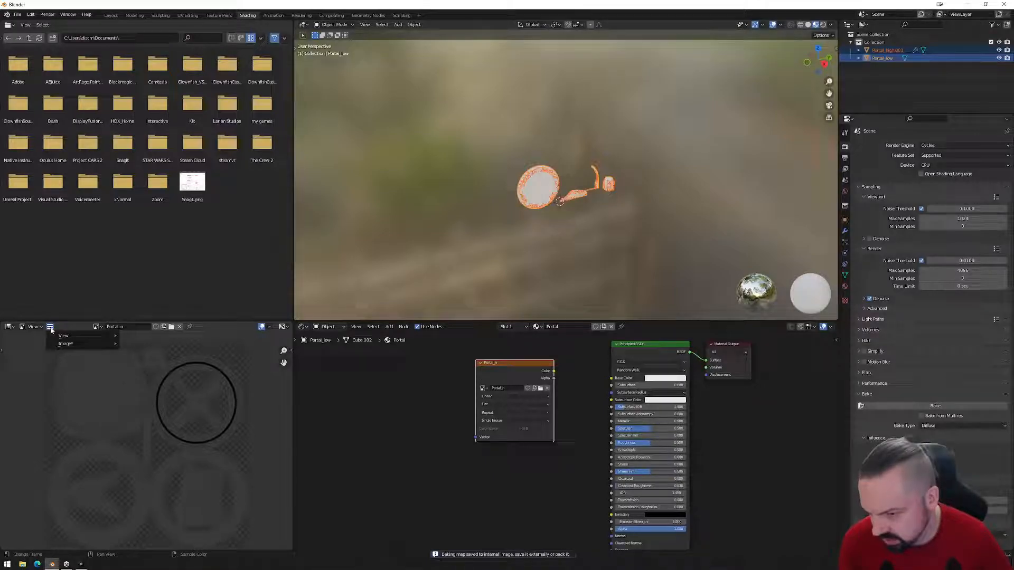
pyautogui.moveTo(62, 345)
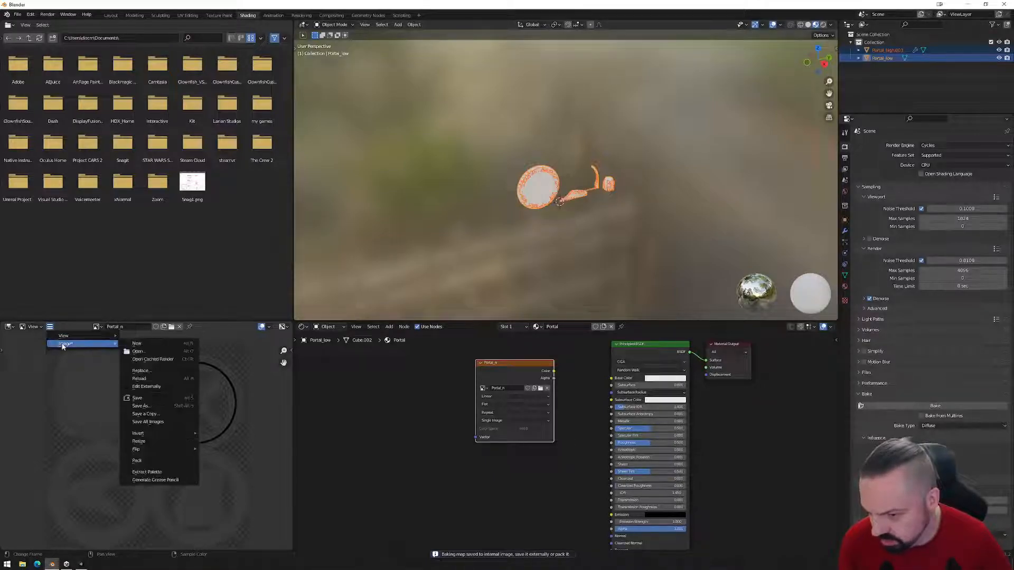
pyautogui.click(154, 406)
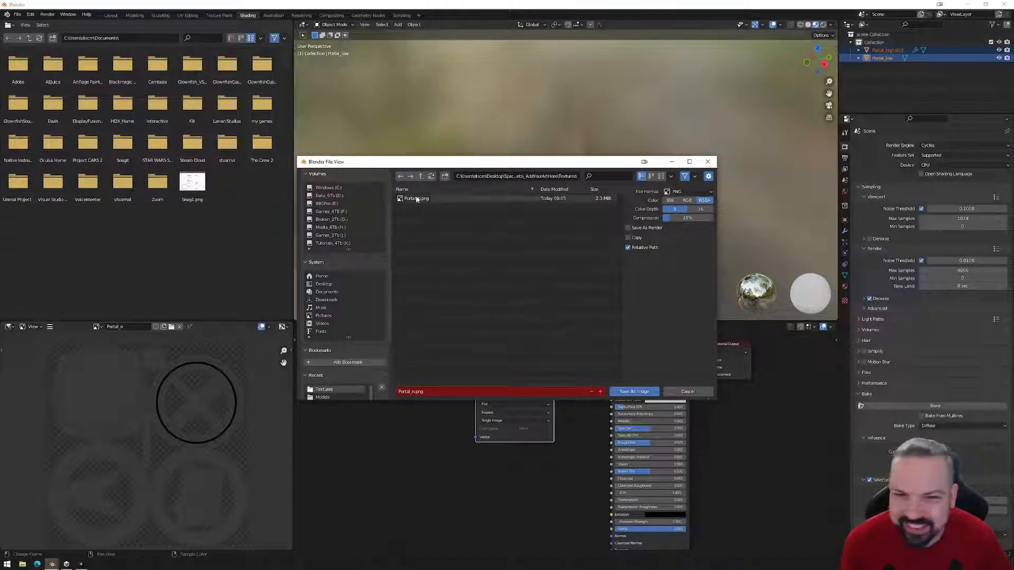
pyautogui.click(412, 391)
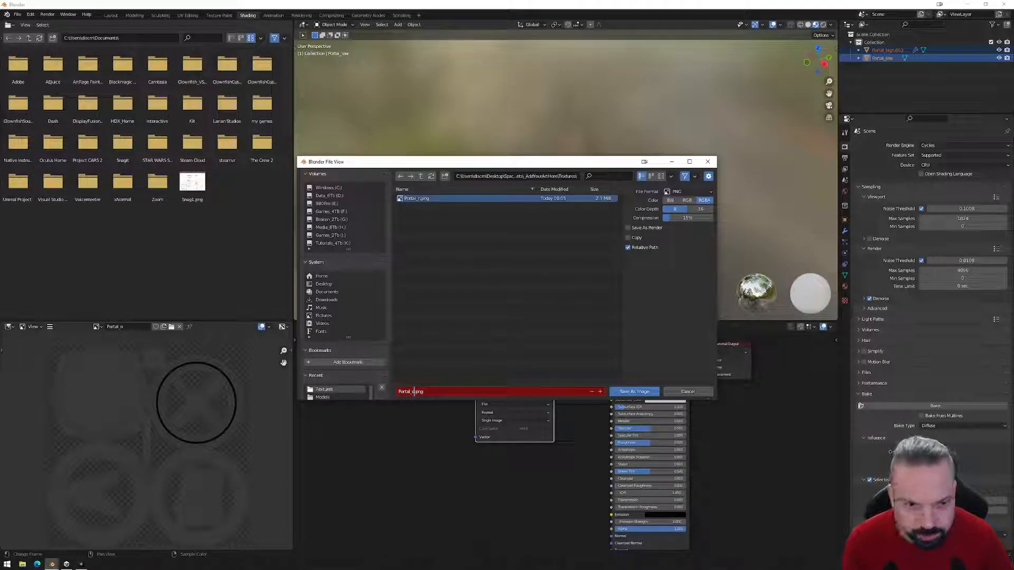
pyautogui.click(634, 392)
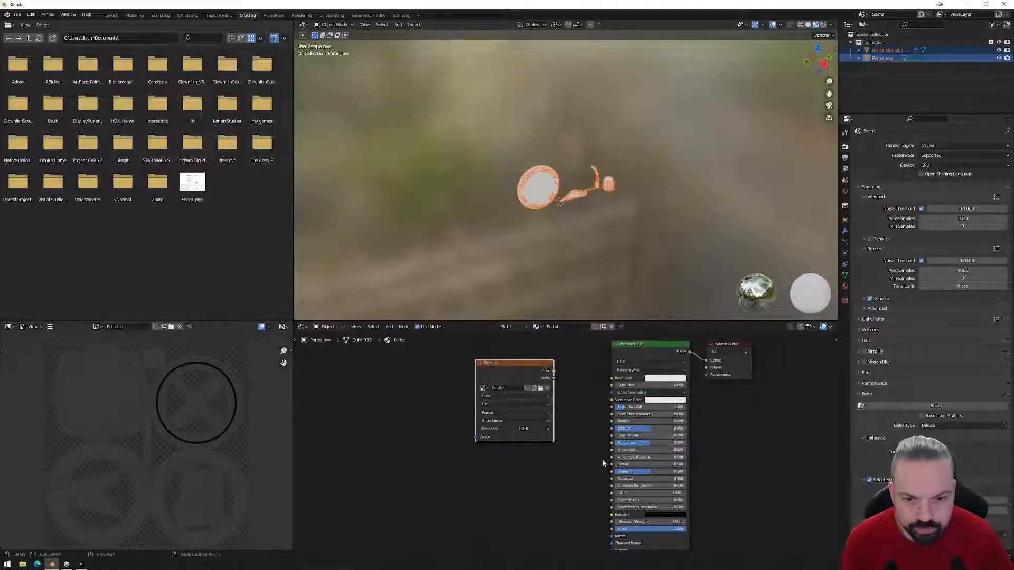
pyautogui.moveTo(618, 226); pyautogui.dragTo(601, 235, button='middle')
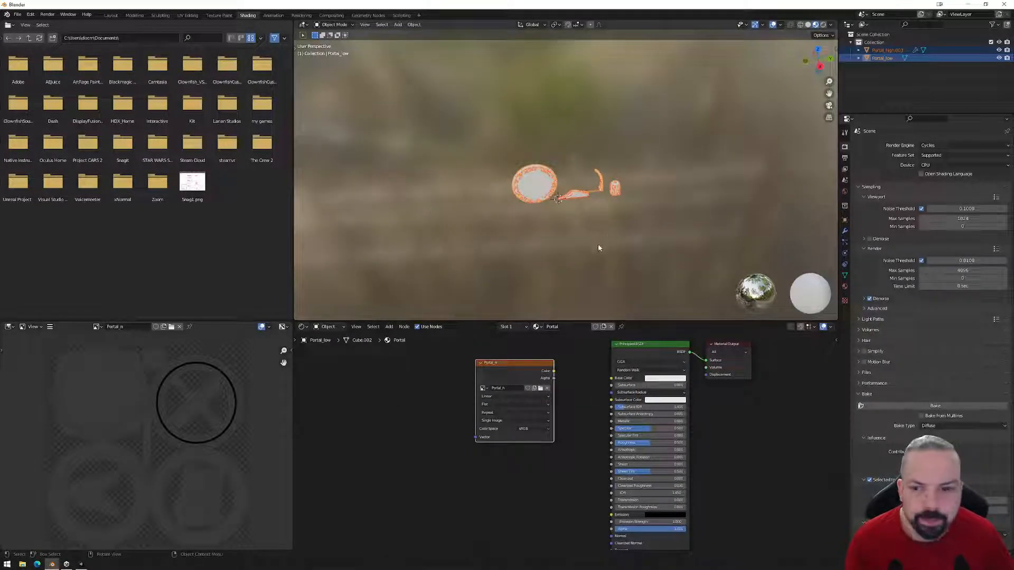
# - Switch to the Layout workspace and hide the high-poly Portal_high object in the viewport
pyautogui.click(111, 15)
pyautogui.moveTo(586, 296); pyautogui.dragTo(621, 308, button='middle')
pyautogui.click(681, 182)
pyautogui.click(882, 58)
pyautogui.click(905, 50)
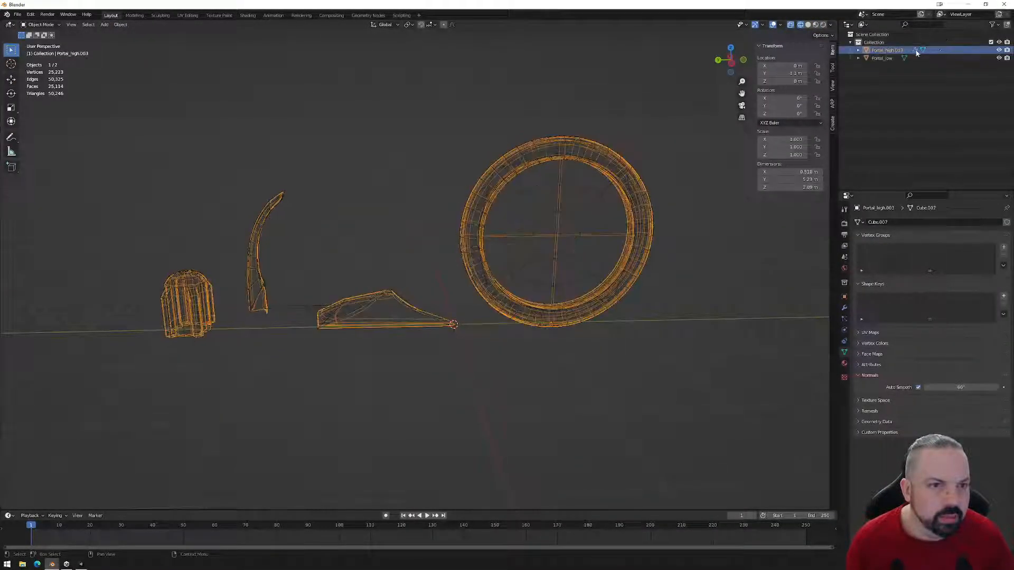
pyautogui.click(998, 50)
# - Duplicate Portal_low in place, reselect the original and hide the copy in the viewport
pyautogui.click(882, 58)
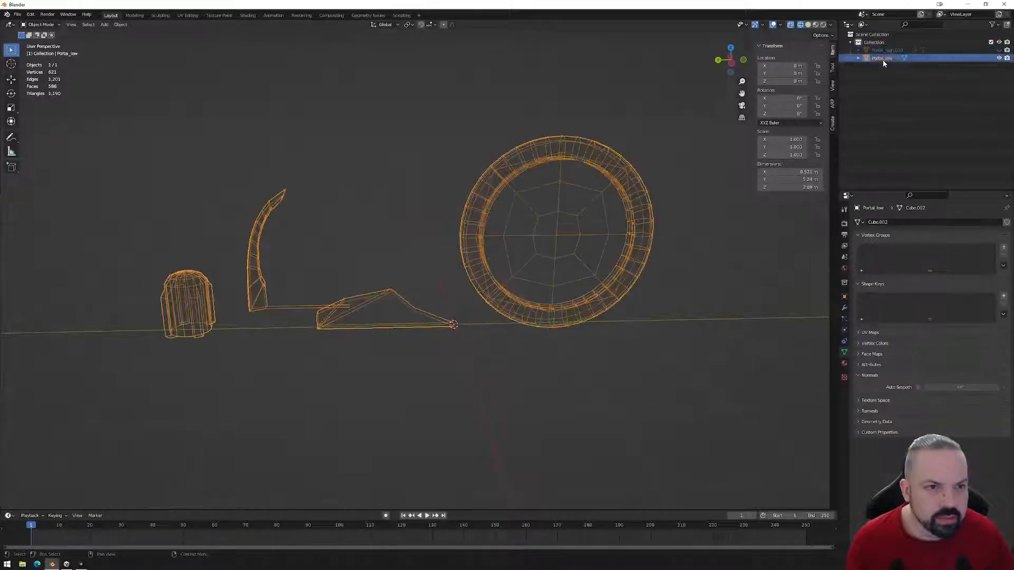
pyautogui.hotkey('shift', 'd')
pyautogui.press('Escape')
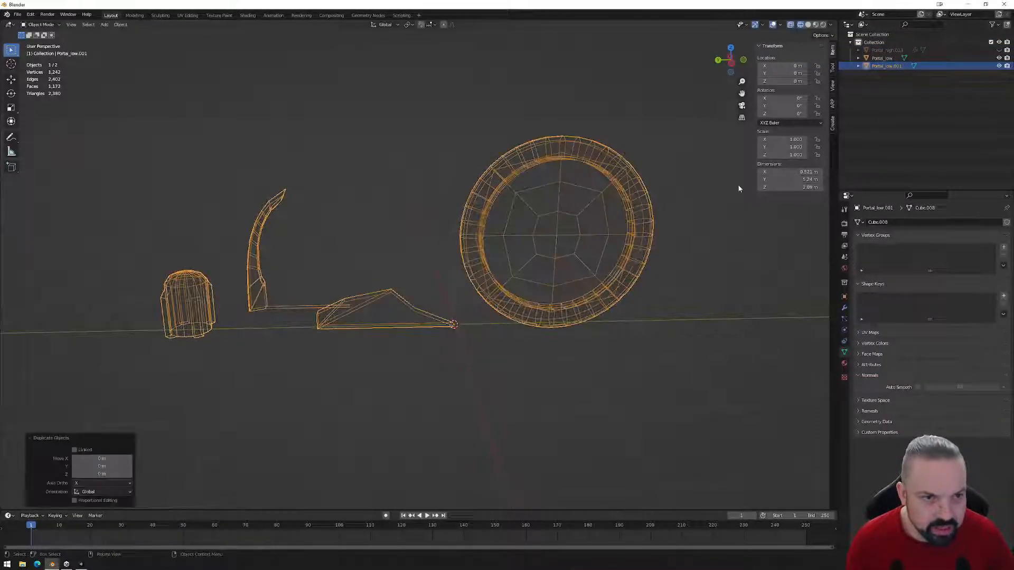
pyautogui.click(882, 59)
pyautogui.click(998, 66)
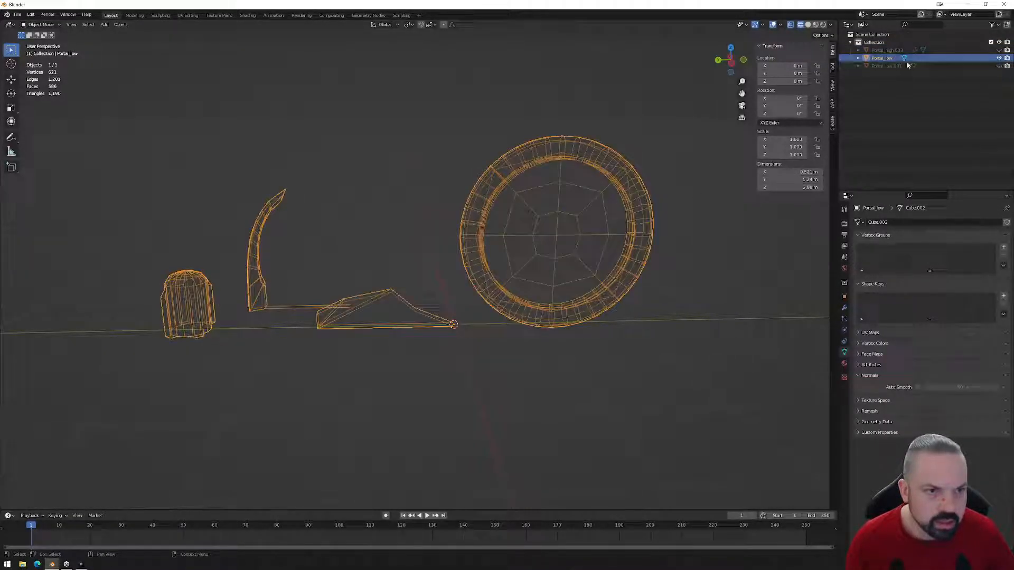
# - In Edit Mode on Portal_low, from the left orthographic view, move the curved horn piece along Y onto the base piece
pyautogui.press('Tab')
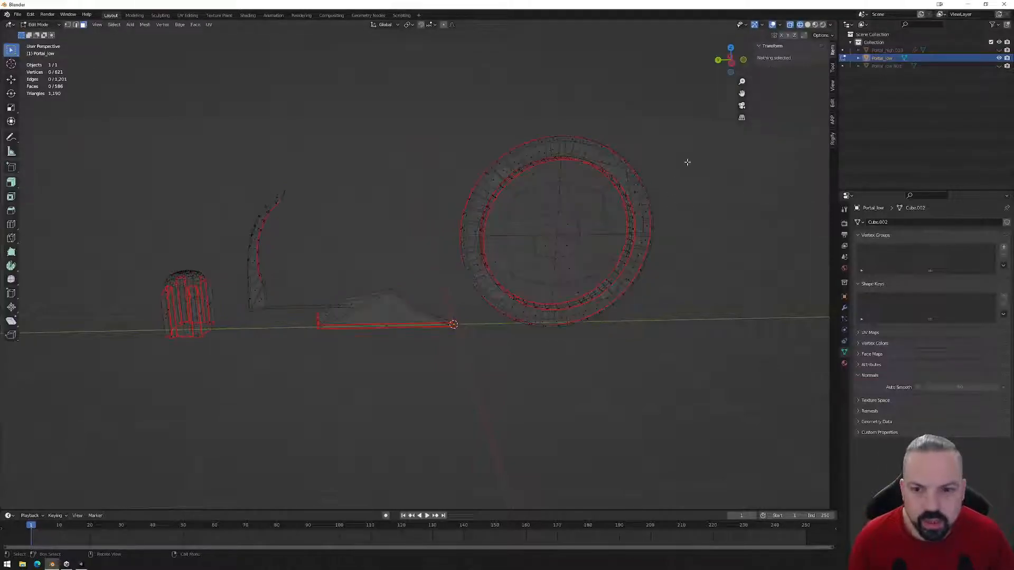
pyautogui.click(731, 62)
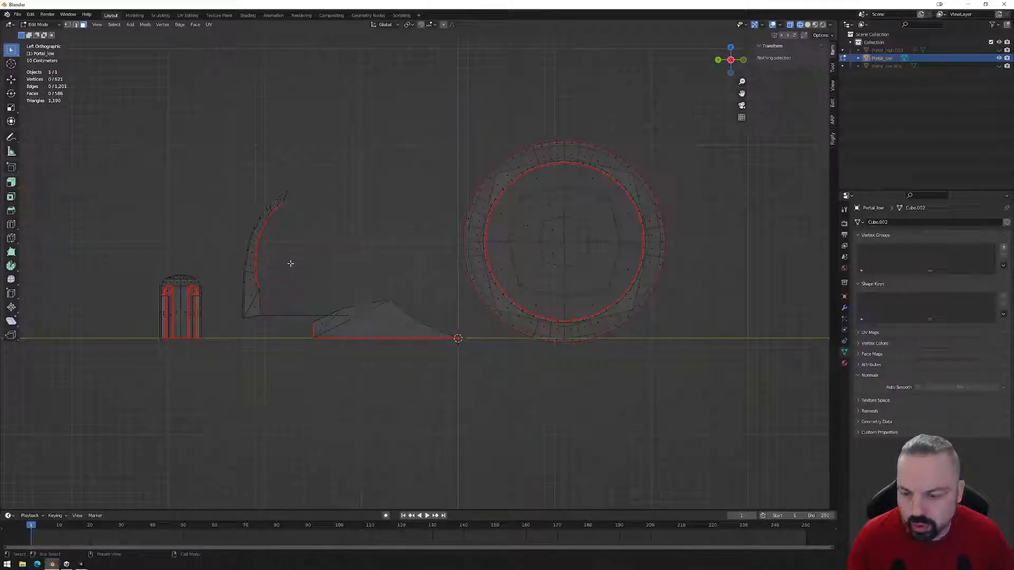
pyautogui.moveTo(222, 172); pyautogui.dragTo(297, 328)
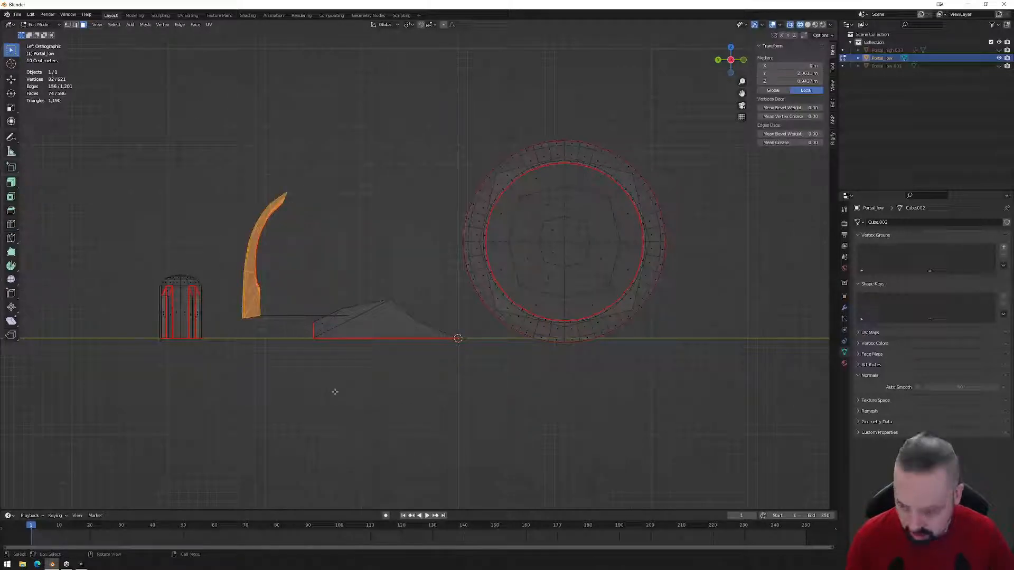
pyautogui.press('g')
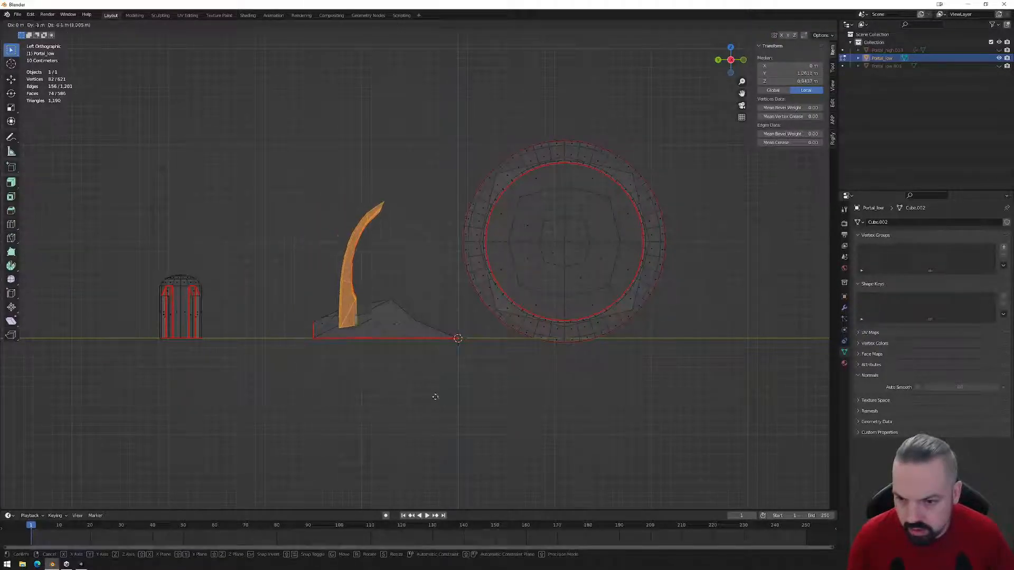
pyautogui.click(438, 391)
# - Select the whole rounded pillar piece and move it -2.1 m along Y onto the base piece
pyautogui.moveTo(148, 257); pyautogui.dragTo(246, 387)
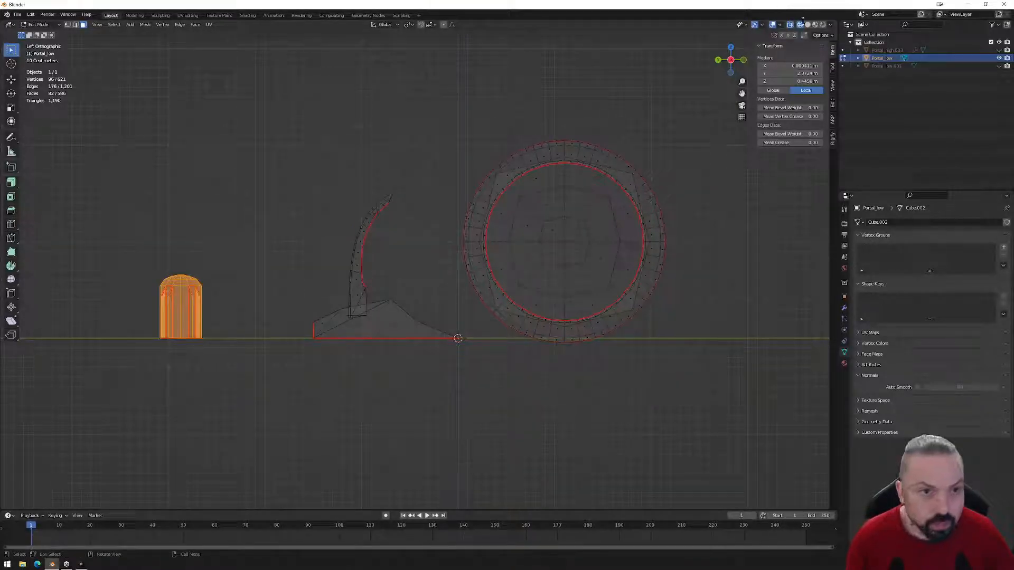
pyautogui.moveTo(128, 245); pyautogui.dragTo(230, 393)
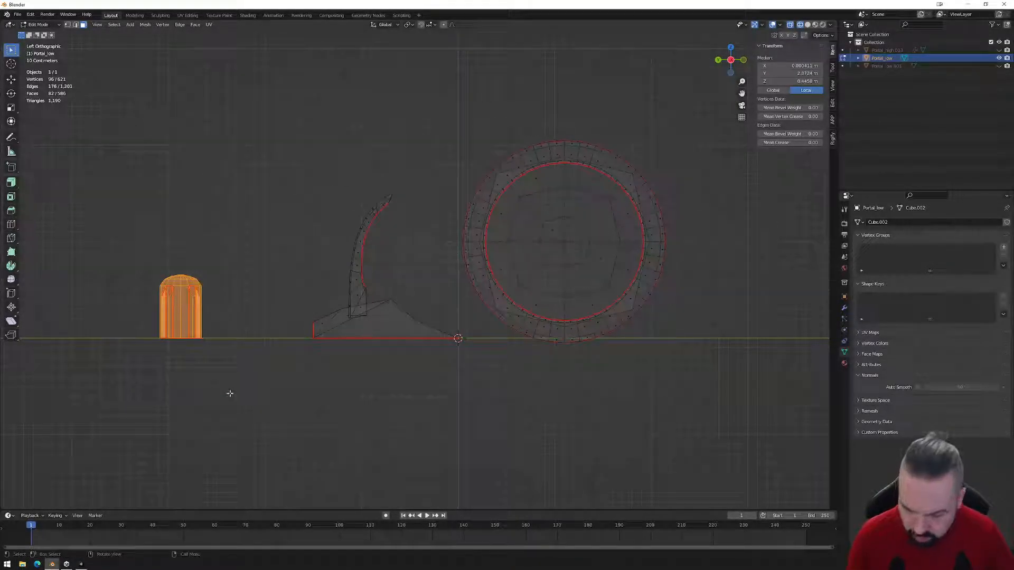
pyautogui.press('g')
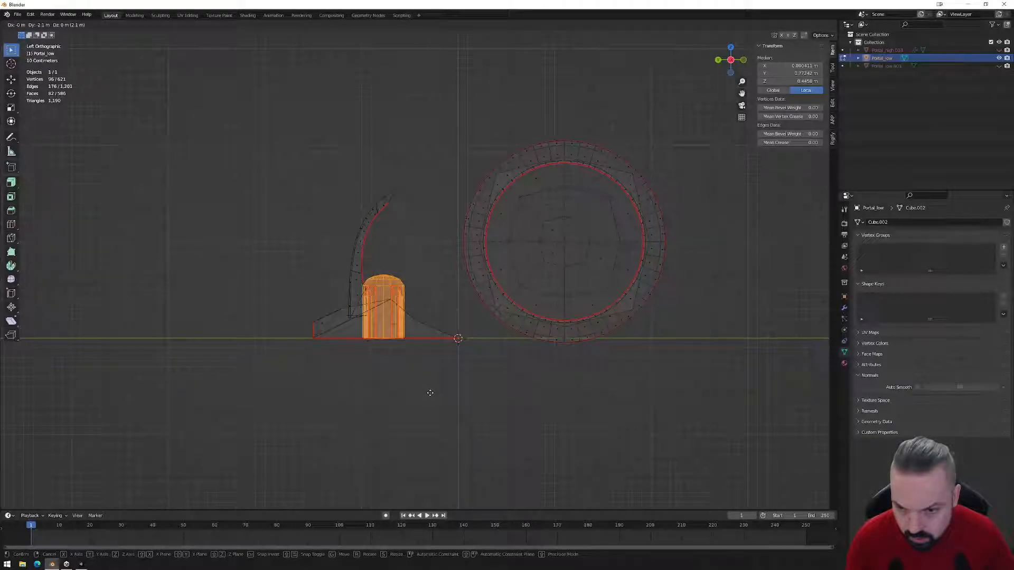
pyautogui.click(431, 393)
# - Select the ring with its linked geometry and move it 1.1 m along Y to centre it on the origin
pyautogui.moveTo(467, 104); pyautogui.dragTo(608, 244)
pyautogui.hotkey('ctrl', 'l')
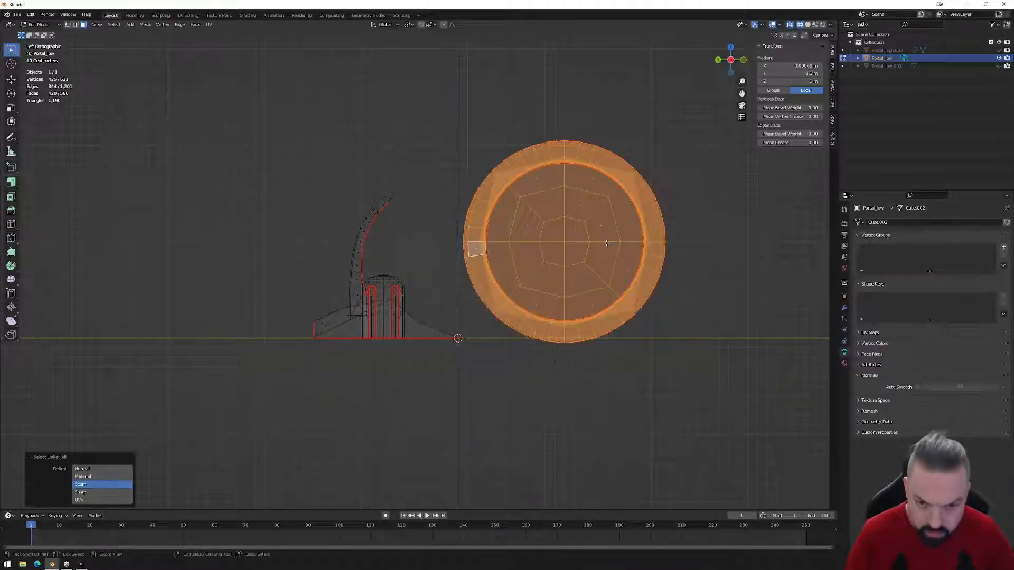
pyautogui.press('g')
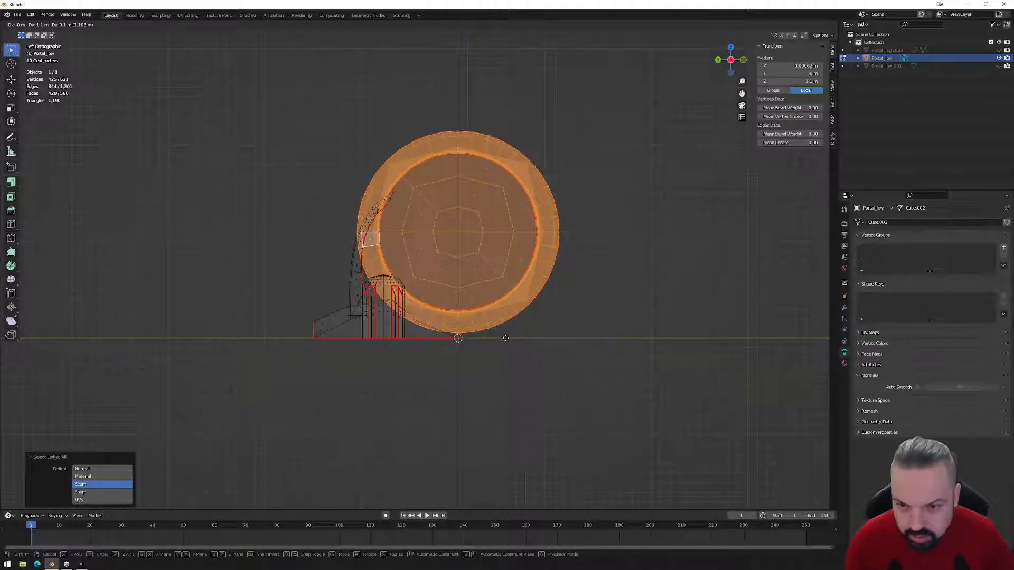
pyautogui.click(506, 343)
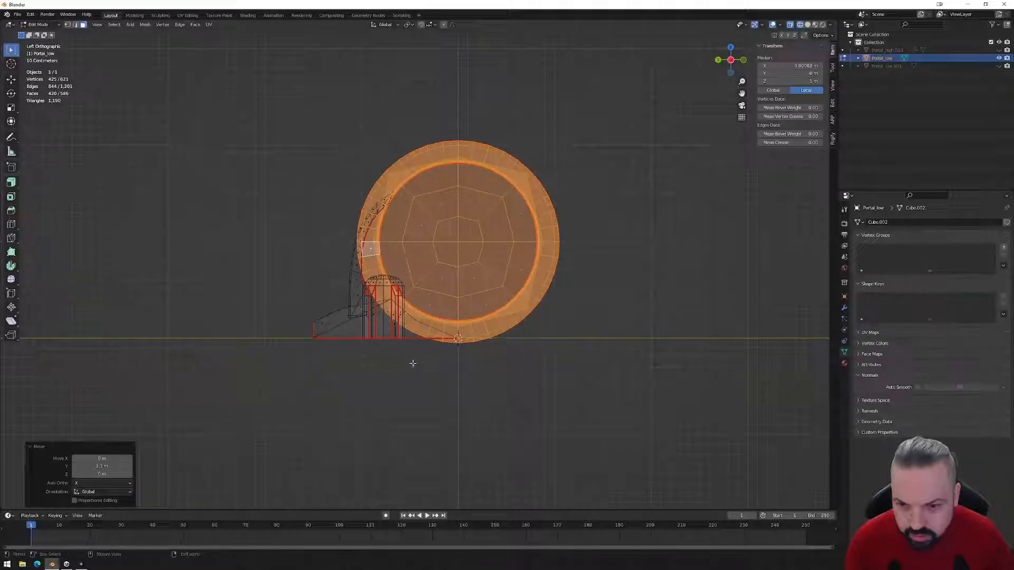
# - Select the base, pillar and curved horn with all their linked geometry, excluding the ring, and duplicate them in place
pyautogui.moveTo(306, 372); pyautogui.dragTo(371, 302)
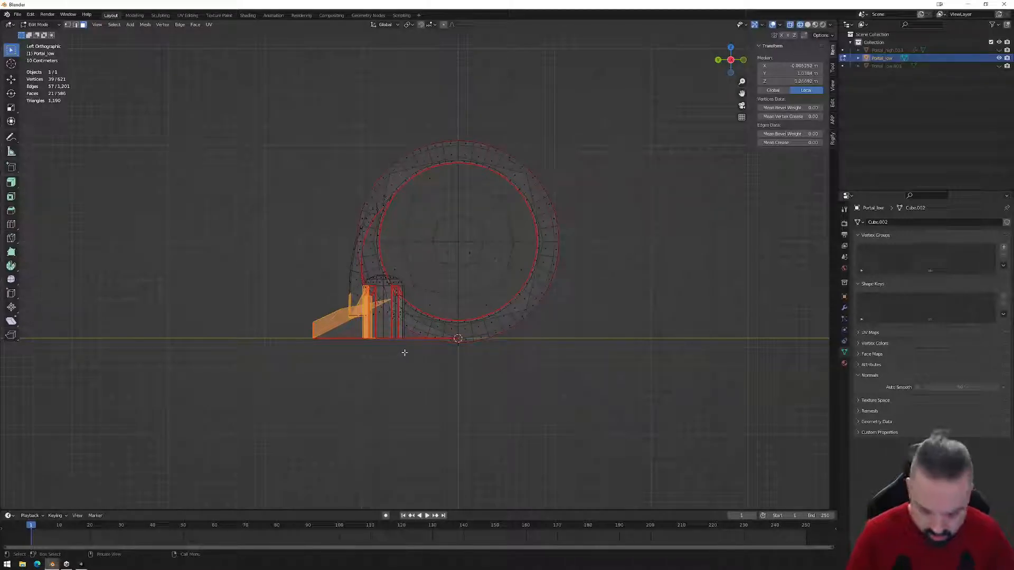
pyautogui.hotkey('ctrl', 'l')
pyautogui.moveTo(404, 349)
pyautogui.mouseDown(button='middle')
pyautogui.moveTo(369, 362)
pyautogui.moveTo(389, 340)
pyautogui.mouseUp(button='middle')
pyautogui.moveTo(388, 344); pyautogui.dragTo(409, 293)
pyautogui.moveTo(441, 347)
pyautogui.mouseDown(button='middle')
pyautogui.moveTo(346, 344)
pyautogui.moveTo(450, 362)
pyautogui.mouseUp(button='middle')
pyautogui.keyDown('shift'); pyautogui.moveTo(449, 358); pyautogui.dragTo(478, 320); pyautogui.keyUp('shift')
pyautogui.moveTo(470, 344); pyautogui.dragTo(454, 346, button='middle')
pyautogui.moveTo(455, 353)
pyautogui.keyDown('shift'); pyautogui.mouseDown()
pyautogui.moveTo(474, 328)
pyautogui.moveTo(469, 361)
pyautogui.mouseUp(); pyautogui.keyUp('shift')
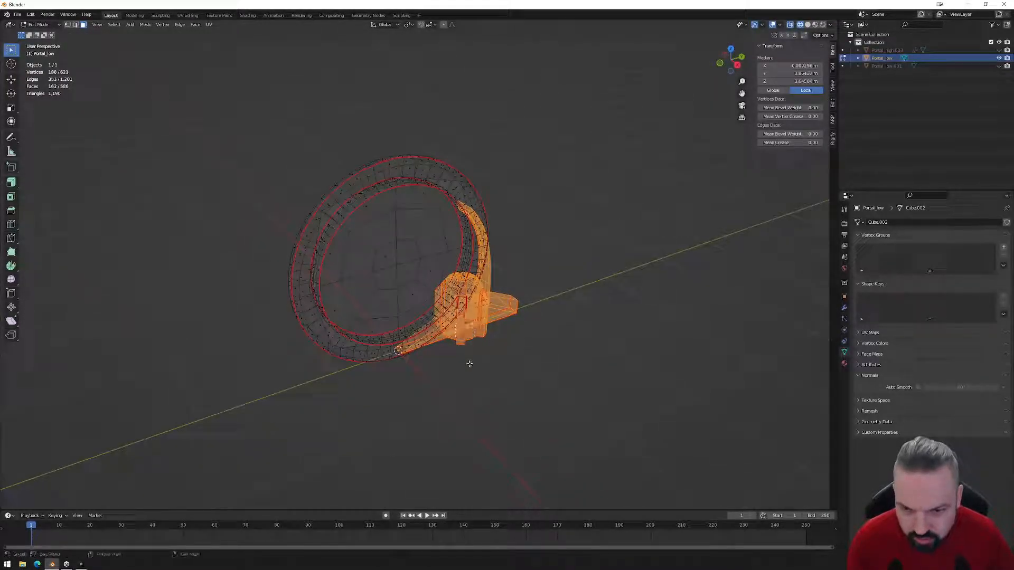
pyautogui.hotkey('ctrl', 'l')
pyautogui.moveTo(397, 371); pyautogui.dragTo(692, 149, button='middle')
pyautogui.click(731, 61)
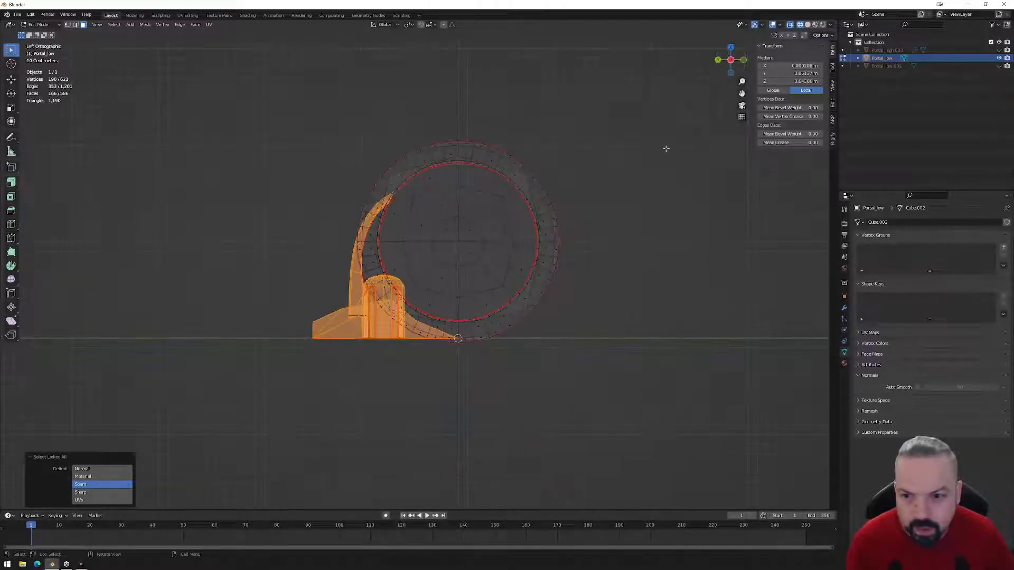
pyautogui.hotkey('shift', 'd')
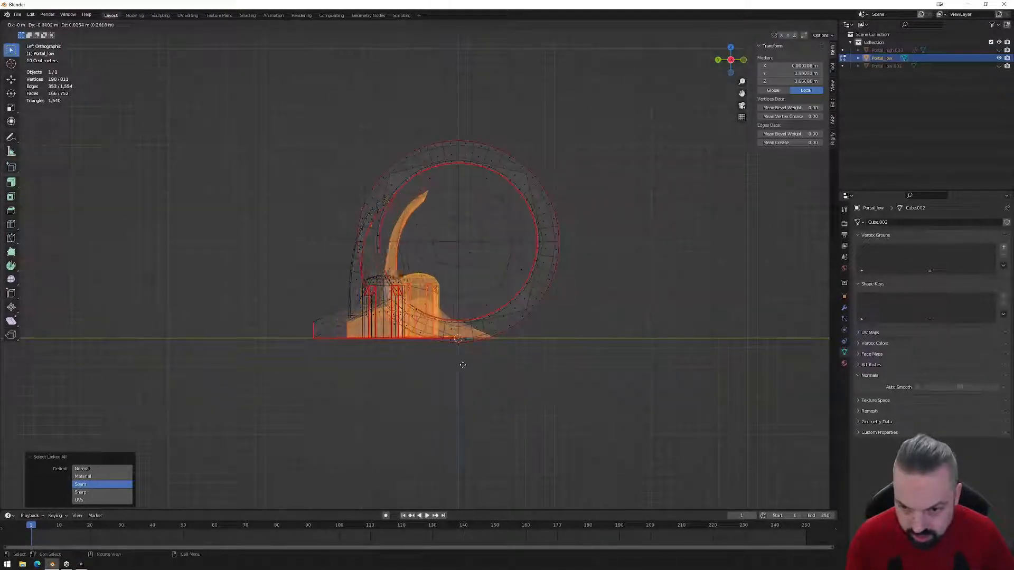
pyautogui.rightClick(480, 377)
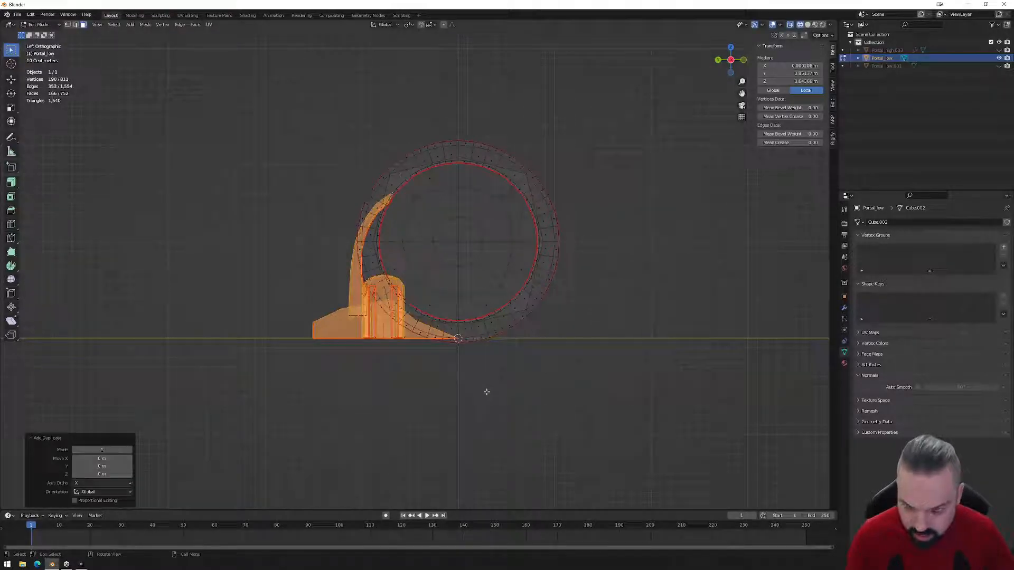
pyautogui.press('s')
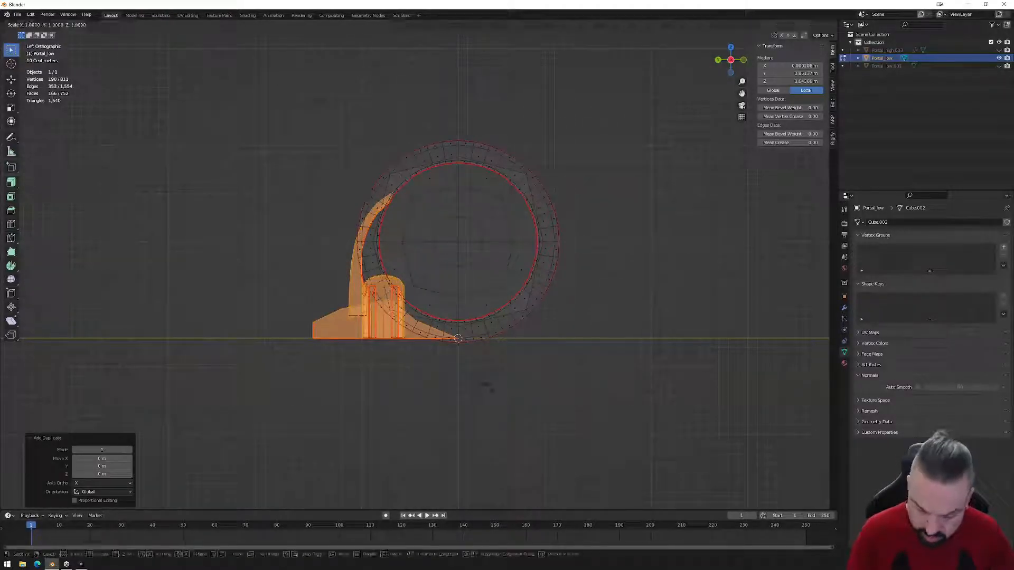
pyautogui.press('y')
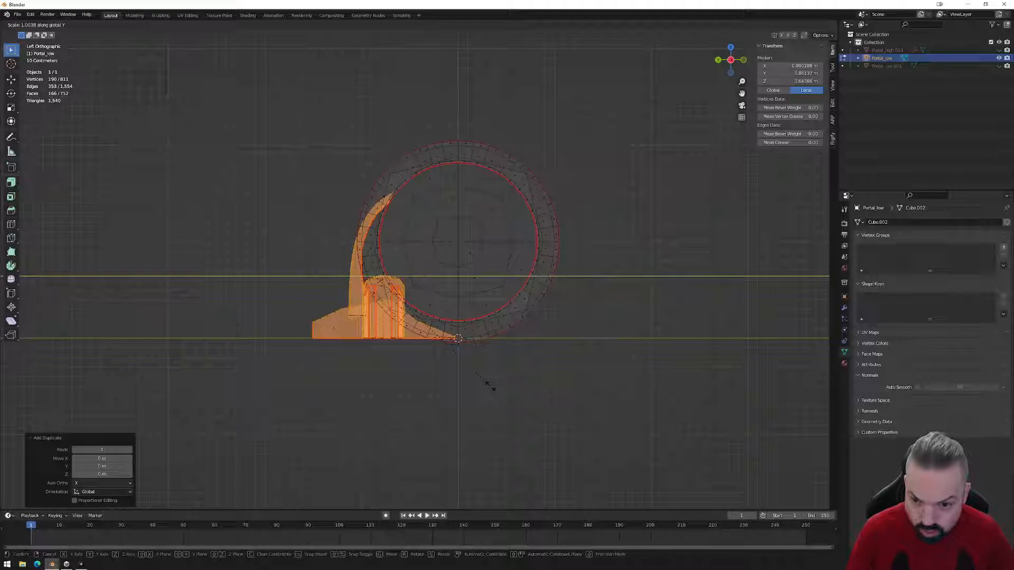
pyautogui.press('Escape')
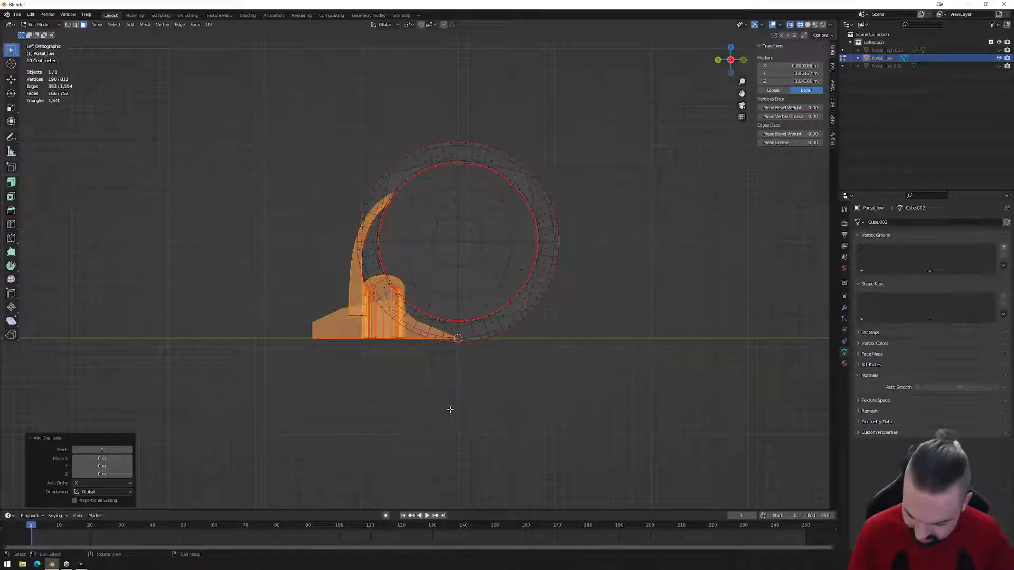
# - Mirror the duplicated parts by scaling them -1 along Y and move them -1.7 m along Y to the ring's opposite side
pyautogui.write('sy')
pyautogui.write('-1')
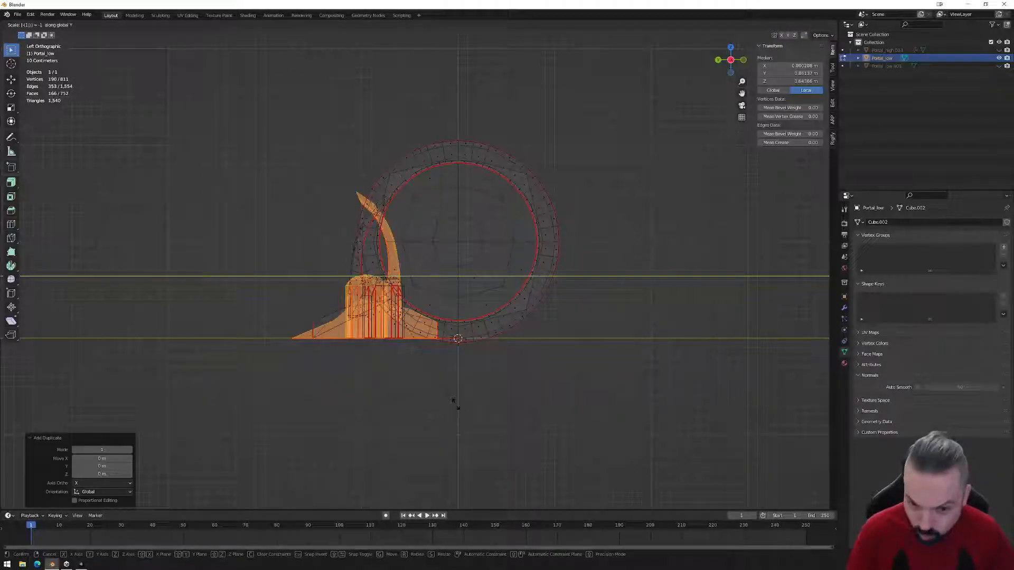
pyautogui.press('Return')
pyautogui.press('g')
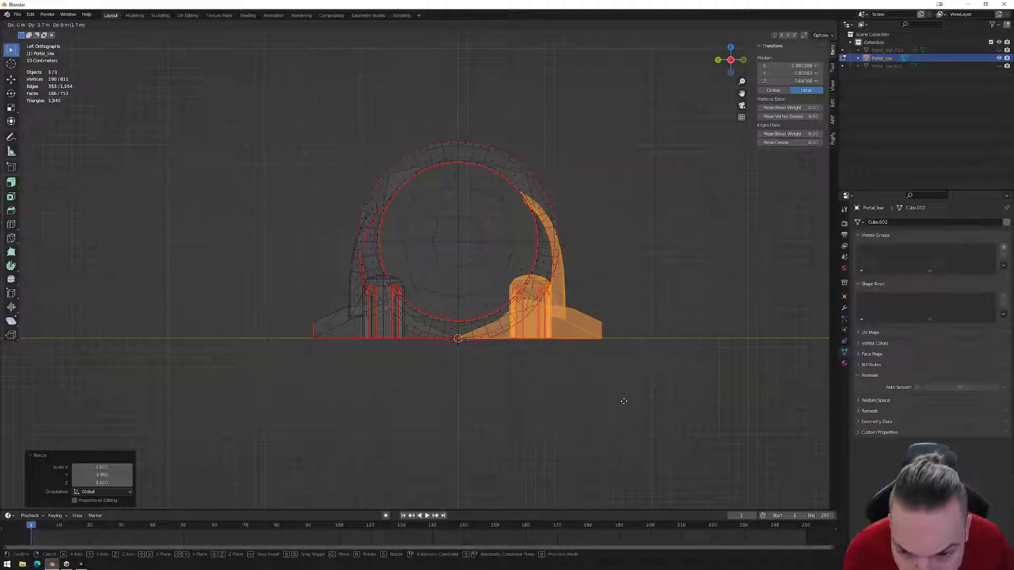
# - Move the mirrored support pieces about -1.75 m along global Y, placing them on the opposite side of the portal ring
pyautogui.press('y')
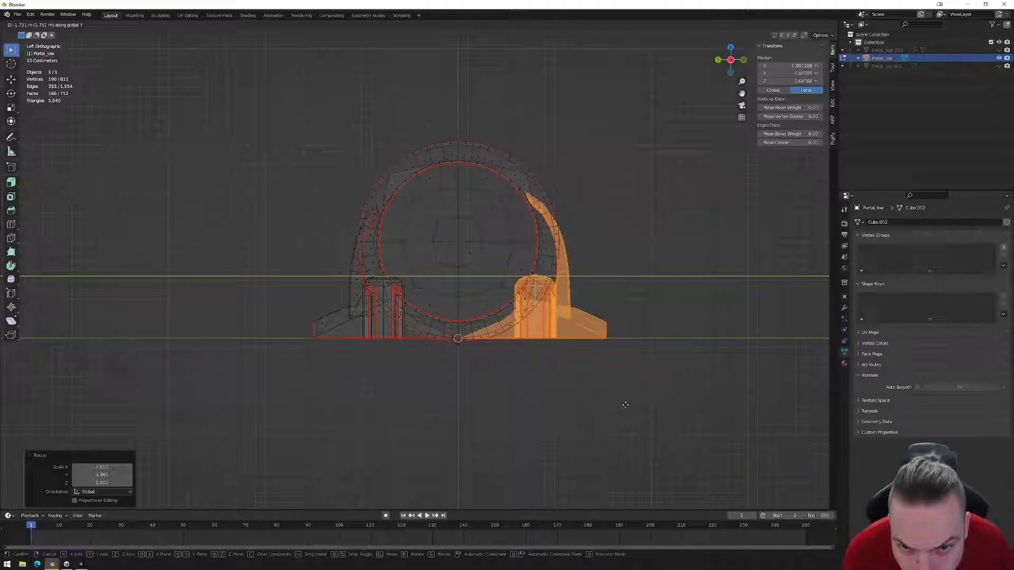
pyautogui.click(625, 405)
pyautogui.scroll(3, 468, 362)
pyautogui.moveTo(257, 418); pyautogui.dragTo(578, 261, button='middle')
pyautogui.press('Tab')
pyautogui.scroll(-4, 402, 372)
pyautogui.press('Tab')
pyautogui.press('Tab')
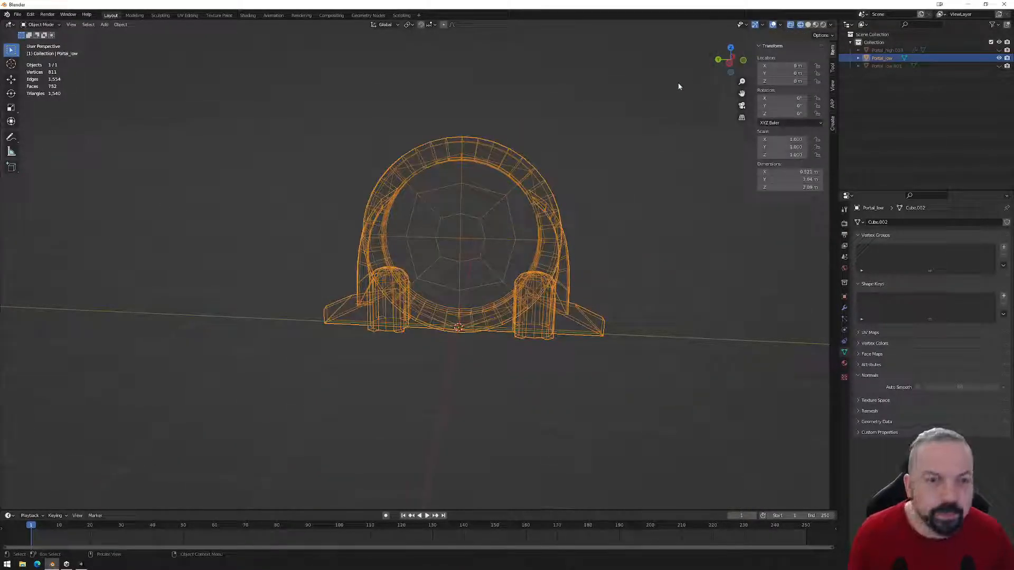
# - Turn off X-ray display and set the viewport to solid shading
pyautogui.click(785, 27)
pyautogui.moveTo(687, 137); pyautogui.dragTo(607, 185, button='middle')
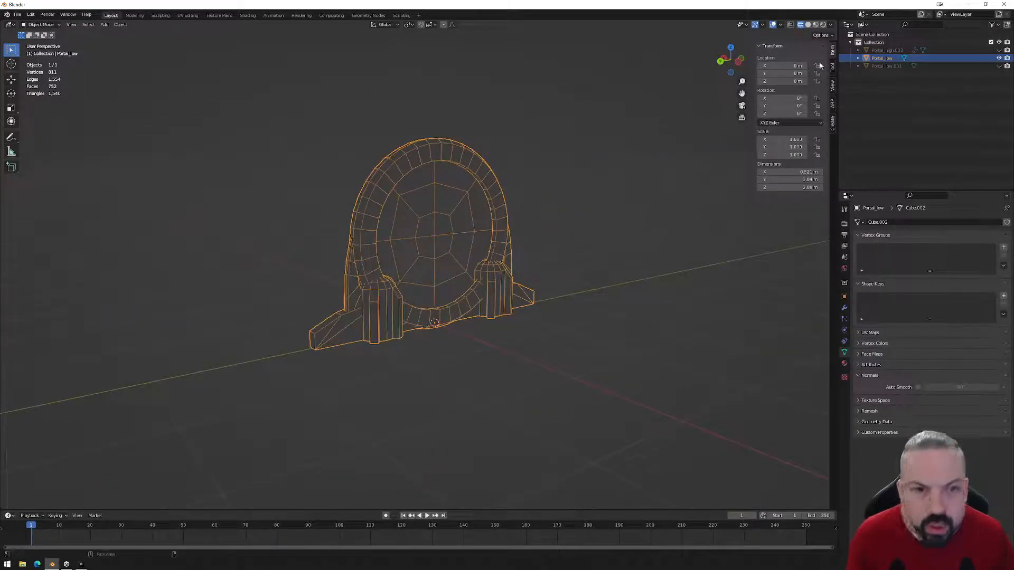
pyautogui.click(808, 25)
pyautogui.moveTo(511, 245)
pyautogui.mouseDown(button='middle')
pyautogui.moveTo(607, 233)
pyautogui.moveTo(512, 260)
pyautogui.mouseUp(button='middle')
# - Display the face normals of the Portal_low mesh in Edit Mode
pyautogui.click(780, 25)
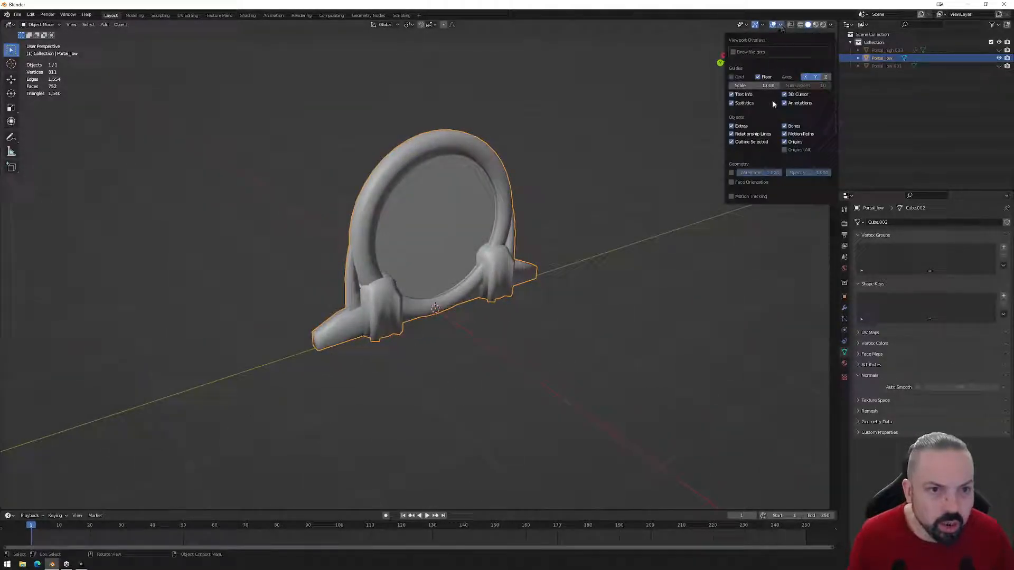
pyautogui.press('Tab')
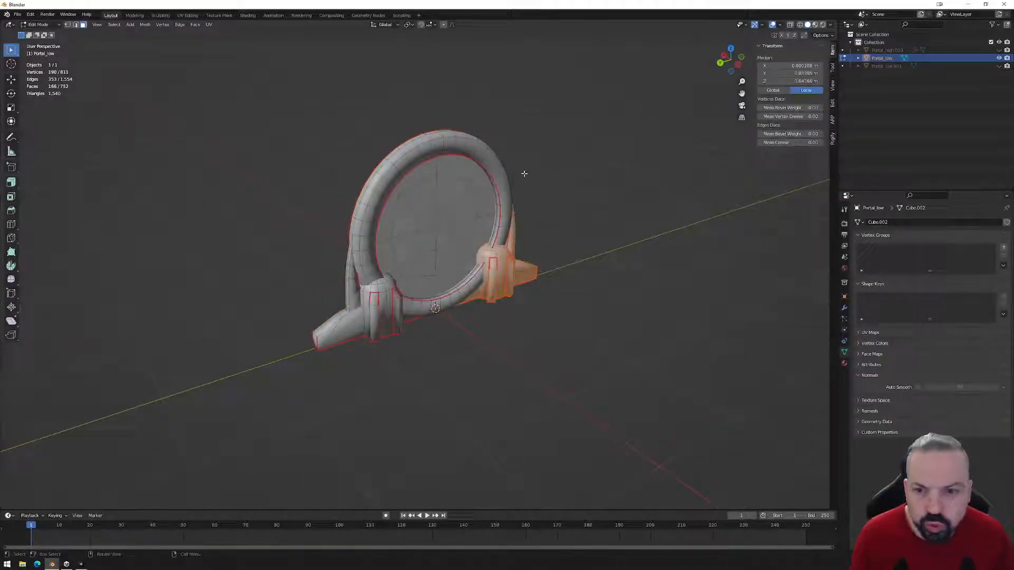
pyautogui.click(780, 25)
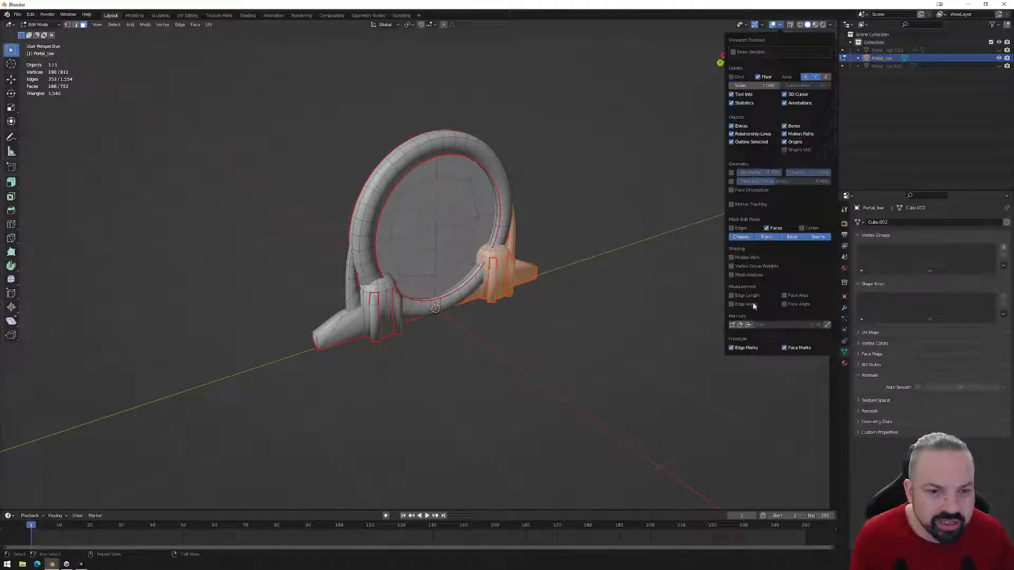
pyautogui.click(749, 325)
# - Select the portal's inner disc as linked faces delimited by seams and duplicate it in place
pyautogui.moveTo(626, 319); pyautogui.dragTo(531, 269, button='middle')
pyautogui.click(380, 211)
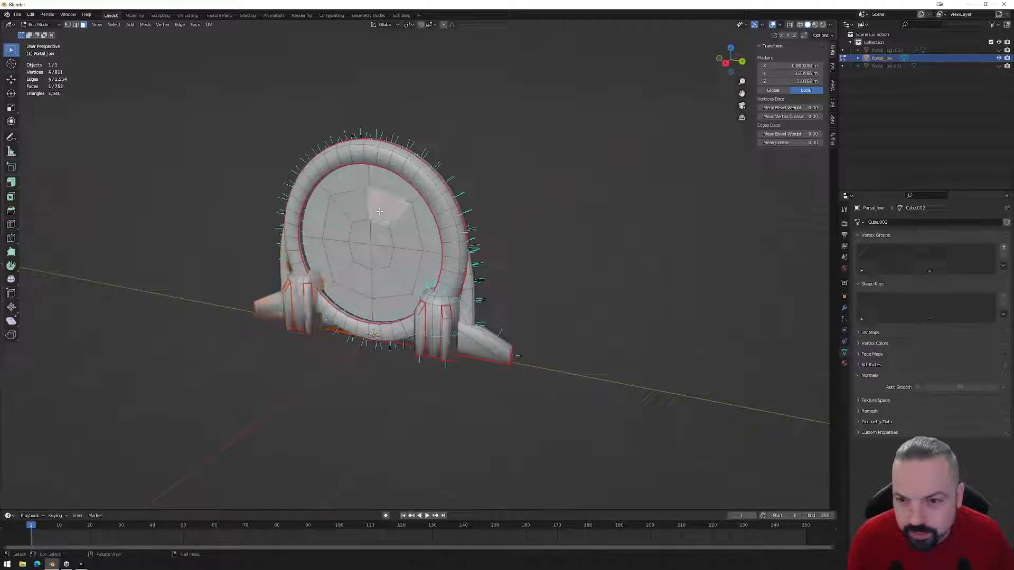
pyautogui.hotkey('ctrl', 'l')
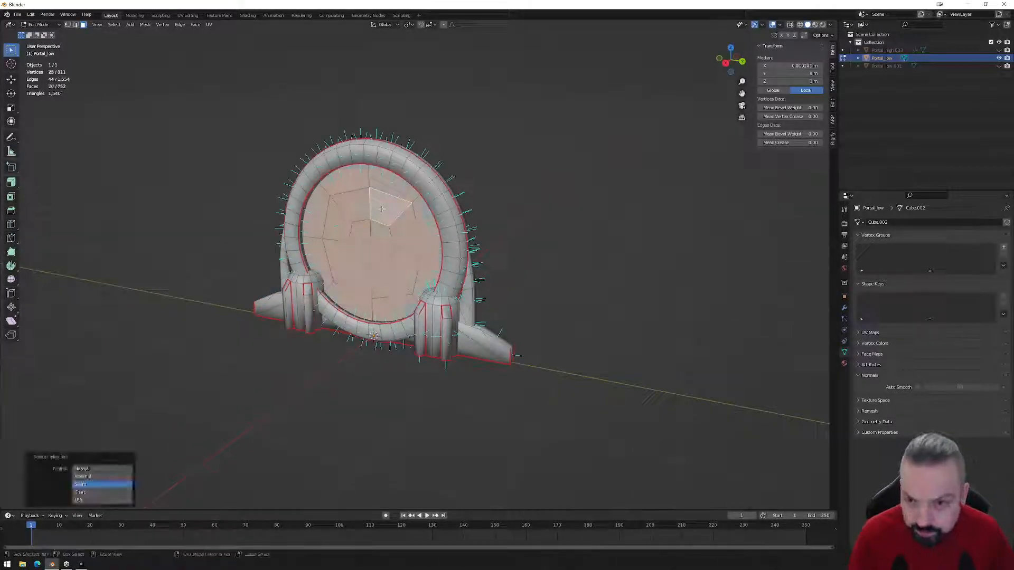
pyautogui.moveTo(381, 209); pyautogui.dragTo(464, 274, button='middle')
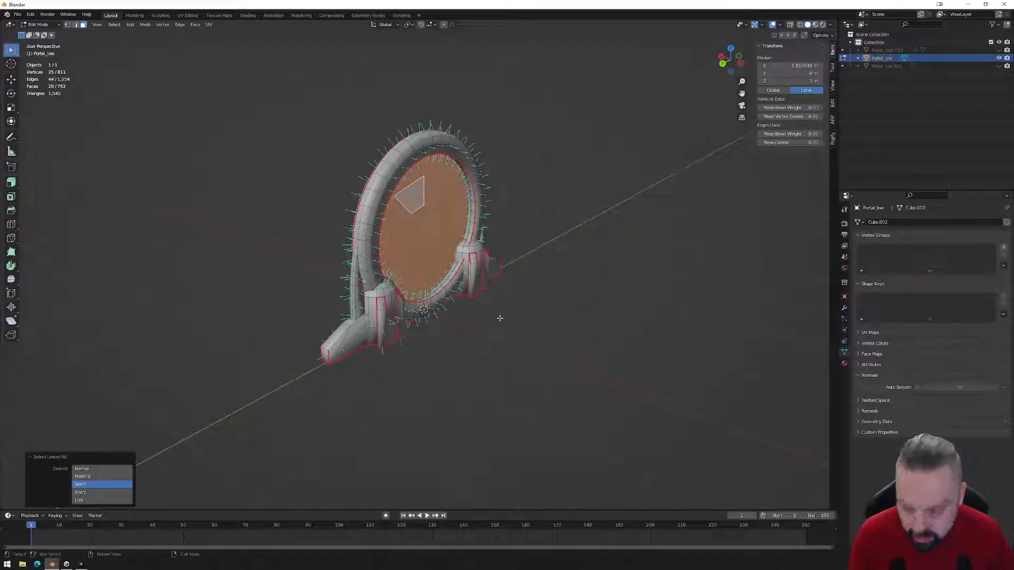
pyautogui.press('e')
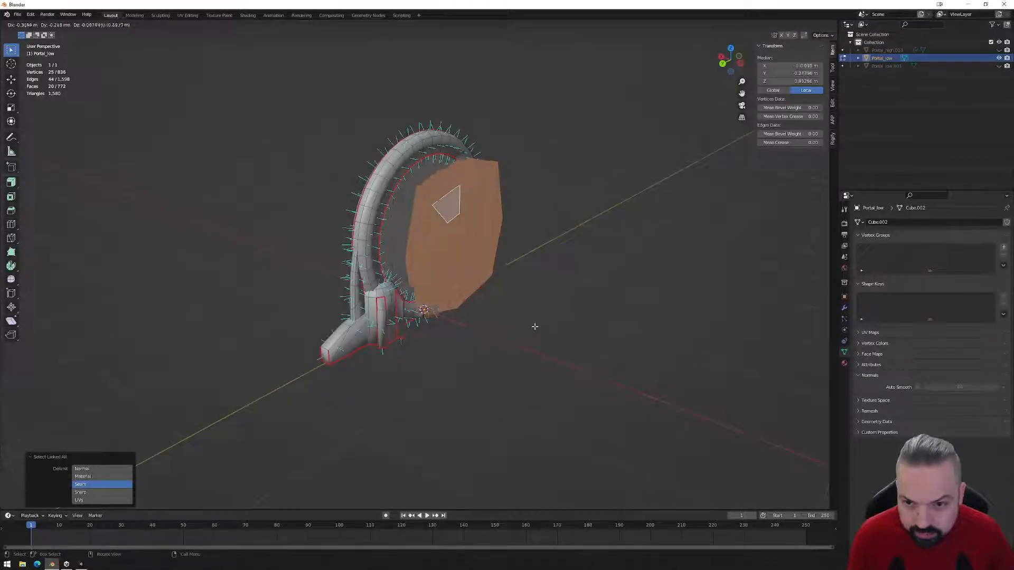
pyautogui.rightClick(535, 326)
# - Rotate the duplicated disc -180° in the back orthographic view so it faces the opposite way
pyautogui.click(729, 61)
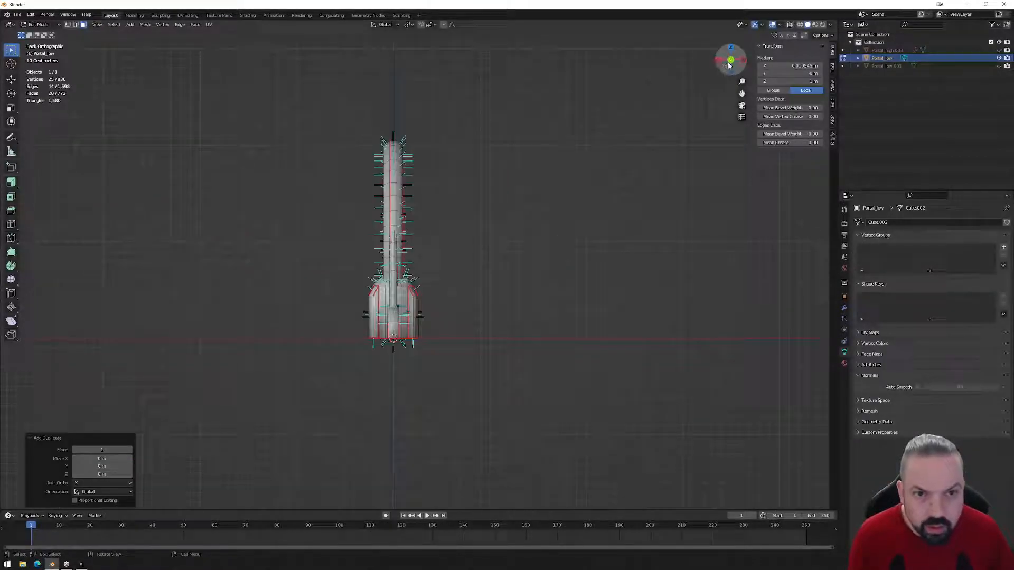
pyautogui.press('r')
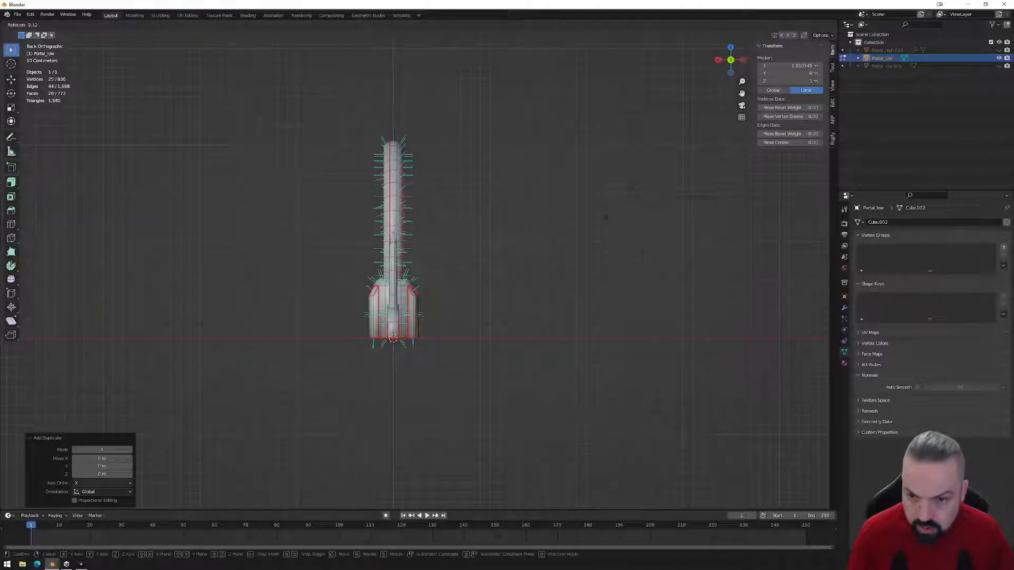
pyautogui.click(346, 236)
pyautogui.moveTo(324, 267); pyautogui.dragTo(611, 159, button='middle')
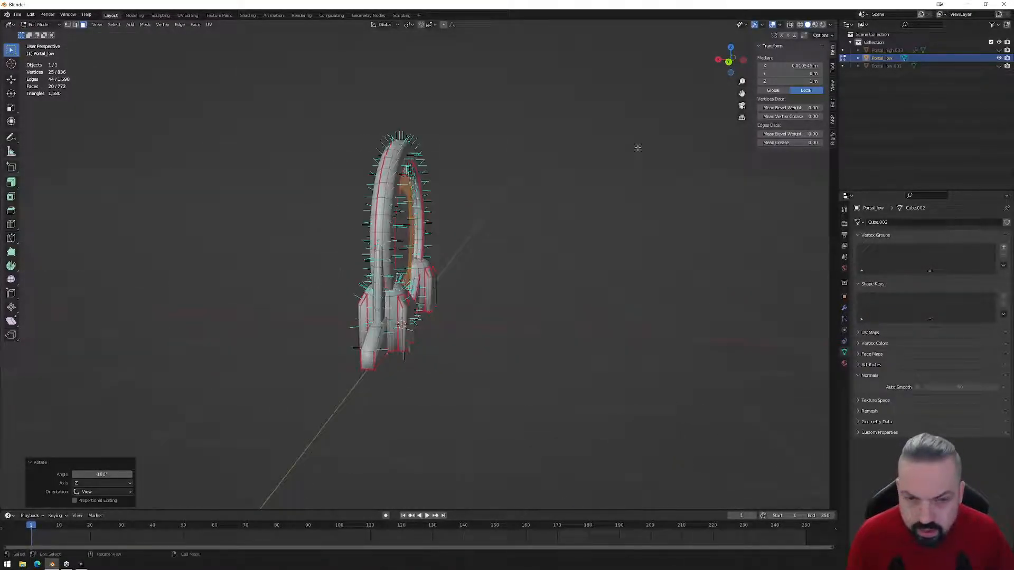
# - With X-ray on in the back view, move the rotated disc slightly along X away from the original and return to Object Mode
pyautogui.click(729, 61)
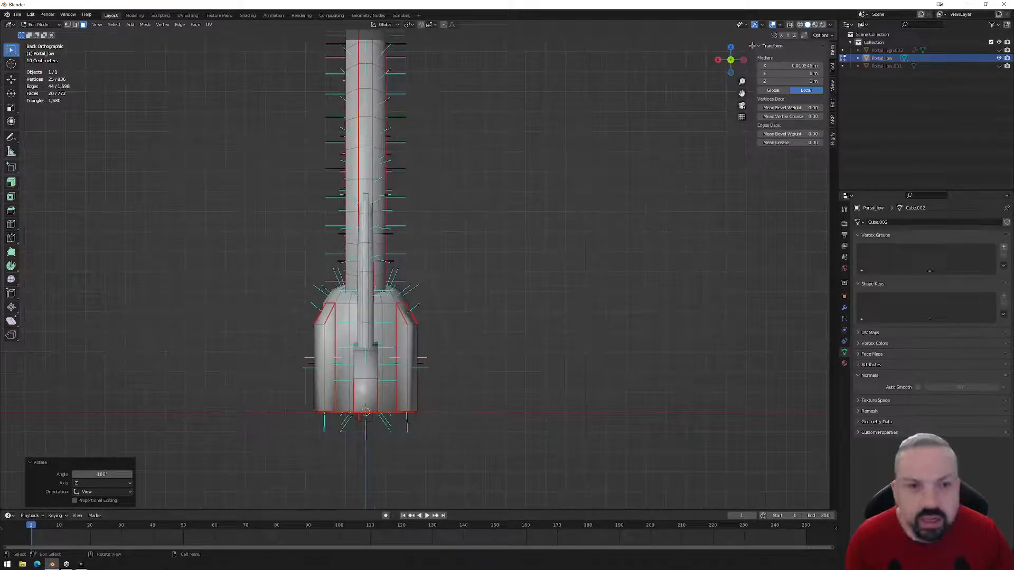
pyautogui.click(791, 25)
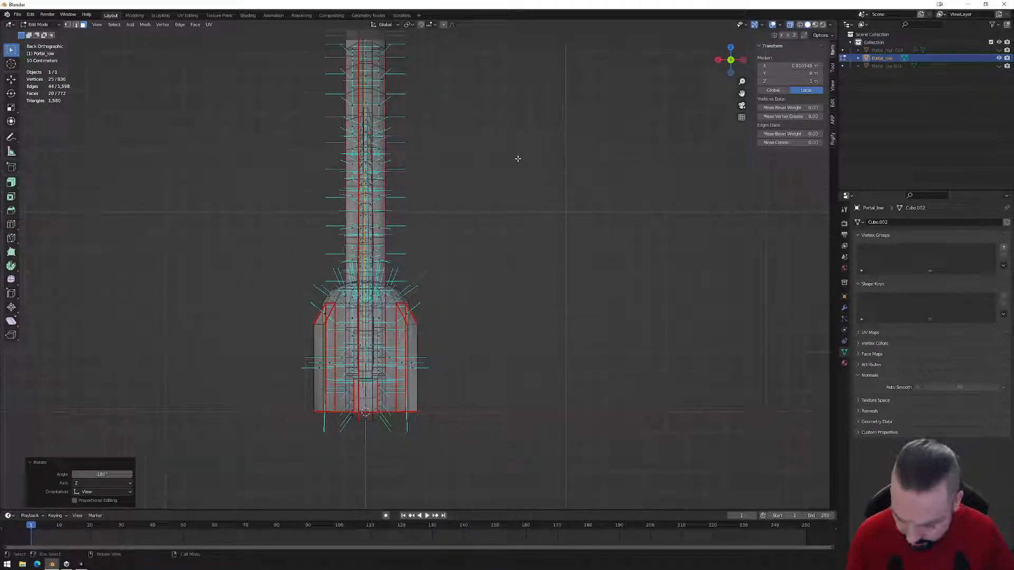
pyautogui.press('g')
pyautogui.press('x')
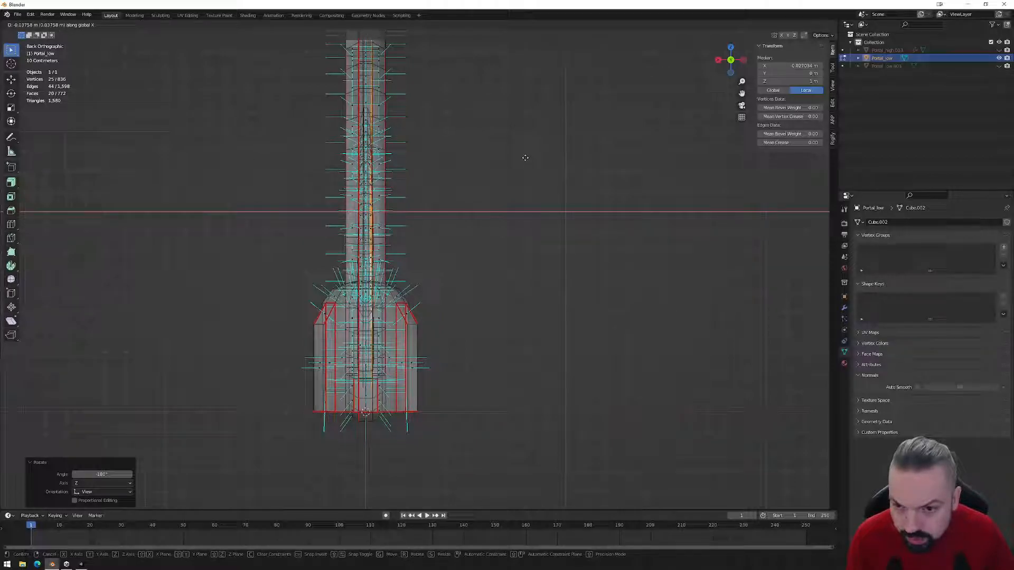
pyautogui.click(523, 158)
pyautogui.press('Tab')
pyautogui.moveTo(572, 226); pyautogui.dragTo(581, 254, button='middle')
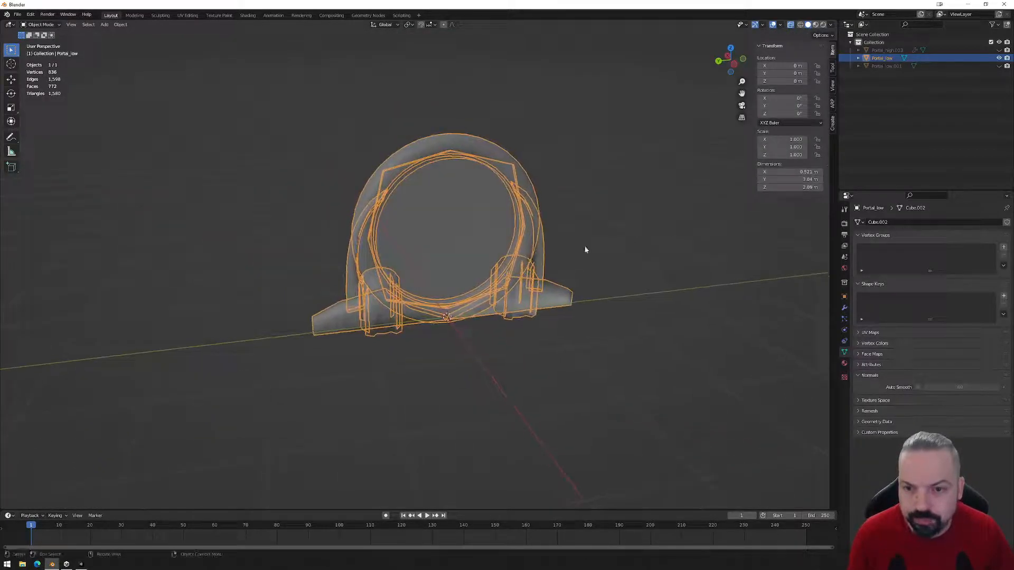
pyautogui.press('Tab')
pyautogui.press('Tab')
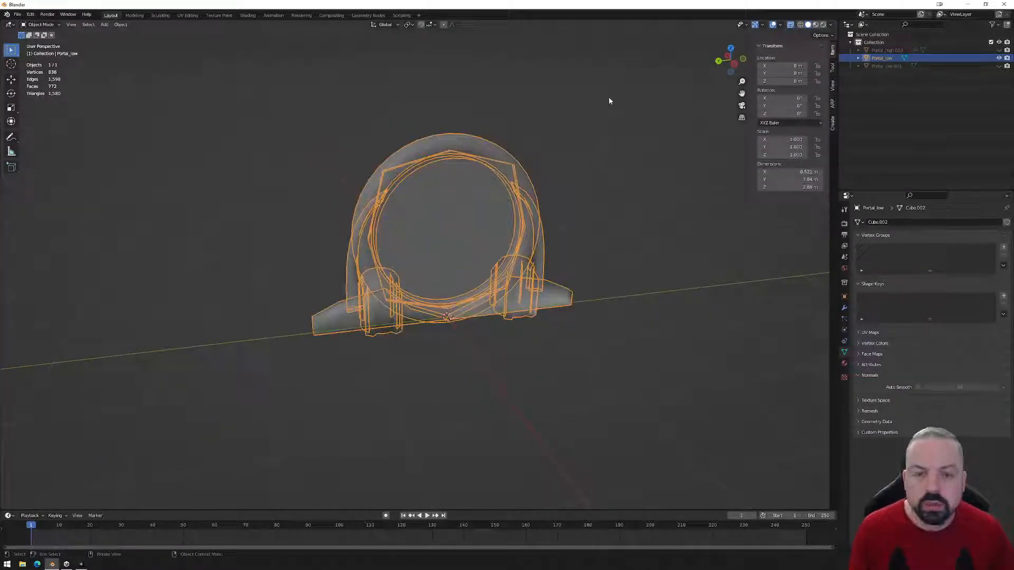
# - Hide the face normals display in Edit Mode and return to Object Mode
pyautogui.click(781, 25)
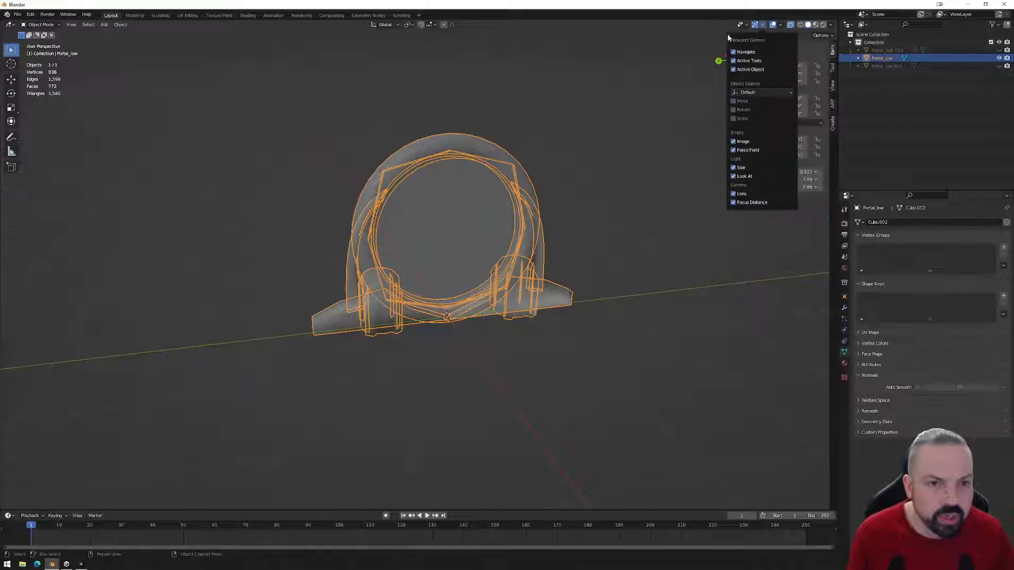
pyautogui.press('Tab')
pyautogui.click(779, 25)
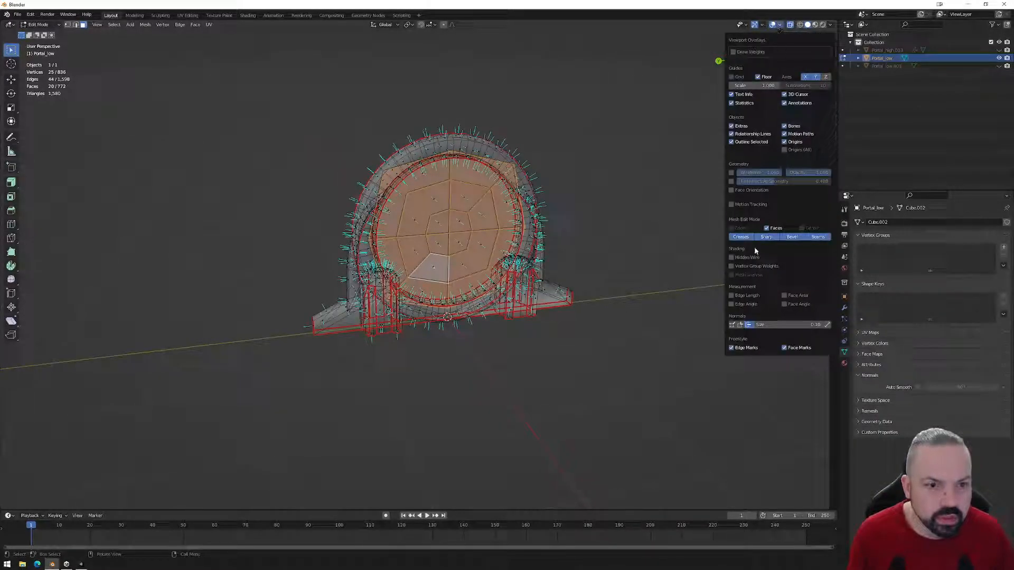
pyautogui.click(749, 324)
pyautogui.press('Tab')
pyautogui.moveTo(626, 286); pyautogui.dragTo(516, 209, button='middle')
# - Start an FBX export and browse to the Models folder under _AddYourArtHere in the desktop's SpaceStarter-main project
pyautogui.click(17, 14)
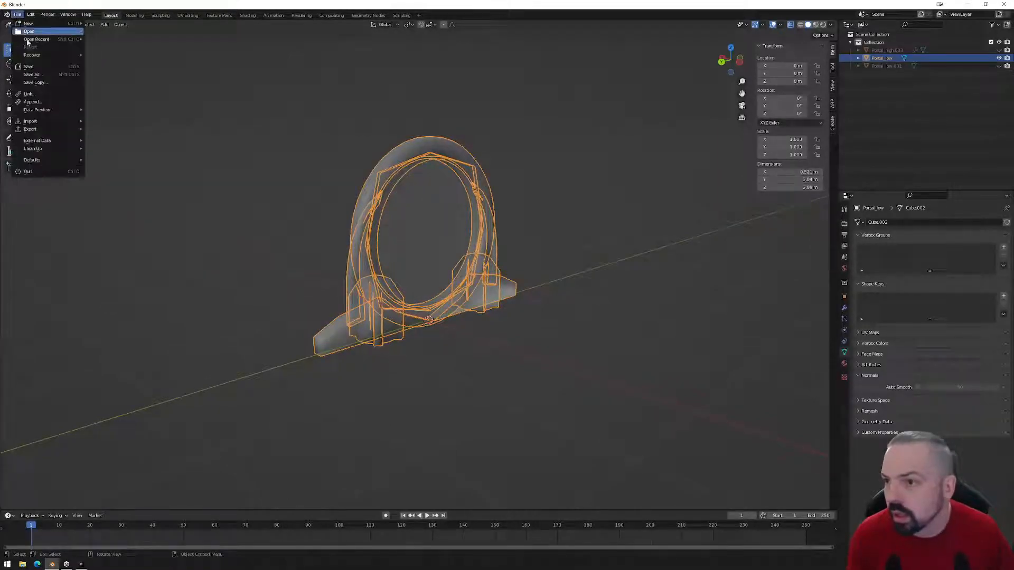
pyautogui.moveTo(34, 129)
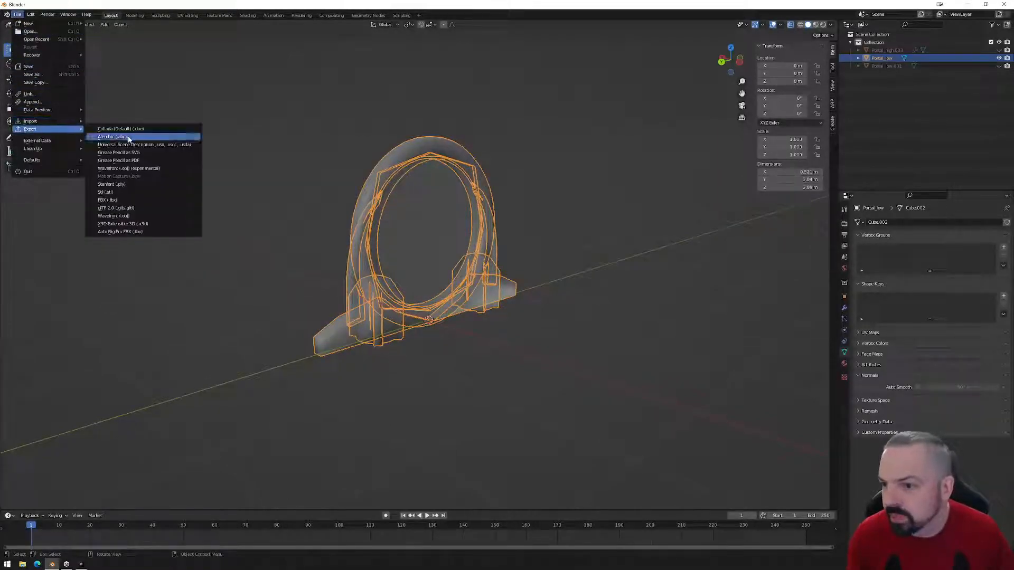
pyautogui.click(124, 201)
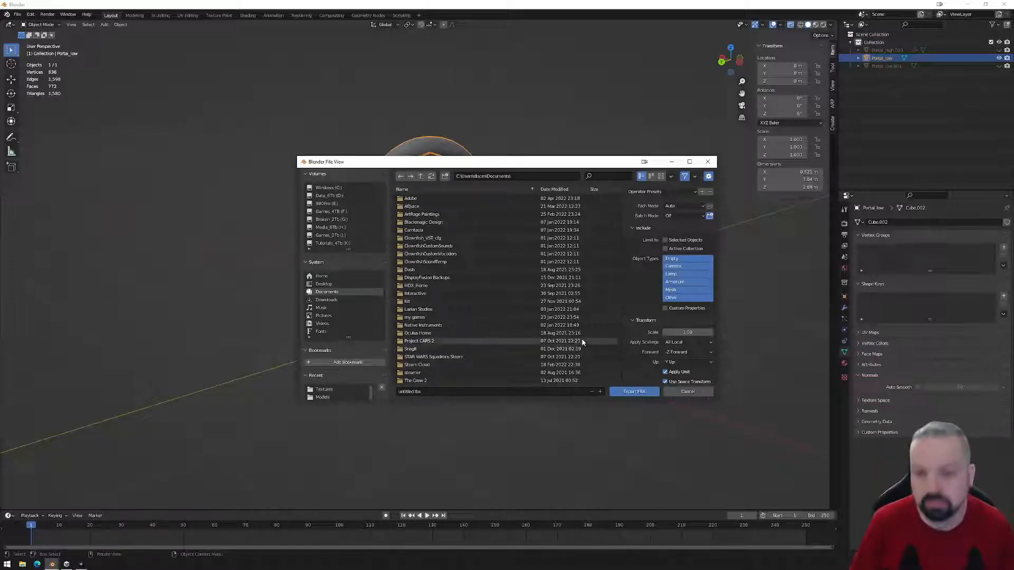
pyautogui.click(332, 198)
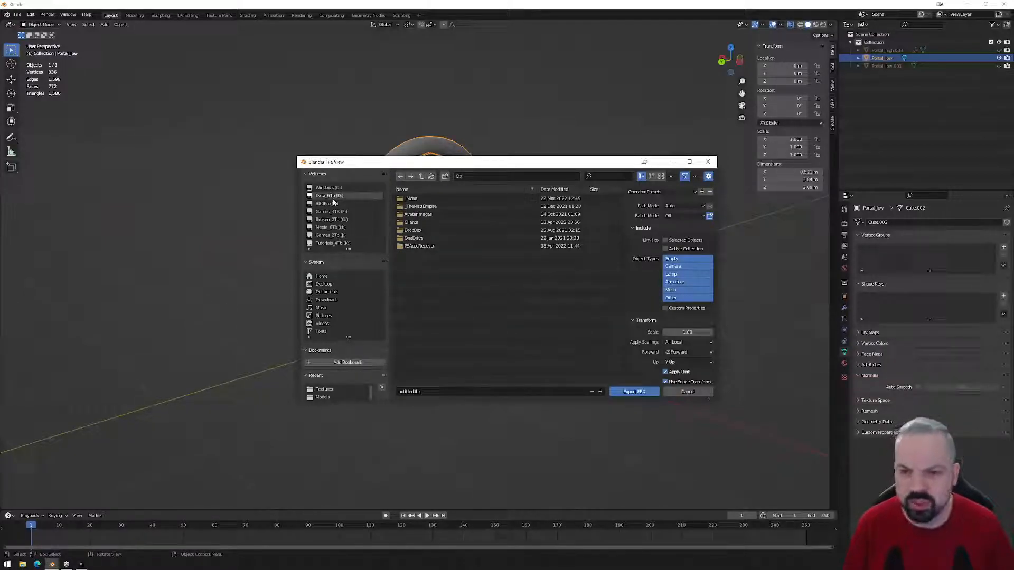
pyautogui.click(436, 199)
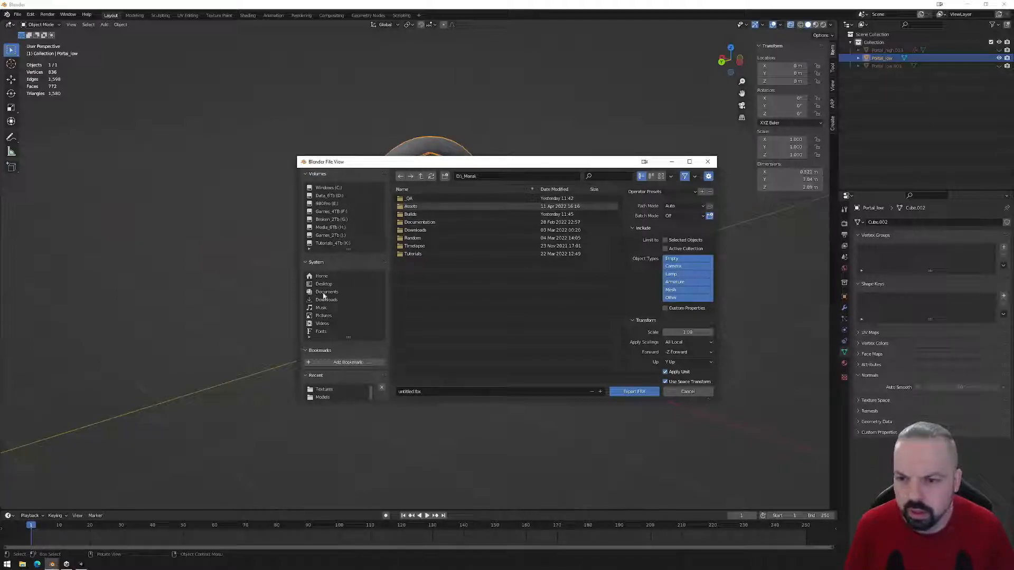
pyautogui.click(324, 284)
pyautogui.click(420, 206)
pyautogui.click(419, 205)
pyautogui.click(423, 200)
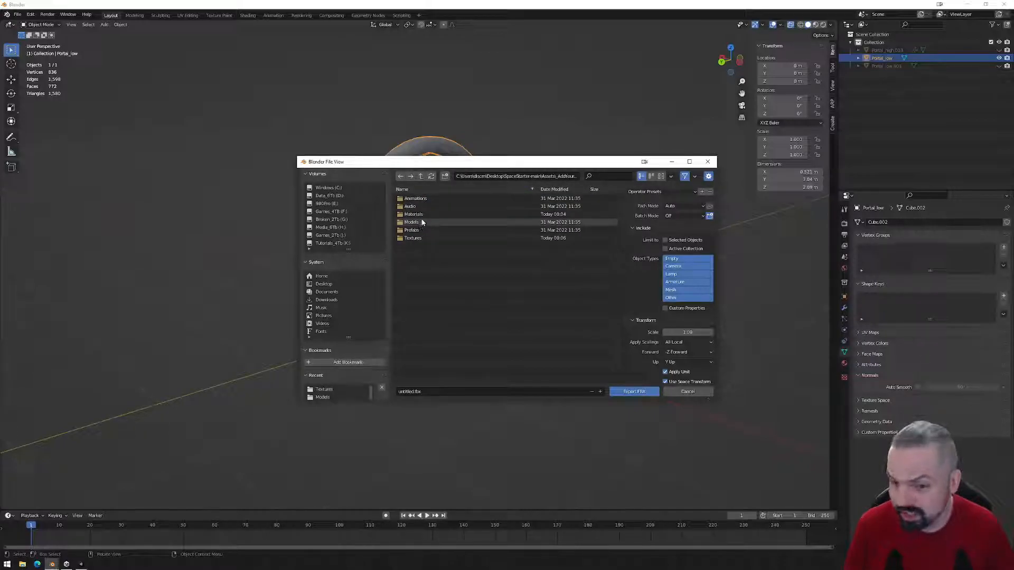
pyautogui.click(421, 222)
# - Name the export file Portal_01.fbx
pyautogui.click(418, 391)
pyautogui.click(411, 392)
pyautogui.doubleClick(412, 391)
pyautogui.write('Portal_01')
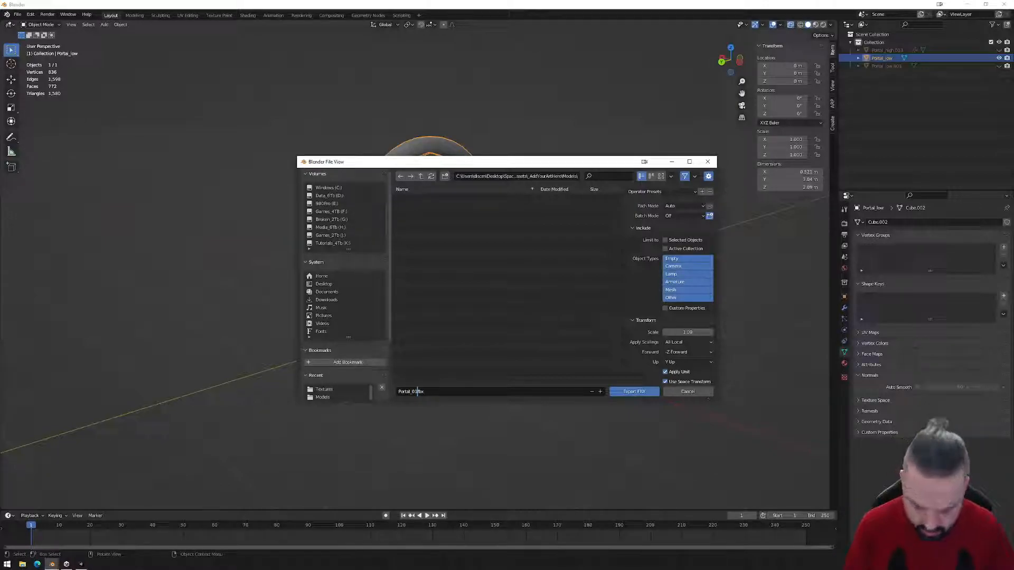
pyautogui.press('End')
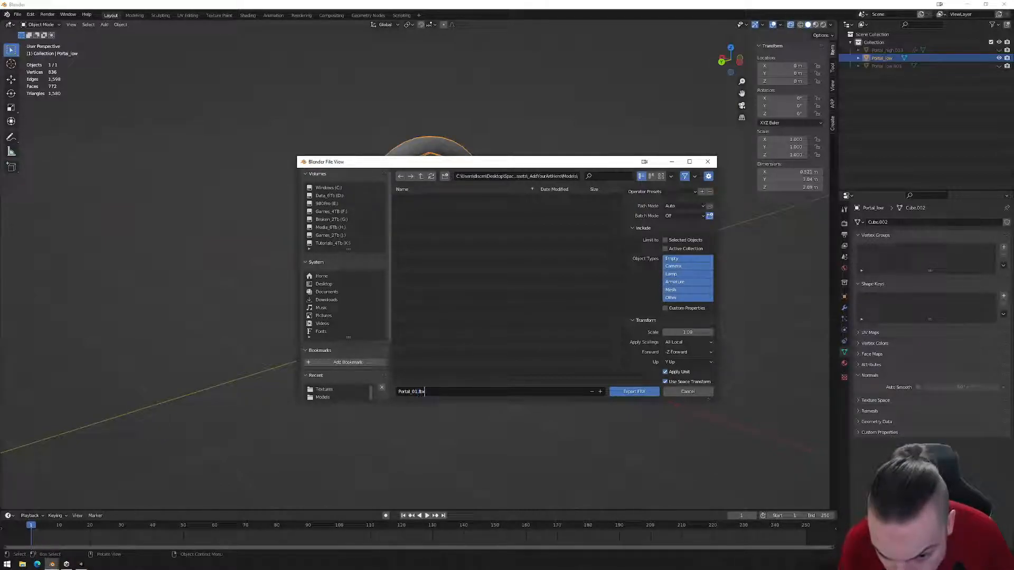
# - Limit the export to selected objects, enable Apply Transform, and export the FBX
pyautogui.click(665, 240)
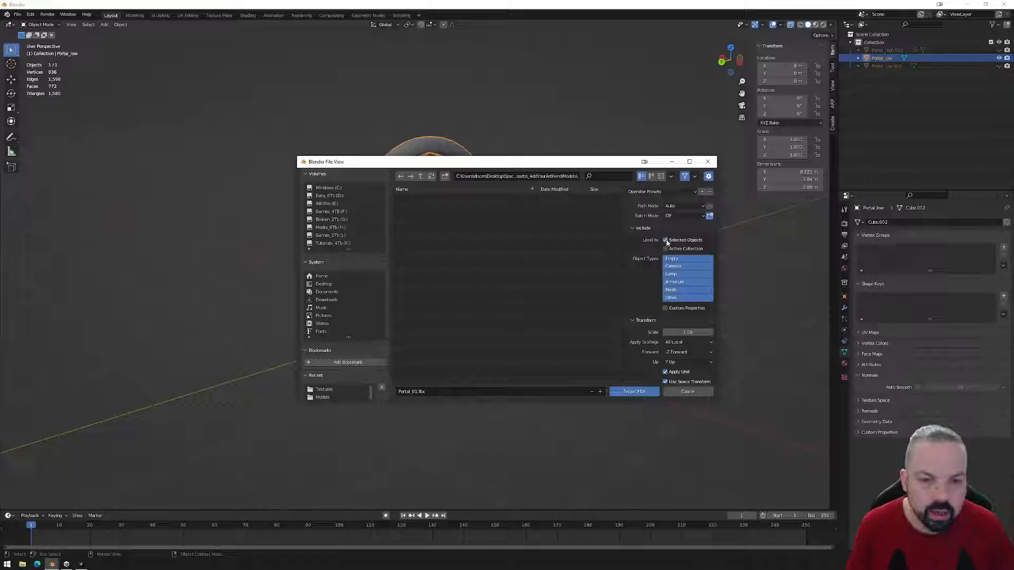
pyautogui.scroll(-2, 657, 349)
pyautogui.click(665, 359)
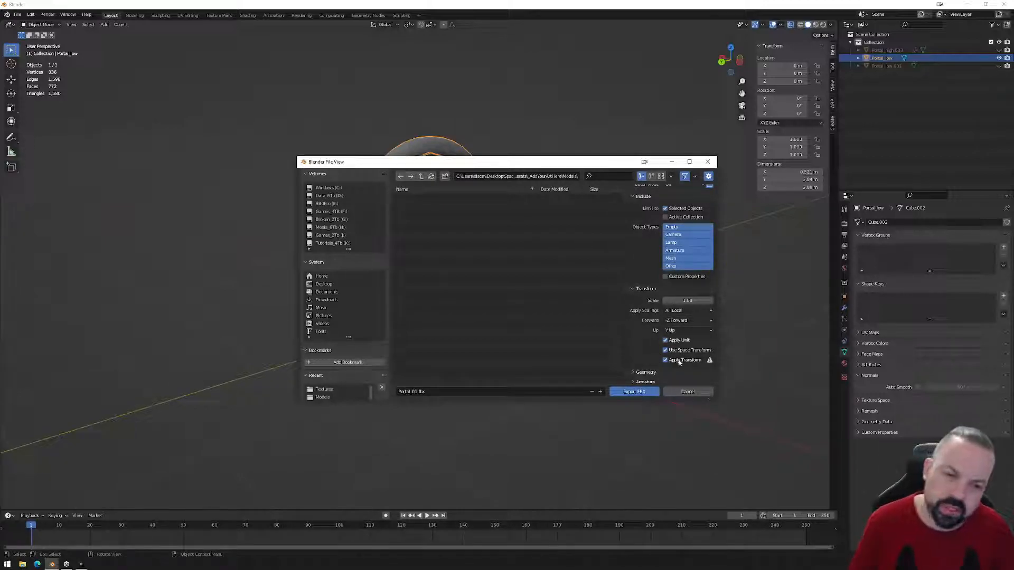
pyautogui.click(637, 391)
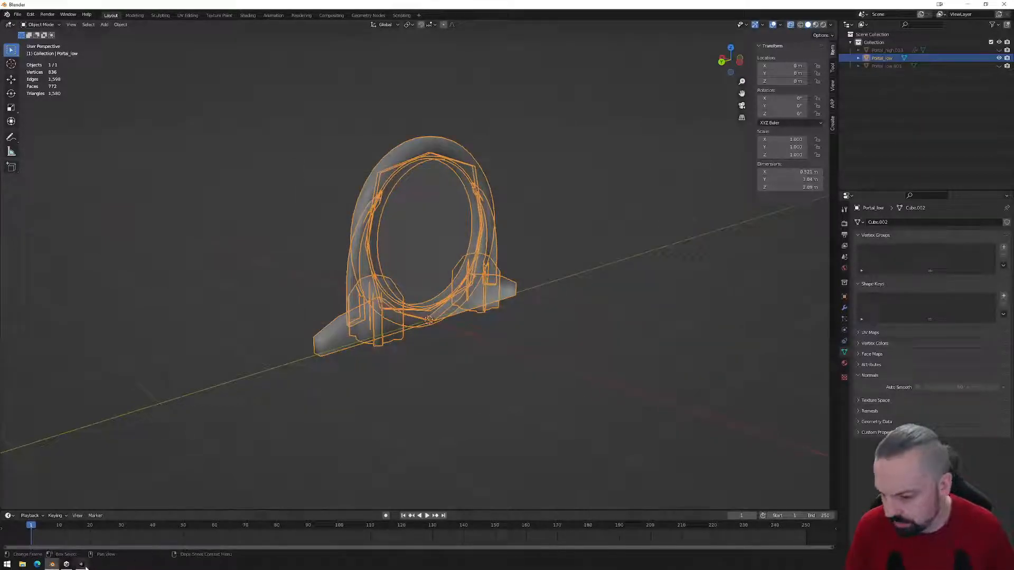
# - Switch to the Unity SpaceStarter project and expand the Space and Assets objects in the scene hierarchy
pyautogui.click(81, 564)
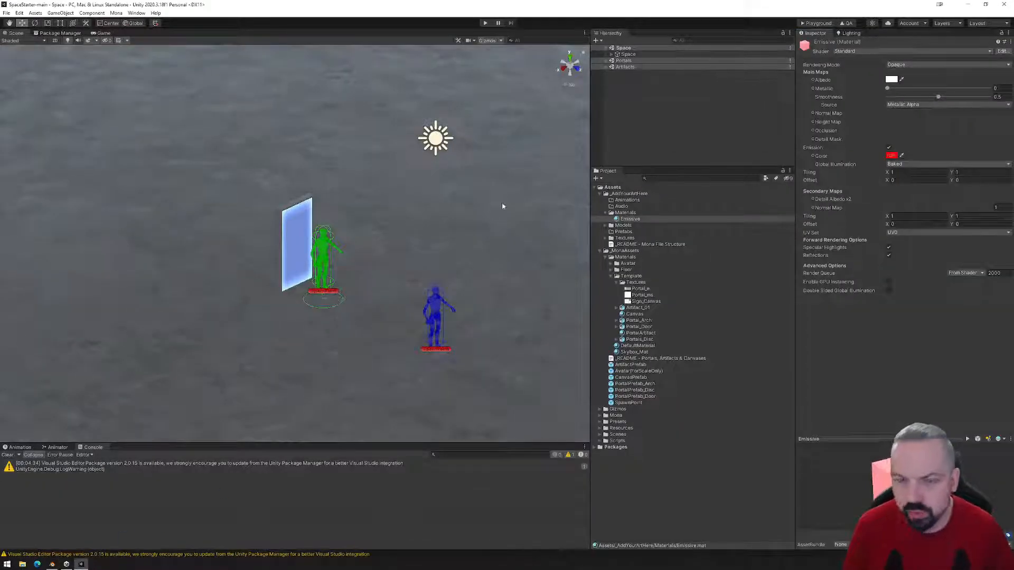
pyautogui.click(611, 54)
pyautogui.click(618, 73)
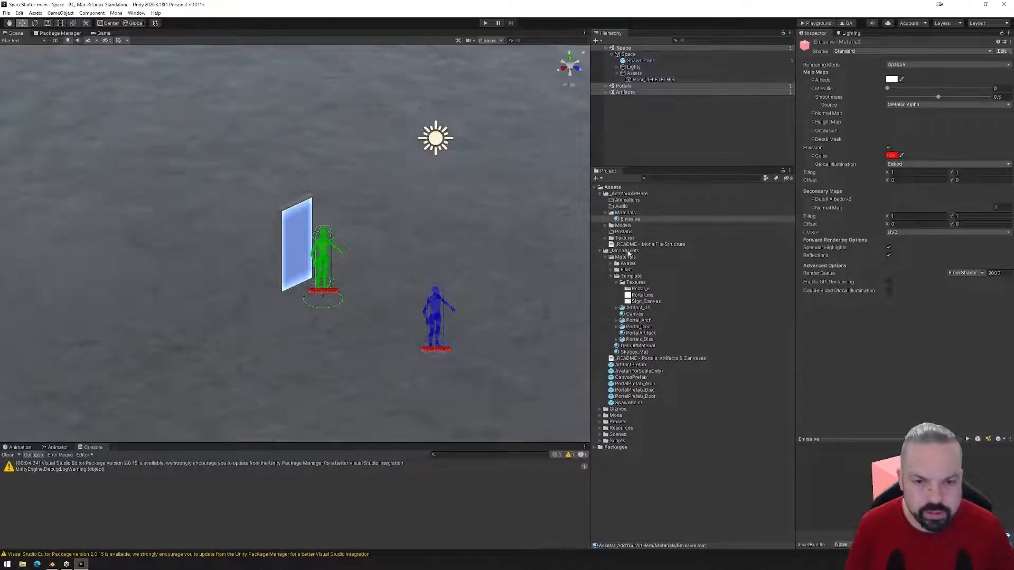
# - Rename the Emissive material in the _AddYourArtHere Materials folder to Portal
pyautogui.click(626, 219)
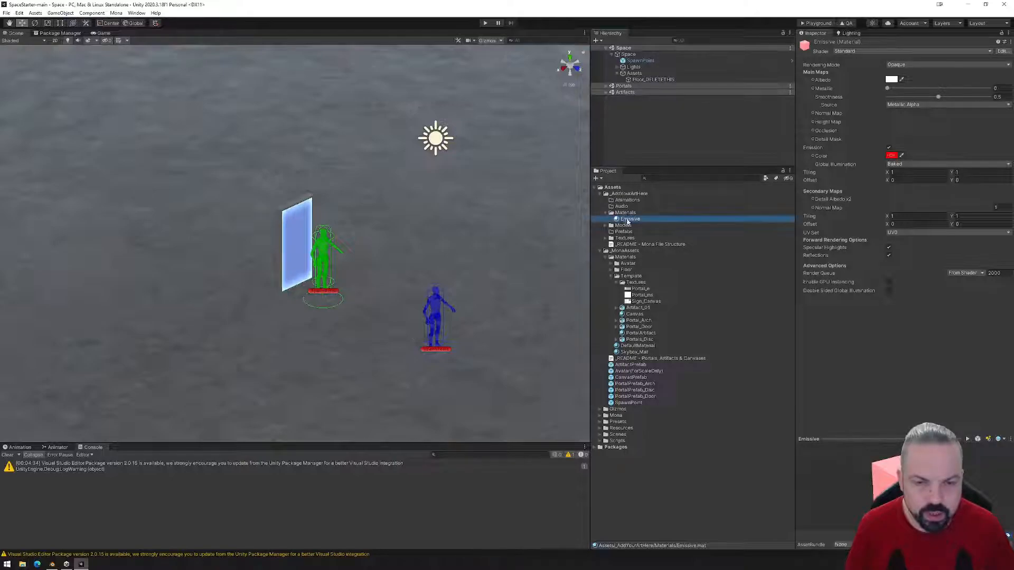
pyautogui.click(629, 220)
pyautogui.write('Portal')
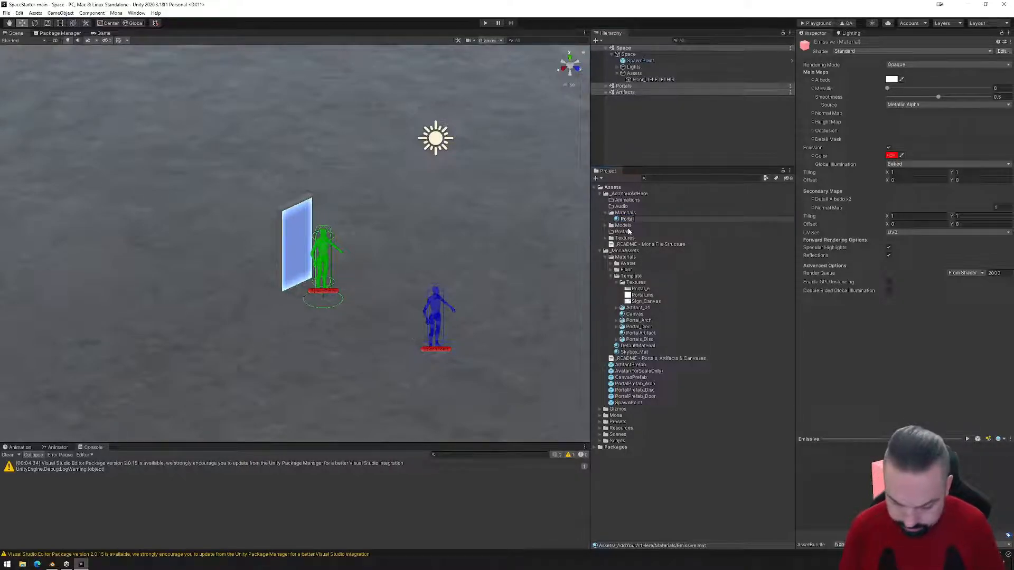
# - Confirm the material rename, assign the Portal_n texture as the Portal material's normal map, and fix its texture import type
pyautogui.press('Return')
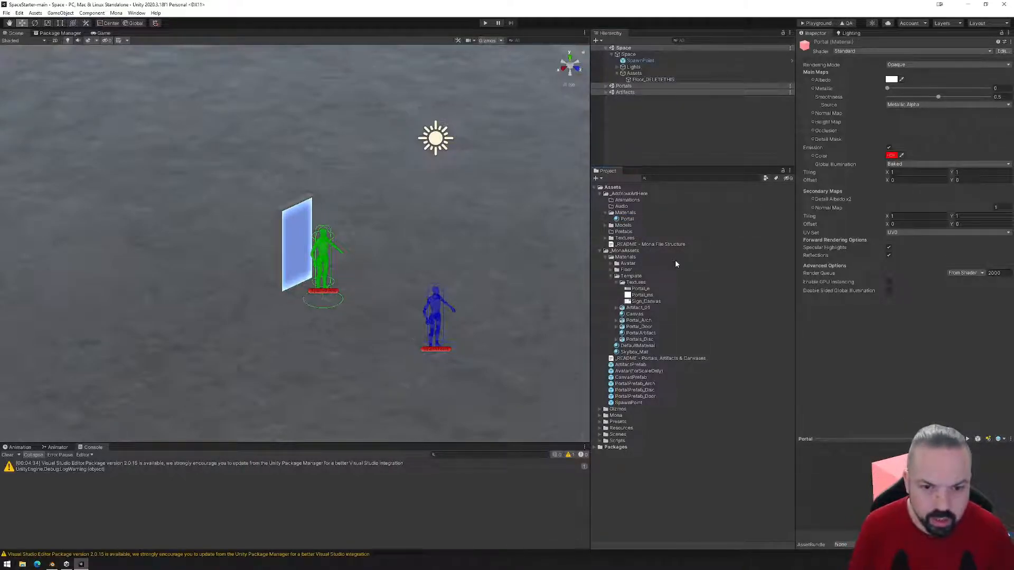
pyautogui.click(610, 276)
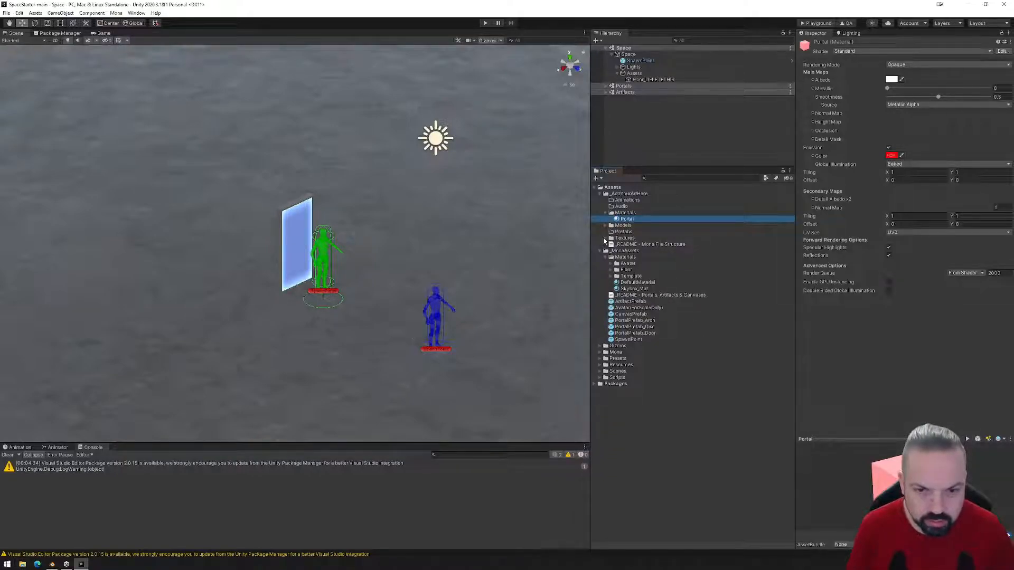
pyautogui.click(605, 238)
pyautogui.moveTo(627, 252); pyautogui.dragTo(809, 79)
pyautogui.moveTo(628, 251); pyautogui.dragTo(808, 114)
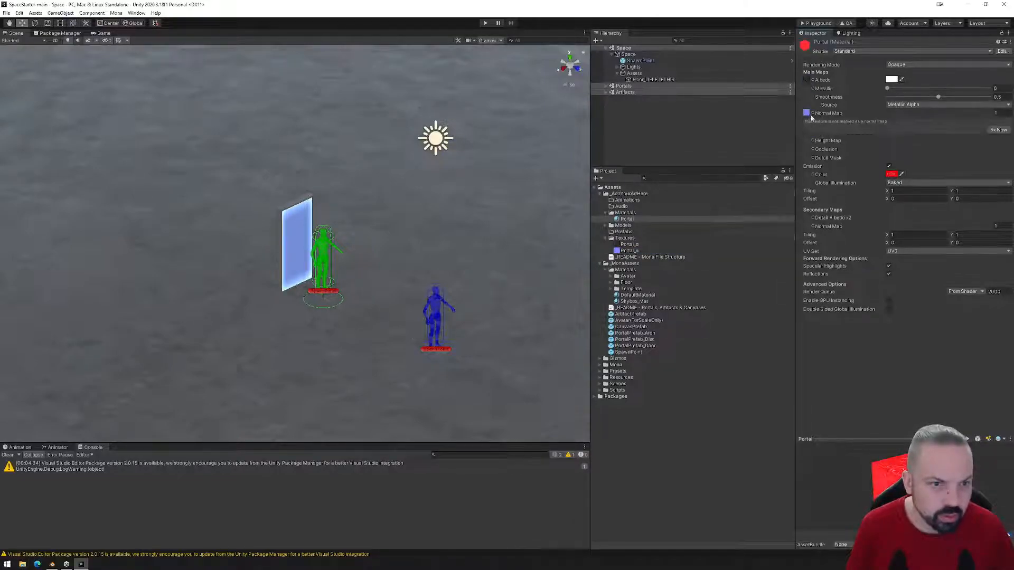
pyautogui.click(997, 130)
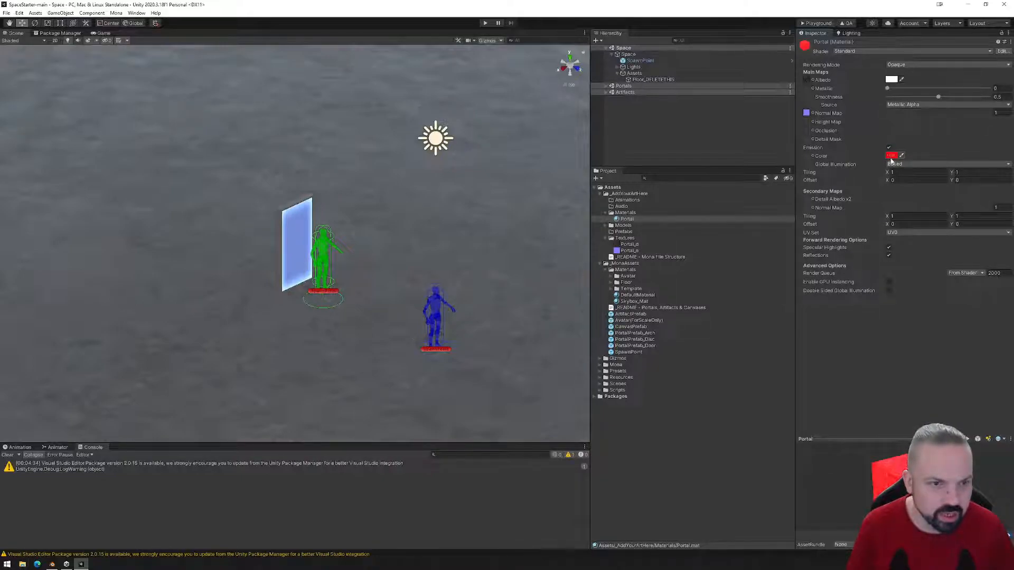
# - Turn off emission on the Portal material
pyautogui.click(891, 157)
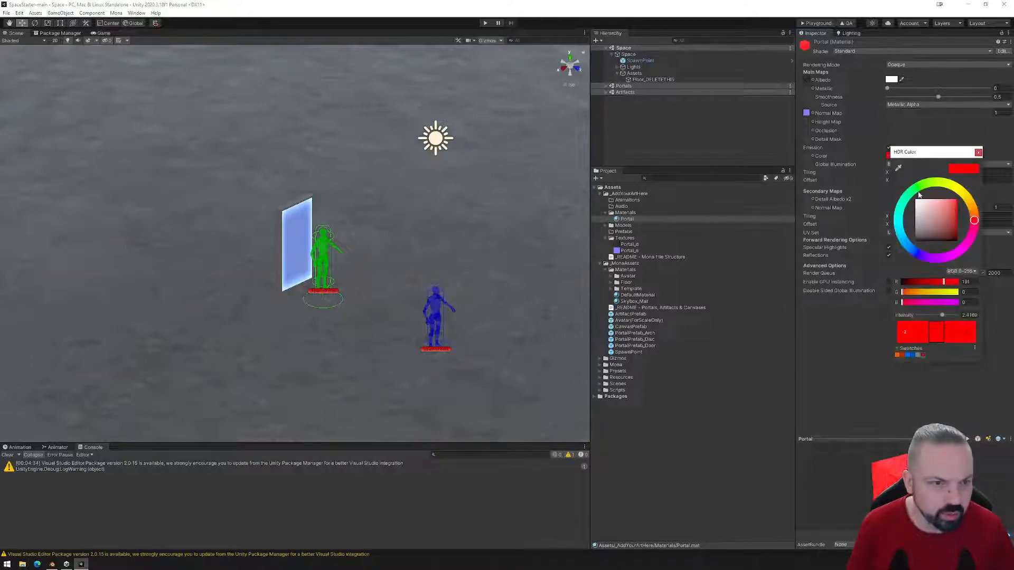
pyautogui.click(978, 153)
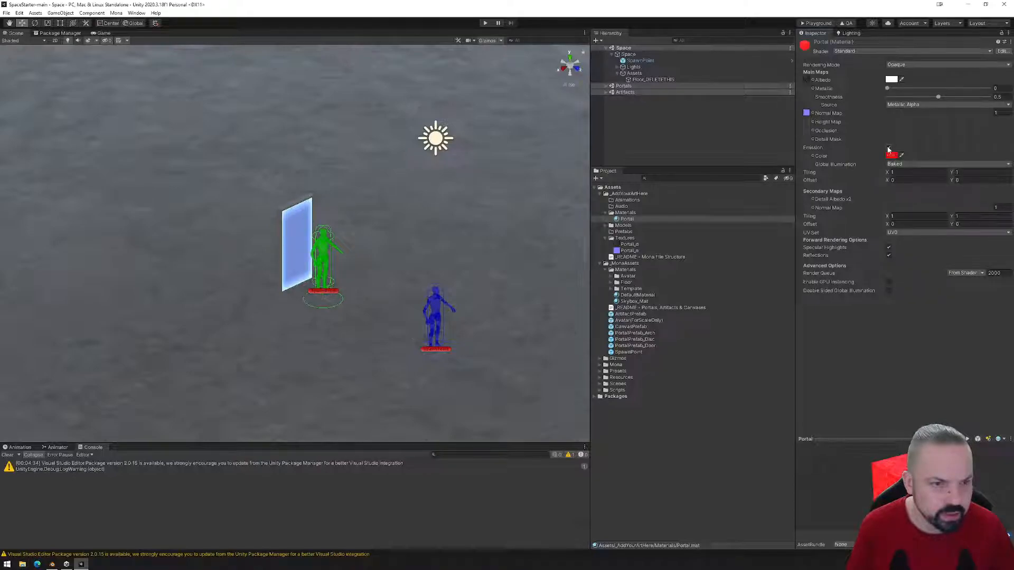
pyautogui.click(888, 147)
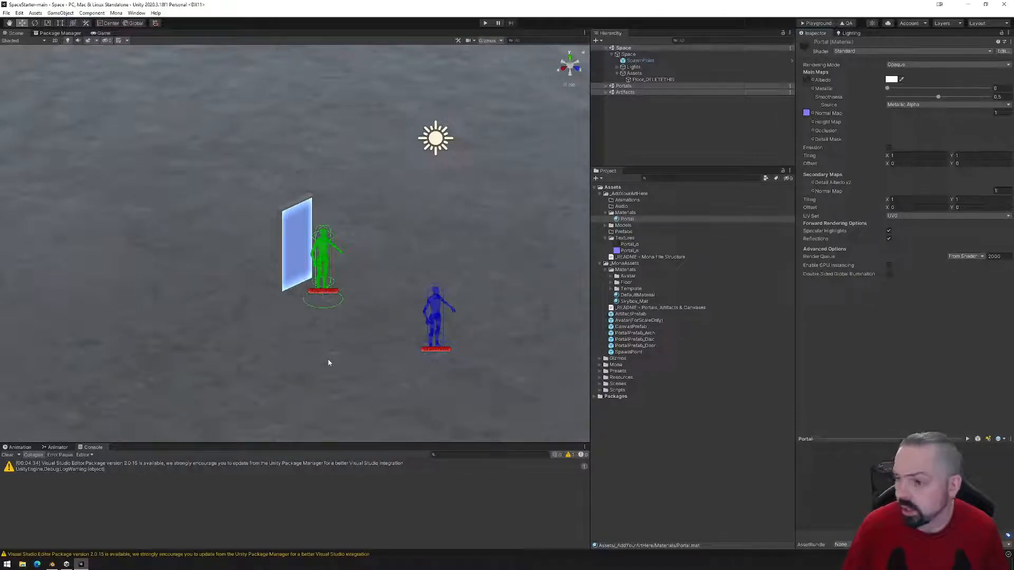
# - Remap the Portal_01 model's embedded material to the Portal material and apply the import settings
pyautogui.click(633, 73)
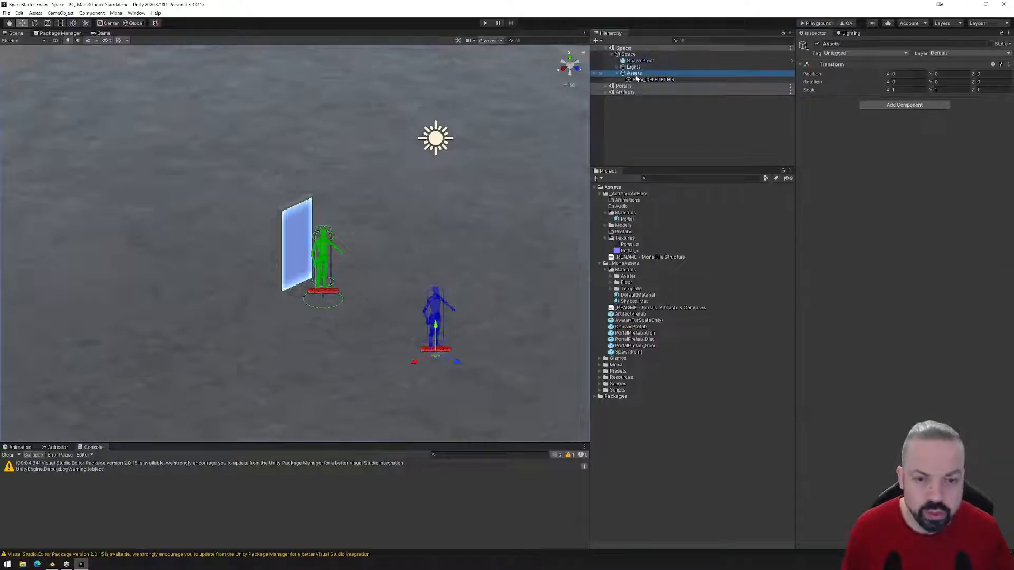
pyautogui.click(623, 219)
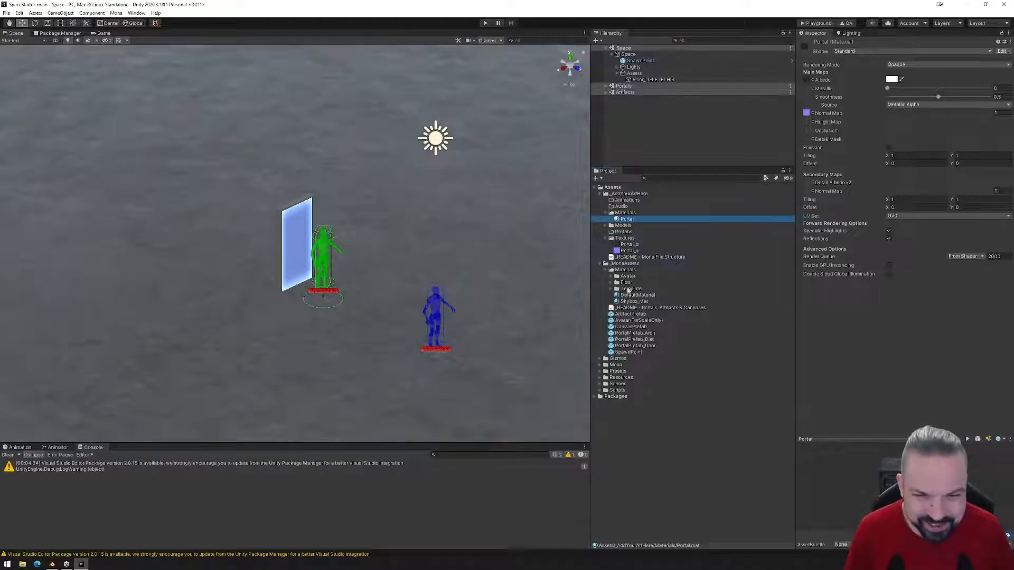
pyautogui.click(606, 225)
pyautogui.click(622, 233)
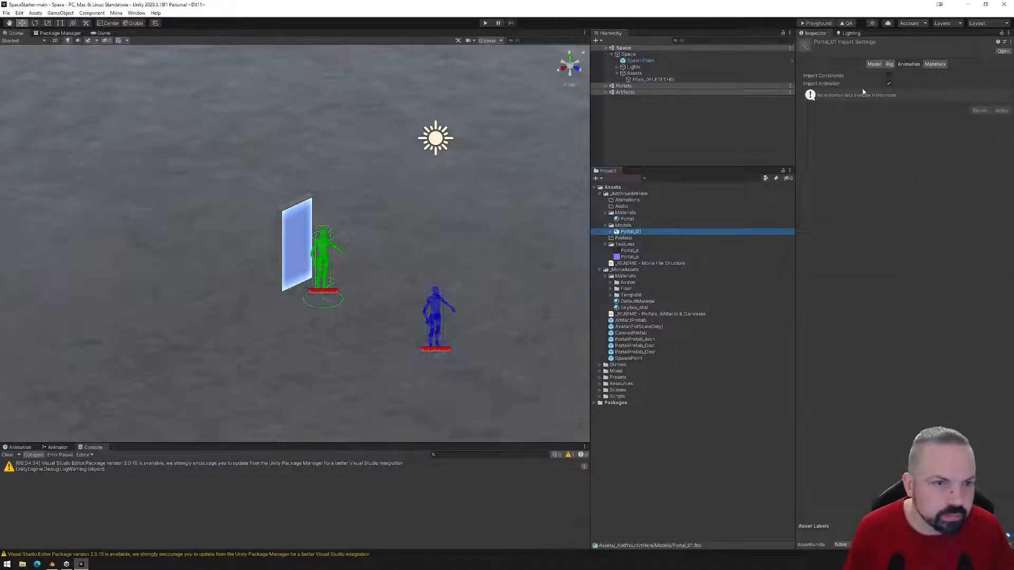
pyautogui.click(935, 64)
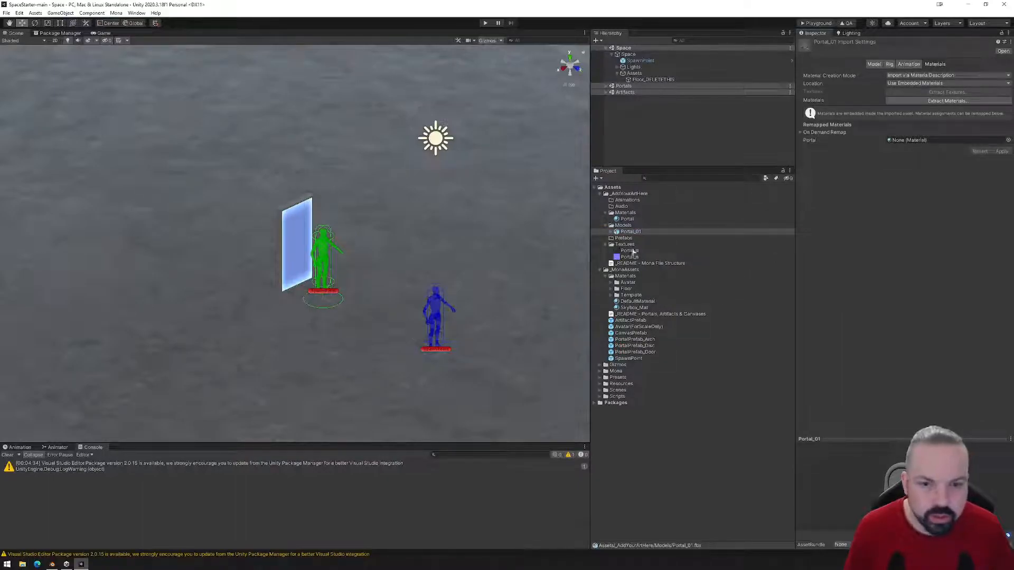
pyautogui.moveTo(626, 219); pyautogui.dragTo(908, 141)
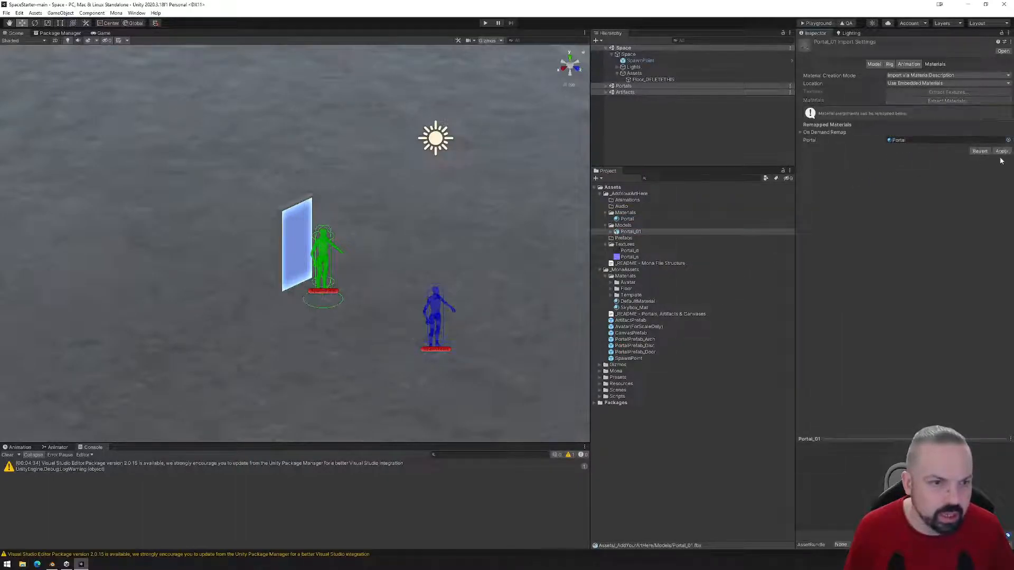
pyautogui.click(1006, 152)
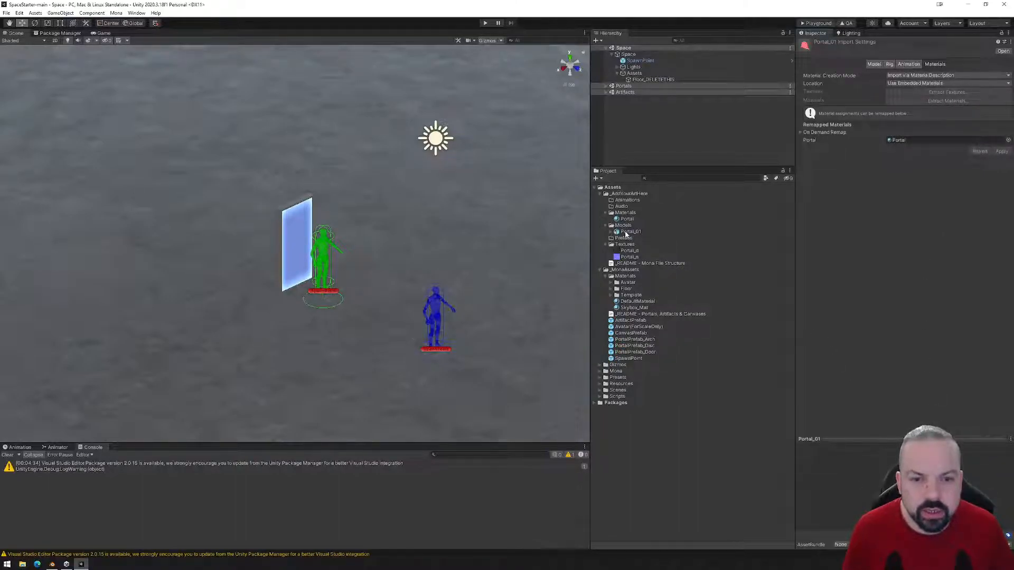
# - Place the Portal_01 model under the Assets object in the scene hierarchy and frame it in the scene view
pyautogui.moveTo(625, 232); pyautogui.dragTo(637, 79)
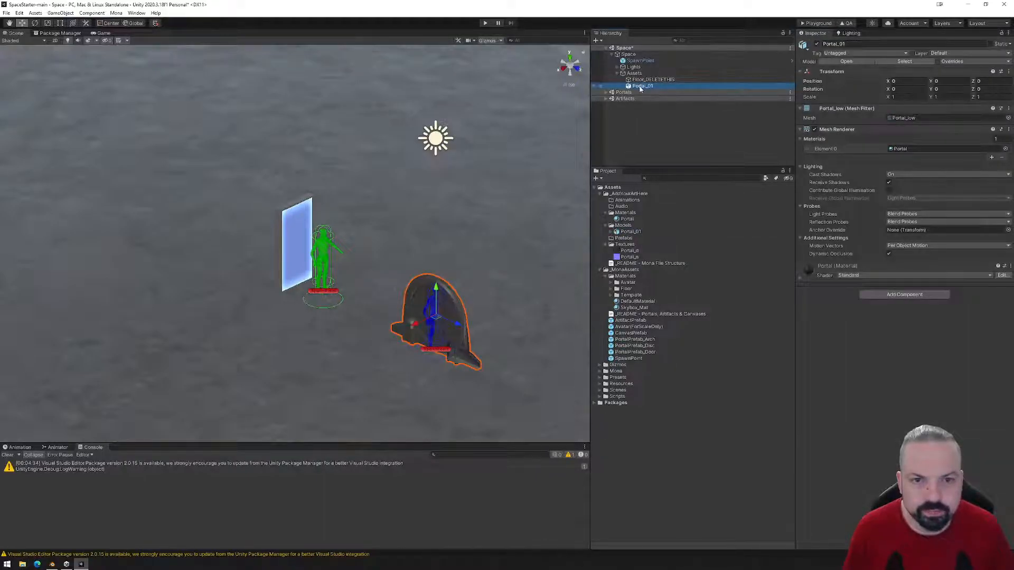
pyautogui.press('f')
pyautogui.keyDown('alt'); pyautogui.moveTo(409, 224); pyautogui.dragTo(433, 272); pyautogui.keyUp('alt')
# - Switch to Blender and display the face normals of the Portal_low mesh in Edit Mode
pyautogui.click(52, 564)
pyautogui.moveTo(437, 352); pyautogui.dragTo(619, 306, button='middle')
pyautogui.press('Tab')
pyautogui.moveTo(291, 97); pyautogui.dragTo(685, 383)
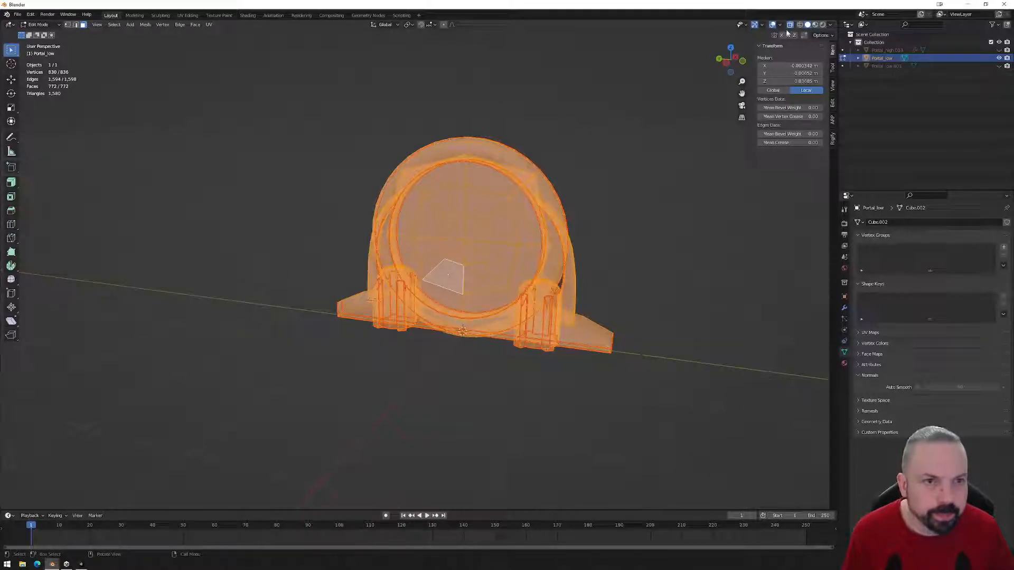
pyautogui.click(780, 25)
pyautogui.click(750, 325)
# - Select the linked pillar, base and arch pieces on one side of the portal, delimited by seam, and flip their normals
pyautogui.moveTo(576, 328); pyautogui.dragTo(615, 333, button='middle')
pyautogui.moveTo(661, 367); pyautogui.dragTo(540, 301)
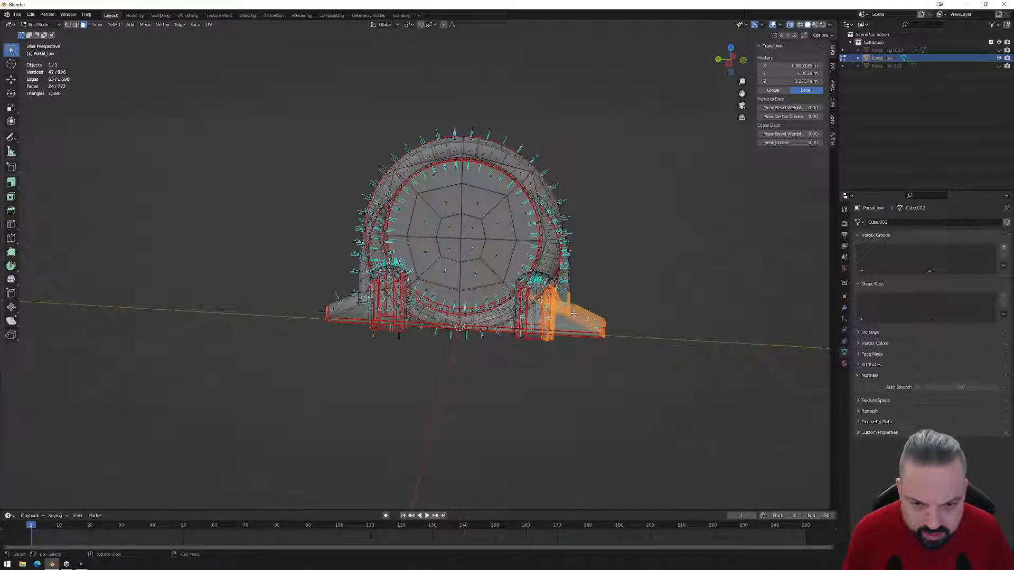
pyautogui.hotkey('ctrl', 'l')
pyautogui.moveTo(590, 319); pyautogui.dragTo(551, 401, button='middle')
pyautogui.scroll(2, 552, 401)
pyautogui.keyDown('shift'); pyautogui.moveTo(550, 402); pyautogui.dragTo(595, 373); pyautogui.keyUp('shift')
pyautogui.moveTo(639, 401); pyautogui.dragTo(438, 407, button='middle')
pyautogui.keyDown('shift'); pyautogui.moveTo(229, 416); pyautogui.dragTo(276, 373); pyautogui.keyUp('shift')
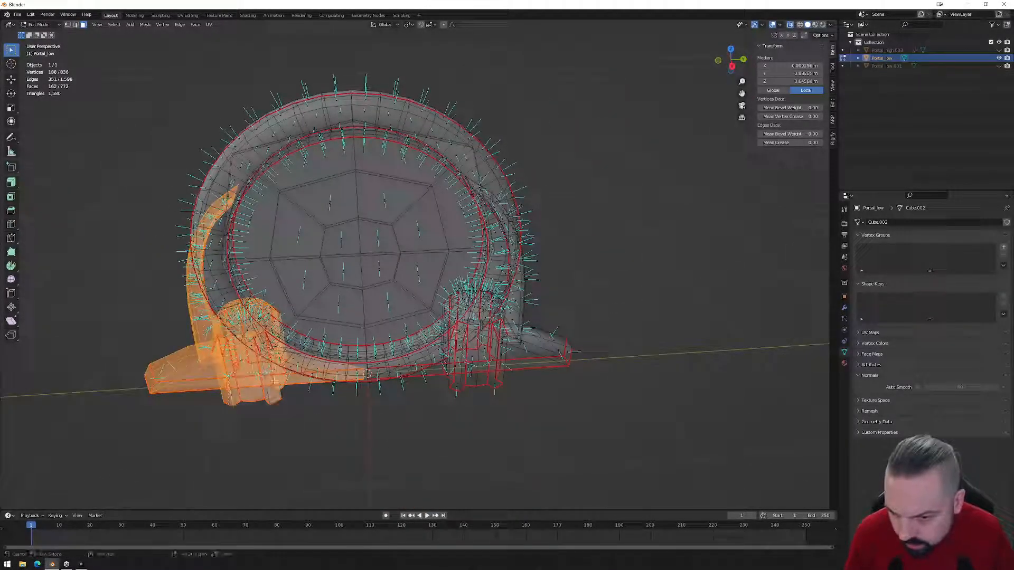
pyautogui.hotkey('ctrl', 'l')
pyautogui.moveTo(276, 399); pyautogui.dragTo(467, 316, button='middle')
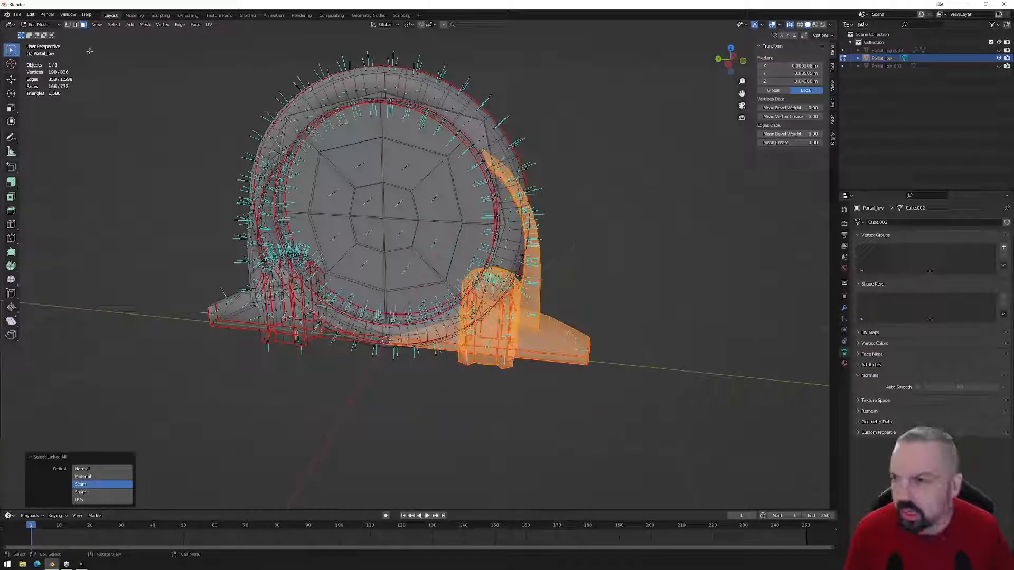
pyautogui.click(145, 24)
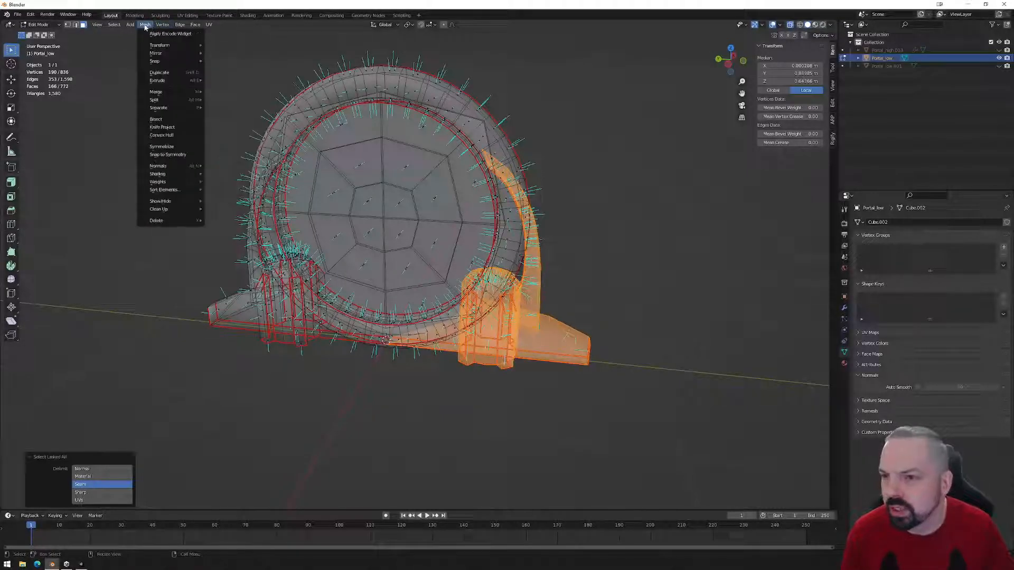
pyautogui.moveTo(162, 166)
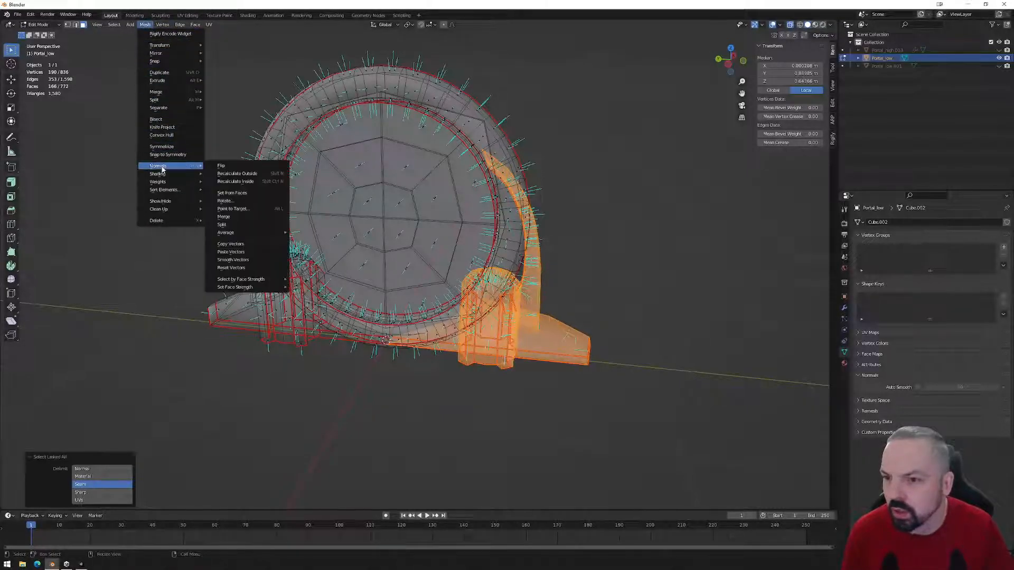
pyautogui.click(221, 167)
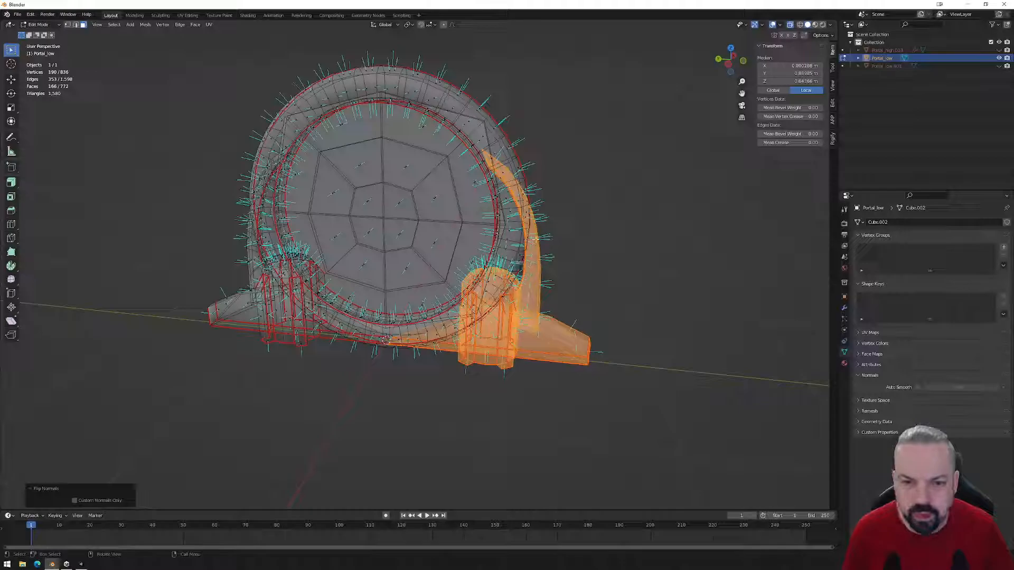
pyautogui.moveTo(576, 232)
pyautogui.mouseDown(button='middle')
pyautogui.moveTo(566, 238)
pyautogui.moveTo(583, 237)
pyautogui.mouseUp(button='middle')
pyautogui.press('Tab')
# - Export Portal_low as FBX again, overwriting Portal_01.fbx in the Models folder
pyautogui.click(17, 14)
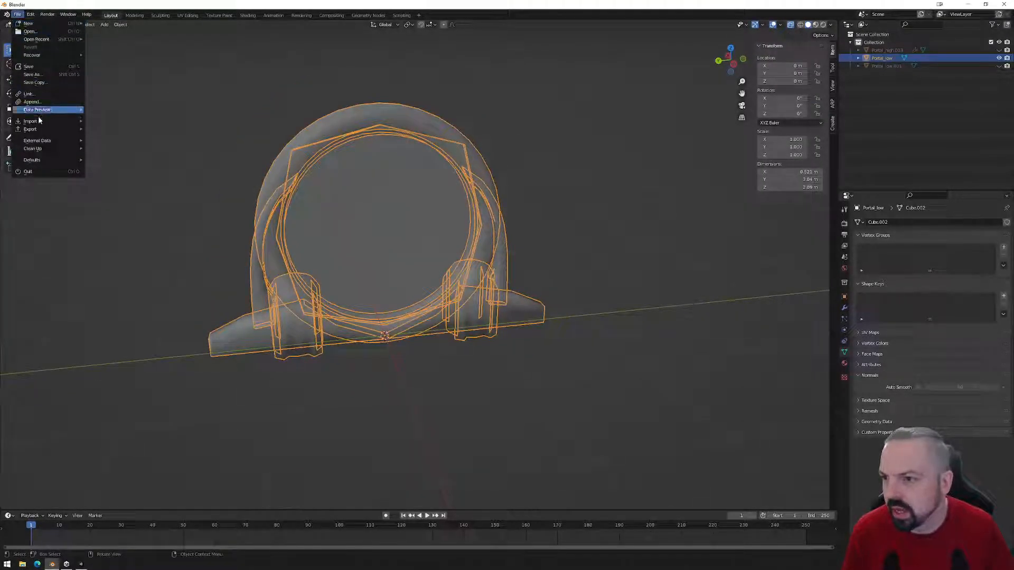
pyautogui.moveTo(36, 130)
pyautogui.click(108, 200)
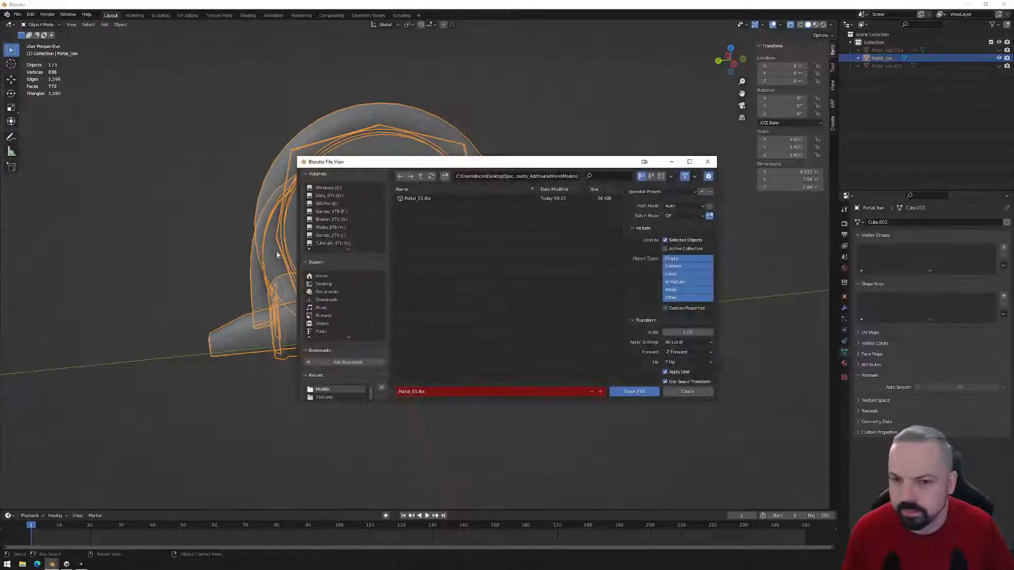
pyautogui.doubleClick(417, 200)
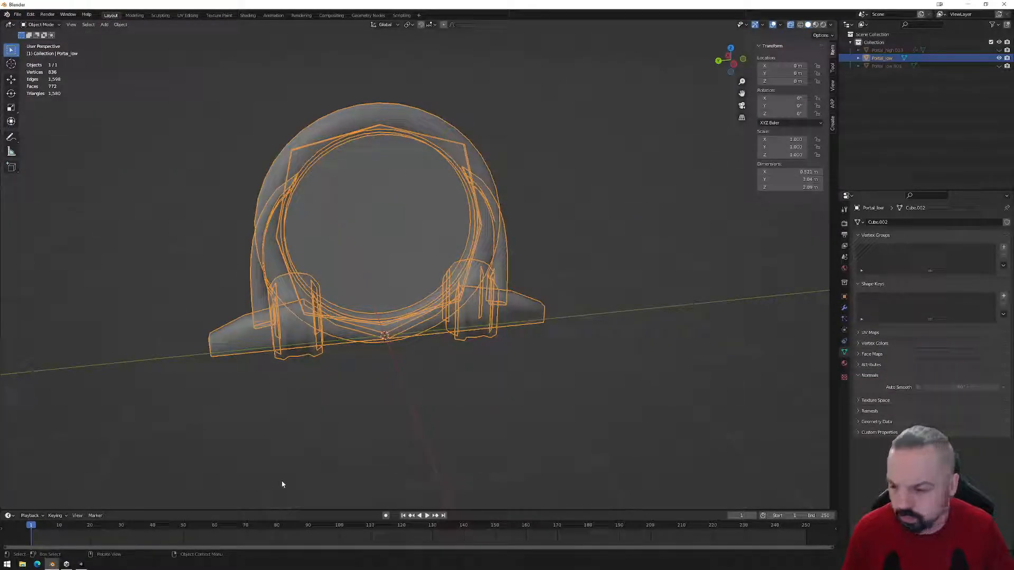
# - Switch to Unity and examine the reimported portal's surfaces from several angles
pyautogui.moveTo(82, 564)
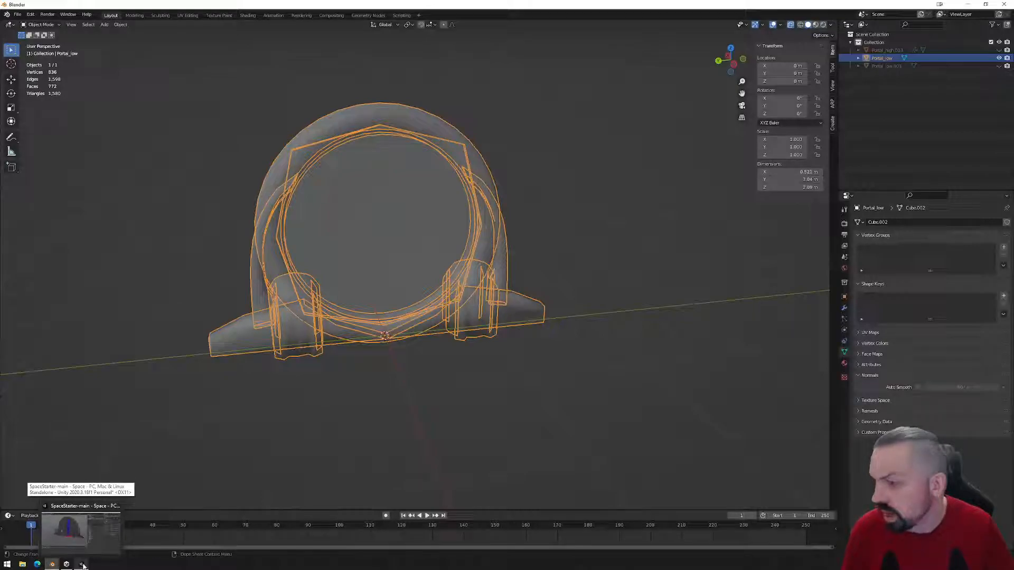
pyautogui.click(86, 565)
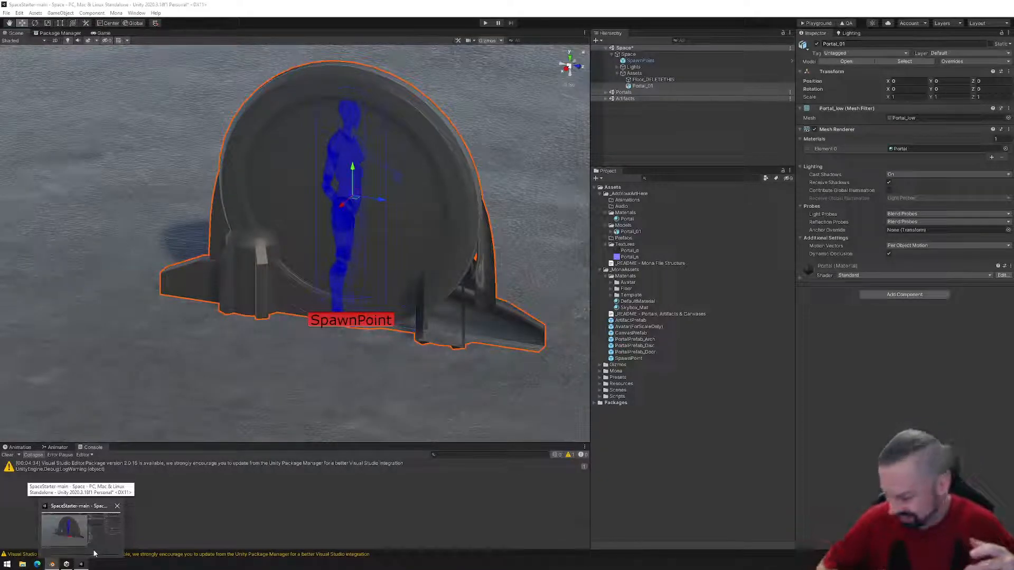
pyautogui.click(51, 563)
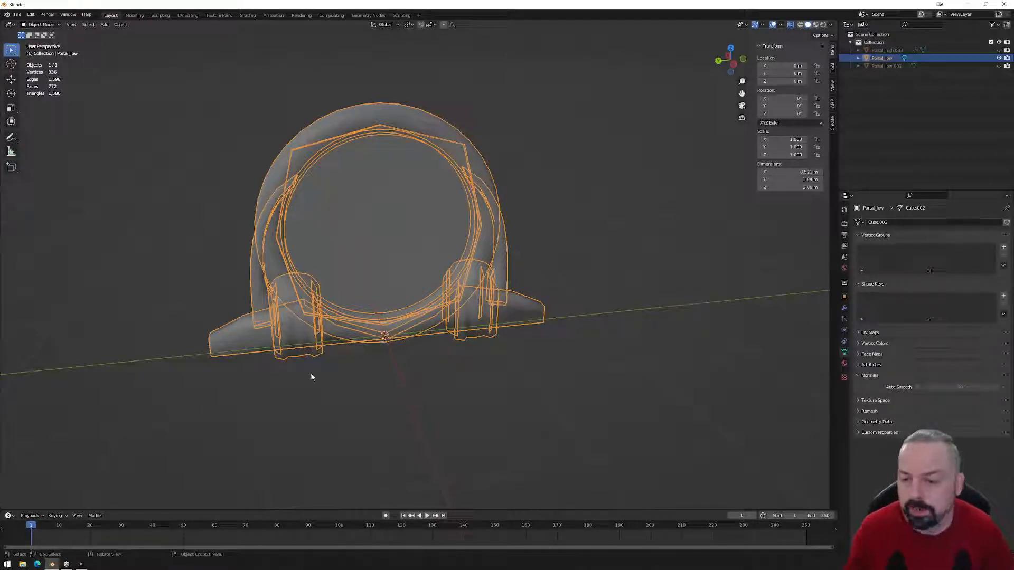
pyautogui.click(81, 563)
pyautogui.moveTo(320, 335); pyautogui.dragTo(293, 348, button='middle')
pyautogui.keyDown('alt'); pyautogui.moveTo(293, 348); pyautogui.dragTo(140, 350); pyautogui.keyUp('alt')
pyautogui.scroll(4, 347, 369)
pyautogui.keyDown('alt'); pyautogui.moveTo(217, 362); pyautogui.dragTo(338, 361); pyautogui.keyUp('alt')
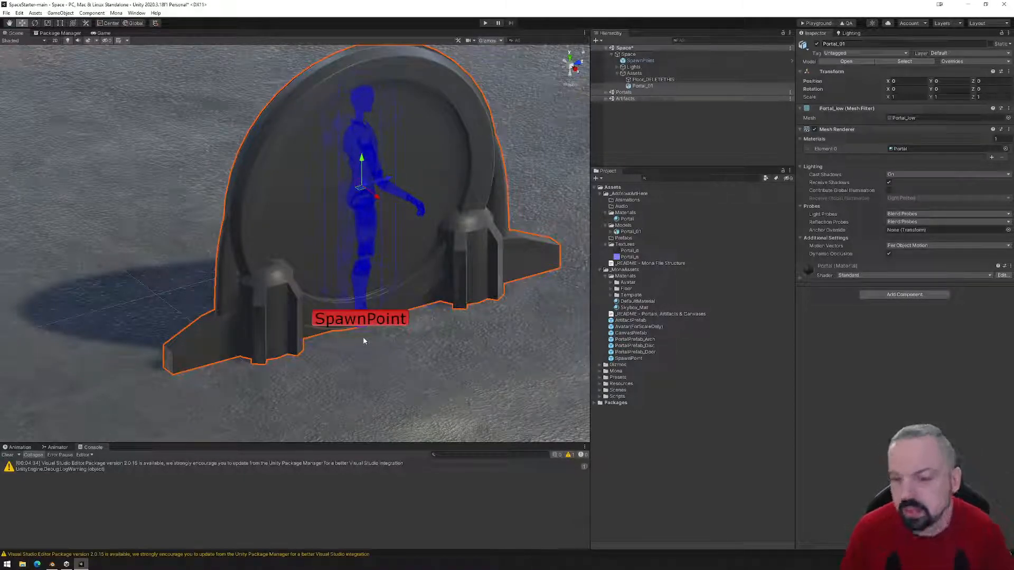
# - Switch to Blender's UV Editing workspace and select all faces of the Portal_low mesh
pyautogui.click(8, 564)
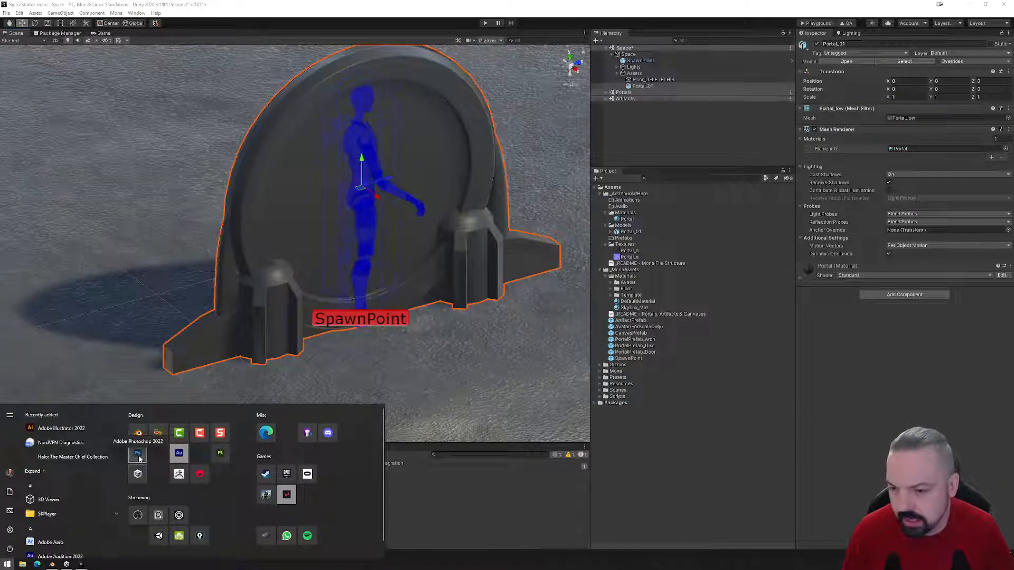
pyautogui.click(52, 563)
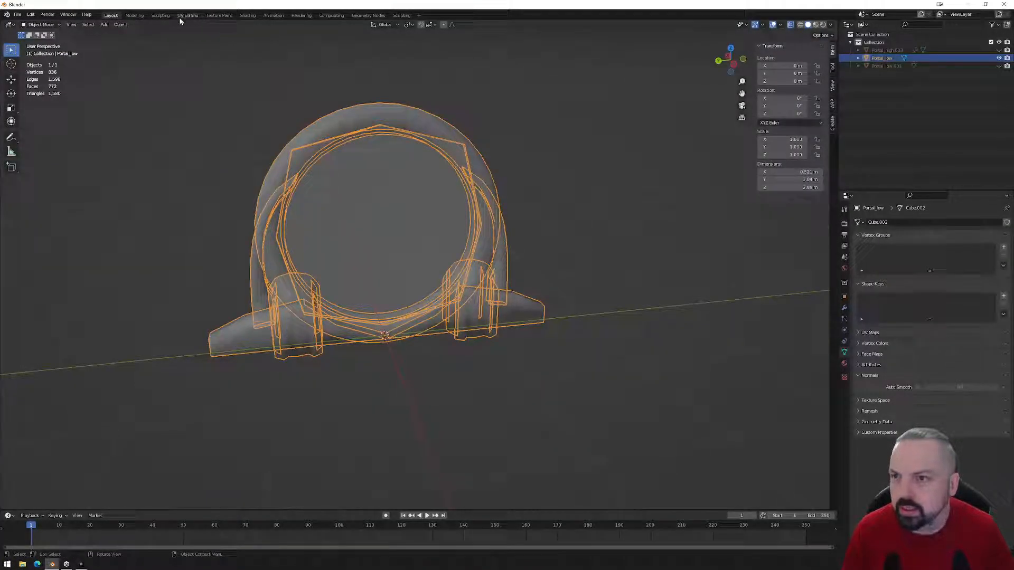
pyautogui.click(248, 15)
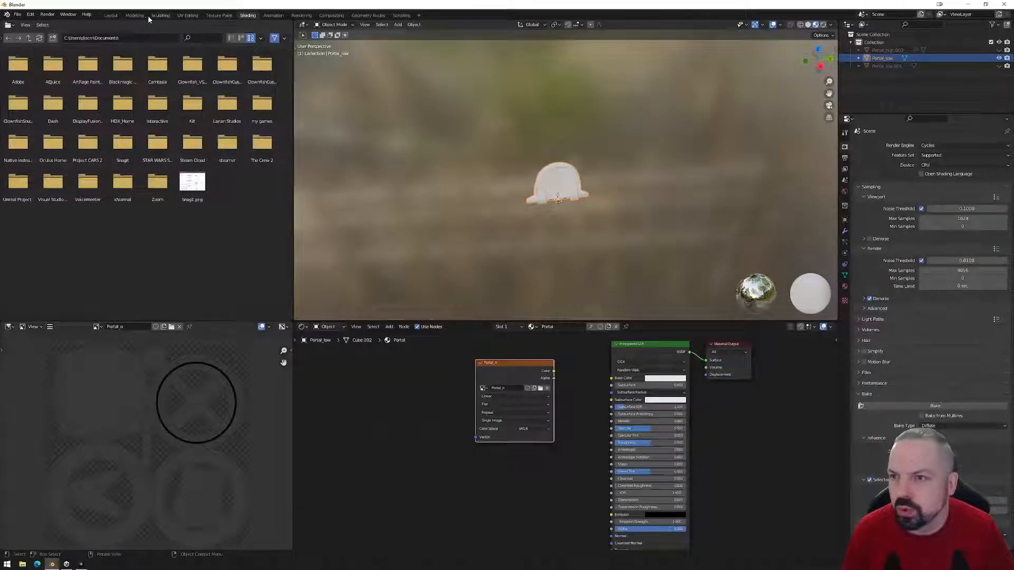
pyautogui.click(179, 15)
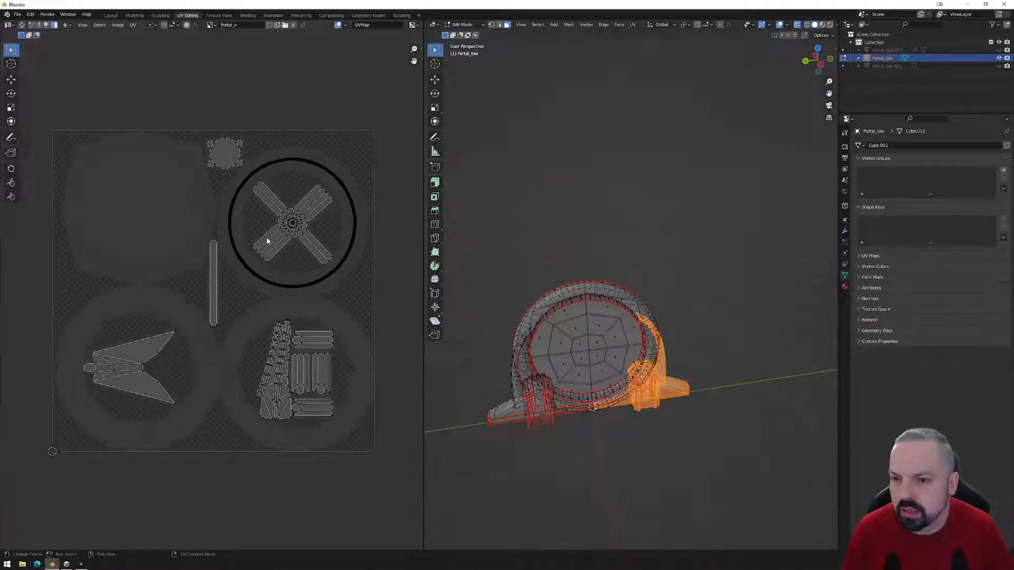
pyautogui.moveTo(466, 228); pyautogui.dragTo(772, 466)
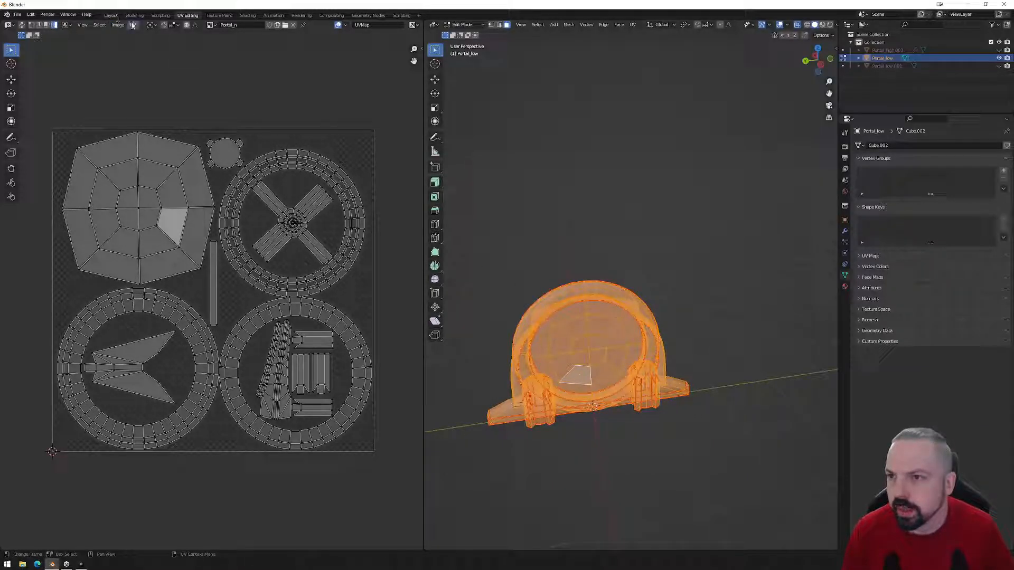
# - Export the UV layout as Portal_UV.png into the SpaceStarter-main project's Assets/_AddYourArtHere/Textures folder
pyautogui.click(133, 25)
pyautogui.click(166, 234)
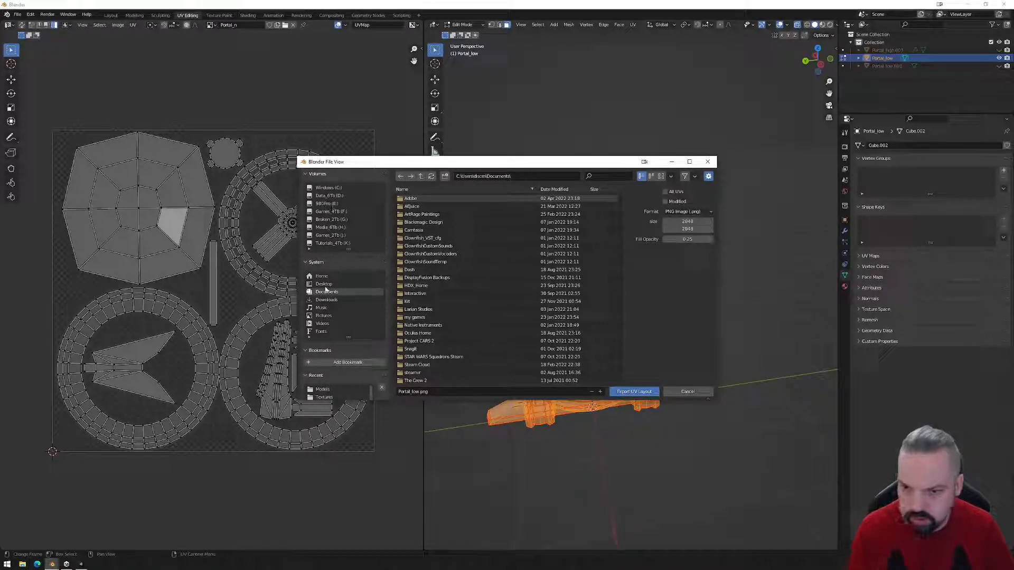
pyautogui.click(323, 284)
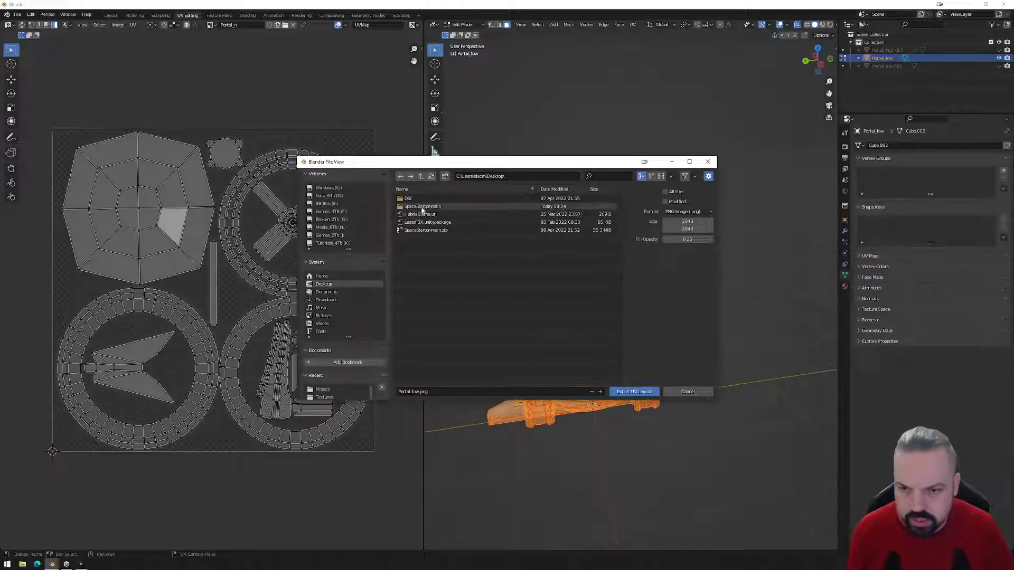
pyautogui.doubleClick(422, 207)
pyautogui.doubleClick(412, 206)
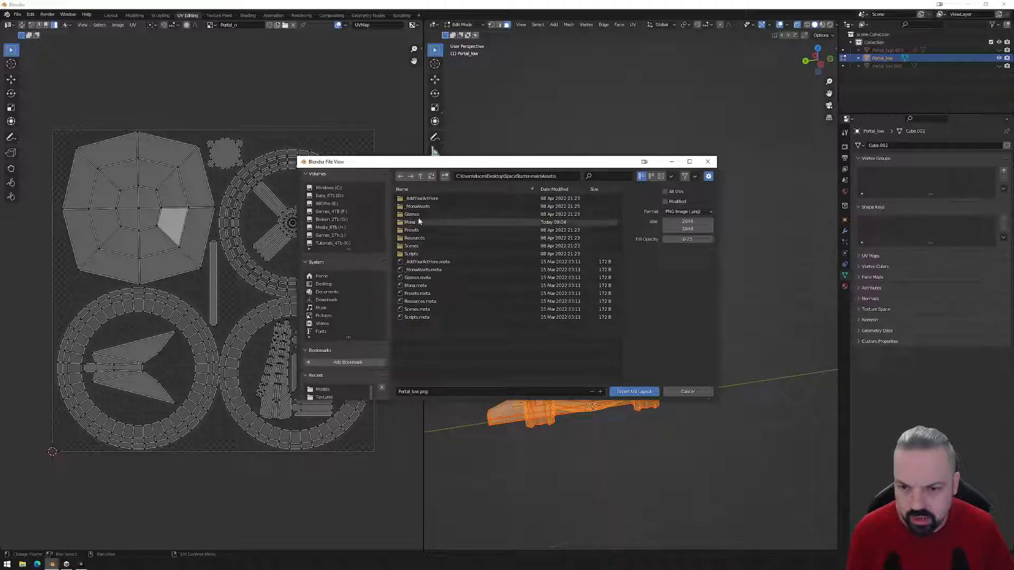
pyautogui.doubleClick(417, 199)
pyautogui.doubleClick(420, 238)
pyautogui.click(434, 392)
pyautogui.moveTo(419, 391); pyautogui.dragTo(397, 391)
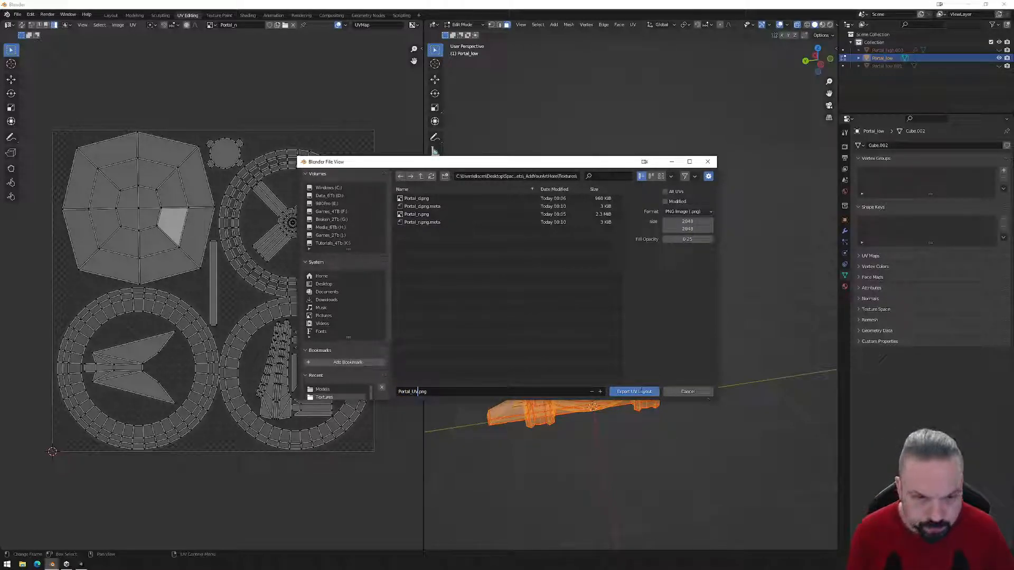
pyautogui.click(639, 391)
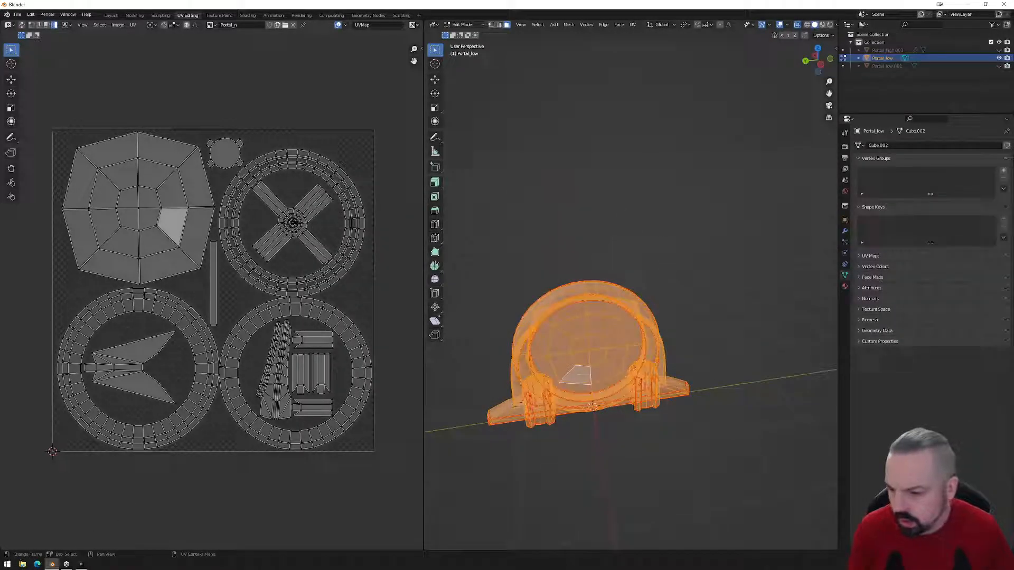
# - Launch Photoshop and open Portal_UV.png from the SpaceStarter-main project's Assets/_AddYourArtHere/Textures folder
pyautogui.click(7, 564)
pyautogui.press('Escape')
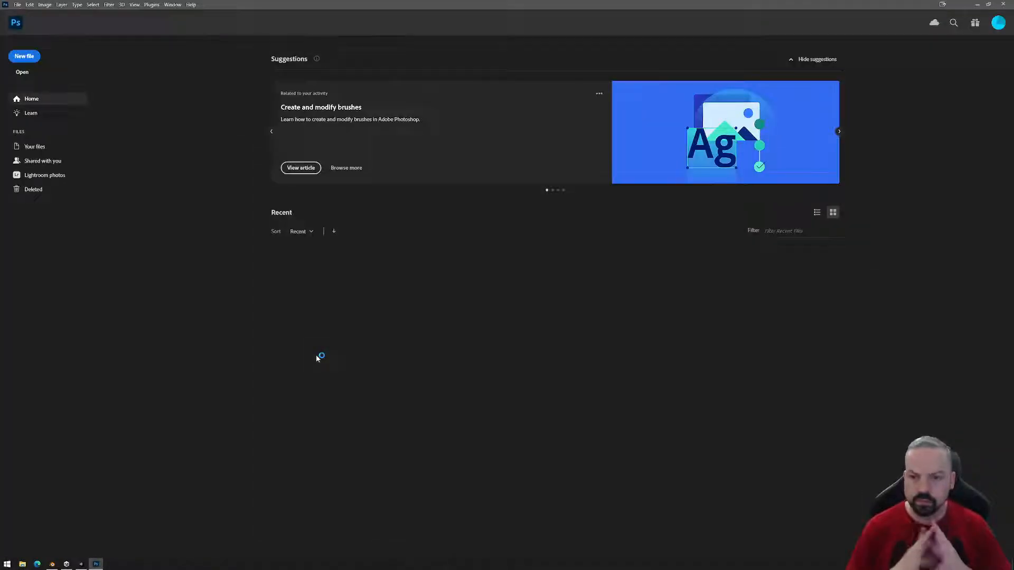
pyautogui.click(18, 5)
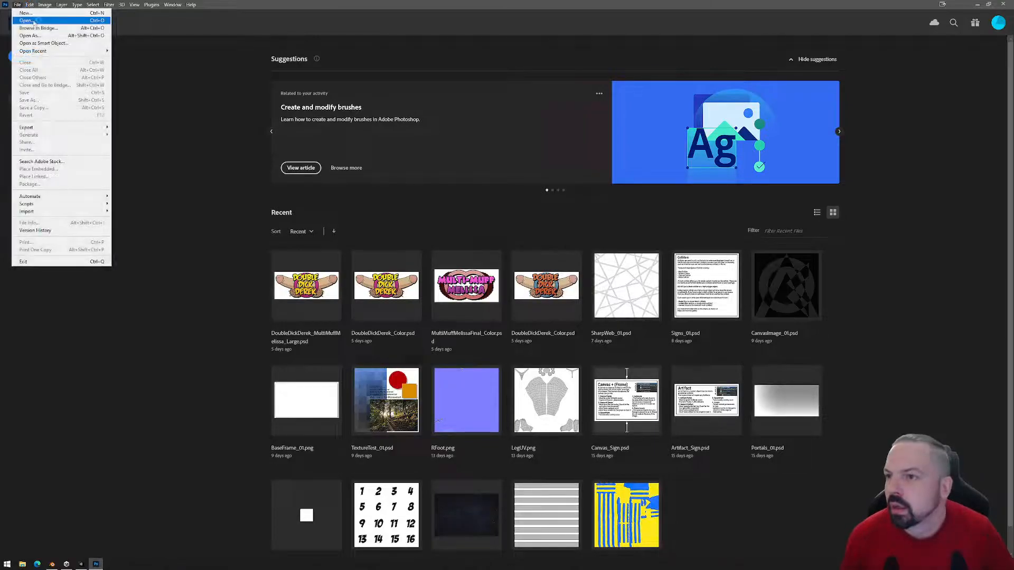
pyautogui.click(27, 20)
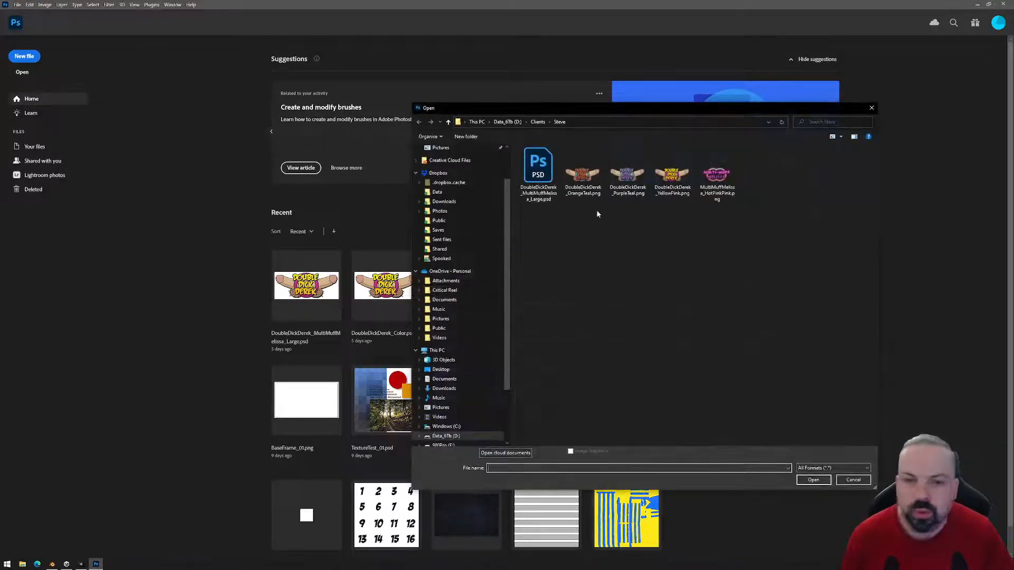
pyautogui.click(507, 122)
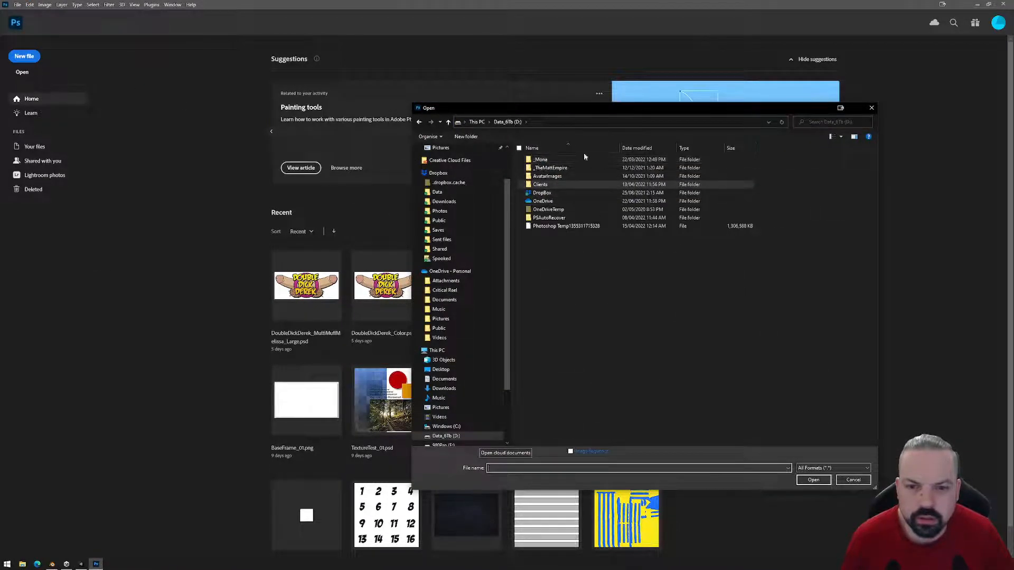
pyautogui.moveTo(597, 113); pyautogui.dragTo(446, 124)
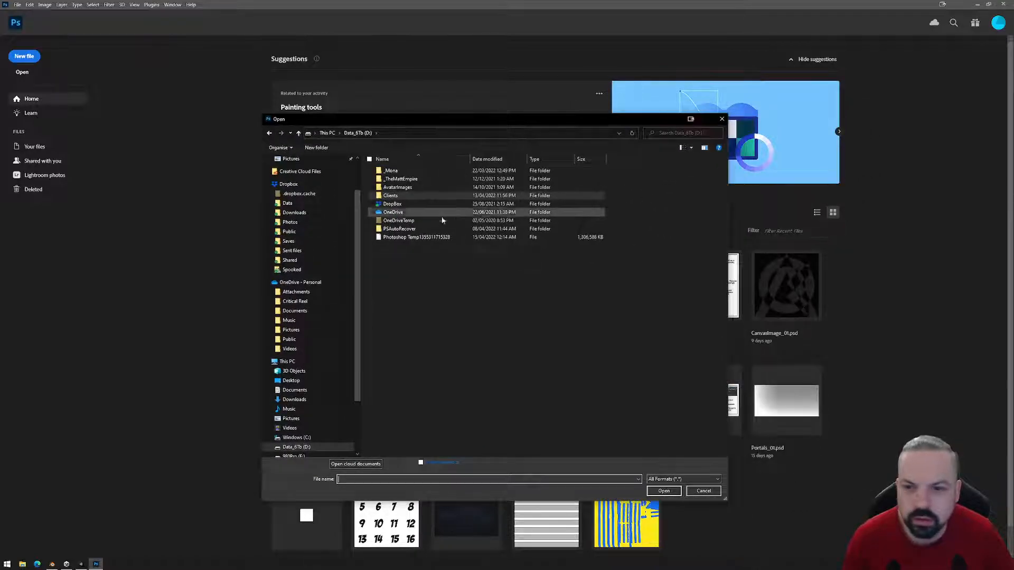
pyautogui.click(390, 172)
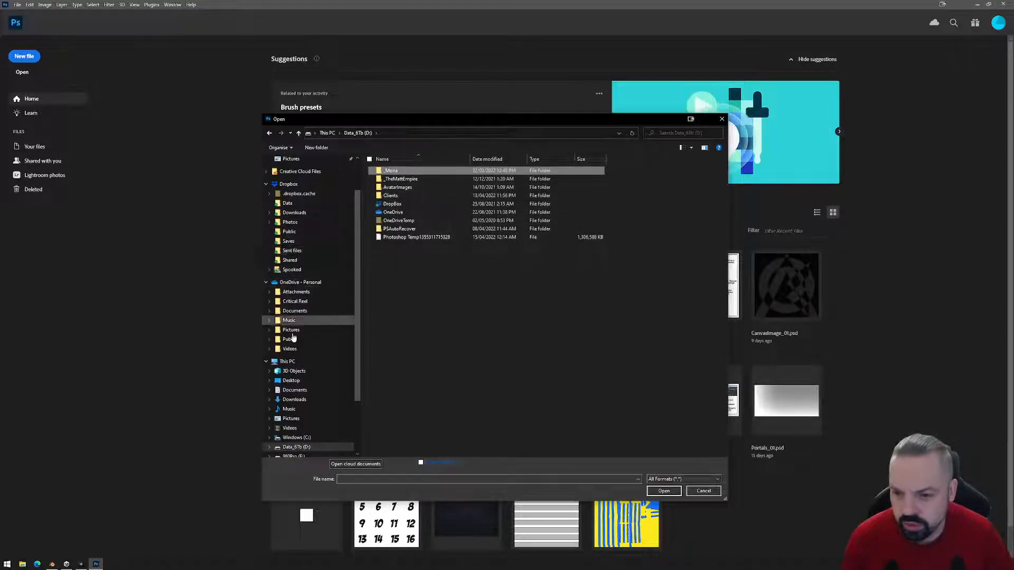
pyautogui.click(291, 380)
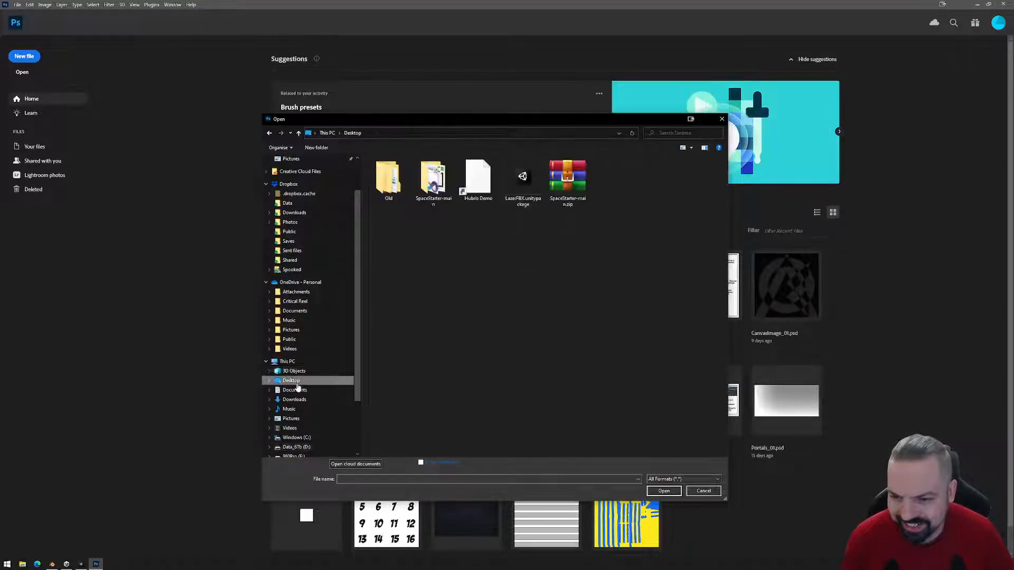
pyautogui.doubleClick(424, 183)
pyautogui.doubleClick(399, 179)
pyautogui.doubleClick(403, 172)
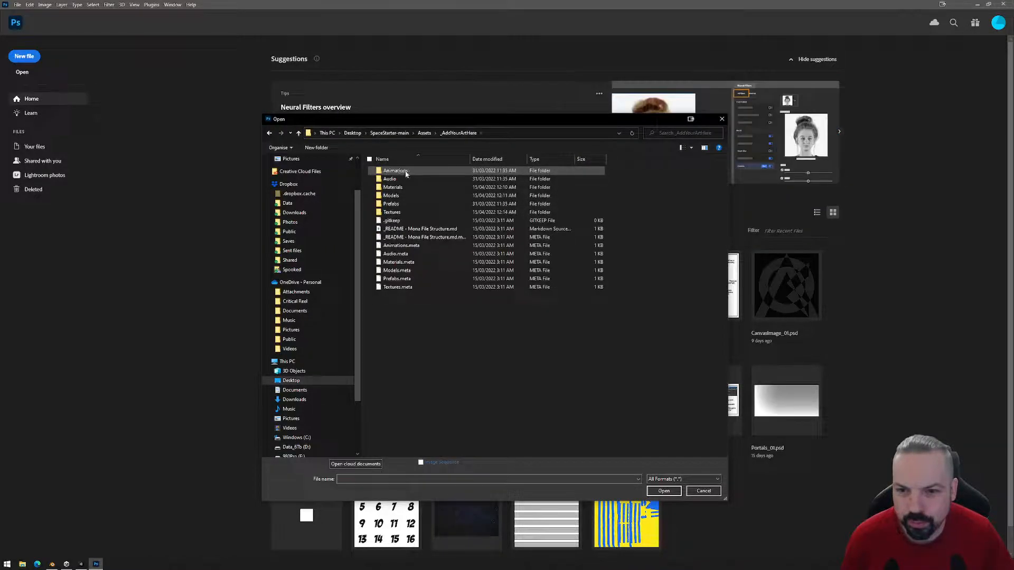
pyautogui.doubleClick(402, 211)
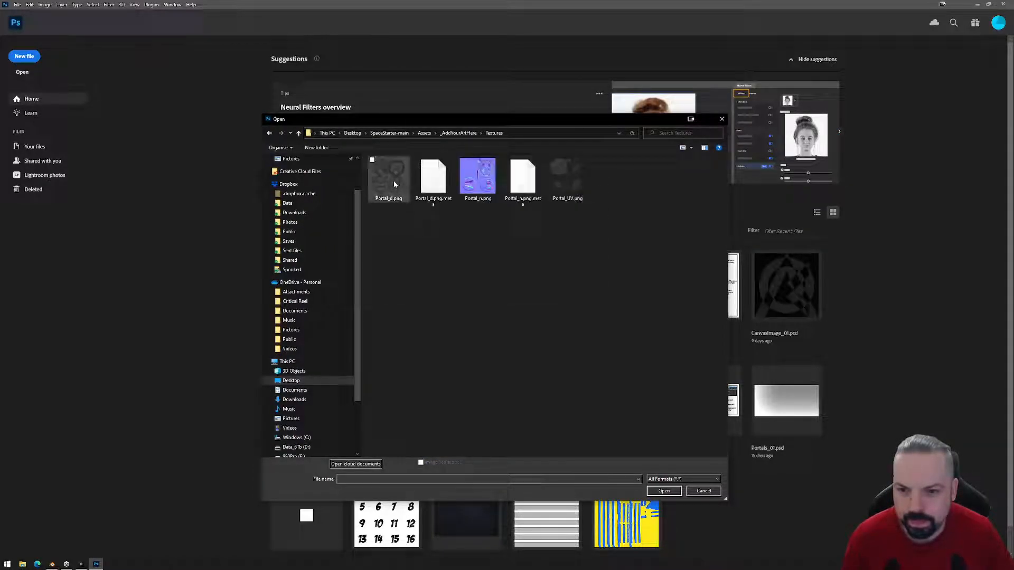
pyautogui.click(562, 175)
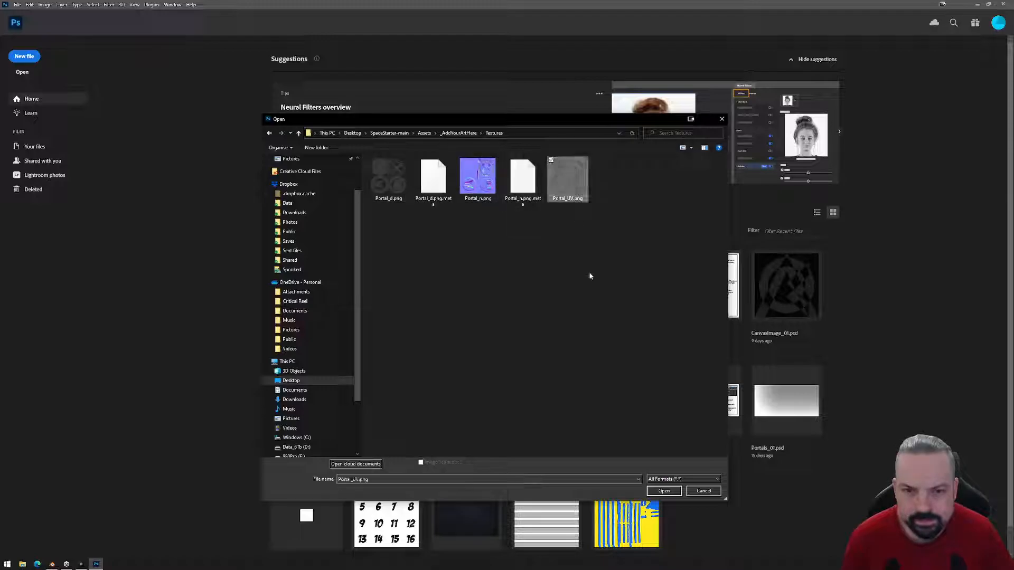
pyautogui.click(663, 491)
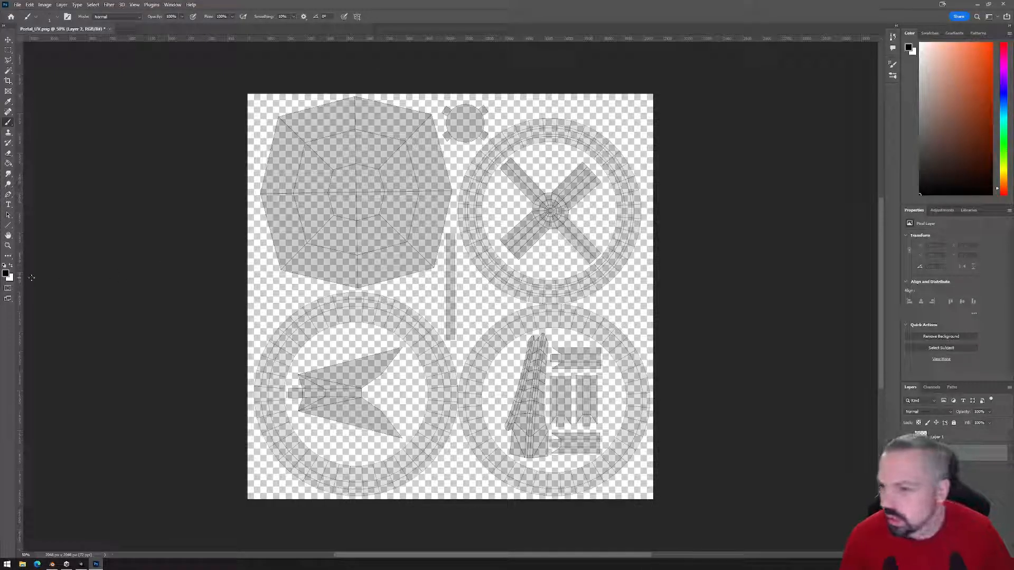
# - Fill the layer beneath the UV layout with mid-grey 727272 using the Paint Bucket
pyautogui.click(6, 273)
pyautogui.click(504, 197)
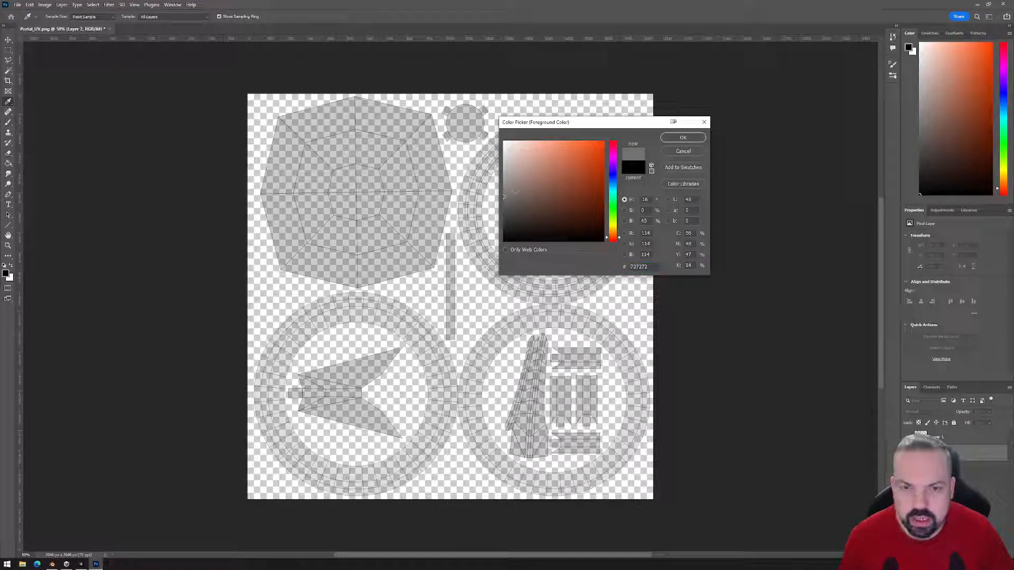
pyautogui.click(681, 139)
pyautogui.press('b')
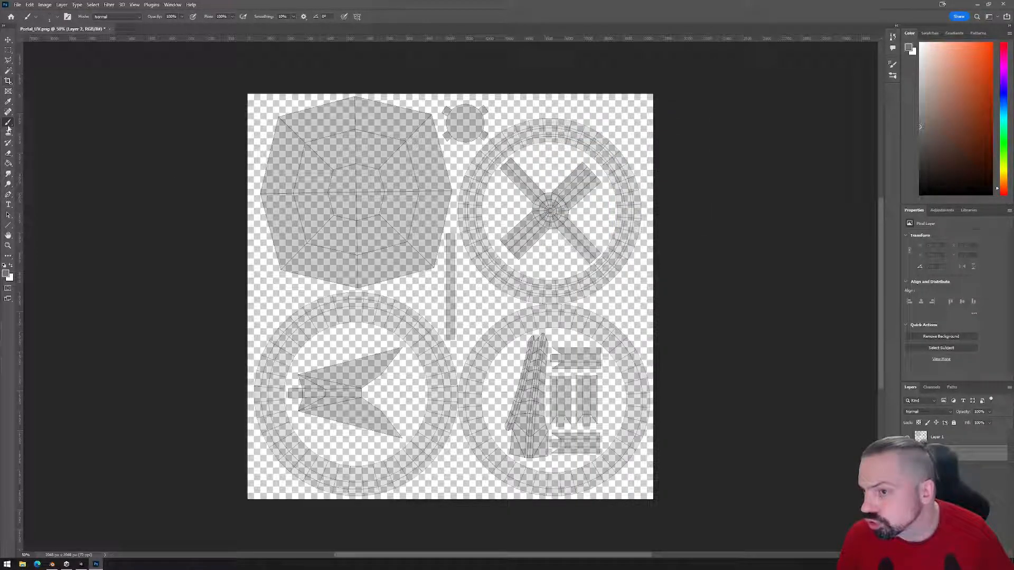
pyautogui.click(8, 164)
pyautogui.click(422, 251)
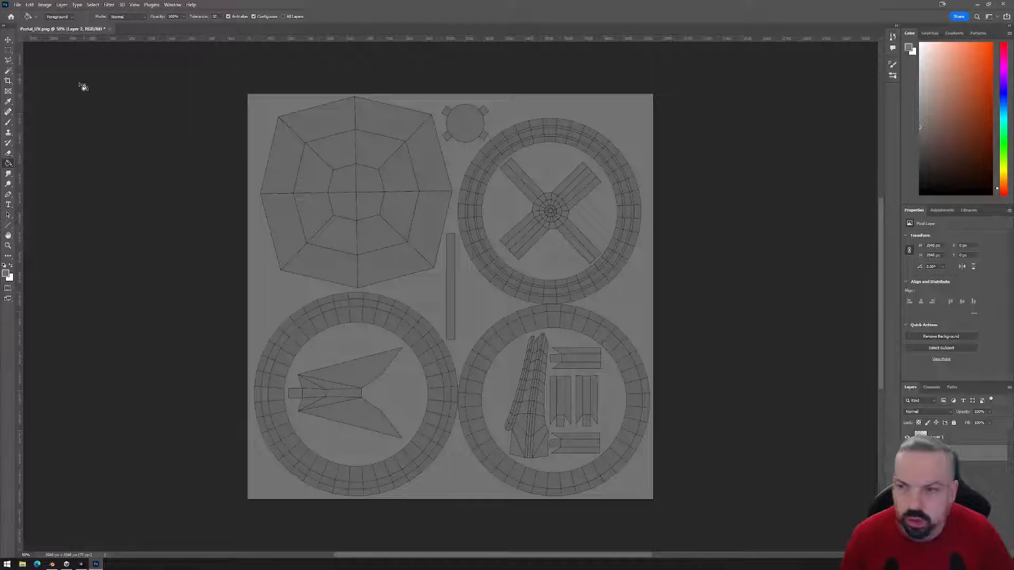
# - Outline the large octagonal UV island and the canvas corner around it with the Polygonal Lasso
pyautogui.click(8, 59)
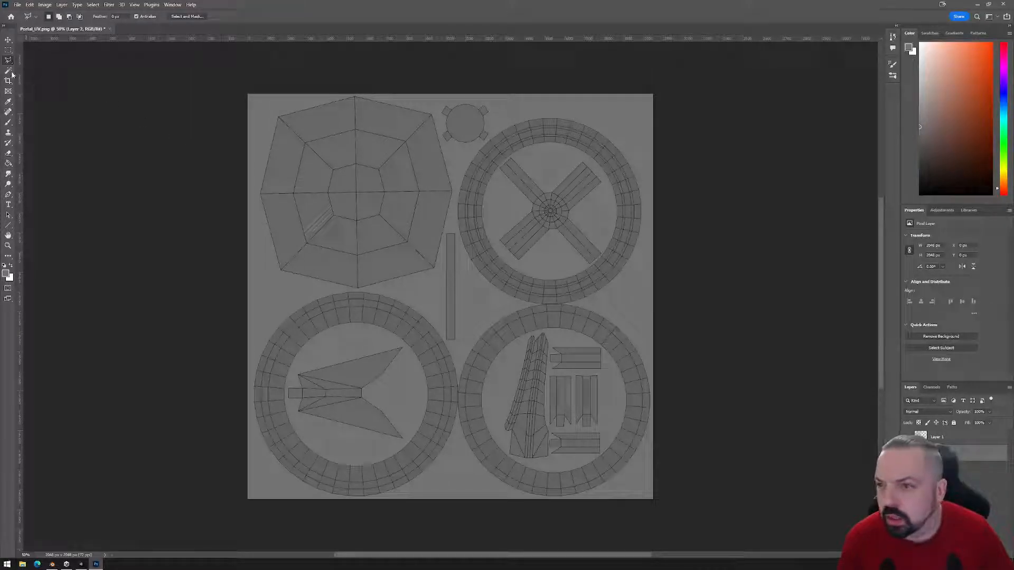
pyautogui.click(237, 294)
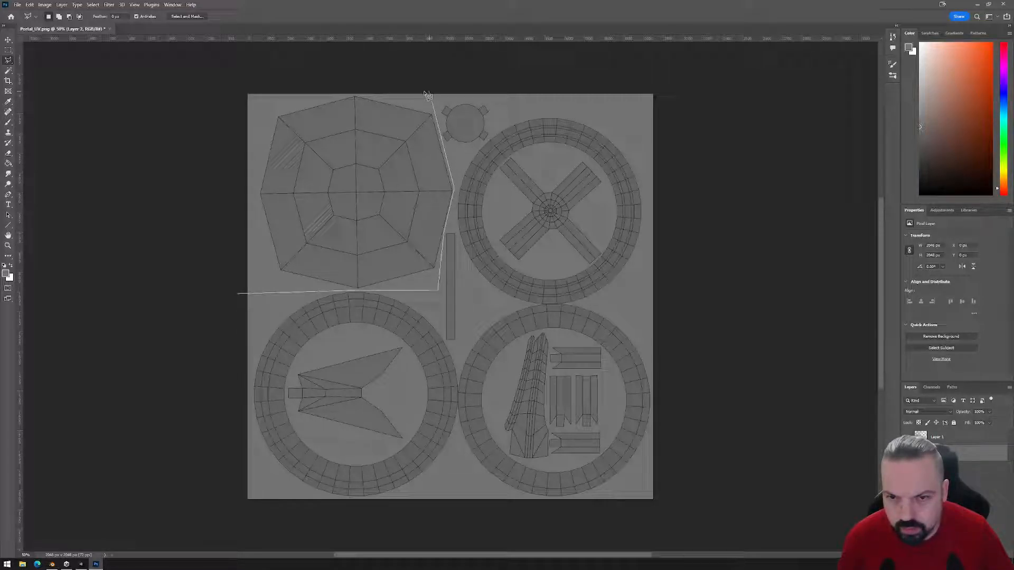
pyautogui.doubleClick(230, 84)
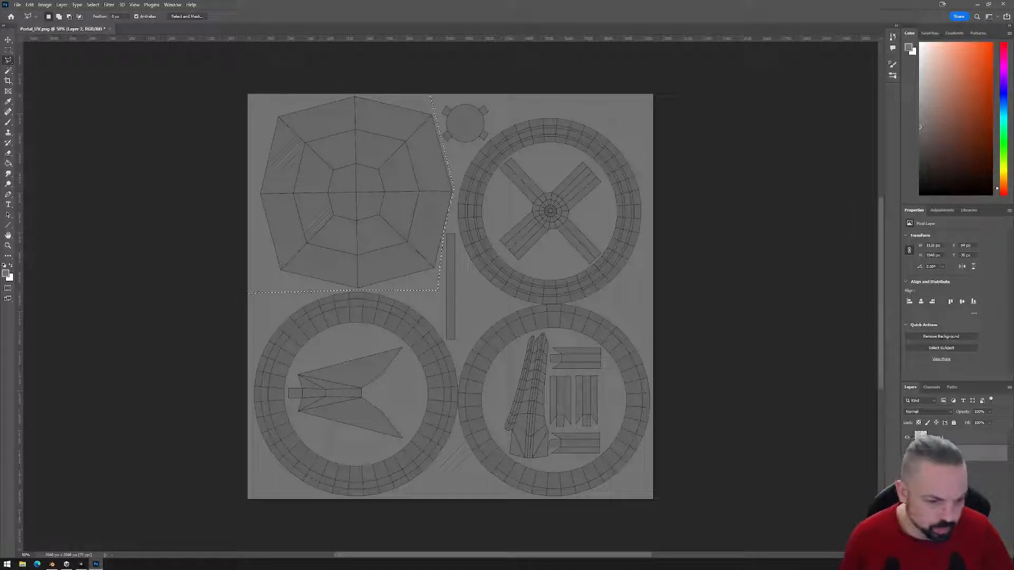
# - Set the foreground colour to a saturated blue and fill the selected area around the octagonal island with it
pyautogui.click(6, 274)
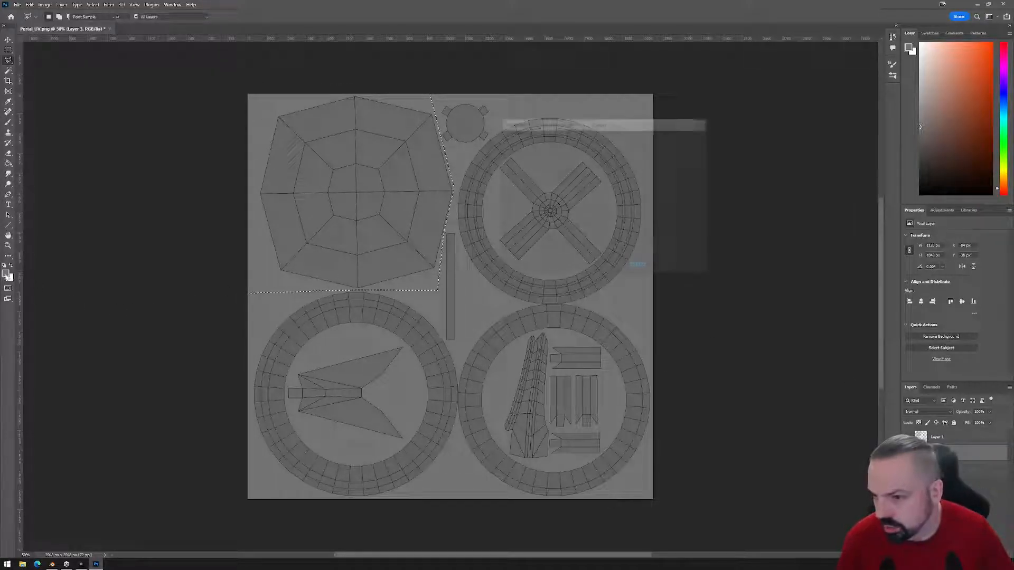
pyautogui.moveTo(610, 191); pyautogui.dragTo(612, 180)
pyautogui.click(594, 144)
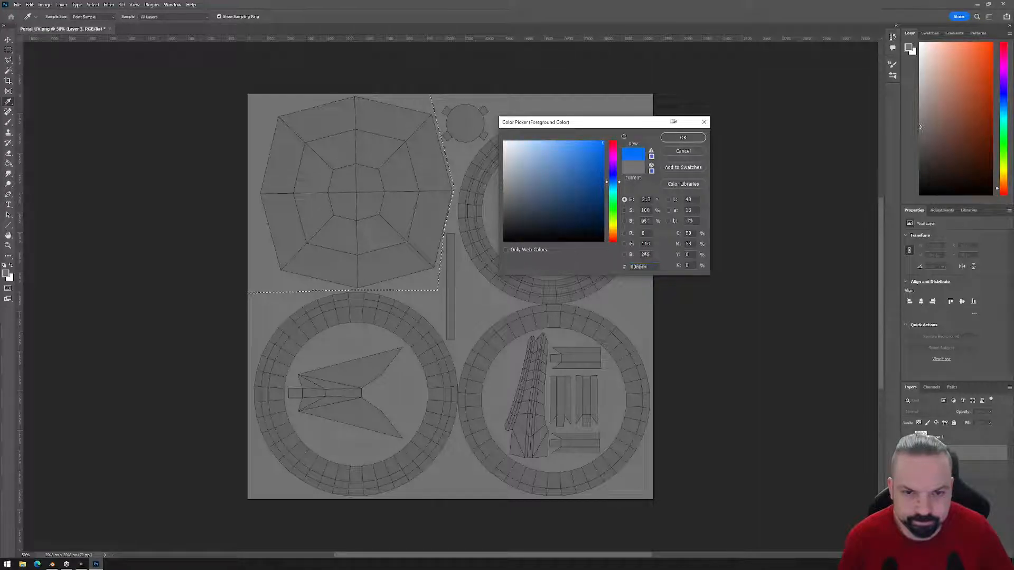
pyautogui.click(683, 138)
pyautogui.click(9, 164)
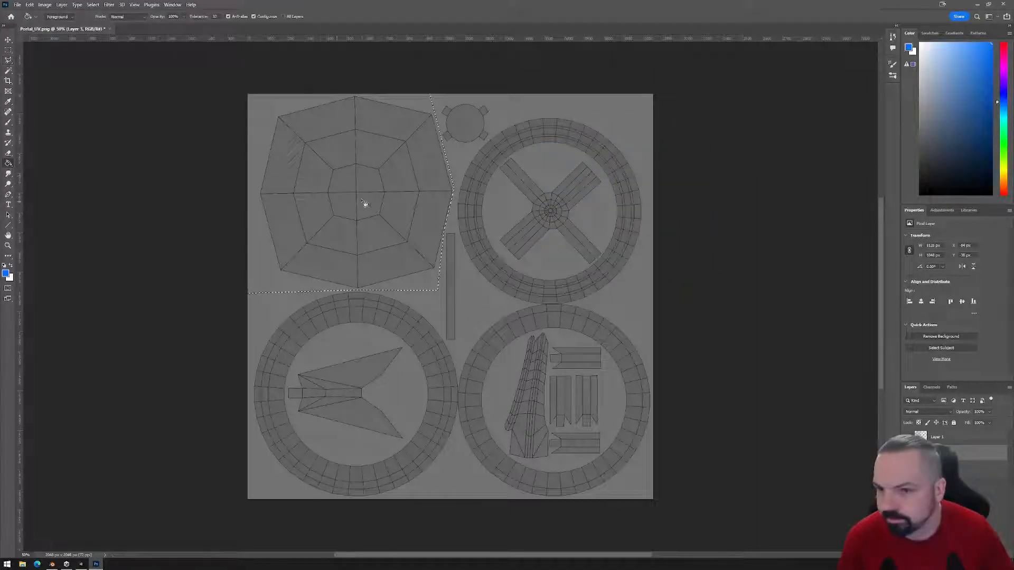
pyautogui.click(350, 204)
# - Clear the selection with the Rectangular Marquee tool and hide the UV layout layer
pyautogui.click(8, 50)
pyautogui.click(114, 97)
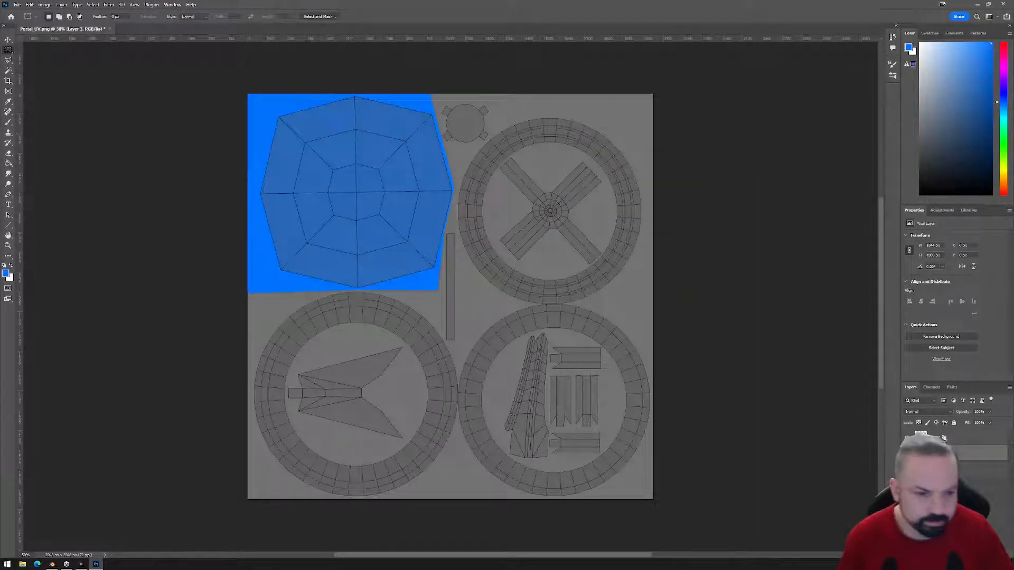
pyautogui.click(906, 439)
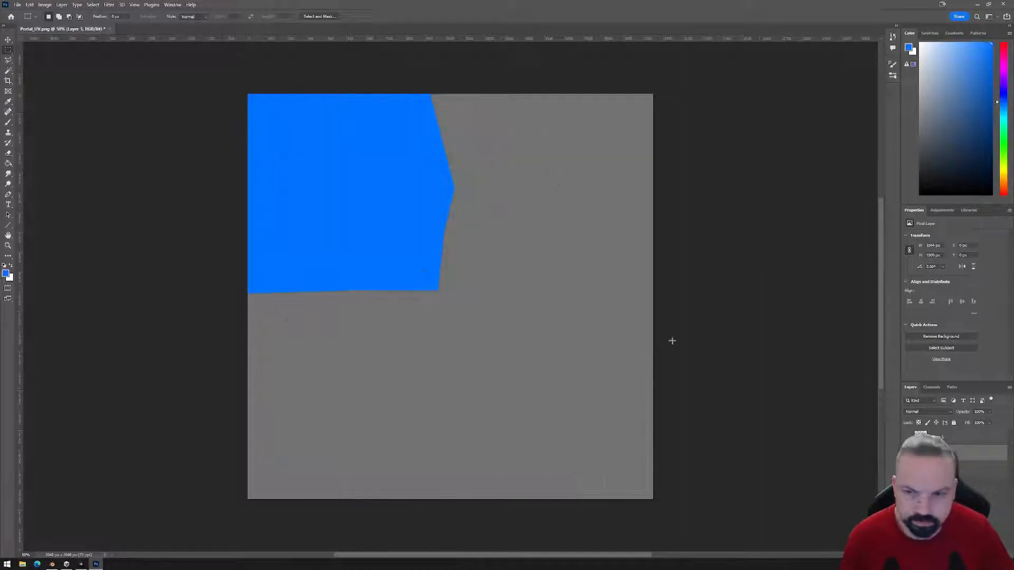
pyautogui.click(17, 5)
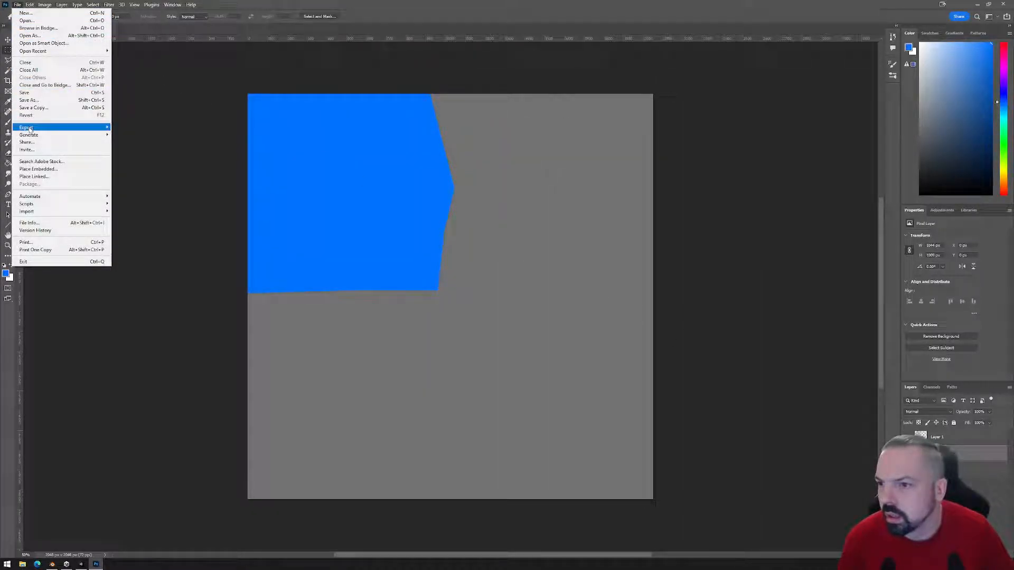
pyautogui.moveTo(31, 129)
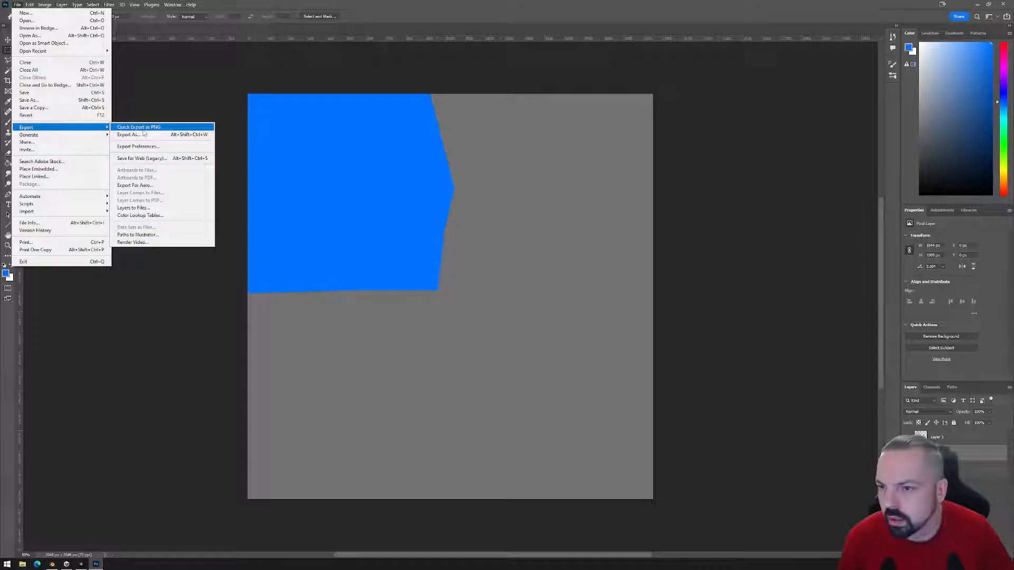
pyautogui.click(175, 77)
# - Open Portal_d.png from the project's _AddYourArtHere Textures folder
pyautogui.click(18, 5)
pyautogui.click(24, 24)
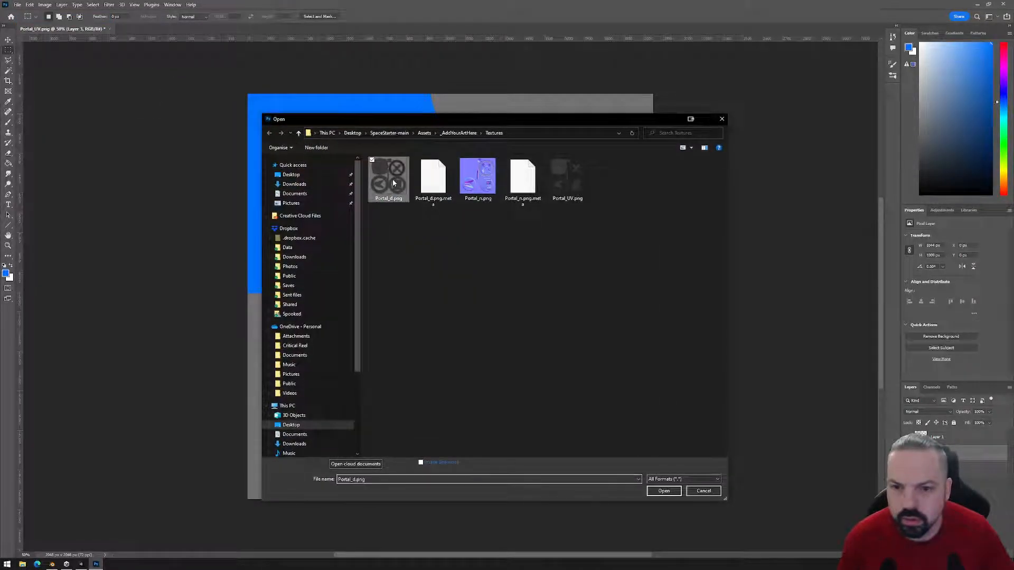
pyautogui.click(664, 491)
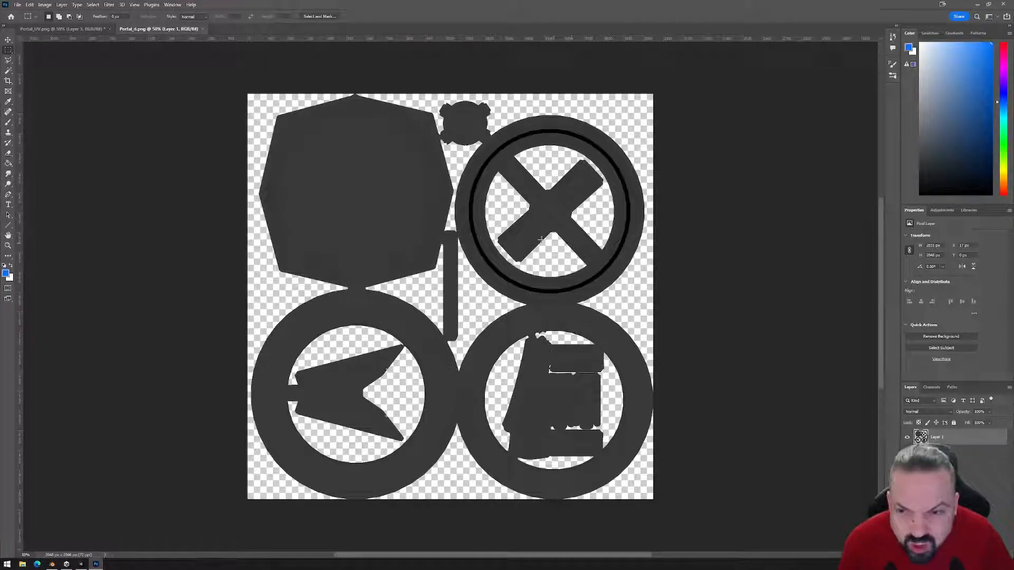
pyautogui.click(73, 30)
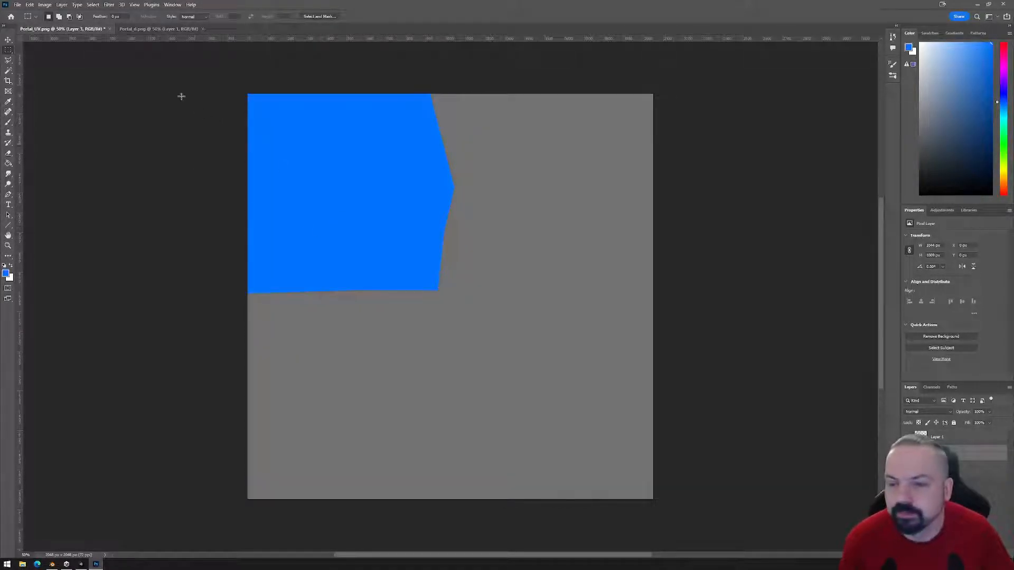
pyautogui.click(17, 5)
pyautogui.moveTo(58, 127)
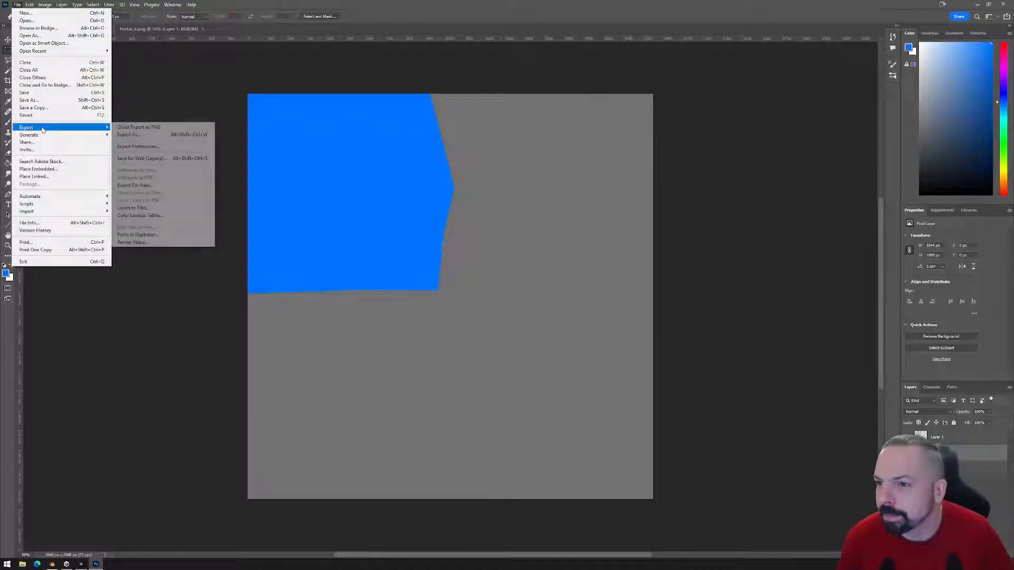
pyautogui.click(158, 70)
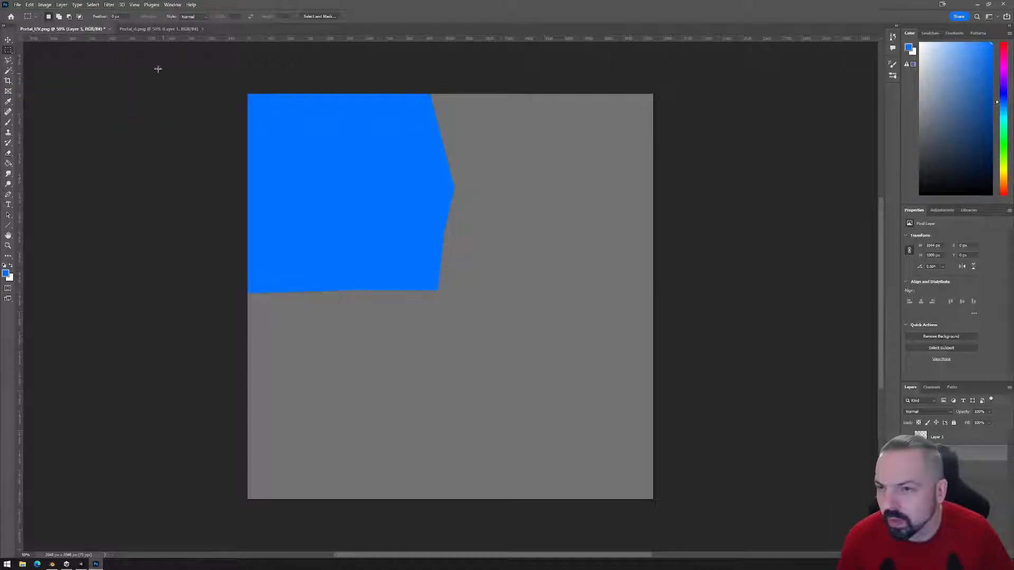
# - Copy the entire Portal_d.png image and paste it as a new layer into the Portal_UV.png document
pyautogui.click(138, 29)
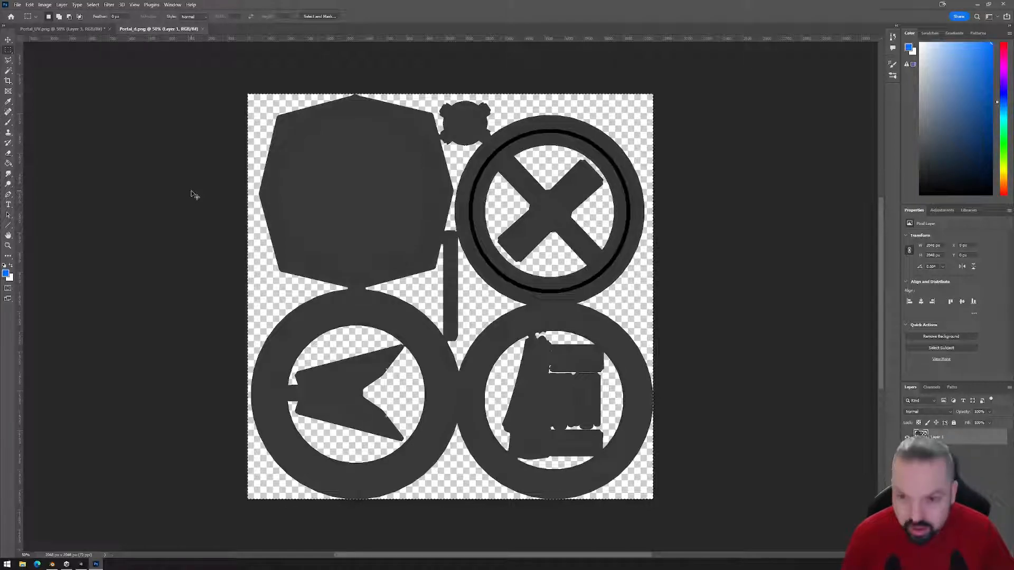
pyautogui.hotkey('ctrl', 'a')
pyautogui.click(74, 29)
pyautogui.hotkey('ctrl', 'v')
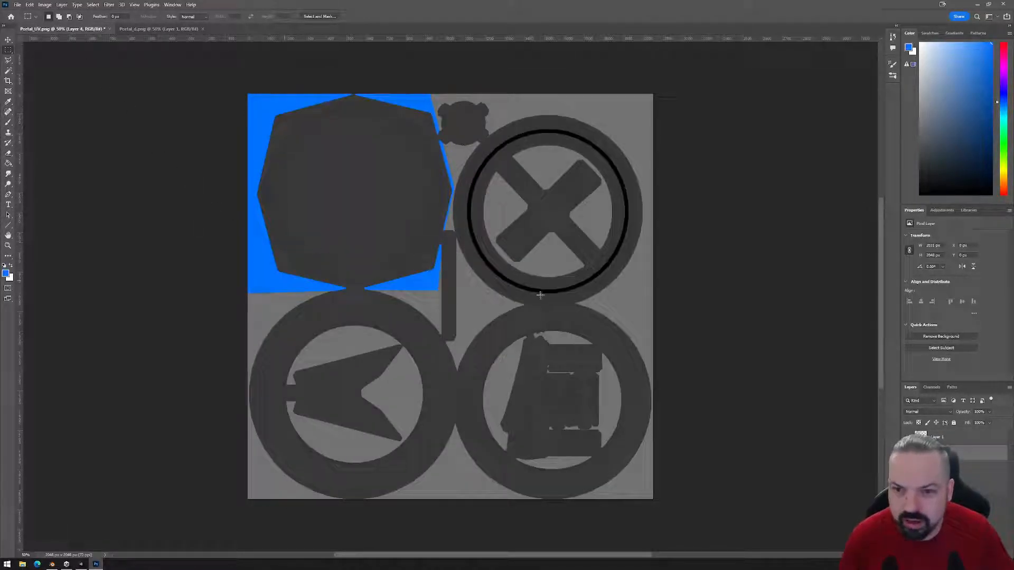
# - Try Multiply as the pasted layer's blend mode and settle on Screen
pyautogui.click(944, 411)
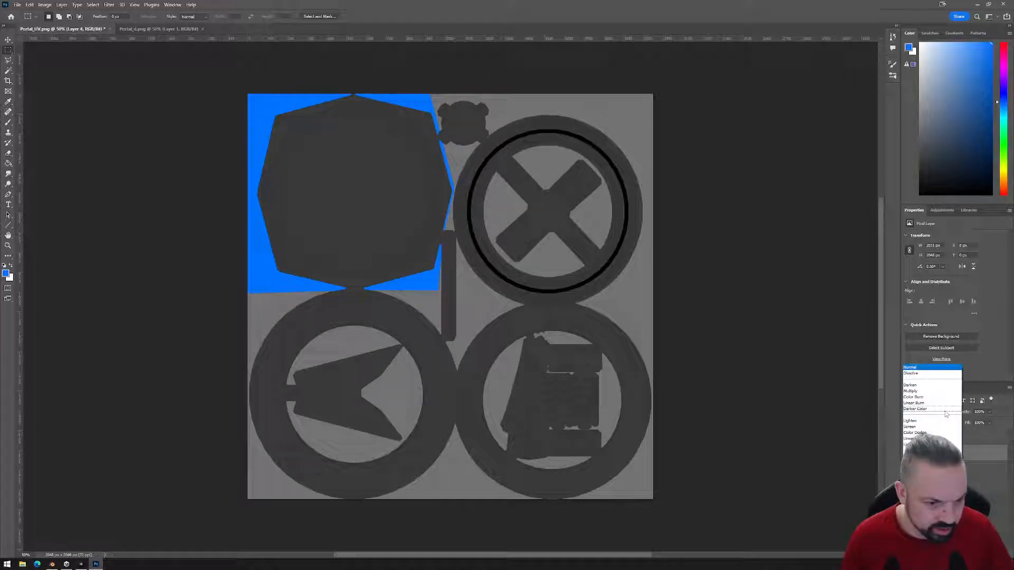
pyautogui.click(919, 392)
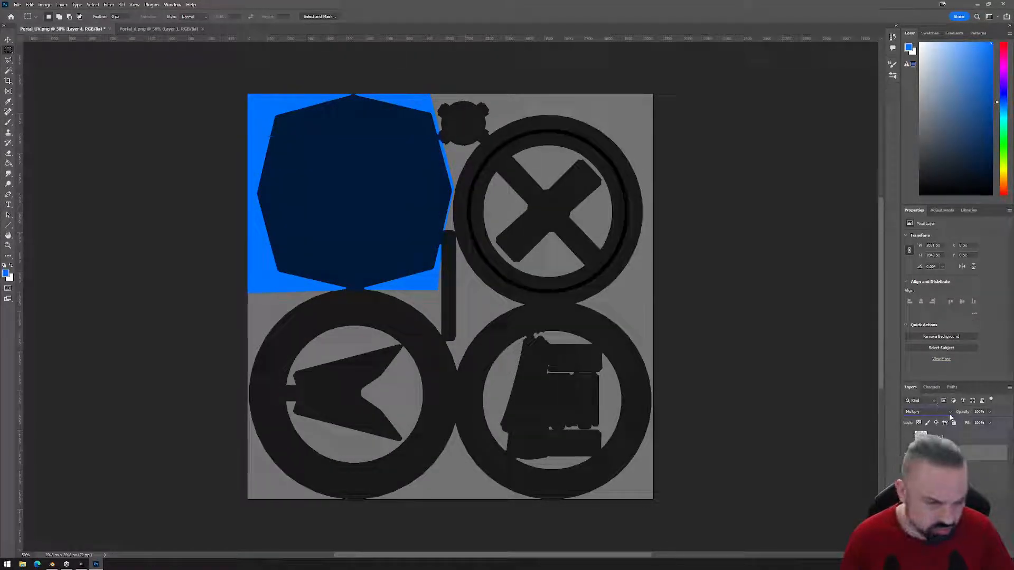
pyautogui.click(933, 412)
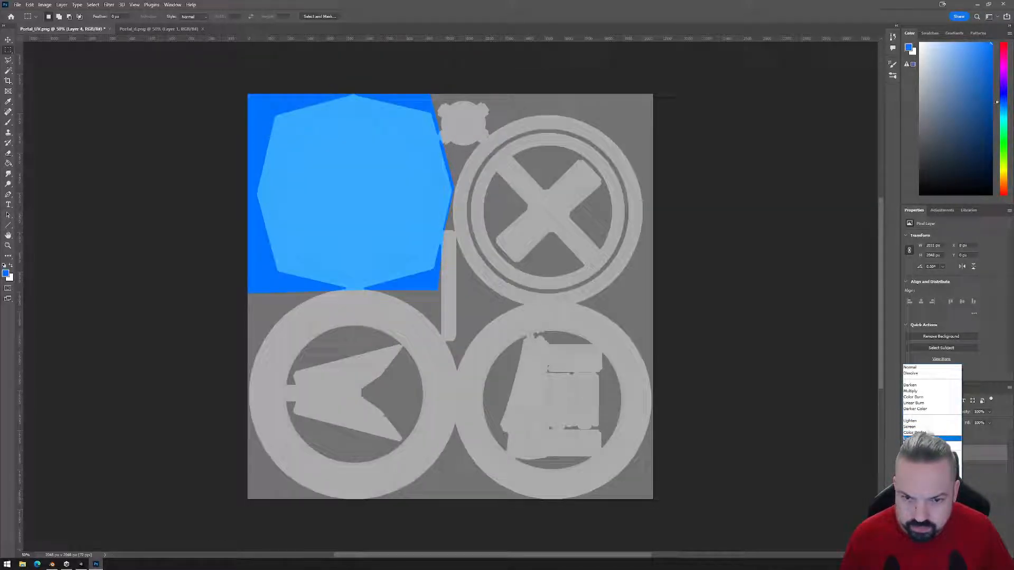
pyautogui.click(929, 428)
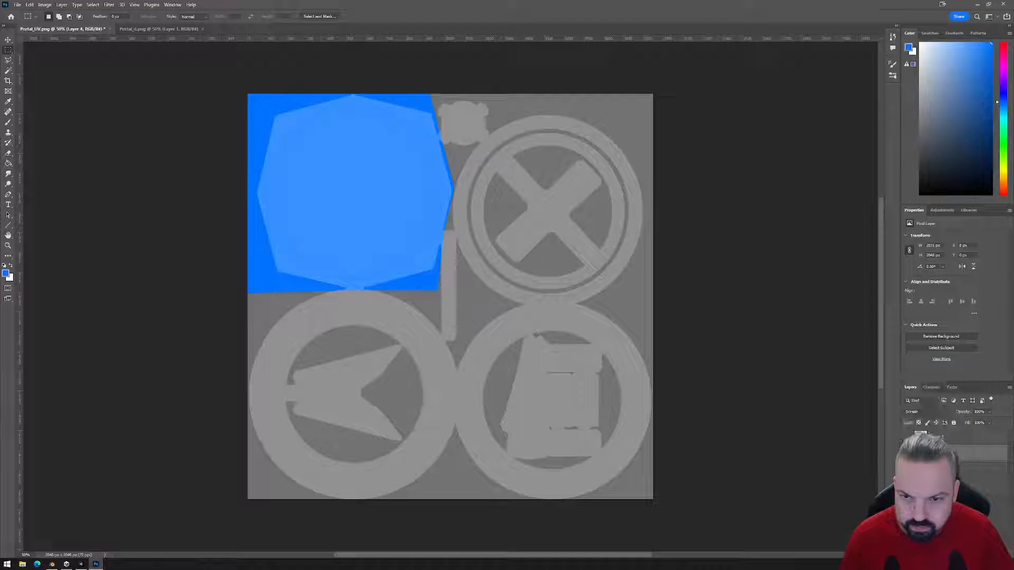
# - Export the painted texture as a PNG, overwriting Portal_d.png in SpaceStarter-main/Assets/_AddYourArtHere/Textures
pyautogui.click(17, 5)
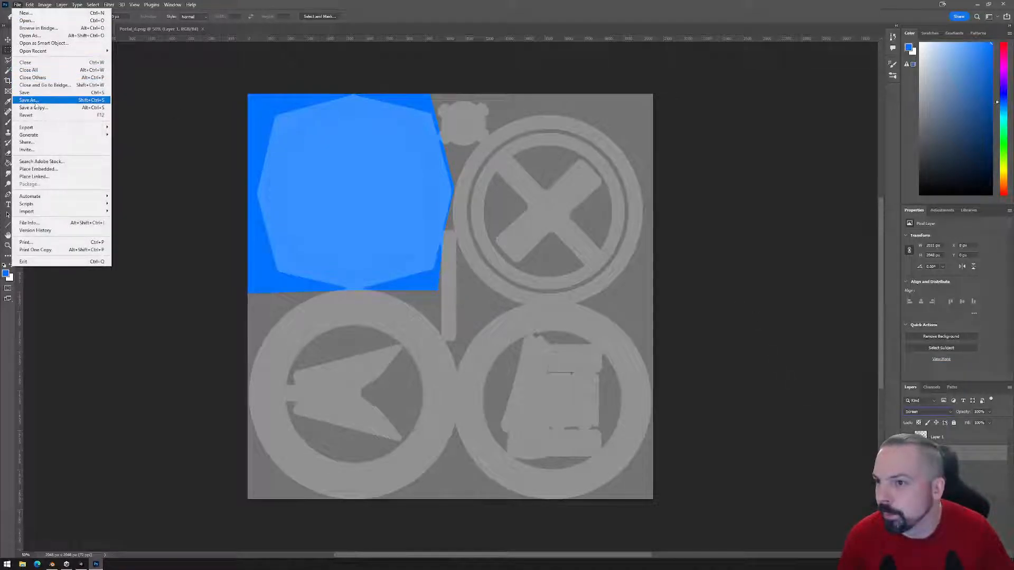
pyautogui.moveTo(35, 127)
pyautogui.click(148, 127)
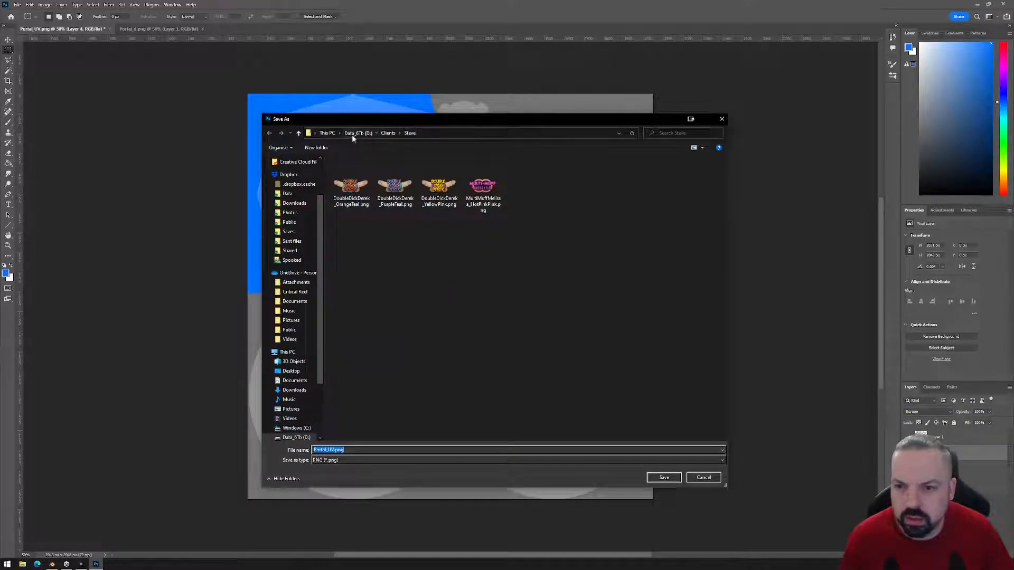
pyautogui.click(357, 133)
pyautogui.click(290, 370)
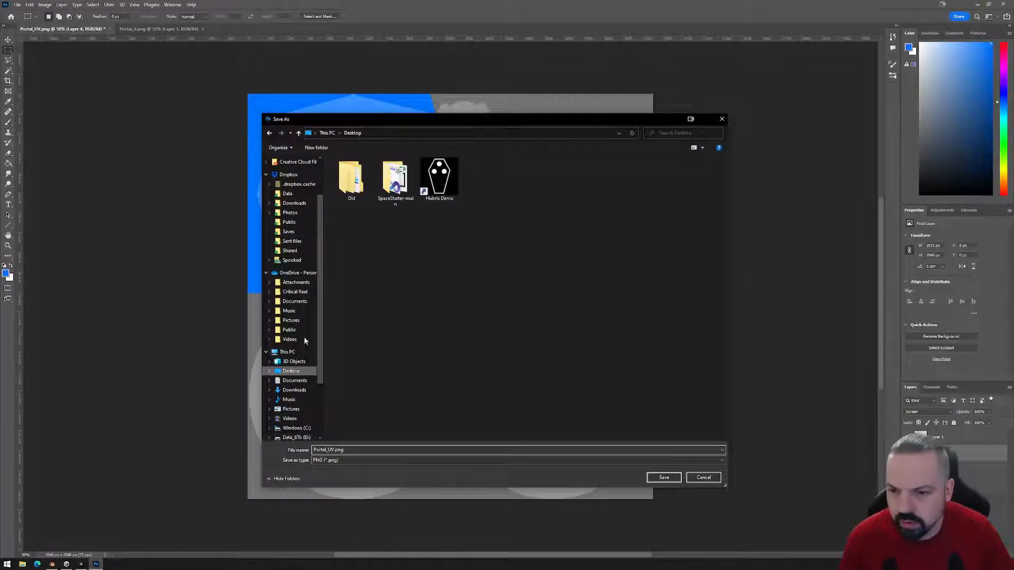
pyautogui.doubleClick(382, 190)
pyautogui.doubleClick(350, 174)
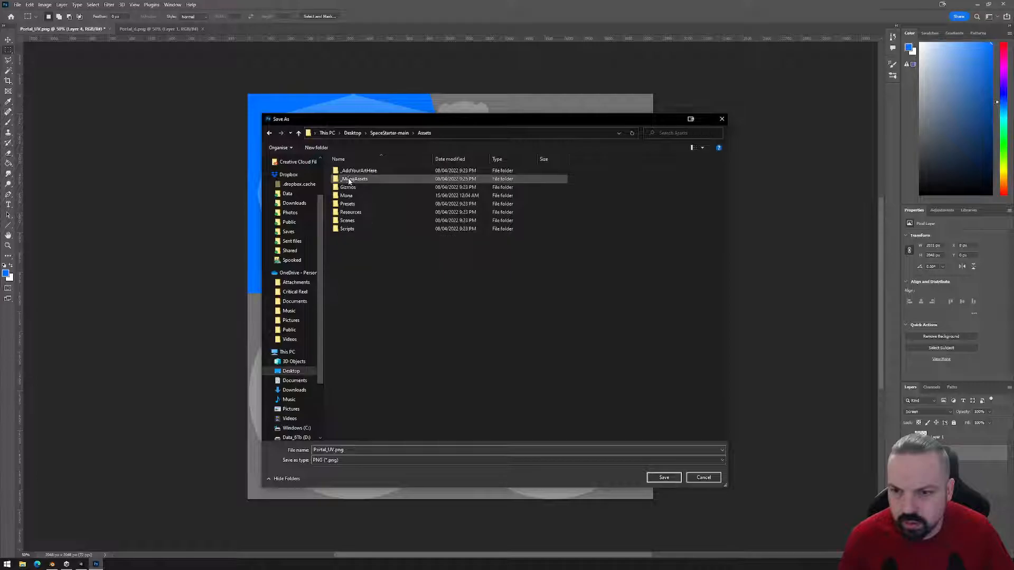
pyautogui.doubleClick(348, 175)
pyautogui.doubleClick(351, 211)
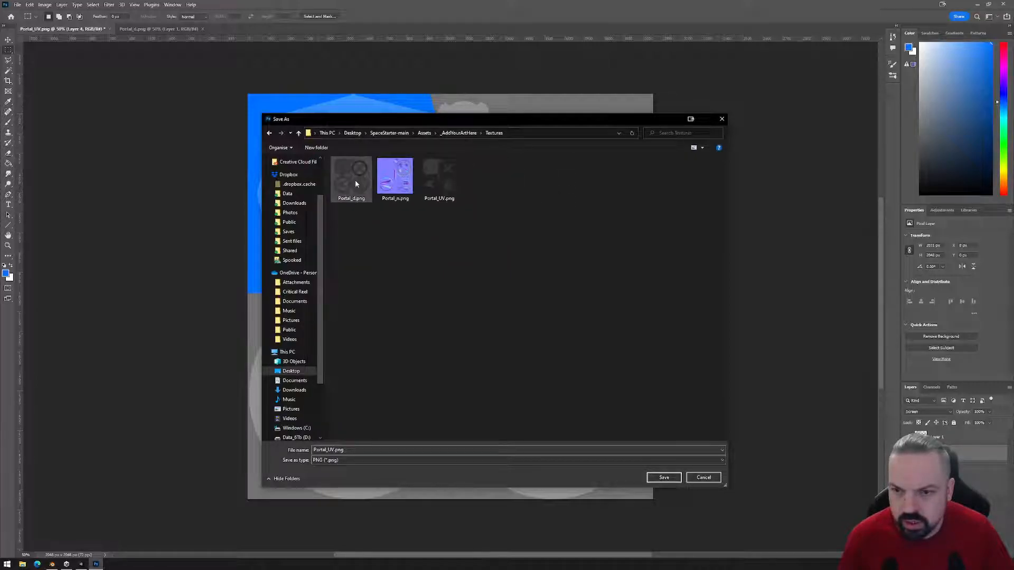
pyautogui.click(663, 478)
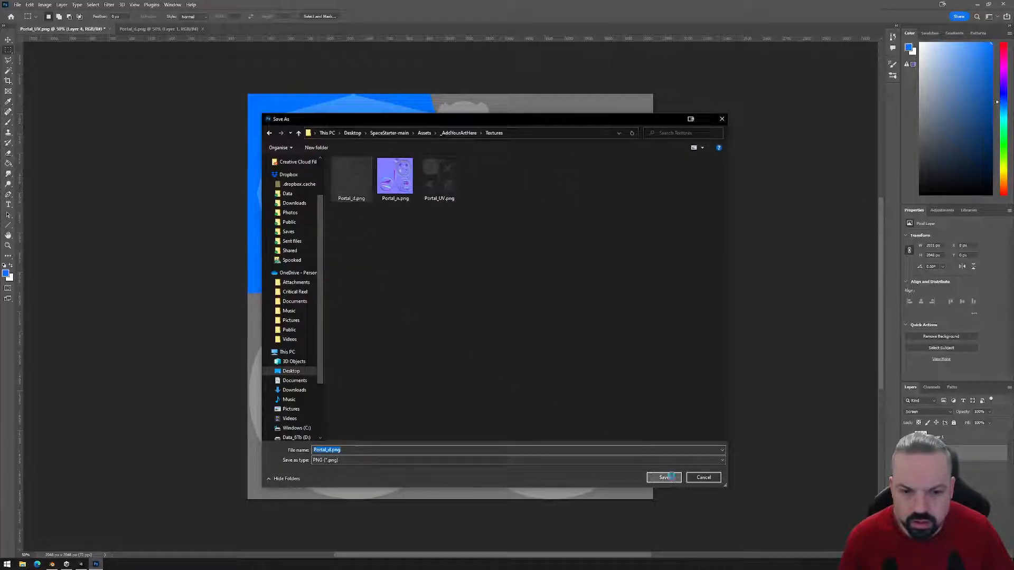
pyautogui.click(526, 283)
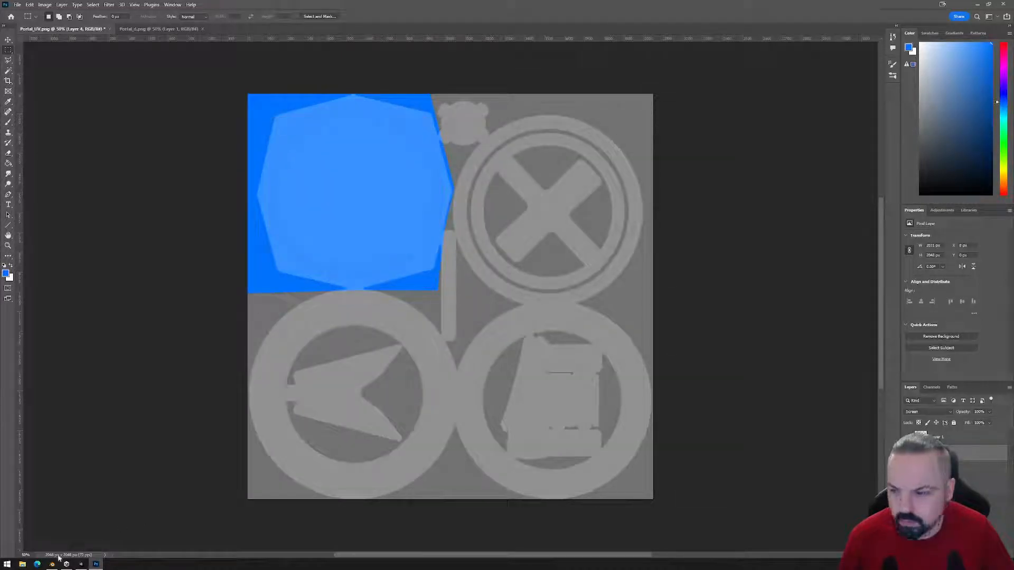
# - Switch to Unity and inspect the updated texture on Portal_01 from several angles
pyautogui.click(81, 565)
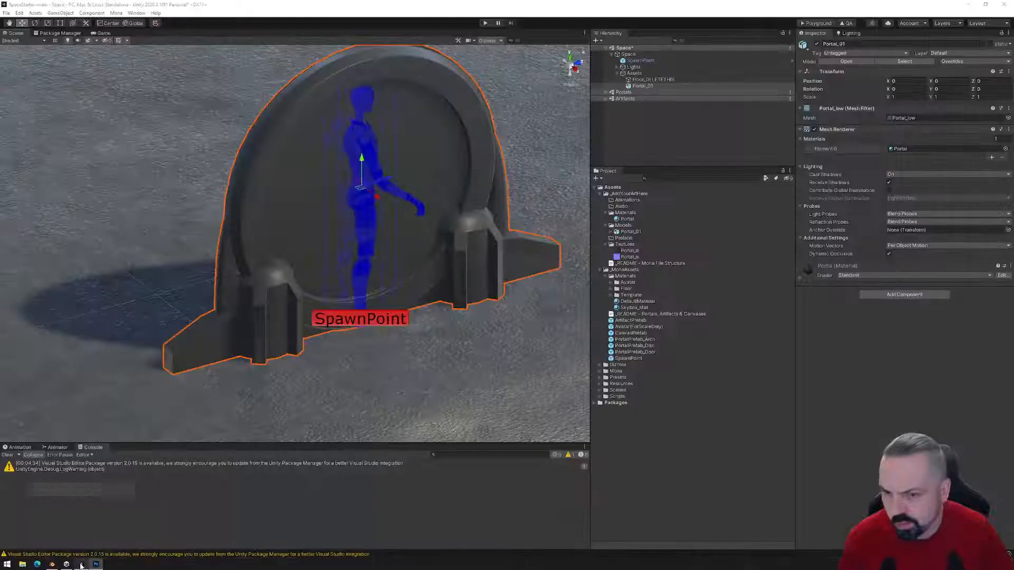
pyautogui.keyDown('alt'); pyautogui.moveTo(333, 289); pyautogui.dragTo(319, 318); pyautogui.keyUp('alt')
pyautogui.scroll(-2, 319, 318)
pyautogui.click(641, 86)
pyautogui.scroll(-4, 281, 286)
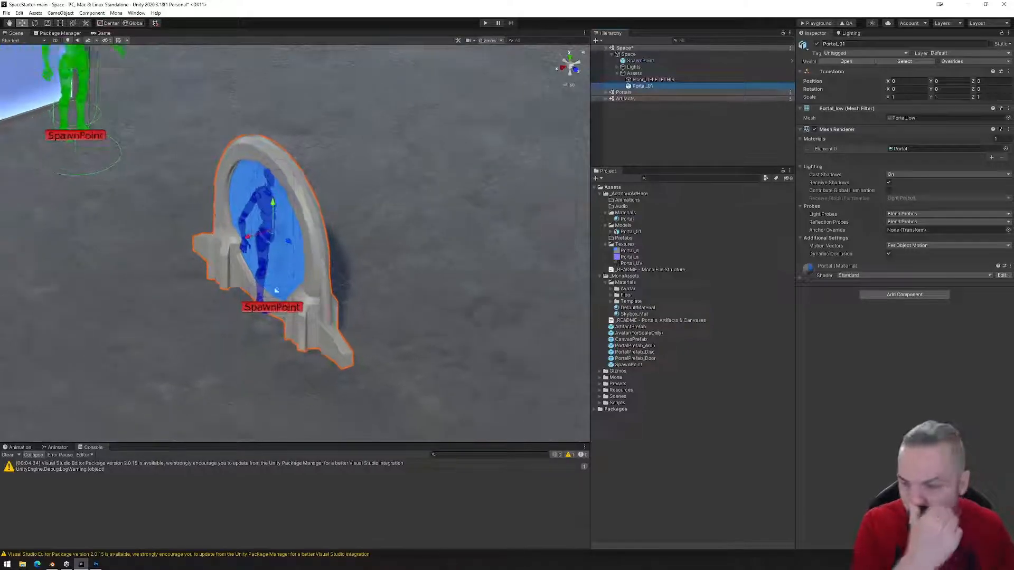
pyautogui.keyDown('alt'); pyautogui.moveTo(256, 319); pyautogui.dragTo(372, 327); pyautogui.keyUp('alt')
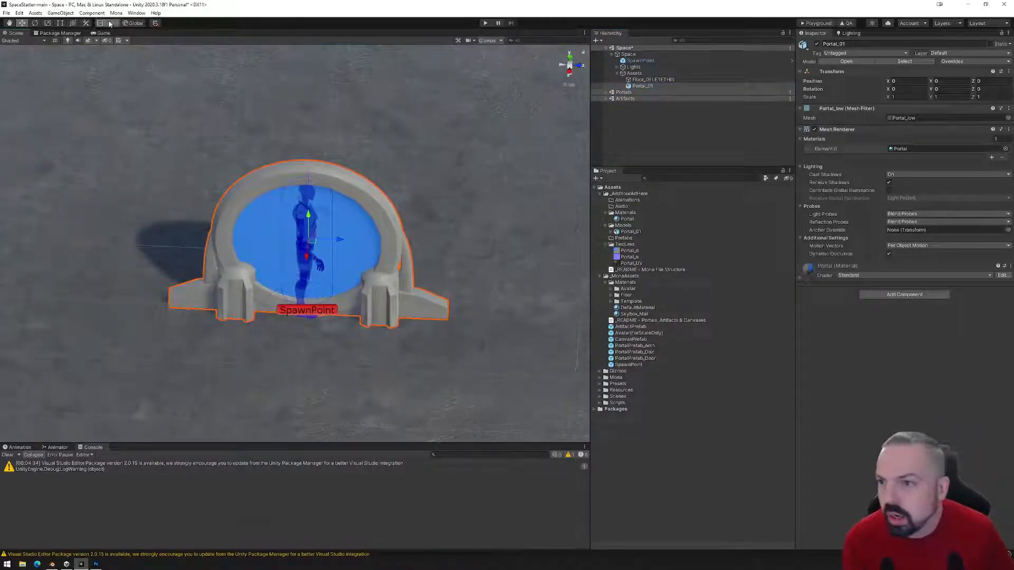
# - Rotate Portal_01 to -90 degrees on Y and move it clear of the blue SpawnPoint figure
pyautogui.click(34, 23)
pyautogui.moveTo(299, 328); pyautogui.dragTo(195, 271)
pyautogui.click(21, 23)
pyautogui.moveTo(194, 272); pyautogui.dragTo(400, 365, button='middle')
# - Delete Portal_Door from the Assets group of PortalPrefab_Door in prefab editing mode and return to the scene
pyautogui.click(606, 92)
pyautogui.click(610, 98)
pyautogui.click(611, 99)
pyautogui.click(617, 106)
pyautogui.click(631, 124)
pyautogui.click(623, 124)
pyautogui.click(639, 132)
pyautogui.press('Delete')
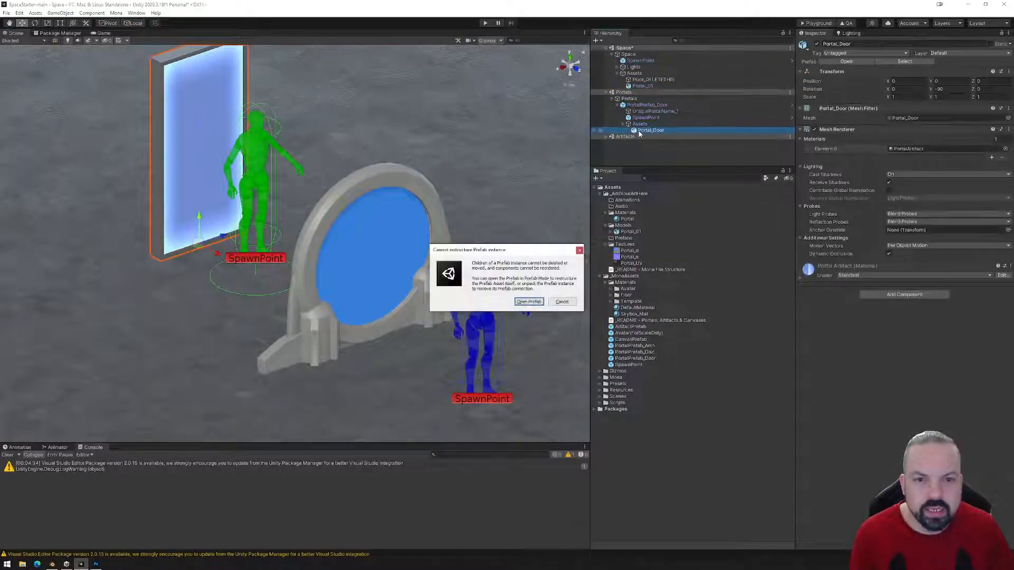
pyautogui.press('Return')
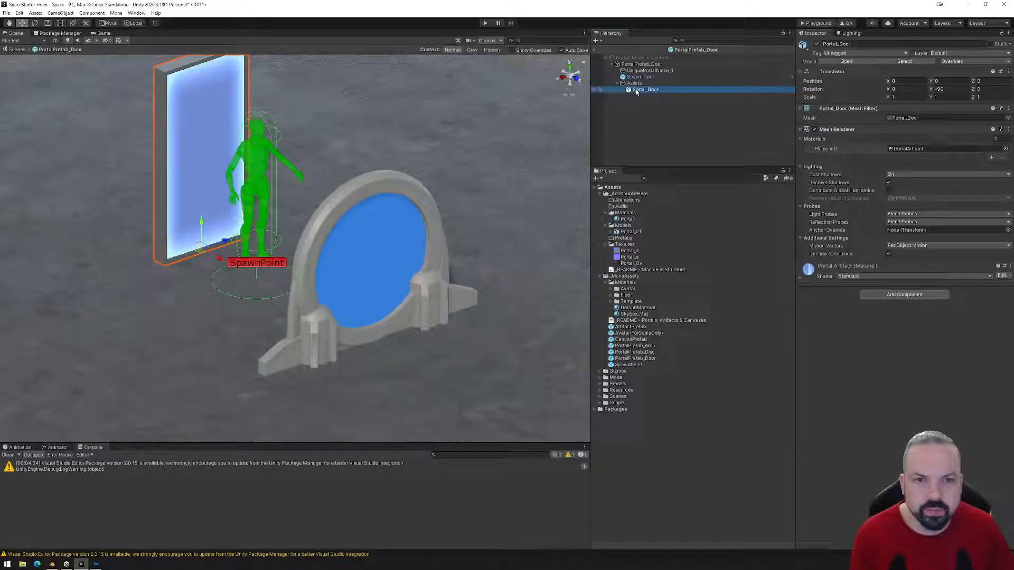
pyautogui.press('Delete')
pyautogui.click(16, 48)
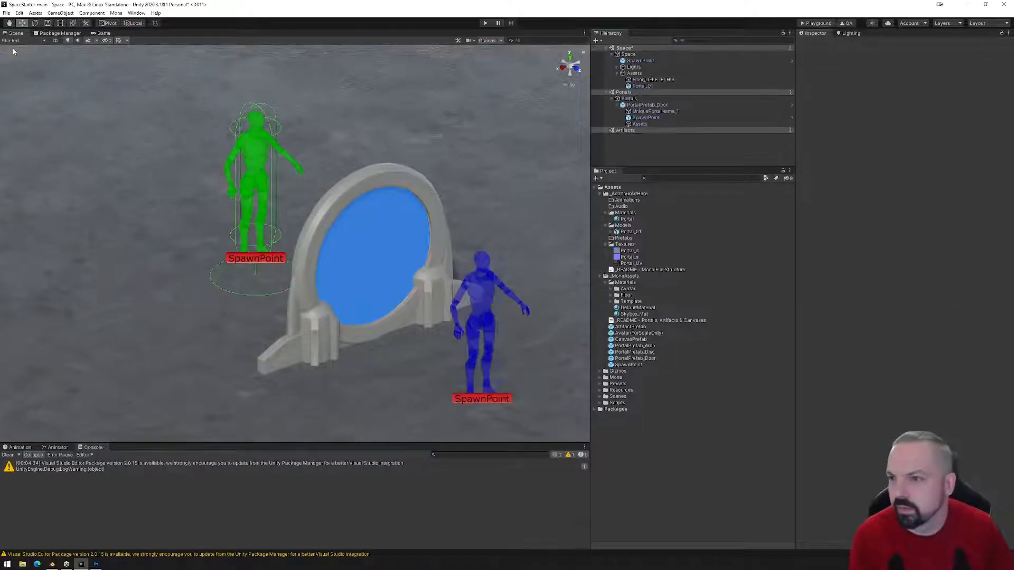
# - Unpack the PortalPrefab_Door prefab instance in the Portals scene
pyautogui.click(631, 99)
pyautogui.click(641, 105)
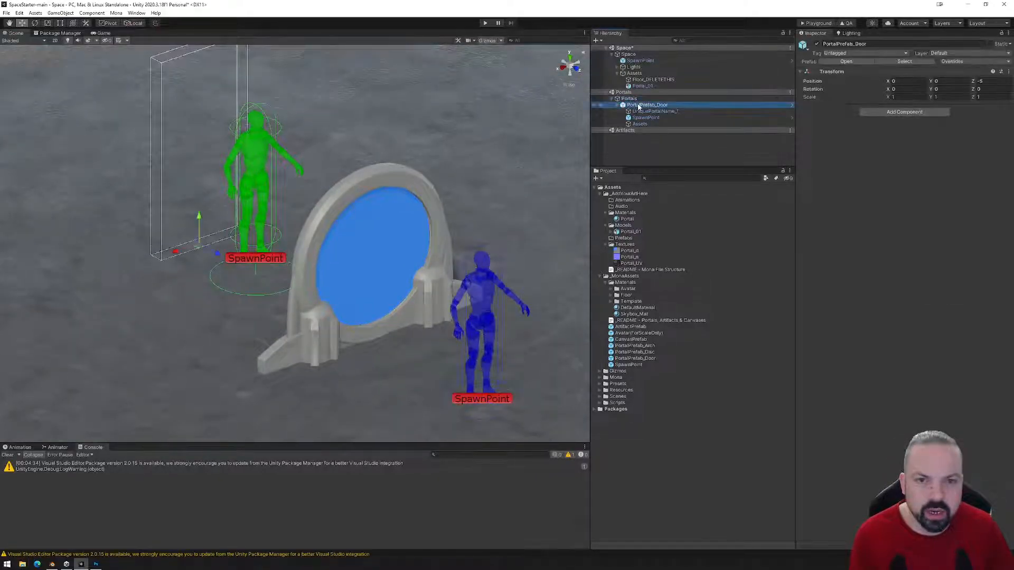
pyautogui.rightClick(640, 105)
pyautogui.moveTo(689, 200)
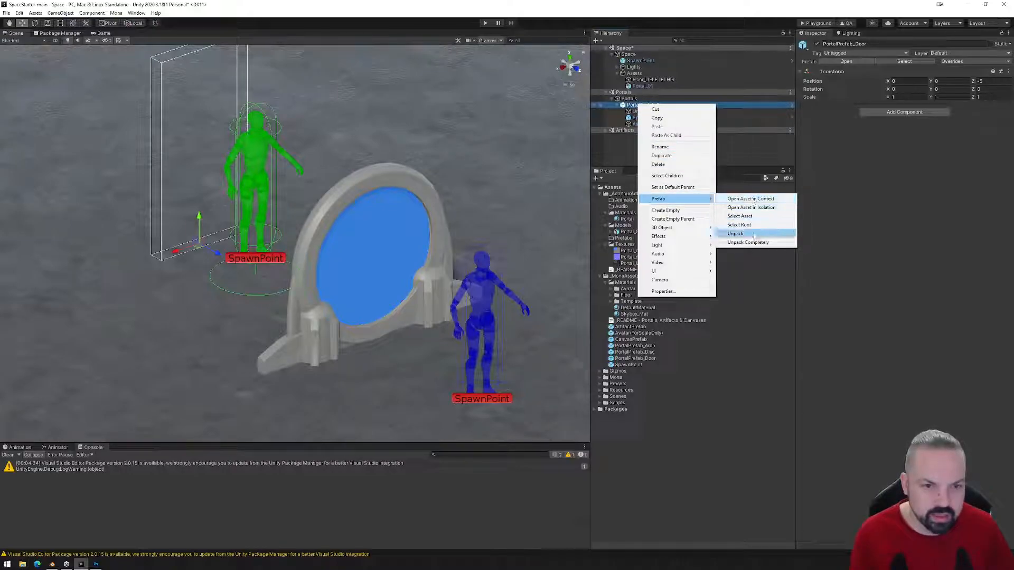
pyautogui.click(735, 234)
# - Move Portal_01 into the Assets group of PortalPrefab_Door and set its Z position to 0
pyautogui.click(638, 124)
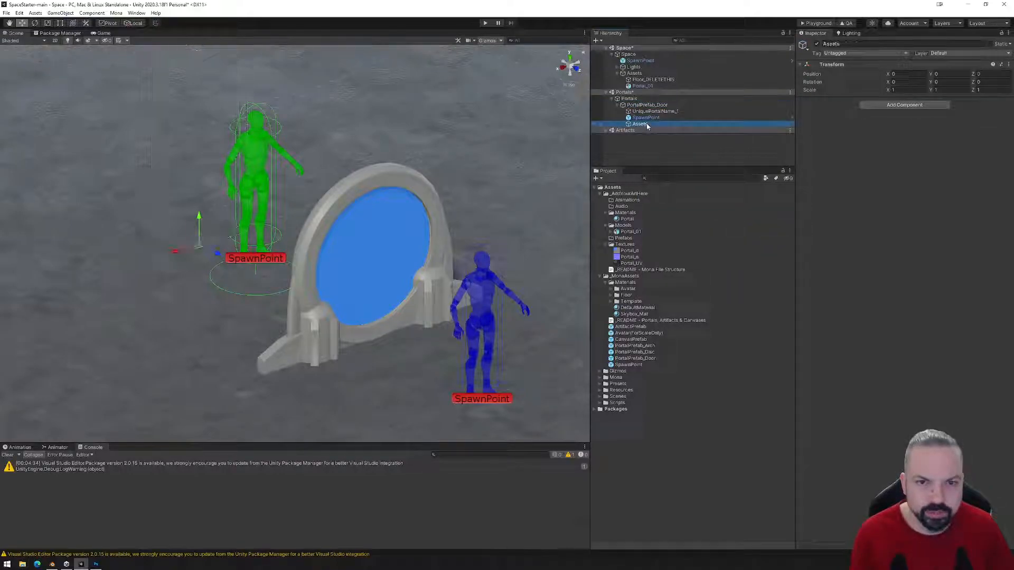
pyautogui.moveTo(642, 85); pyautogui.dragTo(643, 125)
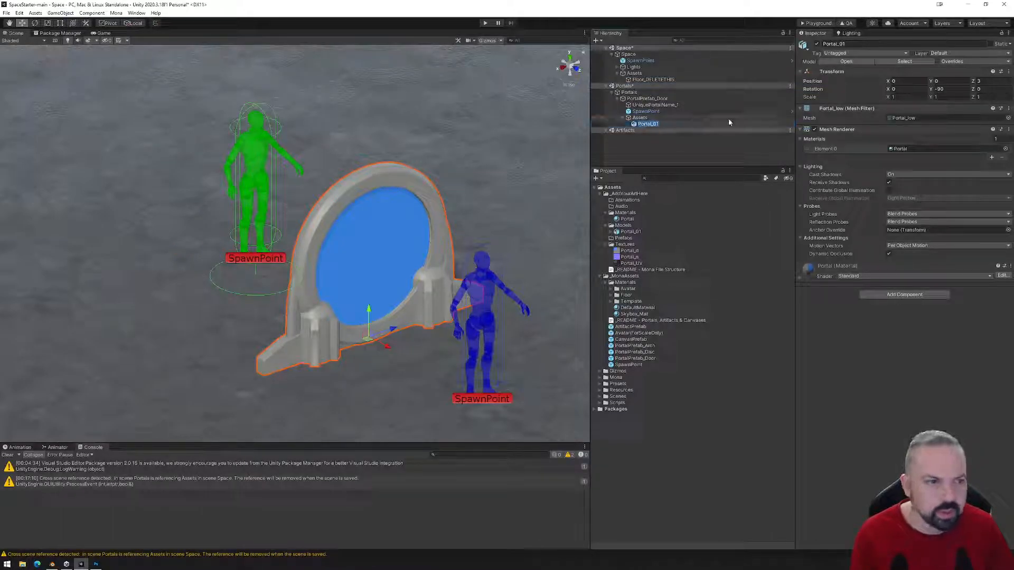
pyautogui.click(980, 80)
pyautogui.write('0')
# - Inspect the placement of Portal_01 up close against the green SpawnPoint figure
pyautogui.keyDown('alt'); pyautogui.moveTo(318, 210); pyautogui.dragTo(255, 284); pyautogui.keyUp('alt')
pyautogui.moveTo(506, 310); pyautogui.dragTo(353, 288, button='middle')
pyautogui.moveTo(353, 288)
pyautogui.keyDown('alt'); pyautogui.mouseDown()
pyautogui.moveTo(320, 303)
pyautogui.moveTo(388, 265)
pyautogui.moveTo(346, 276)
pyautogui.mouseUp(); pyautogui.keyUp('alt')
pyautogui.scroll(5, 324, 293)
pyautogui.scroll(3, 326, 290)
pyautogui.moveTo(346, 276); pyautogui.dragTo(356, 293, button='middle')
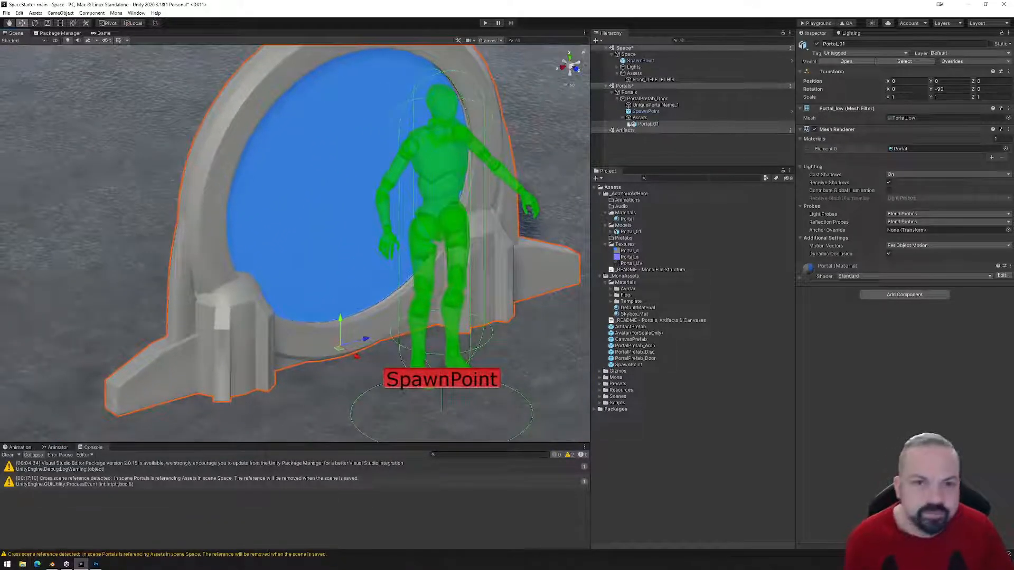
pyautogui.click(646, 125)
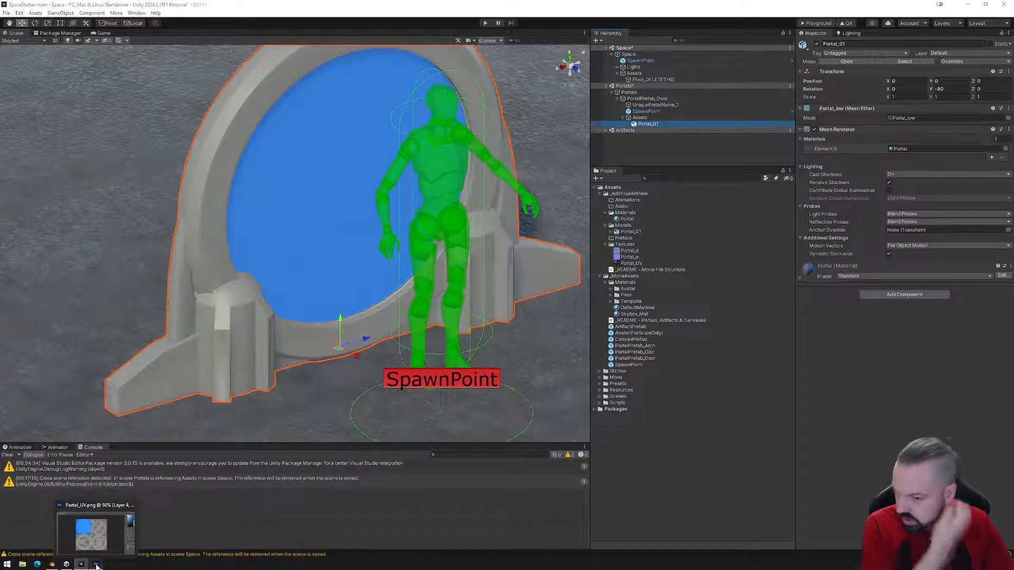
# - Switch to Photoshop and load the outline of the blue octagon-area layer as a selection
pyautogui.click(96, 564)
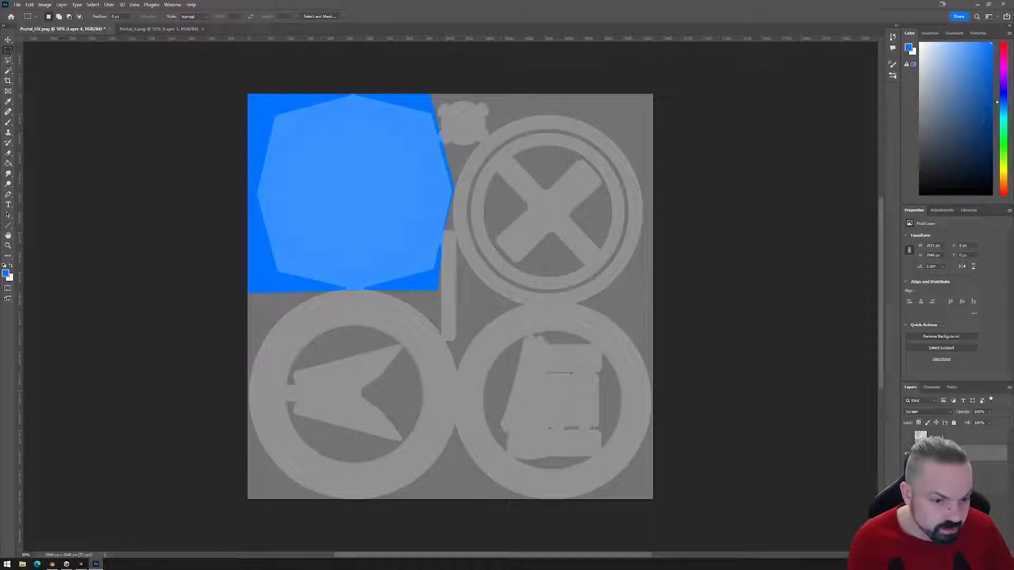
pyautogui.click(945, 470)
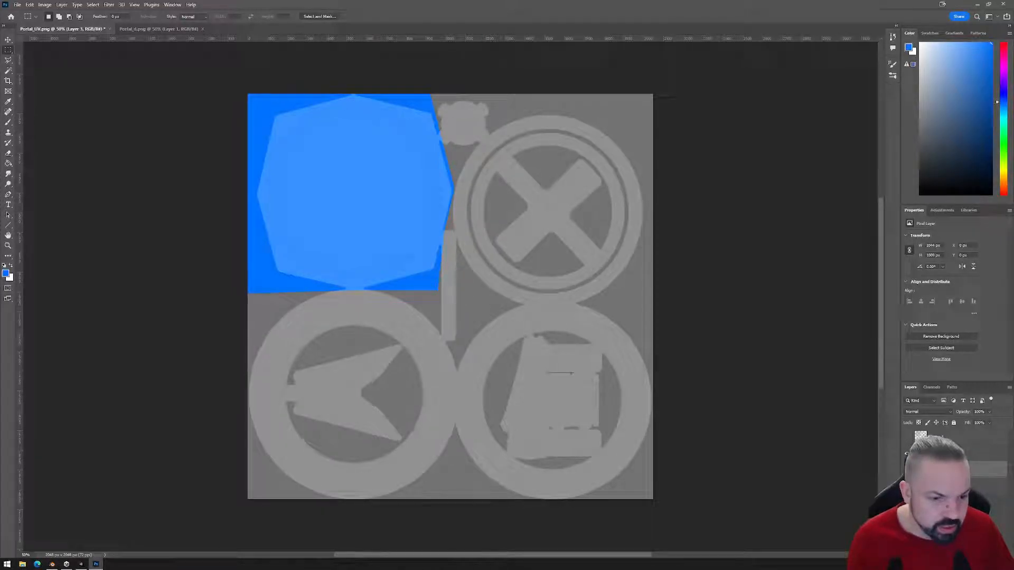
pyautogui.keyDown('ctrl'); pyautogui.click(921, 469); pyautogui.keyUp('ctrl')
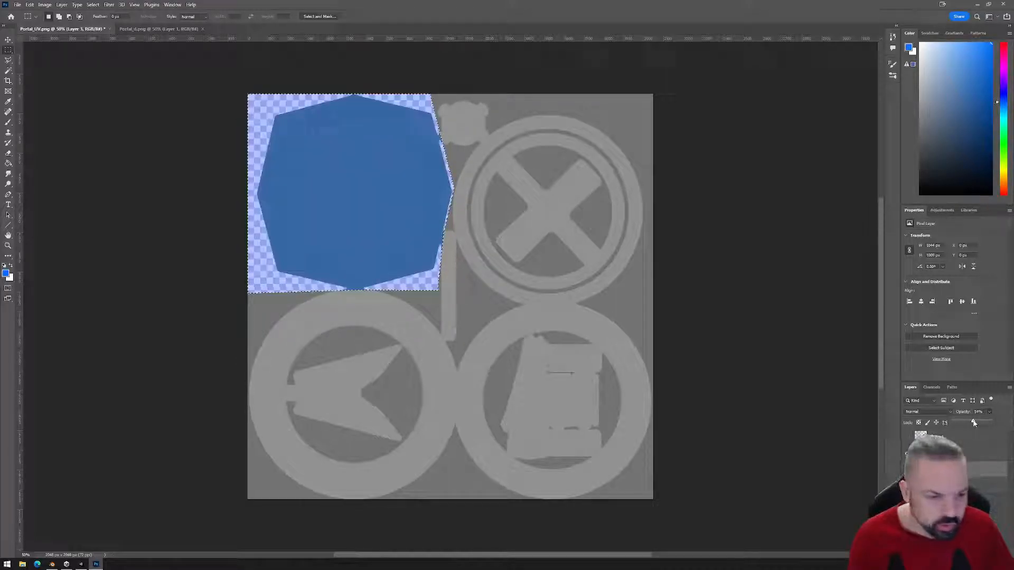
# - Lower the opacity of the blue layer and hide the layer
pyautogui.moveTo(967, 422); pyautogui.dragTo(969, 423)
pyautogui.click(990, 412)
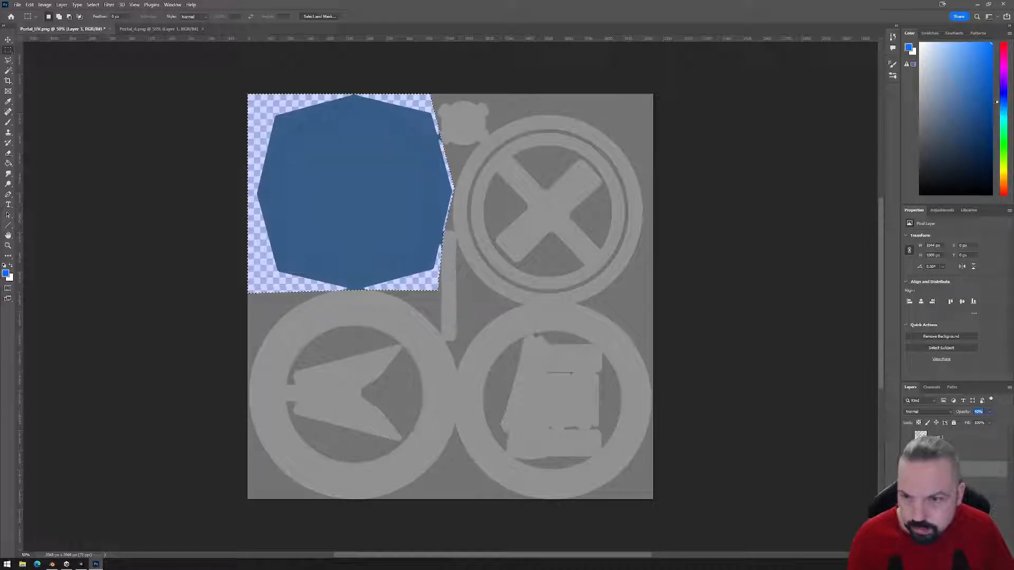
pyautogui.click(907, 469)
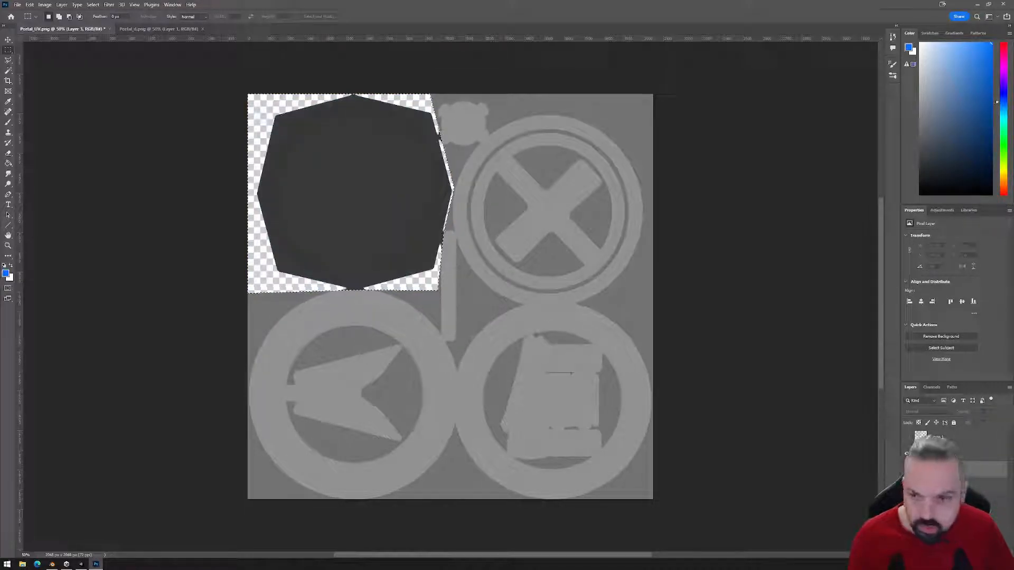
# - Show the blue and UV layout layers, delete the octagon inside the selection from the UV layout layer, and deselect
pyautogui.click(907, 469)
pyautogui.click(907, 454)
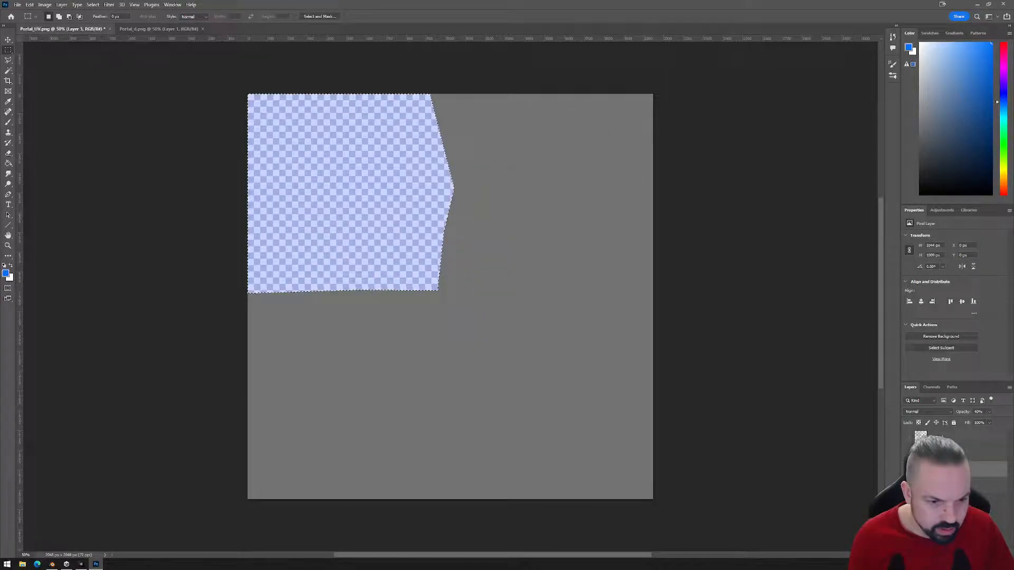
pyautogui.click(942, 453)
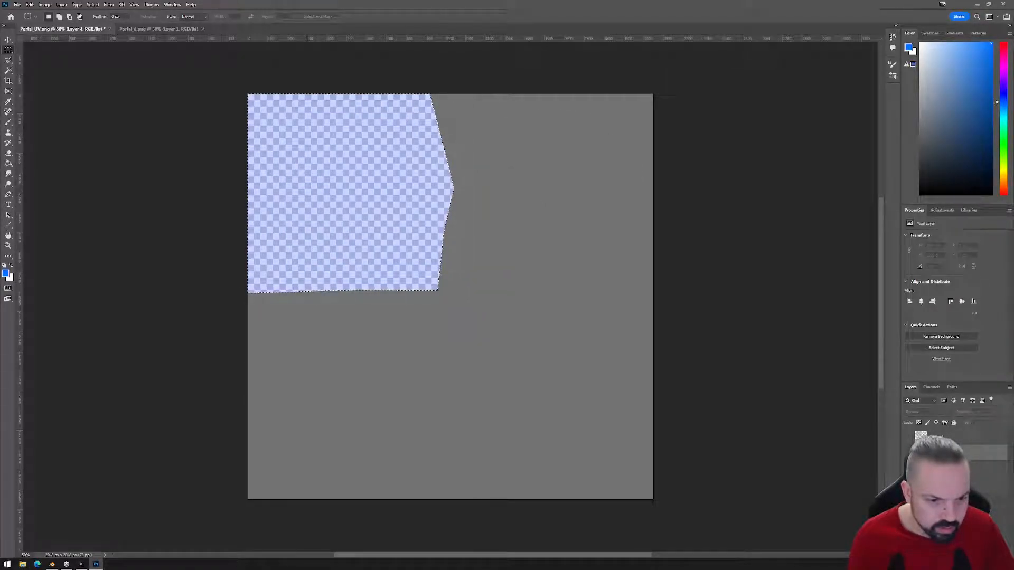
pyautogui.click(907, 454)
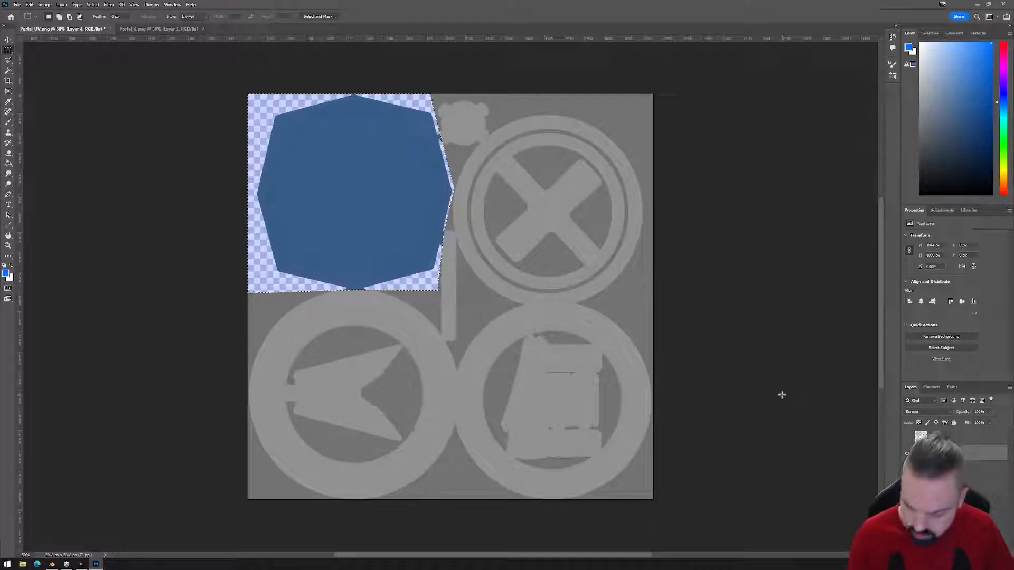
pyautogui.press('Delete')
pyautogui.hotkey('ctrl', 'd')
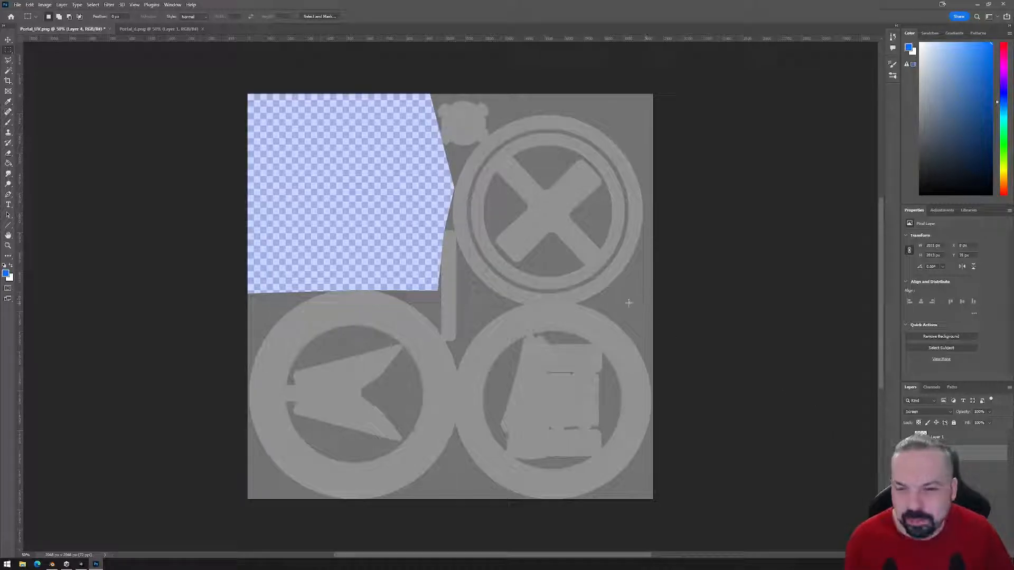
# - Export the texture as a PNG over the existing Portal_d.png in the project's Textures folder
pyautogui.click(18, 7)
pyautogui.moveTo(42, 129)
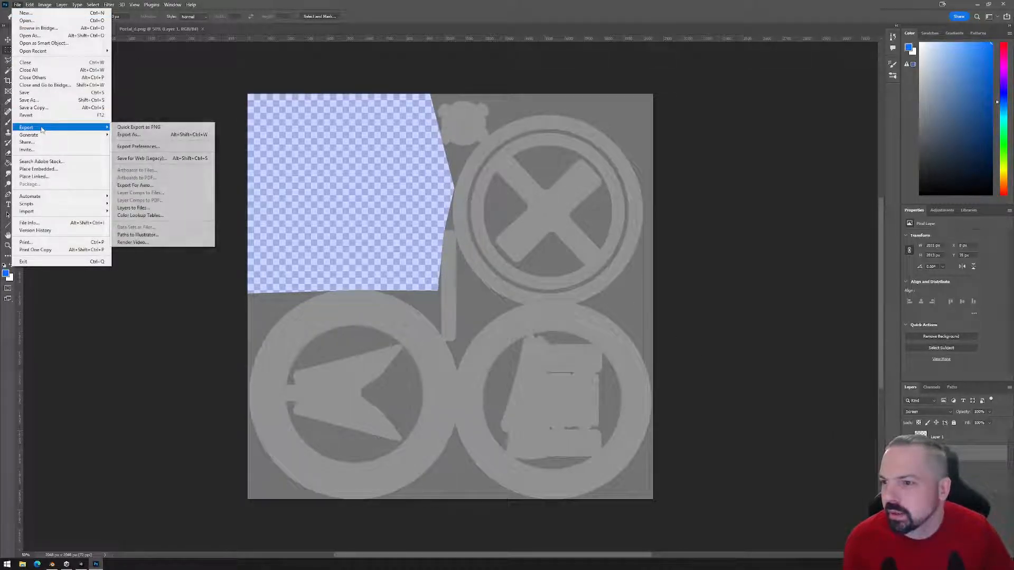
pyautogui.click(135, 133)
pyautogui.click(351, 177)
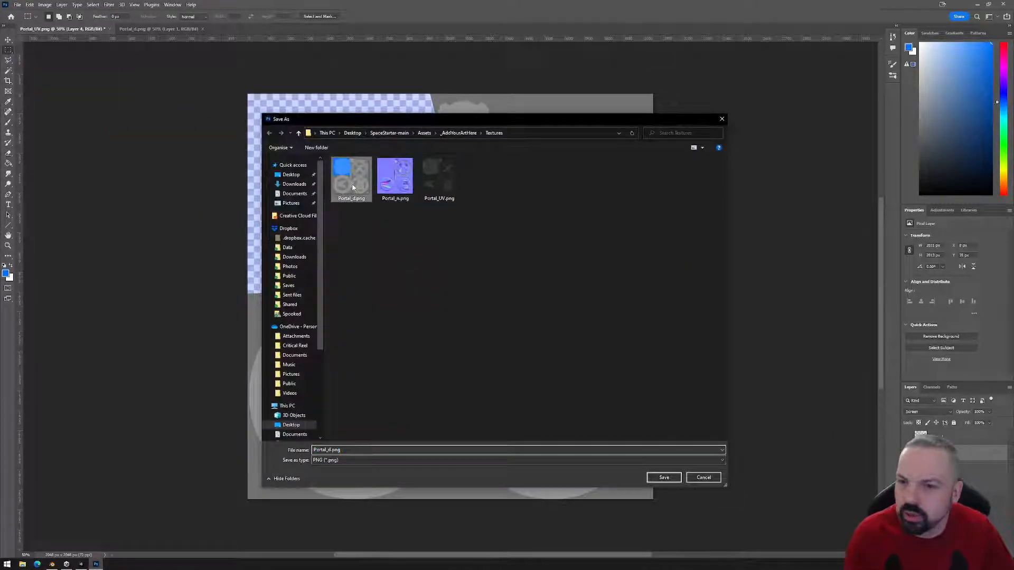
pyautogui.click(668, 480)
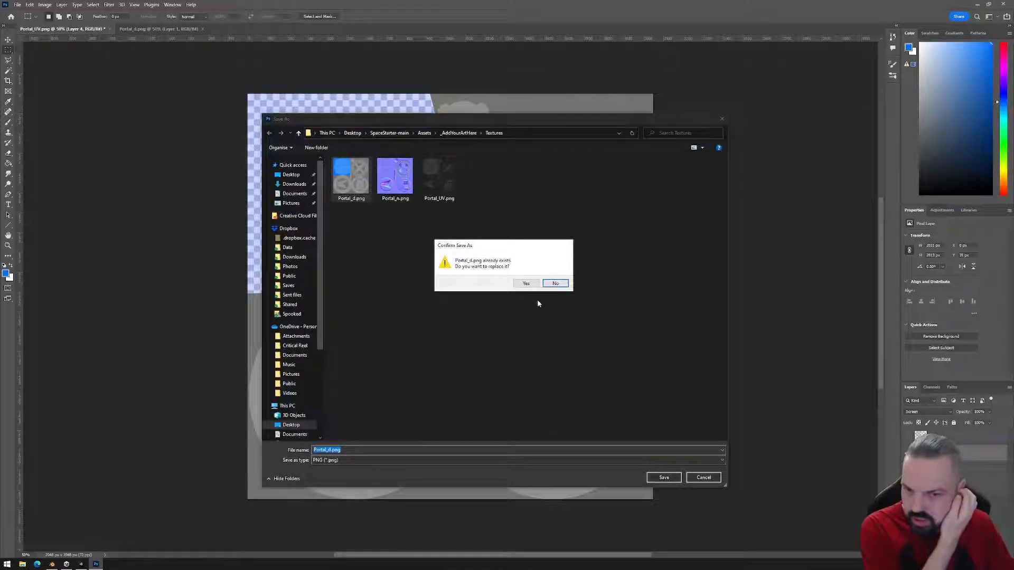
pyautogui.click(527, 283)
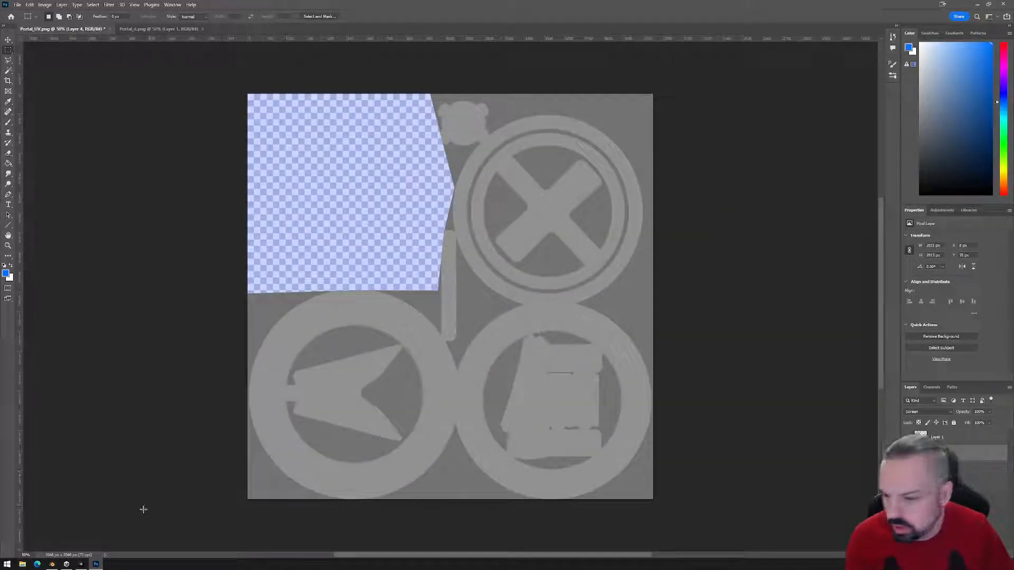
# - Switch to Unity, select Portal_01 under Assets, and expand its Portal material settings
pyautogui.click(81, 566)
pyautogui.moveTo(321, 372)
pyautogui.keyDown('alt'); pyautogui.mouseDown()
pyautogui.moveTo(319, 384)
pyautogui.moveTo(312, 370)
pyautogui.mouseUp(); pyautogui.keyUp('alt')
pyautogui.click(647, 125)
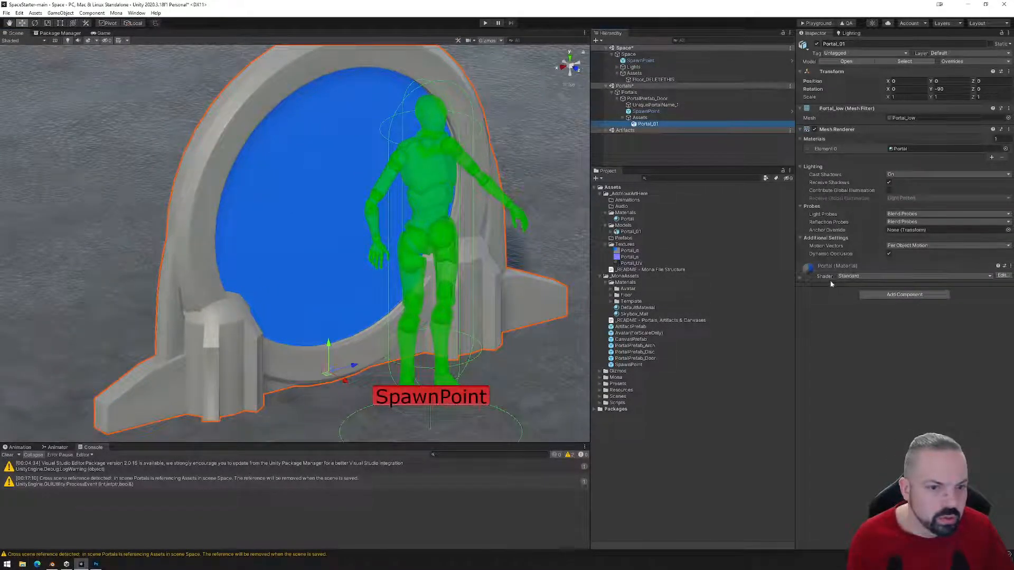
pyautogui.click(799, 278)
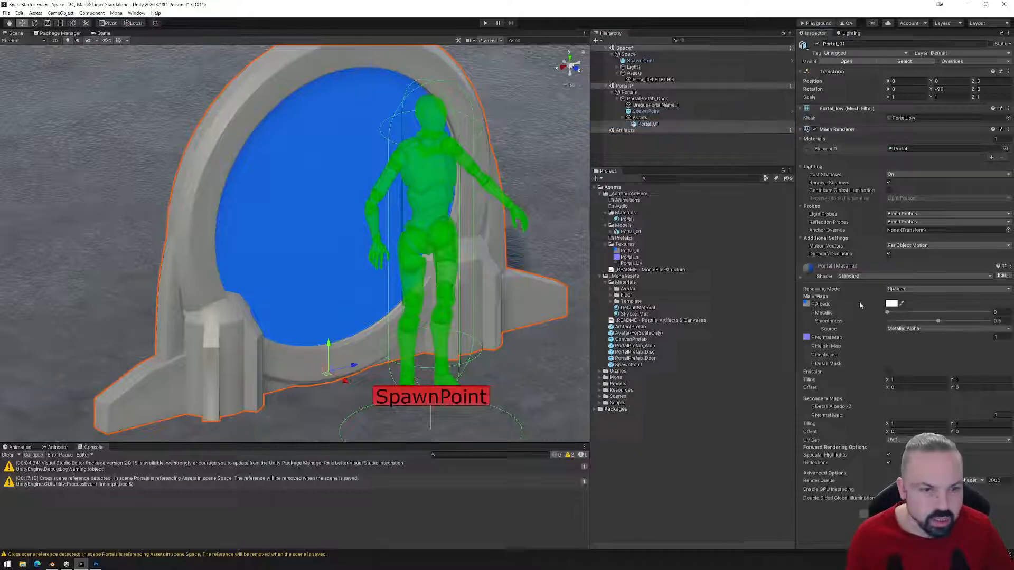
# - Try the Transparent and Fade rendering modes on the Portal material, checking the portal from different angles
pyautogui.click(908, 289)
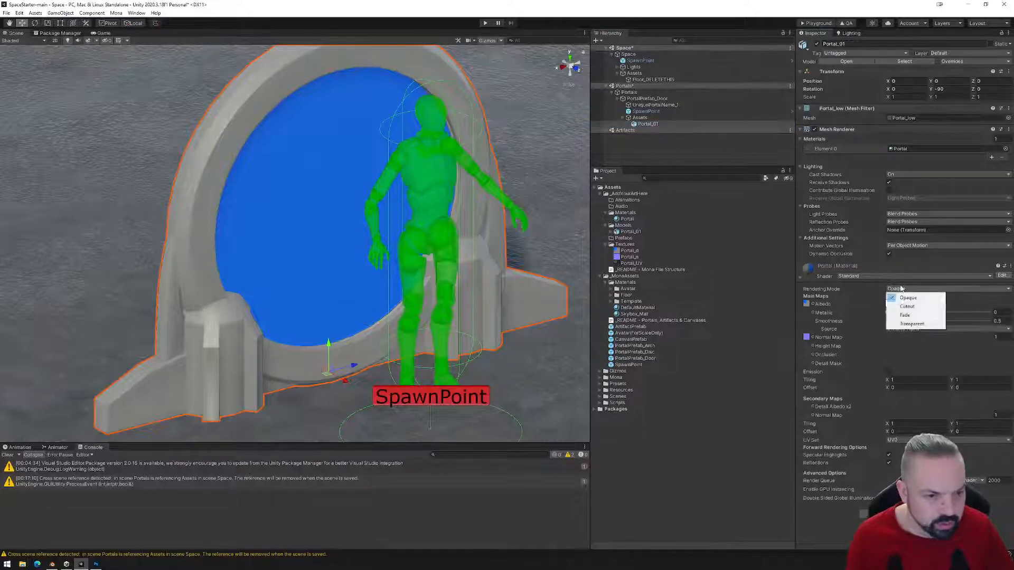
pyautogui.click(916, 325)
pyautogui.keyDown('alt'); pyautogui.moveTo(391, 287); pyautogui.dragTo(349, 309); pyautogui.keyUp('alt')
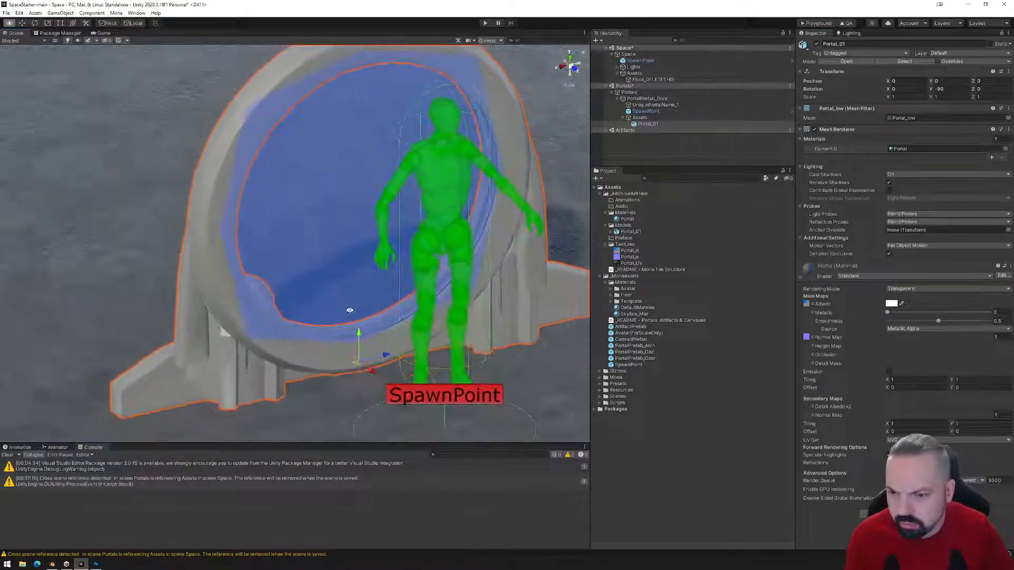
pyautogui.moveTo(354, 306); pyautogui.dragTo(346, 277, button='middle')
pyautogui.click(929, 289)
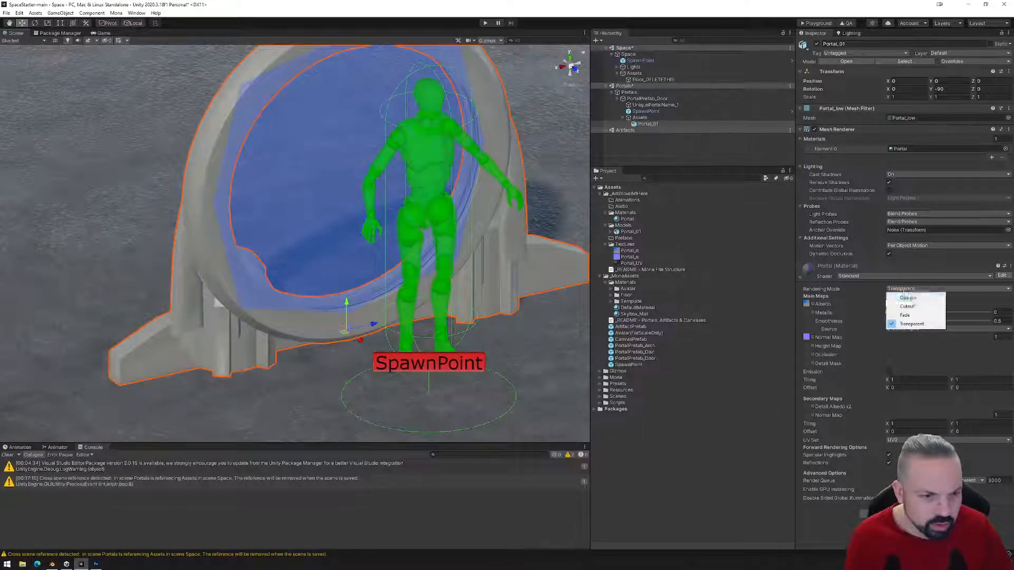
pyautogui.click(916, 315)
pyautogui.keyDown('alt'); pyautogui.moveTo(329, 331); pyautogui.dragTo(355, 319); pyautogui.keyUp('alt')
pyautogui.hotkey('alt', 'Tab')
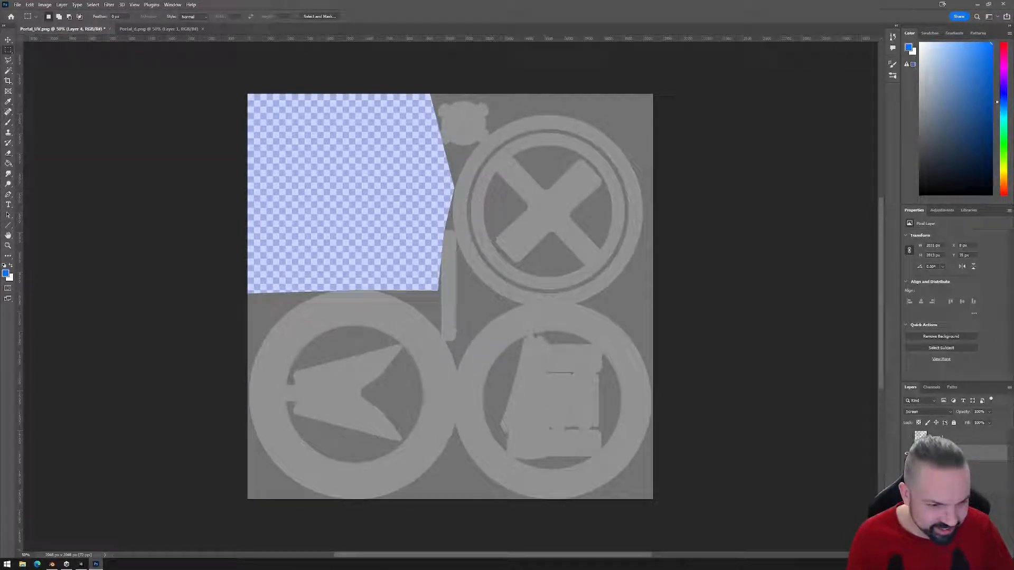
pyautogui.click(945, 484)
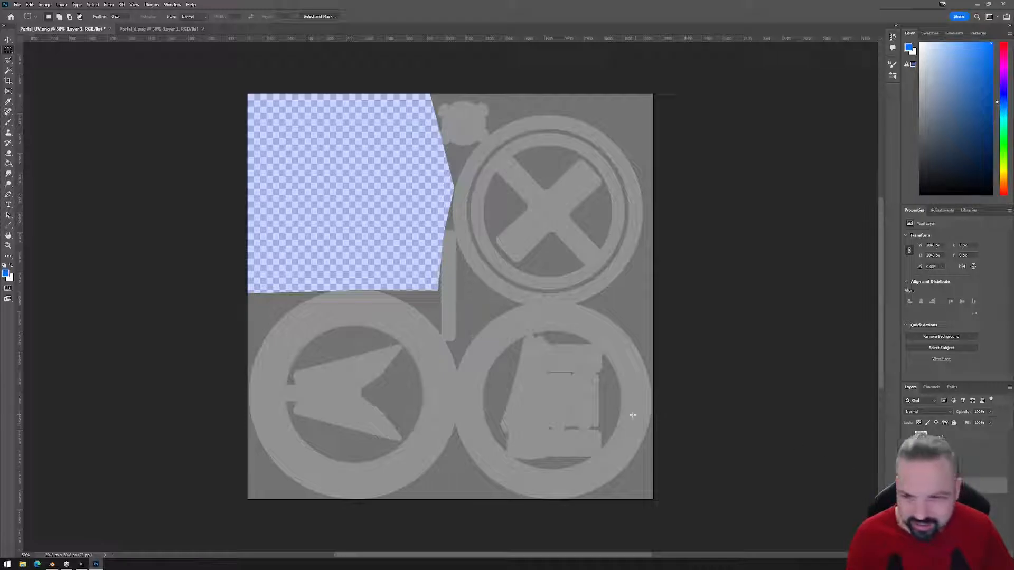
pyautogui.click(81, 563)
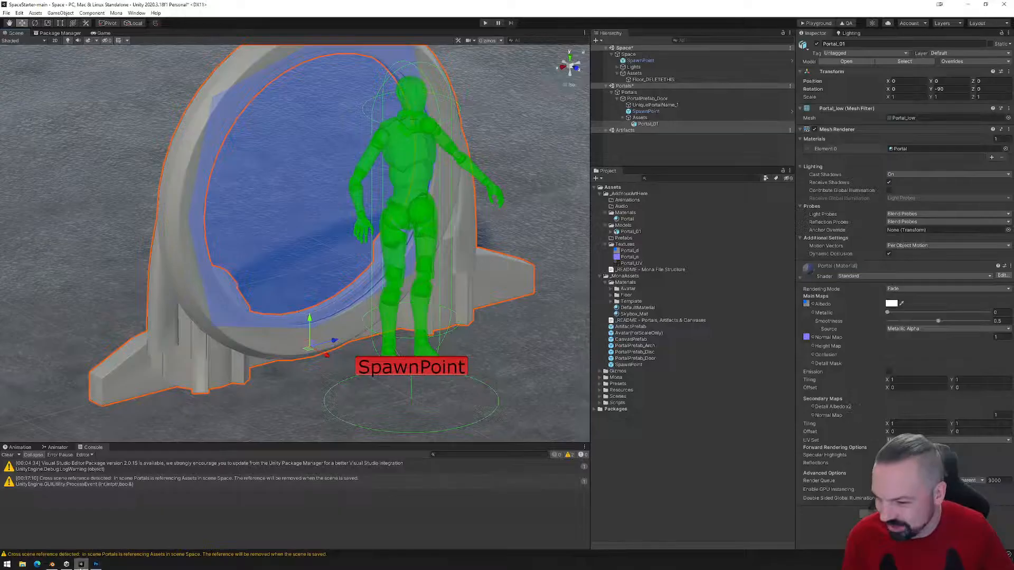
pyautogui.scroll(-2, 256, 315)
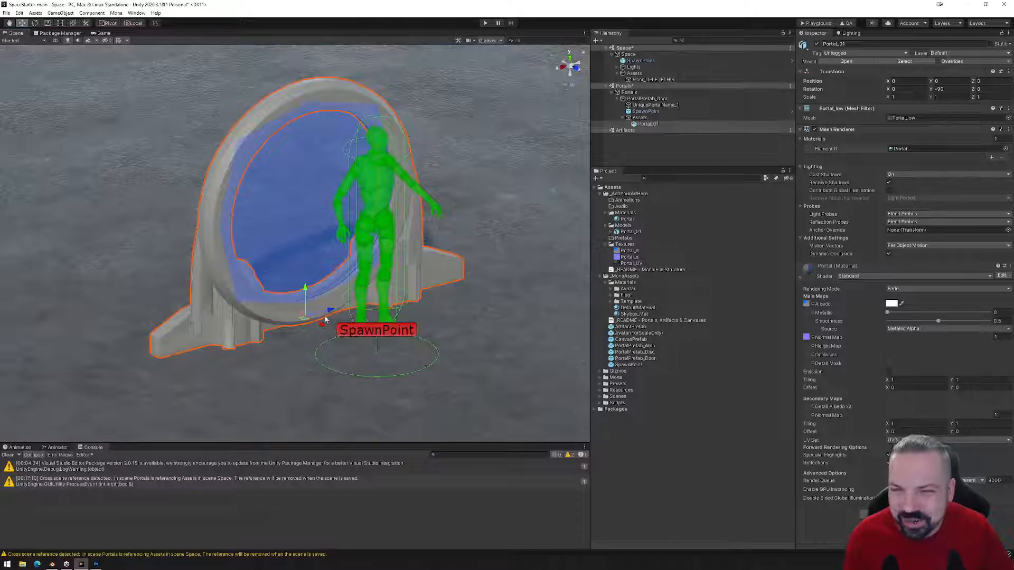
pyautogui.click(515, 211)
pyautogui.click(221, 292)
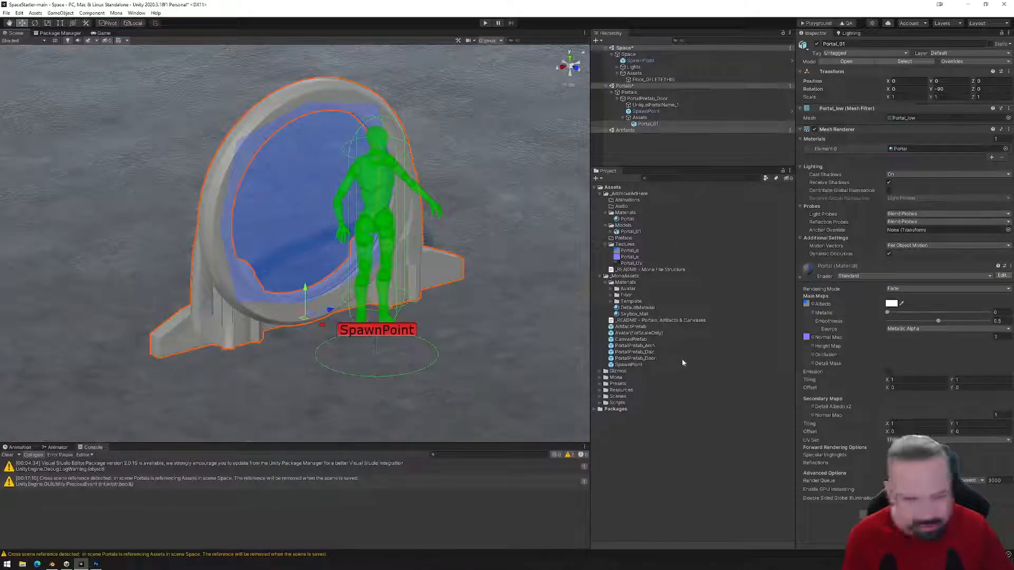
# - Try the Cutout rendering mode on the Portal material and inspect the portal opening
pyautogui.click(916, 291)
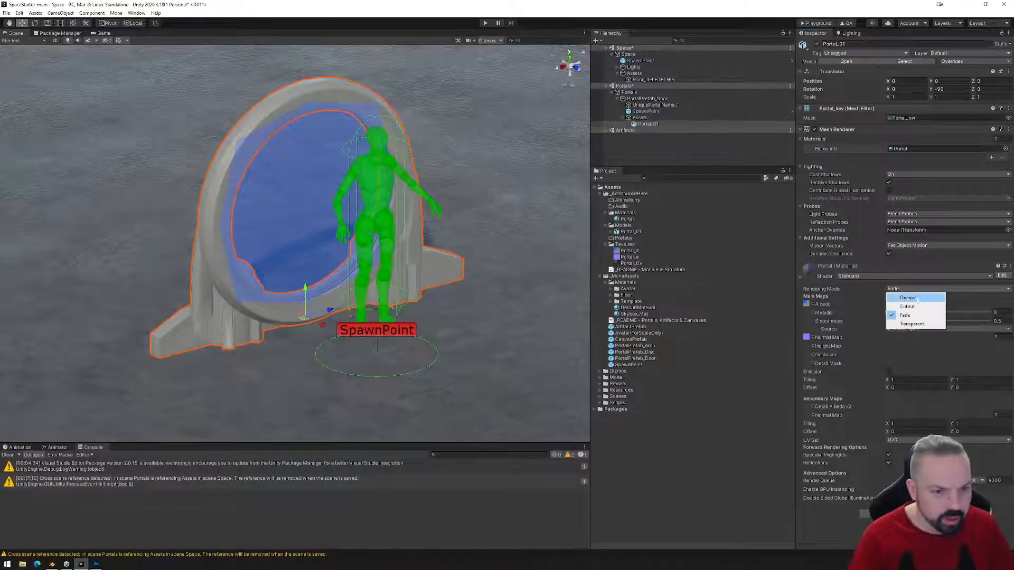
pyautogui.click(917, 305)
pyautogui.moveTo(297, 299)
pyautogui.keyDown('alt'); pyautogui.mouseDown()
pyautogui.moveTo(461, 262)
pyautogui.moveTo(513, 262)
pyautogui.moveTo(380, 306)
pyautogui.moveTo(285, 291)
pyautogui.mouseUp(); pyautogui.keyUp('alt')
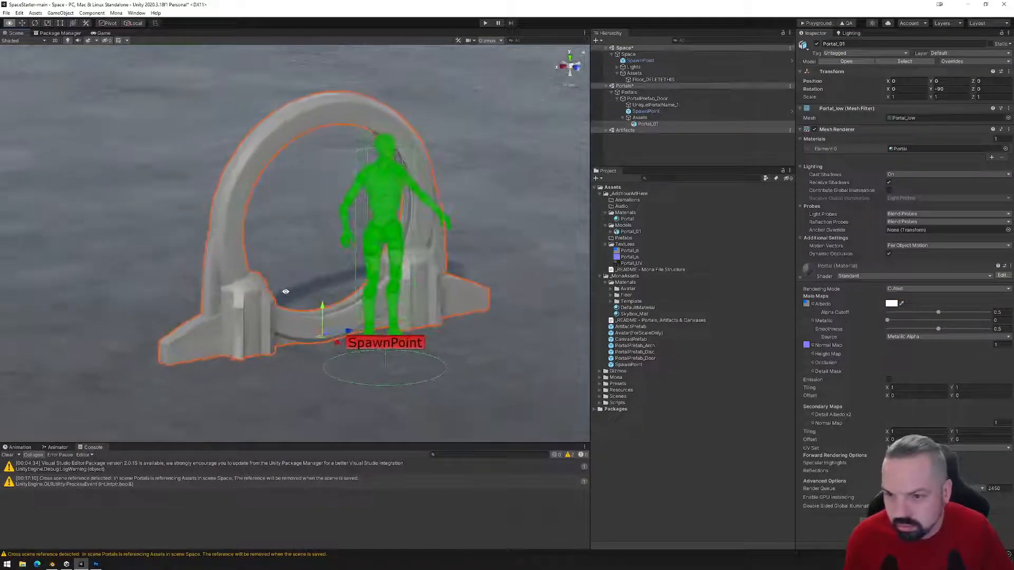
pyautogui.scroll(3, 309, 294)
# - Compare the Fade and Transparent rendering modes again on the Portal material
pyautogui.click(921, 288)
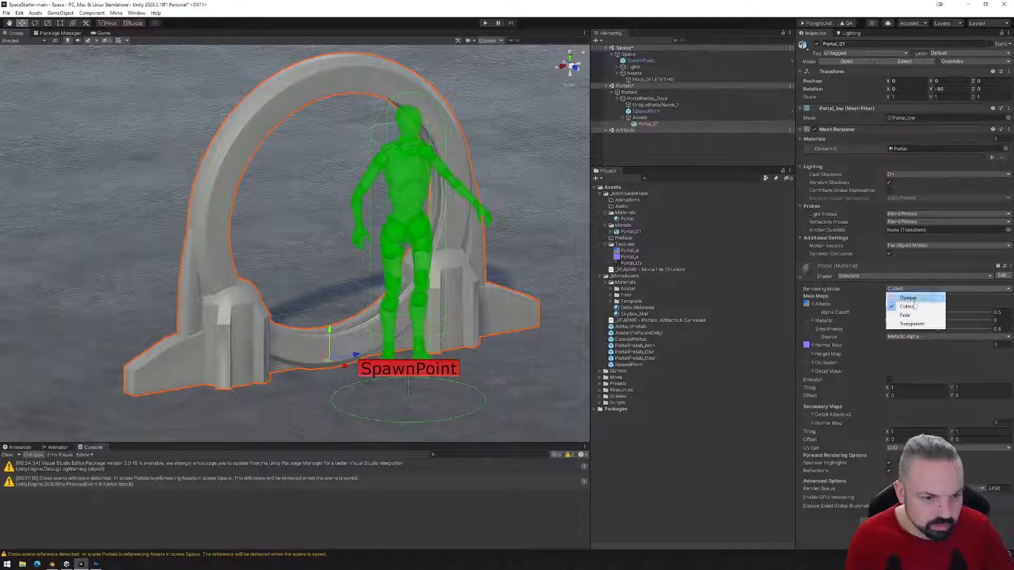
pyautogui.click(912, 315)
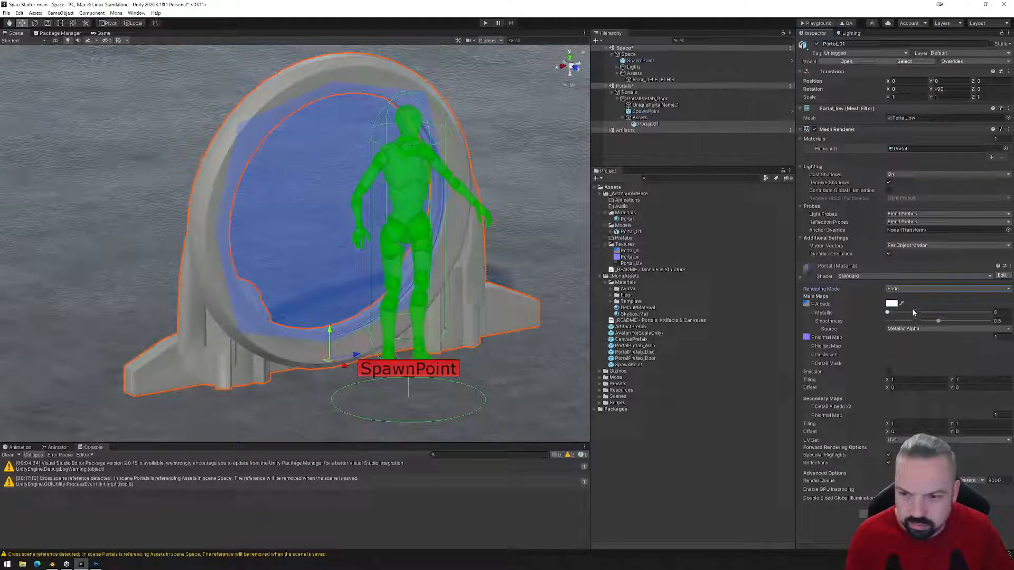
pyautogui.click(910, 289)
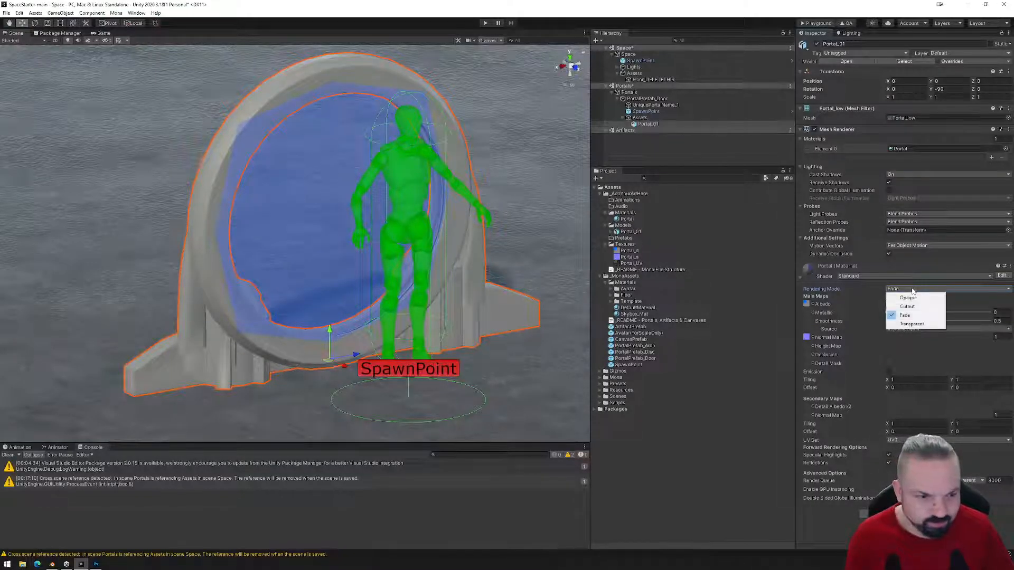
pyautogui.click(912, 323)
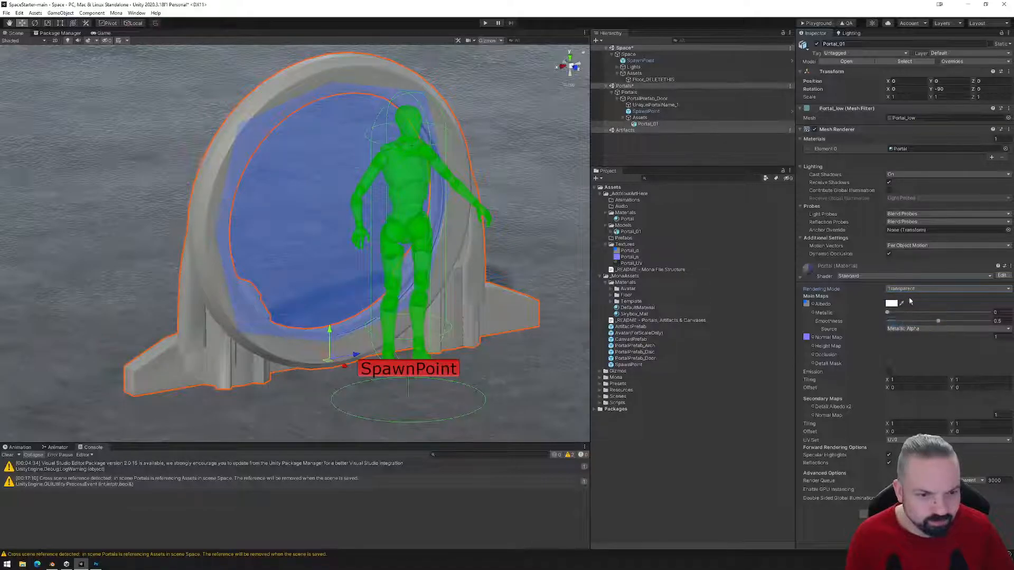
# - Locate the albedo texture in the project, then set the Portal material to Opaque and inspect the portal
pyautogui.click(807, 305)
pyautogui.click(910, 289)
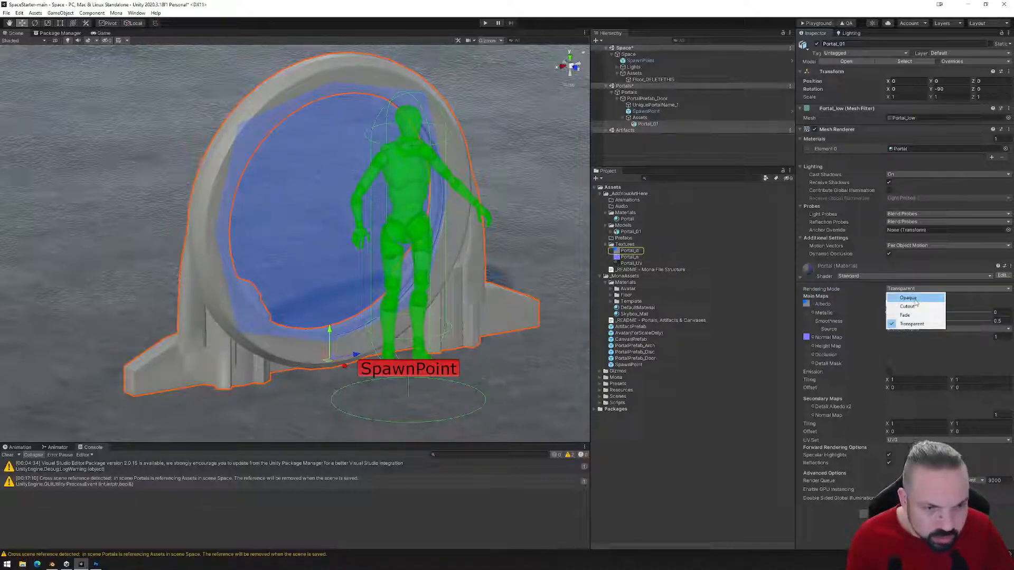
pyautogui.click(908, 299)
pyautogui.keyDown('alt'); pyautogui.moveTo(323, 275); pyautogui.dragTo(358, 284); pyautogui.keyUp('alt')
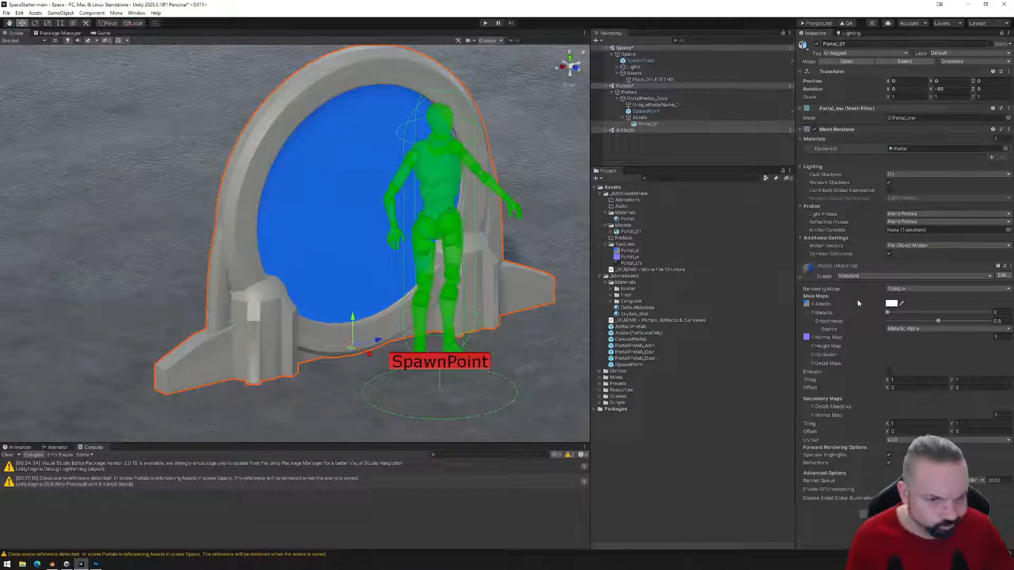
pyautogui.click(867, 276)
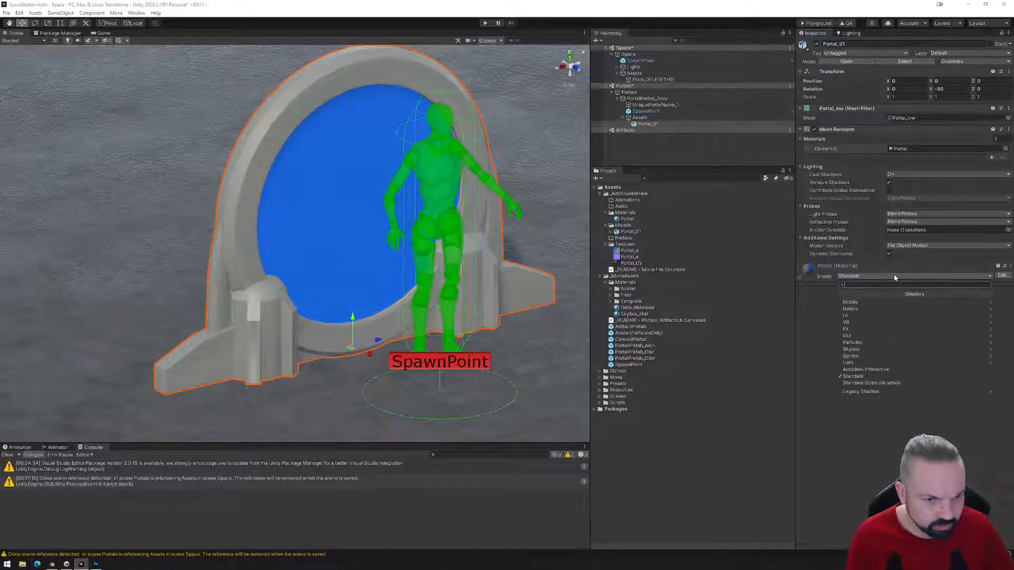
pyautogui.moveTo(795, 278); pyautogui.dragTo(797, 278)
pyautogui.click(801, 277)
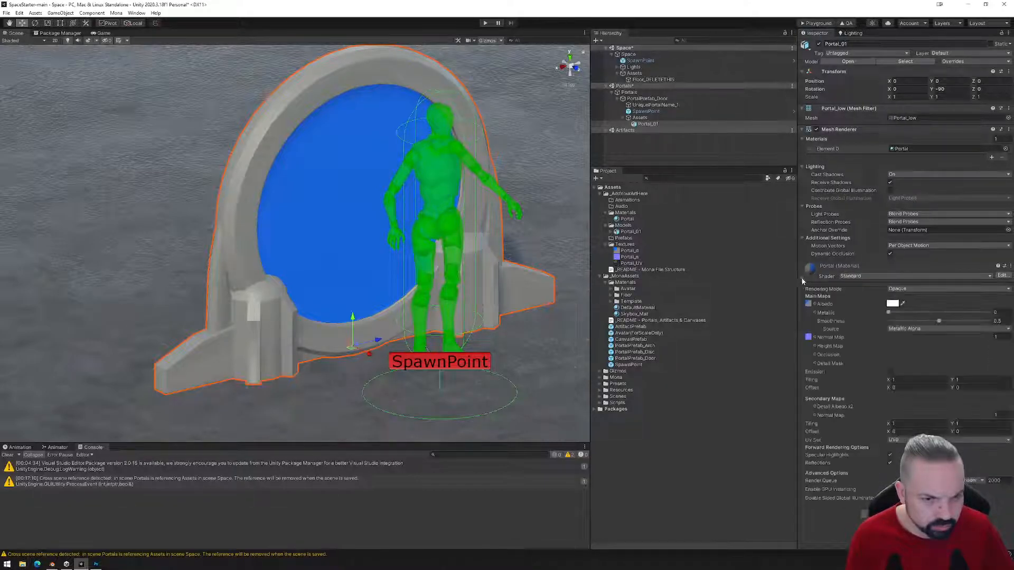
# - Set the Portal material to Transparent and try adjusting the alpha of its albedo color
pyautogui.click(907, 288)
pyautogui.click(913, 323)
pyautogui.click(890, 304)
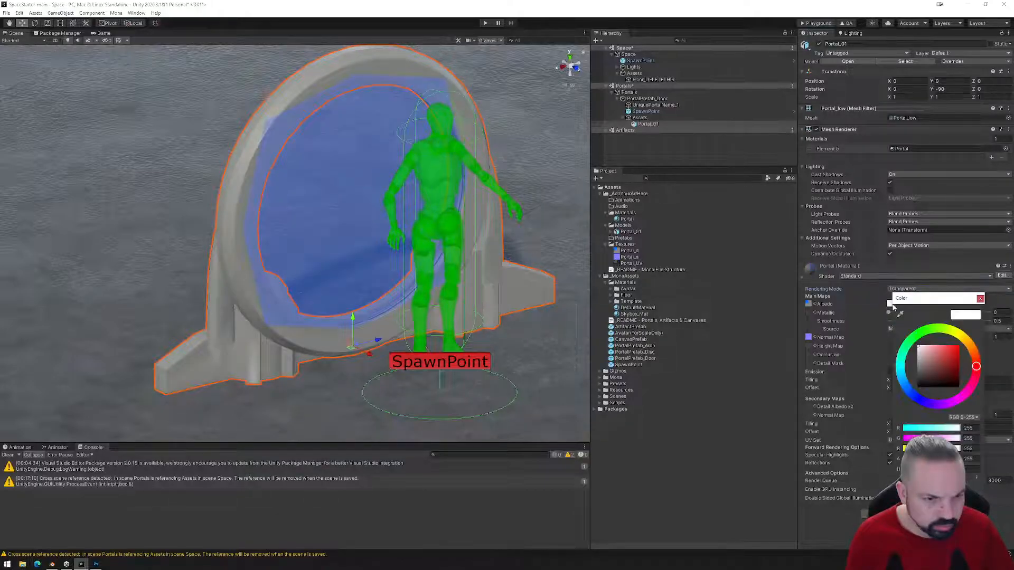
pyautogui.moveTo(956, 458)
pyautogui.mouseDown()
pyautogui.moveTo(903, 462)
pyautogui.moveTo(968, 468)
pyautogui.mouseUp()
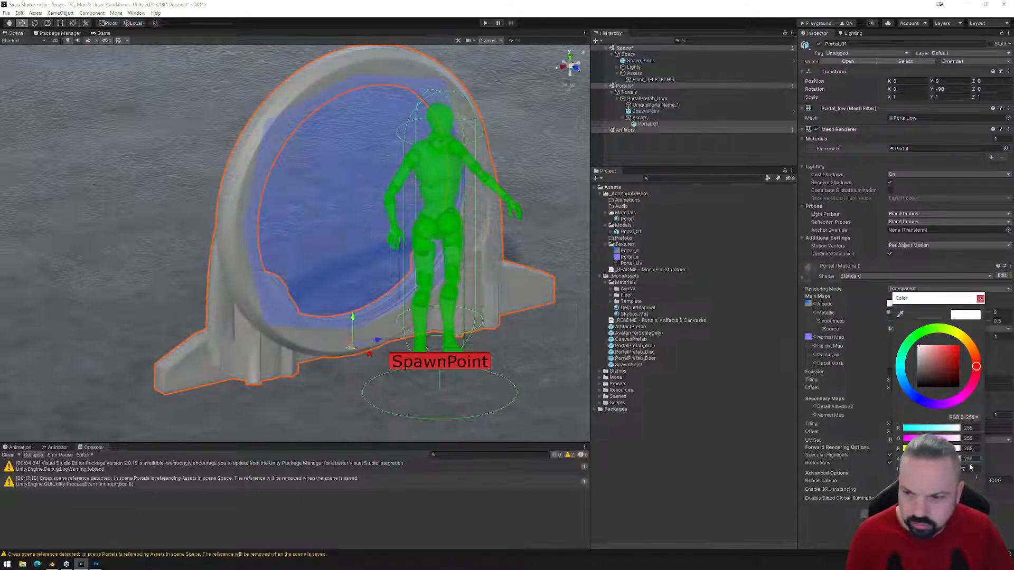
pyautogui.click(980, 299)
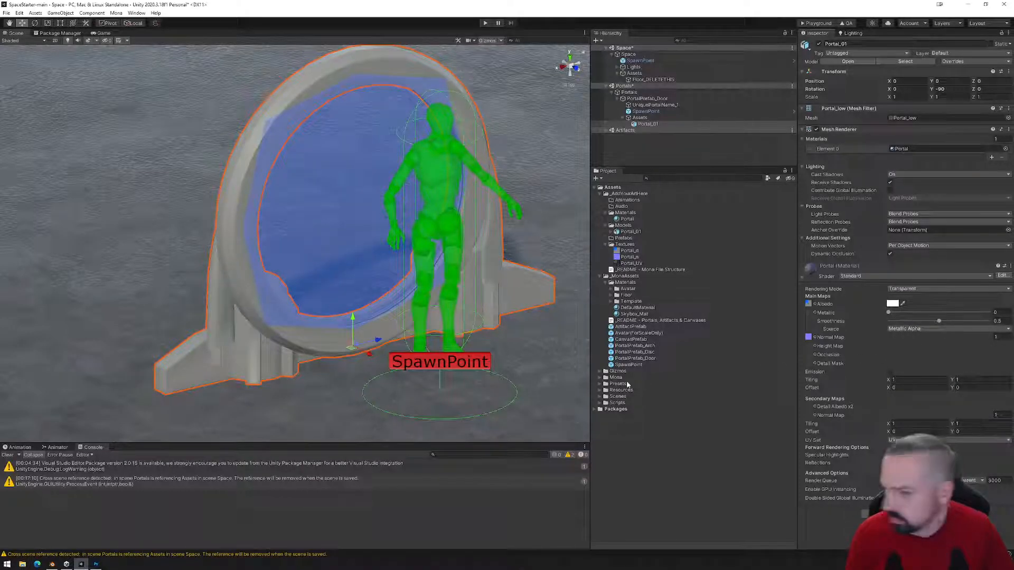
pyautogui.keyDown('alt'); pyautogui.moveTo(355, 271); pyautogui.dragTo(374, 301); pyautogui.keyUp('alt')
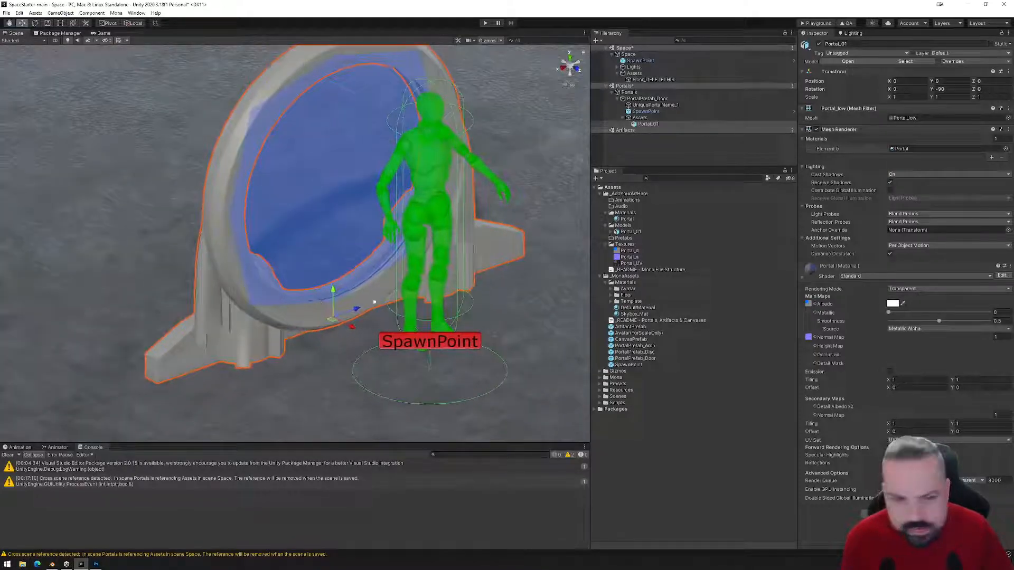
# - Set the Portal material's rendering mode to Opaque and check the solid blue portal from several angles
pyautogui.click(908, 289)
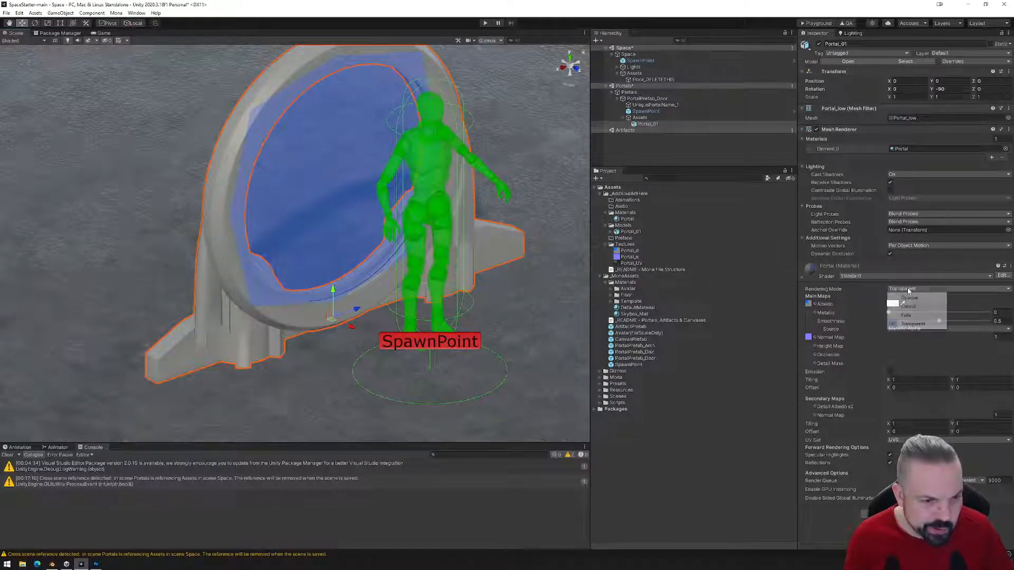
pyautogui.click(914, 298)
pyautogui.keyDown('alt'); pyautogui.moveTo(374, 333); pyautogui.dragTo(464, 311); pyautogui.keyUp('alt')
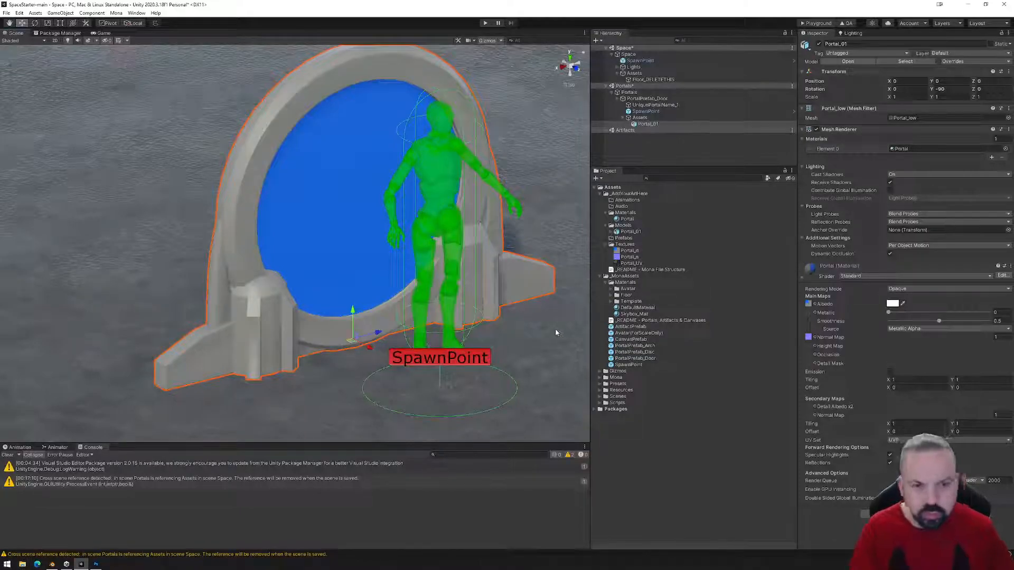
pyautogui.moveTo(369, 338)
pyautogui.keyDown('alt'); pyautogui.mouseDown()
pyautogui.moveTo(344, 333)
pyautogui.moveTo(417, 292)
pyautogui.moveTo(338, 326)
pyautogui.moveTo(394, 311)
pyautogui.moveTo(359, 328)
pyautogui.mouseUp(); pyautogui.keyUp('alt')
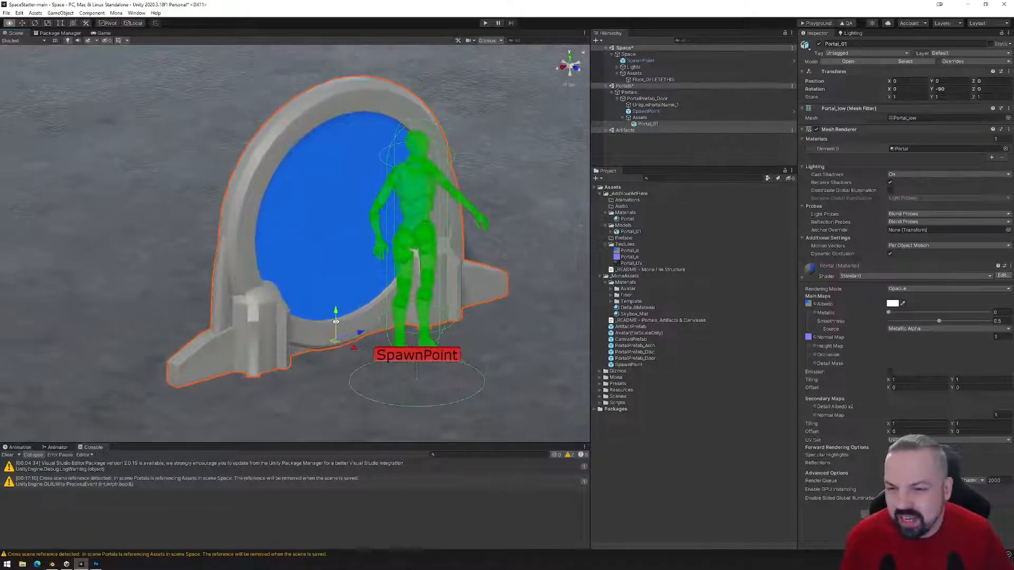
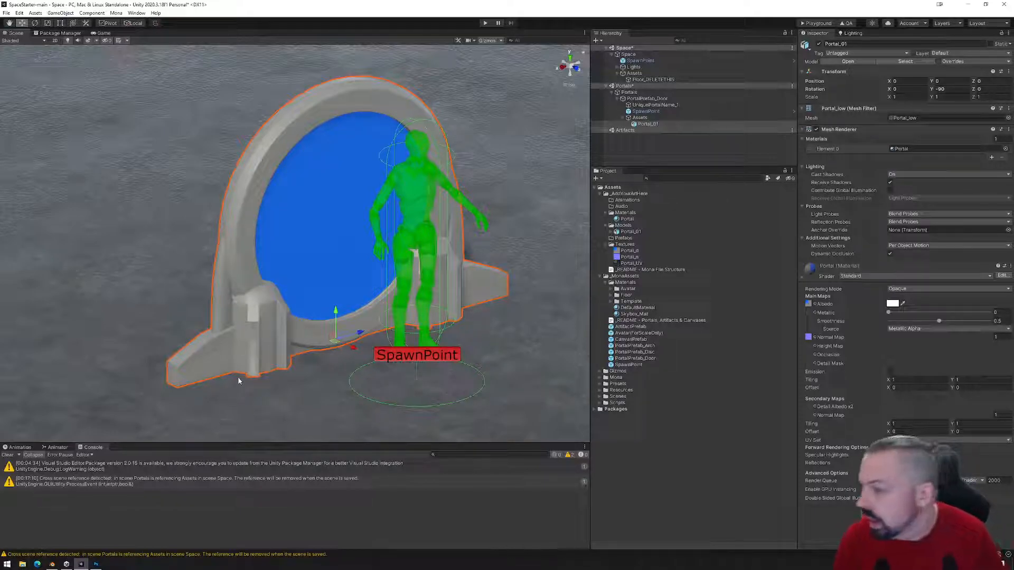
pyautogui.keyDown('alt'); pyautogui.moveTo(288, 319); pyautogui.dragTo(306, 287); pyautogui.keyUp('alt')
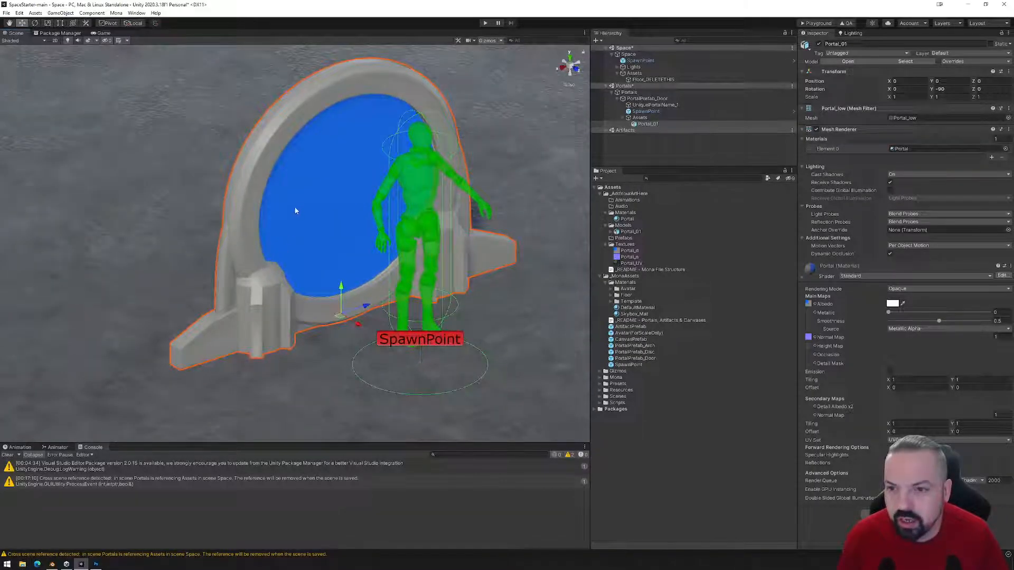
pyautogui.keyDown('alt'); pyautogui.moveTo(399, 280); pyautogui.dragTo(205, 414); pyautogui.keyUp('alt')
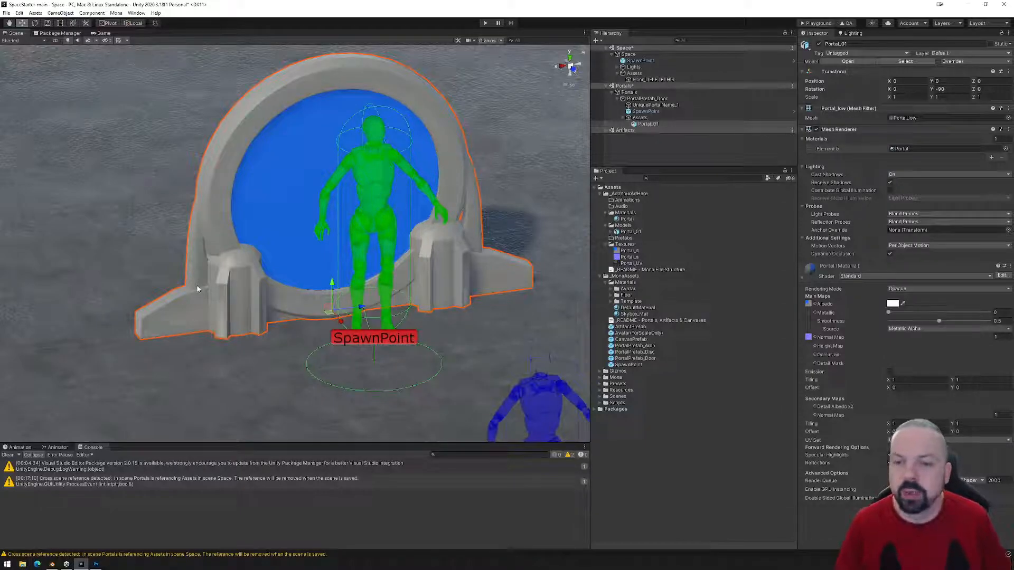
pyautogui.keyDown('alt'); pyautogui.moveTo(183, 258); pyautogui.dragTo(239, 218); pyautogui.keyUp('alt')
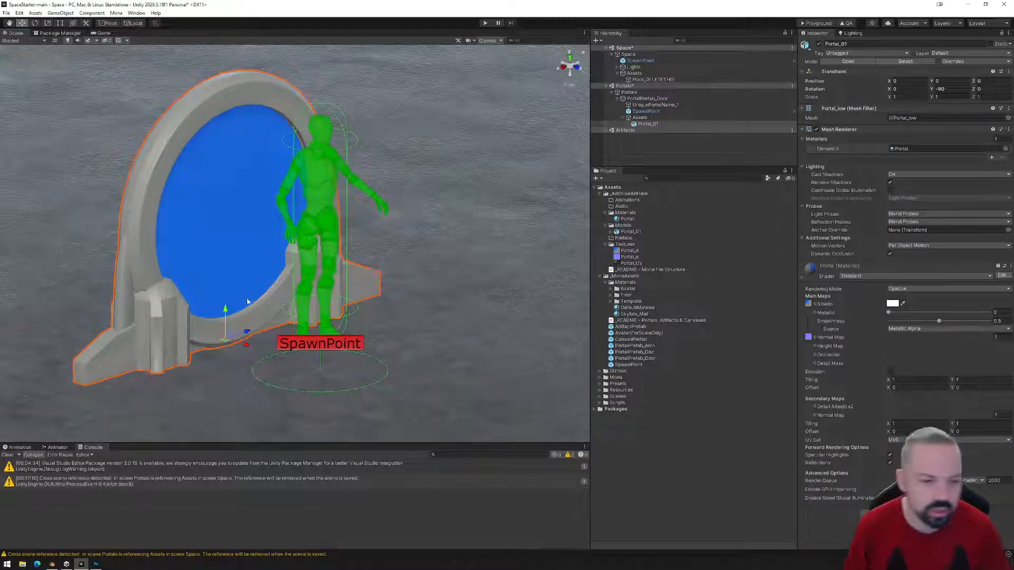
pyautogui.moveTo(247, 324); pyautogui.dragTo(313, 364, button='middle')
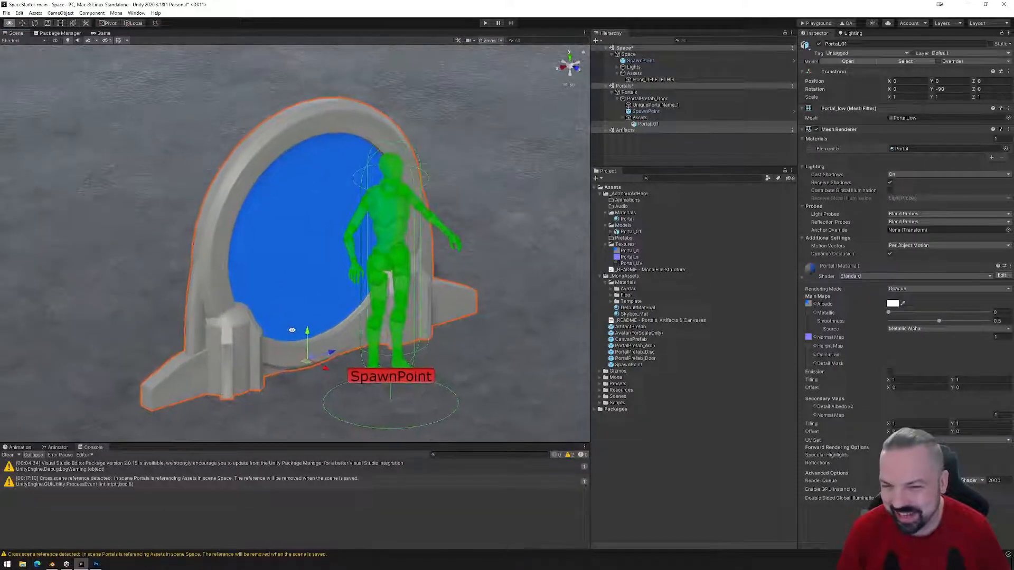
# - Launch Substance 3D Painter and close Photoshop without saving the changes to Portal_UV.png
pyautogui.click(7, 565)
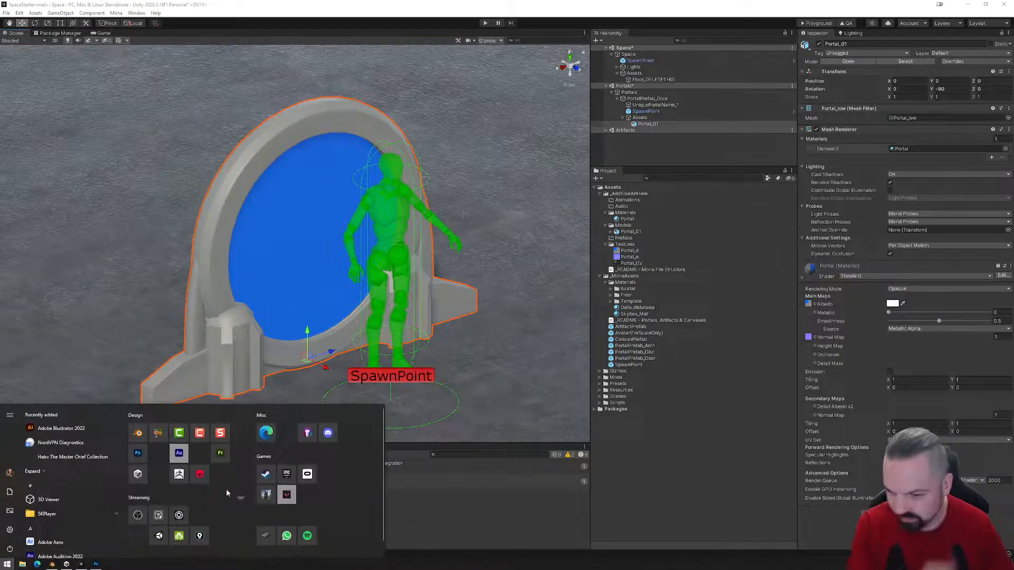
pyautogui.click(221, 455)
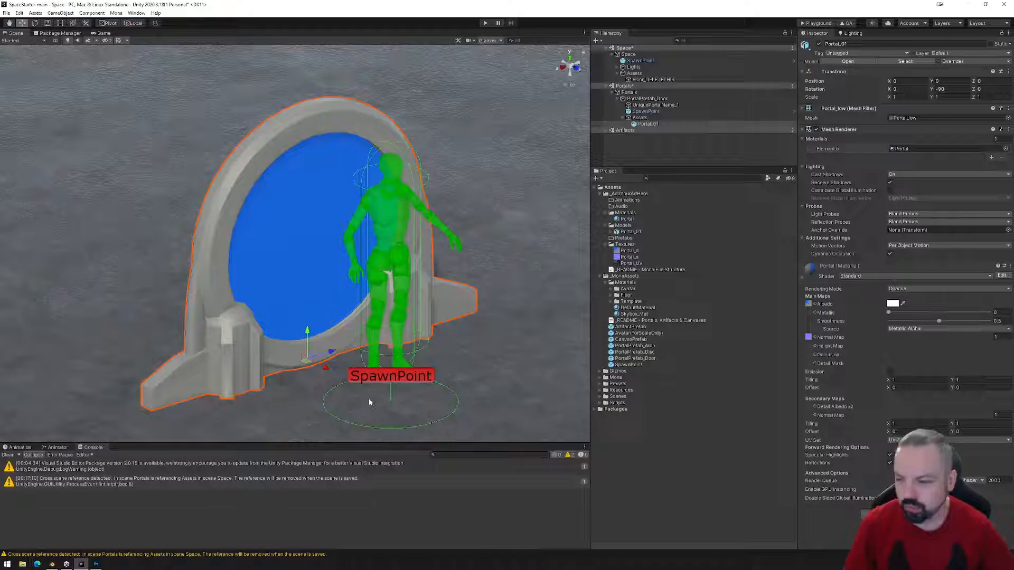
pyautogui.click(95, 564)
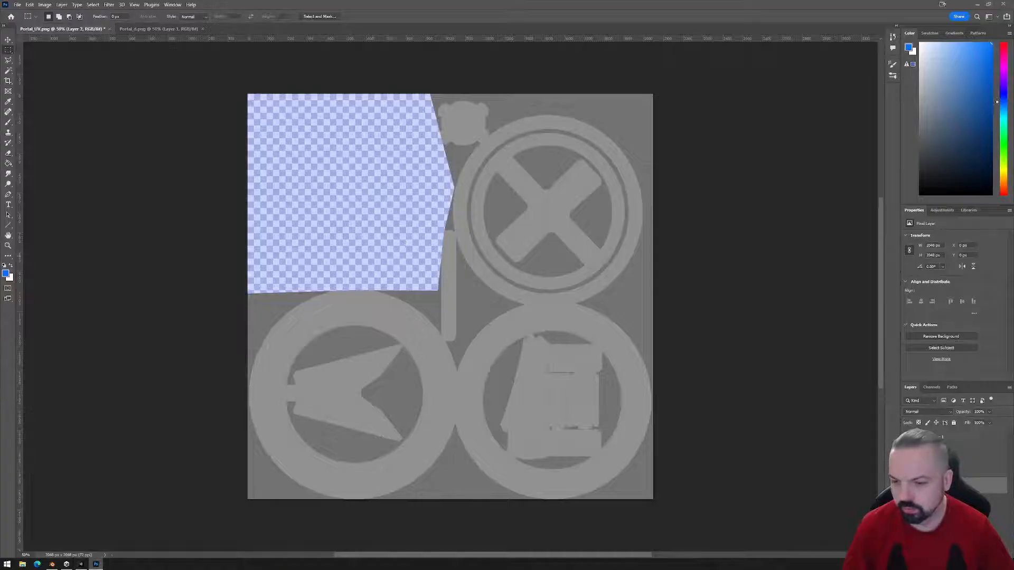
pyautogui.click(1005, 4)
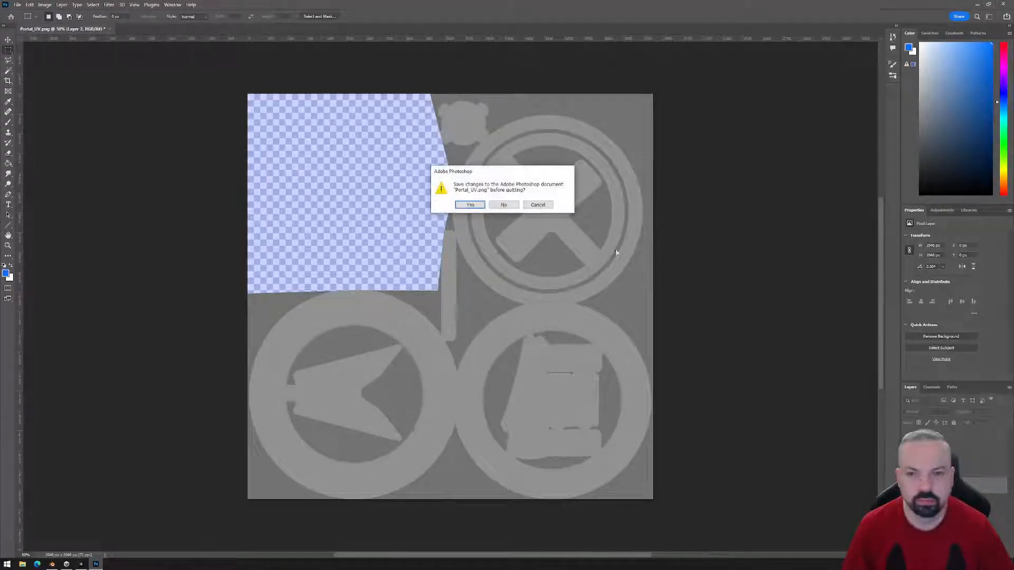
pyautogui.click(503, 205)
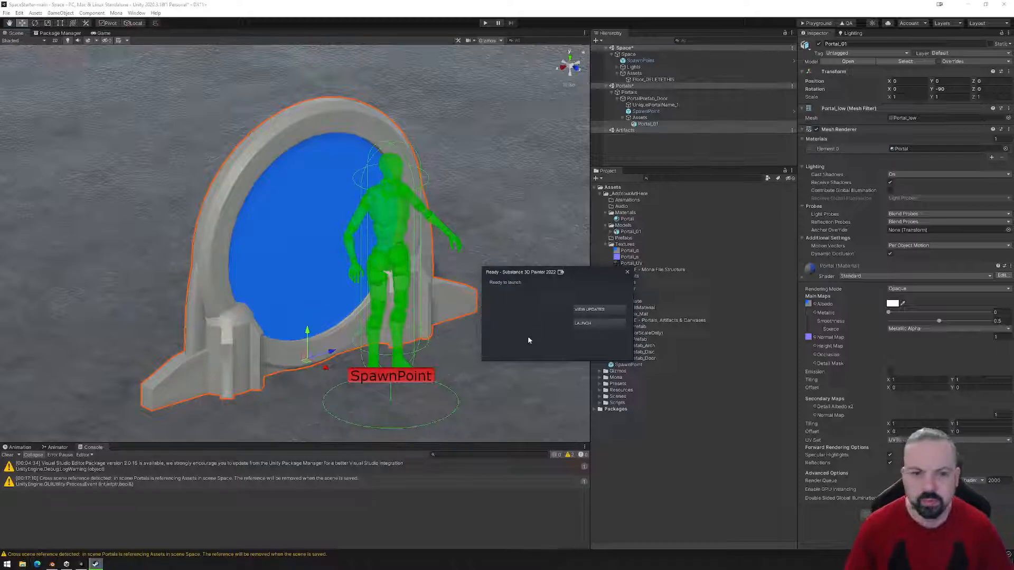
pyautogui.click(576, 324)
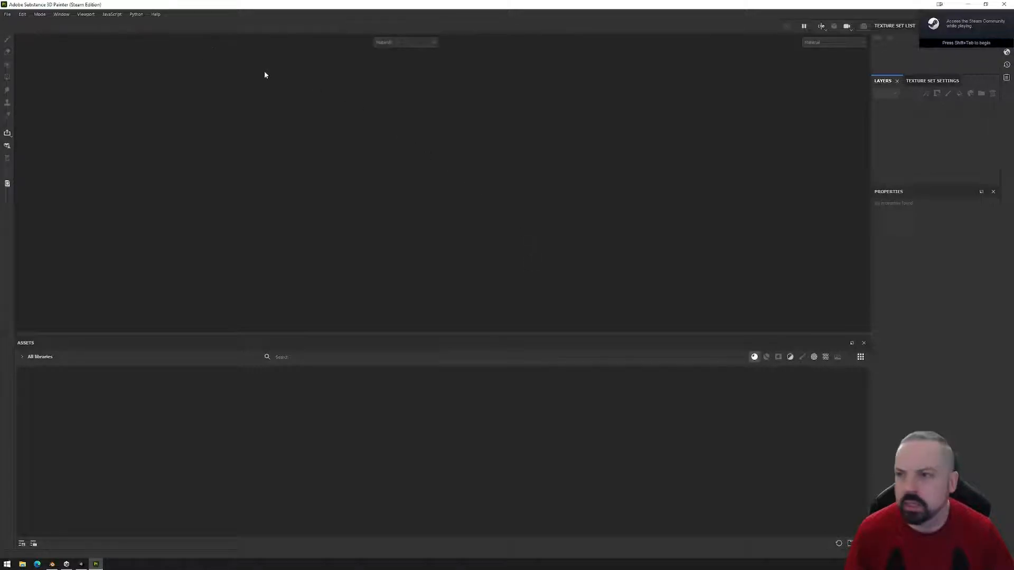
# - Start a new Substance 3D Painter project and open the file selection for its mesh
pyautogui.click(8, 15)
pyautogui.moveTo(22, 15)
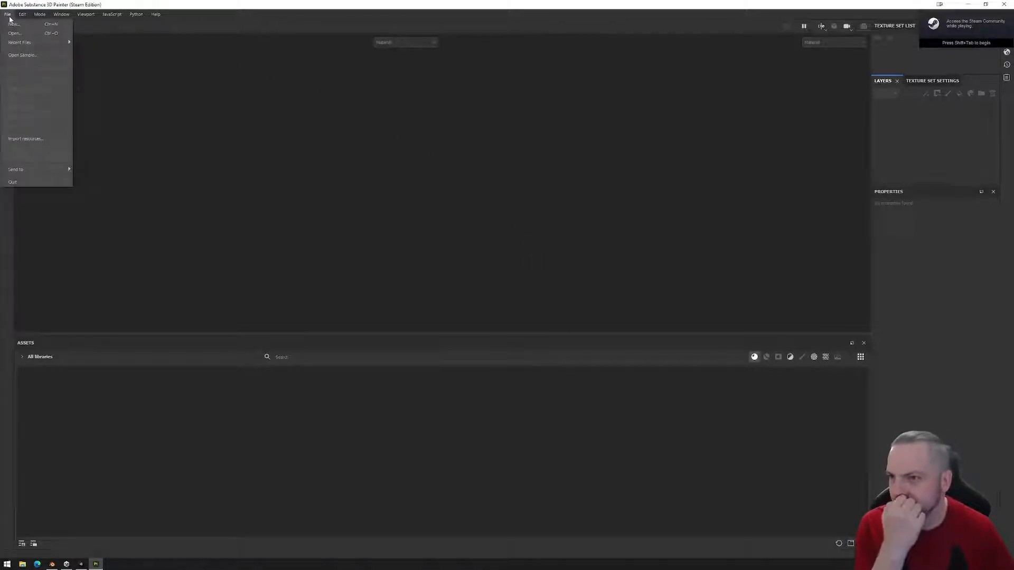
pyautogui.moveTo(19, 42)
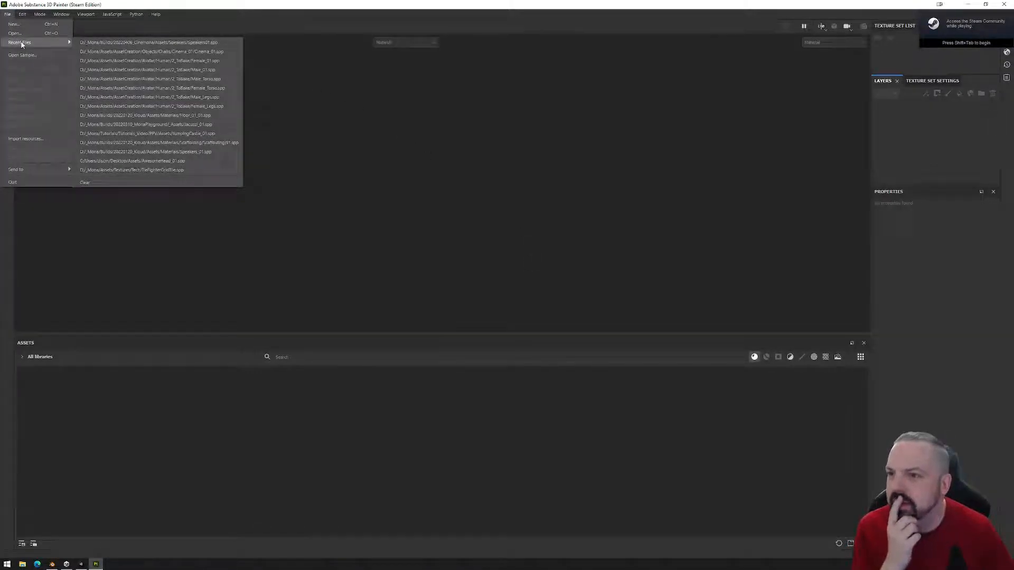
pyautogui.click(21, 24)
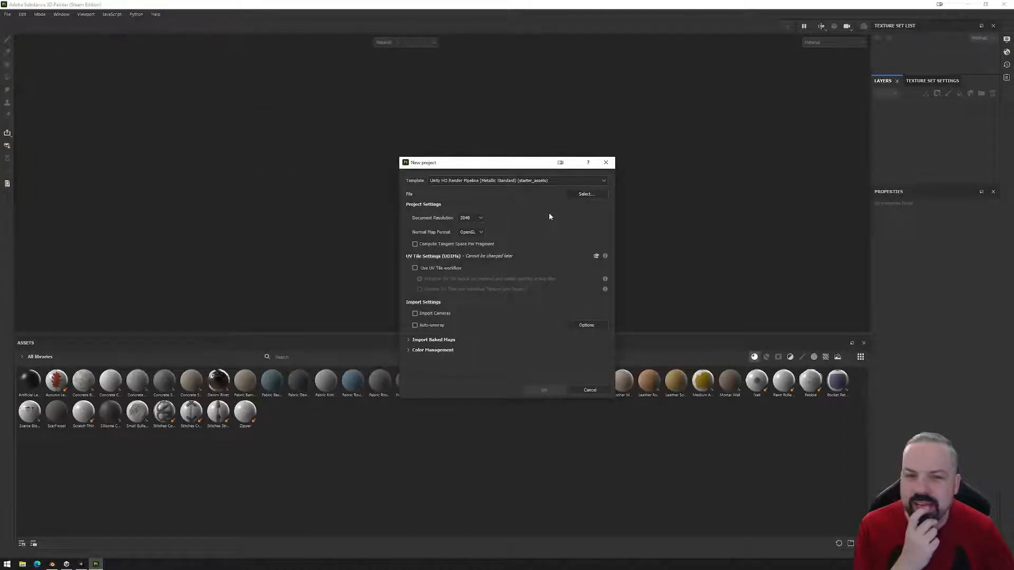
pyautogui.click(581, 195)
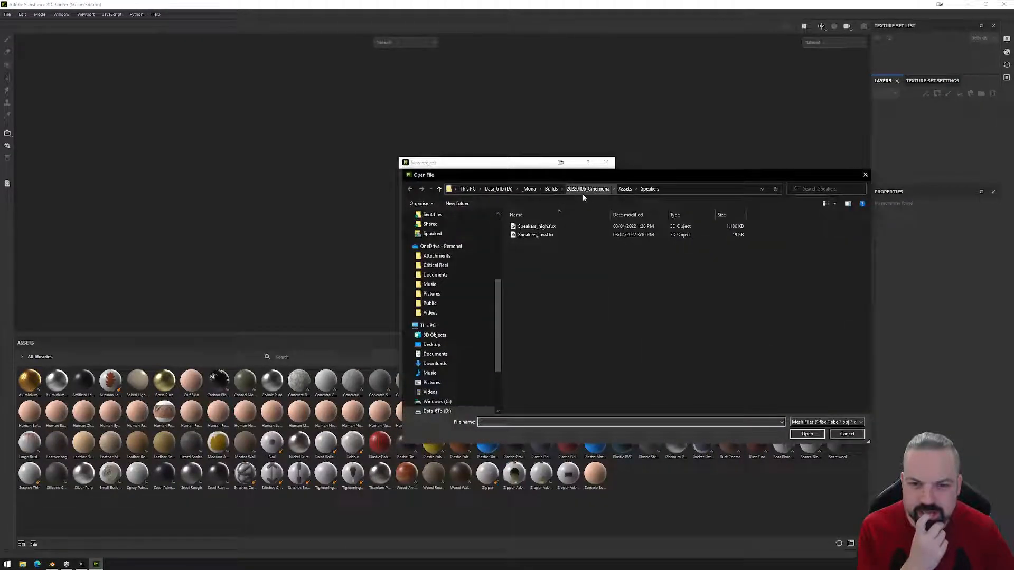
# - Choose Portal_01.fbx from SpaceStarter-main's Assets/_AddYourArtHere/Models folder on the Desktop as the mesh and create the project
pyautogui.click(503, 190)
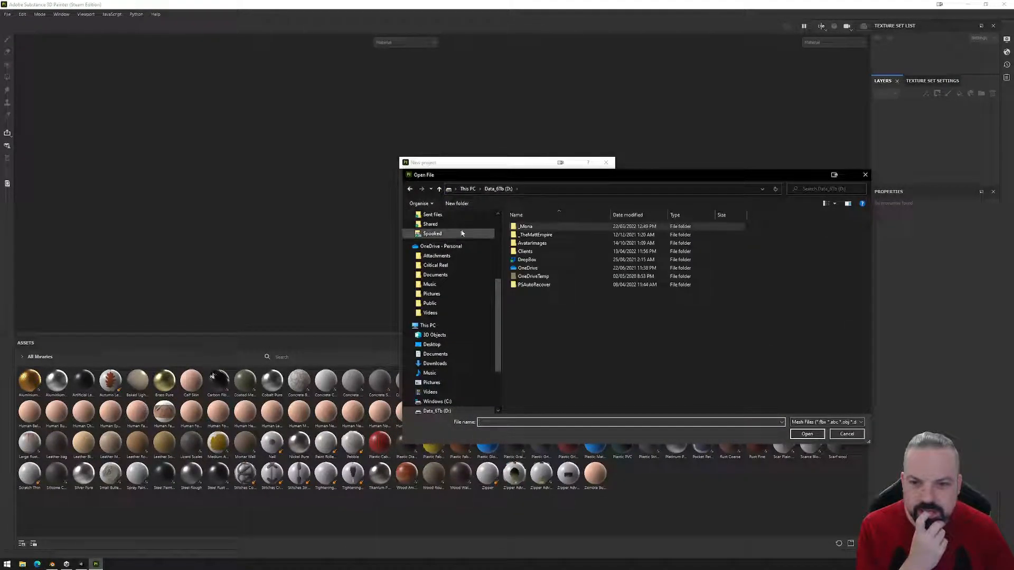
pyautogui.click(432, 345)
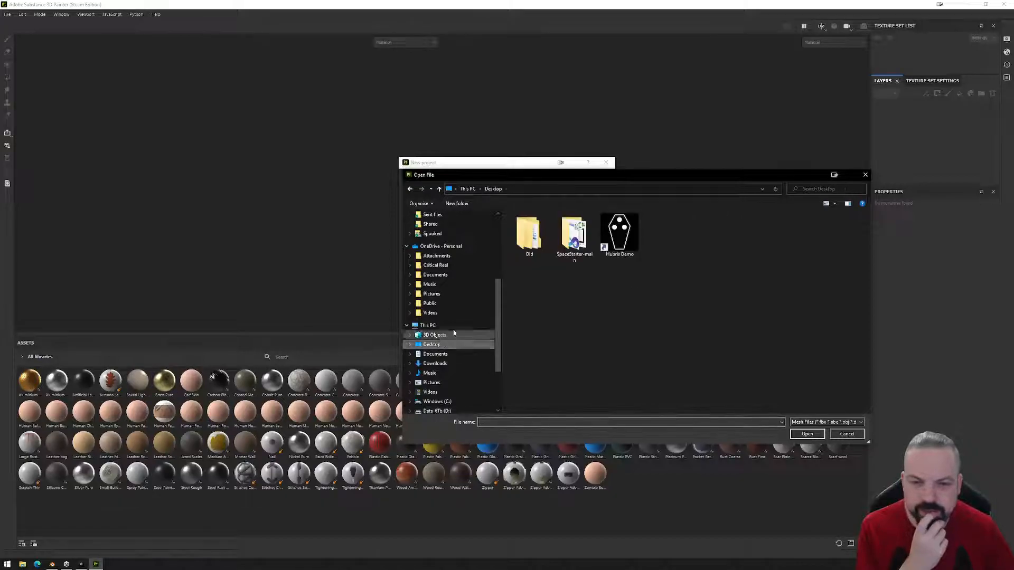
pyautogui.doubleClick(571, 234)
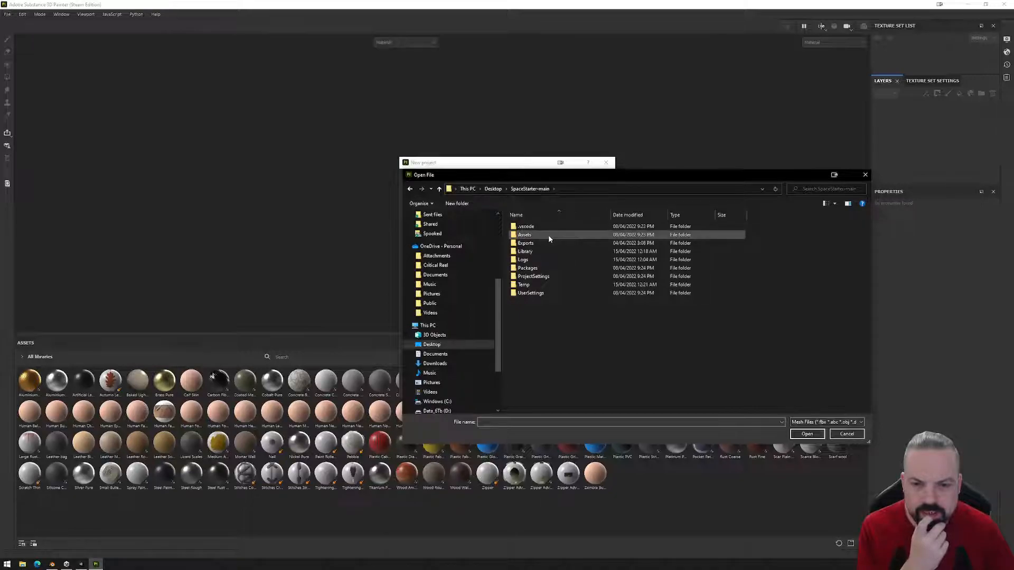
pyautogui.doubleClick(548, 235)
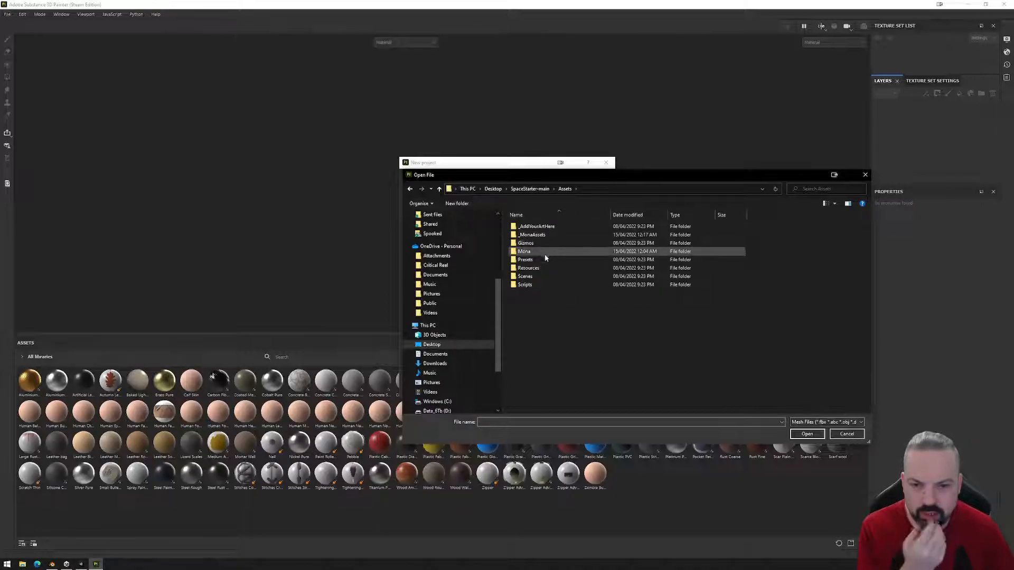
pyautogui.doubleClick(536, 227)
pyautogui.doubleClick(540, 251)
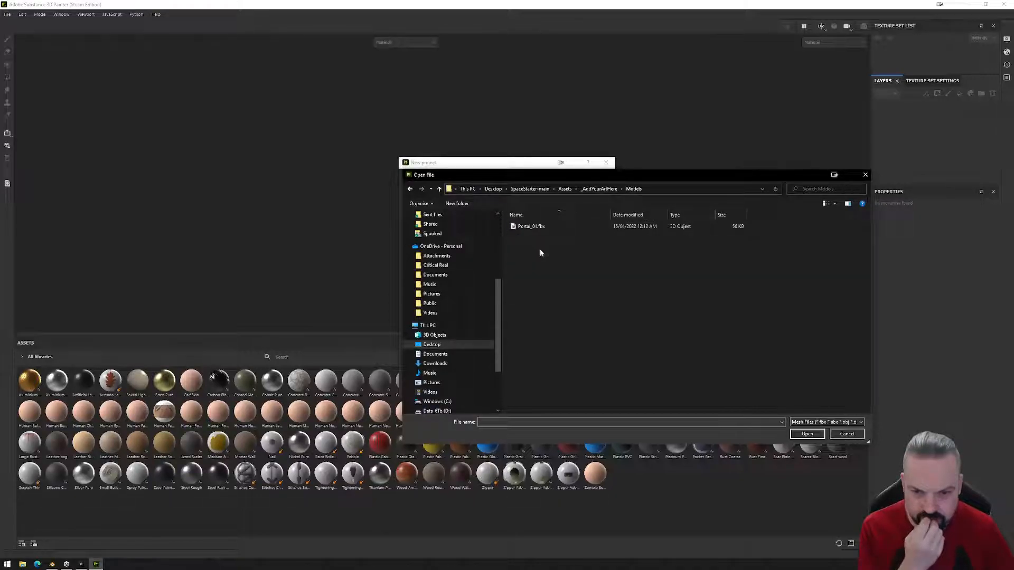
pyautogui.click(539, 227)
pyautogui.click(807, 433)
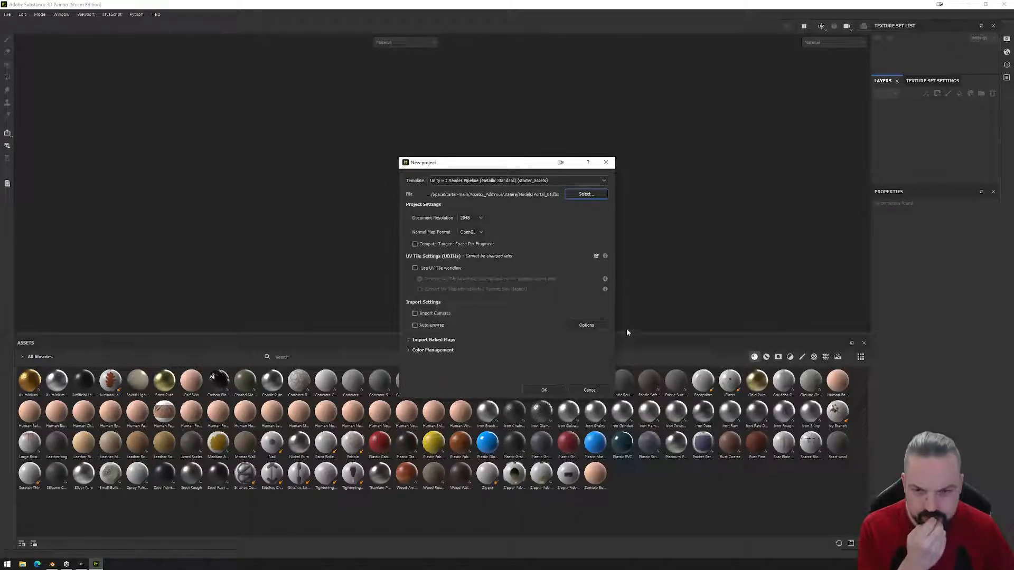
pyautogui.click(543, 390)
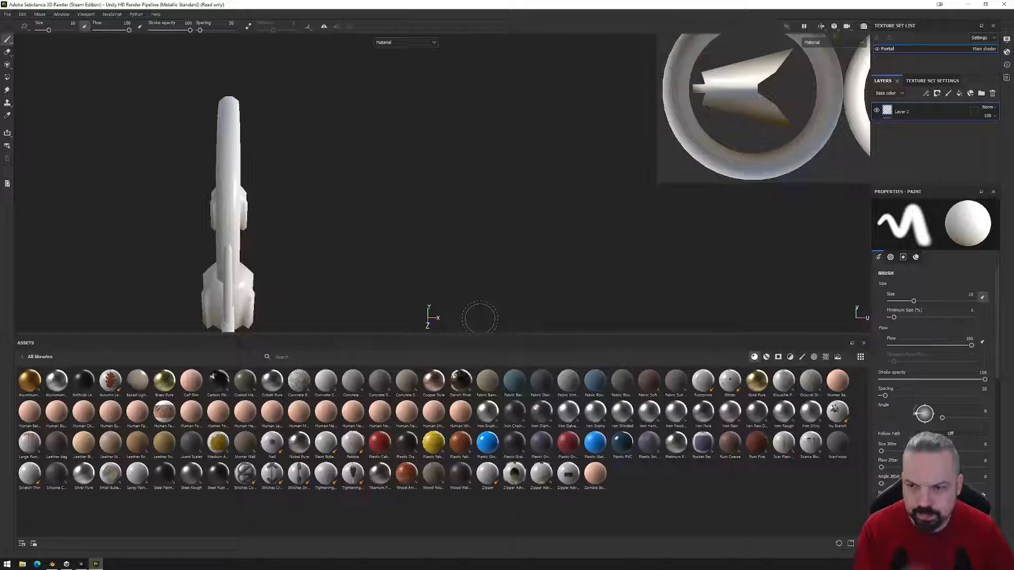
# - Check the Portal texture set's normal map choices among the mesh maps, and browse the alpha and texture assets
pyautogui.keyDown('alt'); pyautogui.moveTo(358, 246); pyautogui.dragTo(206, 256); pyautogui.keyUp('alt')
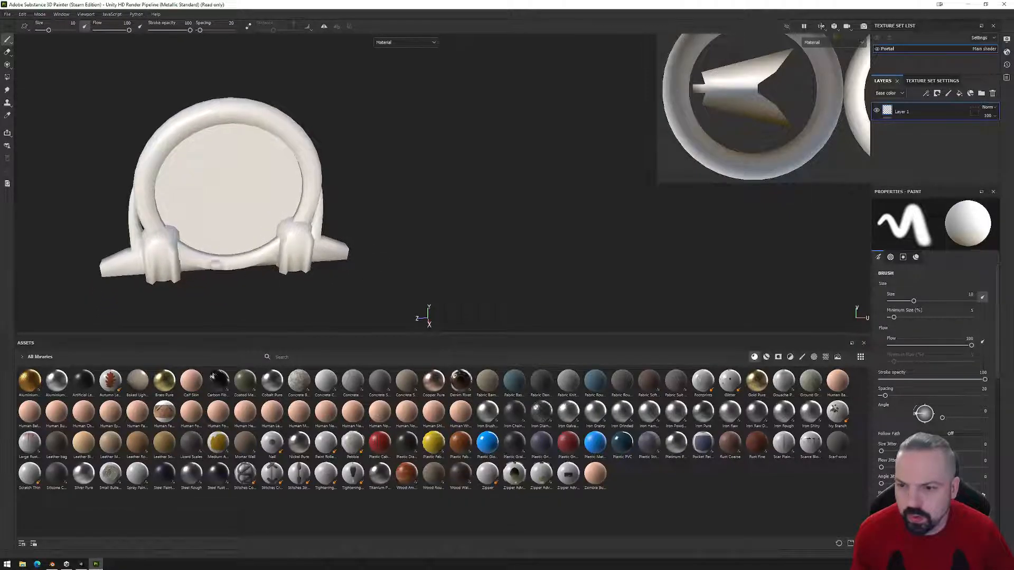
pyautogui.click(923, 83)
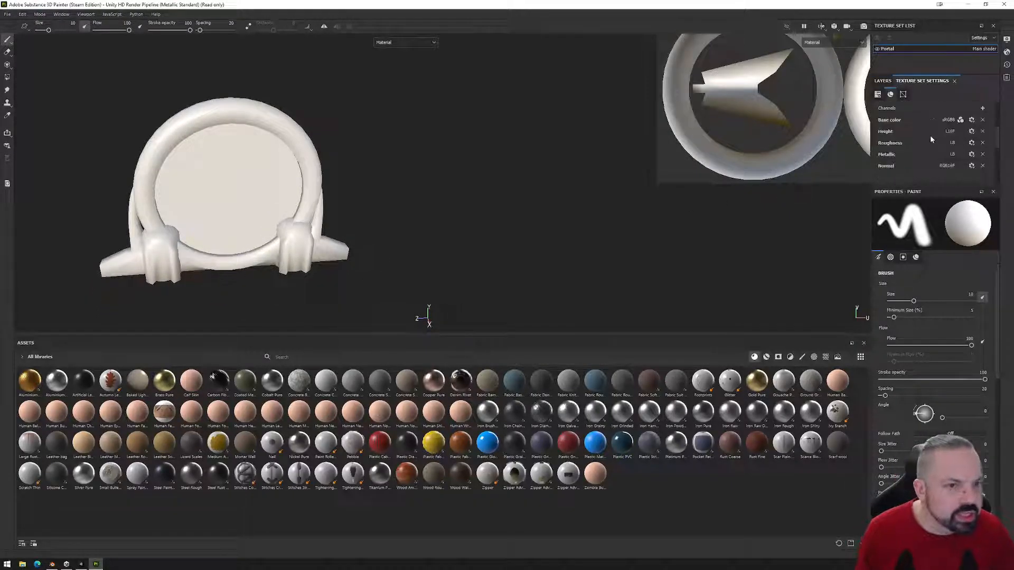
pyautogui.scroll(-5, 930, 141)
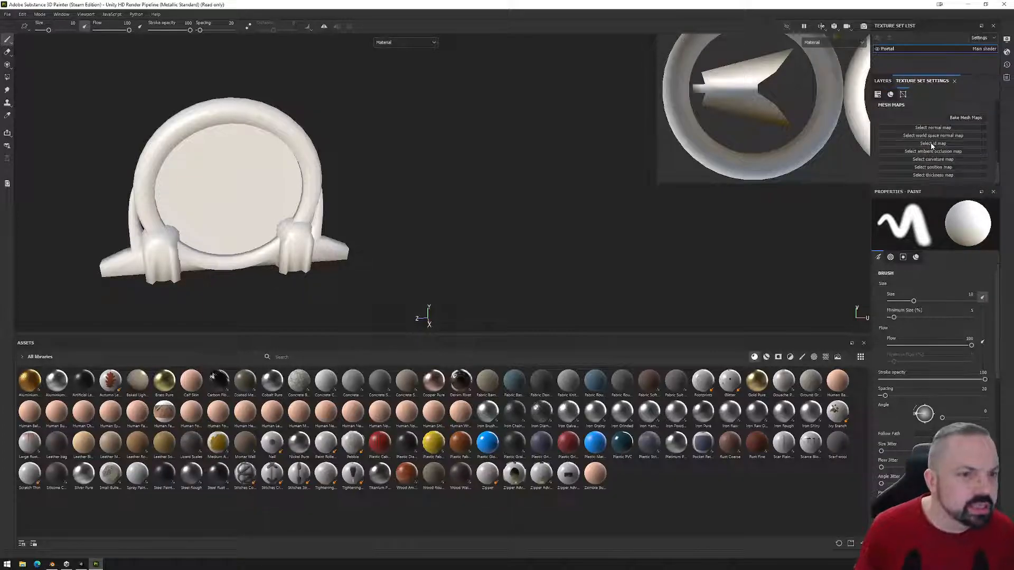
pyautogui.click(943, 128)
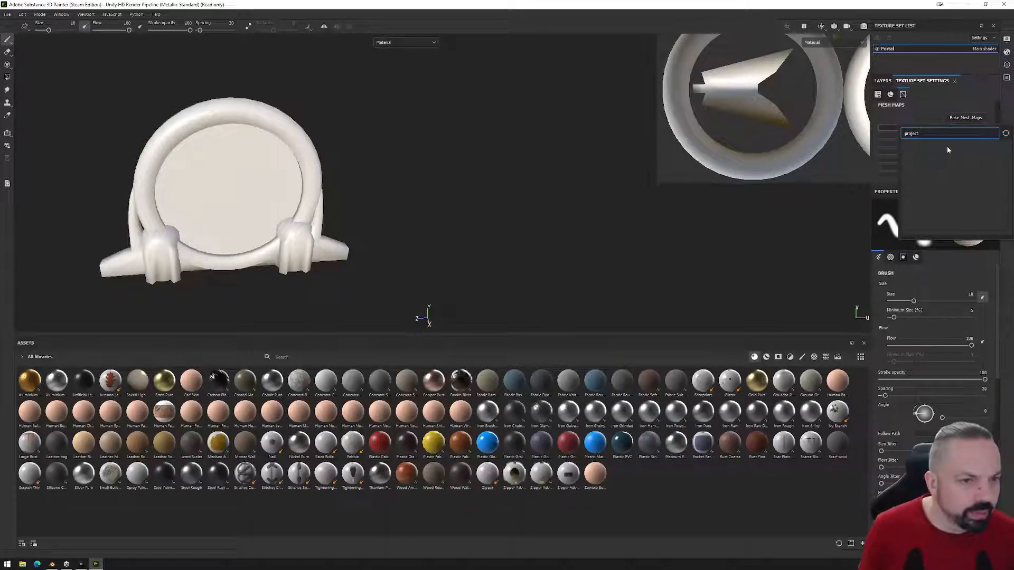
pyautogui.press('Escape')
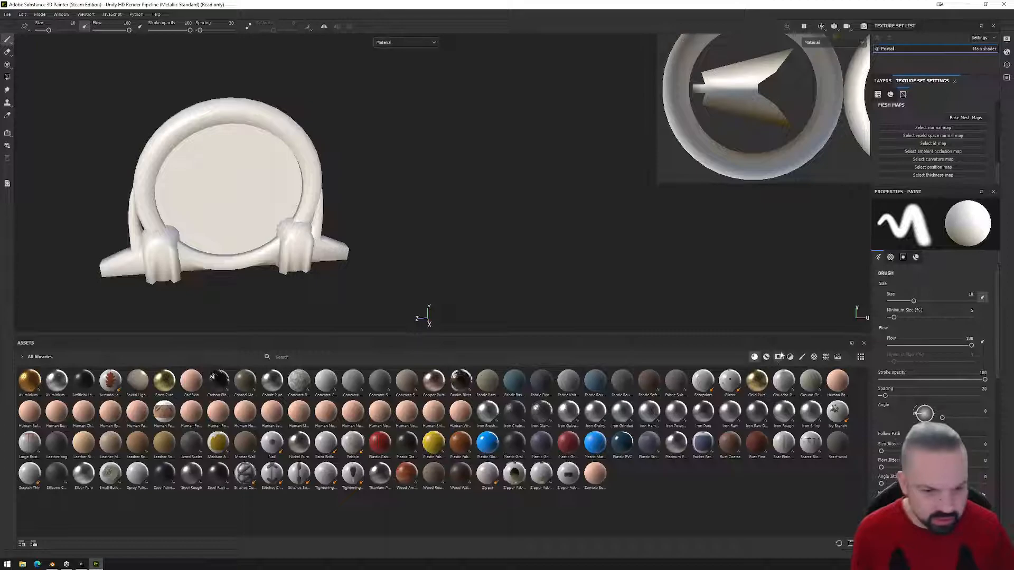
pyautogui.click(814, 357)
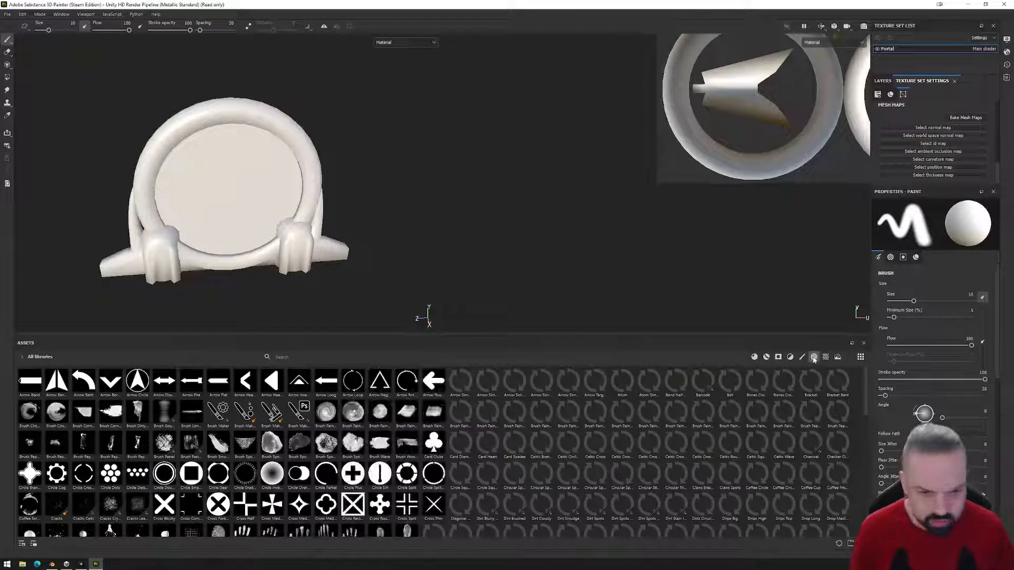
pyautogui.click(823, 358)
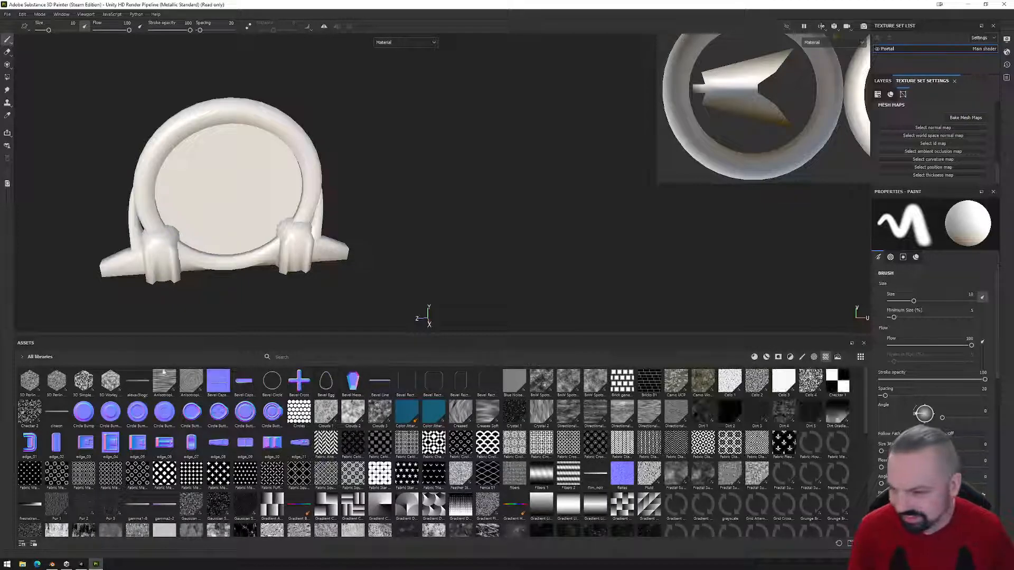
# - Start a resource import and add Portal_n.png from the project's _AddYourArtHere/Textures folder
pyautogui.click(8, 14)
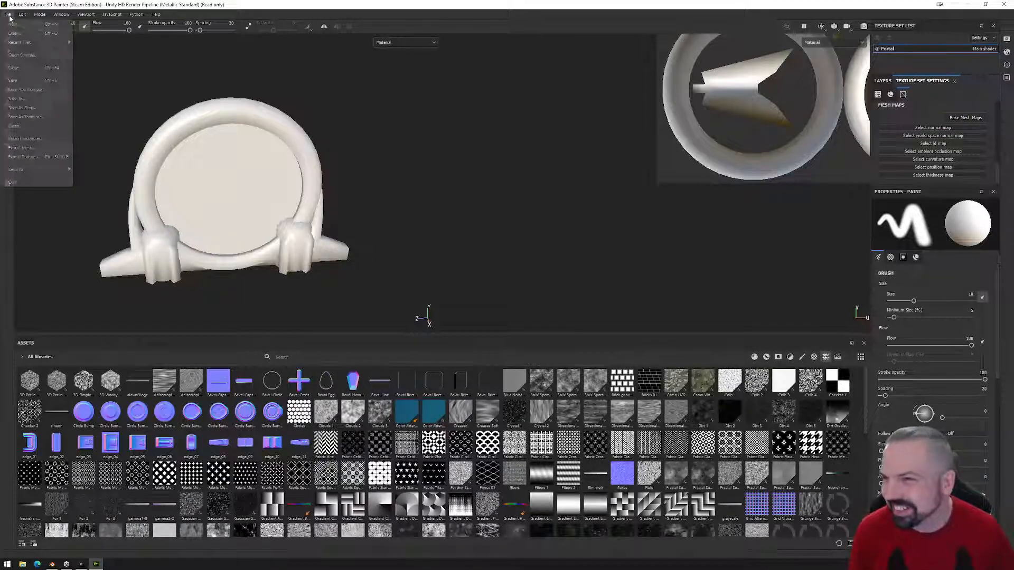
pyautogui.click(37, 140)
pyautogui.click(549, 177)
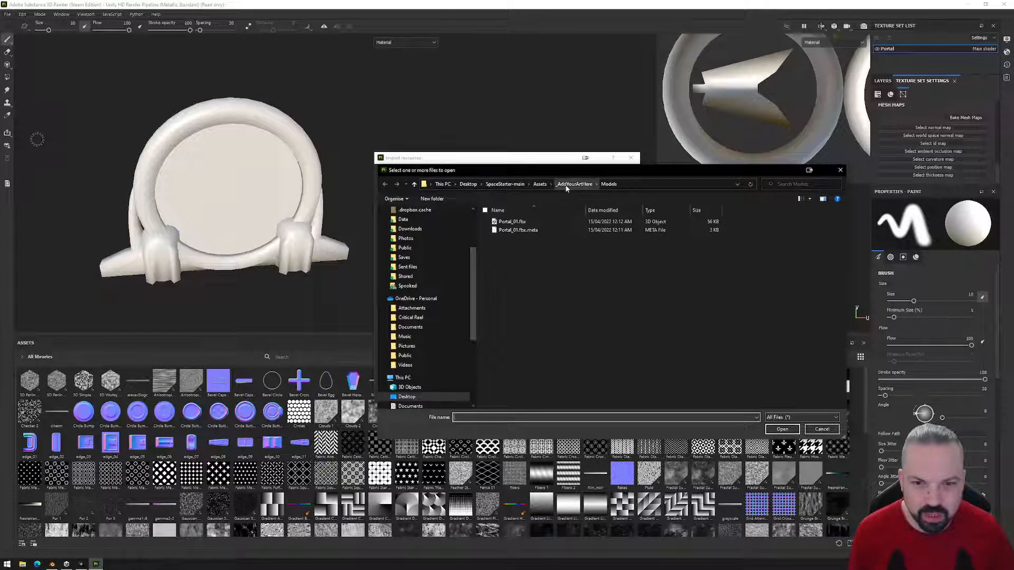
pyautogui.click(574, 184)
pyautogui.doubleClick(510, 258)
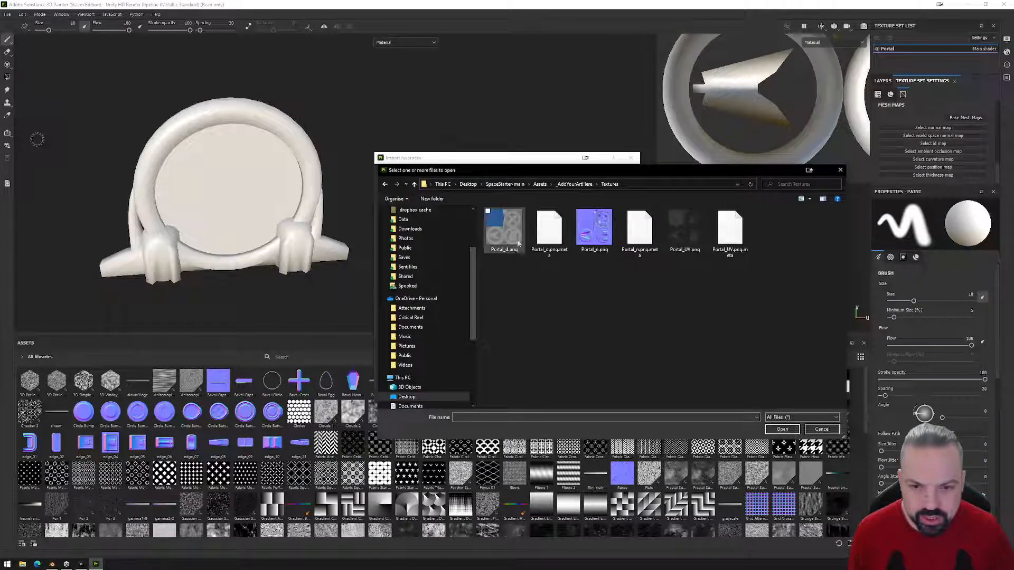
pyautogui.click(594, 230)
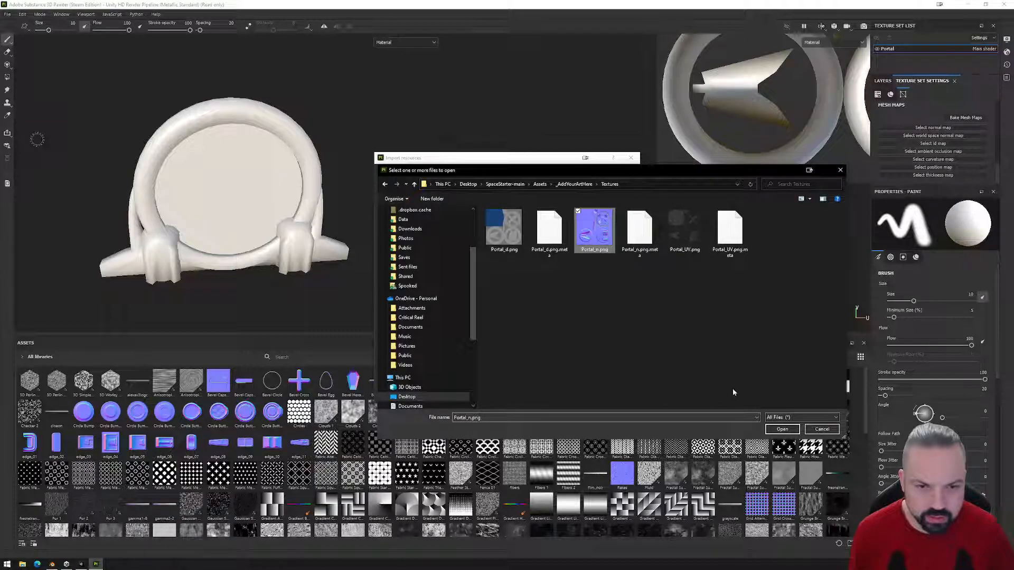
pyautogui.click(779, 428)
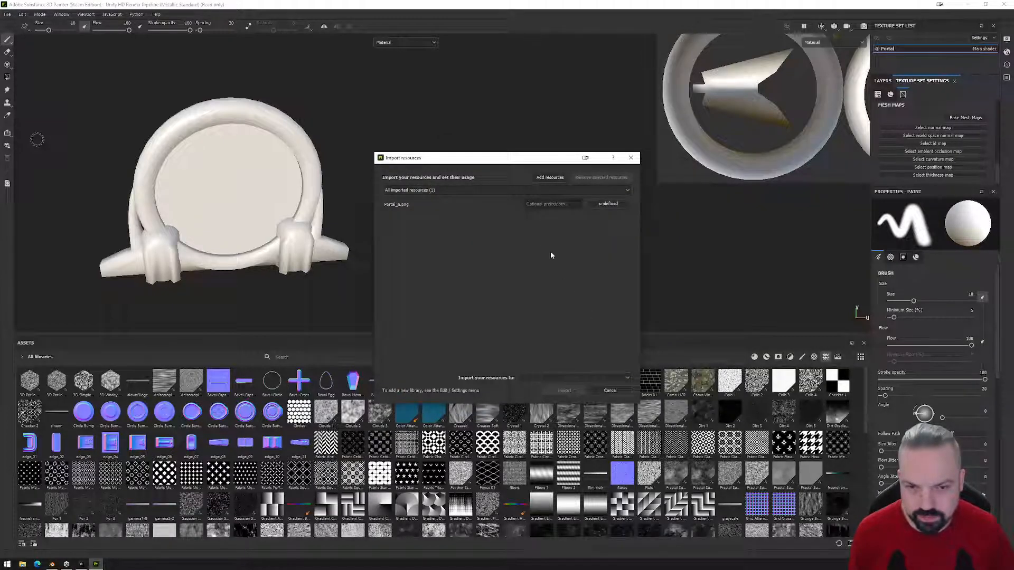
# - Set Portal_n.png's usage to texture and import it into the current session
pyautogui.click(598, 208)
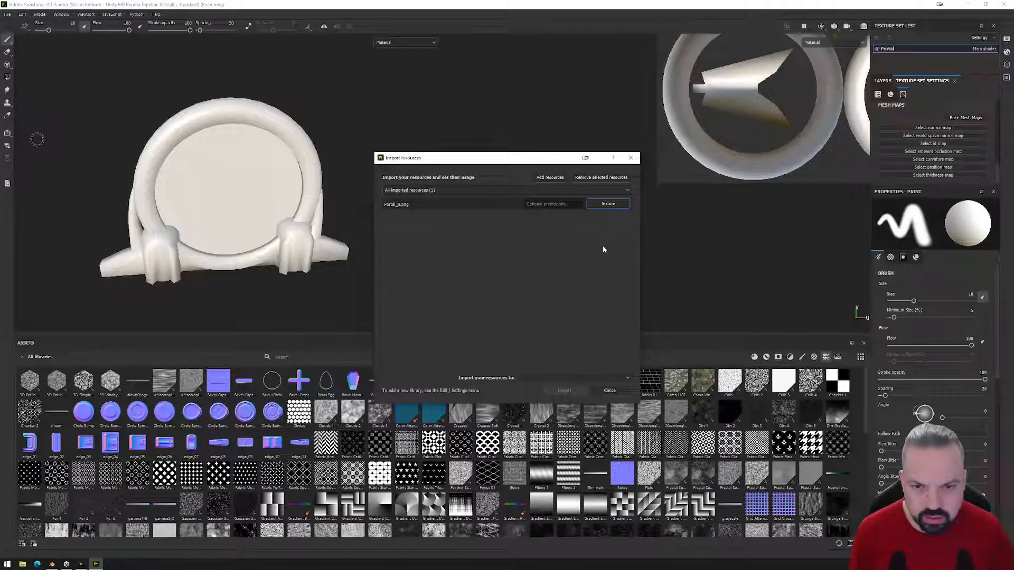
pyautogui.click(570, 376)
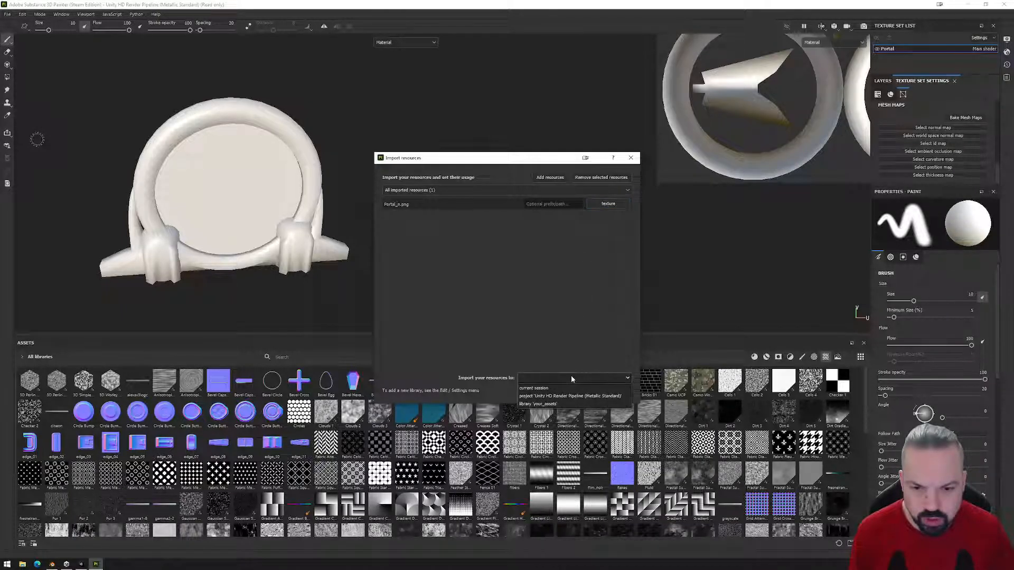
pyautogui.click(556, 389)
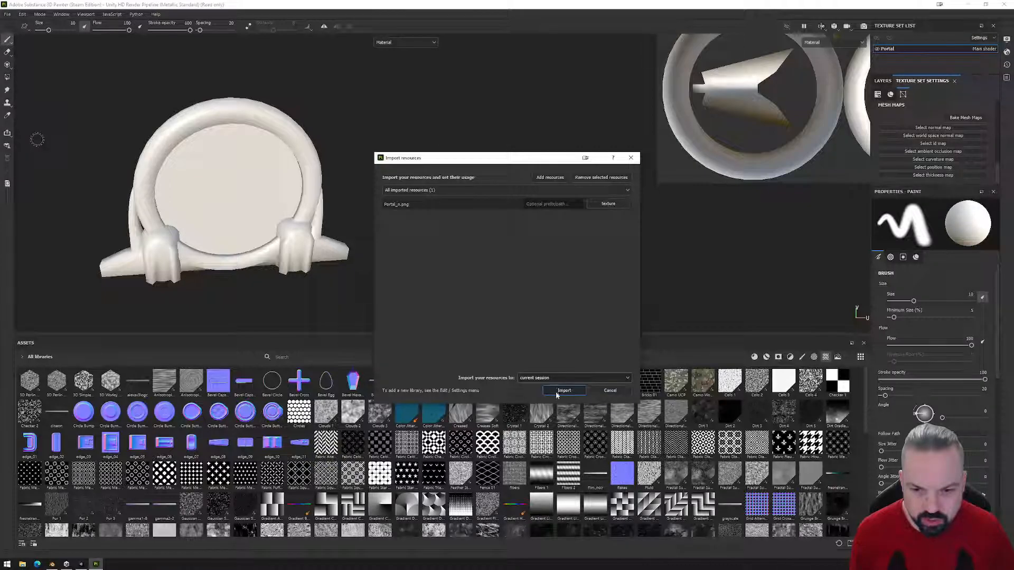
pyautogui.click(563, 391)
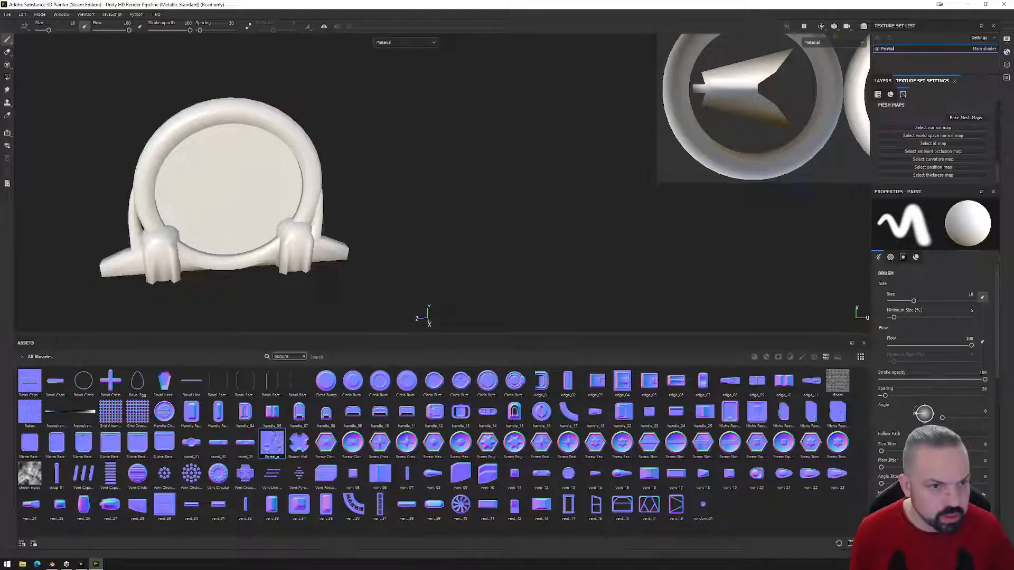
# - Assign the imported Portal_n texture as the Portal texture set's normal mesh map
pyautogui.click(928, 130)
pyautogui.doubleClick(906, 140)
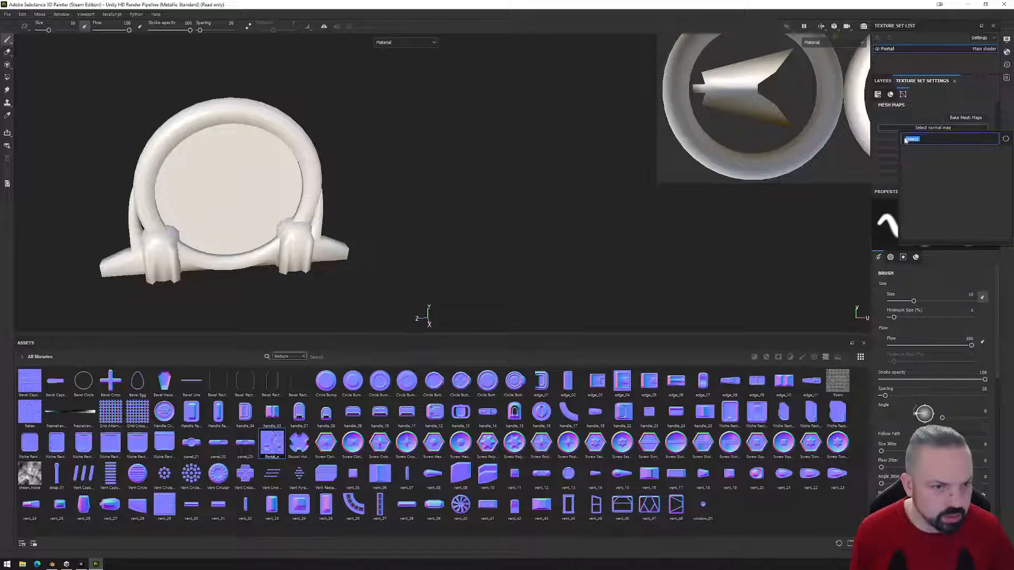
pyautogui.press('BackSpace')
pyautogui.scroll(-3, 925, 161)
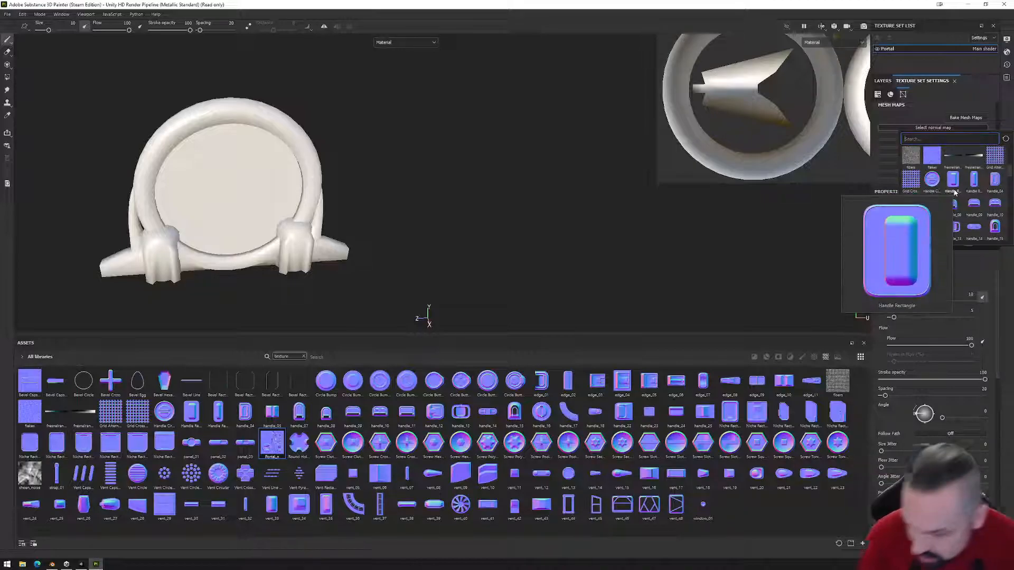
pyautogui.scroll(-3, 957, 196)
pyautogui.scroll(2, 960, 201)
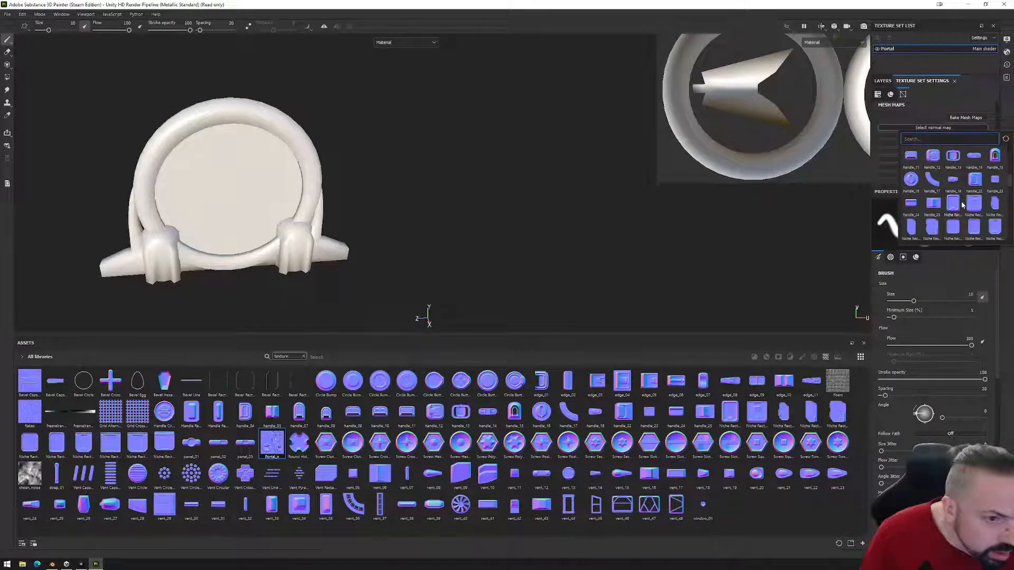
pyautogui.scroll(-2, 962, 204)
pyautogui.click(934, 202)
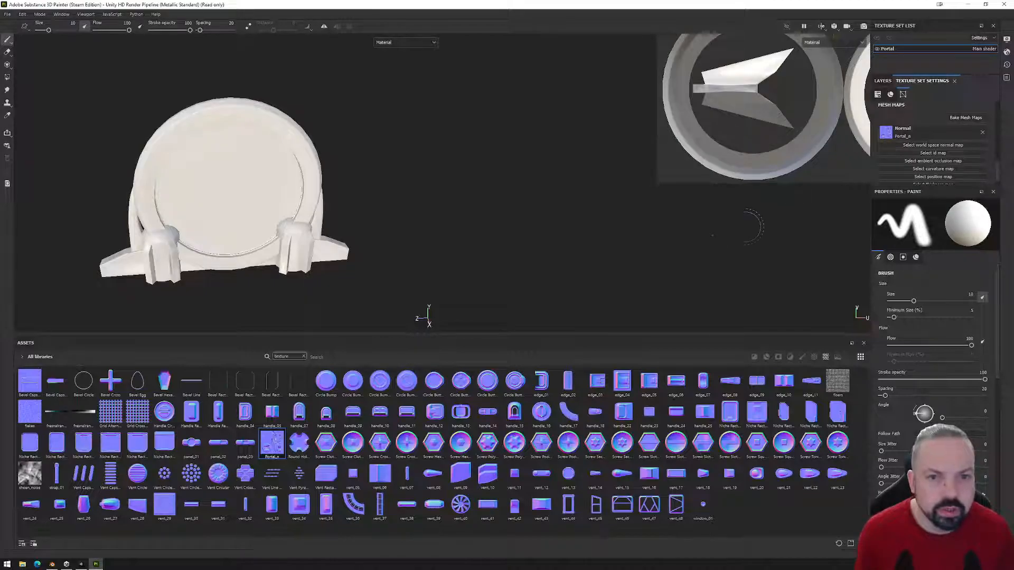
# - Apply the Aluminium Anodized Red smart material to the portal's layer stack and delete the empty Layer 1
pyautogui.keyDown('alt'); pyautogui.moveTo(312, 235); pyautogui.dragTo(421, 319); pyautogui.keyUp('alt')
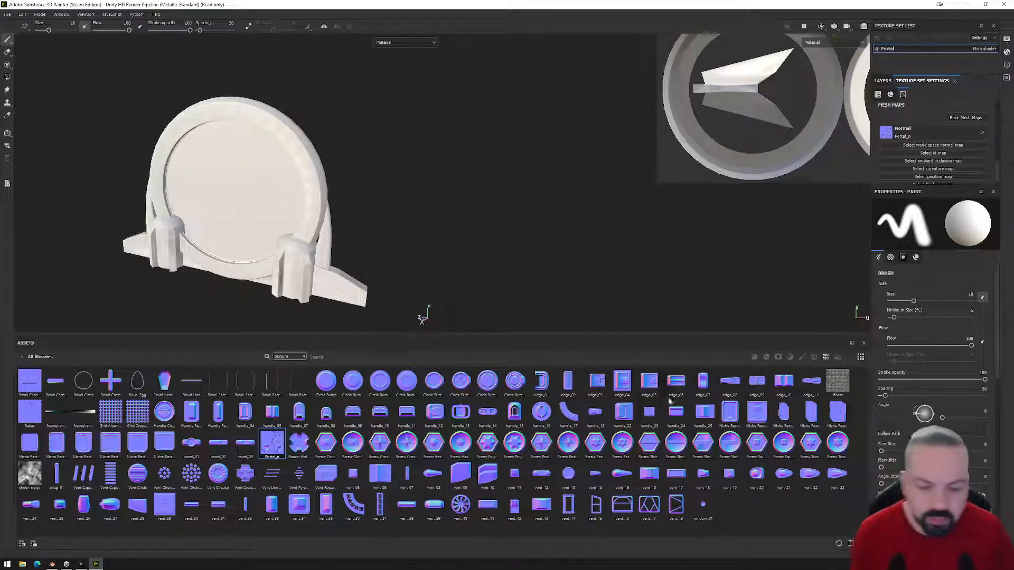
pyautogui.click(766, 356)
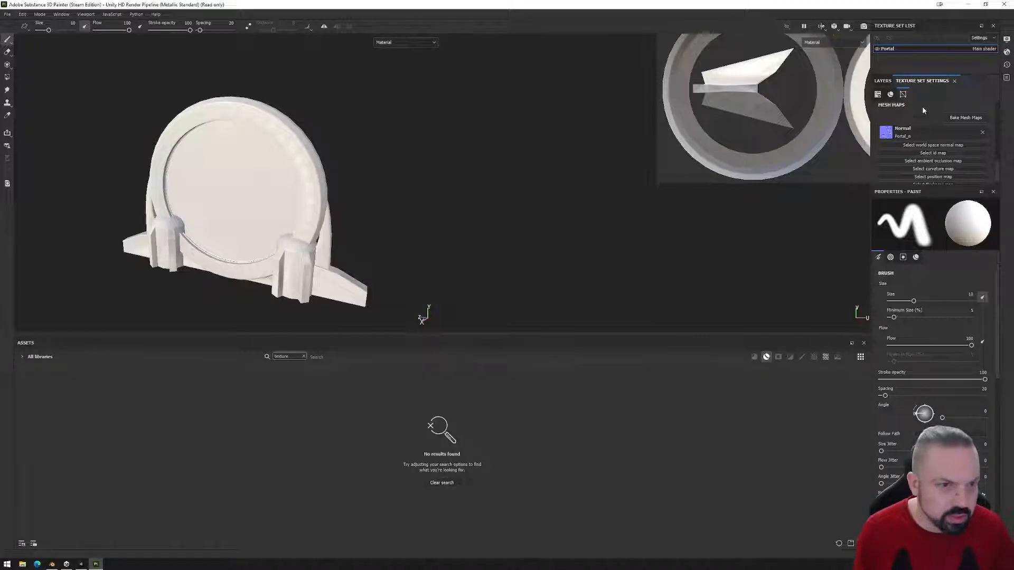
pyautogui.click(882, 81)
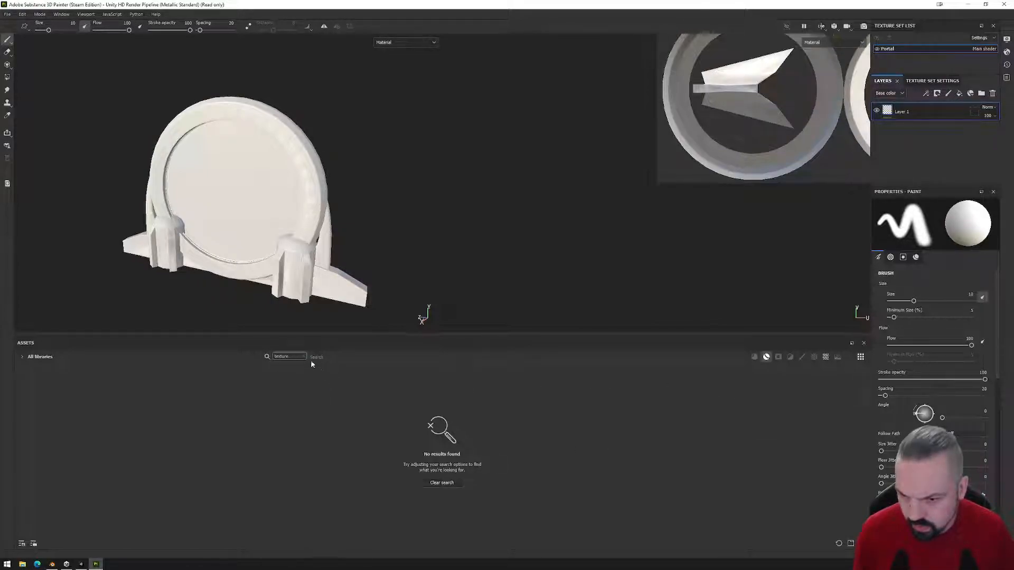
pyautogui.click(766, 357)
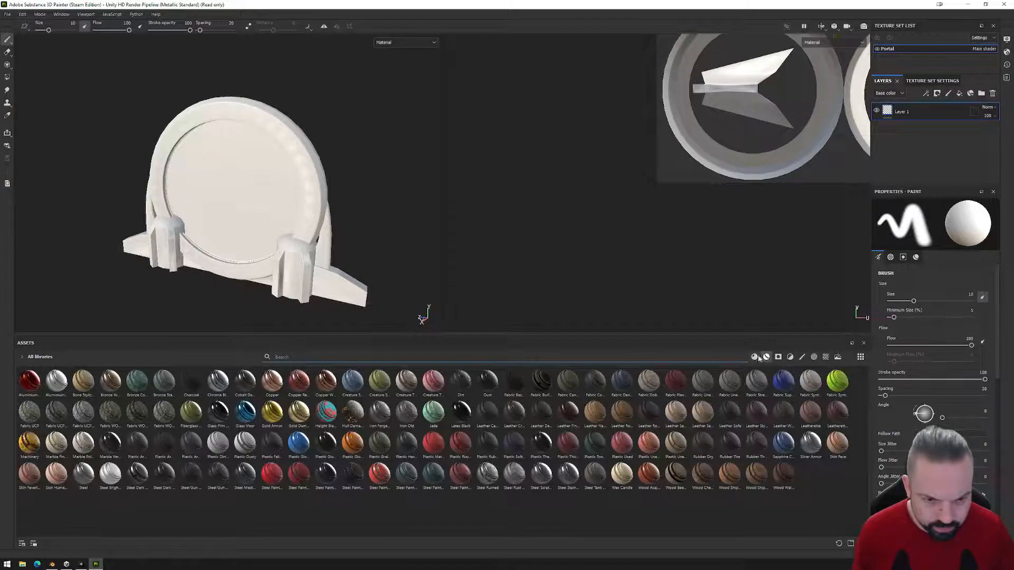
pyautogui.click(755, 357)
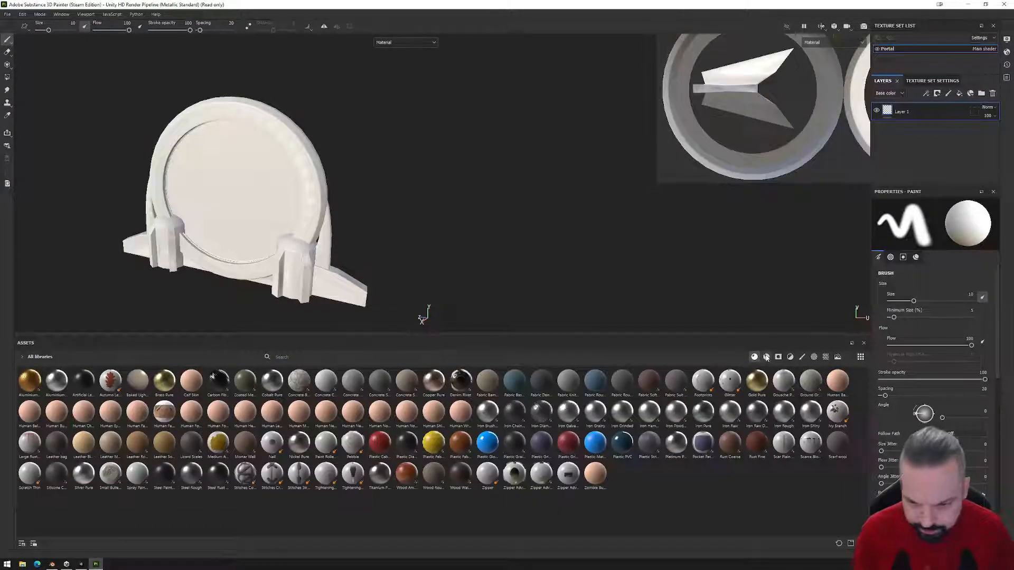
pyautogui.click(766, 357)
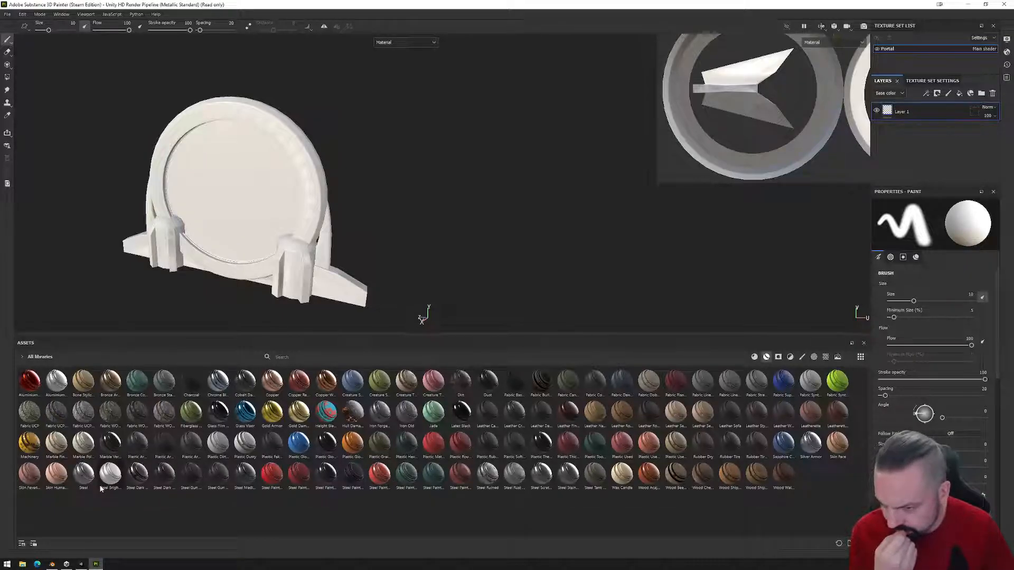
pyautogui.moveTo(29, 380)
pyautogui.mouseDown()
pyautogui.moveTo(863, 176)
pyautogui.moveTo(926, 124)
pyautogui.mouseUp()
pyautogui.click(933, 128)
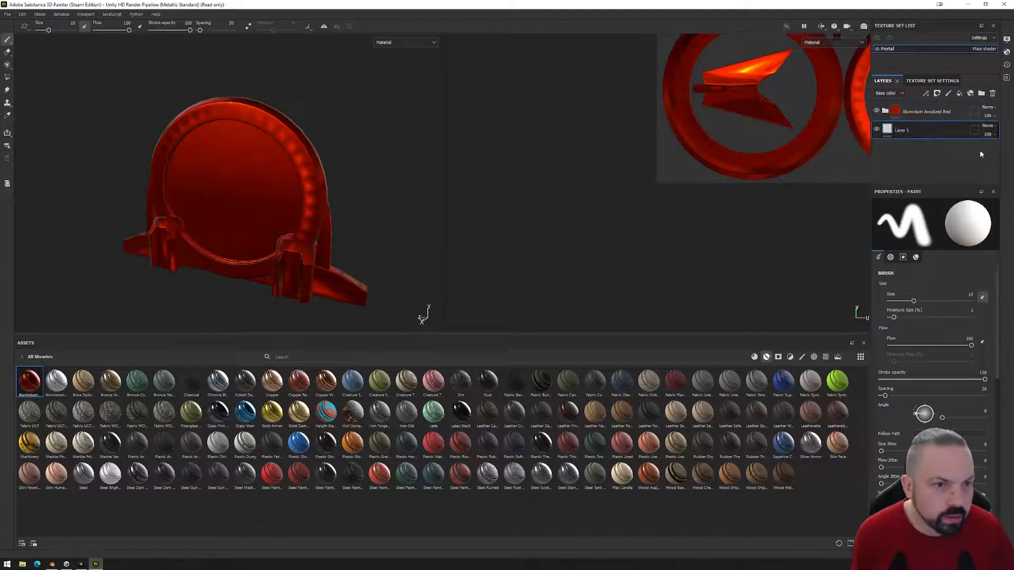
pyautogui.click(992, 93)
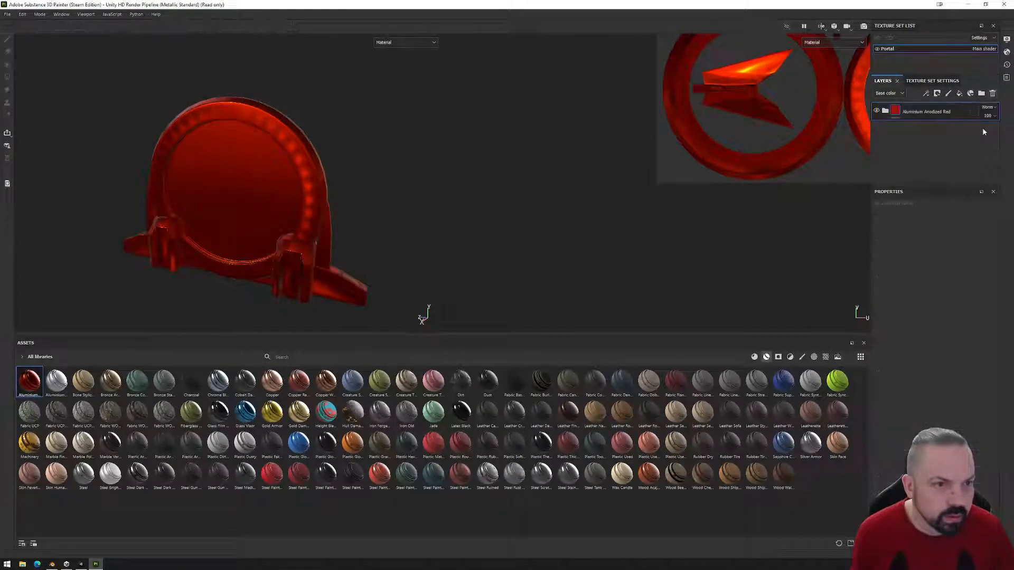
# - Add the Plastic Thermoformed smart material above Aluminium Anodized Red and view it on the portal
pyautogui.keyDown('alt'); pyautogui.moveTo(363, 287); pyautogui.dragTo(261, 162); pyautogui.keyUp('alt')
pyautogui.keyDown('alt'); pyautogui.moveTo(216, 132); pyautogui.dragTo(575, 210); pyautogui.keyUp('alt')
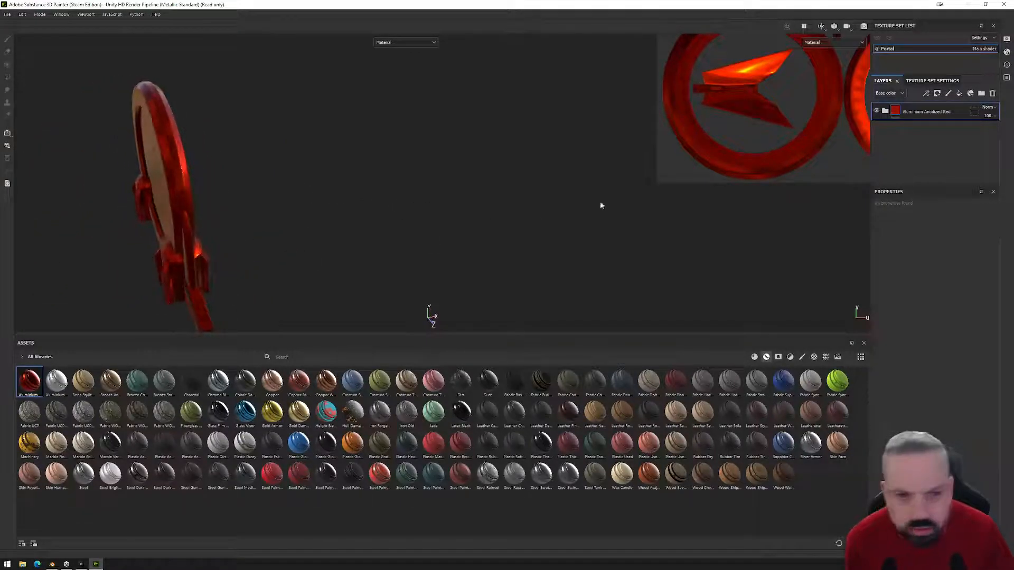
pyautogui.scroll(-3, 641, 207)
pyautogui.keyDown('alt'); pyautogui.moveTo(823, 195); pyautogui.dragTo(690, 288, button='middle'); pyautogui.keyUp('alt')
pyautogui.scroll(2, 711, 191)
pyautogui.scroll(1, 712, 190)
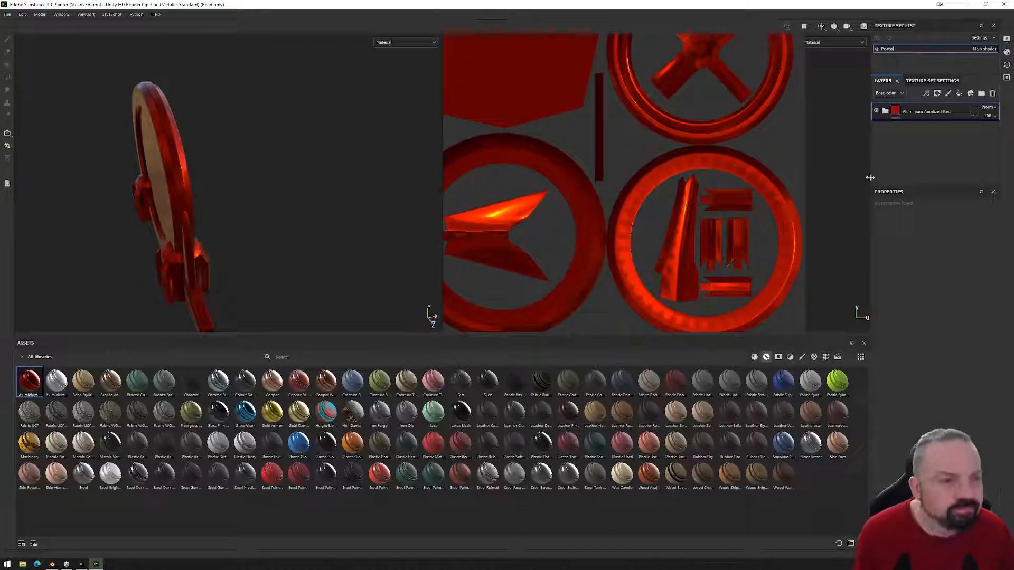
pyautogui.moveTo(540, 440); pyautogui.dragTo(906, 150)
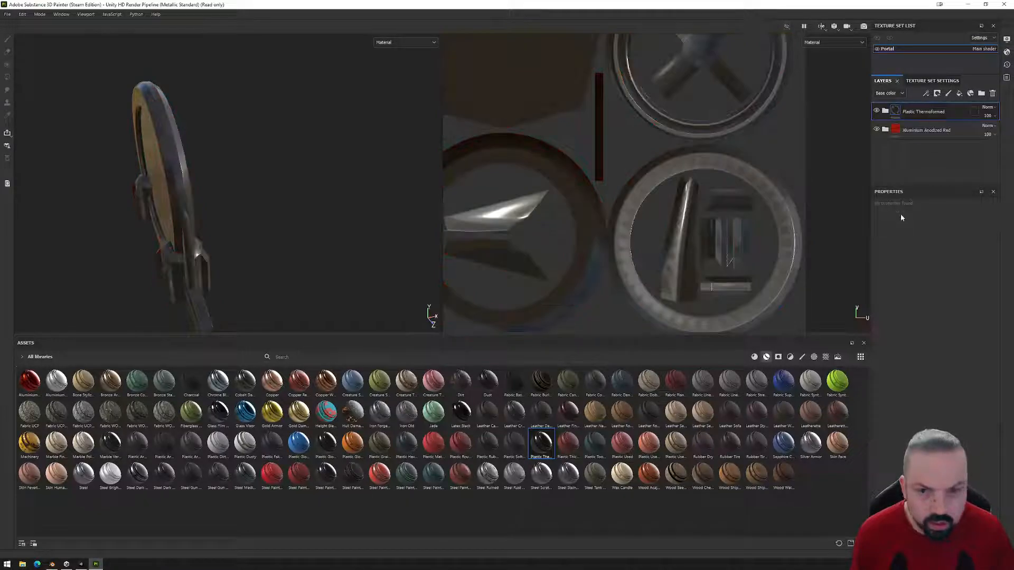
pyautogui.keyDown('alt'); pyautogui.moveTo(269, 271); pyautogui.dragTo(417, 241); pyautogui.keyUp('alt')
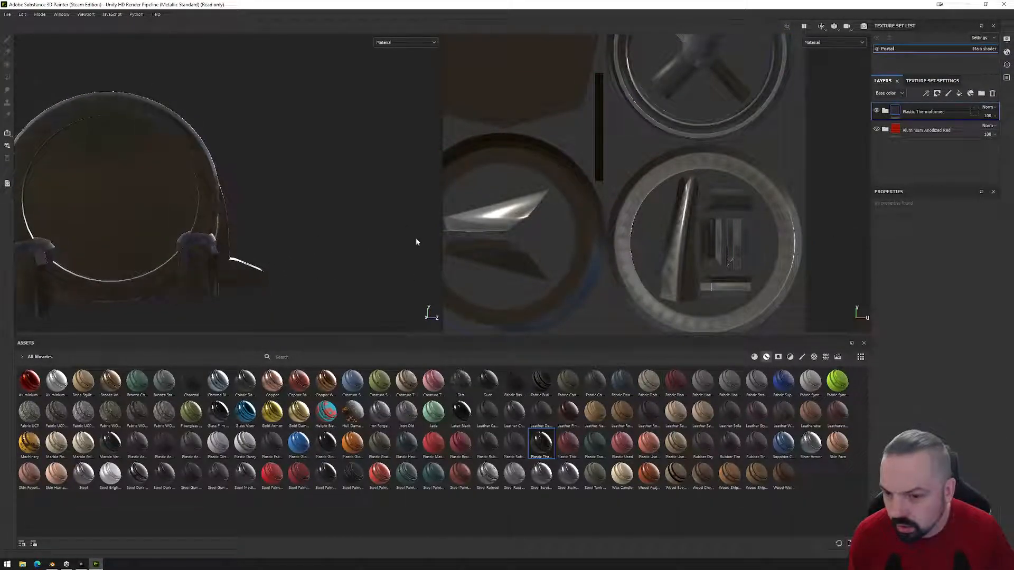
# - Add the Steel Painted Chipped Dirty smart material above Plastic Thermoformed
pyautogui.moveTo(295, 448)
pyautogui.mouseDown()
pyautogui.moveTo(613, 375)
pyautogui.moveTo(855, 255)
pyautogui.moveTo(312, 444)
pyautogui.moveTo(282, 466)
pyautogui.moveTo(297, 478)
pyautogui.moveTo(928, 198)
pyautogui.moveTo(925, 105)
pyautogui.mouseUp()
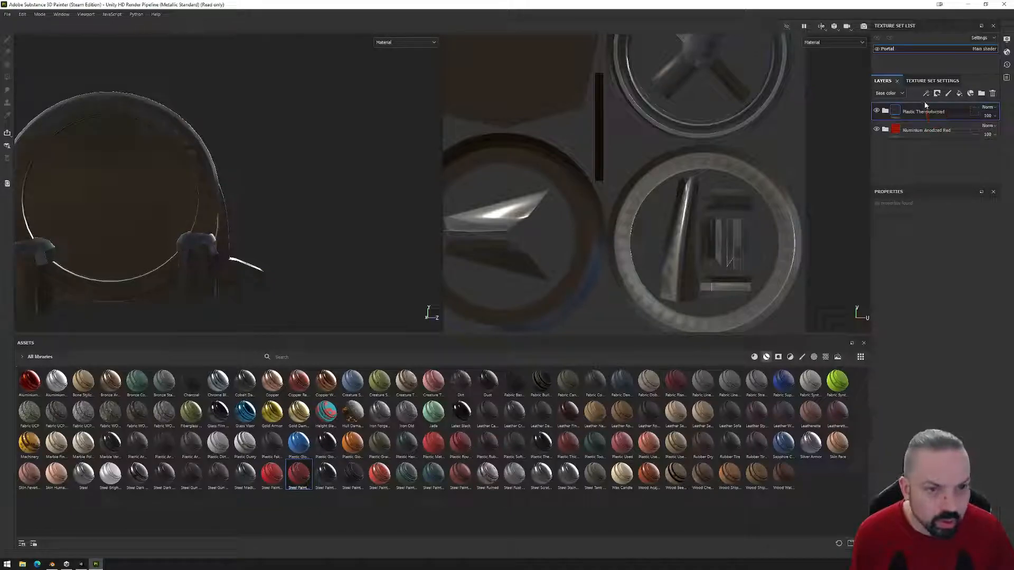
pyautogui.moveTo(305, 477)
pyautogui.mouseDown()
pyautogui.moveTo(327, 483)
pyautogui.moveTo(980, 109)
pyautogui.moveTo(933, 107)
pyautogui.mouseUp()
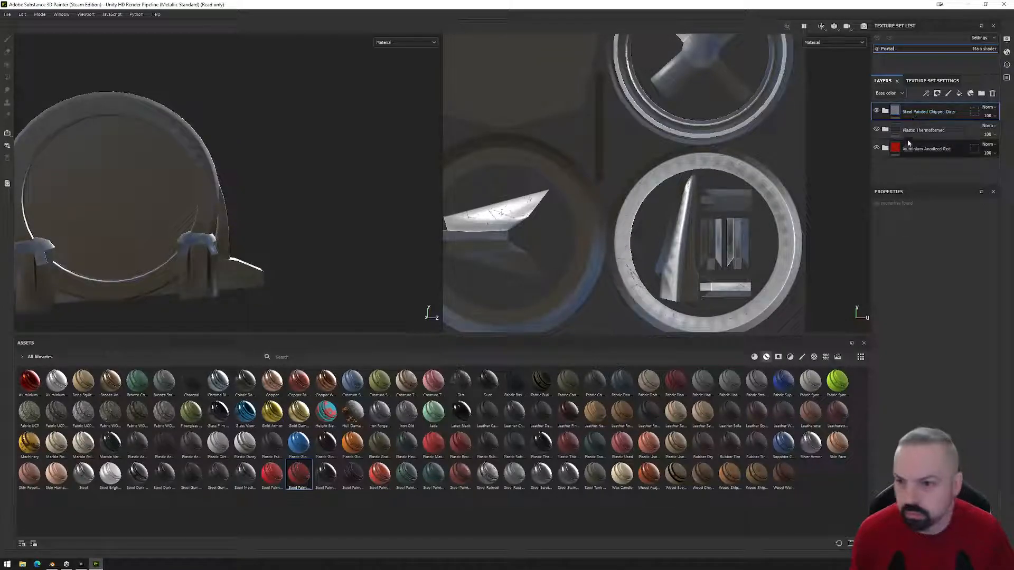
pyautogui.keyDown('alt'); pyautogui.moveTo(644, 229); pyautogui.dragTo(562, 328); pyautogui.keyUp('alt')
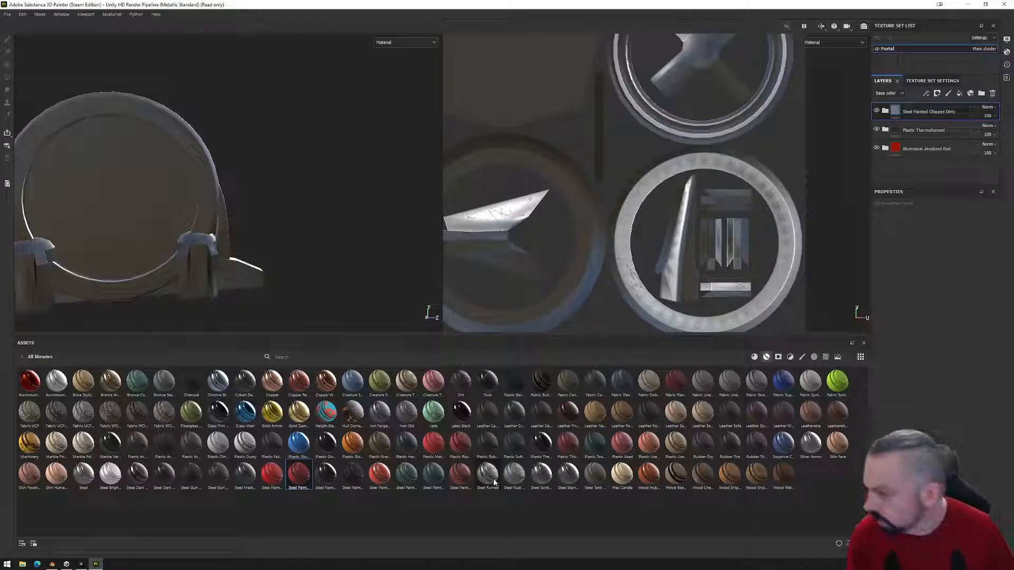
# - Add the Steel Painted Rough Damaged smart material above the others and open its Metallic Paint layer's fill settings
pyautogui.moveTo(354, 475); pyautogui.dragTo(924, 107)
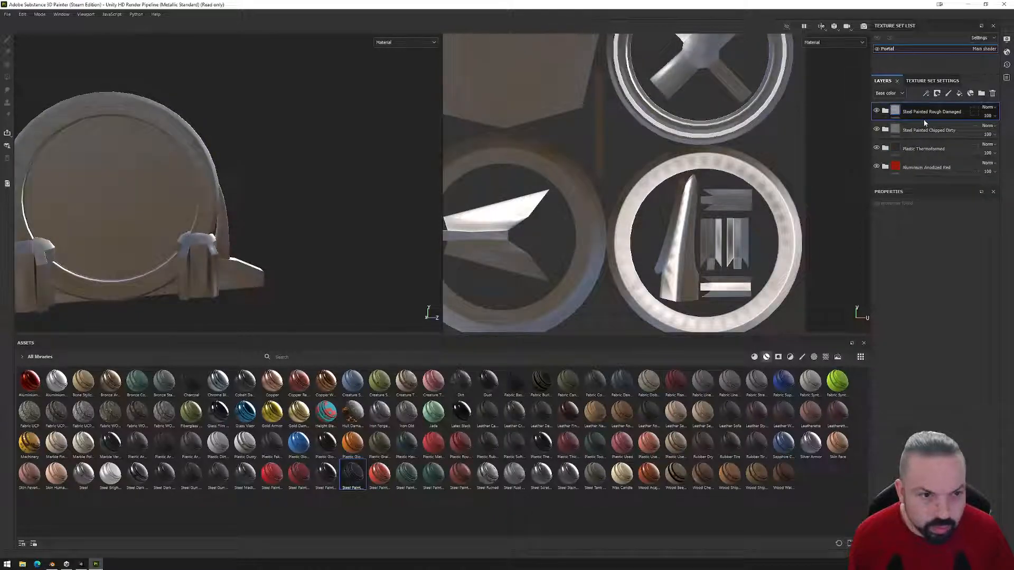
pyautogui.click(886, 111)
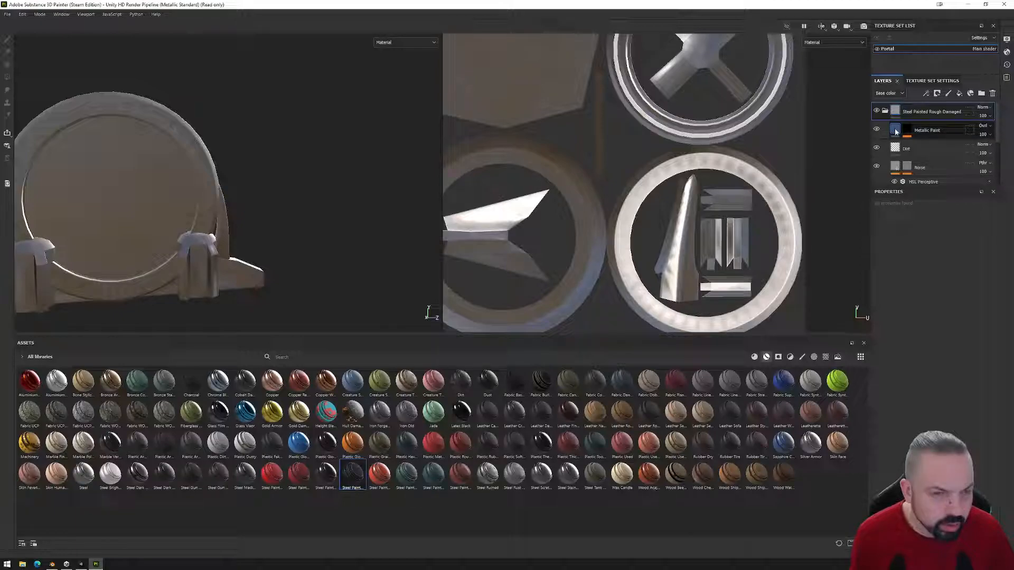
pyautogui.click(895, 132)
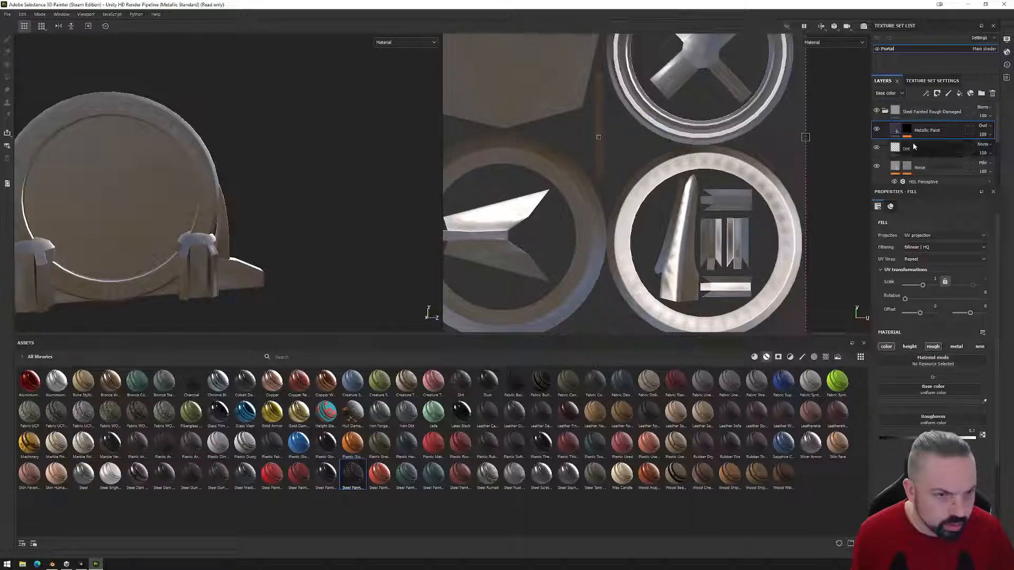
# - Delete all the trial smart materials from the Portal layer stack
pyautogui.click(896, 114)
pyautogui.click(993, 94)
pyautogui.click(993, 94)
pyautogui.click(993, 94)
pyautogui.click(993, 94)
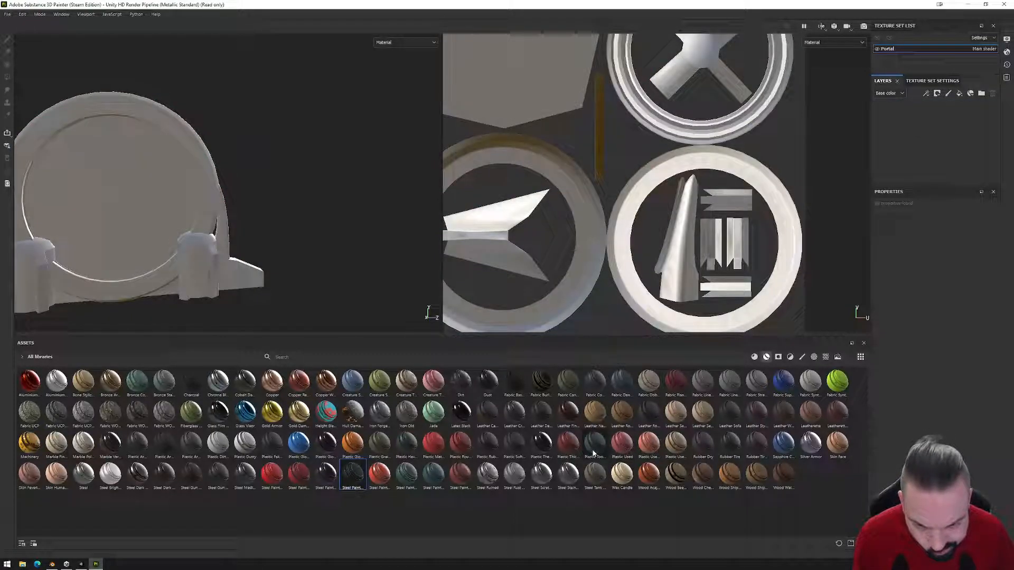
# - Apply the Plastic Thick Cracked smart material to the portal and view it from another angle
pyautogui.moveTo(592, 453)
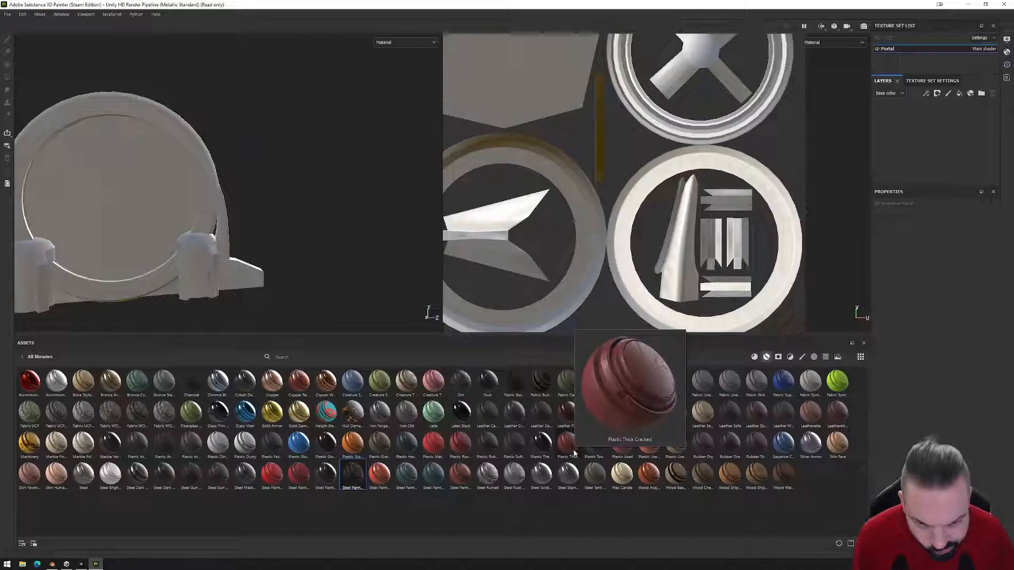
pyautogui.moveTo(574, 453); pyautogui.dragTo(920, 104)
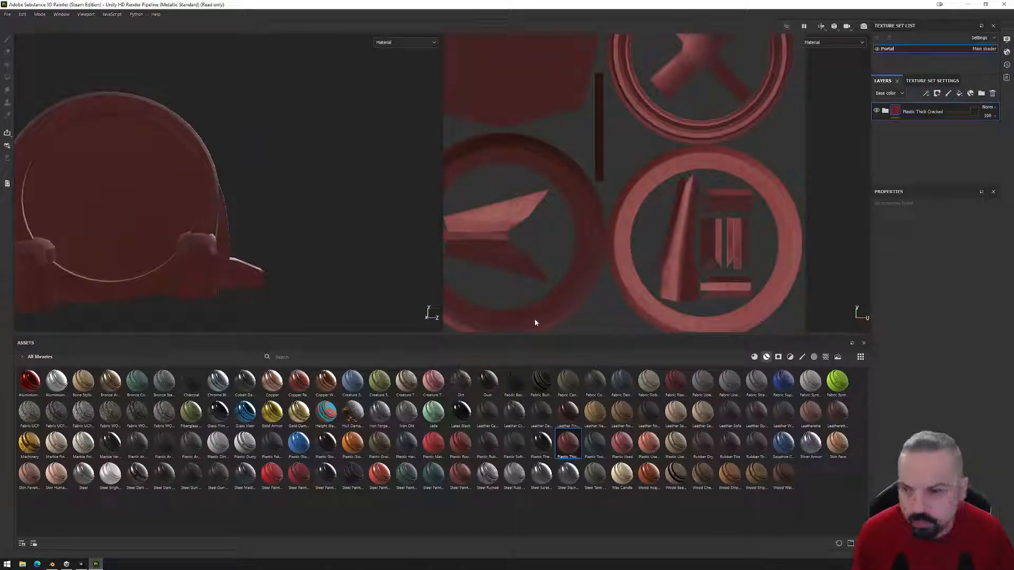
pyautogui.keyDown('alt'); pyautogui.moveTo(346, 269); pyautogui.dragTo(281, 266); pyautogui.keyUp('alt')
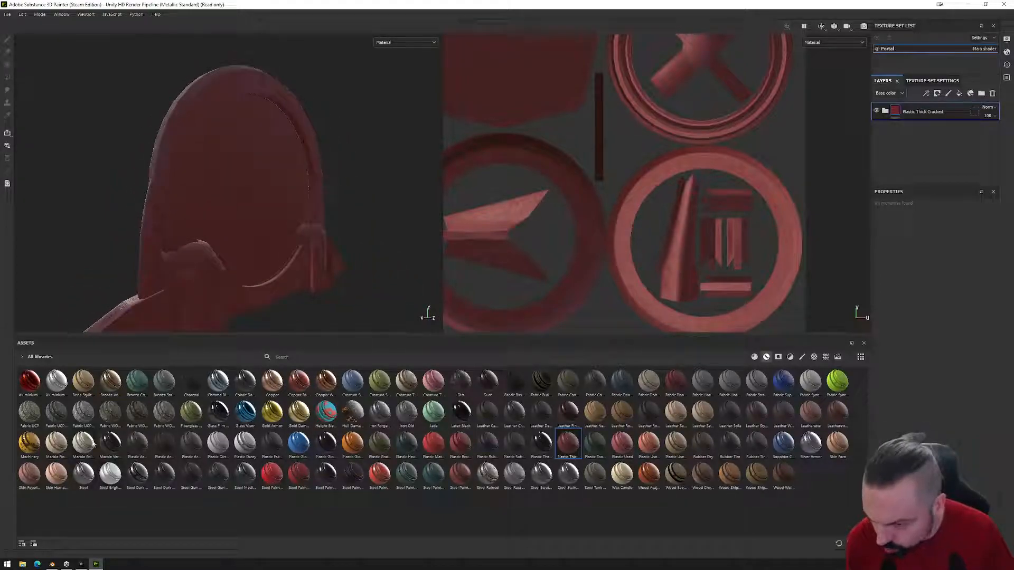
# - Try a copper smart material and the Dirt smart material above Plastic Thick Cracked, removing each one
pyautogui.moveTo(304, 383)
pyautogui.moveTo(305, 383); pyautogui.dragTo(928, 104)
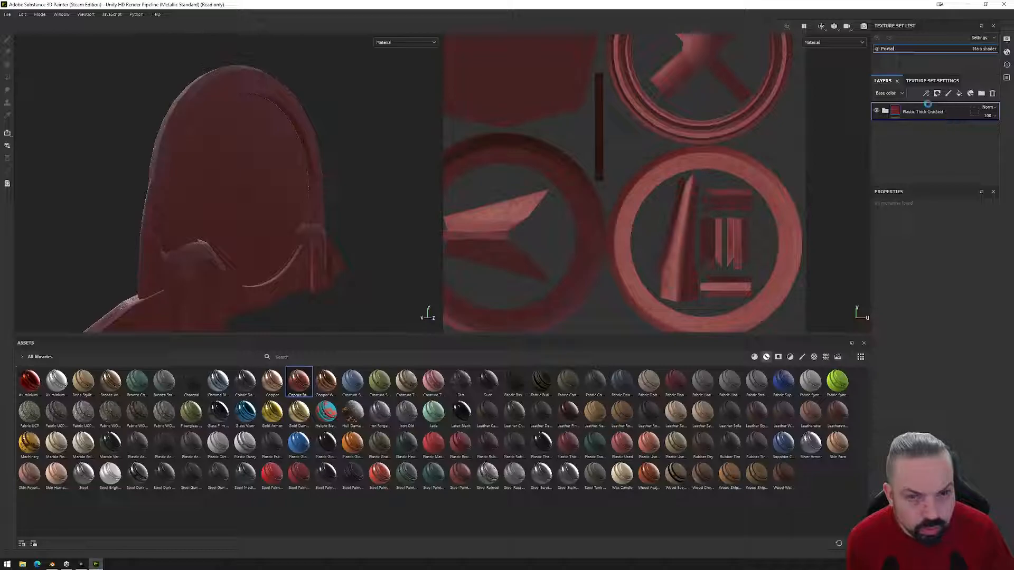
pyautogui.keyDown('alt'); pyautogui.moveTo(404, 216); pyautogui.dragTo(252, 242); pyautogui.keyUp('alt')
pyautogui.hotkey('ctrl', 'z')
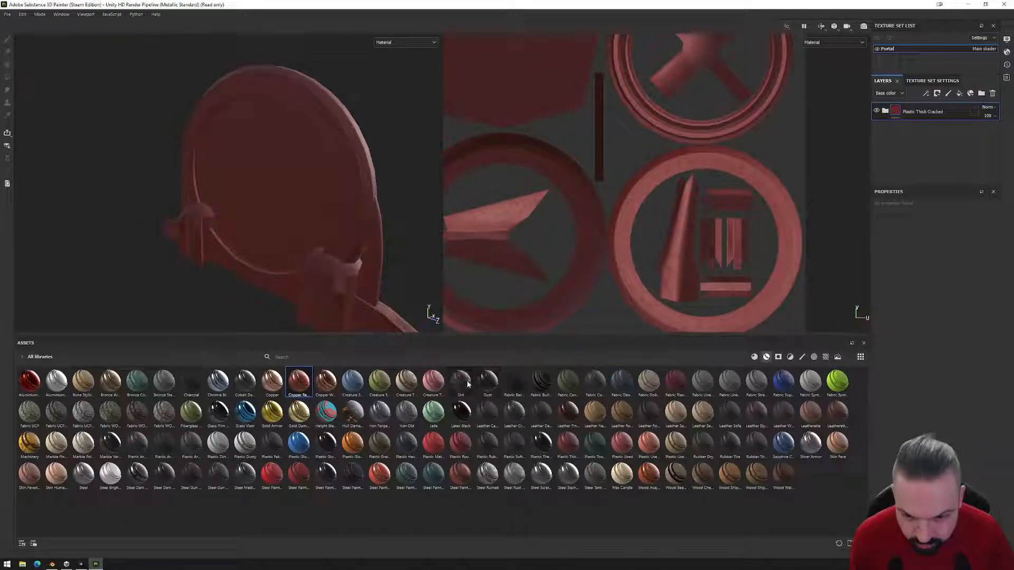
pyautogui.moveTo(465, 385); pyautogui.dragTo(922, 106)
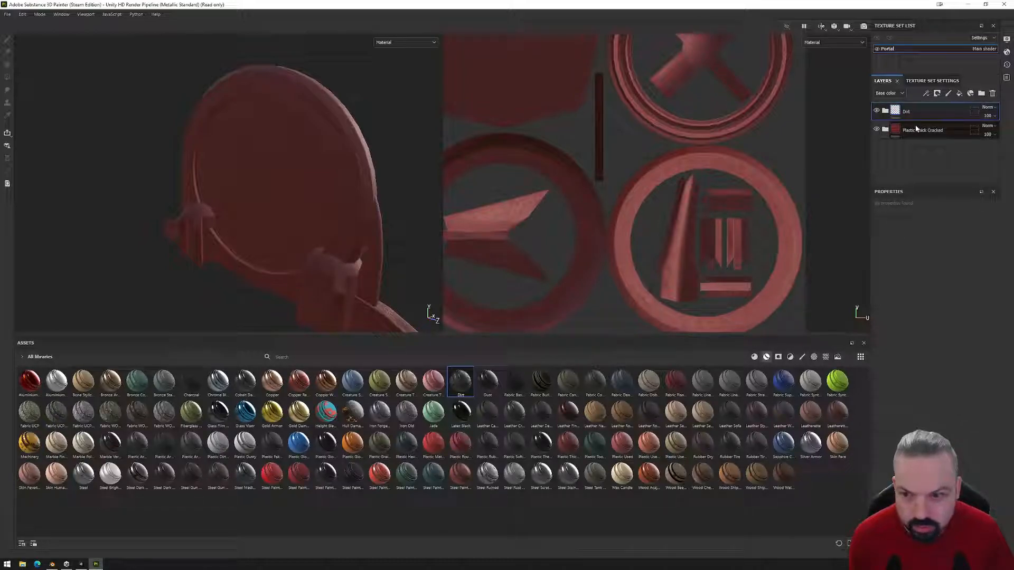
pyautogui.press('Delete')
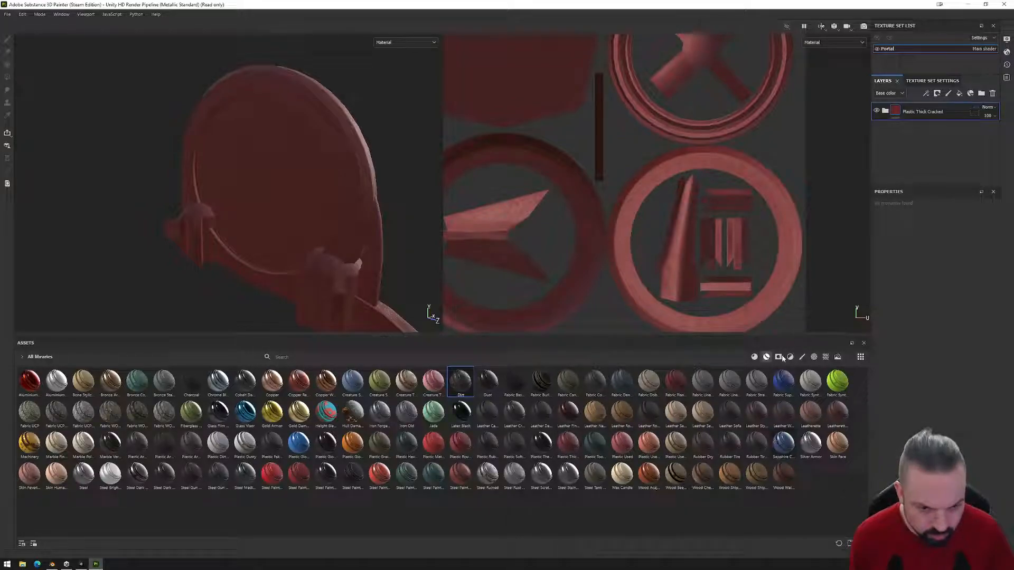
# - Add the Platinum Pure base material as a fill layer above Plastic Thick Cracked
pyautogui.click(754, 357)
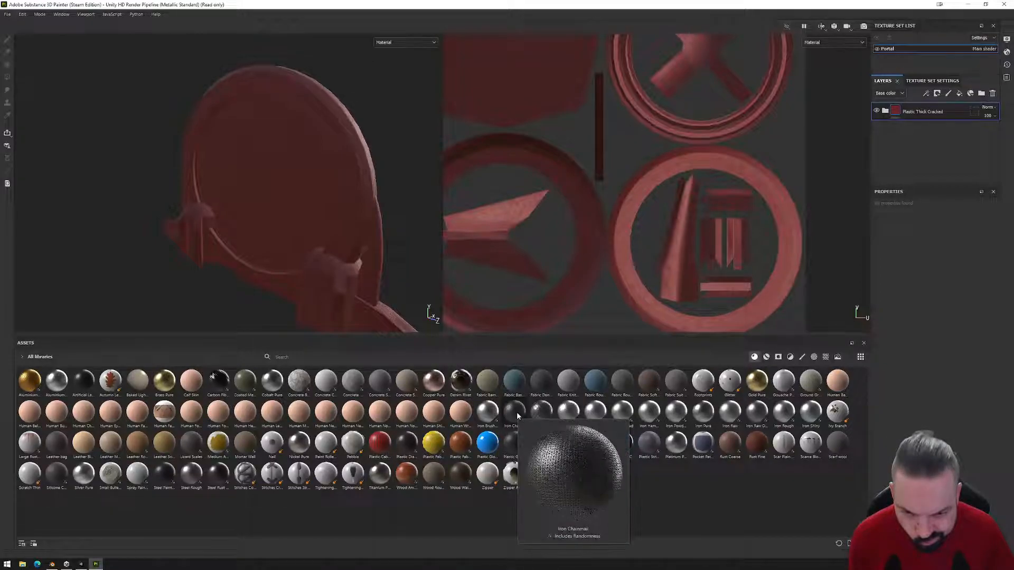
pyautogui.moveTo(545, 420)
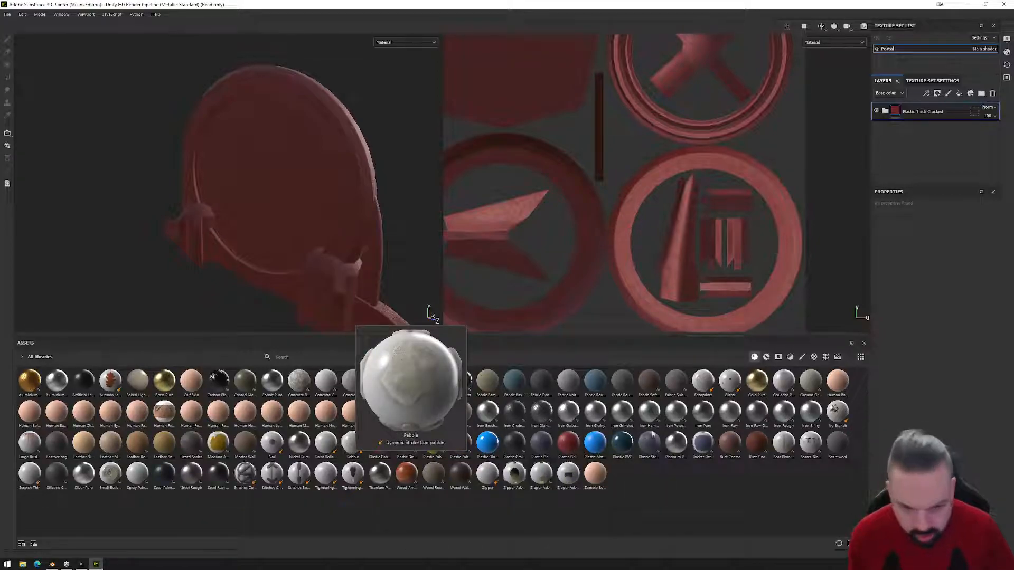
pyautogui.moveTo(676, 442); pyautogui.dragTo(923, 111)
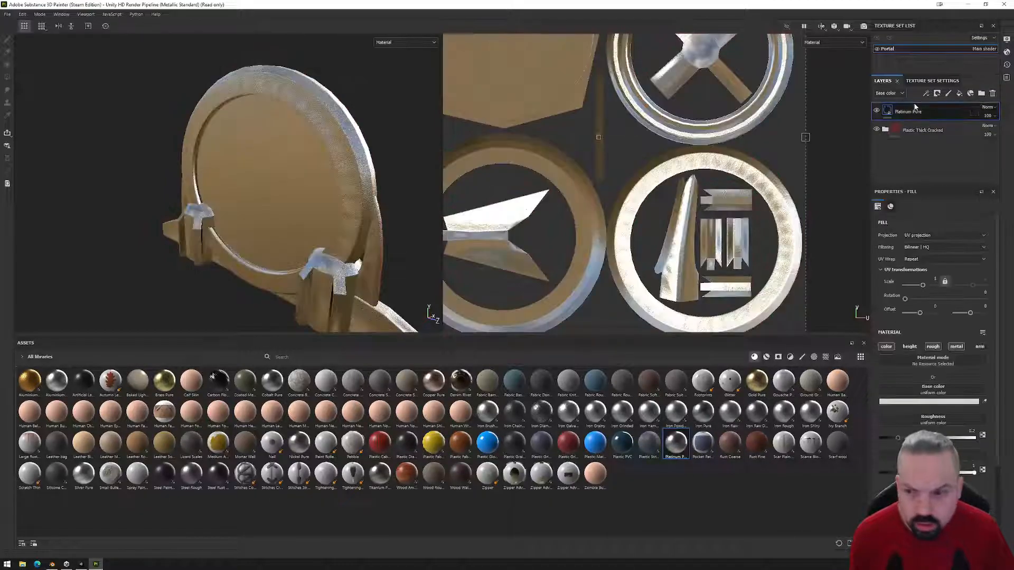
pyautogui.keyDown('alt'); pyautogui.moveTo(338, 137); pyautogui.dragTo(438, 227); pyautogui.keyUp('alt')
pyautogui.scroll(-2, 550, 208)
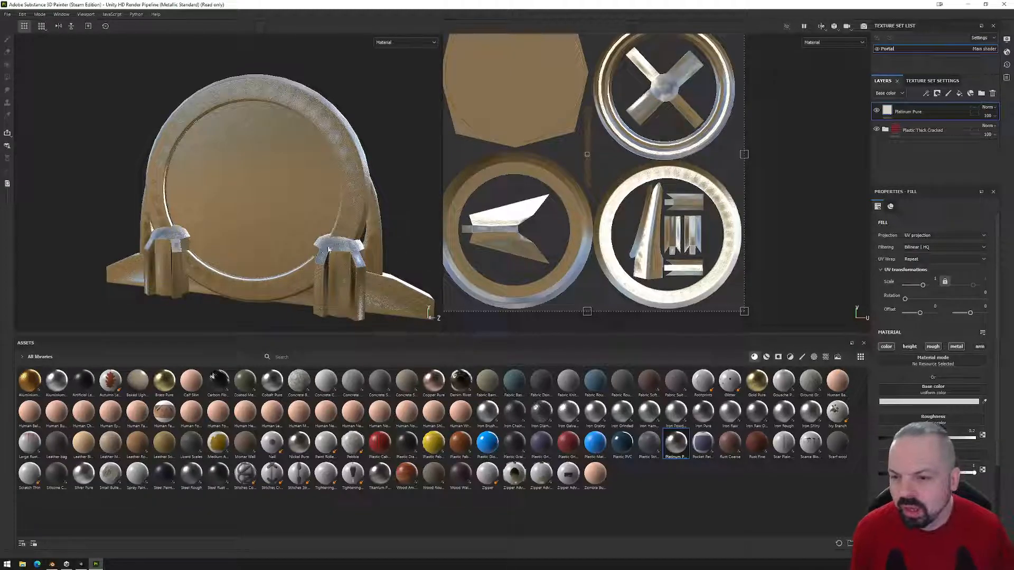
# - Add the Carbon Fiber material above Platinum Pure and set its UV scale to about 5.97
pyautogui.moveTo(218, 381); pyautogui.dragTo(920, 103)
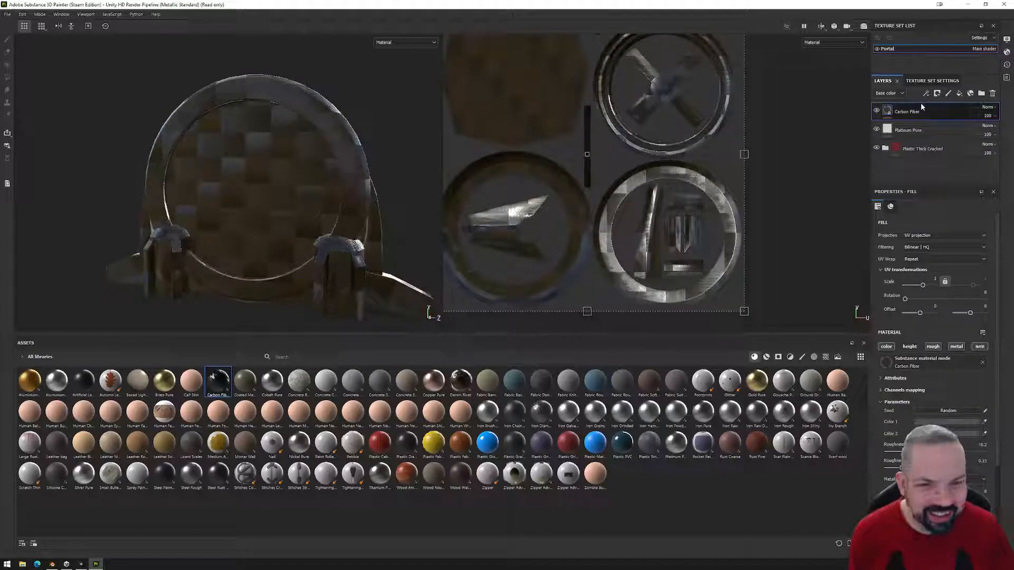
pyautogui.keyDown('alt'); pyautogui.moveTo(376, 174); pyautogui.dragTo(179, 182); pyautogui.keyUp('alt')
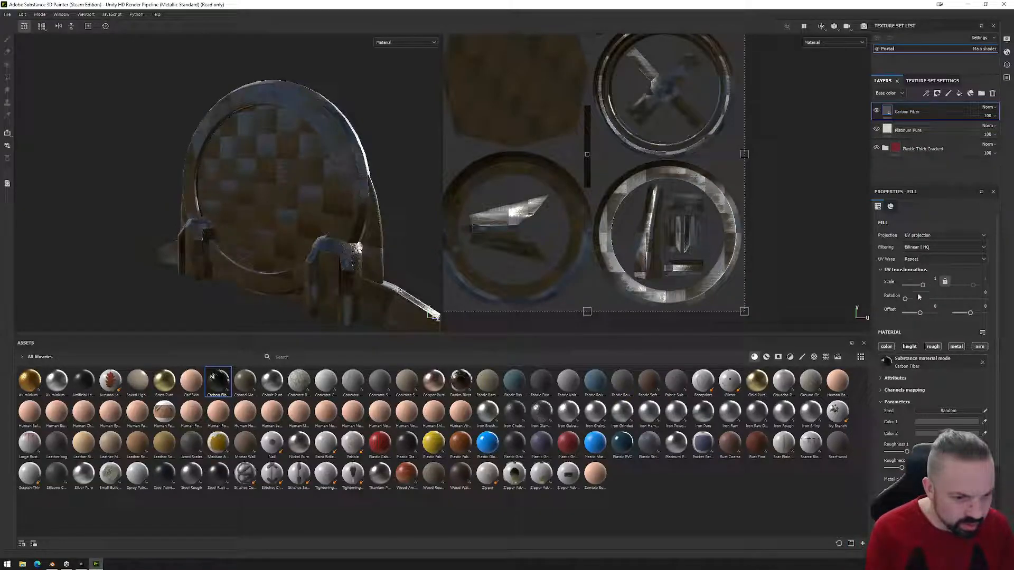
pyautogui.moveTo(923, 287); pyautogui.dragTo(924, 289)
pyautogui.keyDown('alt'); pyautogui.moveTo(412, 285); pyautogui.dragTo(288, 247); pyautogui.keyUp('alt')
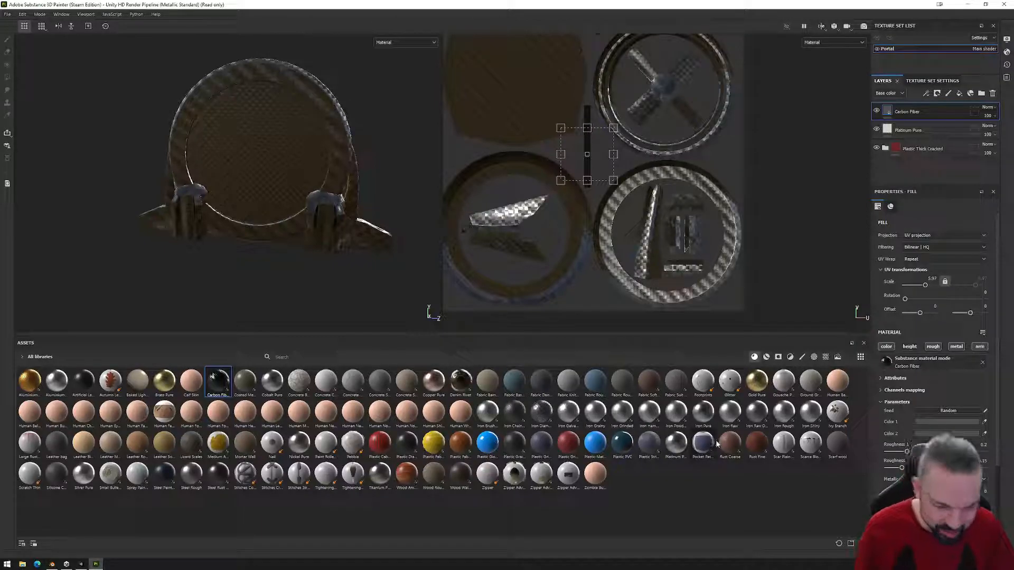
# - Add the Sapphire Corundum smart material on top of the stack and hide the Carbon Fiber and Platinum Pure layers
pyautogui.click(766, 356)
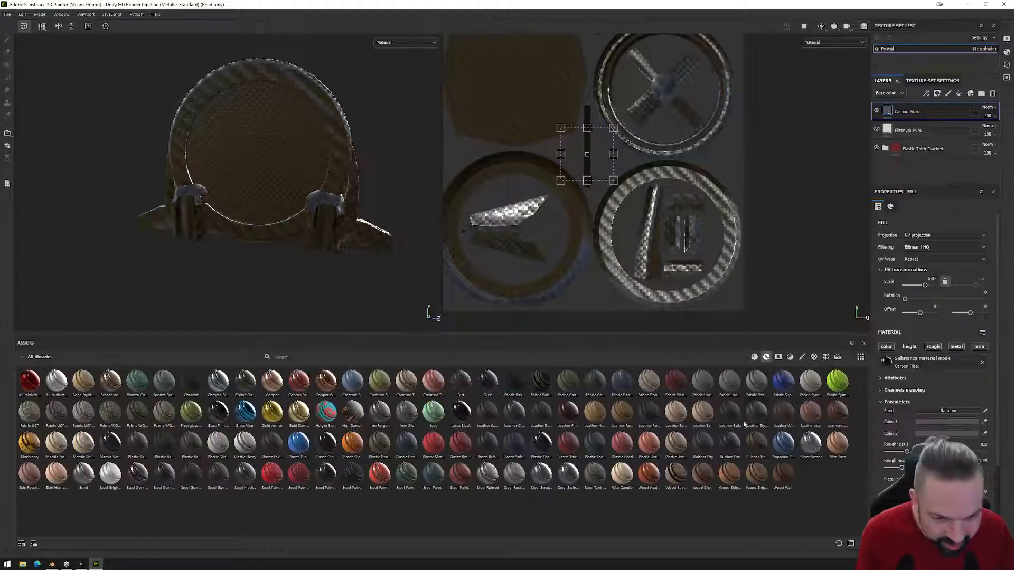
pyautogui.moveTo(783, 451)
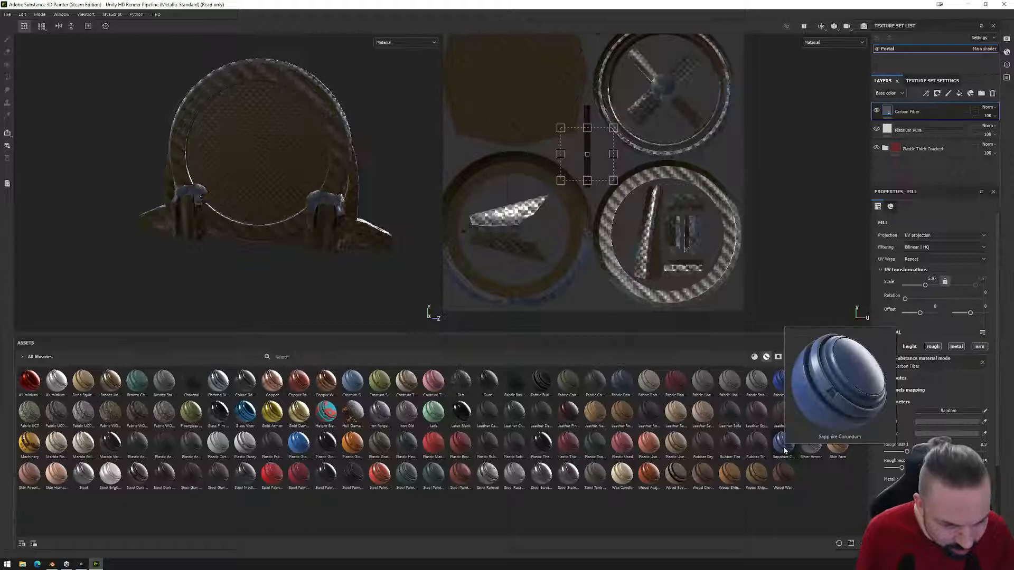
pyautogui.moveTo(776, 450); pyautogui.dragTo(923, 113)
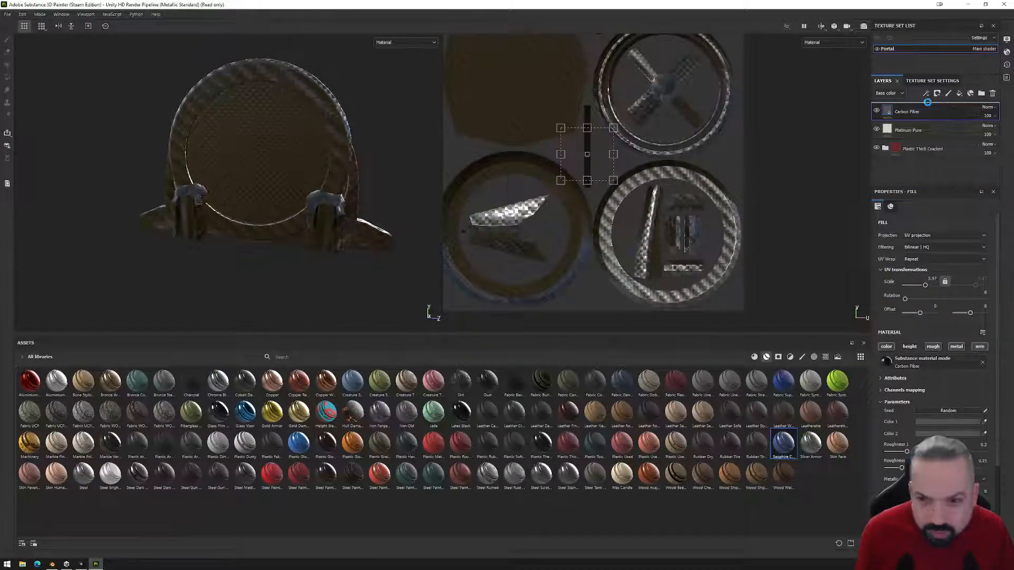
pyautogui.click(900, 130)
pyautogui.click(876, 130)
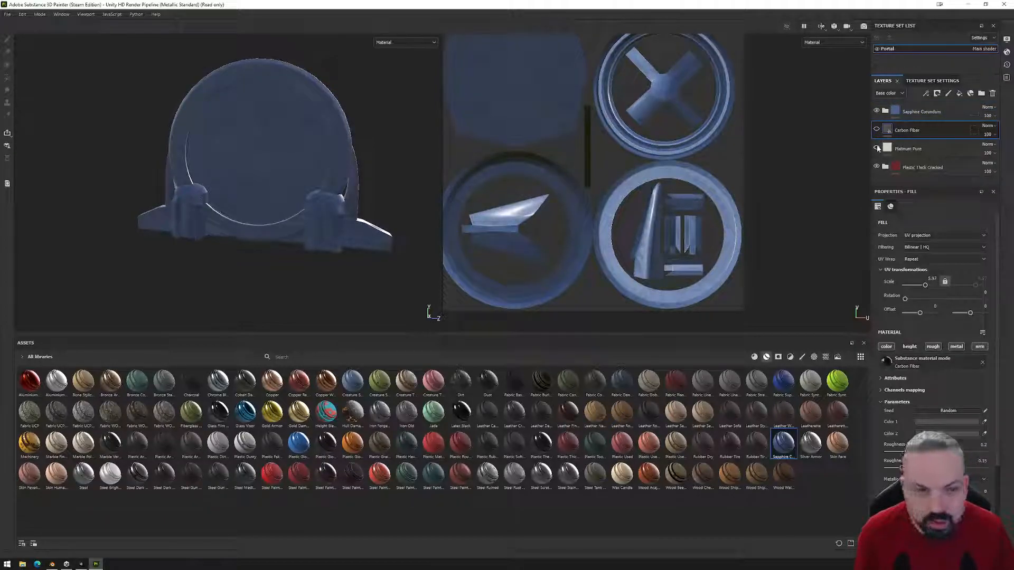
pyautogui.keyDown('alt'); pyautogui.moveTo(338, 213); pyautogui.dragTo(328, 194); pyautogui.keyUp('alt')
pyautogui.scroll(3, 298, 218)
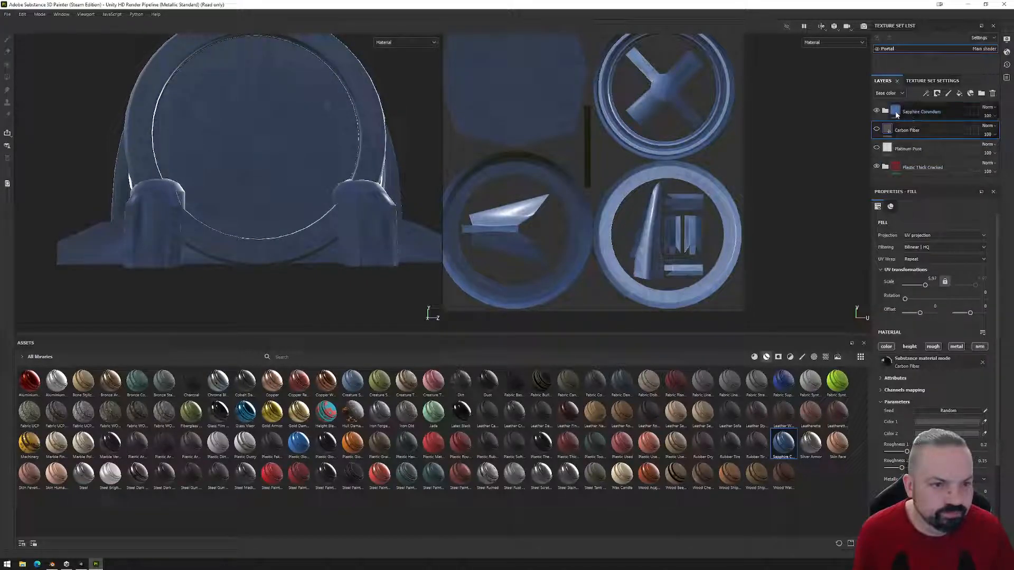
# - Add a black mask to the Sapphire Corundum layer and switch to Polygon Fill with the full UV layout in view
pyautogui.rightClick(903, 110)
pyautogui.click(935, 121)
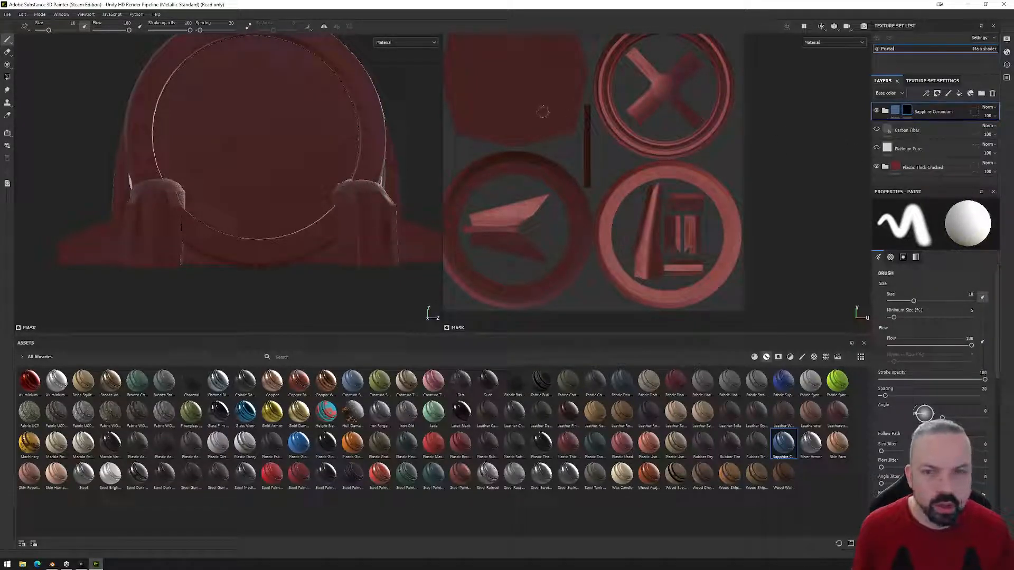
pyautogui.scroll(-2, 512, 106)
pyautogui.keyDown('alt'); pyautogui.moveTo(575, 117); pyautogui.dragTo(614, 192, button='middle'); pyautogui.keyUp('alt')
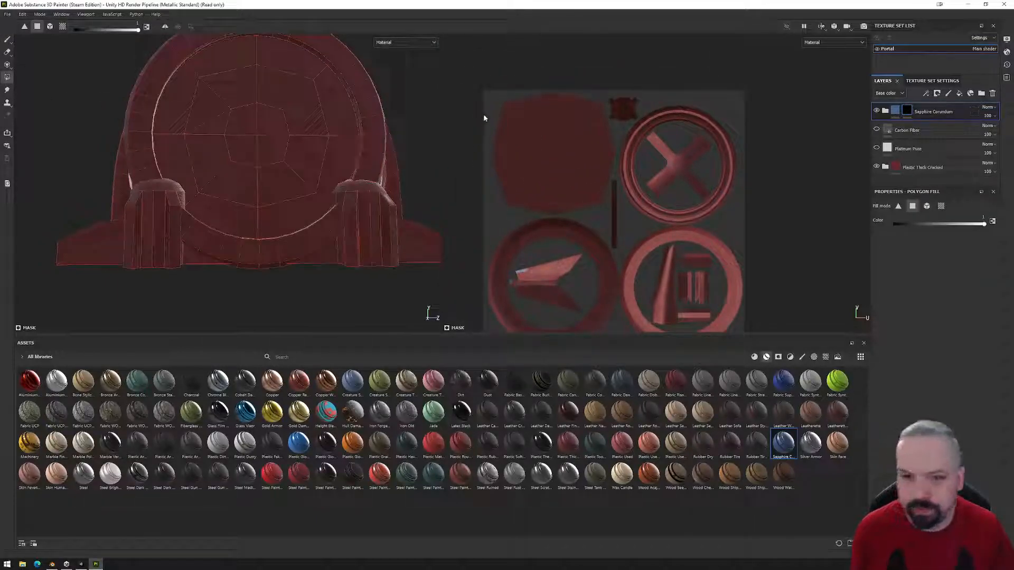
pyautogui.click(517, 131)
pyautogui.moveTo(594, 197); pyautogui.dragTo(595, 199)
pyautogui.keyDown('alt'); pyautogui.moveTo(191, 163); pyautogui.dragTo(185, 296); pyautogui.keyUp('alt')
pyautogui.hotkey('ctrl', 'z')
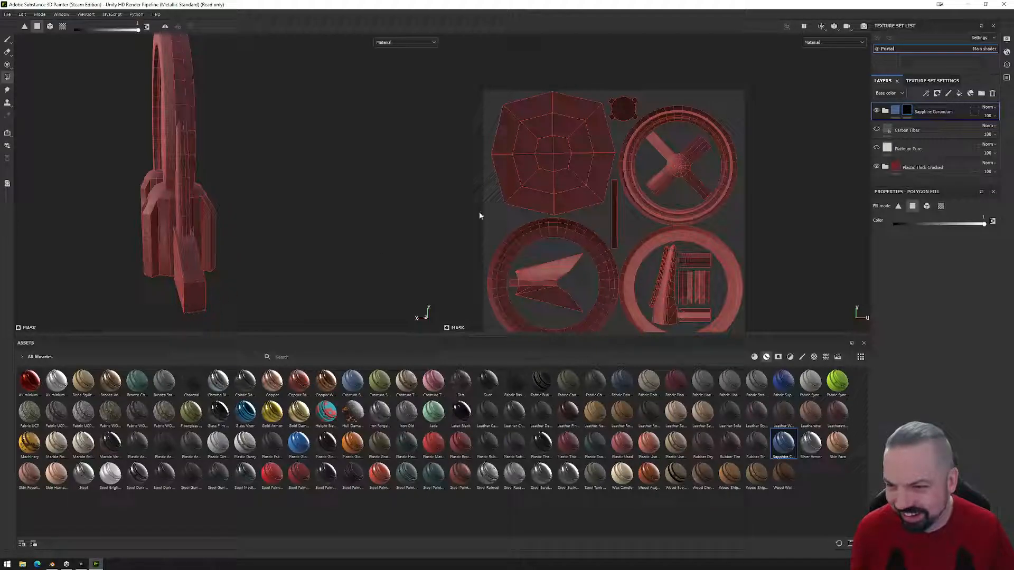
# - Fill the octagonal UV island in the Sapphire Corundum mask so the material covers the portal's central disc
pyautogui.moveTo(494, 106); pyautogui.dragTo(584, 192)
pyautogui.keyDown('alt'); pyautogui.moveTo(341, 215); pyautogui.dragTo(91, 235); pyautogui.keyUp('alt')
pyautogui.press('f')
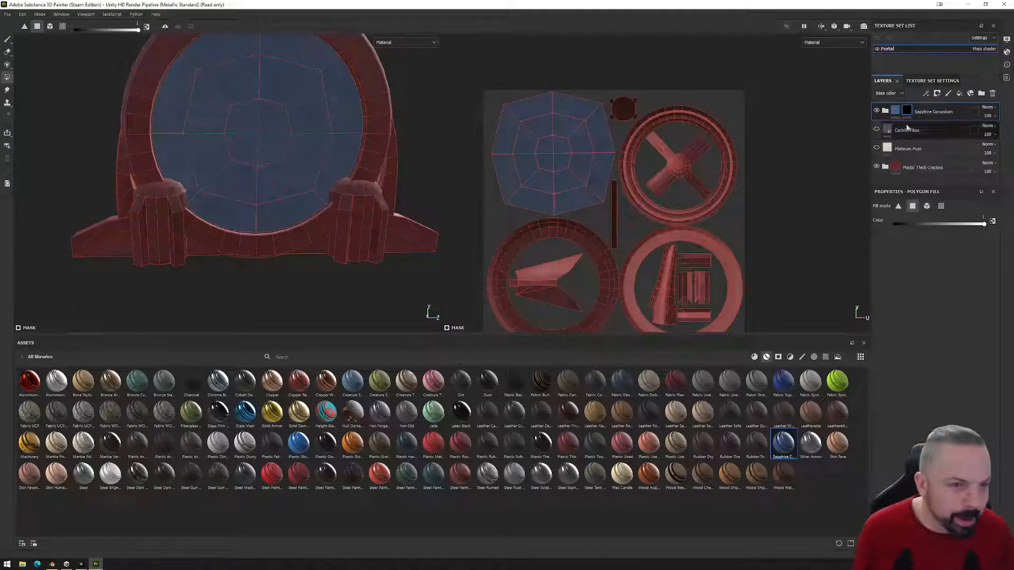
# - Show the Carbon Fiber layer at the top of the stack, above Sapphire Corundum, and give it a black mask
pyautogui.click(876, 130)
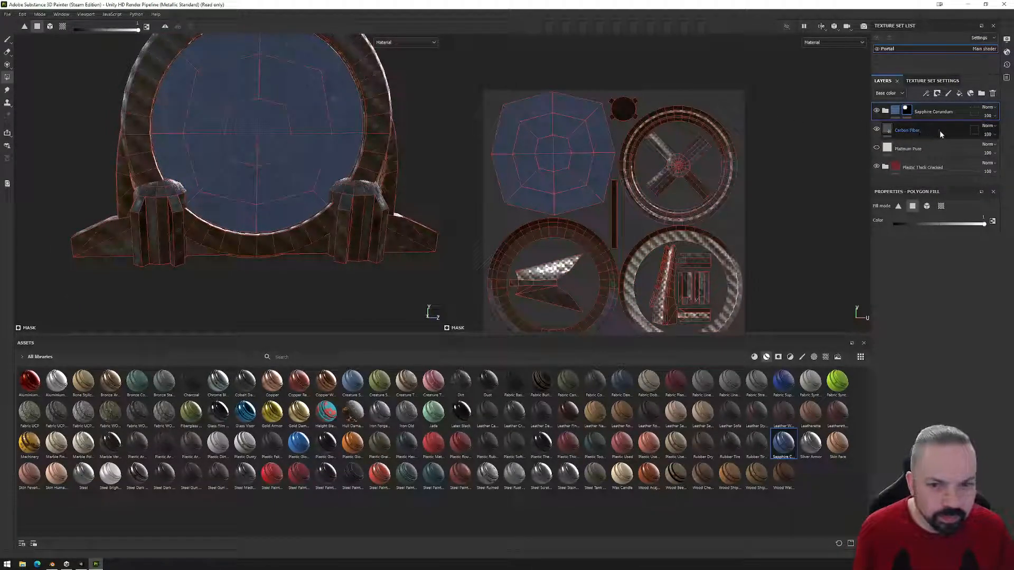
pyautogui.moveTo(943, 132); pyautogui.dragTo(941, 113)
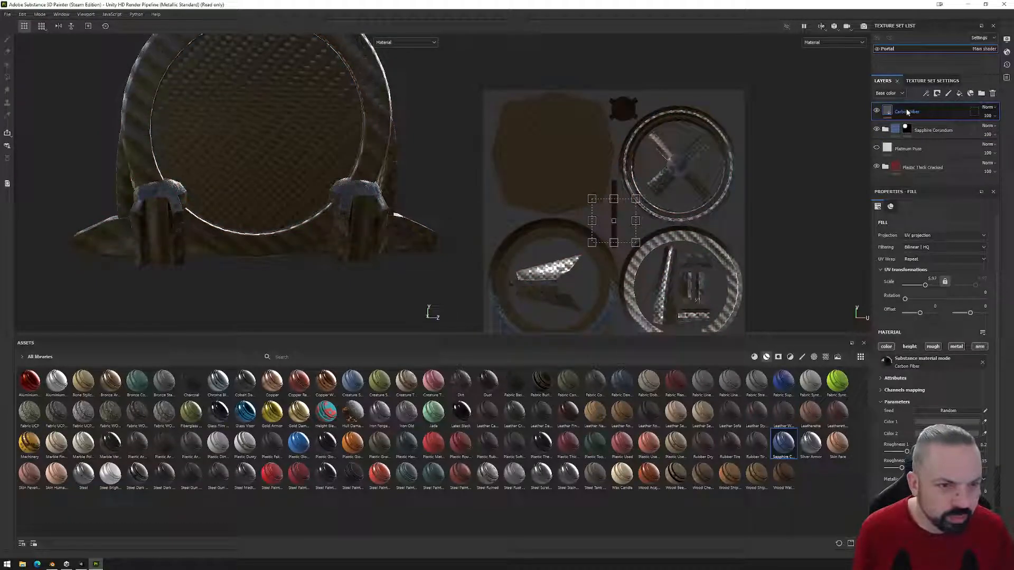
pyautogui.rightClick(907, 112)
pyautogui.click(924, 114)
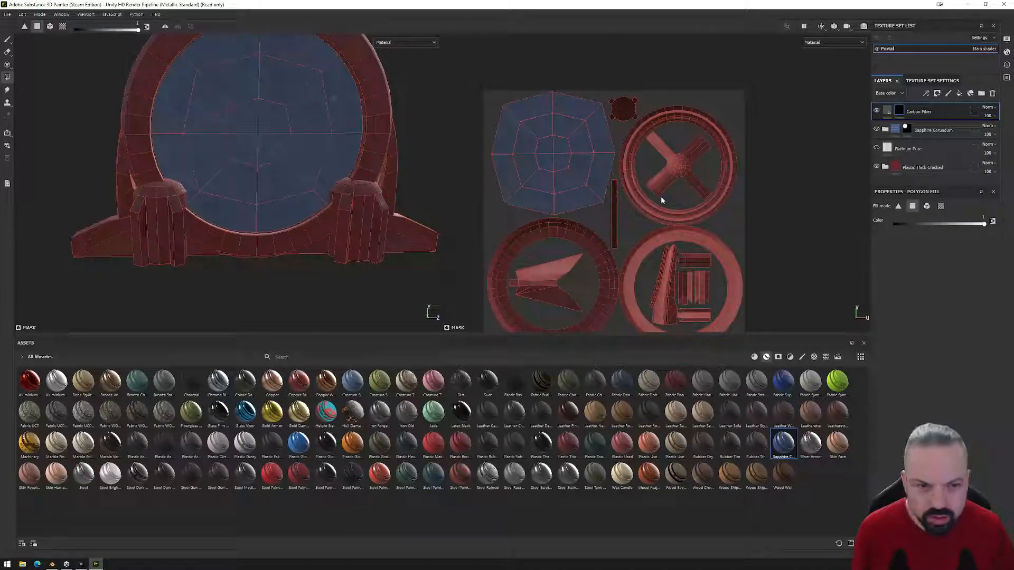
# - Fill the cross-shaped UV island in the Carbon Fiber mask to cover parts of the portal's two base pillars
pyautogui.moveTo(654, 150); pyautogui.dragTo(697, 182)
pyautogui.keyDown('alt'); pyautogui.moveTo(396, 249); pyautogui.dragTo(474, 228); pyautogui.keyUp('alt')
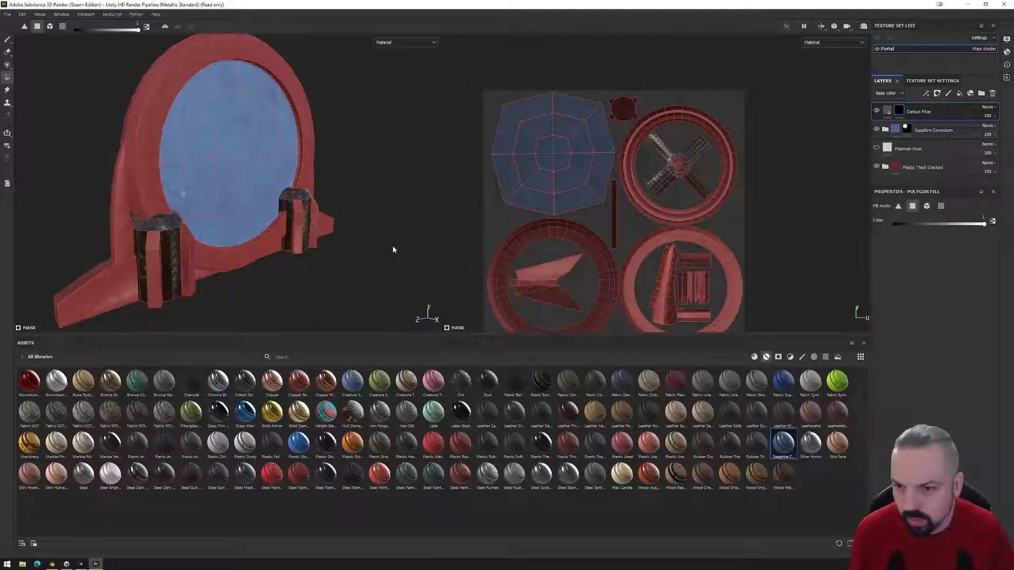
pyautogui.keyDown('alt'); pyautogui.moveTo(393, 249); pyautogui.dragTo(362, 251); pyautogui.keyUp('alt')
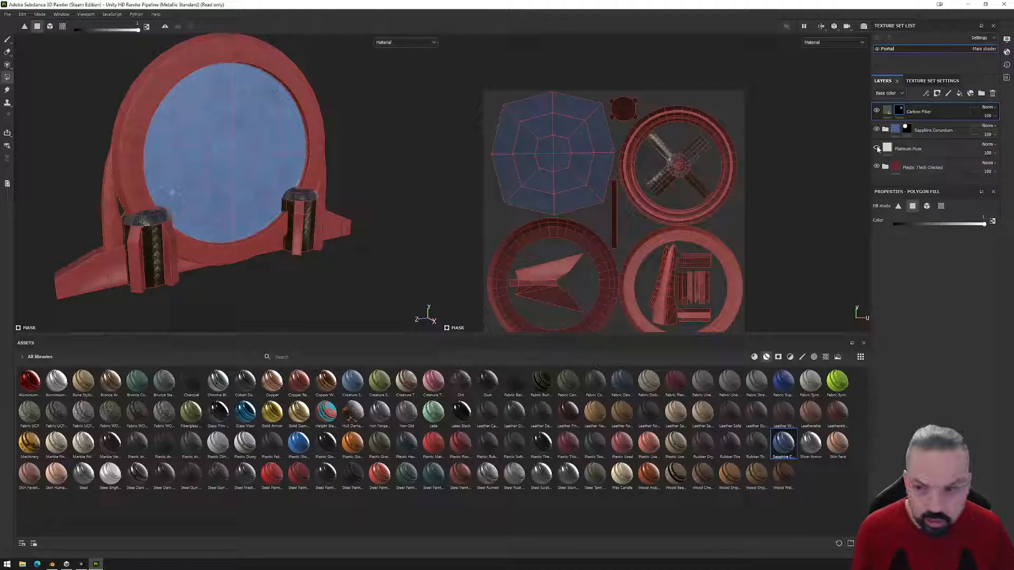
# - Show Platinum Pure at the top of the stack to check its look, and delete the layer
pyautogui.click(876, 148)
pyautogui.moveTo(943, 148); pyautogui.dragTo(932, 106)
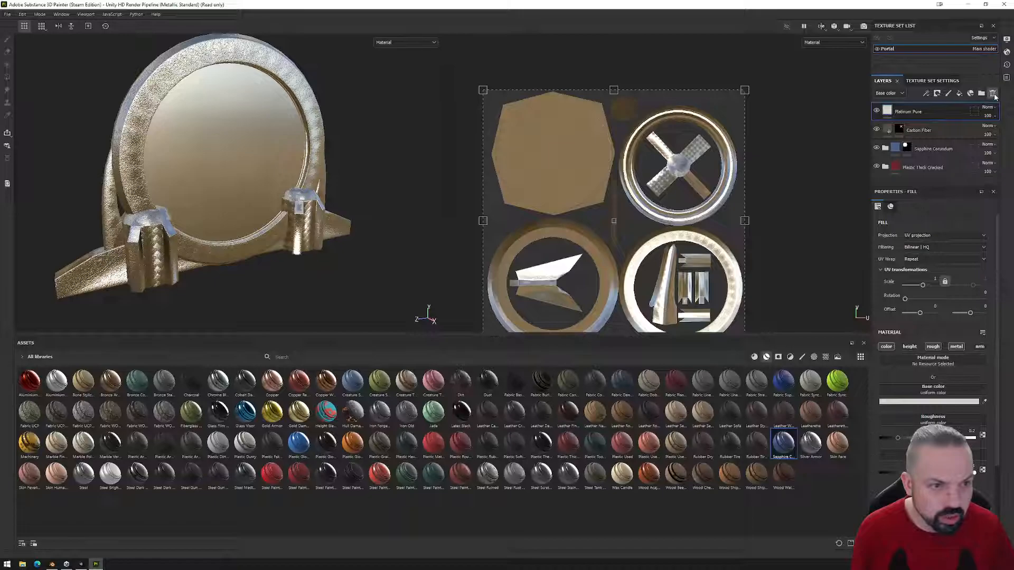
pyautogui.click(993, 93)
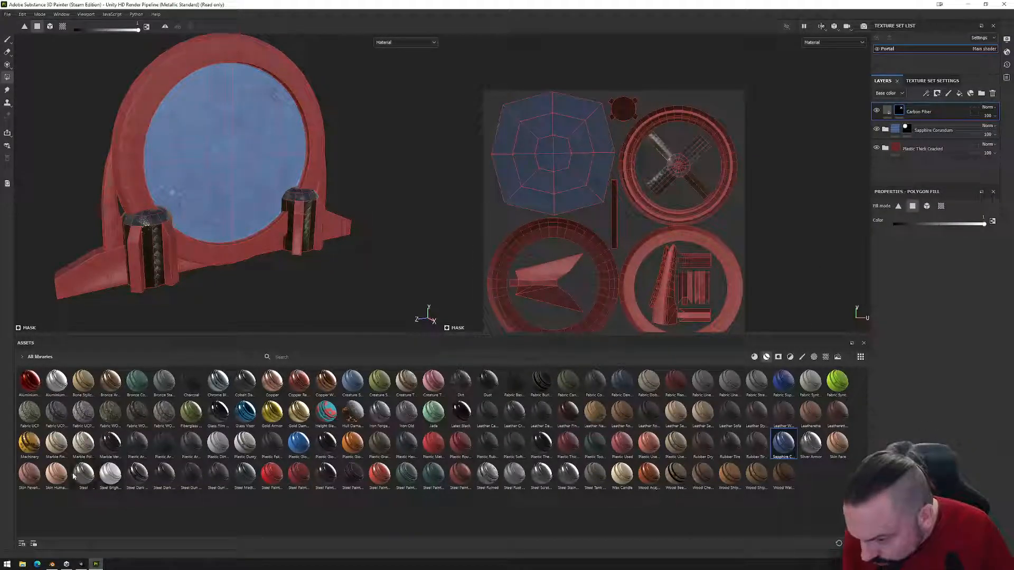
# - Add the Machinery smart material above Carbon Fiber and open its Metal Base layer's fill settings
pyautogui.moveTo(29, 442); pyautogui.dragTo(932, 107)
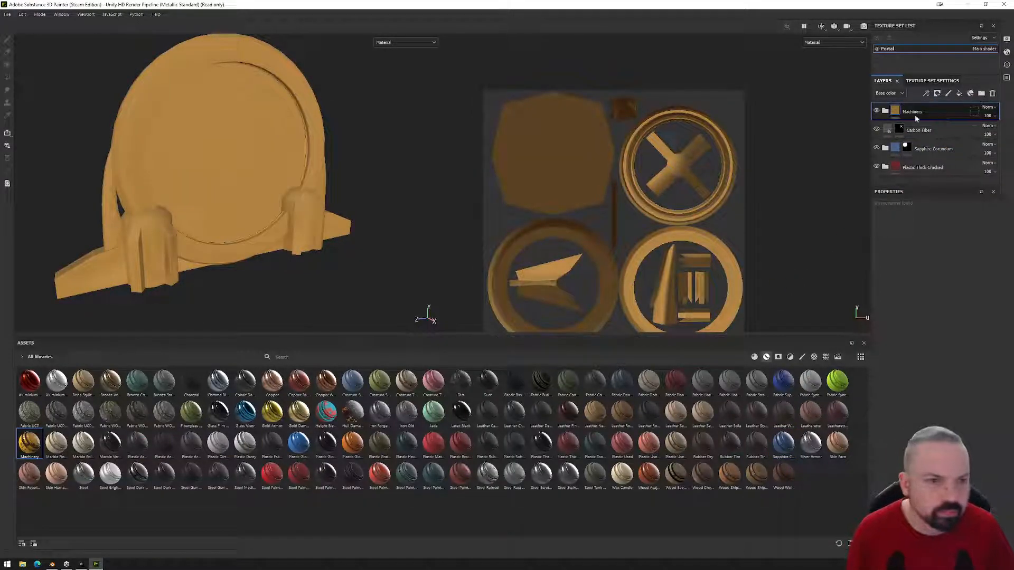
pyautogui.click(885, 111)
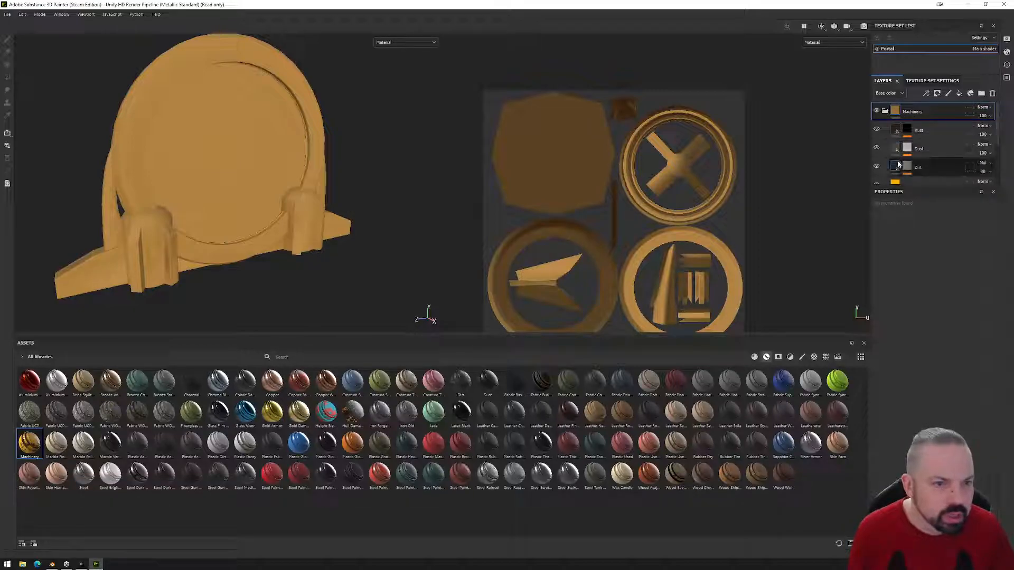
pyautogui.scroll(-2, 898, 165)
pyautogui.click(904, 140)
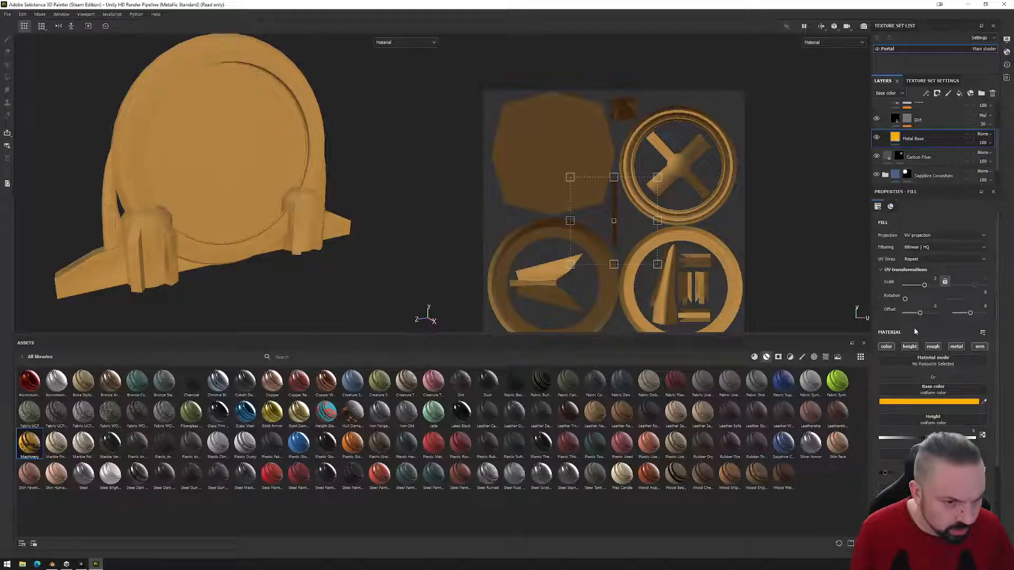
# - Look through the Dirt, Dust and Rust masks inside Machinery and open the Dirt layer's Mask Editor generator settings
pyautogui.scroll(1, 903, 127)
pyautogui.click(907, 144)
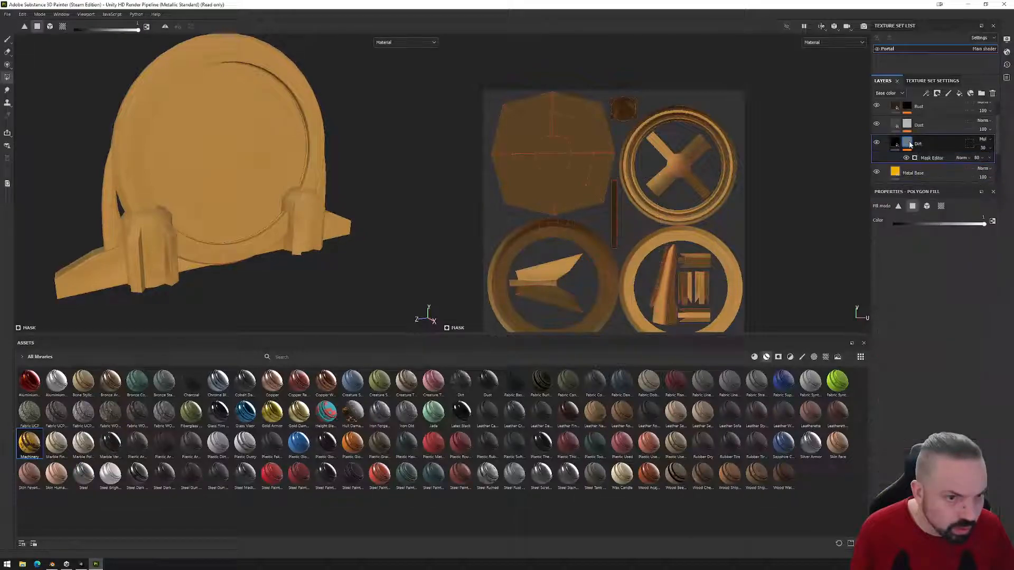
pyautogui.scroll(1, 909, 143)
pyautogui.click(907, 144)
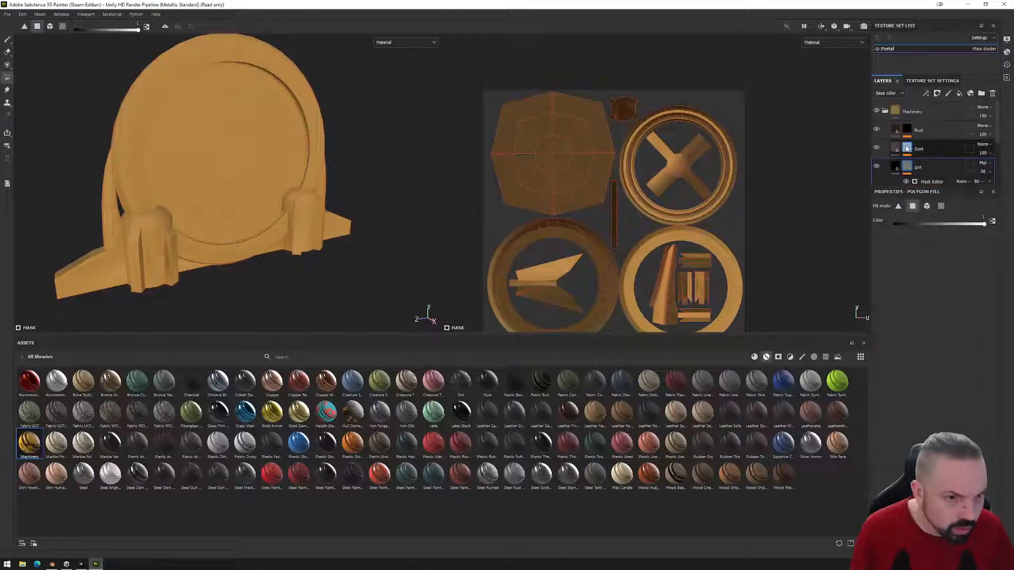
pyautogui.click(898, 131)
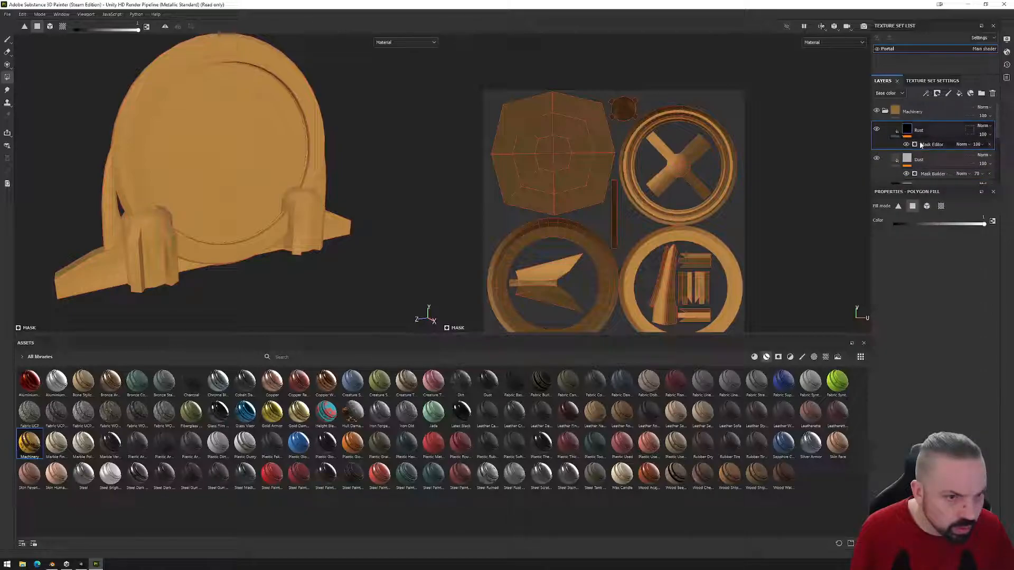
pyautogui.scroll(-2, 928, 157)
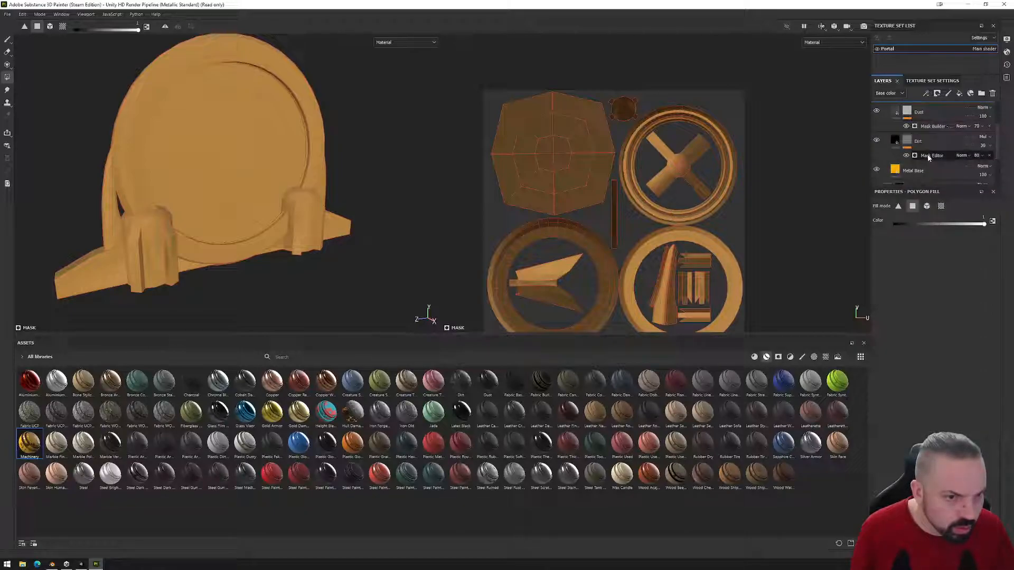
pyautogui.click(932, 155)
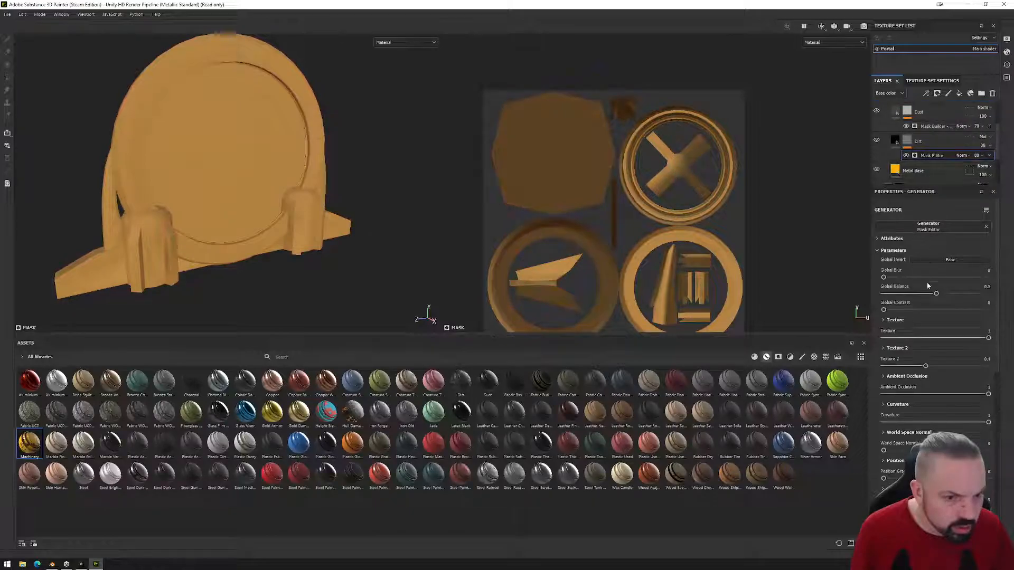
# - Set the Global Balance of the Dirt layer's Mask Editor to 0.47 and hide the whole Machinery folder
pyautogui.moveTo(912, 293)
pyautogui.mouseDown()
pyautogui.moveTo(897, 294)
pyautogui.moveTo(951, 294)
pyautogui.moveTo(932, 293)
pyautogui.mouseUp()
pyautogui.scroll(4, 930, 132)
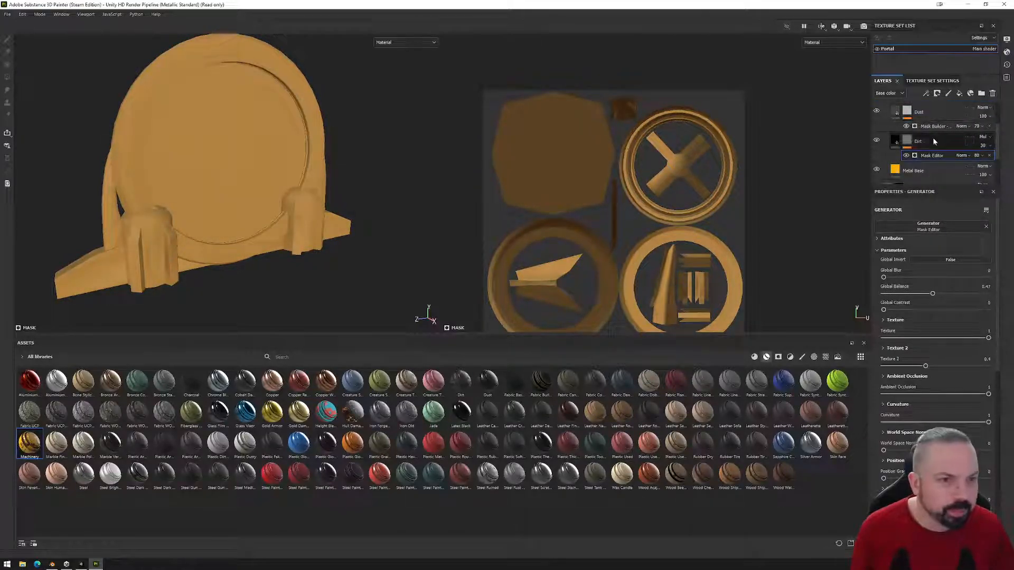
pyautogui.click(927, 115)
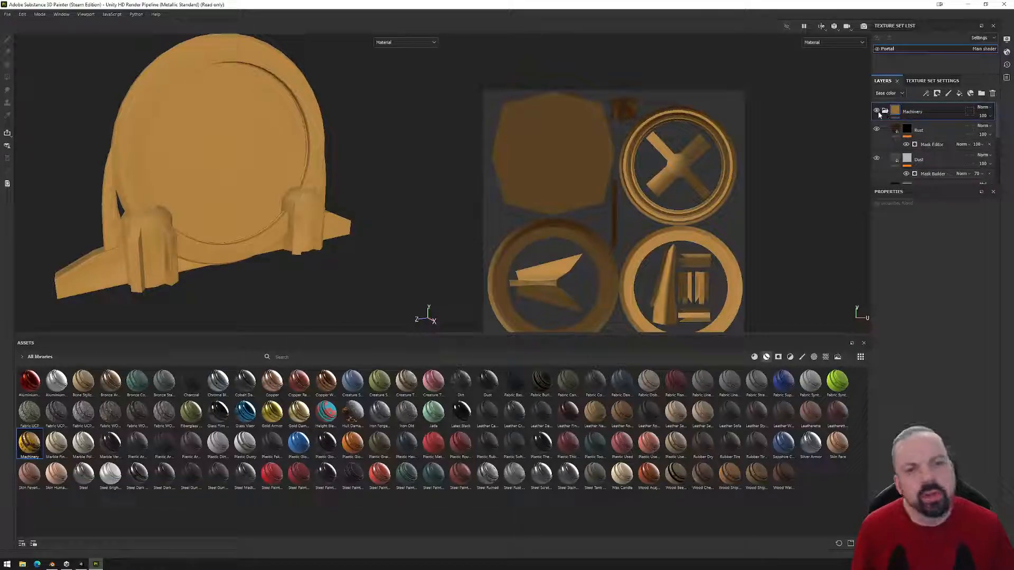
pyautogui.click(876, 111)
pyautogui.keyDown('alt'); pyautogui.moveTo(302, 228); pyautogui.dragTo(272, 220); pyautogui.keyUp('alt')
pyautogui.moveTo(272, 219); pyautogui.dragTo(294, 217, button='middle')
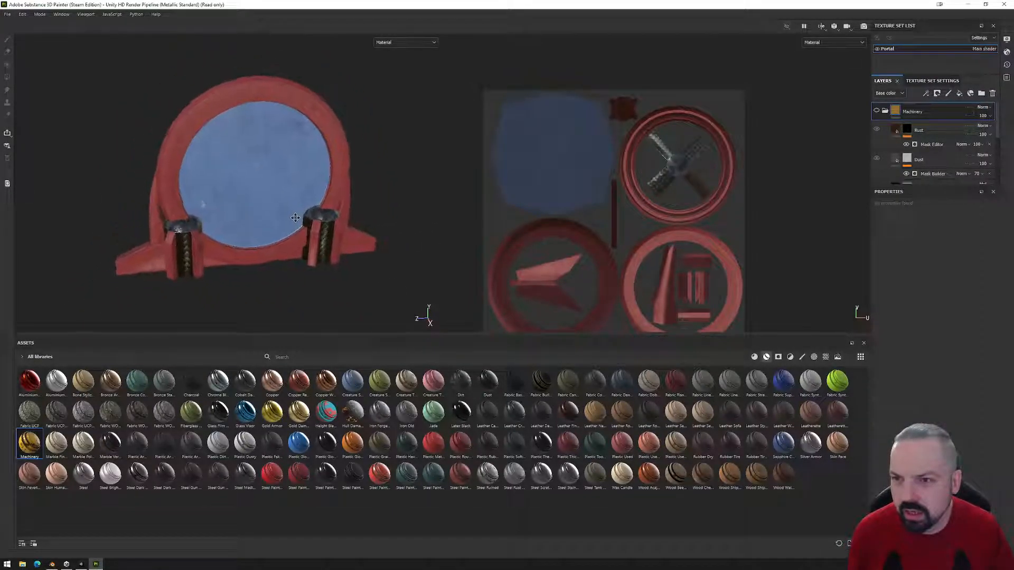
pyautogui.scroll(2, 294, 217)
pyautogui.keyDown('alt'); pyautogui.moveTo(277, 221); pyautogui.dragTo(295, 222); pyautogui.keyUp('alt')
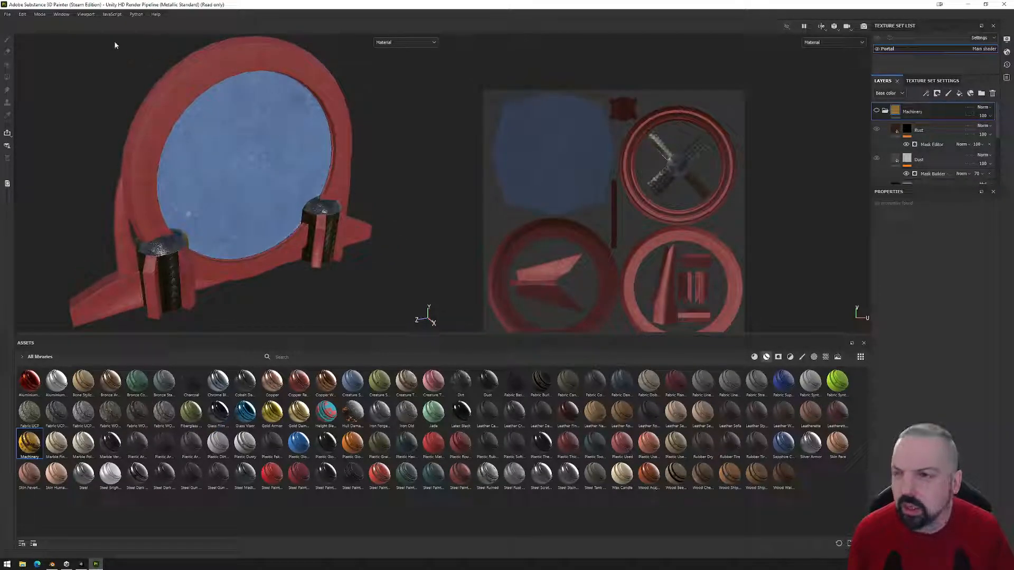
# - Open the texture export settings and set the output directory to the SpaceStarter-main project's Assets/_AddYourArtHere/Textures folder
pyautogui.click(8, 14)
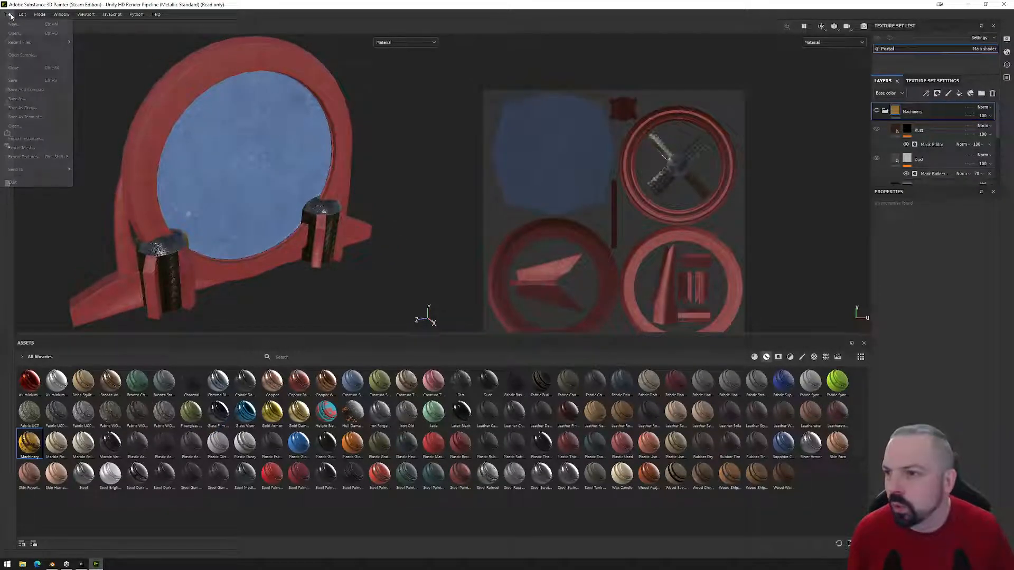
pyautogui.click(28, 158)
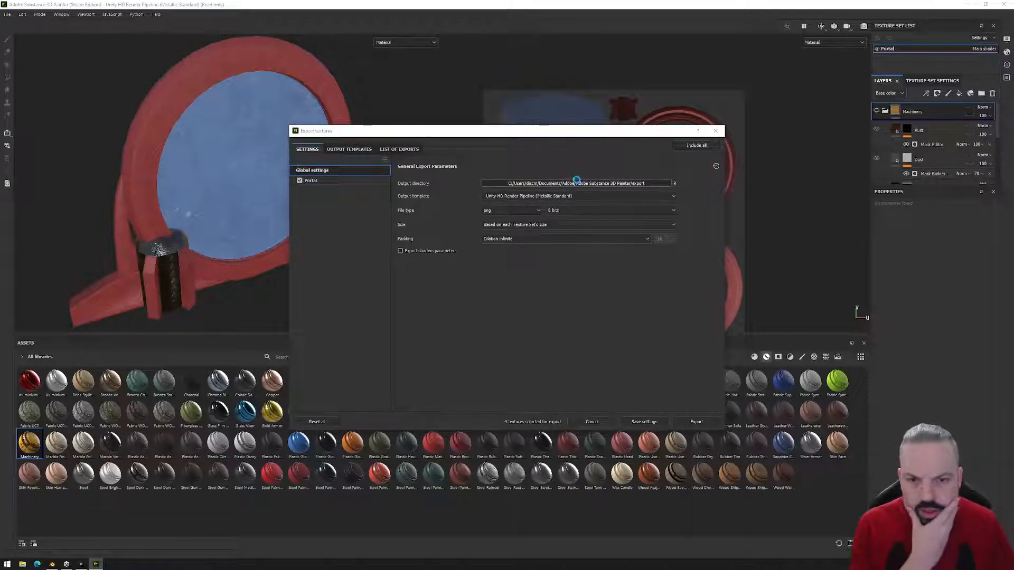
pyautogui.click(577, 183)
pyautogui.scroll(3, 333, 315)
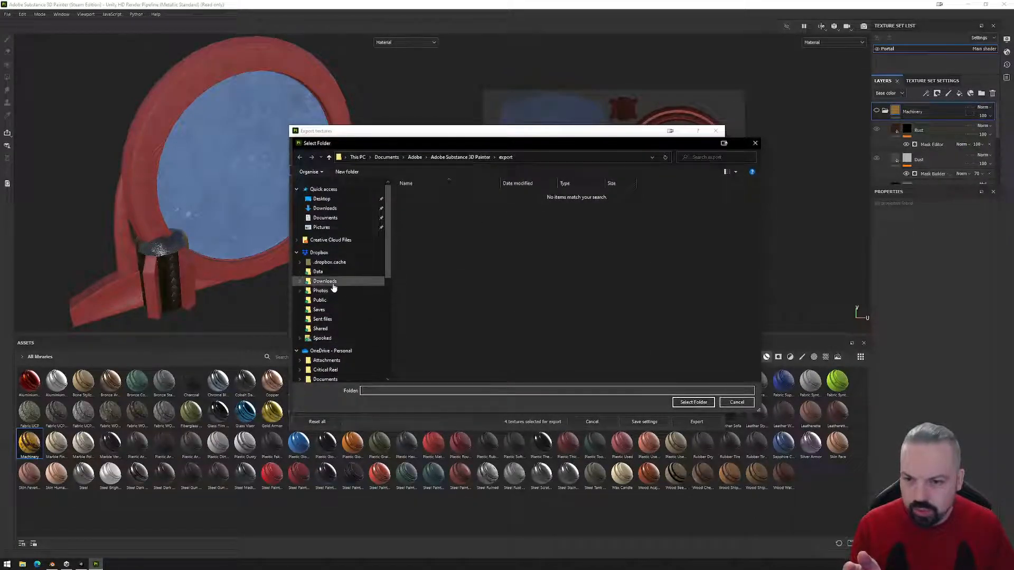
pyautogui.scroll(-1, 331, 285)
pyautogui.scroll(-2, 331, 285)
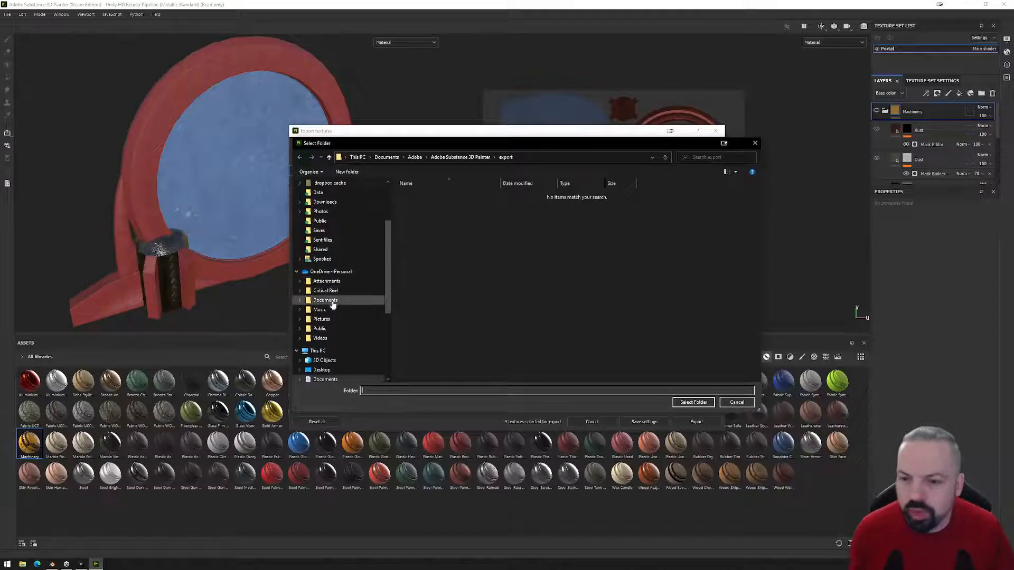
pyautogui.scroll(-2, 343, 328)
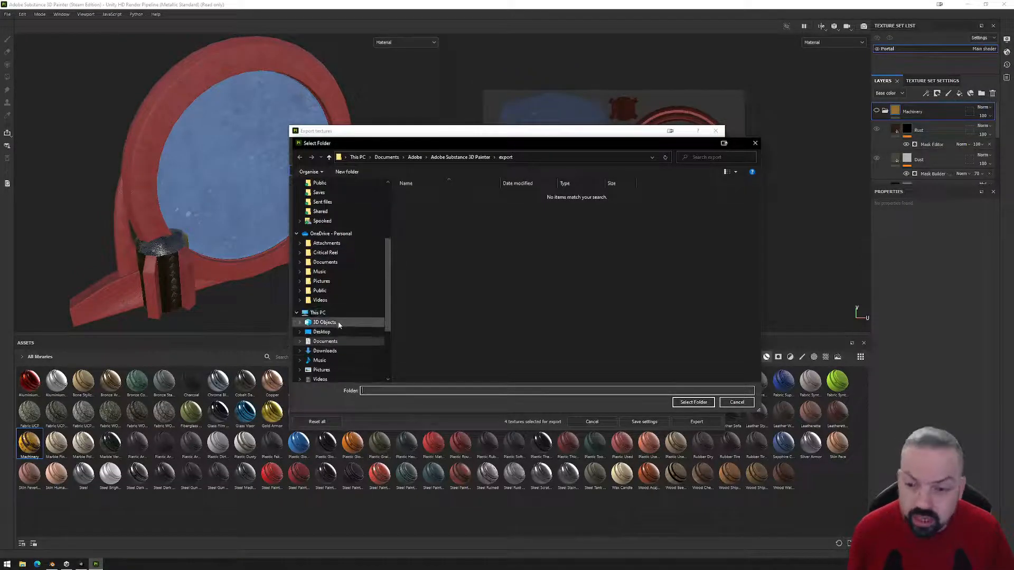
pyautogui.click(321, 331)
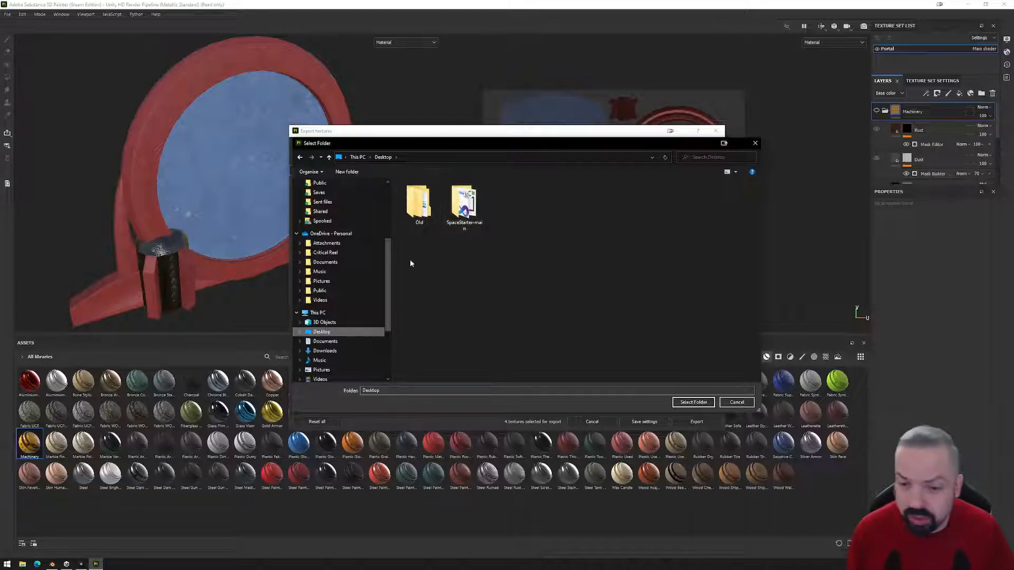
pyautogui.doubleClick(463, 208)
pyautogui.doubleClick(430, 202)
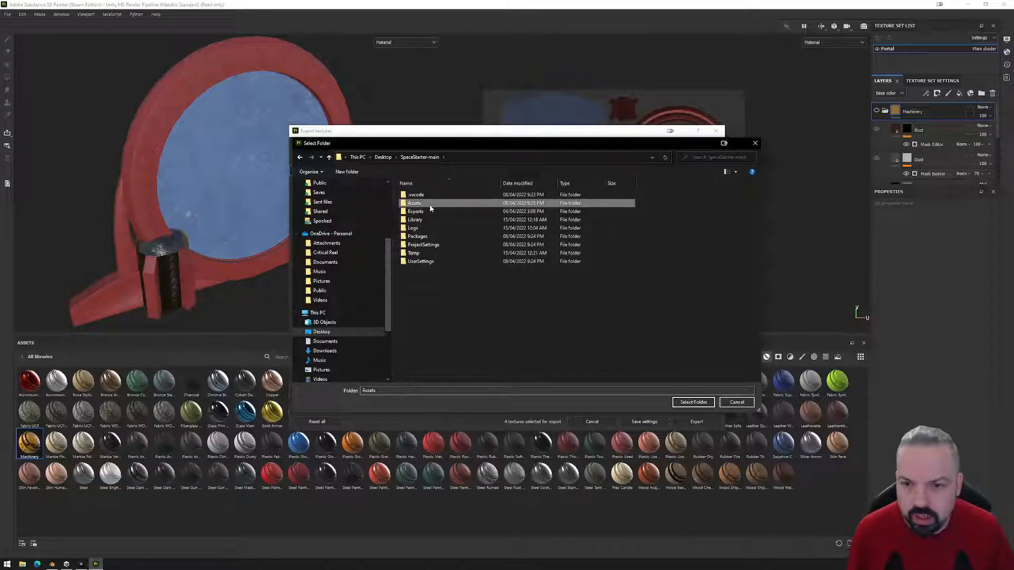
pyautogui.doubleClick(429, 195)
pyautogui.doubleClick(421, 236)
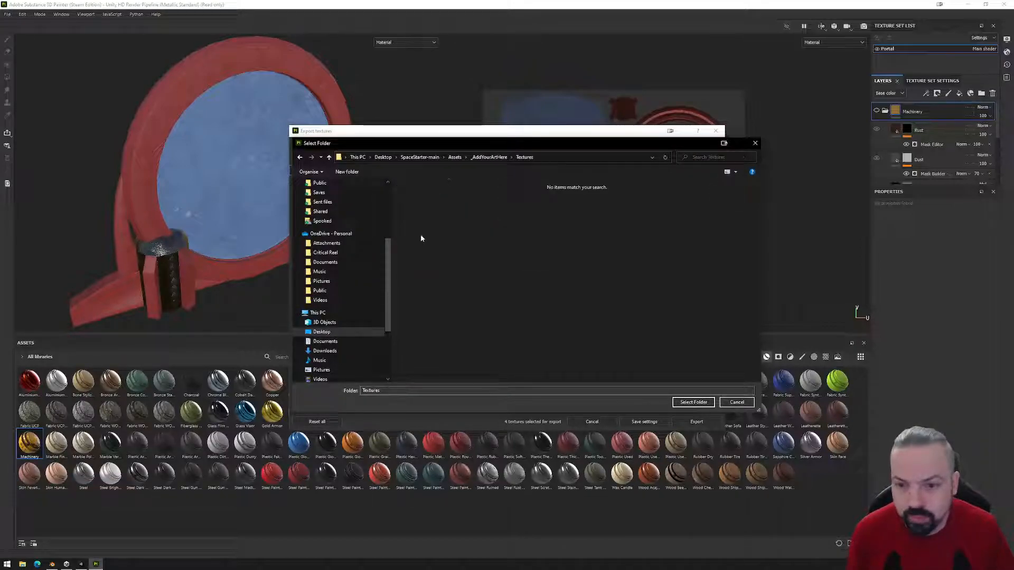
pyautogui.click(693, 402)
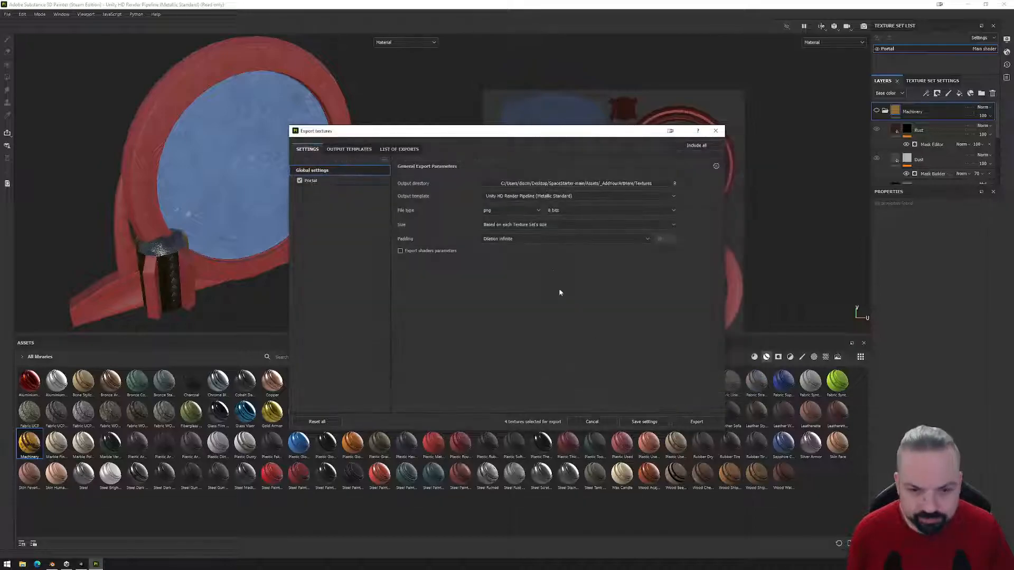
# - Export the portal textures with the Unity Universal Render Pipeline (Metallic Standard) template at size 2048, and close the export window
pyautogui.click(542, 196)
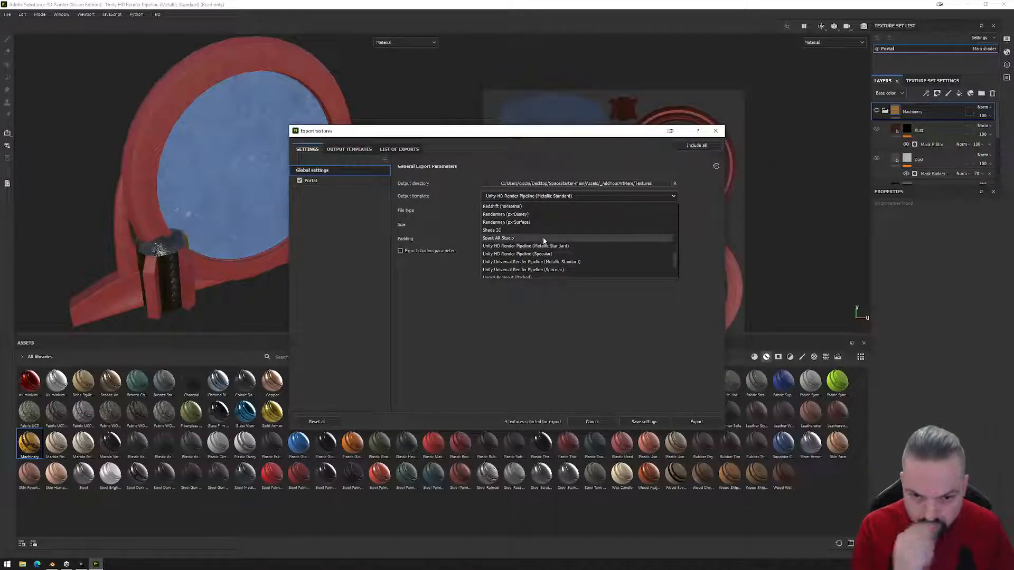
pyautogui.scroll(-2, 543, 240)
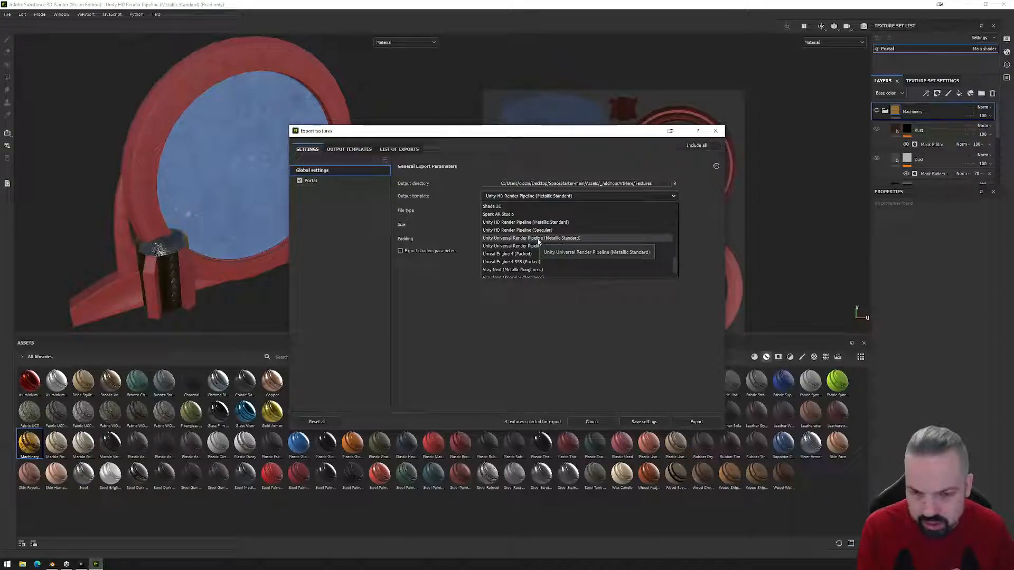
pyautogui.click(537, 239)
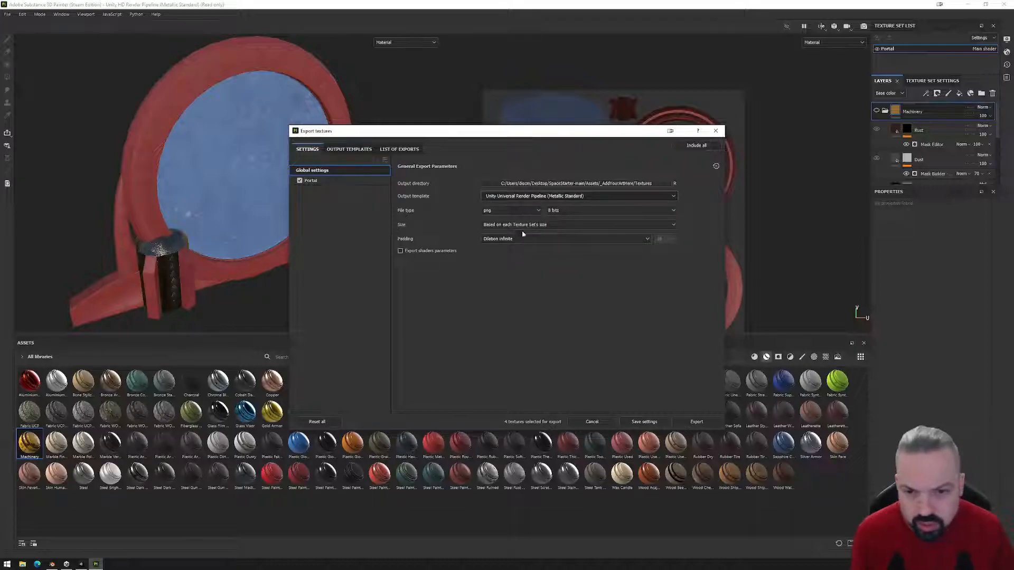
pyautogui.click(537, 226)
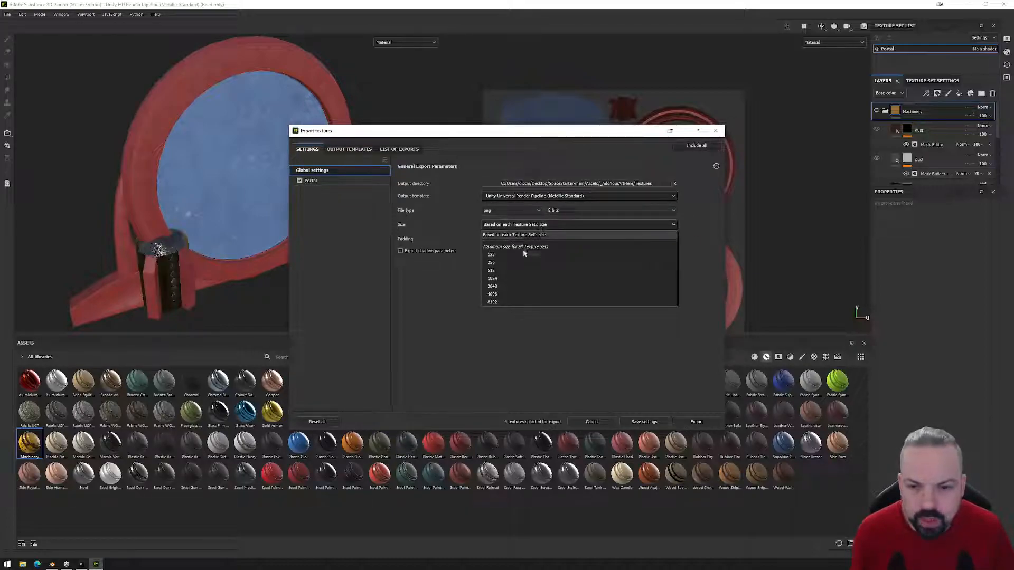
pyautogui.click(510, 289)
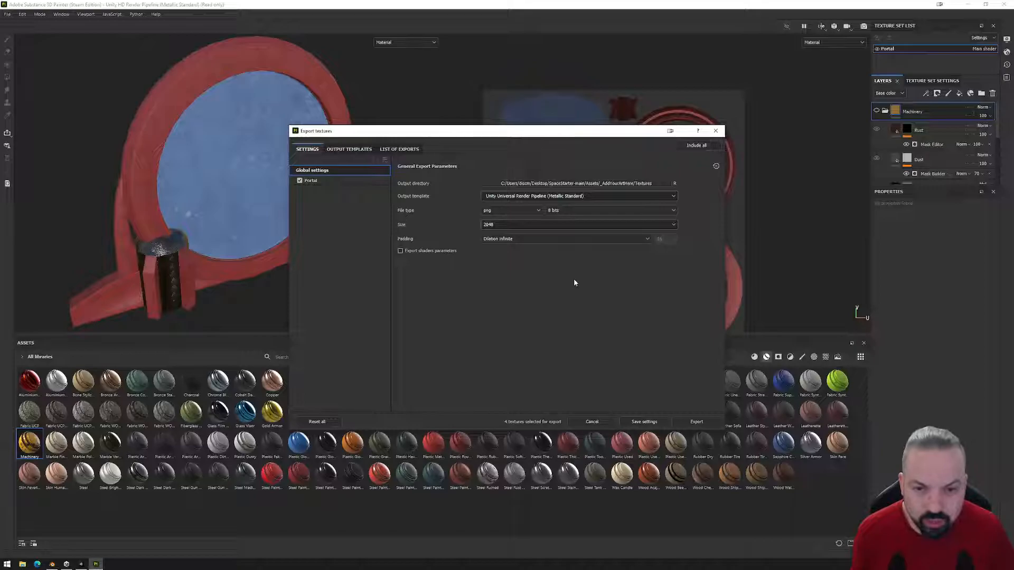
pyautogui.click(697, 422)
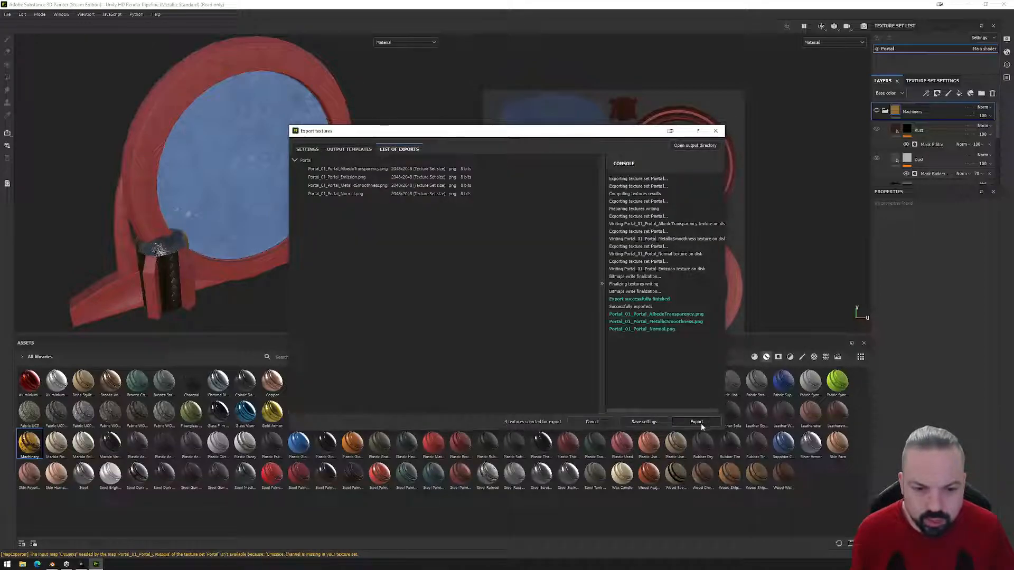
pyautogui.click(715, 131)
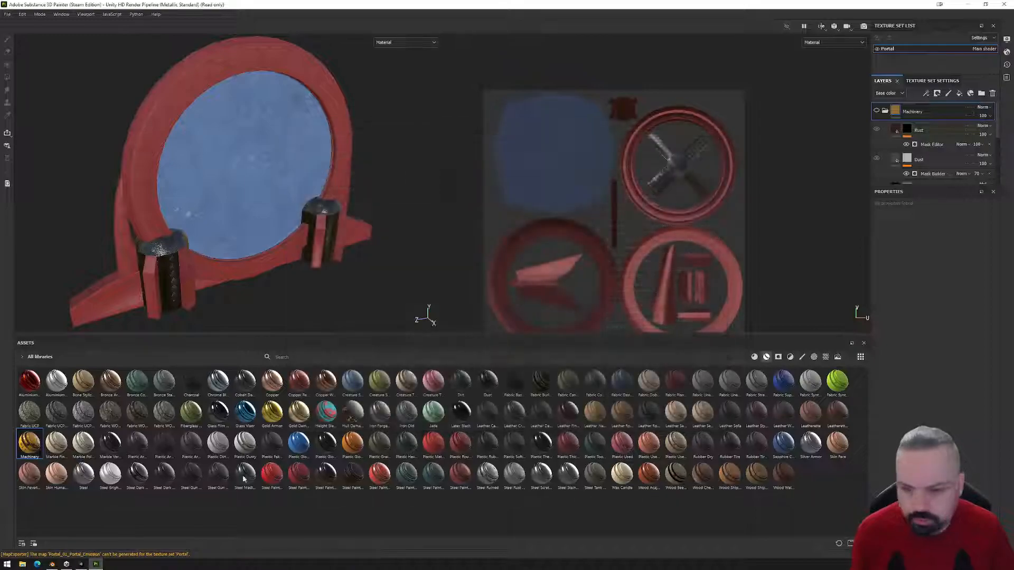
# - Switch to Unity and assign the Portal_01_Portal_AlbedoTransparency texture to the Portal material's Albedo
pyautogui.click(81, 564)
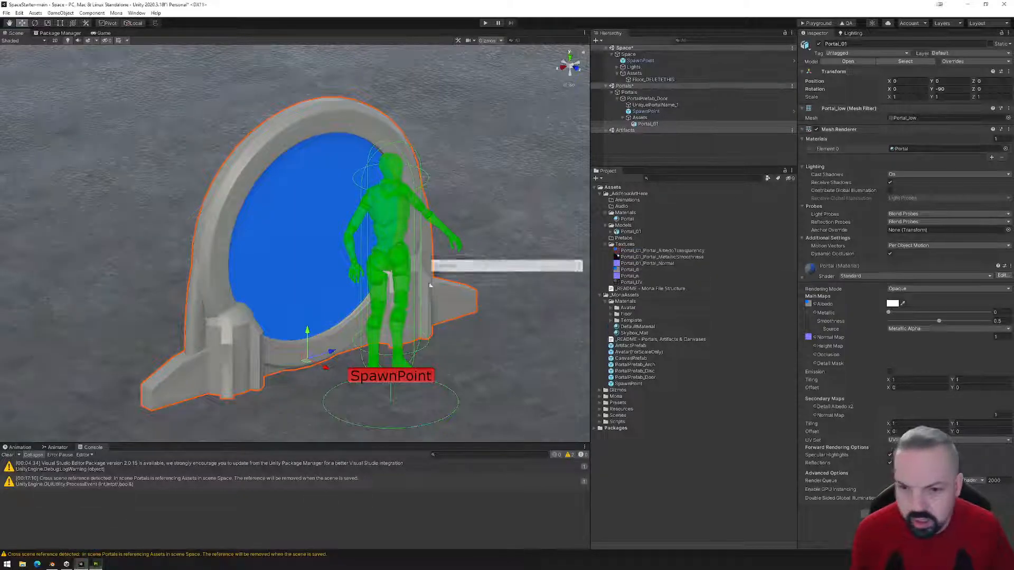
pyautogui.click(626, 219)
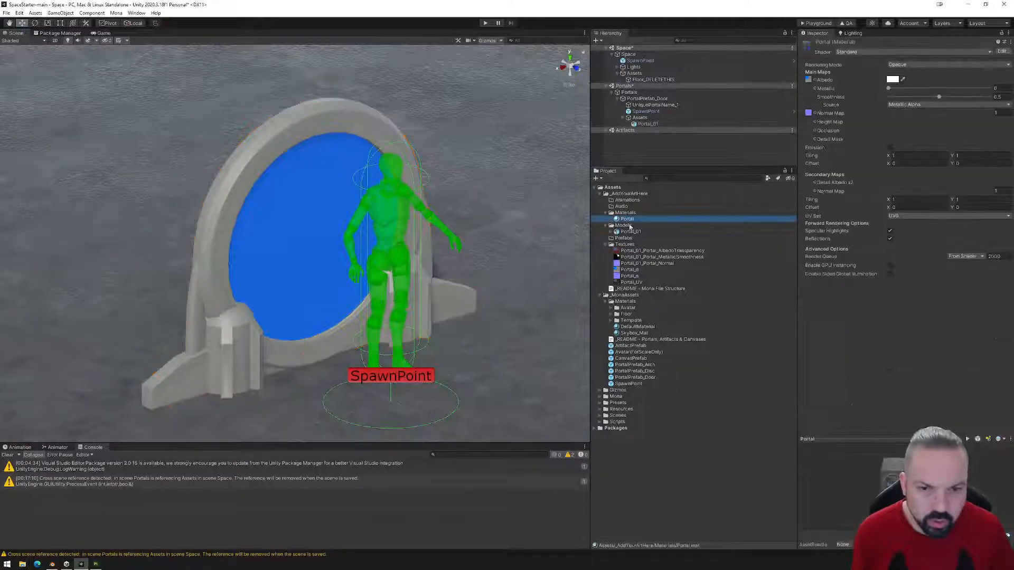
pyautogui.click(639, 257)
pyautogui.click(639, 251)
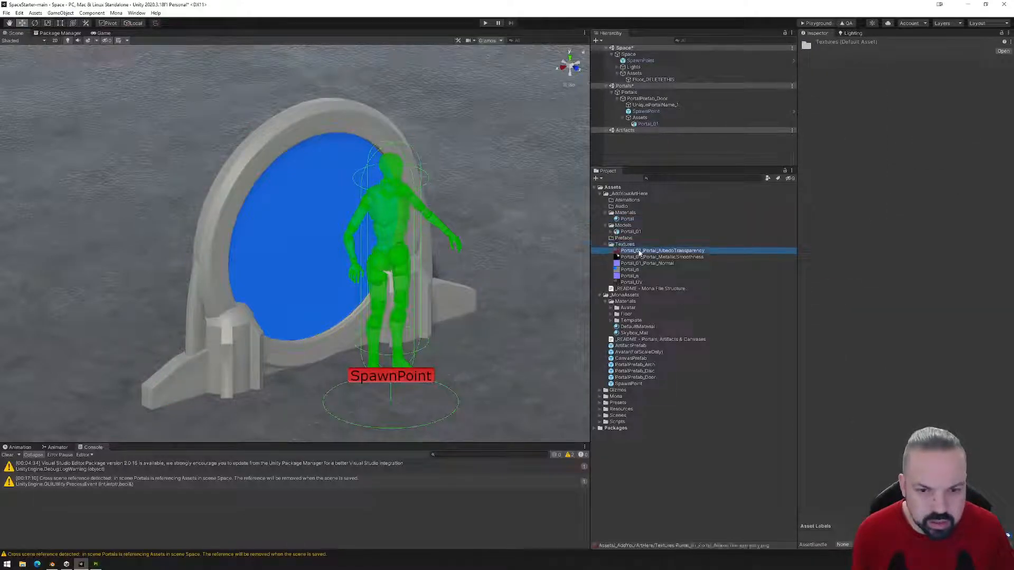
pyautogui.click(626, 220)
pyautogui.moveTo(636, 251); pyautogui.dragTo(808, 80)
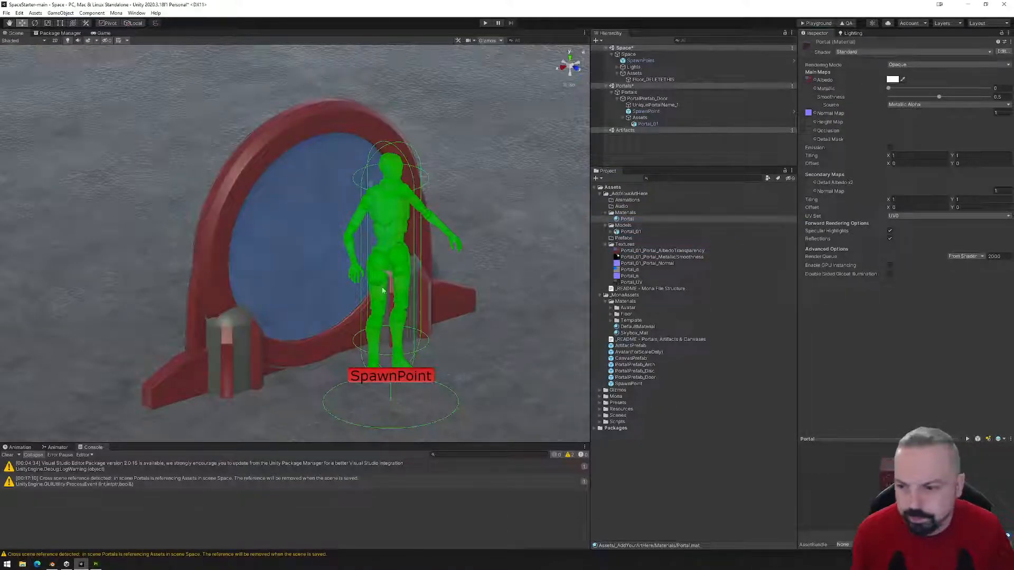
# - Assign Portal_01_Portal_Normal as the Portal material's Normal Map, fixing its import type, and Portal_01_Portal_MetallicSmoothness as its Metallic map
pyautogui.click(626, 277)
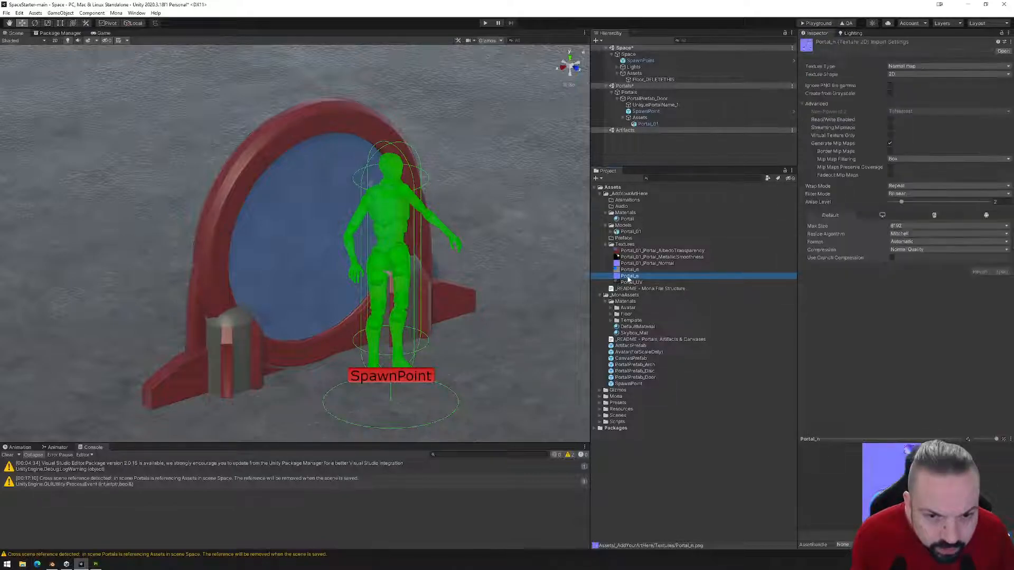
pyautogui.click(626, 220)
pyautogui.moveTo(632, 264)
pyautogui.mouseDown()
pyautogui.moveTo(686, 265)
pyautogui.moveTo(824, 97)
pyautogui.moveTo(809, 113)
pyautogui.mouseUp()
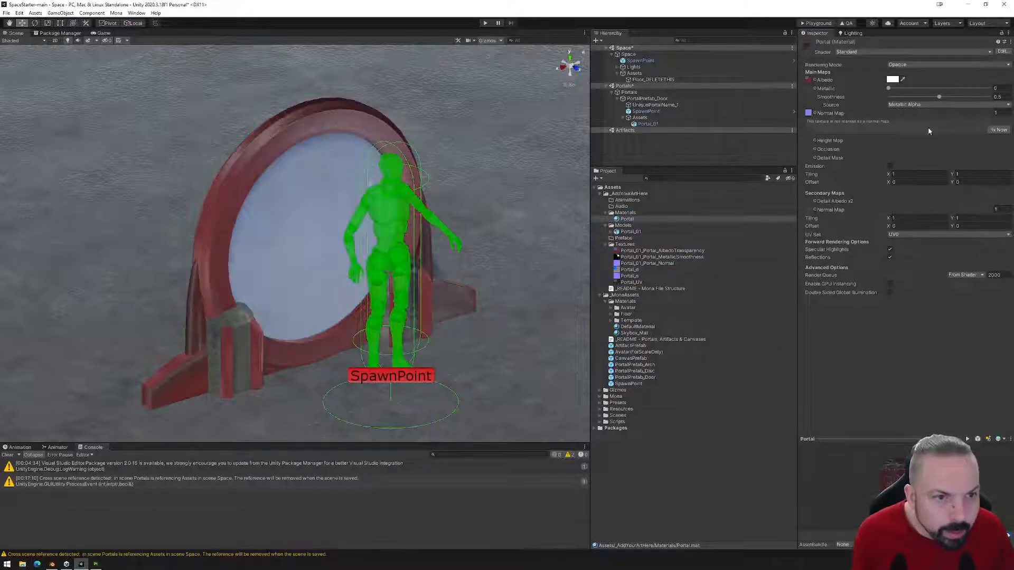
pyautogui.click(998, 130)
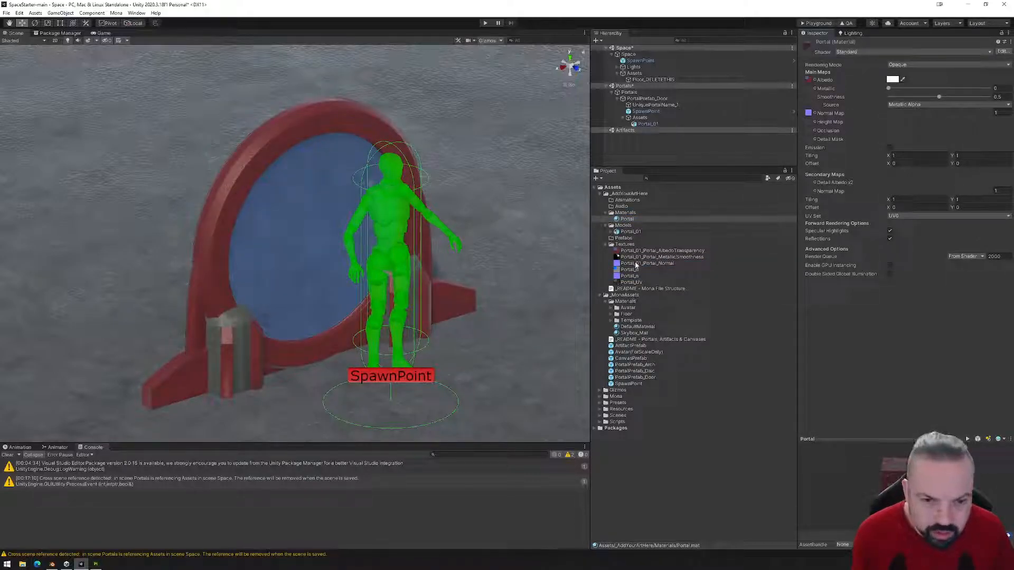
pyautogui.moveTo(632, 258); pyautogui.dragTo(831, 176)
pyautogui.moveTo(811, 94); pyautogui.dragTo(810, 89)
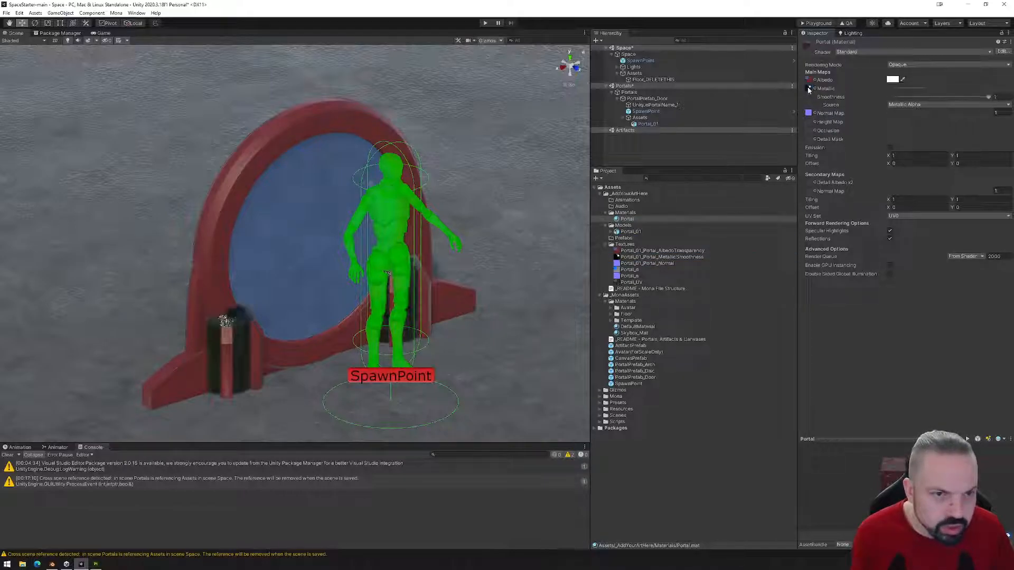
# - Examine the textured portal's frame, blue surface and base pillars in the scene from several angles and distances
pyautogui.keyDown('alt'); pyautogui.moveTo(312, 289); pyautogui.dragTo(554, 278); pyautogui.keyUp('alt')
pyautogui.moveTo(292, 311); pyautogui.dragTo(376, 333, button='middle')
pyautogui.scroll(3, 355, 320)
pyautogui.keyDown('alt'); pyautogui.moveTo(375, 333); pyautogui.dragTo(273, 373); pyautogui.keyUp('alt')
pyautogui.scroll(-10, 289, 363)
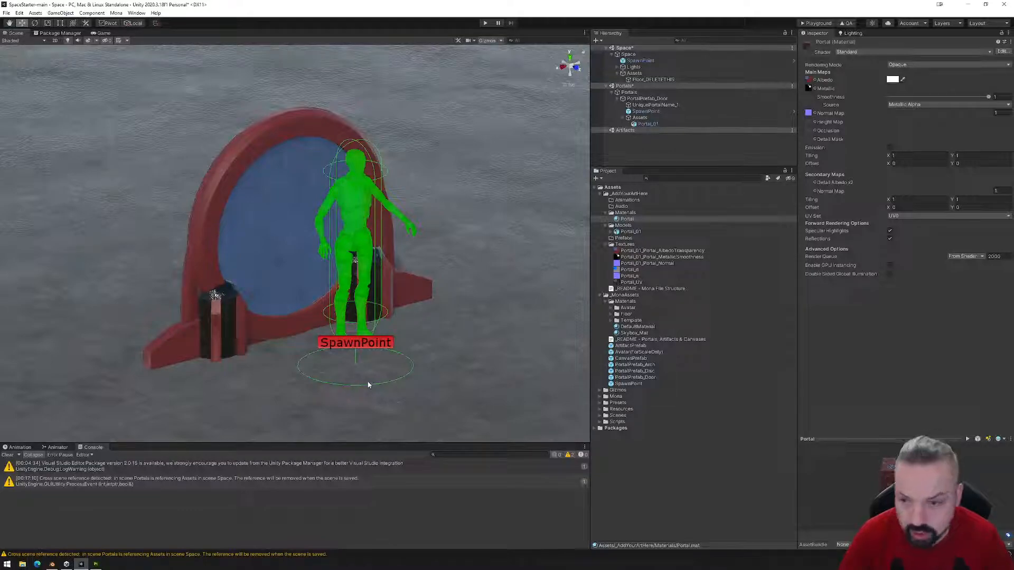
pyautogui.click(226, 251)
pyautogui.keyDown('alt'); pyautogui.moveTo(226, 252); pyautogui.dragTo(335, 299); pyautogui.keyUp('alt')
pyautogui.scroll(2, 317, 294)
pyautogui.scroll(1, 352, 301)
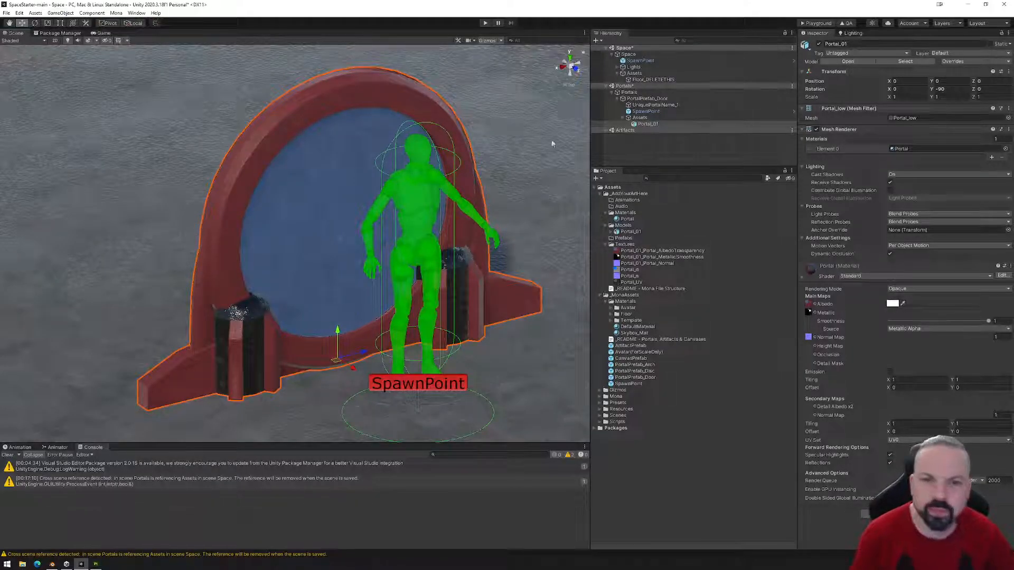
# - Move the door portal's SpawnPoint forward, away from the portal, to a Z position of about 2.03
pyautogui.click(619, 117)
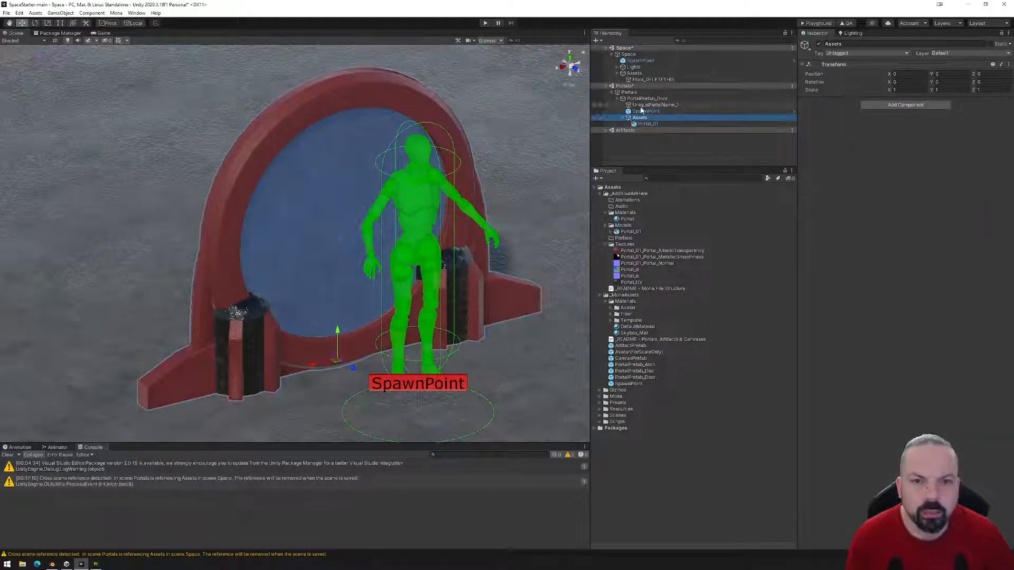
pyautogui.click(615, 111)
pyautogui.keyDown('alt'); pyautogui.moveTo(449, 317); pyautogui.dragTo(491, 328); pyautogui.keyUp('alt')
pyautogui.moveTo(491, 328); pyautogui.dragTo(452, 276, button='middle')
pyautogui.scroll(-4, 399, 220)
pyautogui.moveTo(400, 219)
pyautogui.mouseDown(button='middle')
pyautogui.moveTo(414, 260)
pyautogui.moveTo(401, 213)
pyautogui.mouseUp(button='middle')
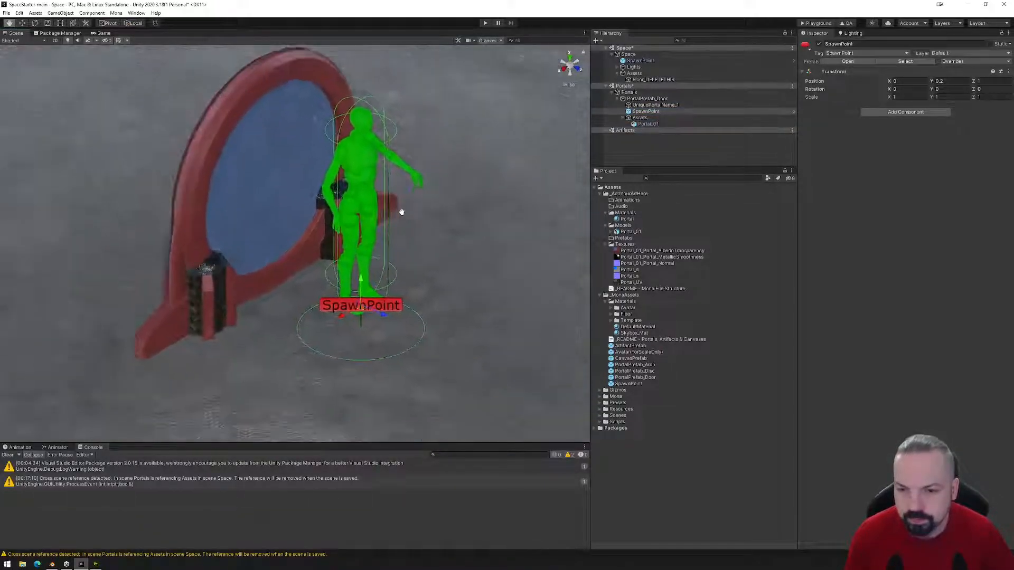
pyautogui.moveTo(382, 306); pyautogui.dragTo(482, 346)
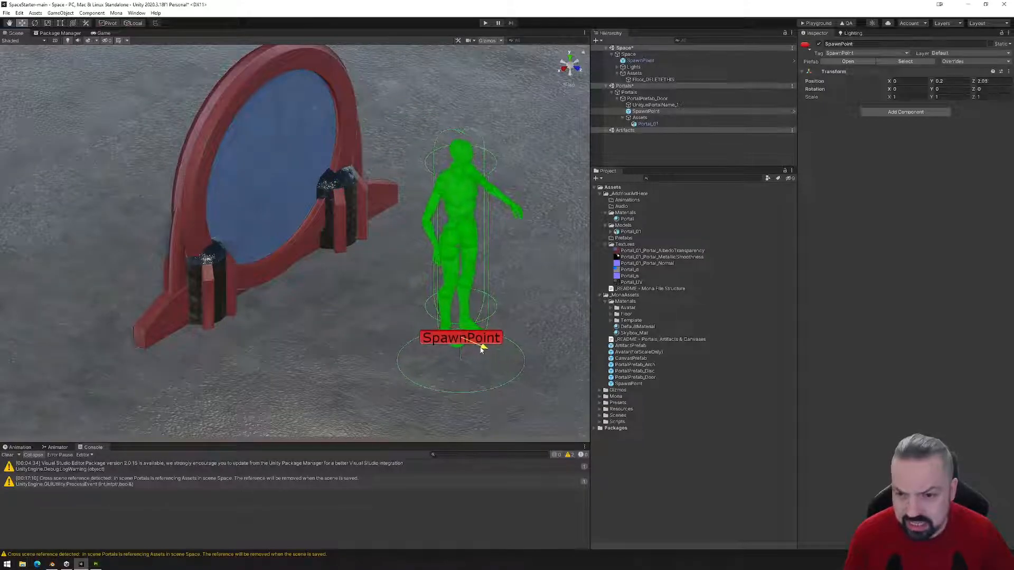
pyautogui.keyDown('alt'); pyautogui.moveTo(401, 323); pyautogui.dragTo(417, 306); pyautogui.keyUp('alt')
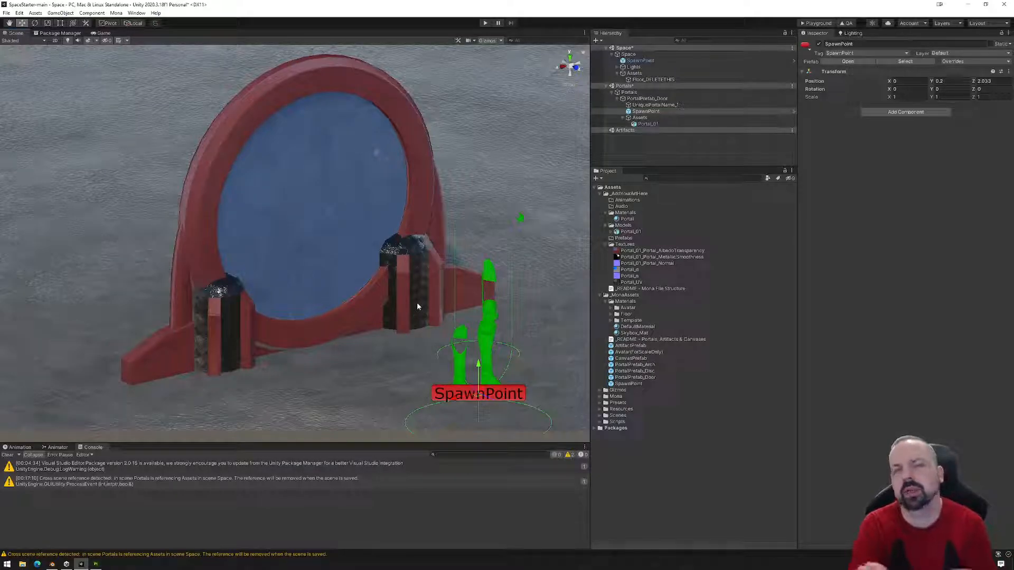